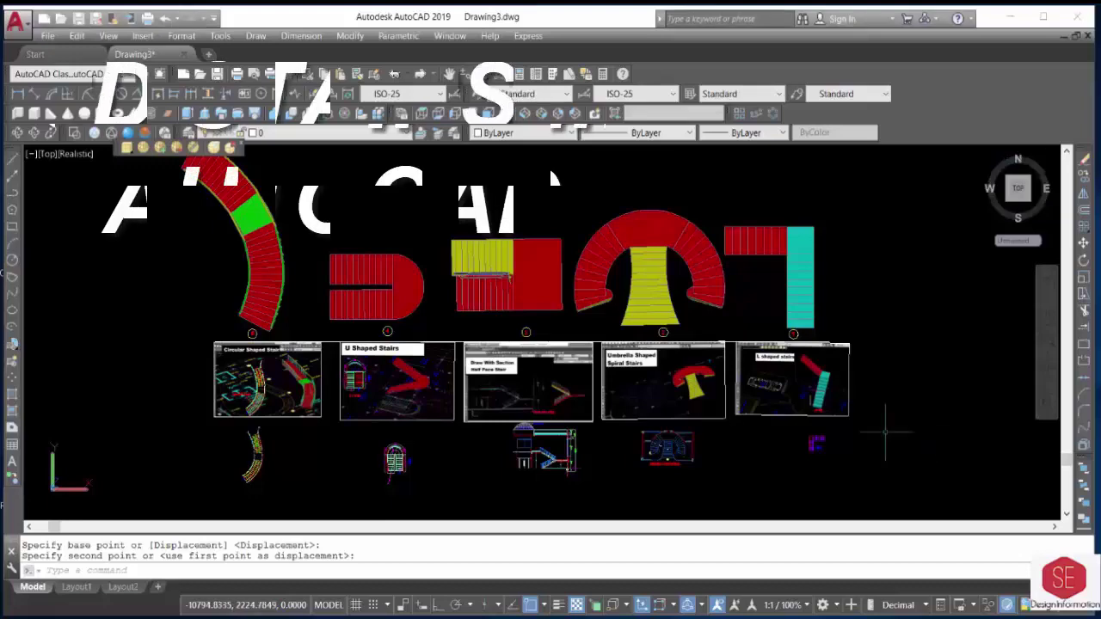
Zoom and orbit around the sample stair model into a tilted side elevation of the building.
scroll(516, 344, "up", 3)
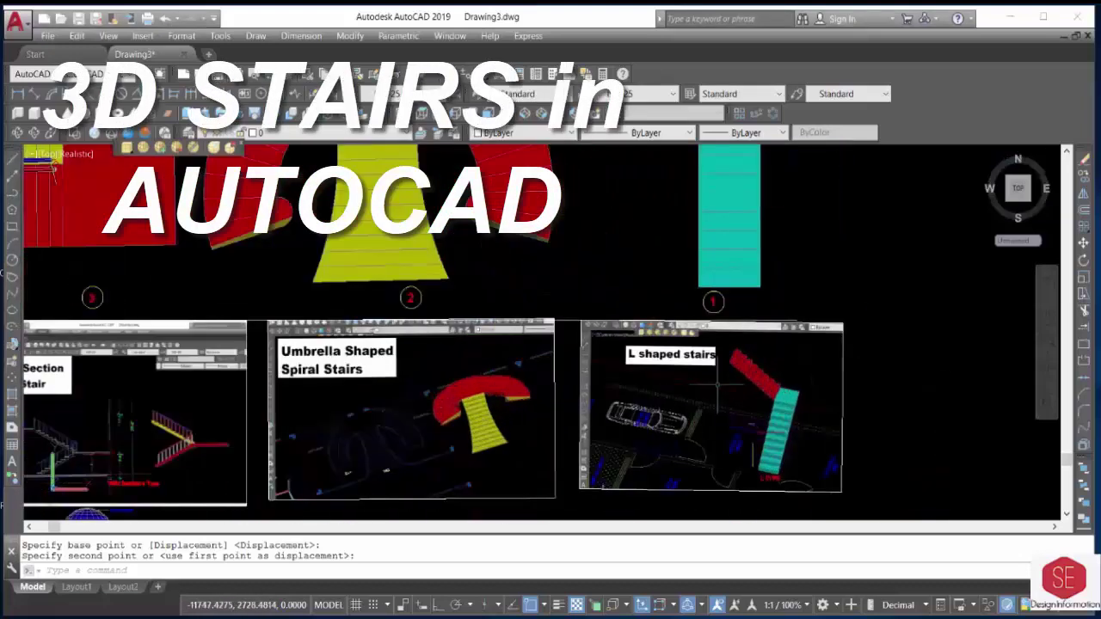
scroll(551, 335, "down", 2)
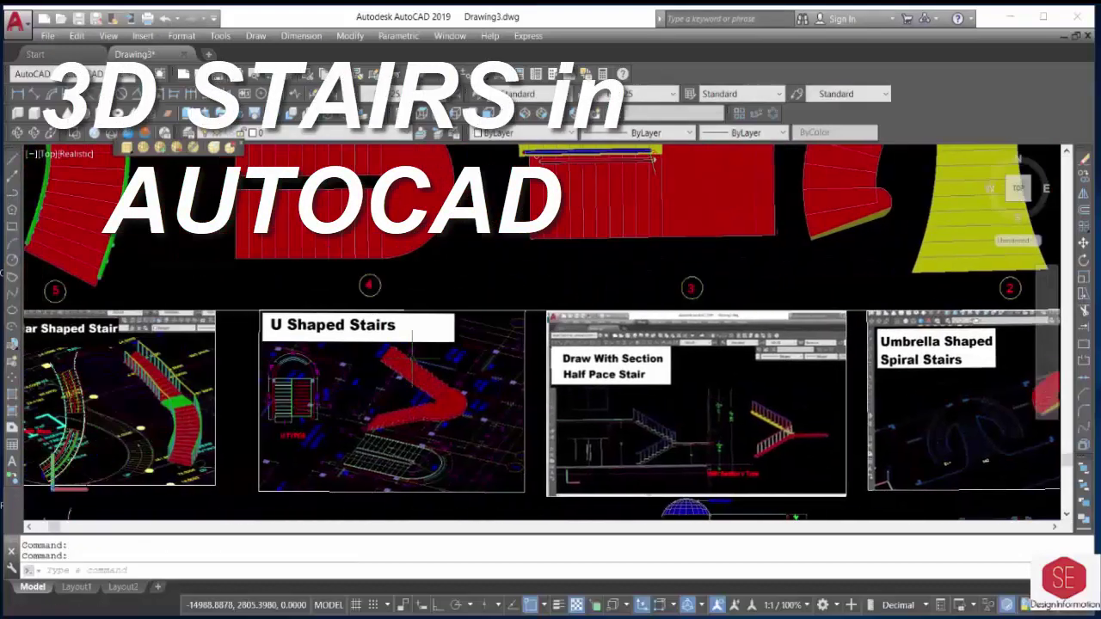
scroll(551, 336, "down", 1)
scroll(551, 336, "down", 2)
mouse_move(550, 344)
middle_mouse_down("shift")
mouse_move(662, 349)
mouse_move(614, 398)
middle_mouse_up("shift")
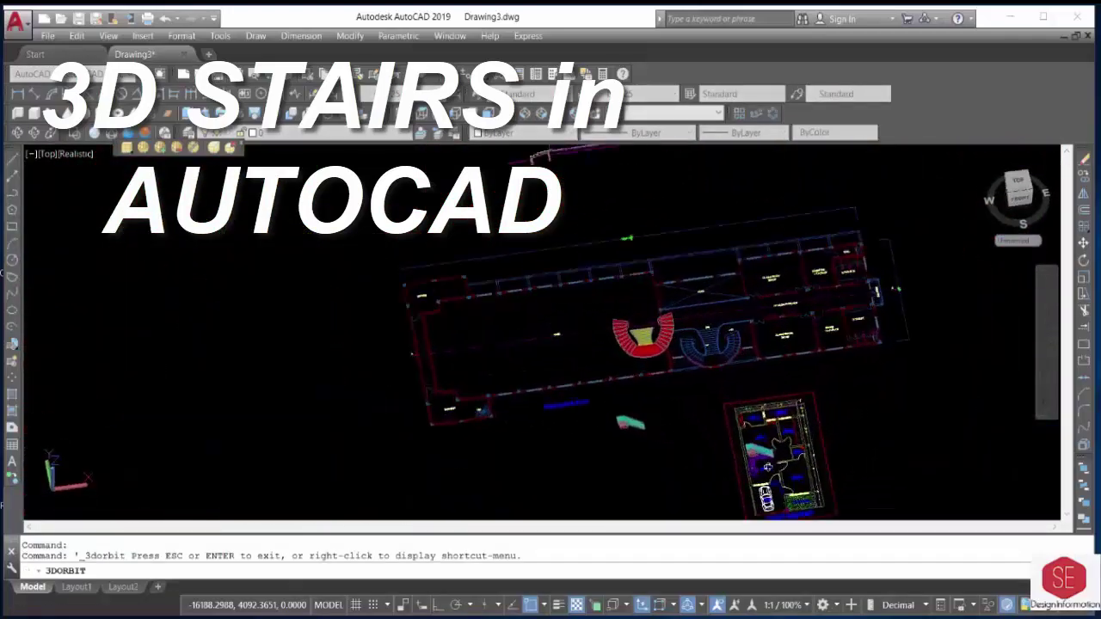
mouse_move(768, 467)
middle_mouse_down("shift")
mouse_move(472, 355)
mouse_move(535, 417)
mouse_move(443, 449)
mouse_move(685, 341)
middle_mouse_up("shift")
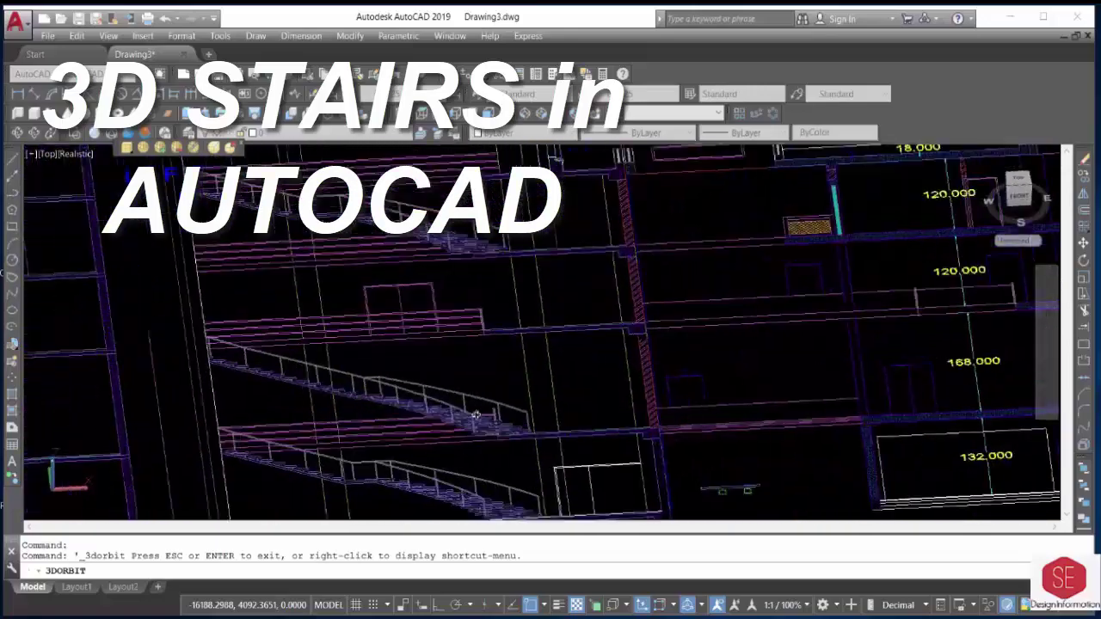
scroll(685, 341, "up", 3)
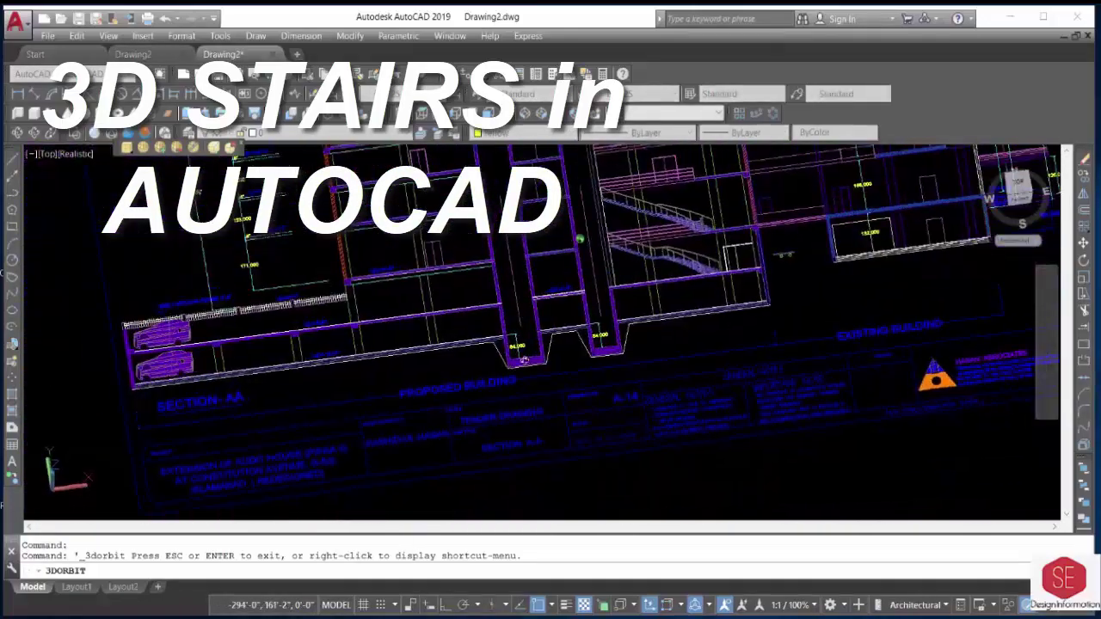
Pan over to the curved stair plan and tilt it into a perspective view.
middle_click_drag(520, 392, 663, 328, "shift")
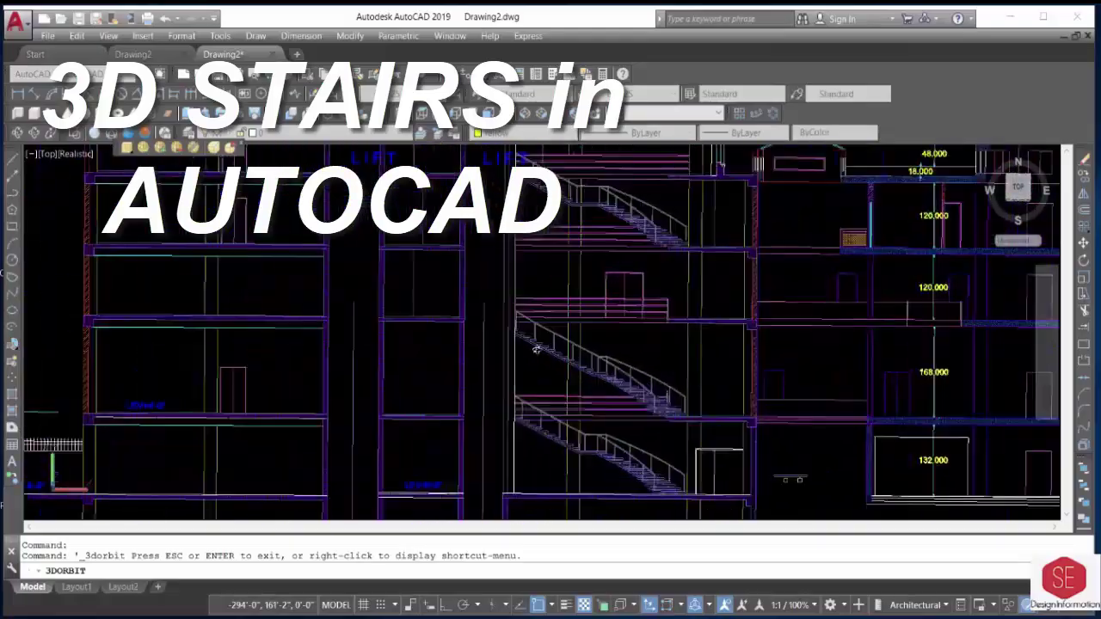
scroll(663, 328, "up", 3)
mouse_move(662, 328)
left_mouse_down()
mouse_move(658, 362)
mouse_move(496, 365)
left_mouse_up()
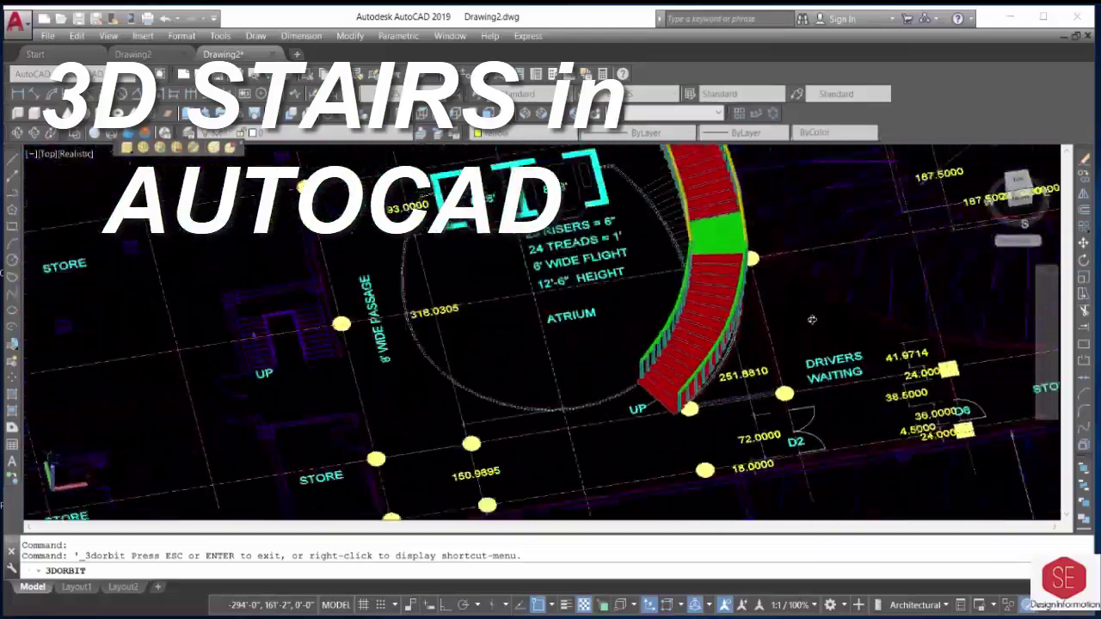
scroll(496, 365, "down", 5)
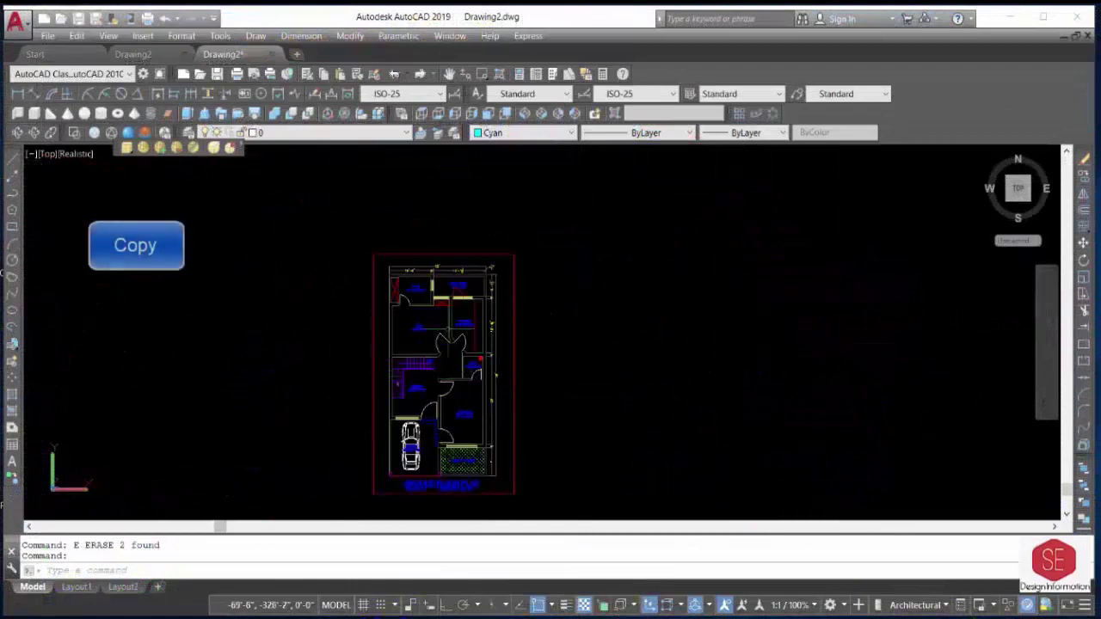
Copy the L-shaped stair with a crossing window and place it left of the house plan.
scroll(401, 392, "up", 4)
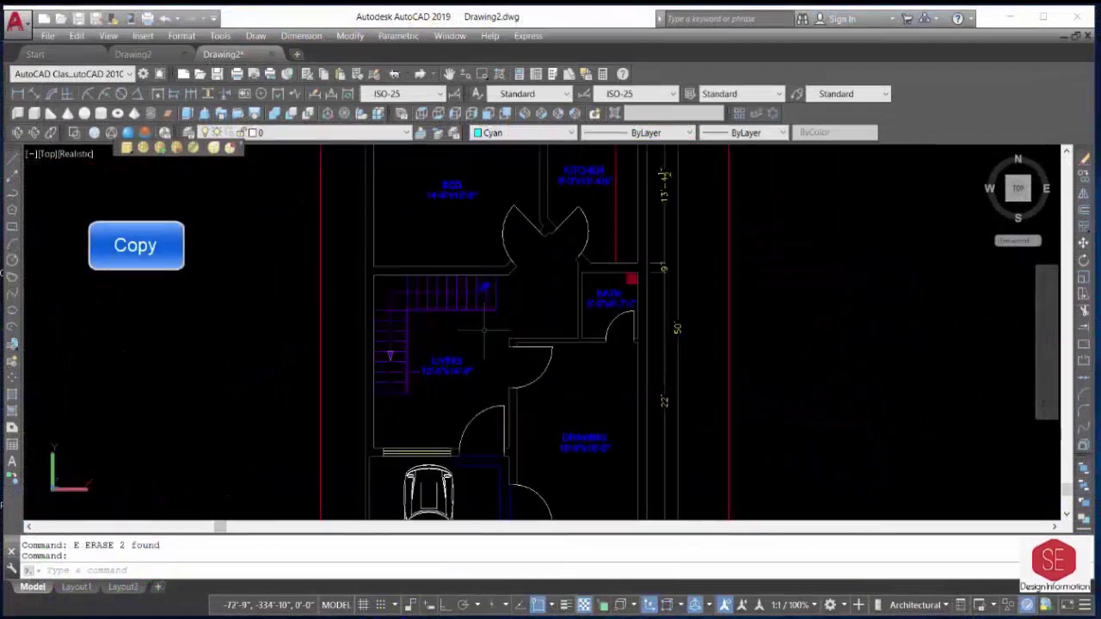
type("co")
key("Return")
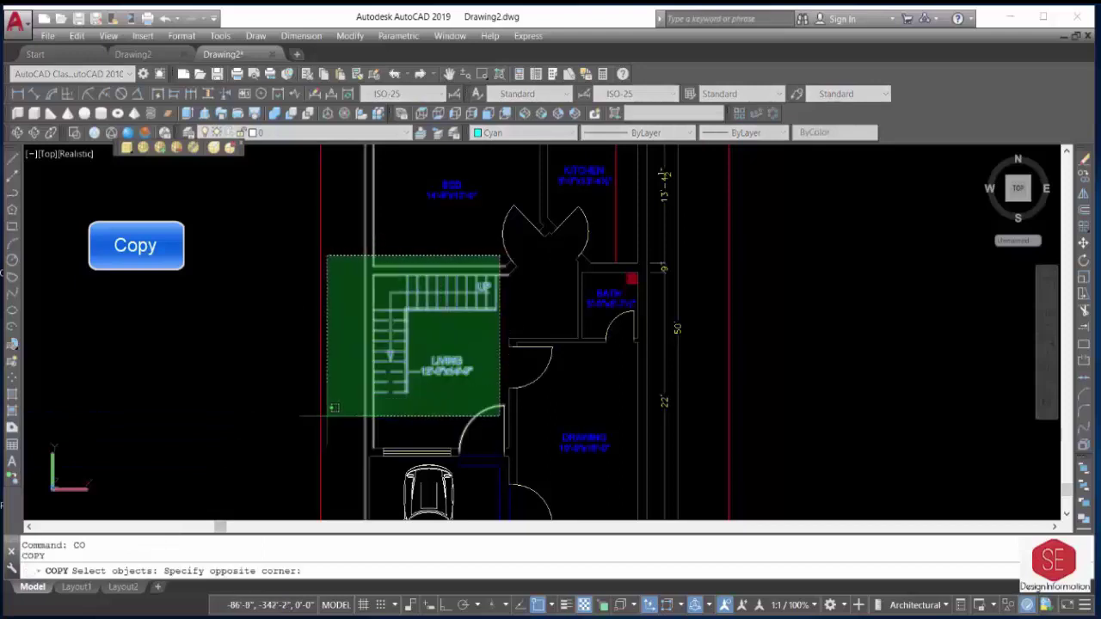
left_click(301, 420)
key("Return")
left_click(457, 356)
scroll(440, 441, "down", 4)
left_click(330, 402)
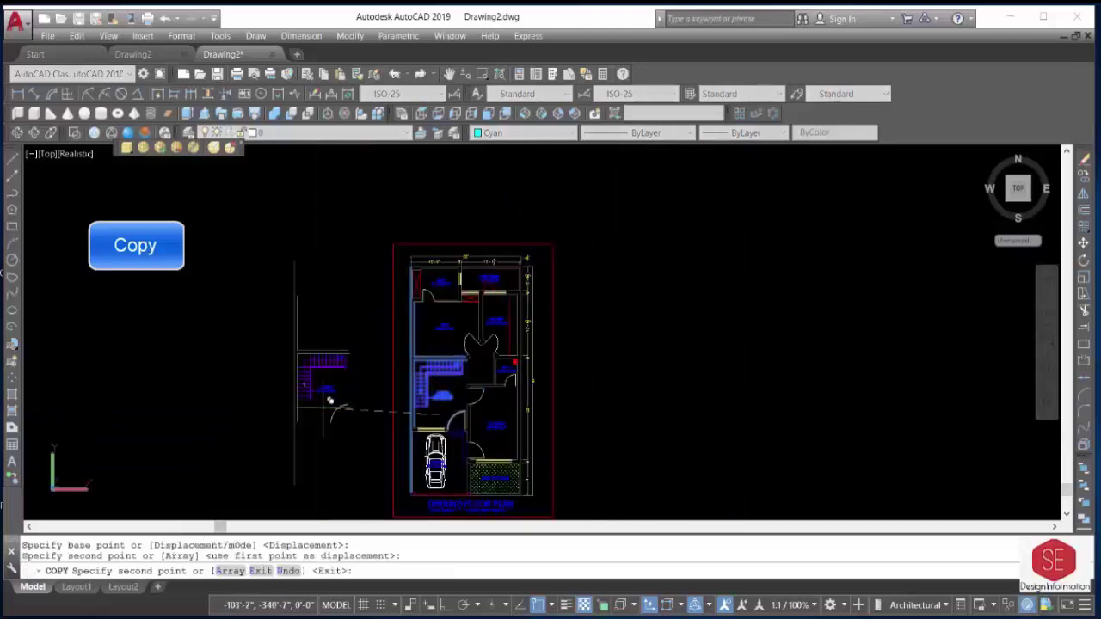
key("Escape")
Erase the stray vertical and horizontal wall lines around the stair copy.
left_click(295, 268)
type("e")
key("Return")
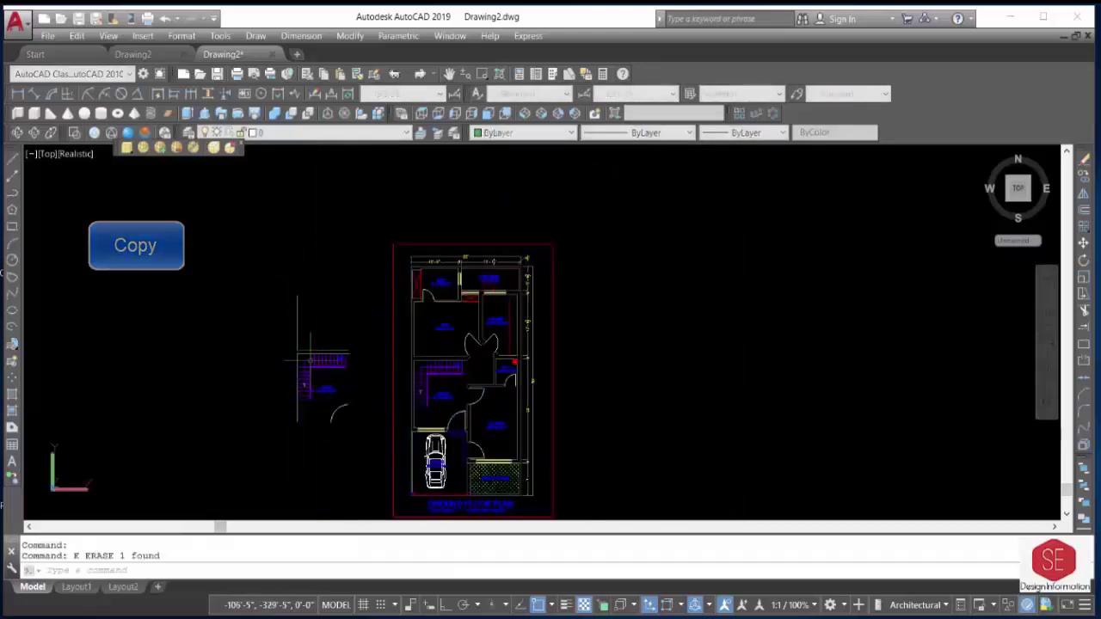
left_click(361, 392)
scroll(340, 418, "up", 2)
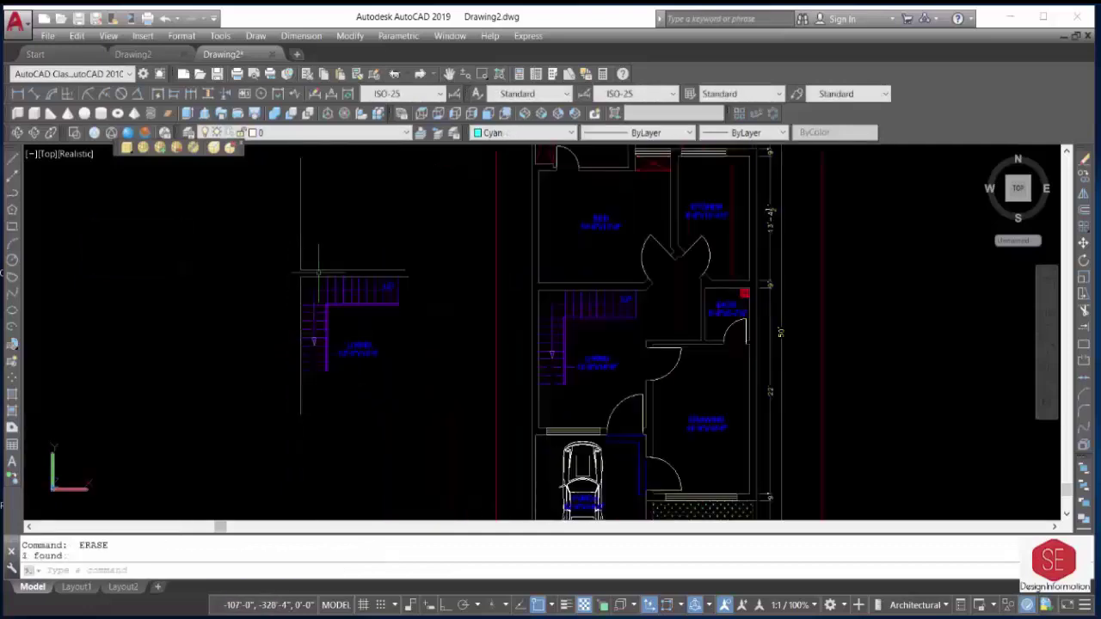
left_click(370, 270)
left_click(276, 230)
key("Delete")
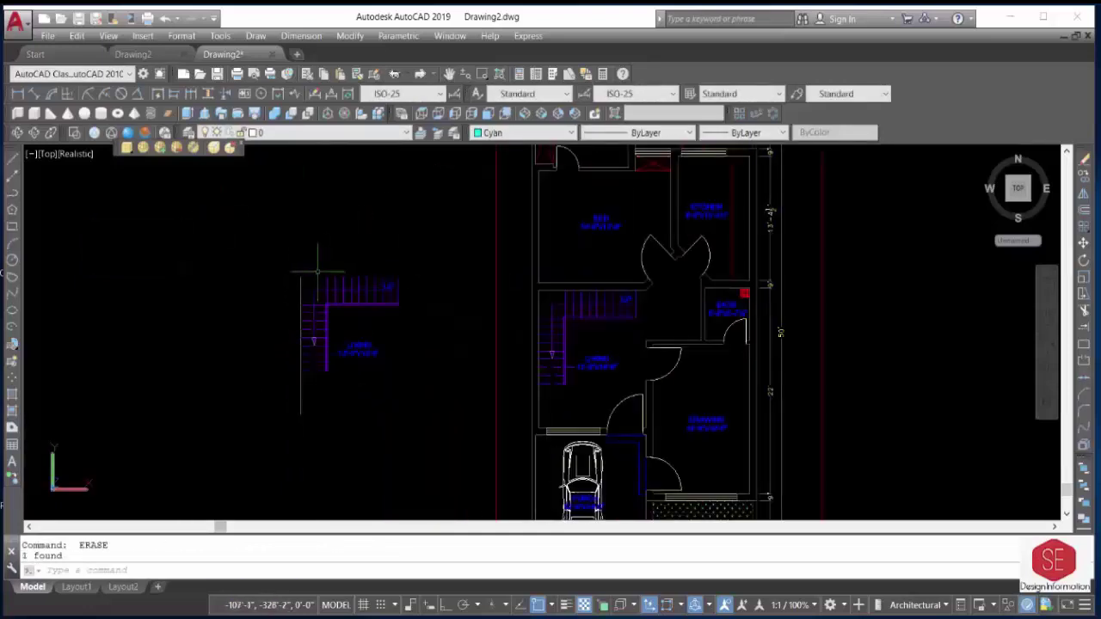
type("u")
key("Return")
left_click(326, 297)
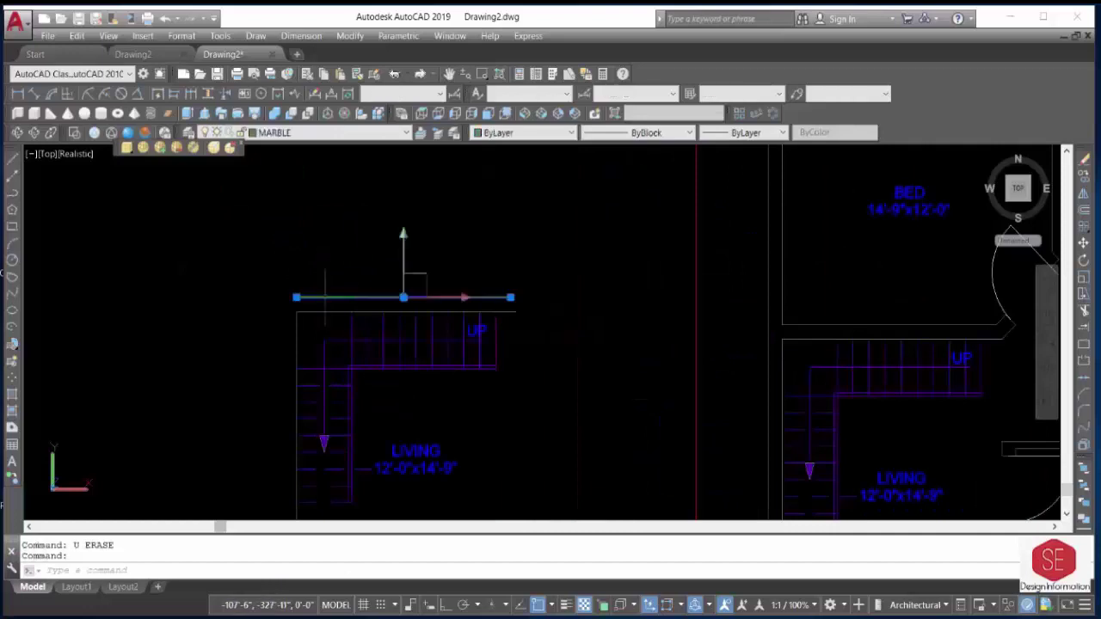
type("E")
key("Return")
Trim away leftover line pieces around the stair copy.
type("r")
key("Return")
key("Return")
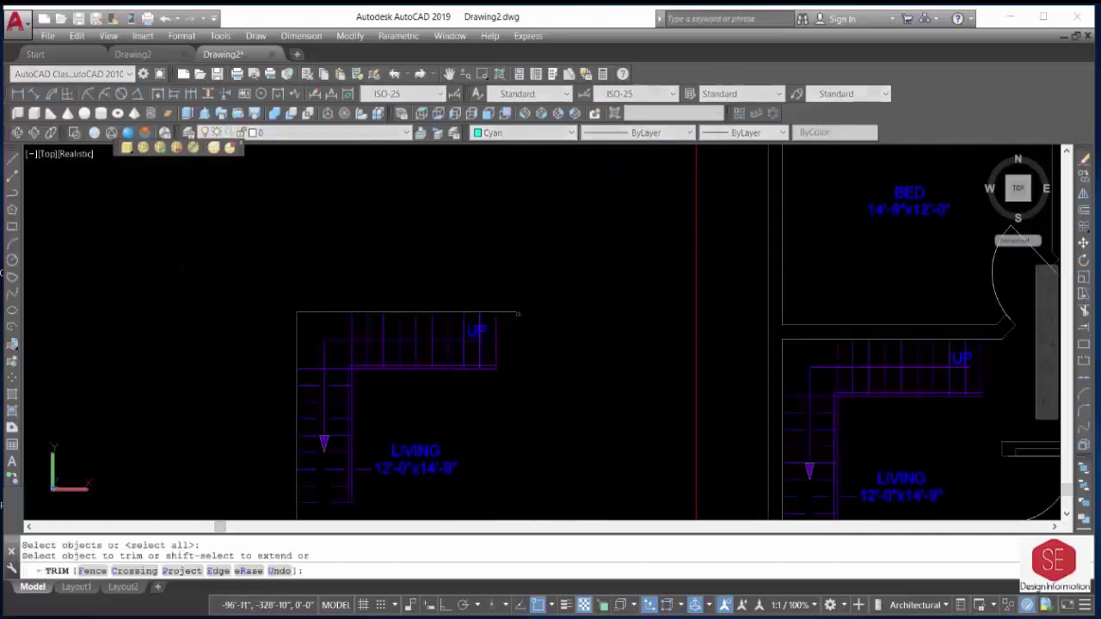
middle_click_drag(464, 403, 485, 327)
left_click(323, 456)
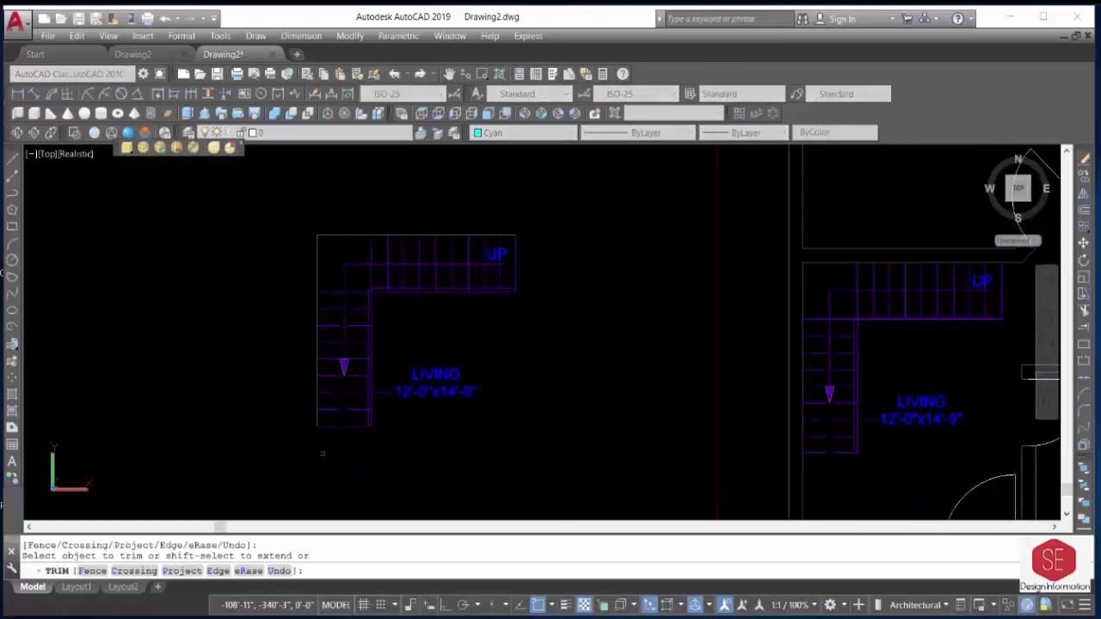
key("Escape")
Erase four more edge lines of the stair and centre the copy in view.
scroll(381, 295, "up", 5)
left_click(346, 308)
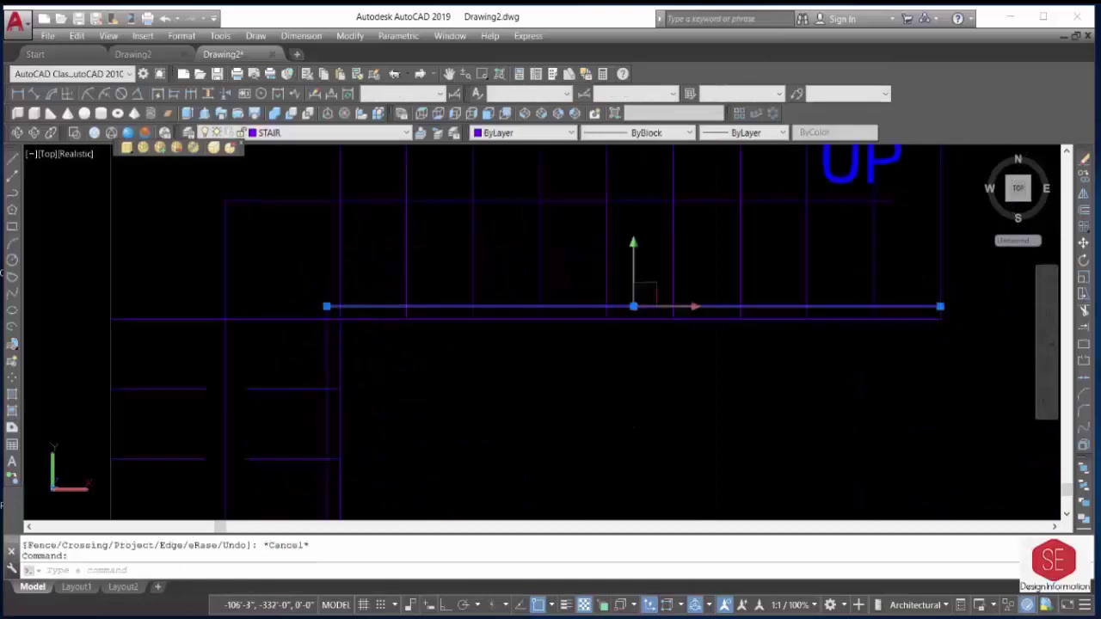
left_click(326, 338)
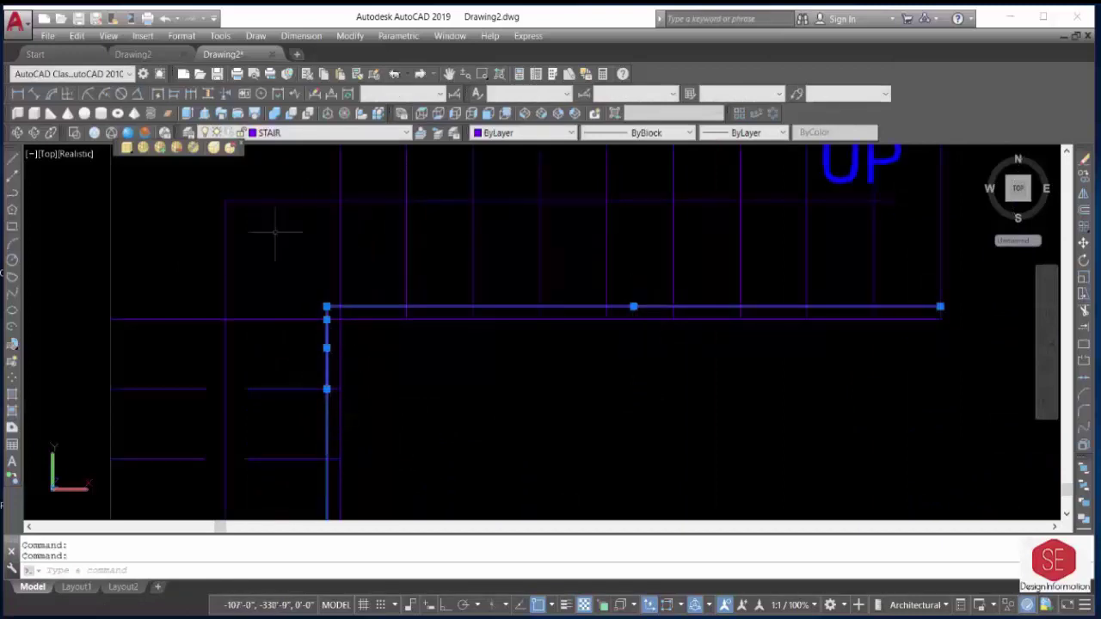
left_click(268, 196)
left_click(256, 169)
scroll(536, 405, "down", 2)
scroll(511, 364, "up", 2)
type("e")
key("Return")
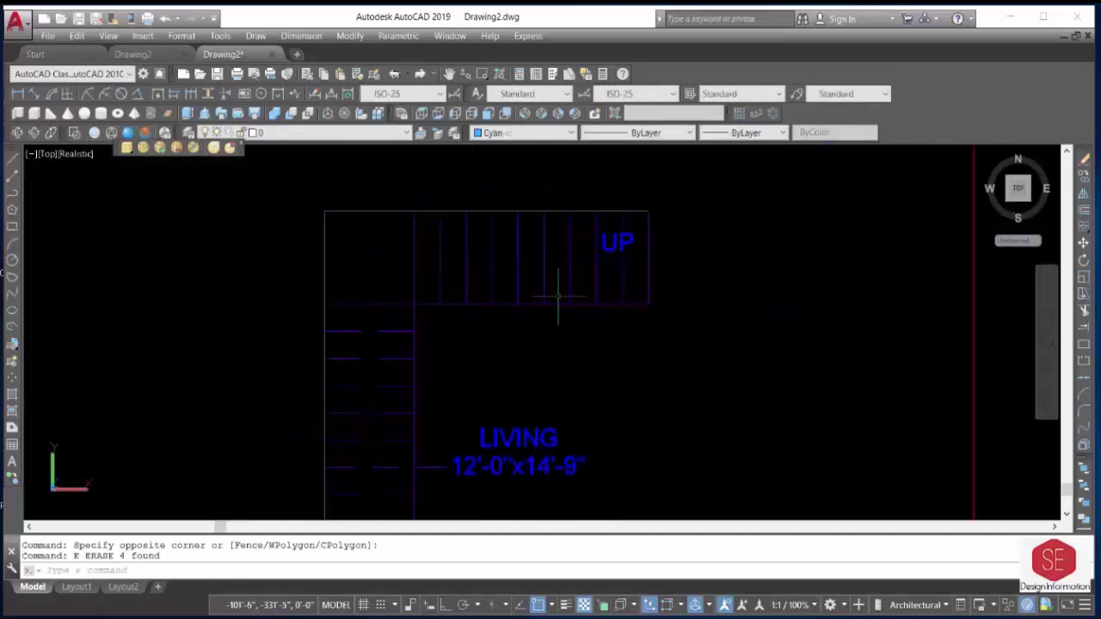
scroll(631, 247, "down", 1)
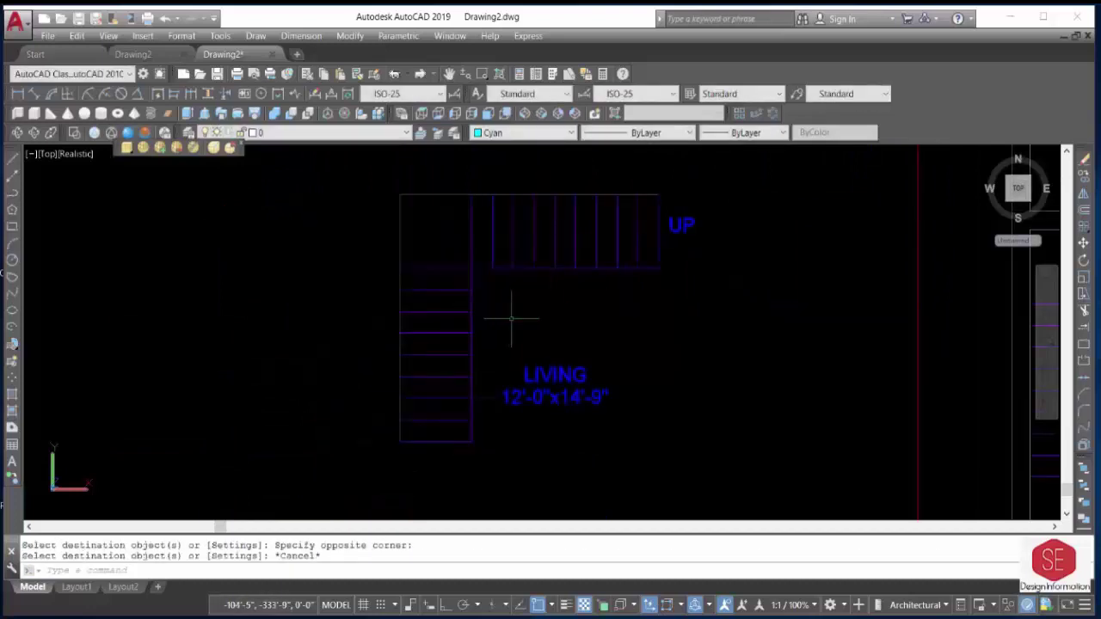
middle_click_drag(511, 318, 455, 372)
type("BO")
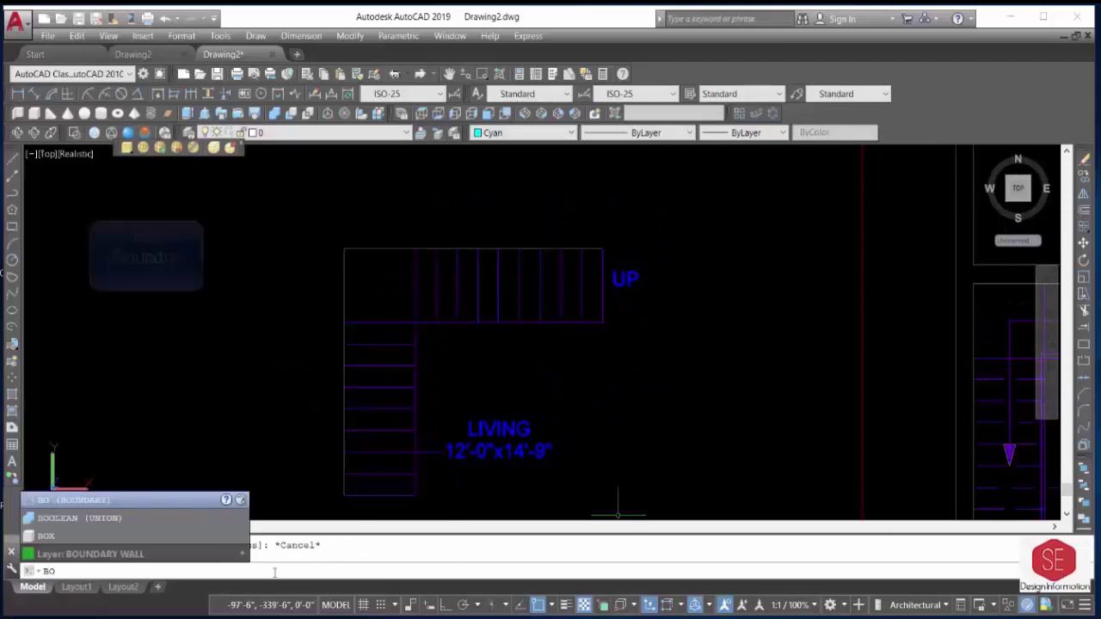
Create boundary polylines by picking inside each tread and the landing of the stair copy.
key("Return")
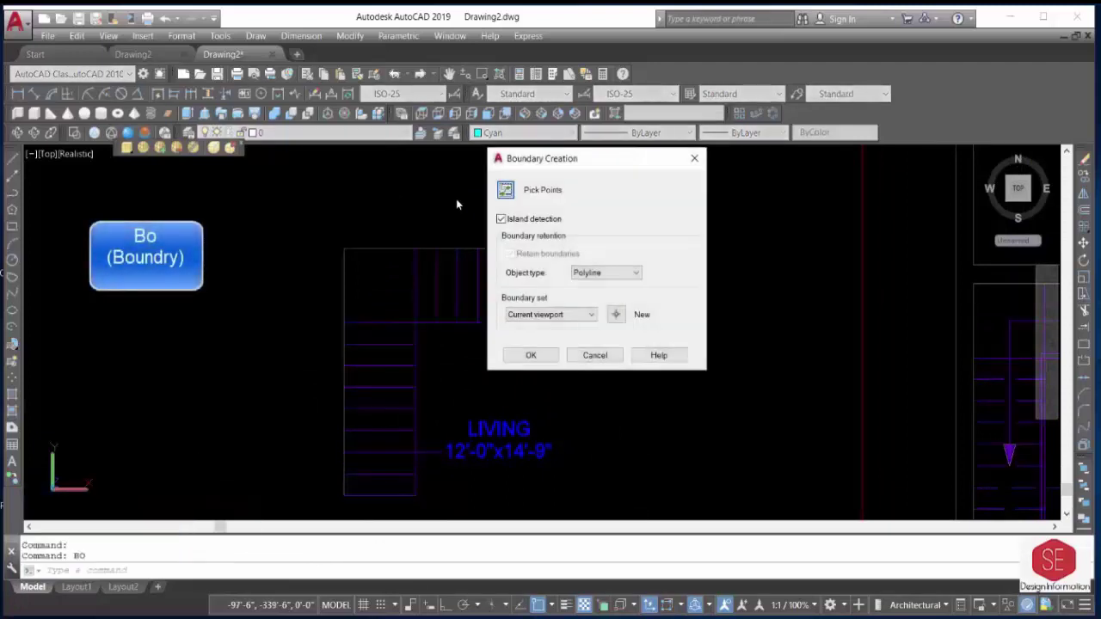
left_click(505, 191)
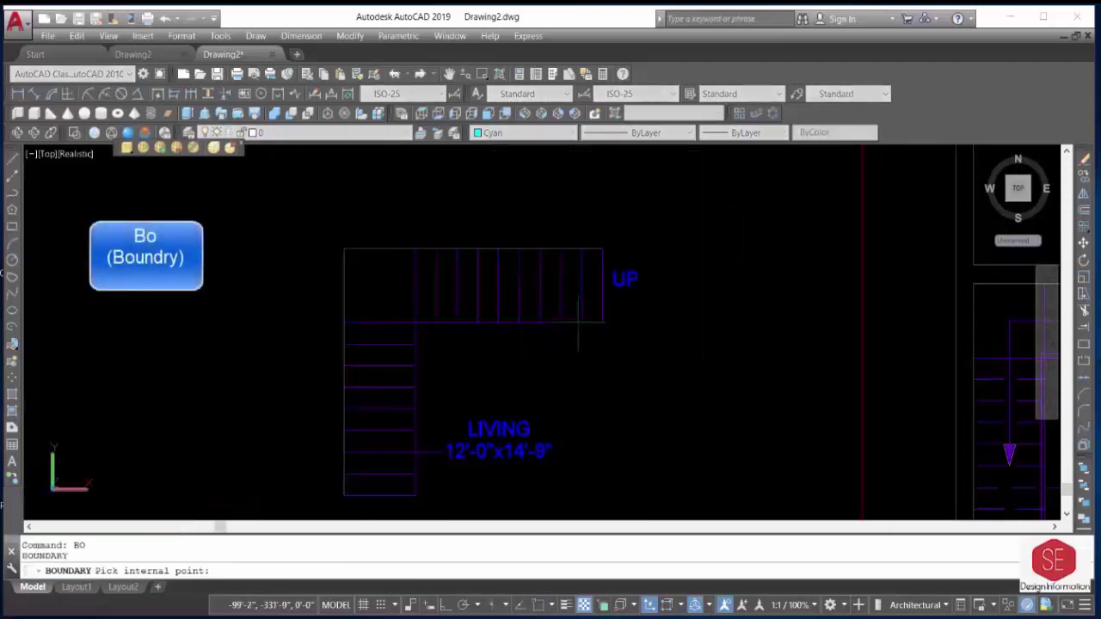
left_click(593, 299)
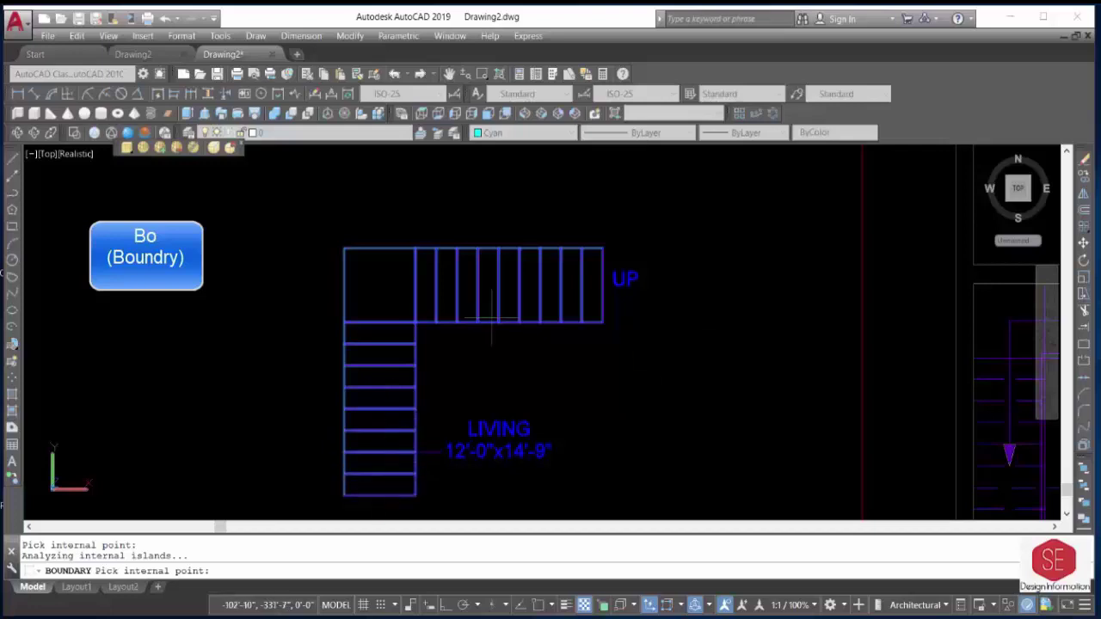
key("Return")
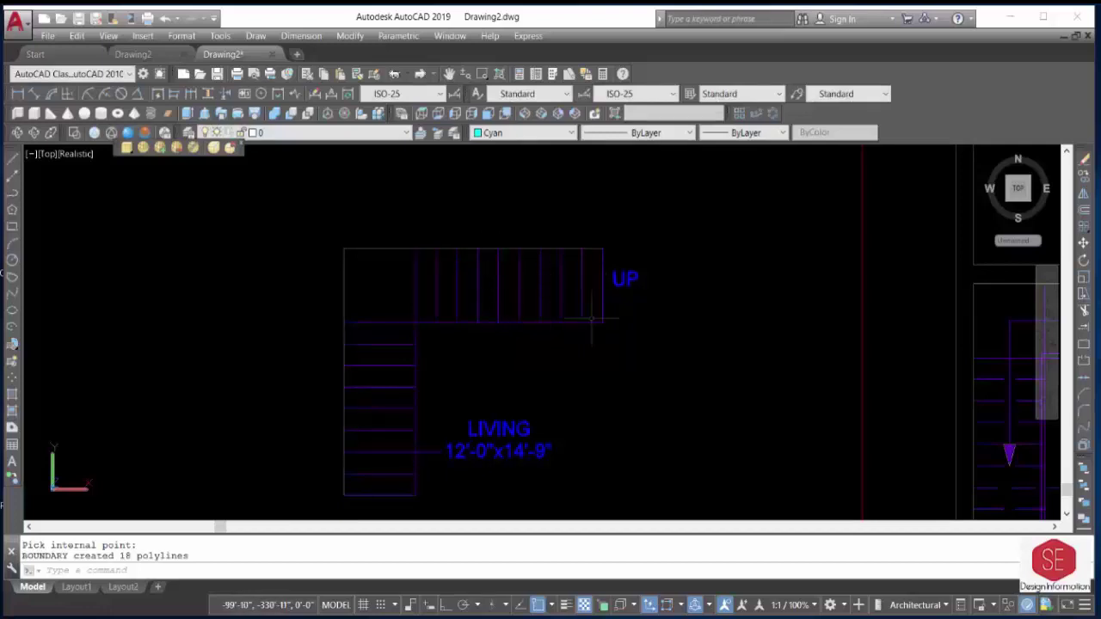
Orbit the stair plan into a tilted 3D view, then exit the orbit.
left_click(18, 133)
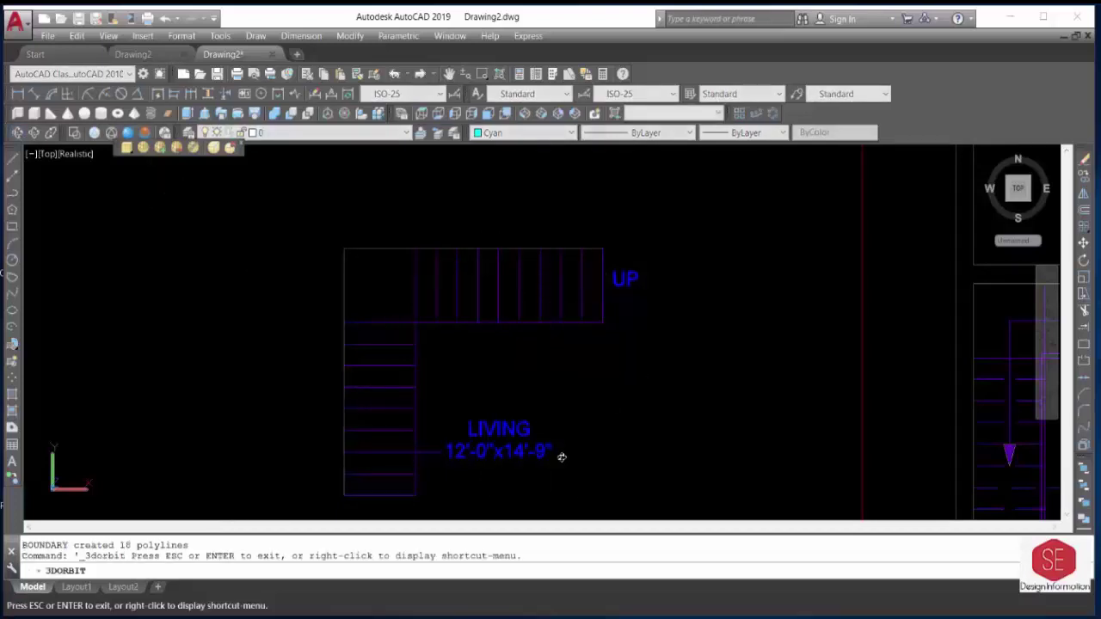
mouse_move(560, 455)
left_mouse_down()
mouse_move(535, 355)
mouse_move(423, 387)
mouse_move(413, 374)
left_mouse_up()
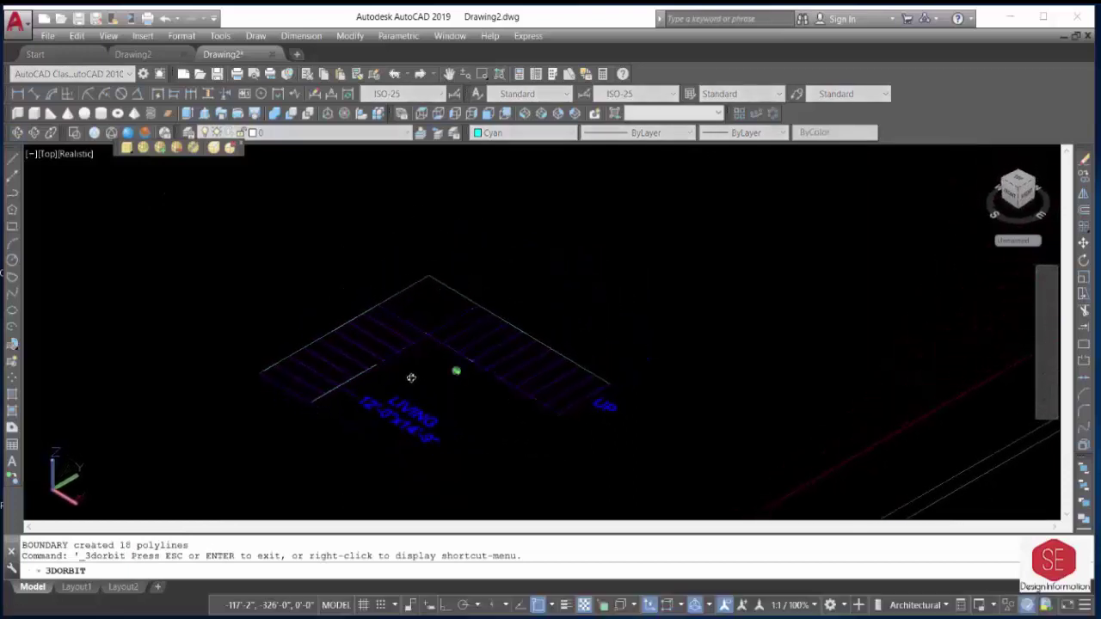
right_click(526, 296)
left_click(555, 305)
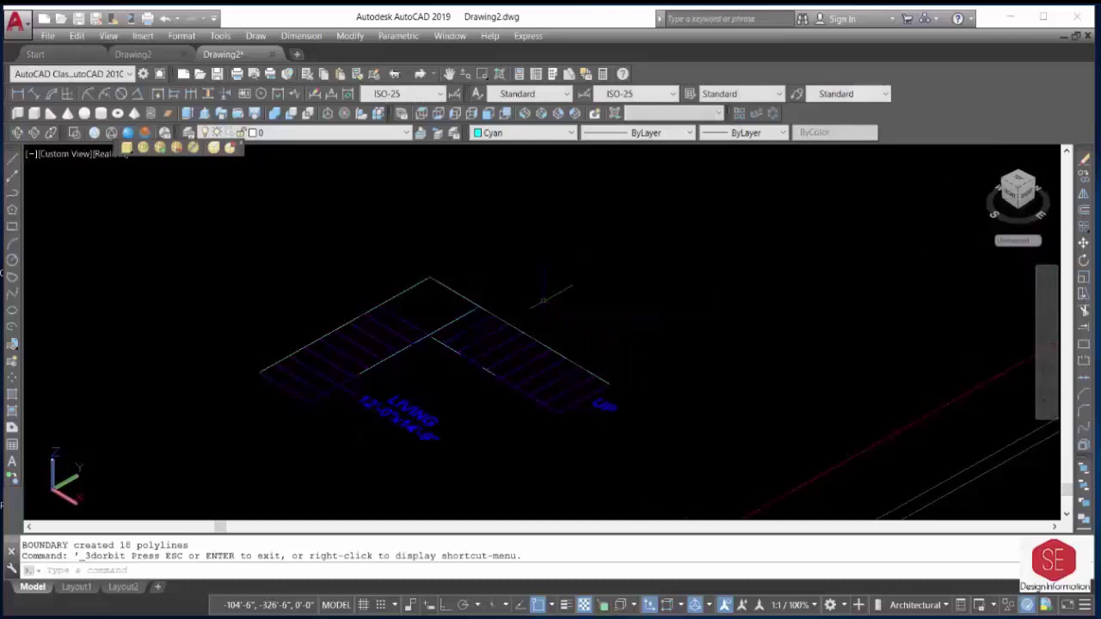
type("L")
key("Return")
key("Escape")
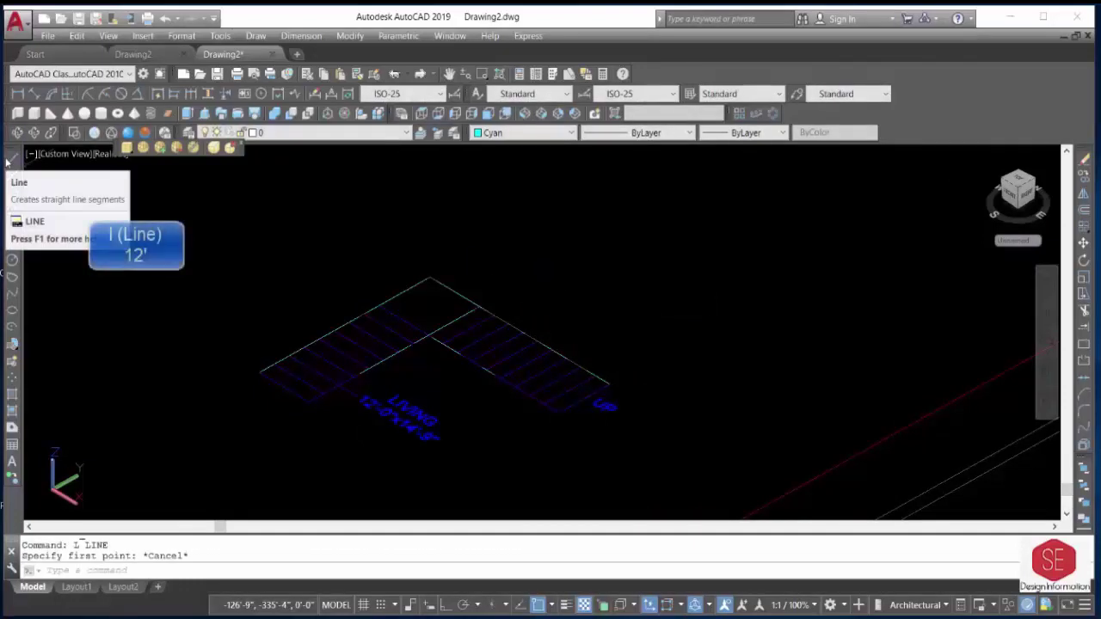
Draw a 12' vertical line from the stair plan corner with Ortho on.
left_click(12, 158)
left_click(428, 277)
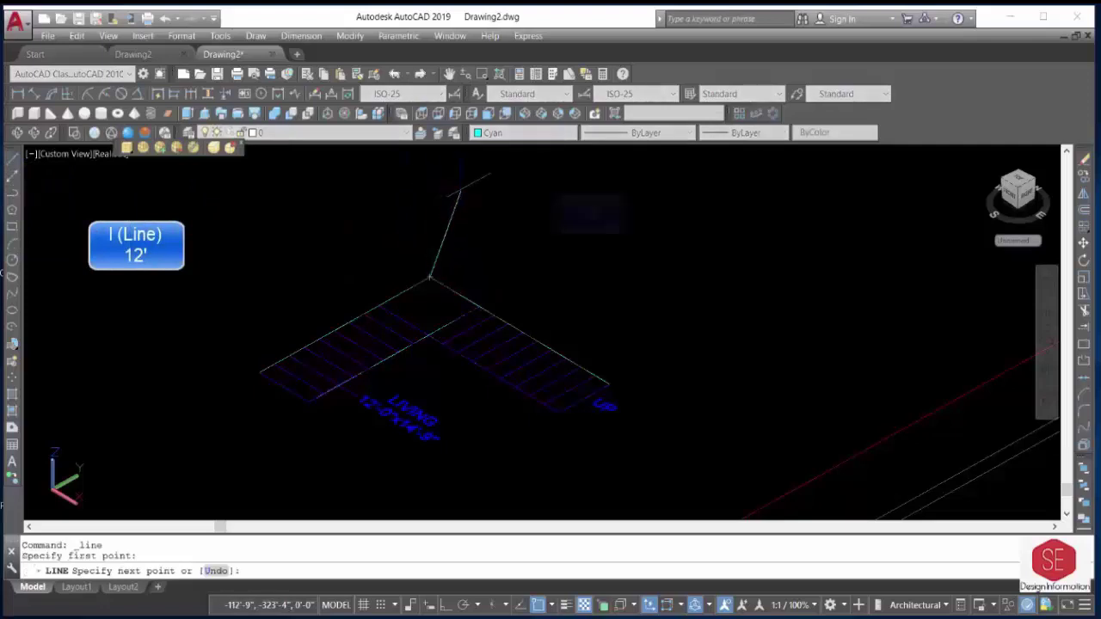
key("F8")
type("12'")
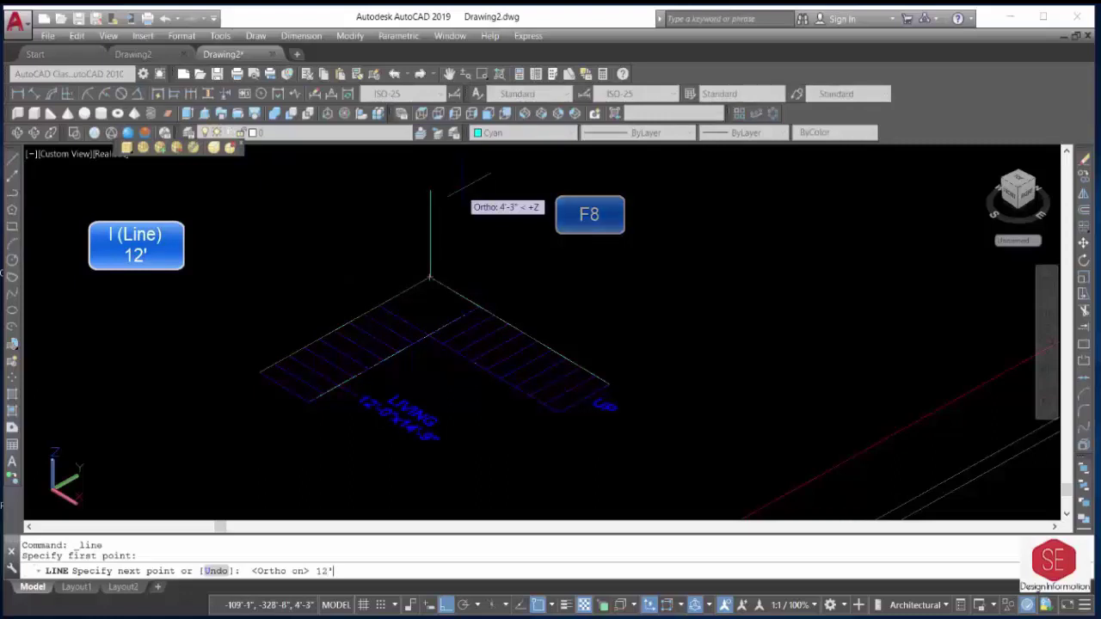
key("Return")
scroll(473, 229, "down", 2)
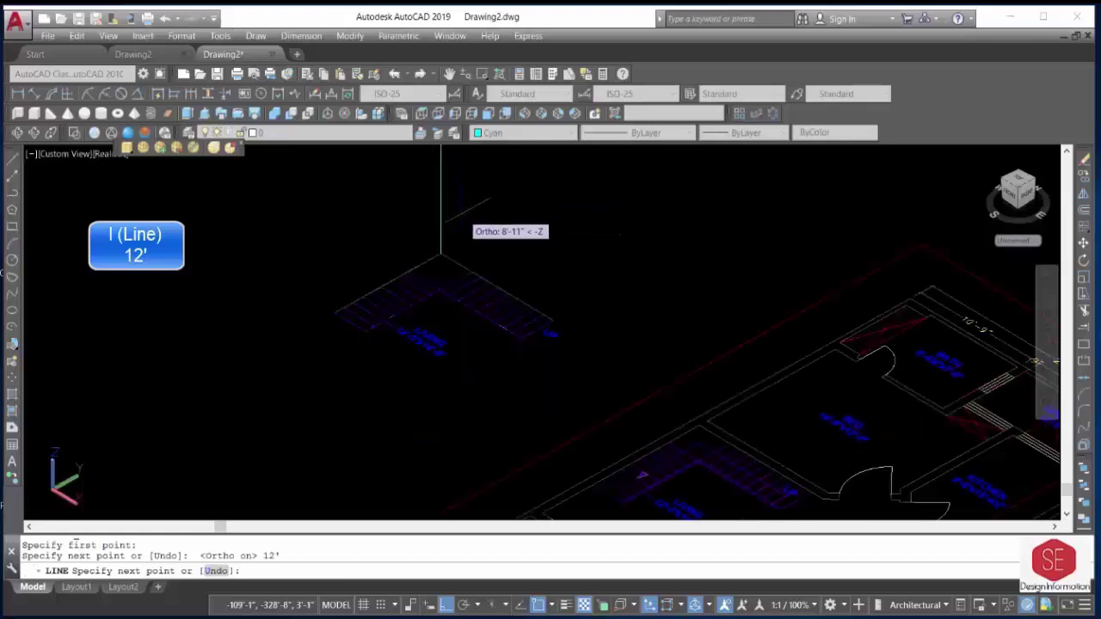
middle_click_drag(492, 246, 498, 222)
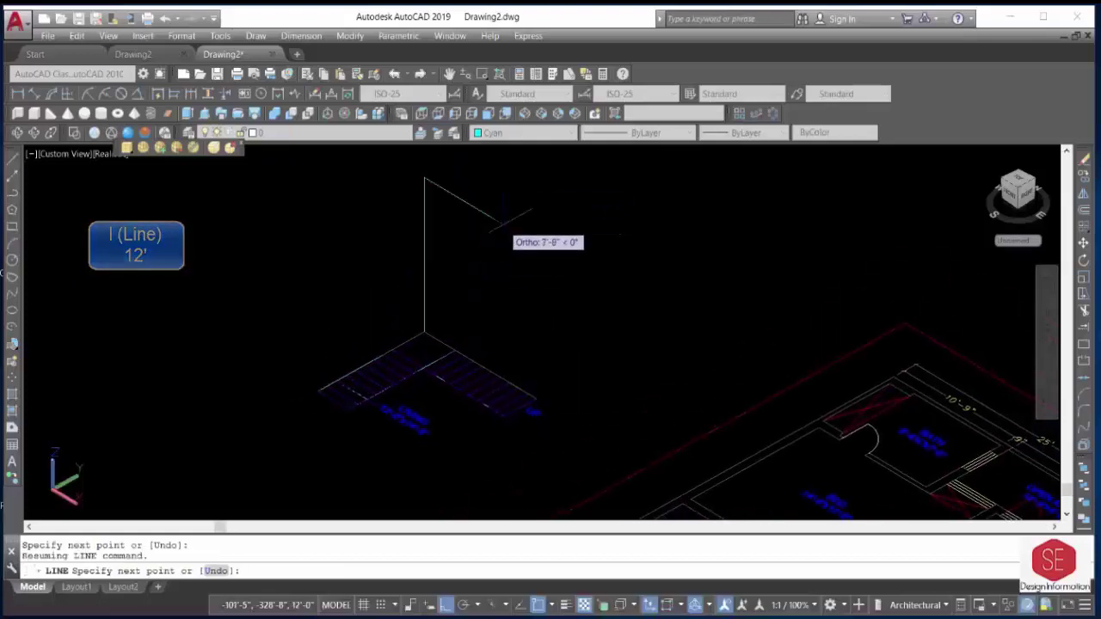
key("Return")
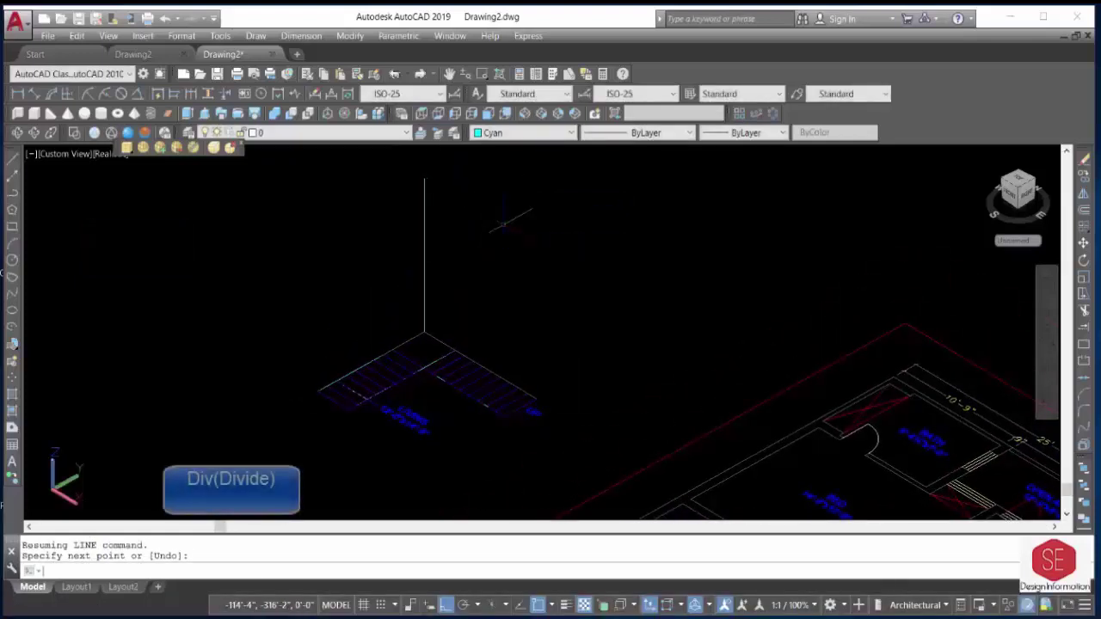
Divide the 12' vertical line into 18 equal segments with DIV.
type("DIV")
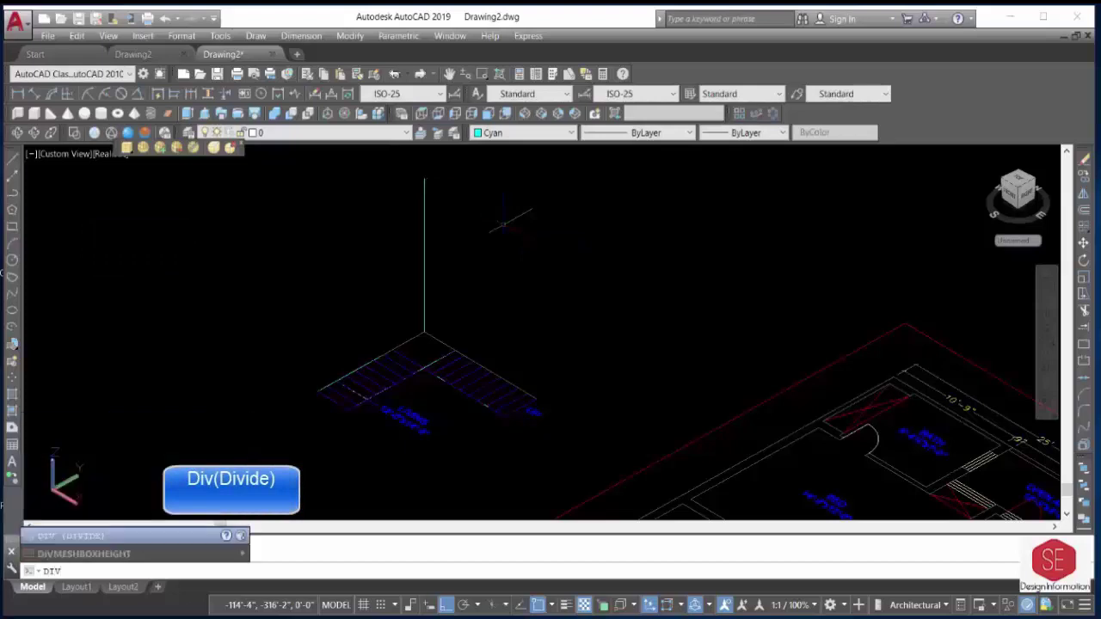
key("Return")
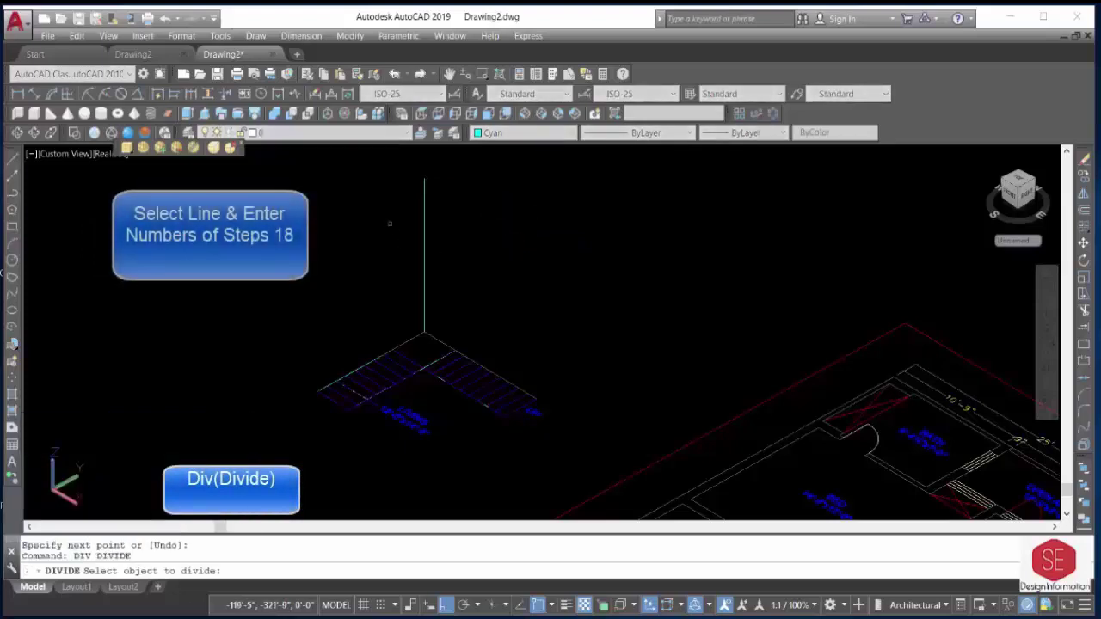
left_click(425, 200)
type("18")
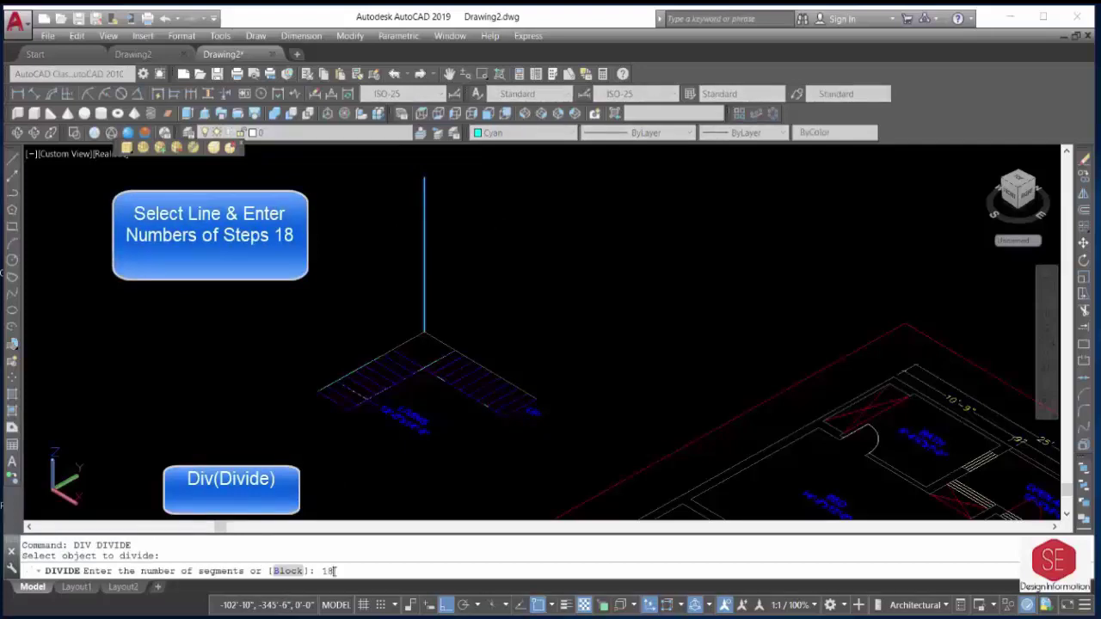
key("Return")
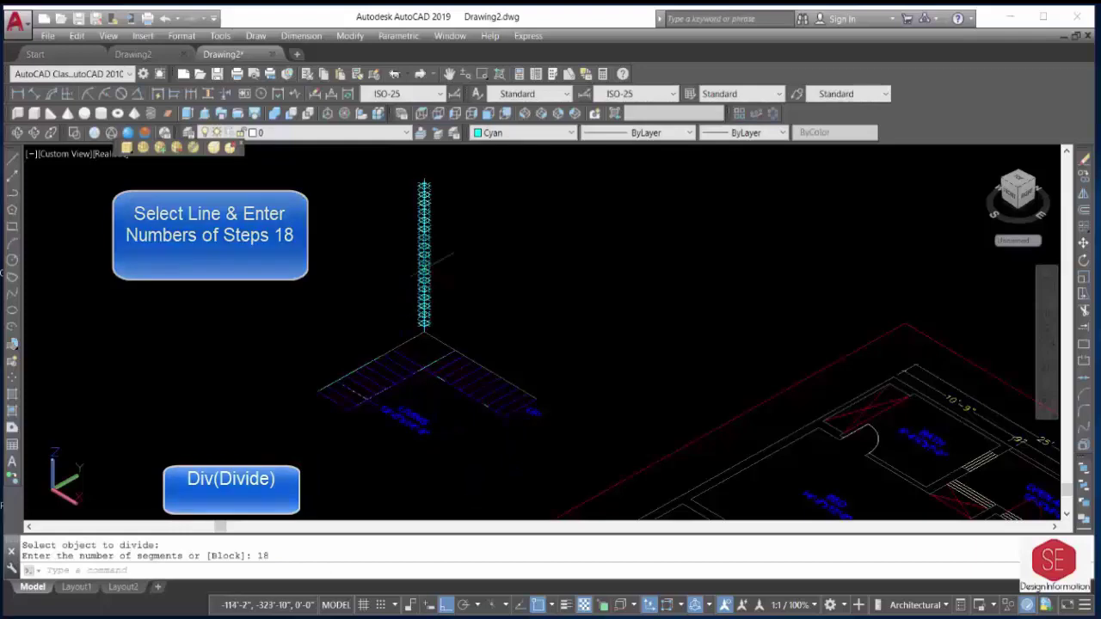
scroll(430, 258, "up", 2)
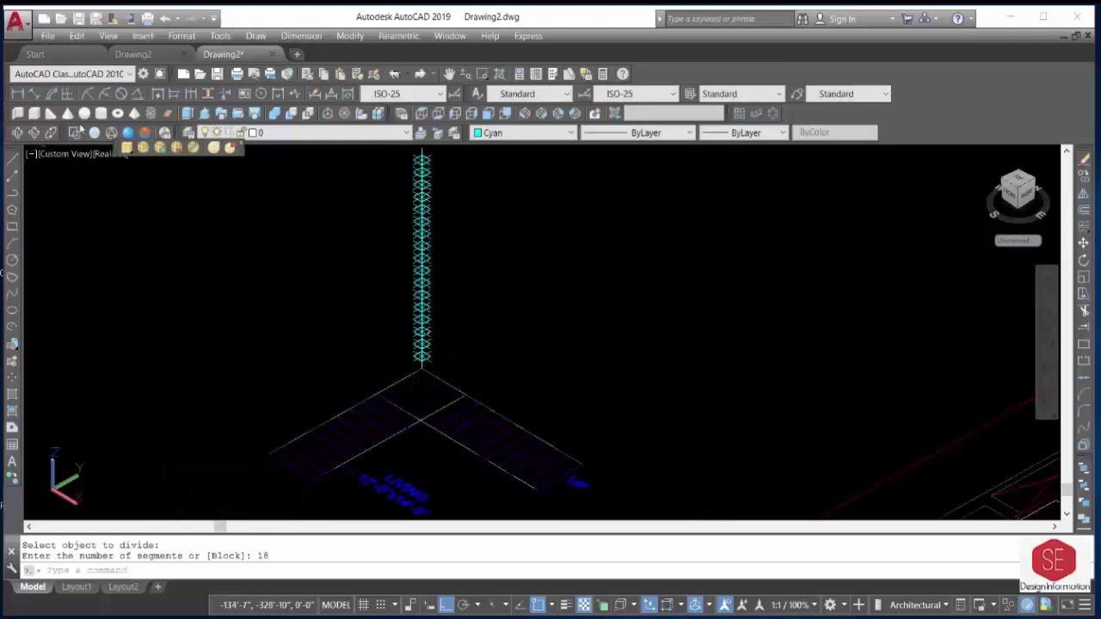
Extrude the first tread strip up to the first division mark on the vertical line.
left_click(188, 114)
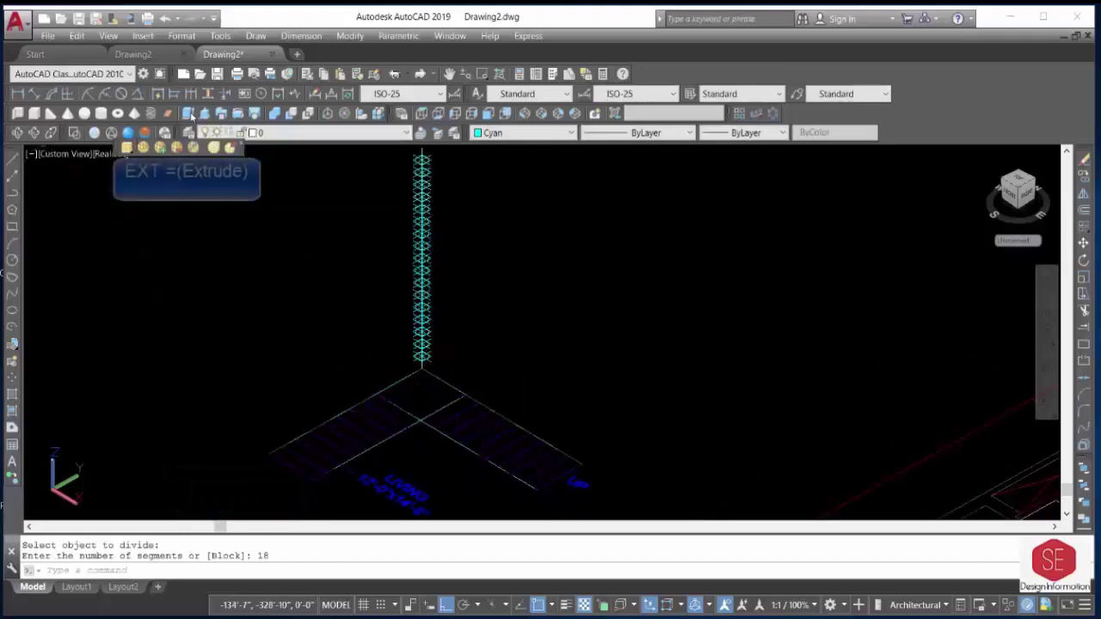
left_click(559, 469)
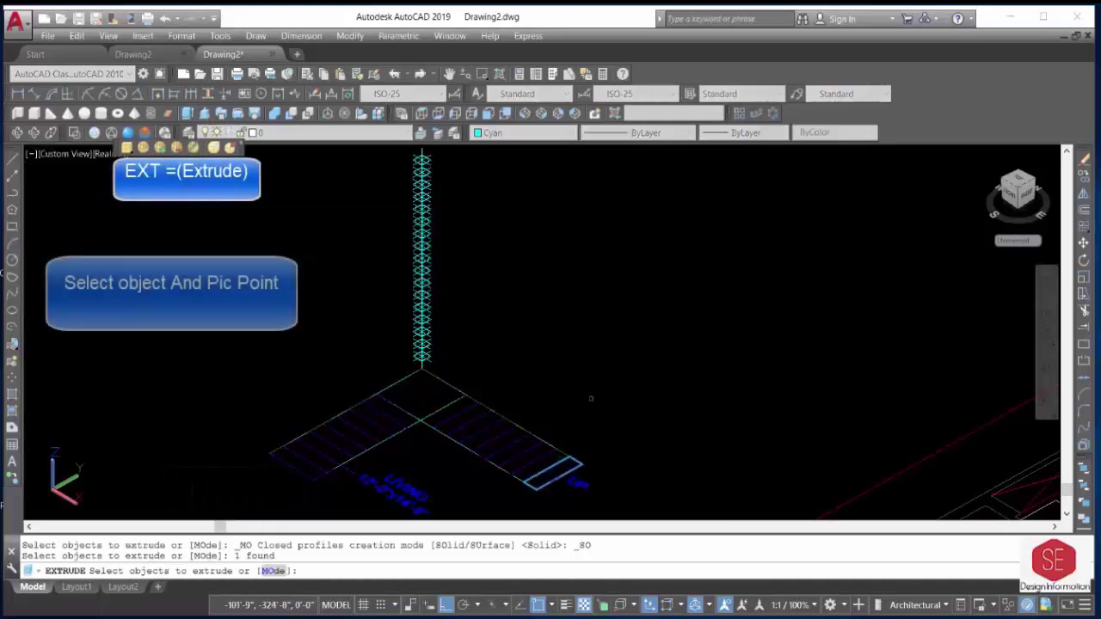
key("Return")
scroll(422, 258, "up", 3)
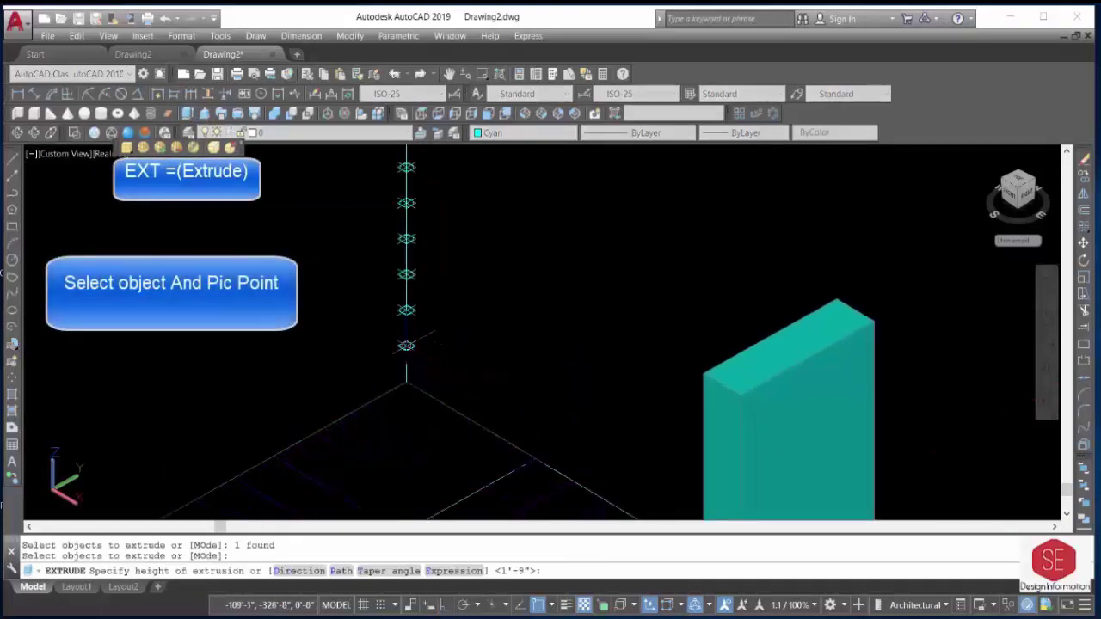
scroll(421, 258, "down", 4)
left_click(409, 204)
scroll(458, 446, "up", 3)
Start extruding the second tread strip, then cancel and orbit to view the stairs from another side.
key("Return")
left_click(516, 413)
right_click(516, 413)
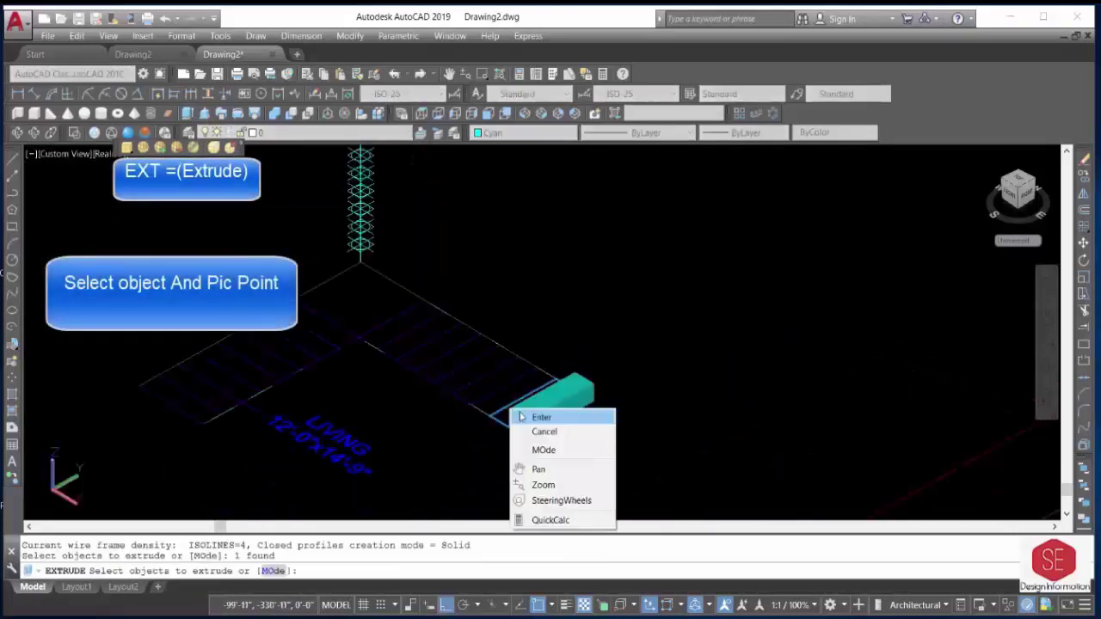
right_click(577, 320)
left_click(602, 330)
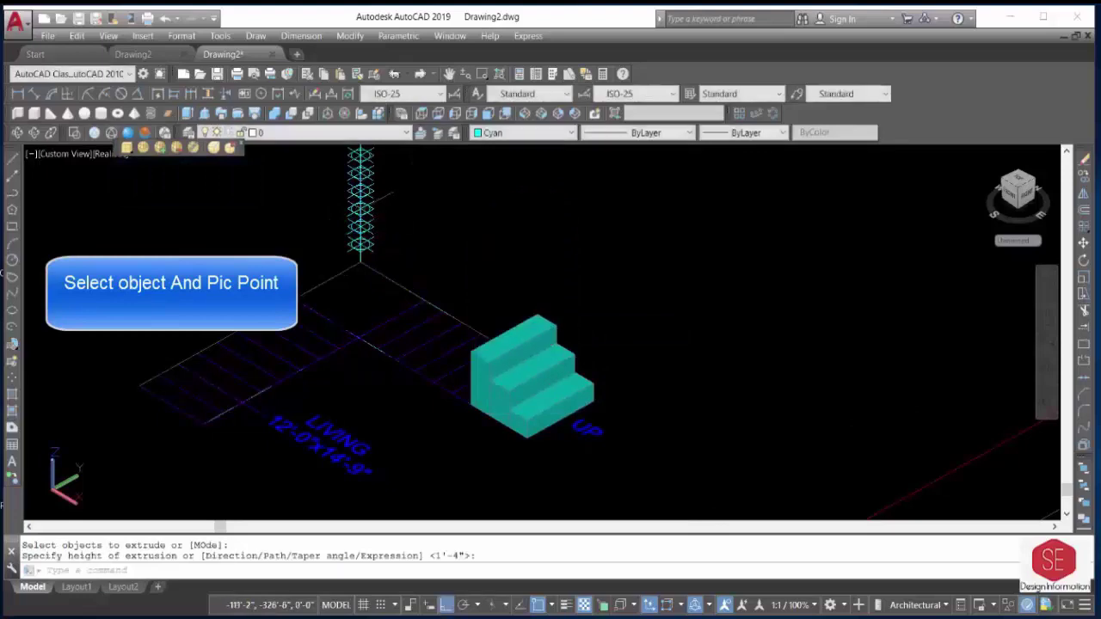
key("Escape")
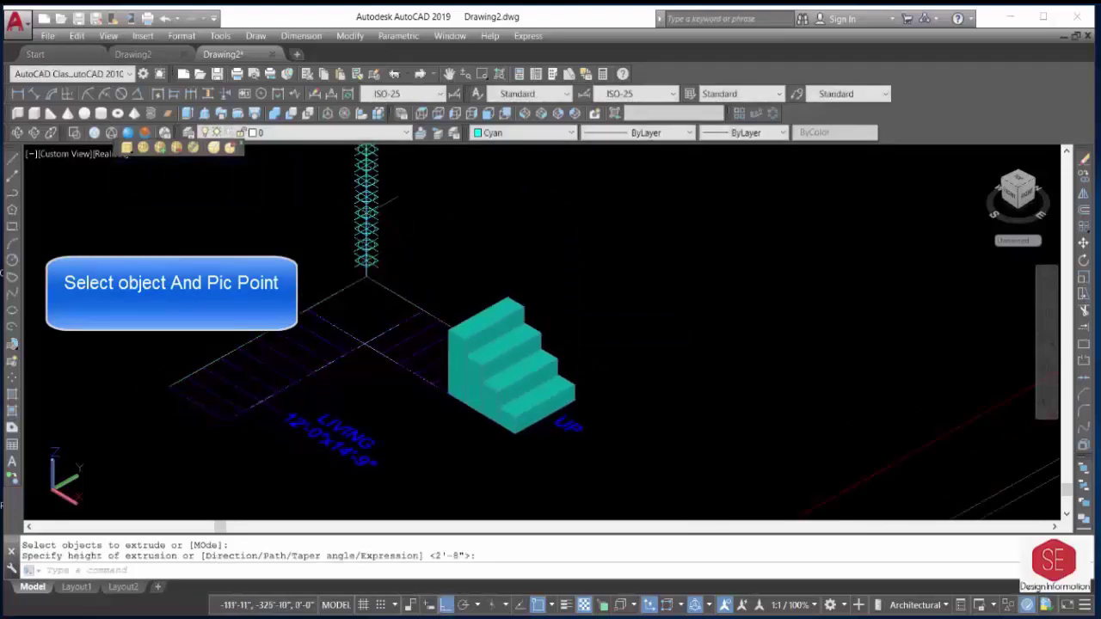
middle_click_drag(551, 413, 452, 392, "shift")
key("Escape")
Extrude the next two tread strips, each to its matching division mark.
key("Return")
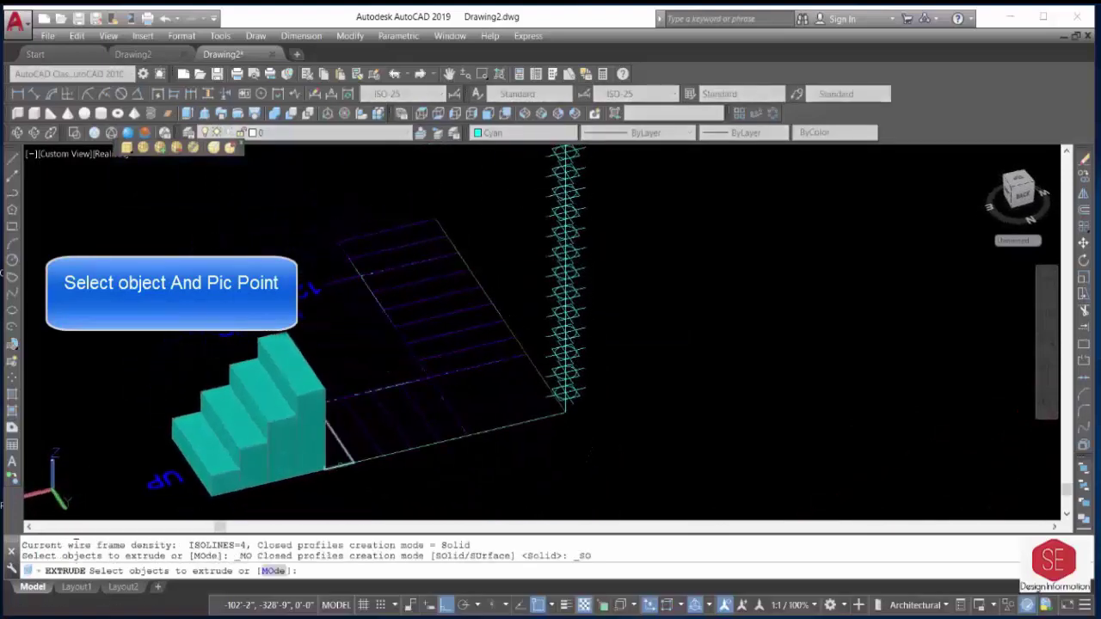
left_click(349, 463)
right_click(347, 470)
left_click(374, 476)
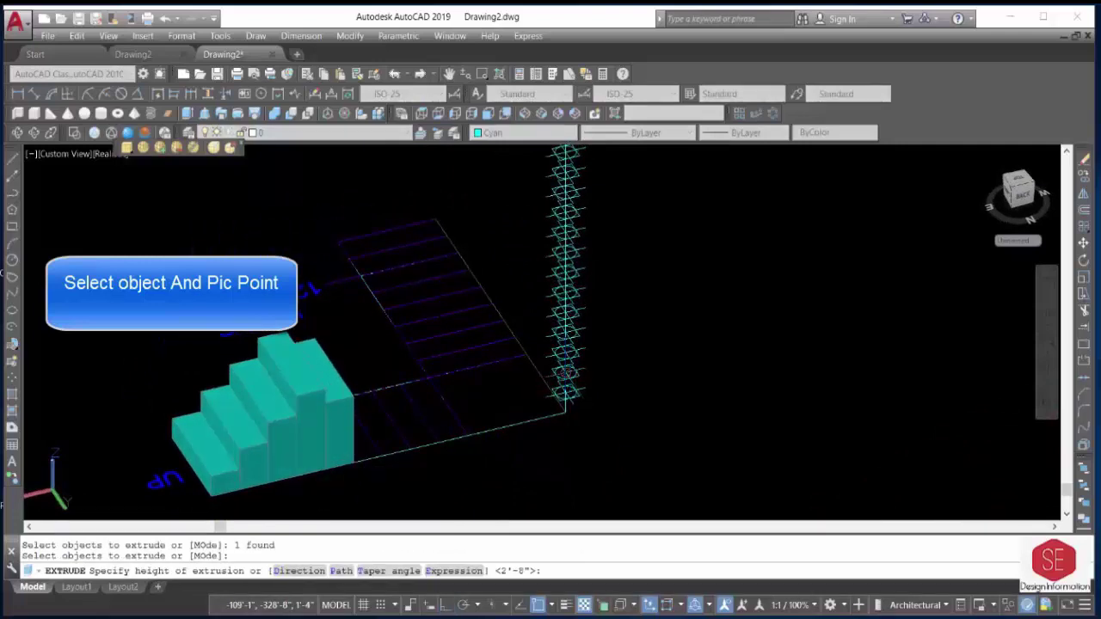
left_click(370, 463)
key("Return")
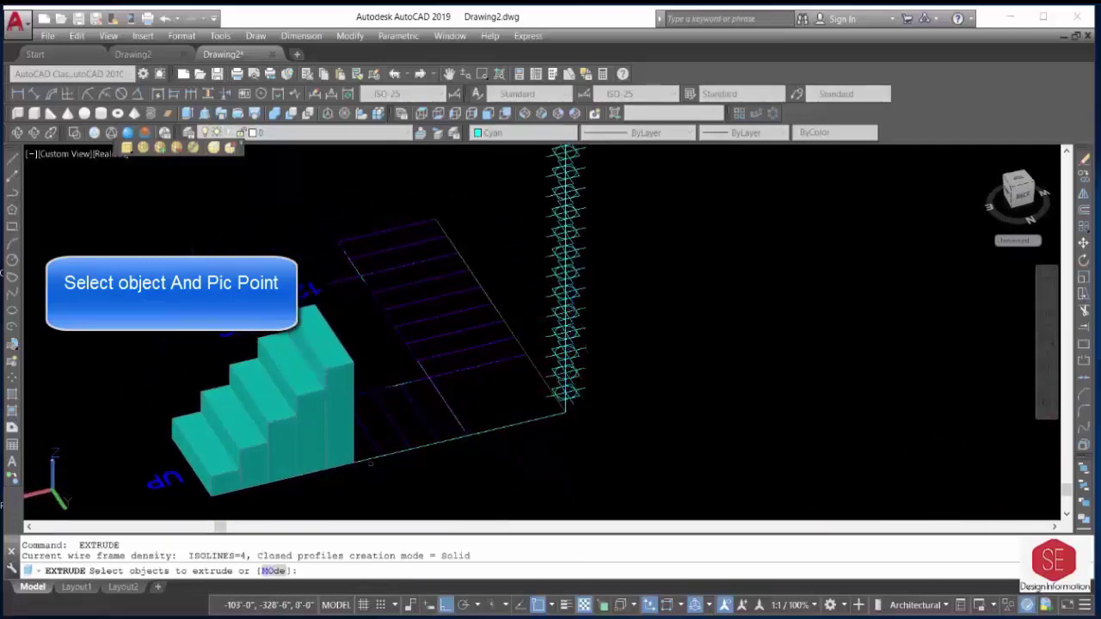
left_click(368, 447)
key("Return")
key("Return")
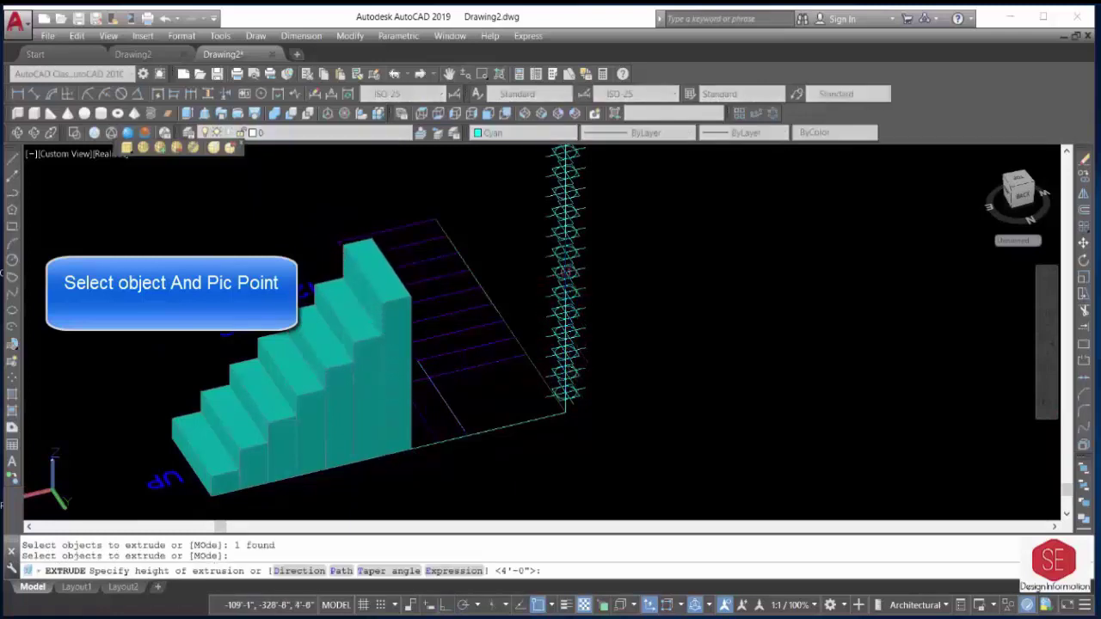
left_click(379, 258)
Extrude the remaining treads, with the top step reaching 7'-4" at the line's top.
key("Return")
left_click(430, 422)
key("Return")
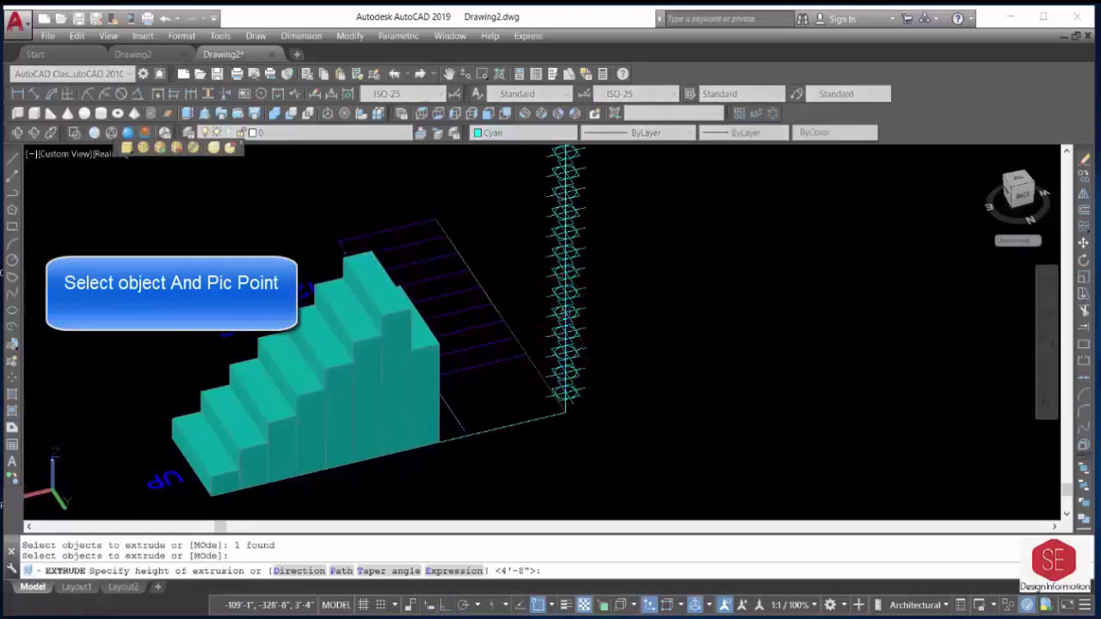
left_click(565, 234)
key("Return")
left_click(505, 367)
key("Return")
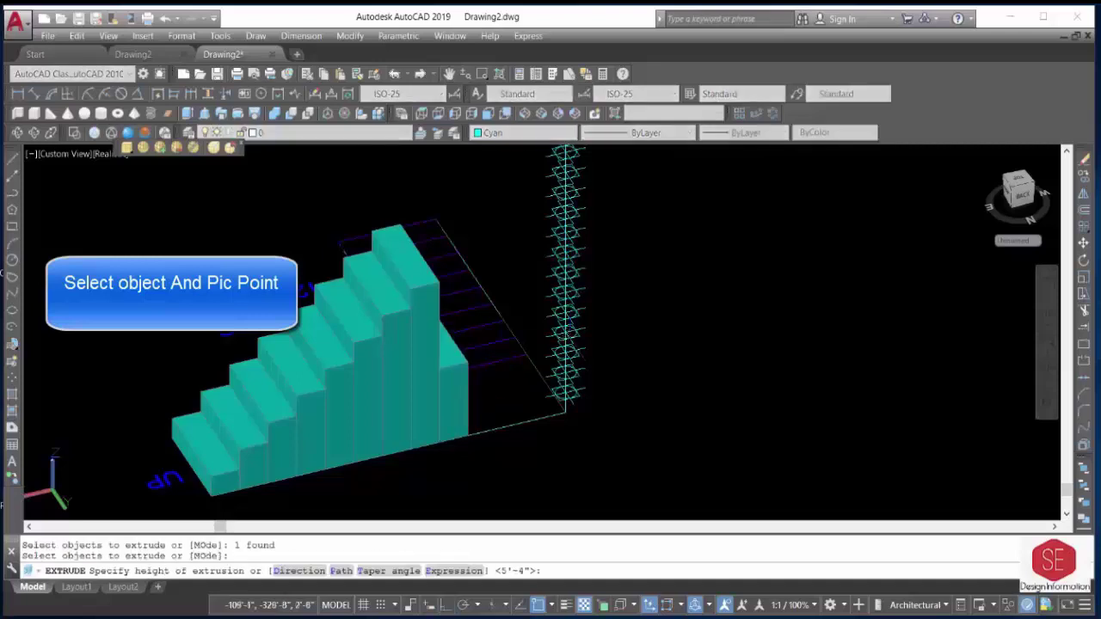
left_click(565, 232)
key("Return")
left_click(516, 327)
key("Return")
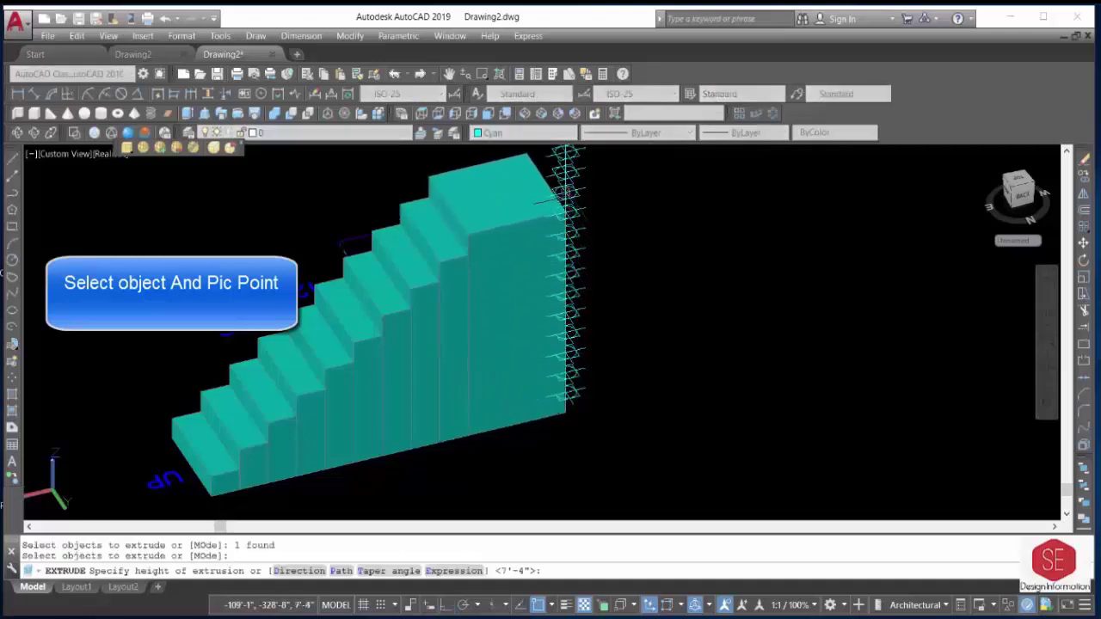
left_click(556, 263)
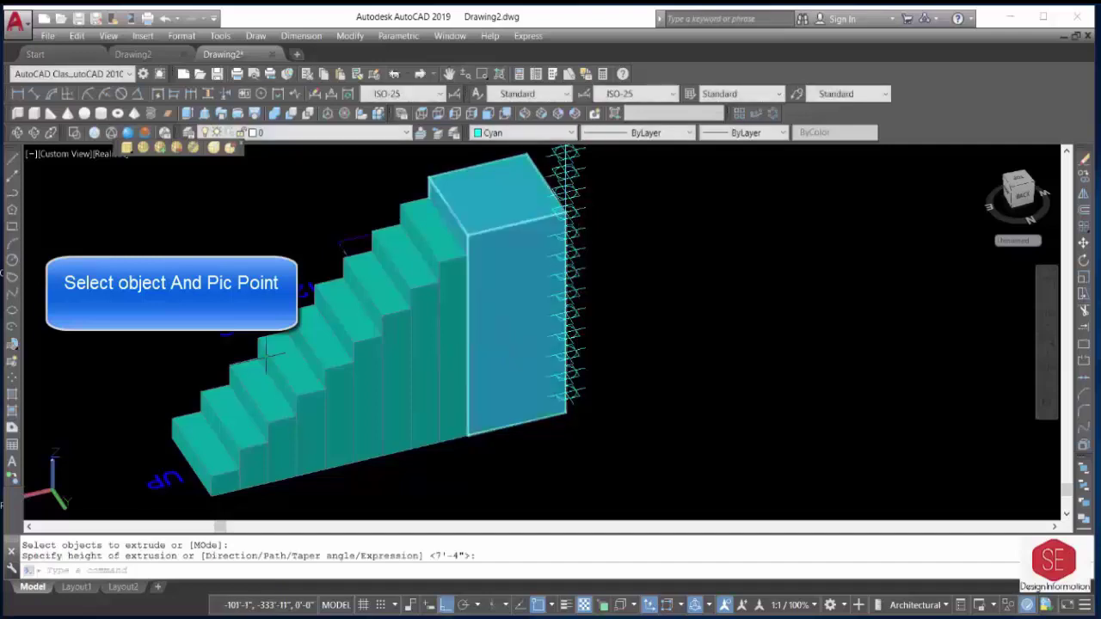
scroll(456, 325, "down", 2)
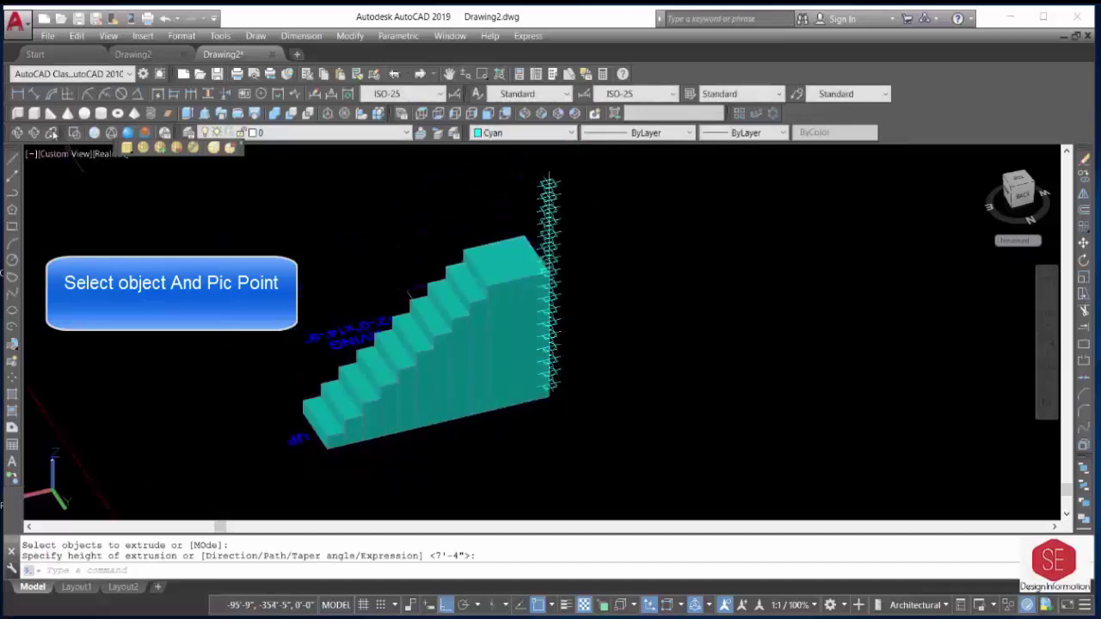
Orbit to a side view, set the current colour to red, and switch to Realistic visual style.
left_click(17, 134)
mouse_move(287, 339)
left_mouse_down()
mouse_move(584, 394)
mouse_move(551, 361)
left_mouse_up()
key("Escape")
left_click(524, 112)
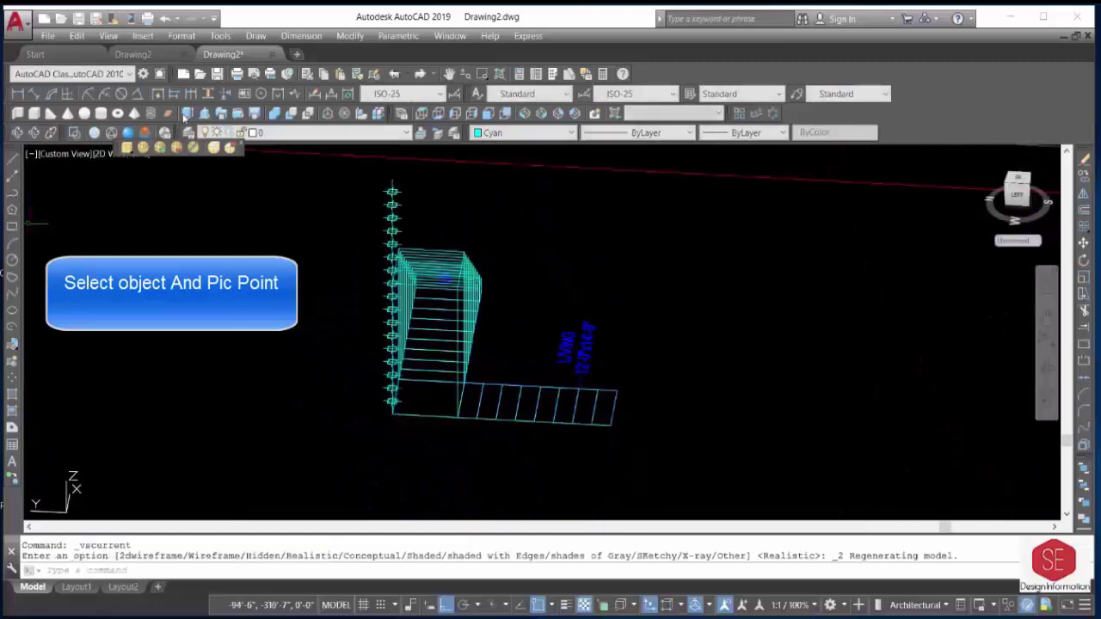
left_click(187, 113)
left_click(520, 133)
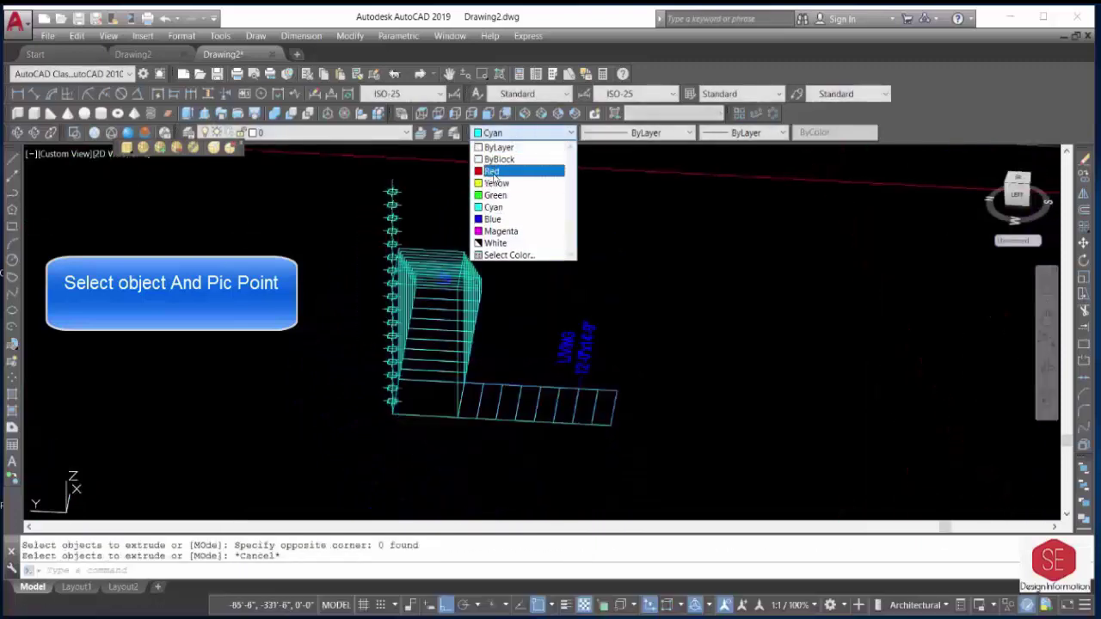
left_click(504, 167)
left_click(238, 113)
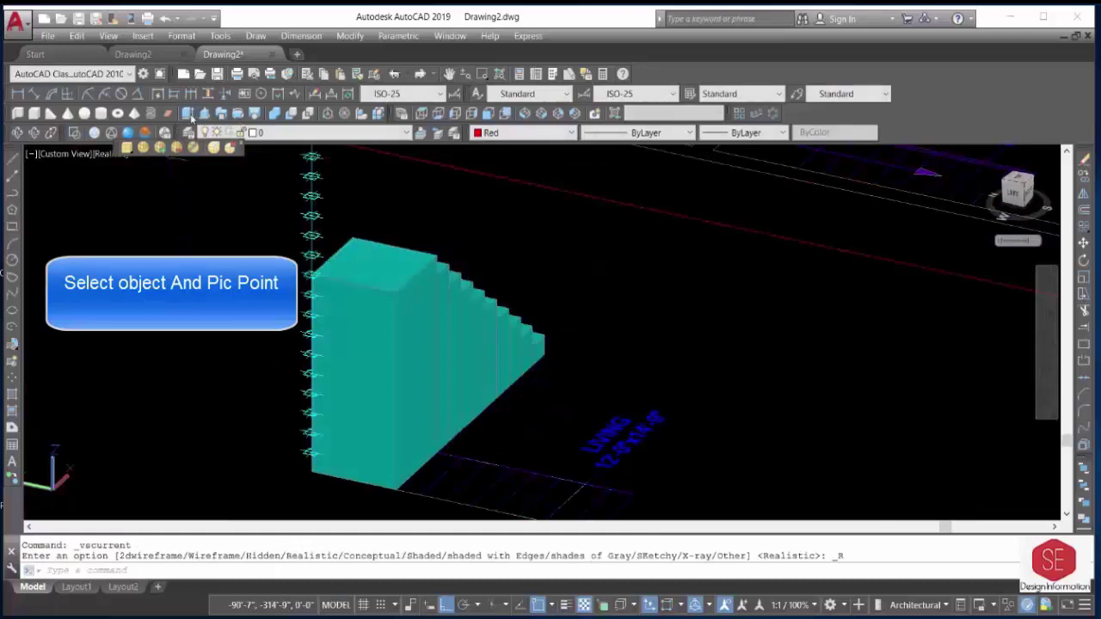
Extrude the first red step outlines to successively taller heights.
left_click(188, 114)
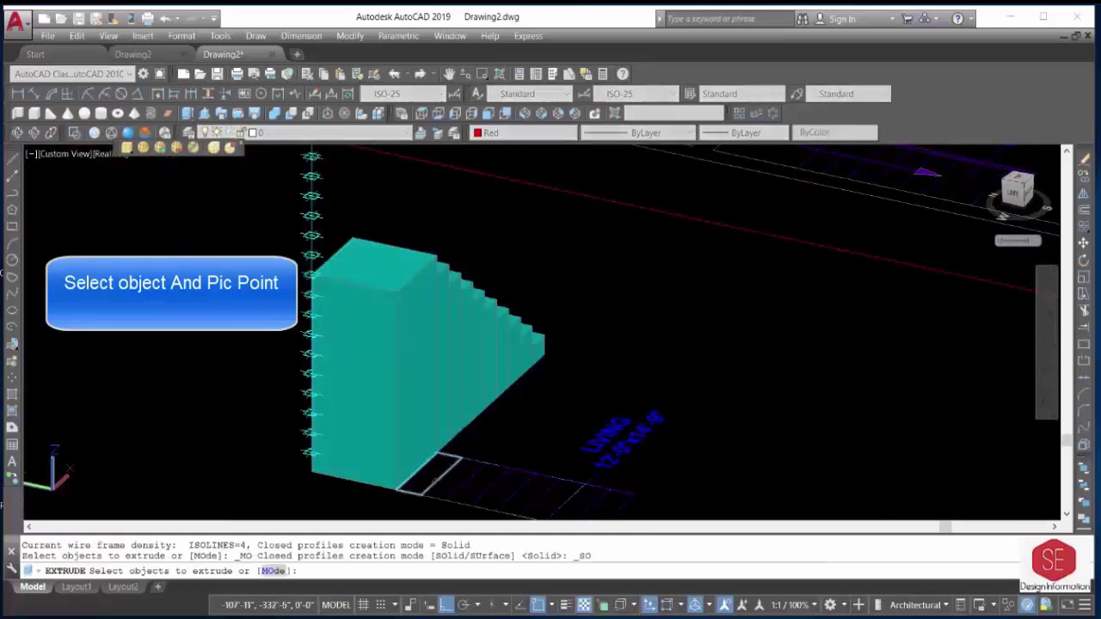
left_click(434, 473)
key("Return")
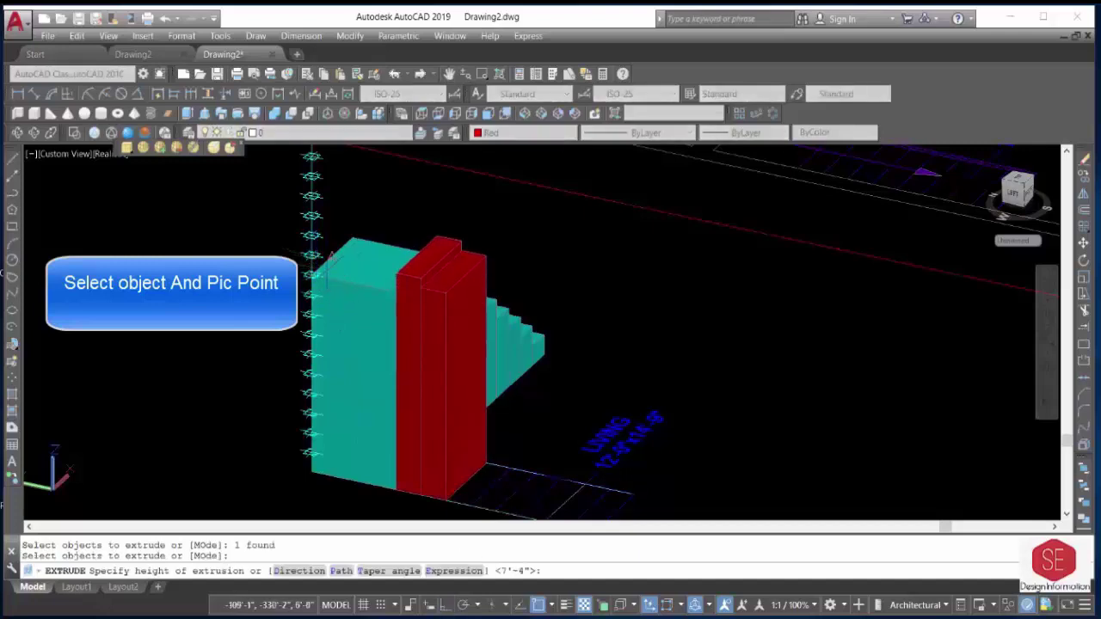
left_click(312, 233)
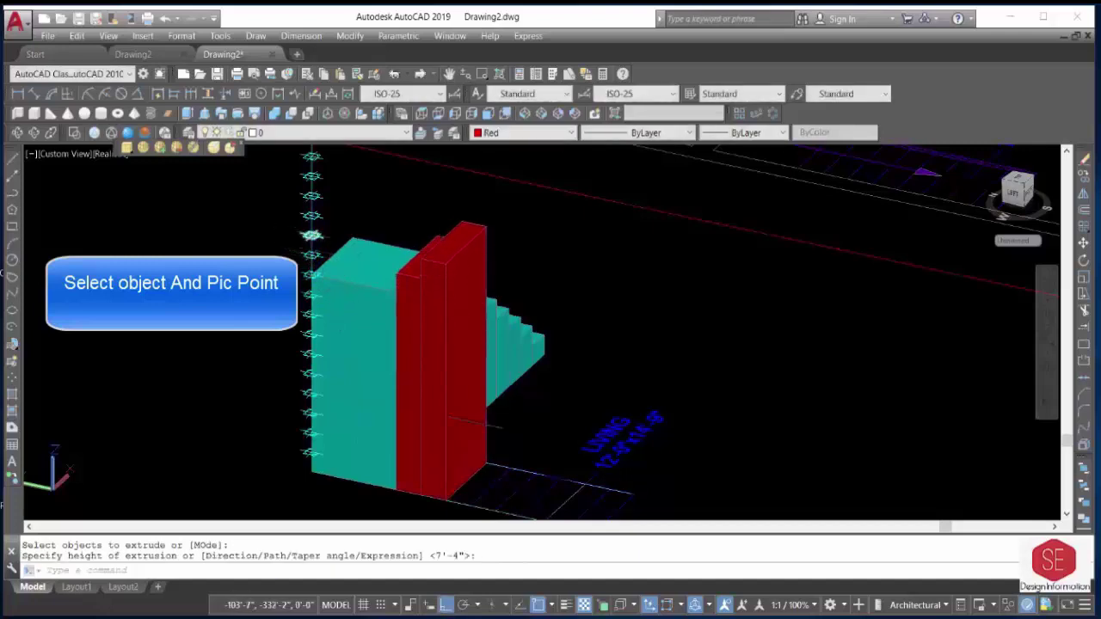
left_click(314, 215)
key("Return")
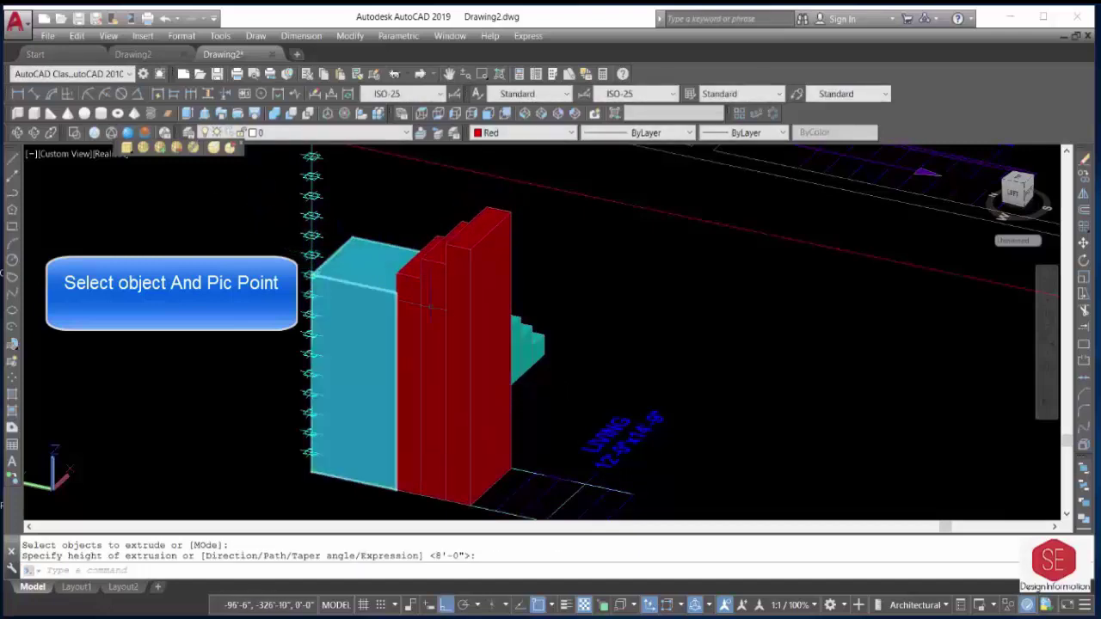
left_click(440, 301)
key("Return")
scroll(311, 206, "down", 2)
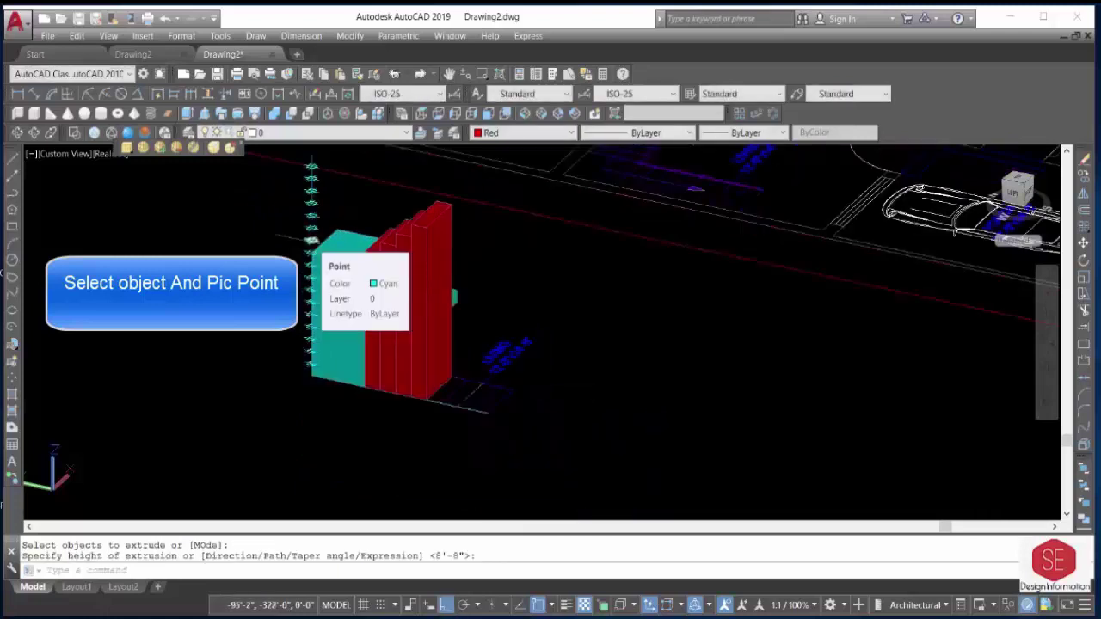
key("Return")
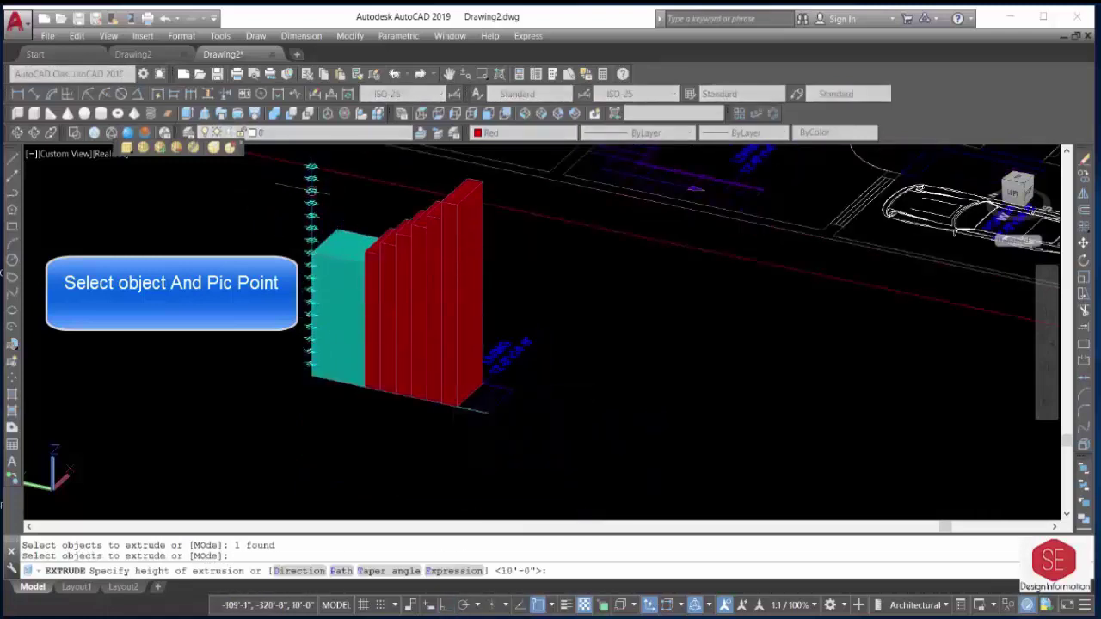
key("Return")
Extrude another red step outline, then orbit to see the stairs from behind.
key("Return")
left_click(495, 404)
key("Return")
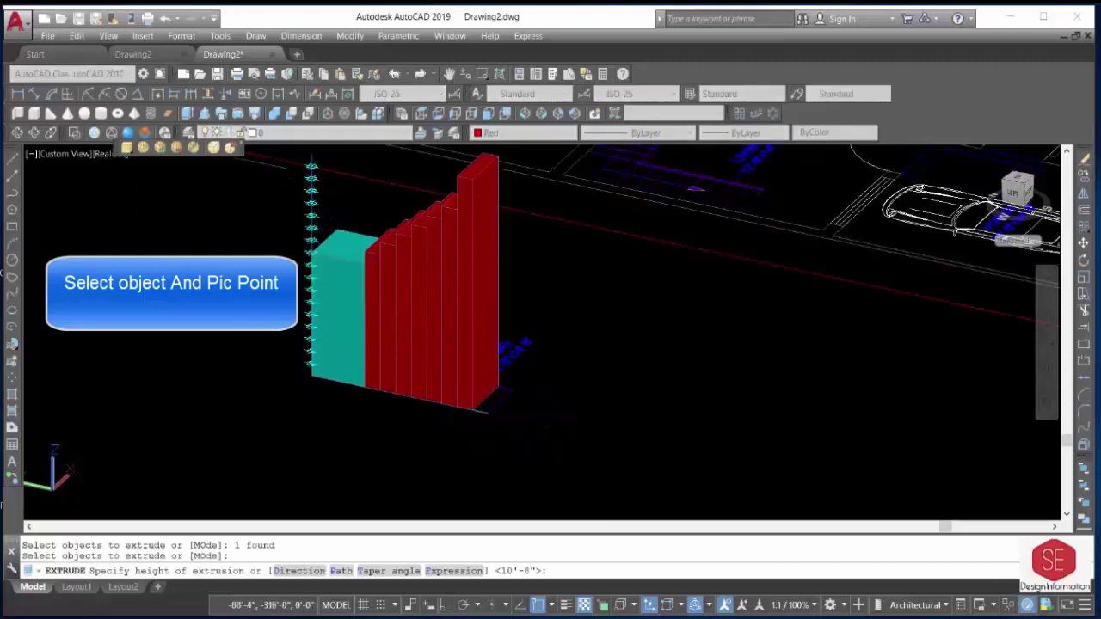
key("Return")
key("Return")
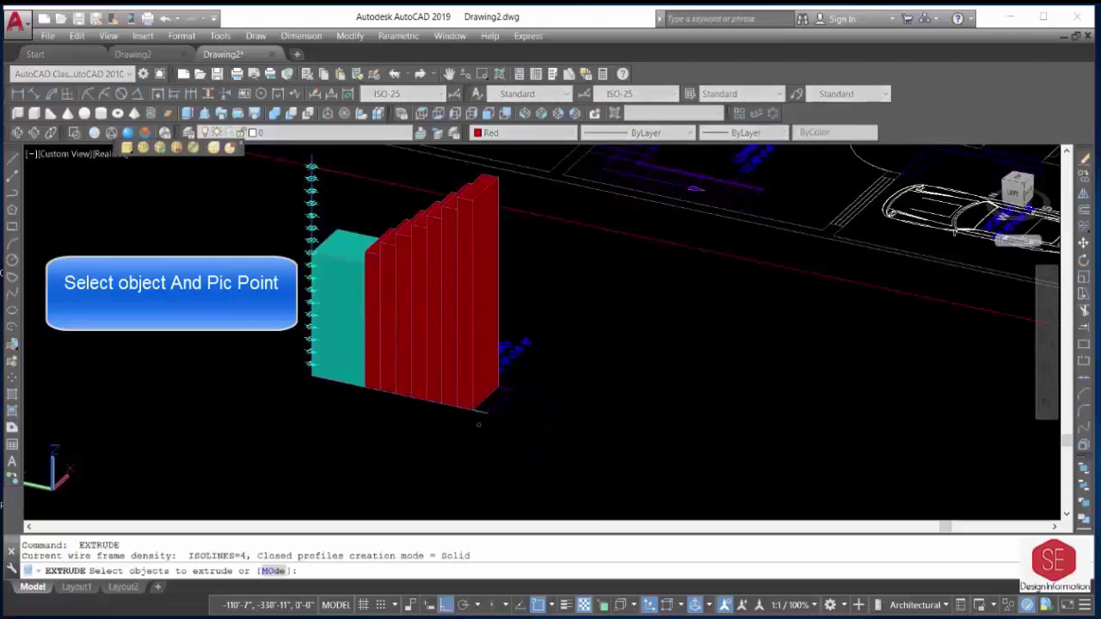
right_click(492, 425)
left_click(516, 433)
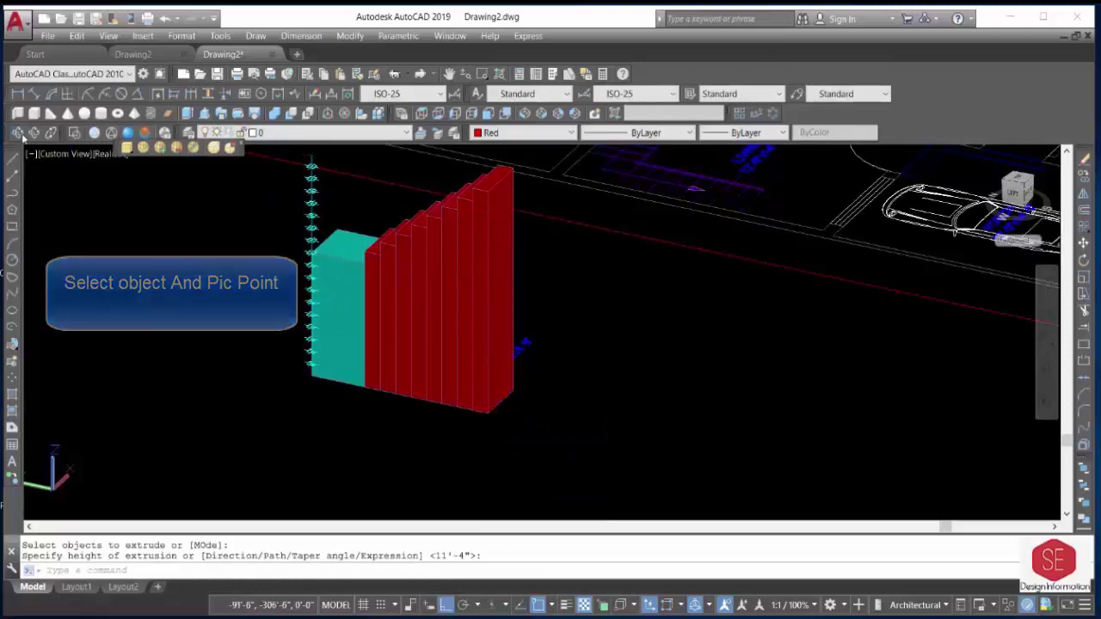
middle_click_drag(328, 373, 515, 332, "shift")
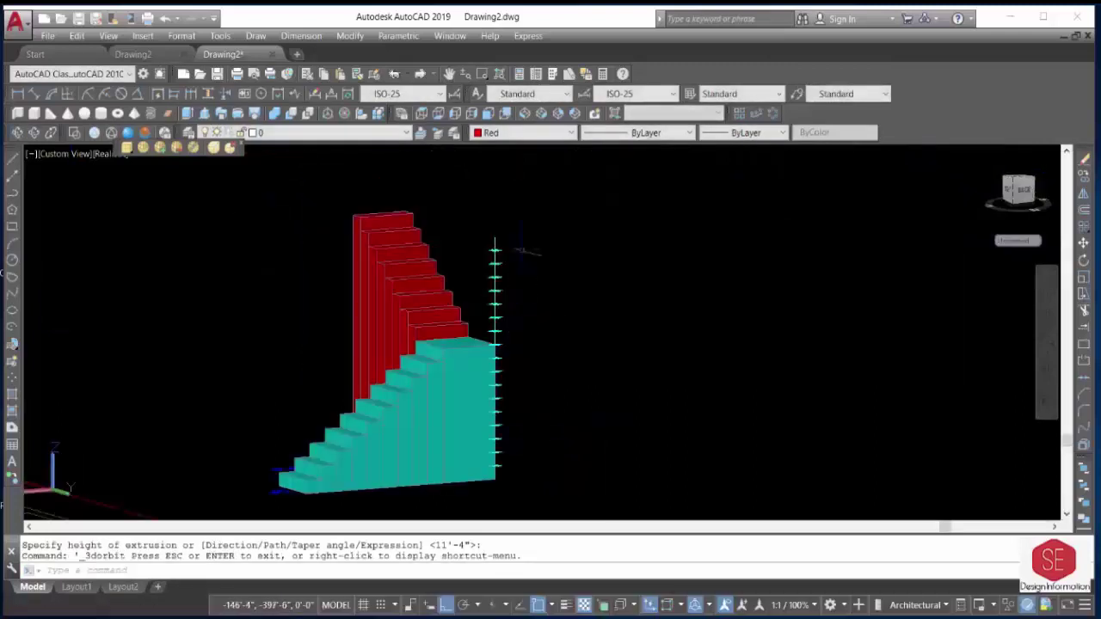
Window-select the cyan division point markers and erase them.
left_click(521, 250)
left_click(483, 306)
type("e")
key("Return")
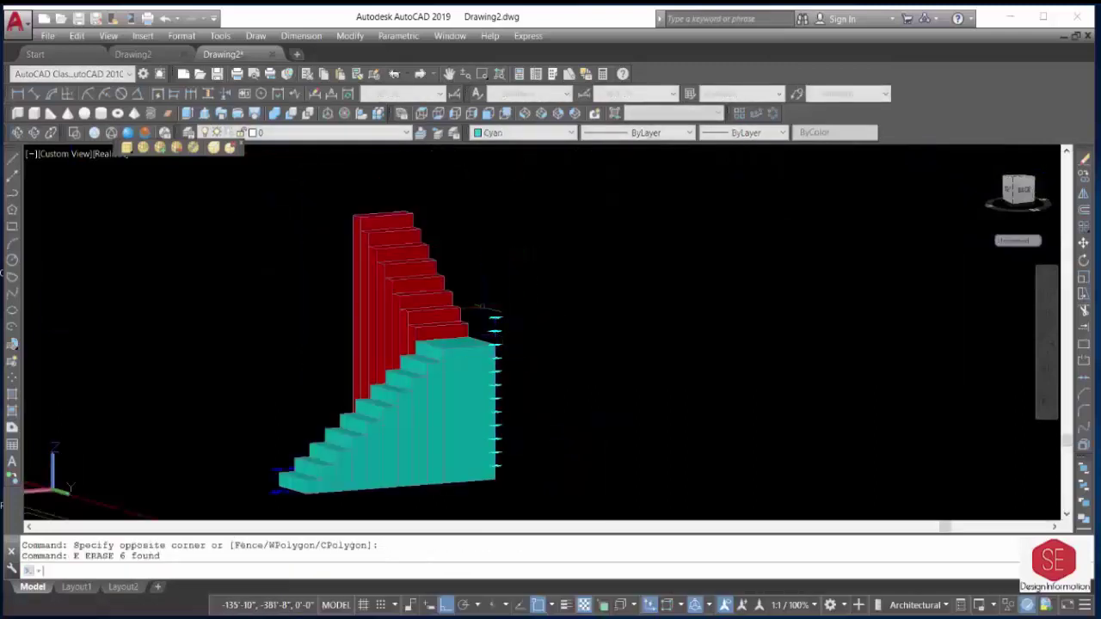
Union the large cyan block and the cyan steps into one stair solid.
middle_click_drag(509, 308, 448, 309, "shift")
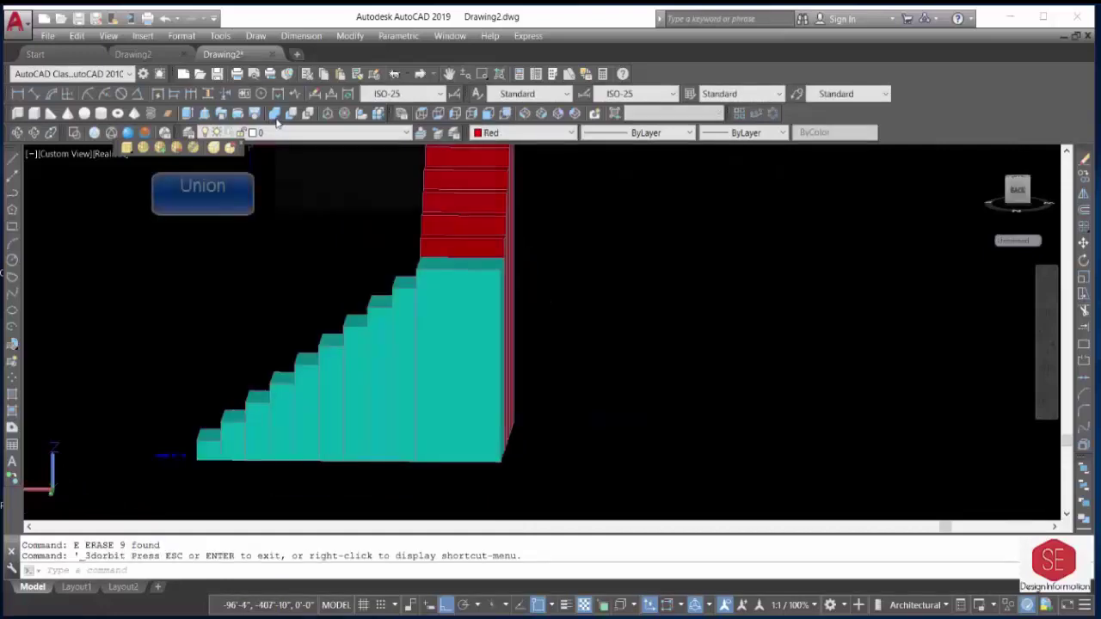
left_click(275, 114)
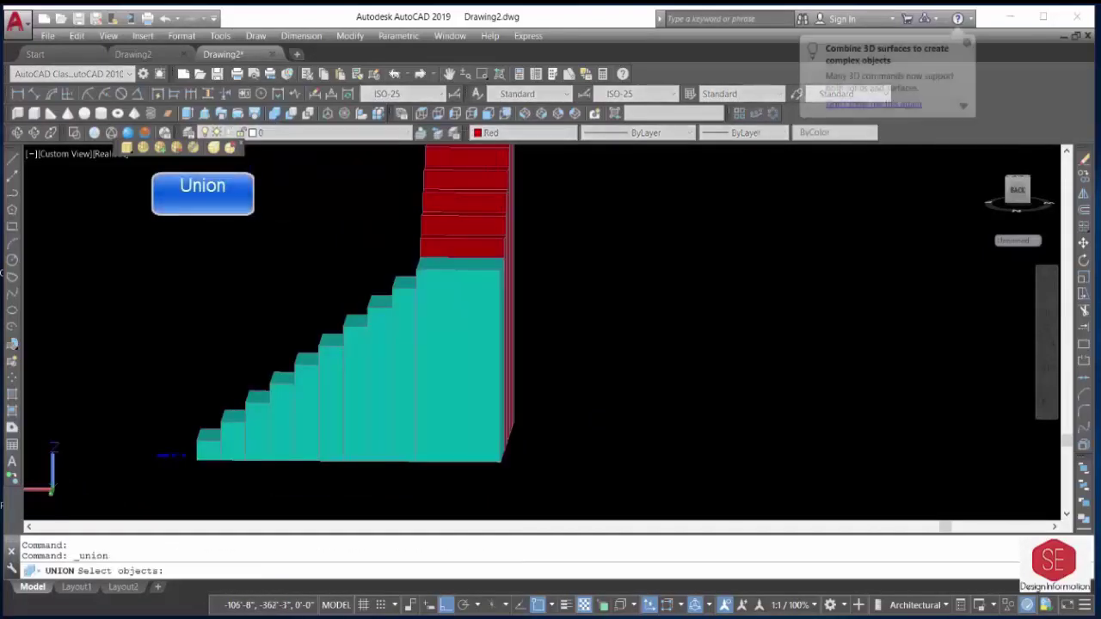
left_click(444, 344)
left_click(404, 370)
left_click(379, 387)
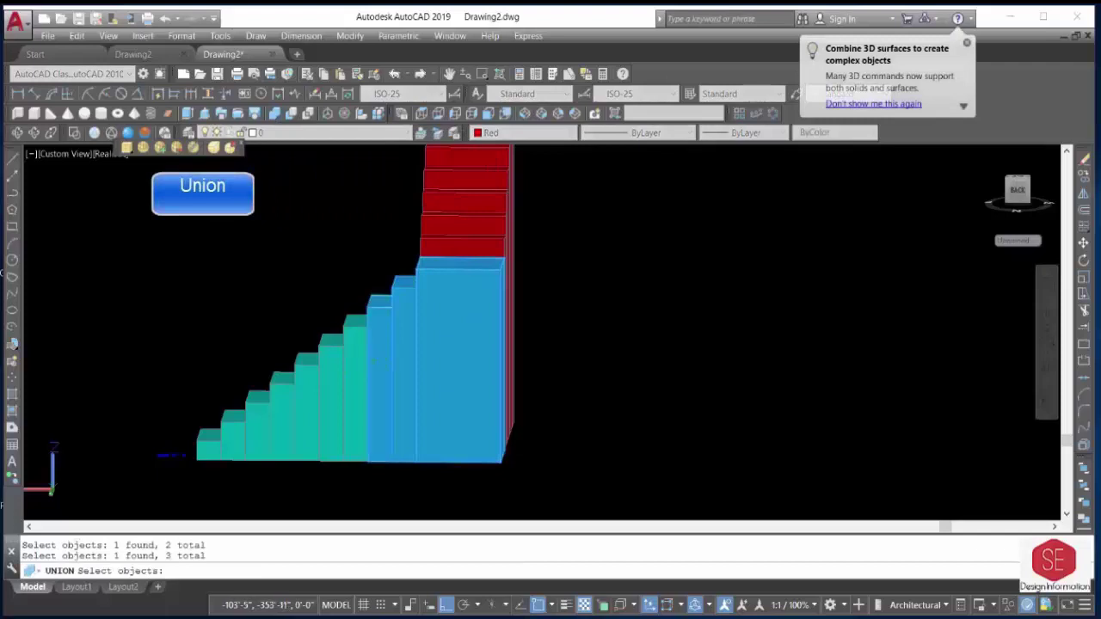
left_click(356, 396)
left_click(331, 404)
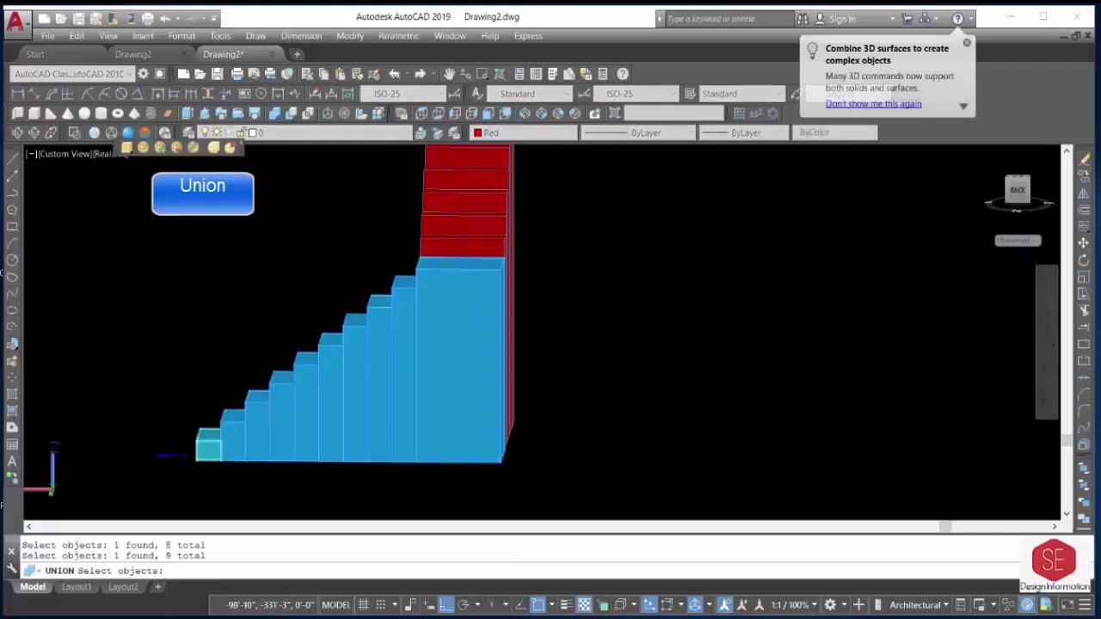
key("Return")
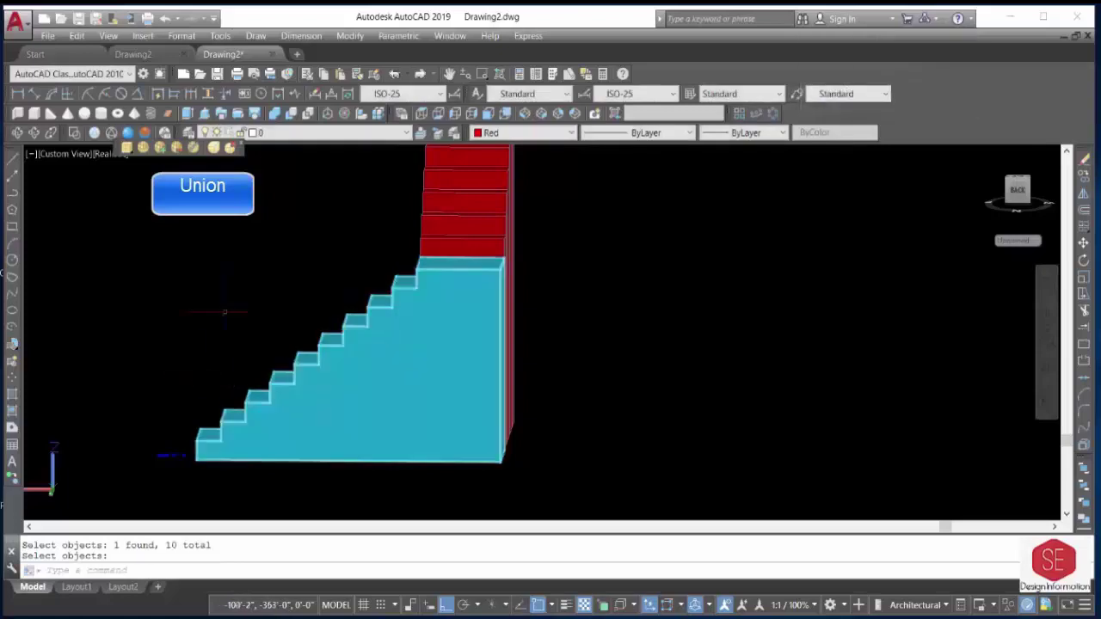
left_click(18, 134)
From a side view, union all eight red upper-flight steps into one red solid.
left_click_drag(531, 401, 381, 418)
right_click(460, 410)
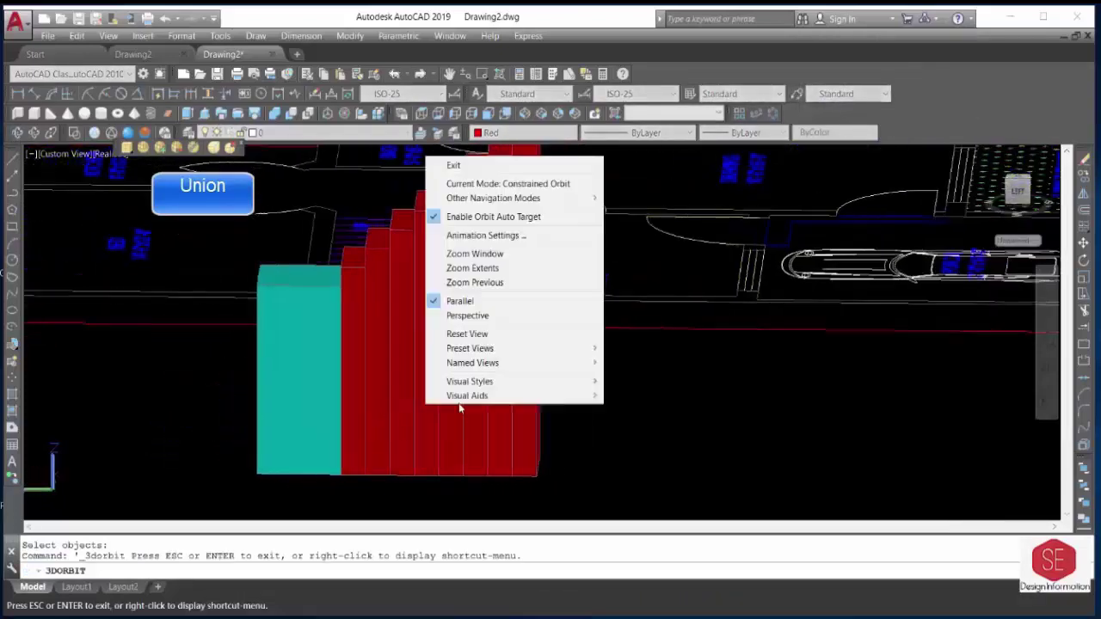
left_click(454, 165)
key("Return")
left_click(353, 362)
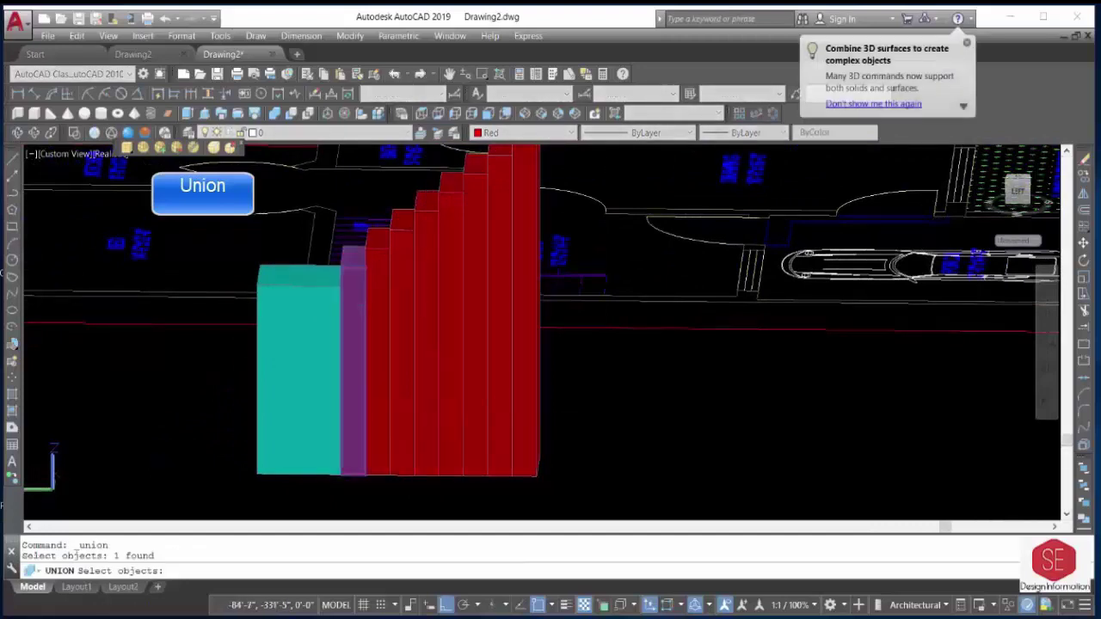
left_click(378, 361)
left_click(427, 288)
left_click(455, 281)
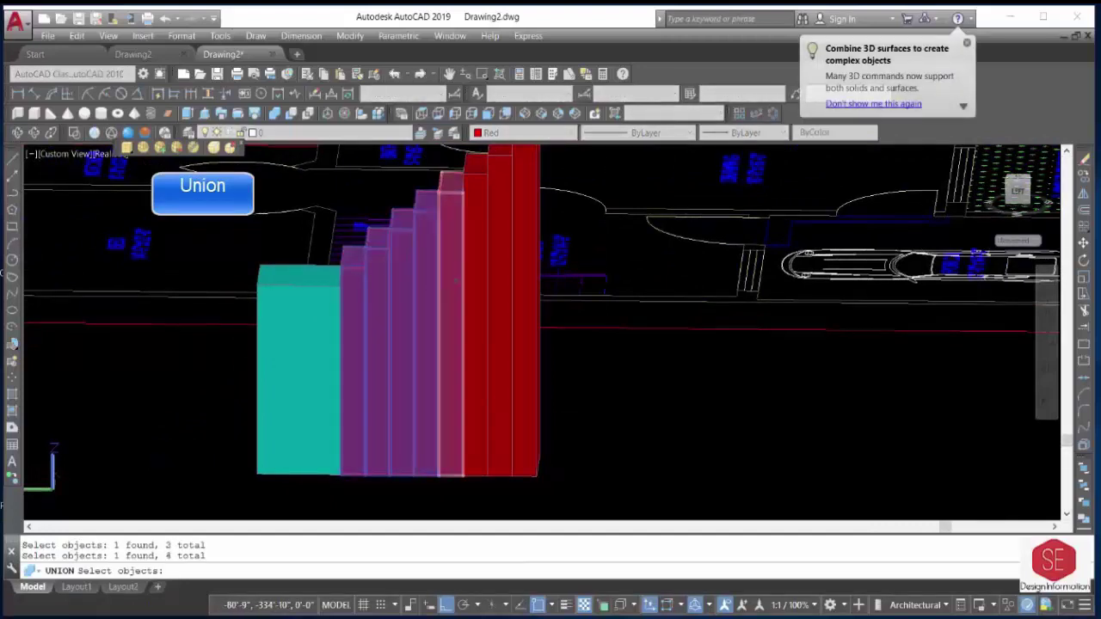
left_click(475, 274)
left_click(499, 265)
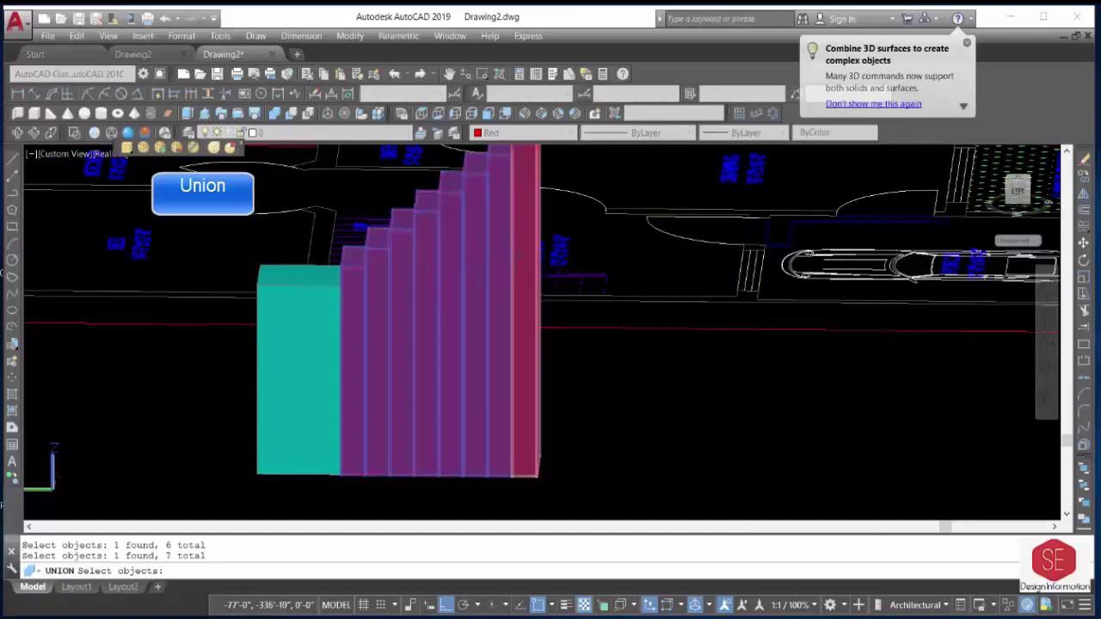
left_click(526, 262)
key("Return")
mouse_move(380, 315)
middle_mouse_down("shift")
mouse_move(475, 347)
mouse_move(420, 419)
middle_mouse_up("shift")
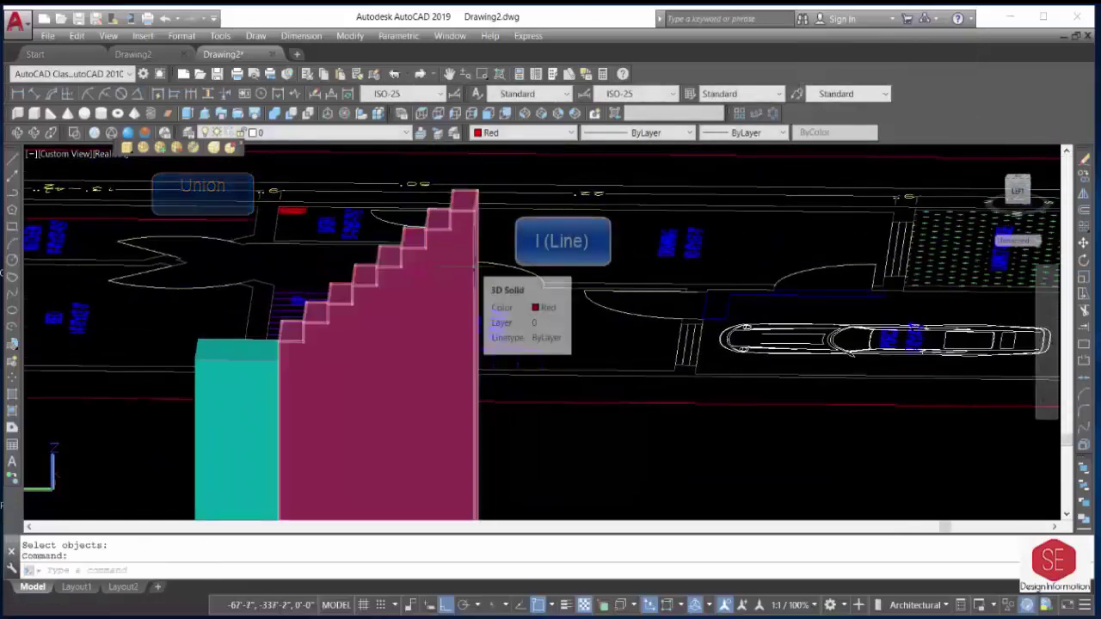
Start a line at the cyan flight's stair corner, then cancel and undo it.
scroll(469, 259, "up", 2)
type("l")
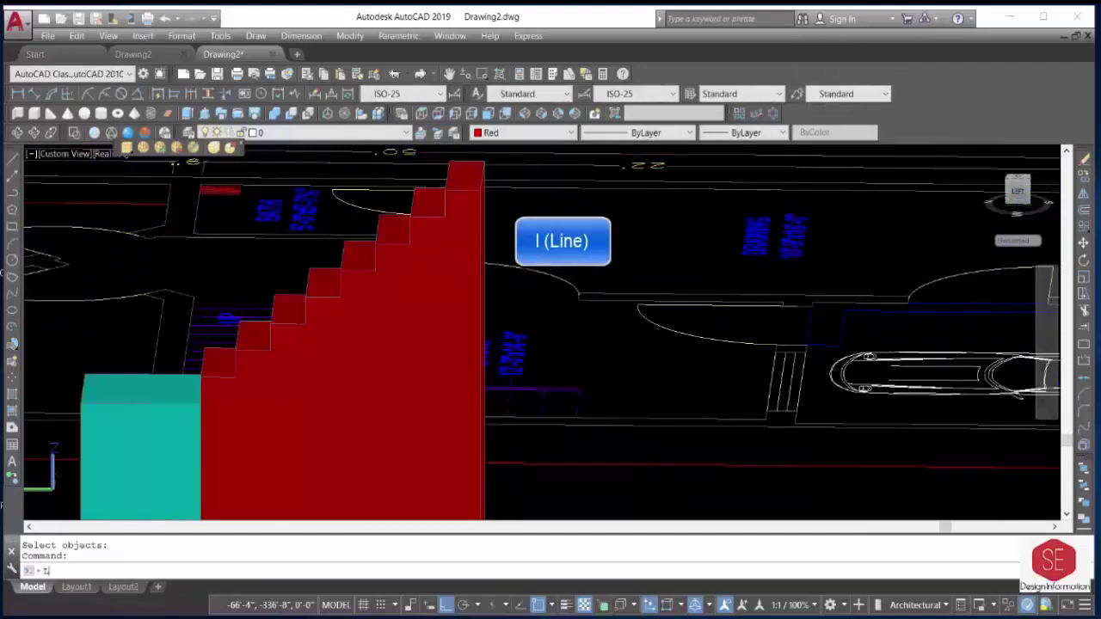
key("Return")
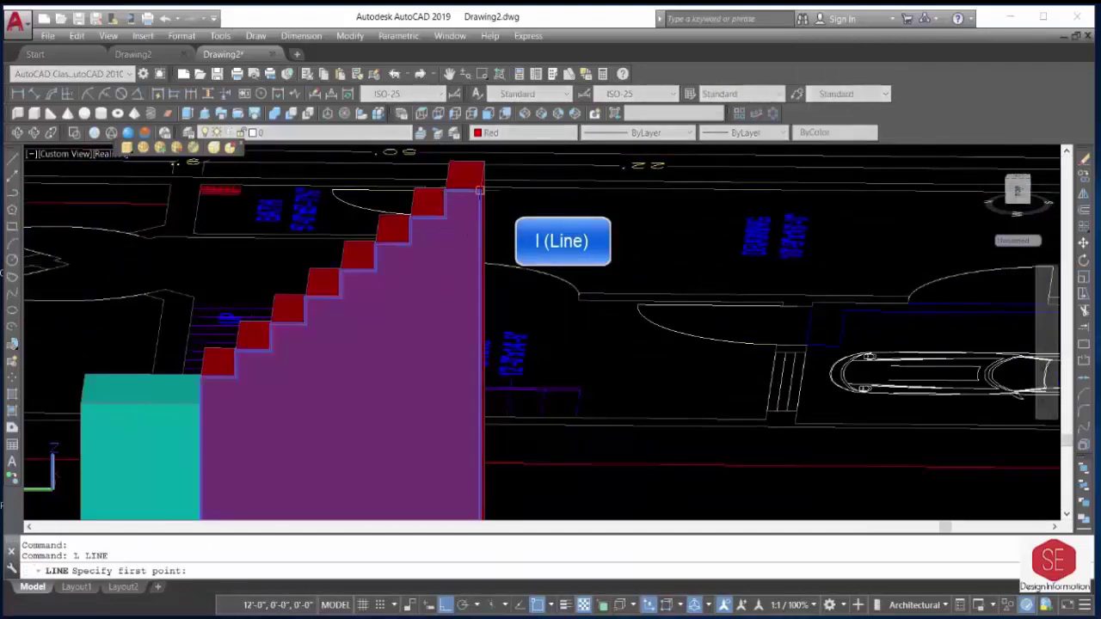
left_click(480, 189)
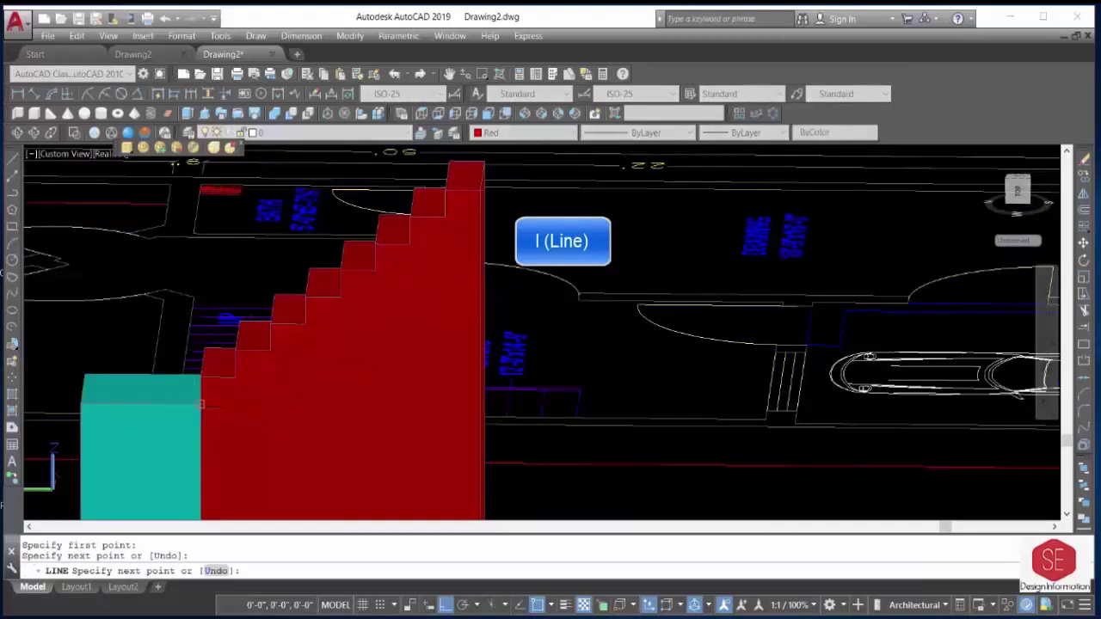
middle_click_drag(201, 403, 263, 405)
key("Escape")
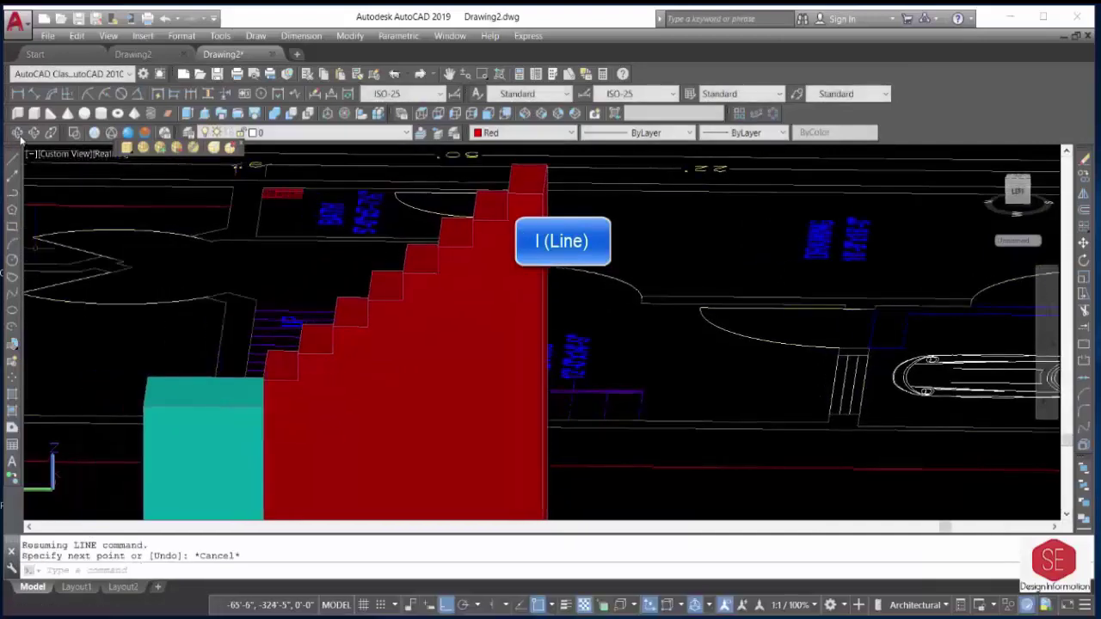
middle_click_drag(185, 339, 284, 362, "shift")
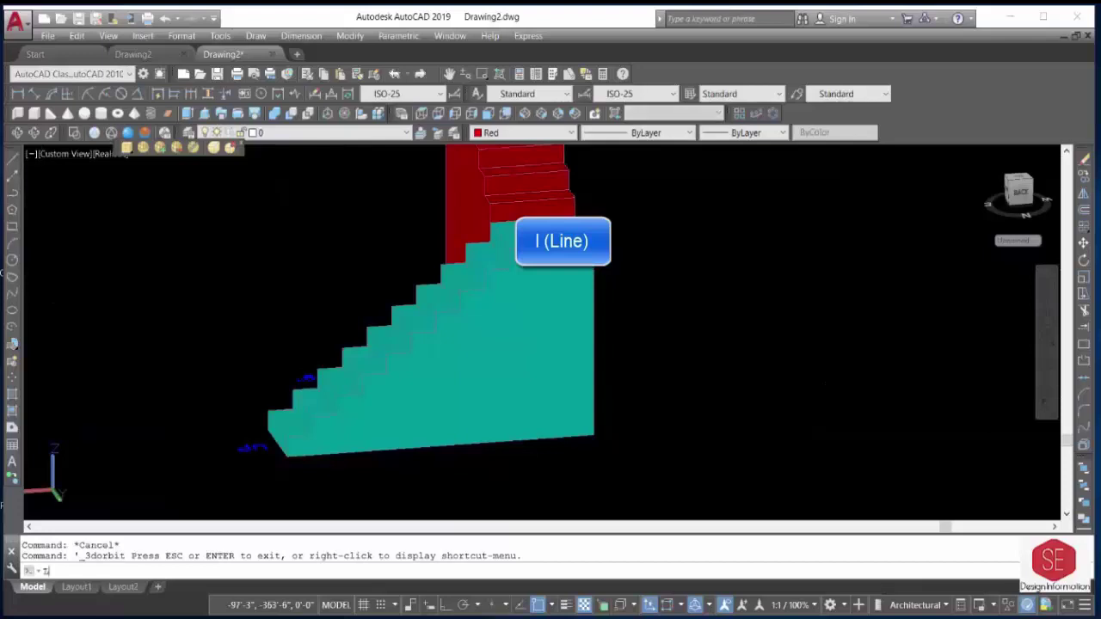
type("u")
key("Return")
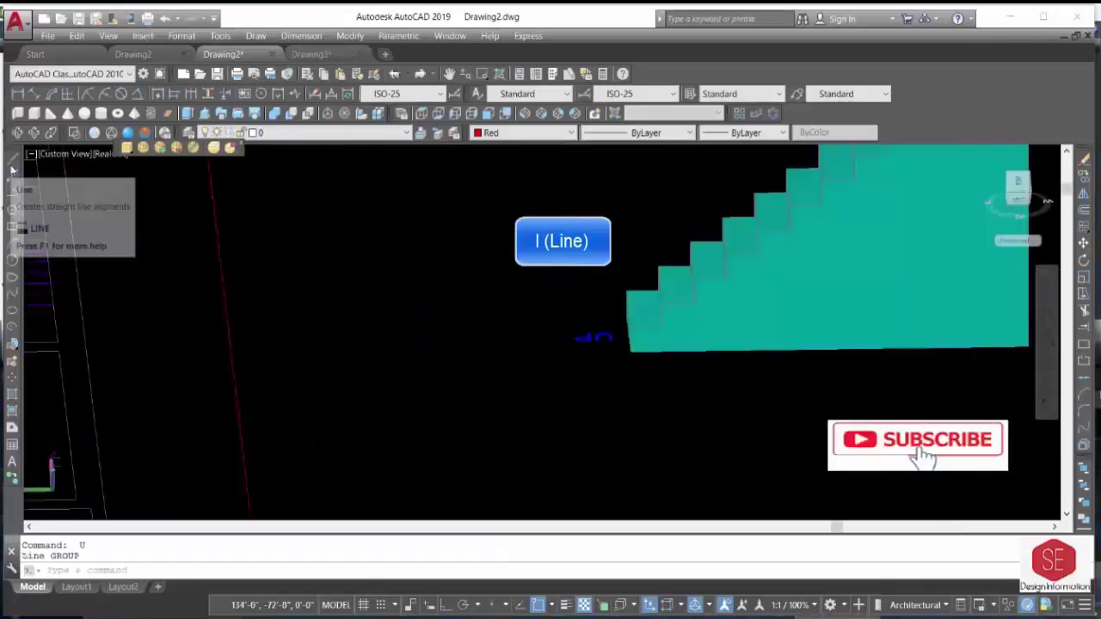
Draw the line from the cyan flight's top corner along its upper edge.
left_click(12, 165)
scroll(408, 327, "down", 2)
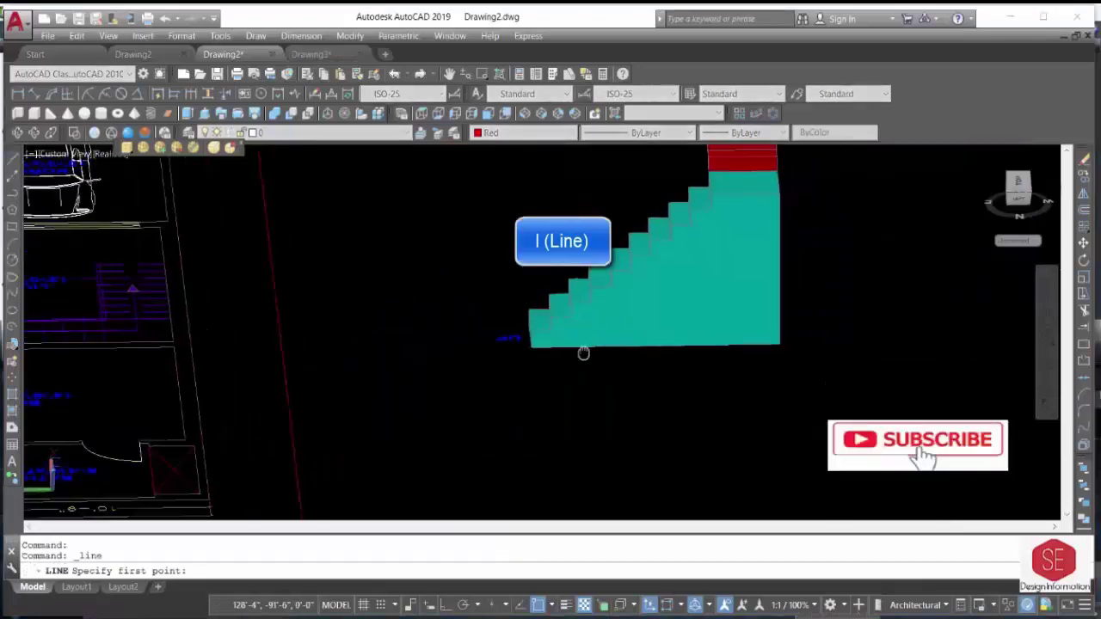
middle_click_drag(408, 327, 472, 361, "shift")
left_click(471, 362)
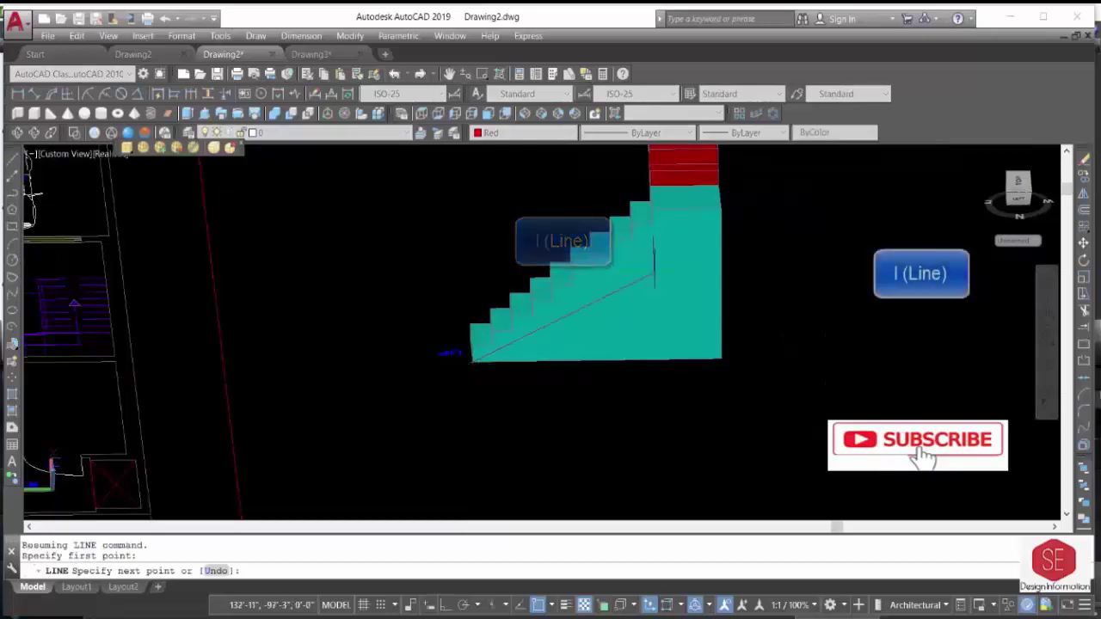
scroll(676, 220, "up", 3)
scroll(632, 225, "down", 2)
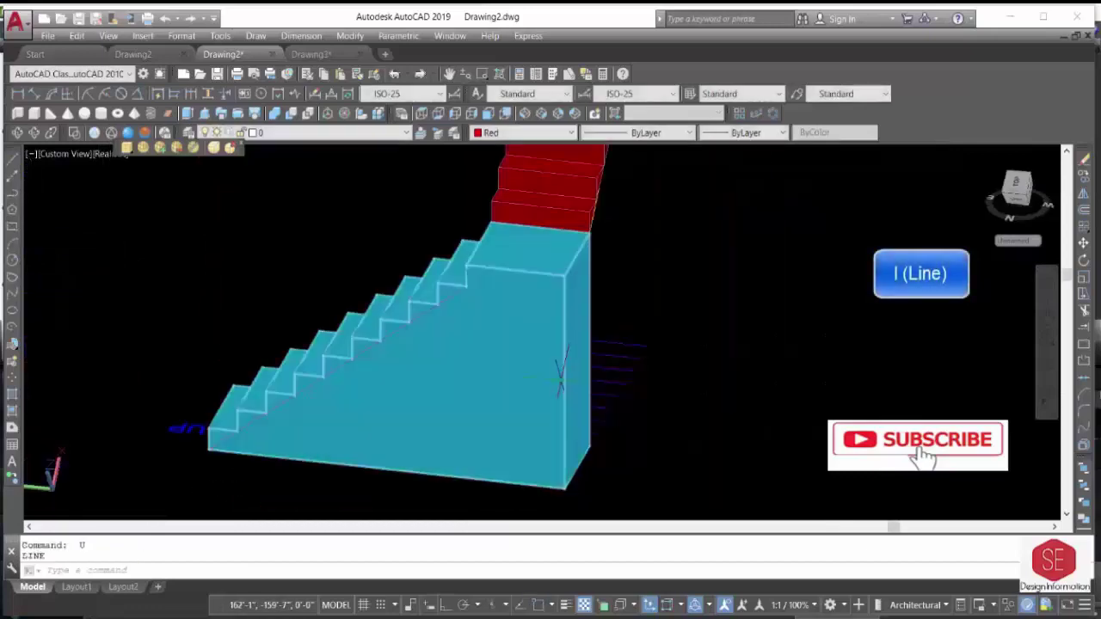
key("Escape")
type("l")
key("Return")
scroll(268, 274, "up", 3)
left_click(267, 274)
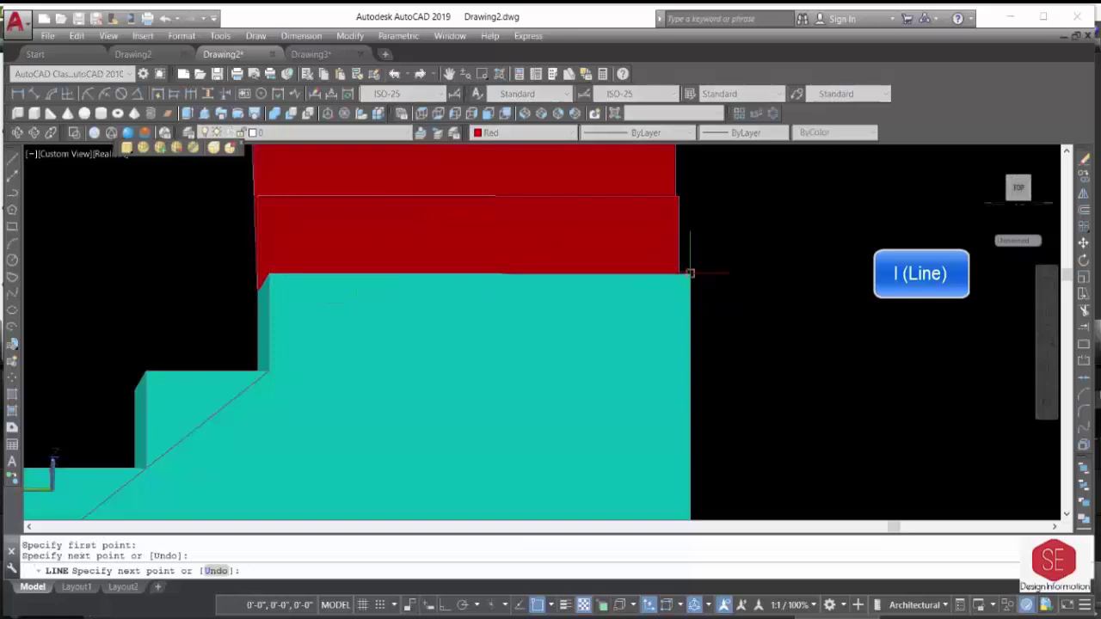
key("Escape")
type("M")
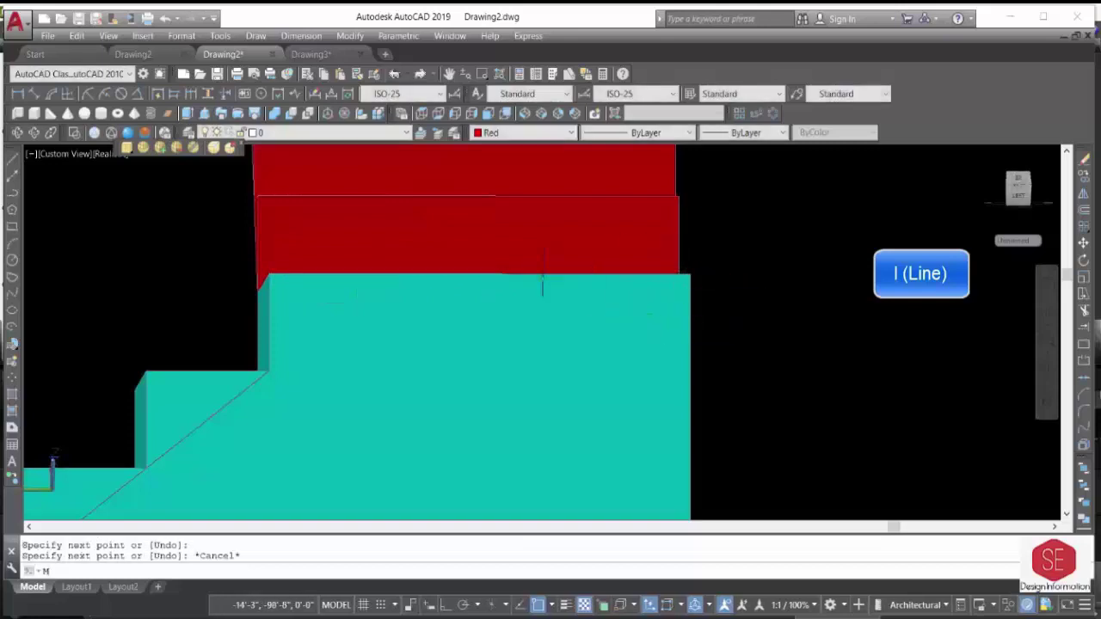
Move the drawn line down onto the step corner at the diagonal edge.
key("Return")
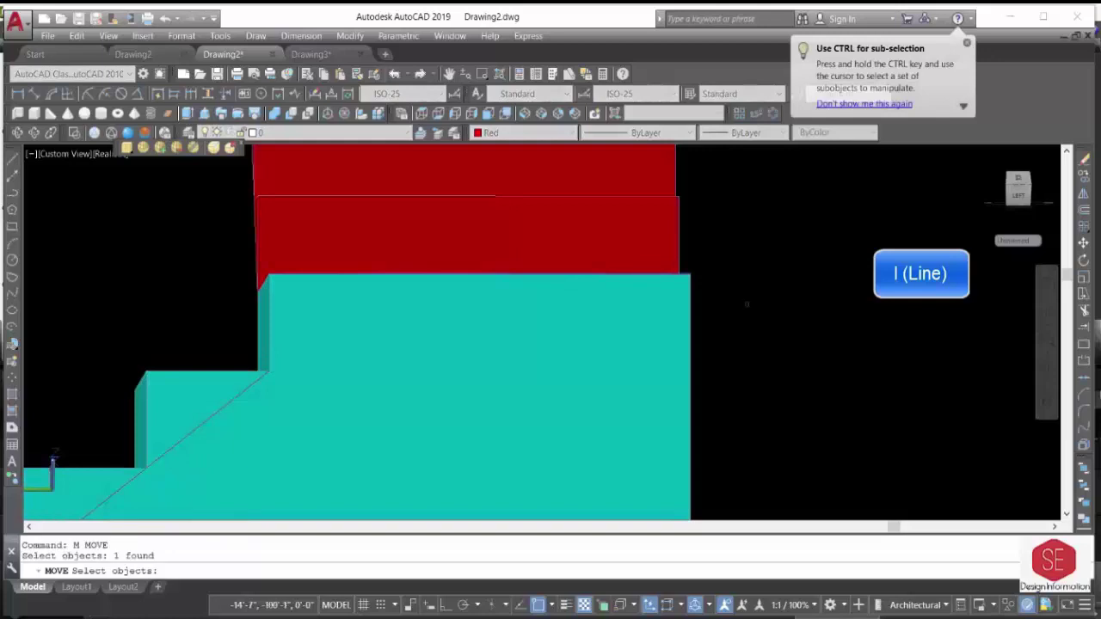
left_click(767, 302)
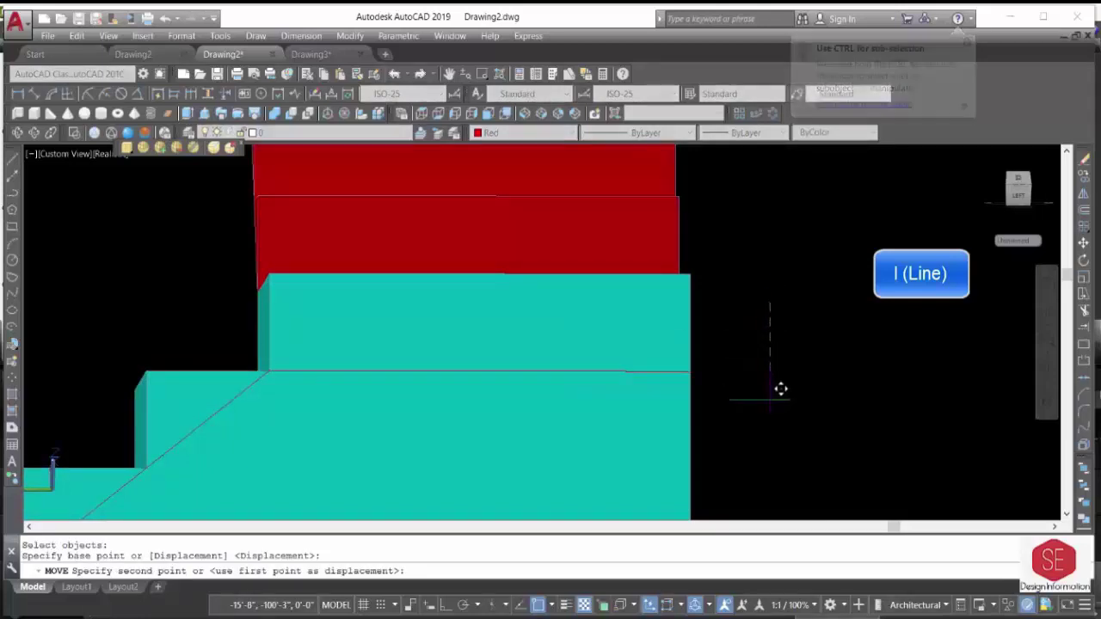
left_click(771, 397)
scroll(253, 375, "up", 5)
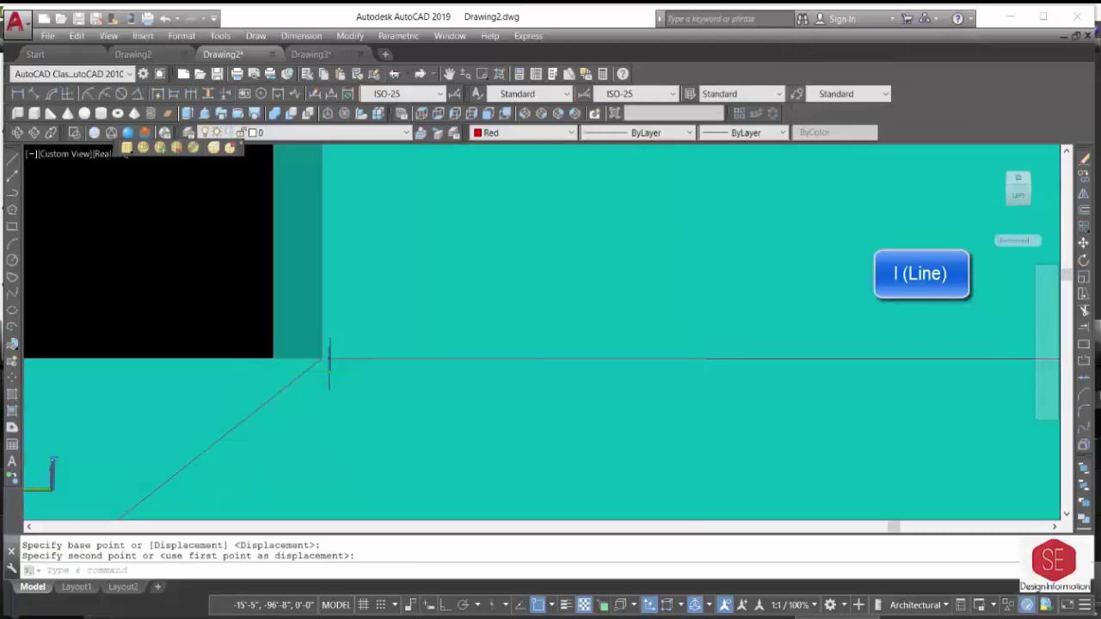
type("m")
key("Return")
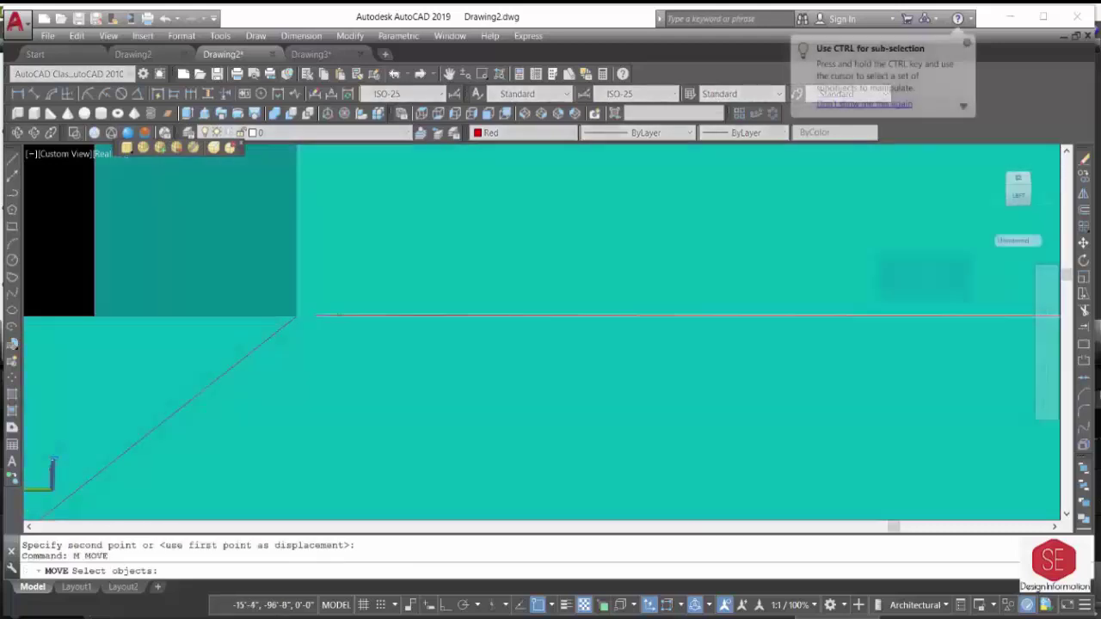
left_click(320, 315)
key("Return")
left_click(318, 311)
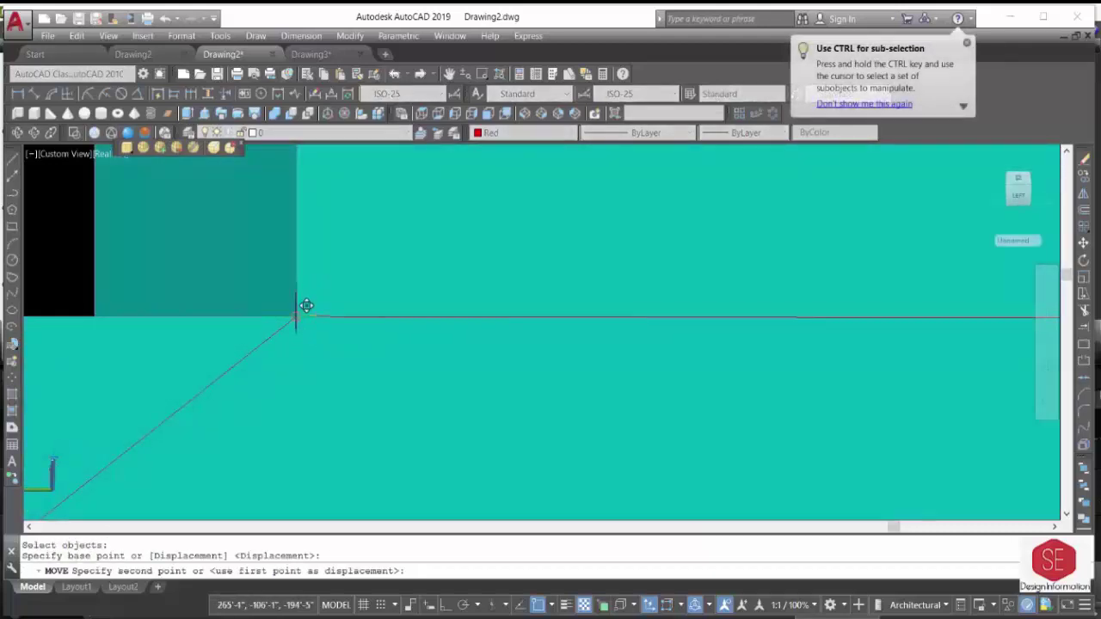
left_click(296, 317)
scroll(283, 319, "down", 2)
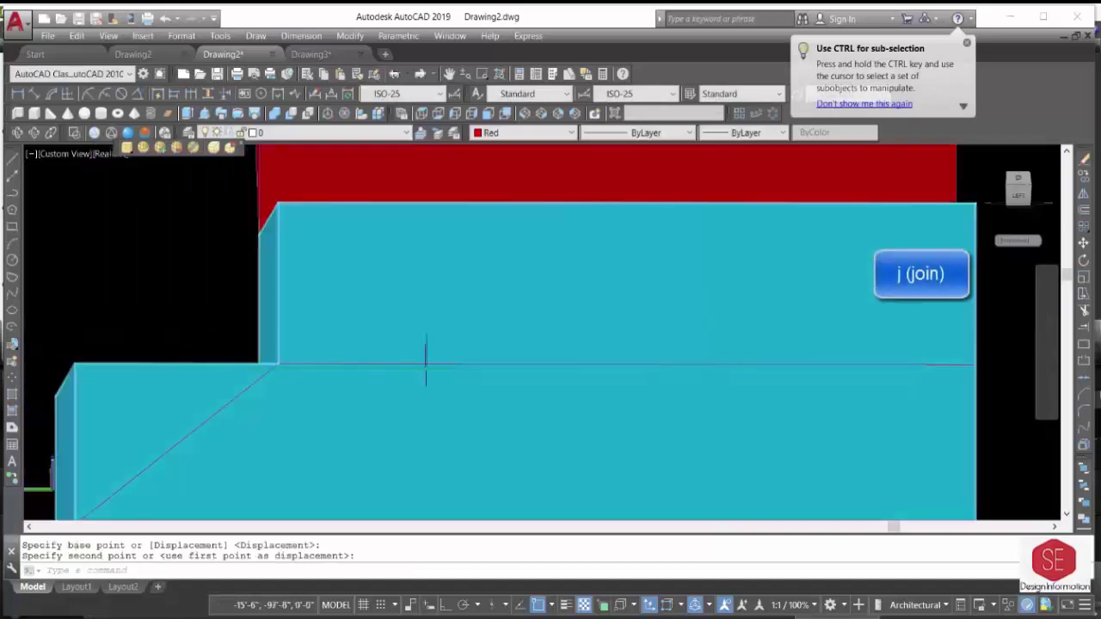
key("Escape")
type("J")
Join the horizontal edge line and the diagonal edge line into one 3D polyline.
key("Return")
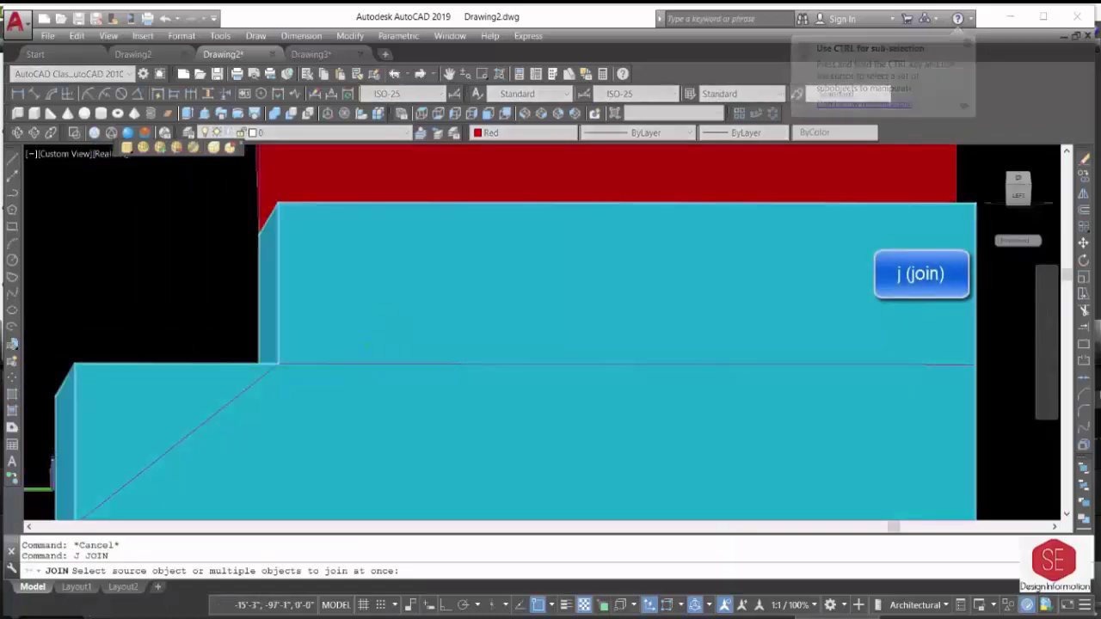
left_click(393, 364)
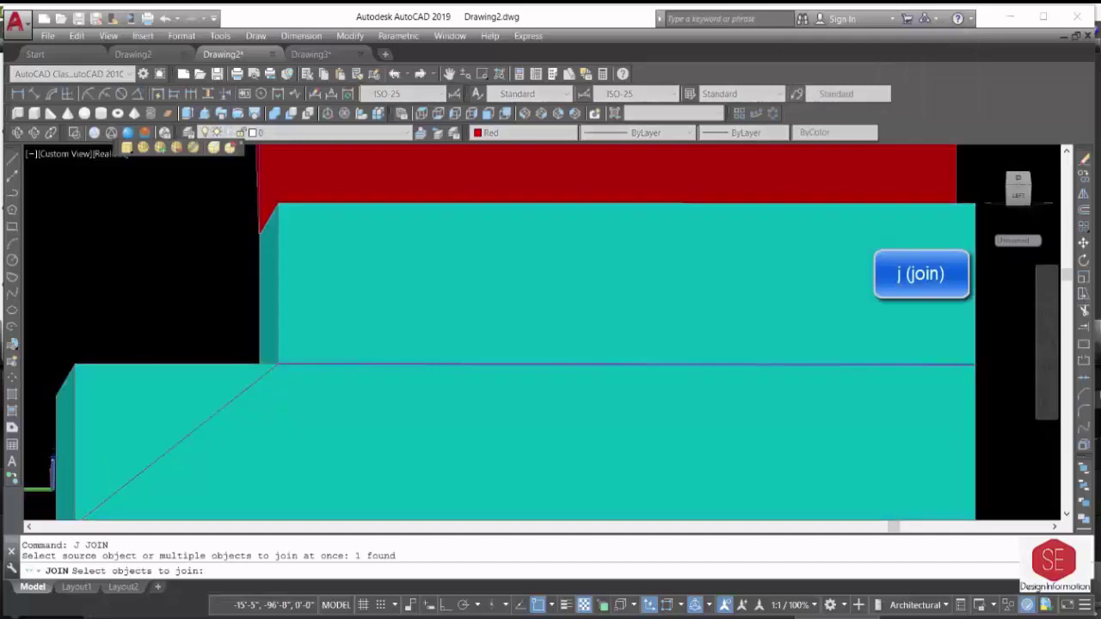
left_click(269, 368)
key("Return")
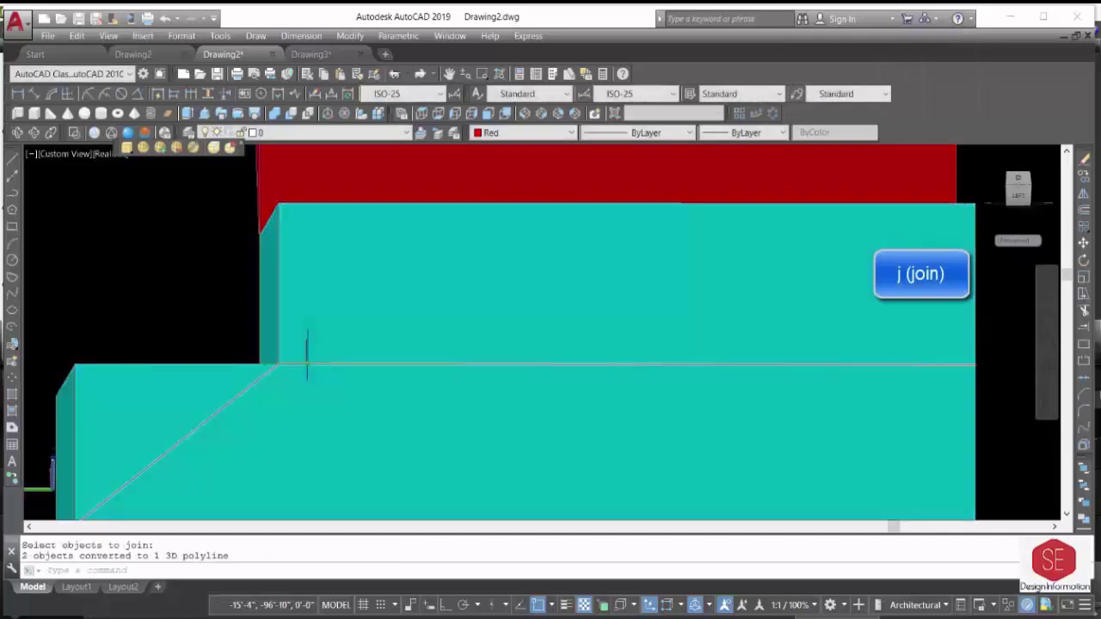
scroll(696, 291, "down", 4)
Set the current colour to Yellow.
middle_click_drag(696, 290, 602, 327, "shift")
scroll(517, 284, "up", 5)
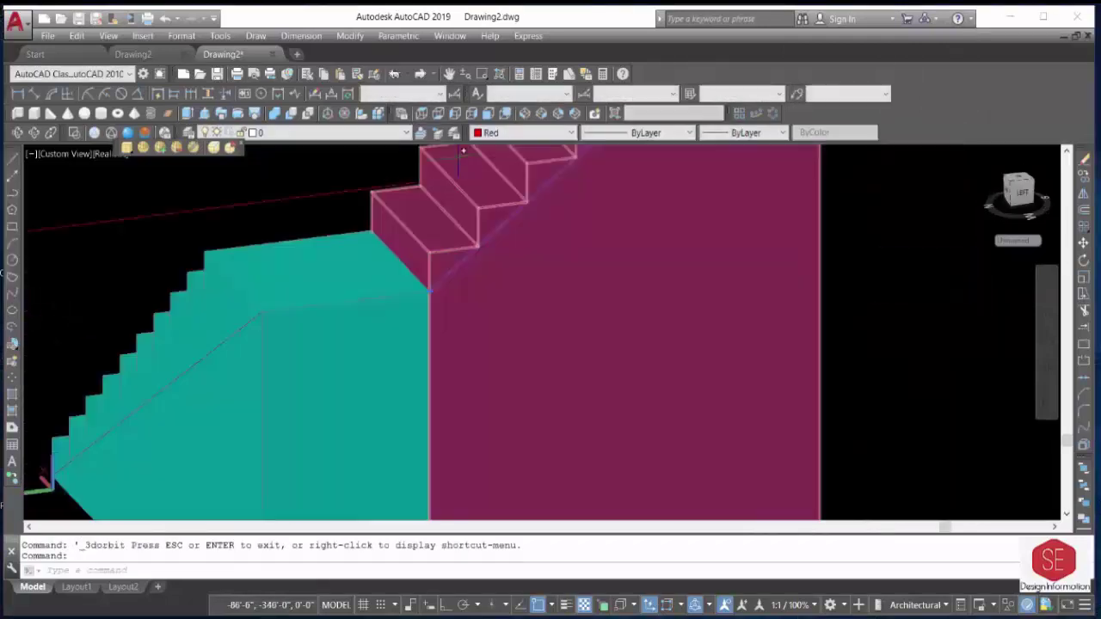
left_click(523, 133)
left_click(502, 183)
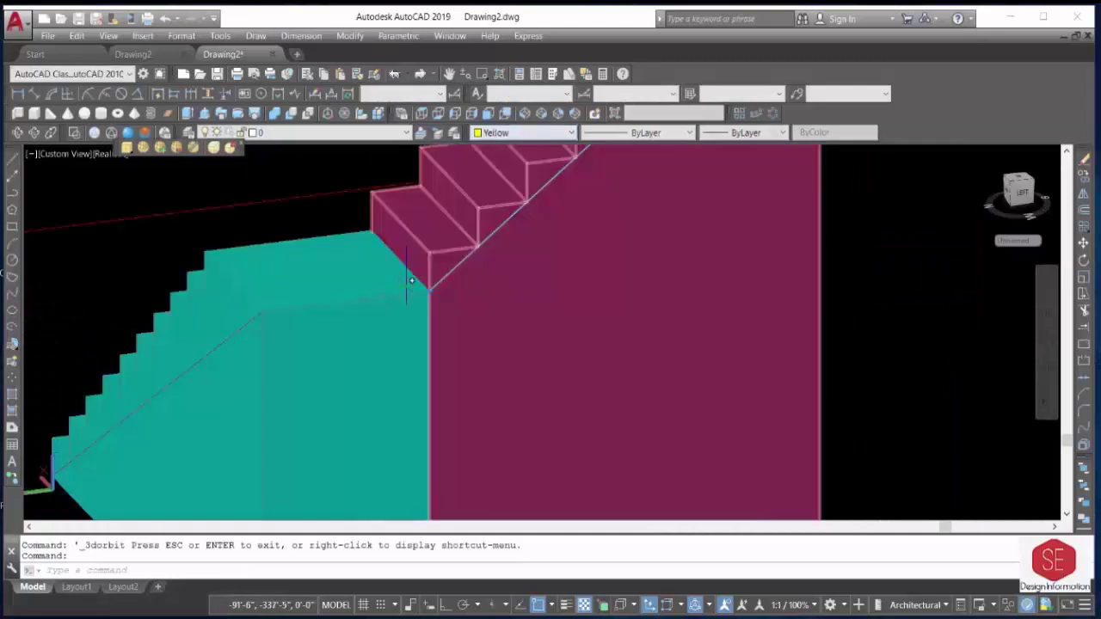
key("Escape")
scroll(590, 320, "down", 3)
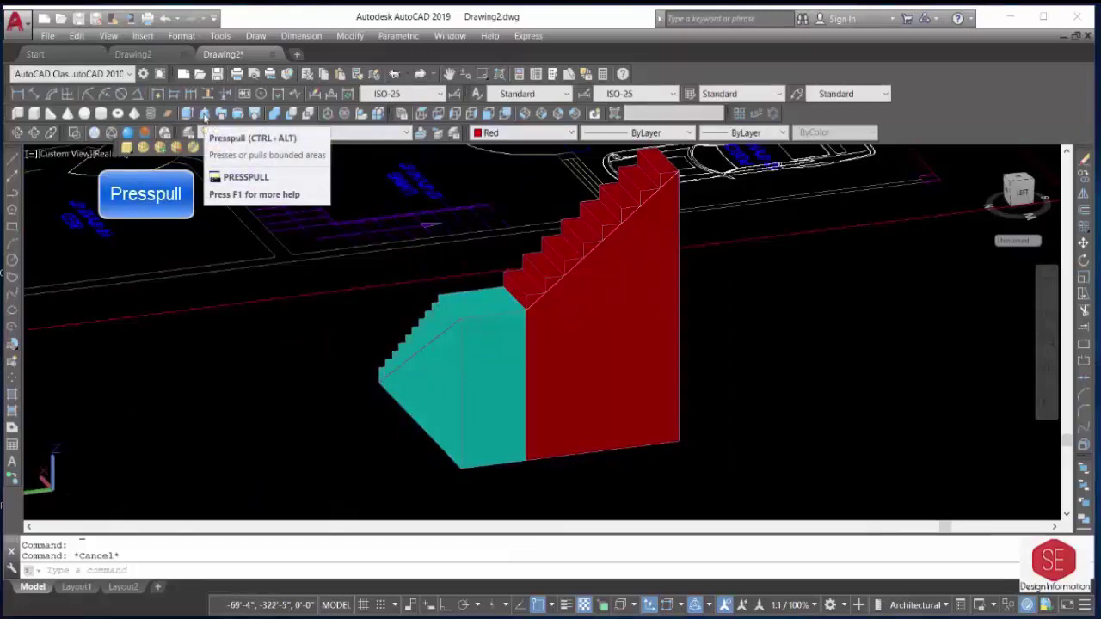
Press-pull the red wall face back so the upper flight becomes thin steps.
left_click(205, 118)
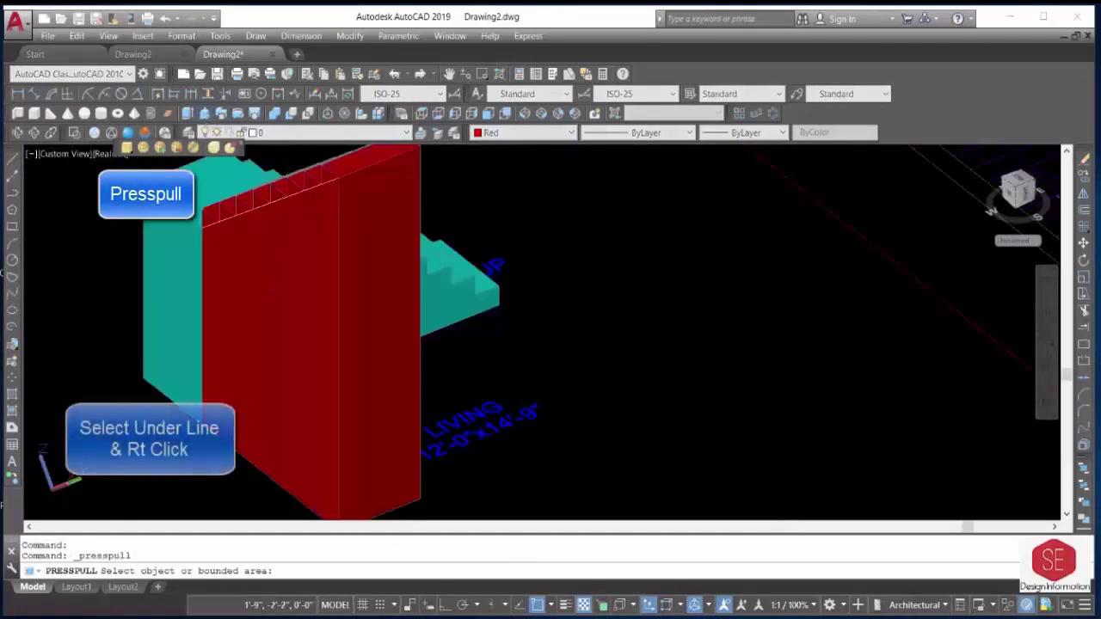
left_click(284, 284)
left_click(573, 288)
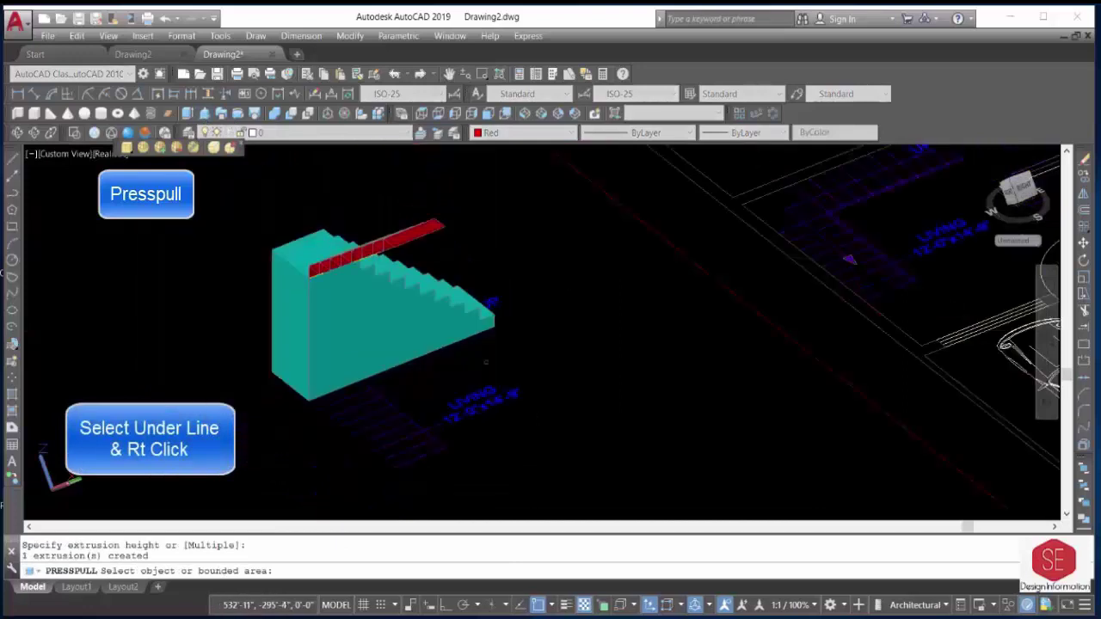
mouse_move(62, 141)
middle_mouse_down("shift")
mouse_move(559, 278)
mouse_move(629, 319)
mouse_move(585, 345)
mouse_move(493, 342)
mouse_move(481, 331)
middle_mouse_up("shift")
right_click(718, 311)
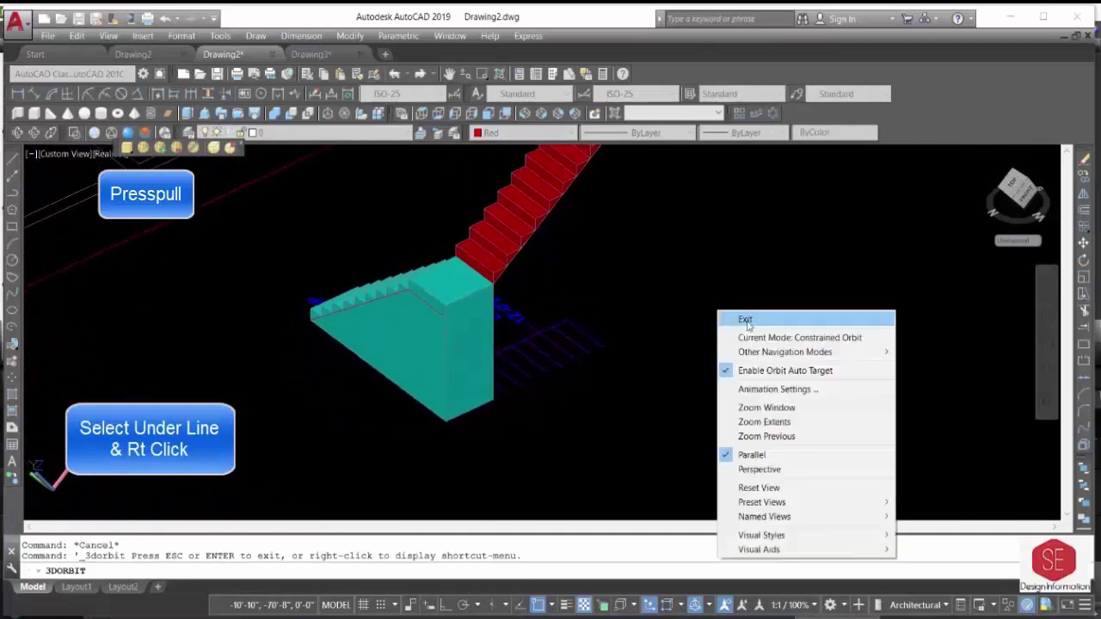
left_click(746, 320)
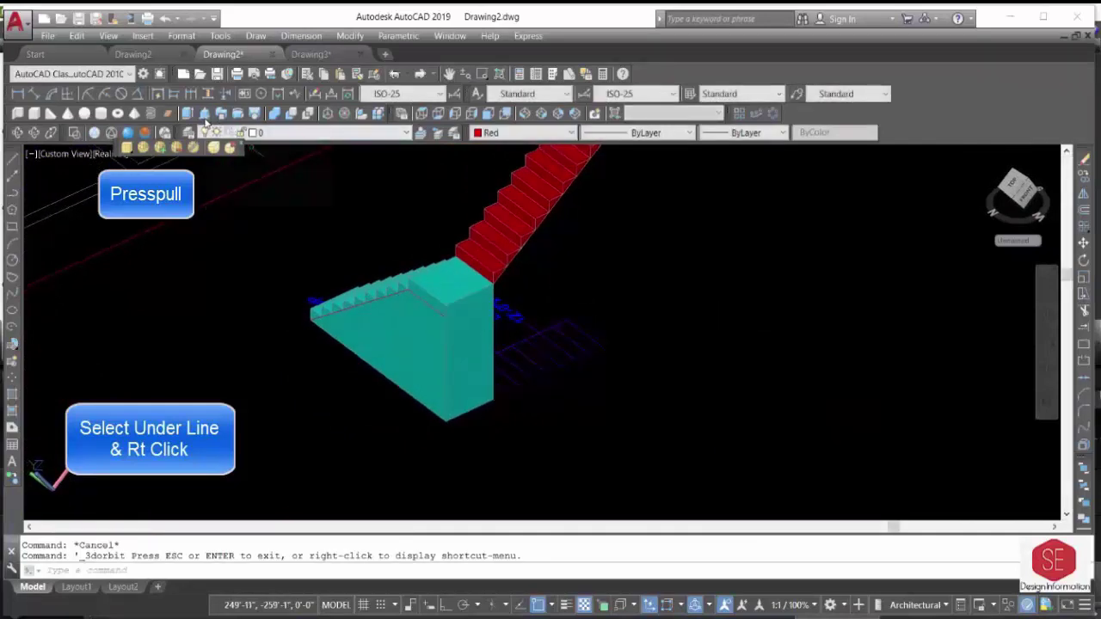
Press-pull the cyan block's face down to a slab with a sloped underside.
left_click(205, 115)
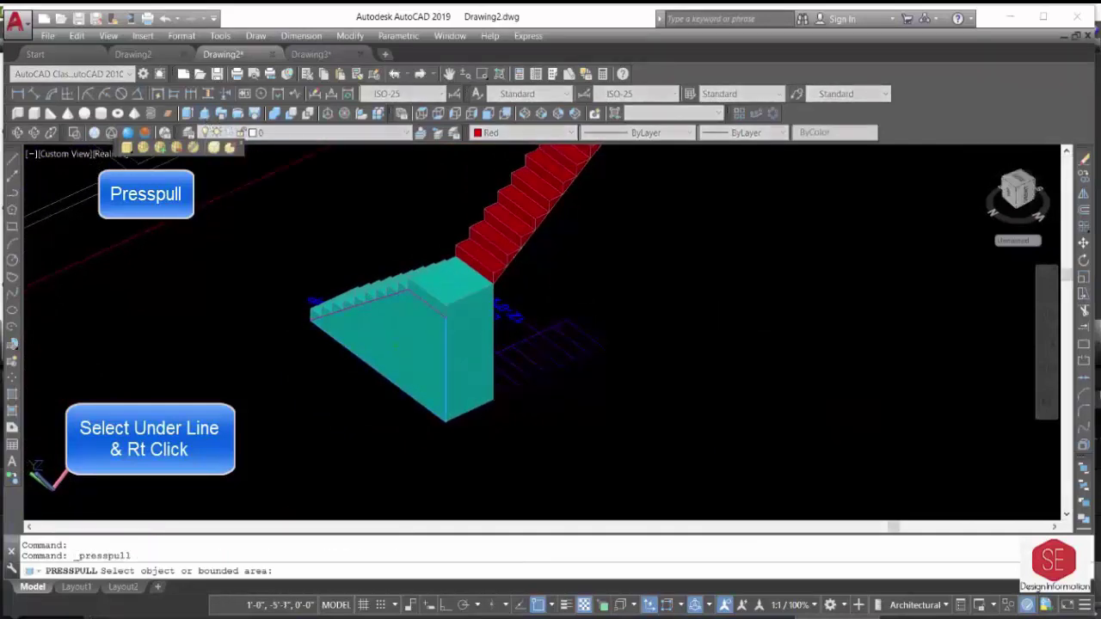
left_click(379, 352)
left_click(714, 250)
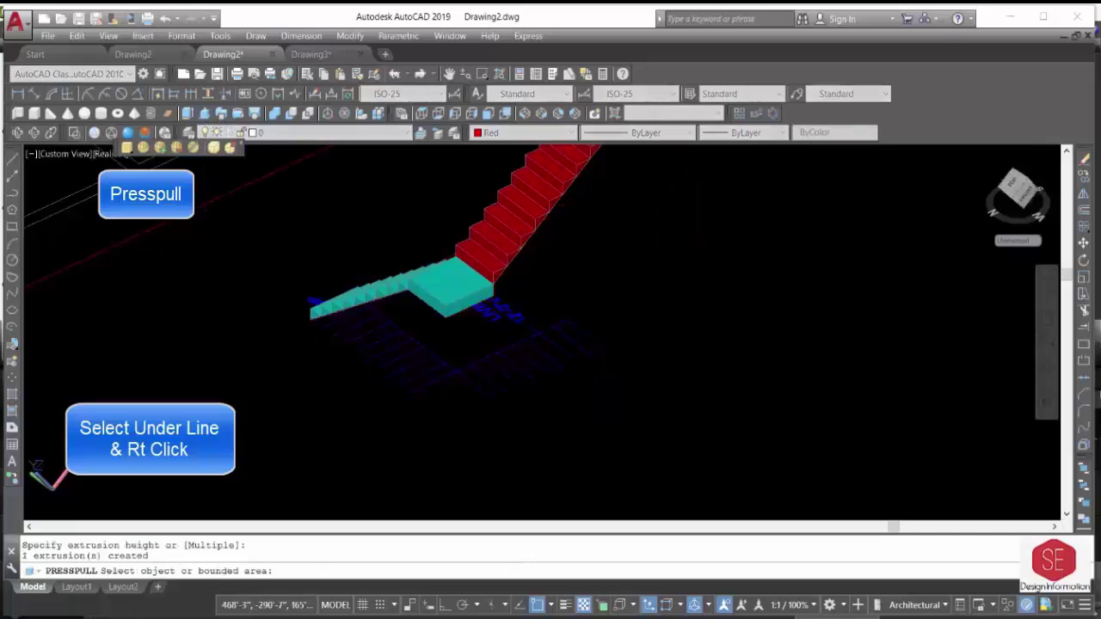
mouse_move(307, 327)
middle_mouse_down("shift")
mouse_move(431, 361)
mouse_move(352, 350)
mouse_move(614, 325)
mouse_move(511, 317)
mouse_move(559, 341)
middle_mouse_up("shift")
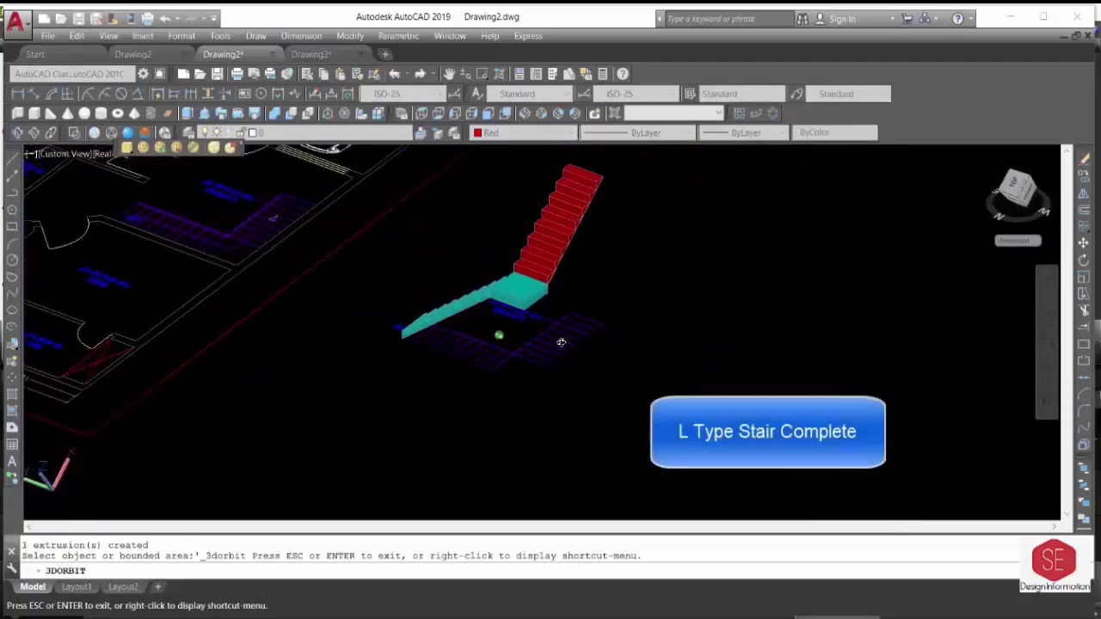
Orbit to a top-down plan view of the L-shaped stair and end press-pulling.
right_click(636, 290)
left_click(661, 298)
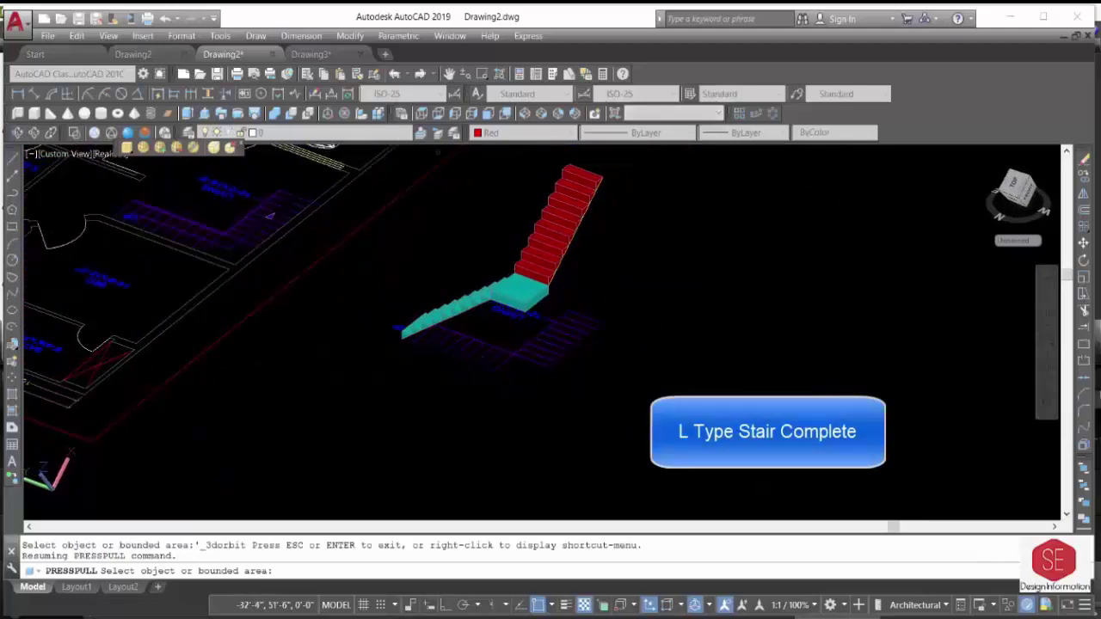
mouse_move(258, 250)
middle_mouse_down("shift")
mouse_move(459, 376)
mouse_move(504, 288)
mouse_move(486, 321)
mouse_move(399, 344)
mouse_move(356, 320)
mouse_move(359, 356)
mouse_move(394, 425)
mouse_move(716, 302)
mouse_move(572, 398)
middle_mouse_up("shift")
type("CO")
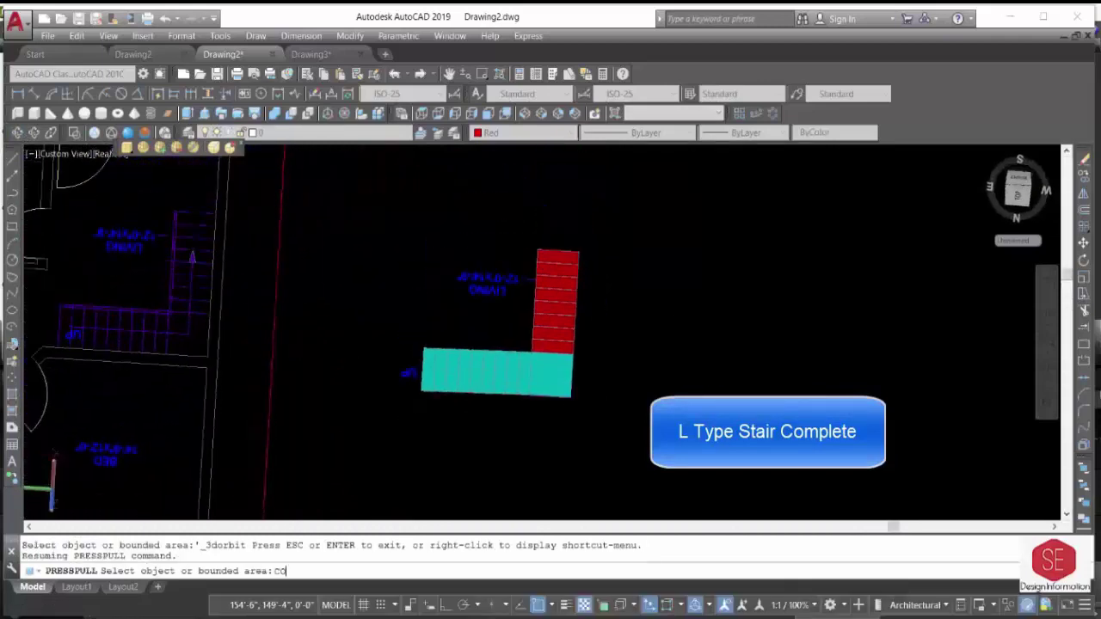
key("Return")
key("Return")
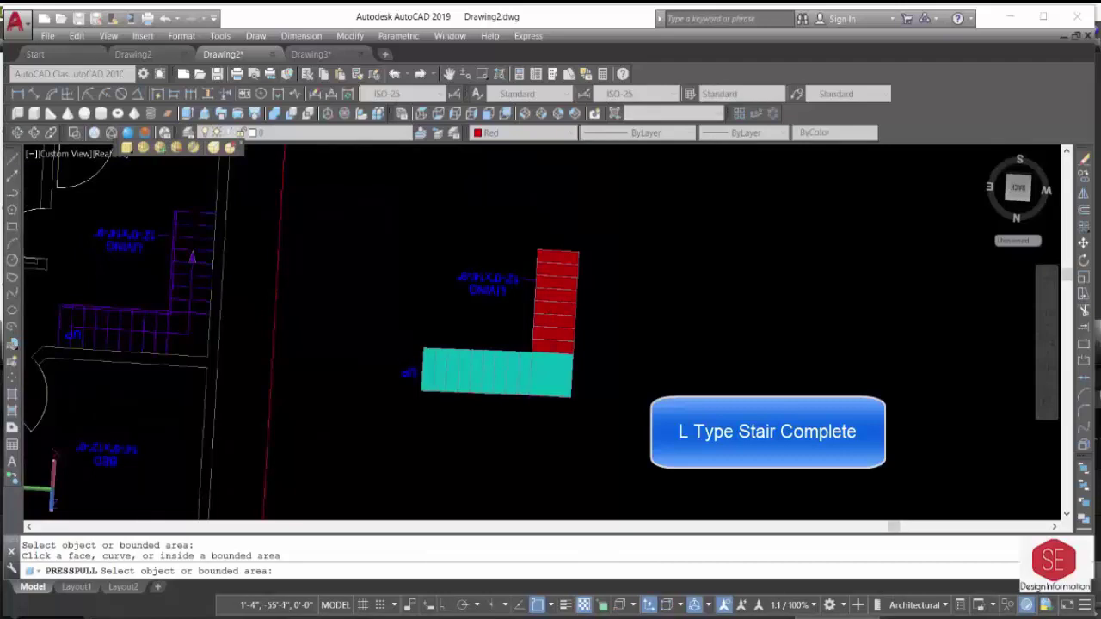
key("Return")
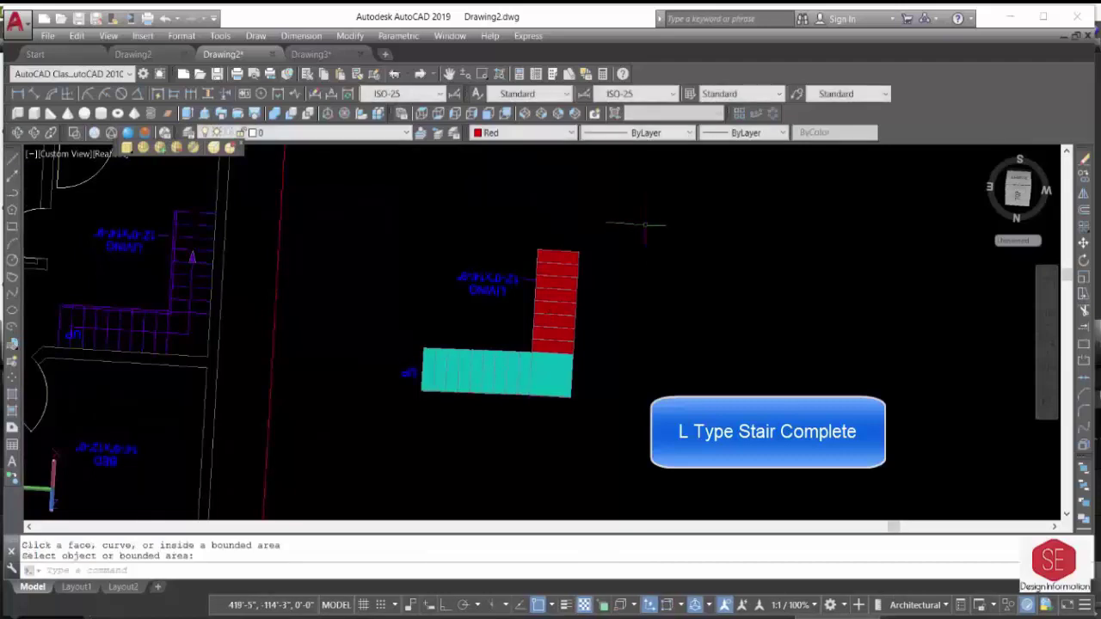
Window-select the whole L-shaped stair and copy it to a new location.
type("co")
key("Return")
left_click(648, 207)
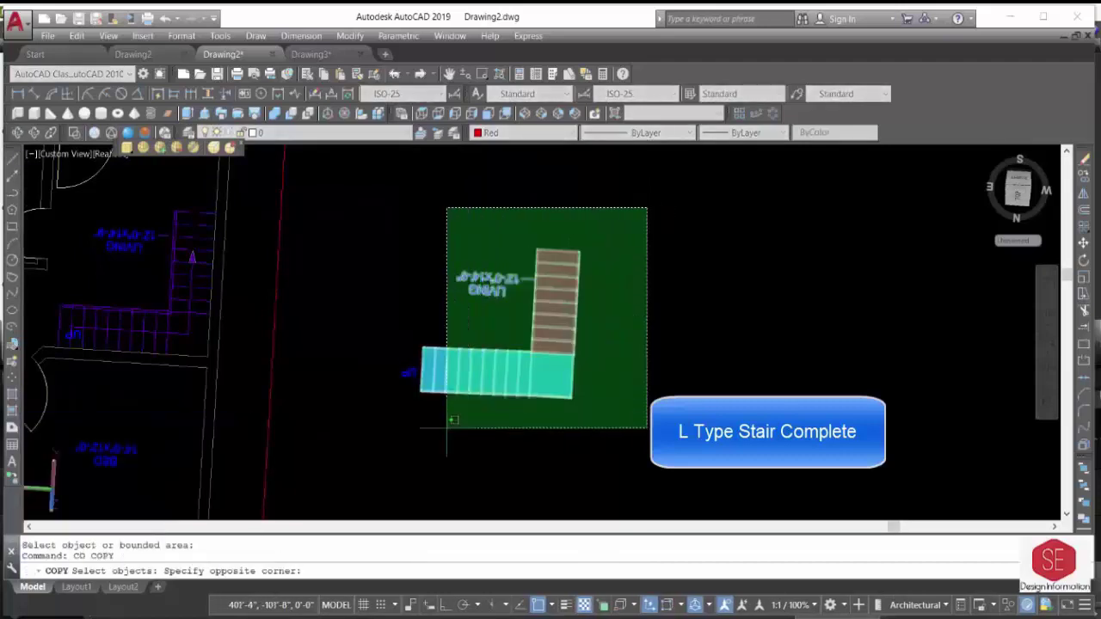
left_click(413, 424)
key("Return")
left_click(422, 348)
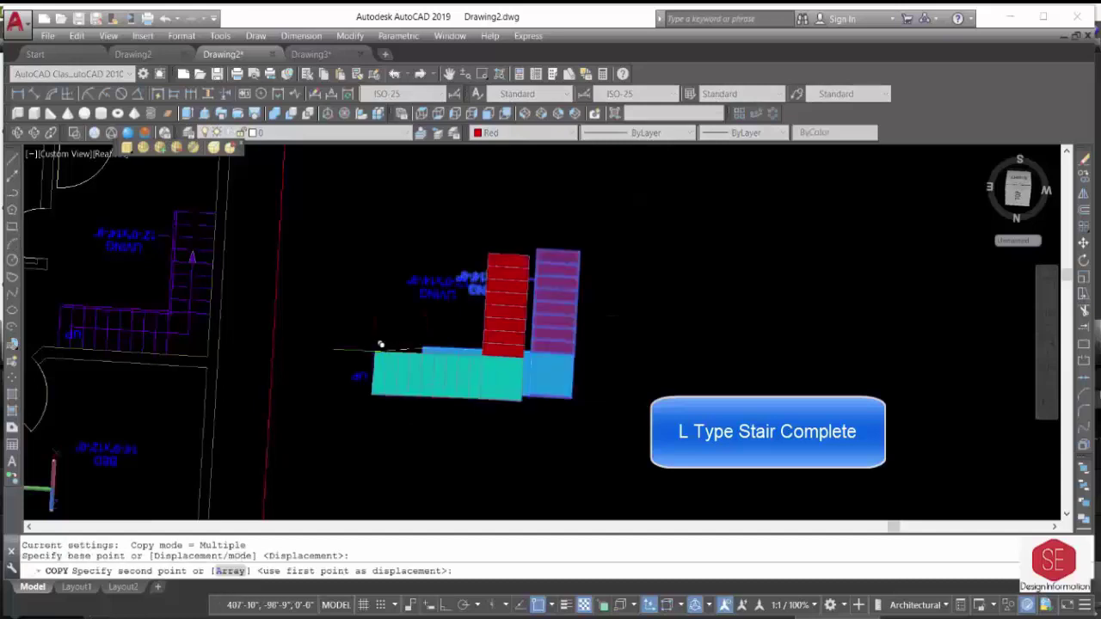
scroll(98, 317, "up", 3)
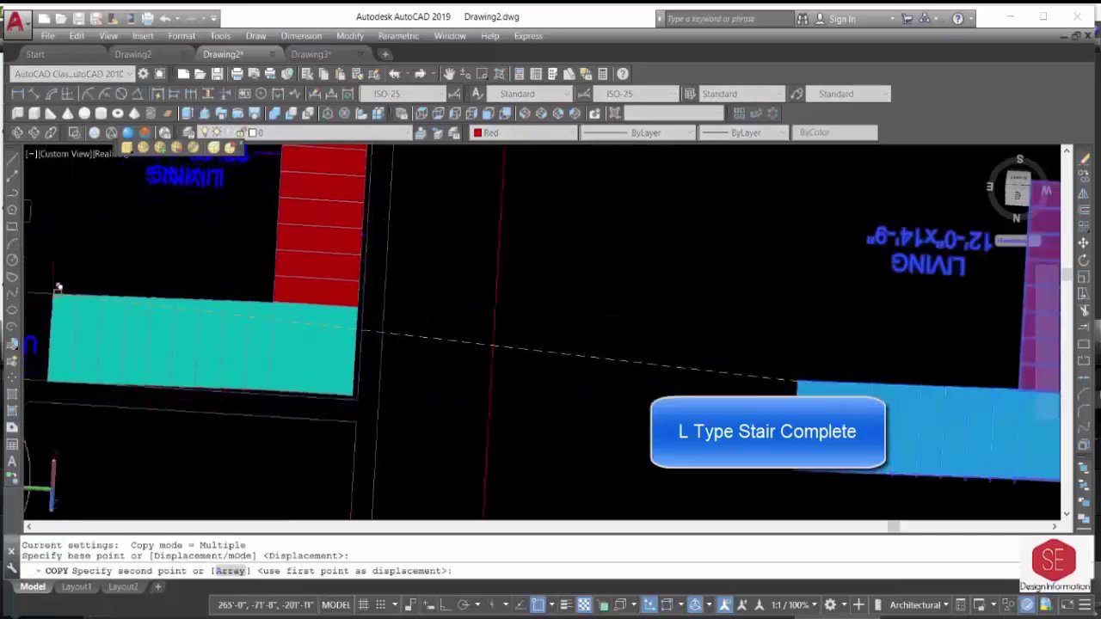
left_click(58, 289)
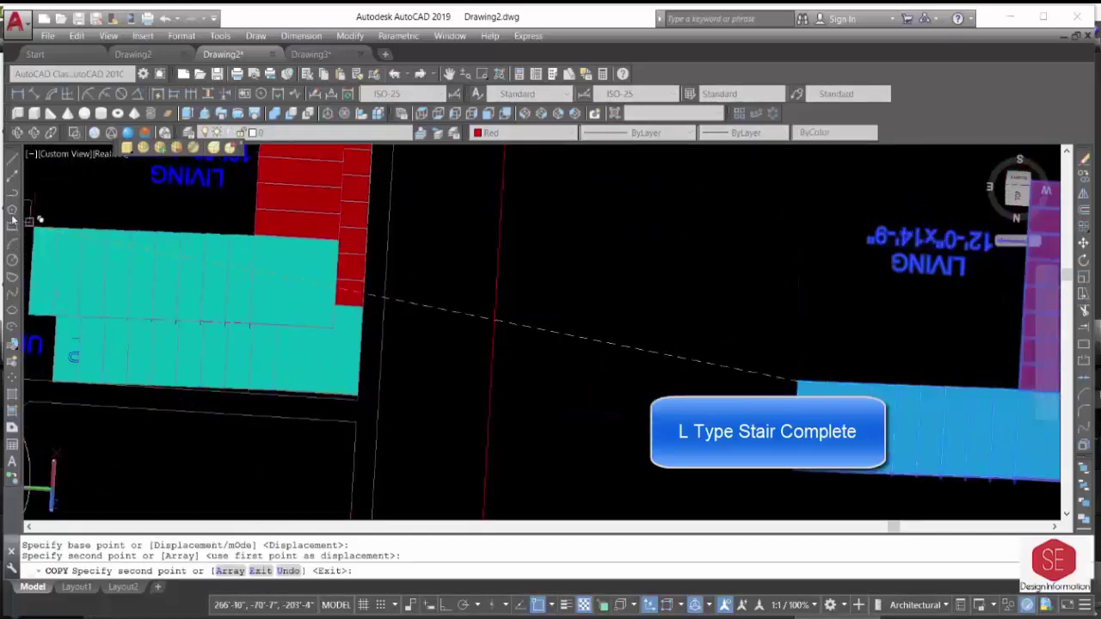
Orbit and zoom out to view the stairs in 3D perspective across the plan.
key("Escape")
mouse_move(189, 418)
middle_mouse_down("shift")
mouse_move(208, 373)
mouse_move(363, 281)
mouse_move(399, 278)
middle_mouse_up("shift")
mouse_move(343, 302)
middle_mouse_down("shift")
mouse_move(346, 388)
mouse_move(273, 393)
mouse_move(256, 479)
middle_mouse_up("shift")
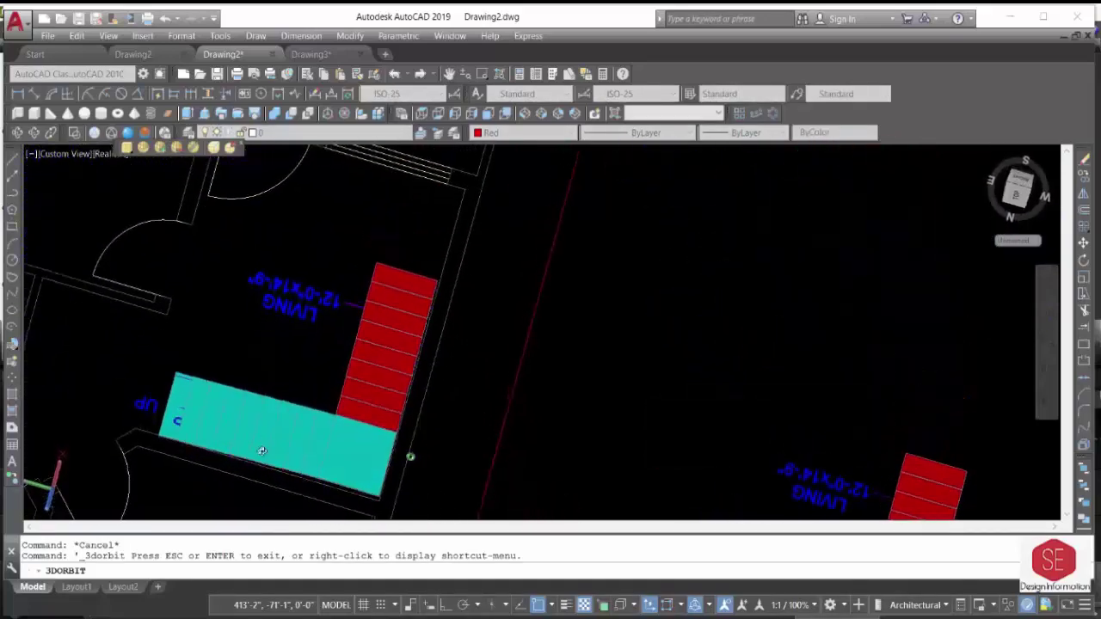
scroll(482, 368, "down", 2)
scroll(590, 374, "down", 2)
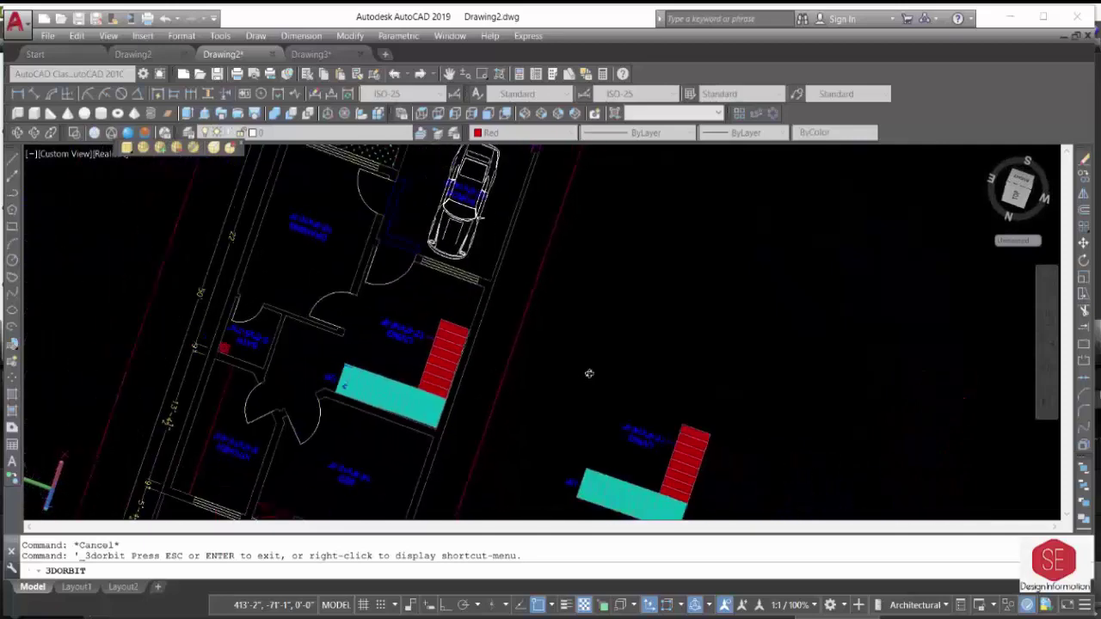
scroll(659, 376, "down", 1)
scroll(709, 311, "down", 1)
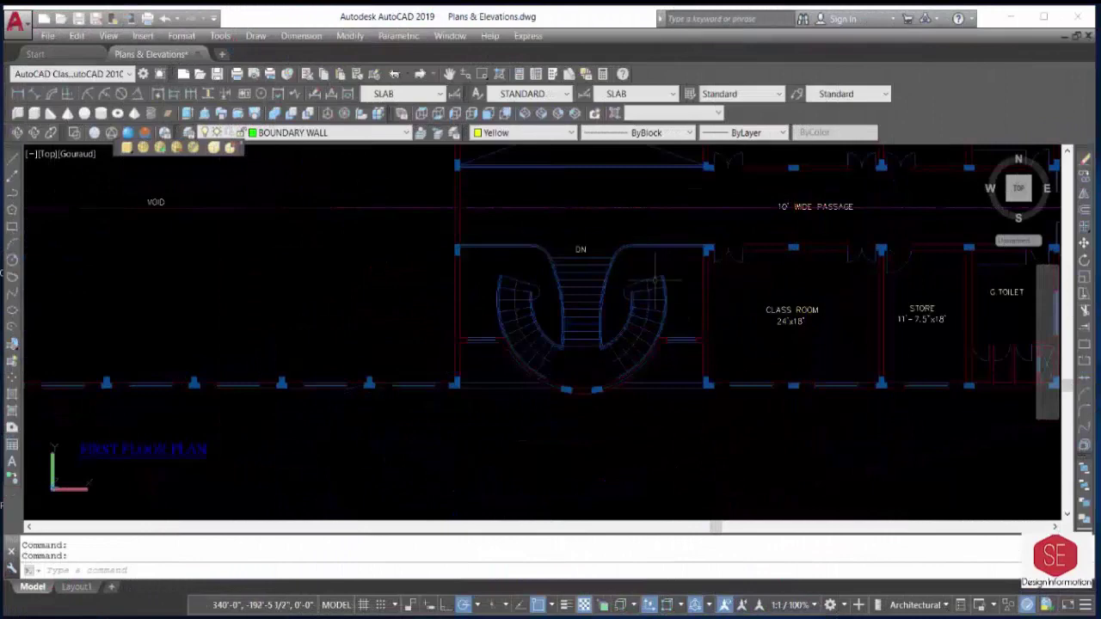
Erase the right outer and left inner stair arcs from the umbrella staircase plan.
scroll(618, 400, "down", 8)
scroll(454, 336, "up", 5)
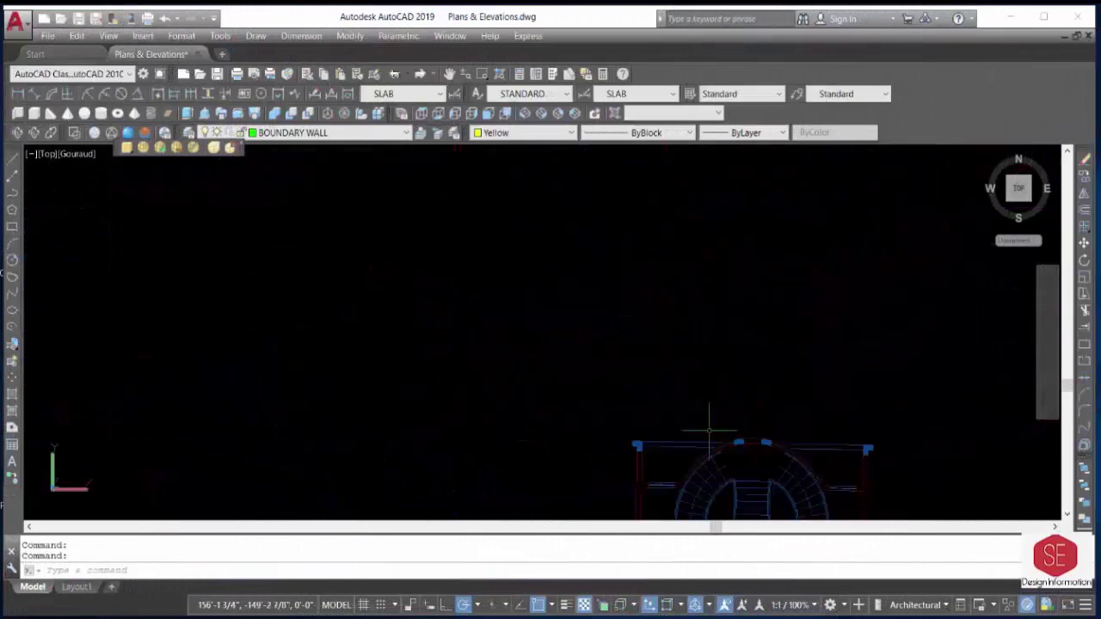
scroll(709, 435, "up", 2)
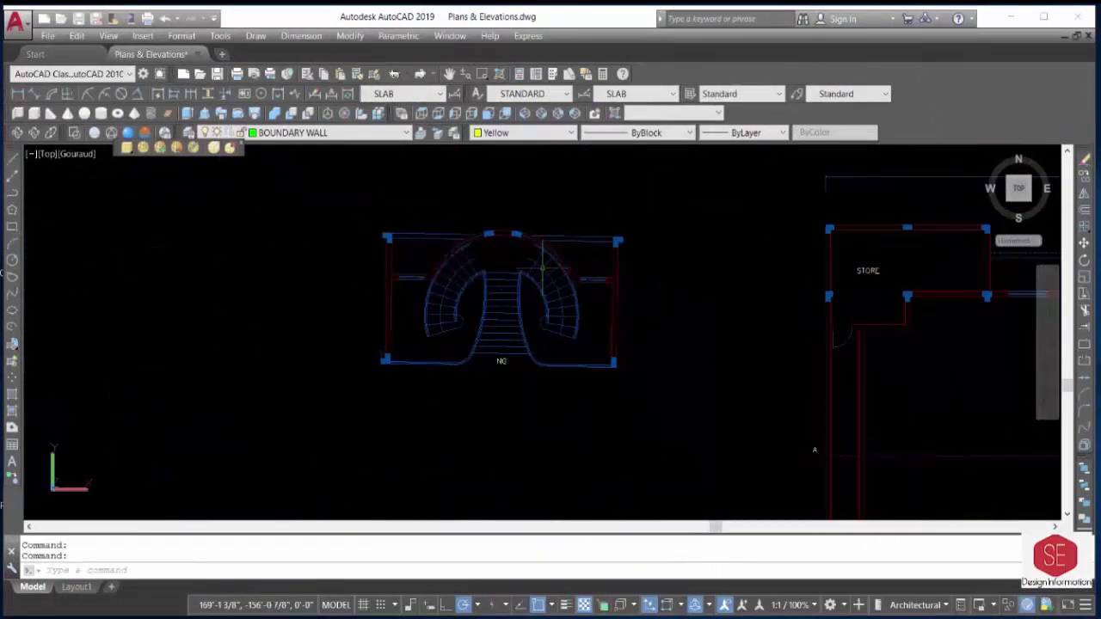
scroll(542, 269, "up", 2)
scroll(522, 226, "up", 3)
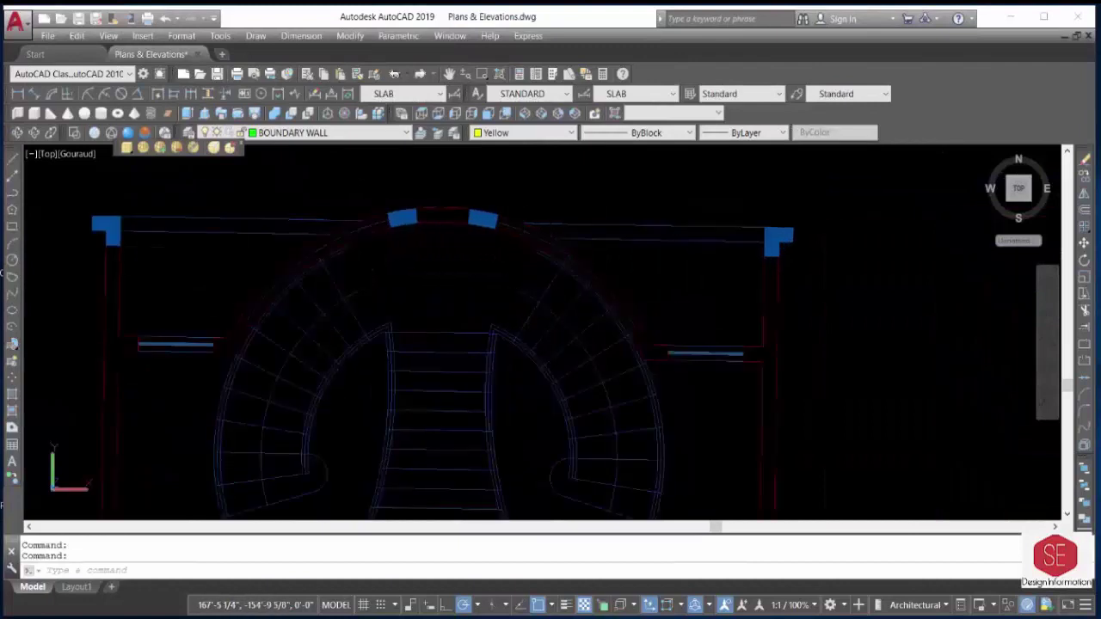
type("e")
key("Return")
left_click(358, 291)
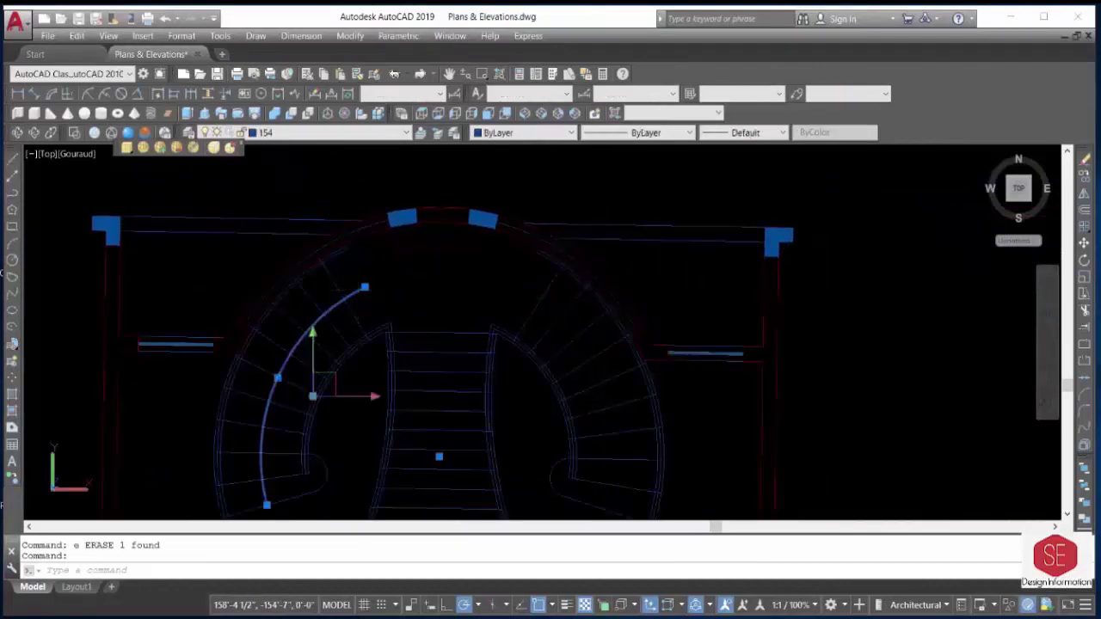
key("Return")
scroll(344, 340, "down", 3)
type("c")
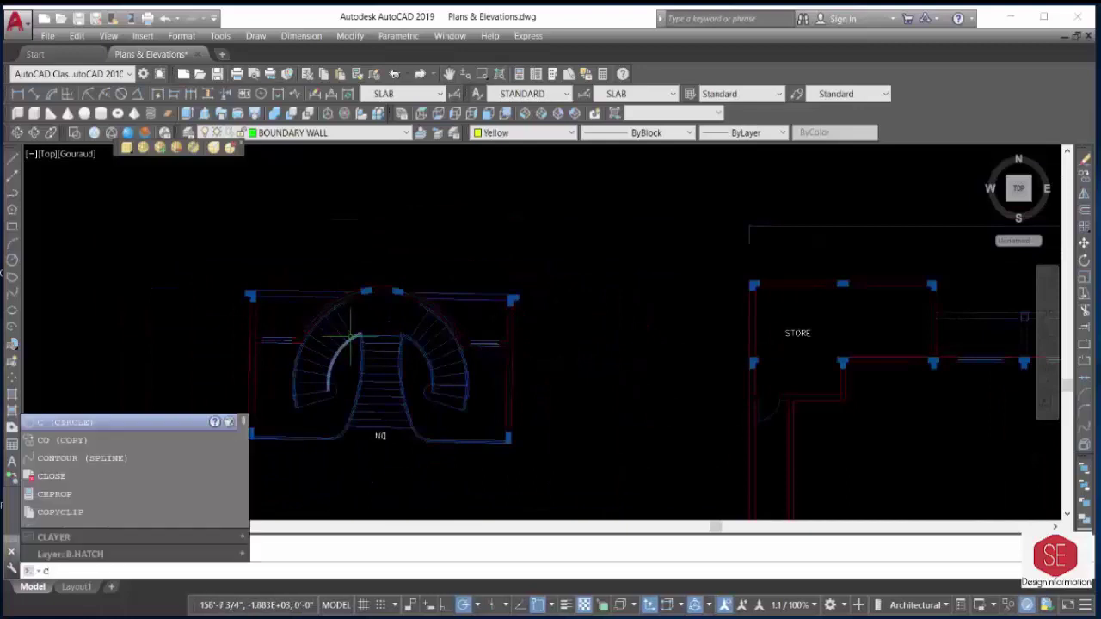
Copy the whole staircase block to a new spot to the right of the original.
type("o")
key("Return")
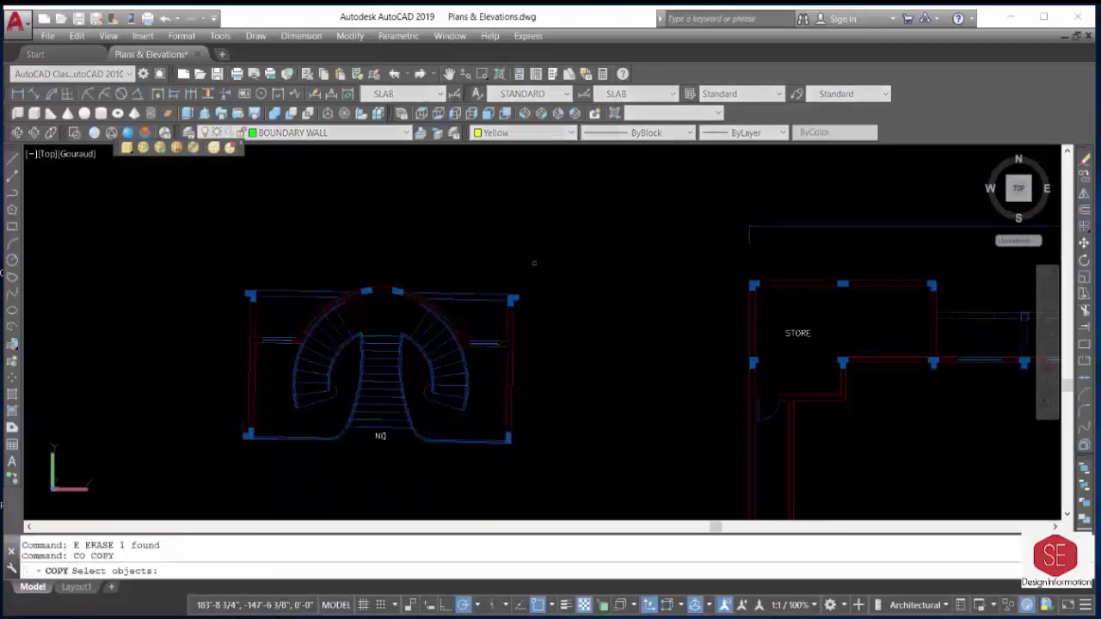
left_click(544, 254)
left_click(183, 471)
key("Return")
left_click(667, 389)
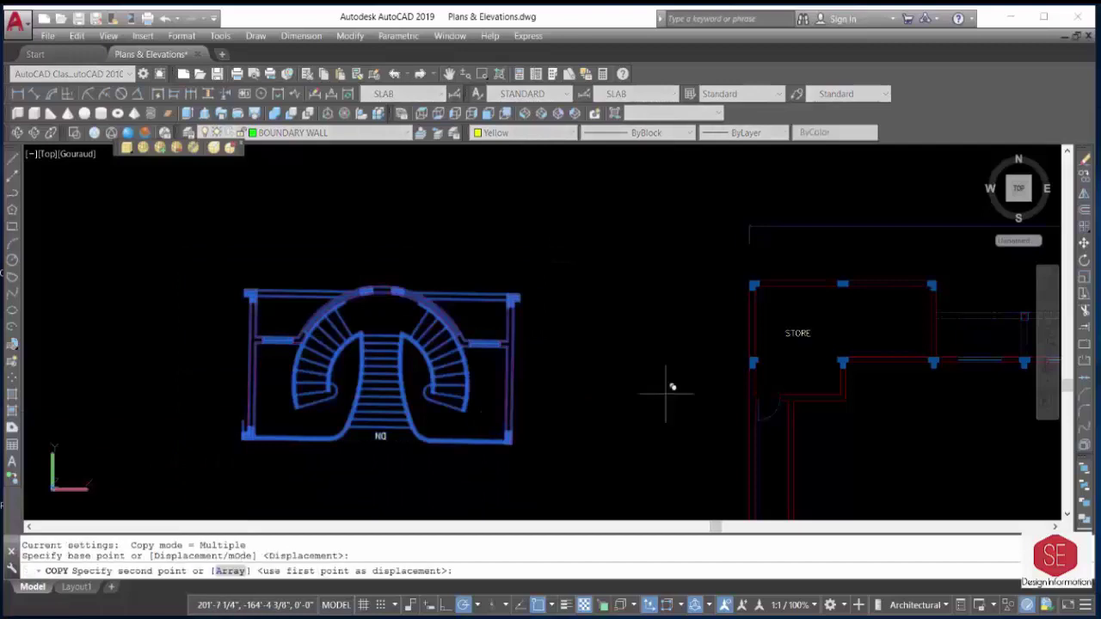
scroll(486, 374, "down", 2)
scroll(454, 394, "down", 1)
left_click(453, 394)
key("Escape")
scroll(453, 394, "up", 1)
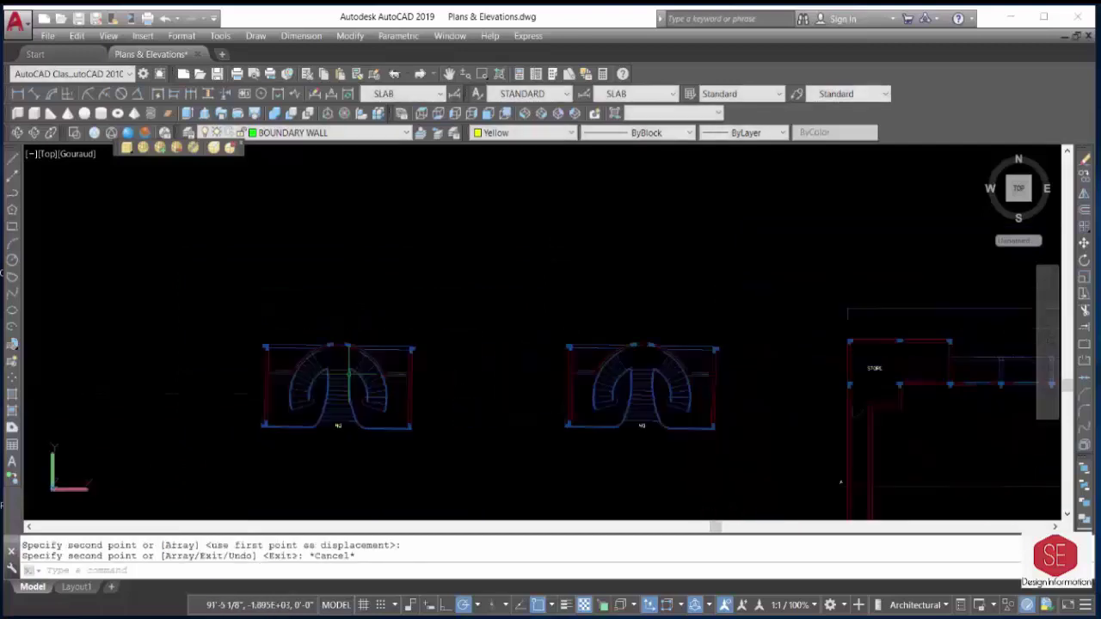
scroll(395, 378, "up", 3)
scroll(380, 368, "up", 3)
scroll(382, 370, "up", 2)
Erase the inner stair arc and a second curved stair arc.
left_click(359, 360)
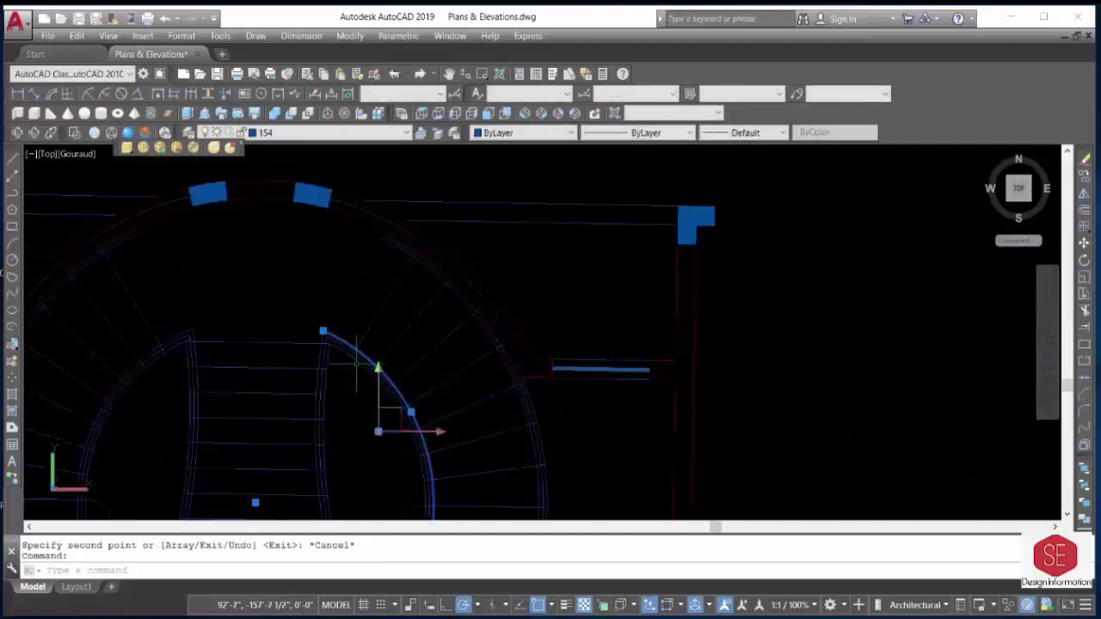
type("e")
type("E")
key("Return")
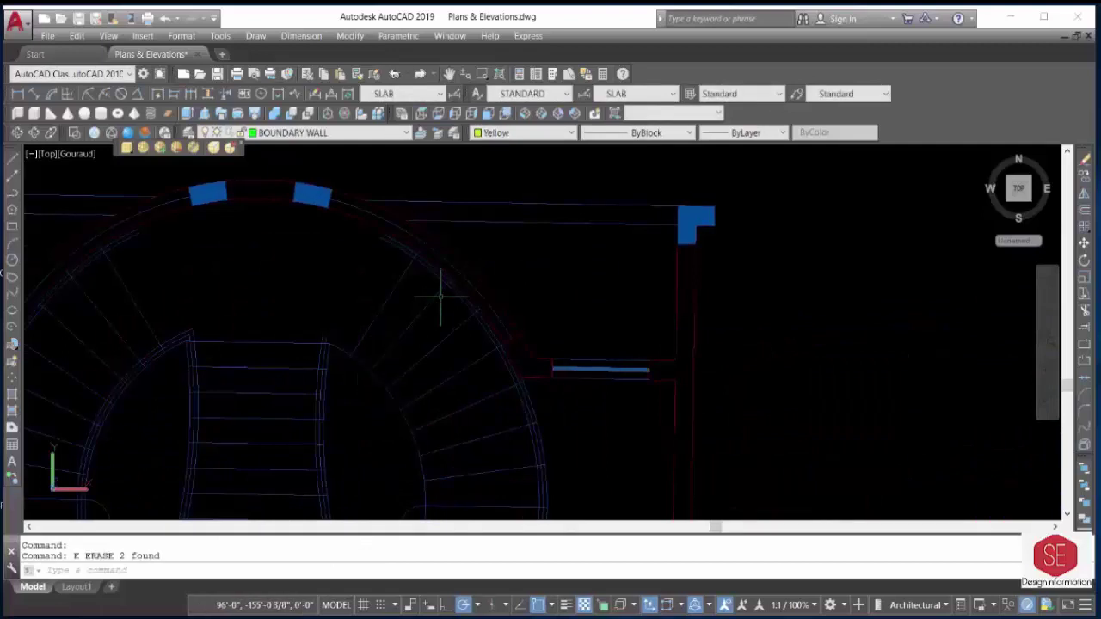
left_click(435, 269)
type("e")
key("Return")
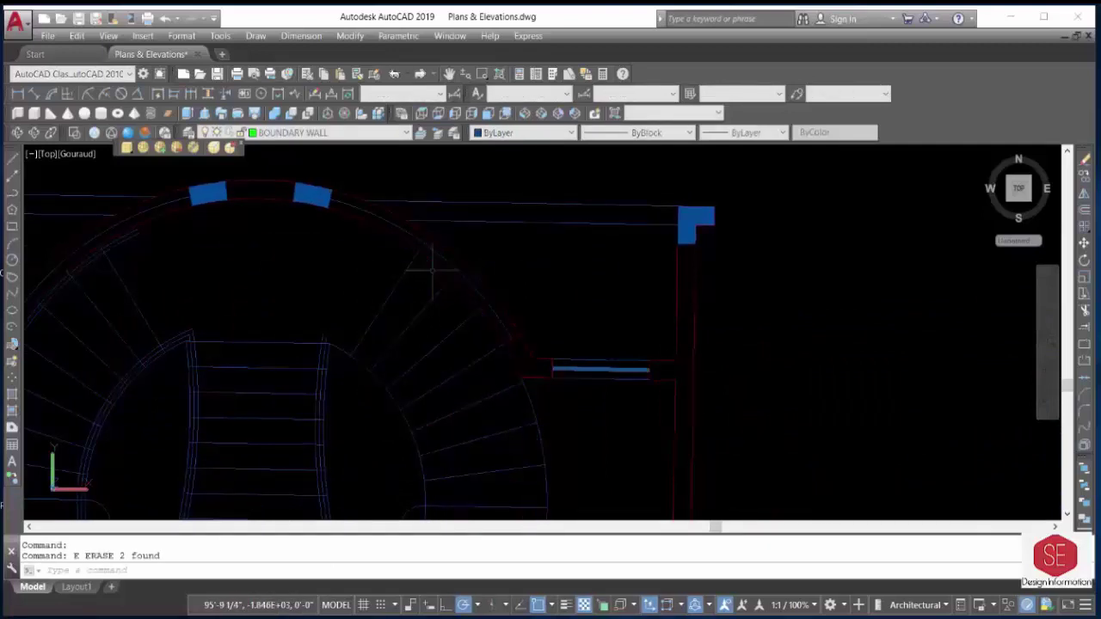
Erase the lower and upper stair arcs plus the curved line beside the central flight.
scroll(185, 327, "up", 2)
left_click(177, 334)
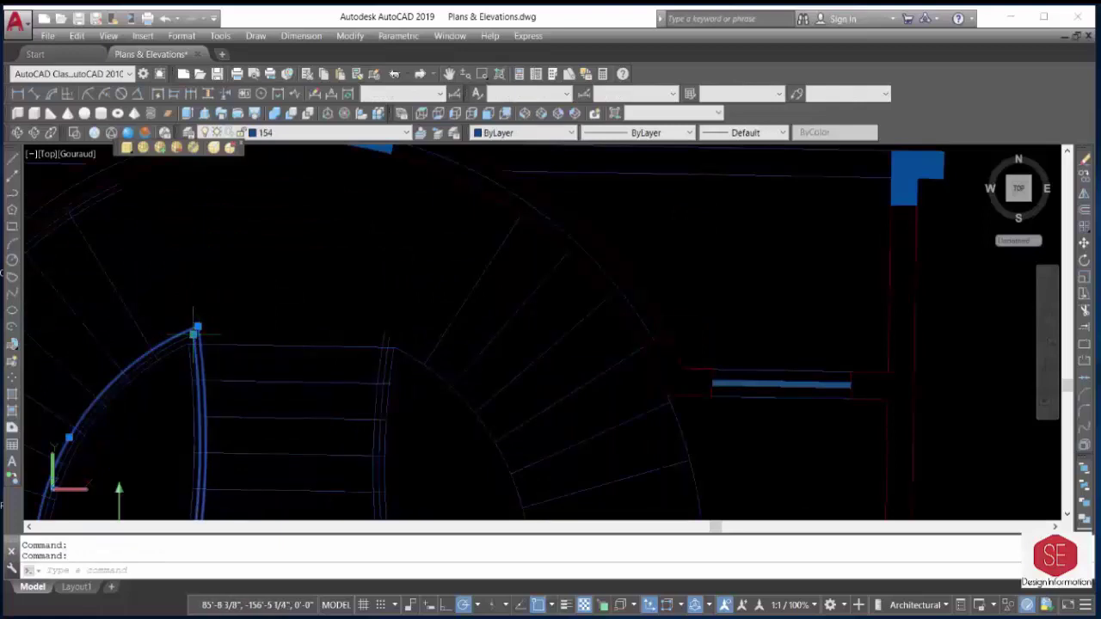
key("Escape")
left_click(187, 344)
key("Escape")
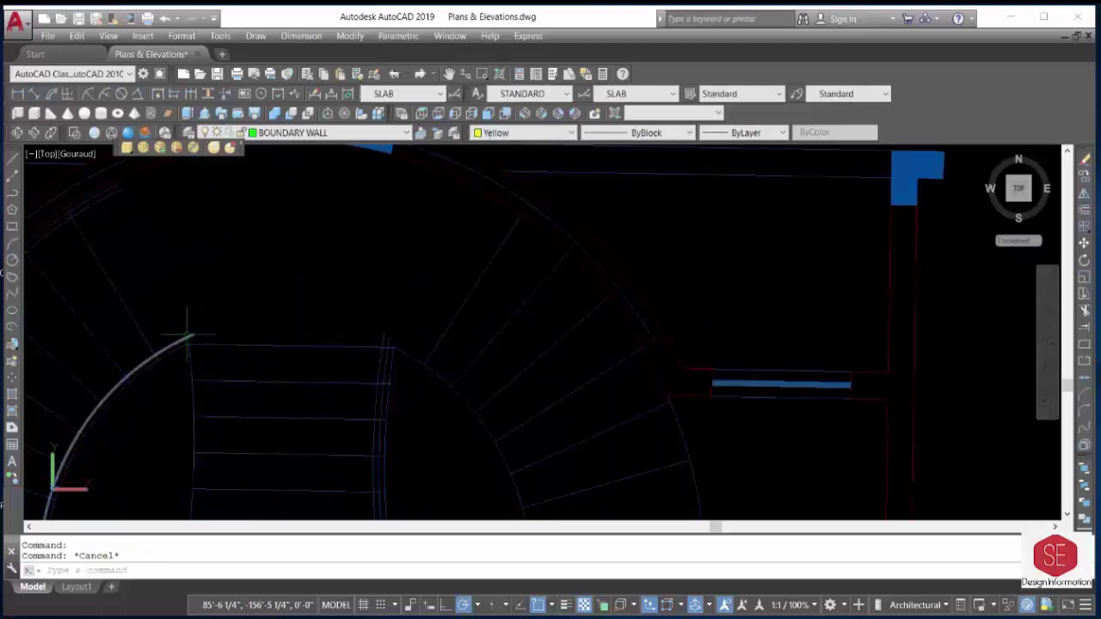
key("Escape")
left_click(184, 341)
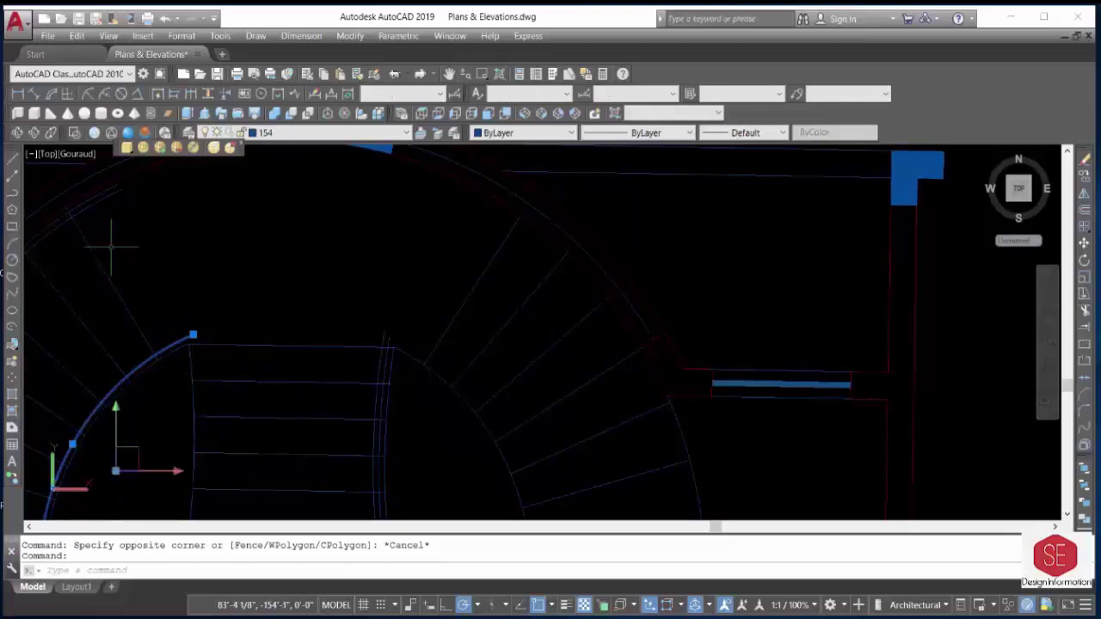
left_click(99, 197)
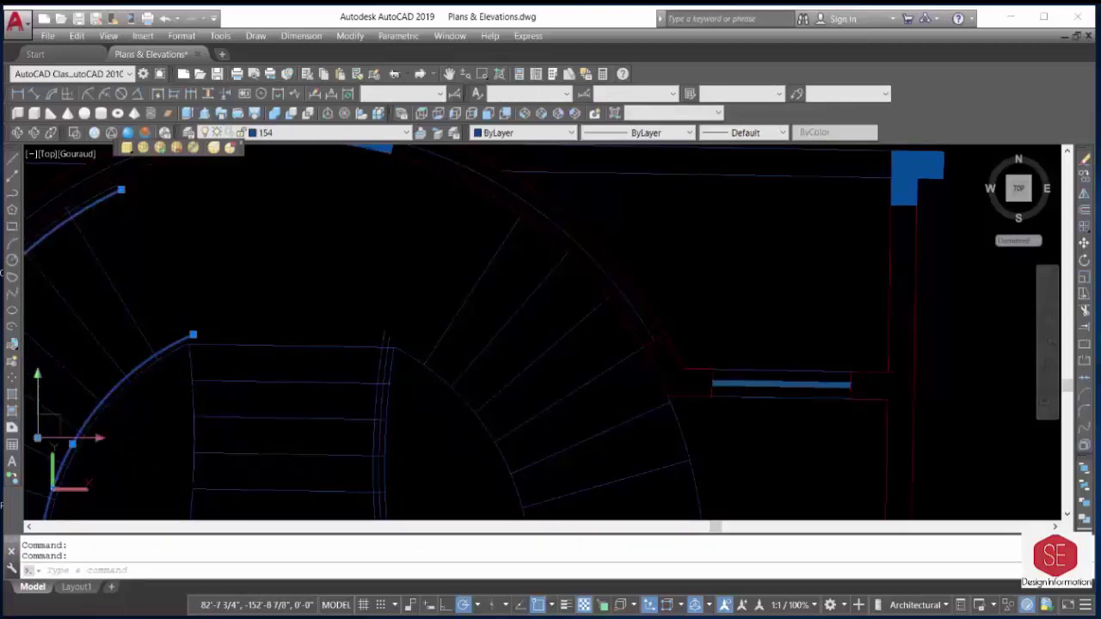
type("e")
type("E")
key("Return")
scroll(566, 288, "down", 3)
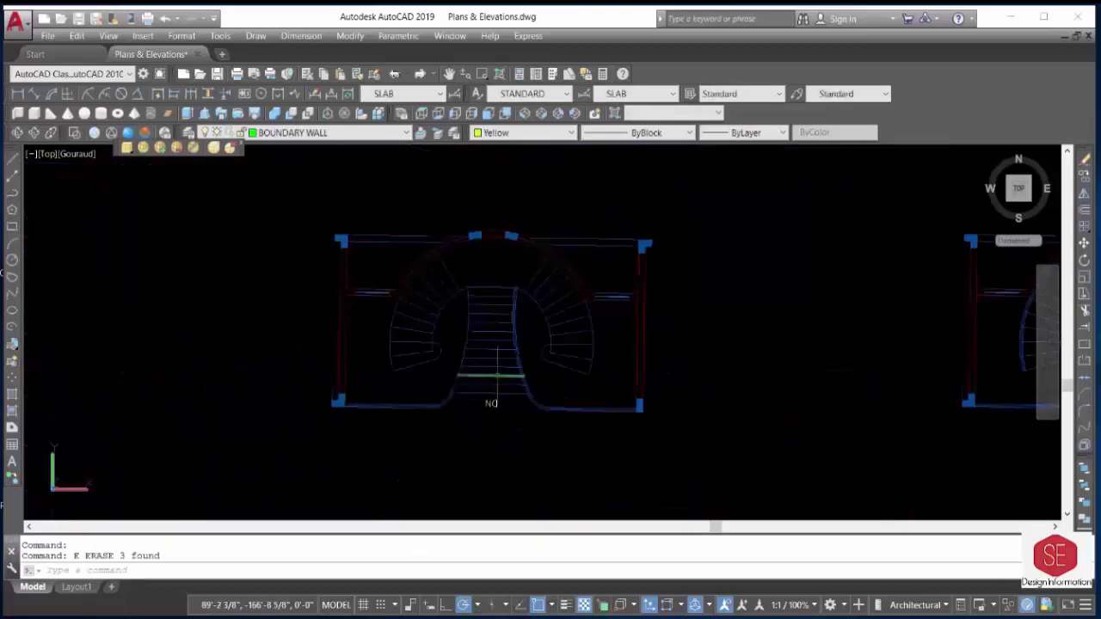
scroll(516, 370, "up", 3)
scroll(533, 364, "up", 2)
left_click(535, 361)
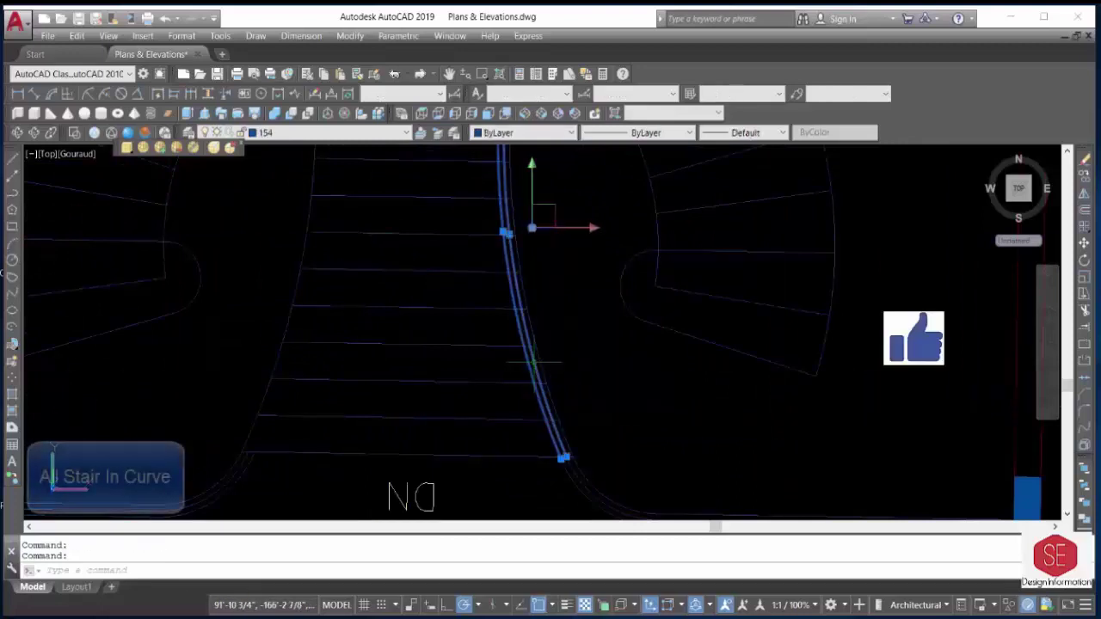
type("e")
key("Return")
scroll(590, 291, "down", 3)
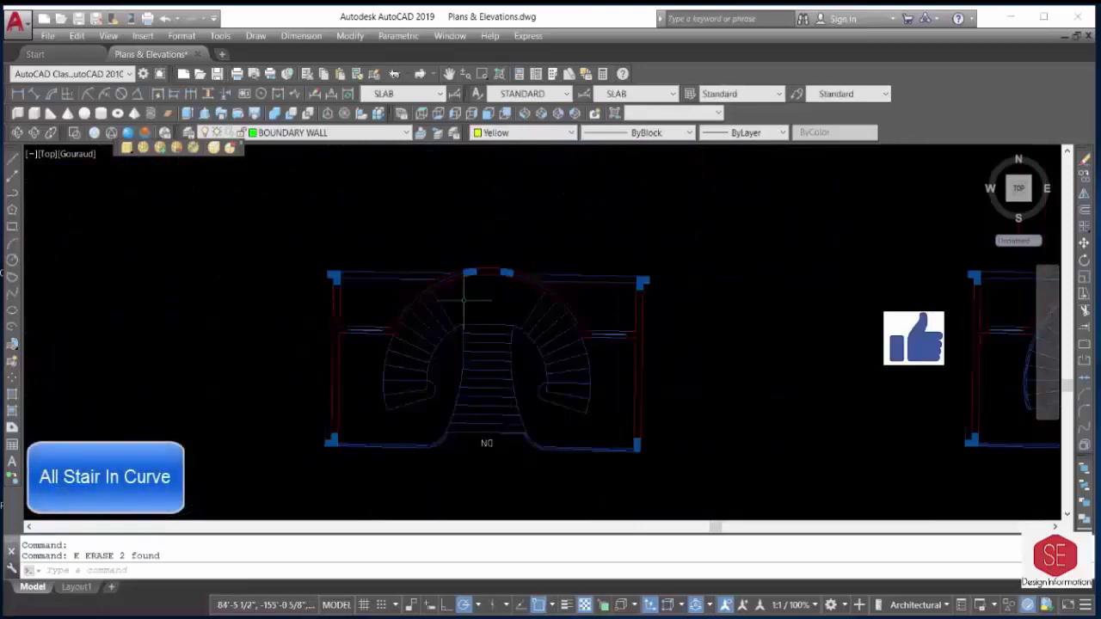
scroll(417, 362, "up", 1)
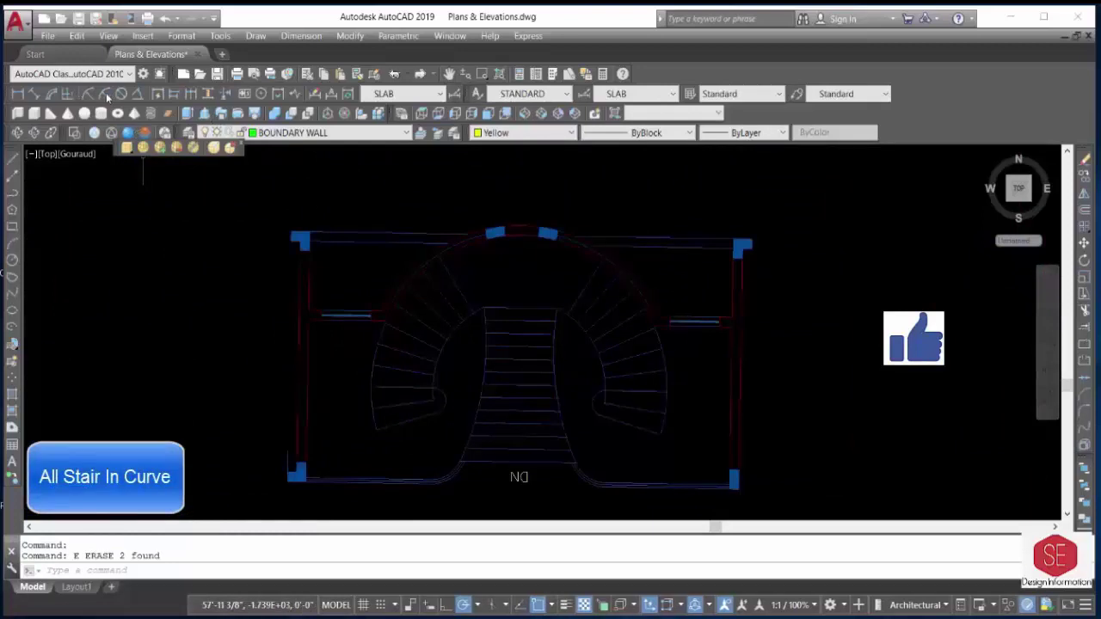
Start a diameter dimension on the stair arc, which reads 24'.
left_click(122, 94)
scroll(383, 322, "up", 1)
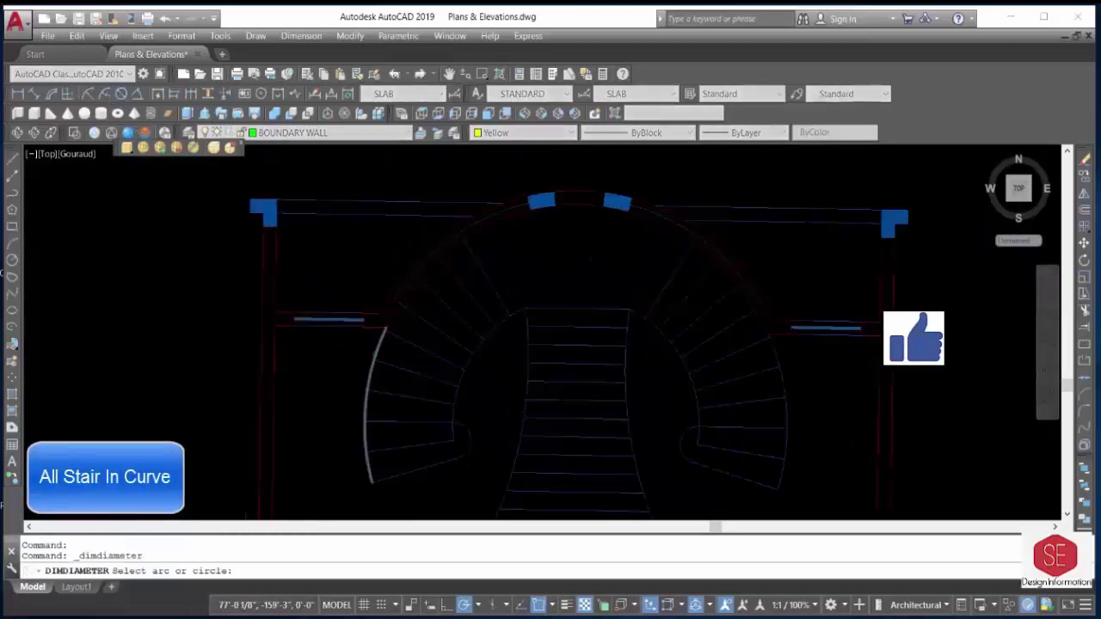
left_click(368, 405)
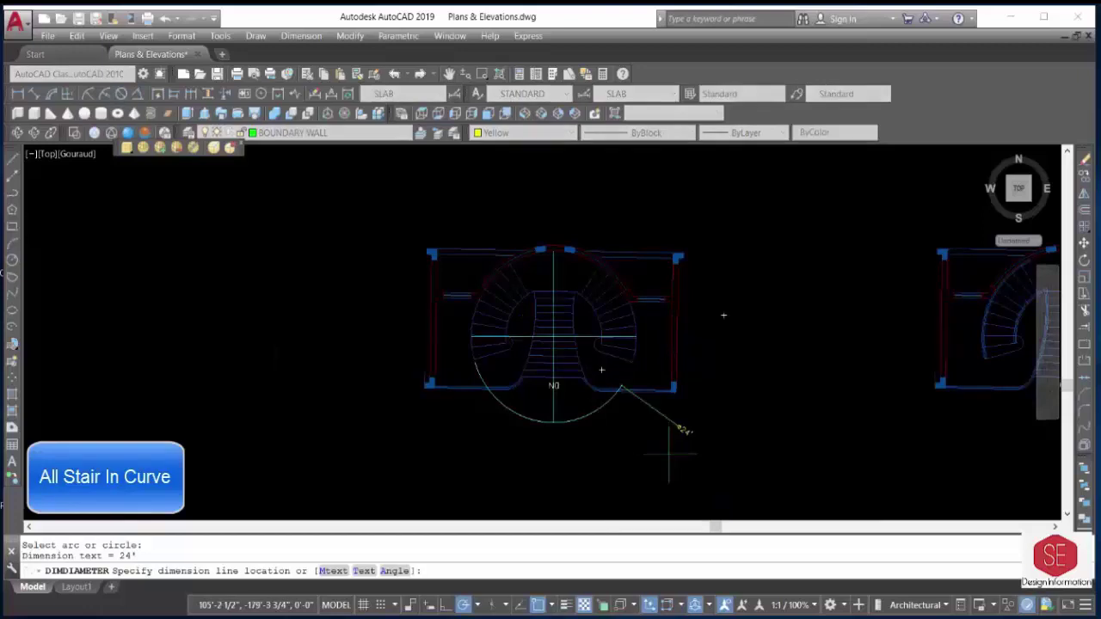
Restart DIMDIAMETER and dimension the large stair arc at Ø24', discarding the 43'-10" attempt.
scroll(625, 430, "up", 3)
scroll(528, 288, "up", 3)
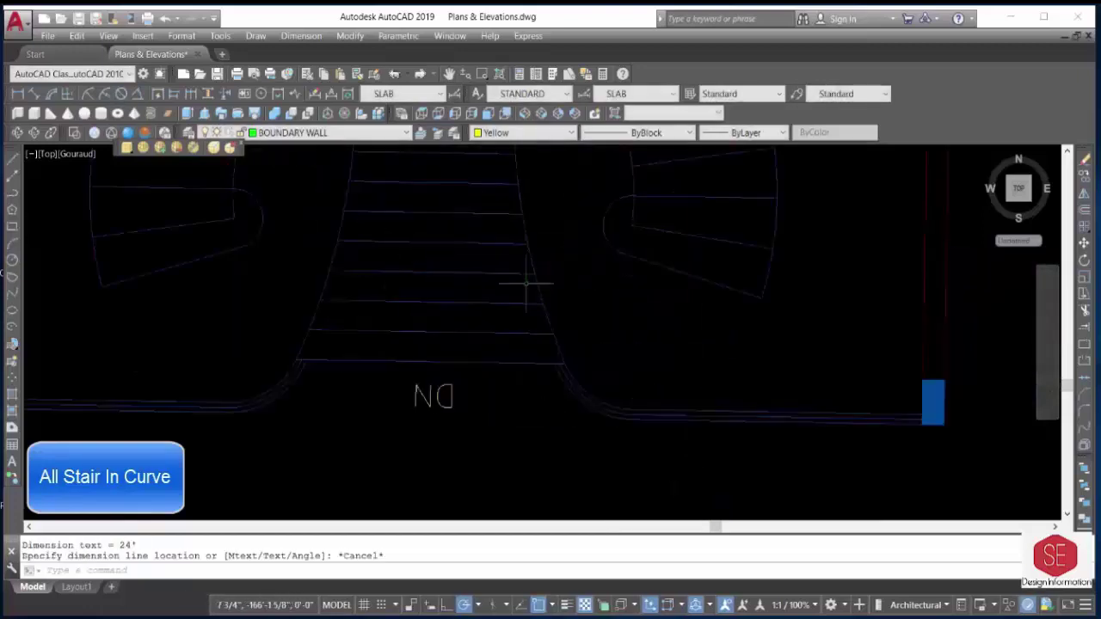
key("Escape")
key("Return")
left_click(535, 263)
scroll(574, 302, "down", 3)
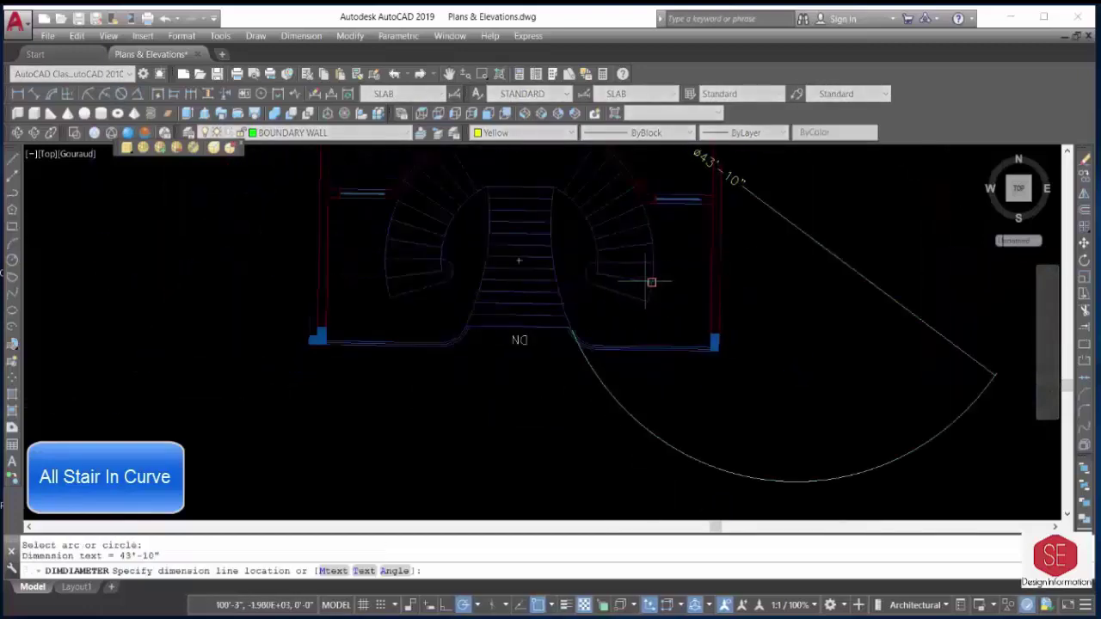
key("Escape")
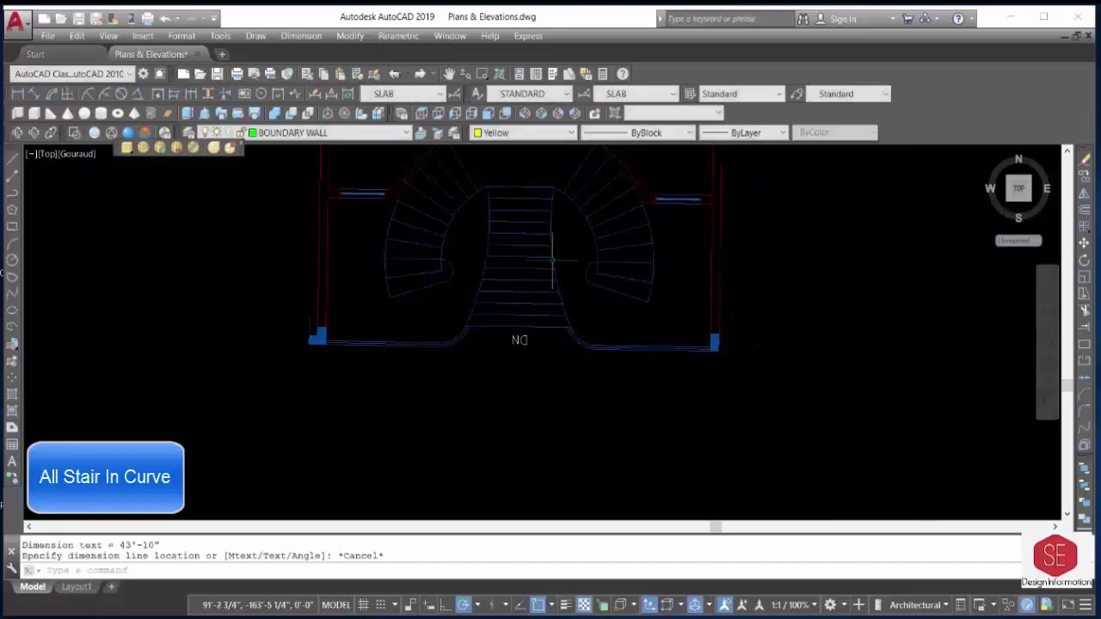
key("Return")
scroll(607, 345, "up", 3)
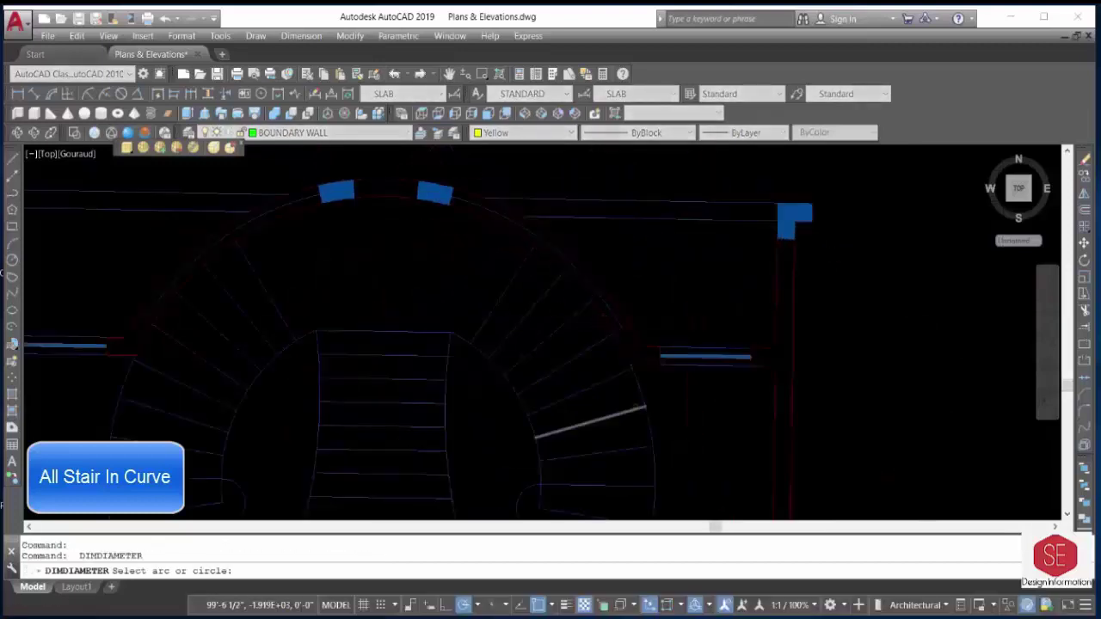
left_click(643, 413)
scroll(553, 394, "down", 3)
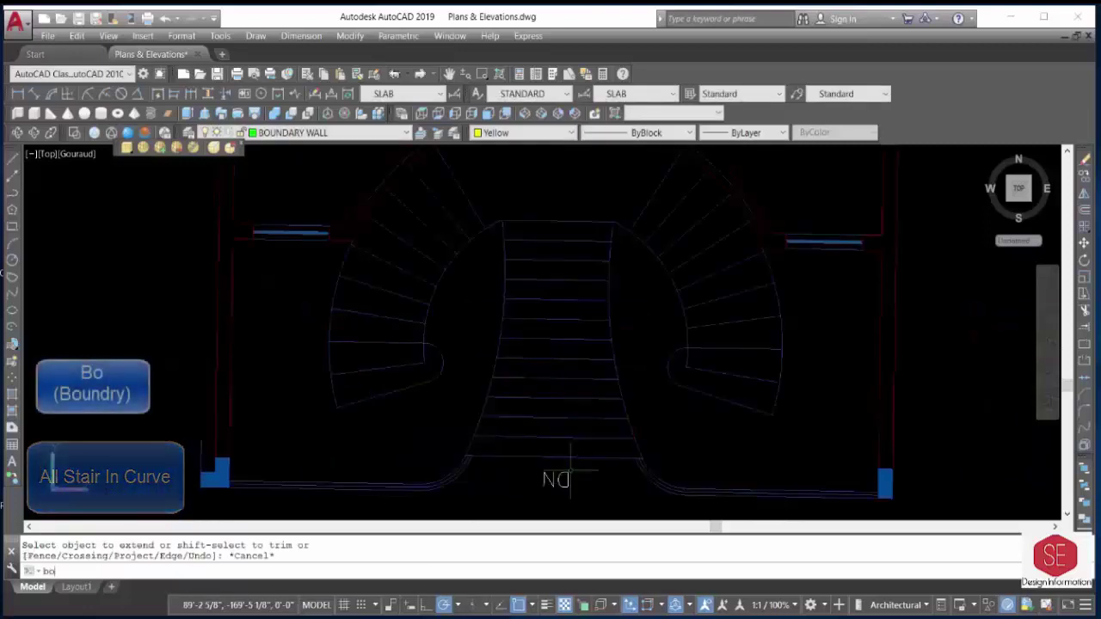
Create closed boundary polylines inside each step of the straight flight with BO.
type("o")
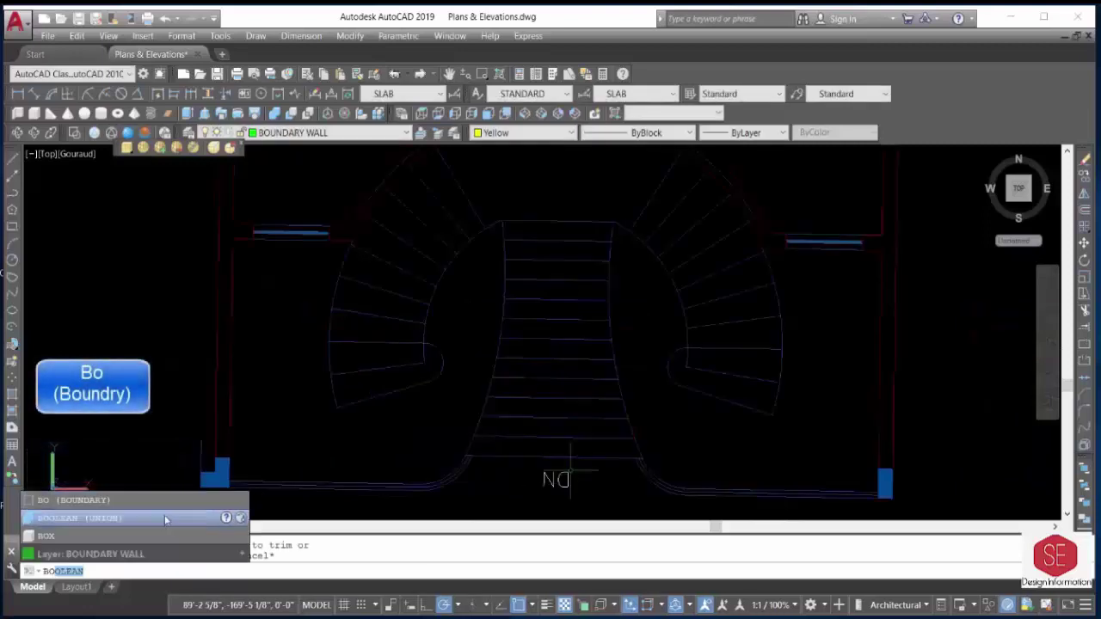
key("Return")
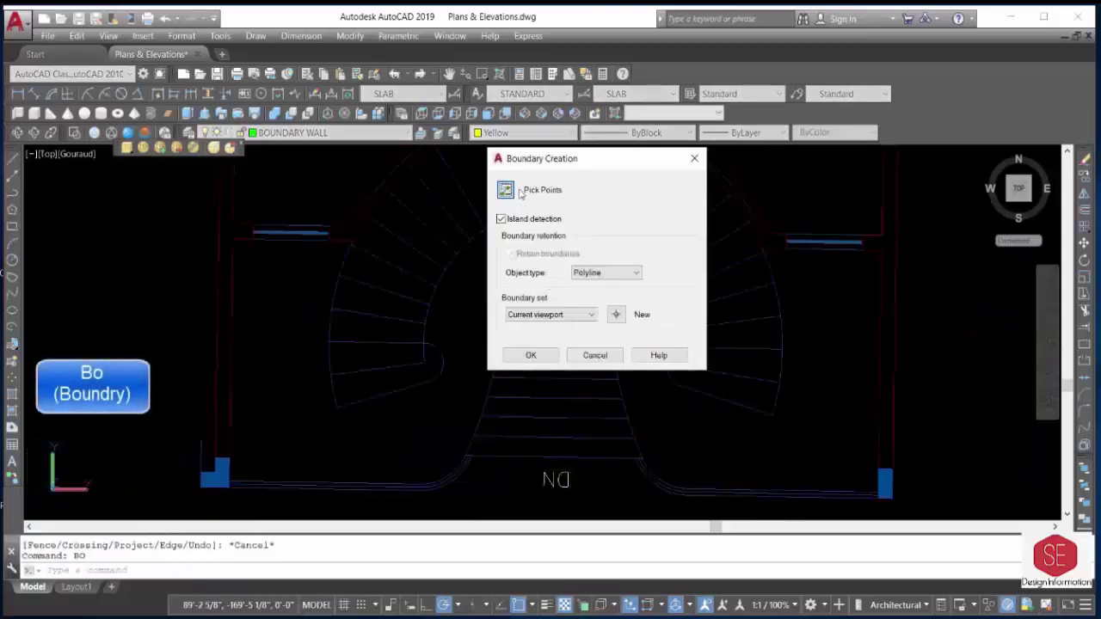
left_click(505, 191)
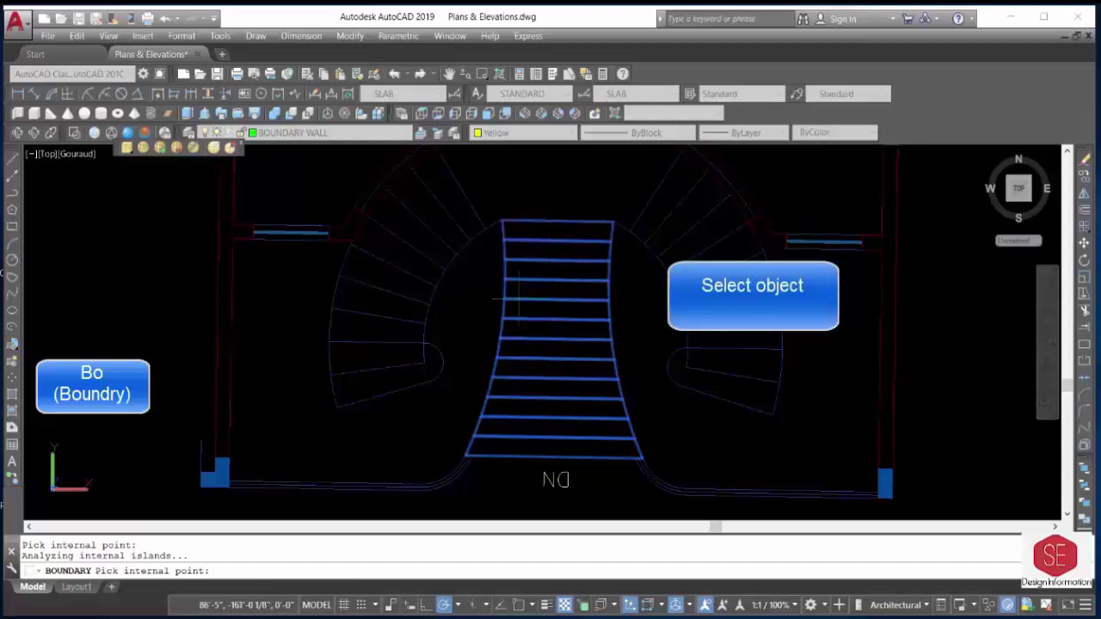
key("Return")
type("b")
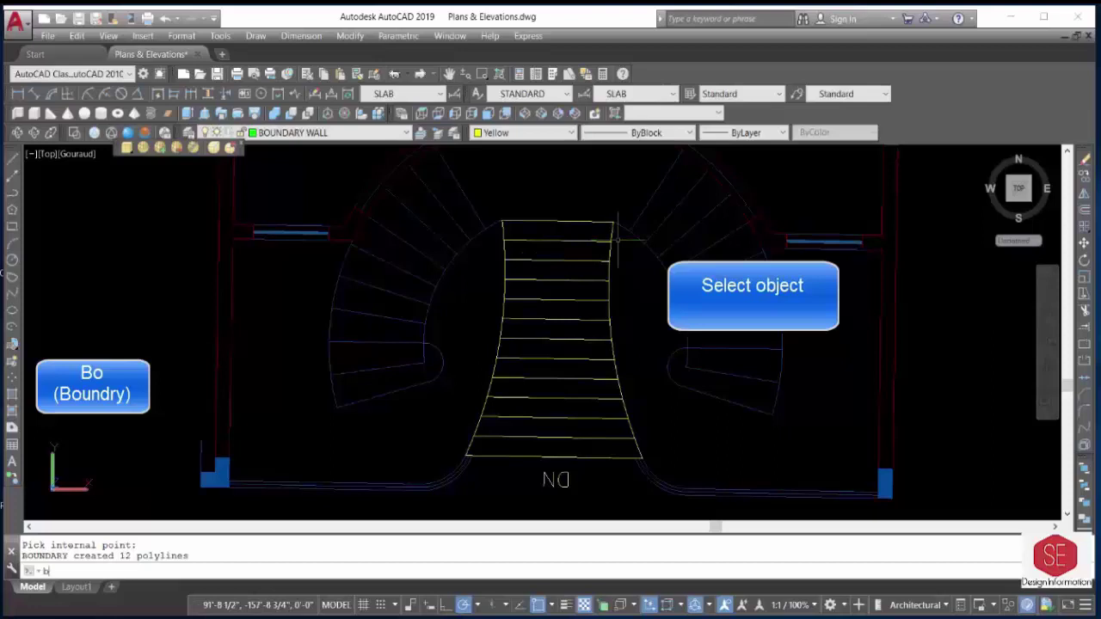
Create boundary polylines for the nine steps of the left curved flight.
type("o")
key("Return")
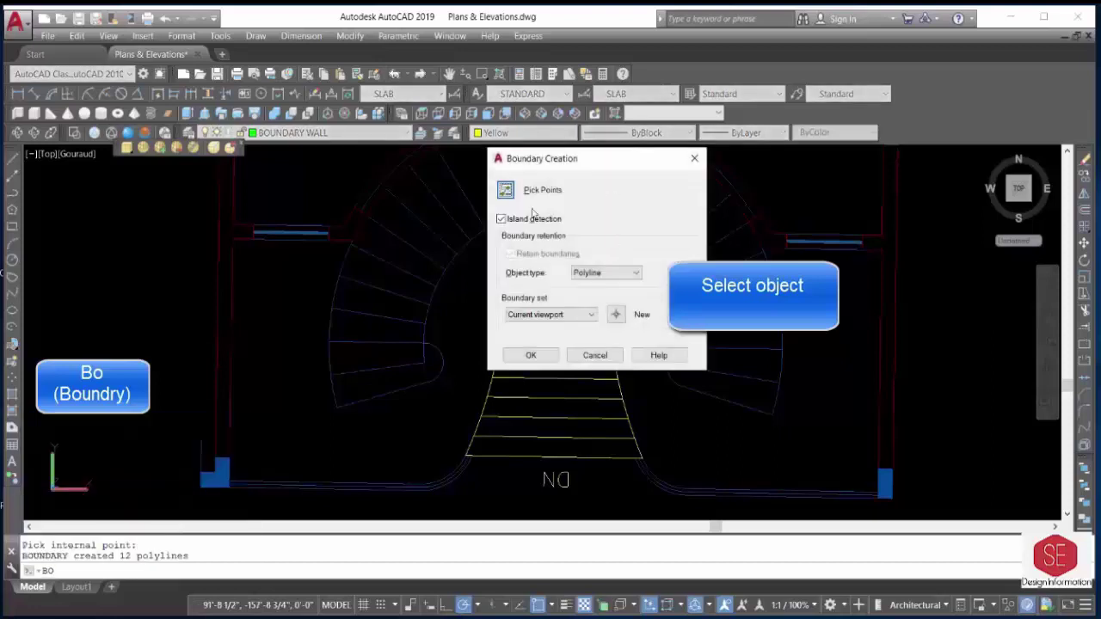
left_click(507, 194)
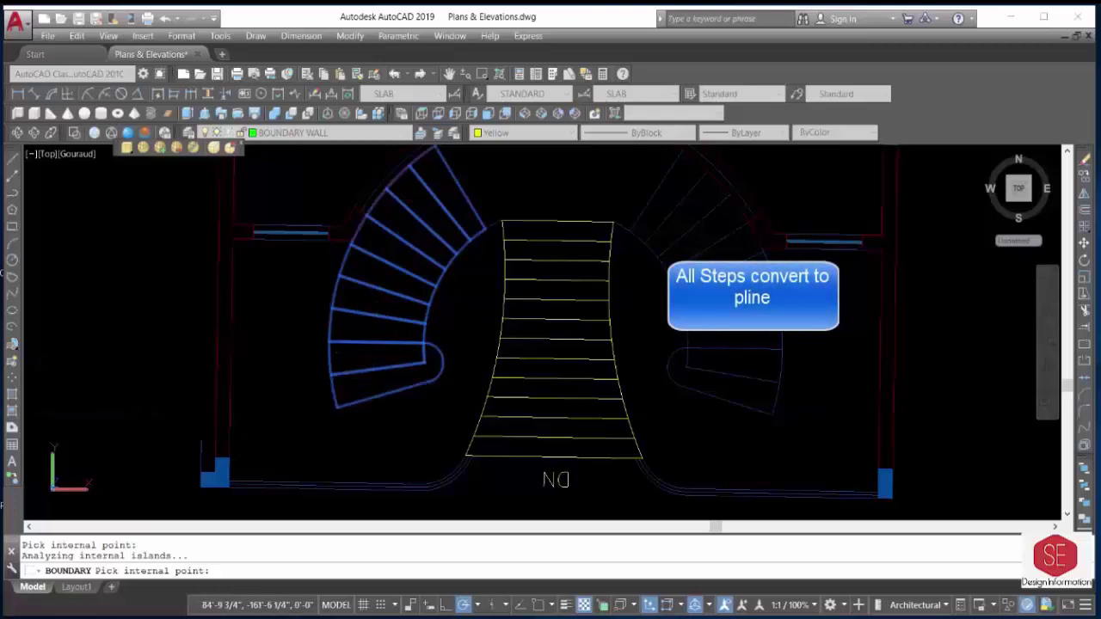
key("Return")
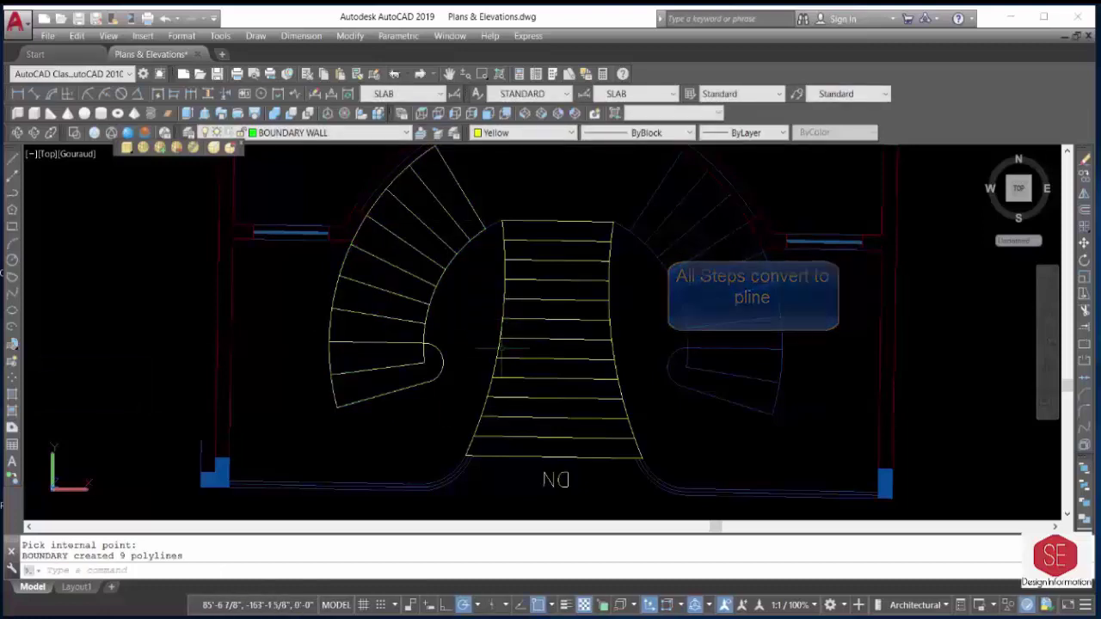
scroll(504, 349, "down", 3)
Orbit the stair plan into a tilted 3D view, then exit orbit.
mouse_move(503, 349)
middle_mouse_down("shift")
mouse_move(435, 409)
mouse_move(440, 137)
middle_mouse_up("shift")
right_click(441, 137)
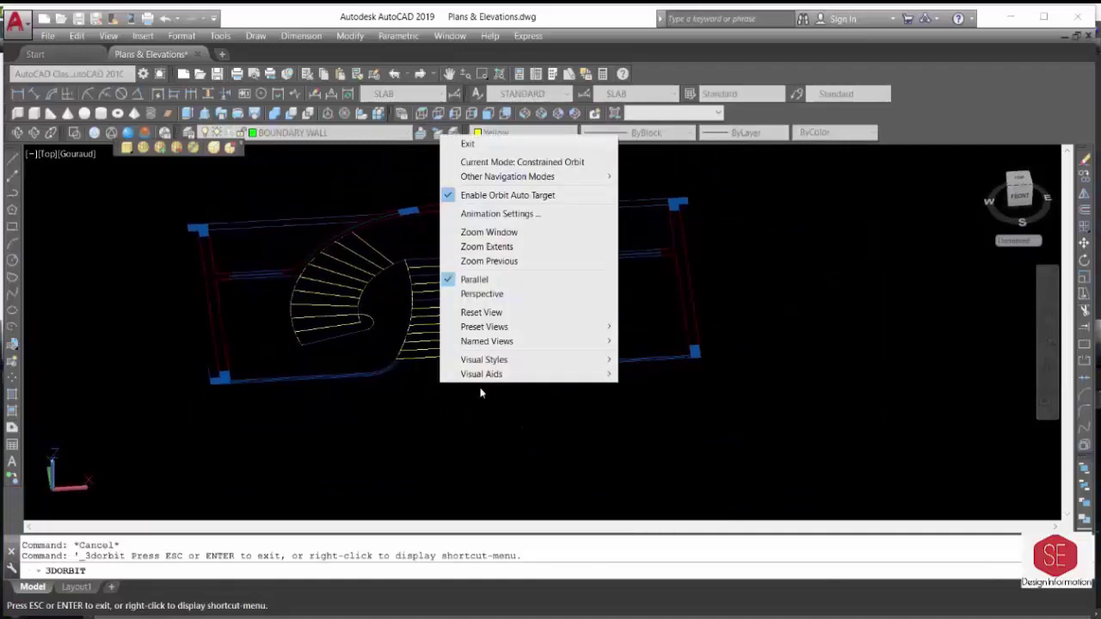
left_click(471, 143)
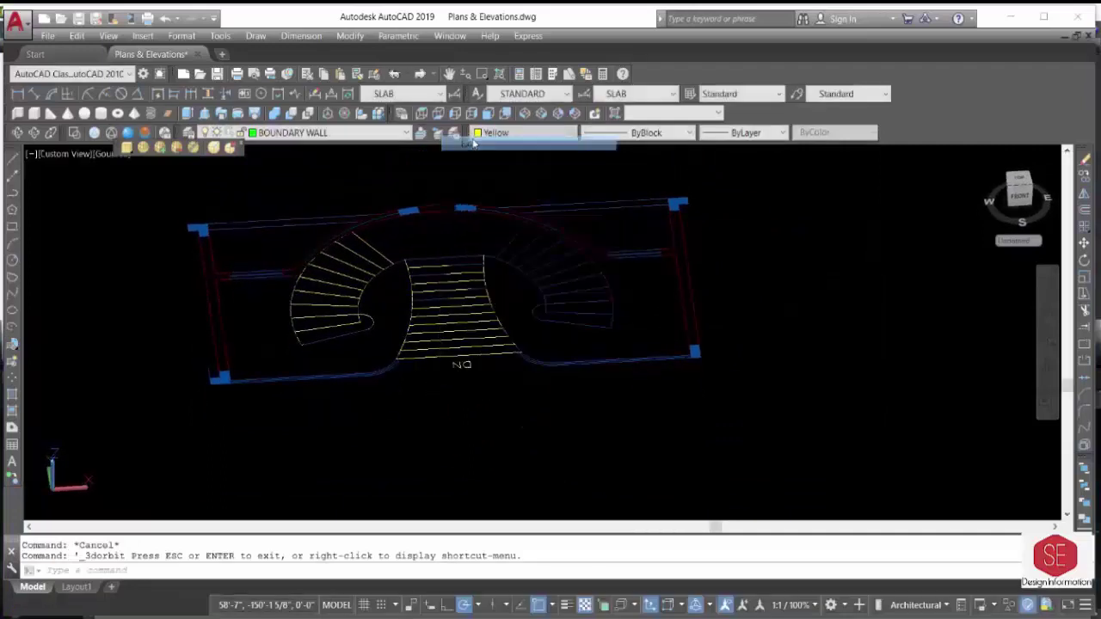
Draw a 6' vertical line from the straight flight's lower right corner with Ortho on.
left_click(15, 168)
scroll(523, 344, "up", 5)
scroll(525, 344, "up", 2)
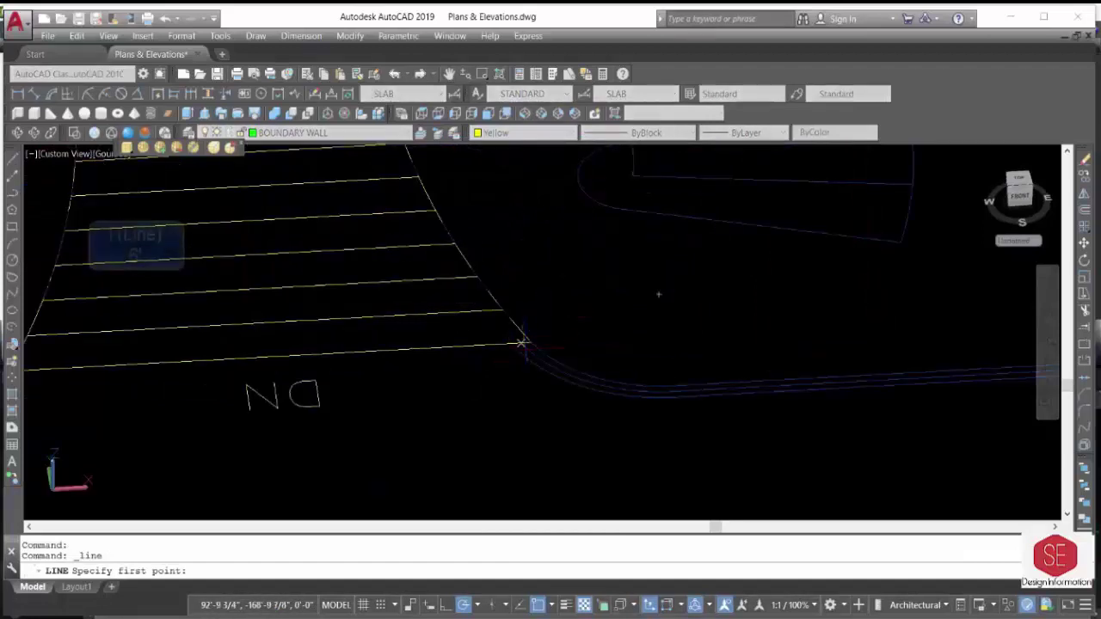
left_click(521, 343)
middle_click_drag(538, 209, 535, 245, "shift")
key("F8")
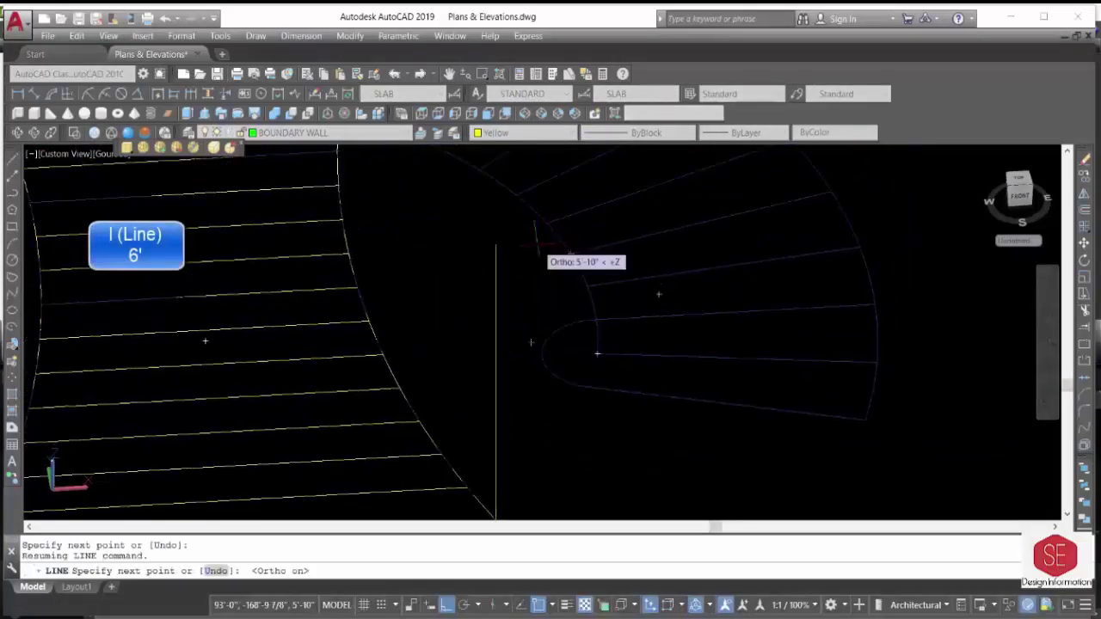
scroll(535, 244, "down", 2)
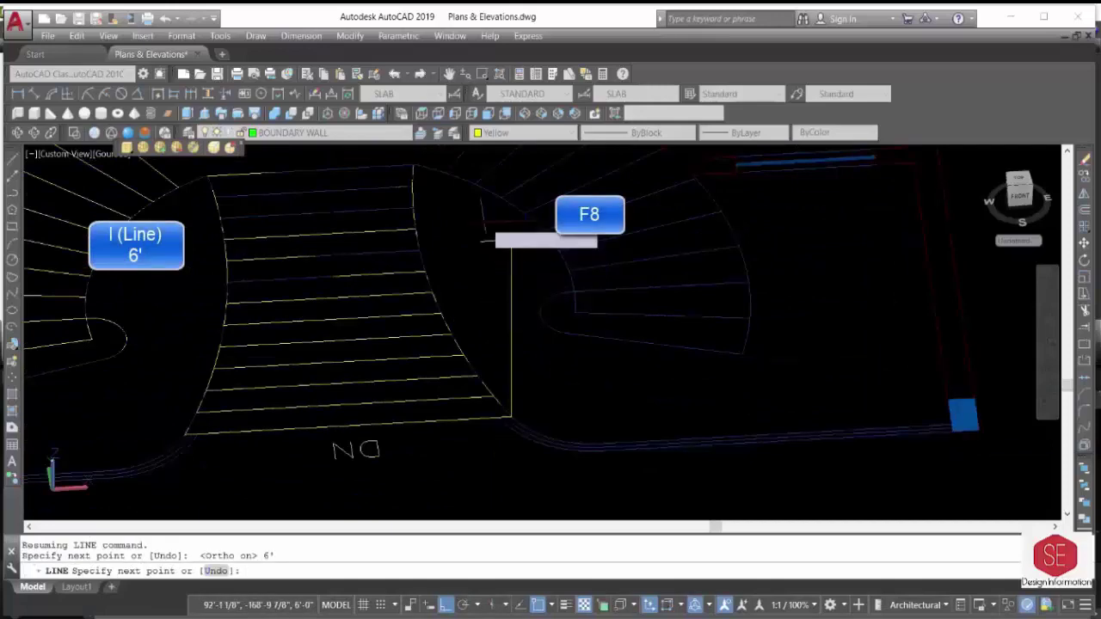
middle_click_drag(510, 232, 422, 419)
scroll(422, 418, "down", 5)
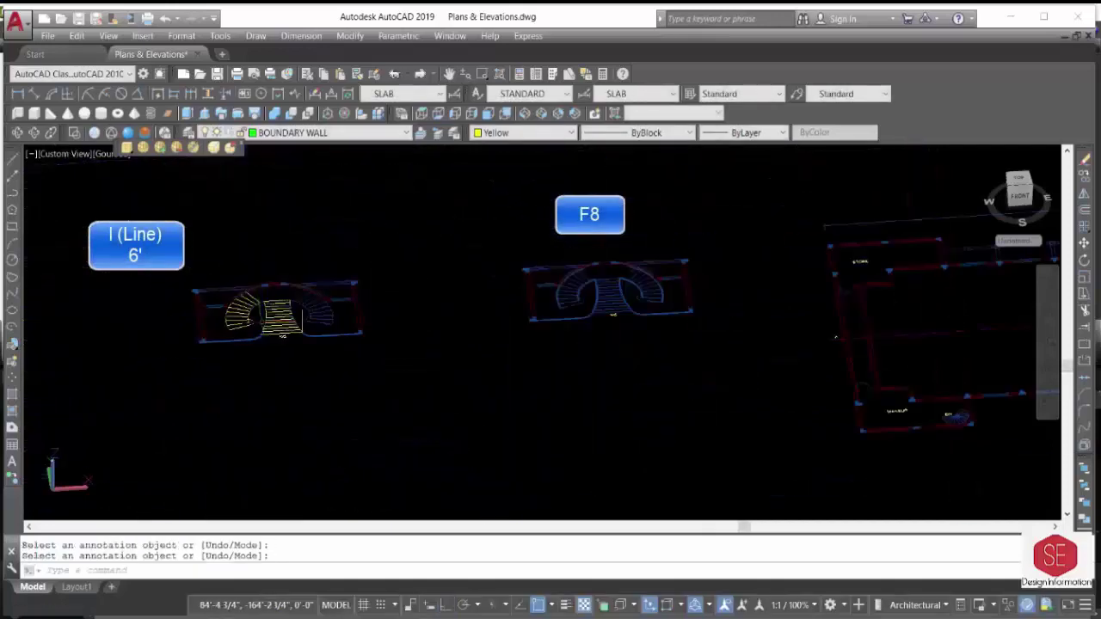
scroll(764, 339, "up", 4)
scroll(764, 339, "up", 2)
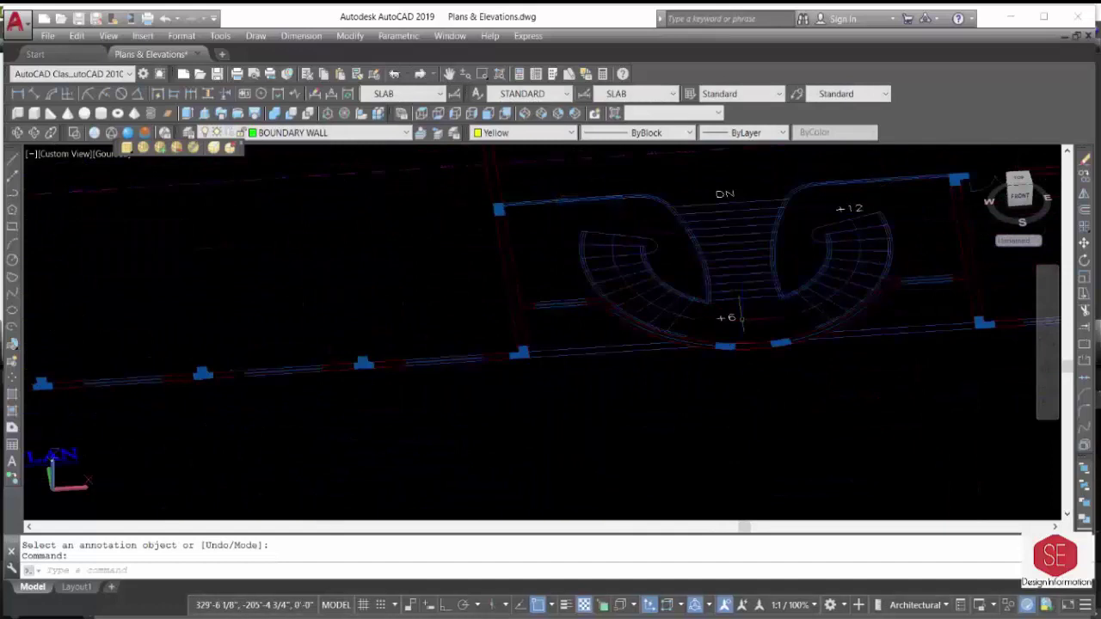
scroll(903, 325, "down", 6)
scroll(542, 297, "up", 6)
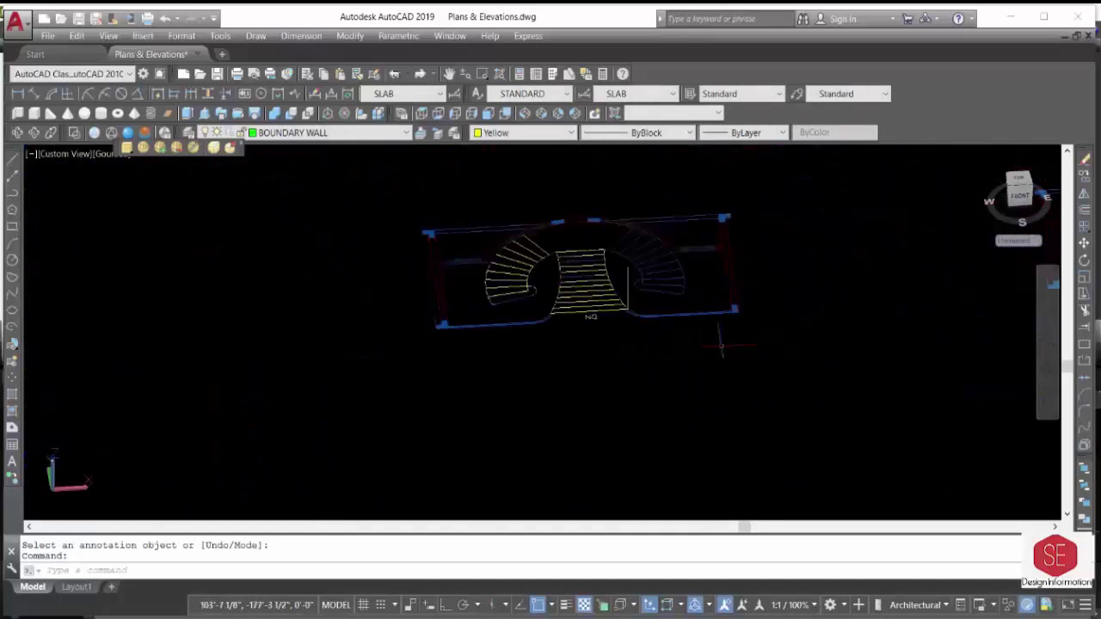
scroll(542, 297, "up", 3)
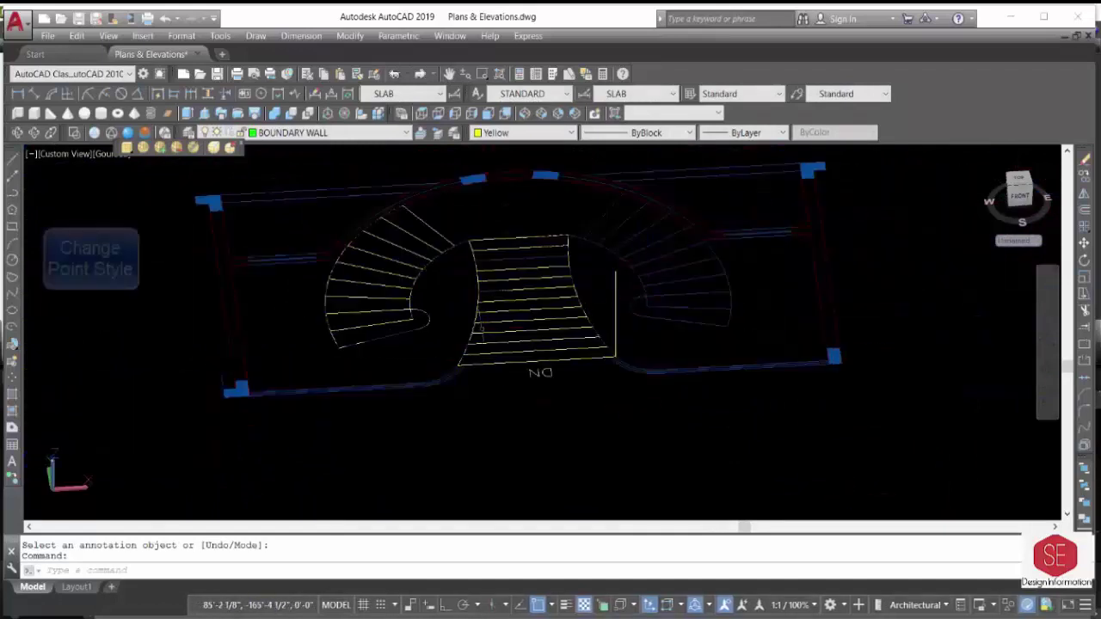
Set the point style to a cross and enable Node object snap.
left_click(178, 37)
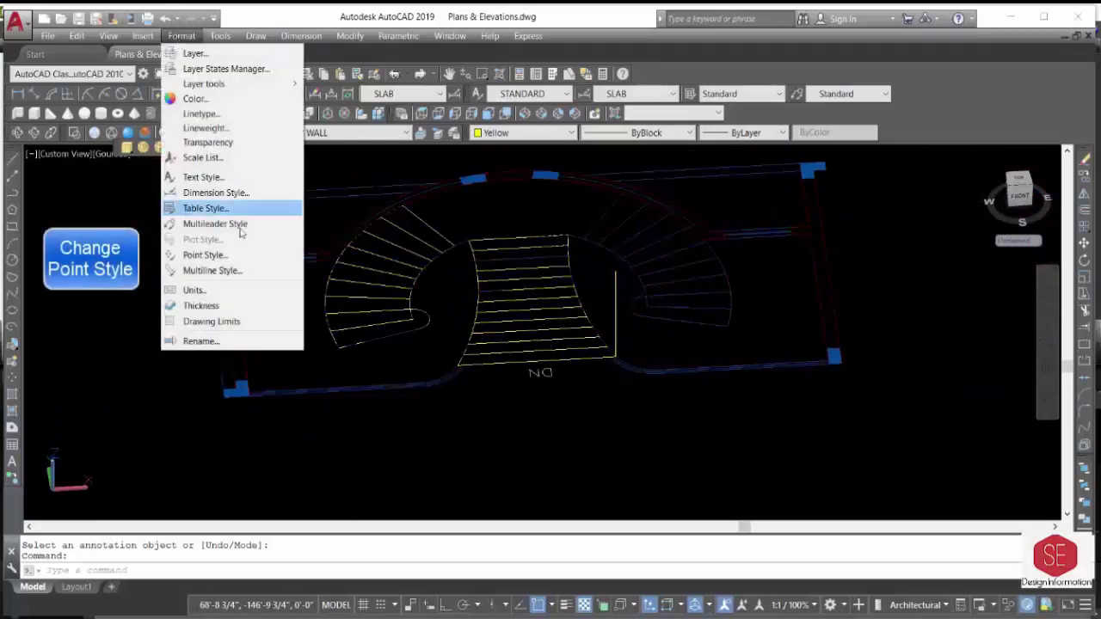
left_click(233, 256)
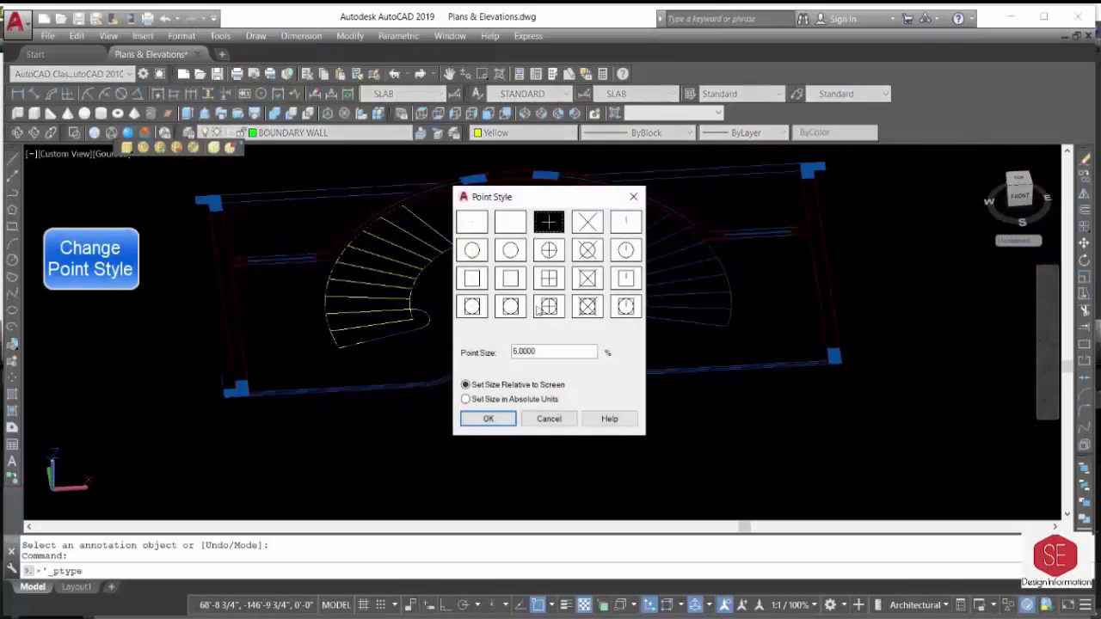
left_click(486, 422)
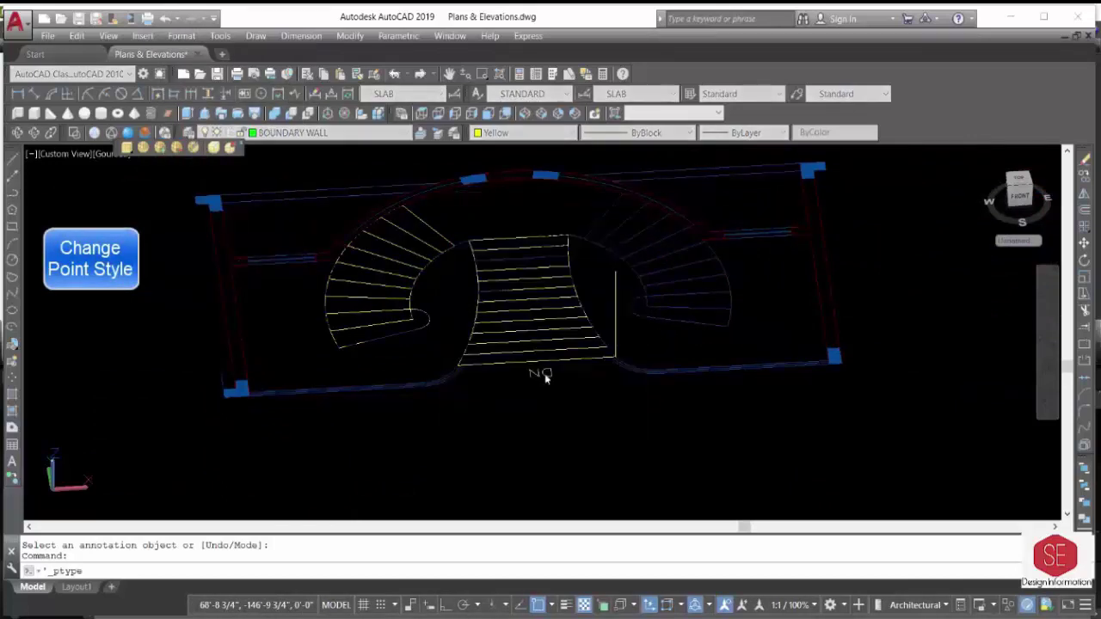
left_click(532, 510)
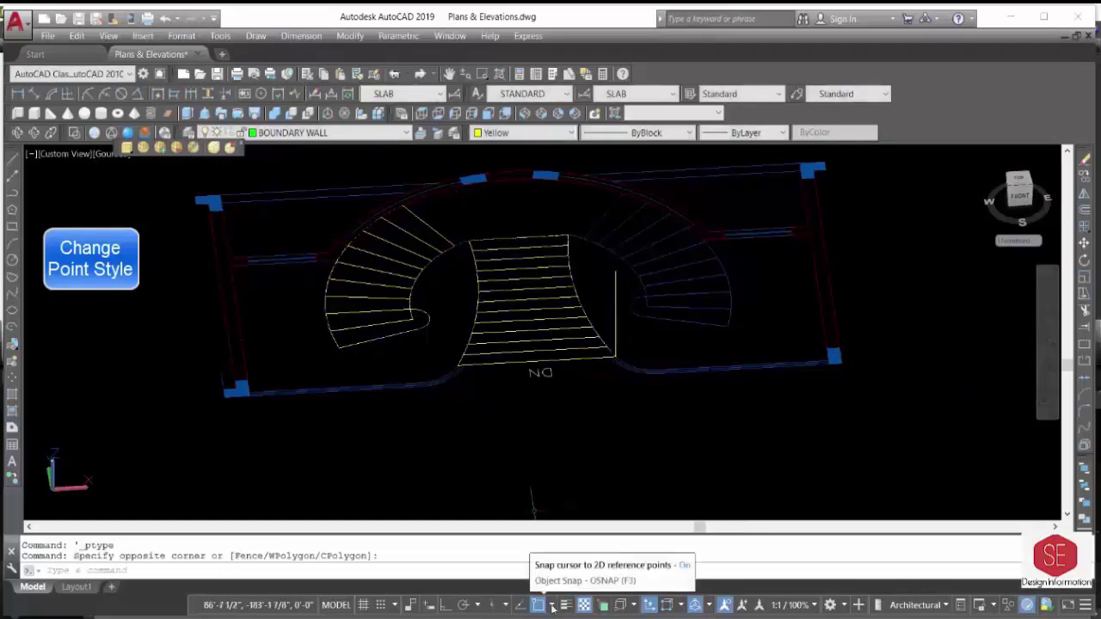
left_click(553, 606)
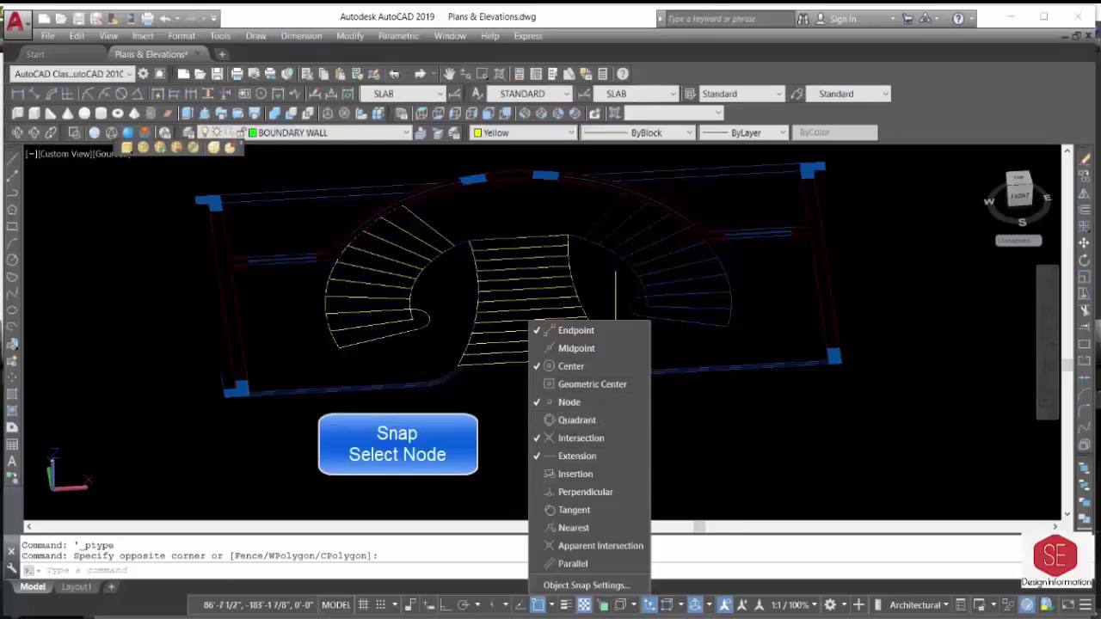
left_click(564, 402)
type("d")
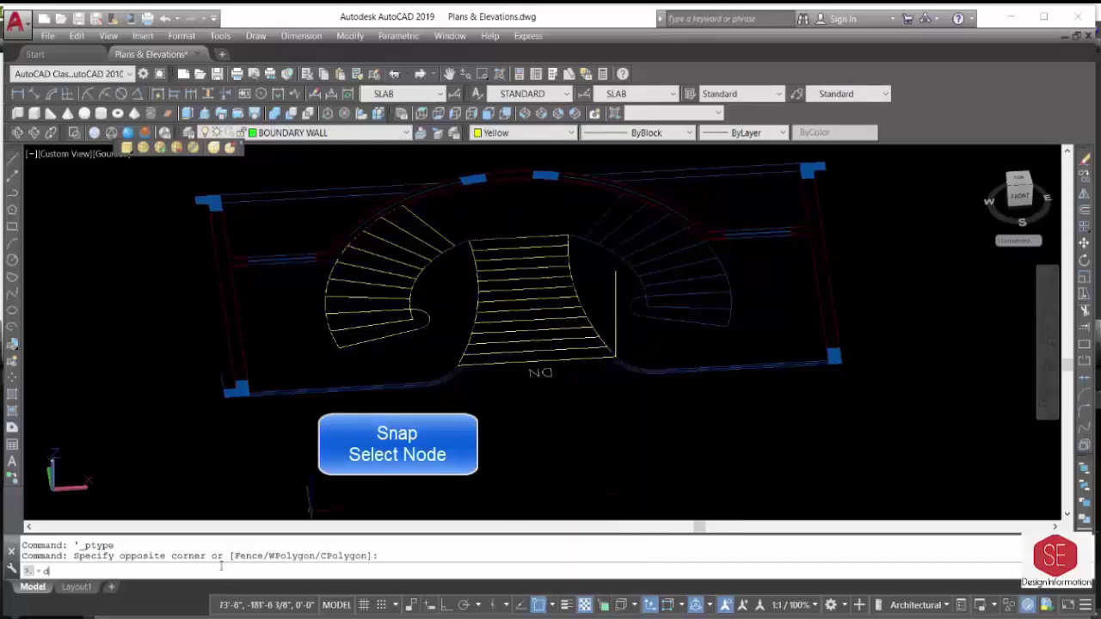
Divide the vertical line into 12 equal segments with DIV.
type("iv")
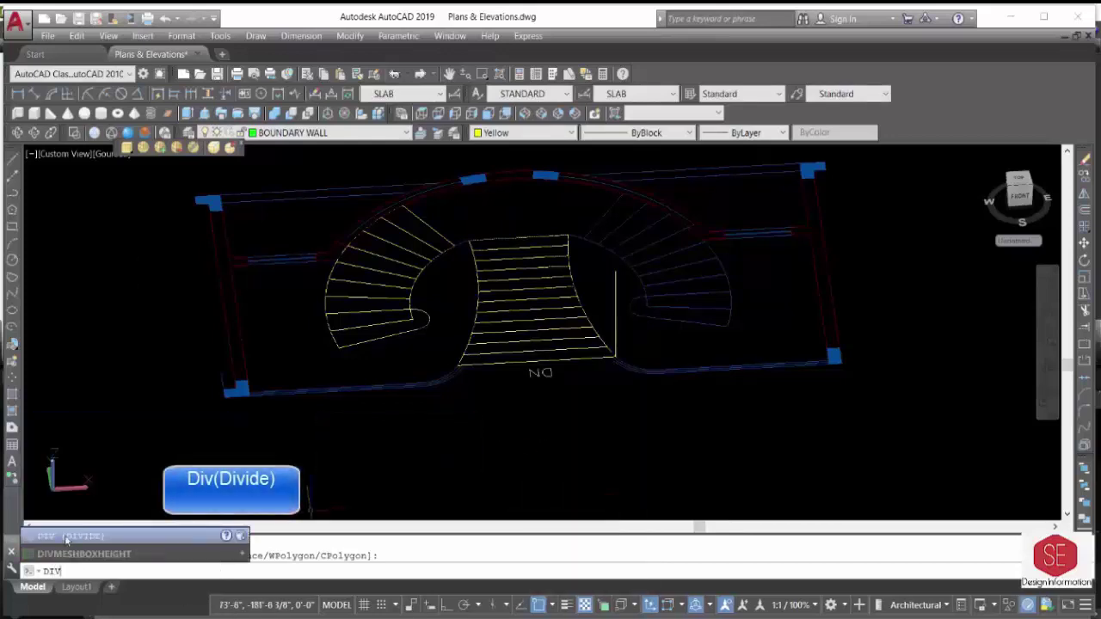
left_click(67, 538)
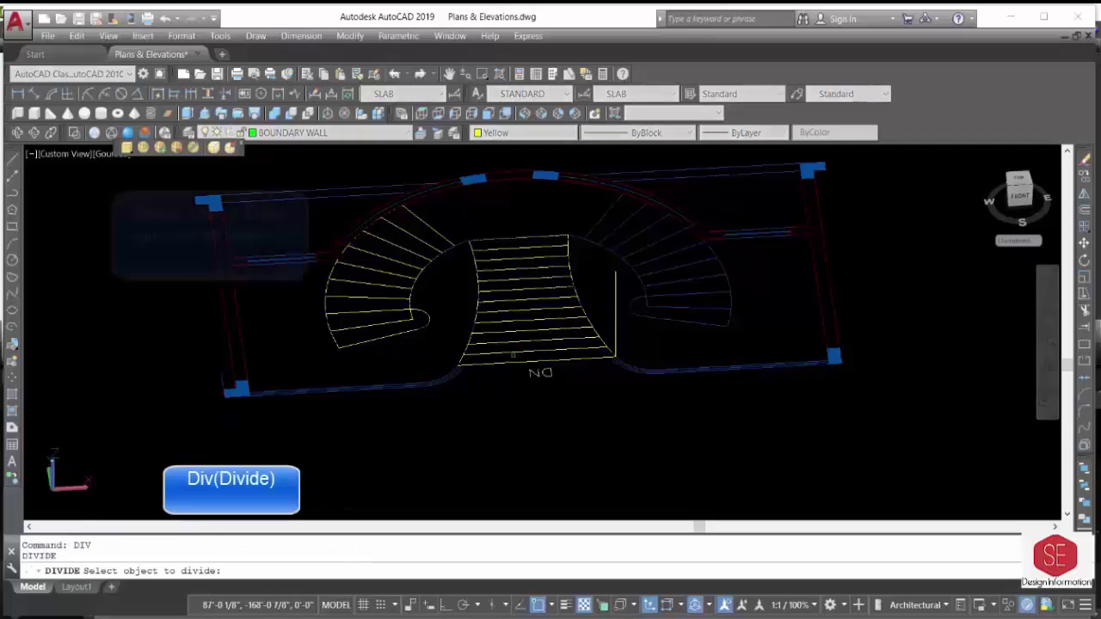
left_click(513, 354)
type("12")
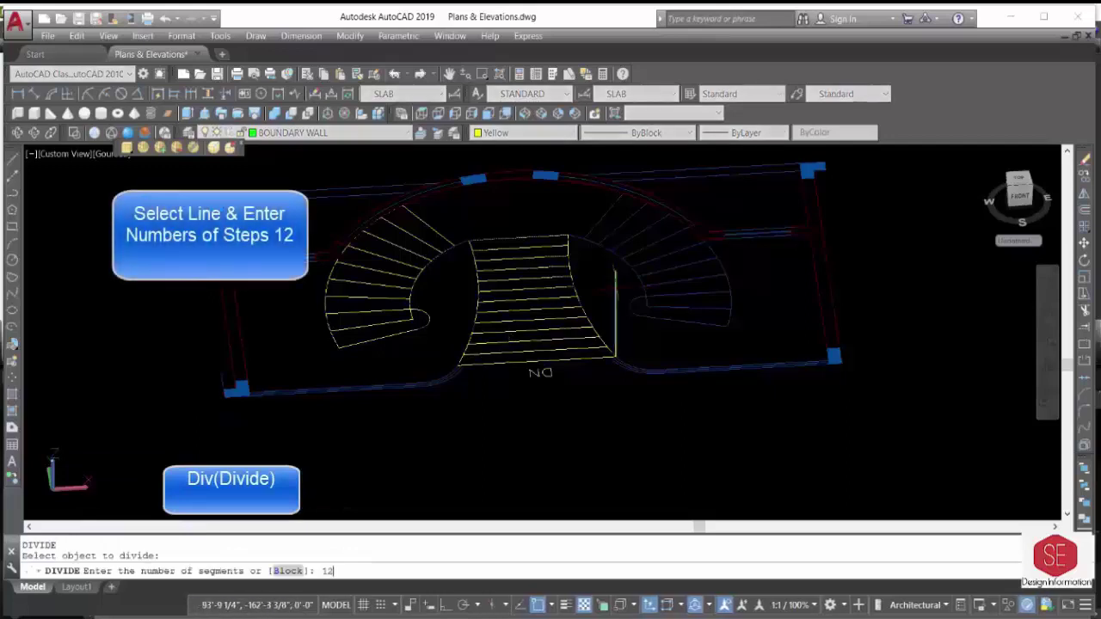
key("Return")
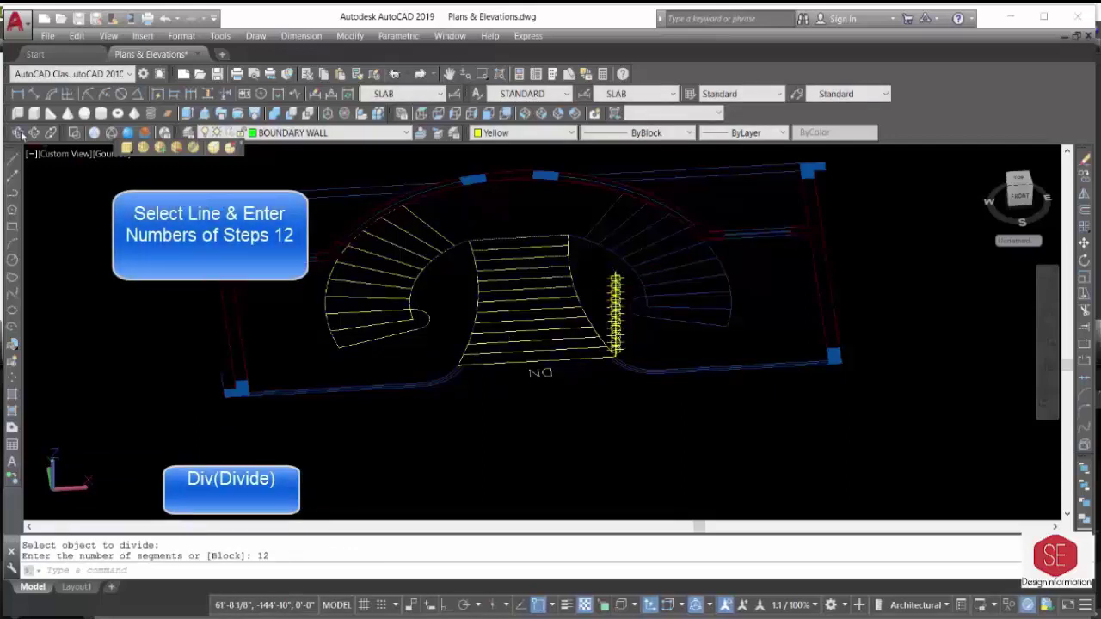
Orbit to a low front view of the stair, then exit orbit.
left_click(19, 135)
mouse_move(491, 395)
left_mouse_down()
mouse_move(480, 349)
mouse_move(567, 284)
mouse_move(528, 293)
mouse_move(590, 369)
mouse_move(575, 362)
mouse_move(596, 343)
left_mouse_up()
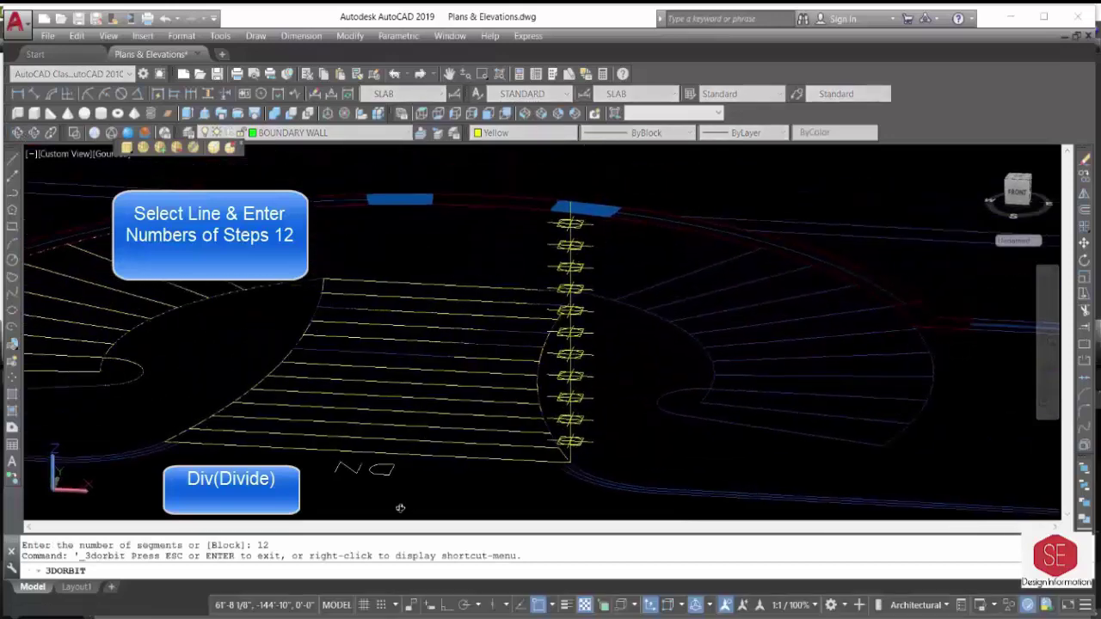
right_click(522, 286)
left_click(533, 294)
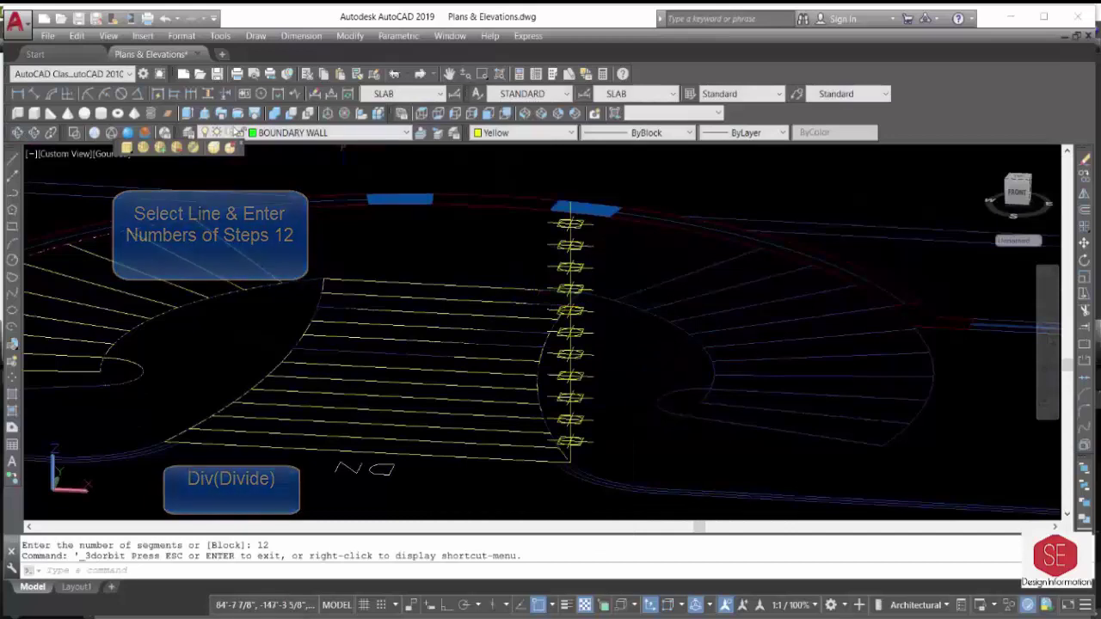
Extrude the bottom three step strips, each up to its division point.
left_click(186, 112)
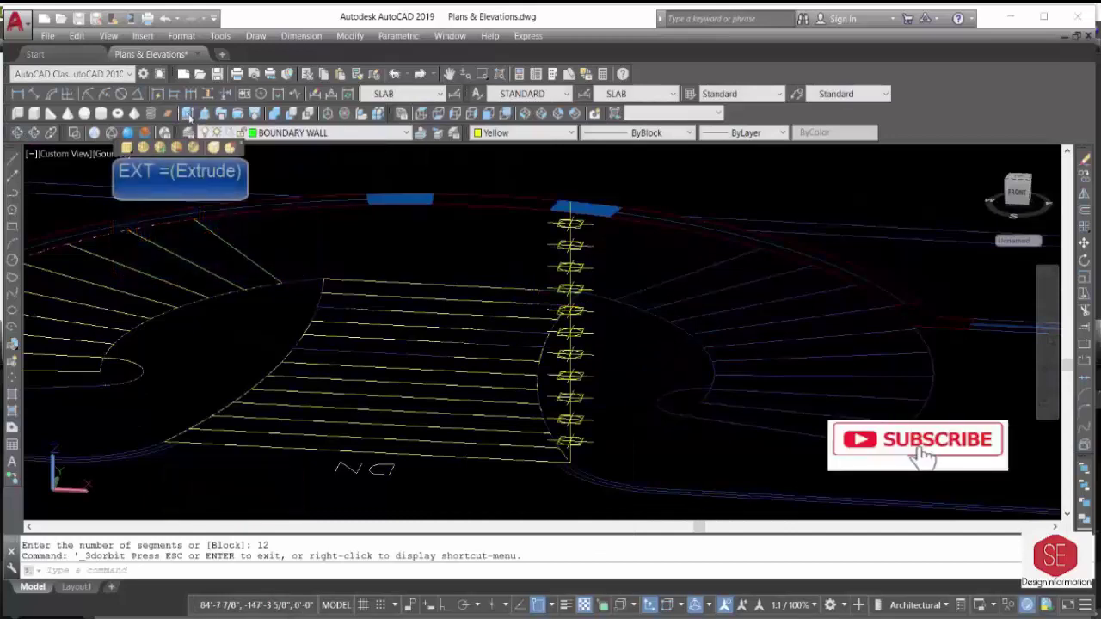
left_click(361, 452)
right_click(565, 451)
left_click(585, 457)
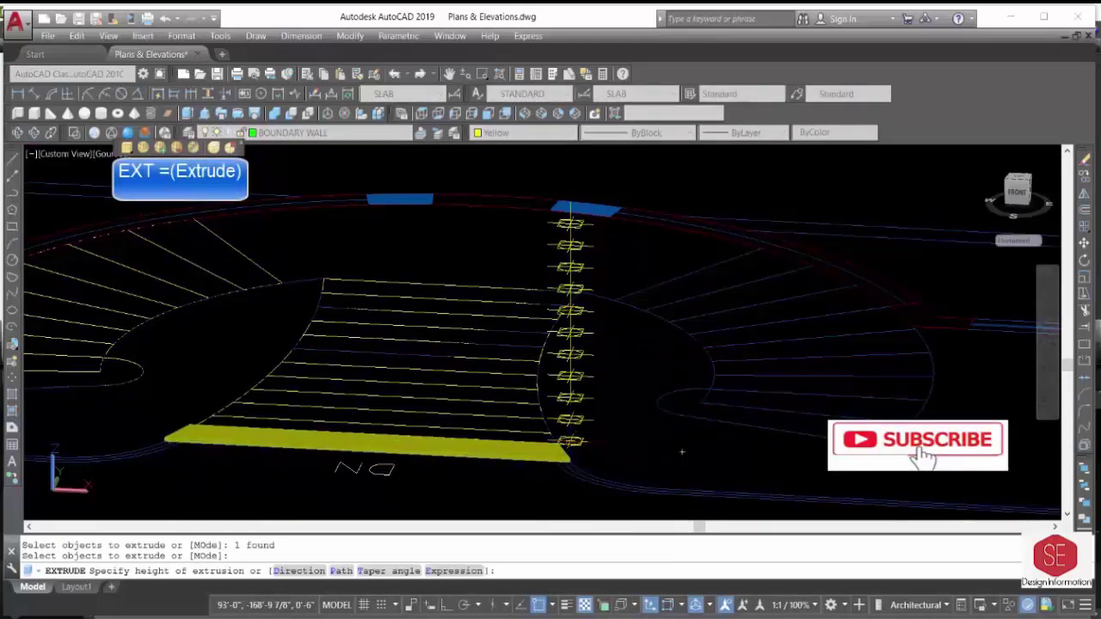
scroll(570, 442, "up", 3)
left_click(459, 432)
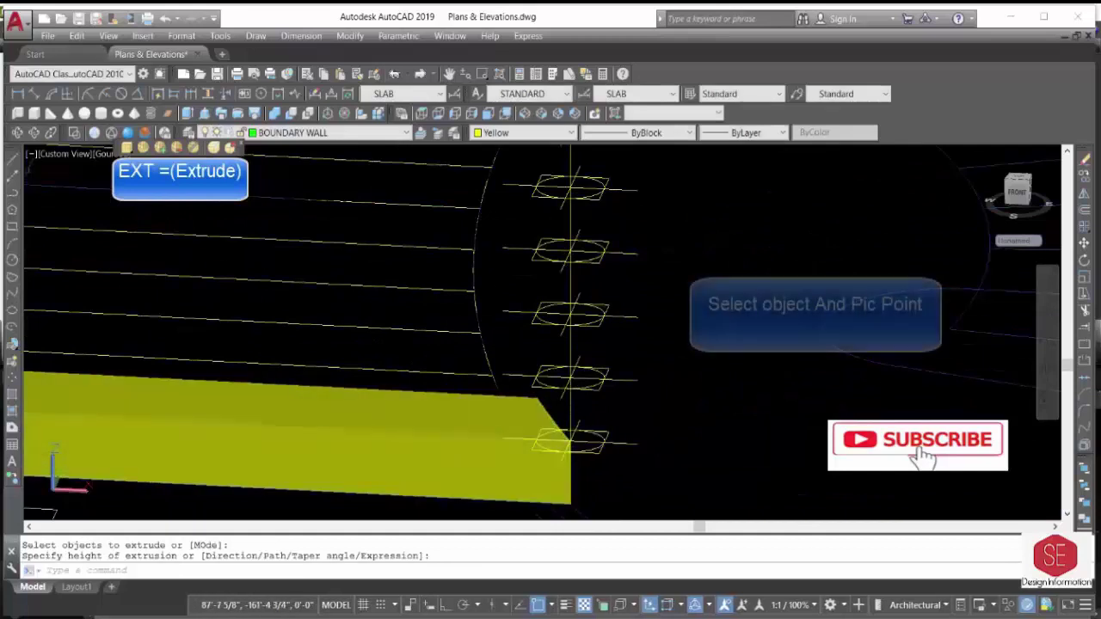
left_click(74, 136)
left_click(534, 430)
key("Return")
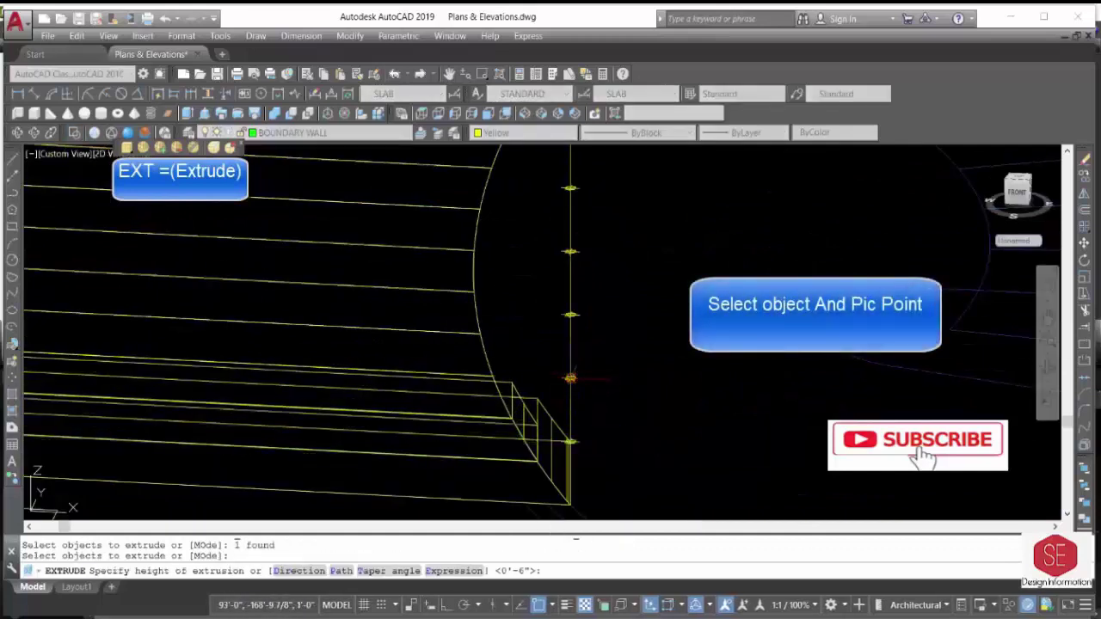
left_click(570, 379)
key("Return")
left_click(474, 368)
key("Return")
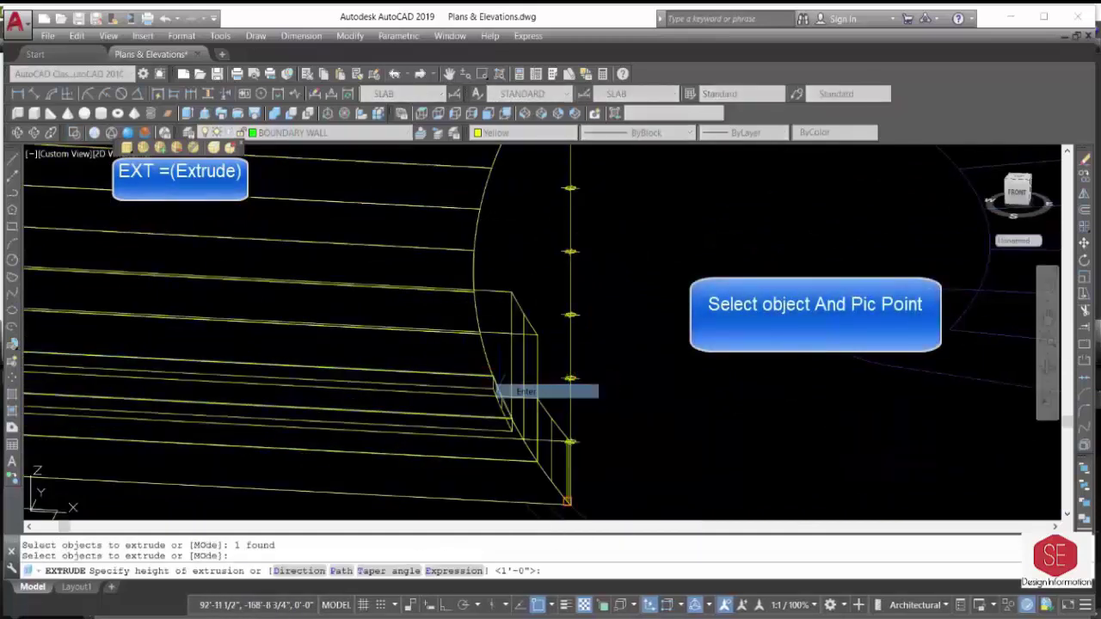
left_click(570, 315)
Extrude the next middle step strips up to successive division points.
key("Return")
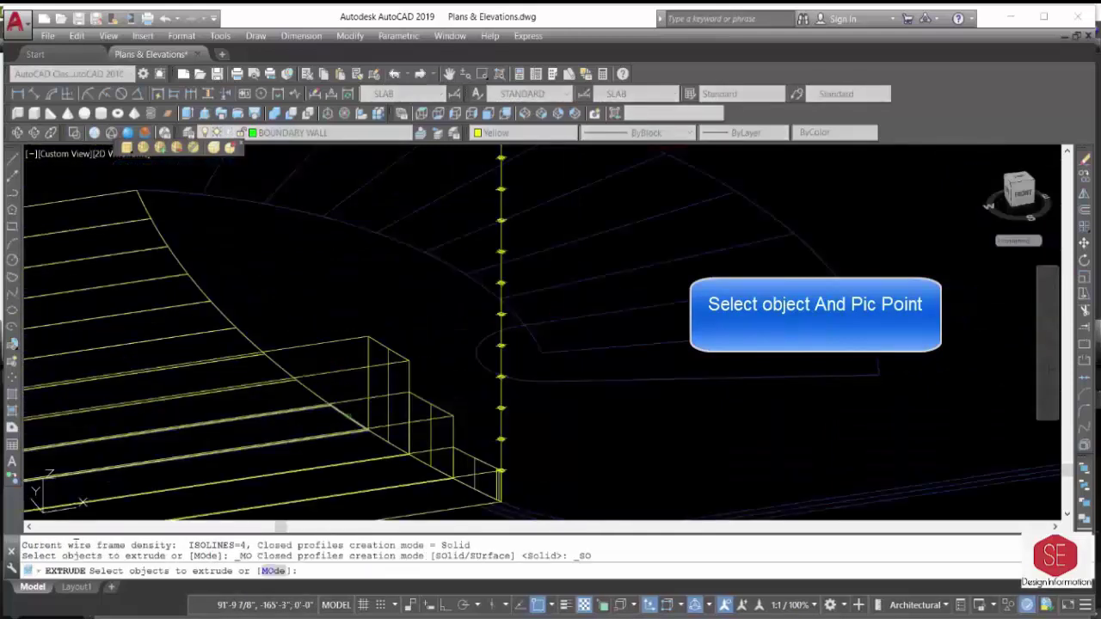
left_click(501, 376)
key("Return")
left_click(542, 352)
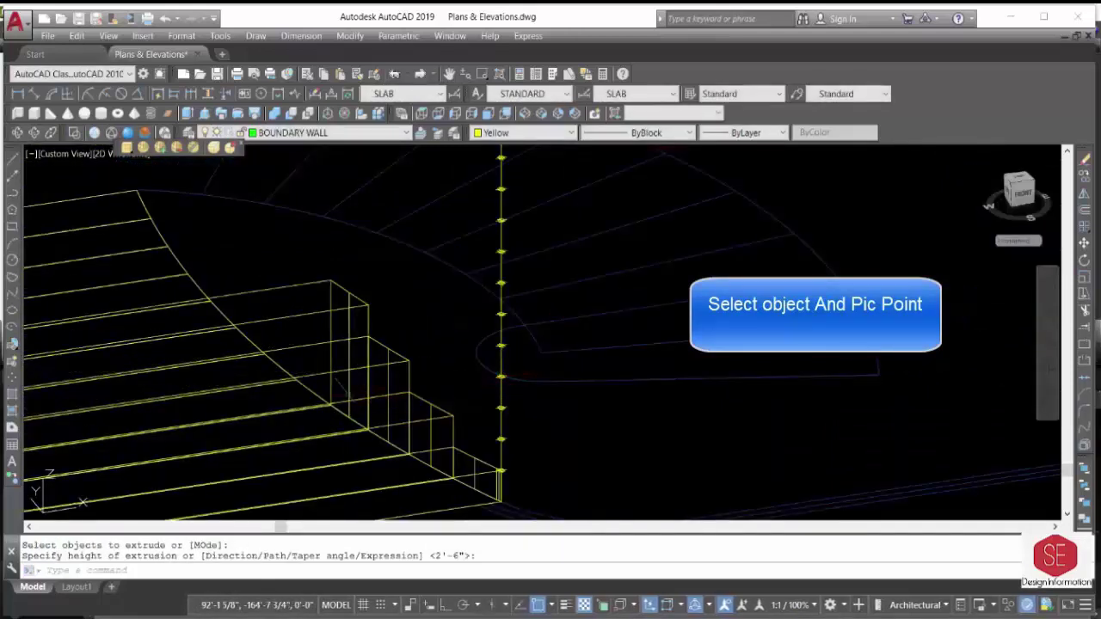
key("Return")
left_click(541, 352)
key("Return")
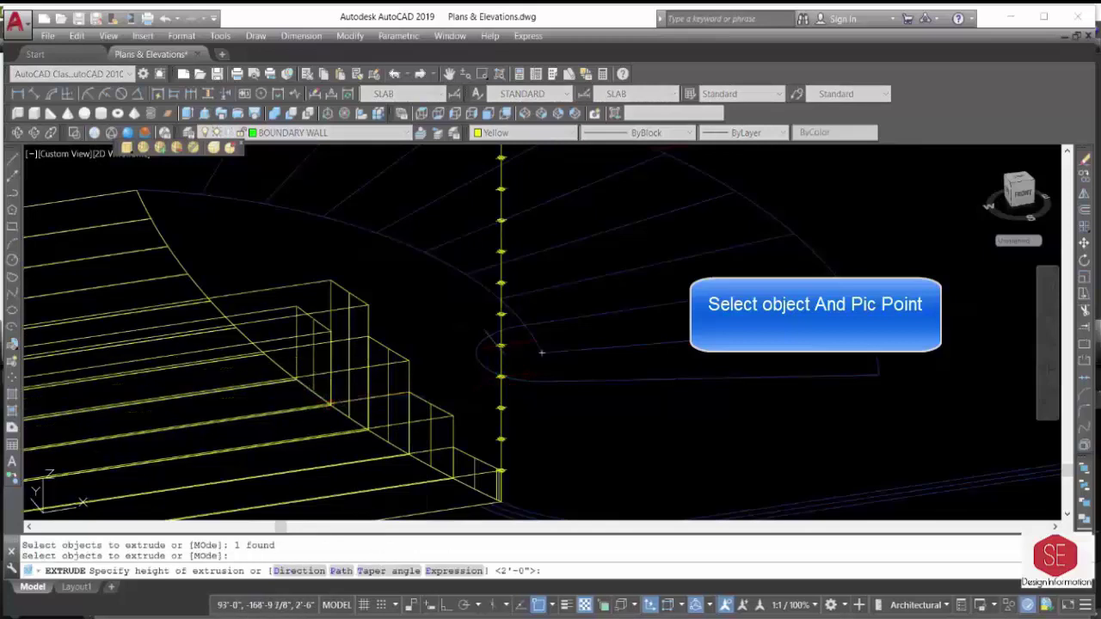
left_click(541, 352)
key("Return")
left_click(301, 362)
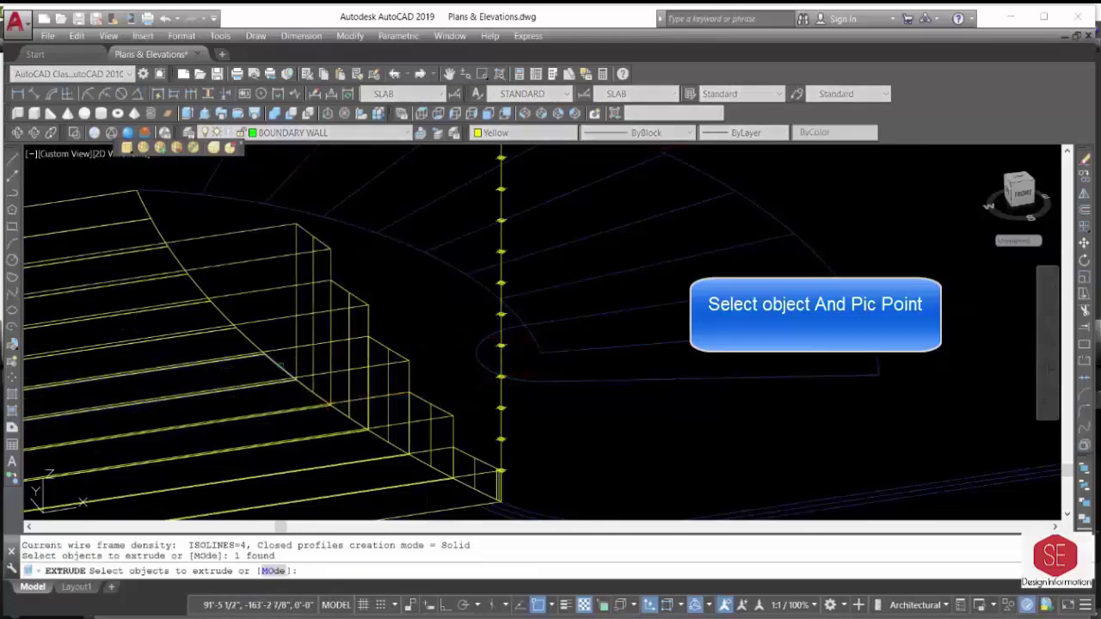
key("Return")
key("Return")
key("Return")
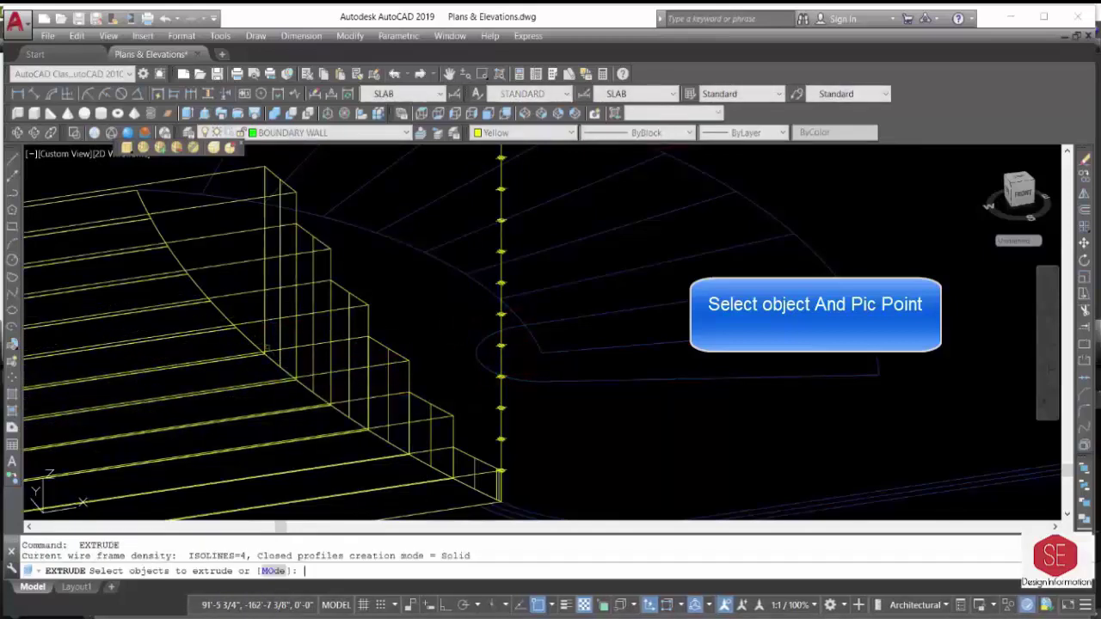
left_click(254, 346)
right_click(255, 346)
left_click(262, 349)
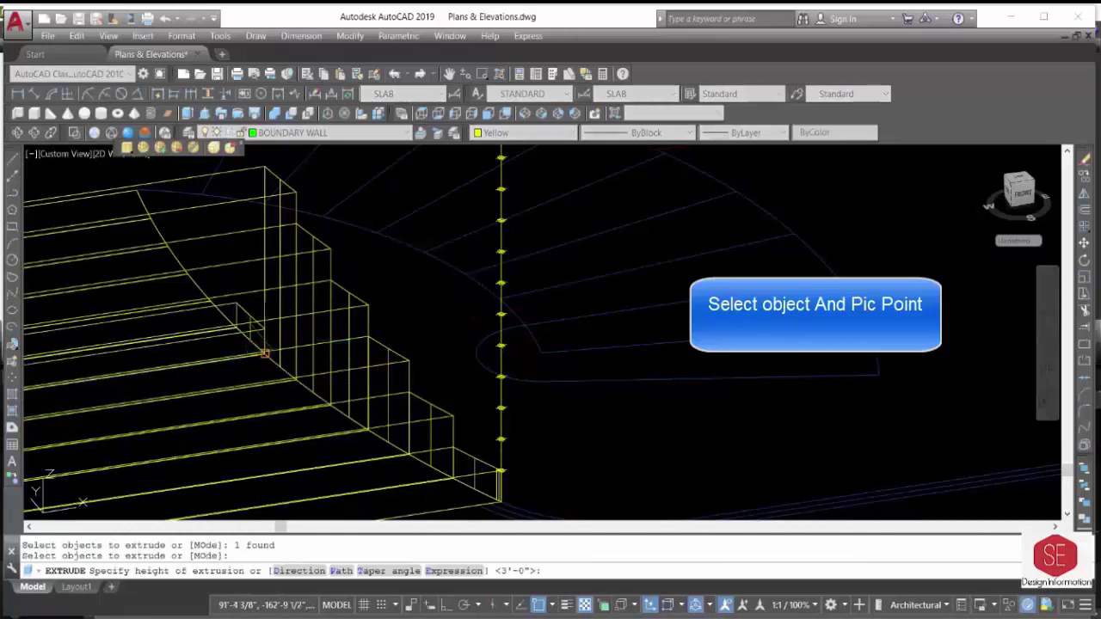
Extrude the remaining strips through the top step of the straight flight.
key("Return")
key("Return")
left_click(210, 401)
right_click(210, 401)
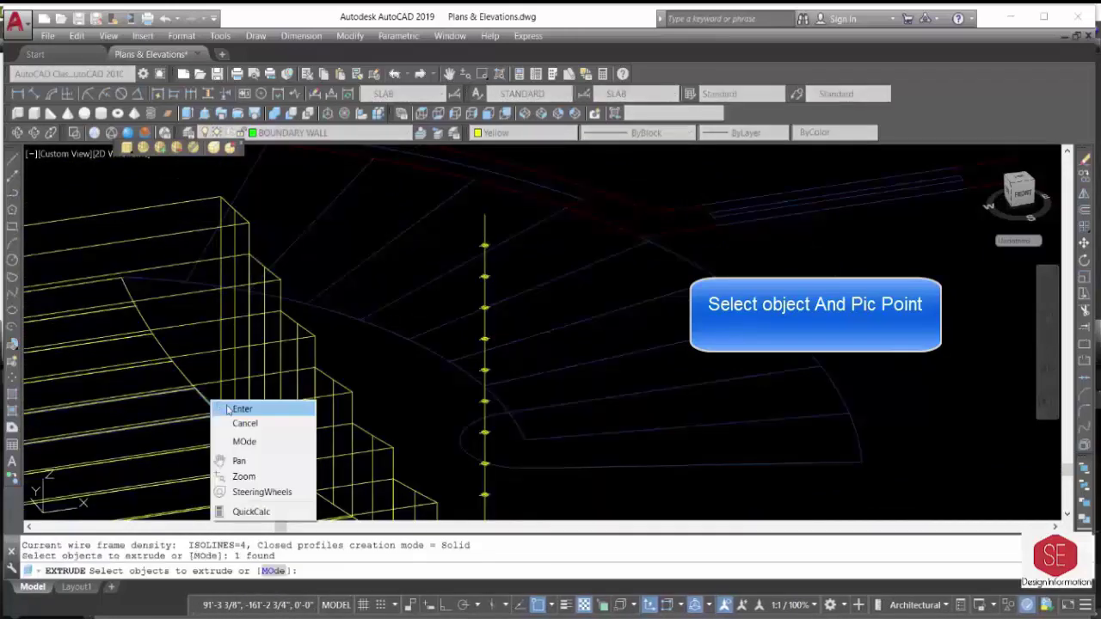
left_click(241, 410)
scroll(427, 293, "down", 2)
scroll(426, 294, "down", 2)
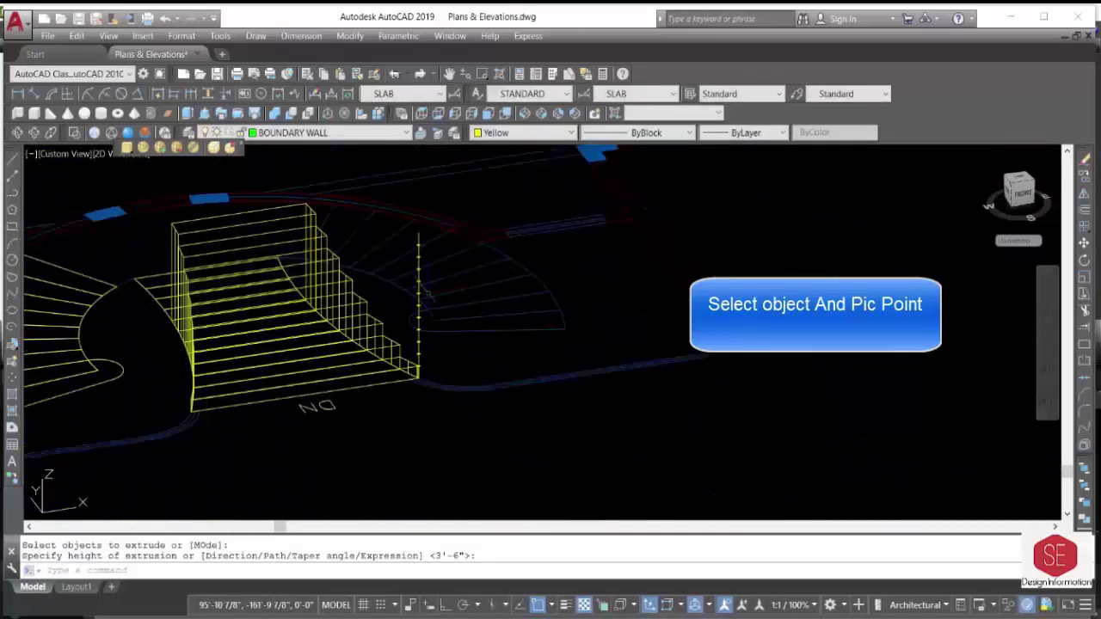
scroll(323, 345, "up", 4)
key("Return")
left_click(328, 357)
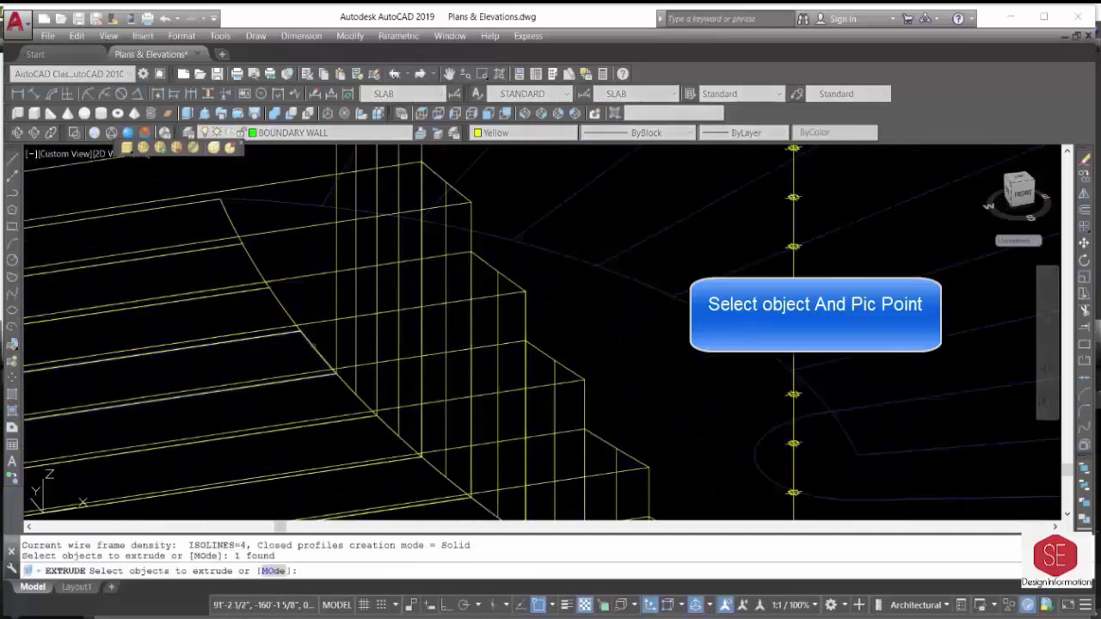
right_click(328, 357)
left_click(344, 356)
scroll(328, 357, "down", 3)
left_click(510, 312)
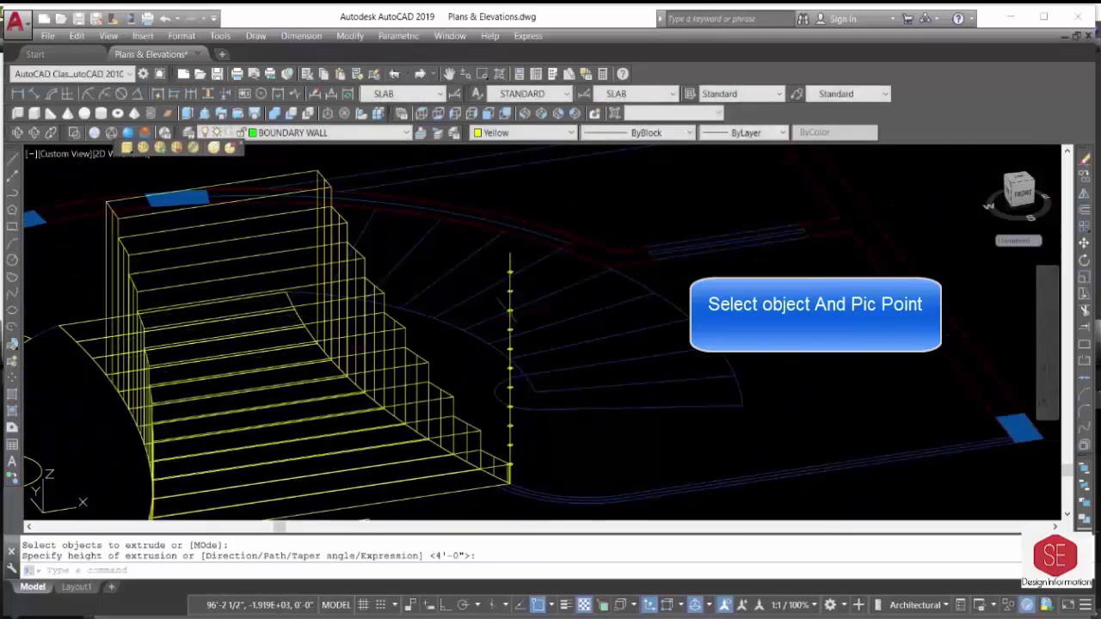
scroll(272, 354, "up", 2)
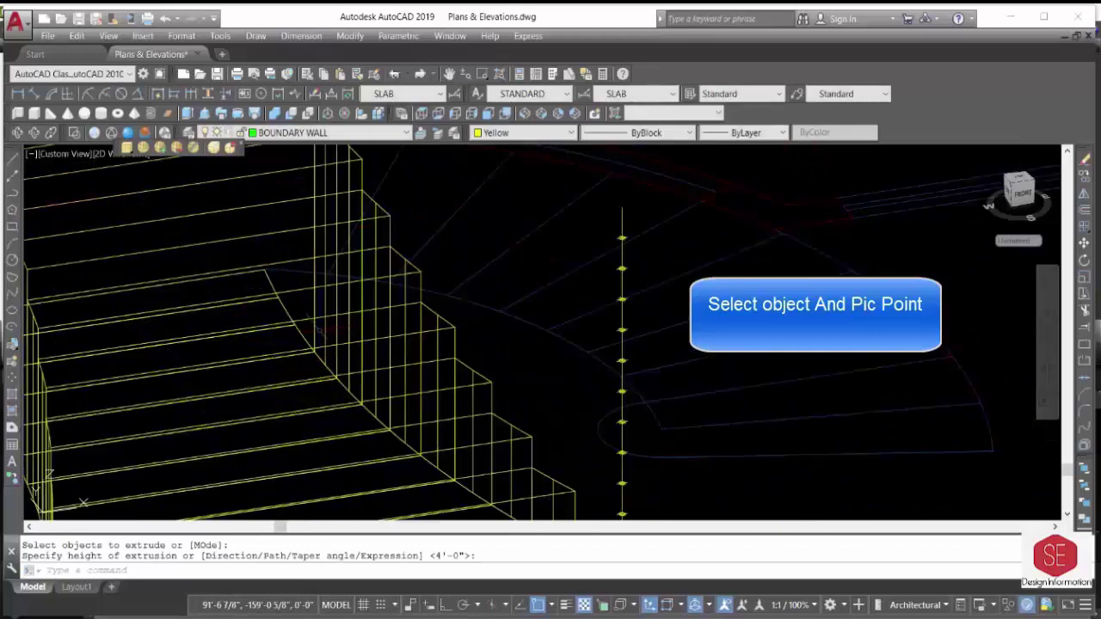
key("Return")
key("Return")
left_click(307, 346)
right_click(311, 347)
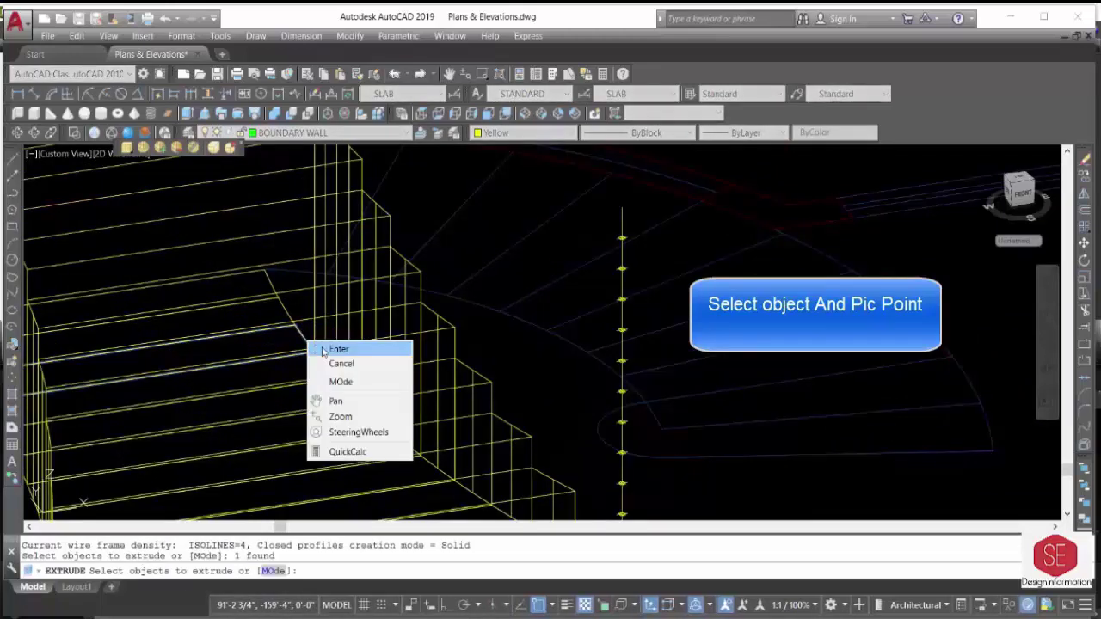
left_click(323, 350)
scroll(602, 284, "up", 2)
scroll(602, 284, "down", 3)
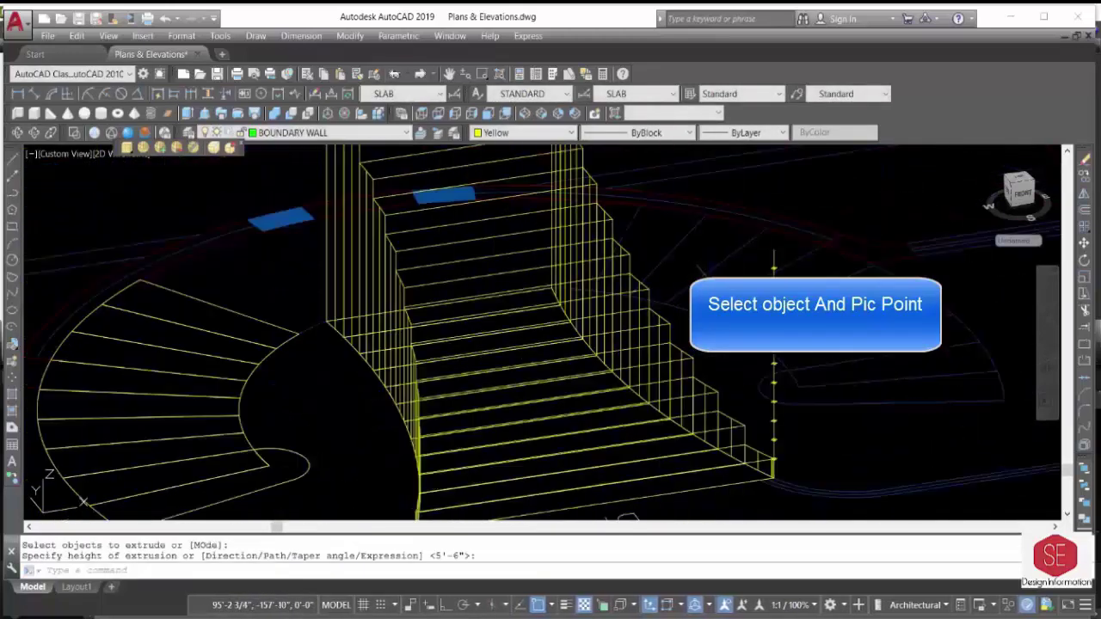
scroll(462, 342, "down", 2)
scroll(462, 343, "down", 1)
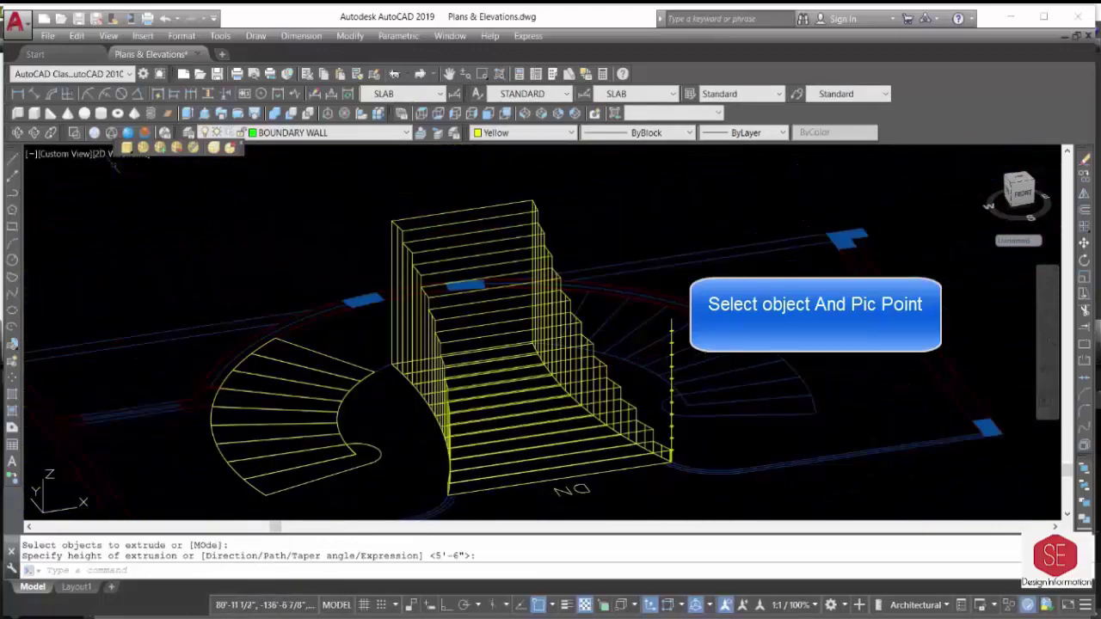
Orbit the stair model and switch to the Realistic visual style.
middle_click_drag(428, 395, 446, 385, "shift")
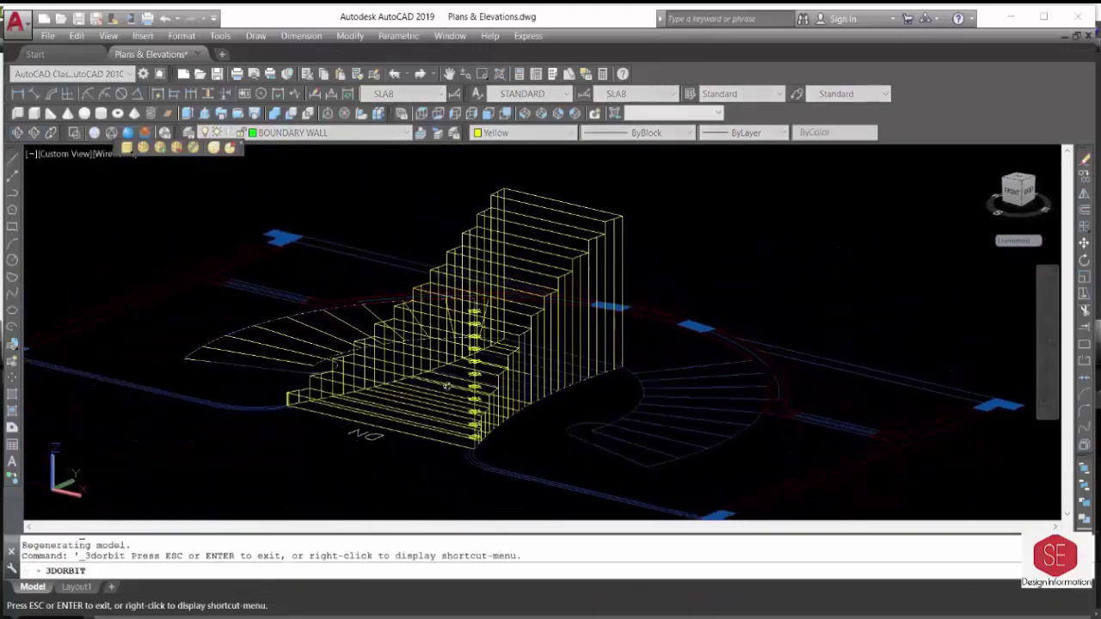
right_click(514, 395)
left_click(547, 147)
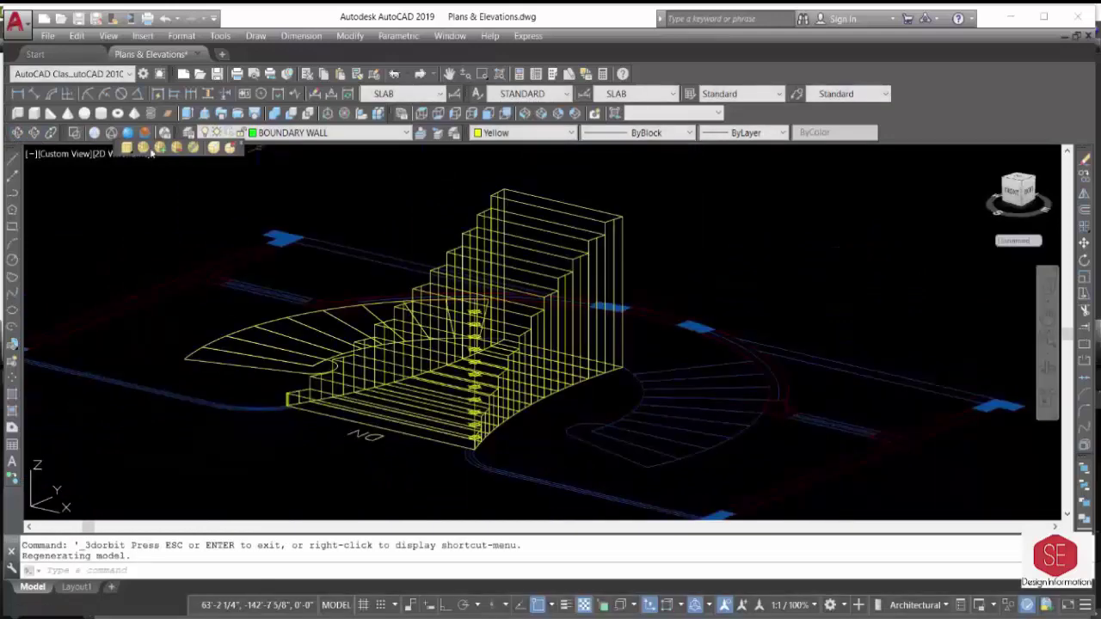
left_click(127, 134)
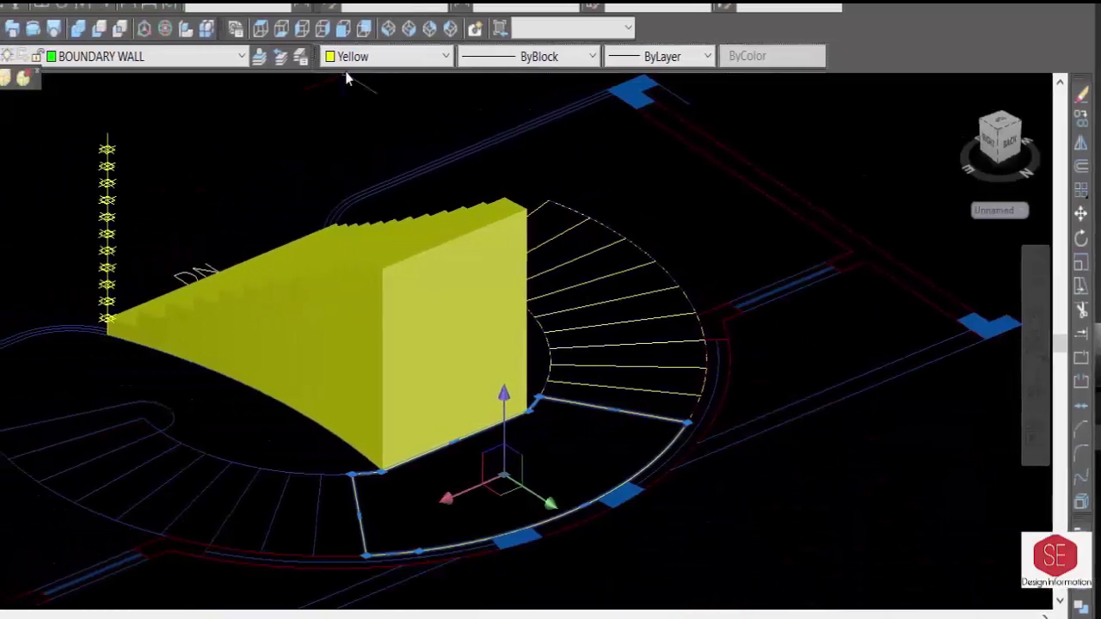
Make new objects Red and extrude the landing outline 6" thick with EXT.
left_click(430, 57)
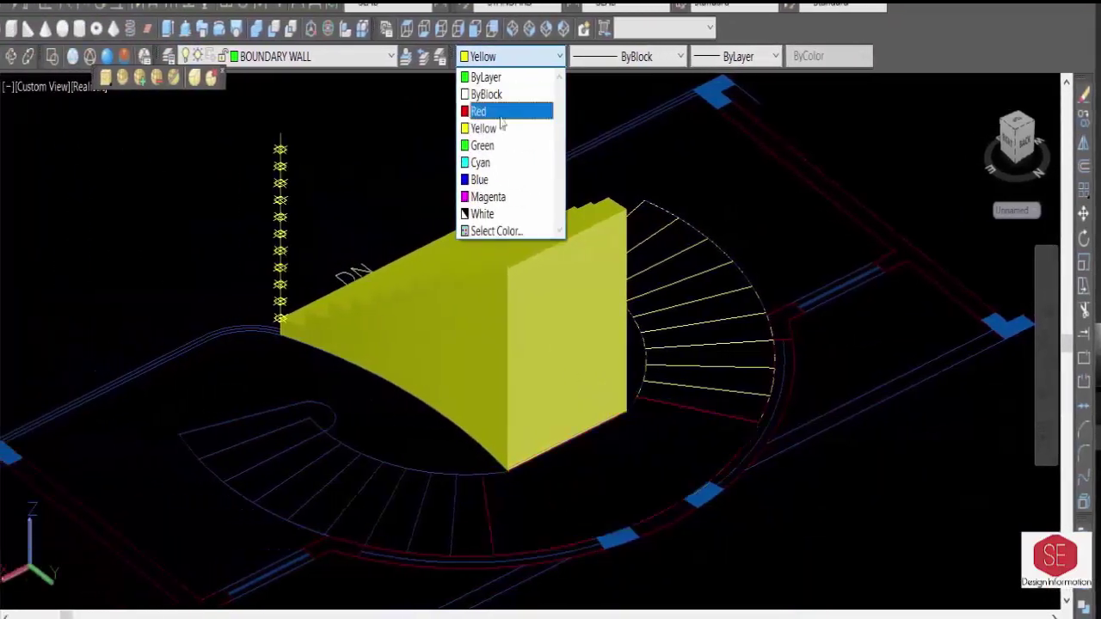
left_click(480, 111)
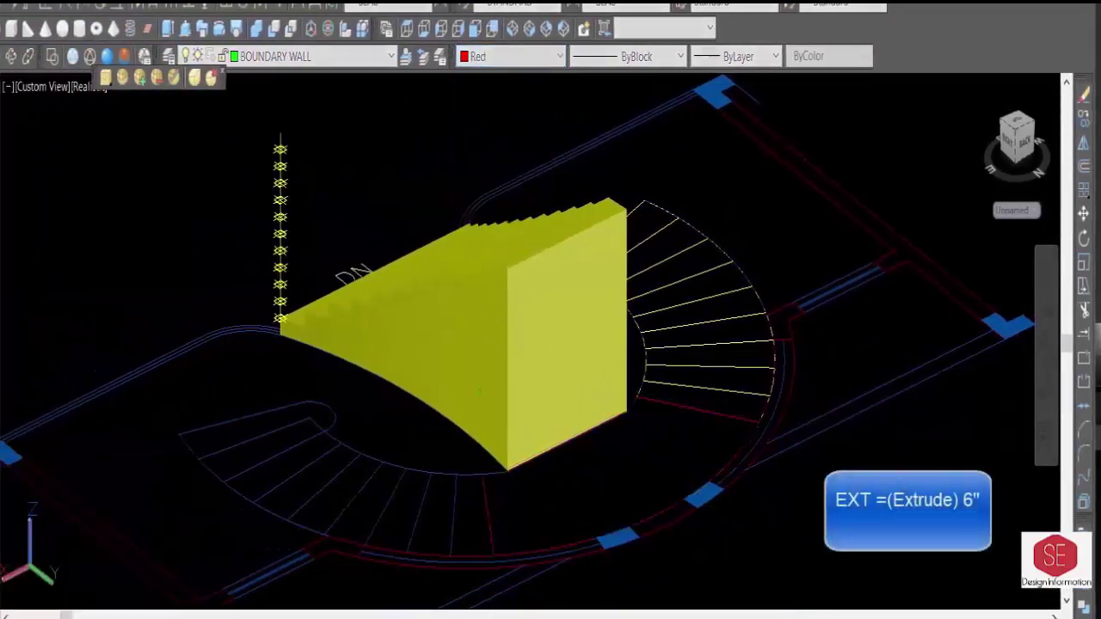
type("ext")
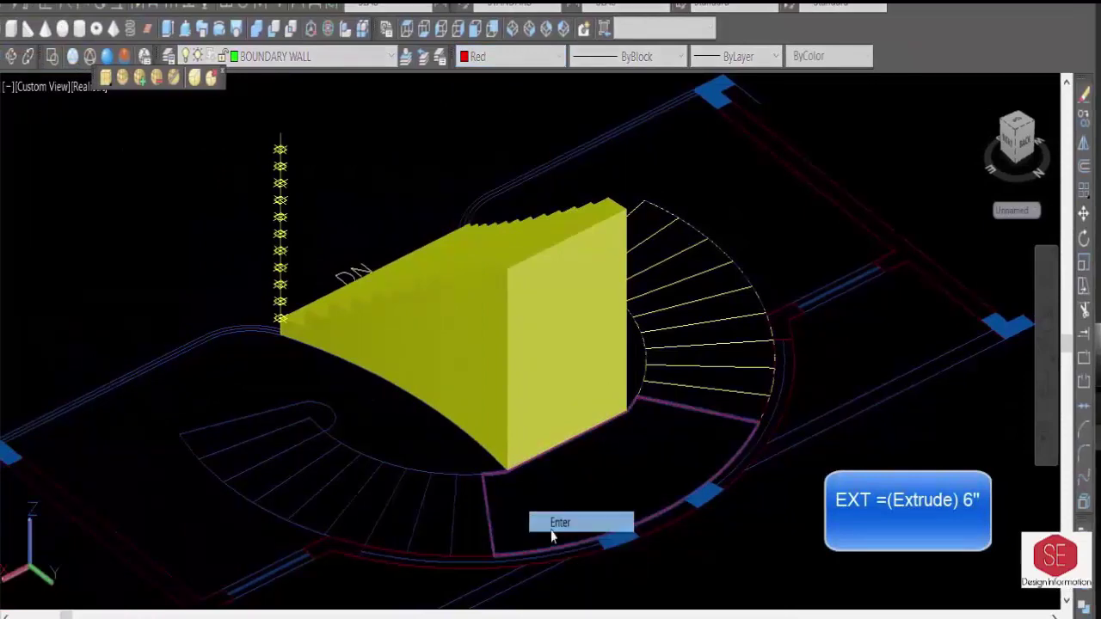
key("Return")
left_click(529, 508)
key("Return")
type("6")
key("Return")
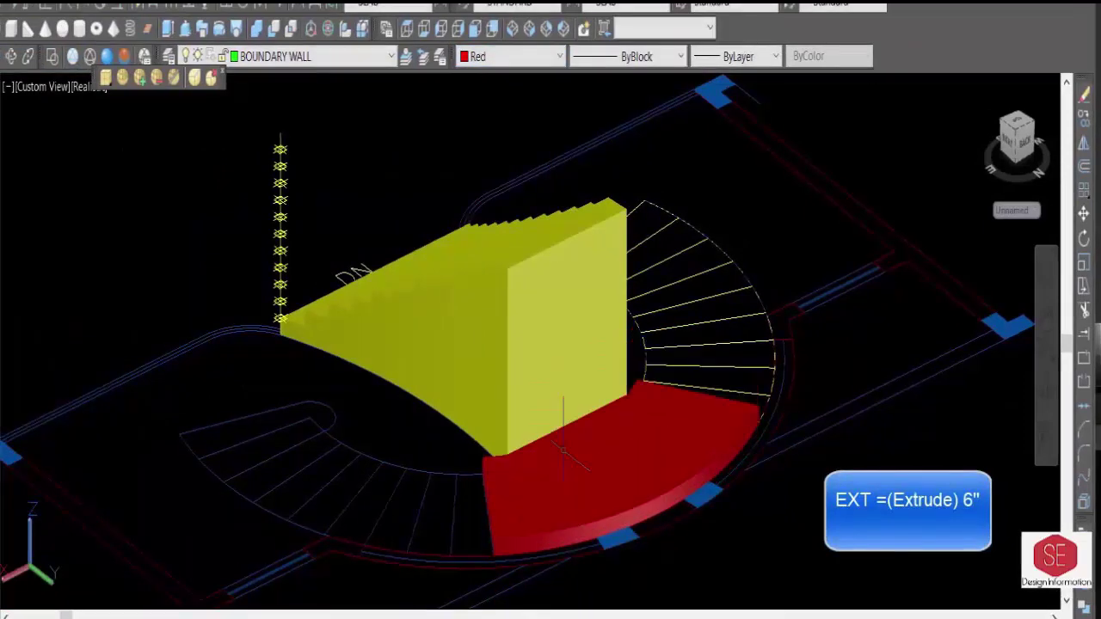
Move the red landing slab up onto the top of the yellow flight.
scroll(632, 413, "up", 3)
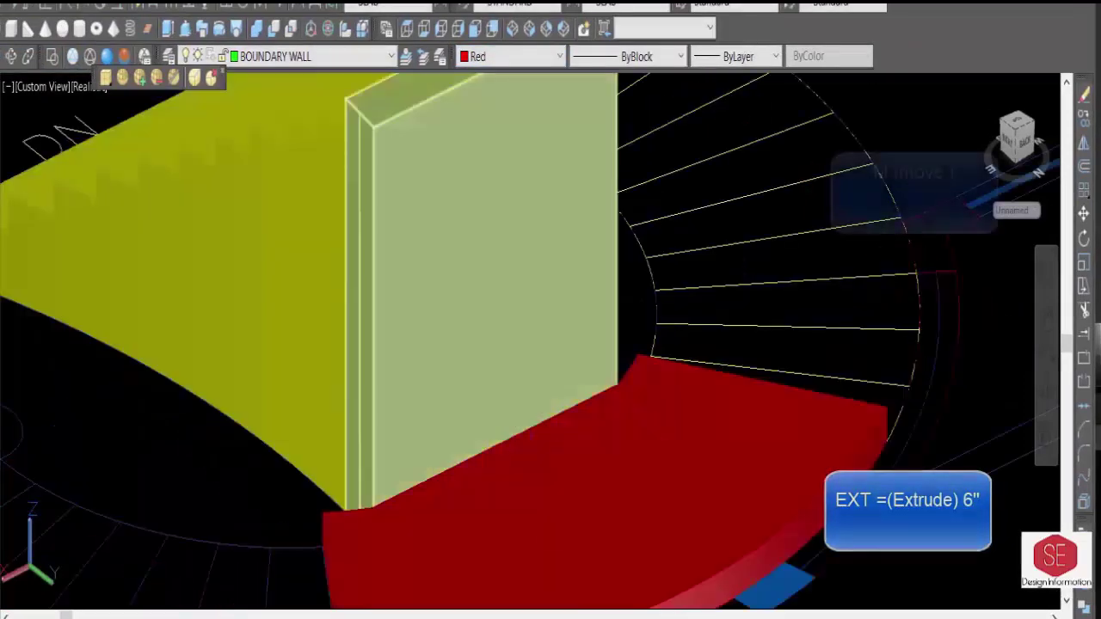
type("m")
key("Return")
scroll(605, 402, "up", 2)
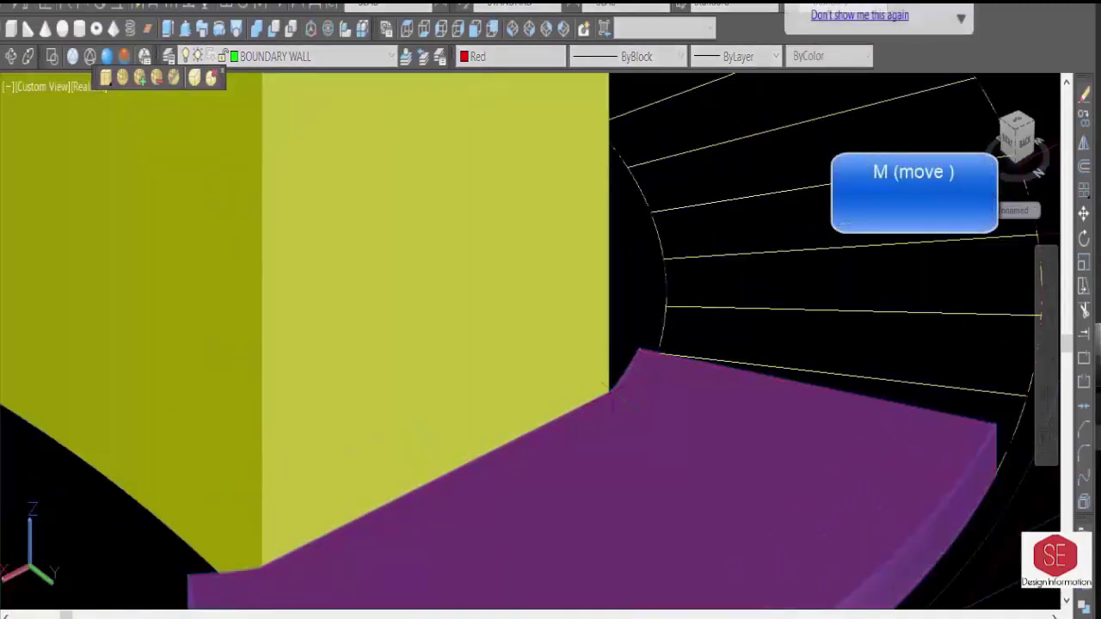
left_click(622, 369)
mouse_move(622, 369)
middle_mouse_down("shift")
mouse_move(622, 141)
mouse_move(618, 265)
middle_mouse_up("shift")
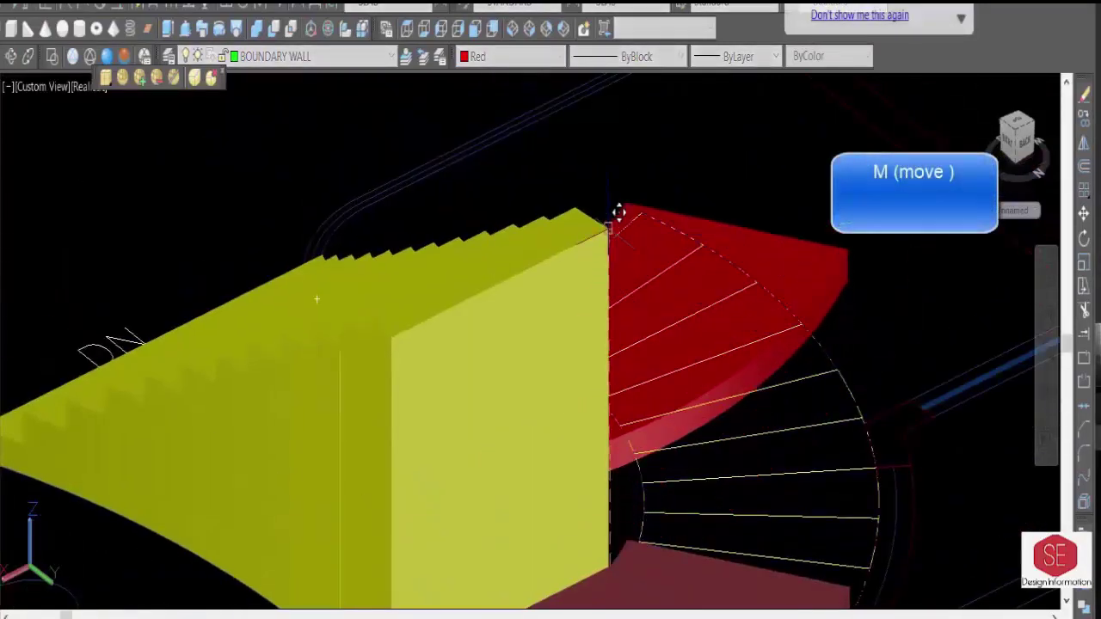
left_click(619, 210)
mouse_move(256, 339)
middle_mouse_down("shift")
mouse_move(356, 408)
mouse_move(708, 265)
mouse_move(634, 295)
mouse_move(534, 238)
mouse_move(465, 221)
mouse_move(356, 241)
mouse_move(565, 347)
middle_mouse_up("shift")
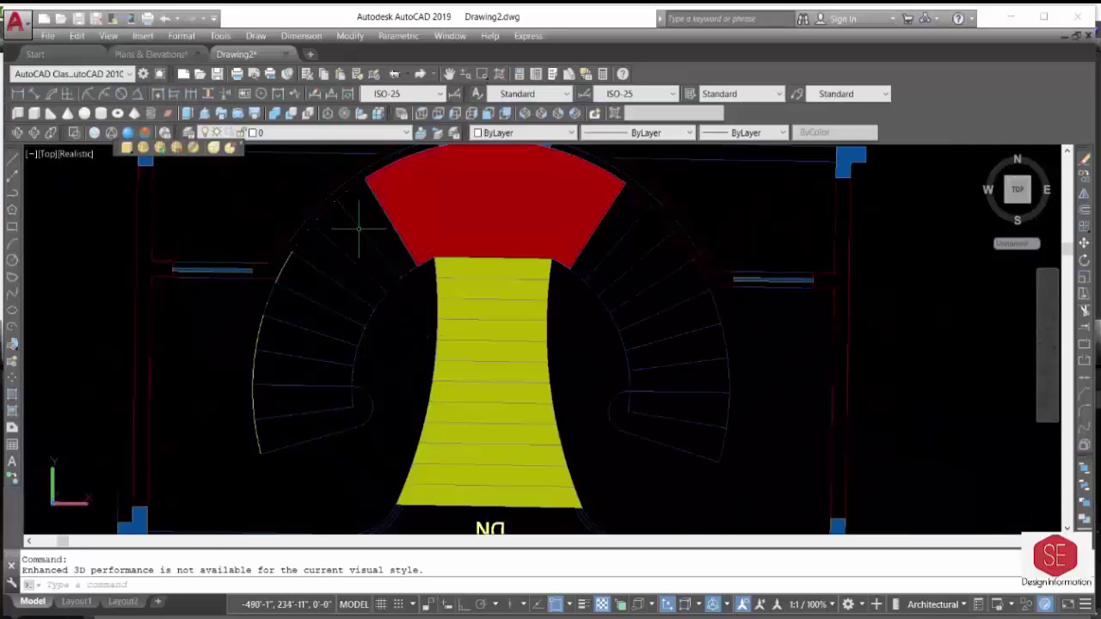
Check the left curved flight's arc and switch the display to 2D Wireframe.
left_click(256, 362)
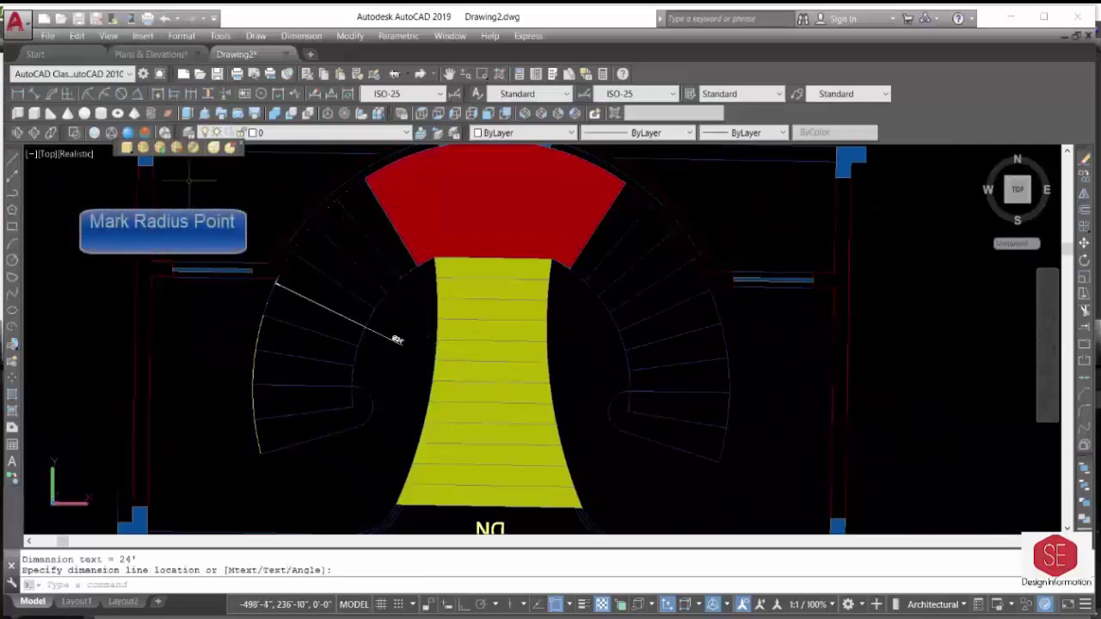
left_click(69, 134)
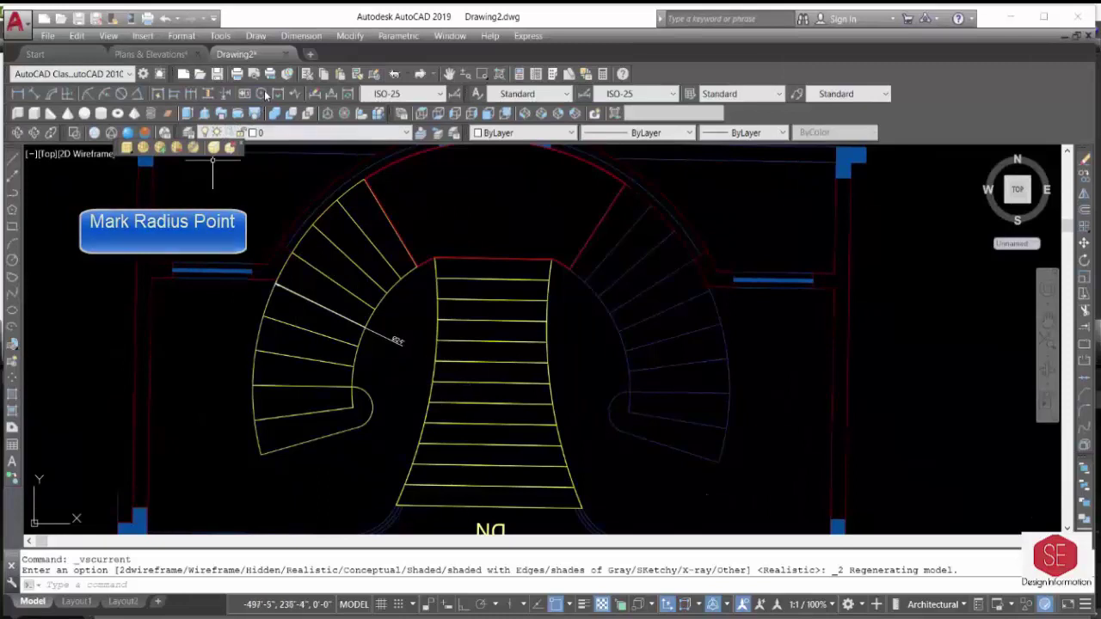
left_click(266, 94)
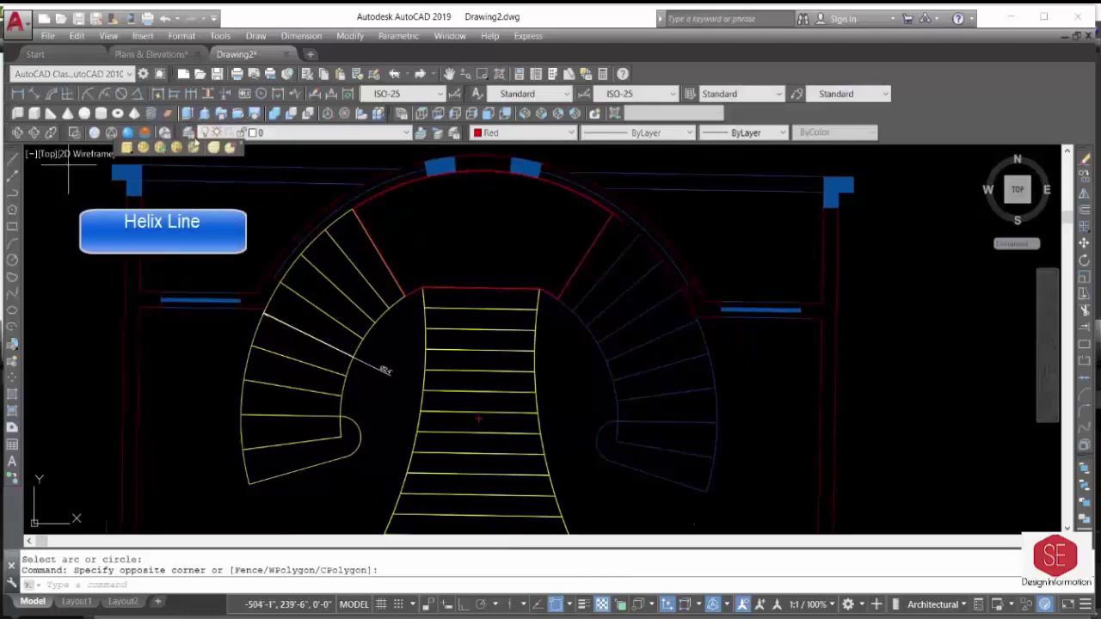
Start a helix centred on the stair, snapping its base radius to the arc corner.
left_click(151, 115)
scroll(482, 408, "up", 2)
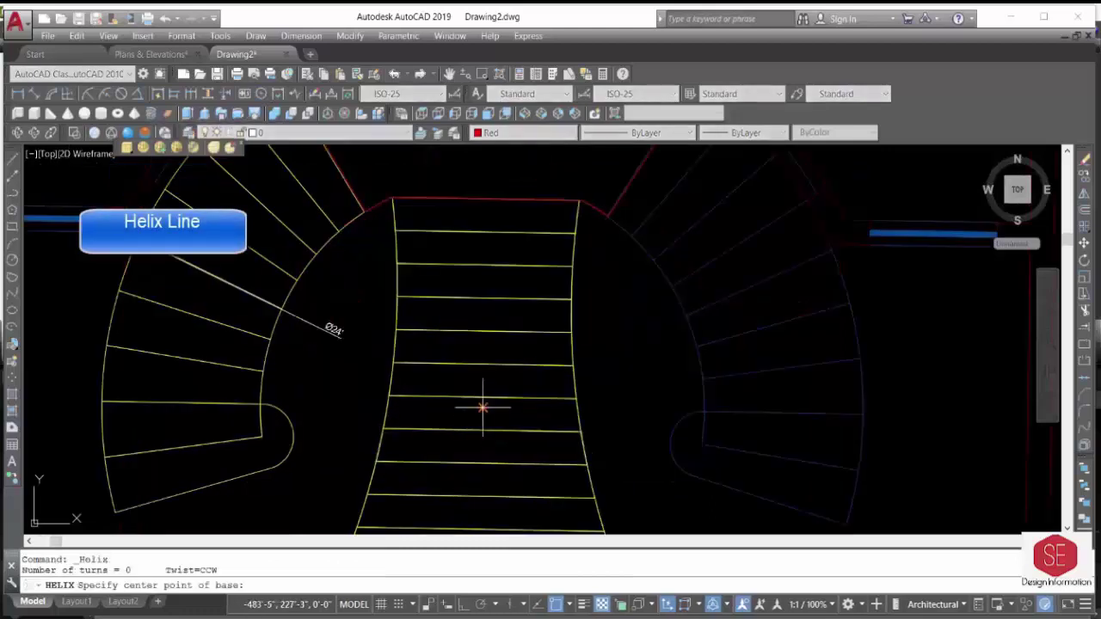
left_click(483, 408)
scroll(482, 408, "down", 3)
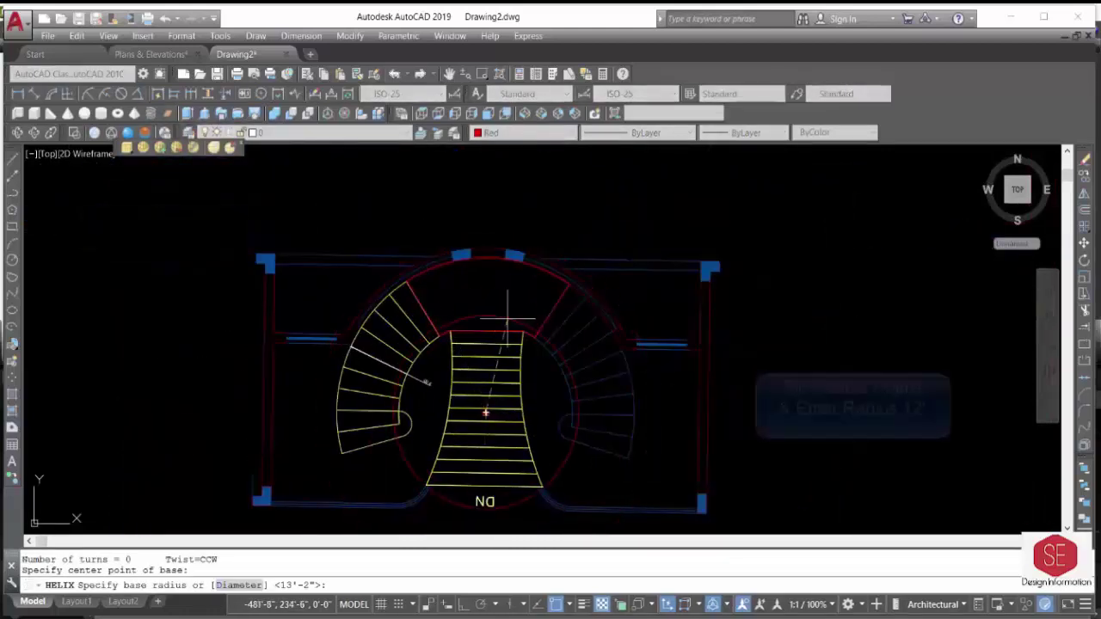
scroll(410, 276, "up", 3)
scroll(410, 276, "up", 4)
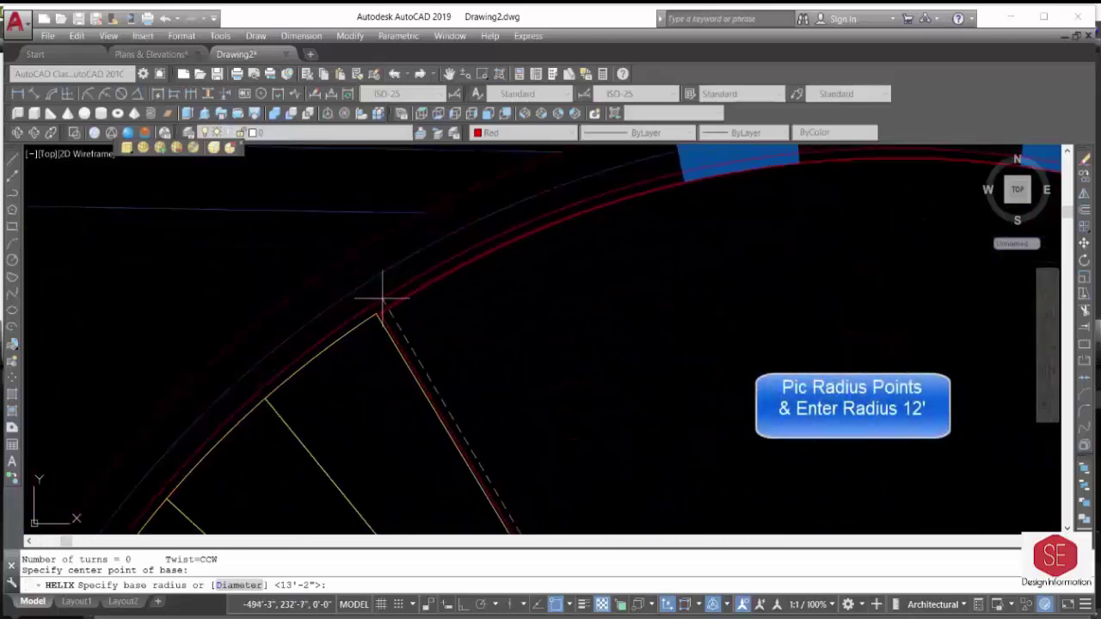
scroll(376, 310, "up", 2)
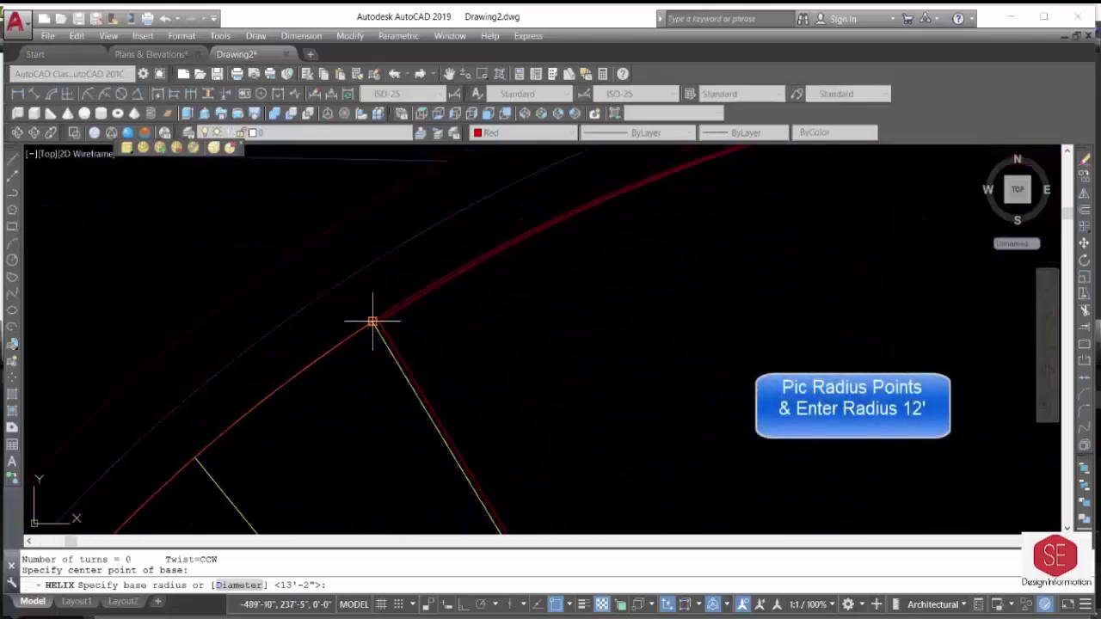
left_click(372, 323)
scroll(372, 321, "down", 2)
scroll(373, 321, "down", 2)
scroll(373, 320, "down", 1)
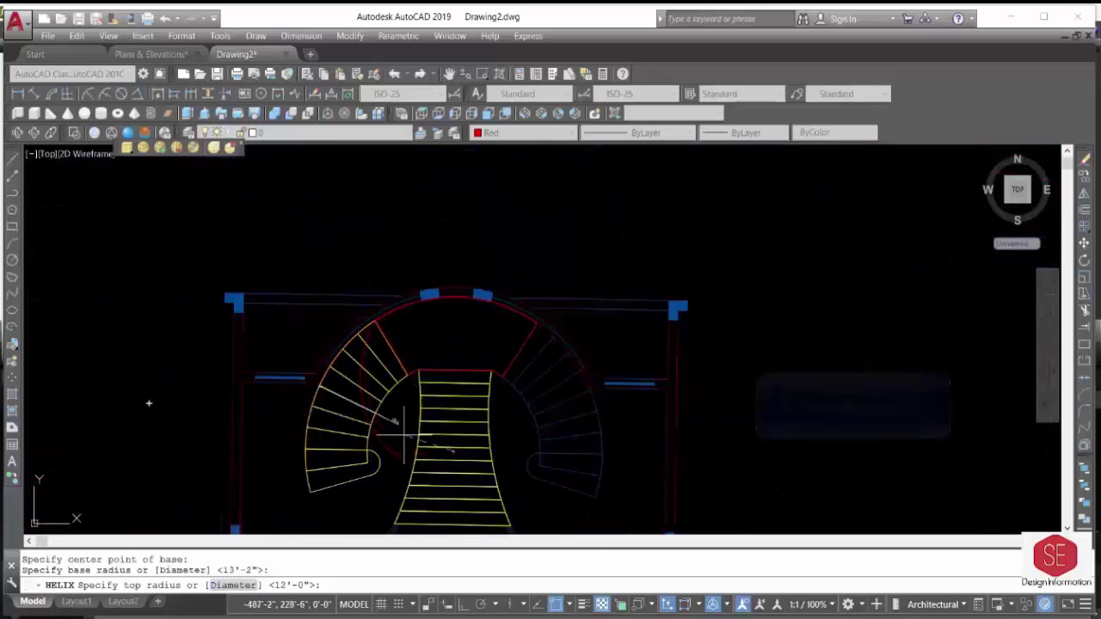
scroll(402, 439, "up", 6)
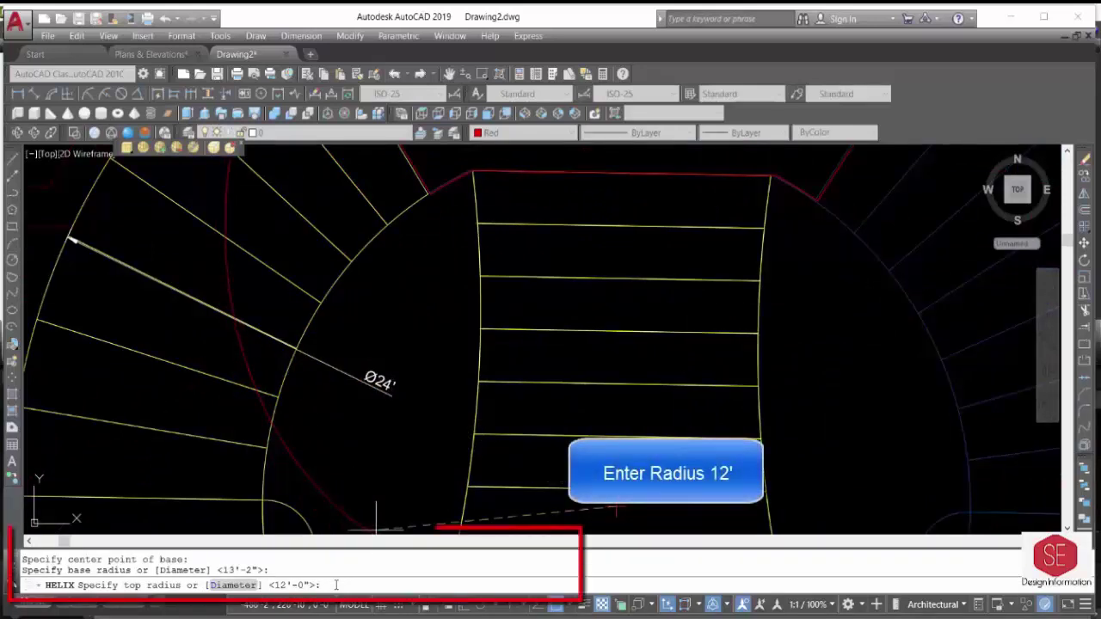
type("12'")
Confirm the 12' top radius and set 0.203 turns, correcting an initial 0.204.
key("Return")
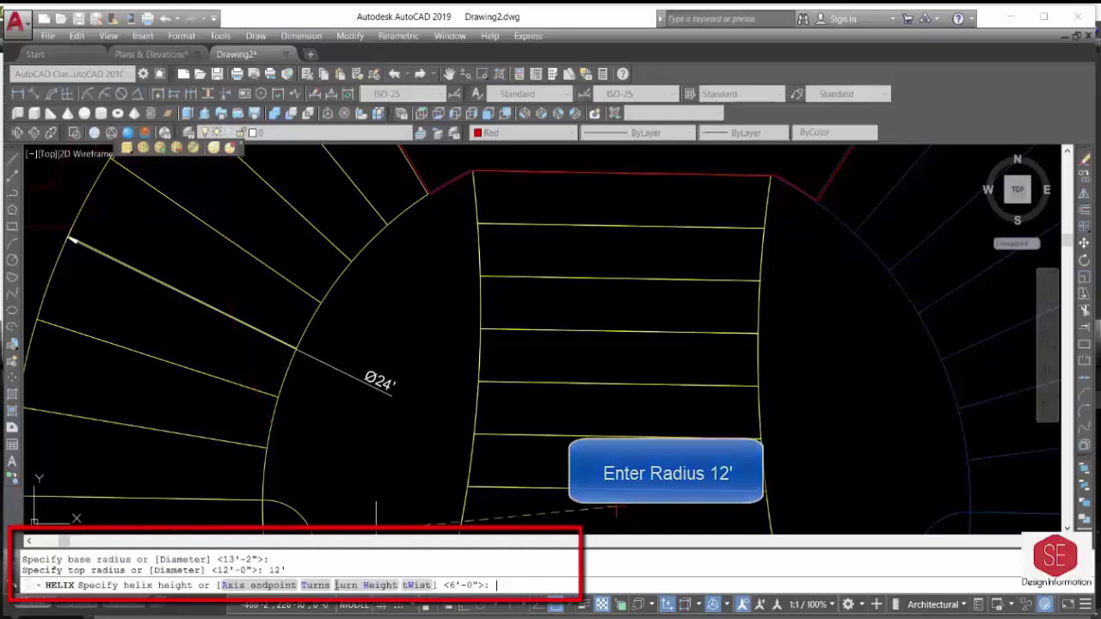
scroll(472, 344, "down", 2)
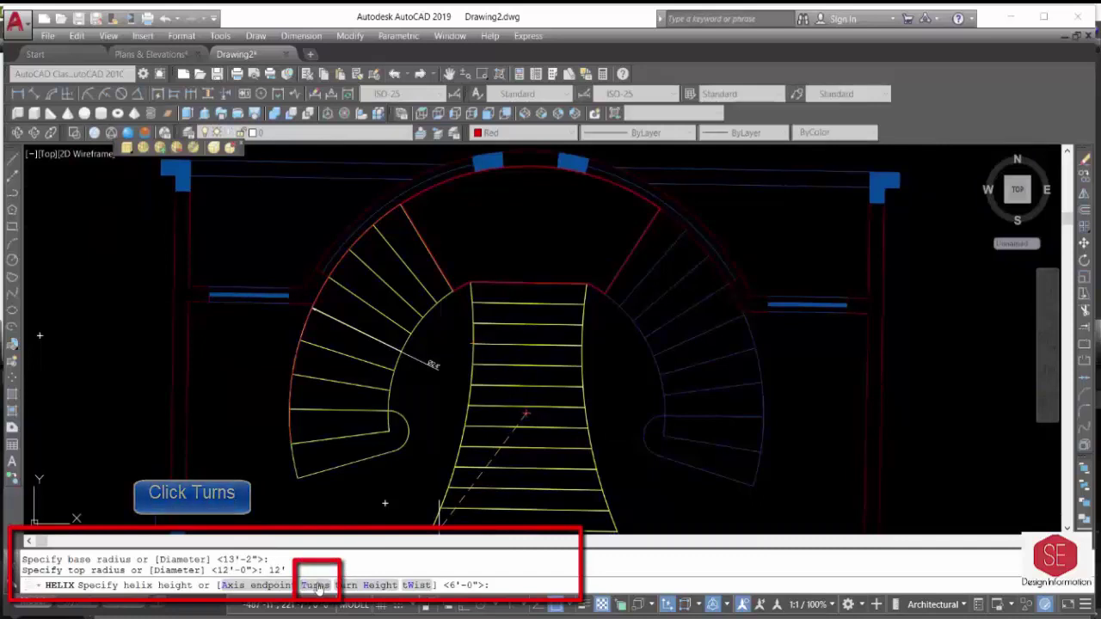
left_click(317, 586)
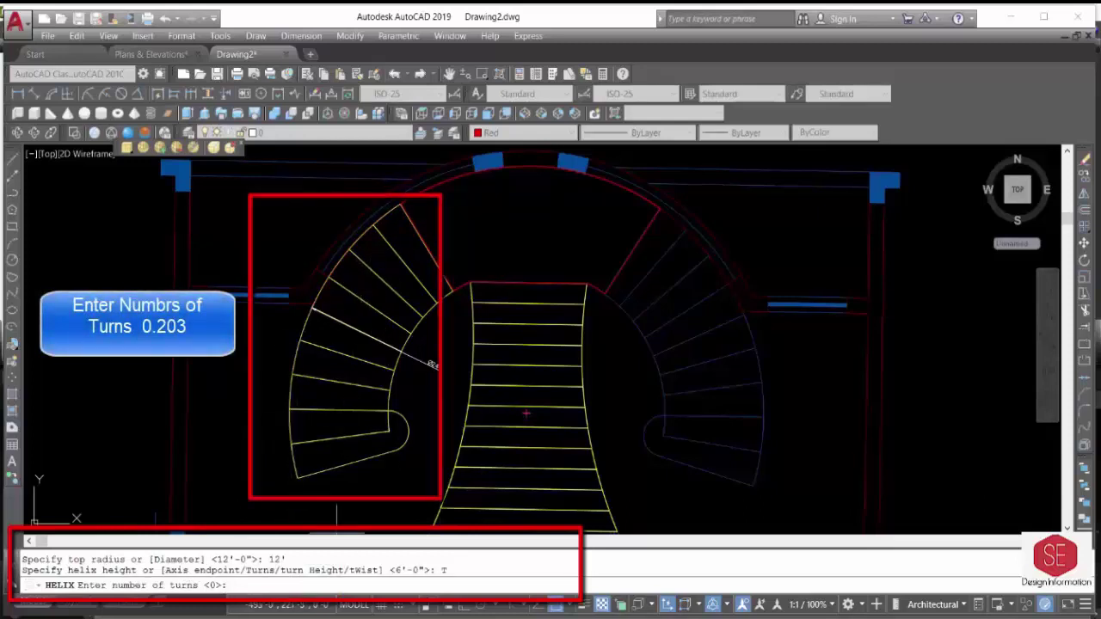
type(".204")
key("Return")
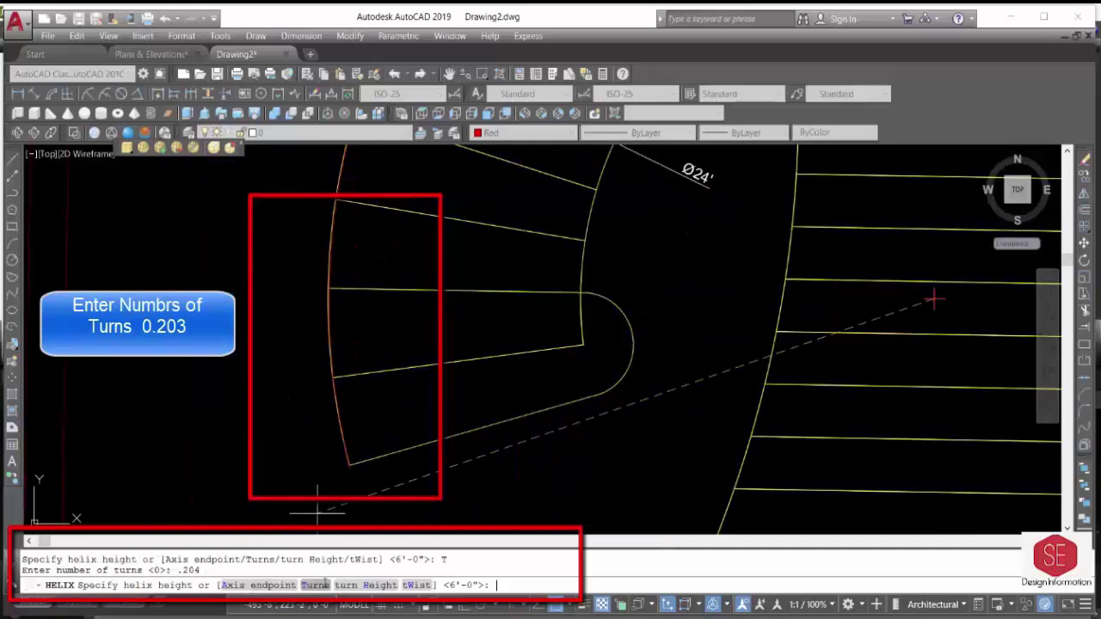
left_click(321, 585)
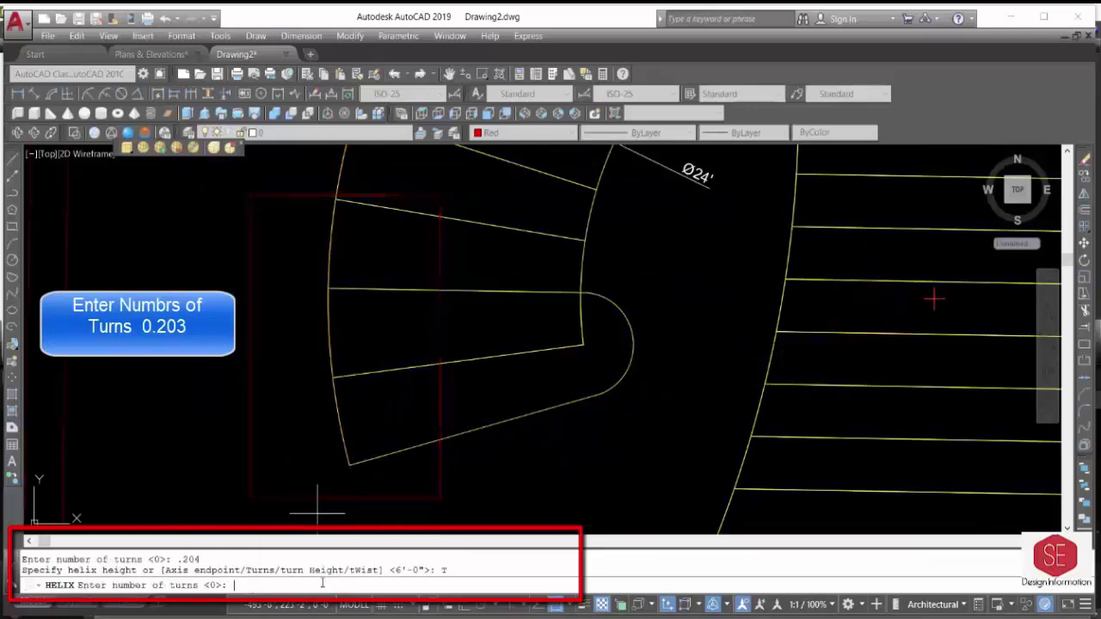
type(".20")
type("3")
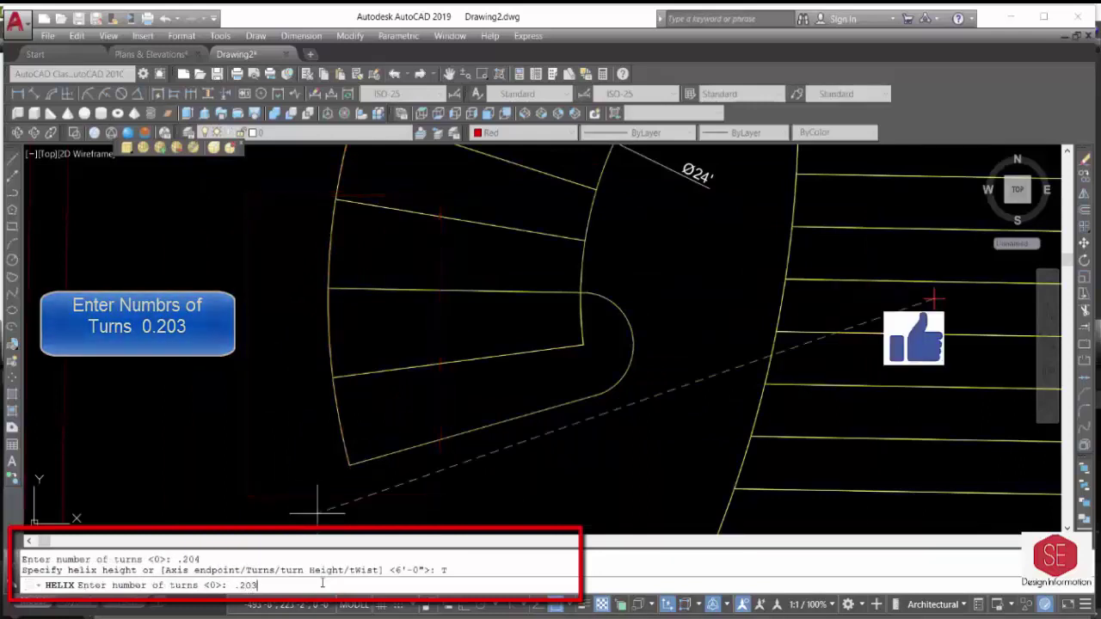
key("Return")
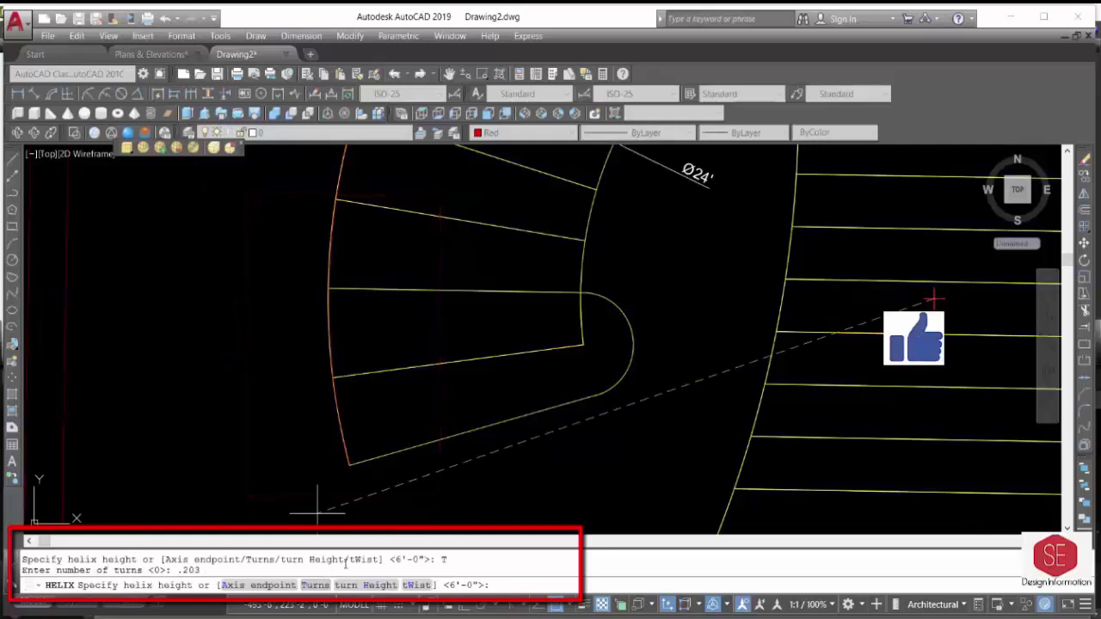
Finish the helix with a 6' height.
scroll(335, 508, "up", 3)
scroll(344, 456, "up", 2)
scroll(365, 404, "up", 1)
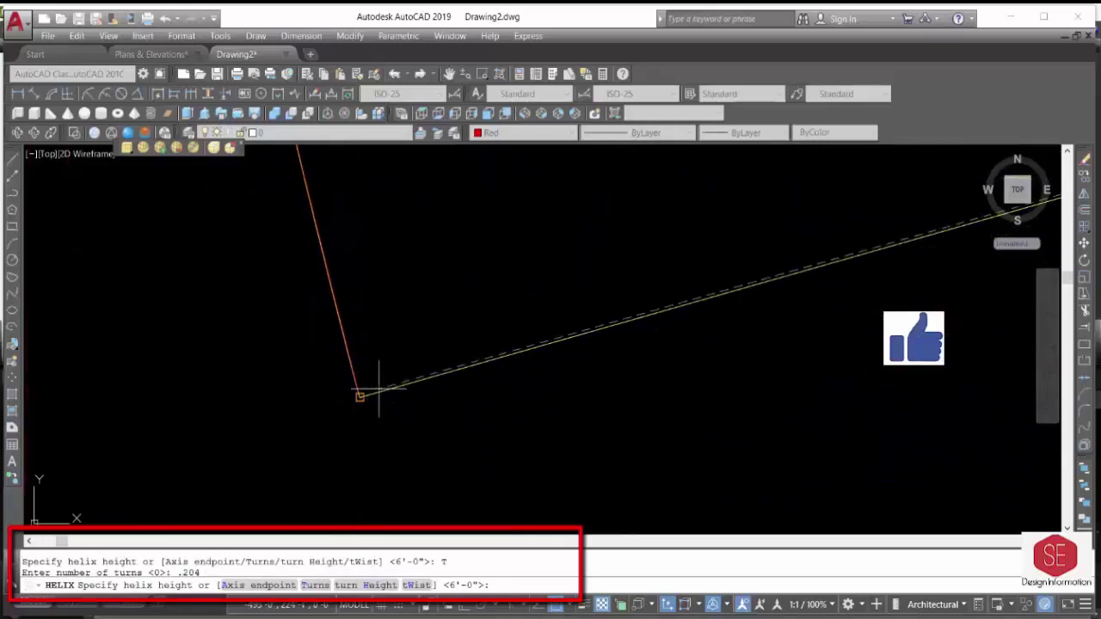
scroll(250, 449, "down", 5)
scroll(282, 434, "down", 3)
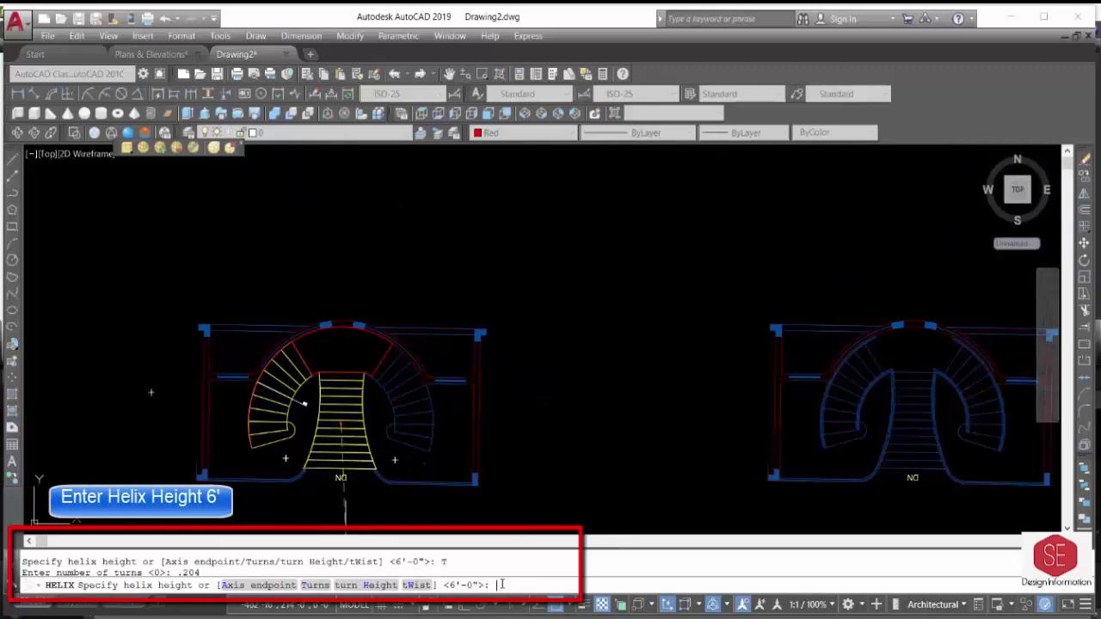
type("6'")
key("Return")
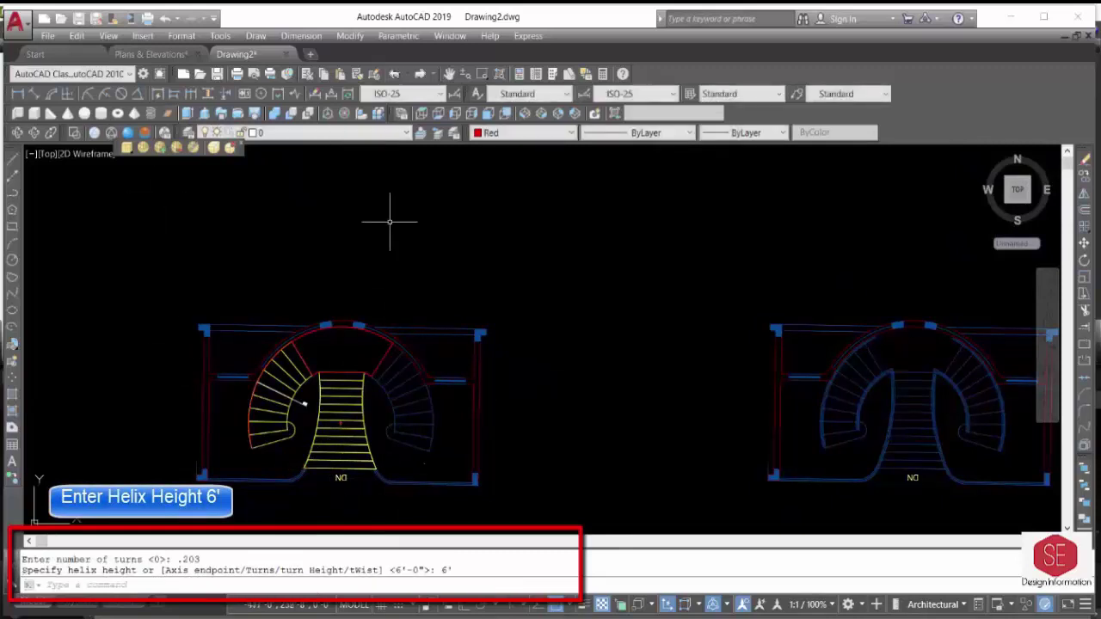
Orbit the 3D view to see the stairs from the side, then exit orbit.
left_click(17, 132)
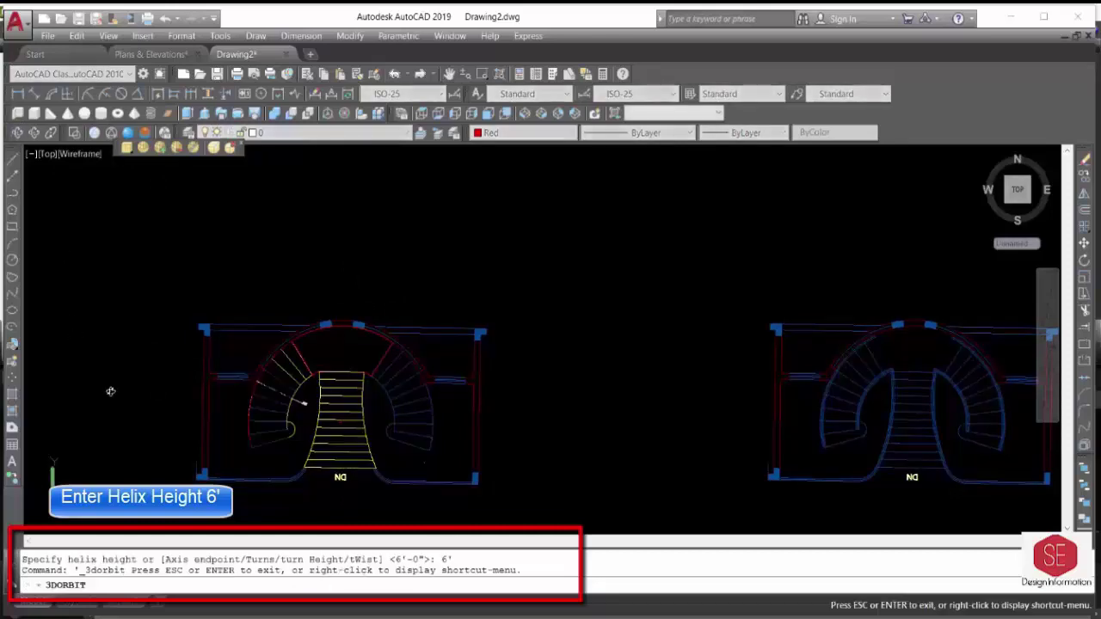
mouse_move(62, 249)
left_mouse_down()
mouse_move(213, 409)
mouse_move(400, 475)
mouse_move(539, 457)
left_mouse_up()
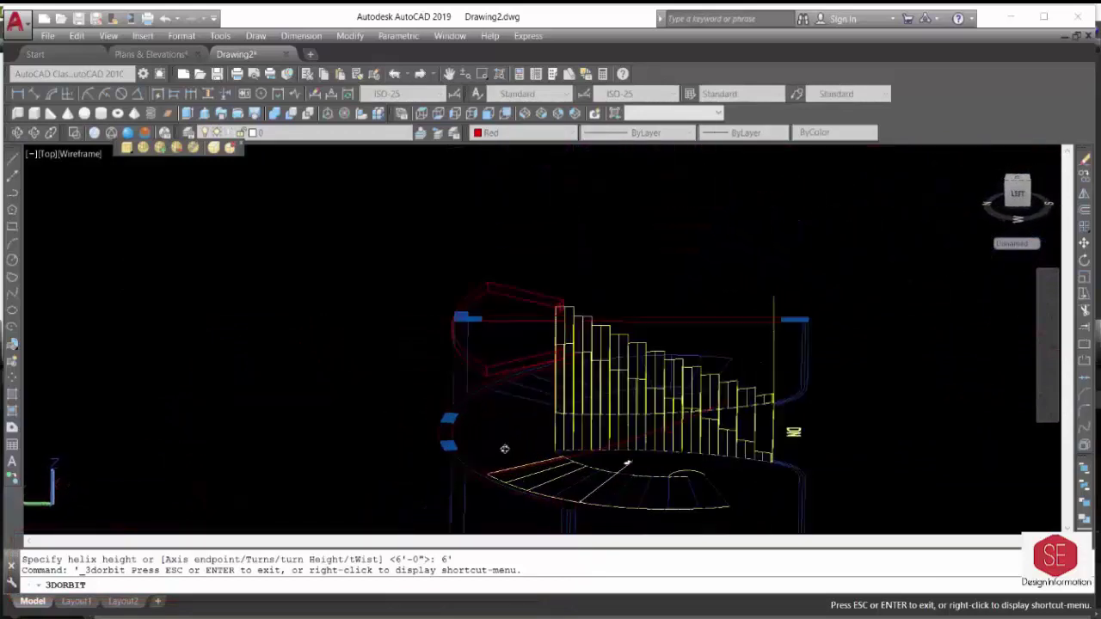
right_click(393, 425)
left_click(411, 175)
type("M")
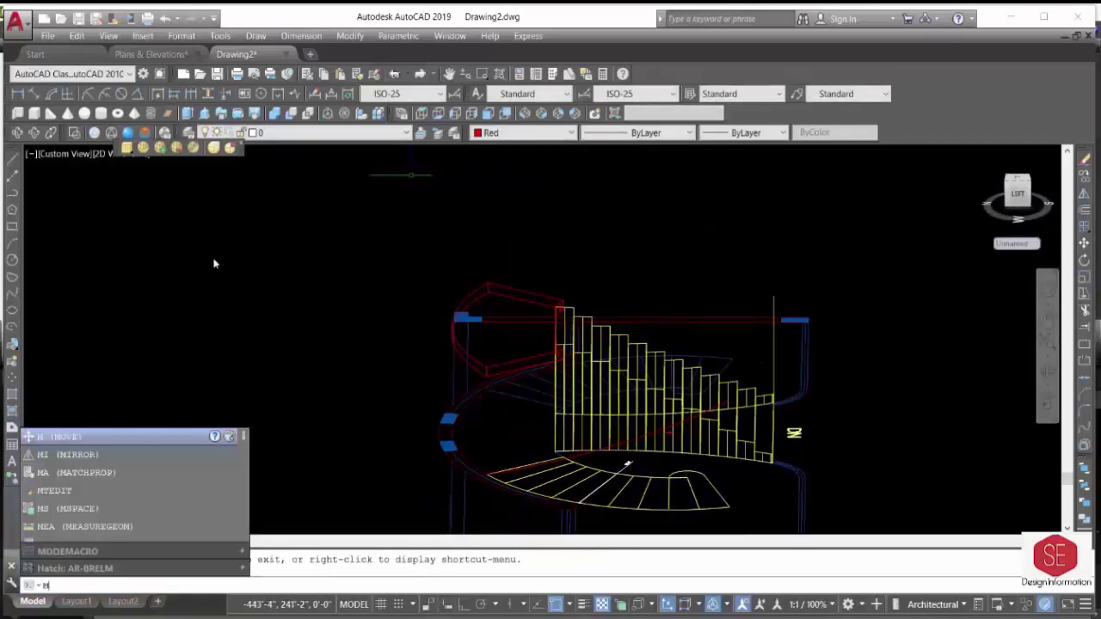
Move the helix from its lower endpoint up to the landing level.
key("Return")
scroll(602, 443, "up", 4)
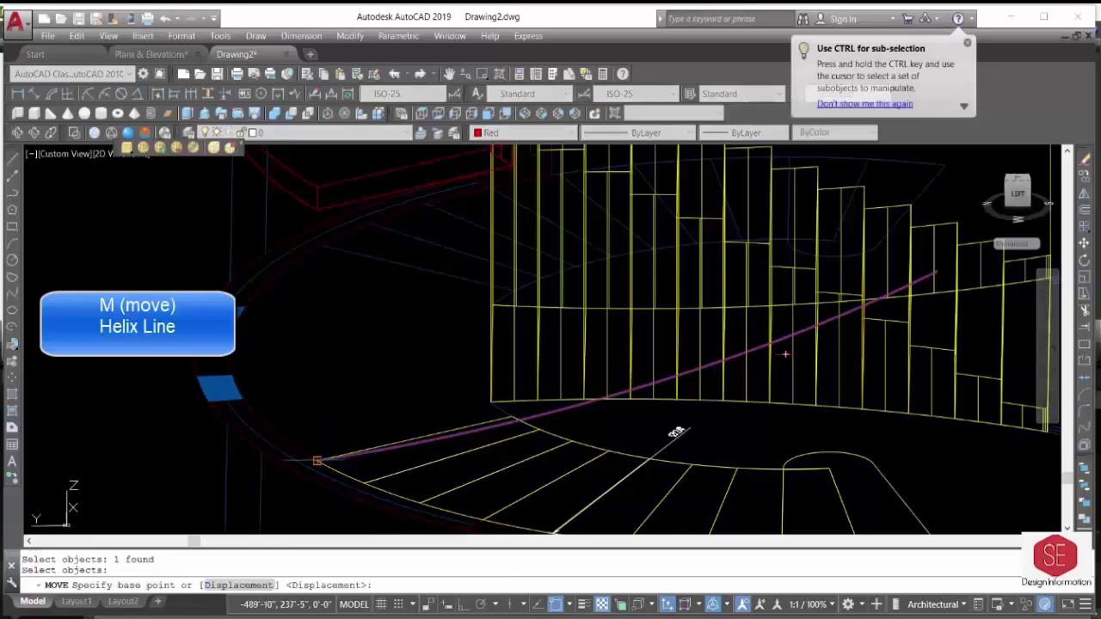
left_click(331, 448)
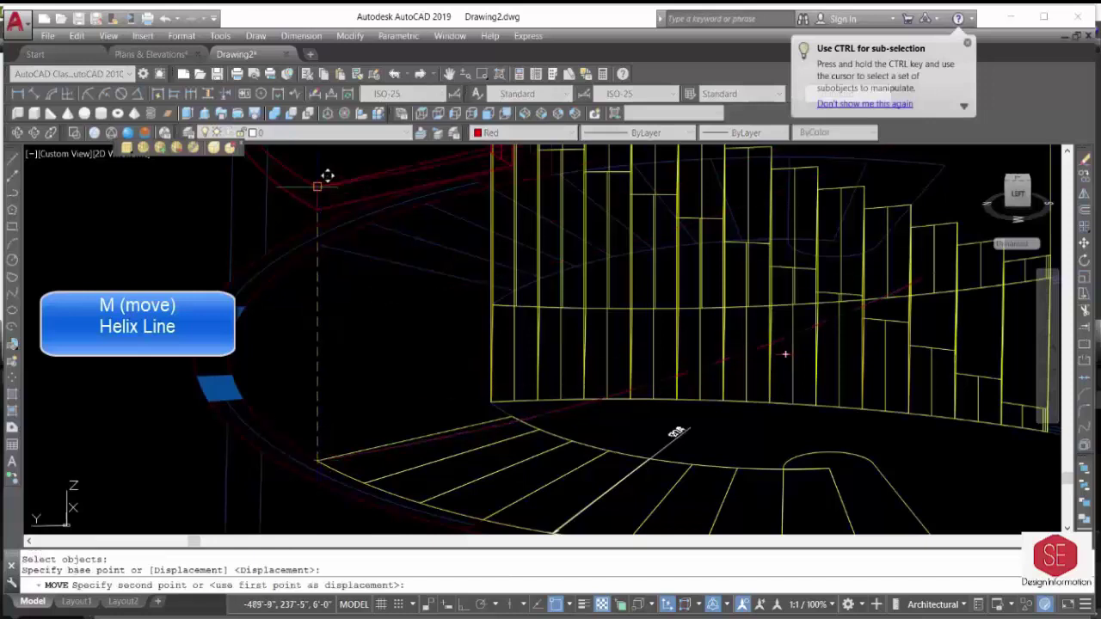
left_click(676, 432)
scroll(538, 346, "down", 5)
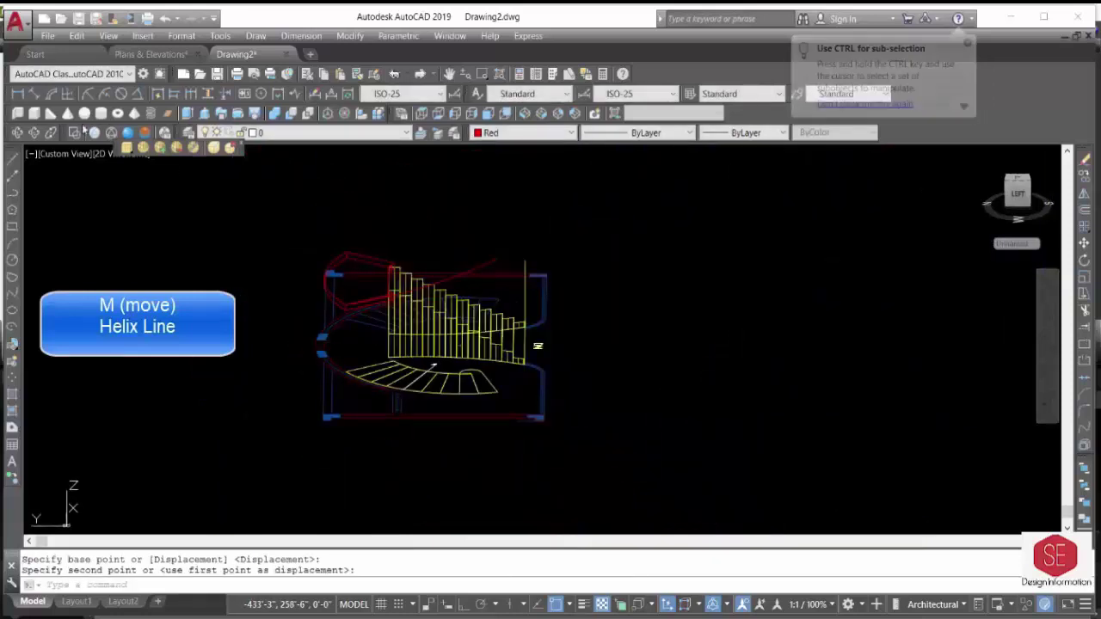
middle_click_drag(270, 369, 438, 336, "shift")
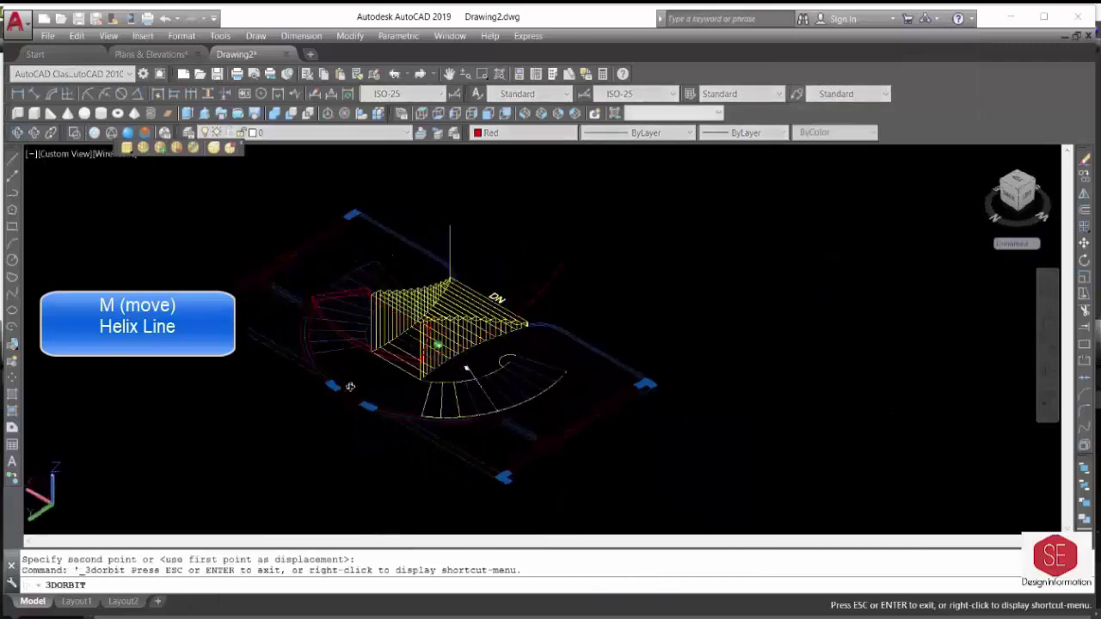
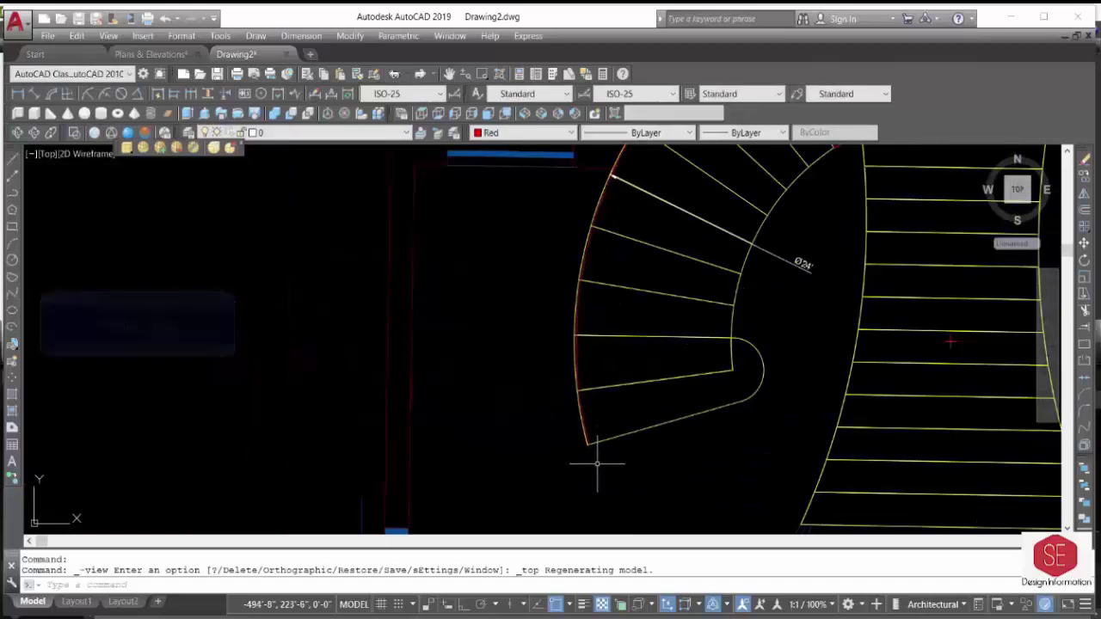
Use DIV on the helix line to mark 9 equal divisions along it.
middle_click_drag(645, 193, 591, 348)
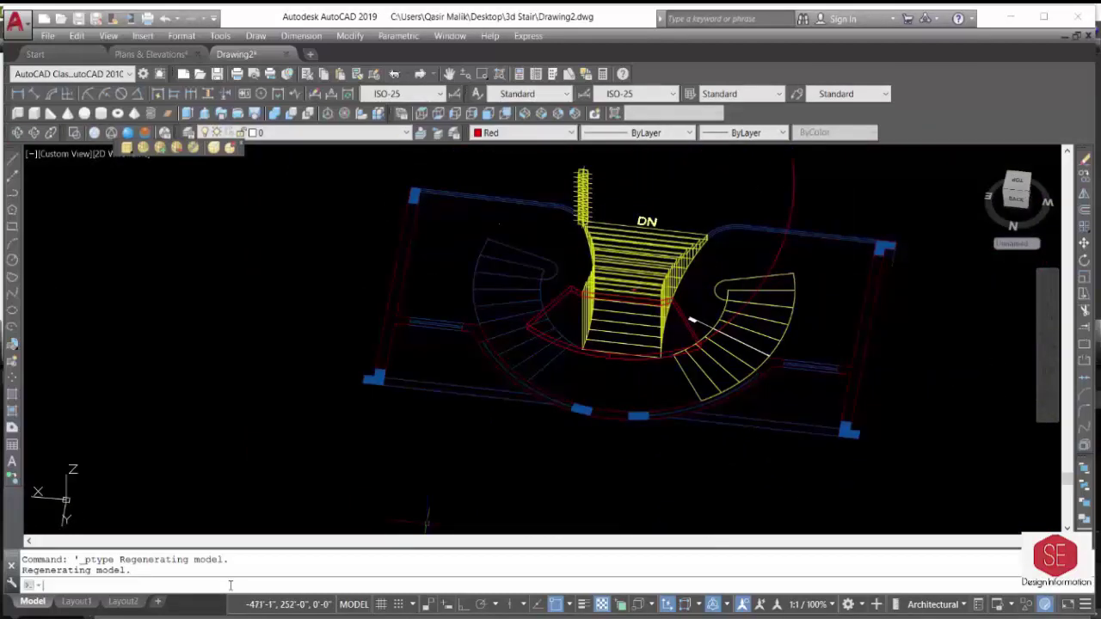
type("DIV")
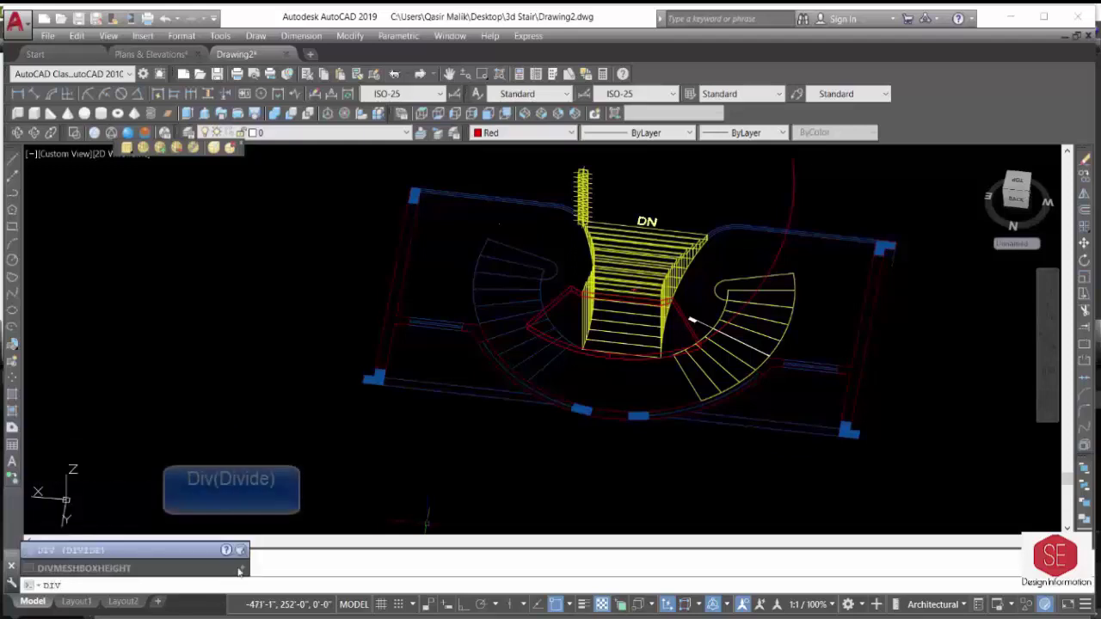
key("Return")
scroll(680, 319, "up", 2)
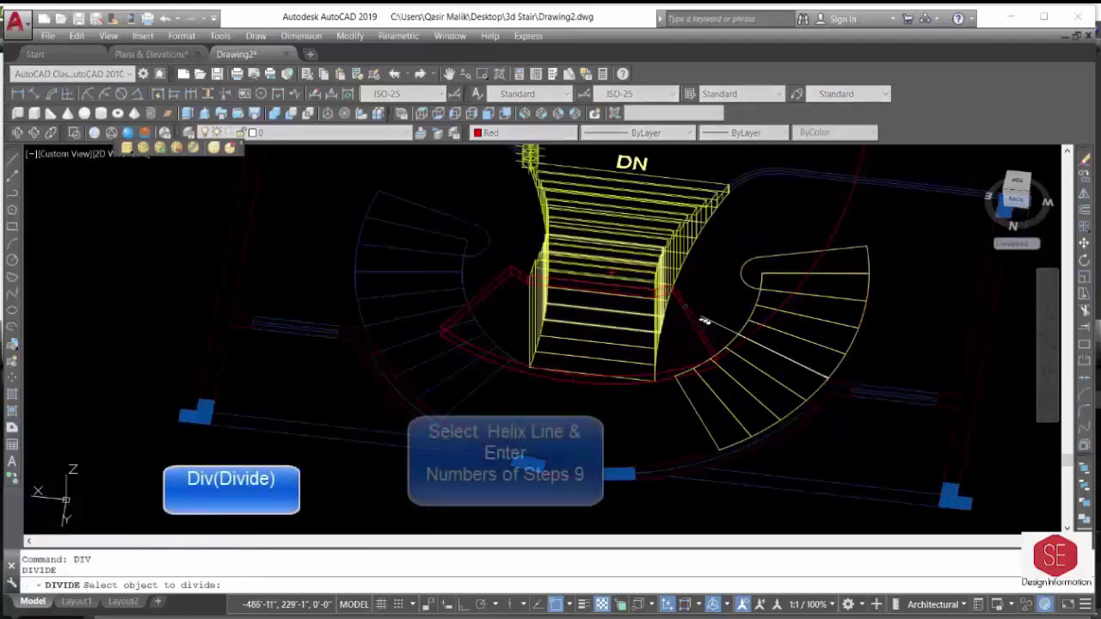
left_click(785, 303)
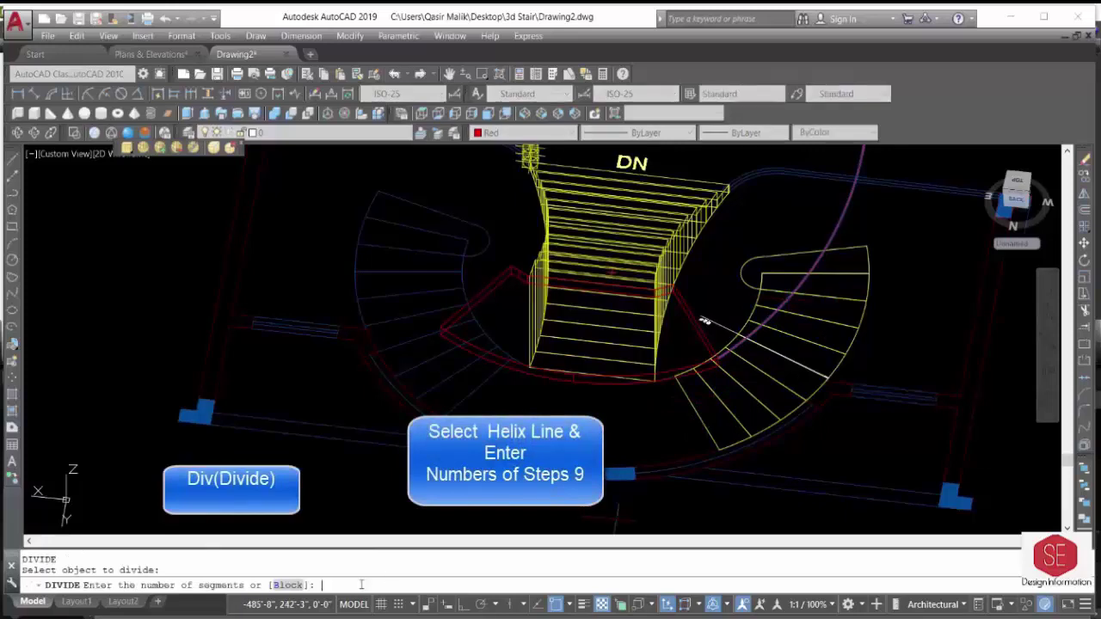
type("9")
key("Return")
scroll(703, 321, "down", 5)
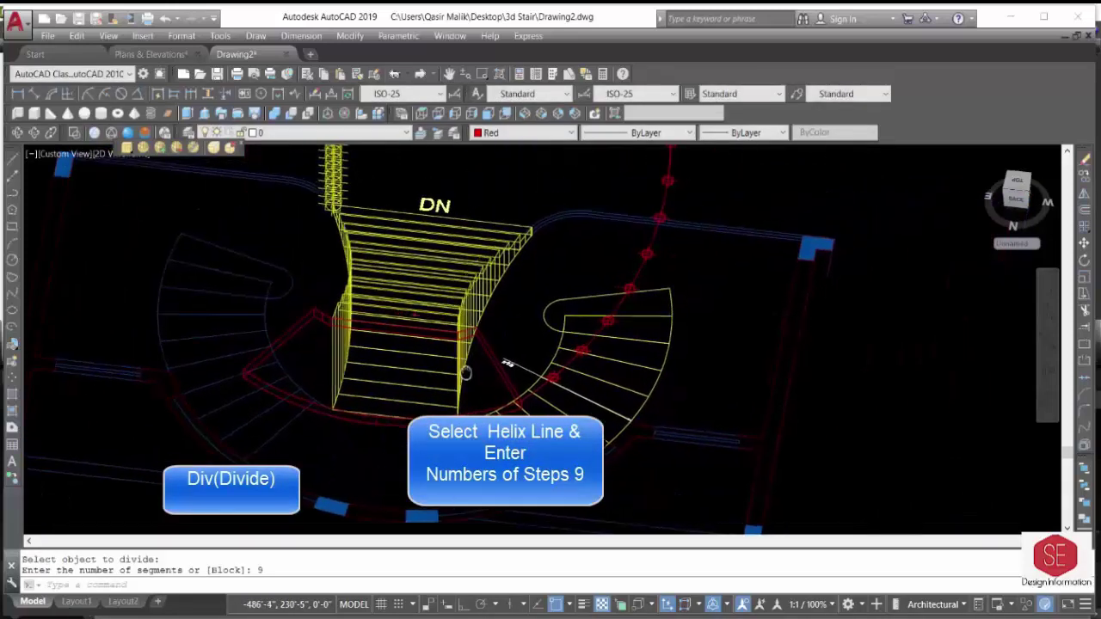
scroll(602, 233, "up", 5)
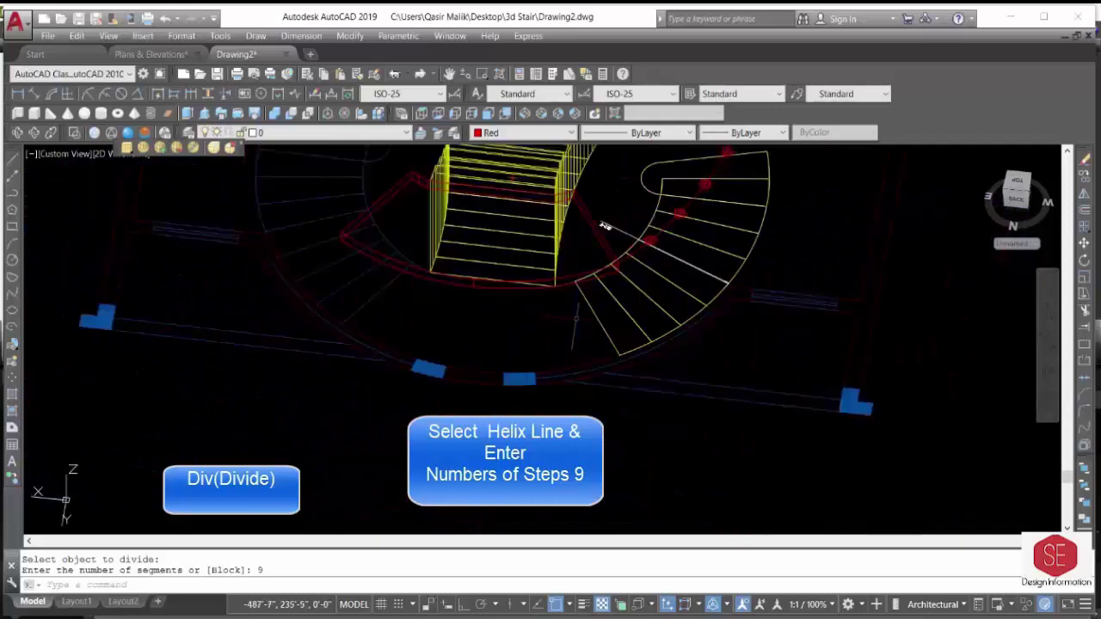
Extrude the landing outline into a red solid slab.
left_click(186, 112)
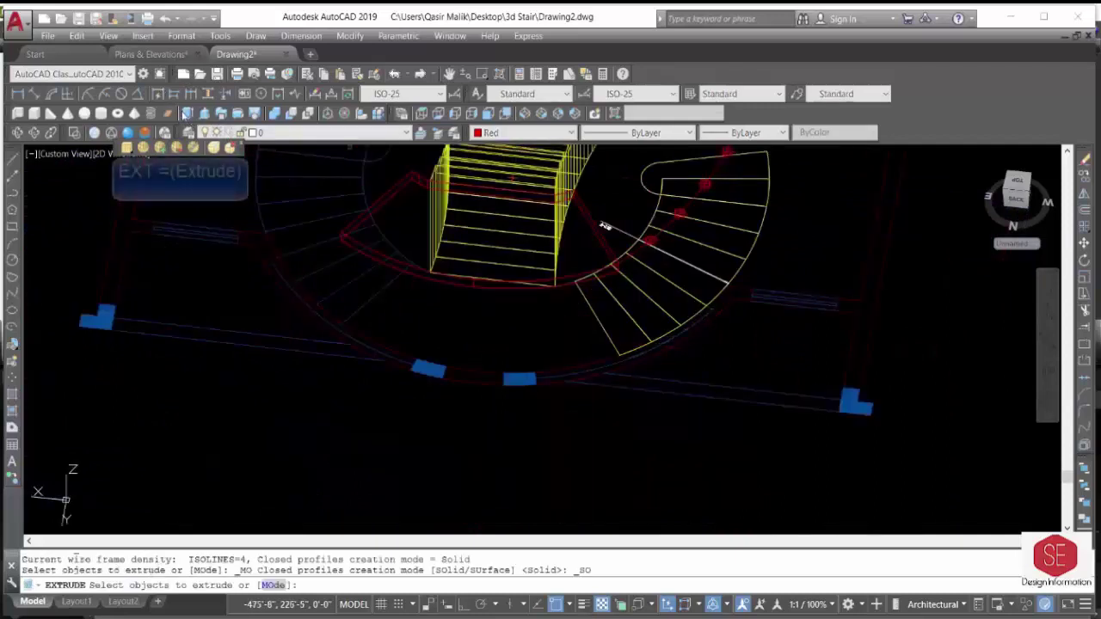
left_click(186, 113)
scroll(645, 338, "up", 2)
left_click(632, 344)
right_click(628, 357)
left_click(664, 361)
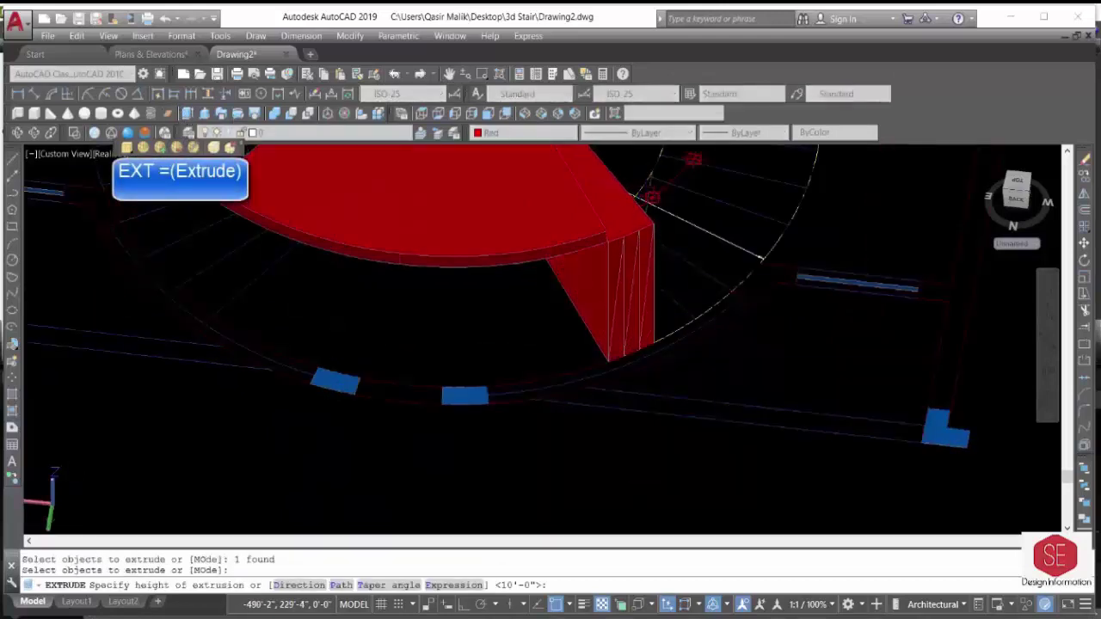
middle_click_drag(567, 249, 549, 284, "shift")
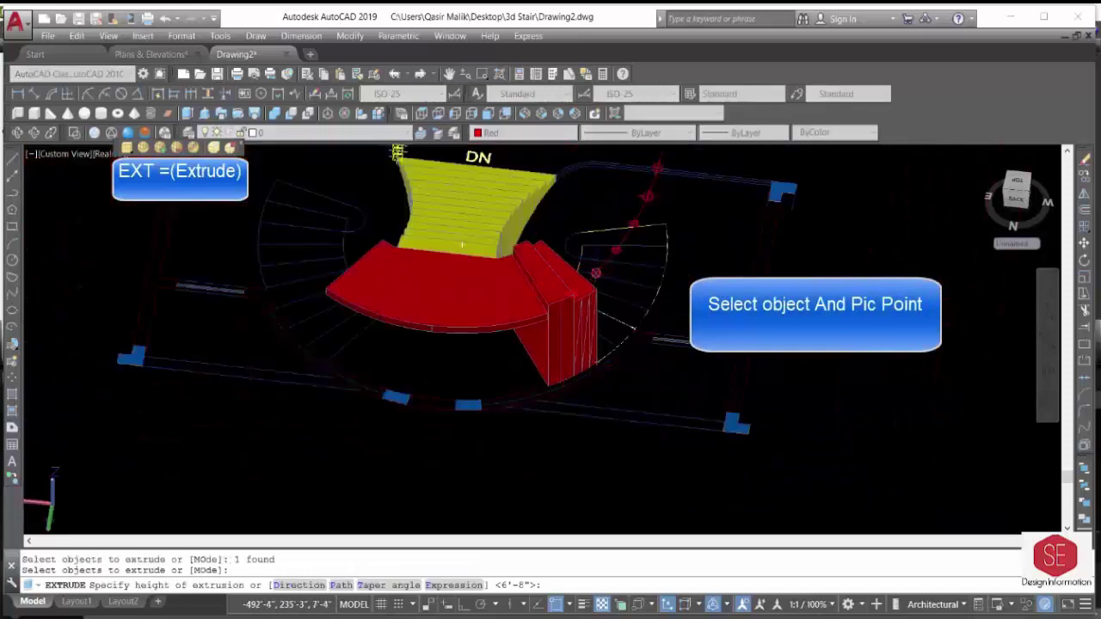
left_click(462, 246)
Extrude the first step profile into a red solid.
key("Return")
left_click(607, 340)
right_click(612, 344)
left_click(634, 354)
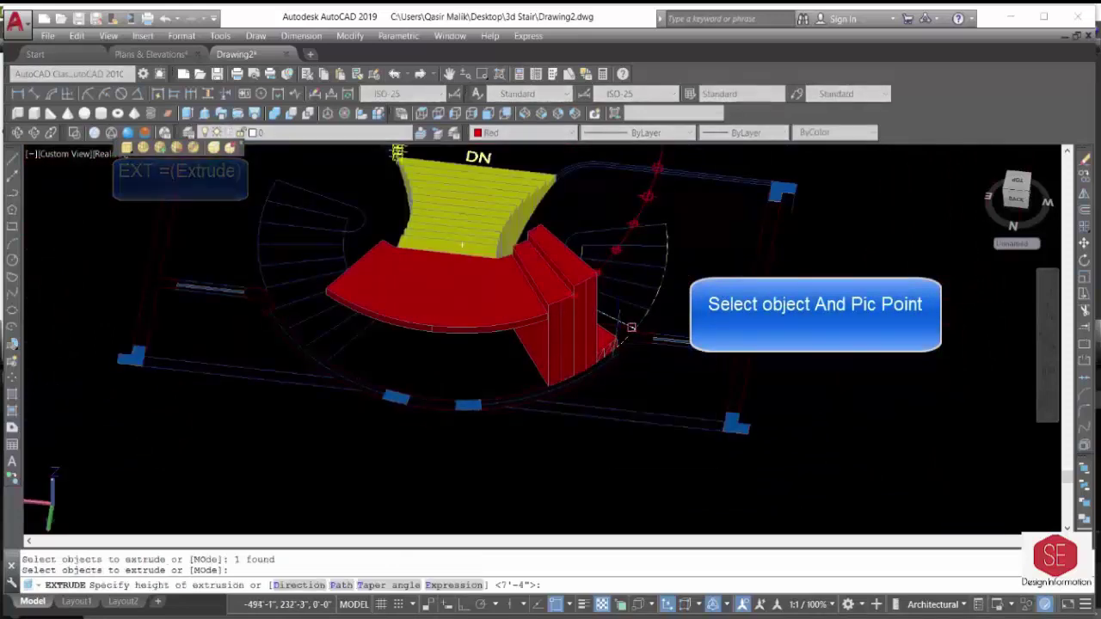
left_click(628, 337)
Extrude the next step profile to a taller height.
key("Return")
scroll(634, 337, "up", 2)
left_click(627, 341)
right_click(628, 344)
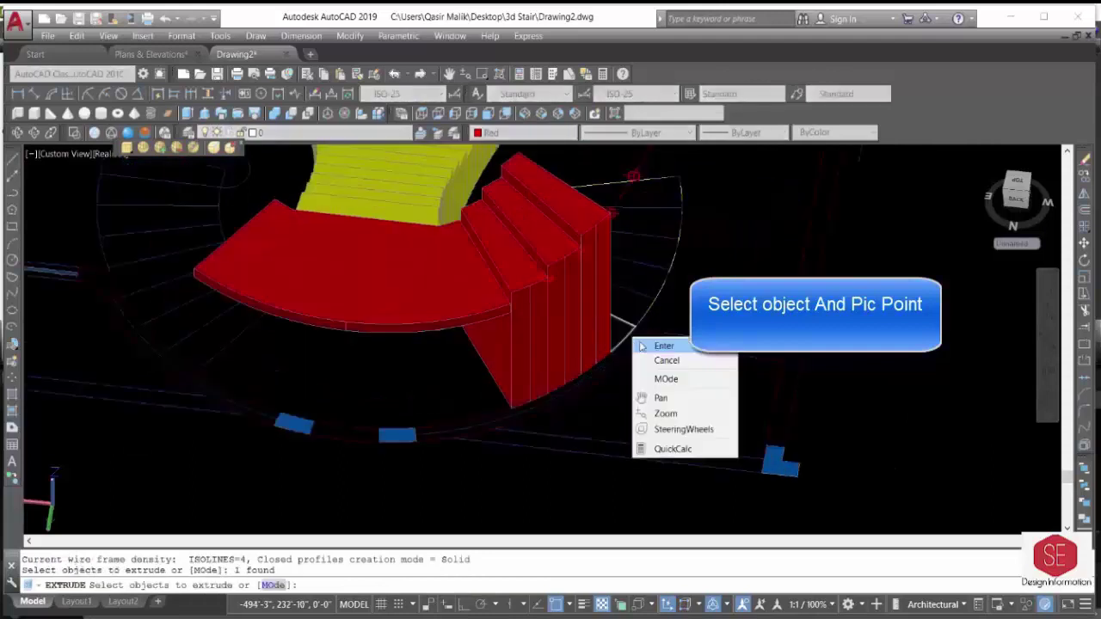
left_click(641, 350)
right_click(561, 401)
left_click(585, 408)
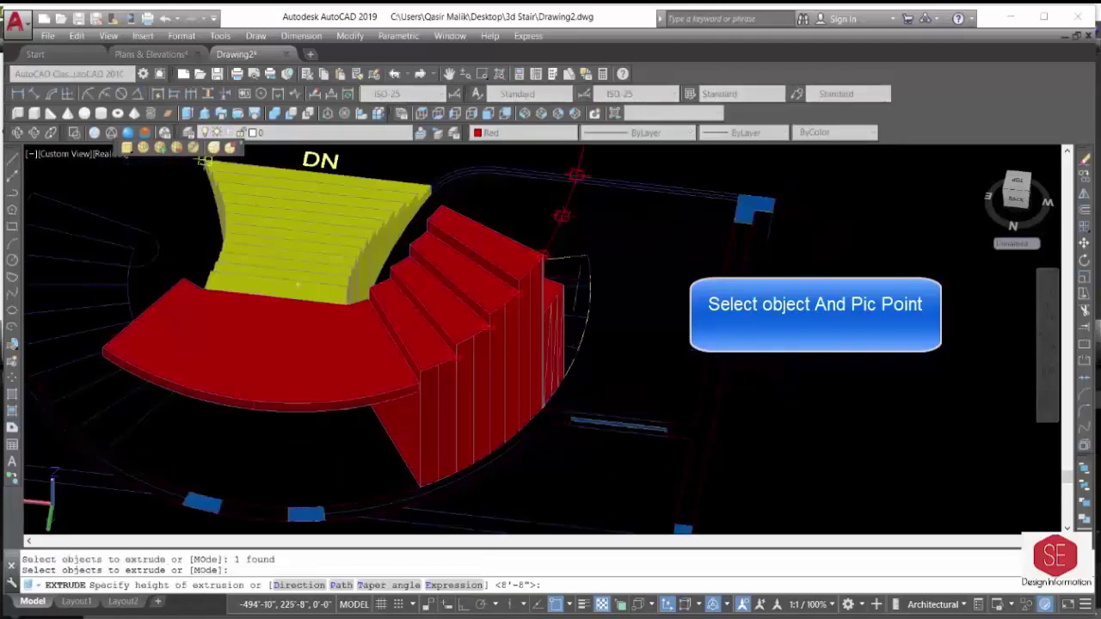
right_click(563, 346)
left_click(590, 210)
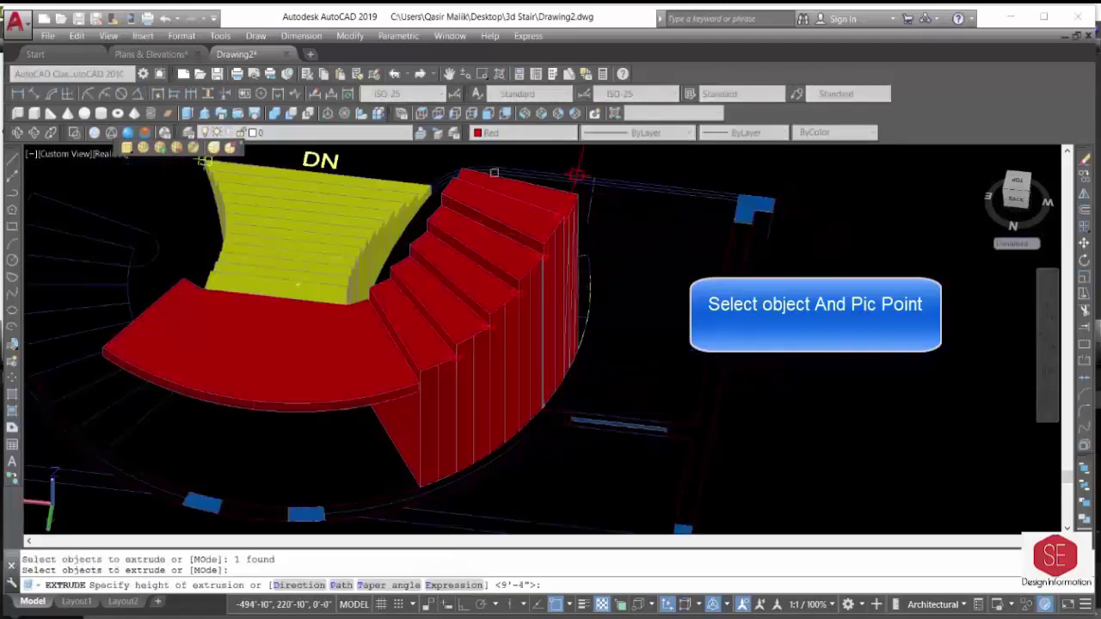
Extrude another step profile, rising above the previous ones.
left_click(582, 172)
middle_click_drag(582, 174, 381, 327, "shift")
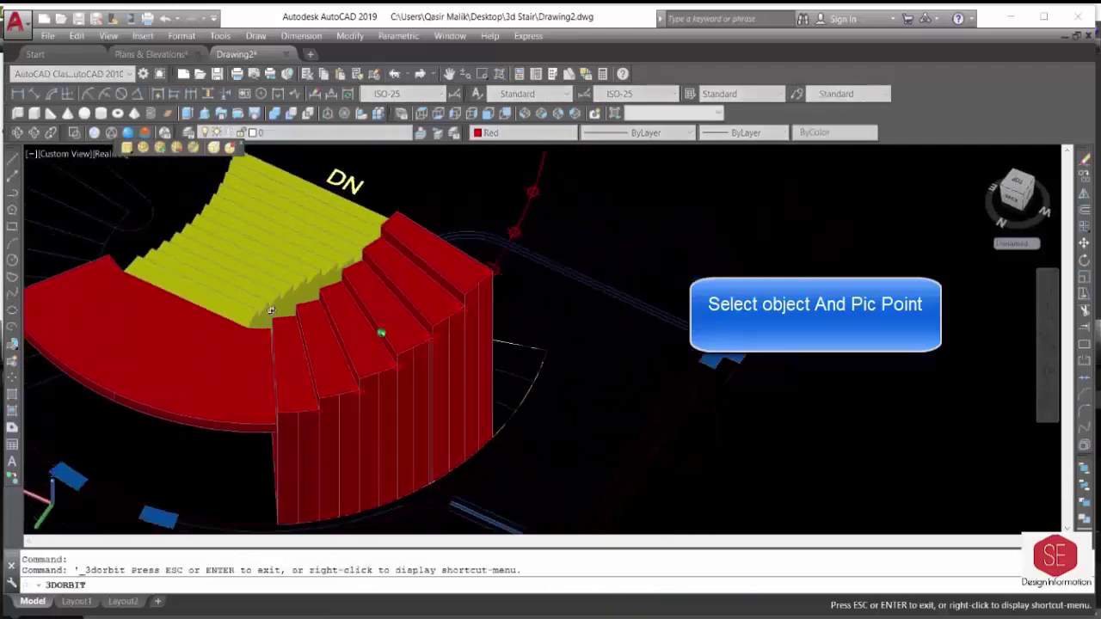
key("Return")
left_click(516, 438)
right_click(517, 440)
left_click(519, 444)
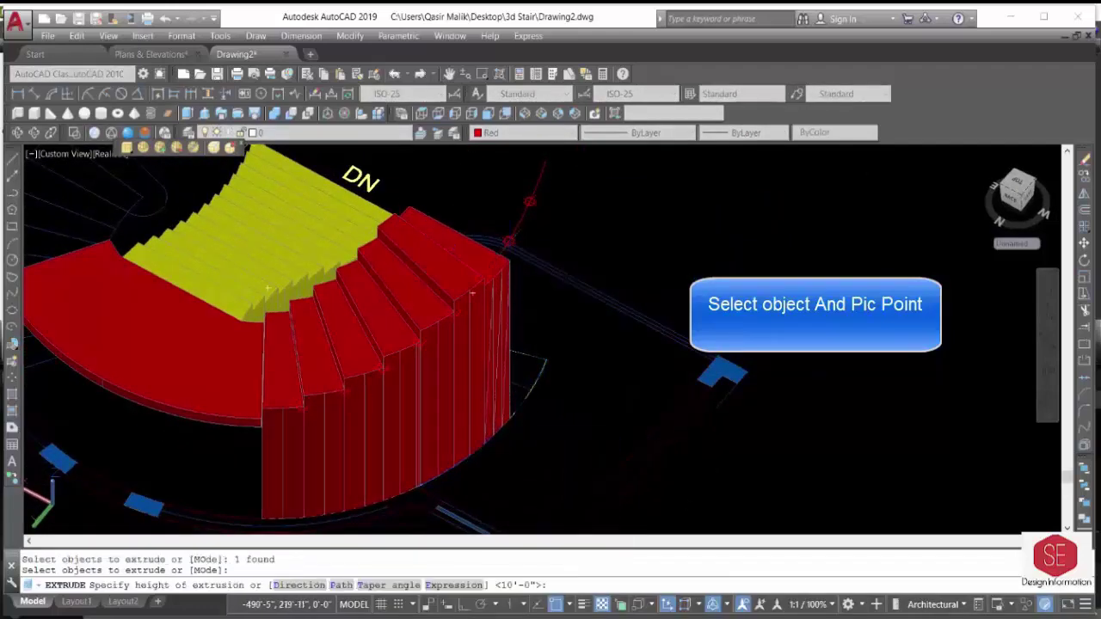
left_click(509, 241)
Extrude the last step profile, the tallest at 11'-4", and orbit to check the steps.
key("Return")
left_click(534, 396)
right_click(545, 419)
left_click(560, 422)
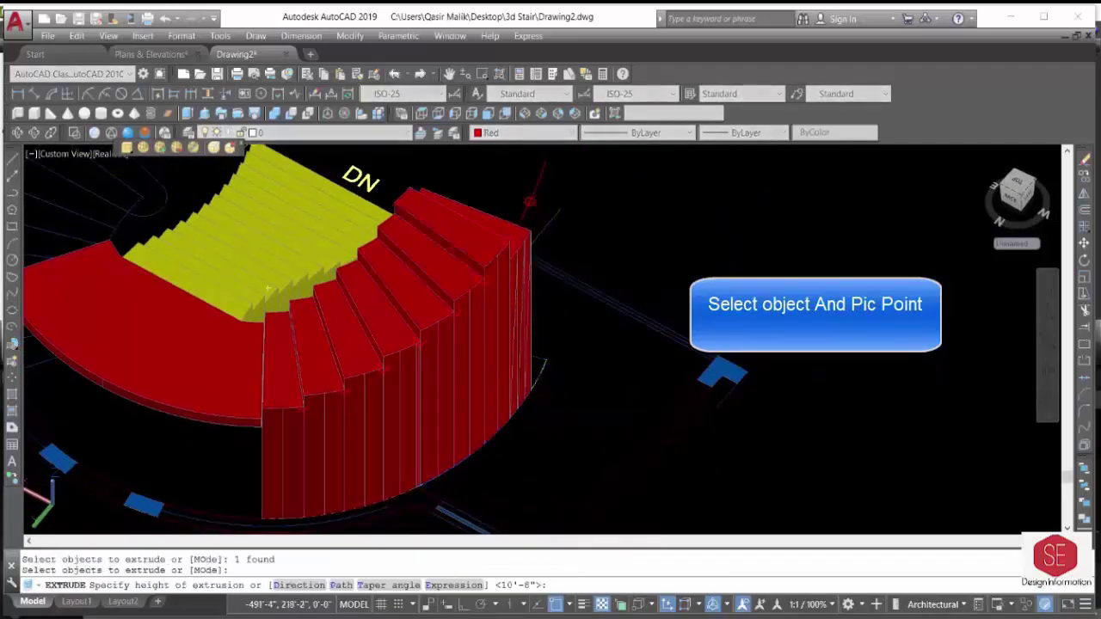
scroll(542, 430, "up", 5)
right_click(538, 438)
left_click(549, 443)
scroll(549, 443, "down", 5)
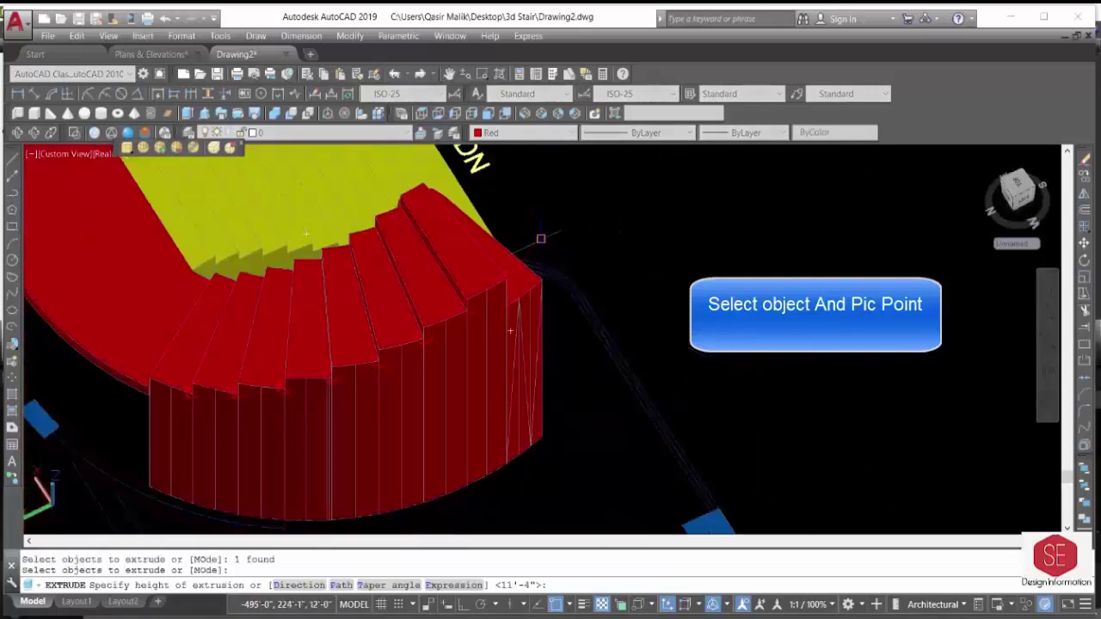
key("Return")
scroll(549, 443, "down", 2)
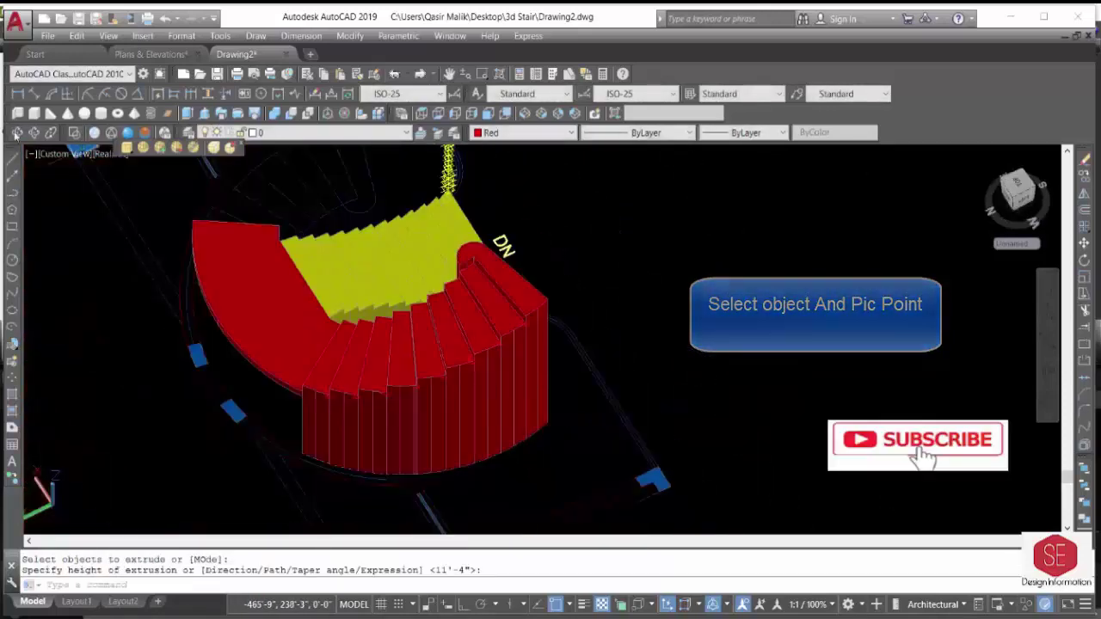
mouse_move(339, 401)
middle_mouse_down("shift")
mouse_move(434, 425)
mouse_move(564, 408)
middle_mouse_up("shift")
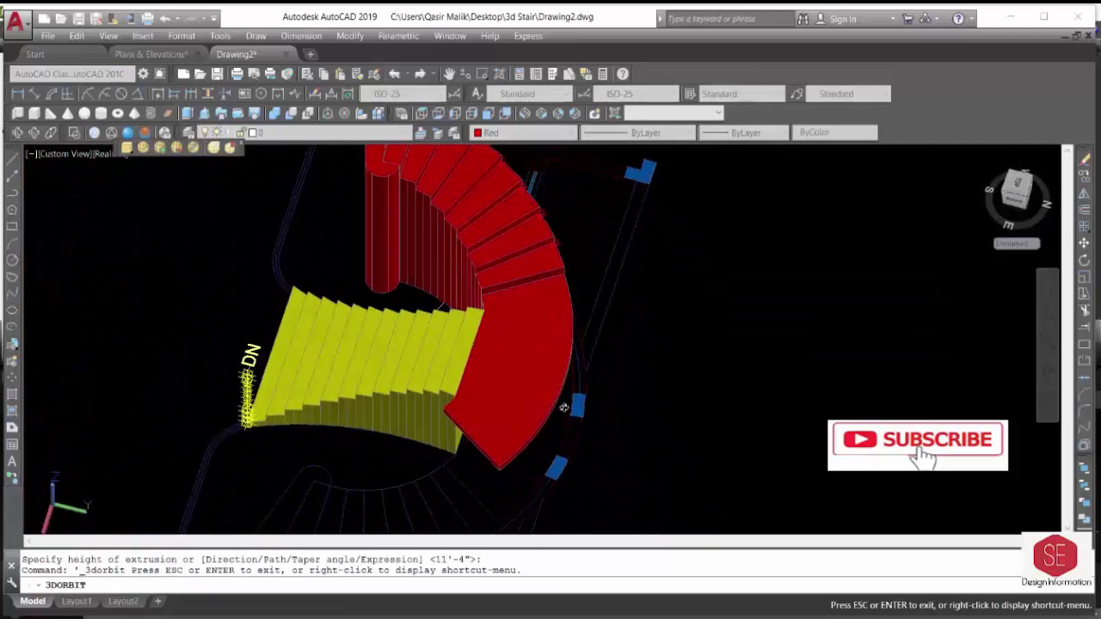
mouse_move(557, 353)
middle_mouse_down("shift")
mouse_move(531, 364)
mouse_move(437, 332)
middle_mouse_up("shift")
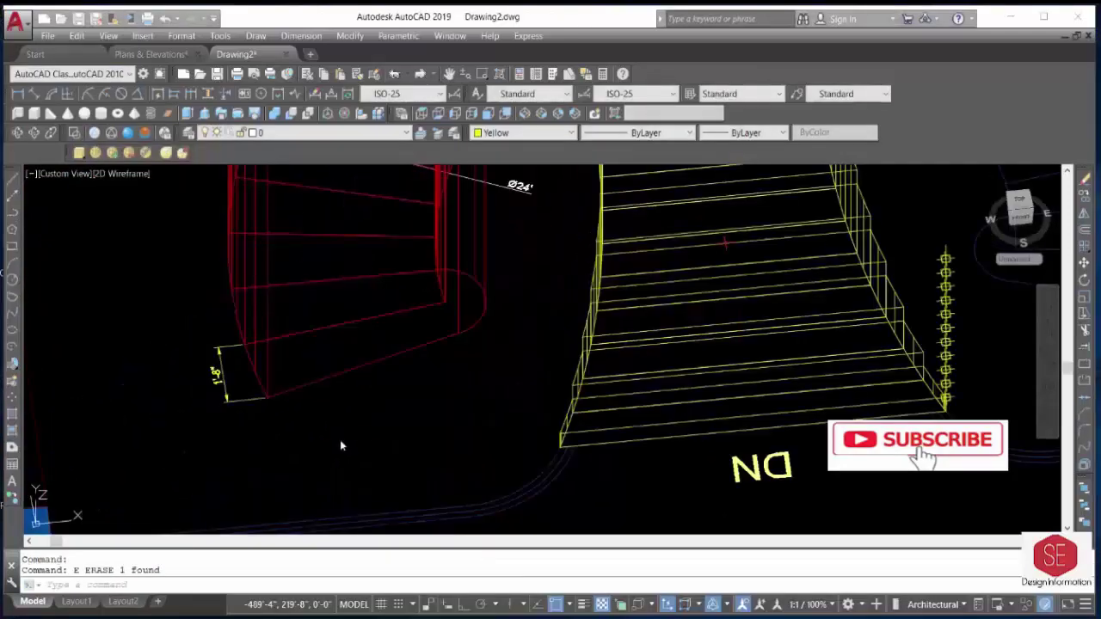
Draw lines at the landing corner beside the yellow stair.
scroll(223, 370, "up", 2)
type("l")
key("Return")
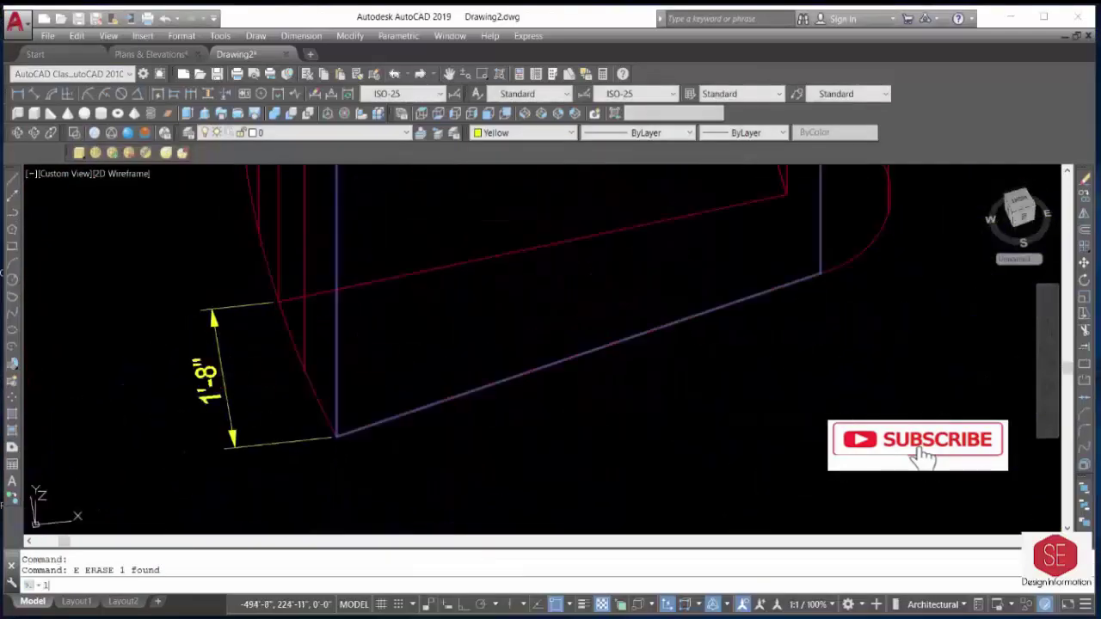
middle_click_drag(278, 332, 261, 198)
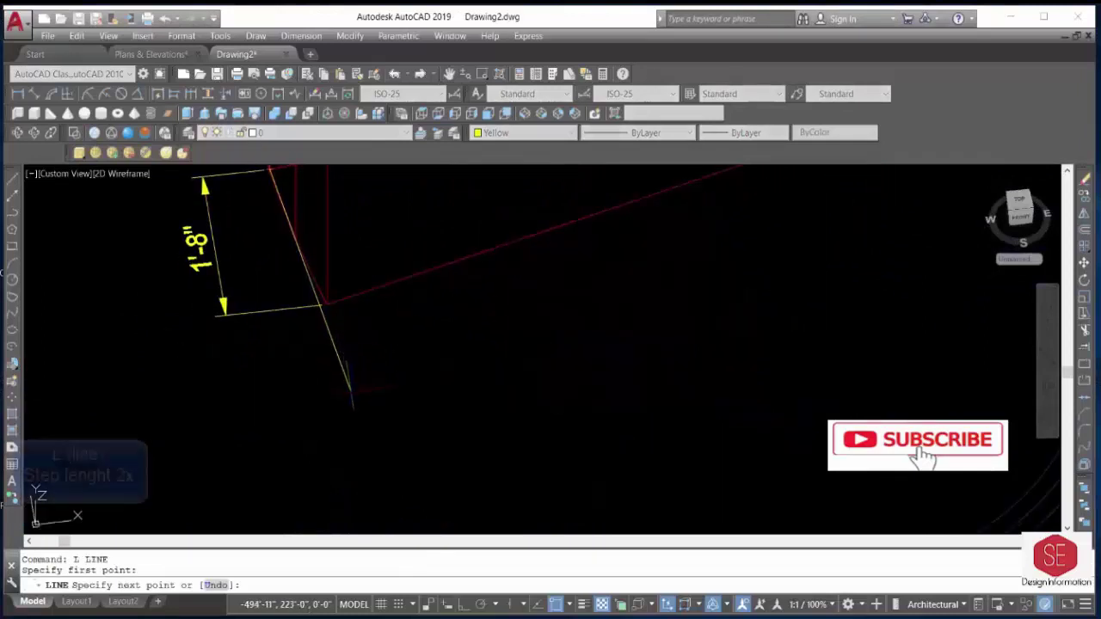
scroll(354, 387, "down", 2)
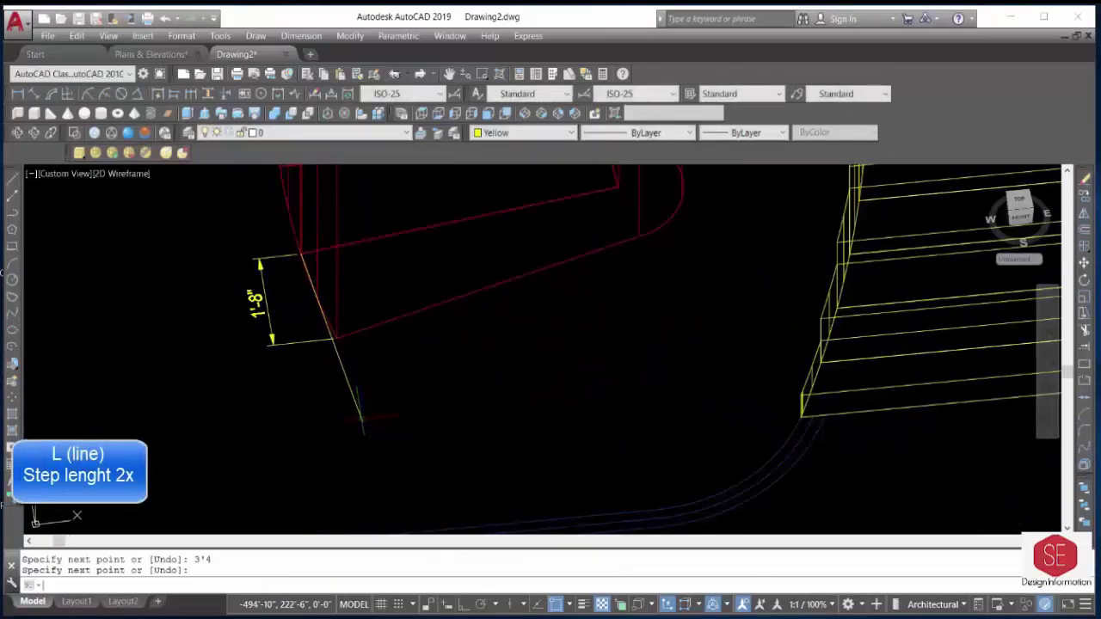
key("Return")
type("l")
key("Return")
middle_click_drag(443, 257, 293, 359)
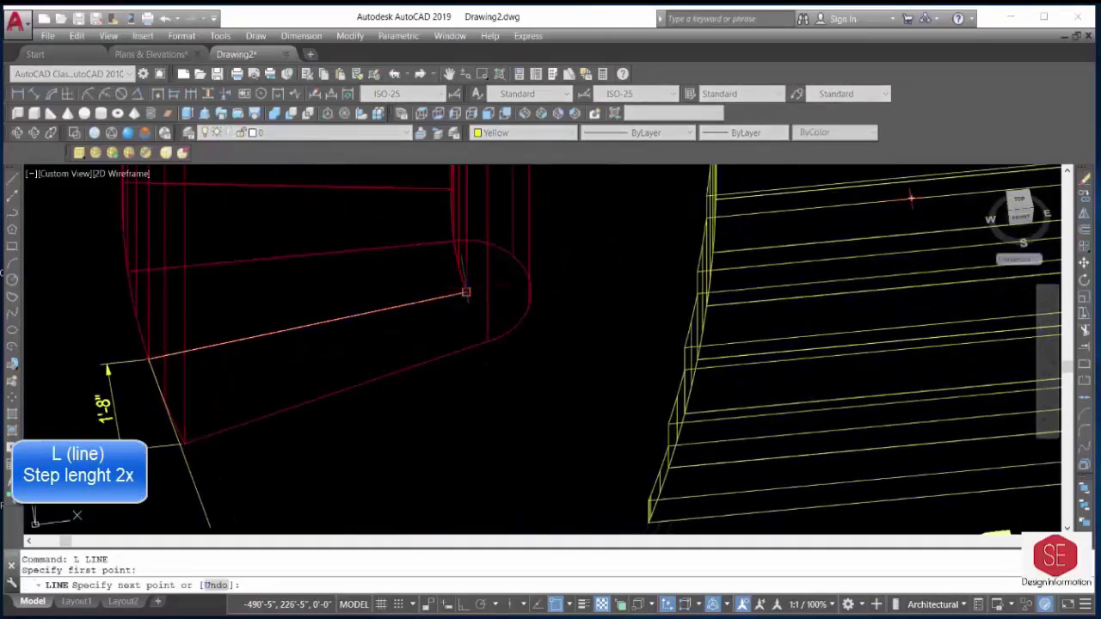
scroll(524, 274, "up", 4)
scroll(527, 293, "down", 2)
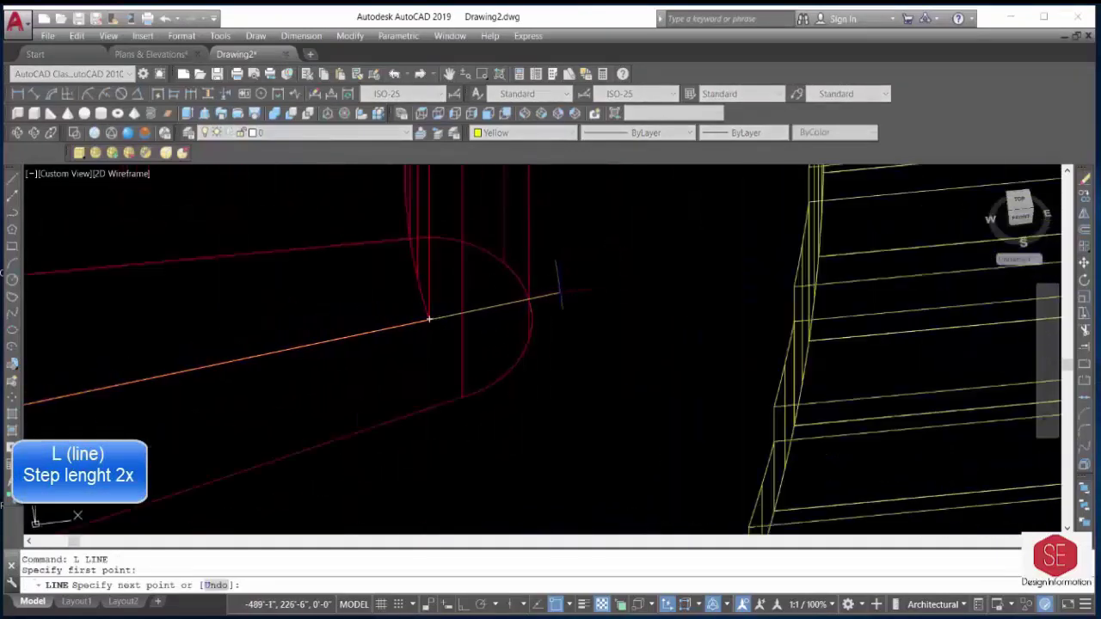
scroll(527, 300, "down", 2)
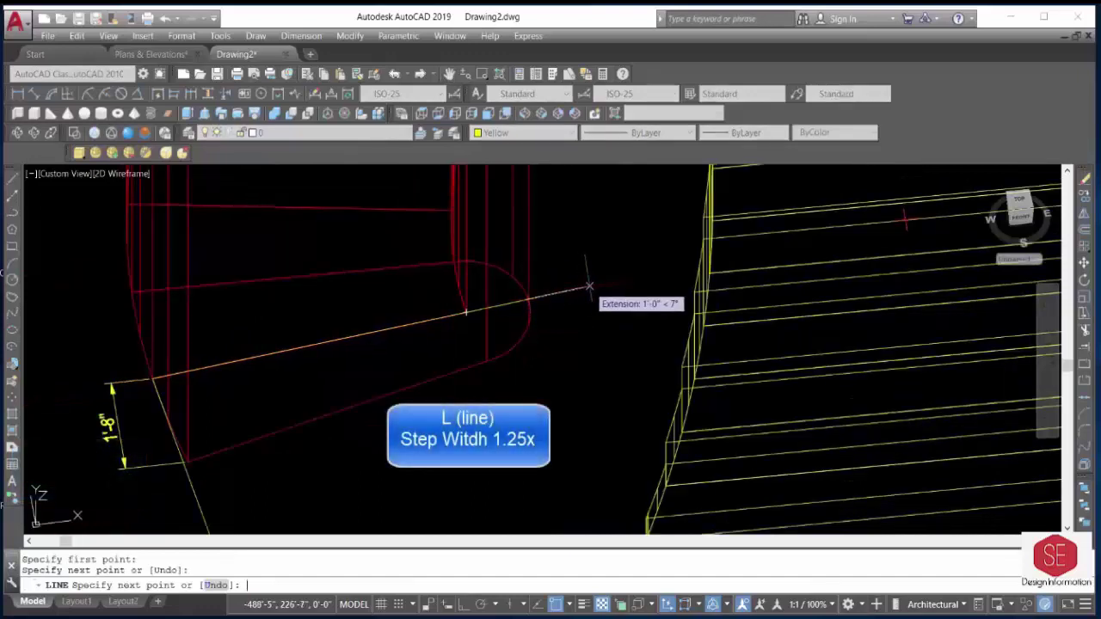
type("6")
key("Return")
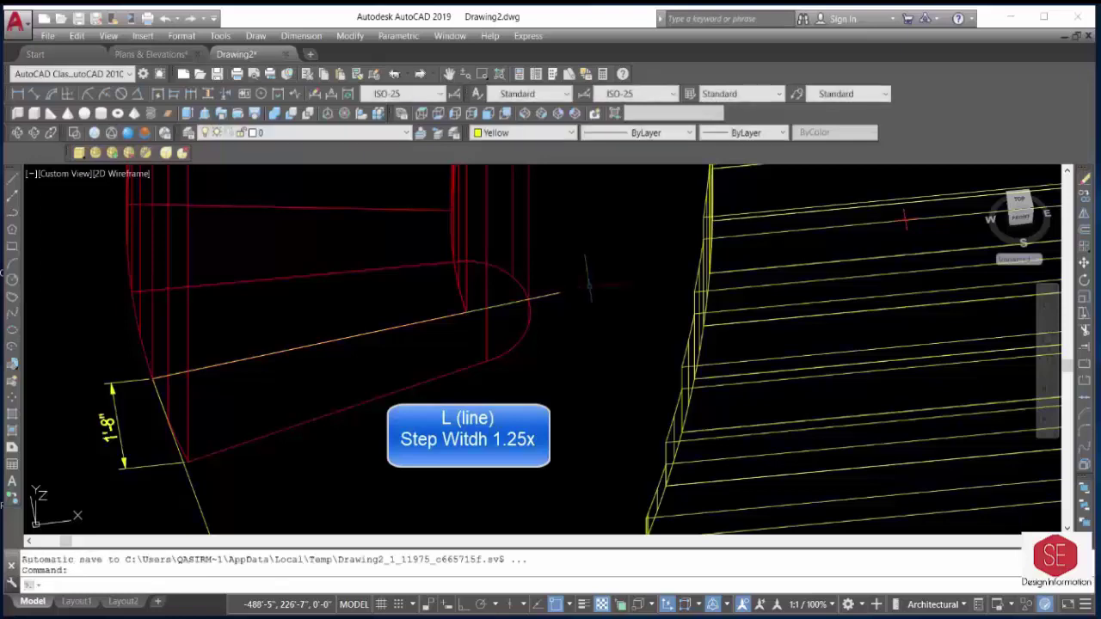
Copy the angled line and the rectangle edges to form the landing rectangle.
type("co")
key("Return")
left_click(554, 296)
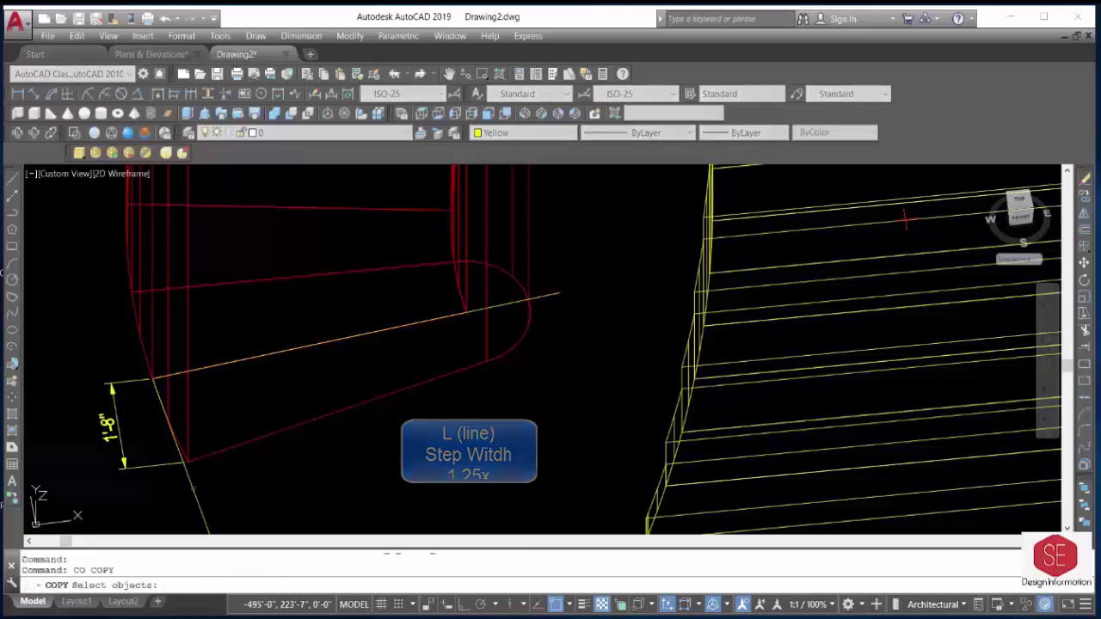
key("Return")
left_click(153, 378)
left_click(559, 295)
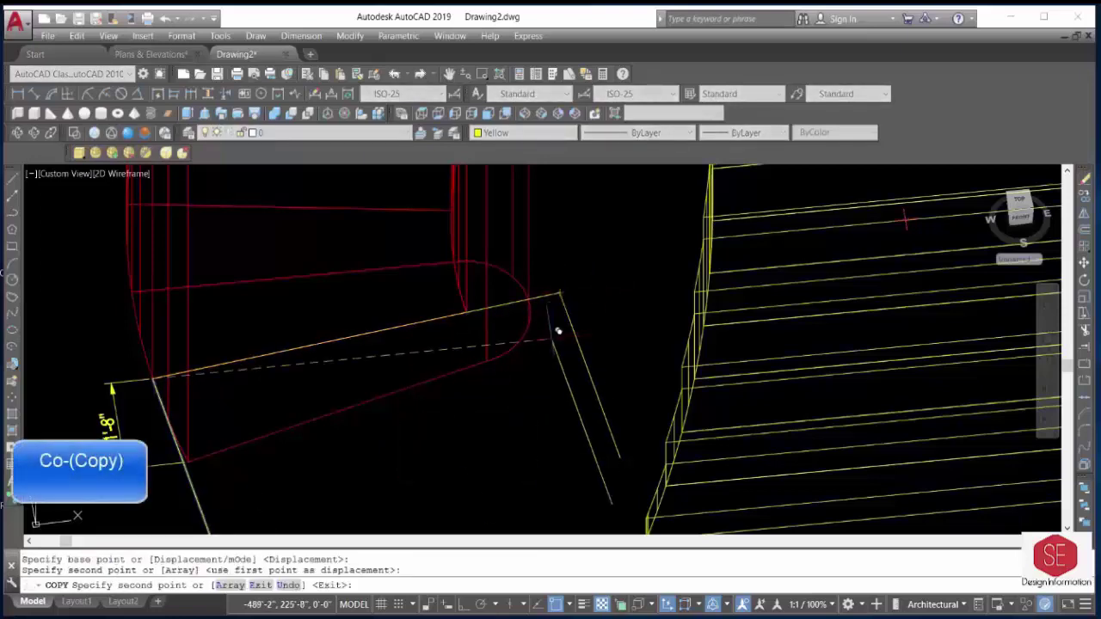
key("Escape")
type("co")
key("Return")
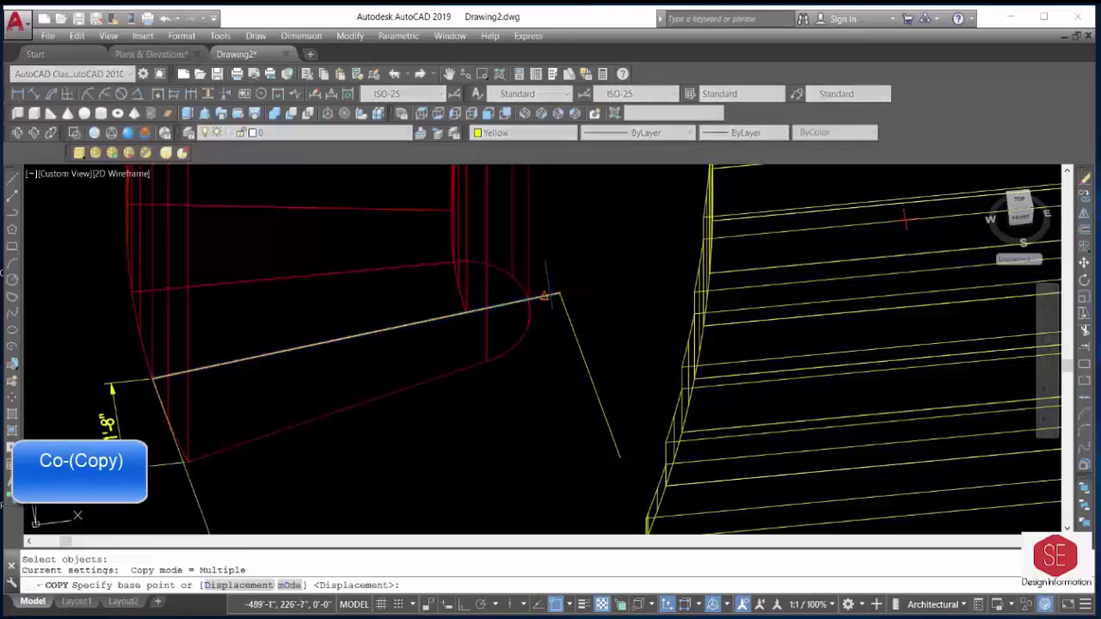
left_click(559, 295)
left_click(632, 415)
scroll(615, 361, "down", 3)
key("Escape")
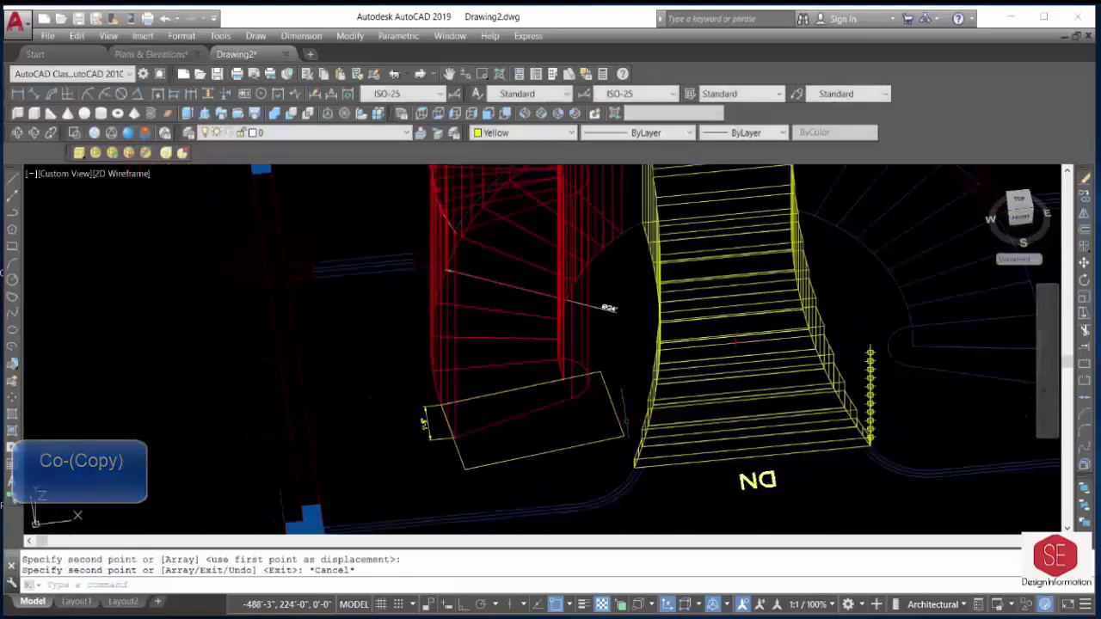
JOIN the copied rectangle's edges into one closed polyline and select it.
type("j")
key("Return")
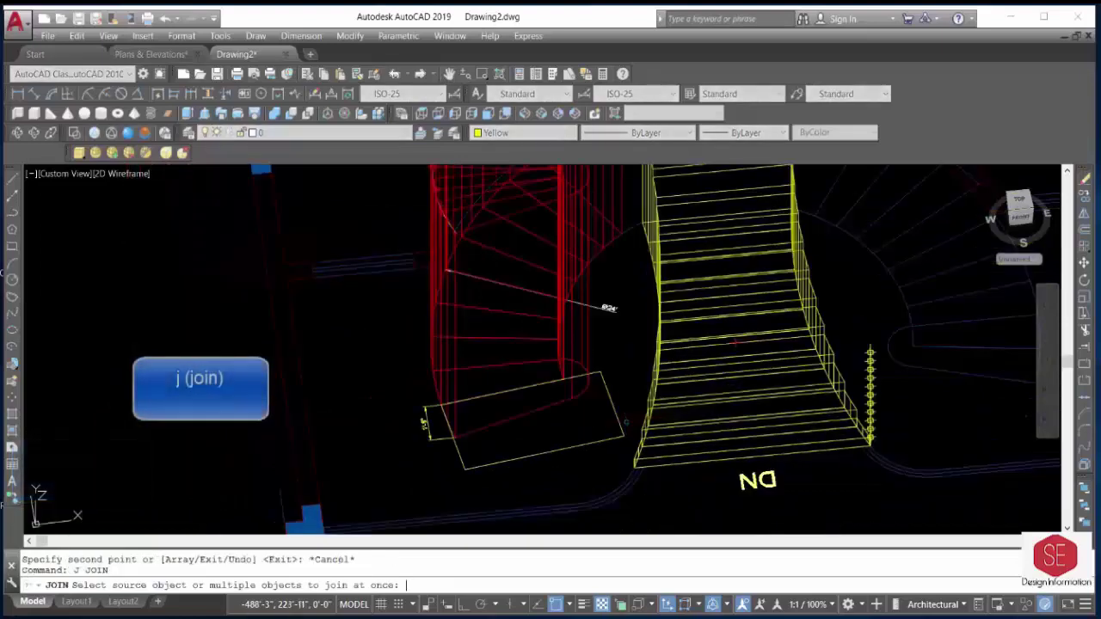
scroll(594, 378, "up", 3)
scroll(594, 379, "up", 2)
left_click(618, 339)
left_click(613, 340)
scroll(593, 353, "down", 5)
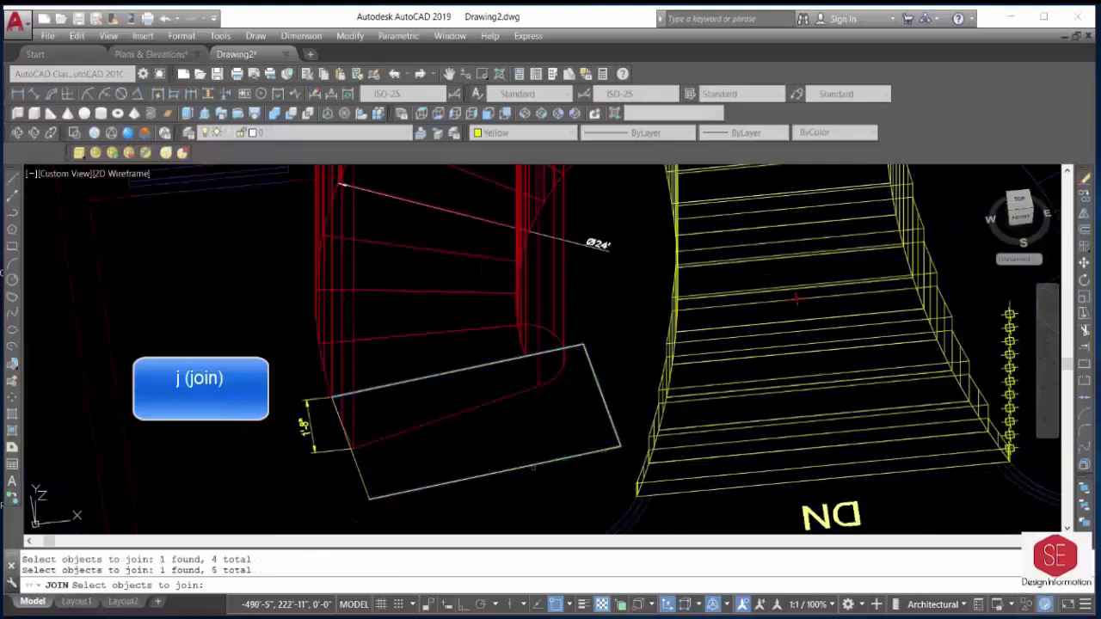
key("Return")
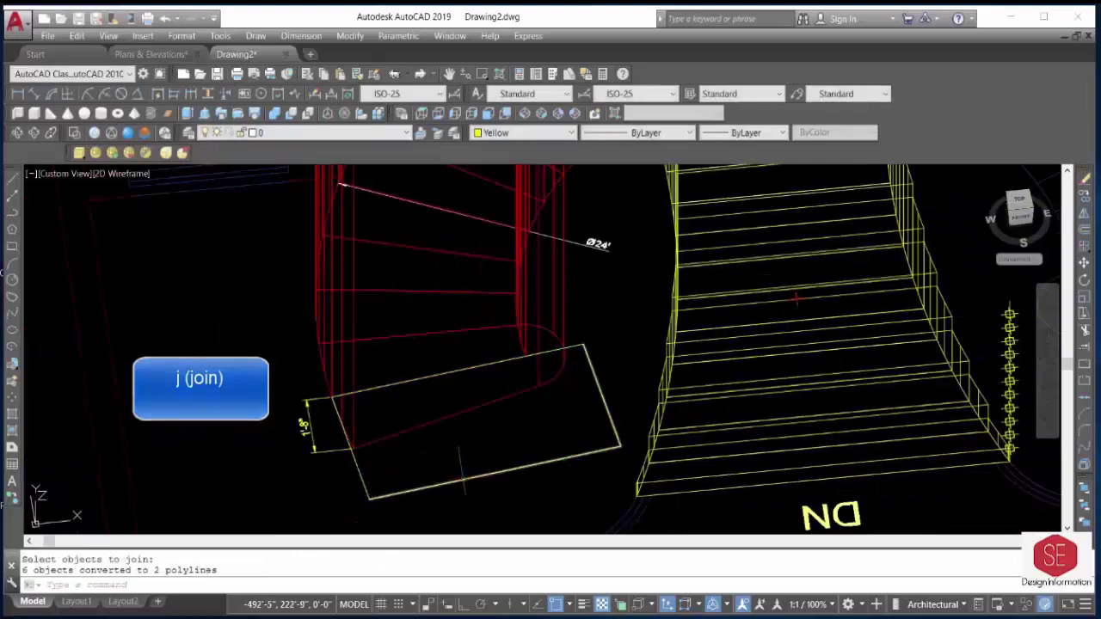
middle_click_drag(456, 479, 503, 454)
left_click(650, 364)
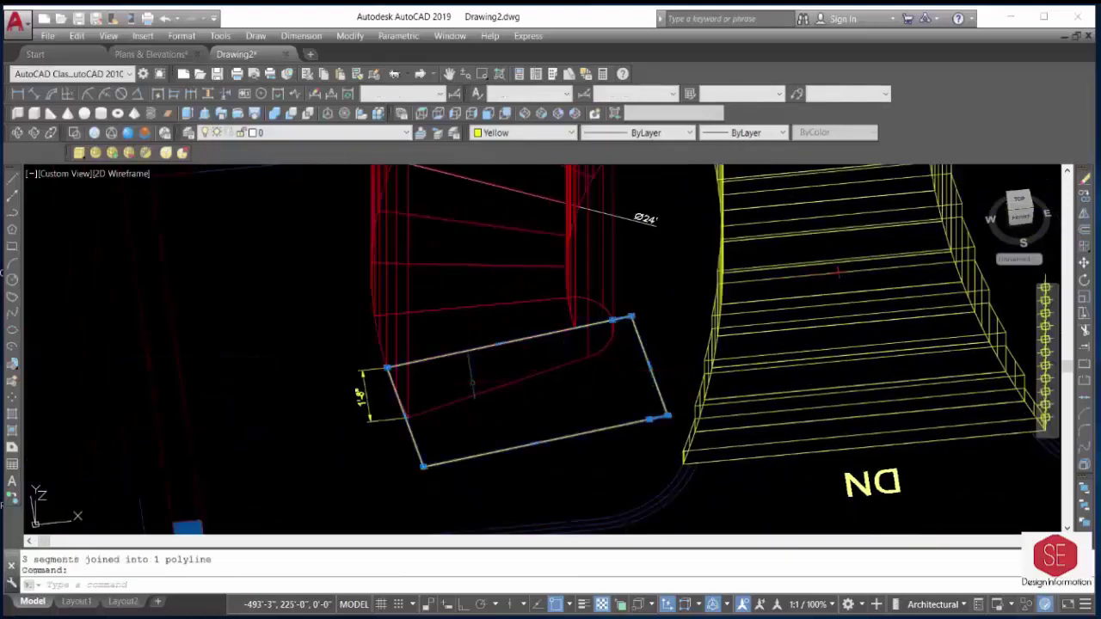
Move the joined rectangle to the top centre of the red stair flight.
type("m")
key("Return")
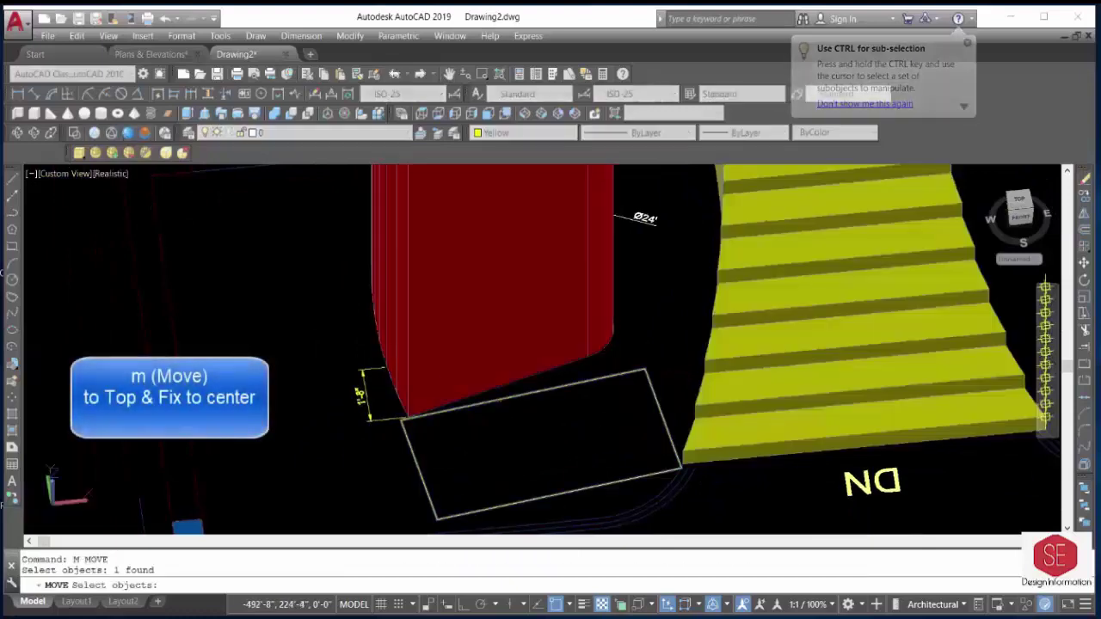
key("Return")
left_click(514, 395)
scroll(524, 378, "down", 5)
scroll(516, 327, "up", 4)
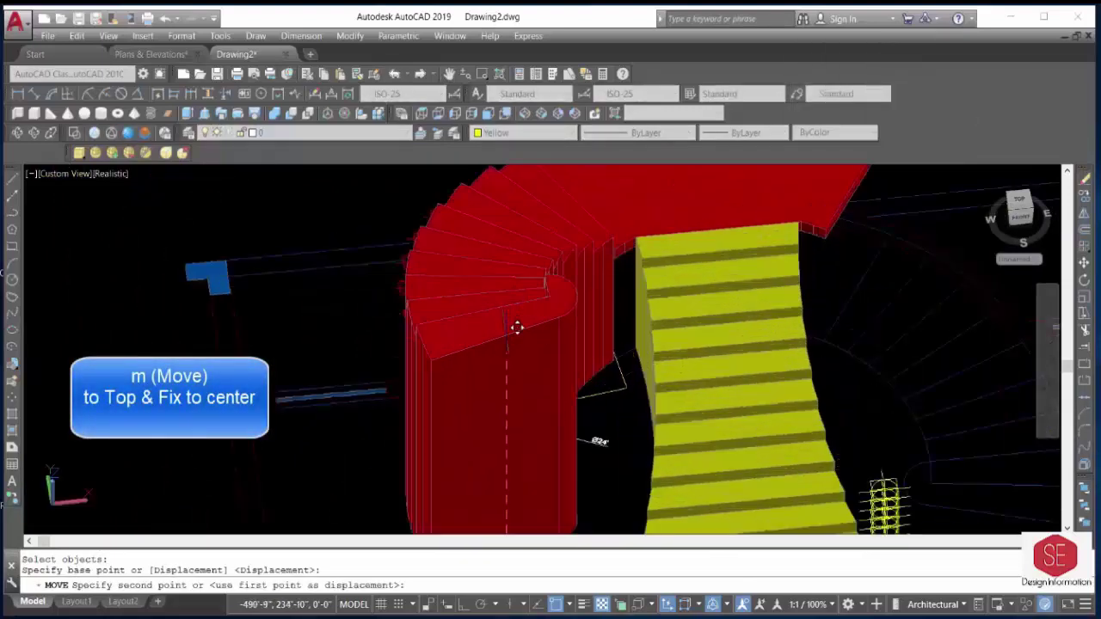
left_click(504, 335)
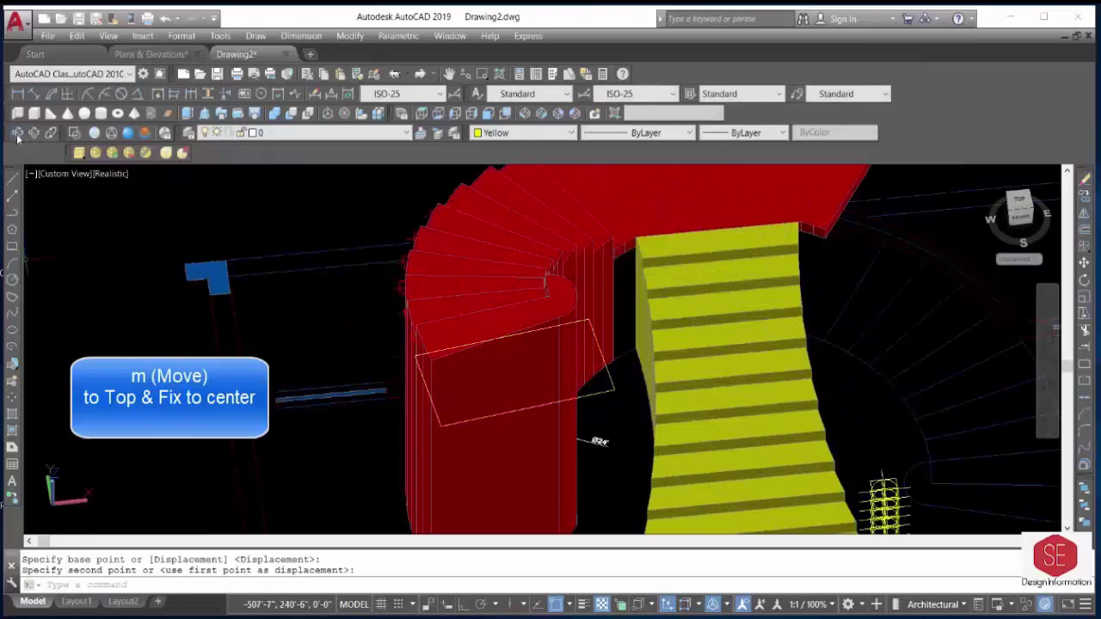
Orbit to check the rectangle's position, then switch to 2D Wireframe.
left_click(17, 133)
mouse_move(524, 423)
left_mouse_down()
mouse_move(505, 368)
mouse_move(516, 387)
mouse_move(725, 440)
mouse_move(602, 410)
mouse_move(696, 439)
mouse_move(647, 450)
mouse_move(661, 471)
left_mouse_up()
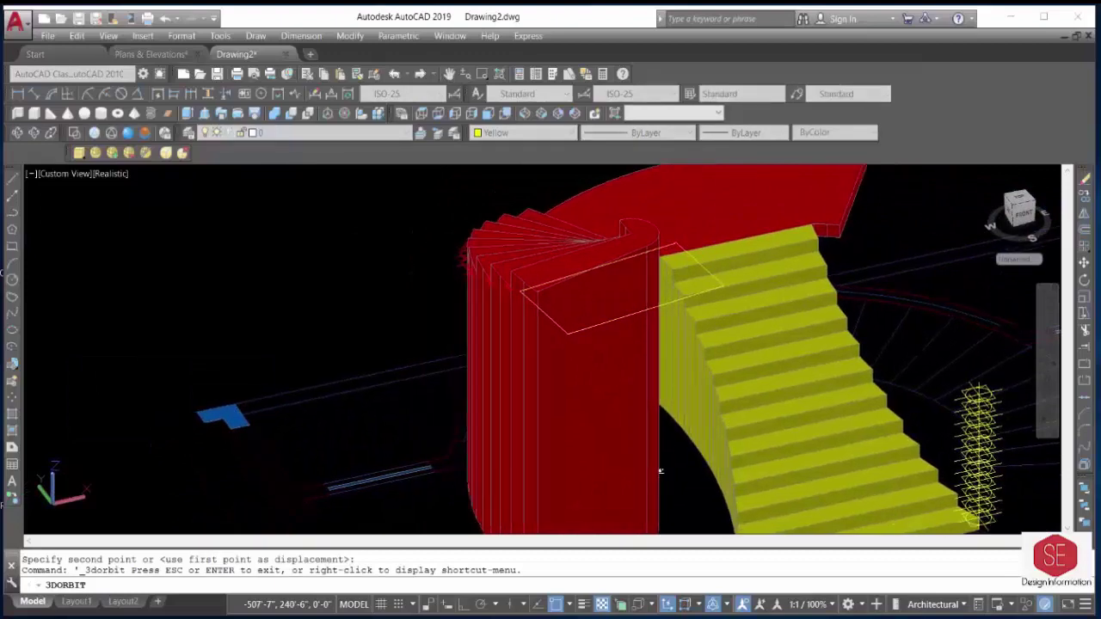
mouse_move(483, 364)
left_mouse_down()
mouse_move(580, 336)
mouse_move(784, 347)
mouse_move(632, 229)
left_mouse_up()
right_click(632, 229)
left_click(659, 238)
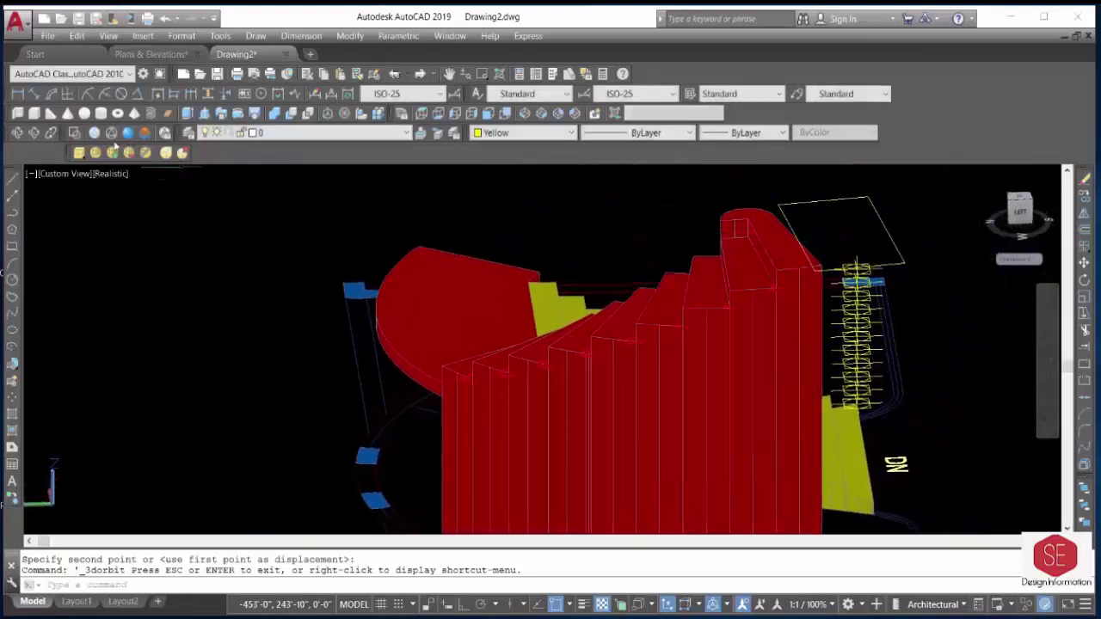
left_click(74, 133)
Move the yellow helix line 6" lower beneath the red winder steps, then orbit to the top landing.
scroll(406, 370, "up", 4)
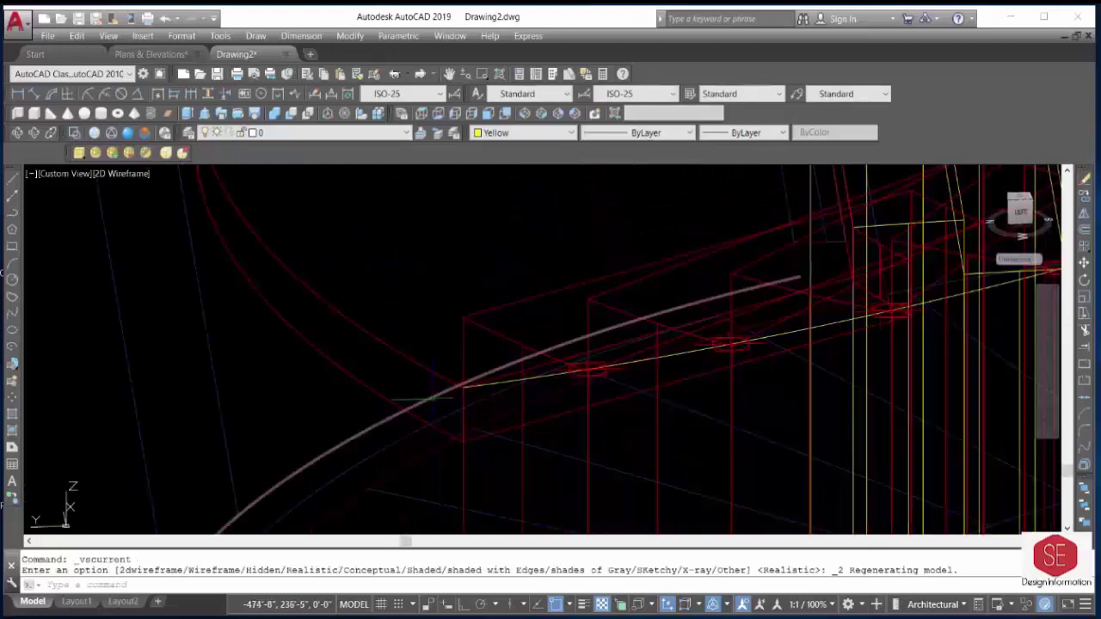
type("m")
key("Return")
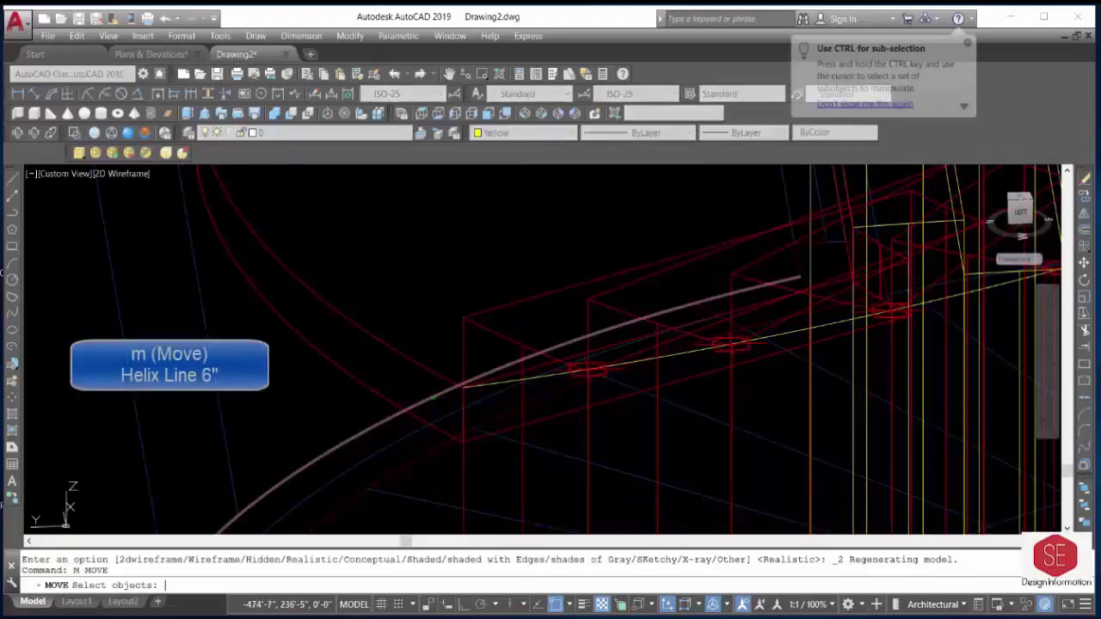
left_click(478, 392)
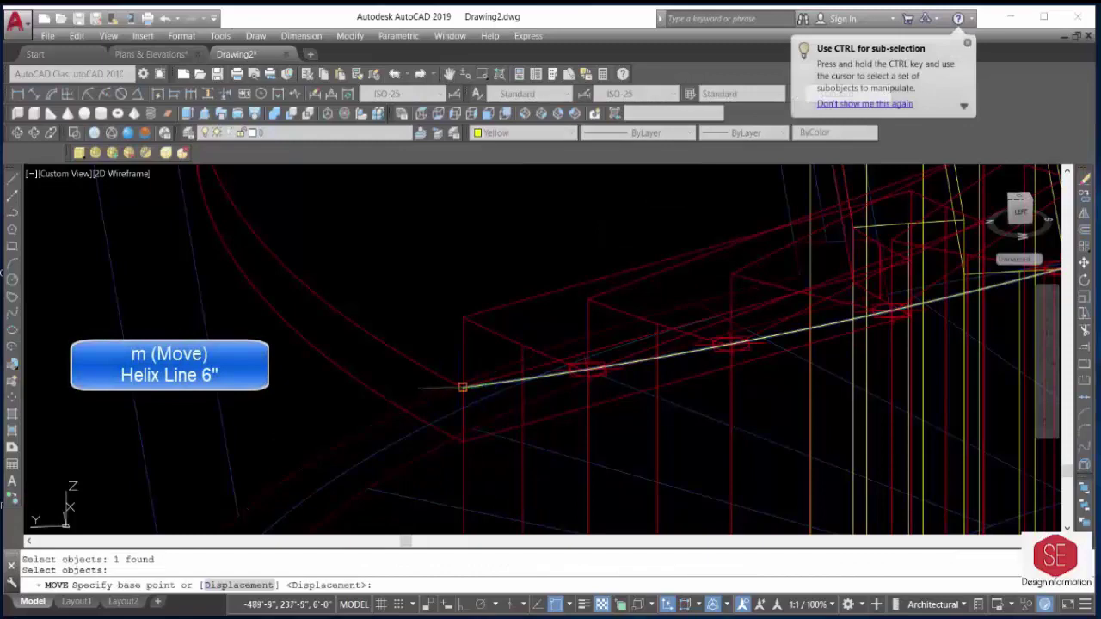
left_click(476, 376)
left_click(462, 442)
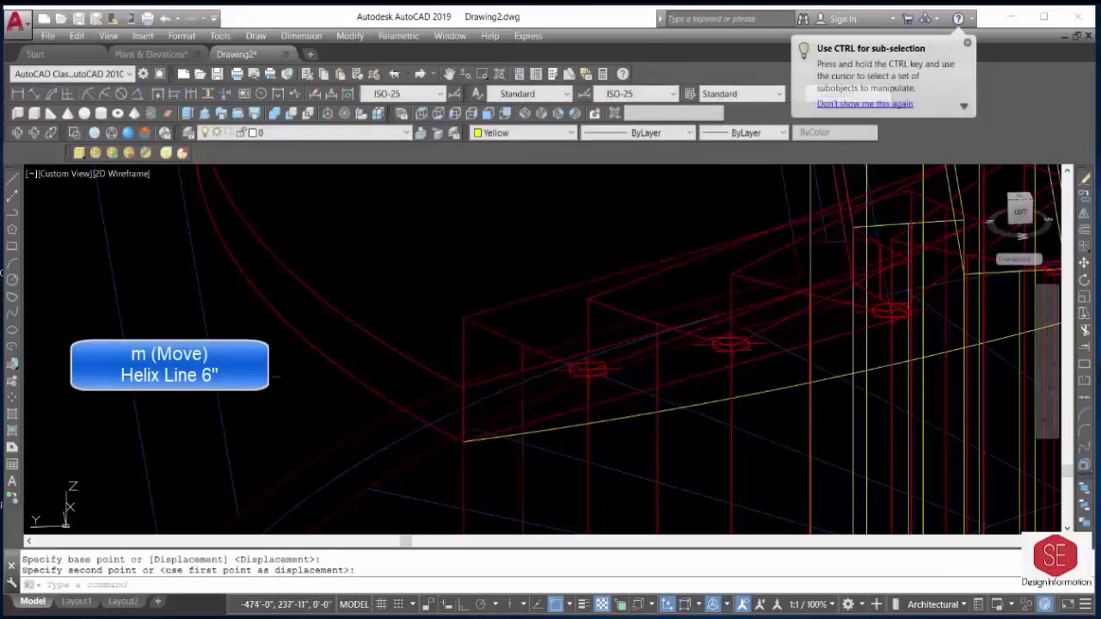
scroll(344, 422, "down", 3)
scroll(345, 422, "down", 2)
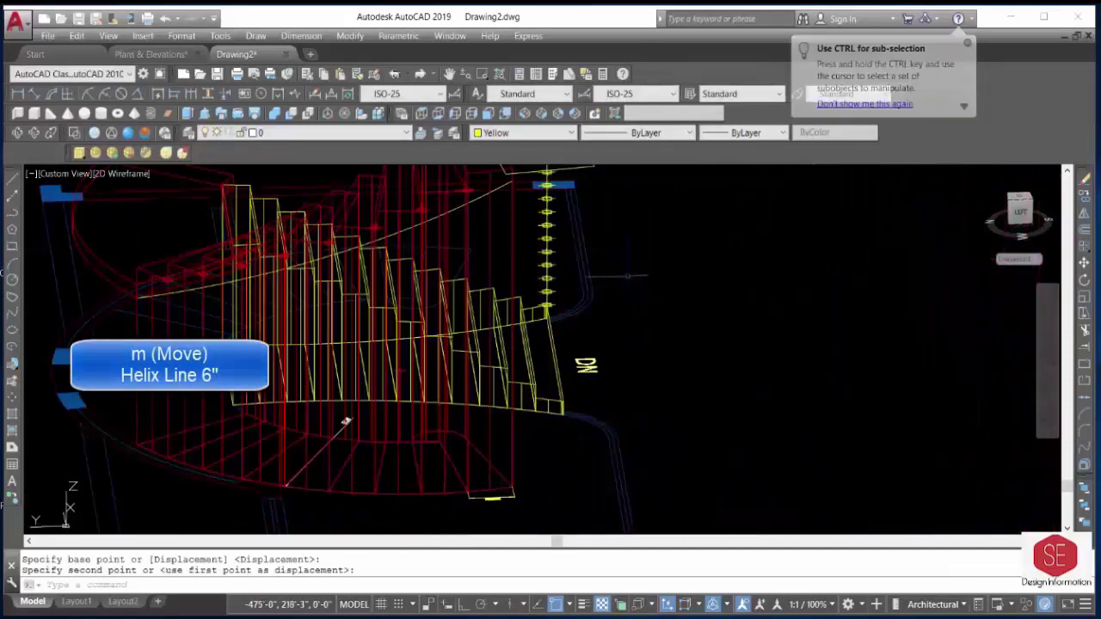
middle_click_drag(345, 421, 327, 518, "shift")
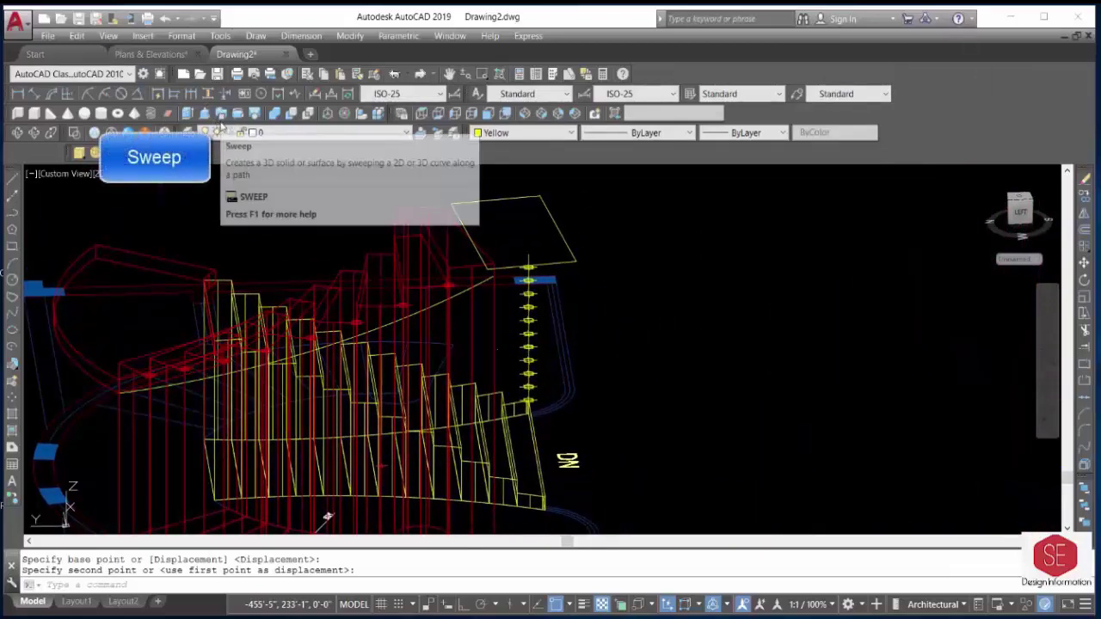
Sweep the yellow rectangle along the helix using a picked base point.
left_click(220, 120)
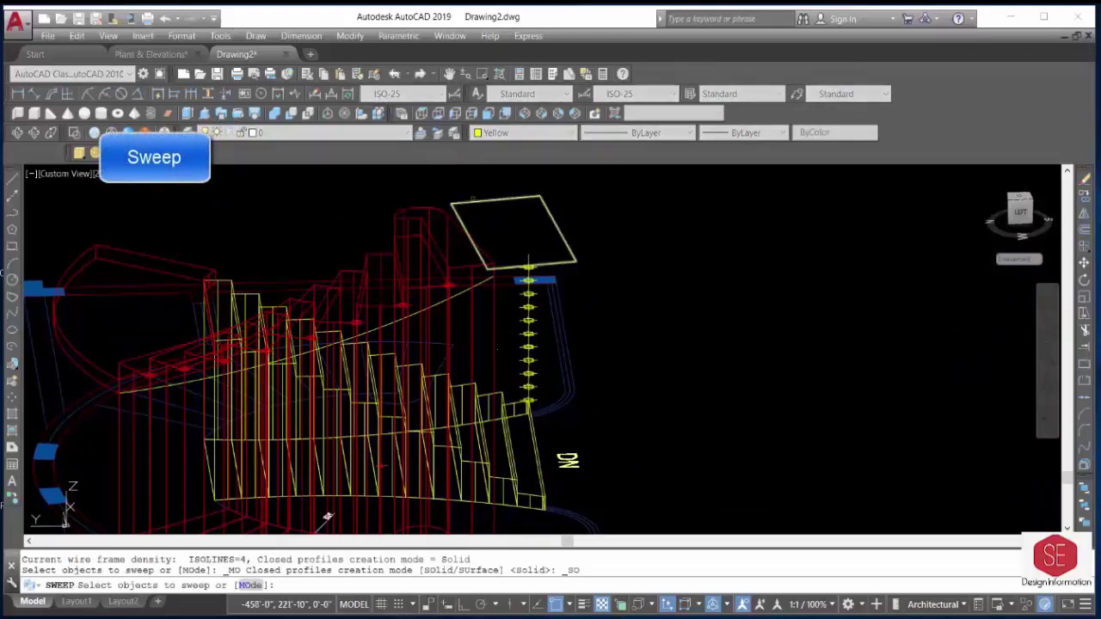
left_click(557, 229)
right_click(623, 216)
left_click(635, 224)
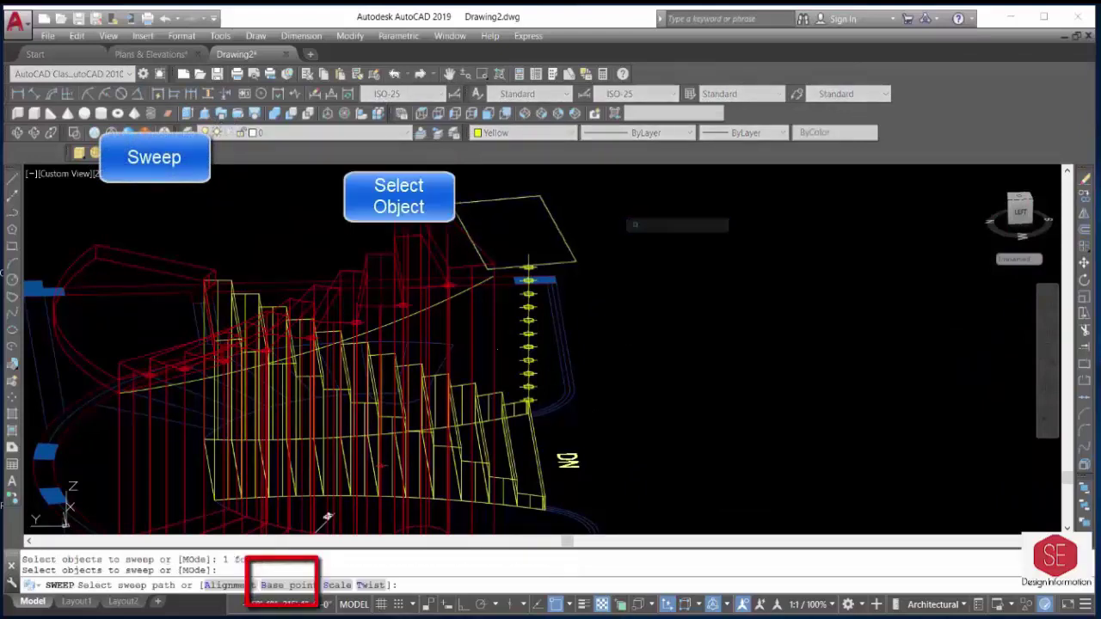
type("b")
key("Return")
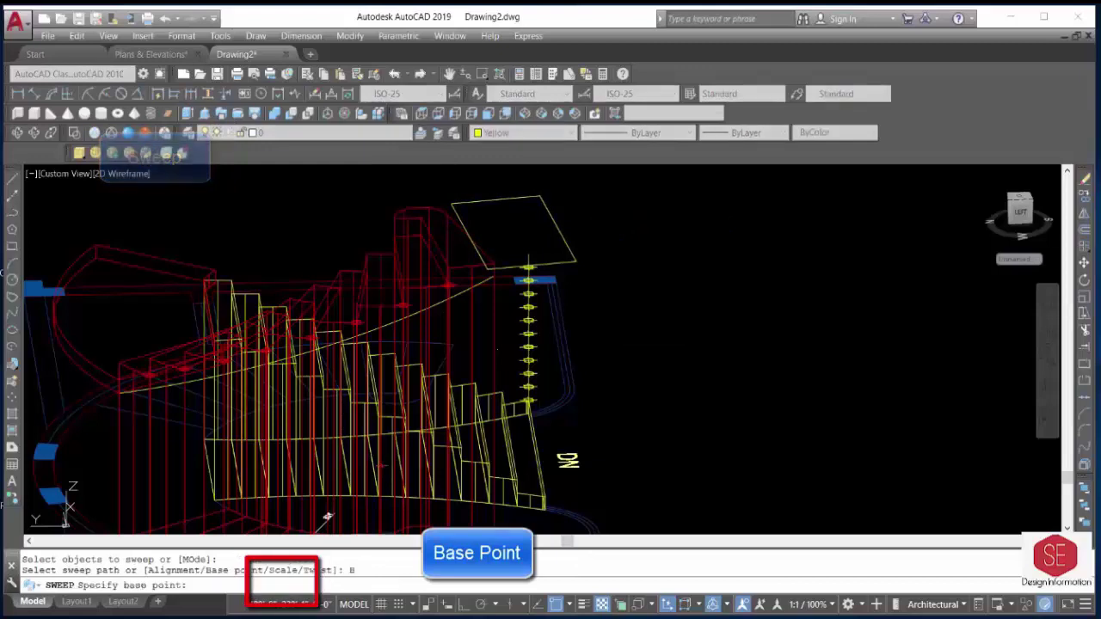
left_click(327, 517)
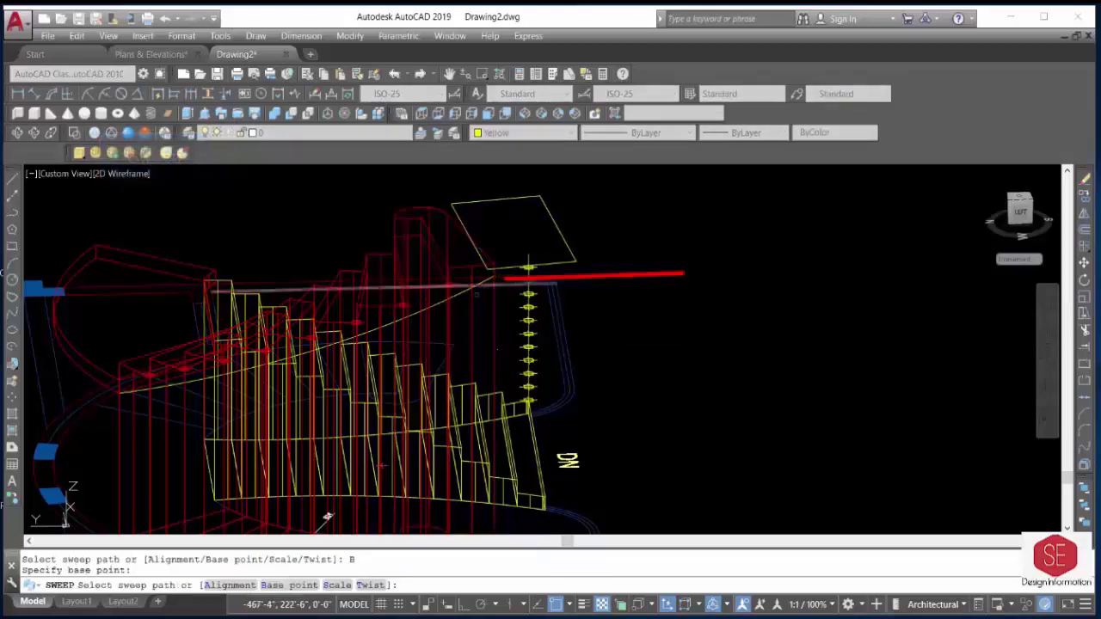
scroll(460, 299, "up", 2)
left_click(570, 267)
key("Escape")
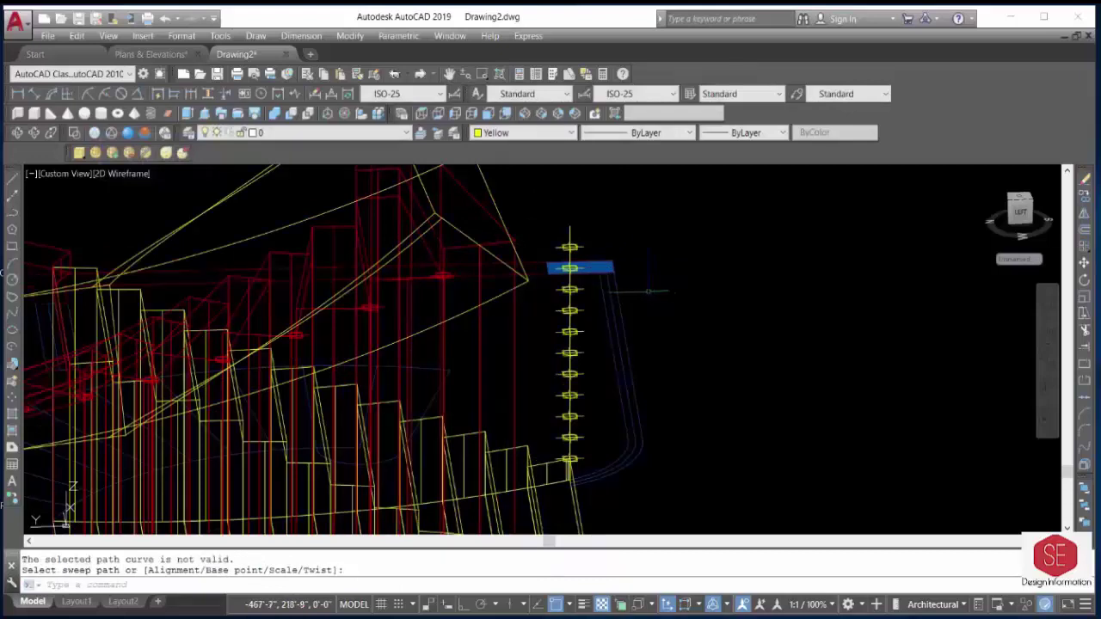
Orbit to view the whole stair and switch to the Realistic visual style.
scroll(647, 293, "down", 3)
middle_click_drag(647, 292, 492, 432, "shift")
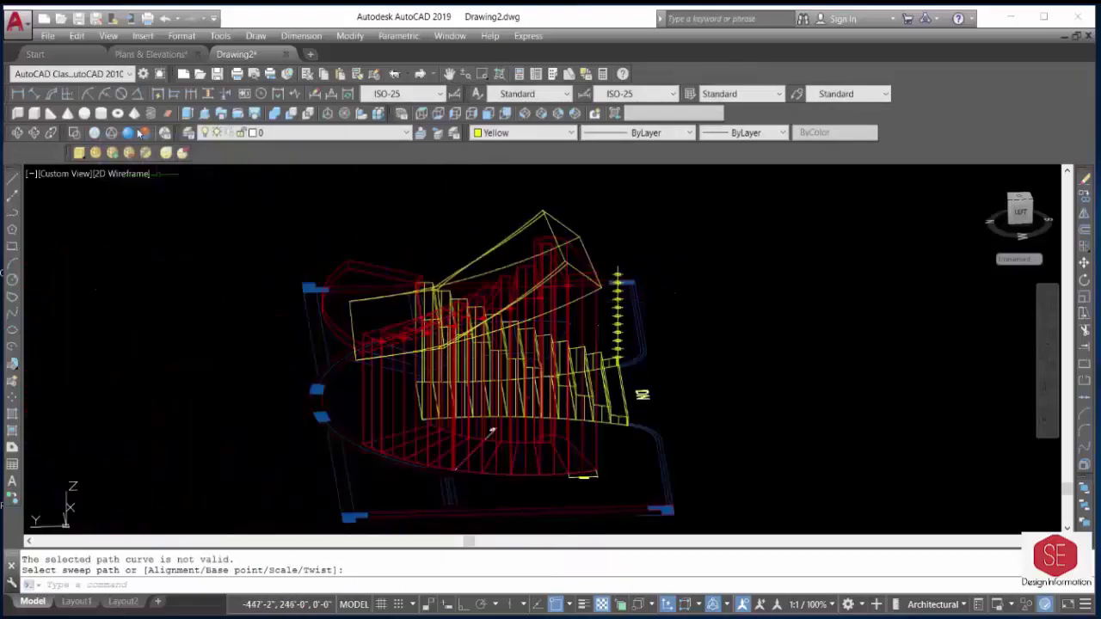
left_click(127, 132)
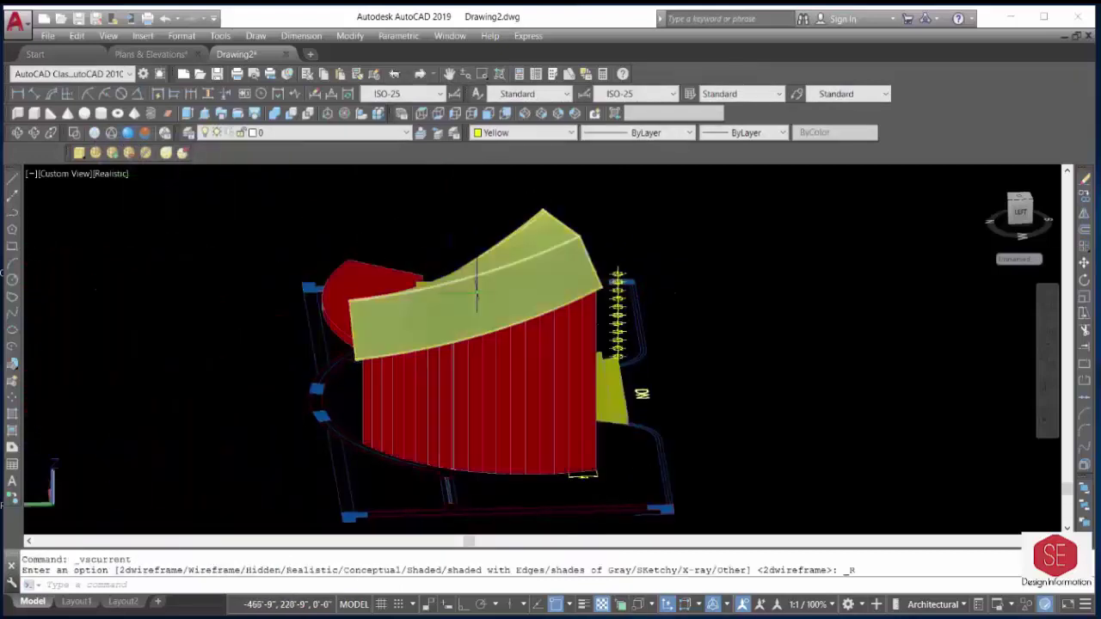
scroll(610, 295, "up", 2)
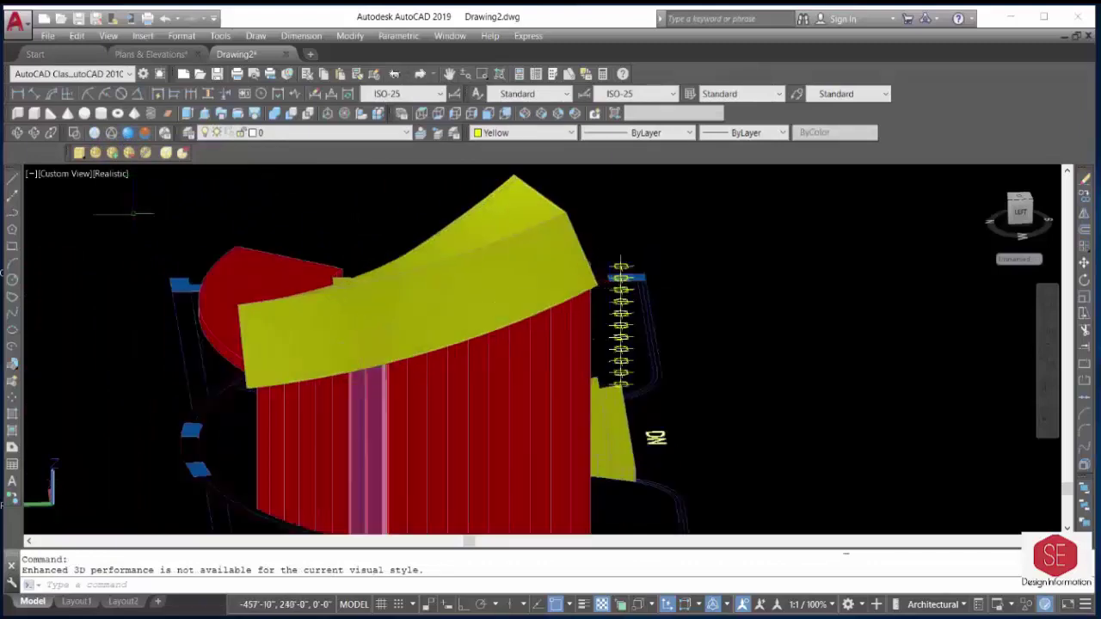
Orbit to an elevated front view of the staircase and inspect the red wall pieces.
left_click(21, 132)
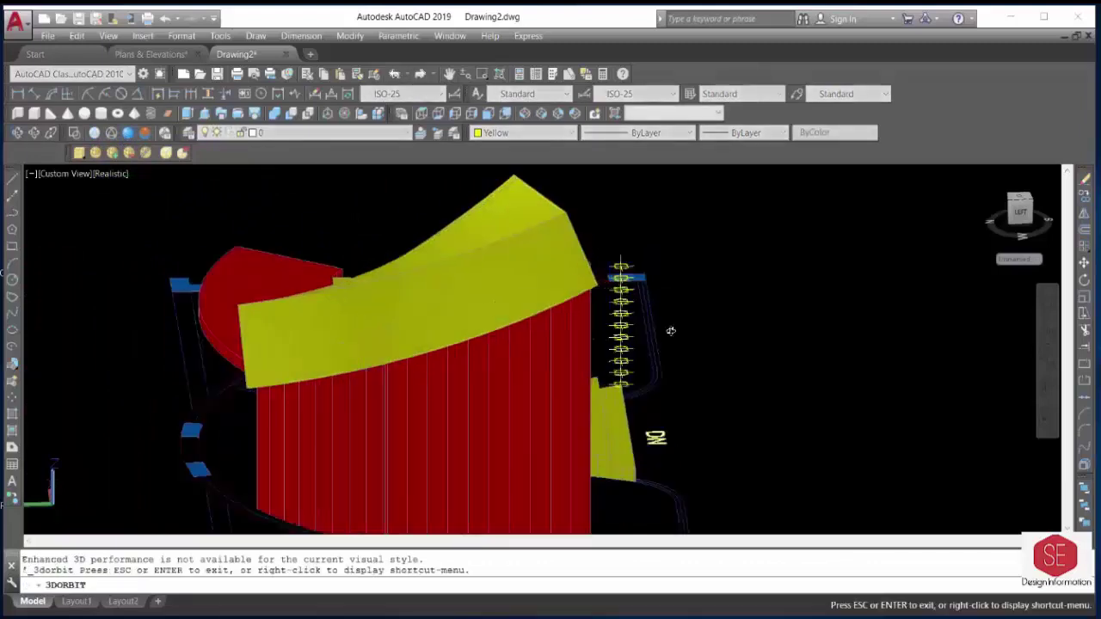
left_click_drag(669, 327, 219, 277)
mouse_move(271, 277)
left_mouse_down()
mouse_move(439, 376)
mouse_move(414, 310)
left_mouse_up()
mouse_move(695, 338)
left_mouse_down()
mouse_move(438, 376)
mouse_move(681, 350)
left_mouse_up()
right_click(850, 279)
left_click(869, 293)
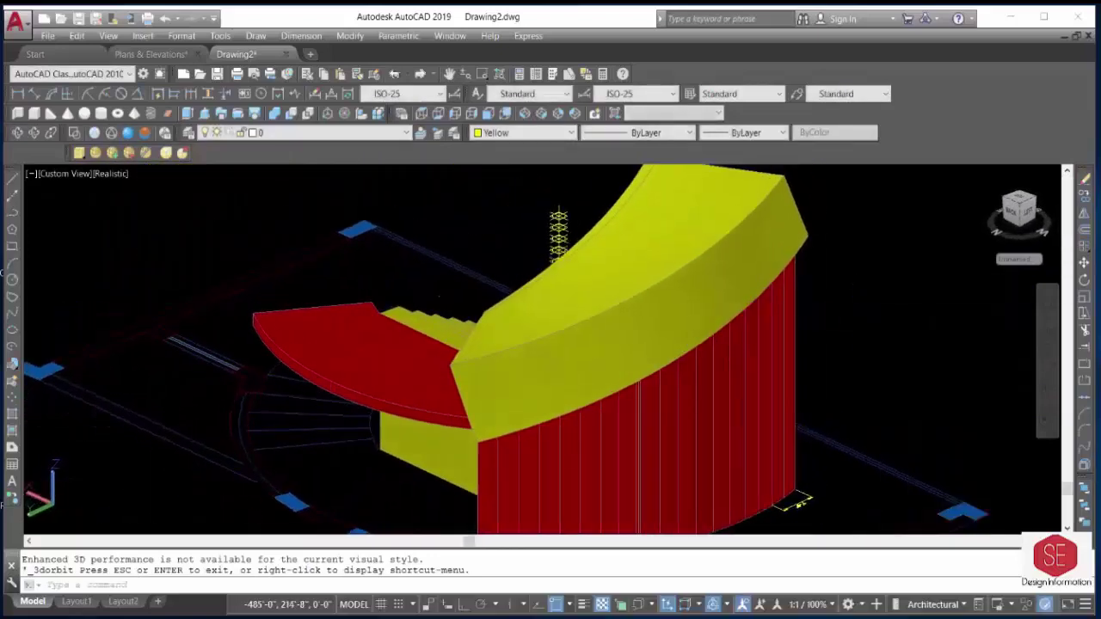
left_click(774, 340)
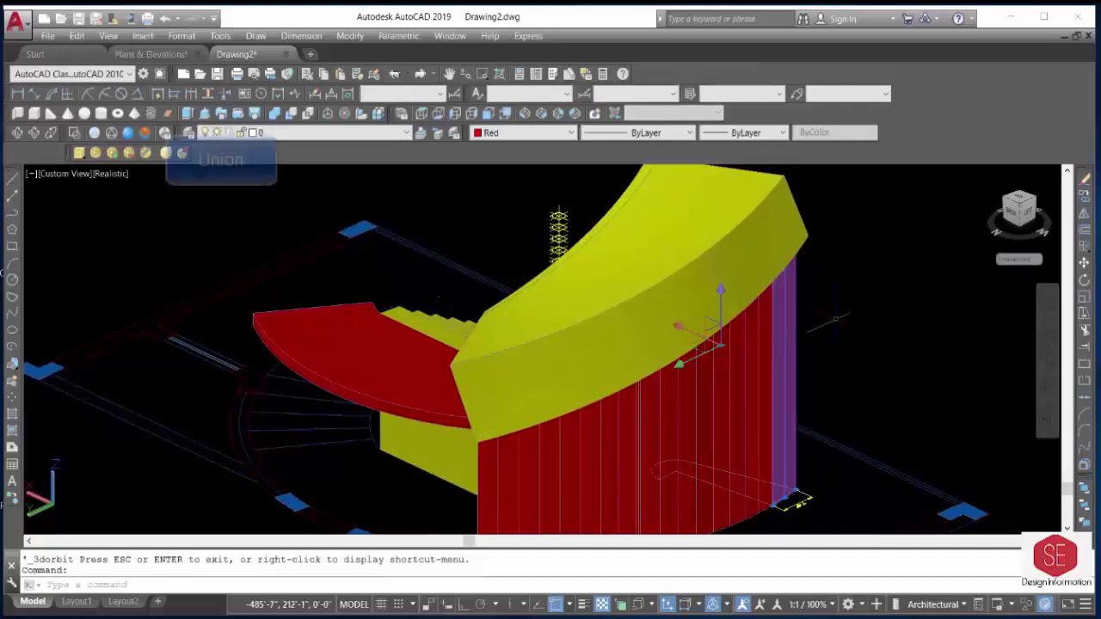
key("Escape")
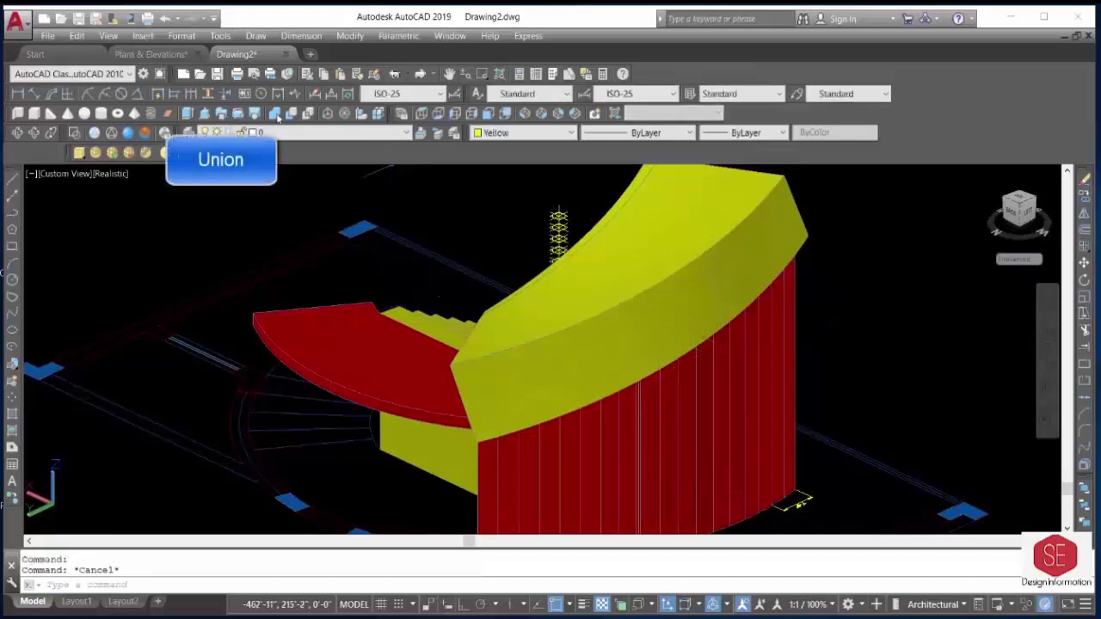
Union the red curved wall segments into one stepped solid.
left_click(275, 115)
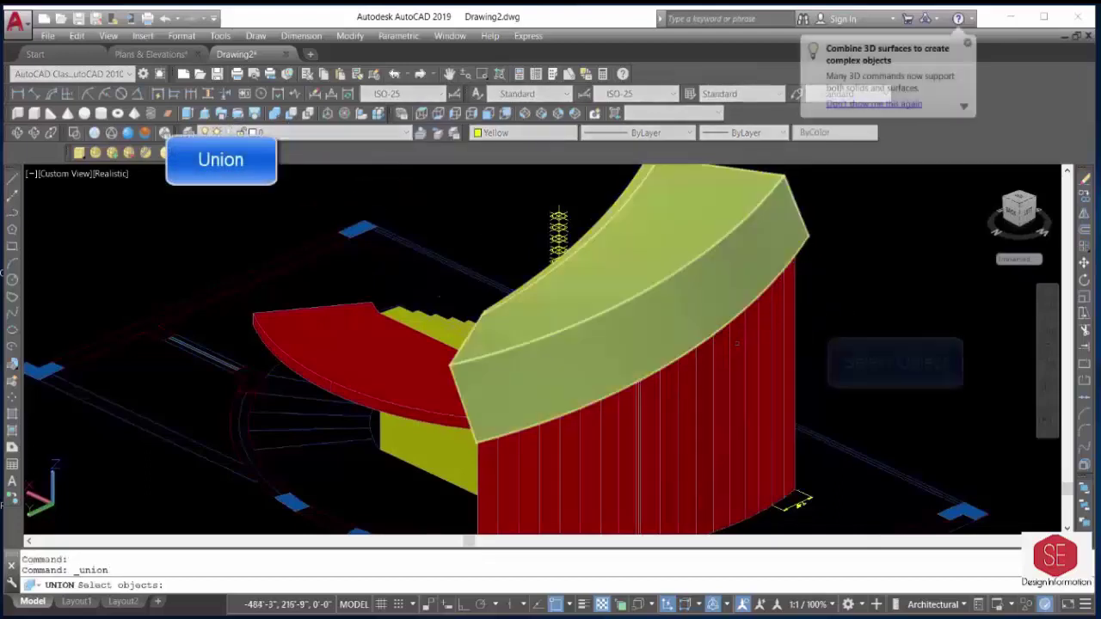
left_click(770, 387)
left_click(770, 387)
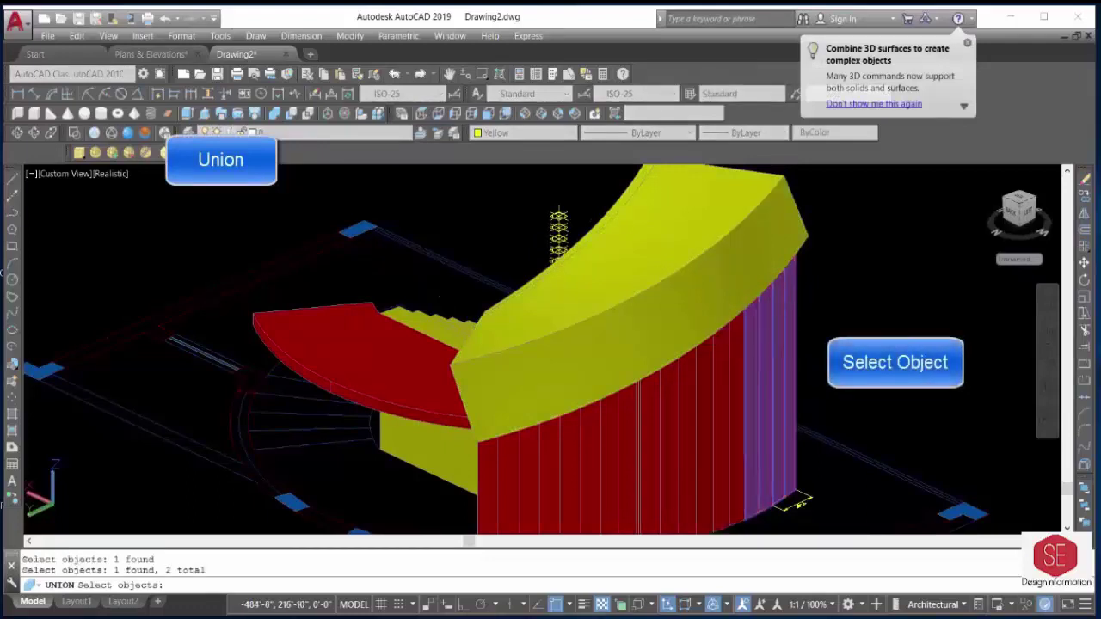
left_click(729, 387)
left_click(696, 391)
left_click(659, 404)
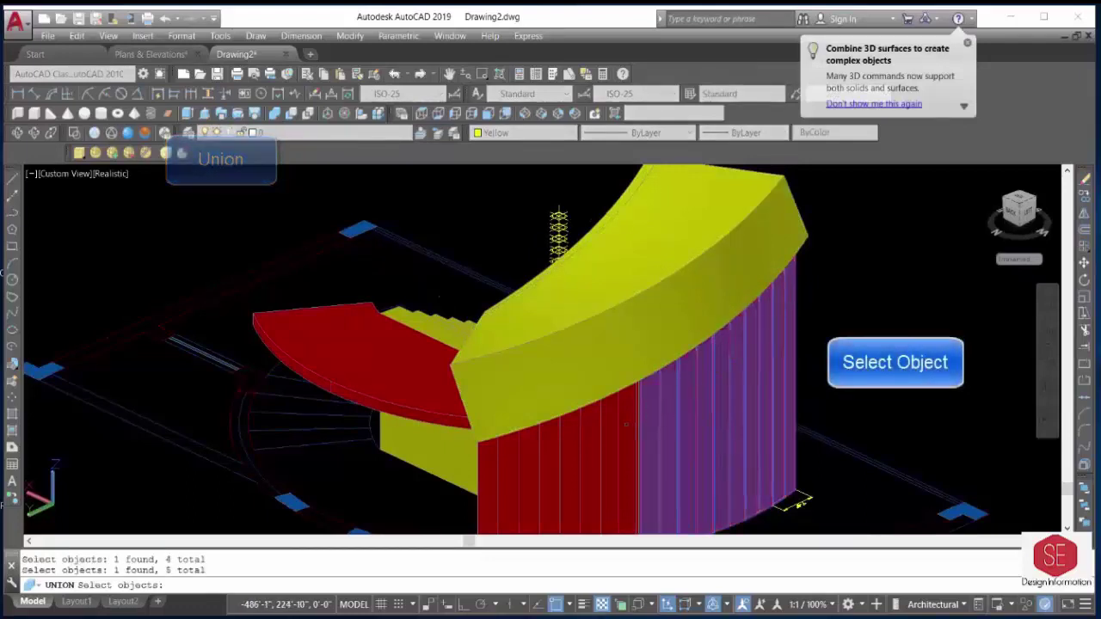
key("Return")
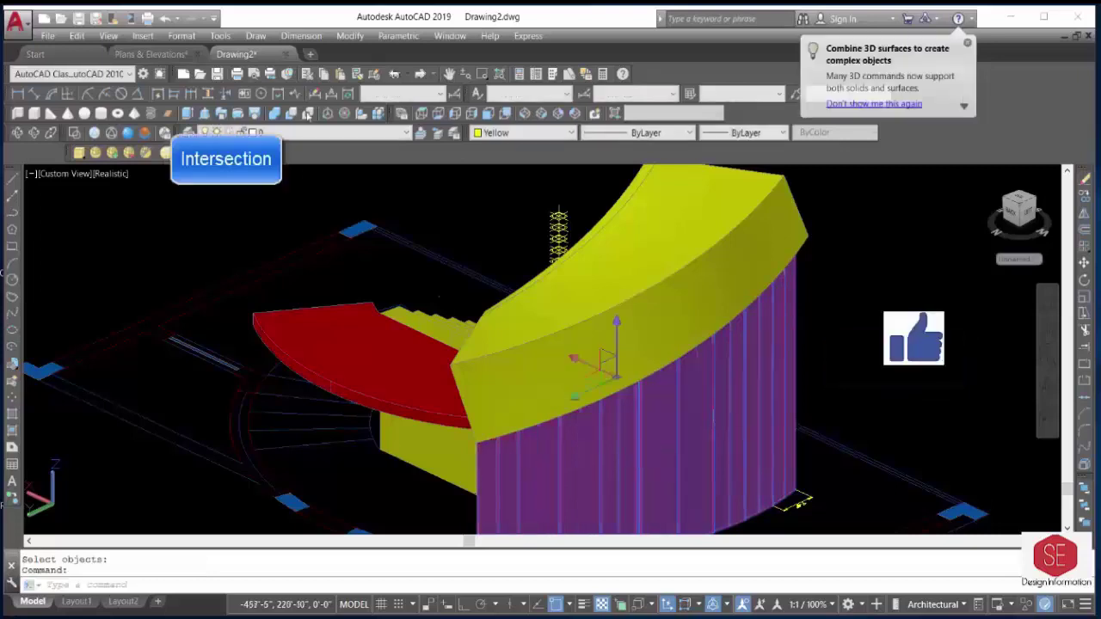
Intersect the stepped wall with the curved yellow slab to leave the stair flight.
left_click(307, 115)
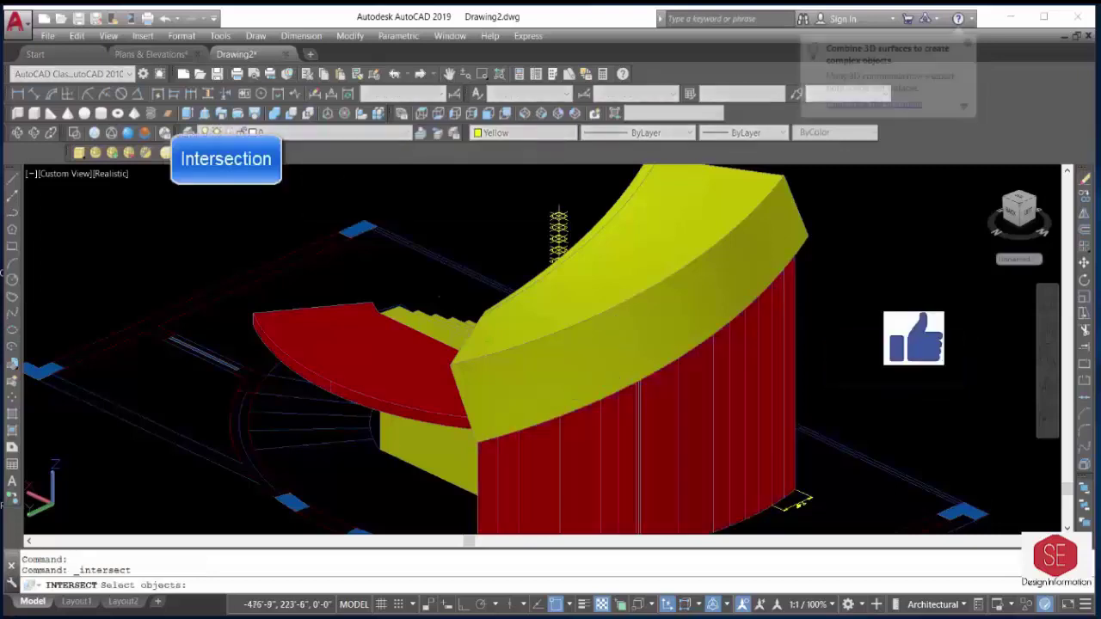
left_click(713, 414)
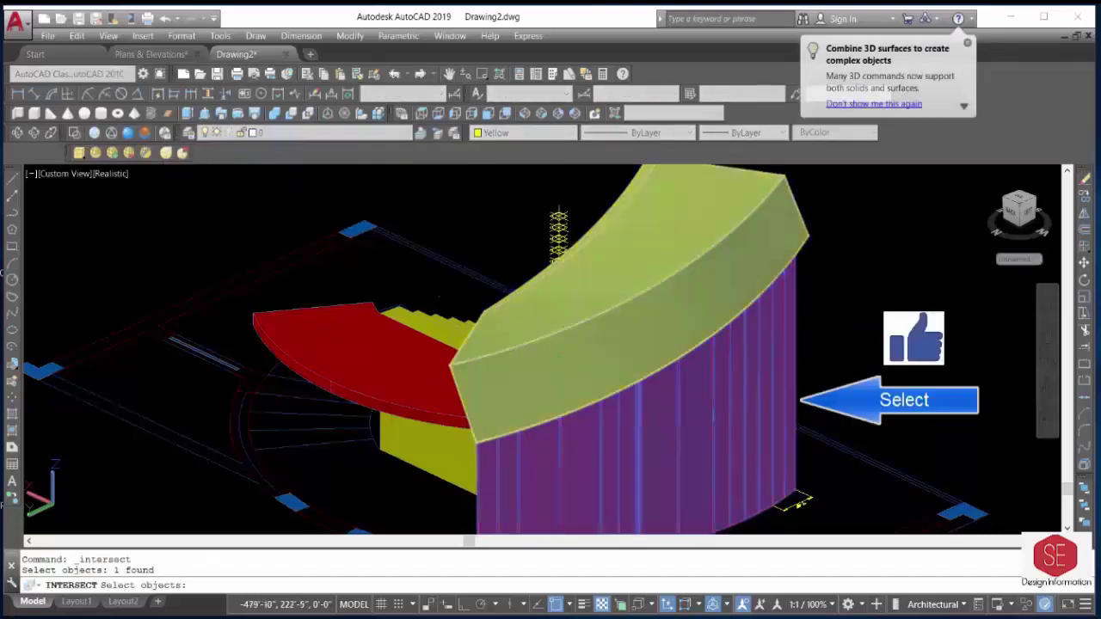
left_click(628, 284)
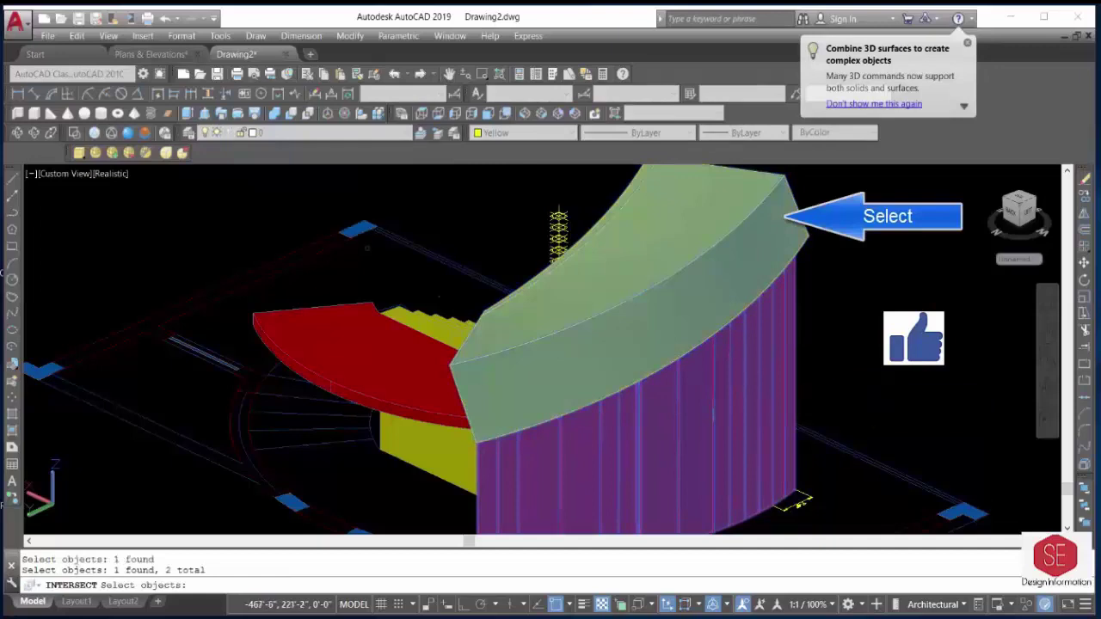
right_click(370, 248)
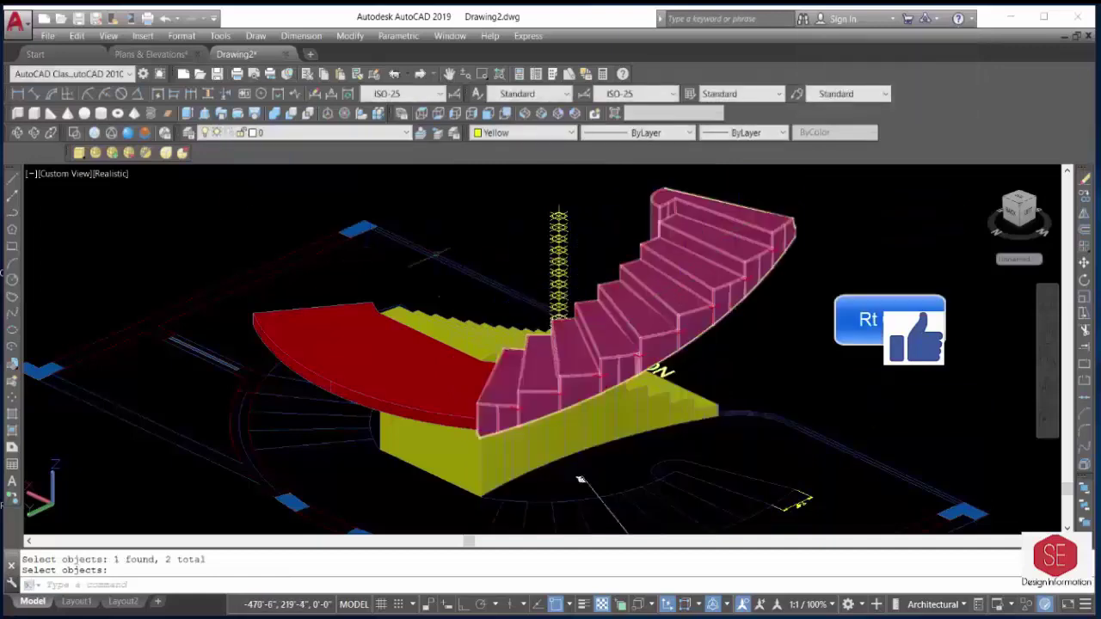
Orbit around the new red curved flight to inspect it, then return to the Top plan view.
mouse_move(274, 293)
middle_mouse_down("shift")
mouse_move(483, 399)
mouse_move(685, 370)
middle_mouse_up("shift")
mouse_move(596, 345)
middle_mouse_down("shift")
mouse_move(835, 369)
mouse_move(786, 364)
mouse_move(789, 352)
mouse_move(730, 415)
mouse_move(657, 399)
middle_mouse_up("shift")
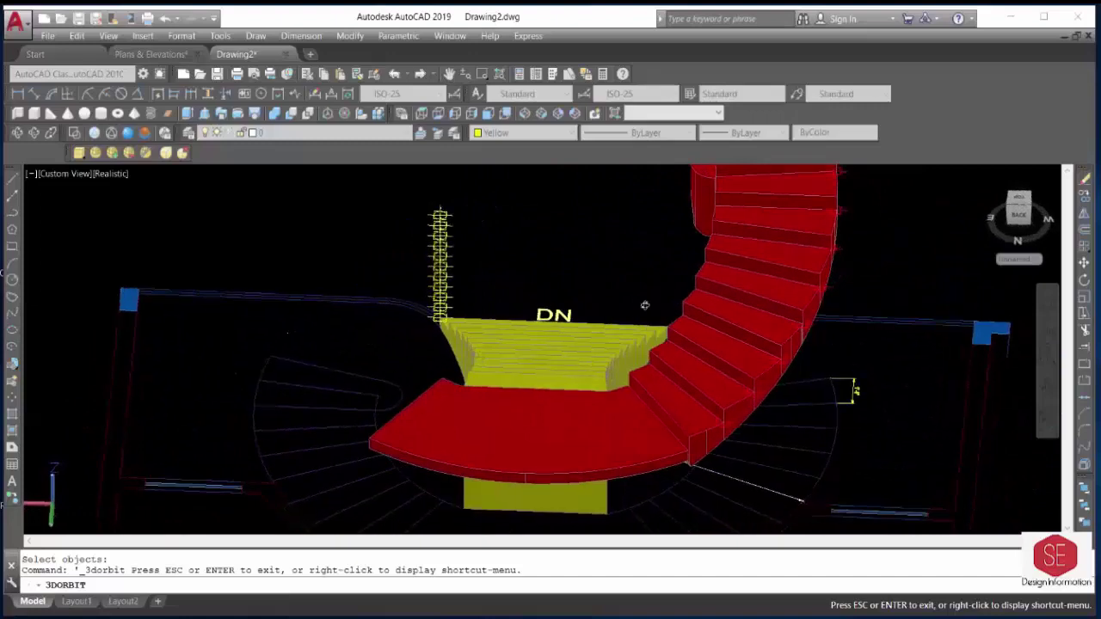
right_click(623, 293)
left_click(641, 298)
scroll(591, 329, "down", 2)
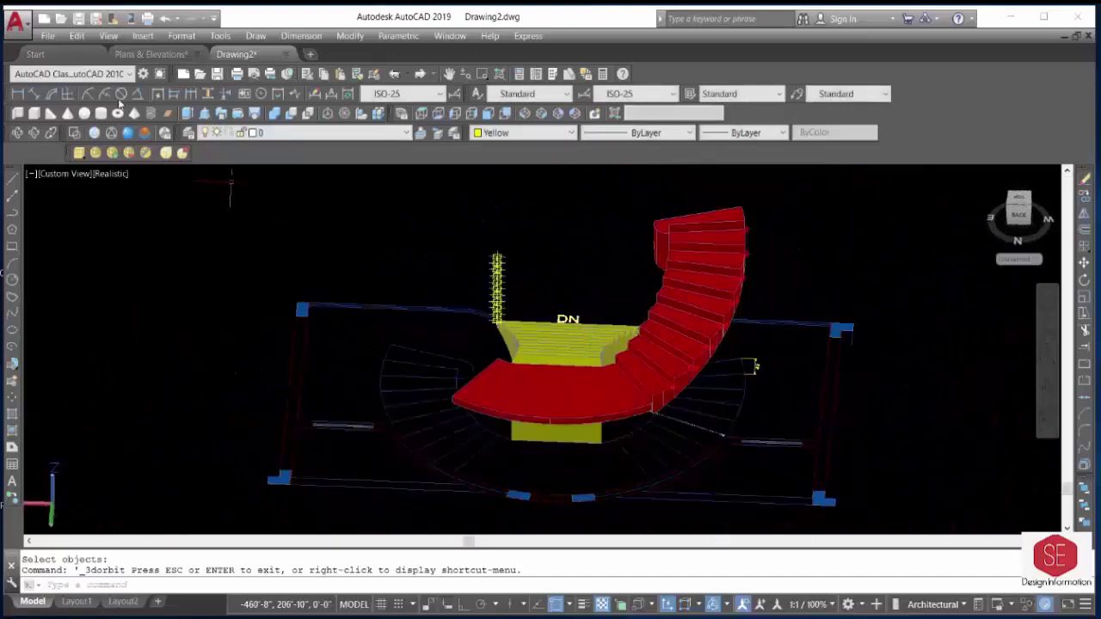
left_click(422, 113)
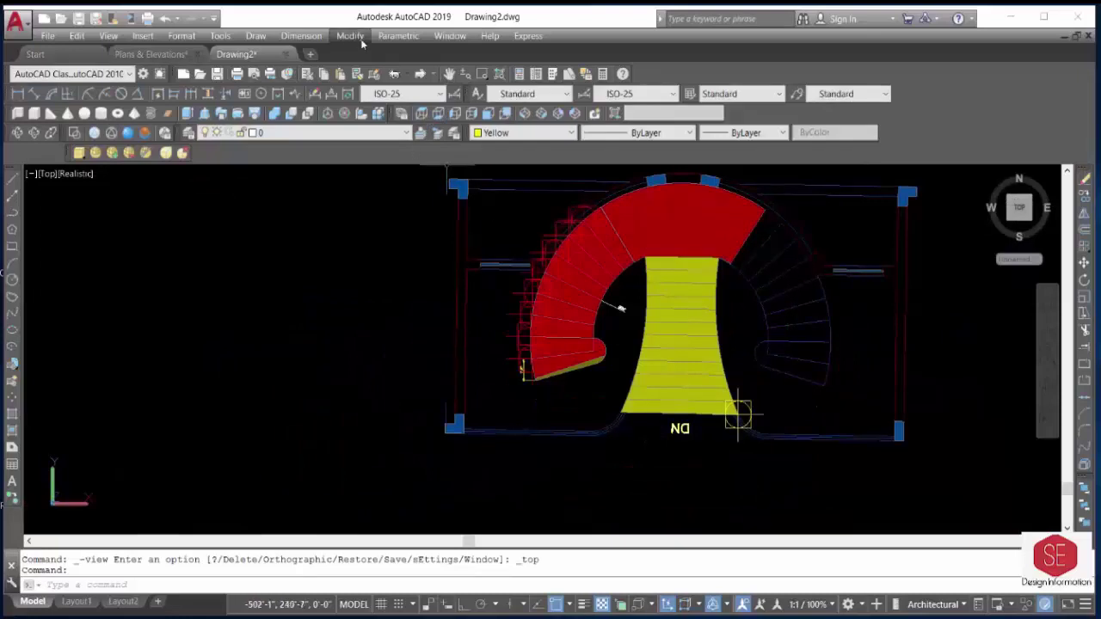
3D-mirror the red curved flight across a plane through three centreline points, keeping the original.
left_click(352, 37)
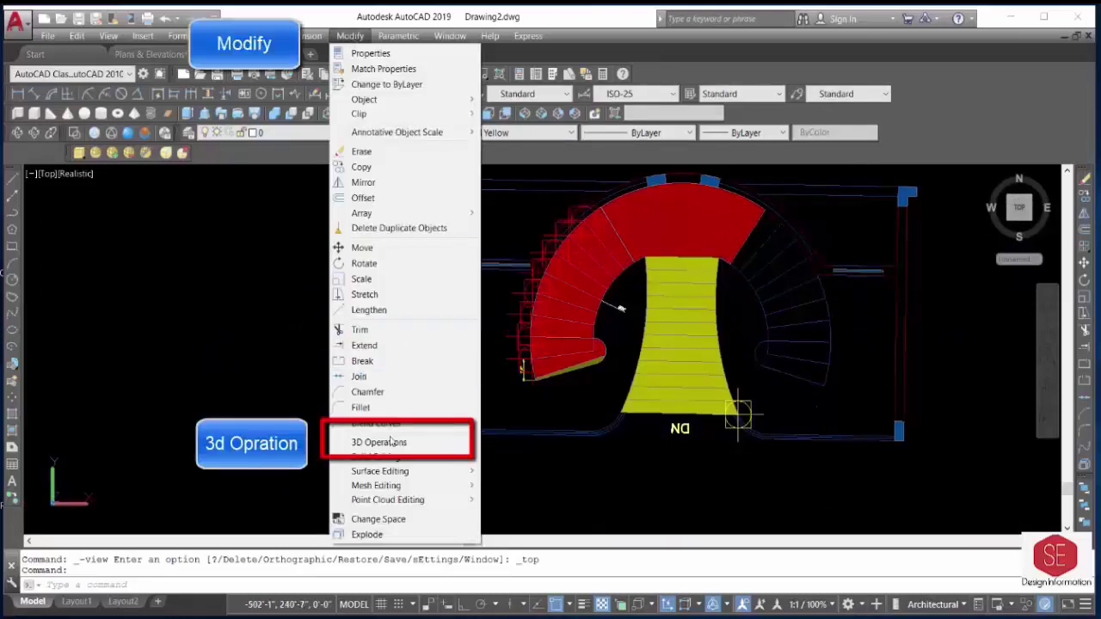
mouse_move(379, 443)
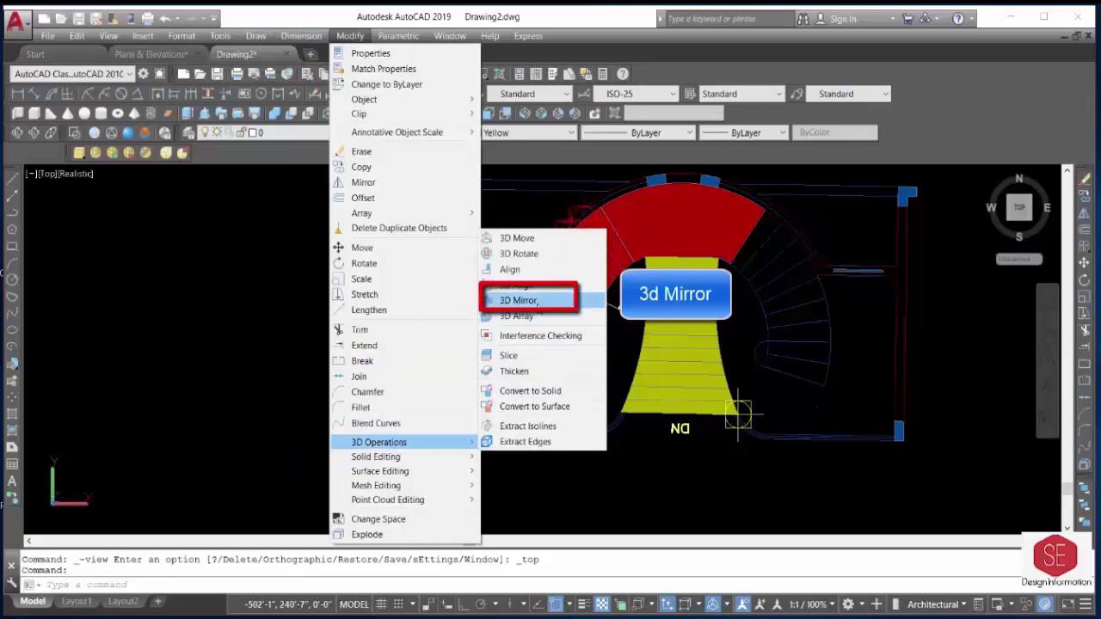
left_click(567, 300)
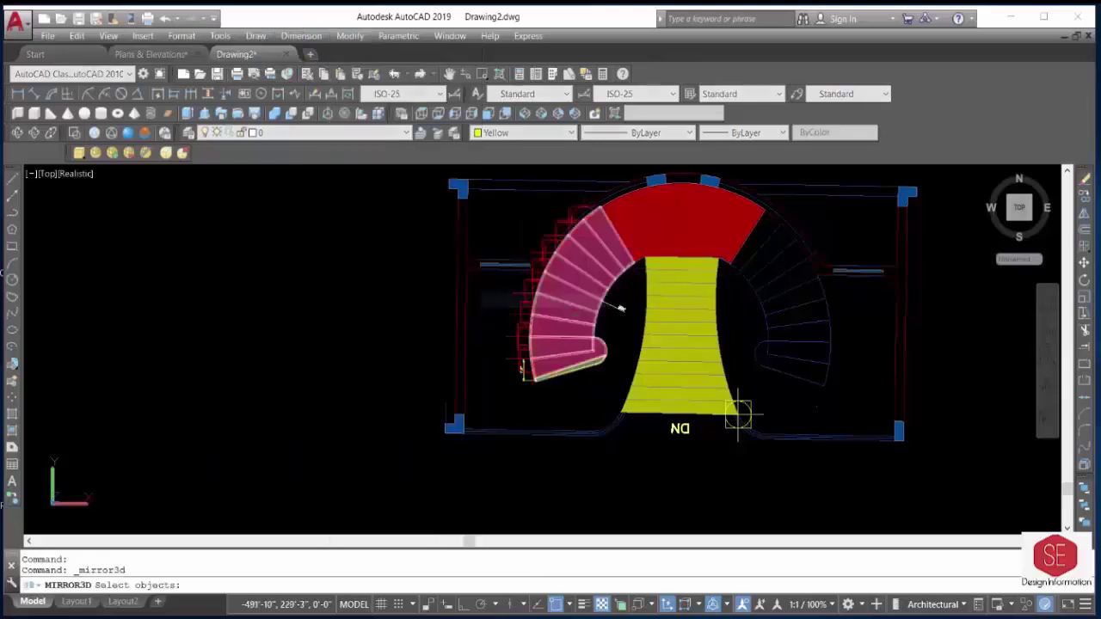
left_click(568, 258)
key("Return")
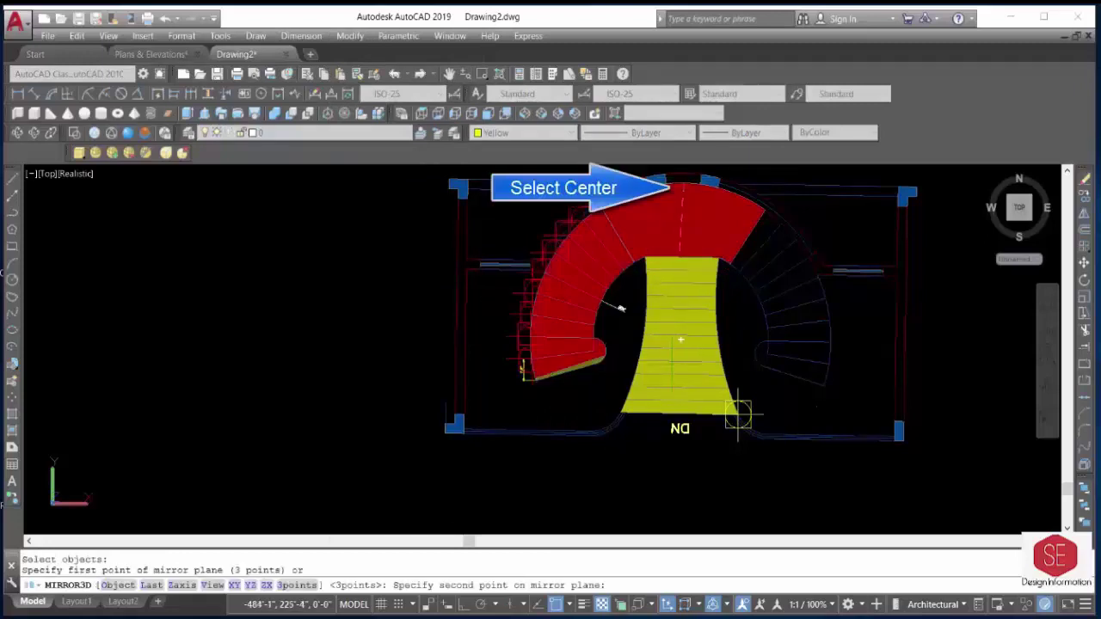
left_click(680, 417)
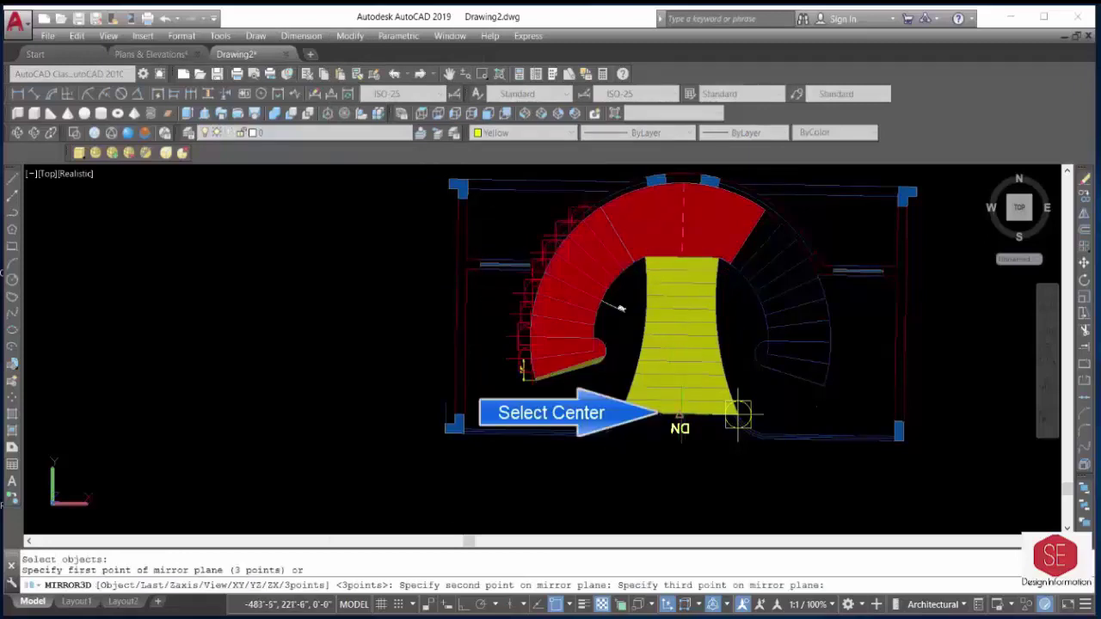
left_click(738, 415)
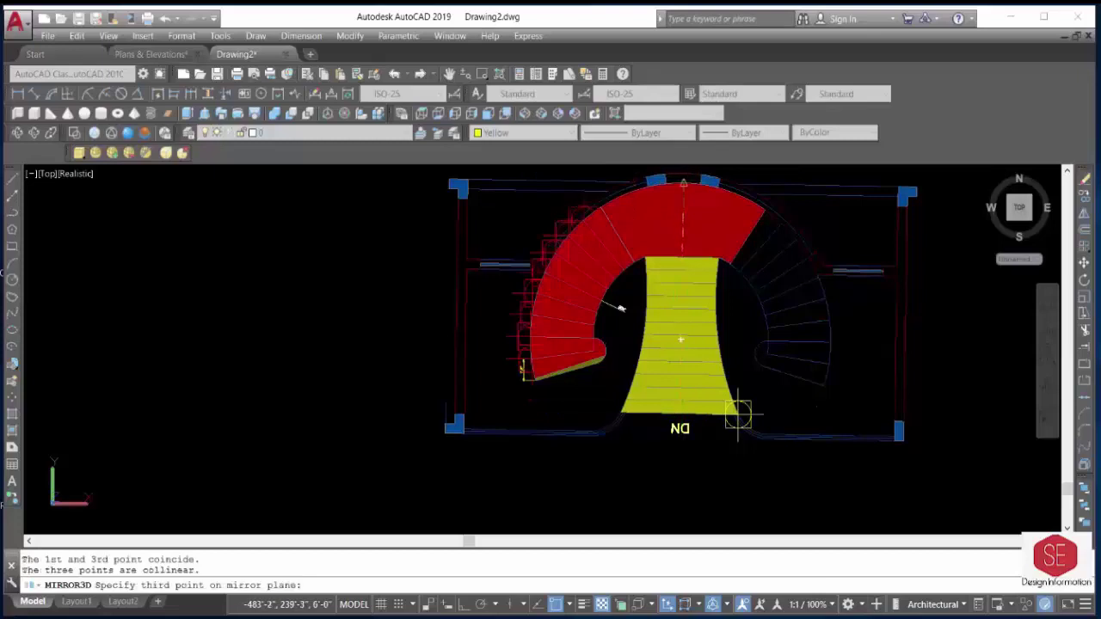
right_click(707, 220, "shift")
left_click(716, 225)
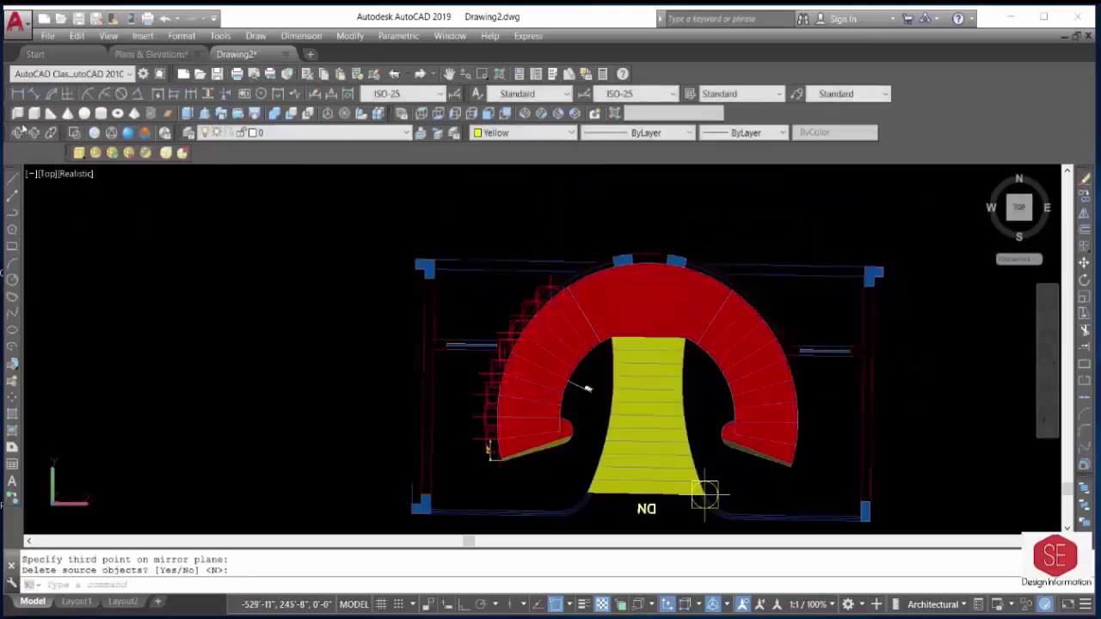
mouse_move(307, 413)
middle_mouse_down("shift")
mouse_move(312, 327)
mouse_move(600, 324)
mouse_move(600, 305)
middle_mouse_up("shift")
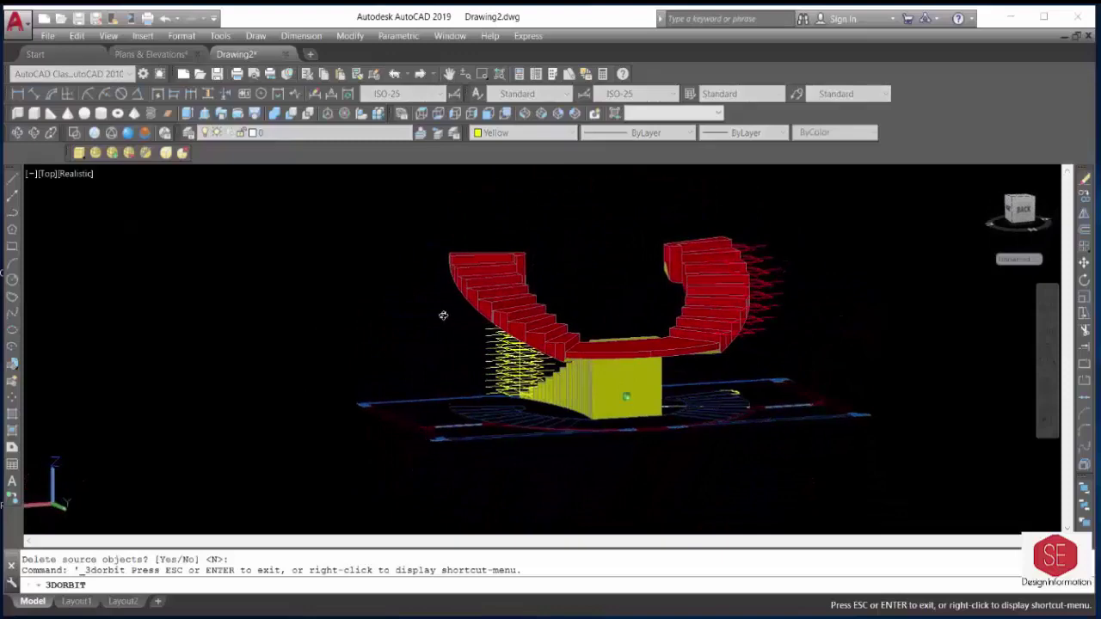
mouse_move(443, 315)
middle_mouse_down("shift")
mouse_move(600, 431)
mouse_move(649, 497)
mouse_move(323, 417)
middle_mouse_up("shift")
scroll(680, 494, "up", 2)
scroll(659, 485, "up", 2)
right_click(326, 411)
left_click(366, 173)
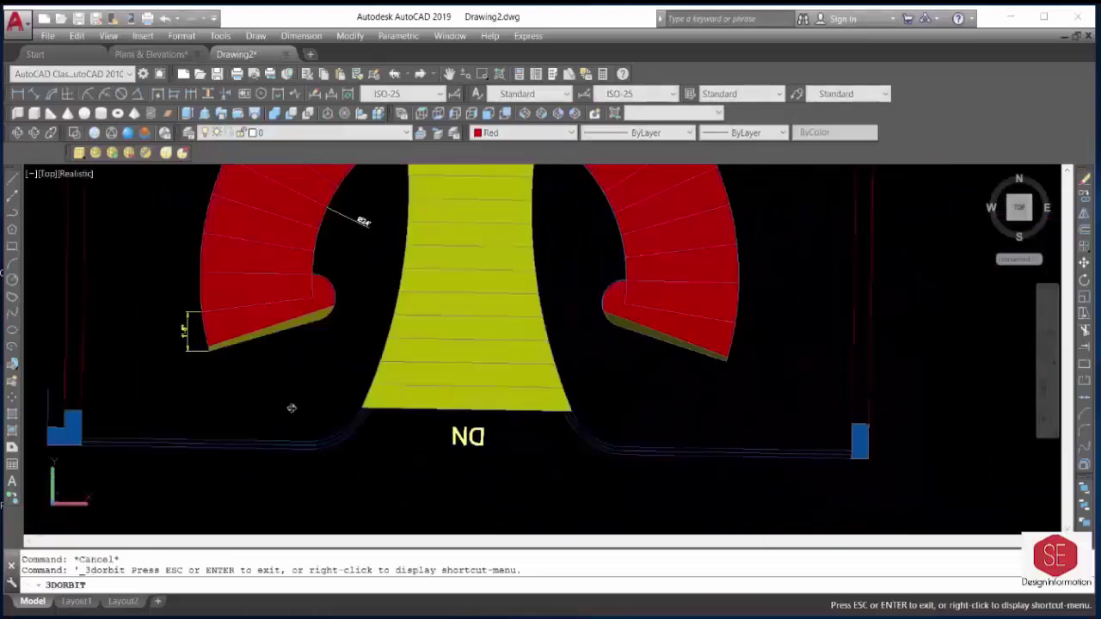
middle_click_drag(290, 408, 295, 370, "shift")
scroll(141, 362, "up", 3)
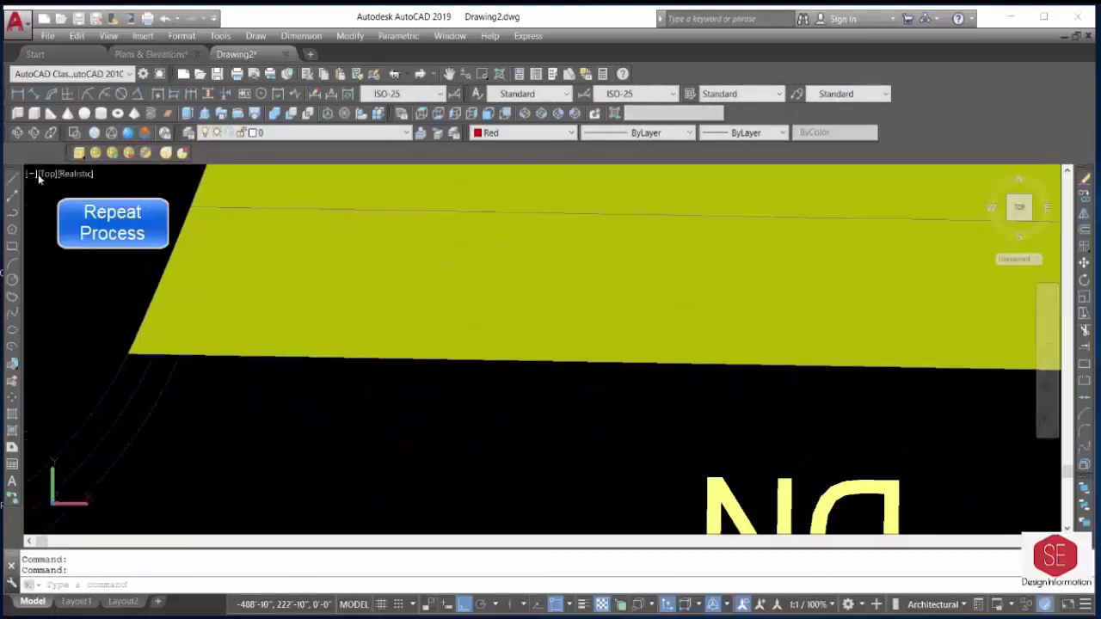
Switch to 2D Wireframe and draw a 3-foot line down from the bottom step's corner.
left_click(75, 133)
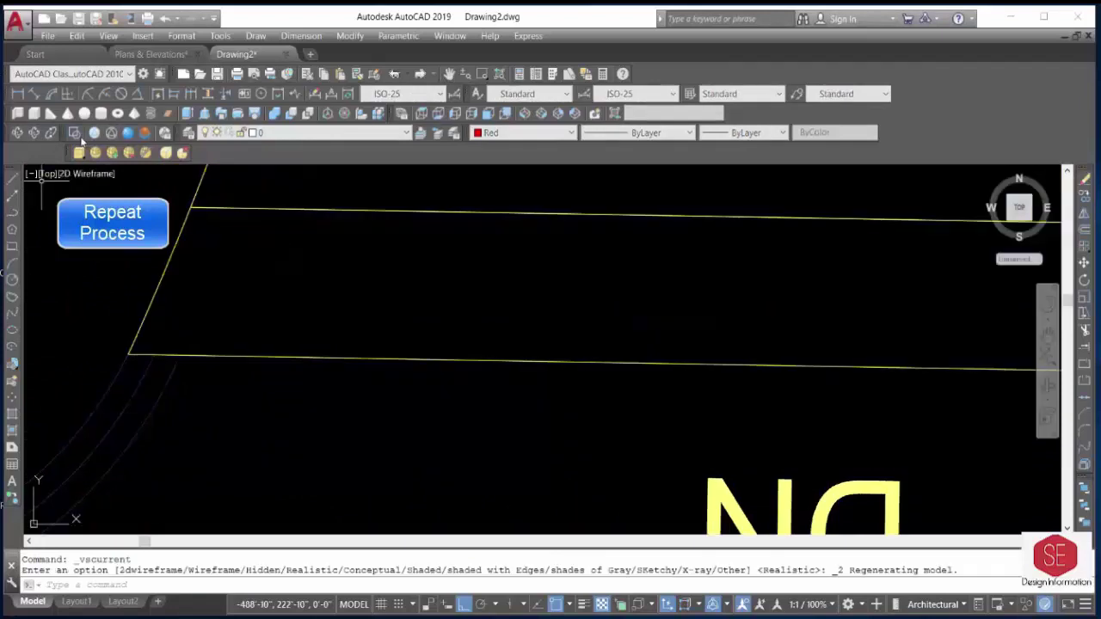
left_click(13, 190)
scroll(142, 355, "down", 2)
middle_click_drag(327, 374, 34, 334)
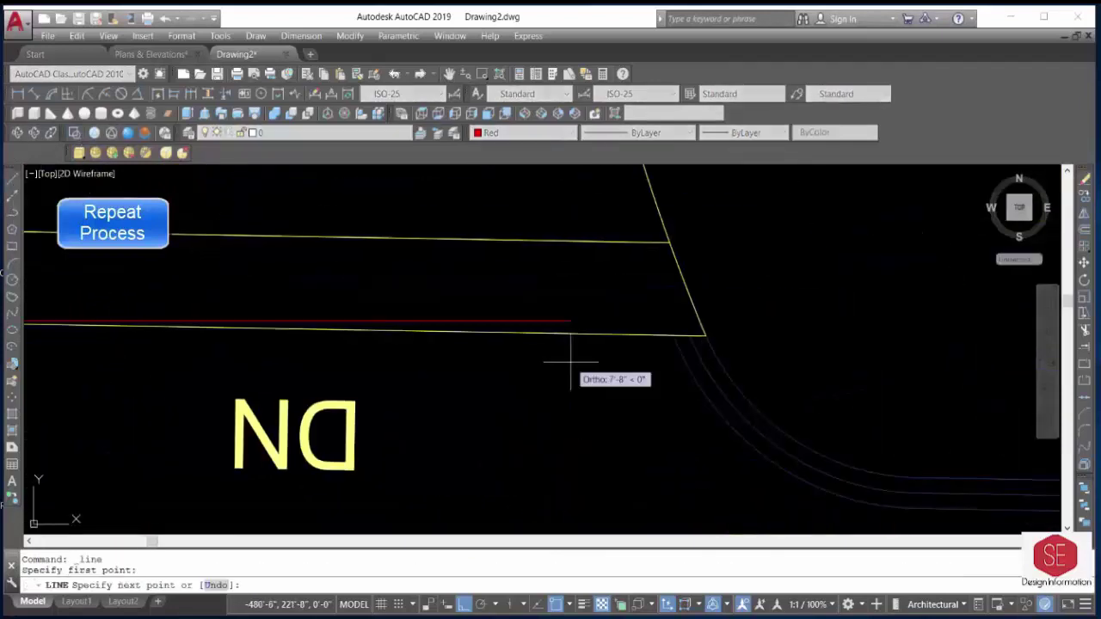
left_click(705, 335)
scroll(731, 499, "down", 4)
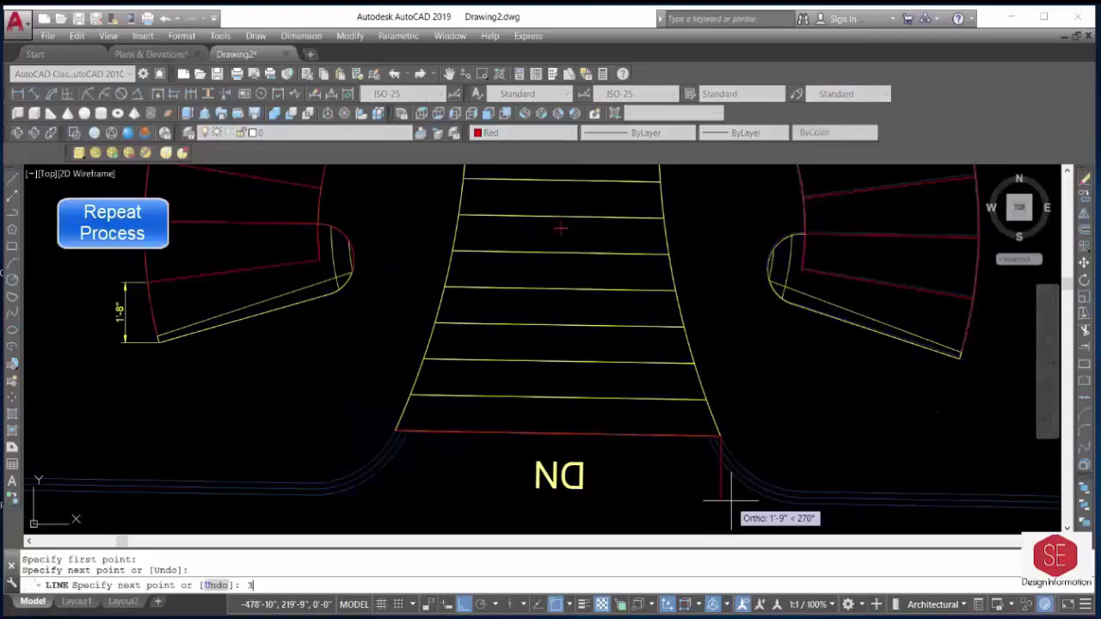
scroll(731, 507, "down", 4)
scroll(726, 491, "up", 4)
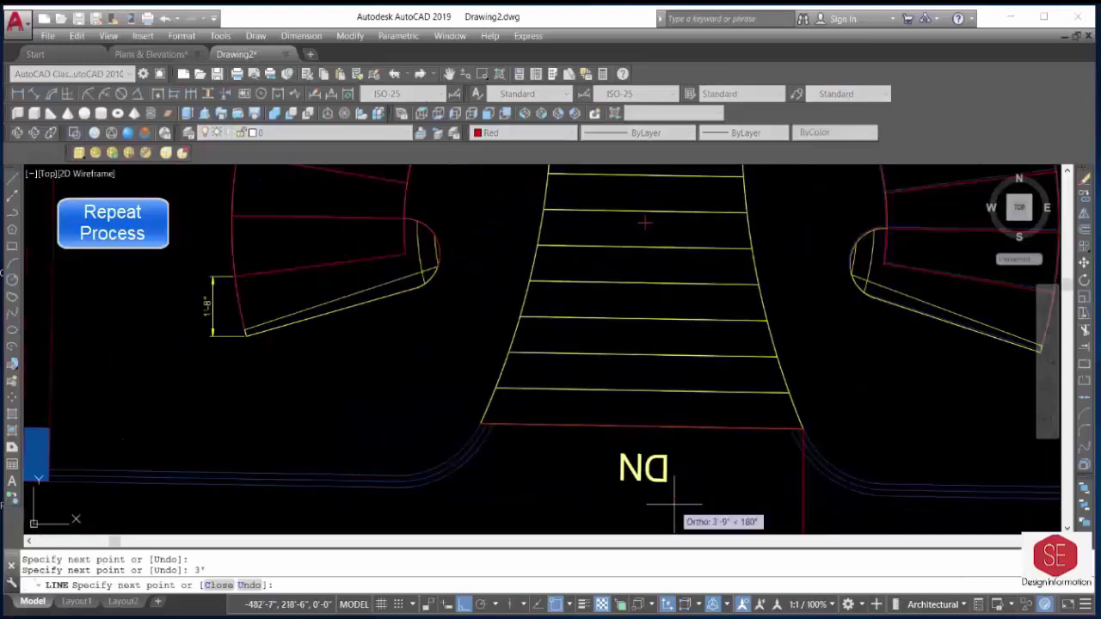
key("Escape")
Copy the flight's bottom edge down to the end of the 3-foot line.
type("o")
key("Return")
scroll(674, 421, "up", 4)
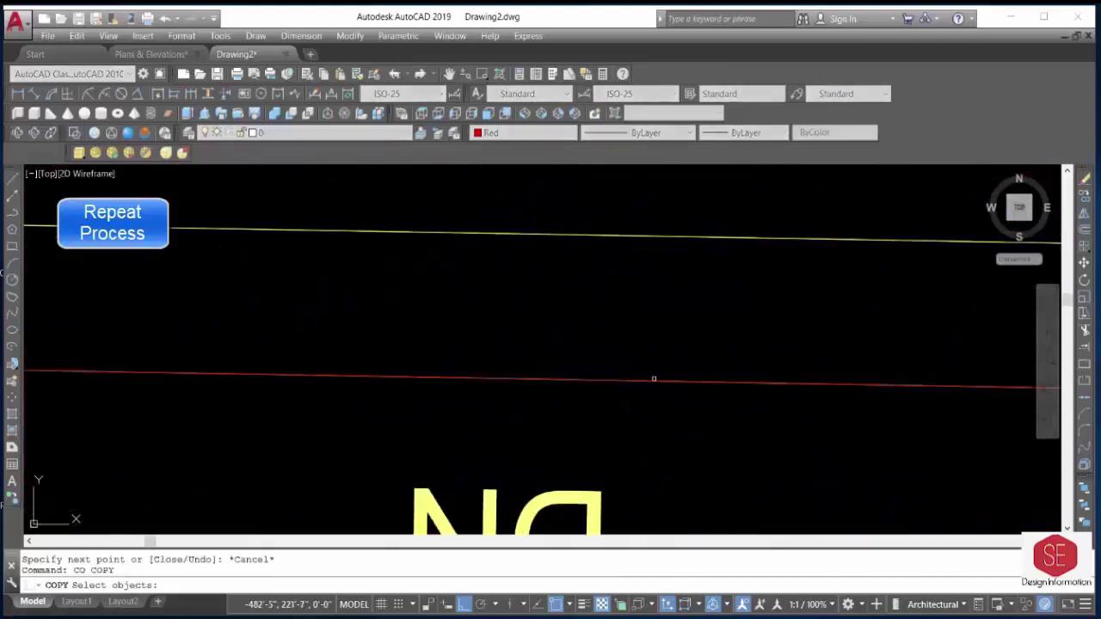
left_click(641, 370)
key("Return")
scroll(689, 348, "down", 3)
scroll(755, 355, "up", 3)
left_click(745, 368)
scroll(745, 368, "down", 3)
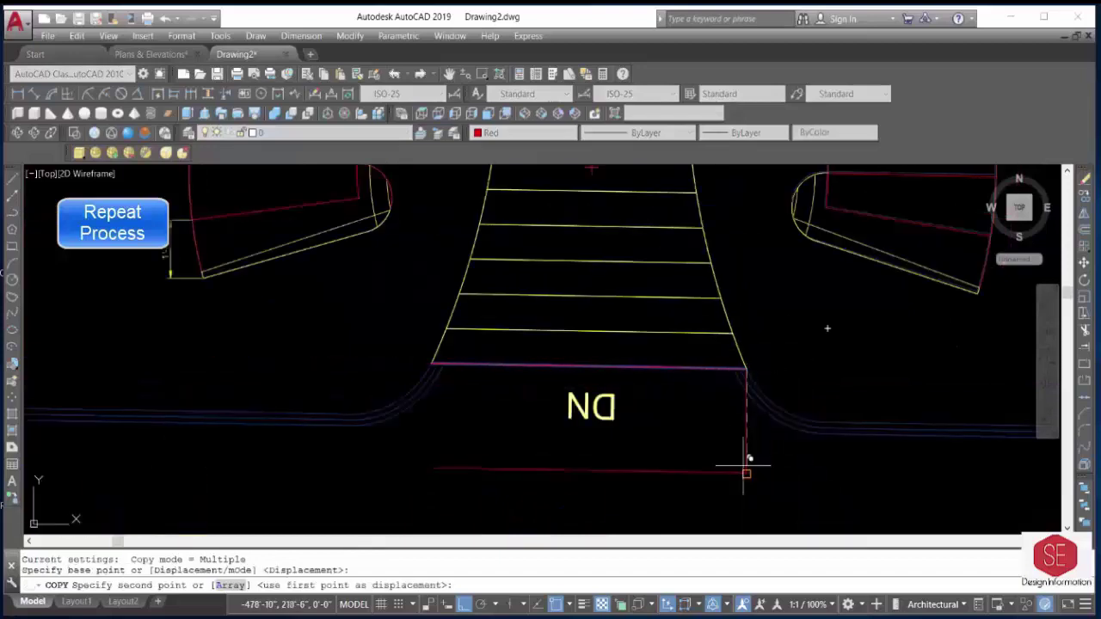
left_click(747, 470)
key("Escape")
Copy the right vertical line to the flight's left corner to close the rectangle.
type("o")
key("Return")
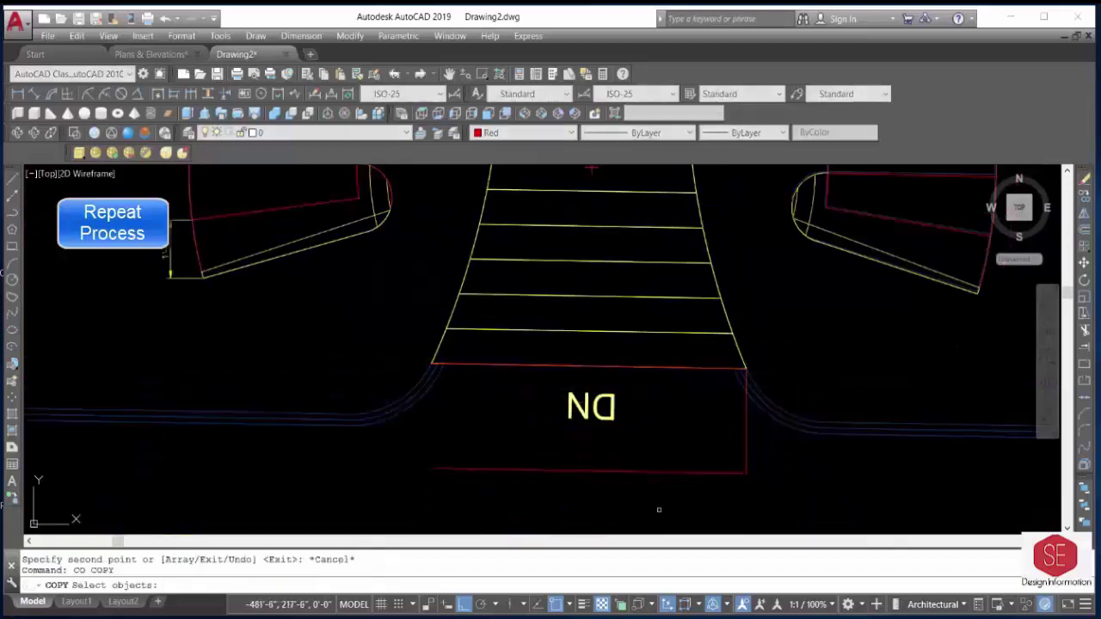
left_click(757, 420)
left_click(740, 434)
left_click(747, 369)
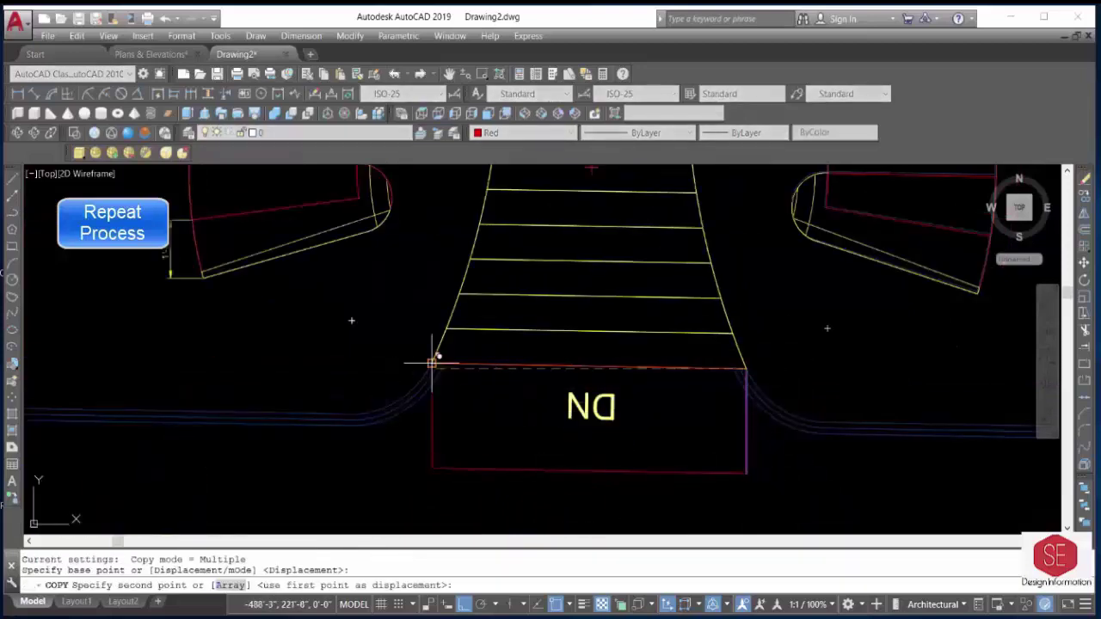
left_click(433, 368)
key("Escape")
Begin a MOVE of the rectangle's lines.
type("m")
key("Return")
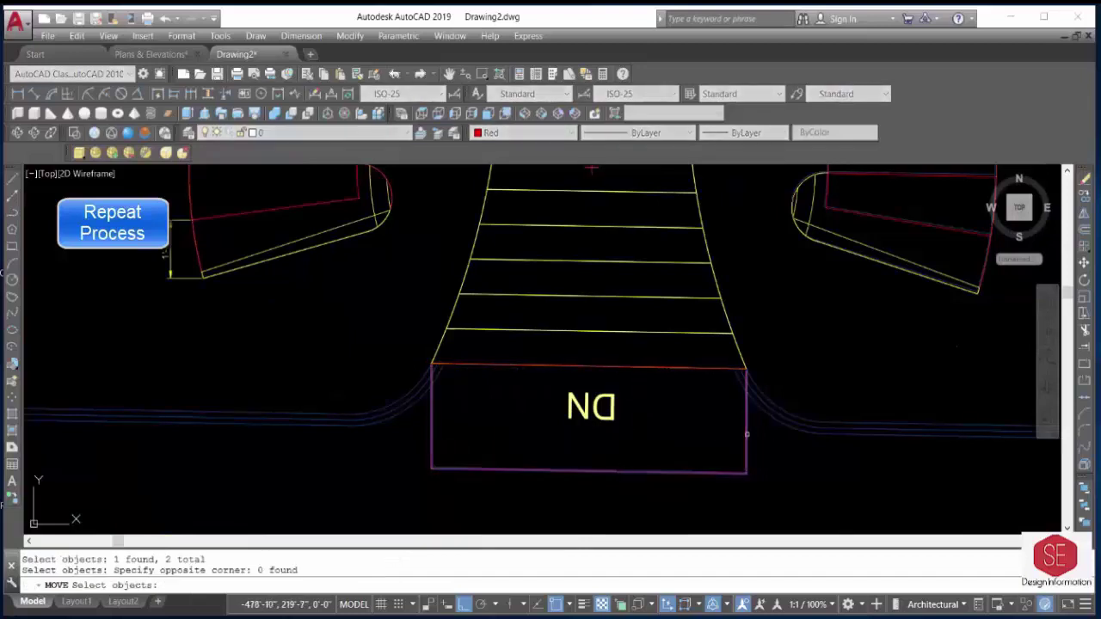
key("Return")
left_click(645, 367)
scroll(634, 450, "down", 5)
Cancel the move and join the four rectangle lines into one closed polyline.
scroll(511, 307, "up", 8)
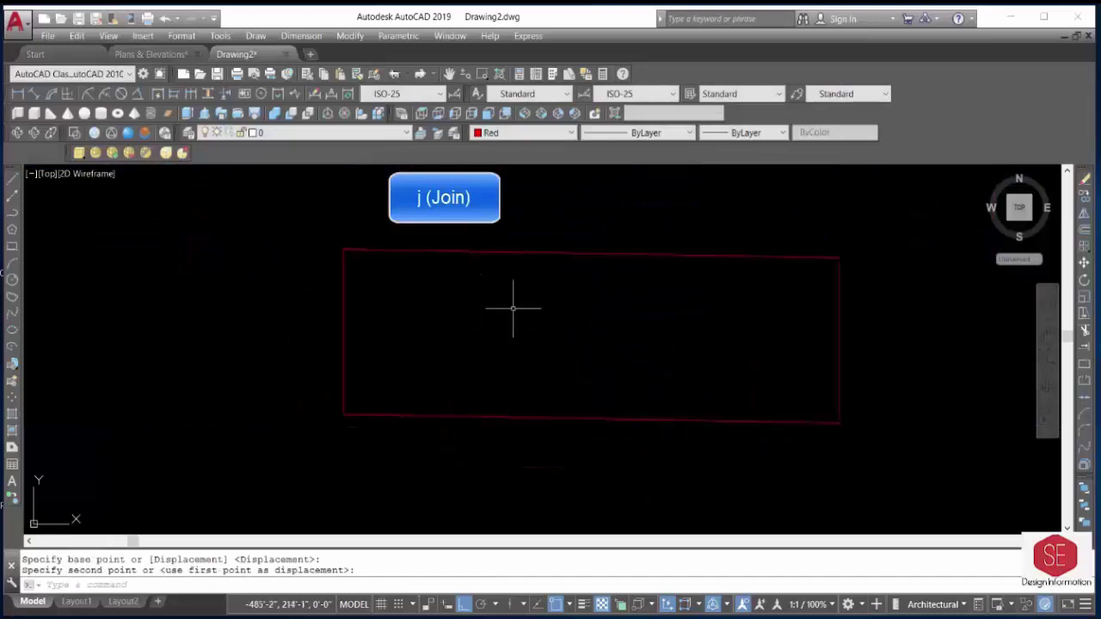
key("Escape")
middle_click_drag(499, 396, 481, 430)
type("j")
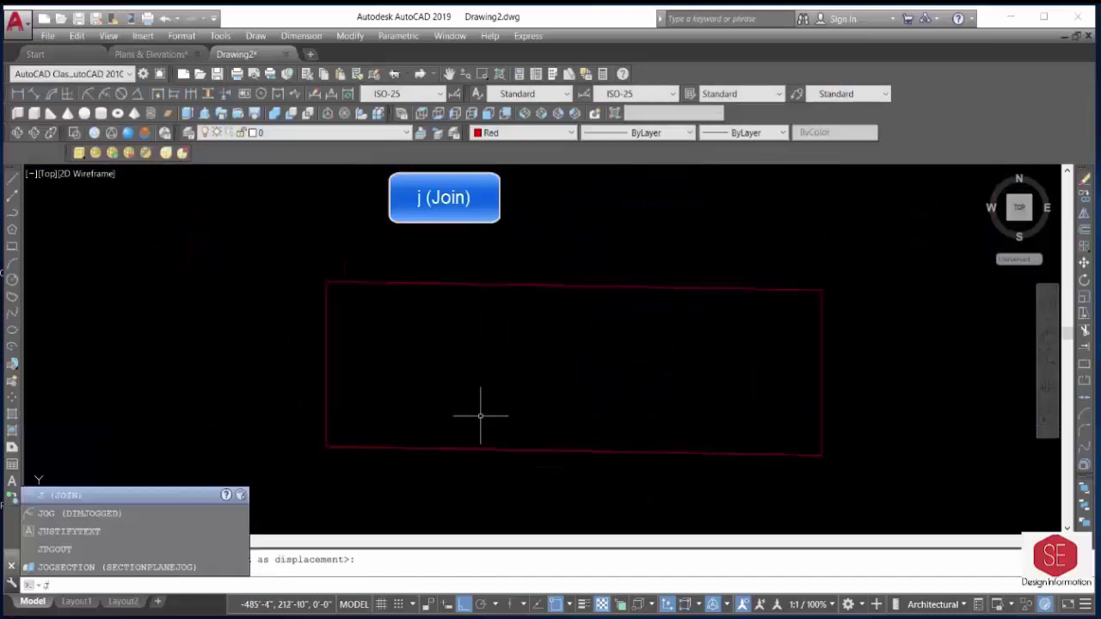
key("Return")
left_click(462, 285)
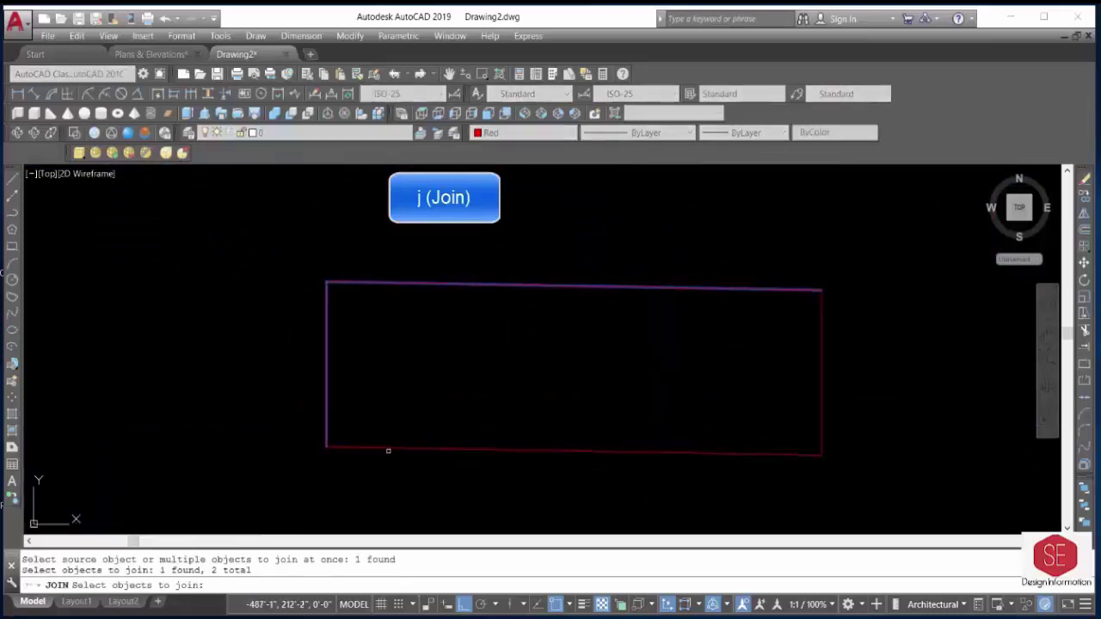
key("Return")
Move the landing polyline by its top-edge midpoint onto the target midpoint, then view it shaded in 3D.
type("m")
key("Return")
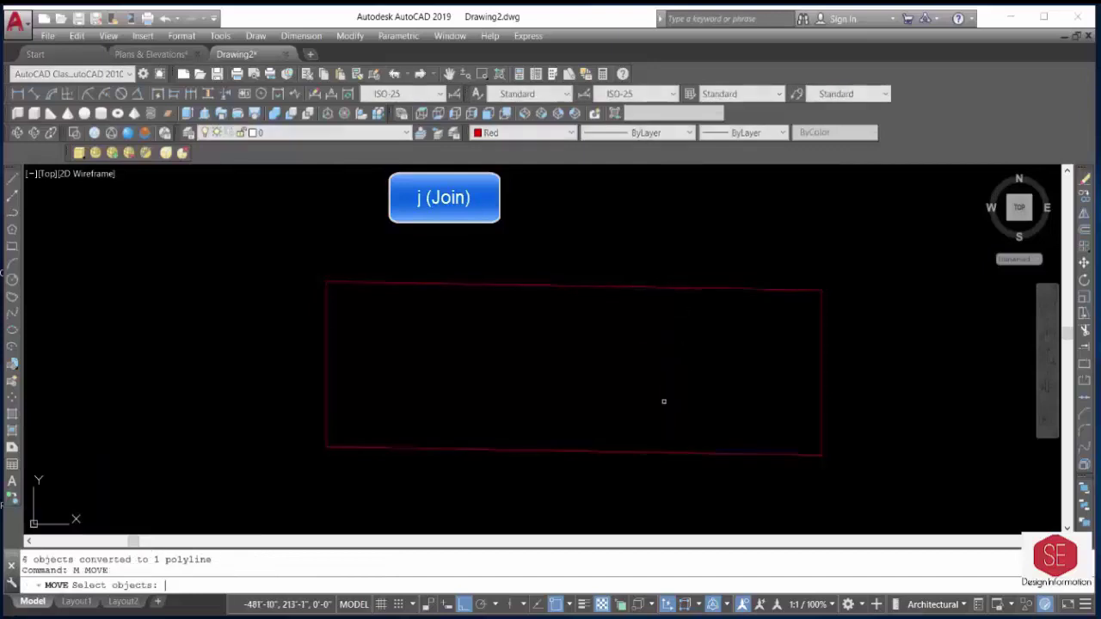
left_click(663, 401)
left_click(614, 283)
key("Return")
left_click(574, 284)
scroll(574, 285, "down", 4)
scroll(591, 344, "up", 3)
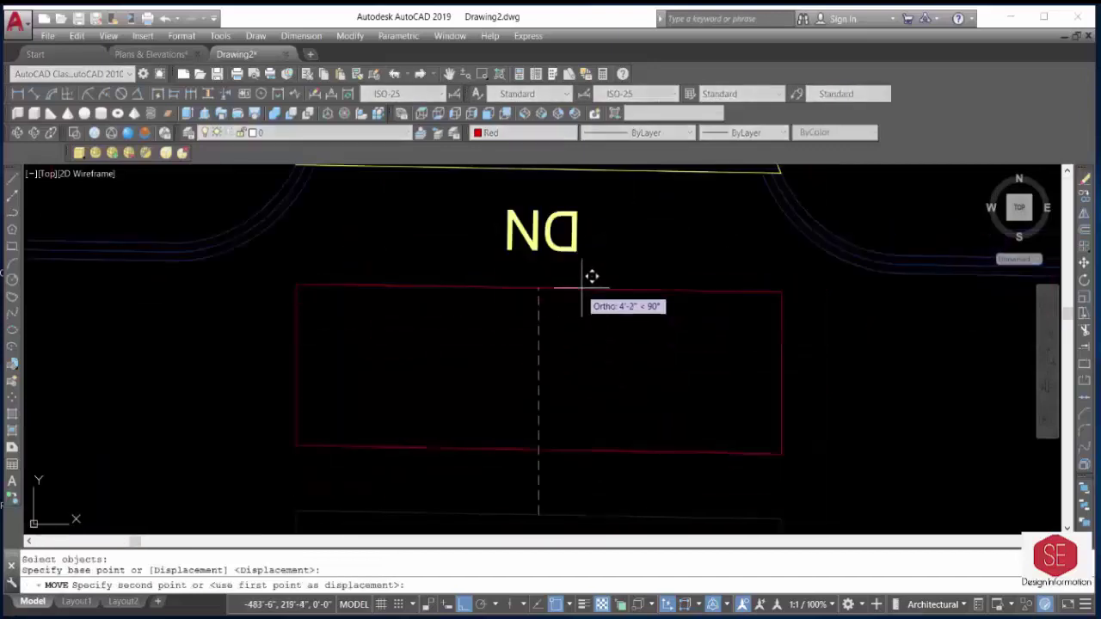
scroll(560, 339, "up", 2)
scroll(500, 271, "up", 2)
left_click(501, 272)
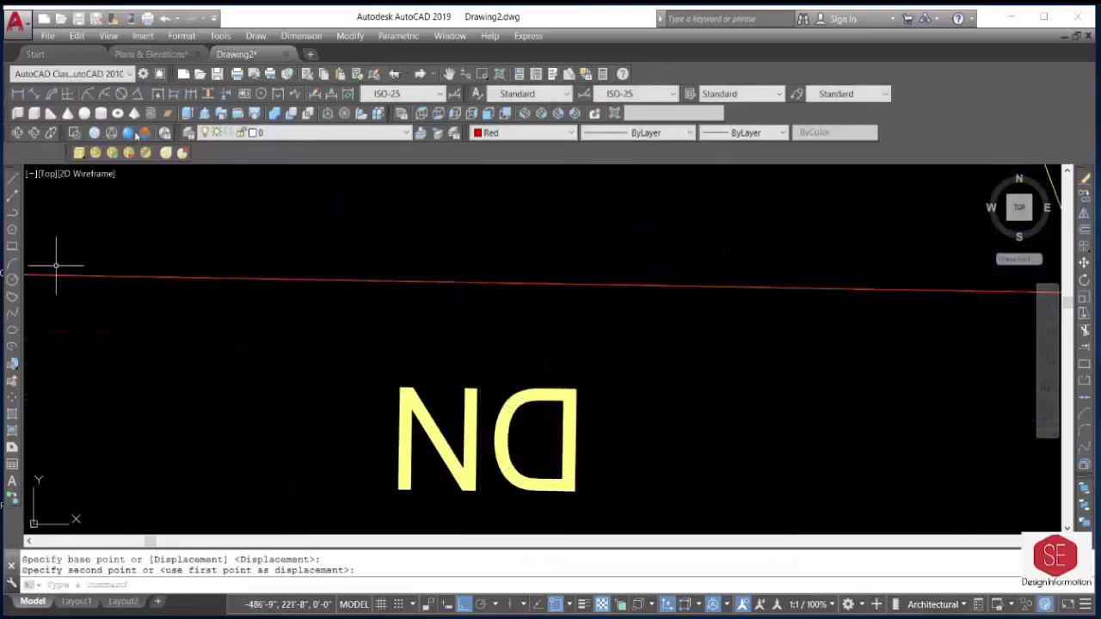
left_click(136, 134)
mouse_move(160, 381)
middle_mouse_down("shift")
mouse_move(175, 394)
mouse_move(216, 378)
mouse_move(184, 462)
mouse_move(391, 484)
middle_mouse_up("shift")
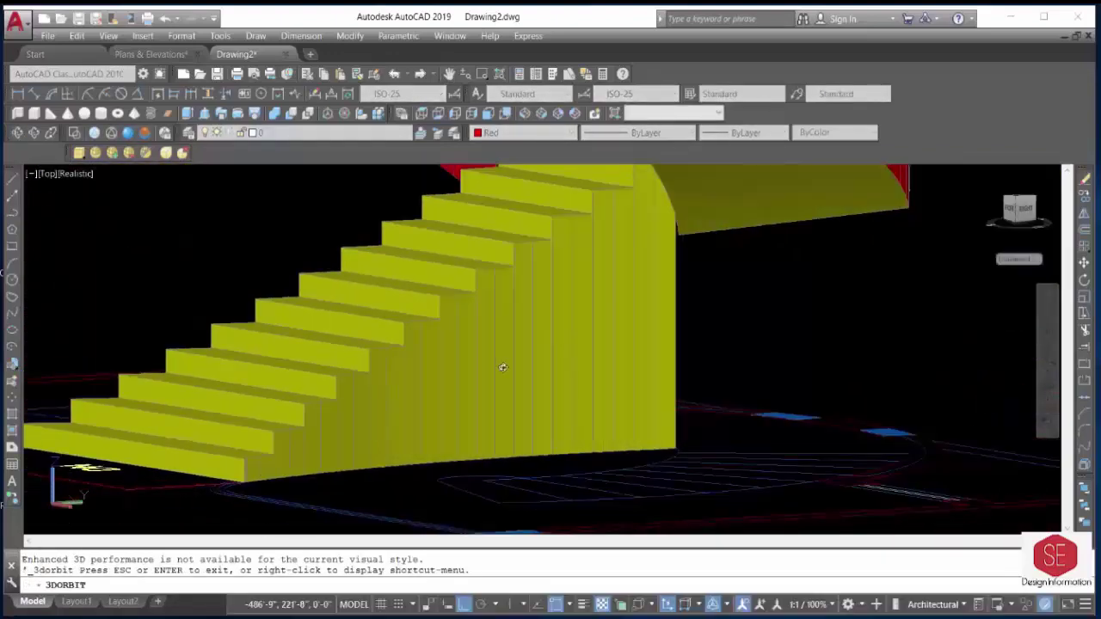
Switch to wireframe, start and cancel a line at the stair corner, then return to Realistic.
left_click(74, 132)
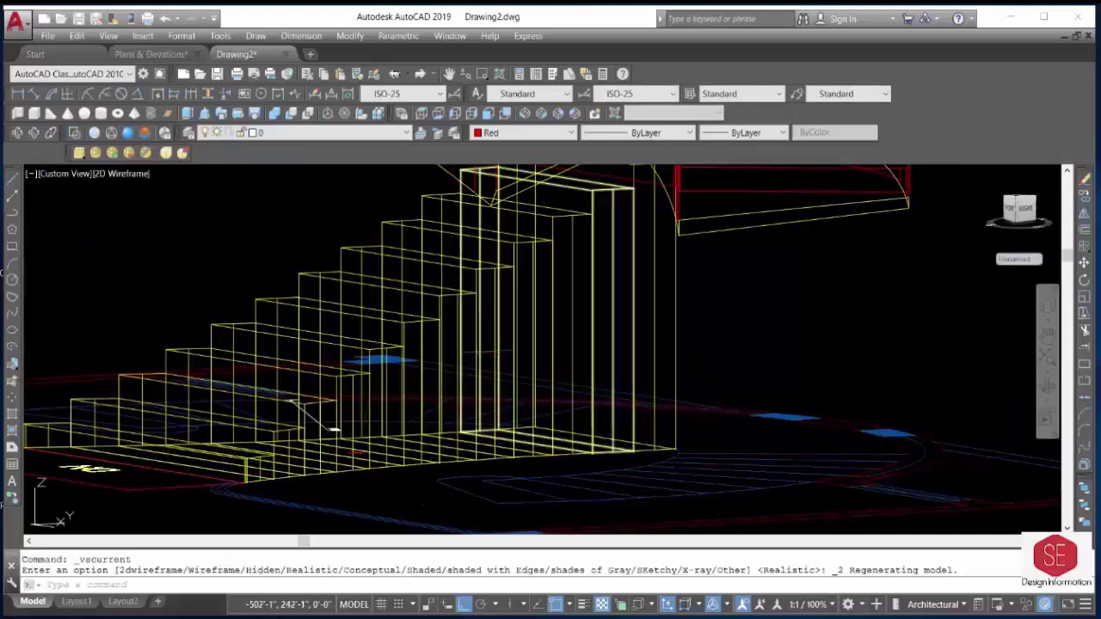
type("L")
key("Return")
scroll(476, 365, "up", 5)
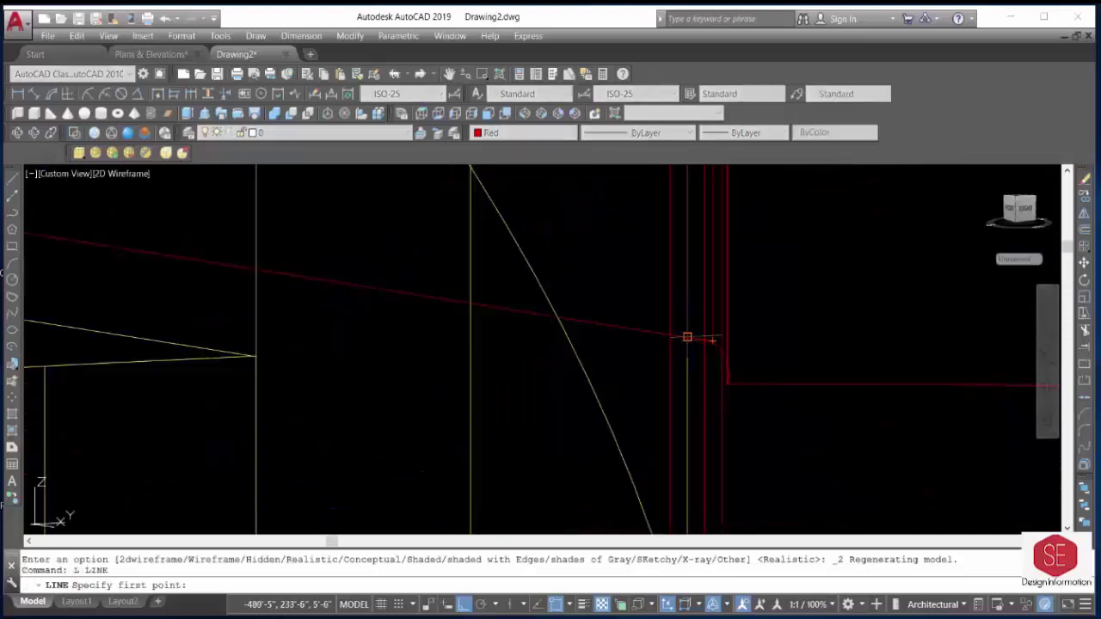
left_click(688, 338)
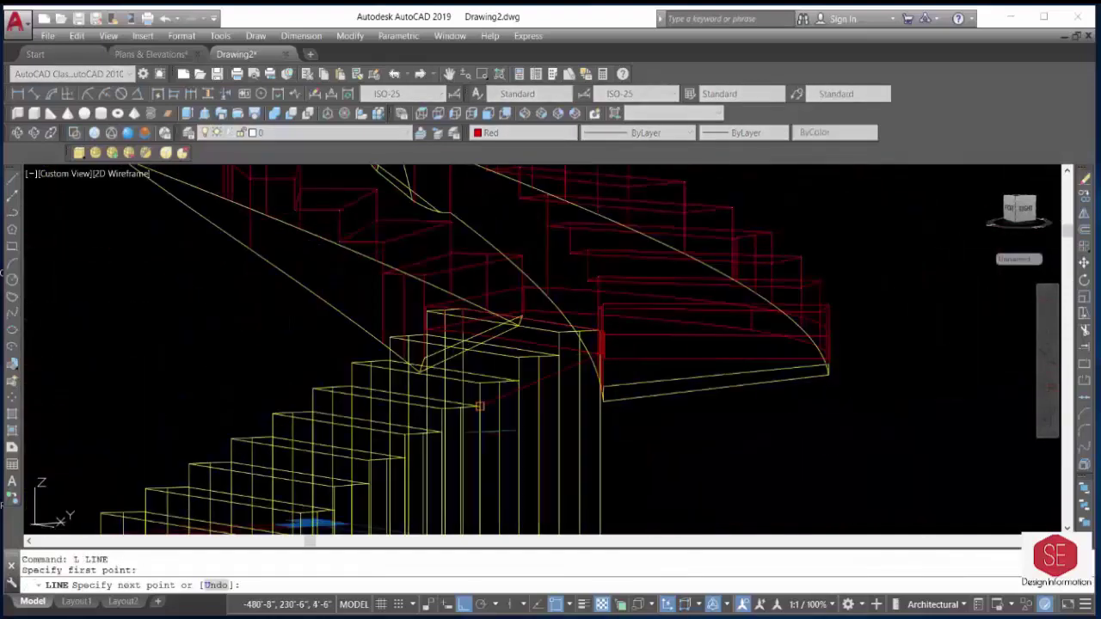
scroll(383, 433, "up", 3)
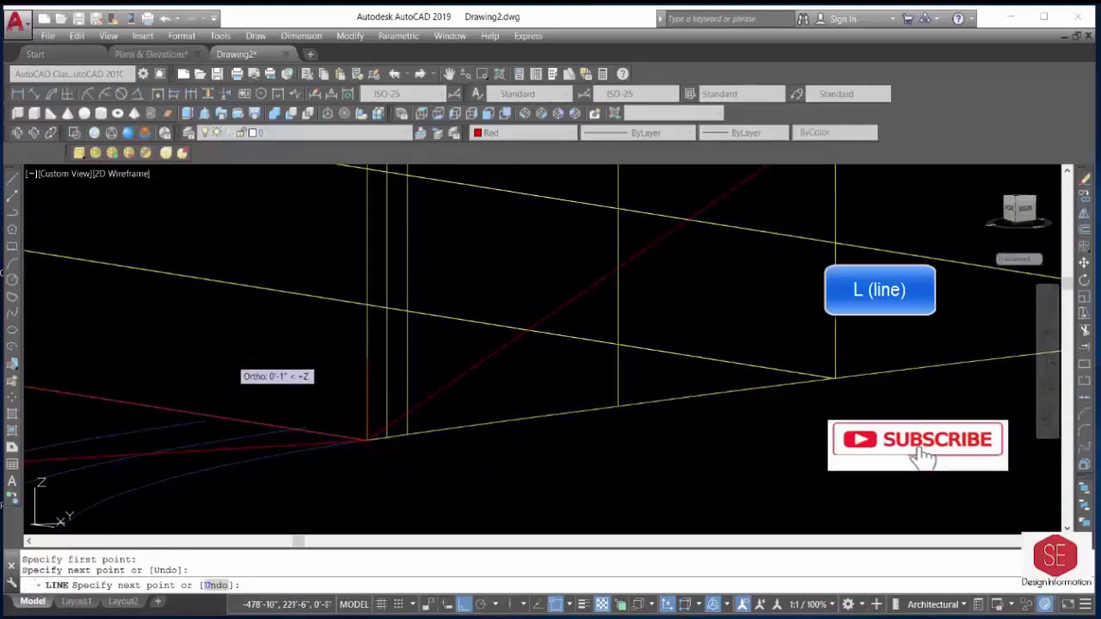
key("Escape")
left_click(129, 152)
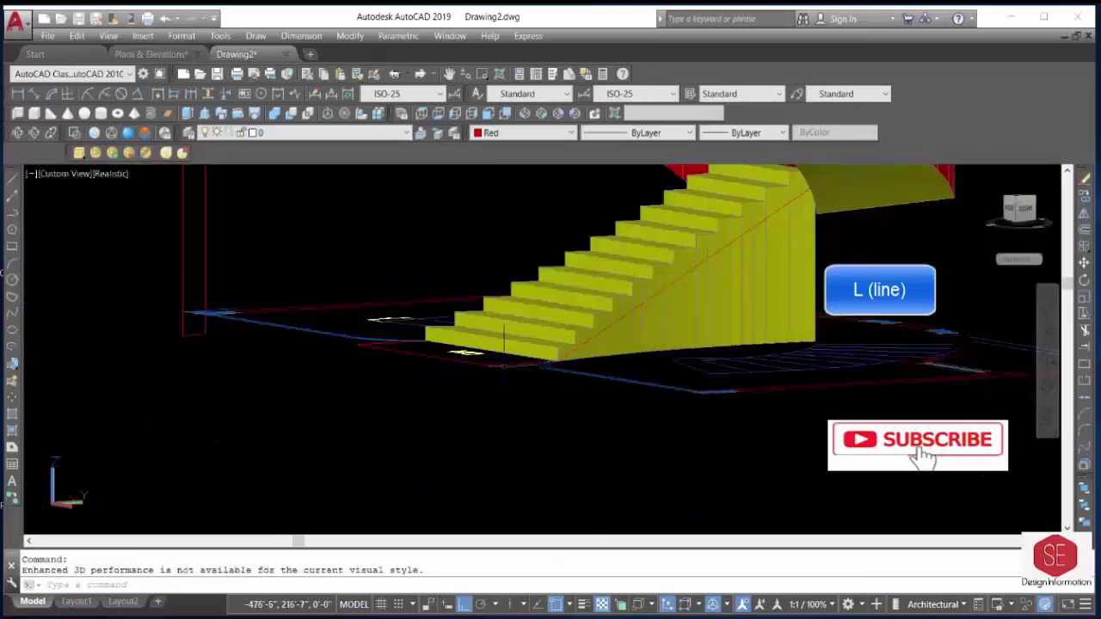
Union every step of the yellow flight into one solid.
left_click(282, 114)
left_click(499, 346)
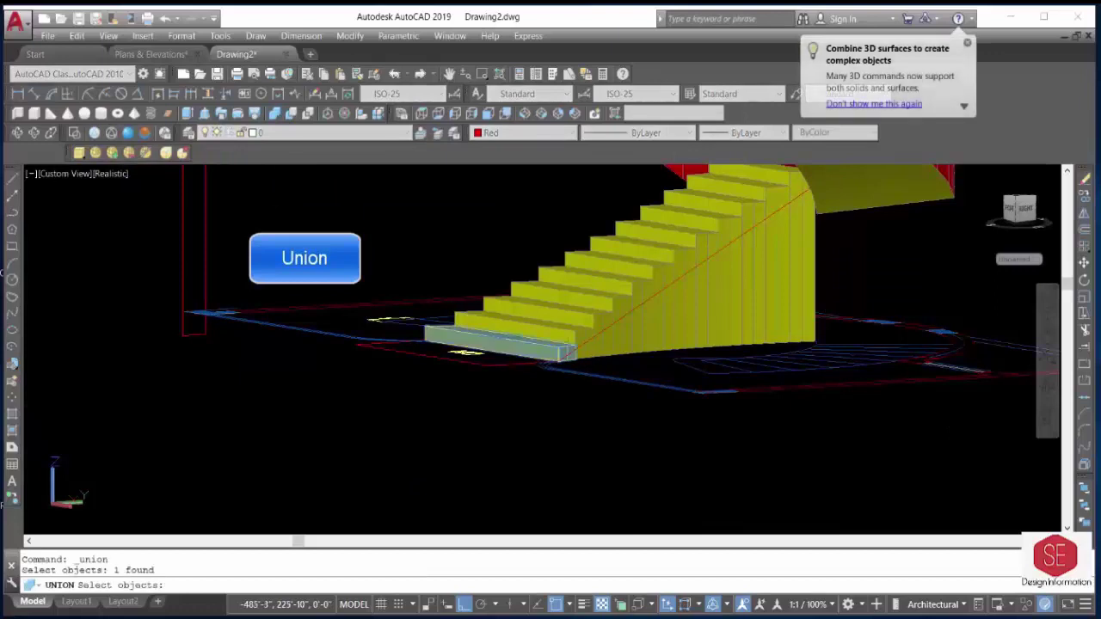
left_click(568, 284)
left_click(603, 263)
left_click(637, 241)
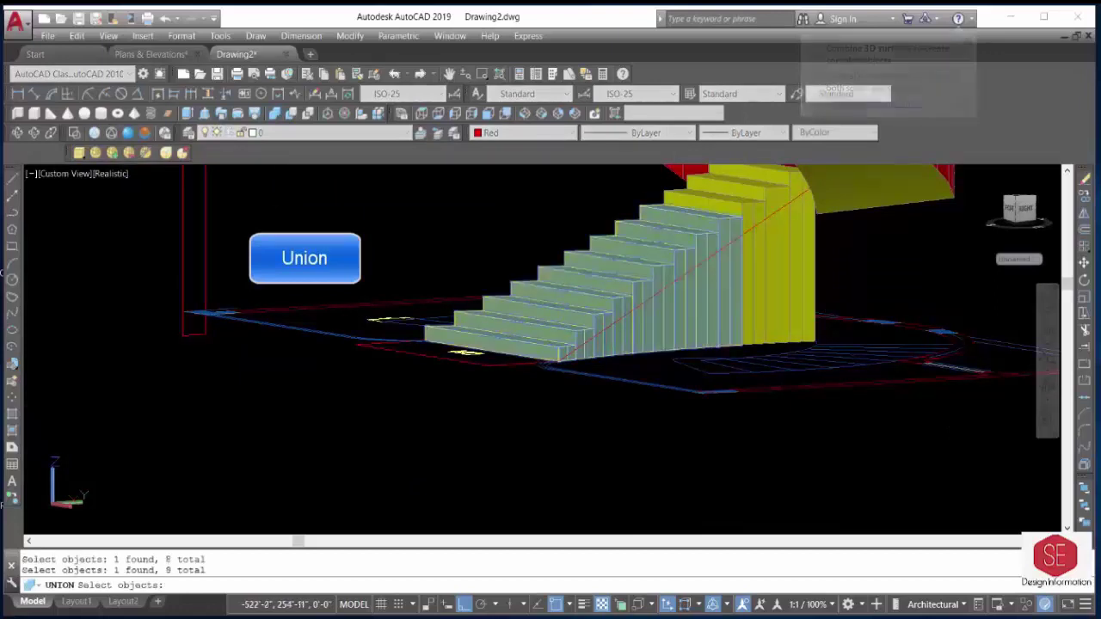
left_click(663, 224)
left_click(688, 207)
left_click(723, 185)
middle_click_drag(737, 238, 654, 259, "shift")
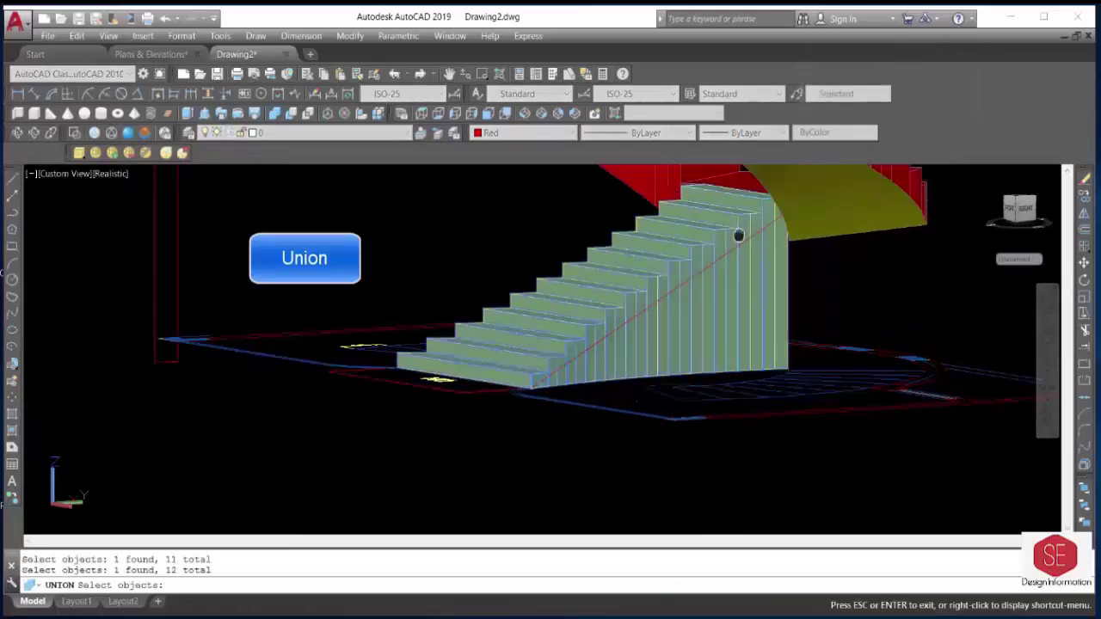
scroll(550, 345, "up", 3)
scroll(550, 344, "down", 1)
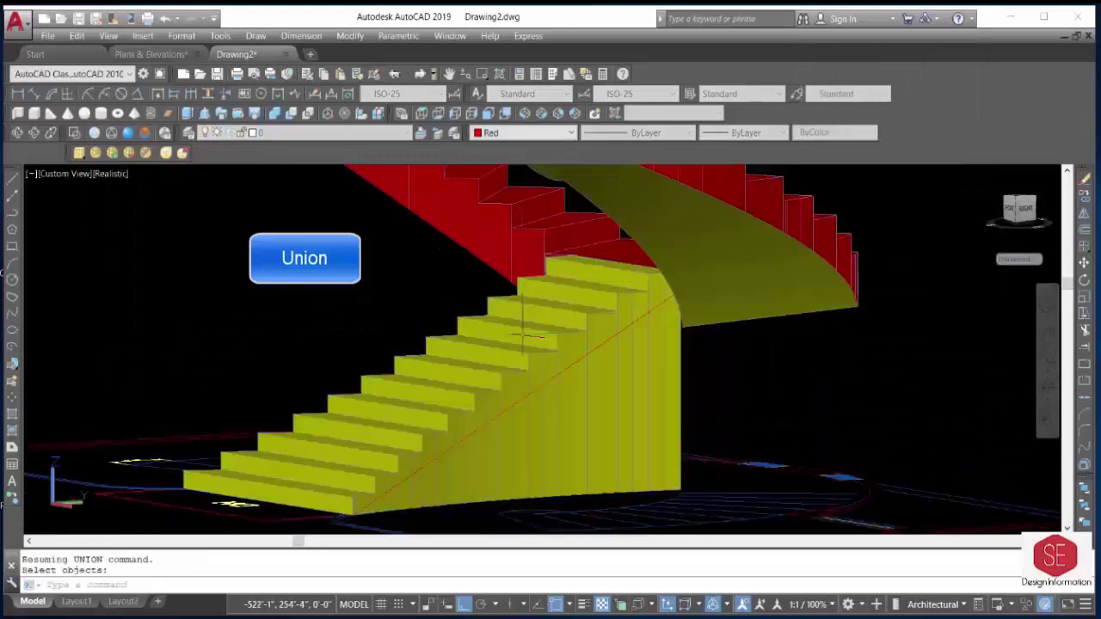
key("Return")
left_click(567, 400)
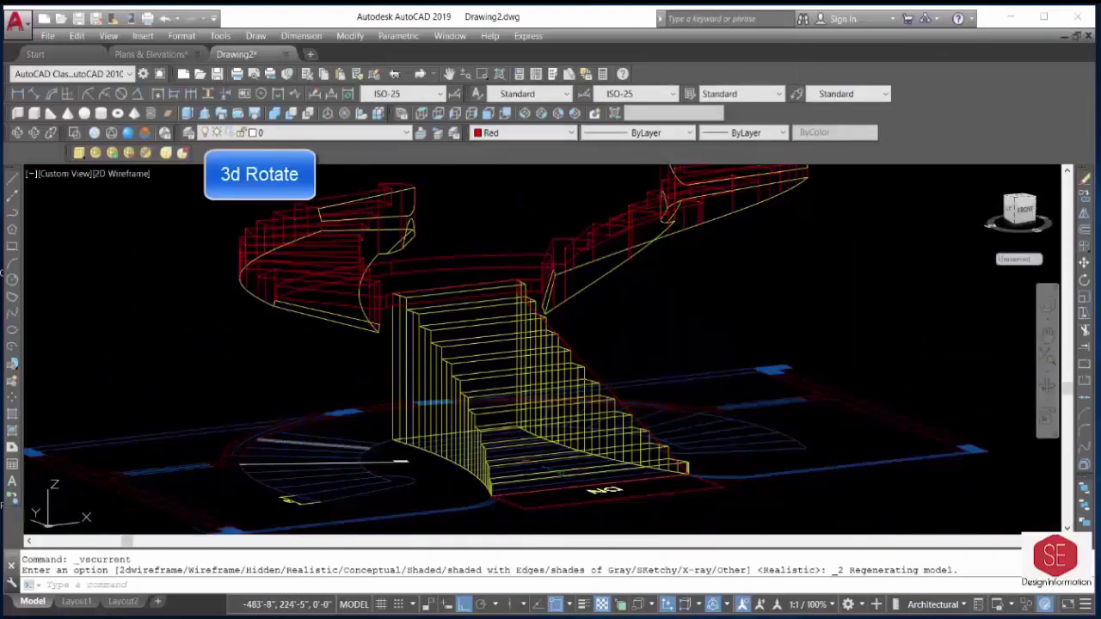
3D-rotate the red DN rectangle about its edge axis so it stands upright.
left_click(344, 115)
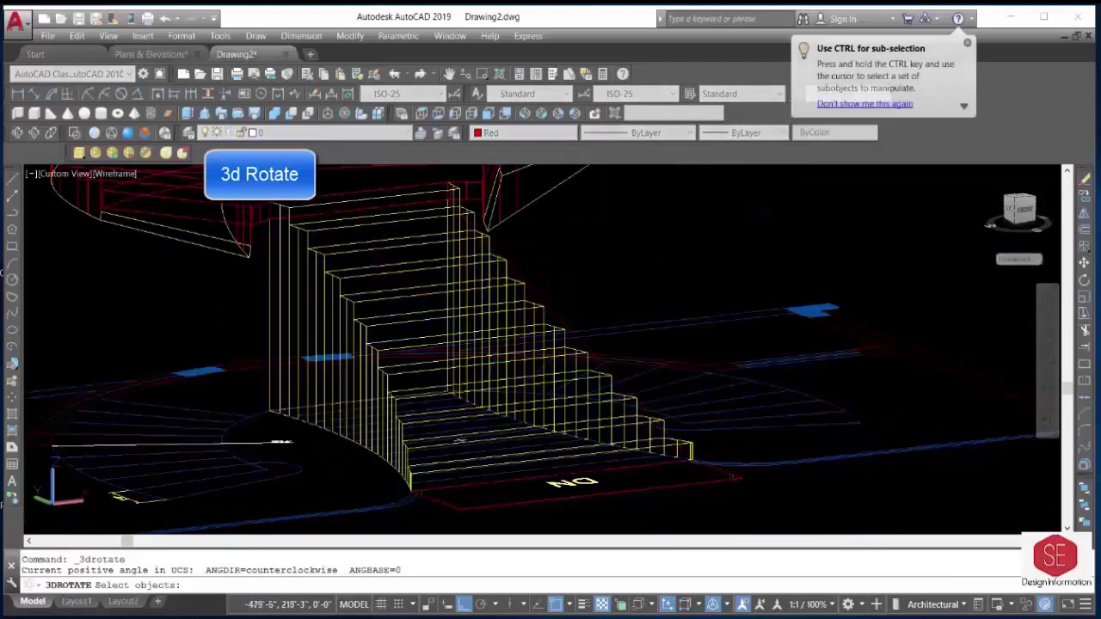
left_click(568, 482)
key("Return")
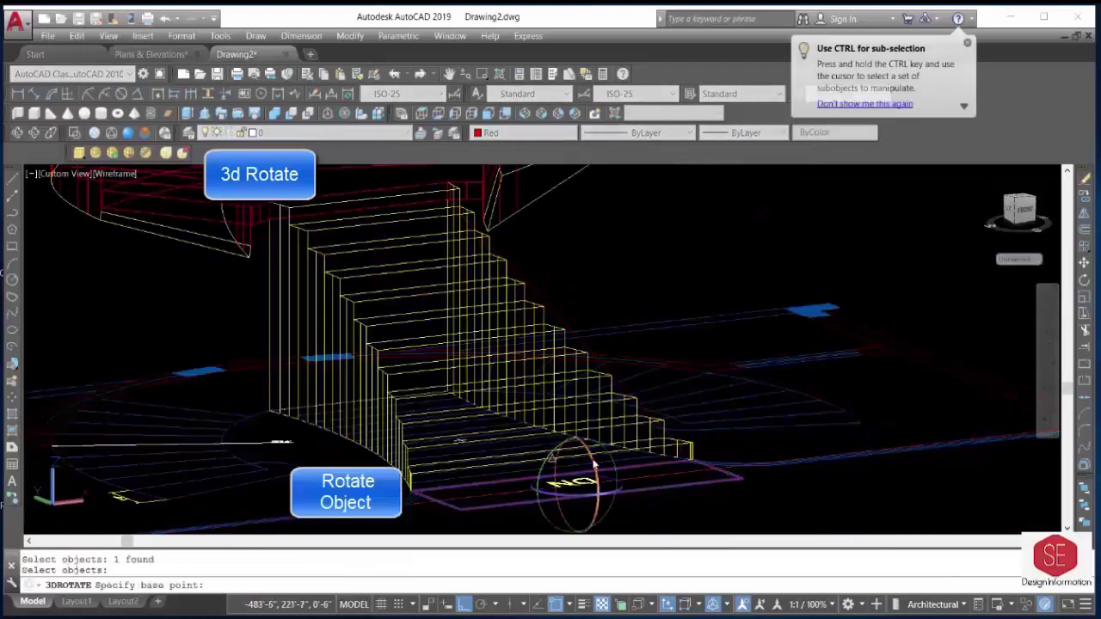
left_click(572, 469)
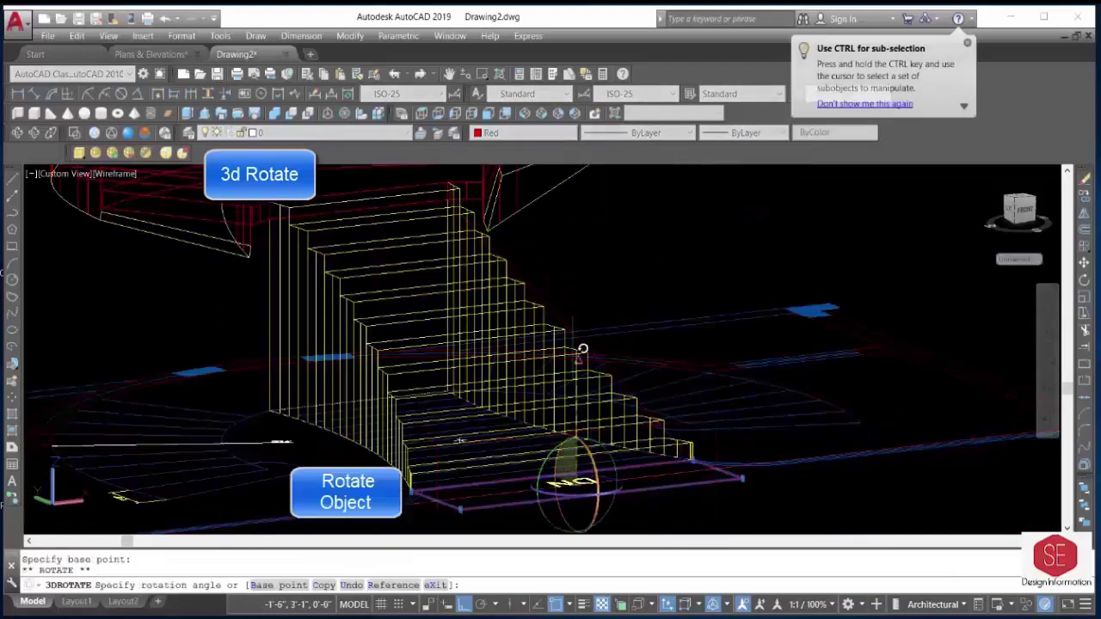
left_click(588, 250)
key("Escape")
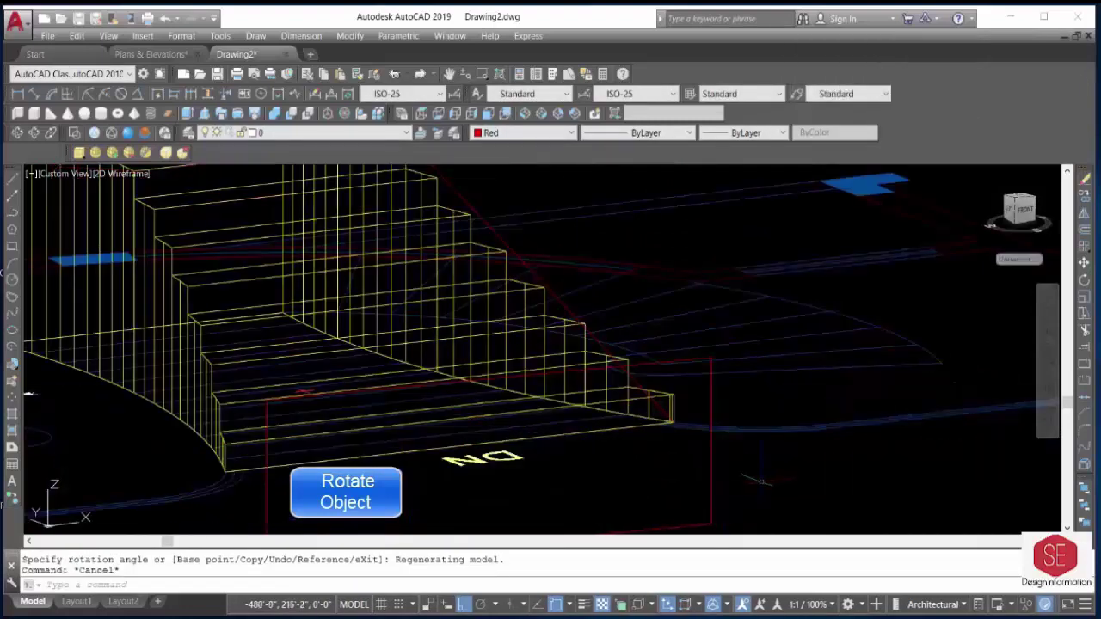
Move the upright rectangle from its corner against the end of the yellow flight.
type("m")
key("Return")
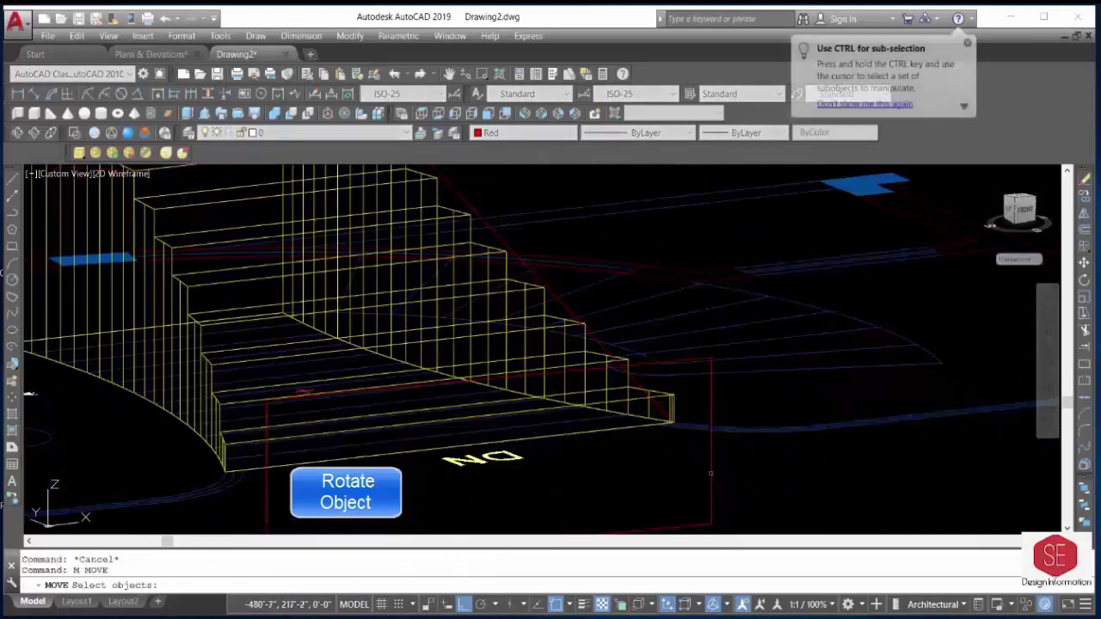
left_click(710, 471)
left_click(712, 441)
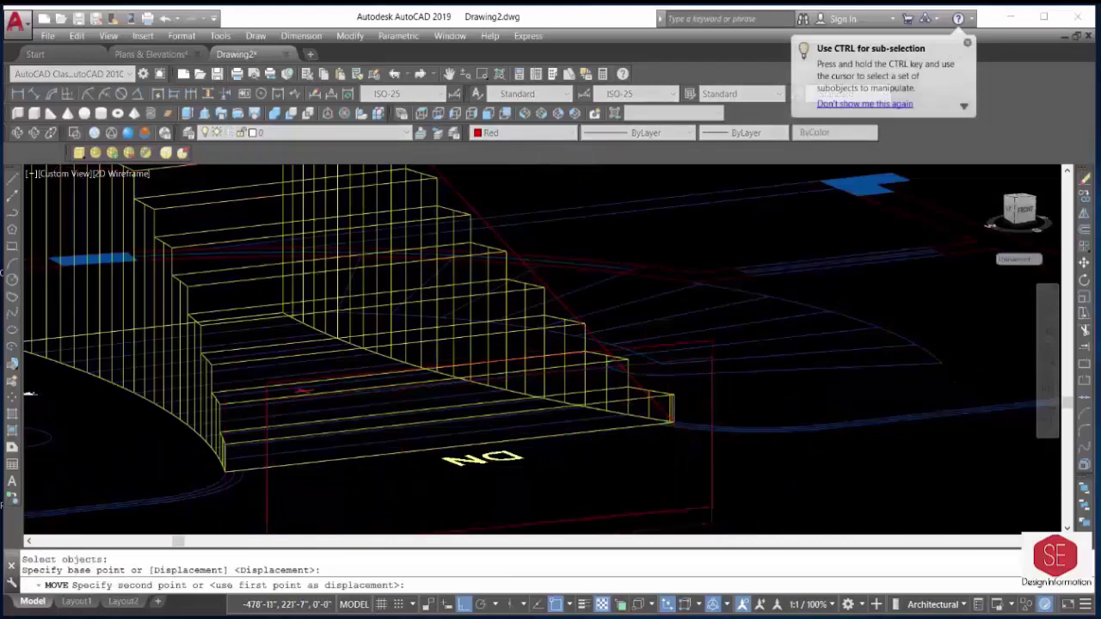
scroll(675, 421, "up", 3)
left_click(651, 373)
scroll(652, 373, "down", 3)
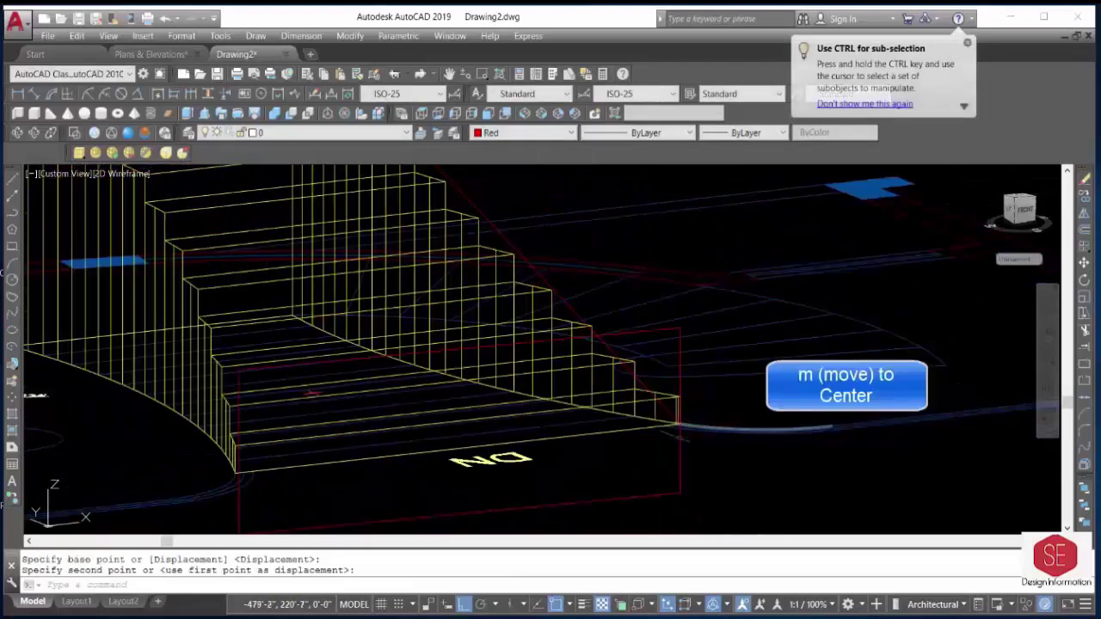
scroll(558, 418, "down", 2)
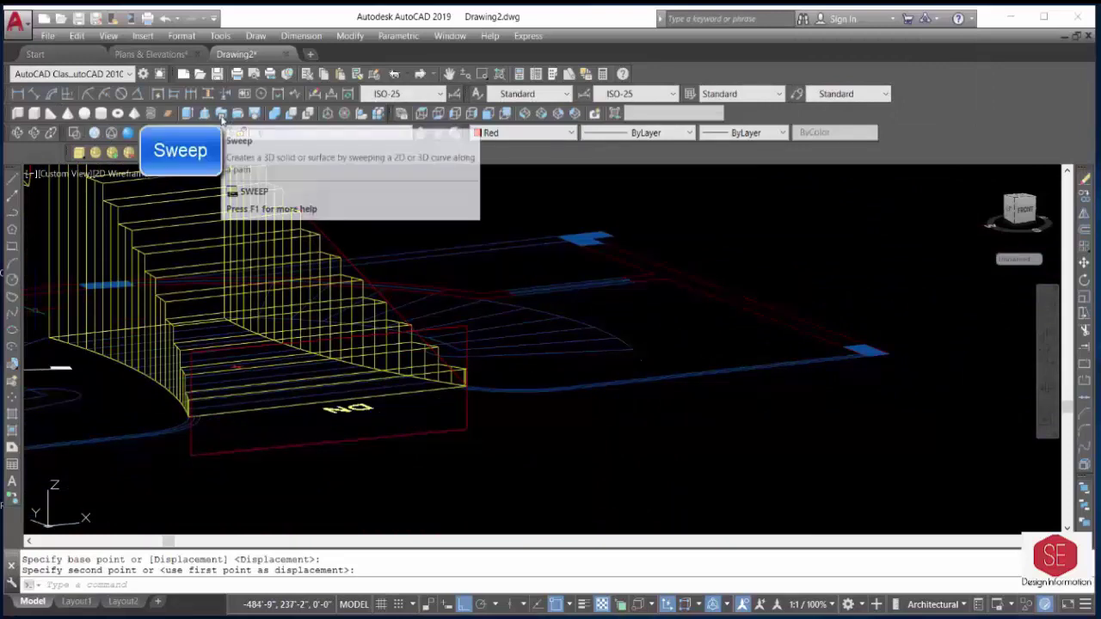
Sweep the red rectangle along the sloping line, with its base point at the stair corner.
left_click(222, 118)
left_click(465, 436)
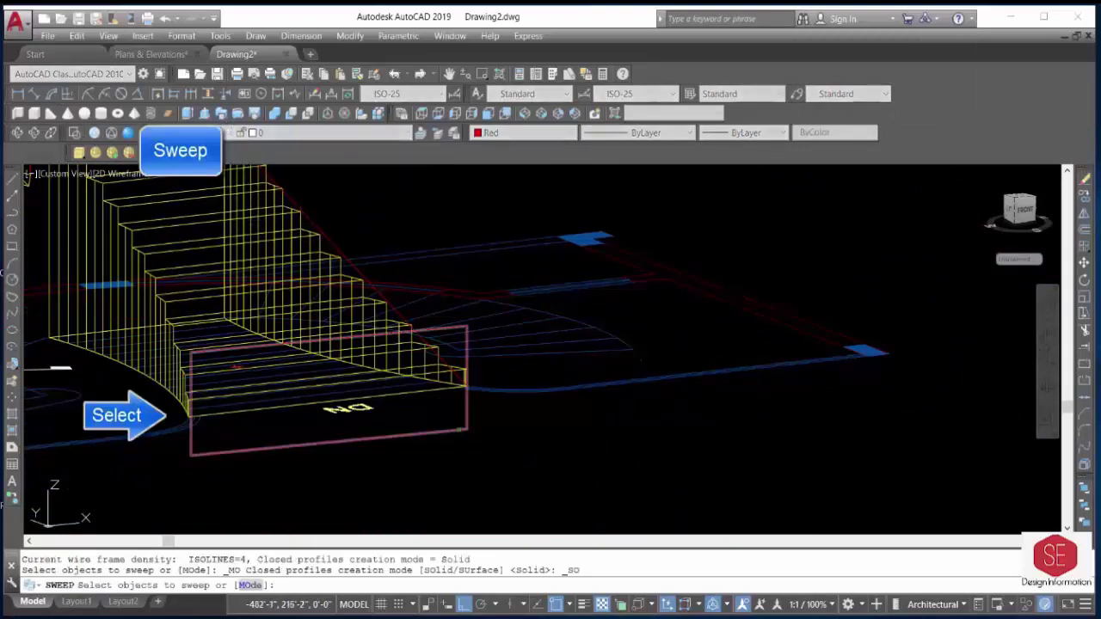
key("Return")
type("B")
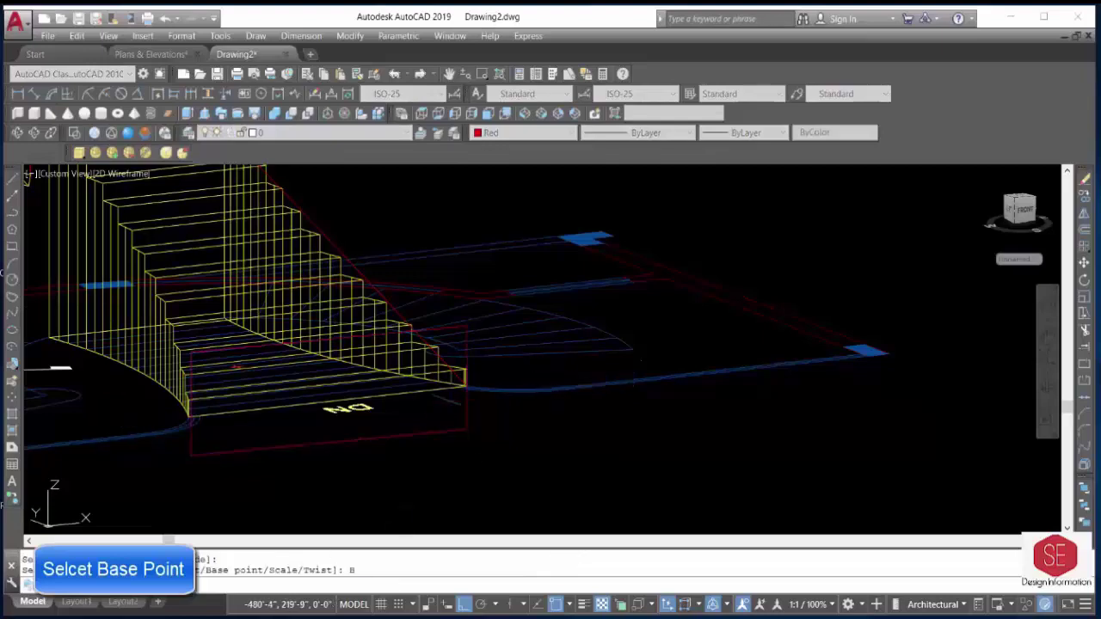
scroll(465, 379, "up", 4)
scroll(437, 344, "up", 3)
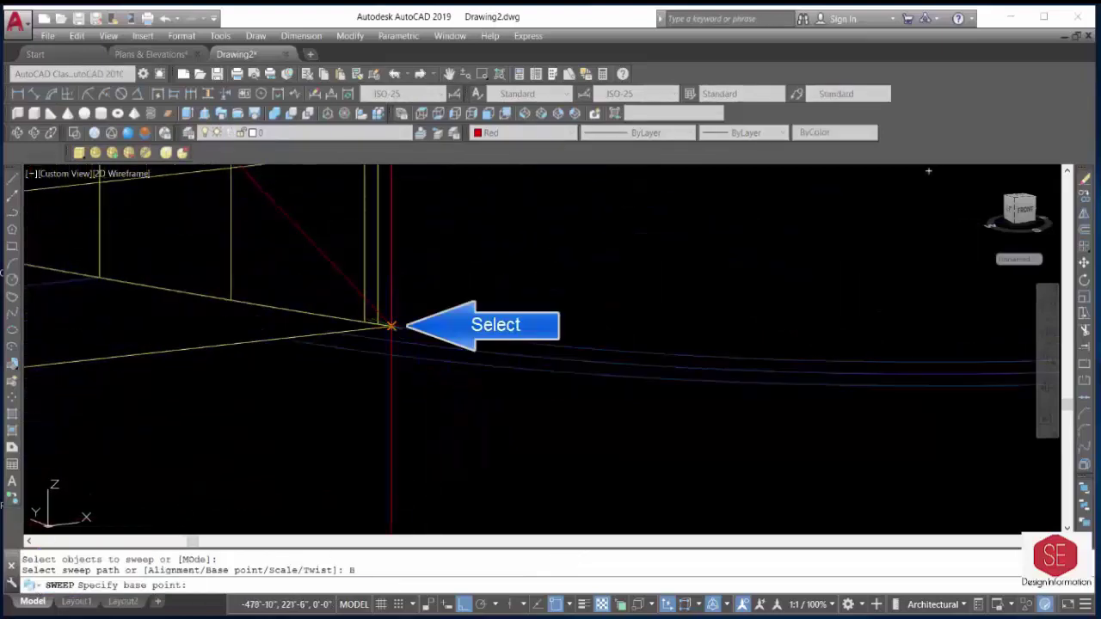
left_click(391, 326)
scroll(390, 326, "down", 5)
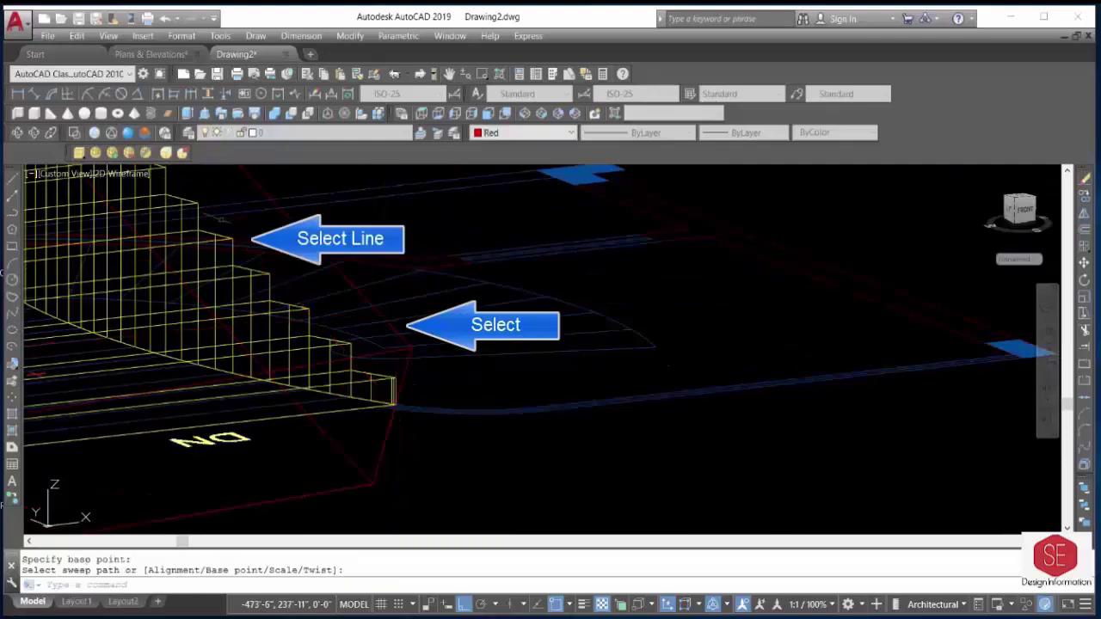
left_click(241, 225)
scroll(349, 318, "down", 3)
scroll(349, 319, "up", 4)
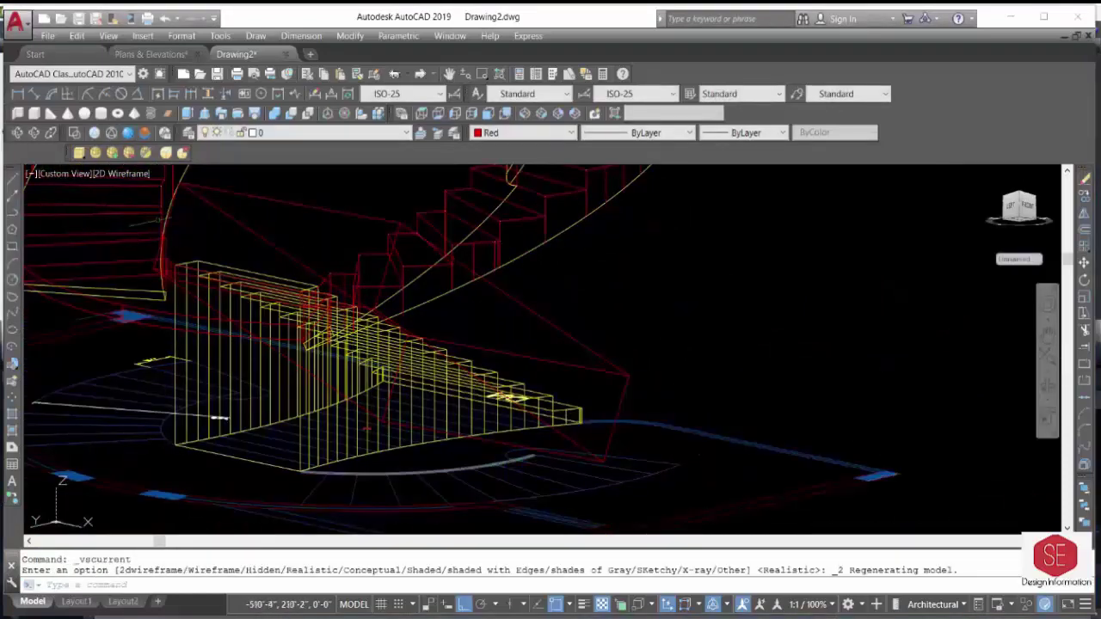
Shade the model in Realistic and orbit around the new red beam to inspect it.
left_click(127, 133)
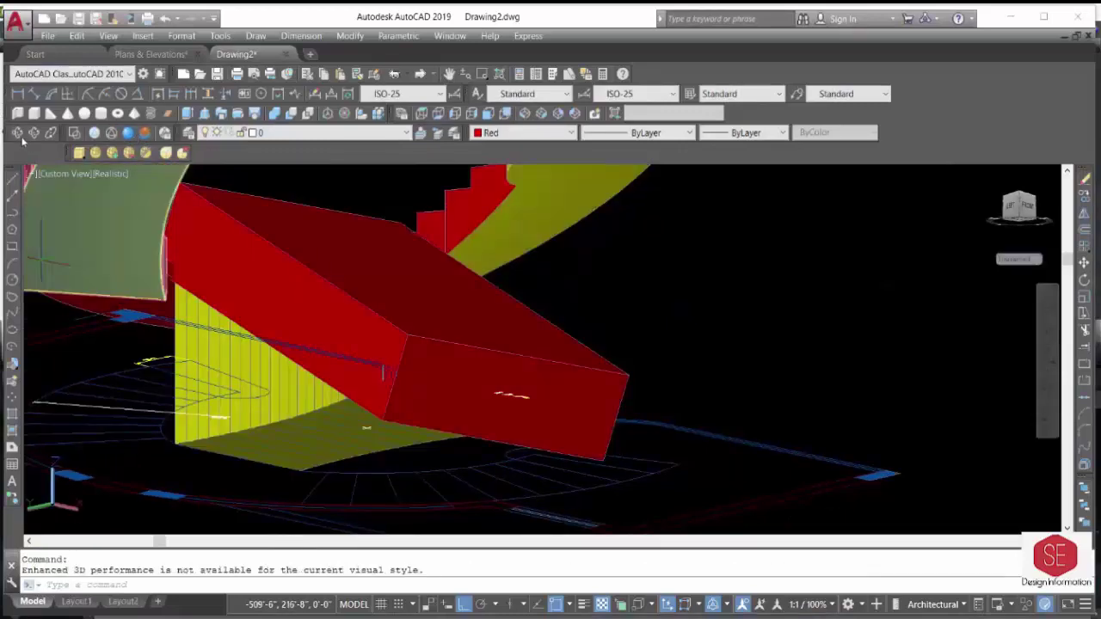
left_click(17, 132)
mouse_move(370, 370)
left_mouse_down()
mouse_move(332, 331)
mouse_move(343, 320)
left_mouse_up()
mouse_move(220, 303)
left_mouse_down()
mouse_move(455, 444)
mouse_move(349, 422)
mouse_move(491, 369)
mouse_move(515, 371)
left_mouse_up()
right_click(602, 358)
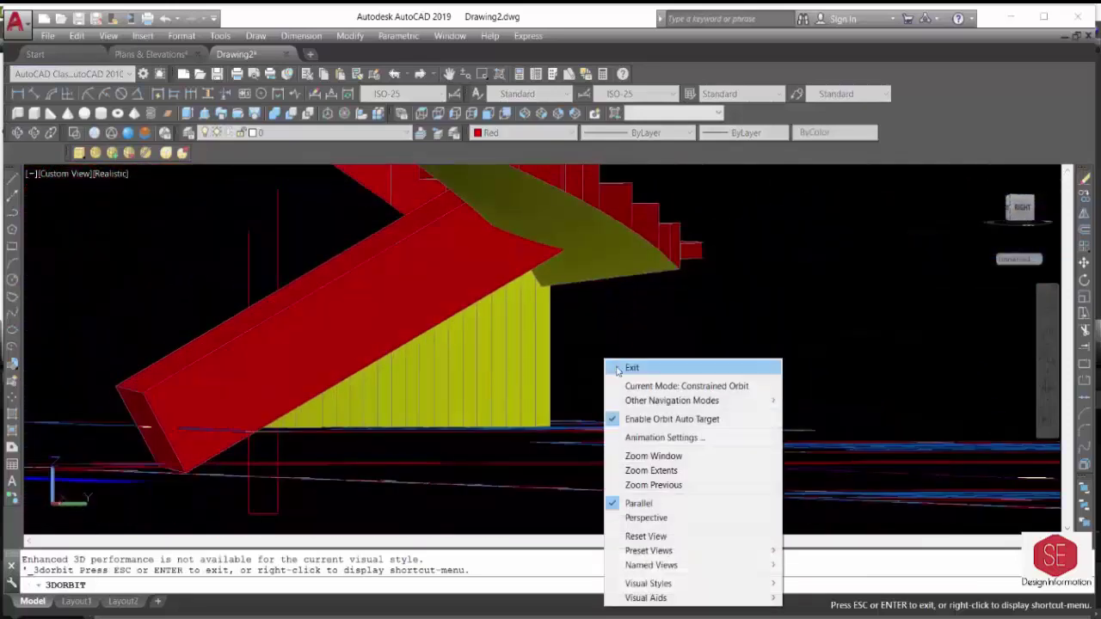
left_click(621, 364)
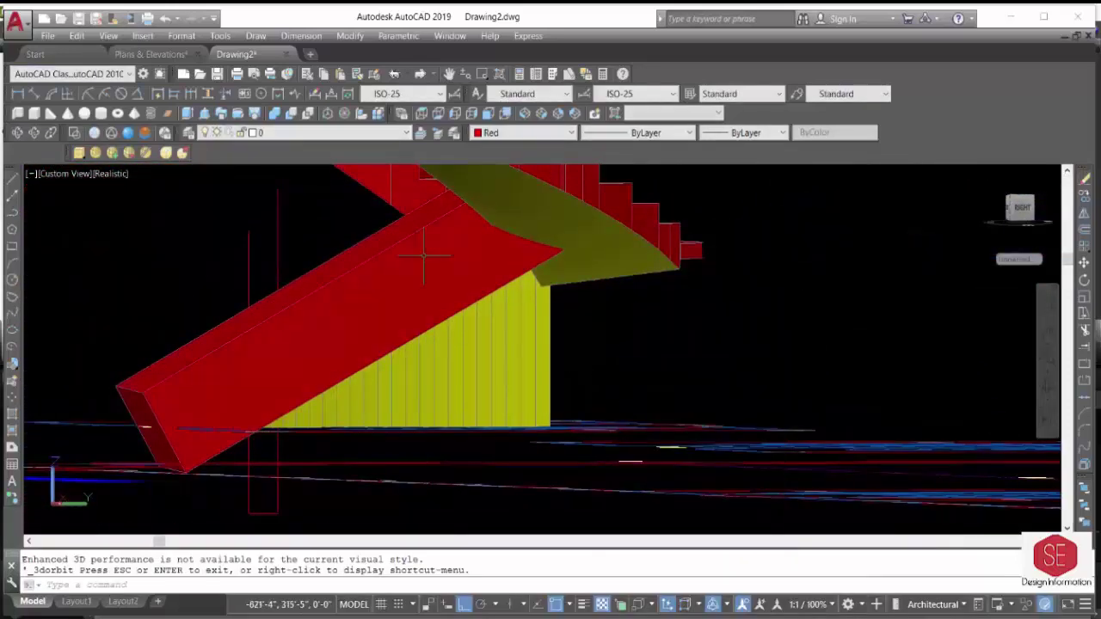
Intersect the yellow flight with the red beam to give it a sloping underside, then orbit to inspect.
left_click(307, 114)
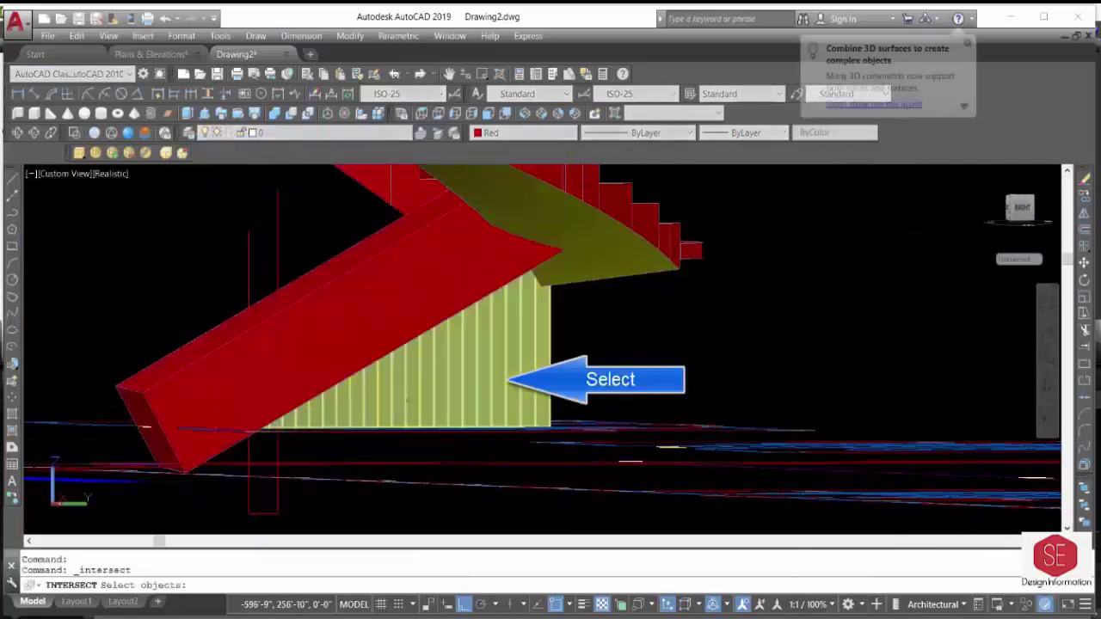
left_click(383, 337)
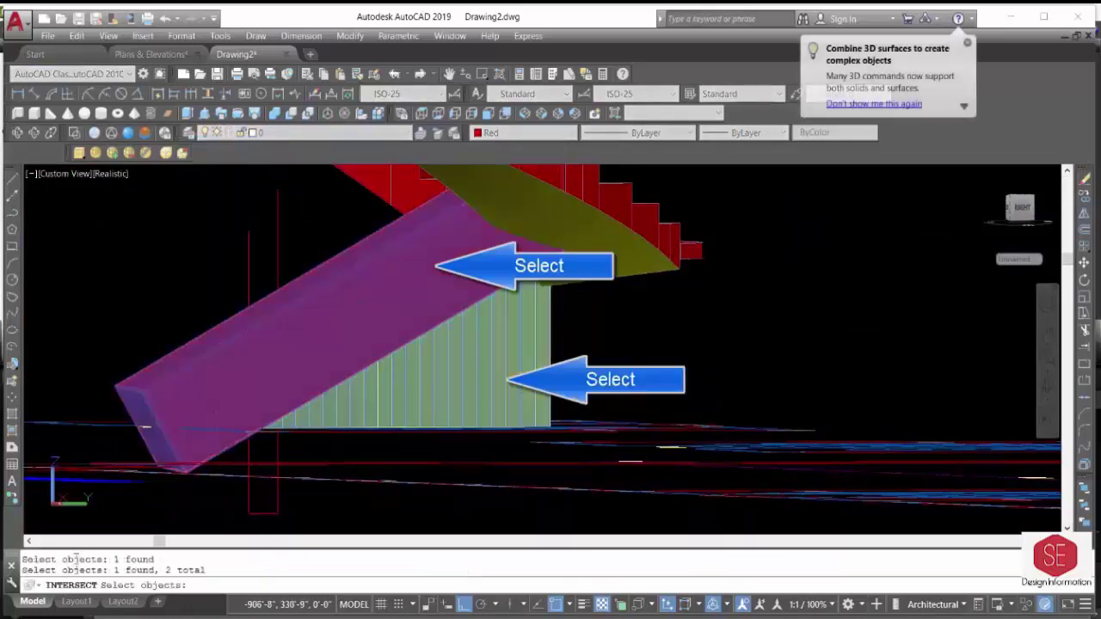
key("Return")
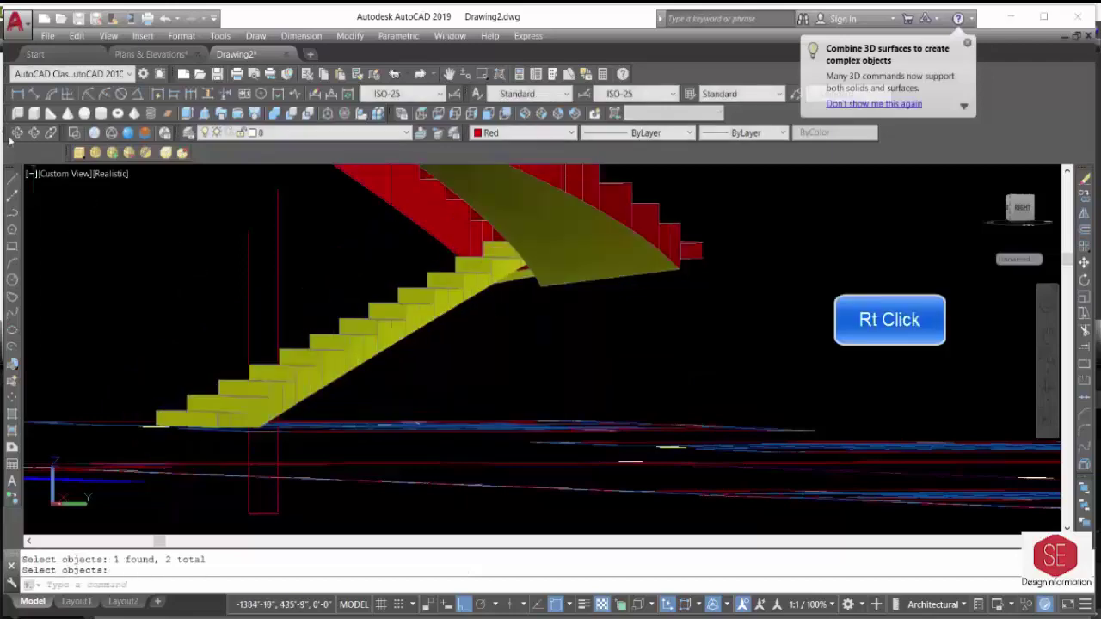
mouse_move(447, 327)
middle_mouse_down("shift")
mouse_move(235, 321)
mouse_move(263, 412)
mouse_move(299, 362)
mouse_move(49, 371)
mouse_move(378, 382)
mouse_move(181, 360)
middle_mouse_up("shift")
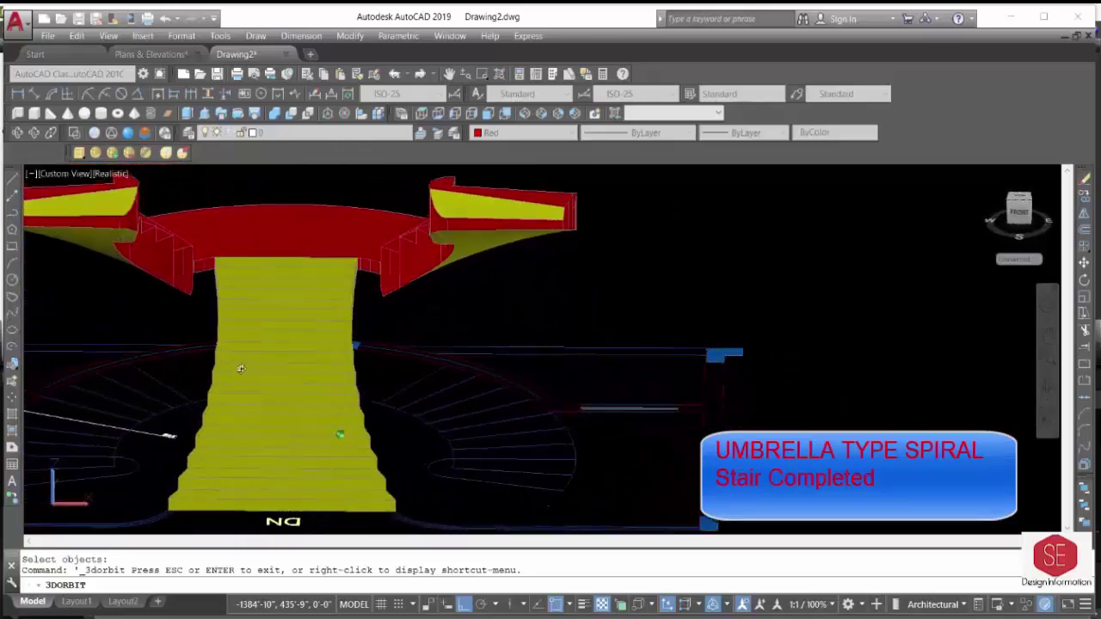
left_click_drag(199, 365, 261, 334)
right_click(261, 334)
left_click(286, 339)
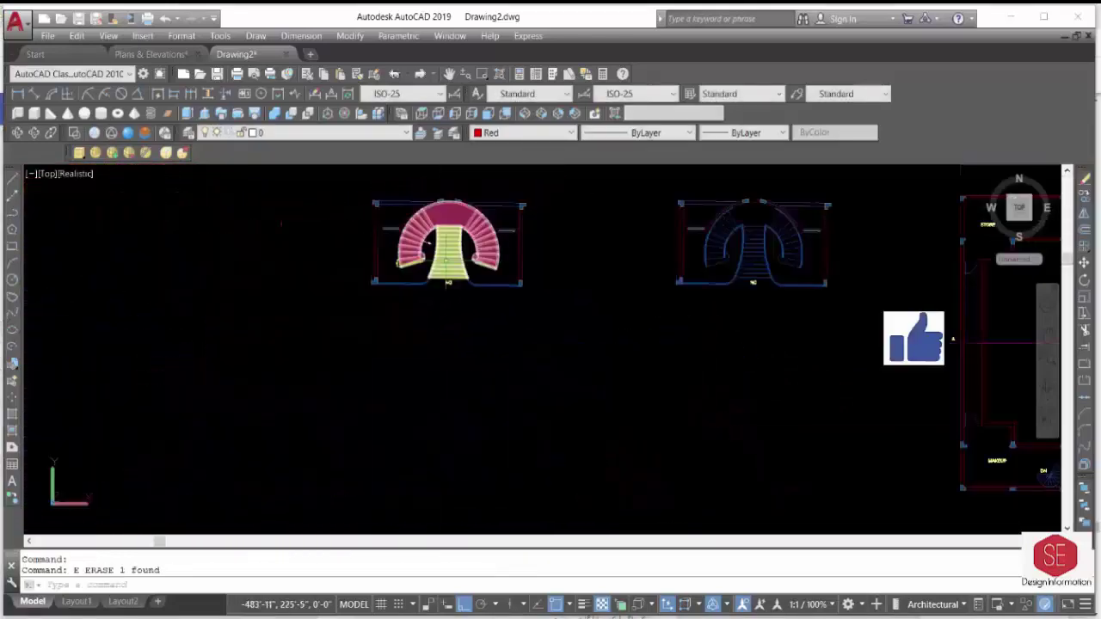
Rotate the shaded stair model 180° about a picked base point.
type("r")
key("Return")
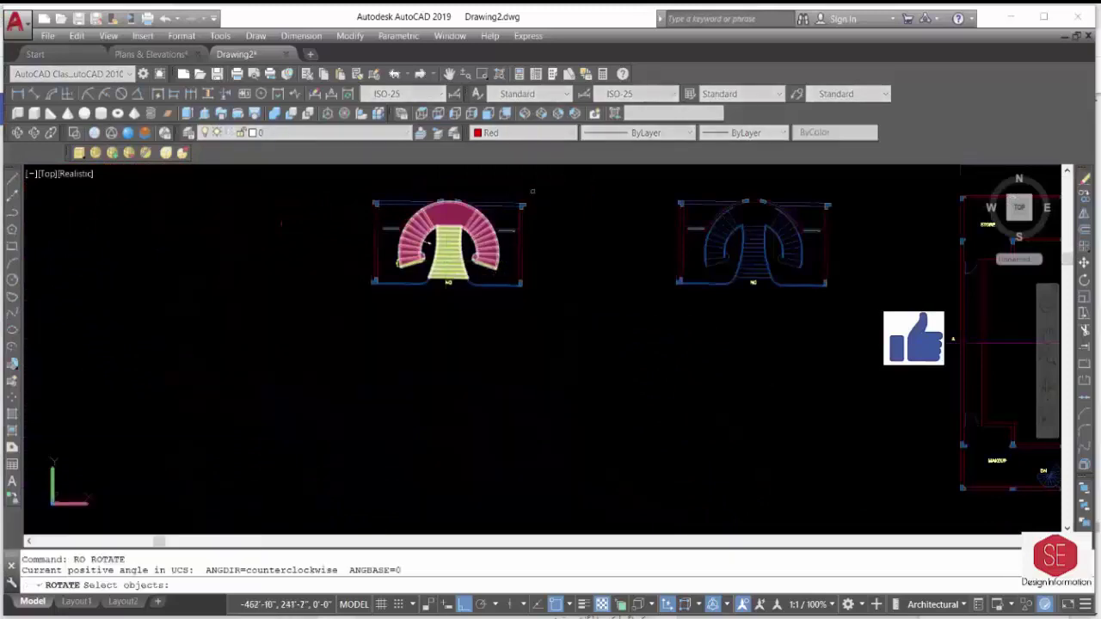
left_click(401, 237)
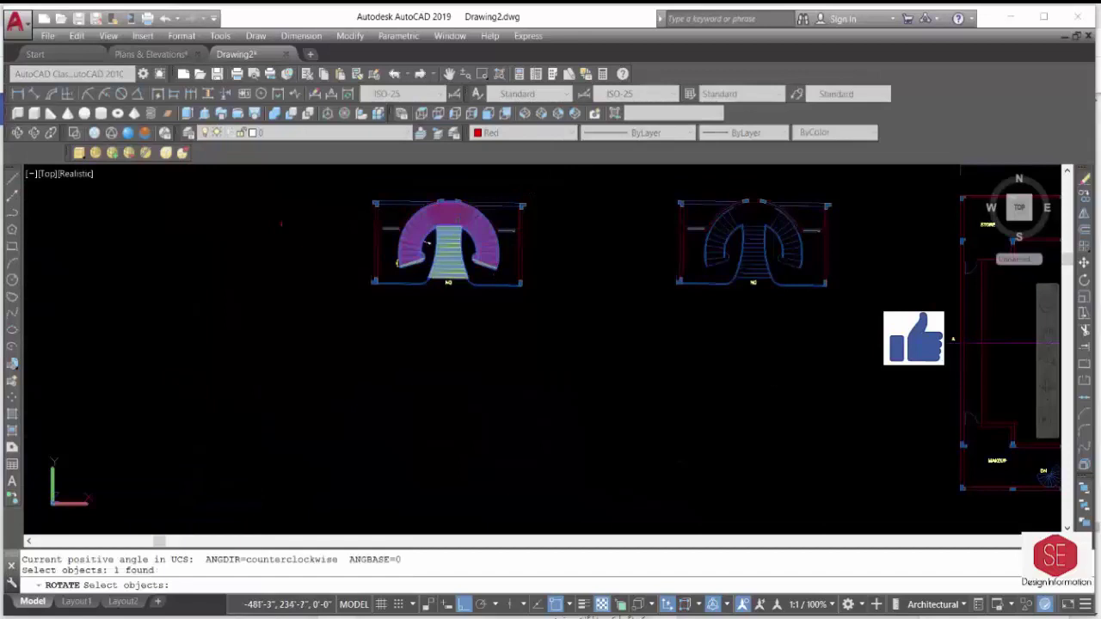
key("Return")
left_click(462, 224)
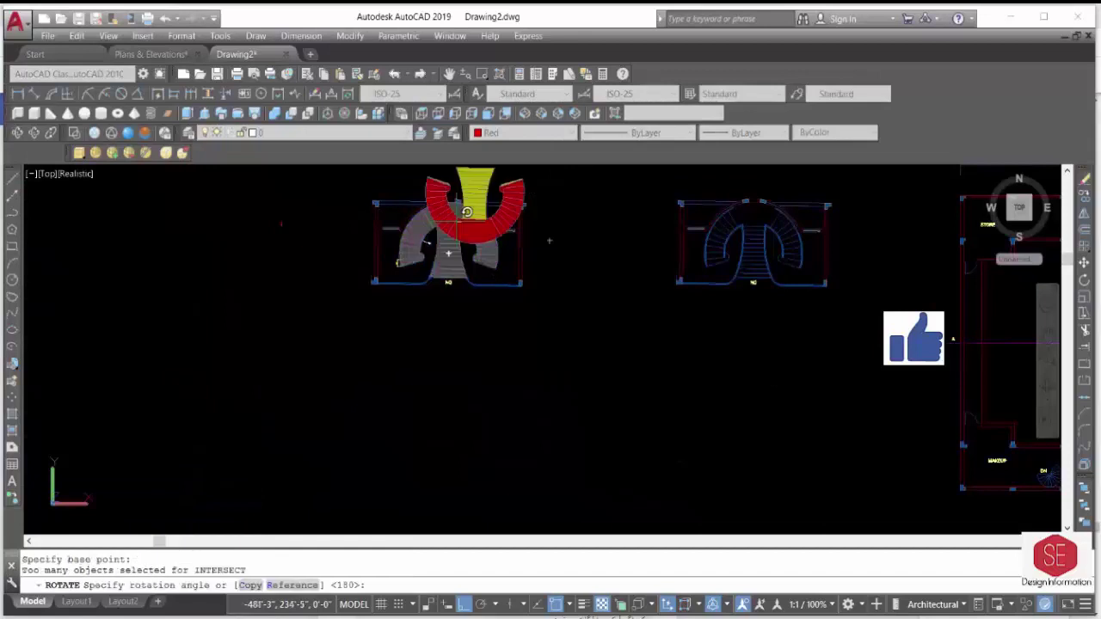
left_click(241, 223)
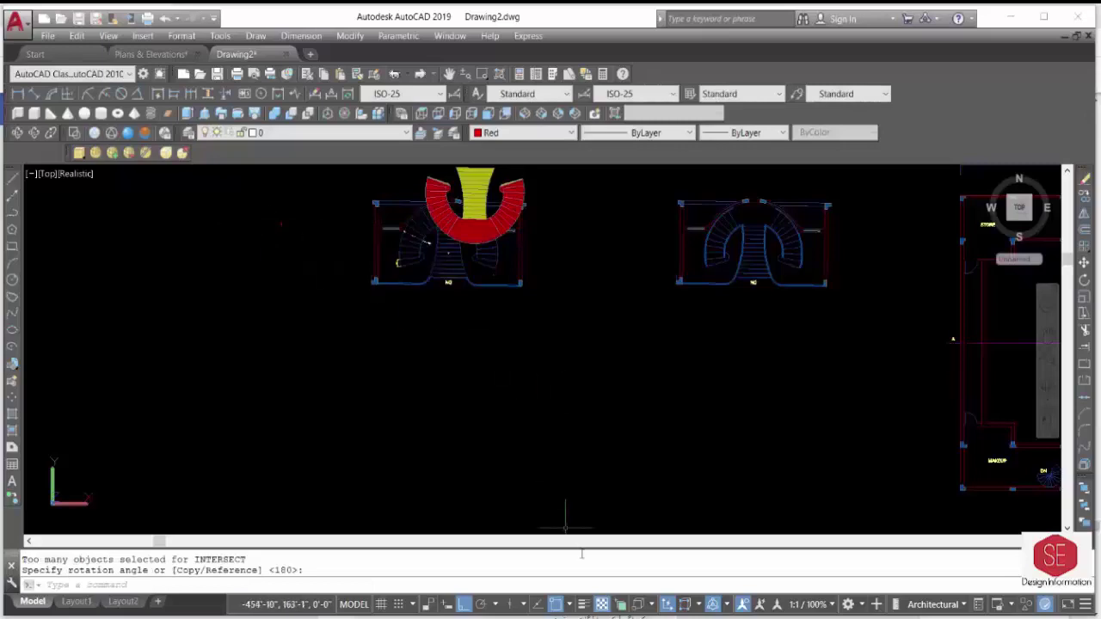
type("m")
Move the stair model by its flight's top-left corner onto the floor-plan stair beside the classroom.
key("Return")
type("M")
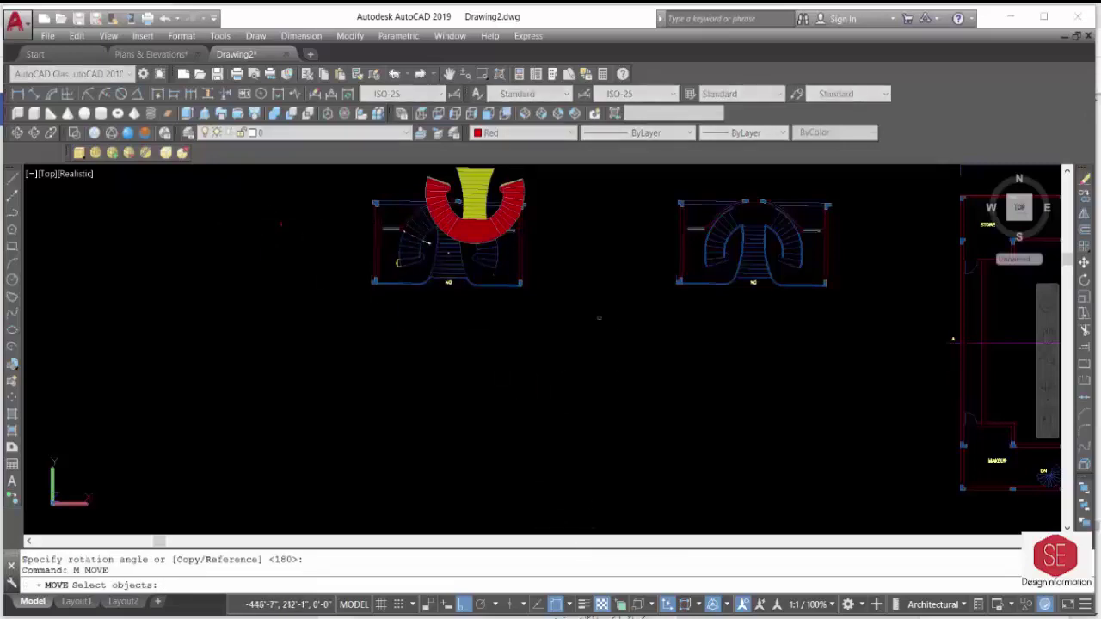
left_click(472, 196)
middle_click_drag(471, 197, 467, 274)
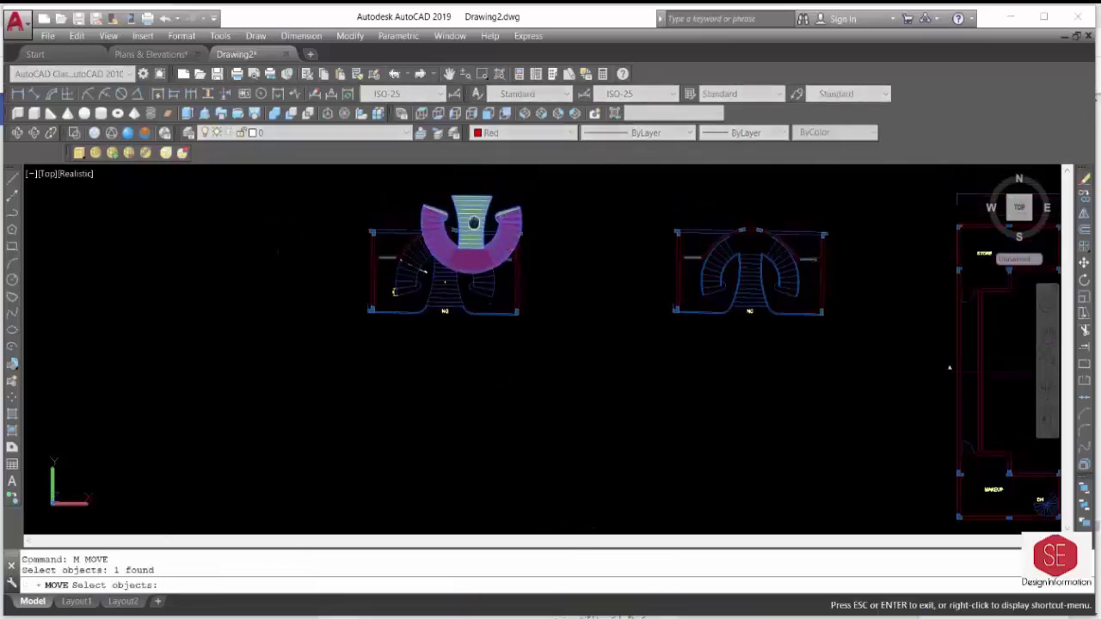
scroll(444, 245, "up", 3)
scroll(445, 245, "up", 3)
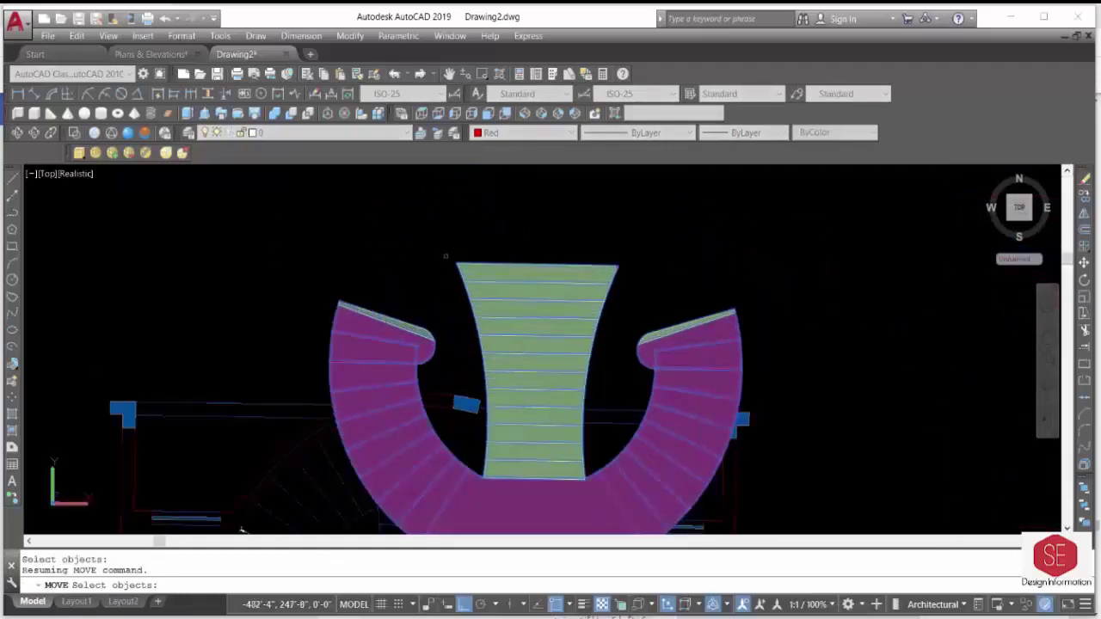
key("Return")
left_click(457, 262)
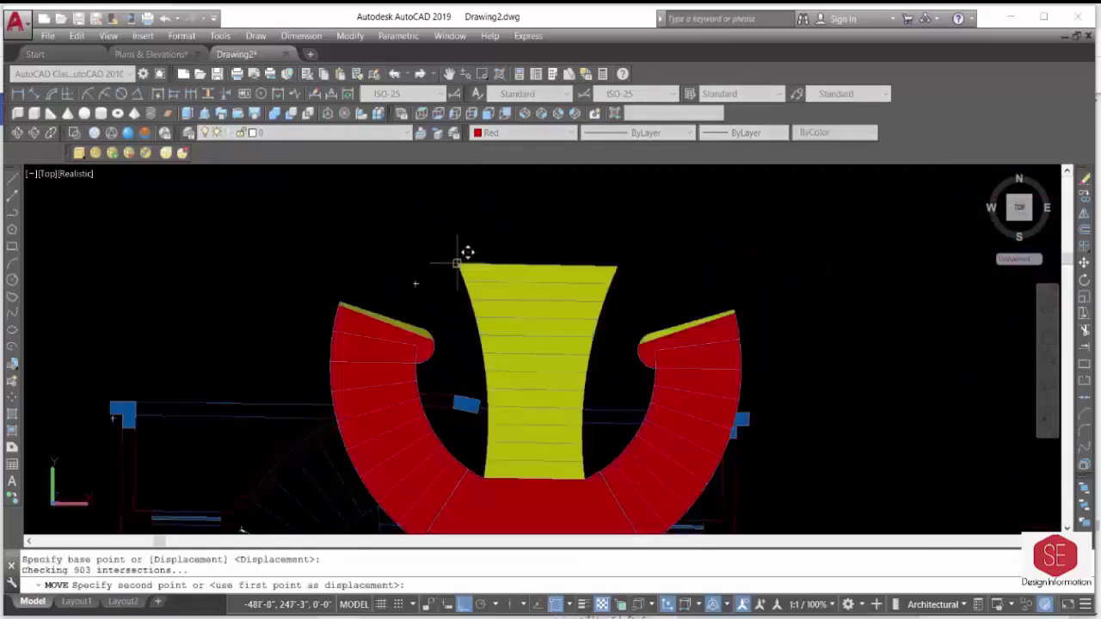
scroll(457, 263, "down", 5)
scroll(850, 351, "up", 5)
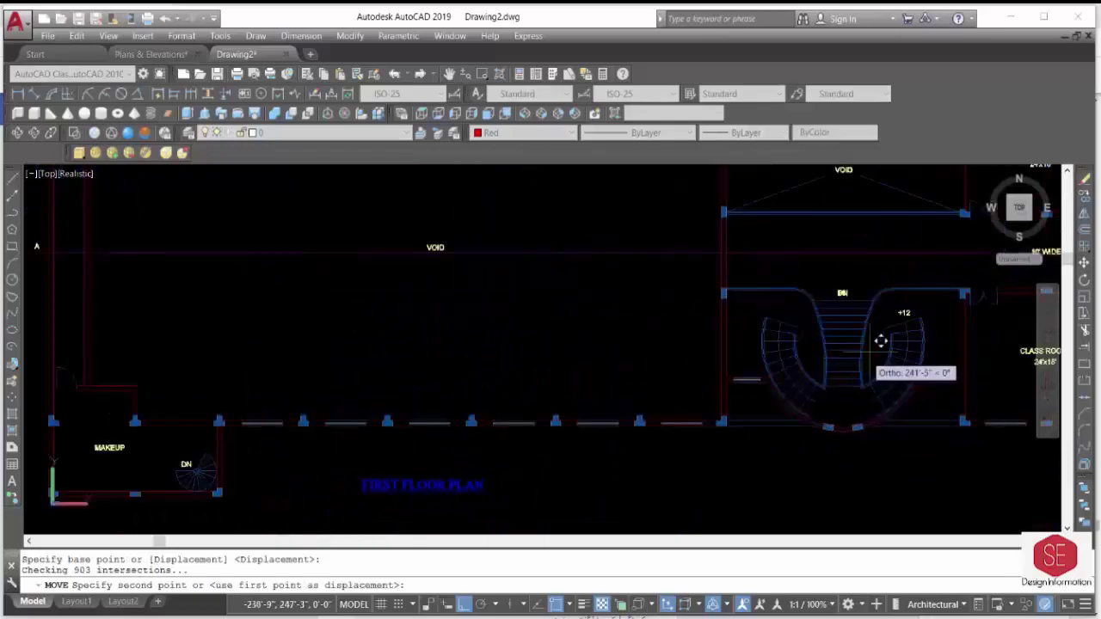
scroll(885, 307, "up", 2)
scroll(831, 283, "up", 2)
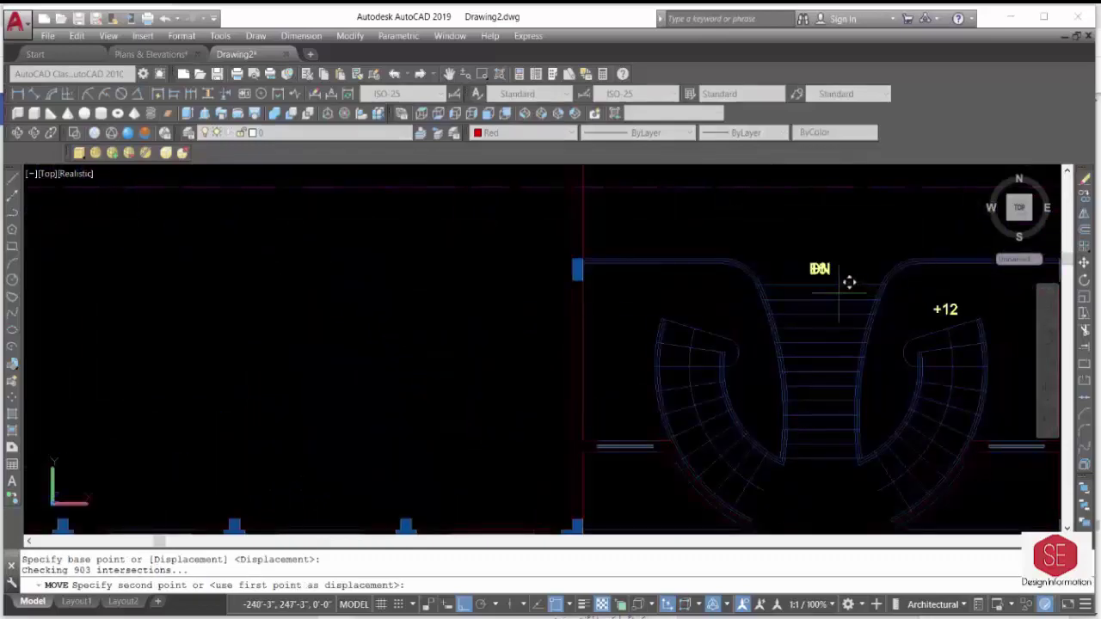
left_click(760, 281)
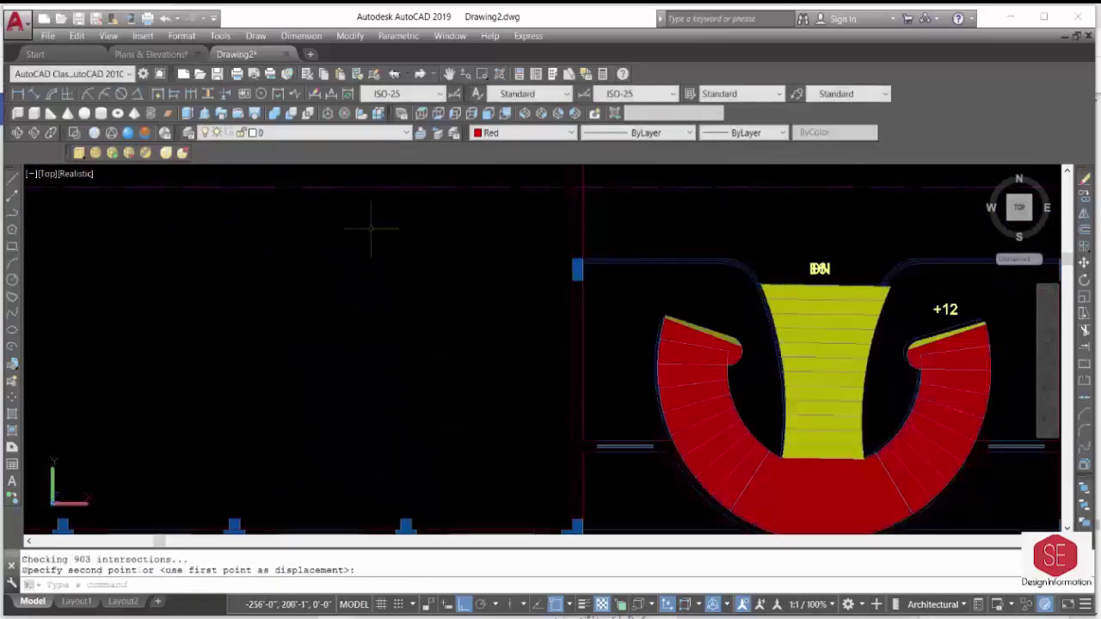
scroll(372, 229, "down", 2)
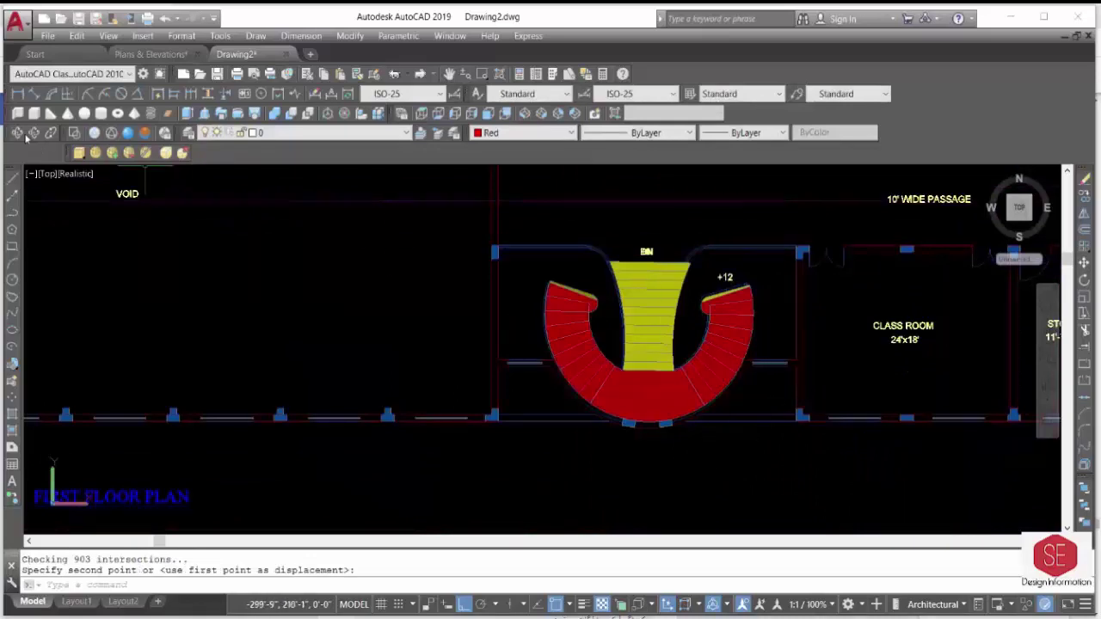
left_click(19, 134)
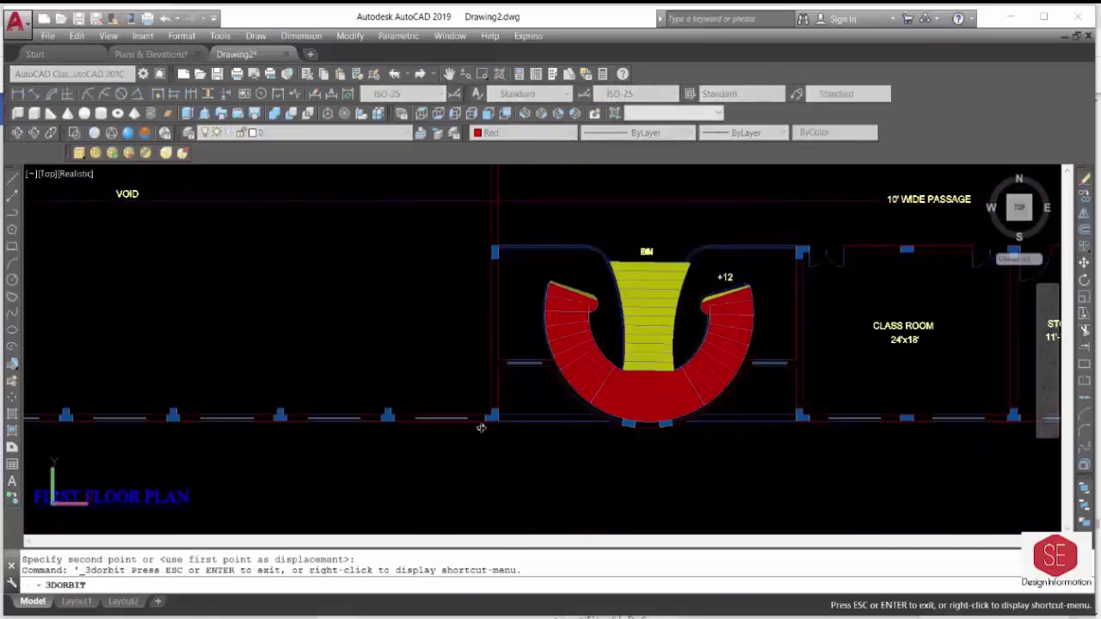
Orbit the view around the placed stair to inspect it in 3D from several angles.
mouse_move(473, 434)
left_mouse_down()
mouse_move(602, 459)
mouse_move(730, 407)
left_mouse_up()
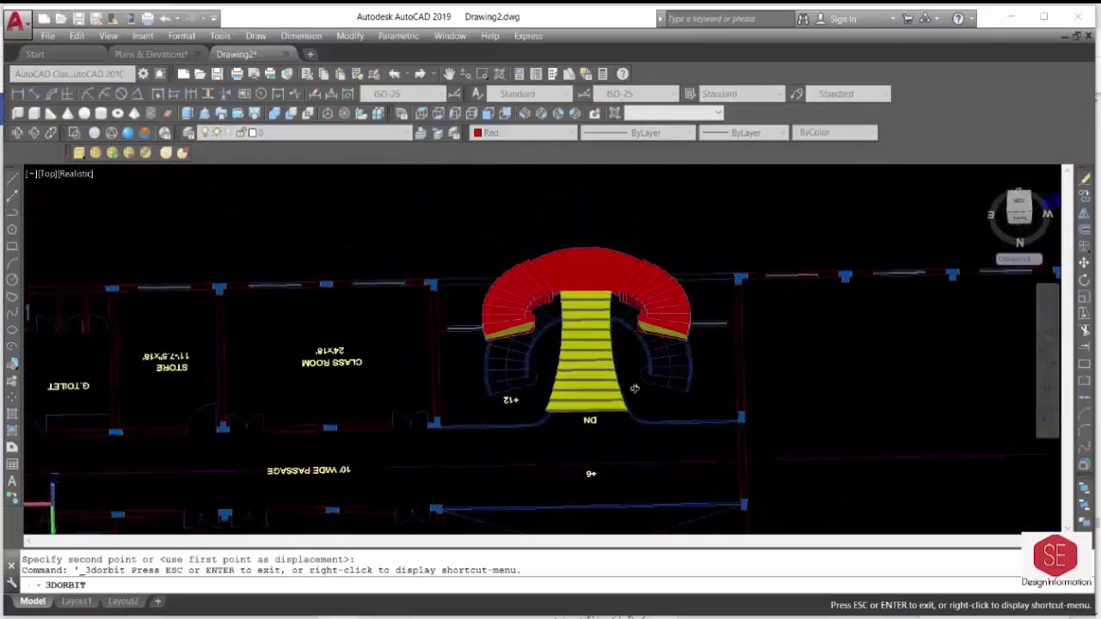
mouse_move(595, 386)
left_mouse_down()
mouse_move(606, 344)
mouse_move(605, 451)
mouse_move(583, 402)
left_mouse_up()
left_click_drag(550, 359, 535, 375)
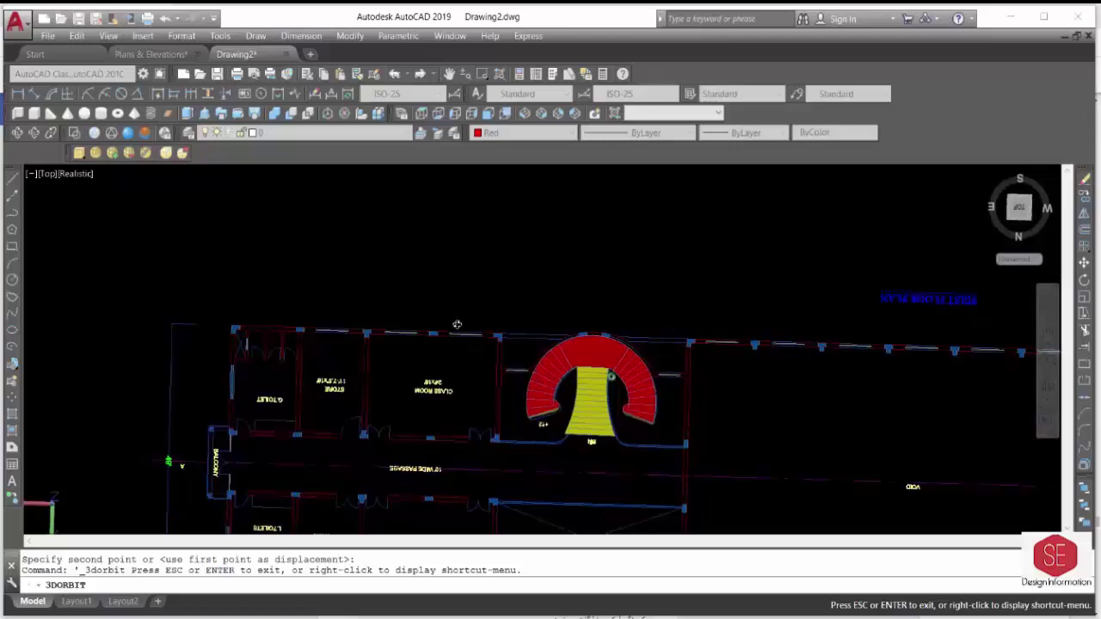
mouse_move(457, 324)
left_mouse_down()
mouse_move(463, 347)
mouse_move(520, 319)
left_mouse_up()
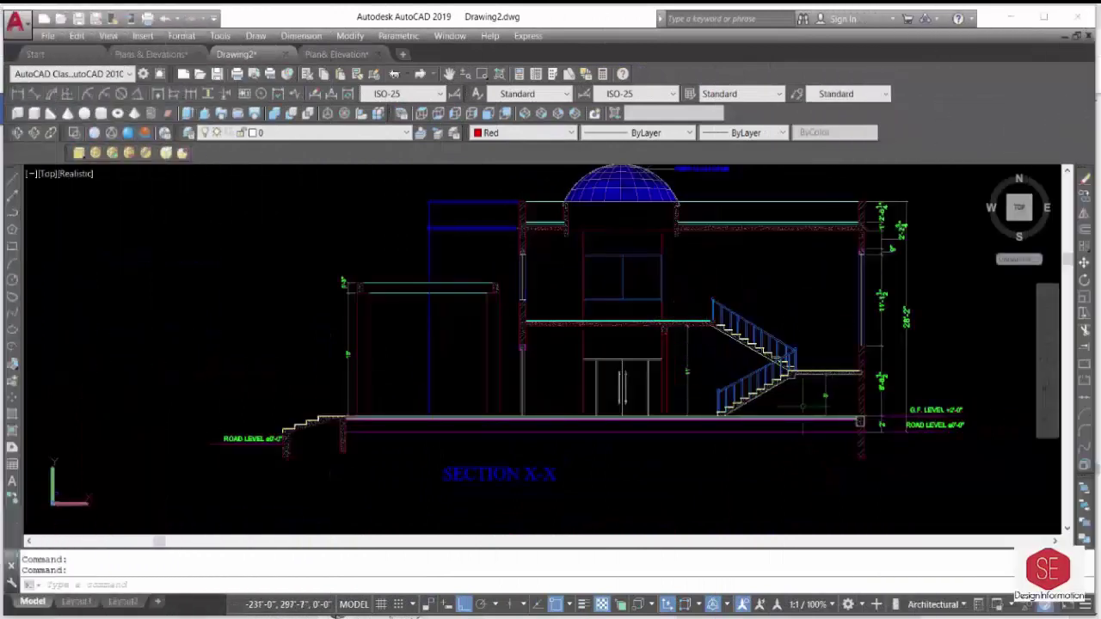
Copy the Section X-X stair, railings and landing support once to the left of the sections.
scroll(517, 499, "down", 3)
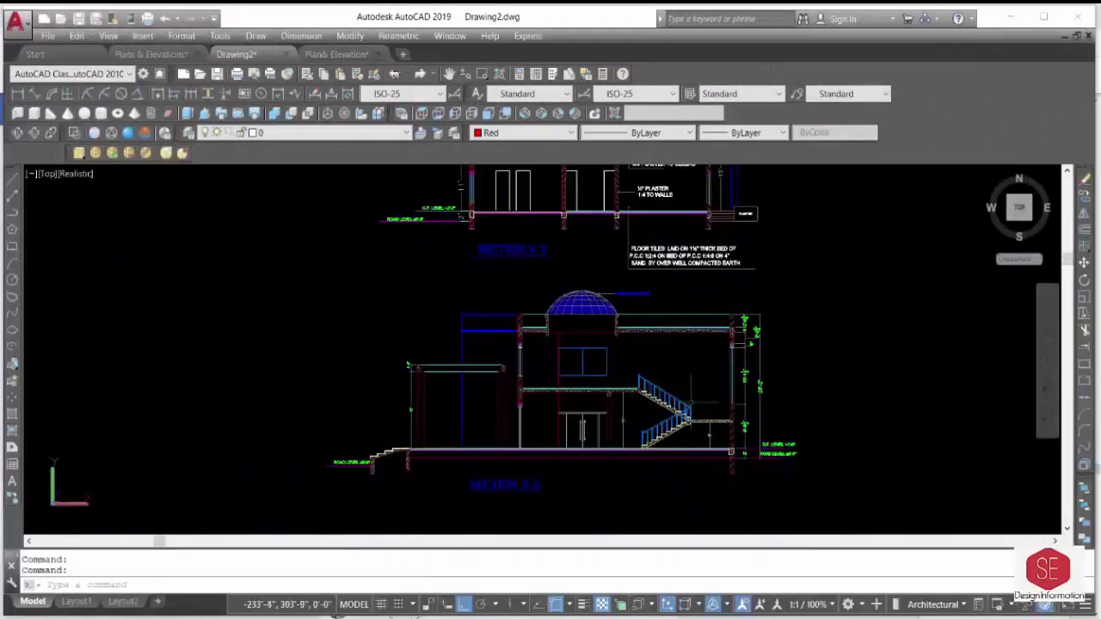
scroll(685, 402, "up", 2)
scroll(685, 402, "up", 3)
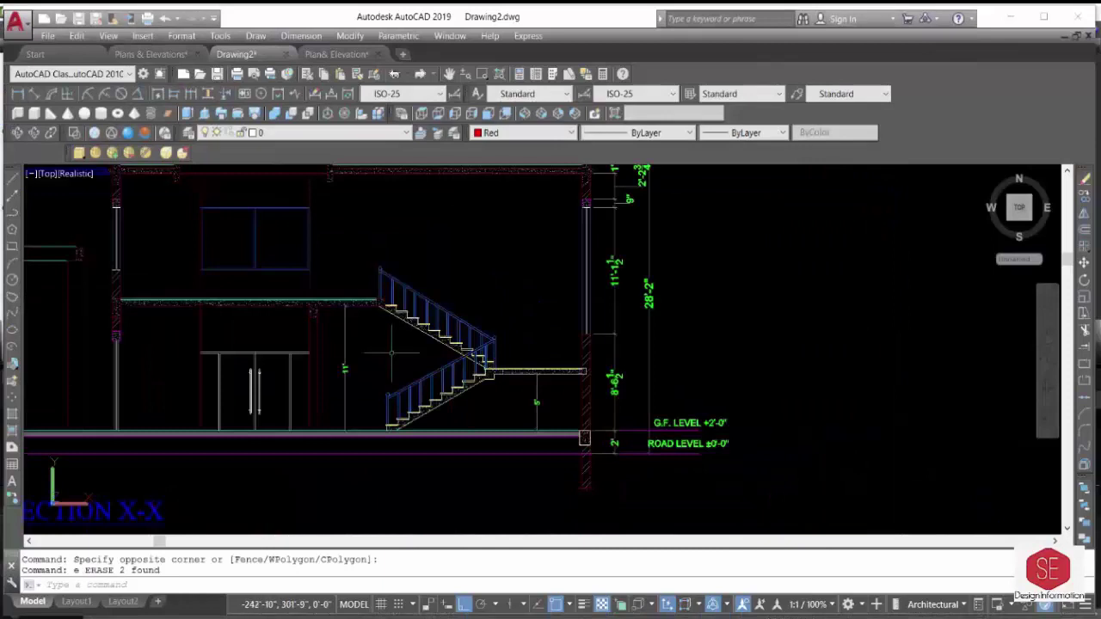
type("co")
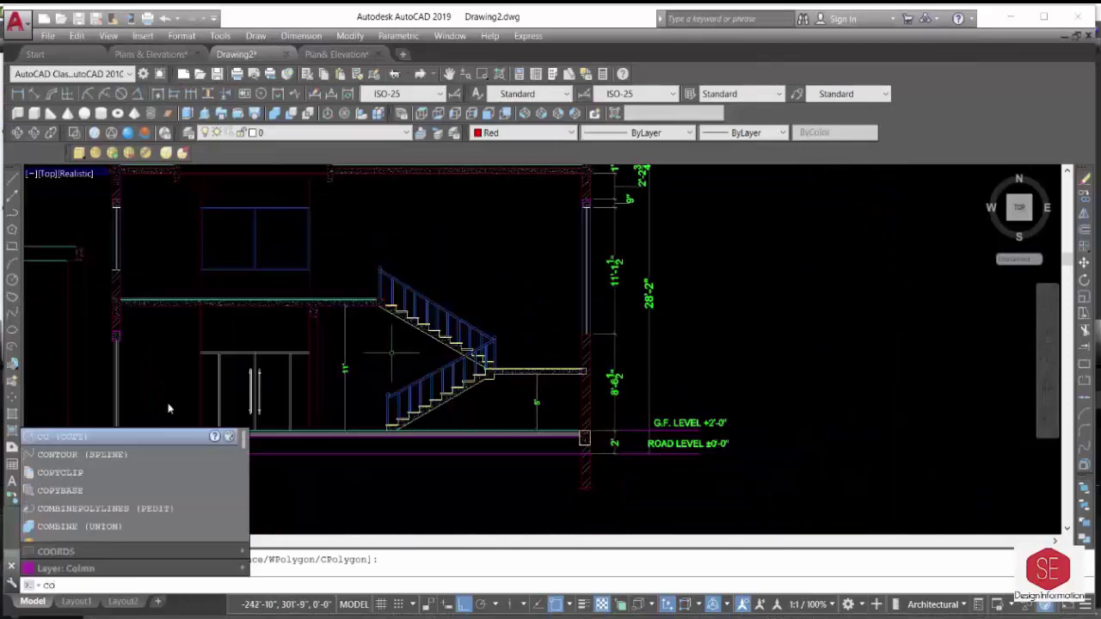
key("Return")
left_click(541, 258)
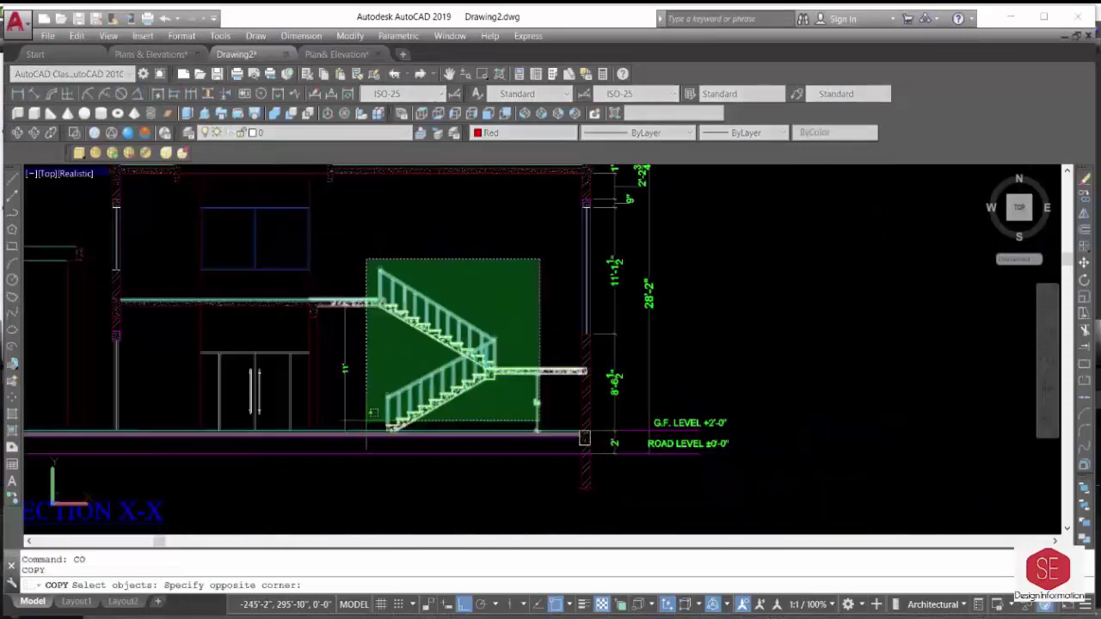
left_click(368, 421)
left_click(536, 266)
left_click(389, 380)
left_click(567, 354)
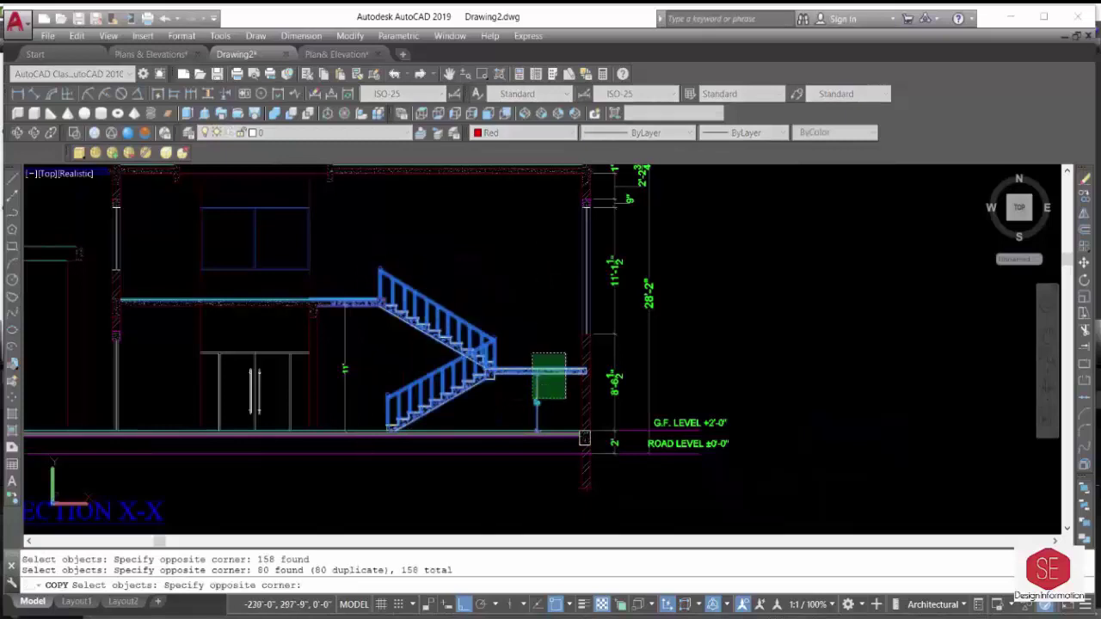
left_click(534, 401)
key("Return")
scroll(585, 319, "down", 3)
left_click(575, 332)
left_click(284, 323)
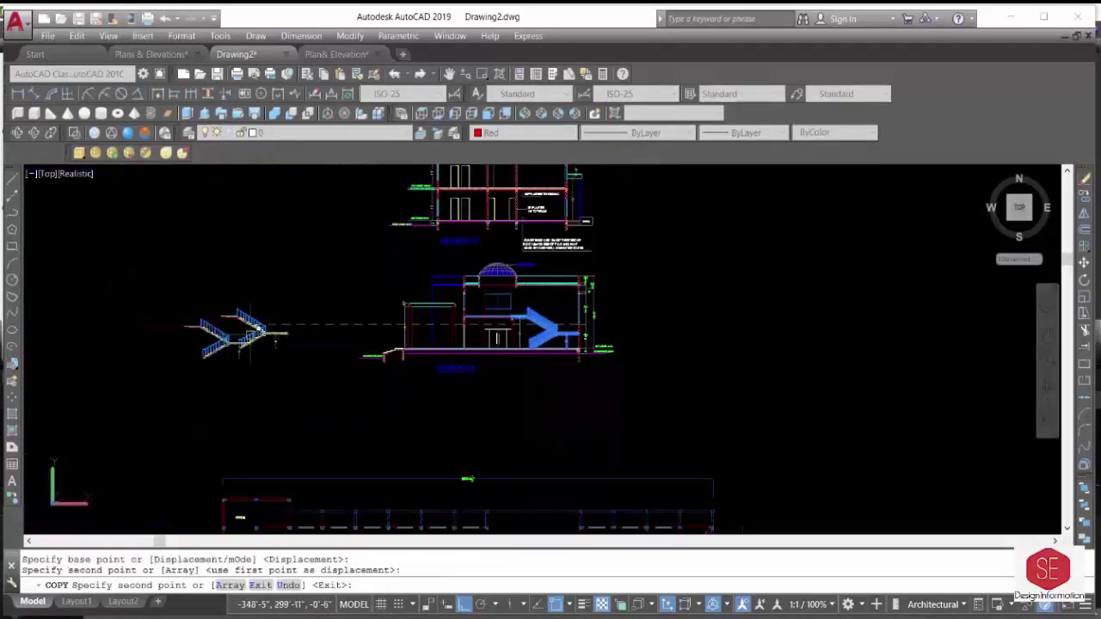
scroll(258, 331, "up", 3)
key("Escape")
Erase the red floor line and leftover lines from the copied stair.
scroll(327, 293, "up", 2)
scroll(341, 276, "up", 2)
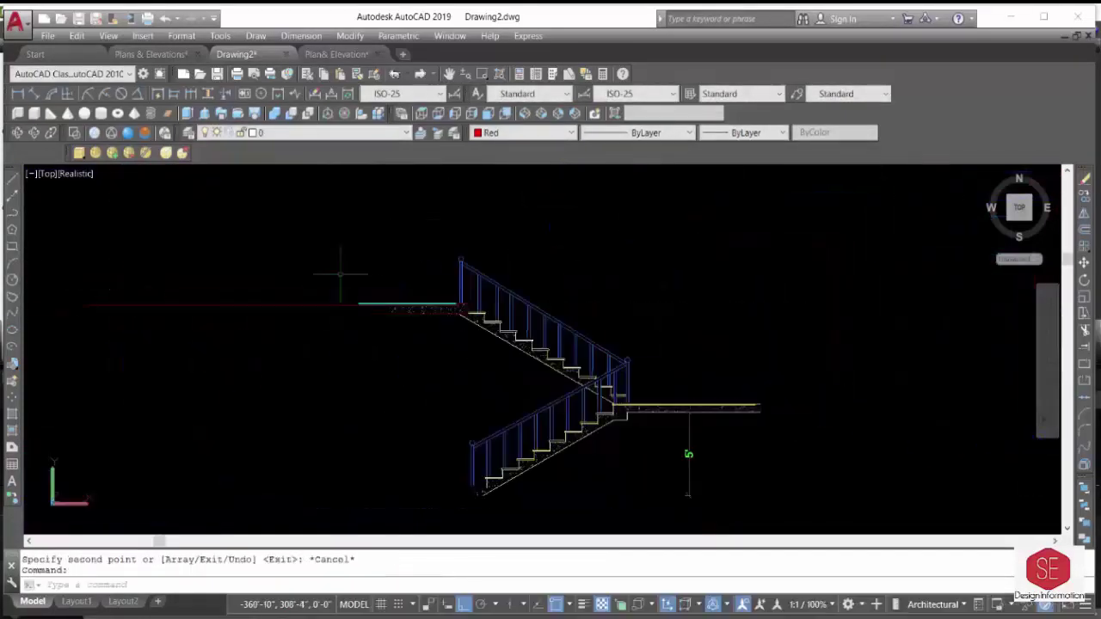
left_click(422, 267)
left_click(369, 356)
type("e")
key("Return")
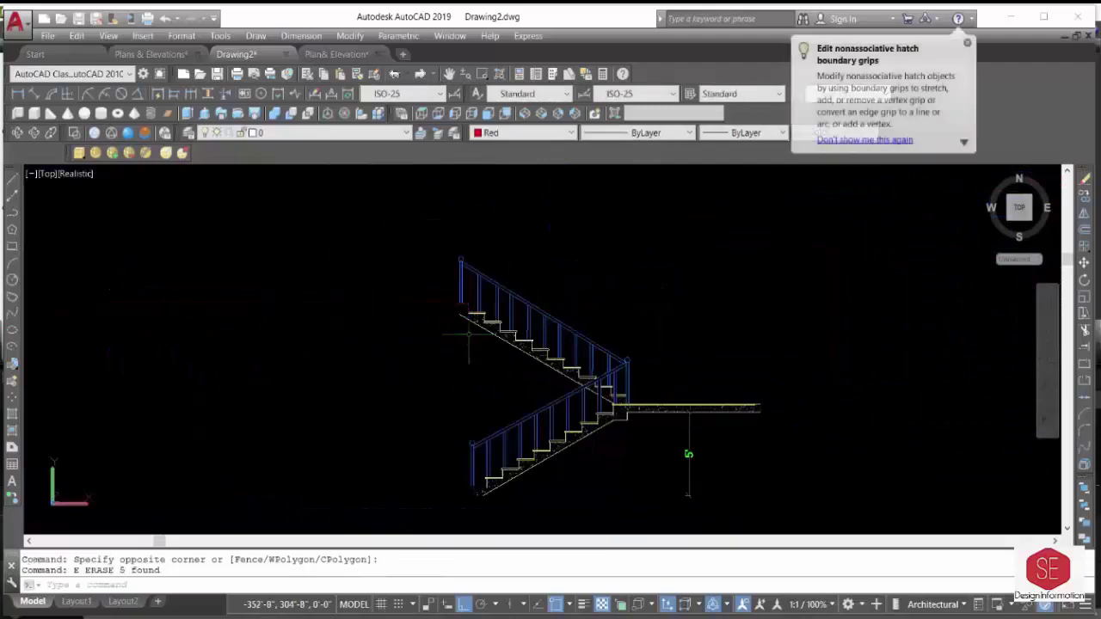
scroll(469, 334, "up", 3)
scroll(468, 348, "up", 2)
scroll(688, 338, "down", 3)
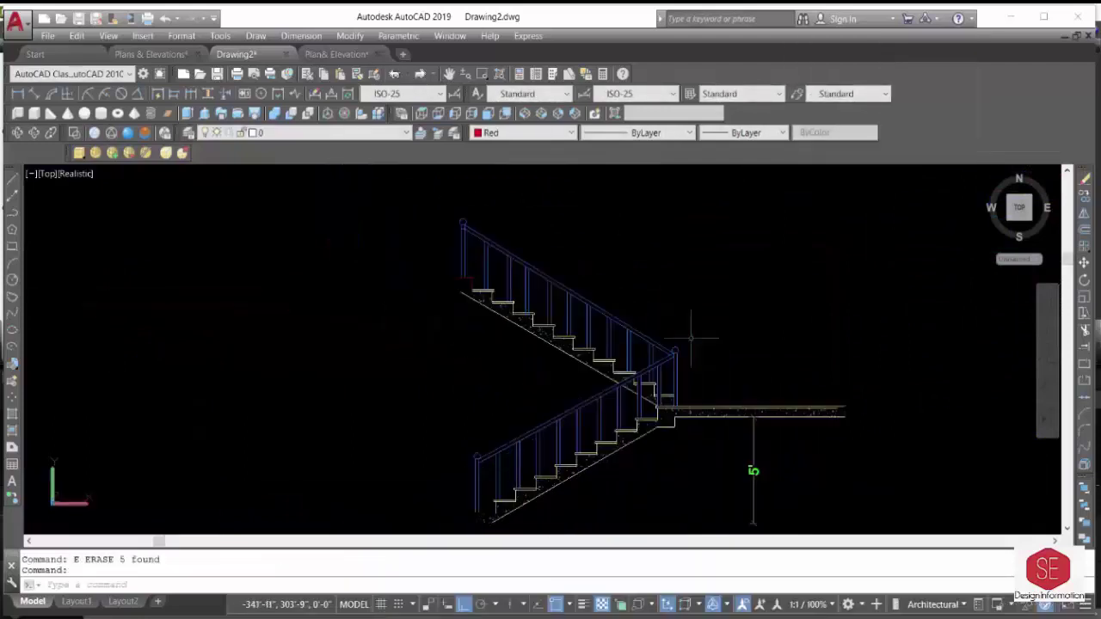
Erase the leftover railing posts from the copied stair's steps.
key("Return")
left_click(667, 368)
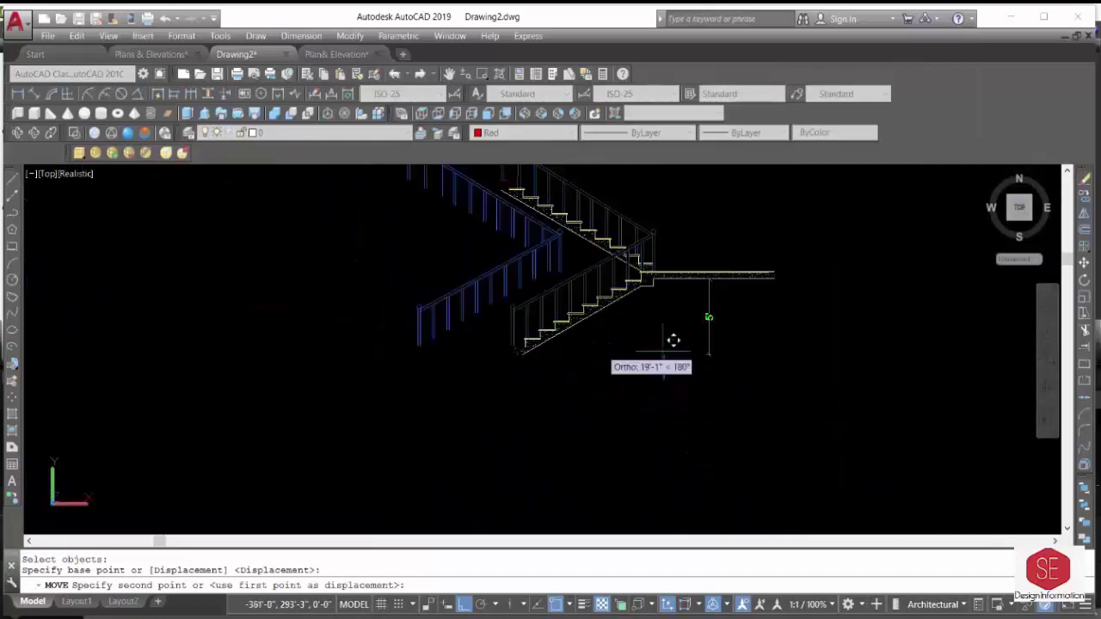
scroll(654, 327, "up", 3)
middle_click_drag(474, 212, 474, 310)
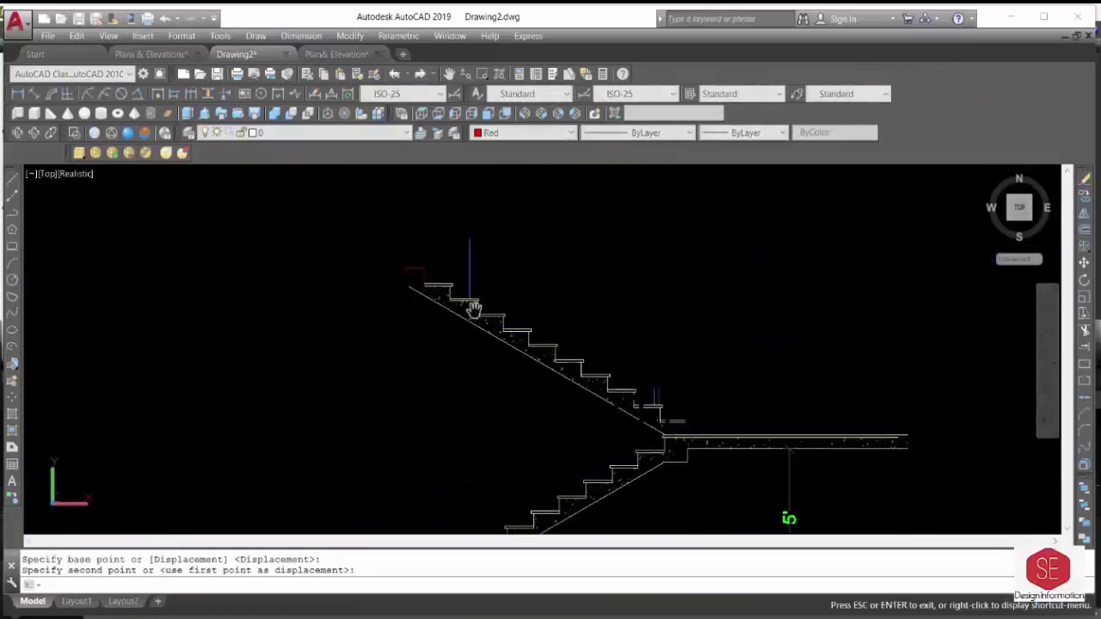
key("Escape")
left_click(510, 233)
left_click(482, 255)
type("e")
key("Return")
scroll(620, 361, "up", 1)
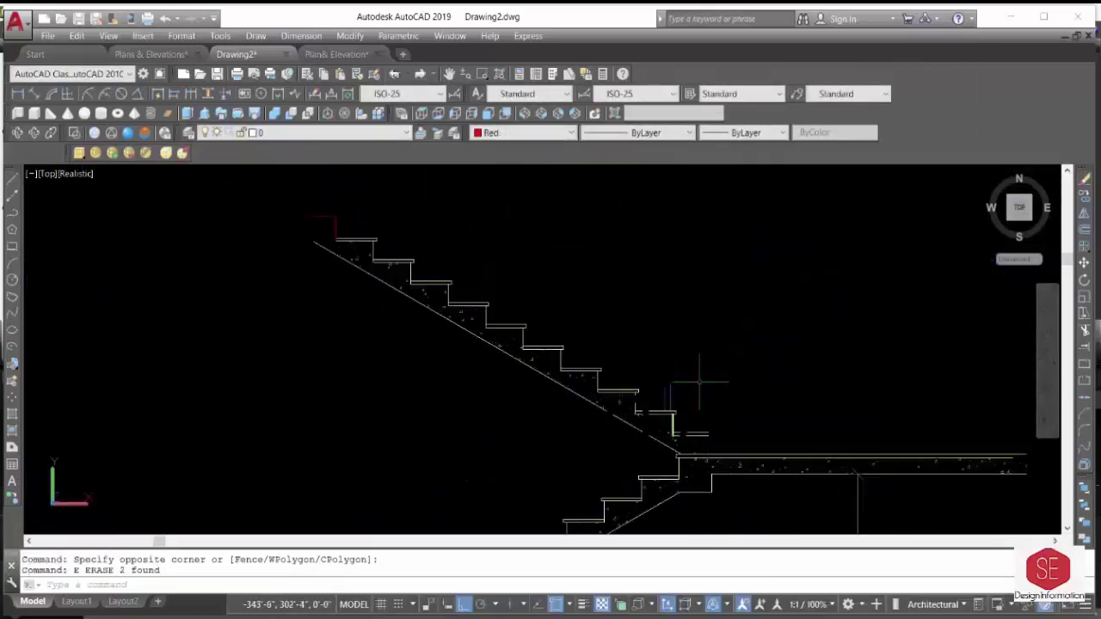
left_click(702, 393)
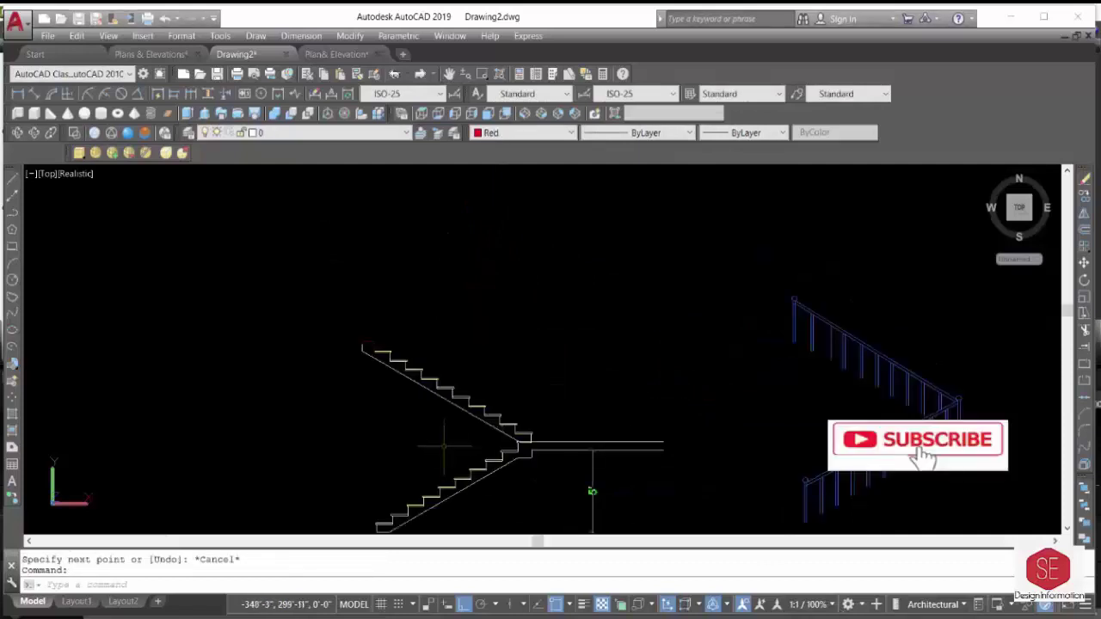
Trim the stray tread lines past the stringer and regenerate the display.
type("r")
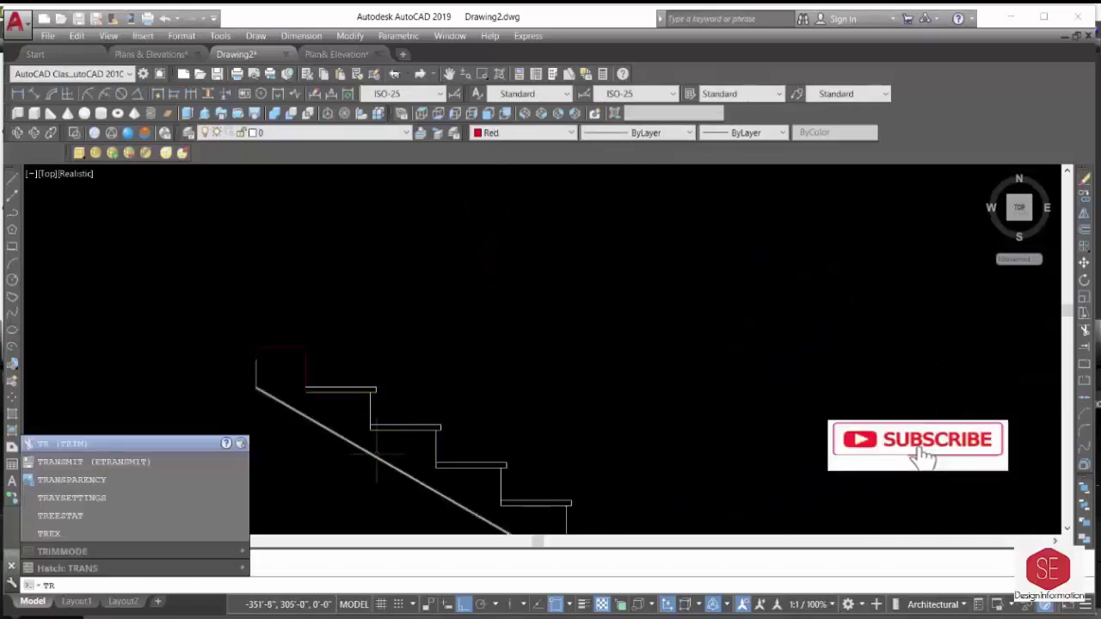
key("Return")
key("Return")
left_click(337, 428)
left_click(337, 388)
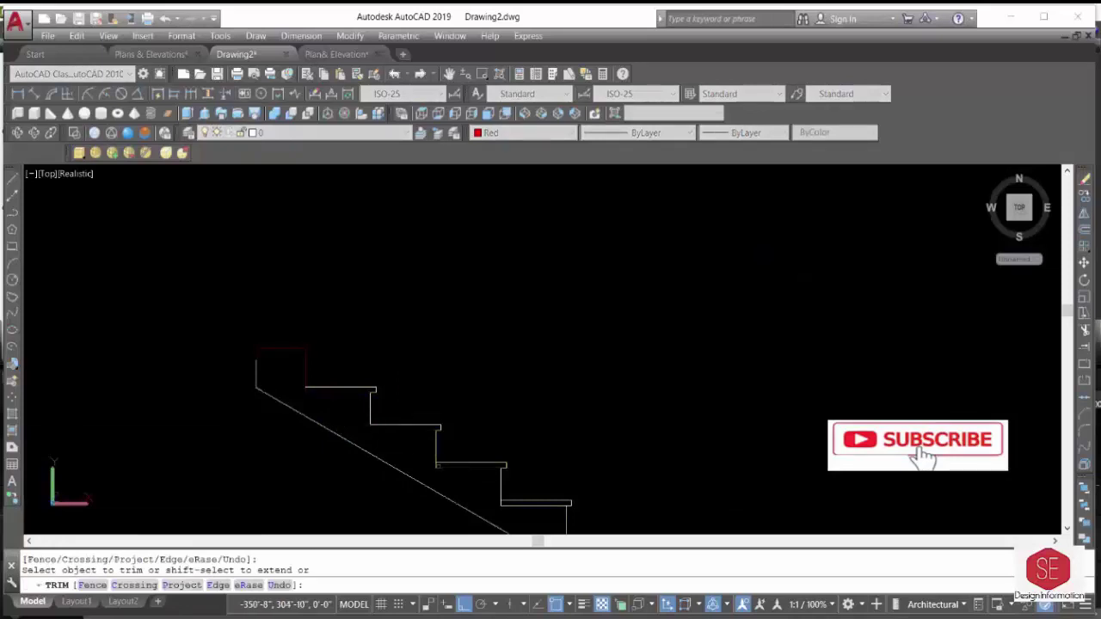
key("Escape")
type("re")
key("Return")
scroll(685, 471, "down", 2)
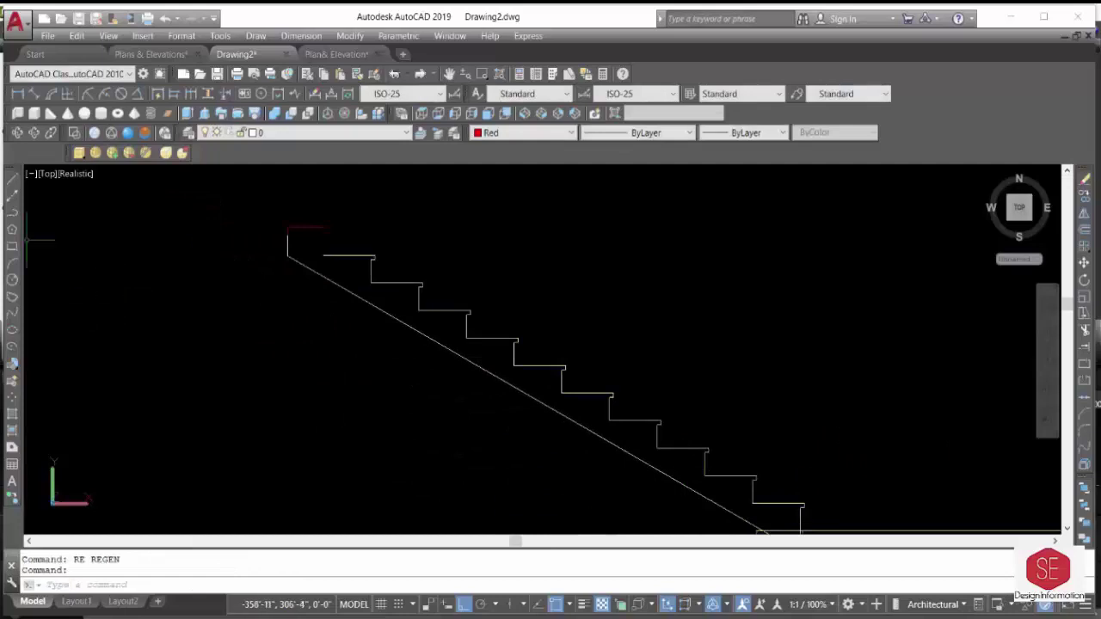
Start a polyline at the upper flight's top corner, tracing the first step corners.
left_click(14, 215)
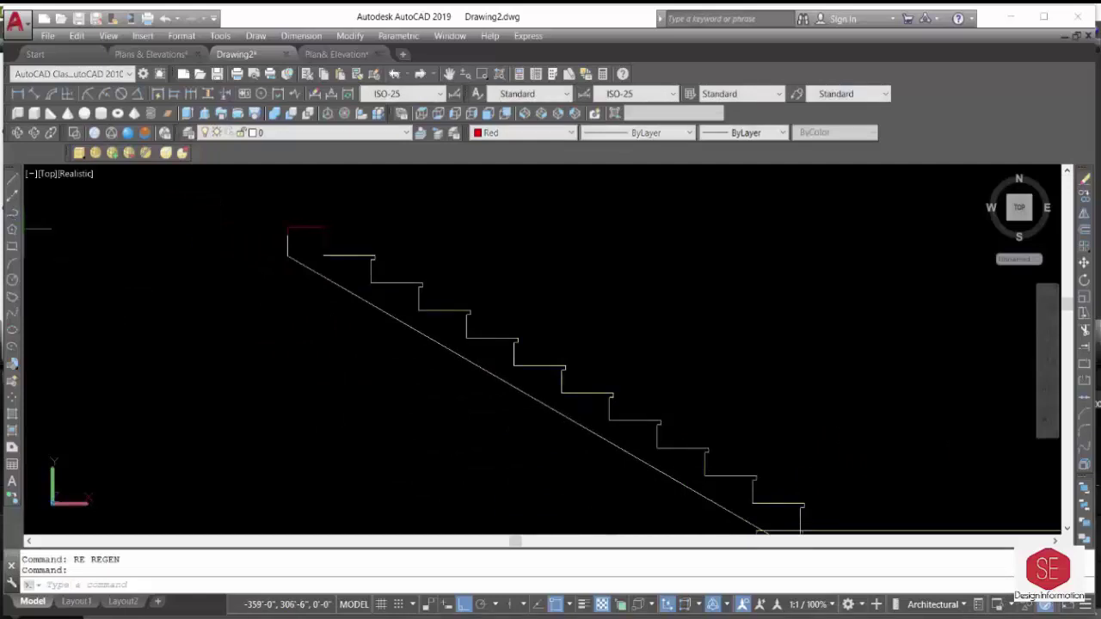
left_click(287, 227)
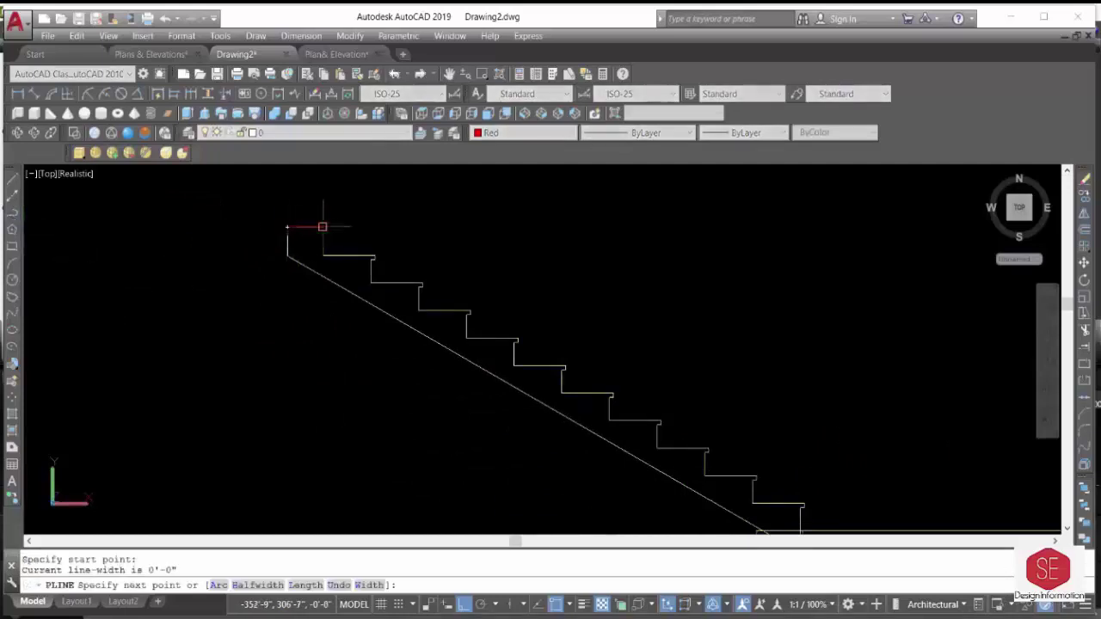
left_click(324, 256)
scroll(371, 258, "up", 5)
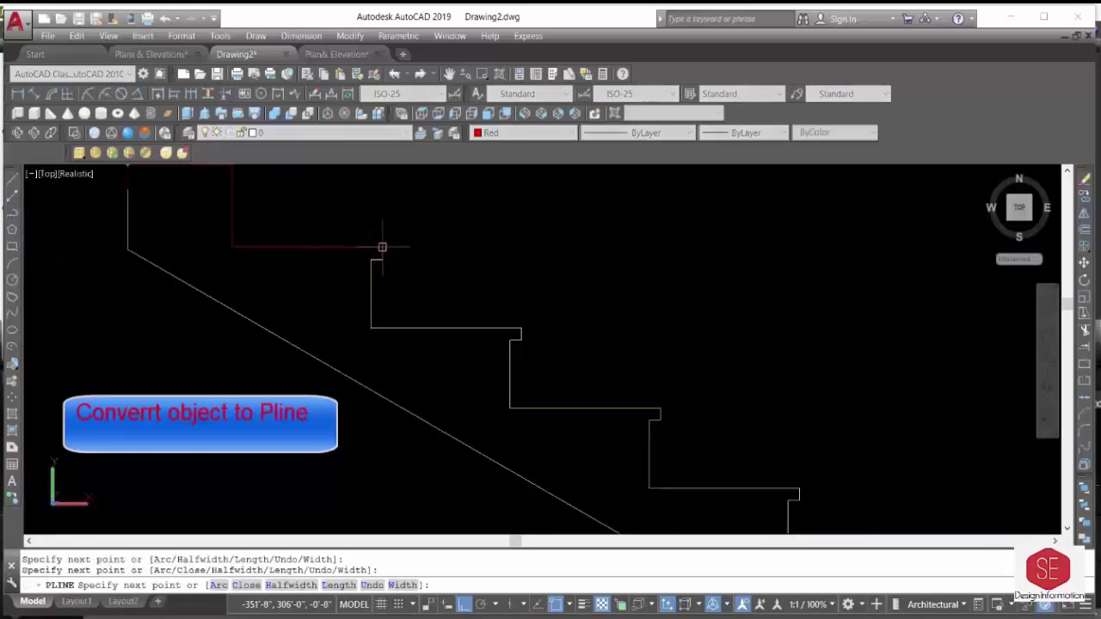
left_click(372, 247)
left_click(370, 258)
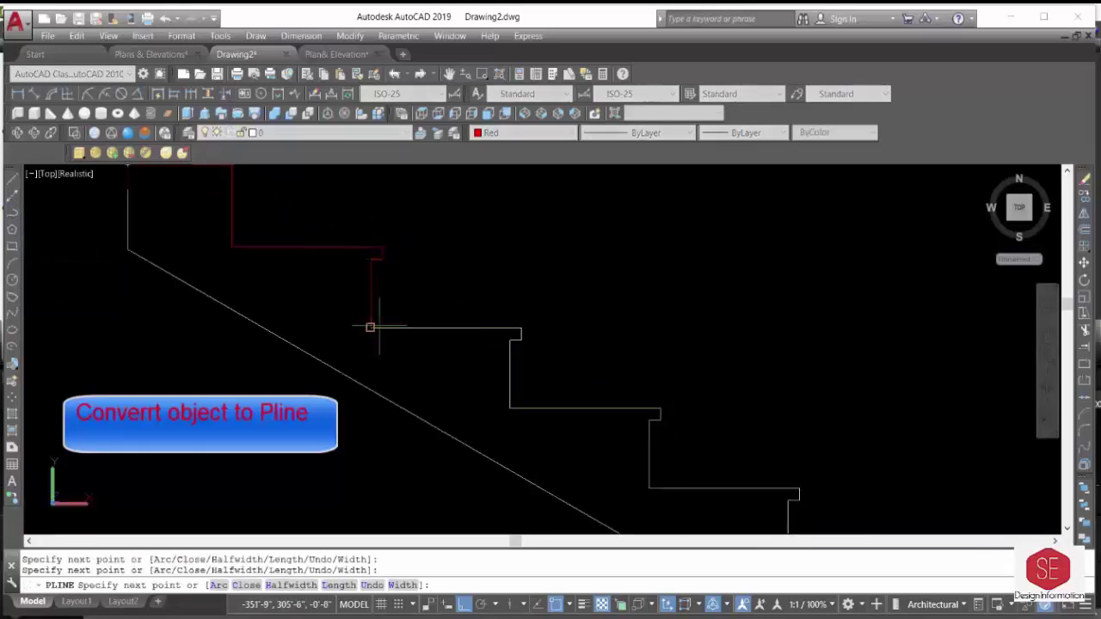
left_click(370, 327)
Trace the remaining steps and sloping underside, then close the upper flight outline.
middle_click_drag(519, 330, 597, 315)
left_click(594, 318)
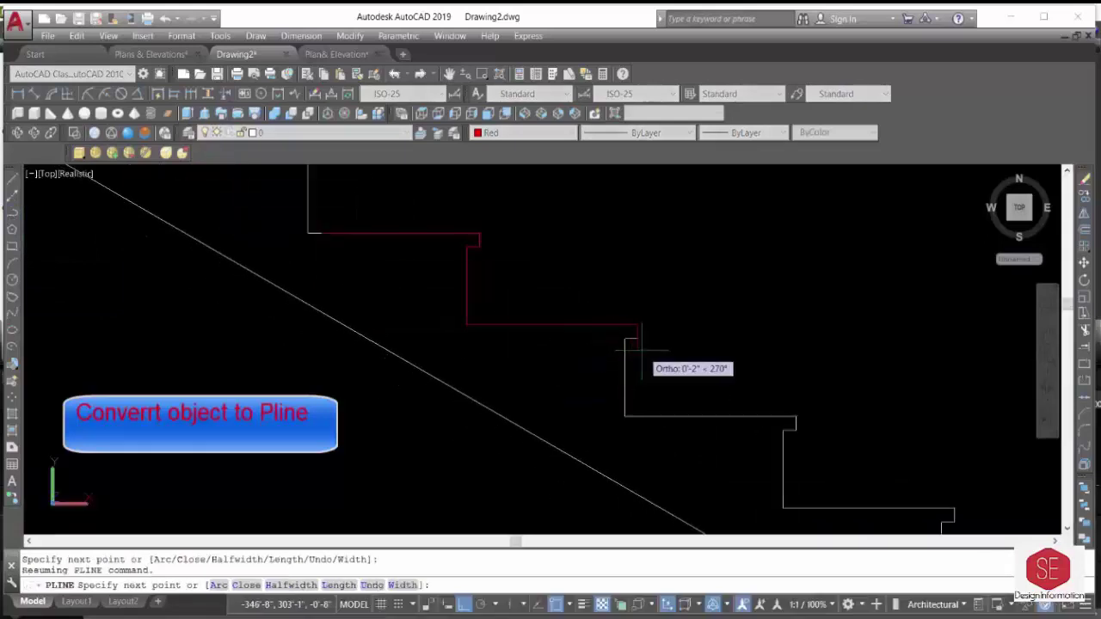
scroll(620, 325, "up", 3)
left_click(601, 326)
left_click(601, 485)
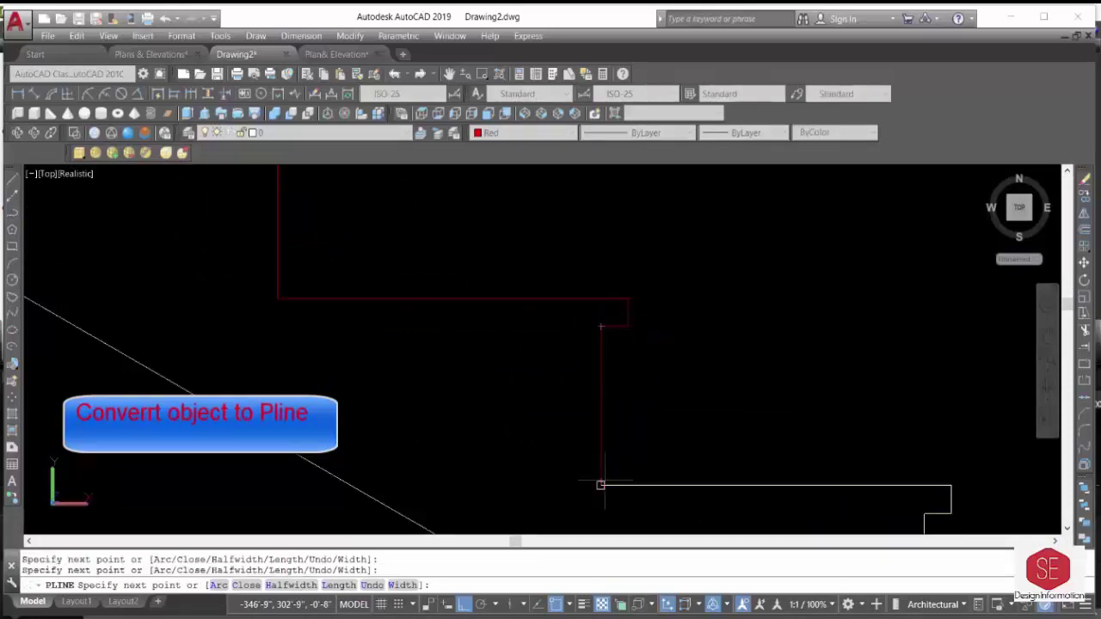
left_click(951, 485)
scroll(789, 393, "down", 3)
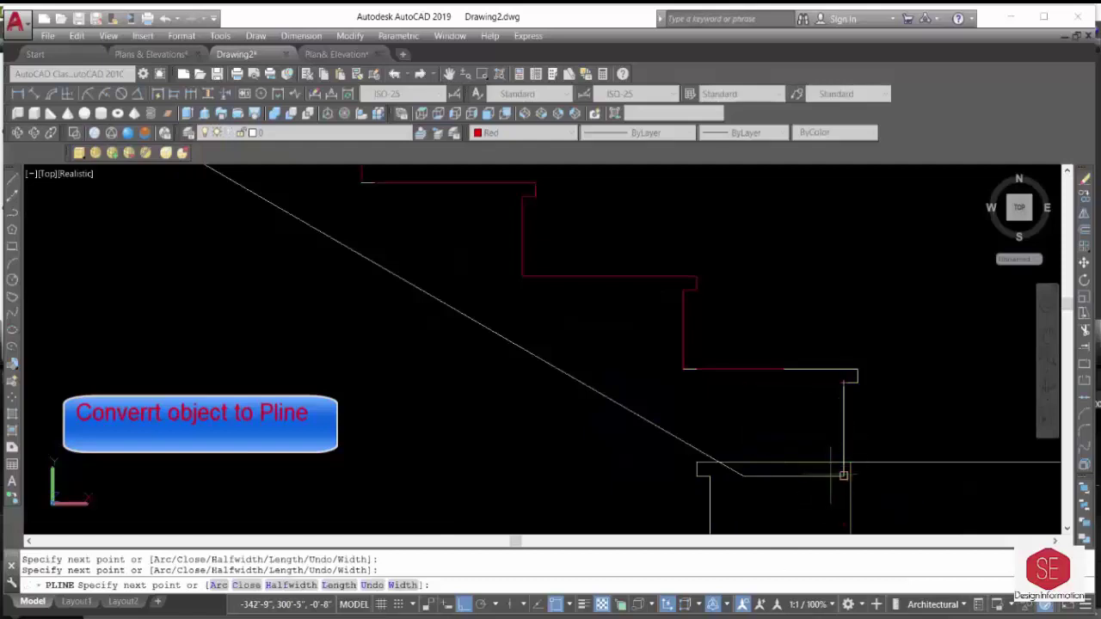
left_click(844, 475)
scroll(737, 473, "down", 5)
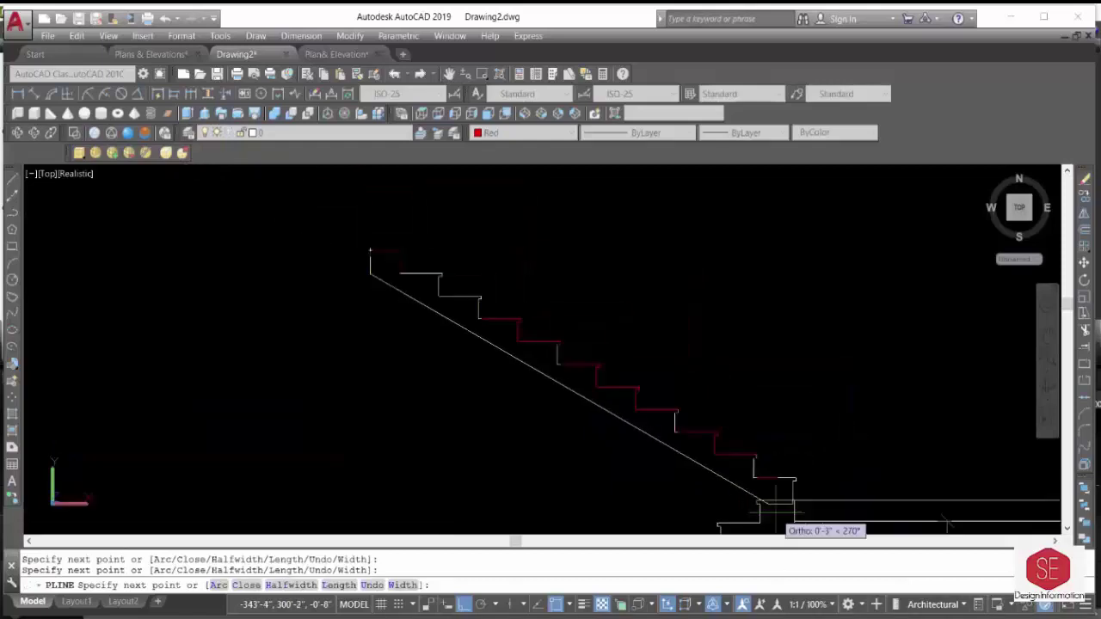
left_click(369, 273)
scroll(369, 273, "up", 3)
type("c")
key("Return")
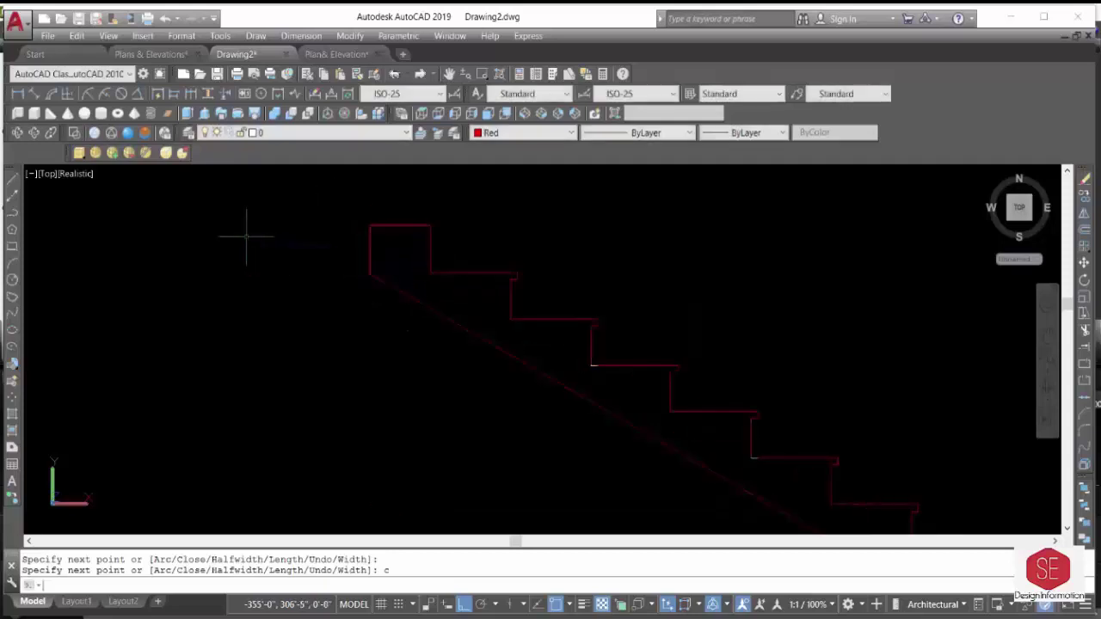
Erase the leftover top line above the upper flight outline.
left_click(377, 225)
type("e")
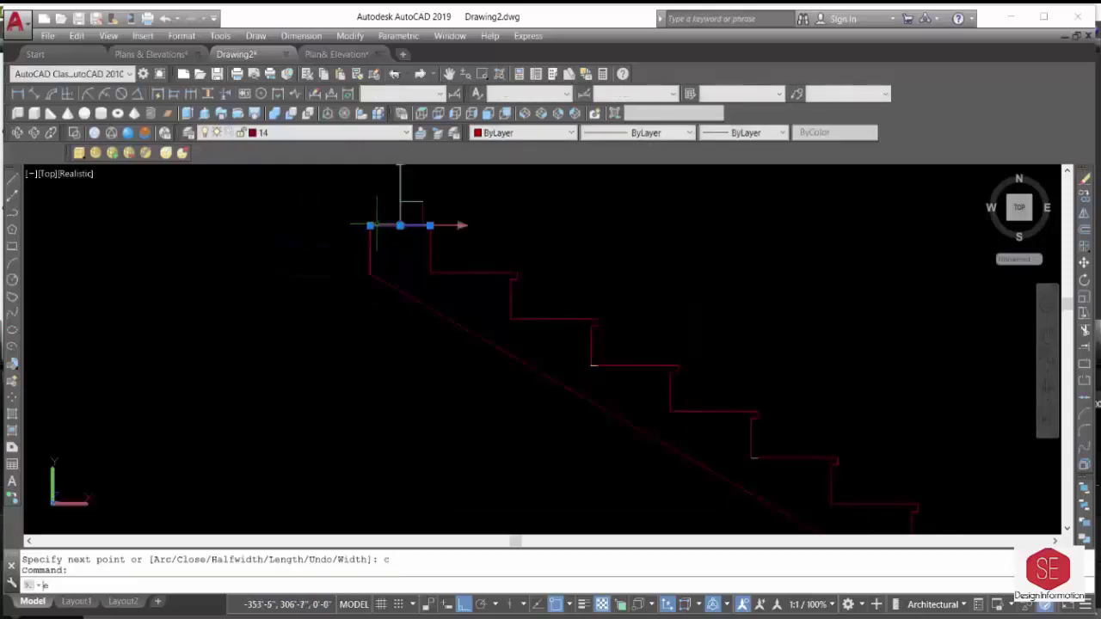
key("Return")
left_click(370, 232)
scroll(322, 230, "down", 5)
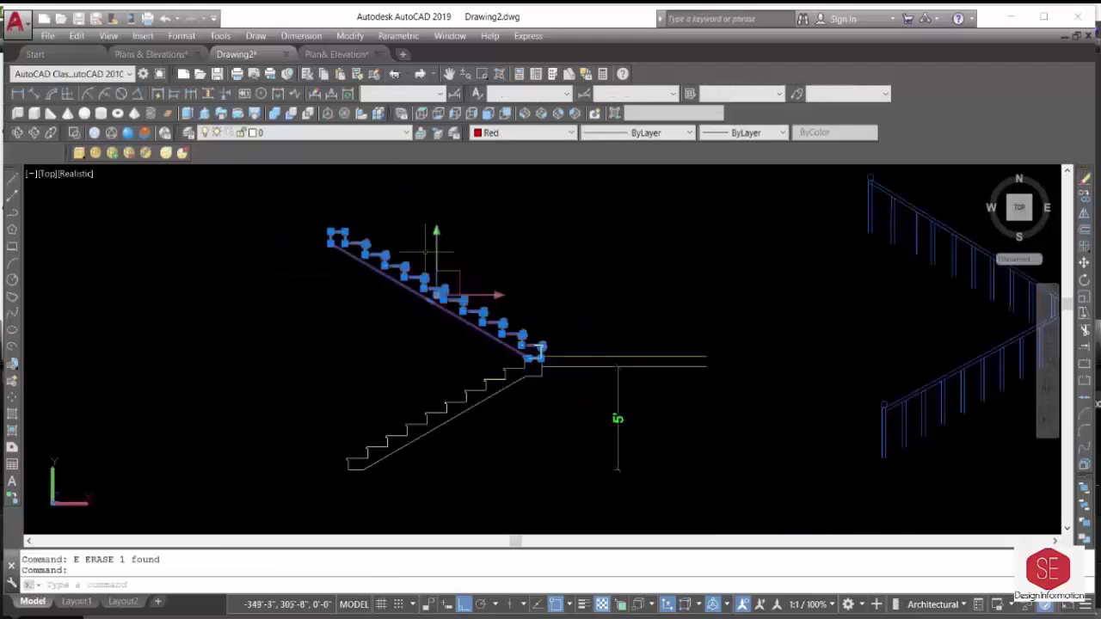
Make Yellow the current drawing colour.
key("Escape")
key("Escape")
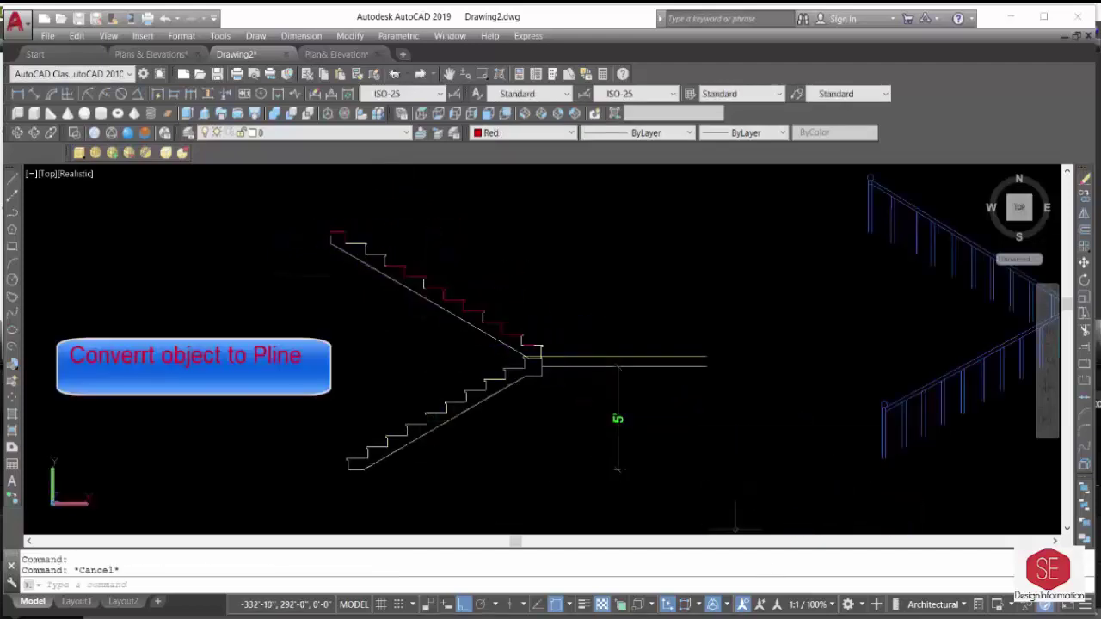
scroll(482, 359, "up", 3)
left_click(525, 133)
left_click(499, 183)
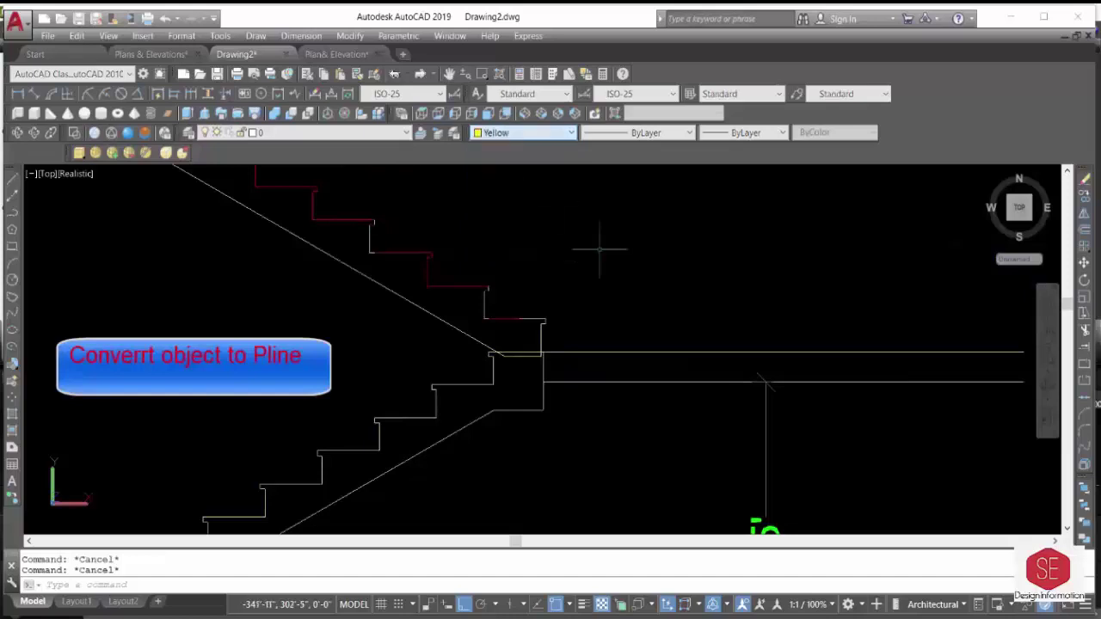
Start the lower flight outline at its corner, tracing down to the diagonal's bottom end.
type("pl")
key("Return")
scroll(538, 387, "up", 3)
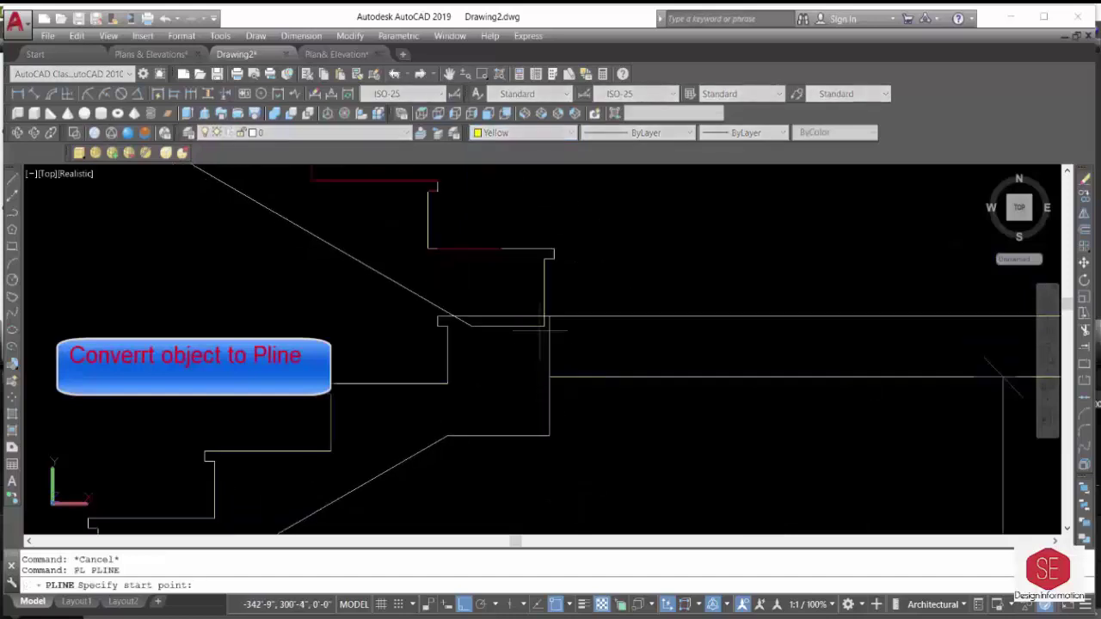
left_click(548, 319)
left_click(550, 436)
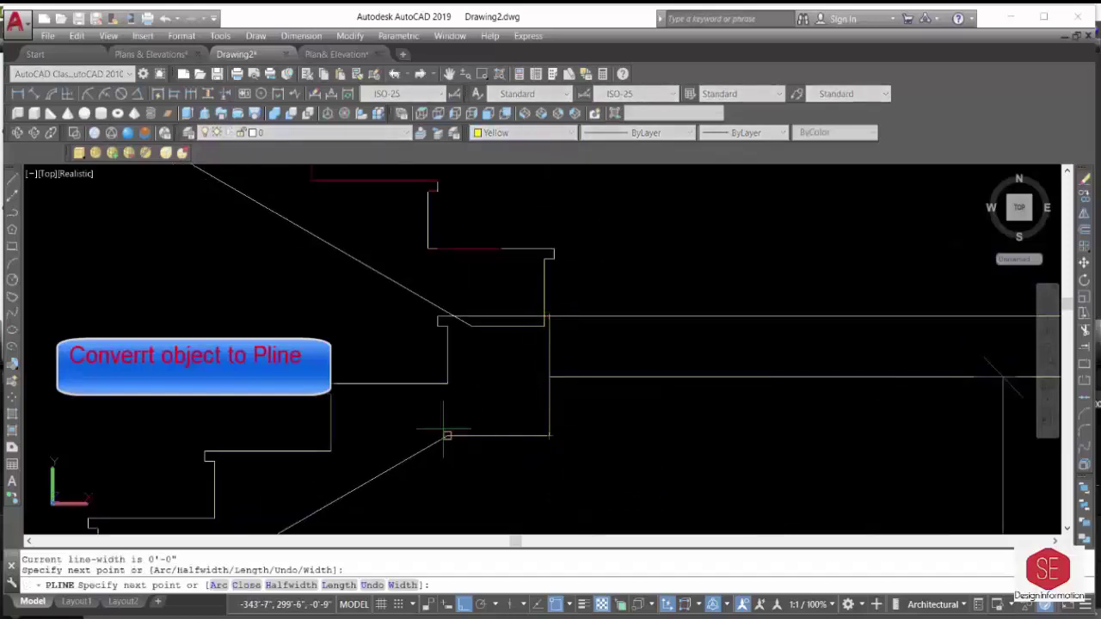
left_click(446, 436)
scroll(587, 371, "down", 4)
scroll(314, 520, "up", 3)
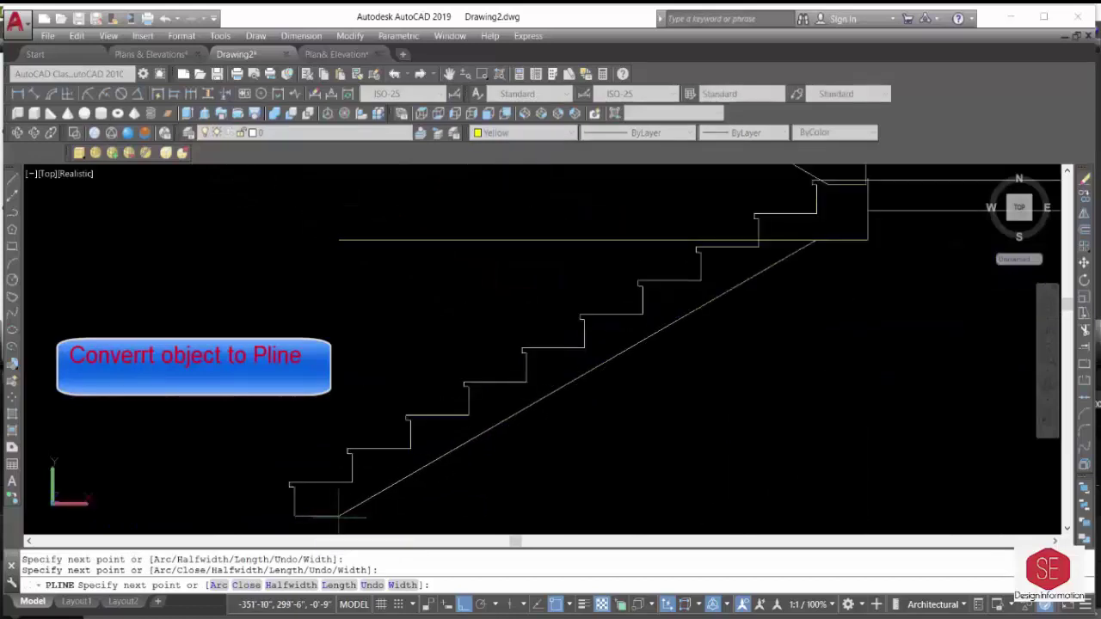
left_click(340, 516)
scroll(293, 516, "up", 3)
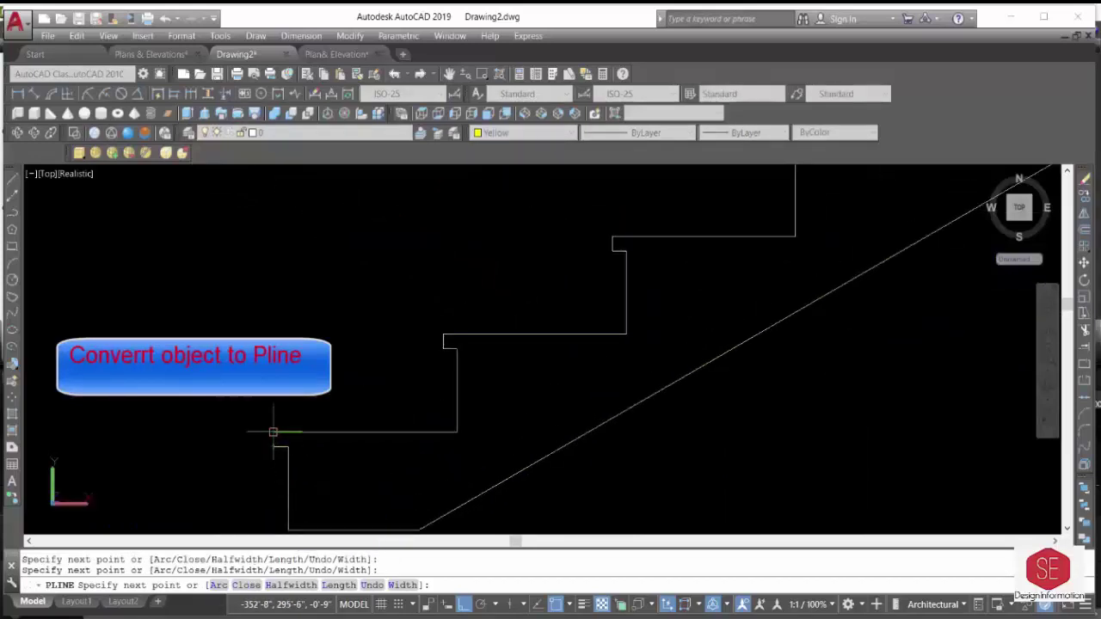
Trace the lower flight's step corners and close the outline.
left_click(457, 432)
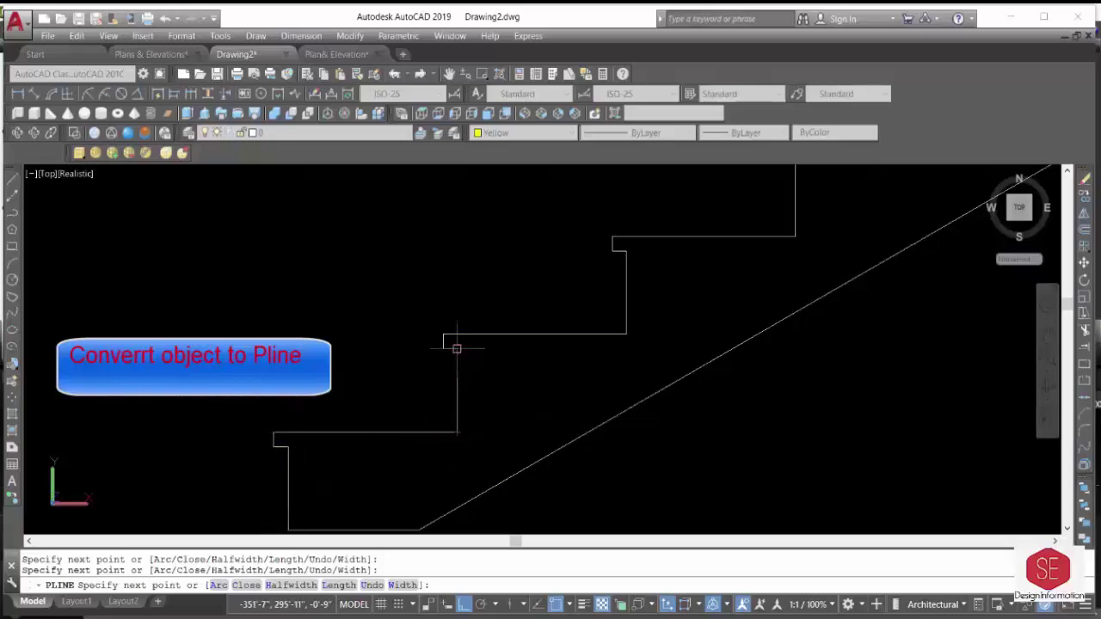
left_click(442, 335)
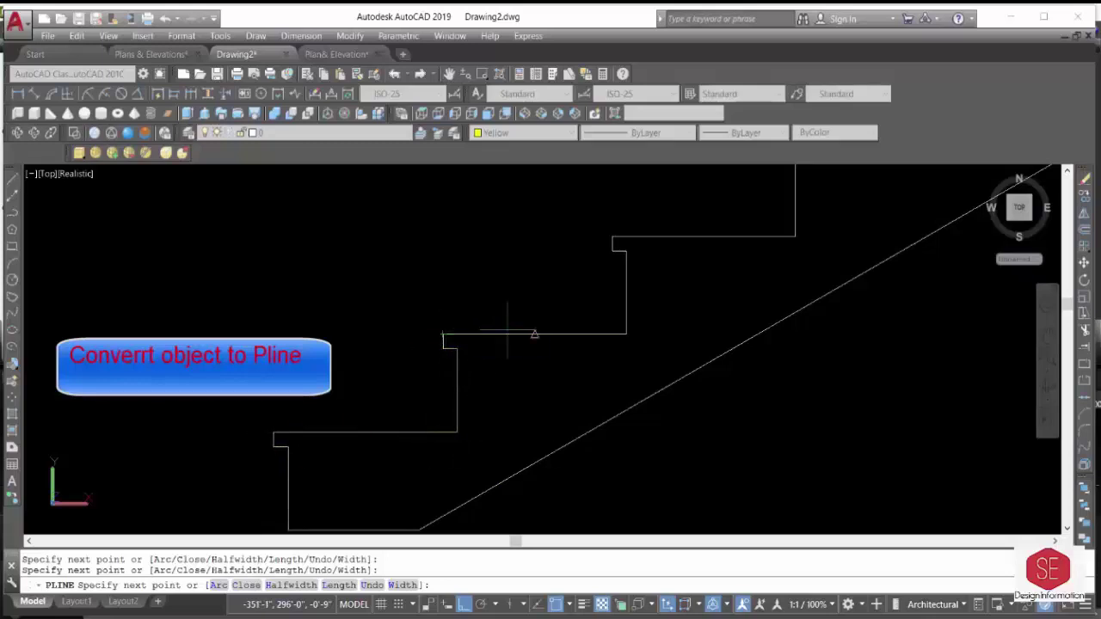
left_click(626, 334)
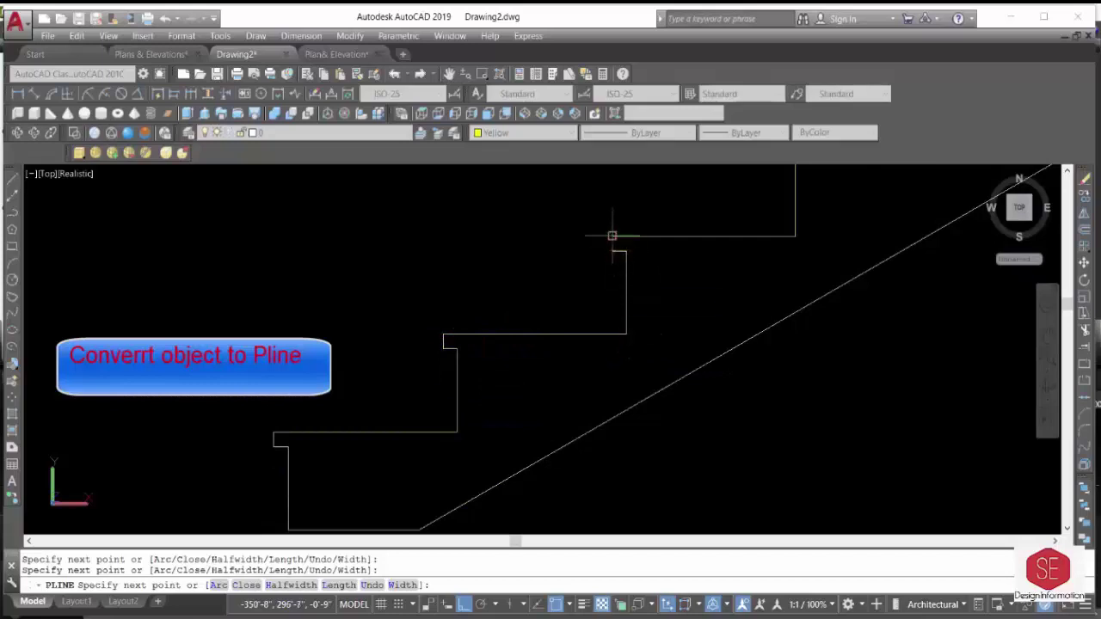
middle_click_drag(612, 235, 798, 186)
scroll(798, 186, "down", 1)
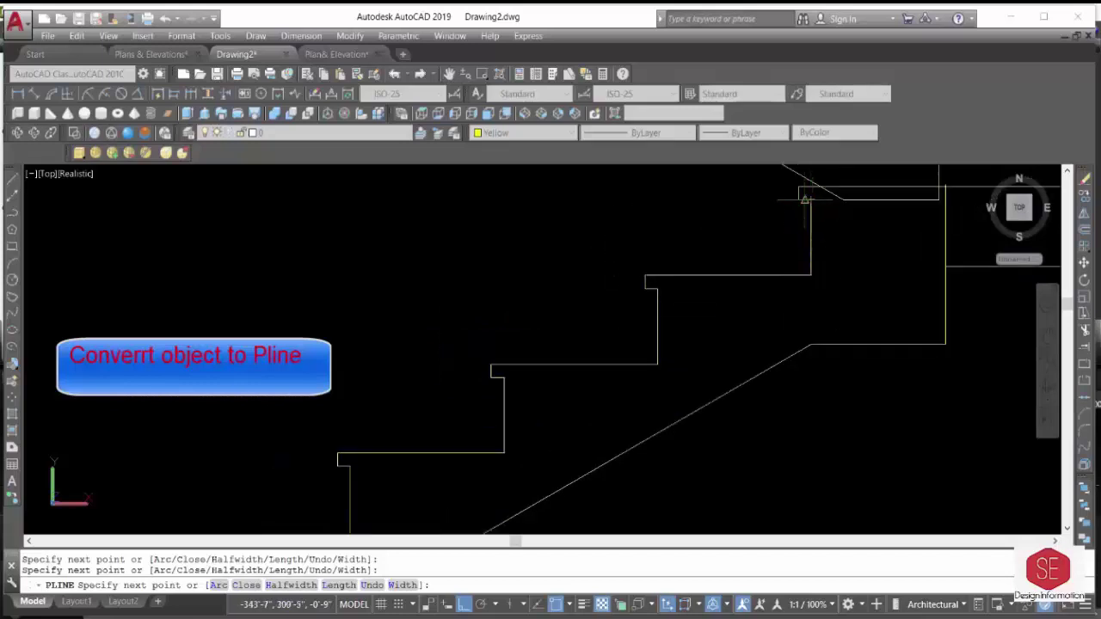
middle_click_drag(798, 186, 511, 319)
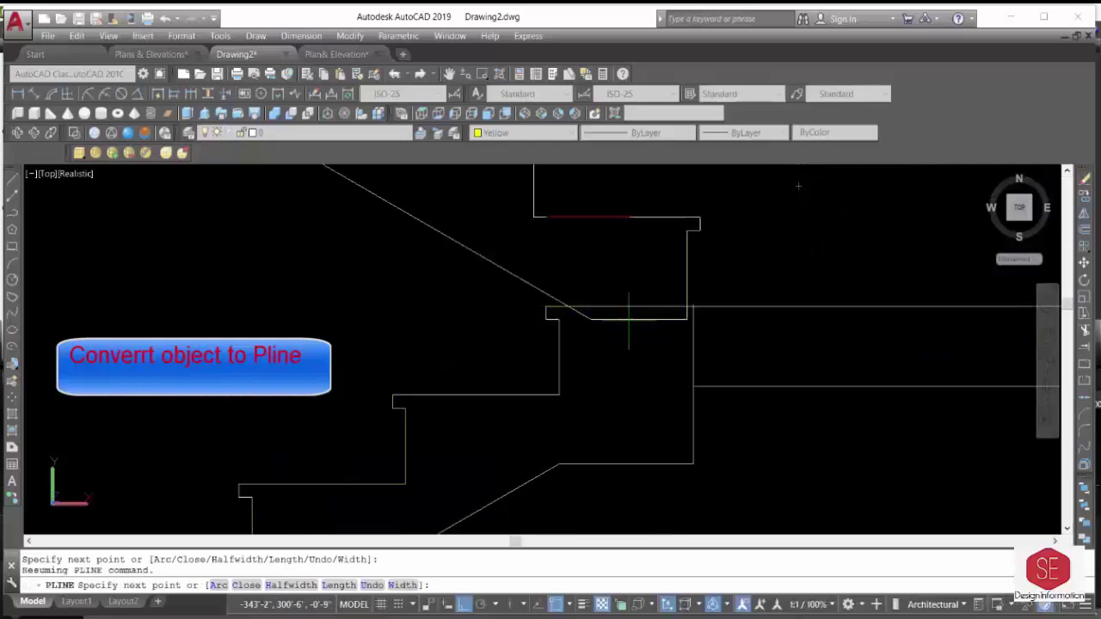
scroll(713, 315, "up", 2)
scroll(725, 275, "up", 2)
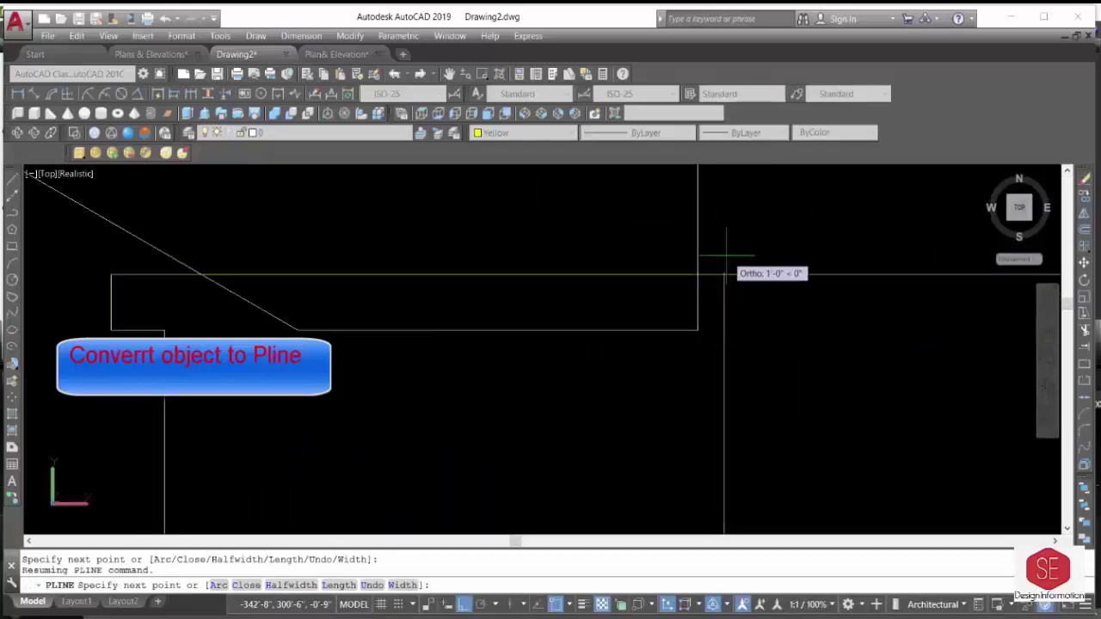
scroll(736, 225, "down", 5)
type("c")
key("Return")
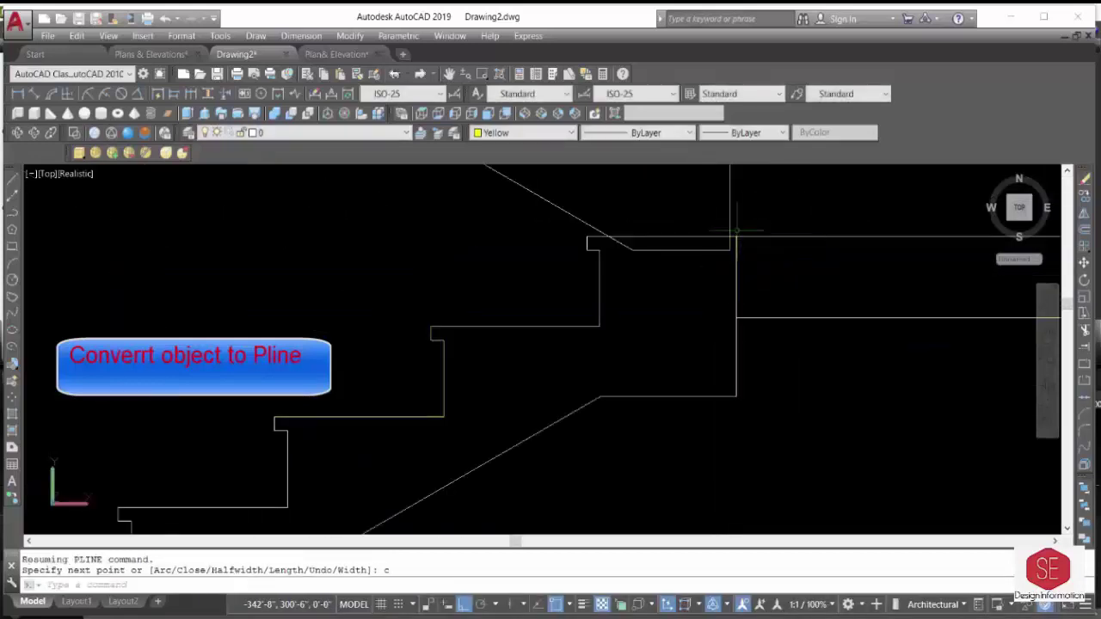
Erase the duplicate line lying on the new yellow outline.
key("Return")
left_click(737, 269)
type("e")
key("Return")
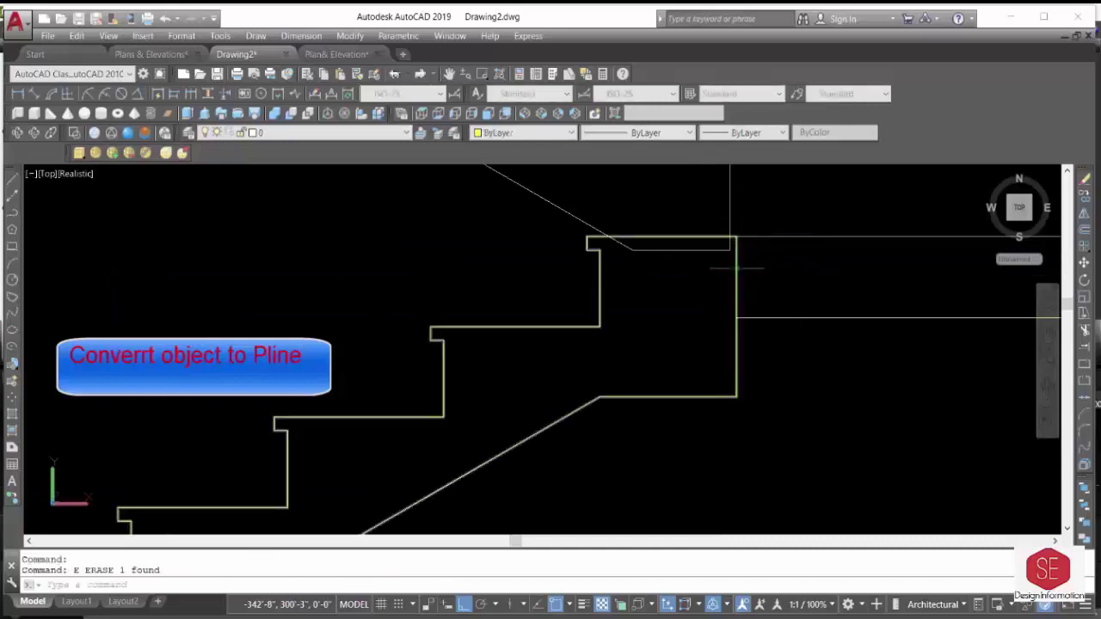
left_click(736, 275)
scroll(654, 327, "down", 3)
scroll(654, 328, "down", 3)
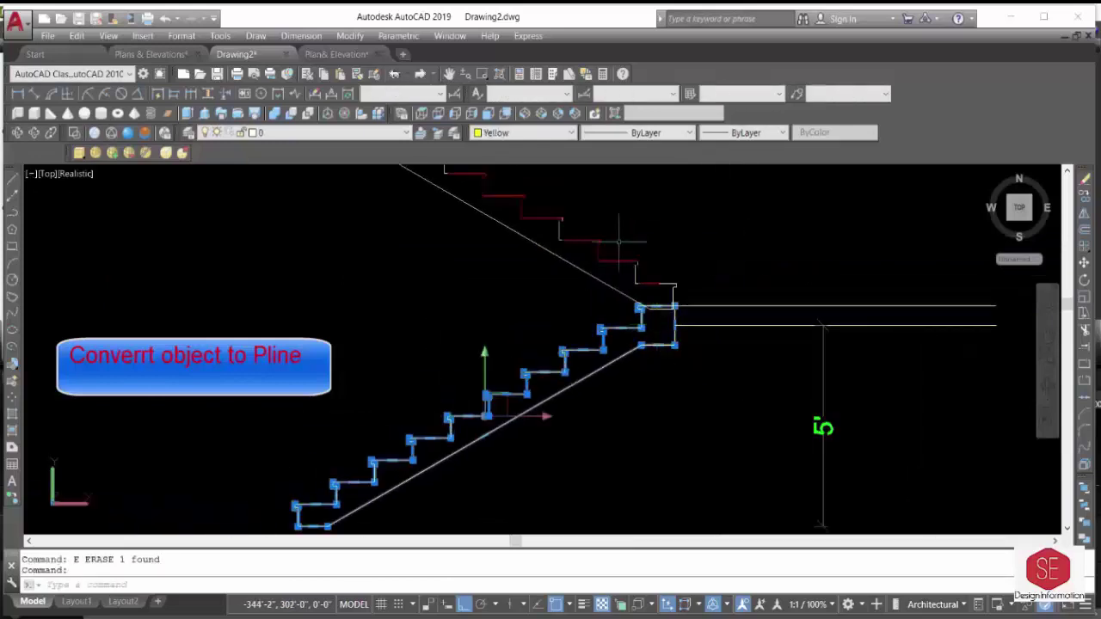
Erase the redundant red overlay outline on the upper stair.
left_click(676, 292)
scroll(654, 327, "down", 4)
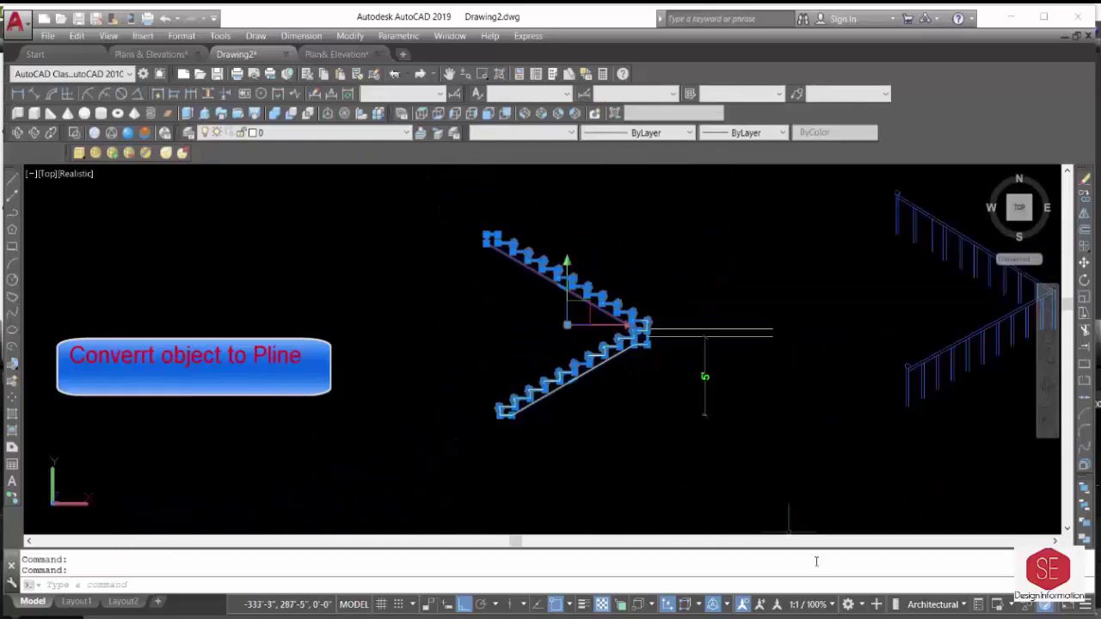
scroll(692, 325, "up", 4)
type("e")
key("Return")
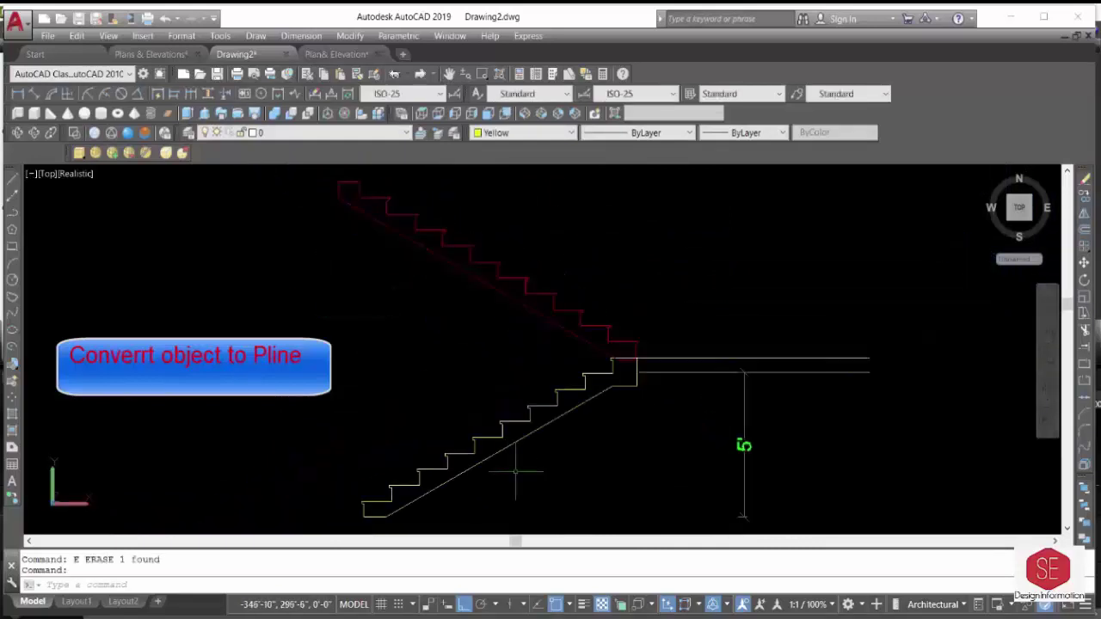
Select and clear the lower and upper stair profiles to check them.
left_click(510, 442)
key("Escape")
left_click(514, 436)
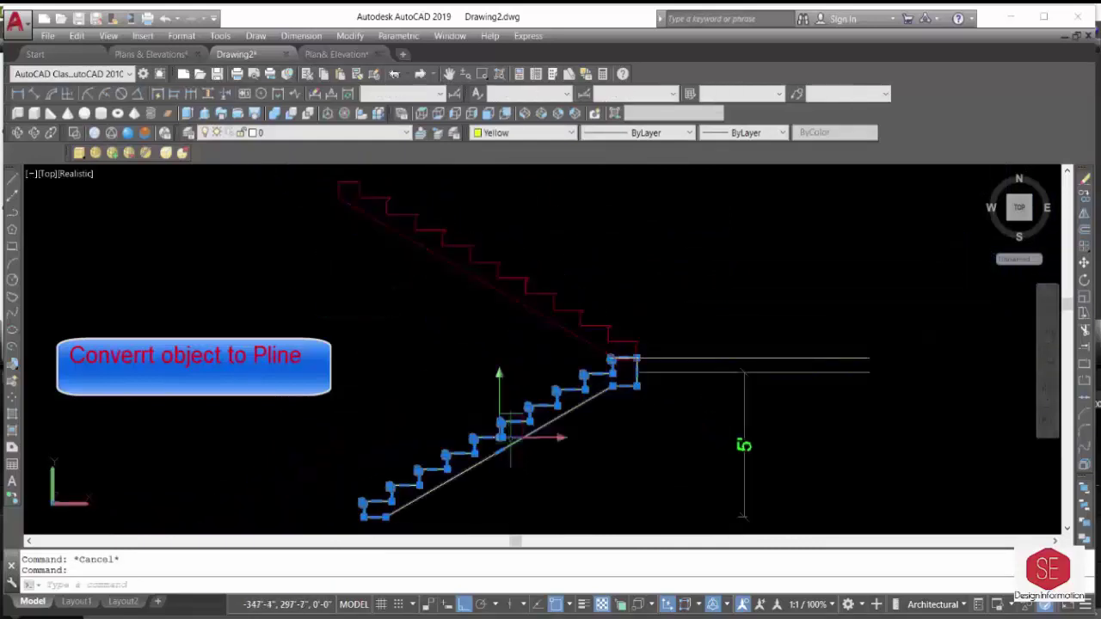
key("Escape")
left_click(540, 318)
key("Escape")
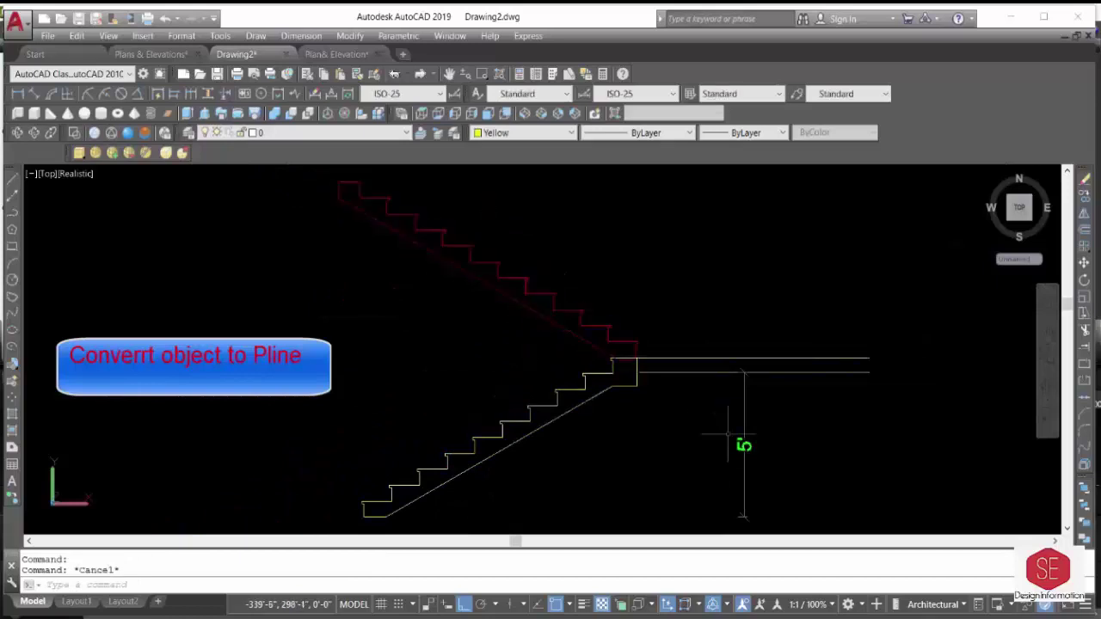
Window-select and erase the landing lines and vertical line, then orbit to view in 3D.
middle_click_drag(489, 387, 420, 368)
scroll(568, 341, "down", 2)
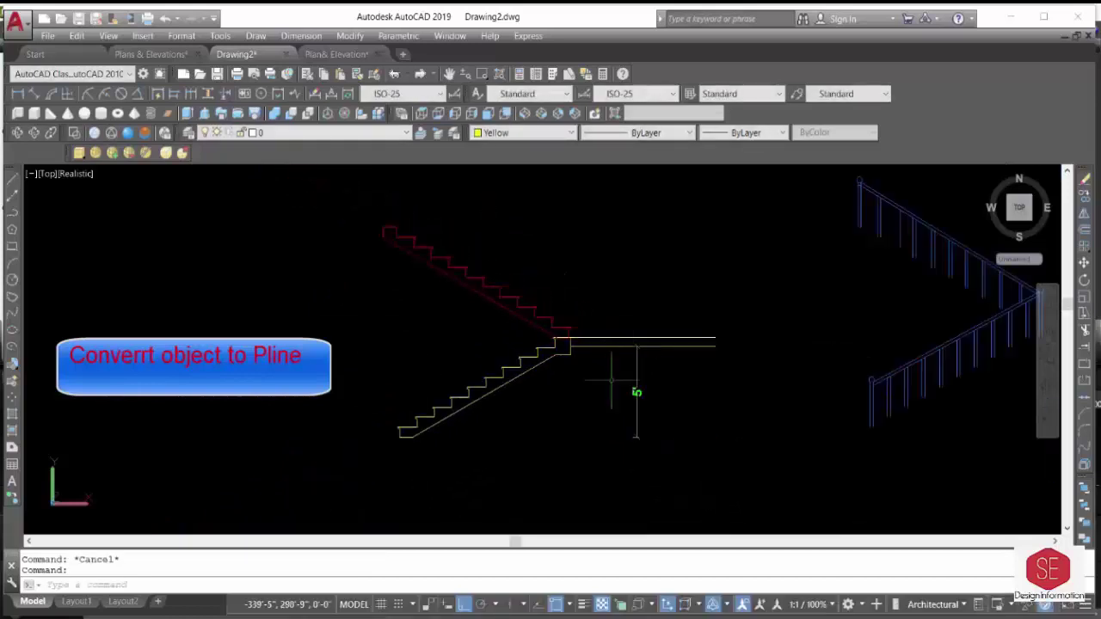
middle_click_drag(295, 199, 695, 327, "shift")
left_click(696, 327)
left_click(600, 439)
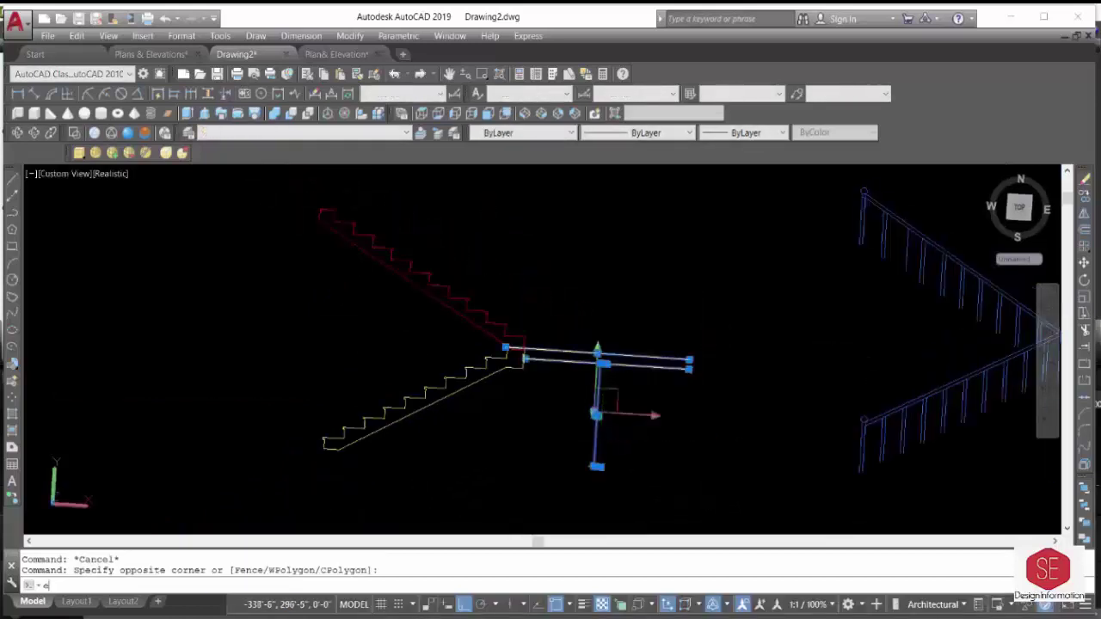
type("e")
key("Return")
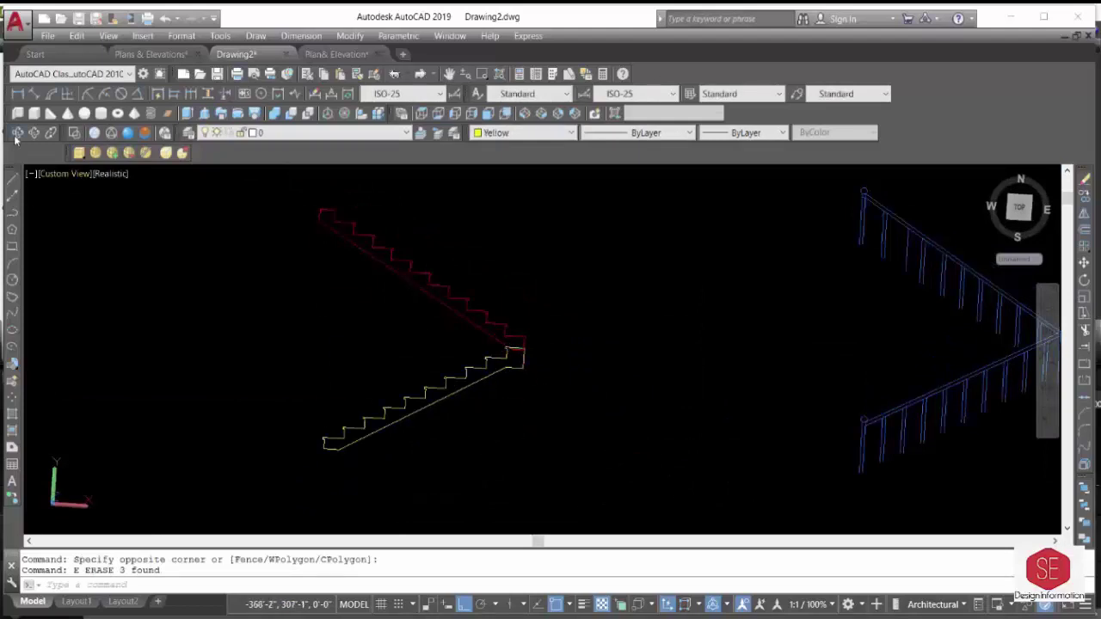
left_click(17, 135)
mouse_move(344, 388)
left_mouse_down()
mouse_move(352, 373)
mouse_move(527, 438)
mouse_move(539, 371)
left_mouse_up()
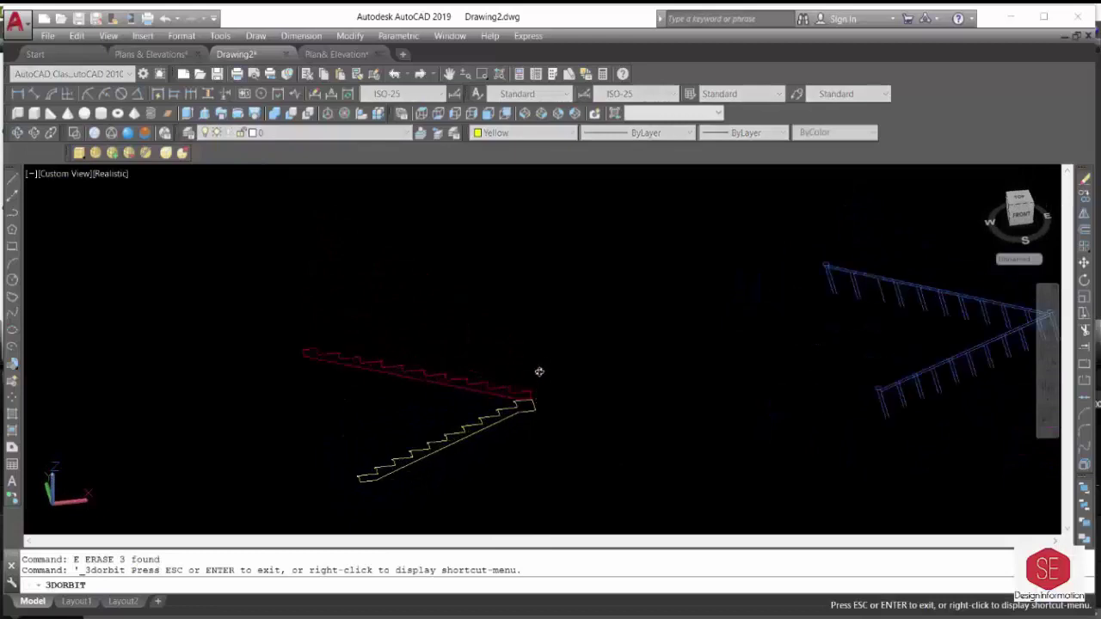
Extrude the upper stair profile -6' into a solid flight.
right_click(539, 372)
left_click(555, 375)
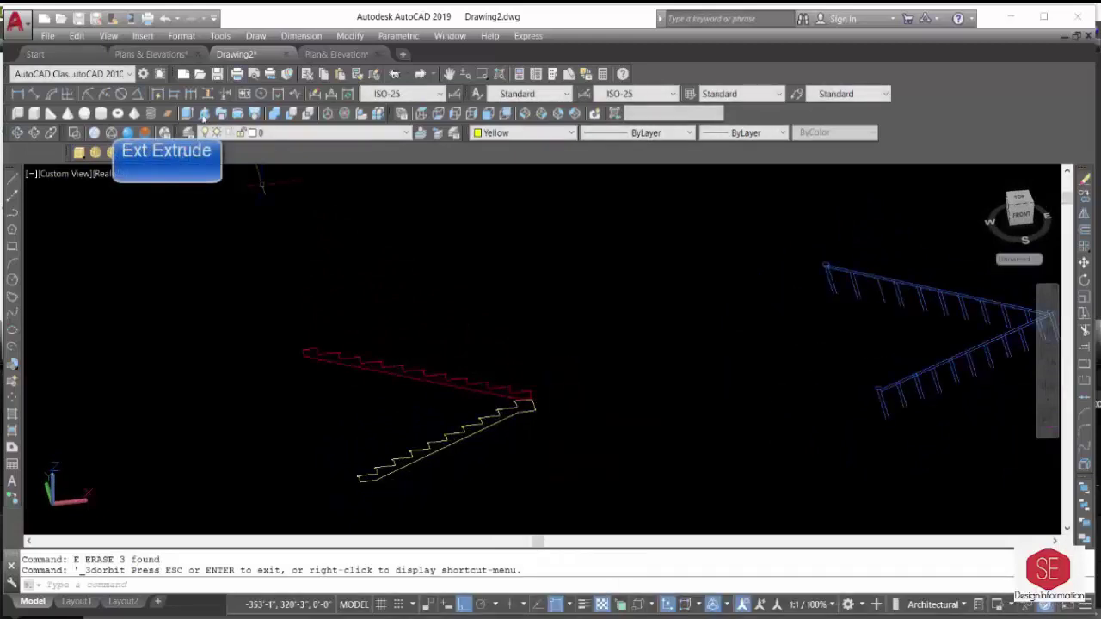
left_click(204, 115)
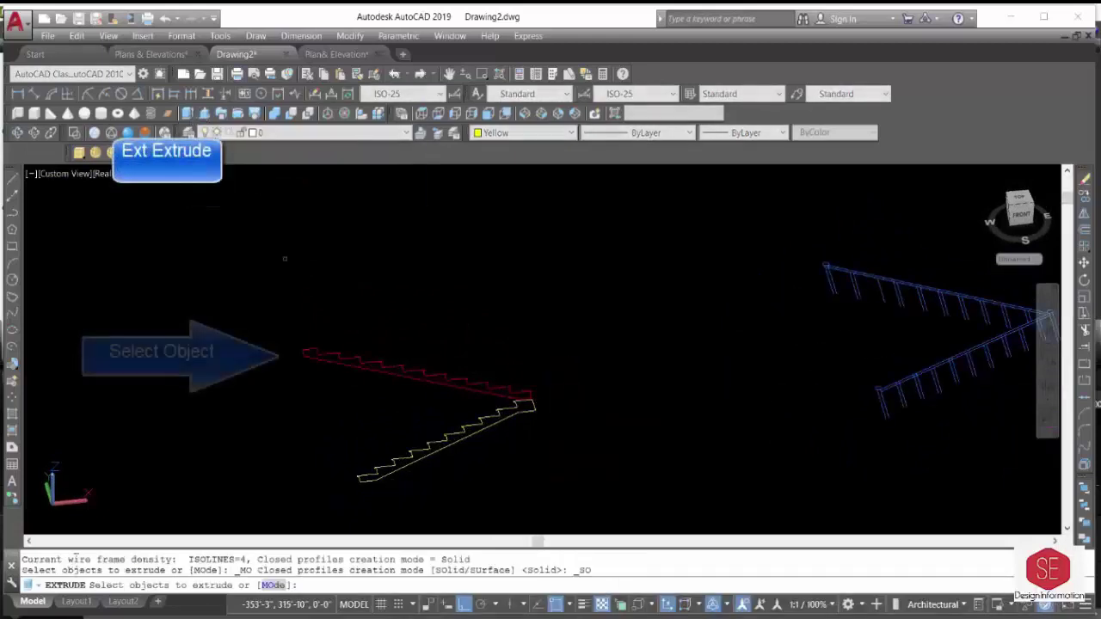
left_click(357, 366)
right_click(359, 371)
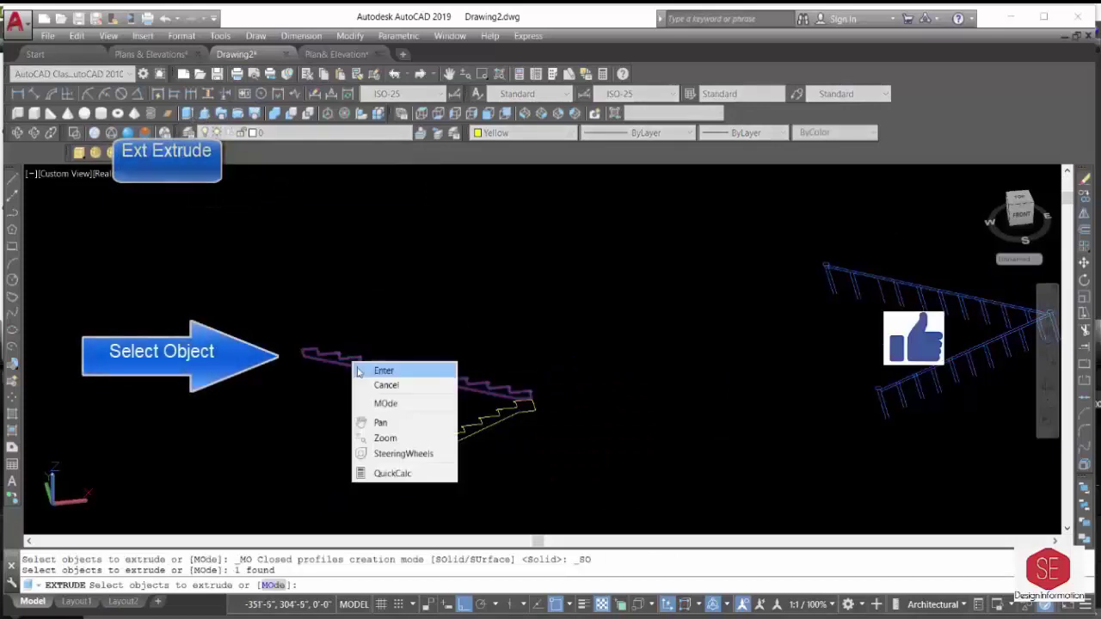
left_click(384, 370)
type("-6")
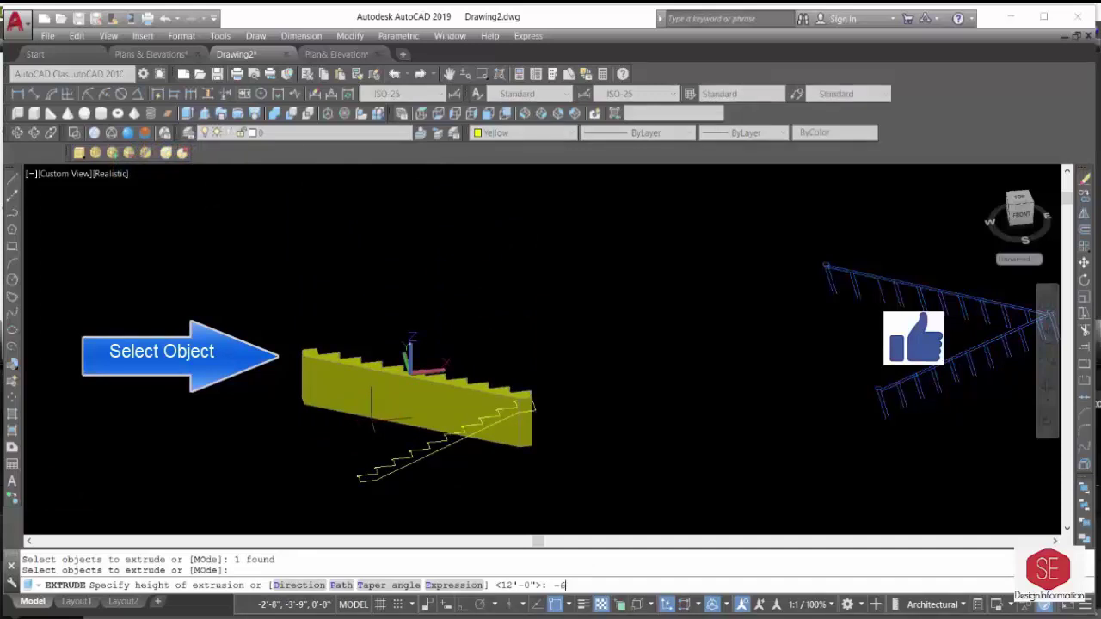
type("'")
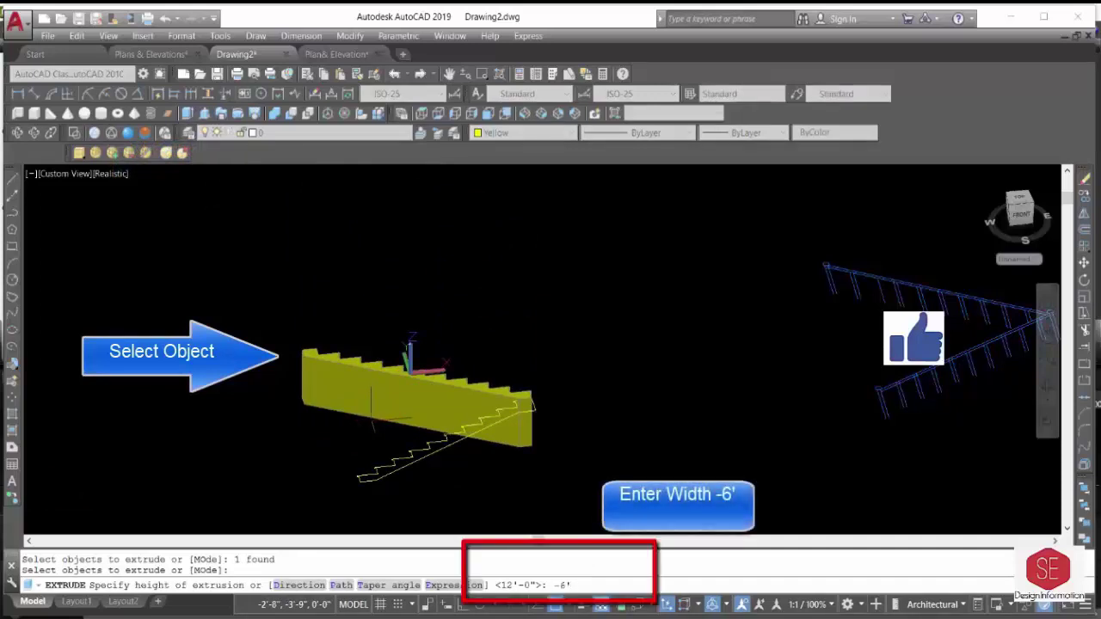
key("Return")
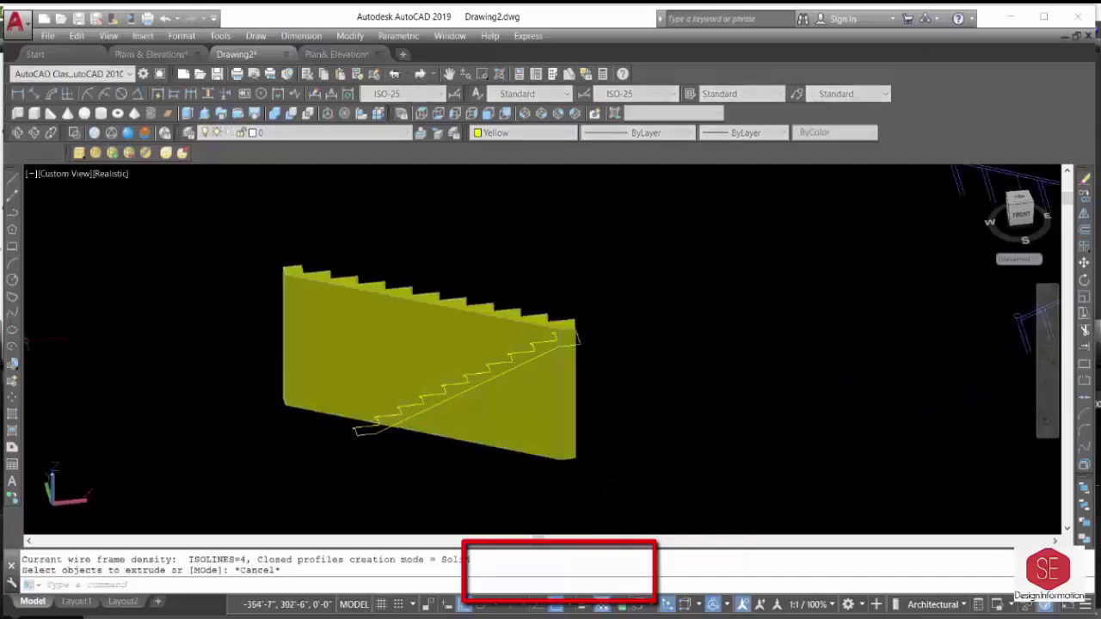
left_click(523, 133)
With red as the current colour, extrude the lower stair profile 6' into a solid flight.
left_click(507, 170)
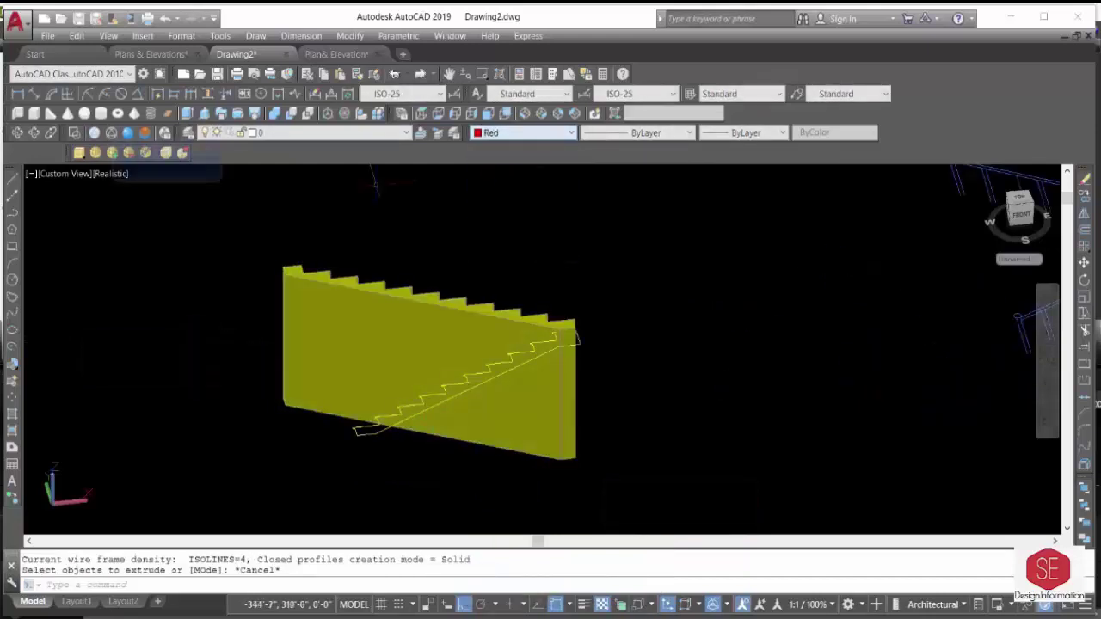
left_click(188, 113)
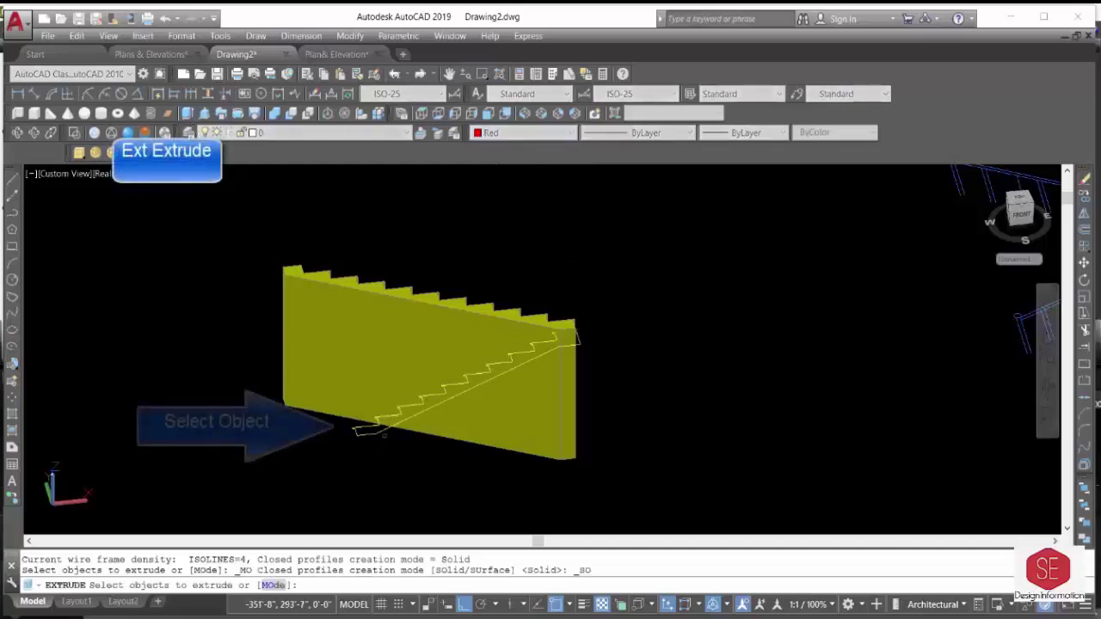
left_click(384, 435)
right_click(400, 442)
left_click(421, 451)
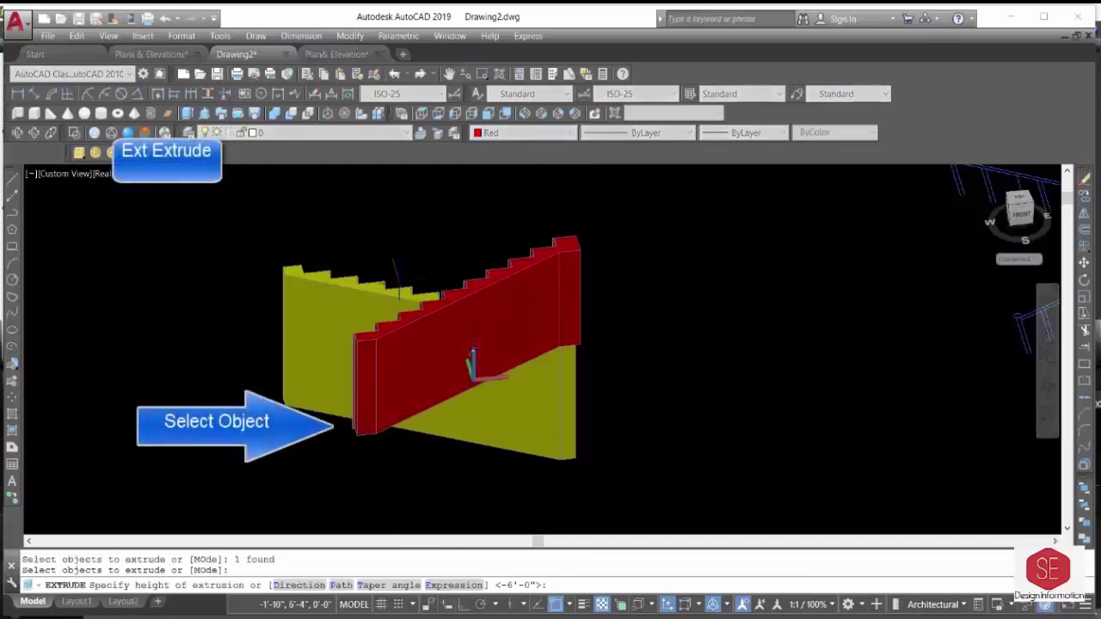
type("-")
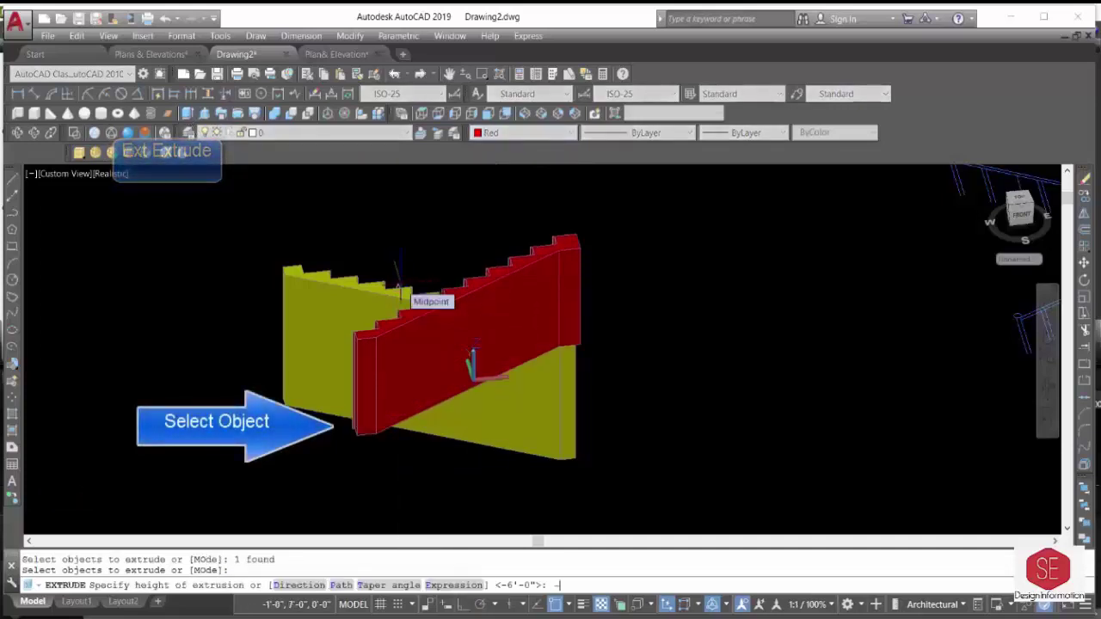
type("6'")
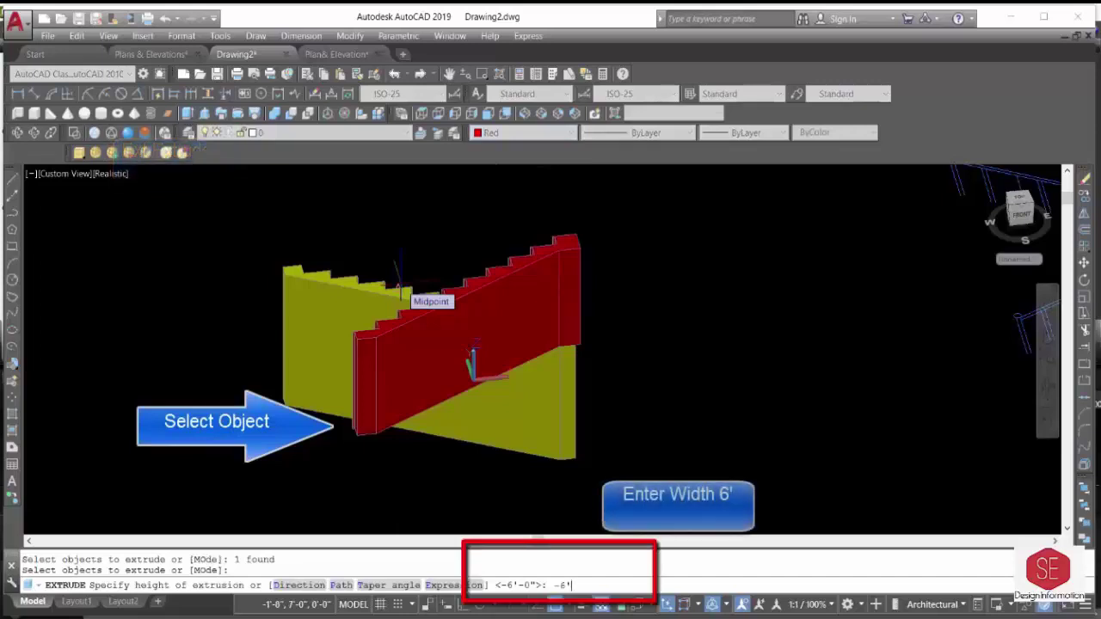
key("BackSpace")
key("BackSpace")
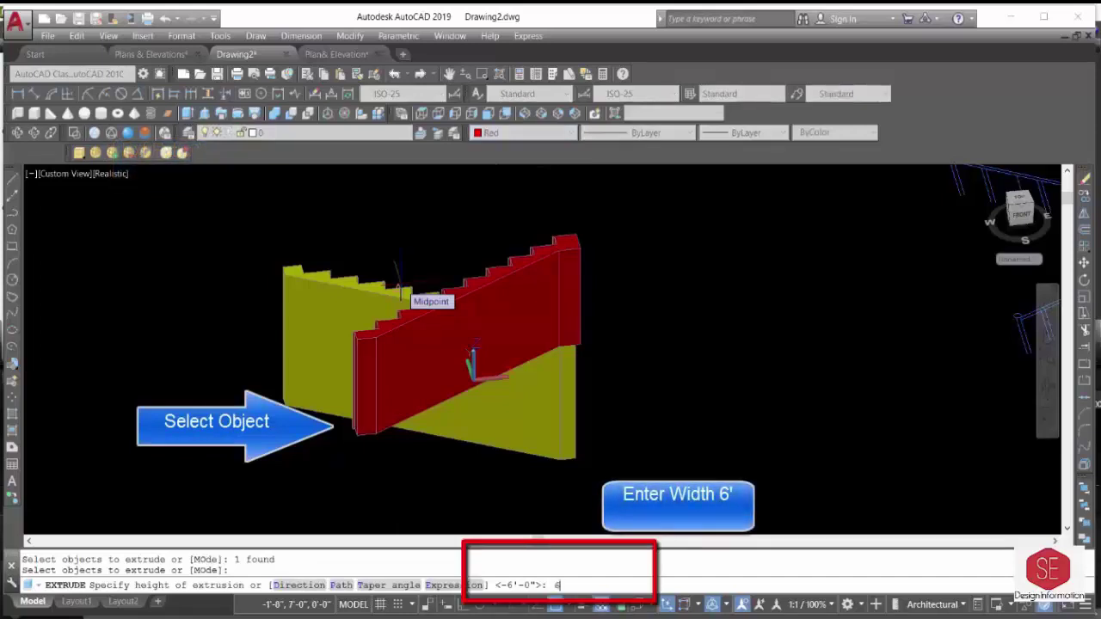
key("Return")
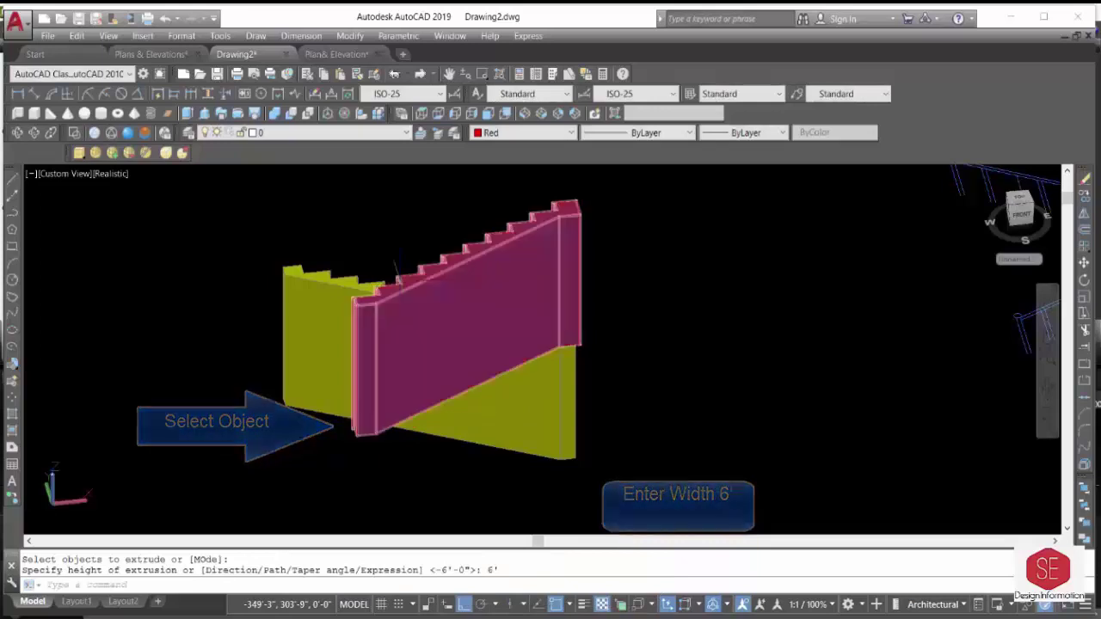
Orbit the view to check both solid flights.
scroll(409, 292, "down", 5)
left_click(17, 133)
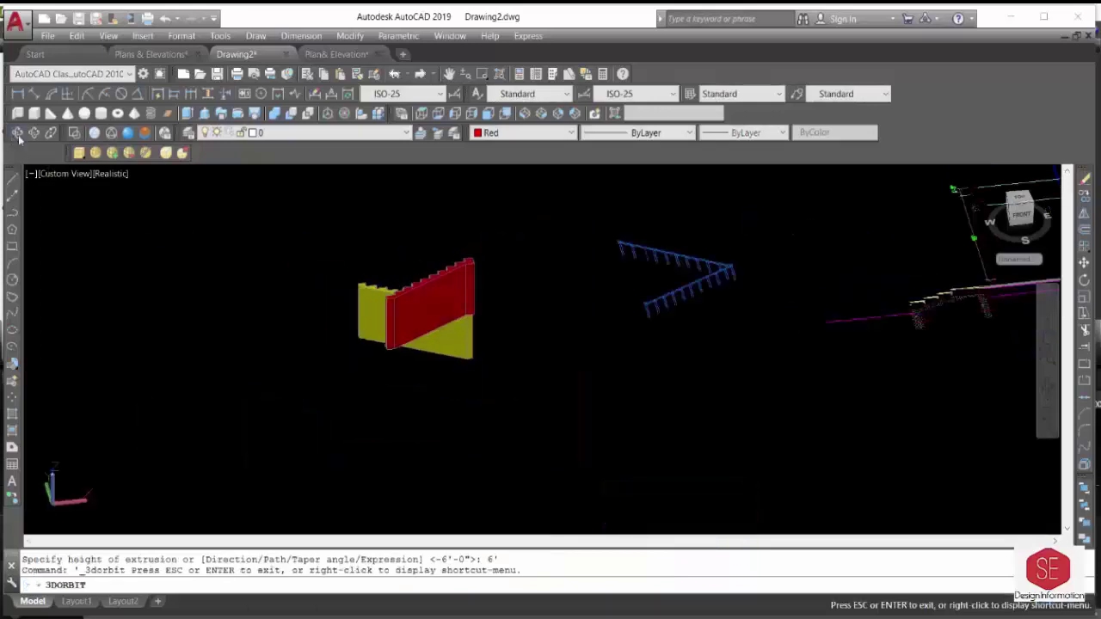
left_click_drag(278, 257, 290, 283)
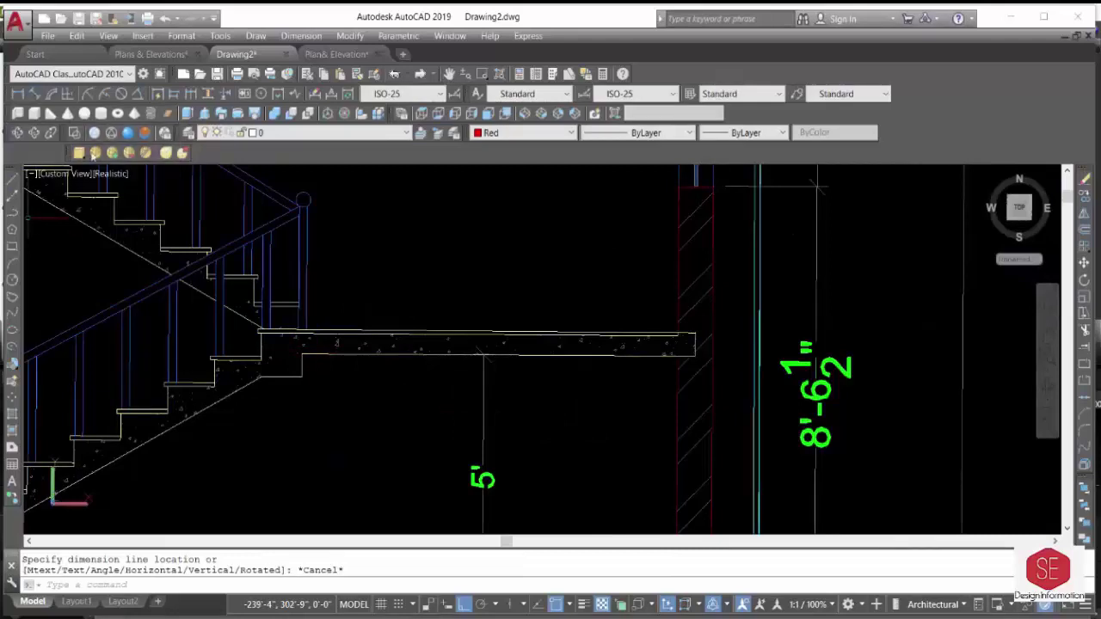
Add an aligned 8'-5" dimension along the landing slab's length.
left_click(34, 93)
left_click(301, 354)
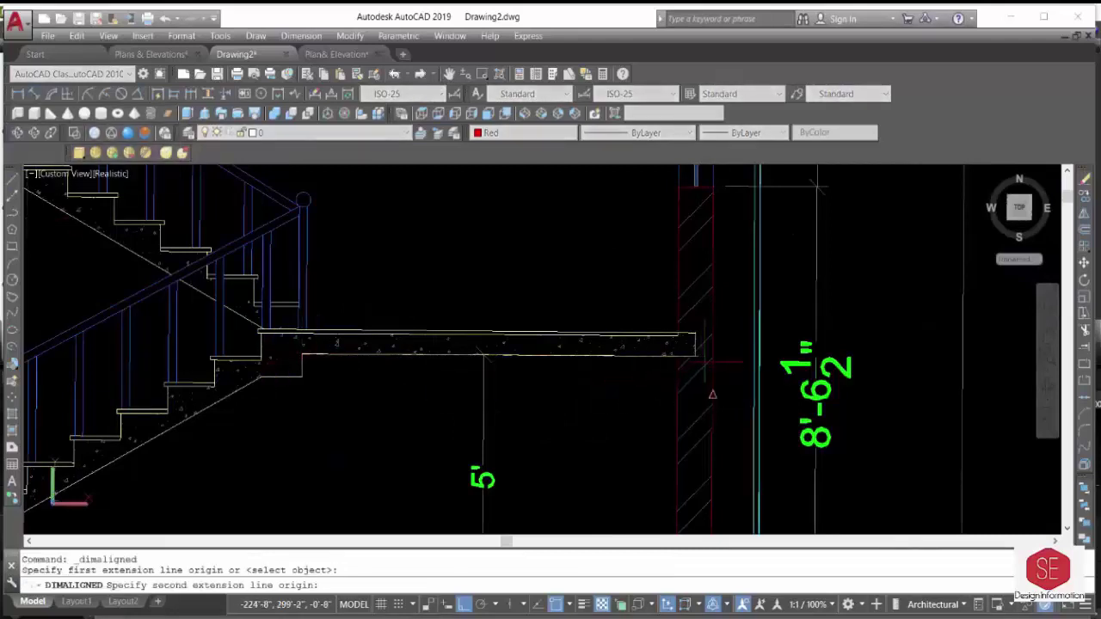
left_click(677, 355)
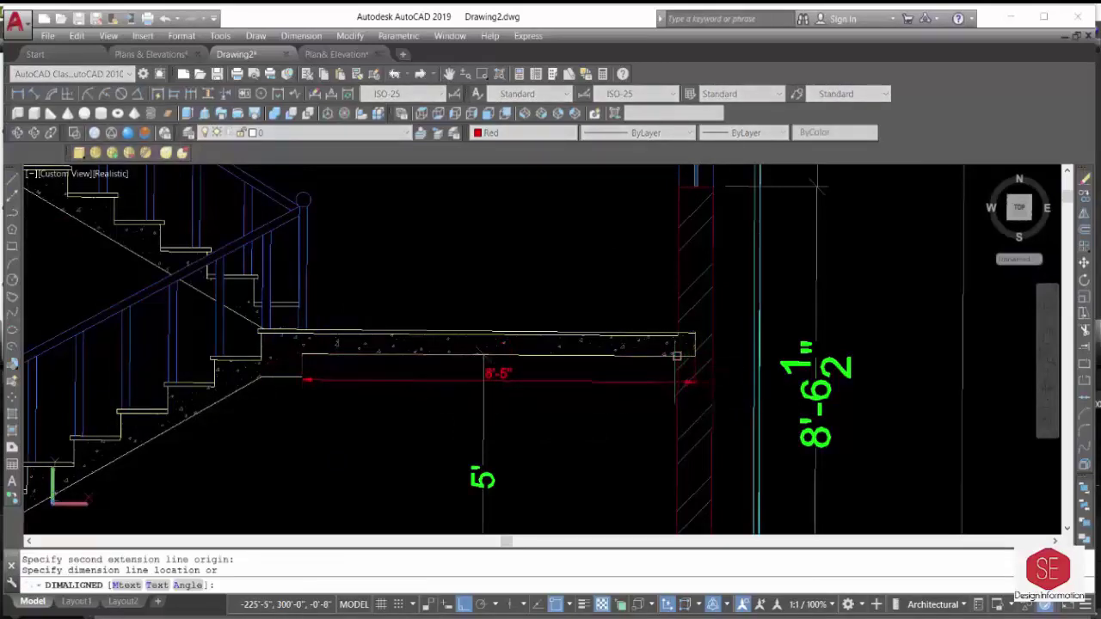
left_click(483, 355)
scroll(702, 353, "up", 3)
Add an aligned 6" dimension for the slab's thickness.
key("Return")
left_click(684, 313)
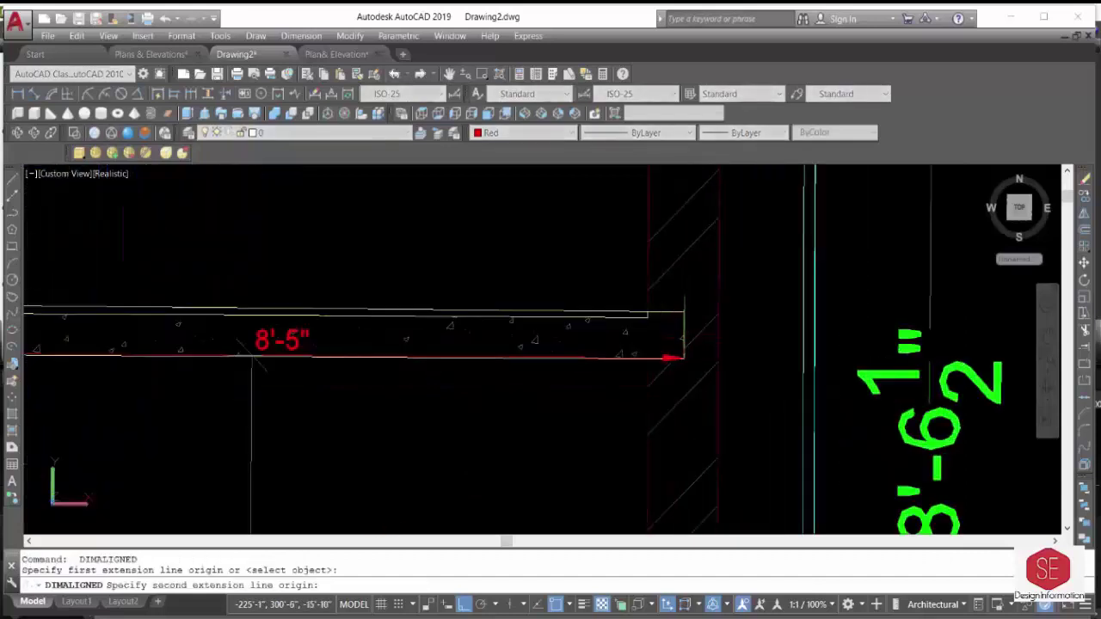
left_click(682, 358)
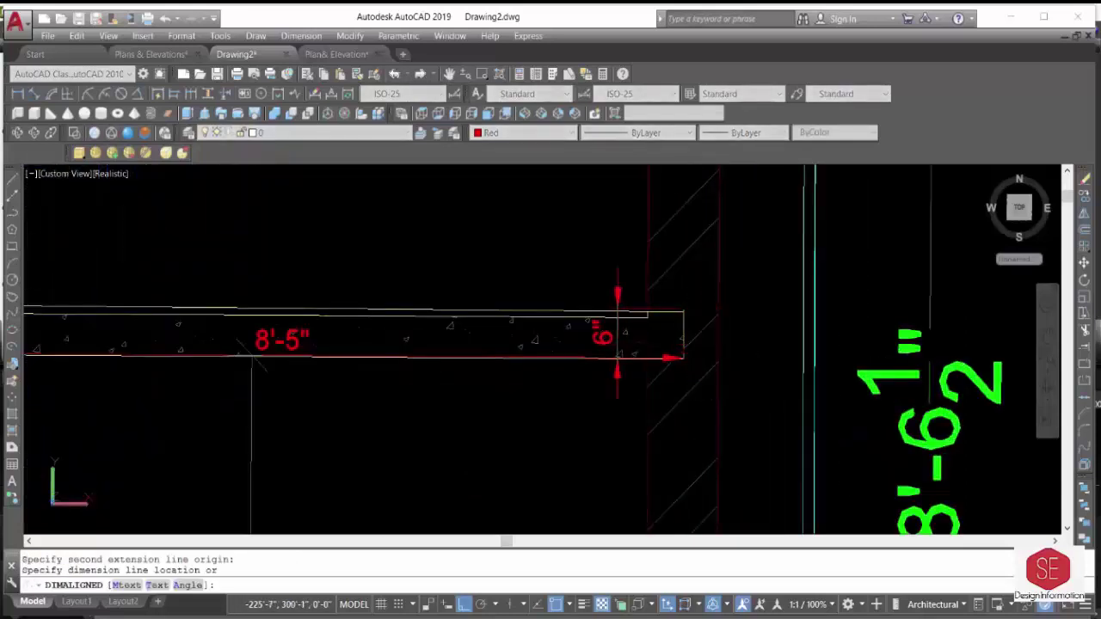
left_click(778, 345)
scroll(787, 383, "down", 3)
scroll(809, 401, "down", 3)
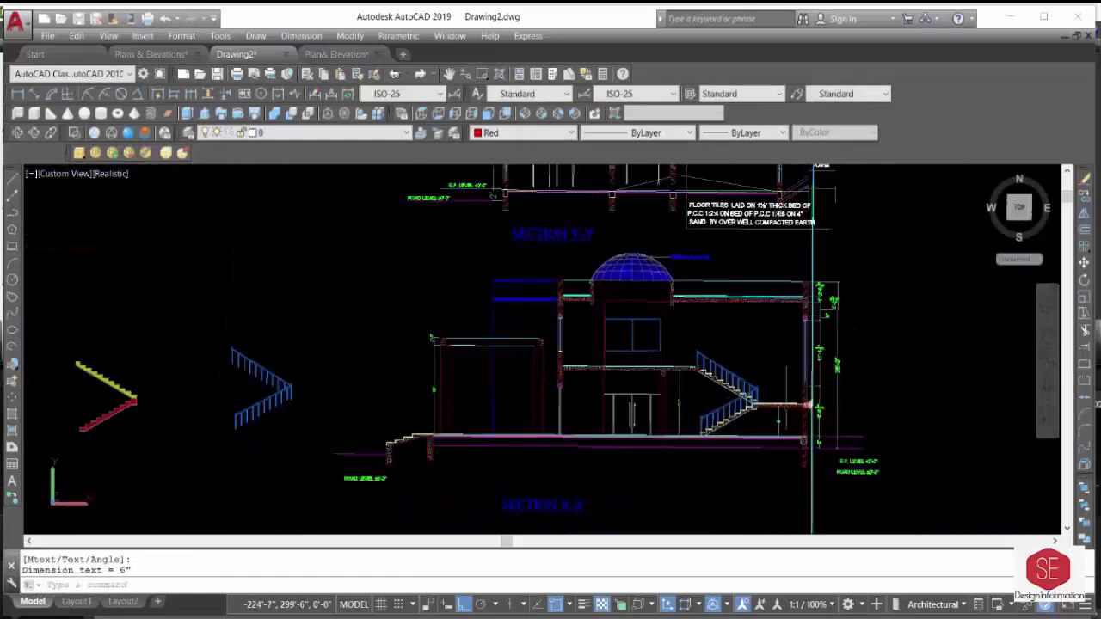
scroll(813, 404, "down", 2)
scroll(553, 378, "up", 2)
scroll(491, 381, "up", 3)
scroll(472, 372, "up", 2)
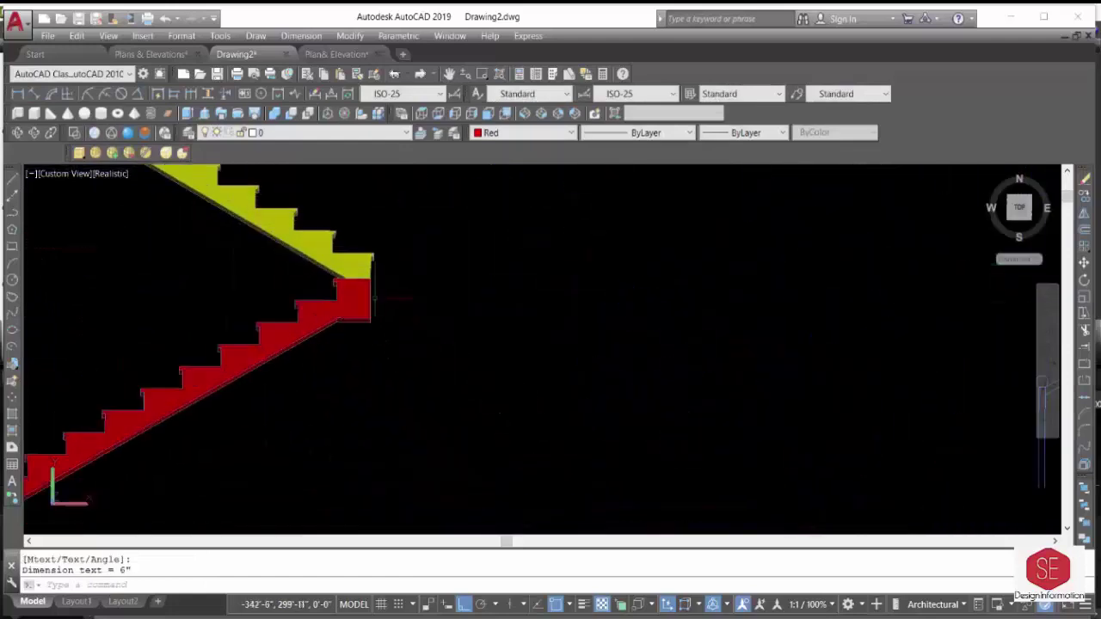
middle_click_drag(371, 297, 572, 460)
Start a polyline at the flights' junction with an 8'6 edge and a 6 drop.
left_click(12, 212)
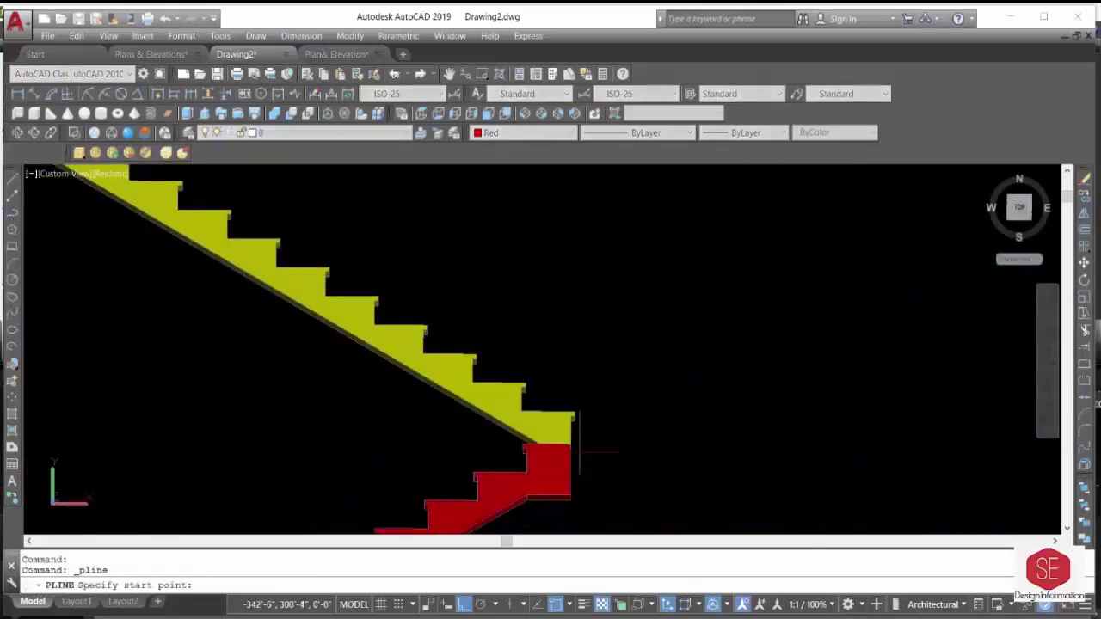
left_click(570, 444)
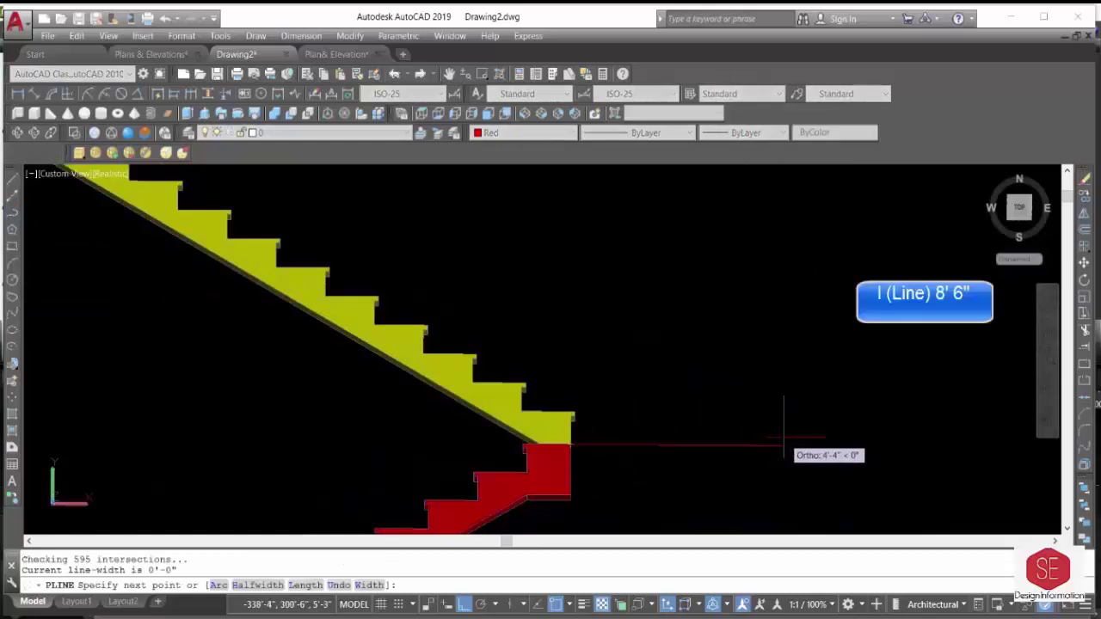
type("8'6")
key("Return")
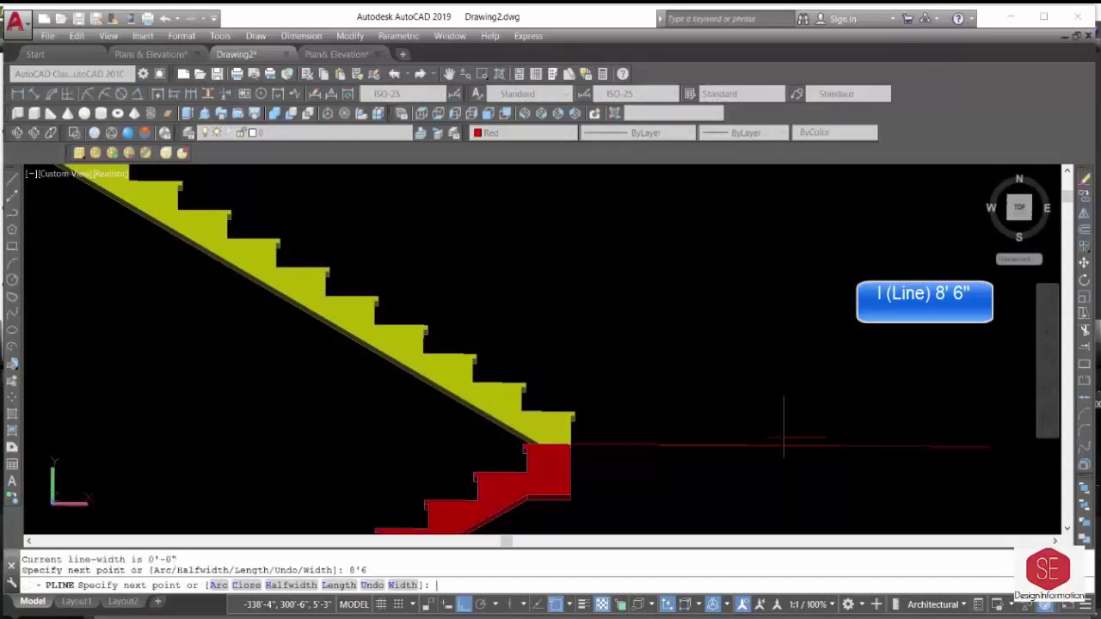
scroll(867, 482, "down", 4)
scroll(939, 508, "up", 2)
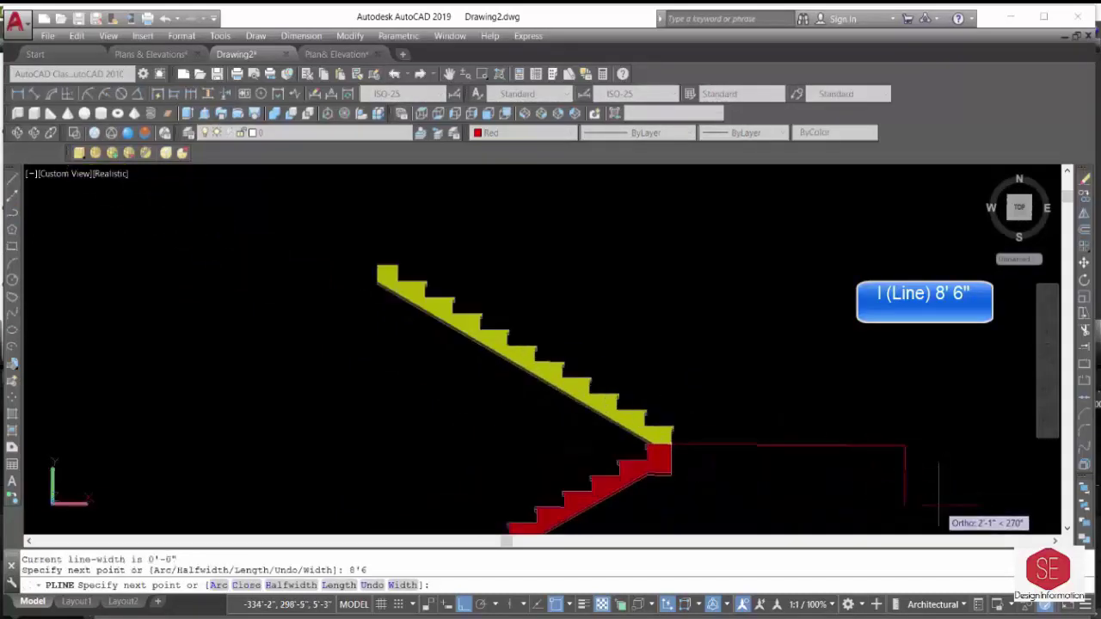
type("6")
key("Return")
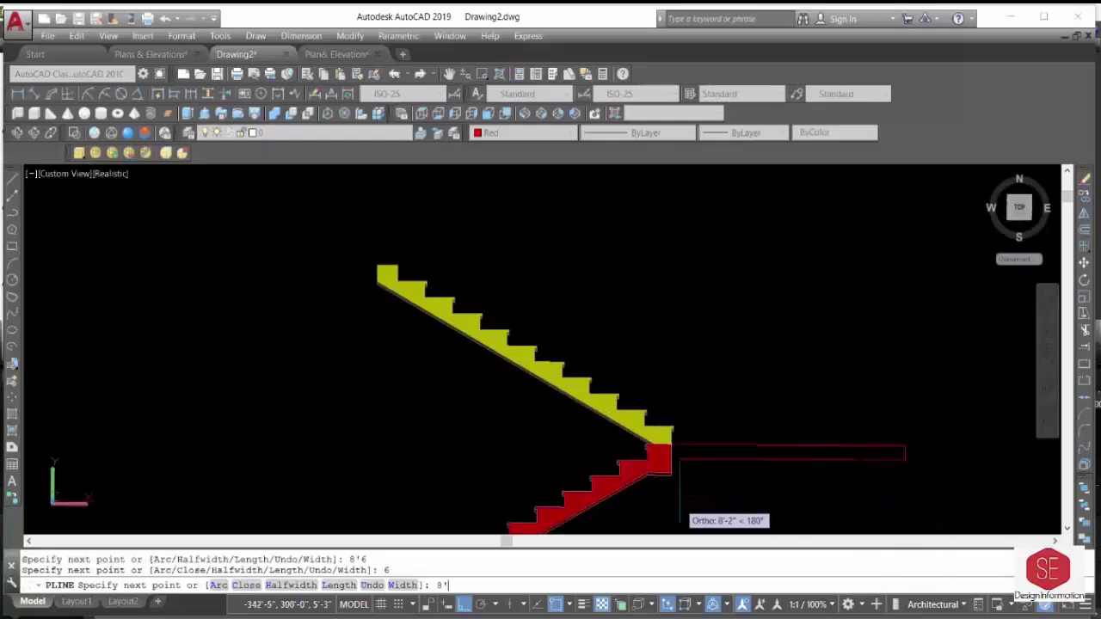
type("6")
Add the return 8'6 edge and close the landing outline.
key("Return")
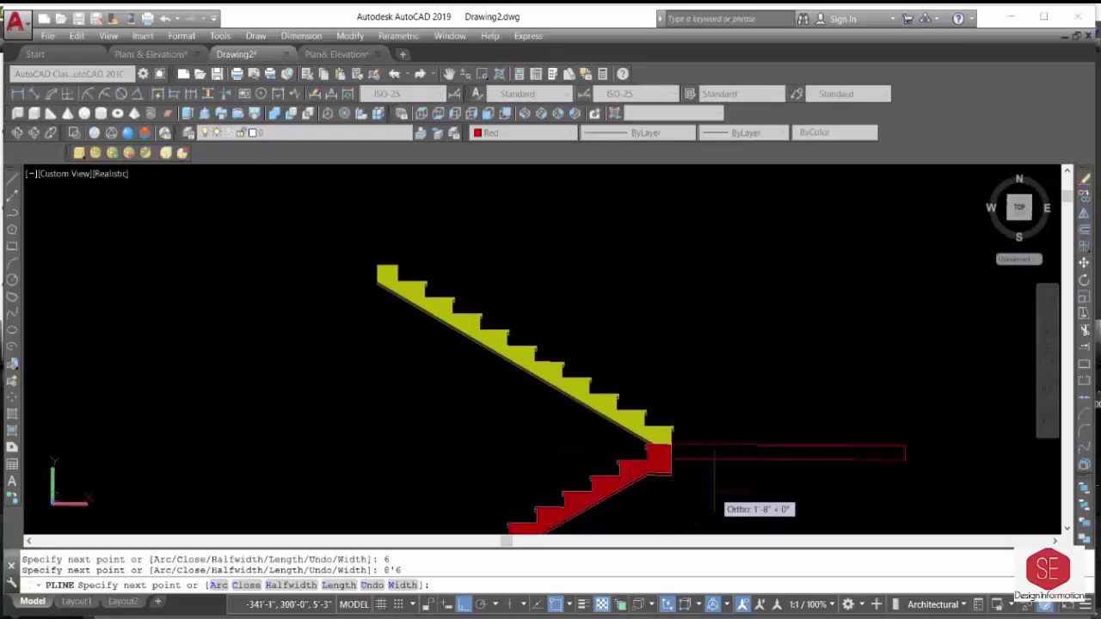
scroll(714, 506, "up", 3)
type("c")
key("Return")
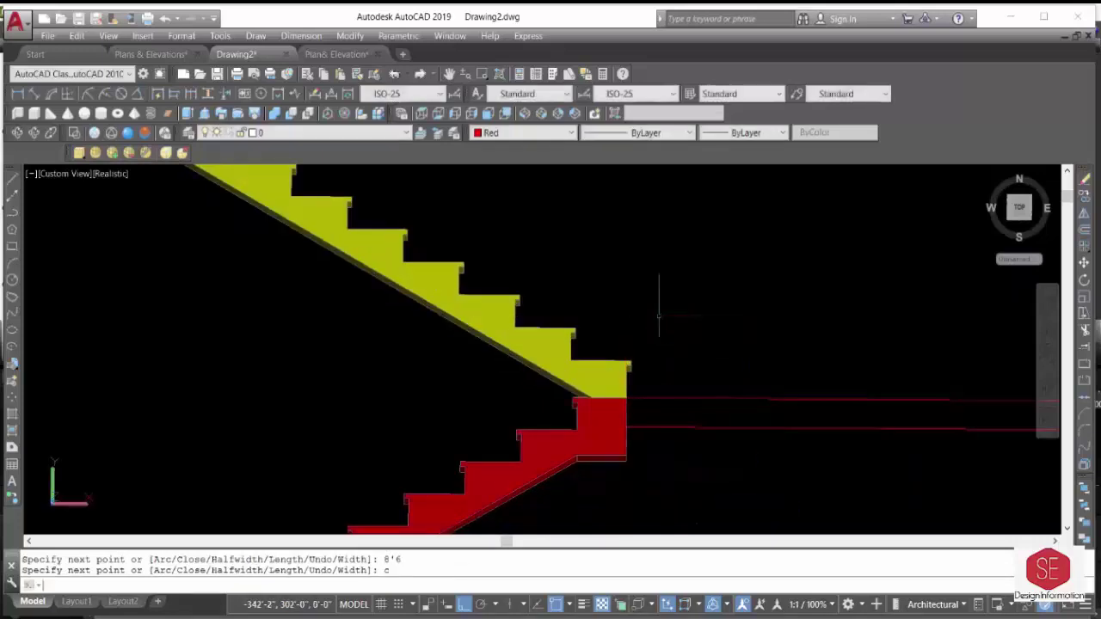
scroll(361, 225, "down", 2)
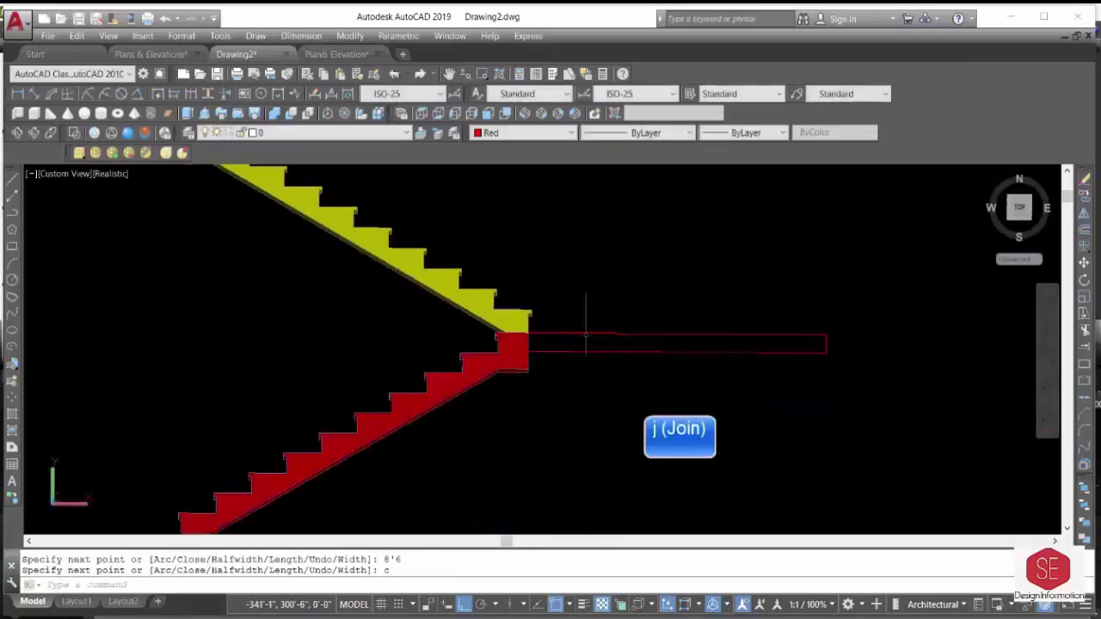
left_click(595, 340)
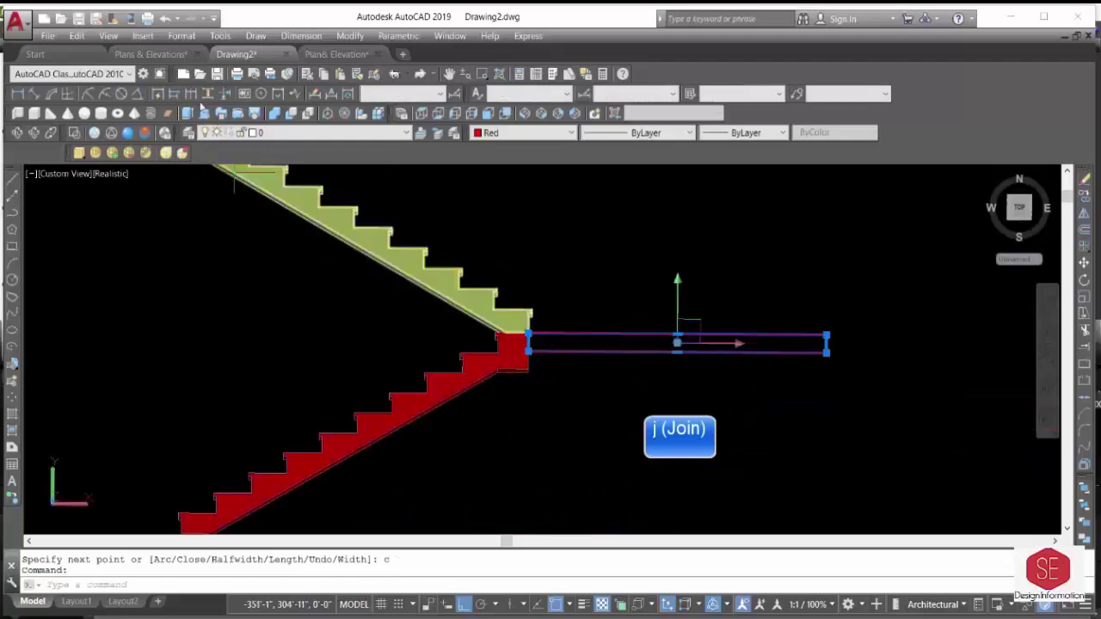
key("Escape")
type("ext")
key("Return")
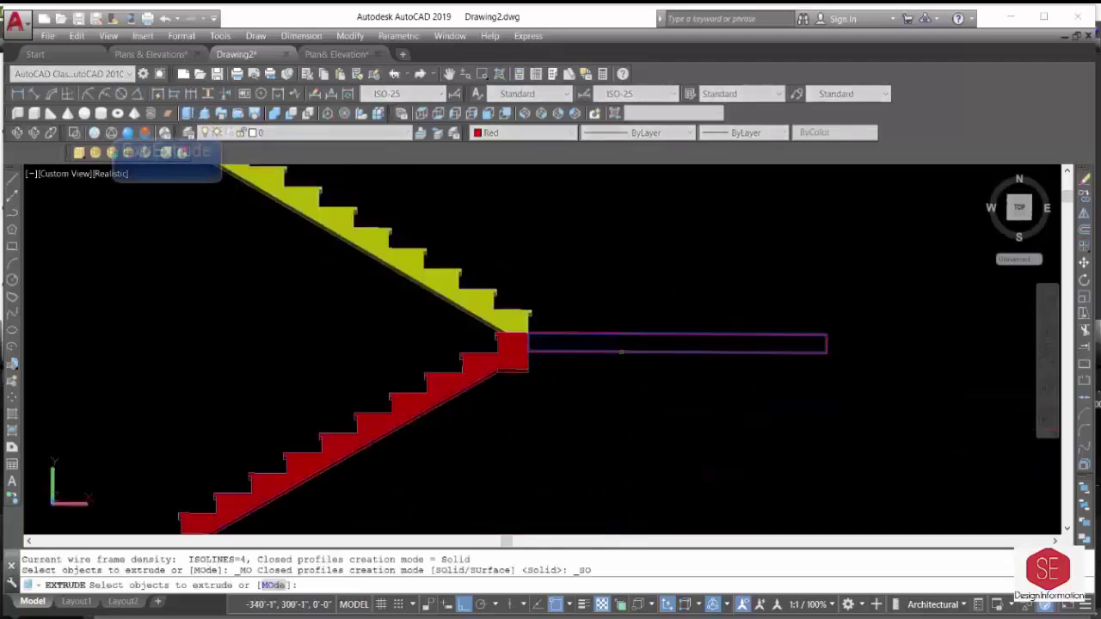
Extrude the landing outline -12' into a solid red slab joining the flights.
left_click(621, 344)
right_click(626, 371)
left_click(643, 386)
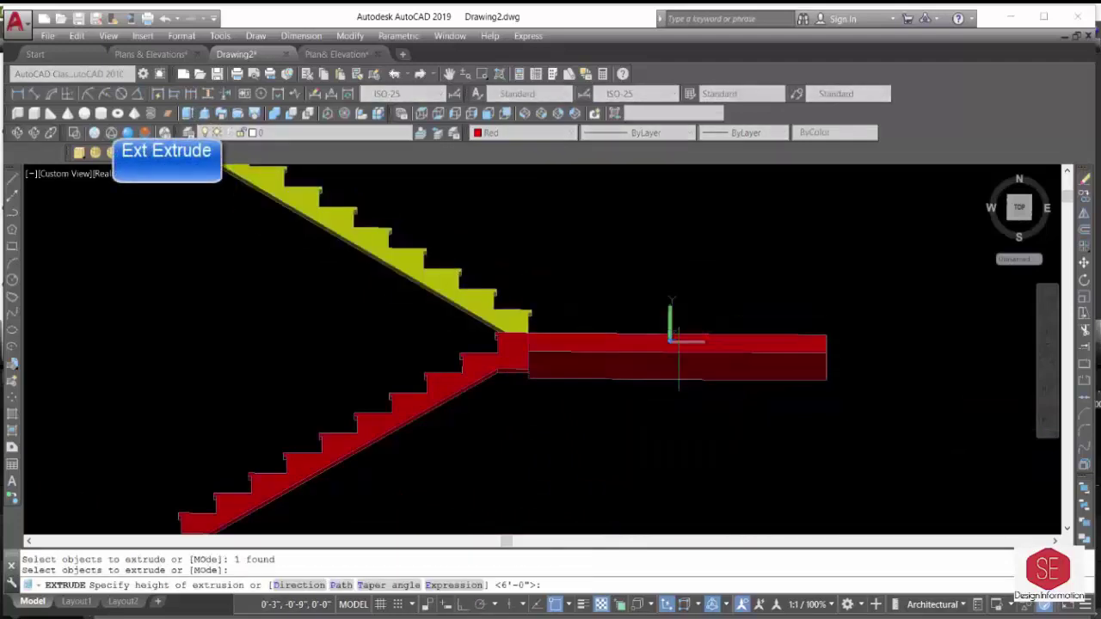
type("-1")
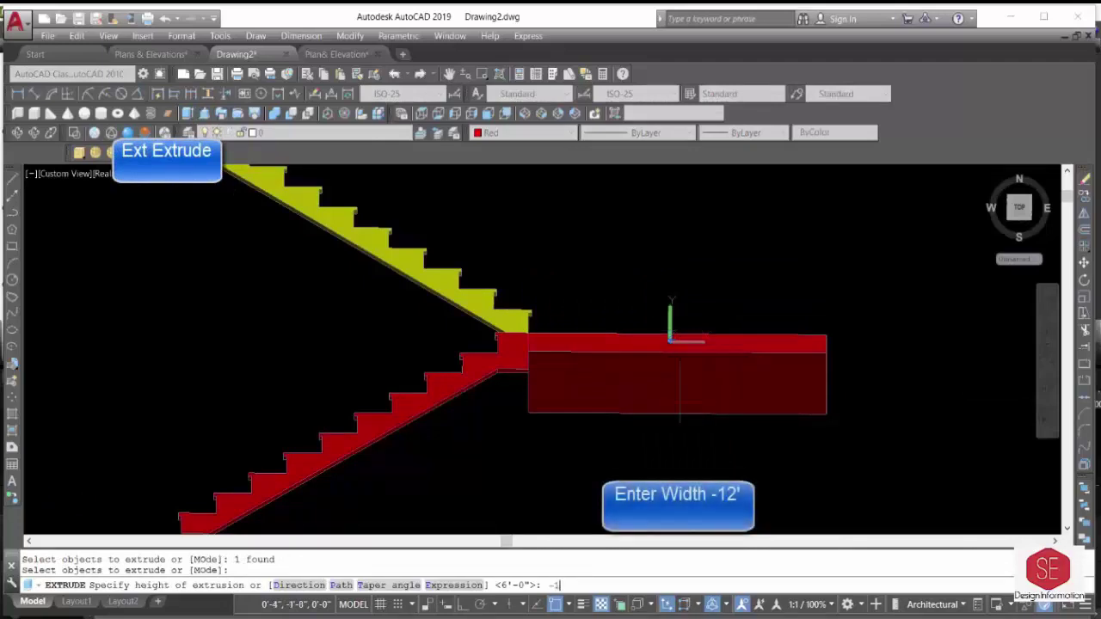
type("2'")
key("Return")
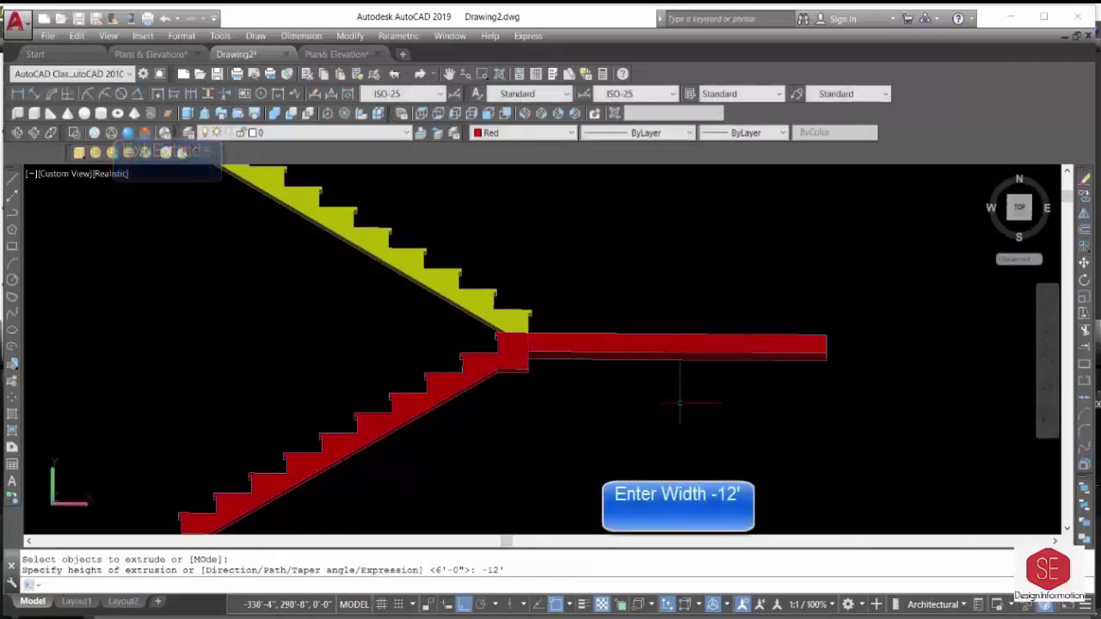
scroll(654, 388, "down", 4)
left_click(93, 155)
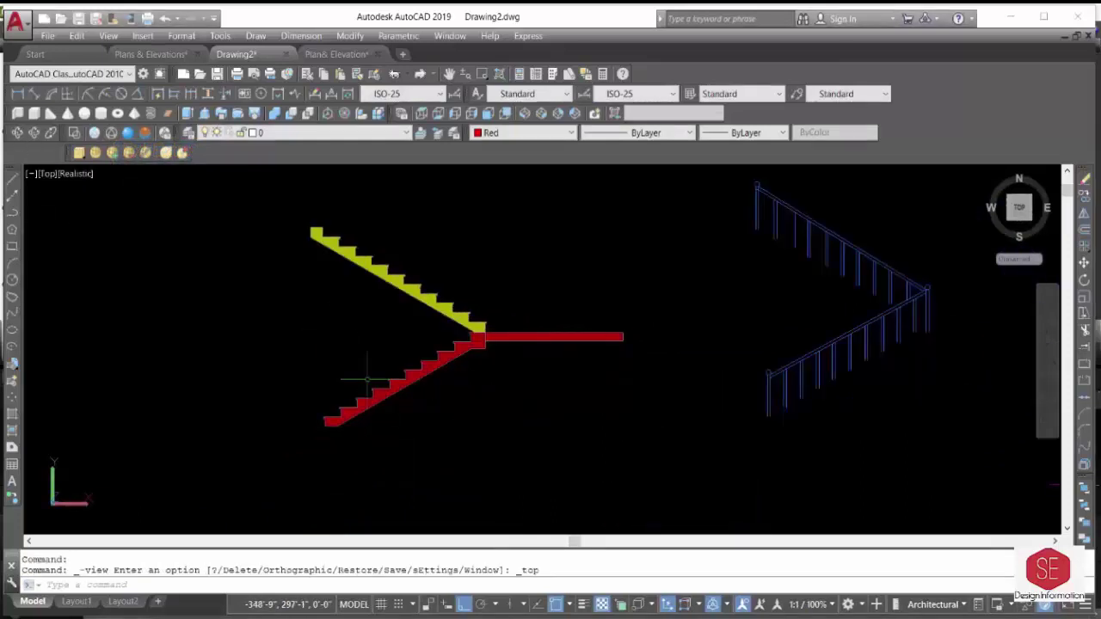
Orbit to a tilted view of the flights and slab, then reframe the stairs and railing.
left_click(19, 135)
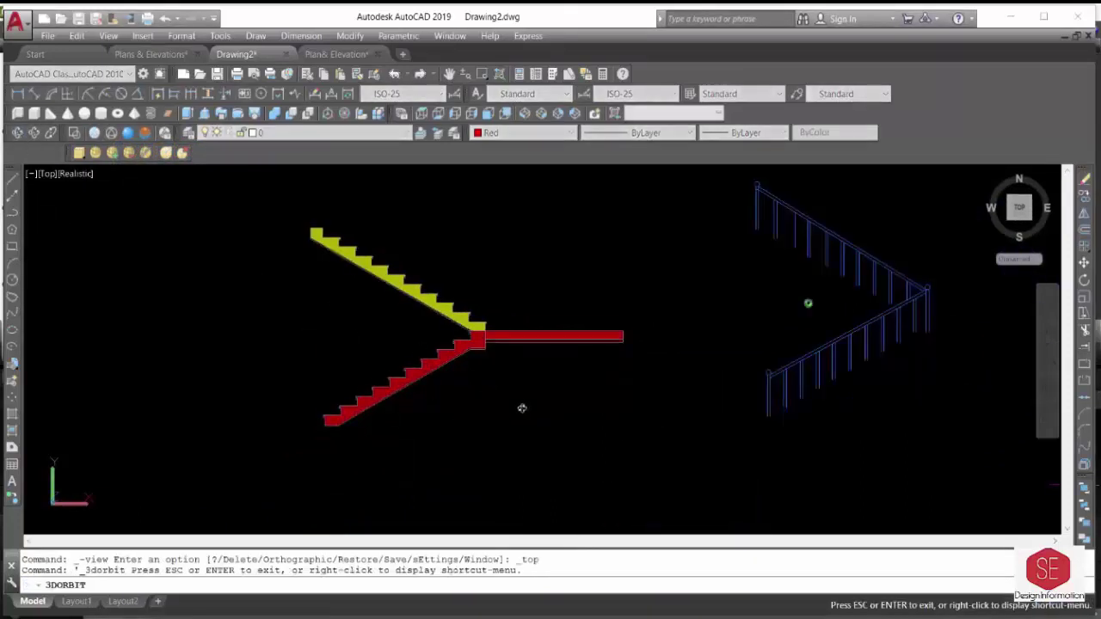
mouse_move(522, 408)
left_mouse_down()
mouse_move(527, 359)
mouse_move(531, 412)
left_mouse_up()
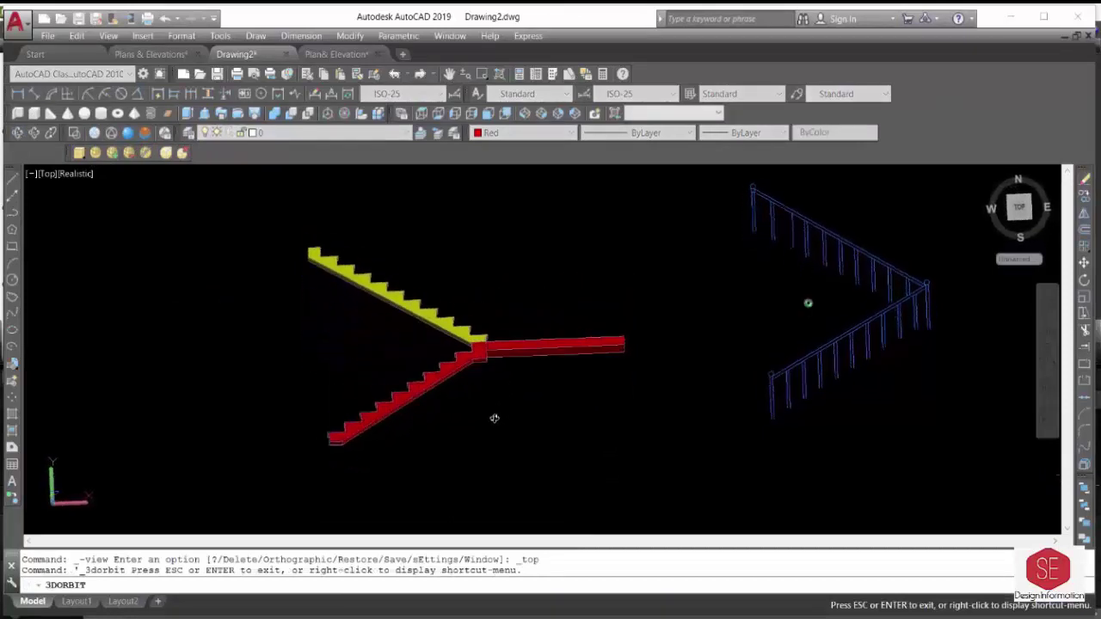
left_click_drag(528, 411, 546, 367)
right_click(548, 371)
left_click(568, 378)
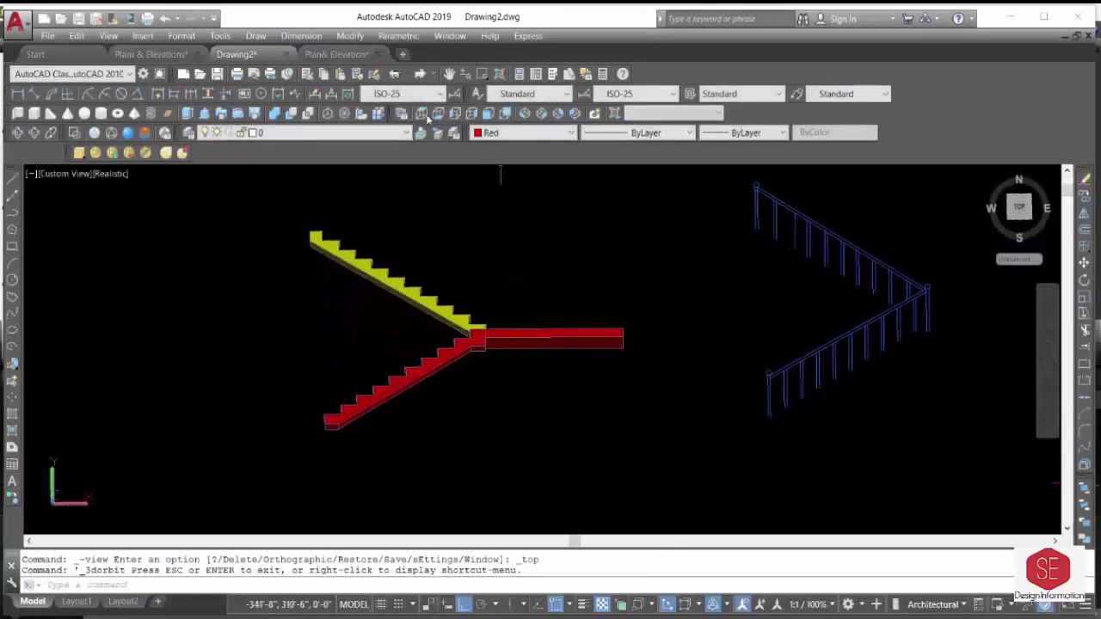
scroll(490, 315, "down", 2)
middle_click_drag(458, 265, 442, 315)
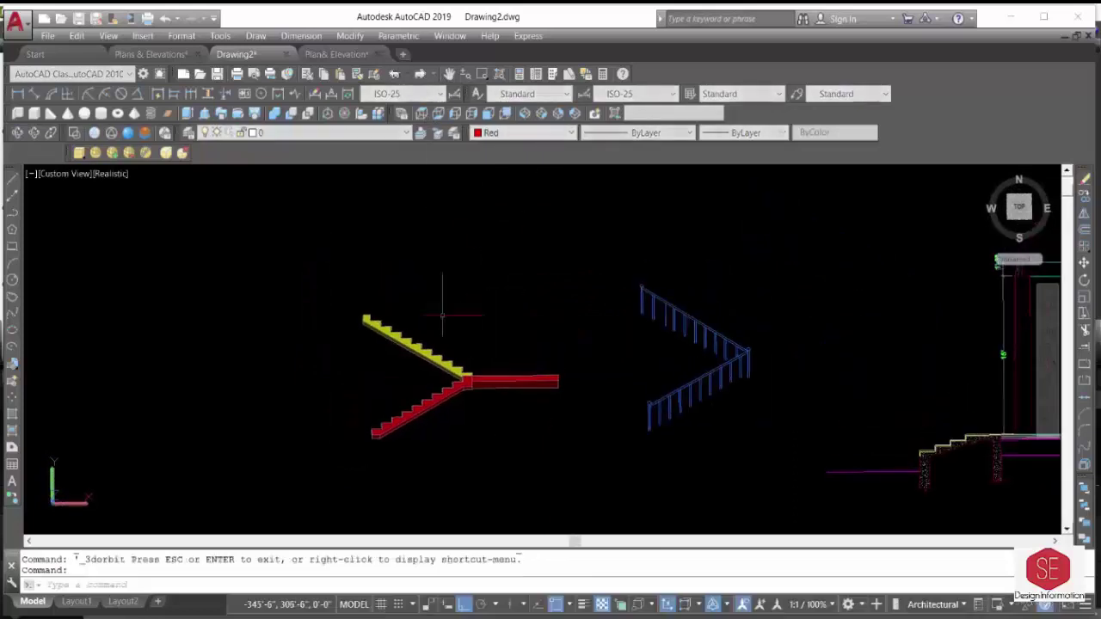
left_click(349, 116)
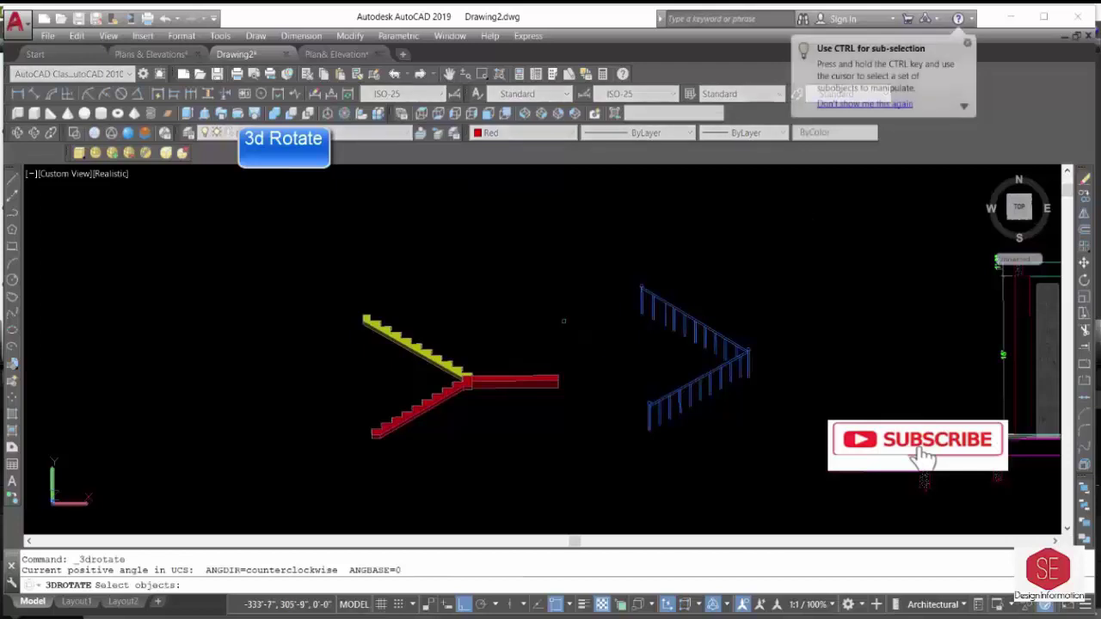
Rotate all five stair solids about the gizmo axis so the stair stands upright.
left_click(564, 304)
left_click(295, 479)
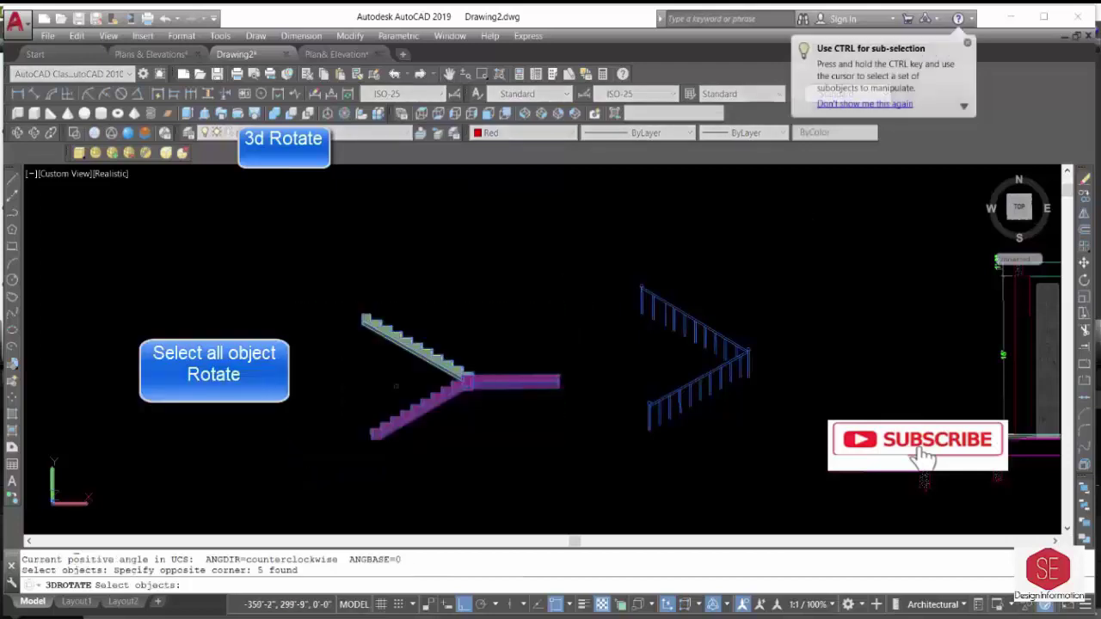
key("Return")
key("F8")
left_click(459, 334)
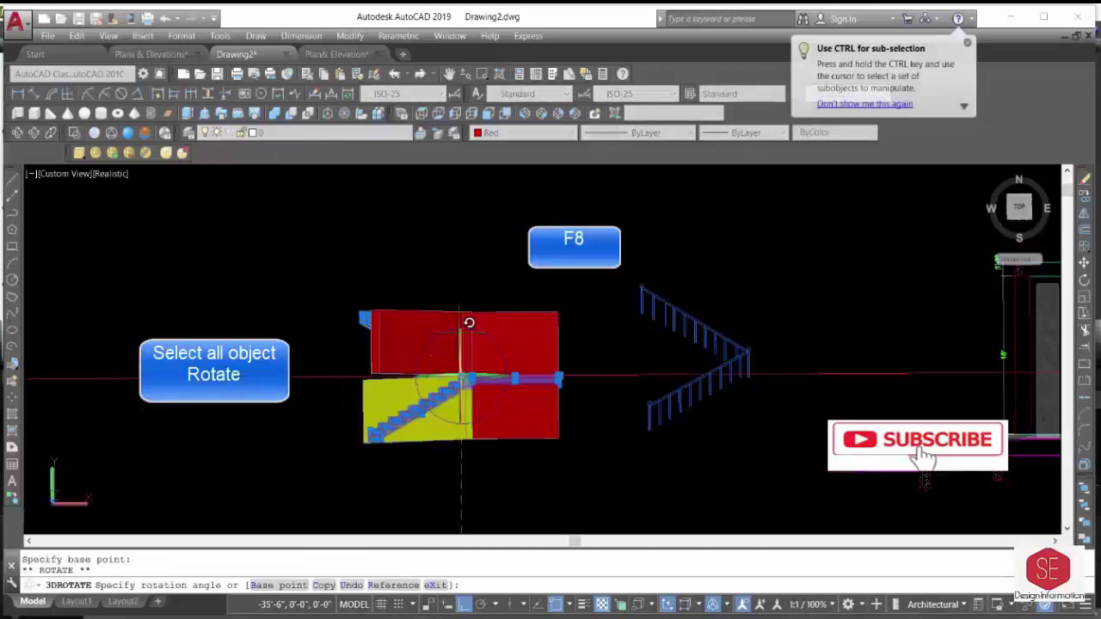
left_click(461, 228)
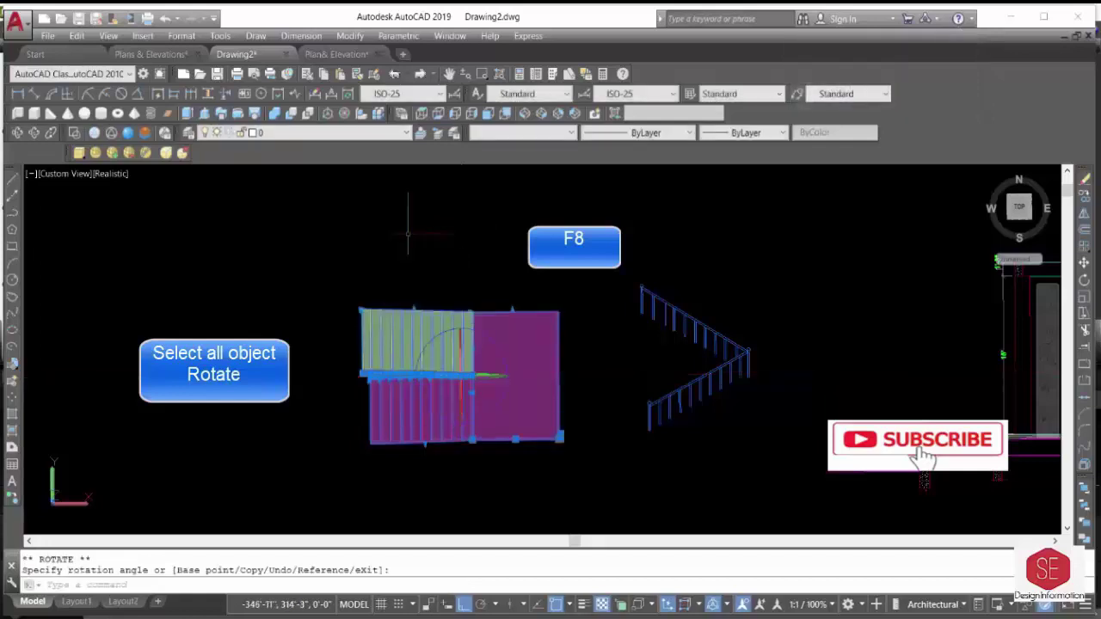
key("Escape")
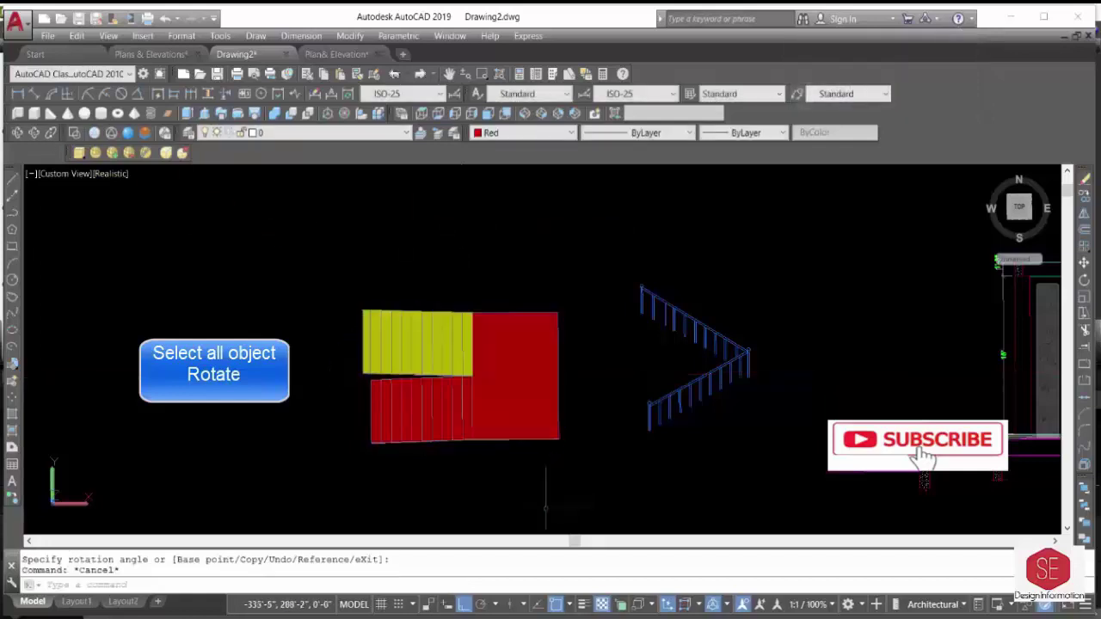
Orbit around the finished V-shaped stair and zoom in on the dimensioned railing post.
left_click(18, 133)
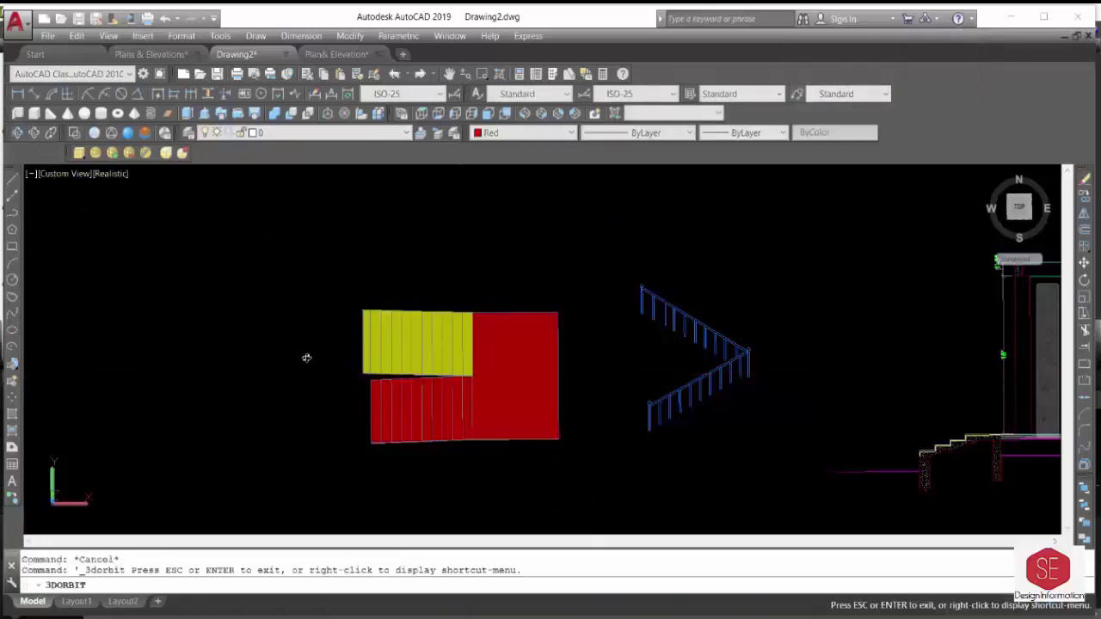
mouse_move(376, 425)
left_mouse_down()
mouse_move(389, 394)
mouse_move(528, 427)
mouse_move(484, 383)
left_mouse_up()
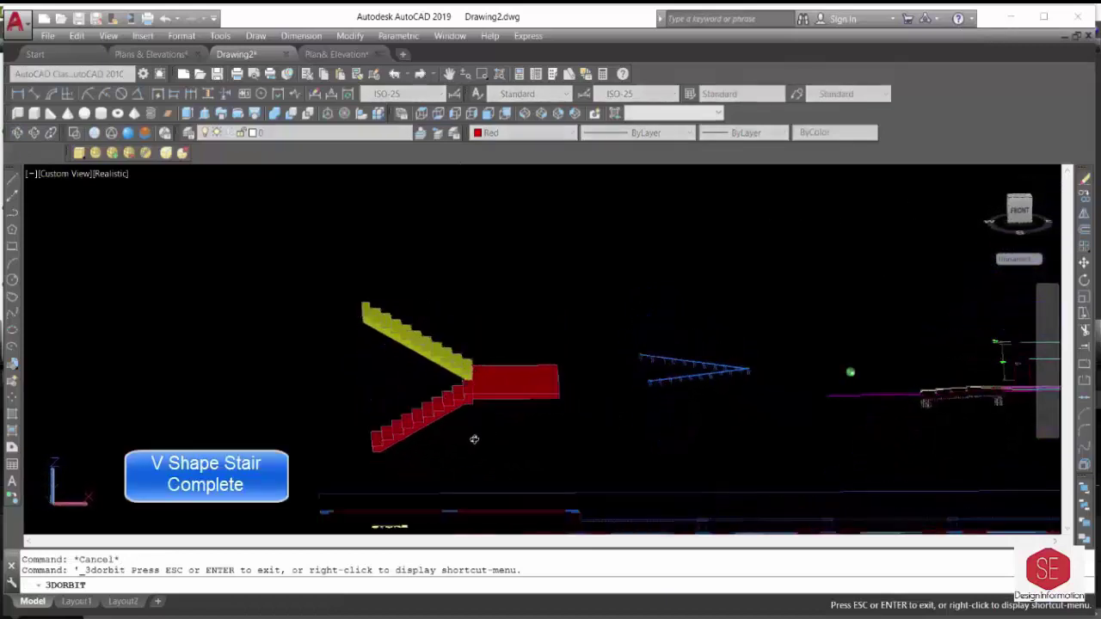
scroll(483, 383, "up", 2)
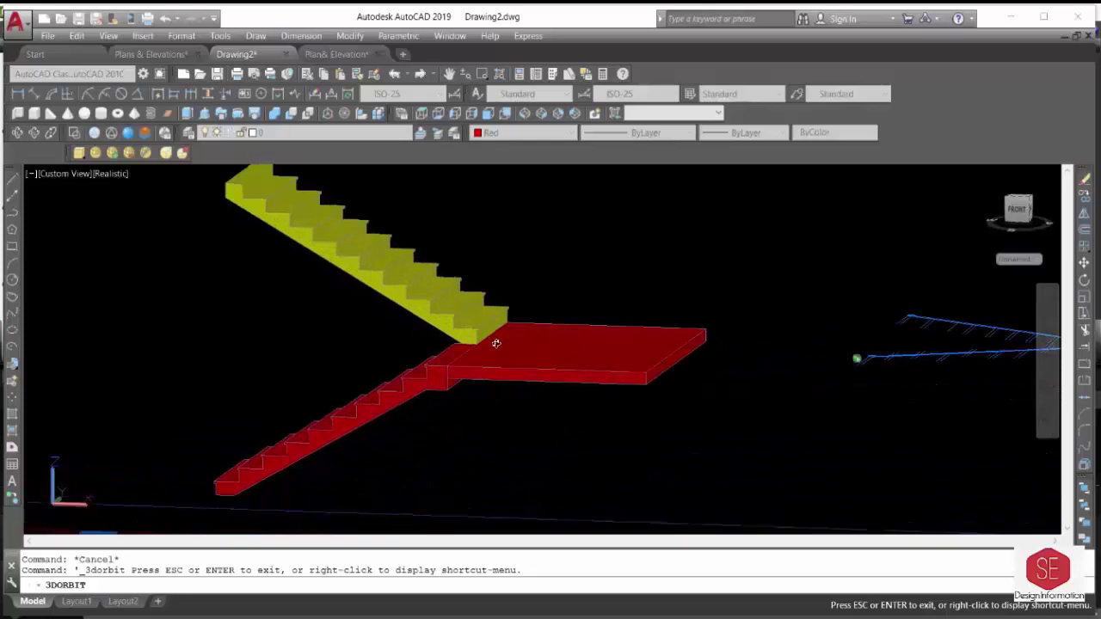
scroll(492, 341, "up", 2)
scroll(485, 359, "up", 1)
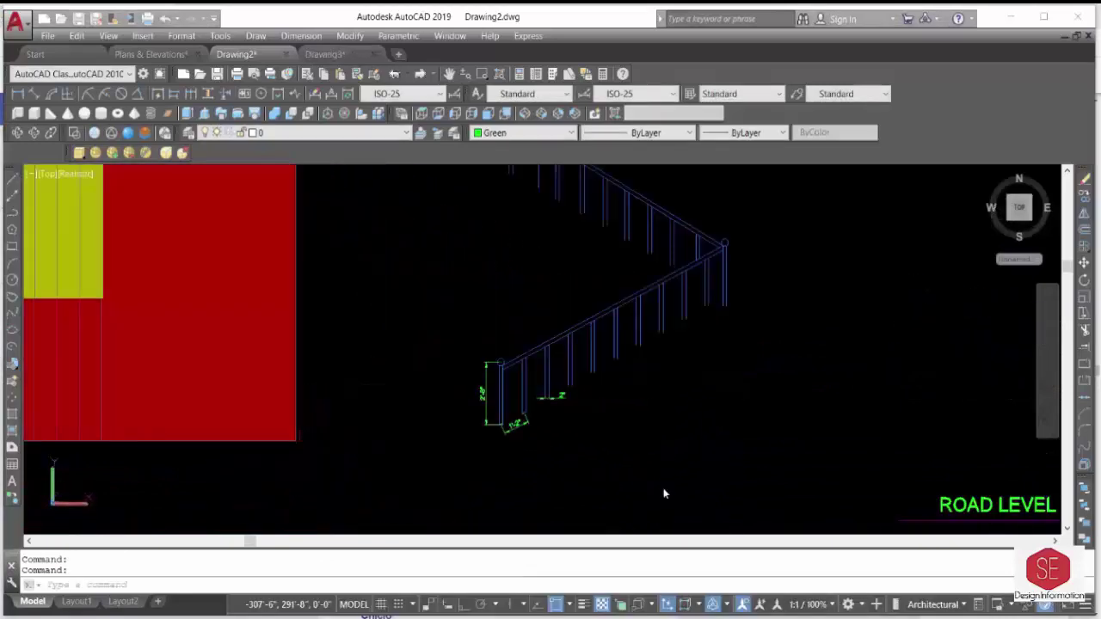
scroll(464, 404, "up", 3)
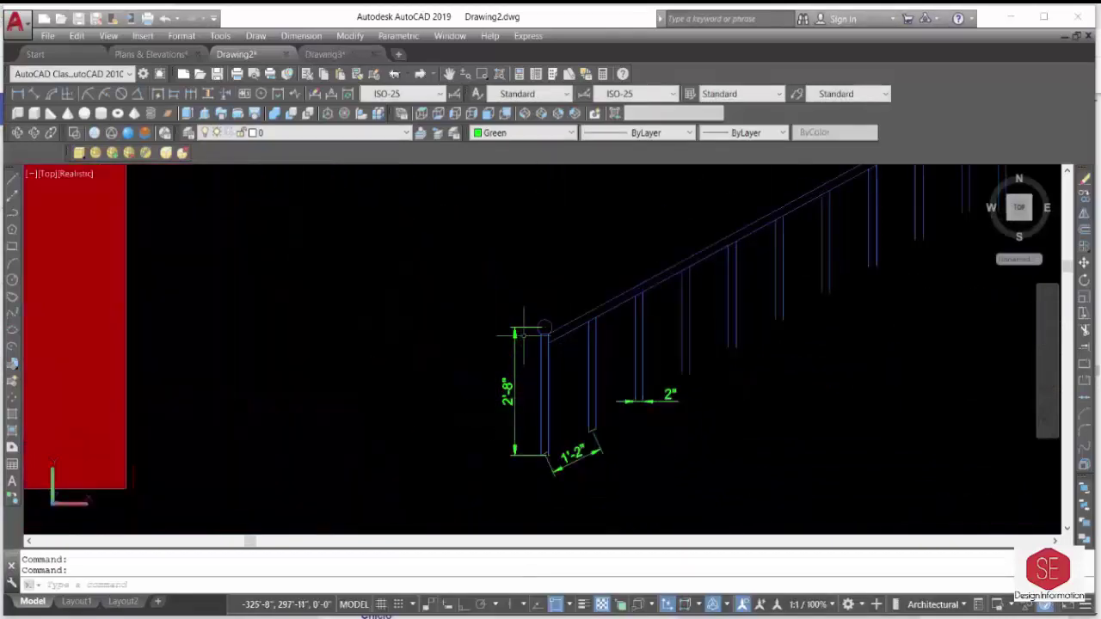
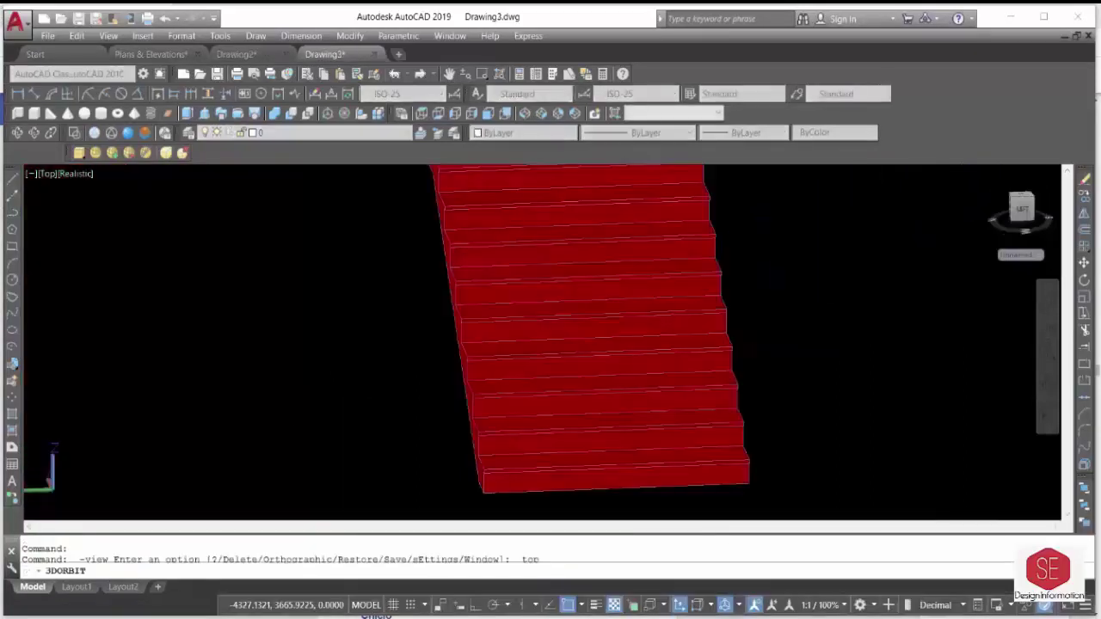
Exit the orbit and switch the stair view to 2D Wireframe.
right_click(420, 454)
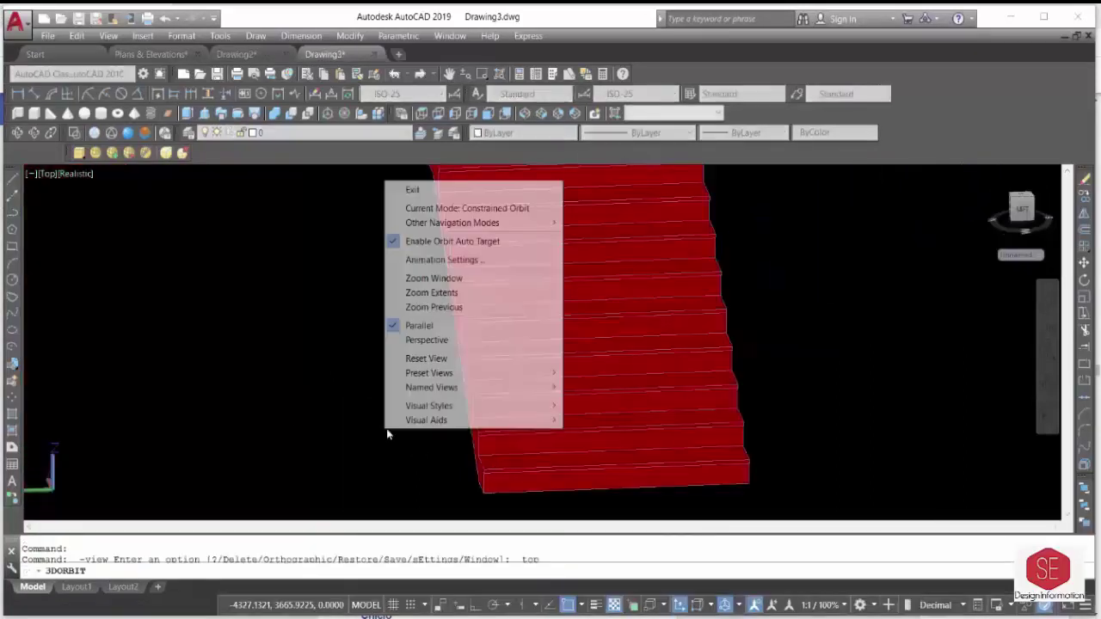
left_click(417, 190)
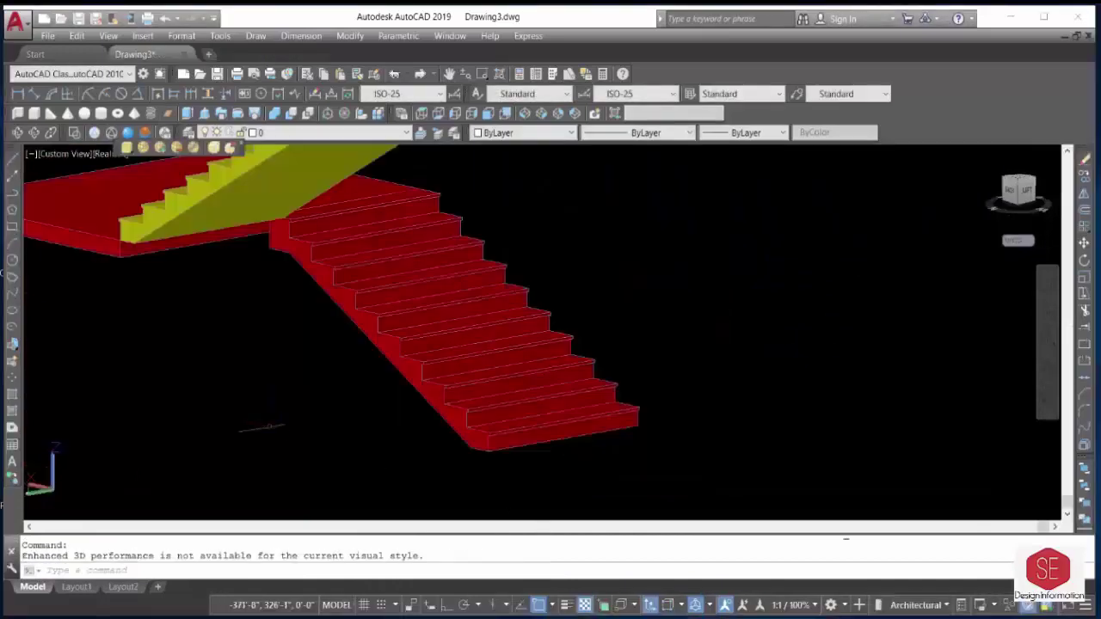
left_click(74, 132)
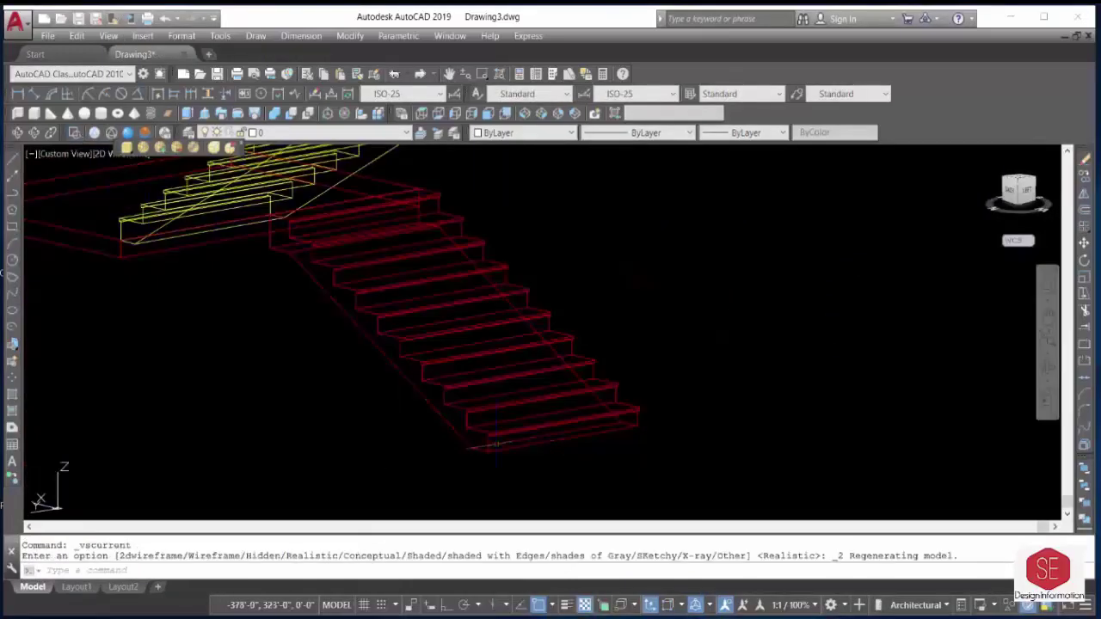
scroll(441, 448, "up", 3)
scroll(442, 448, "up", 3)
Draw a radius-2 circle at the midpoint of the lowest tread's front edge.
type("c")
key("Return")
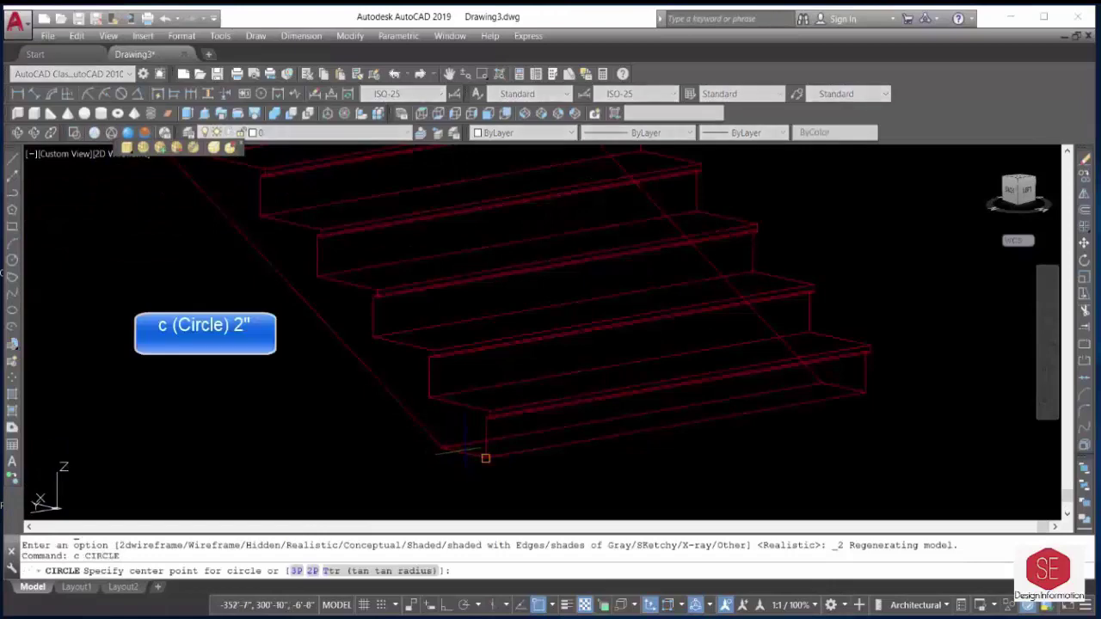
scroll(456, 413, "up", 2)
left_click(456, 405)
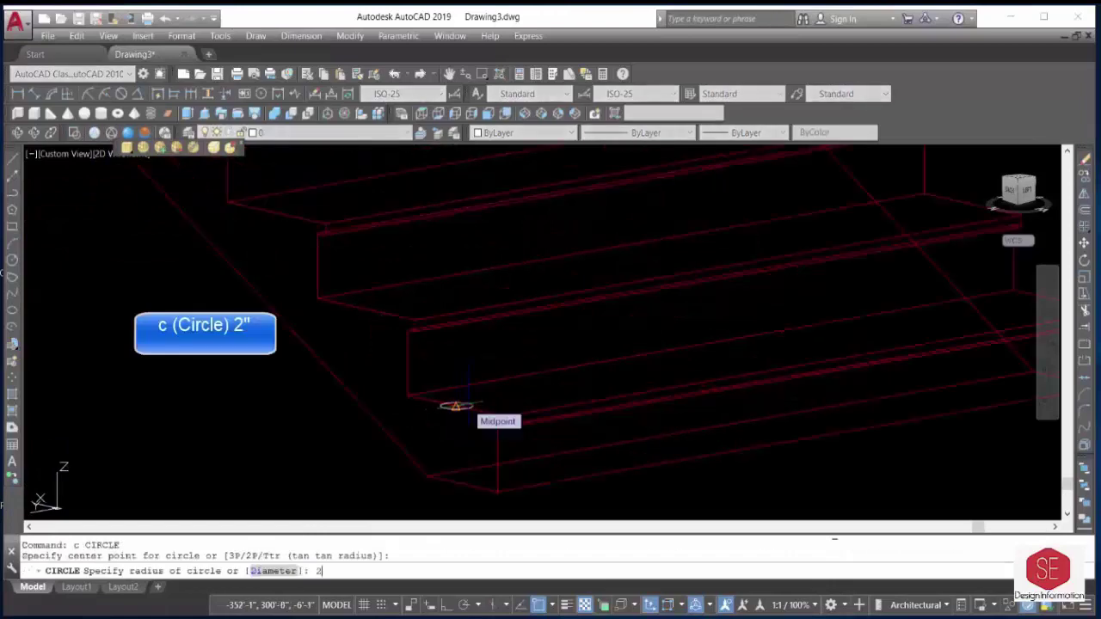
key("Return")
scroll(482, 411, "down", 2)
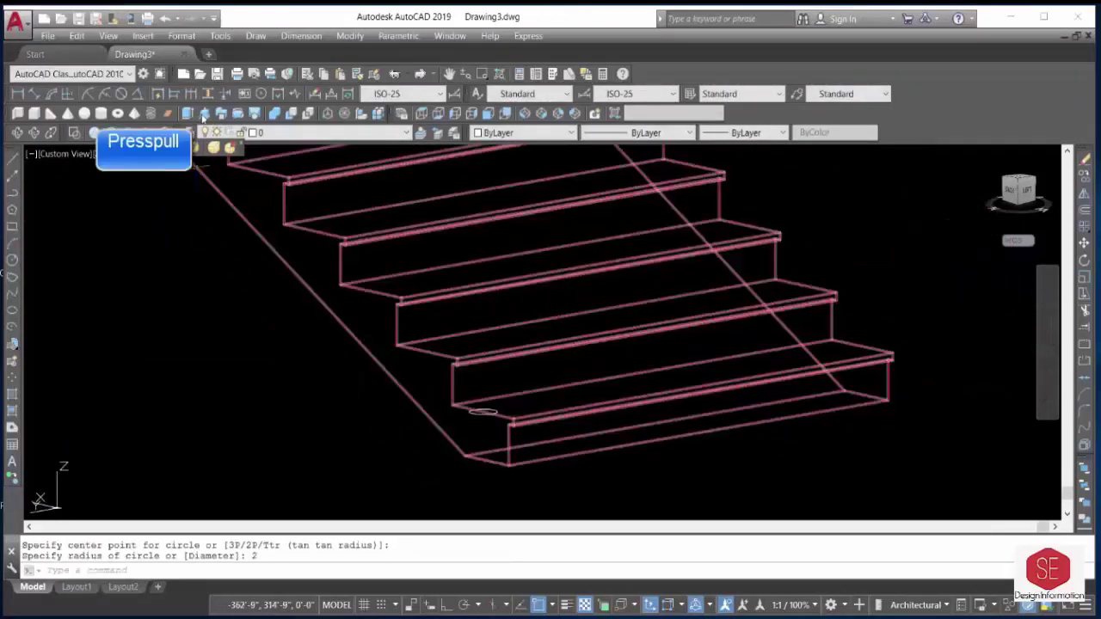
Presspull the circle up 2'8" into a round post.
left_click(204, 114)
left_click(482, 412)
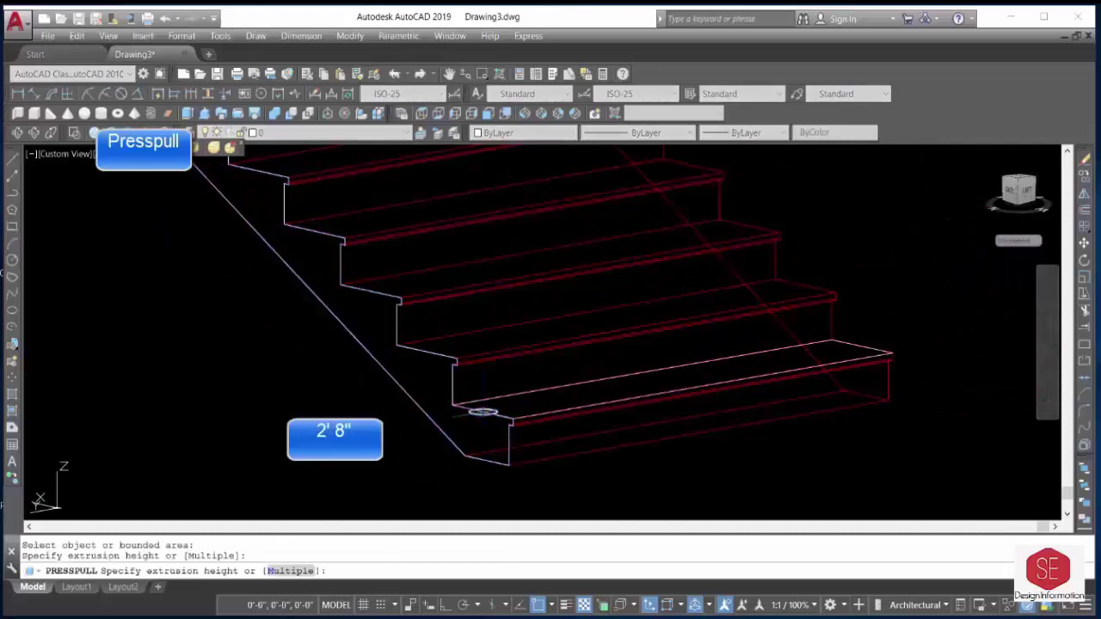
type("2'8")
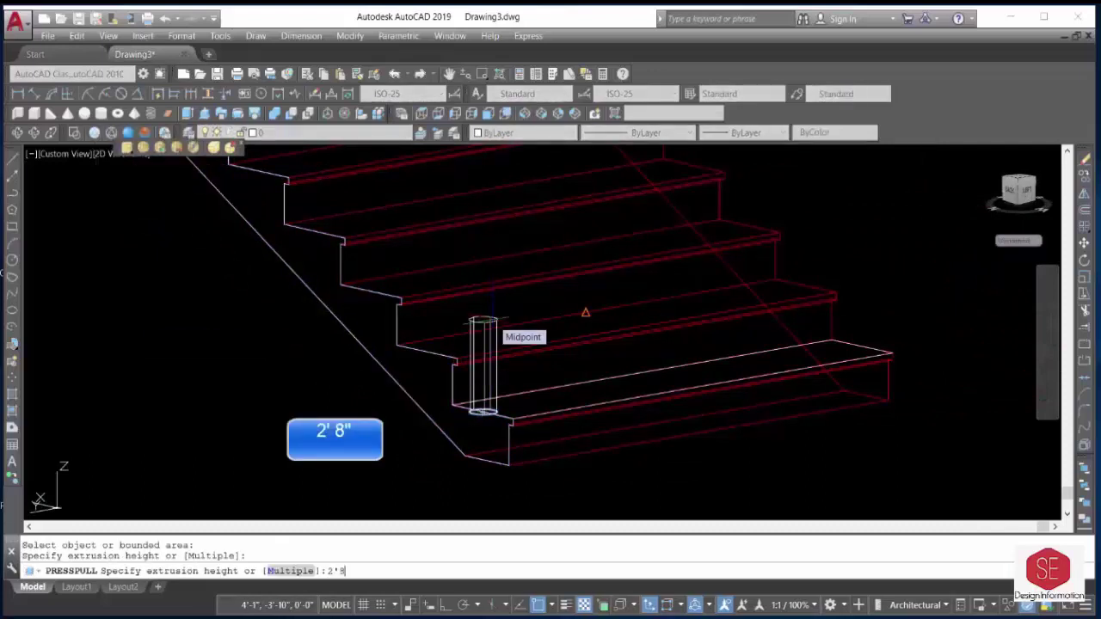
key("Return")
middle_click_drag(495, 331, 551, 362, "shift")
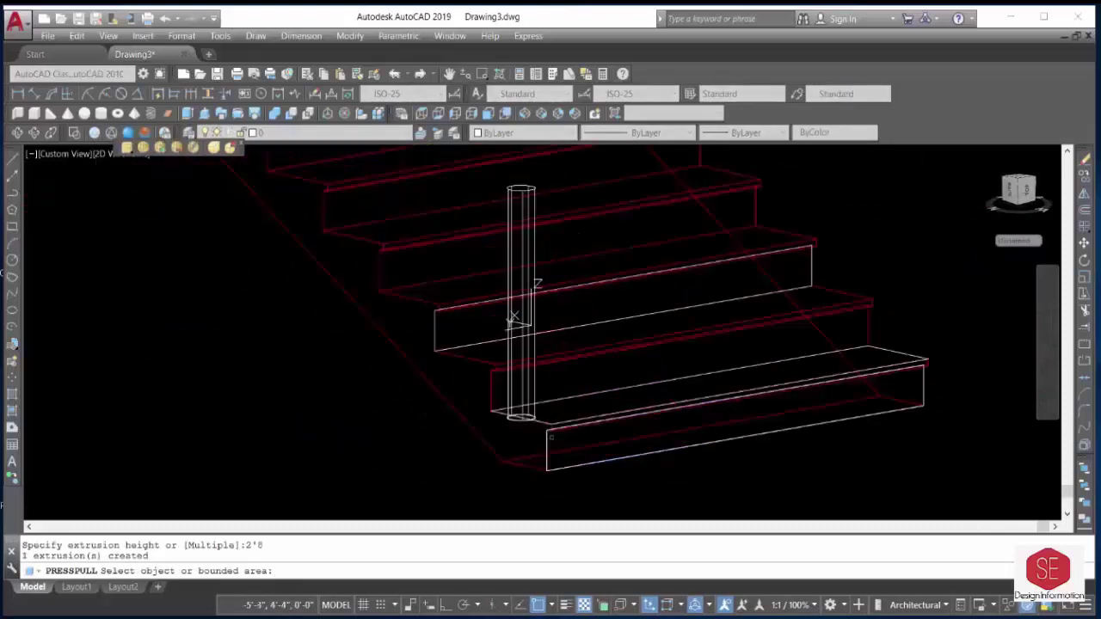
left_click(14, 182)
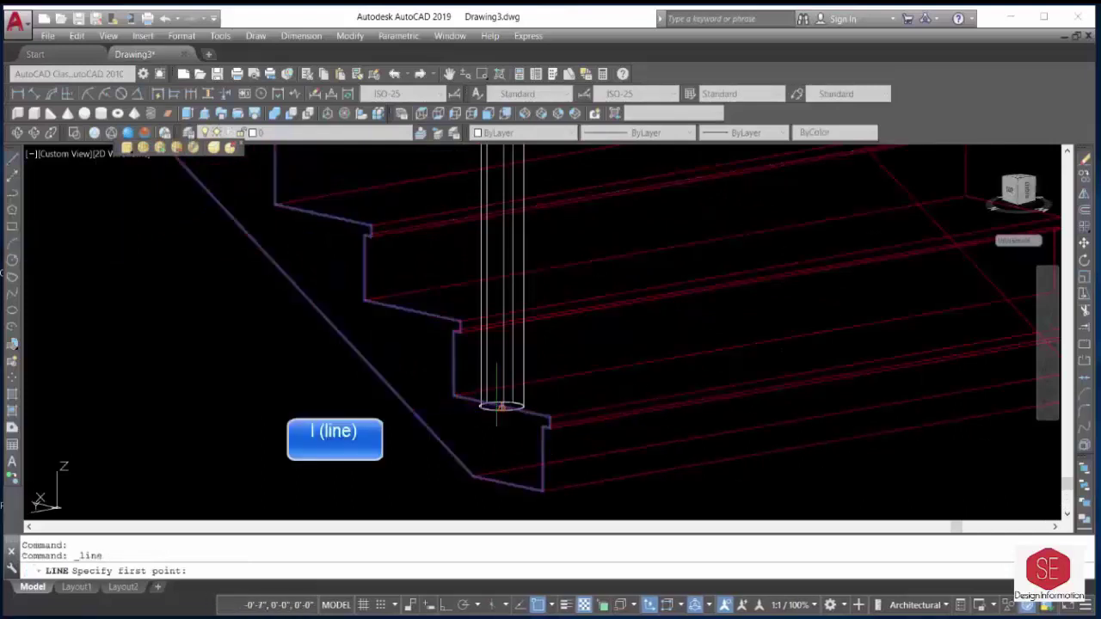
Draw a diagonal guide line from the post's base to the flight's top corner.
left_click(502, 406)
scroll(516, 417, "down", 3)
scroll(436, 317, "up", 2)
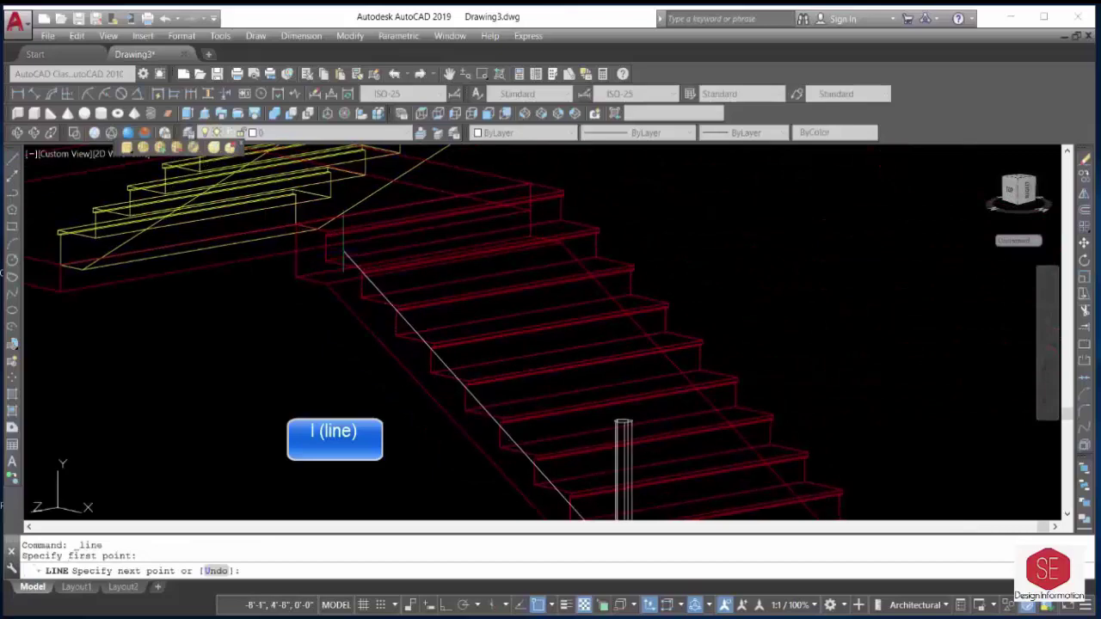
scroll(305, 216, "up", 2)
scroll(296, 220, "up", 2)
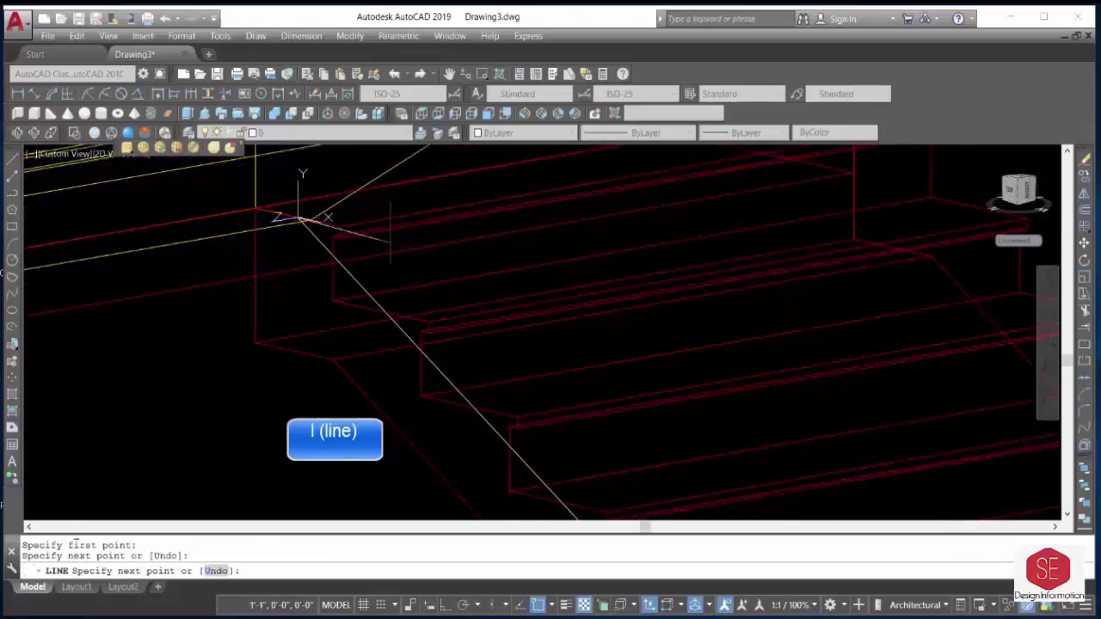
left_click(303, 219)
key("Escape")
scroll(302, 219, "down", 3)
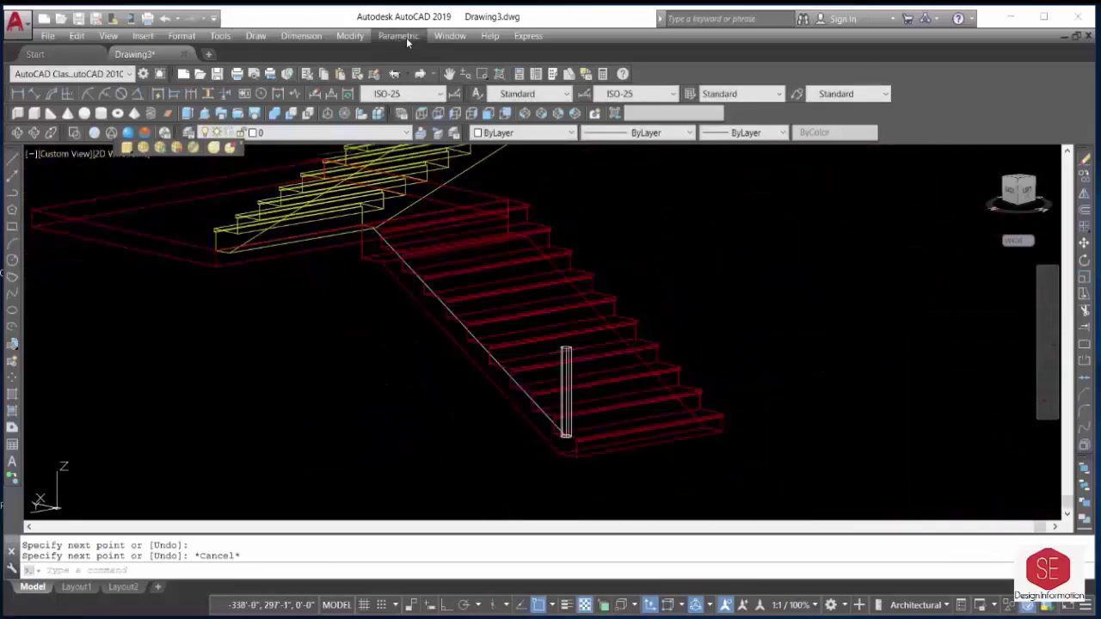
middle_click_drag(481, 267, 303, 266, "shift")
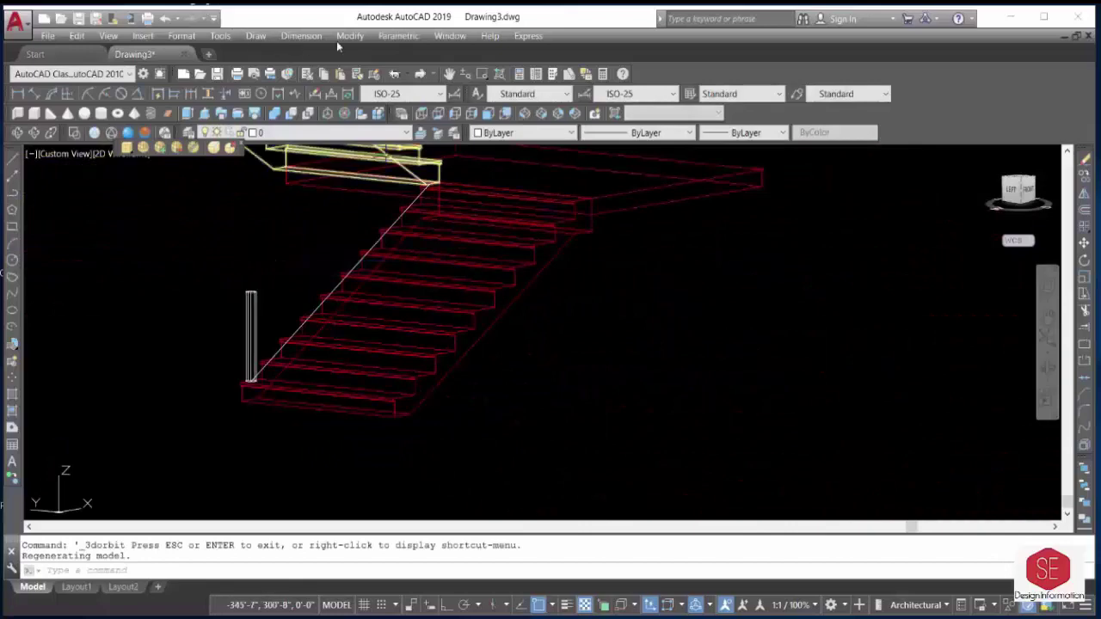
Path-array the post along the diagonal guide line.
left_click(346, 37)
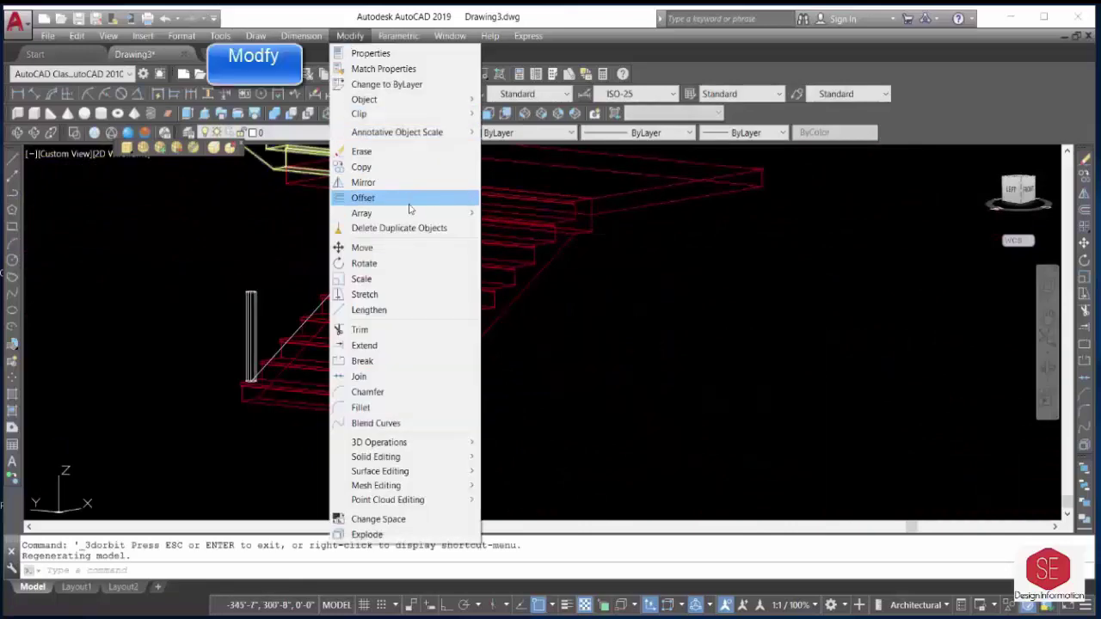
mouse_move(362, 213)
left_click(535, 229)
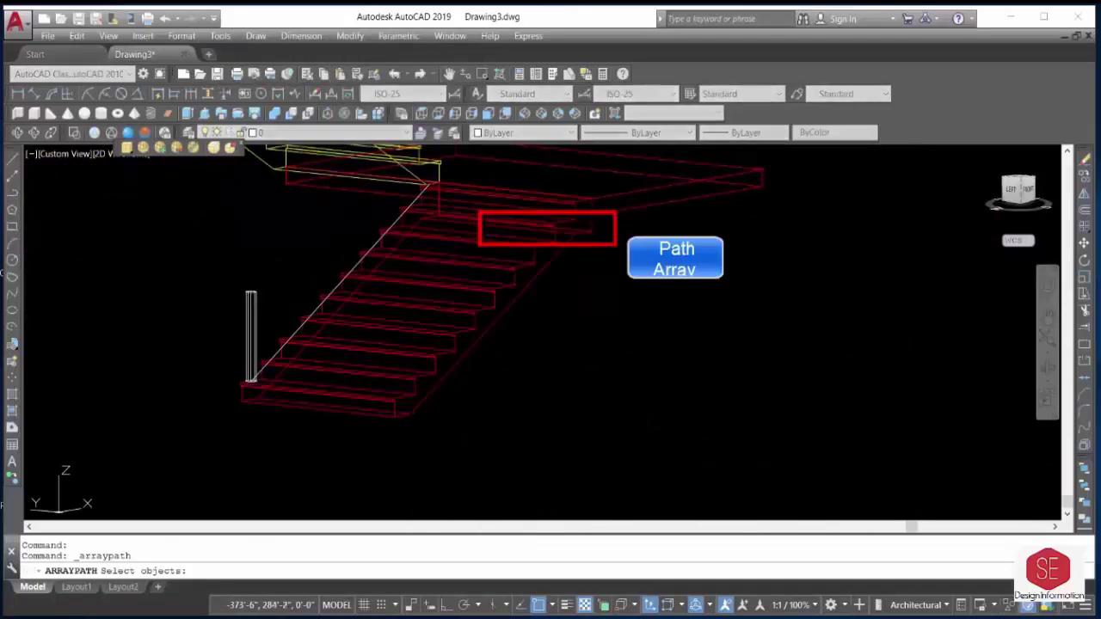
left_click(251, 336)
left_click(307, 300)
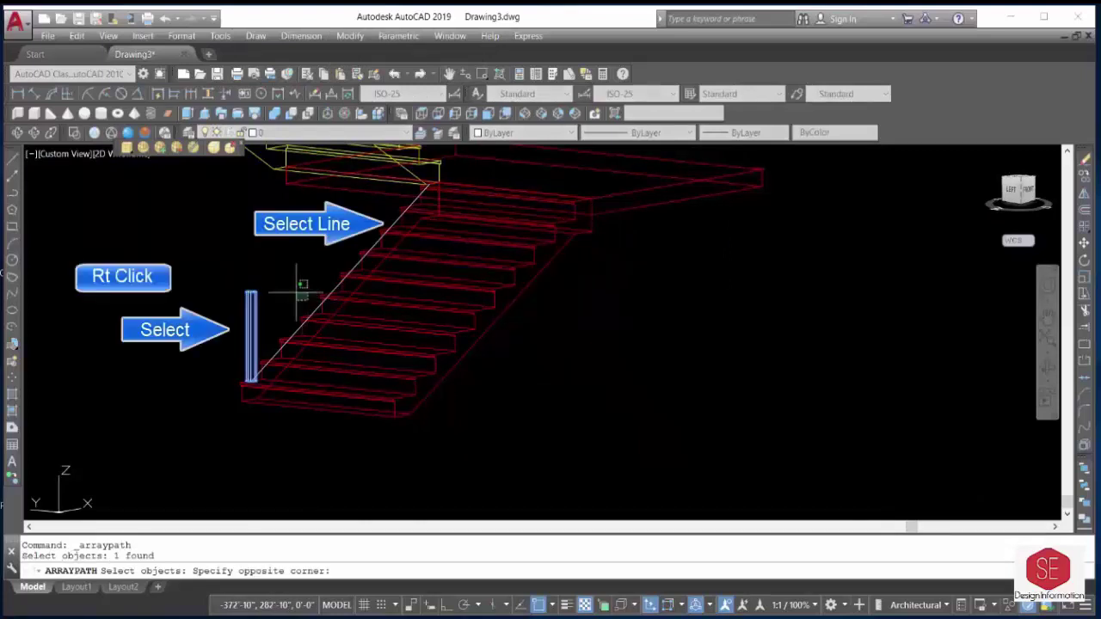
left_click(301, 300)
right_click(302, 297)
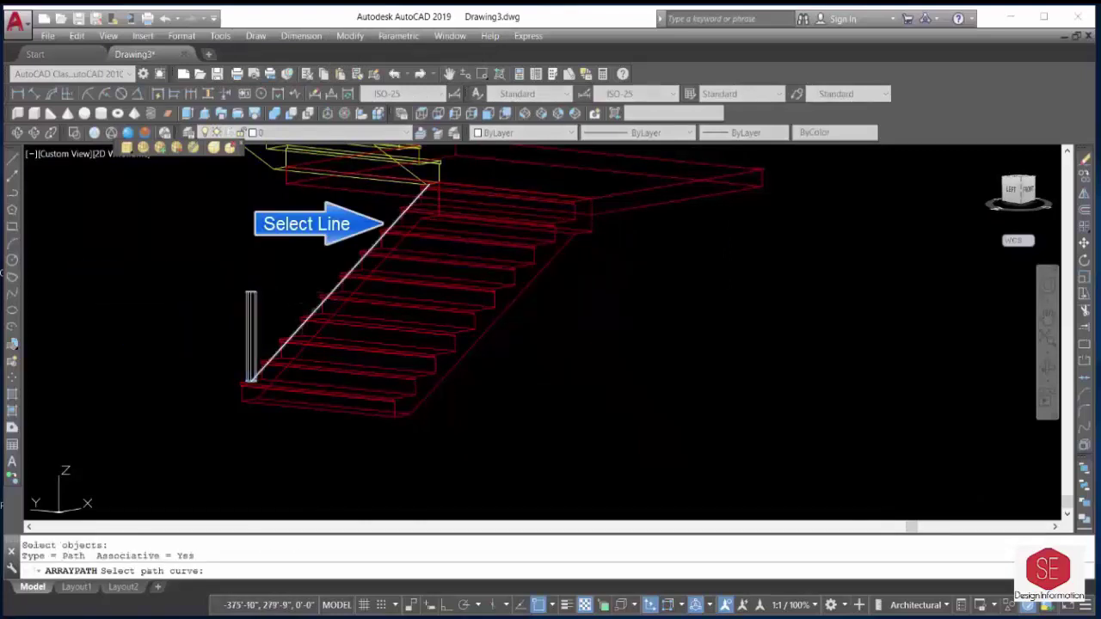
left_click(277, 351)
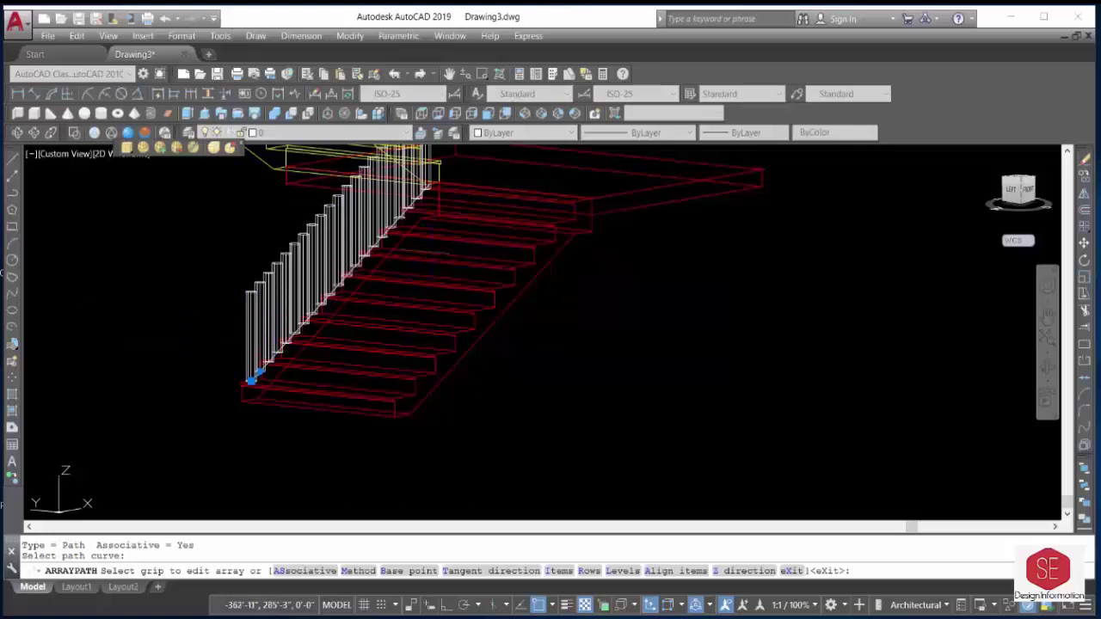
Set the array spacing to 1'1" and accept the default 10 posts.
middle_click_drag(516, 327, 518, 388)
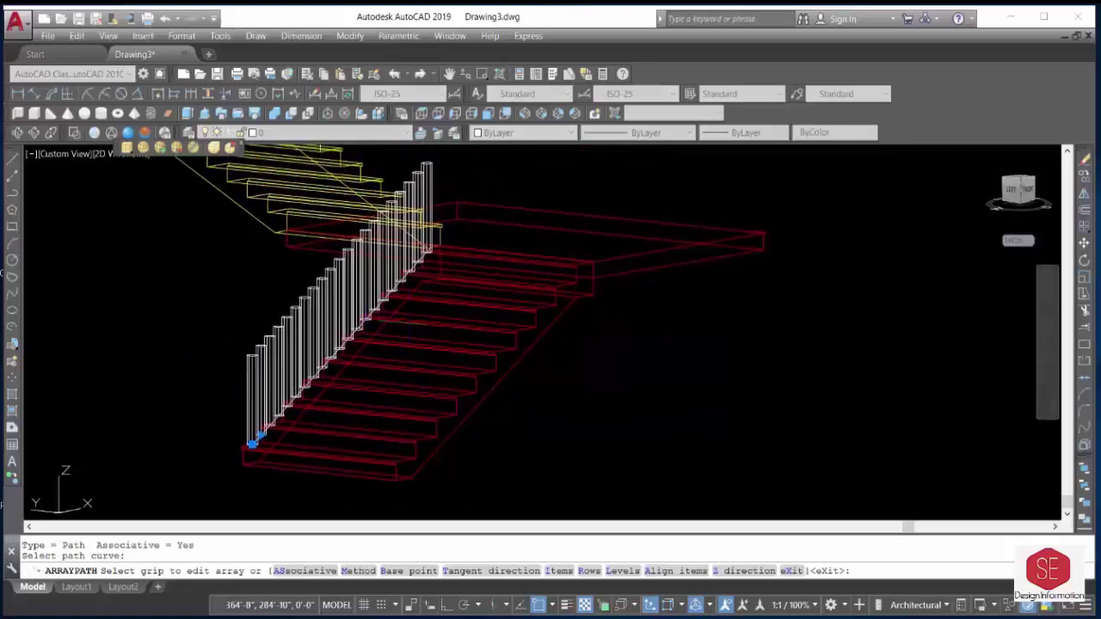
left_click(560, 570)
type("1'1")
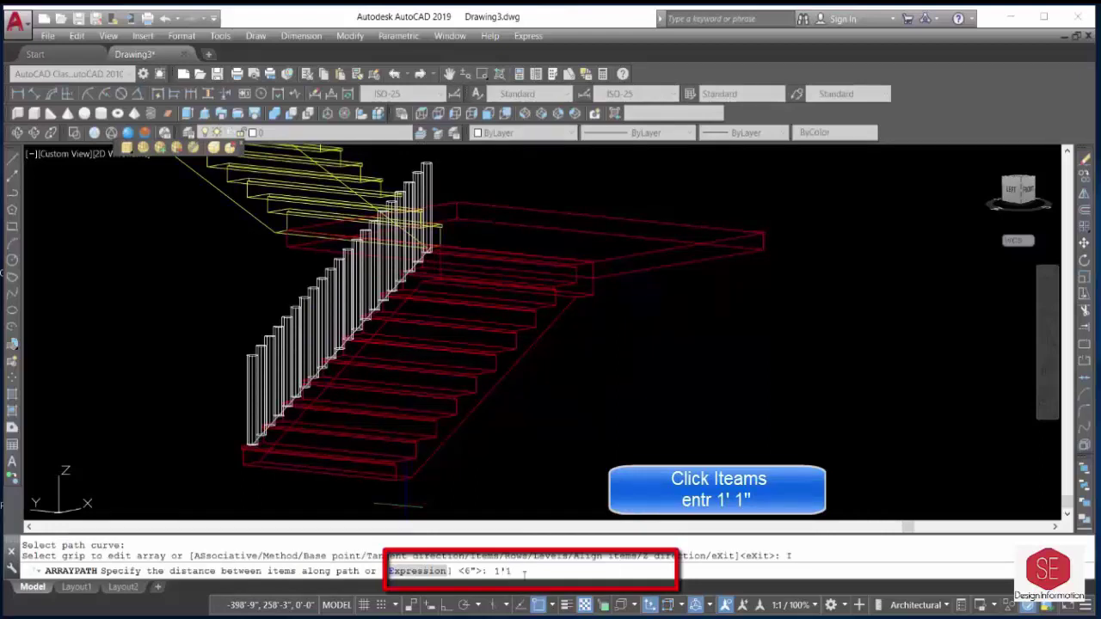
key("Return")
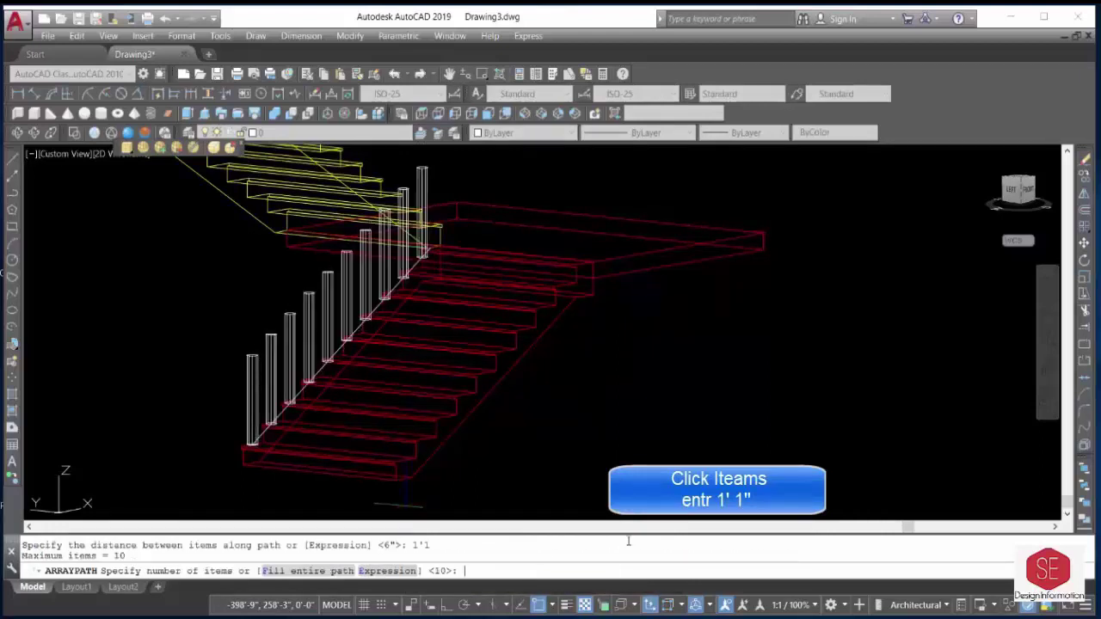
right_click(678, 416)
left_click(688, 419)
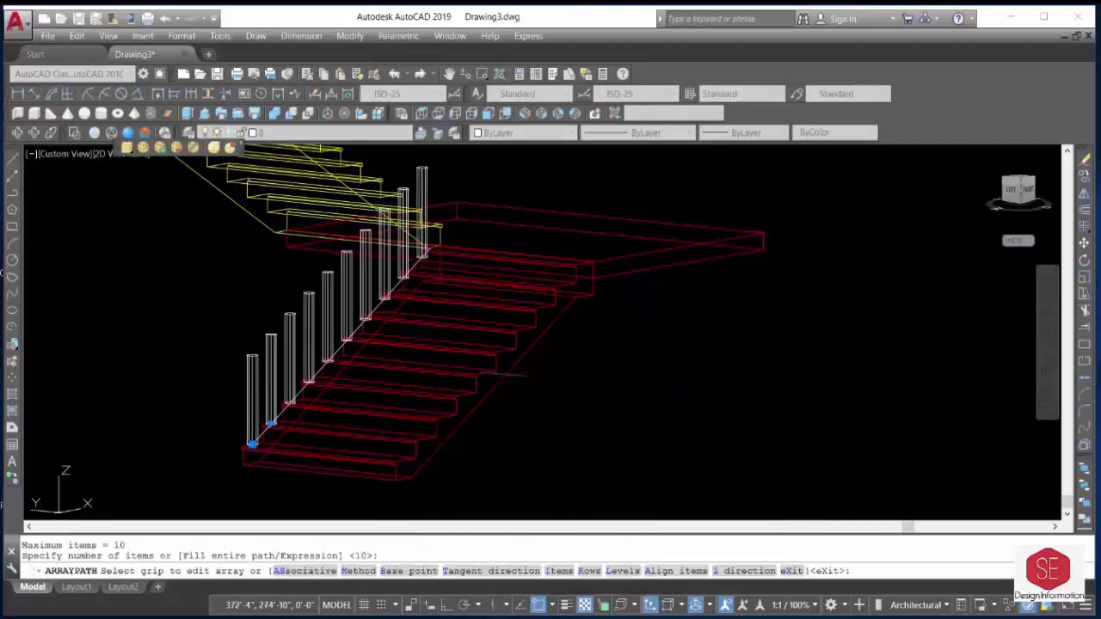
key("Escape")
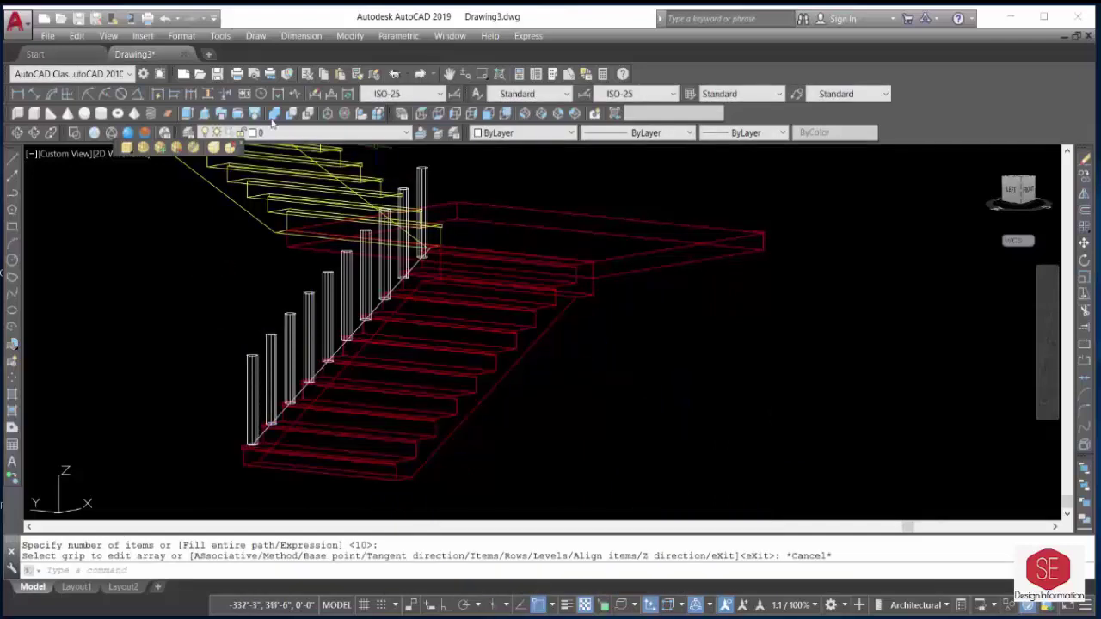
Switch to the Realistic visual style and make red the current drawing colour.
left_click(127, 134)
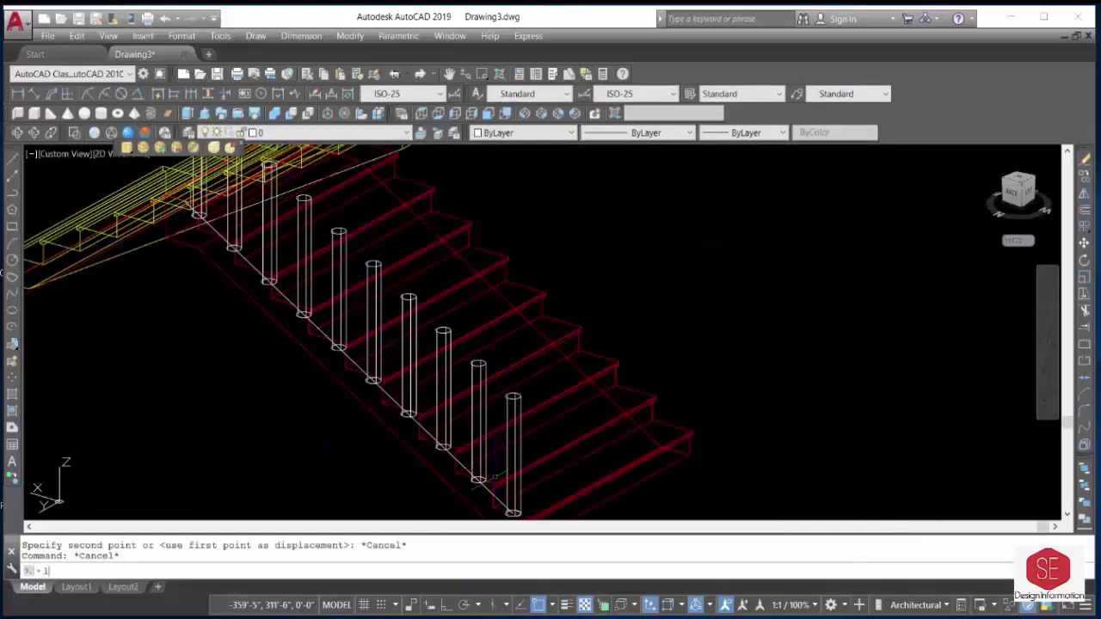
type("L")
key("Return")
left_click(516, 133)
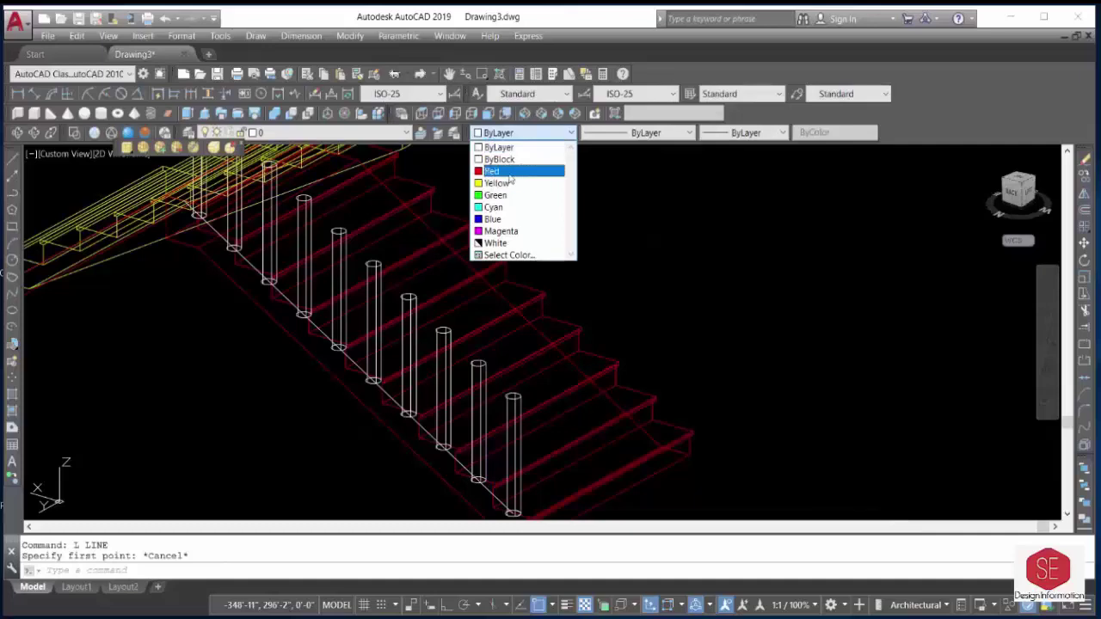
left_click(499, 171)
Abandon a trial line on a tread and frame the railing in SW Isometric view.
type("l")
key("Return")
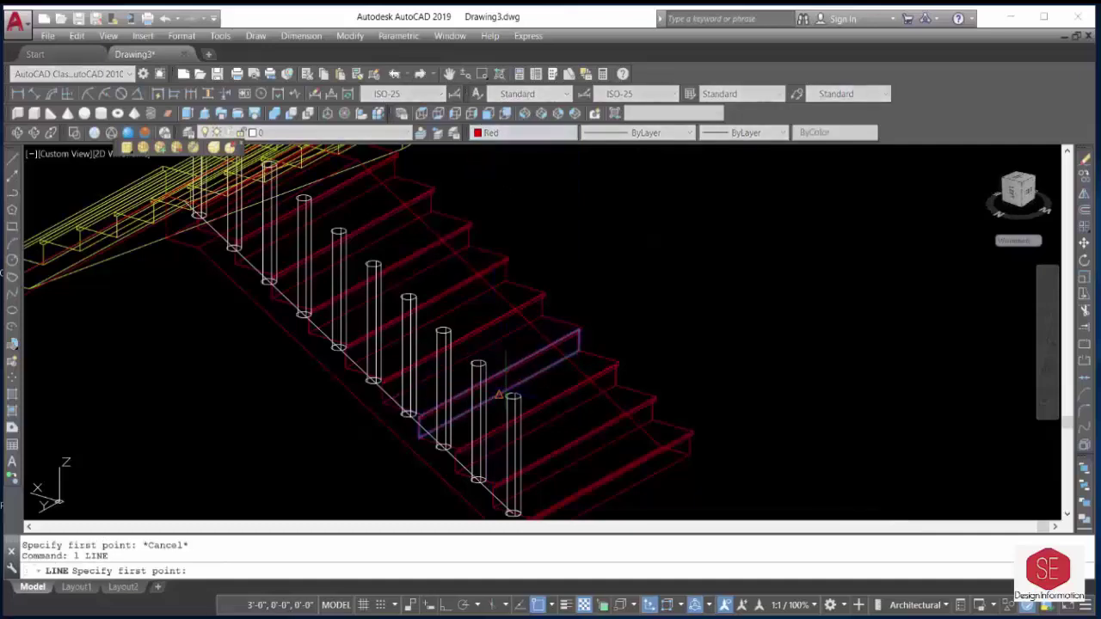
scroll(498, 395, "up", 5)
scroll(507, 395, "down", 5)
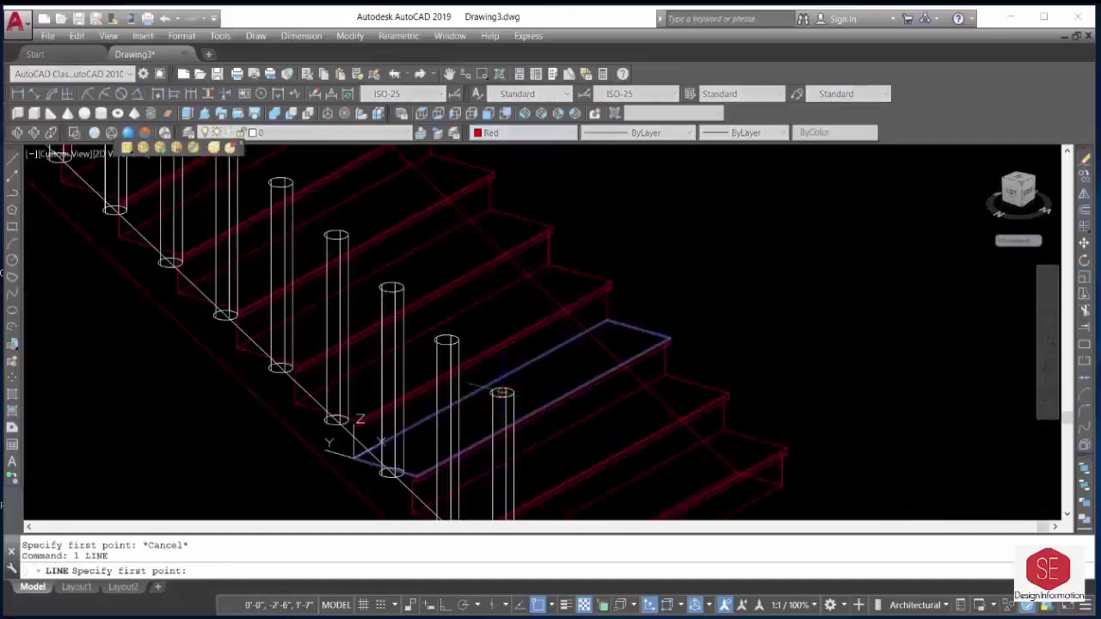
left_click(536, 399)
scroll(354, 226, "up", 5)
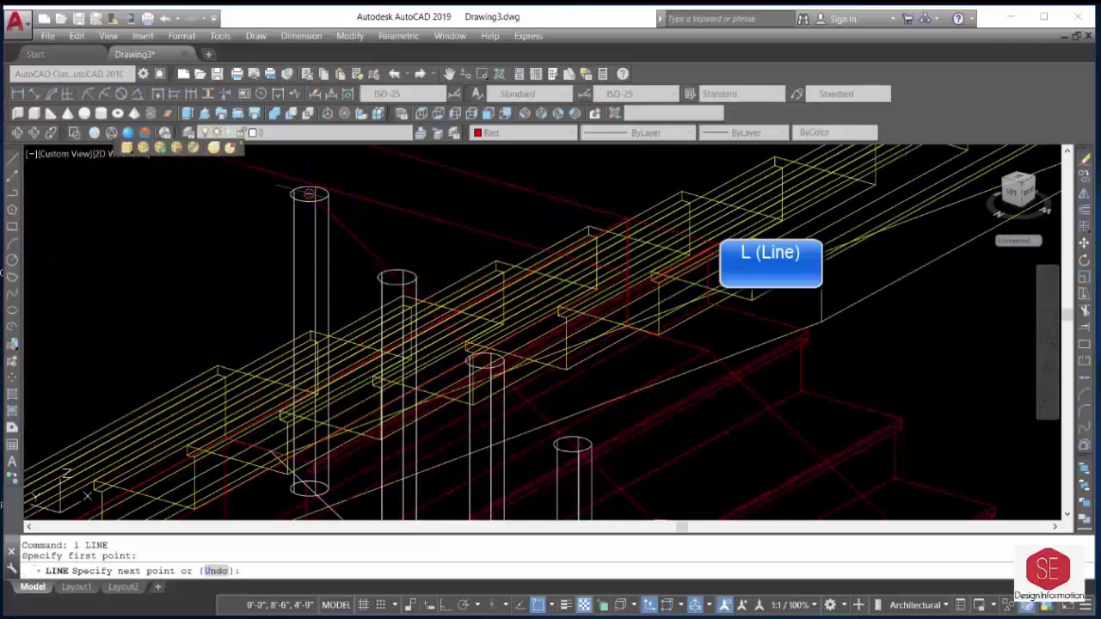
scroll(430, 211, "down", 5)
key("Escape")
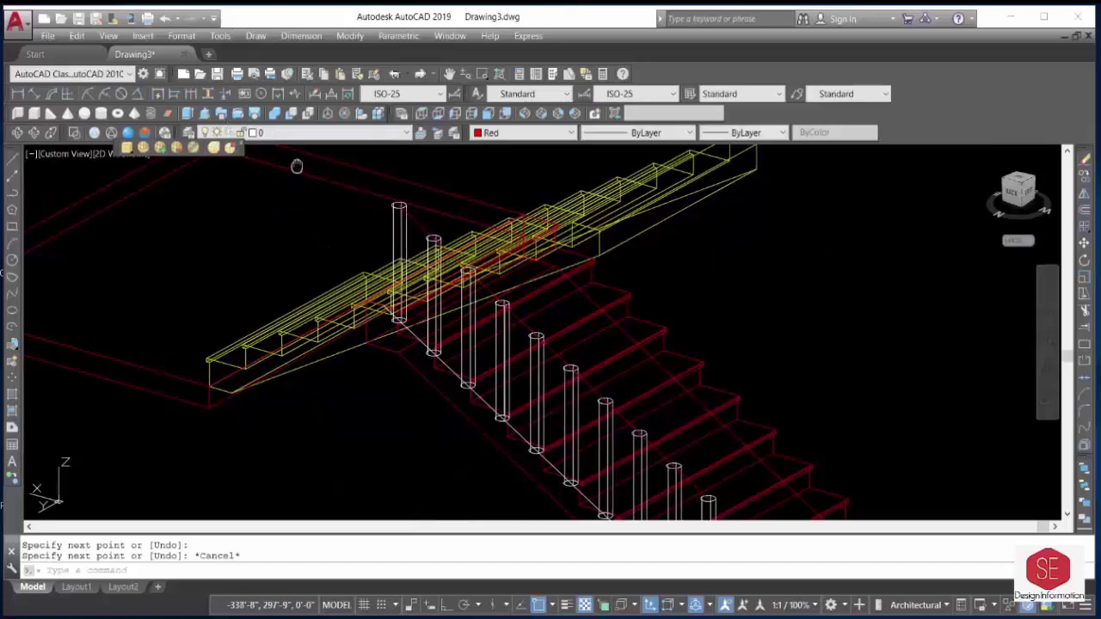
middle_click_drag(295, 167, 196, 124)
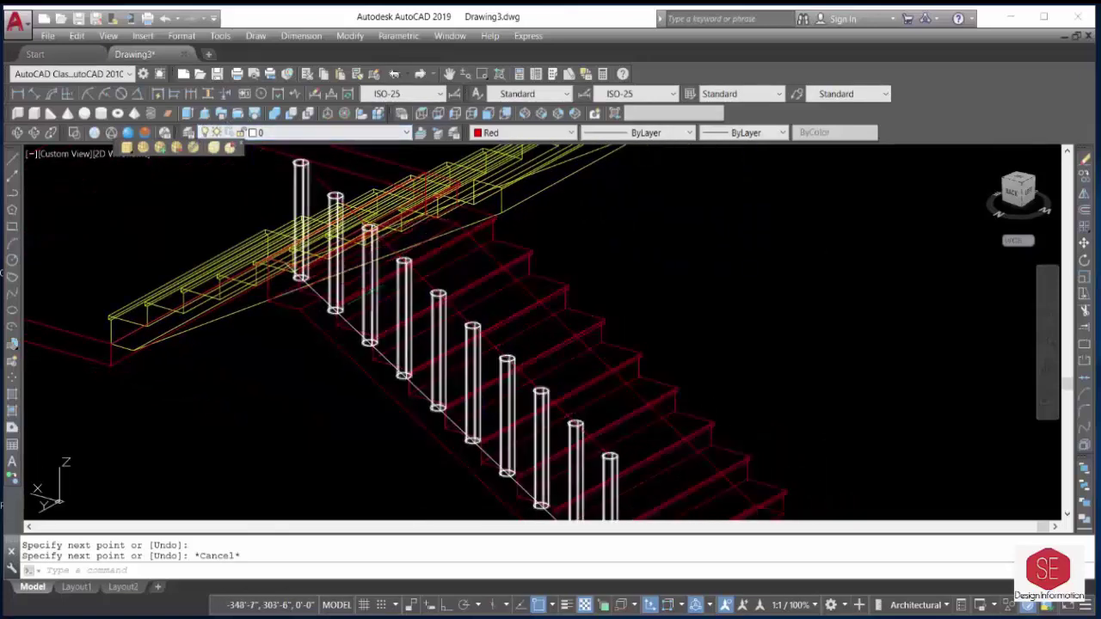
left_click(524, 112)
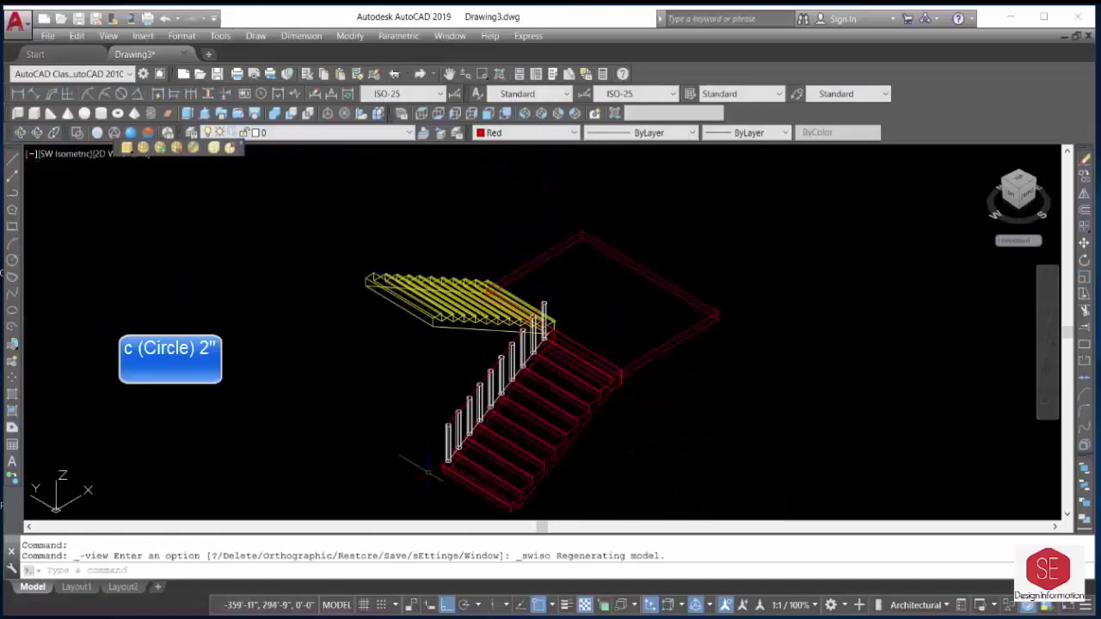
Draw a 2-inch-radius circle beside the stair.
scroll(425, 462, "up", 2)
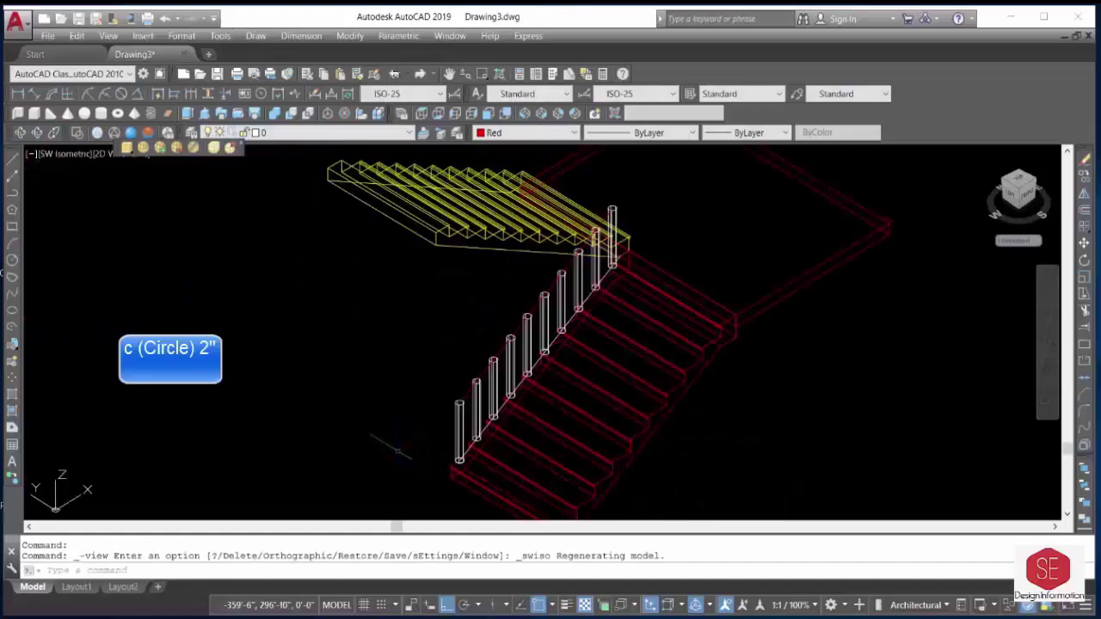
type("c")
key("Return")
left_click(347, 408)
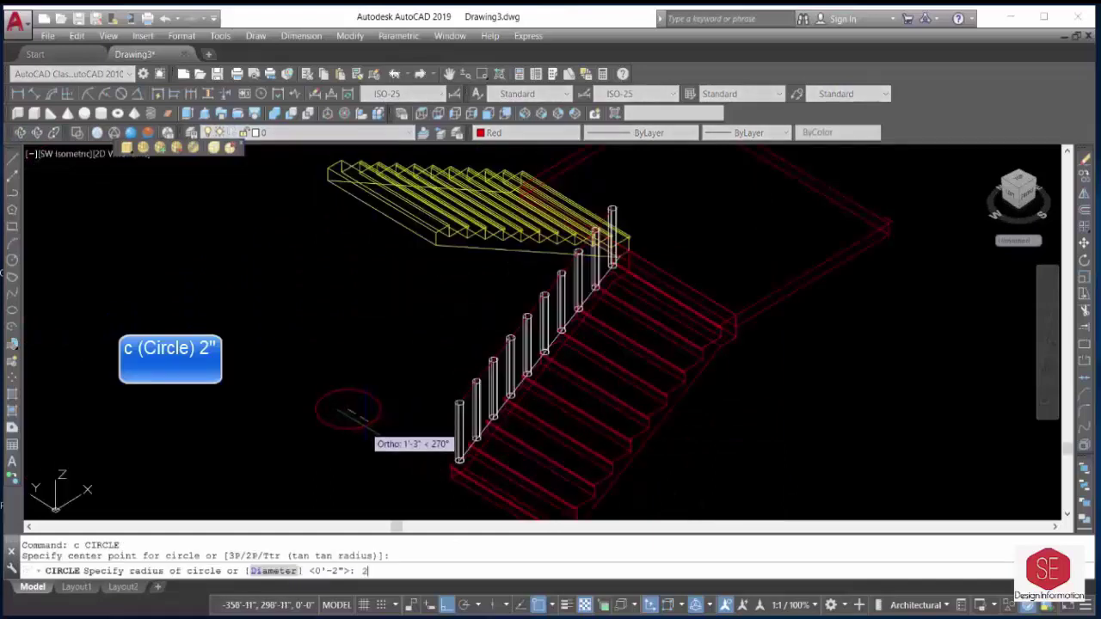
key("Return")
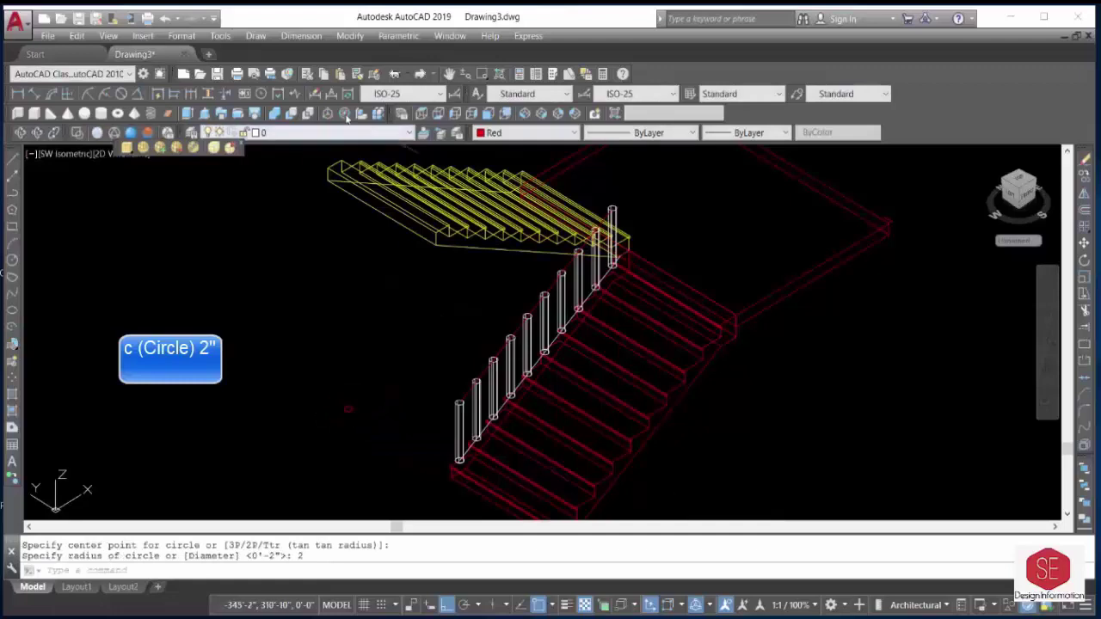
Start a 3D rotation of the small circle, then cancel it.
left_click(344, 113)
left_click(370, 387)
left_click(297, 472)
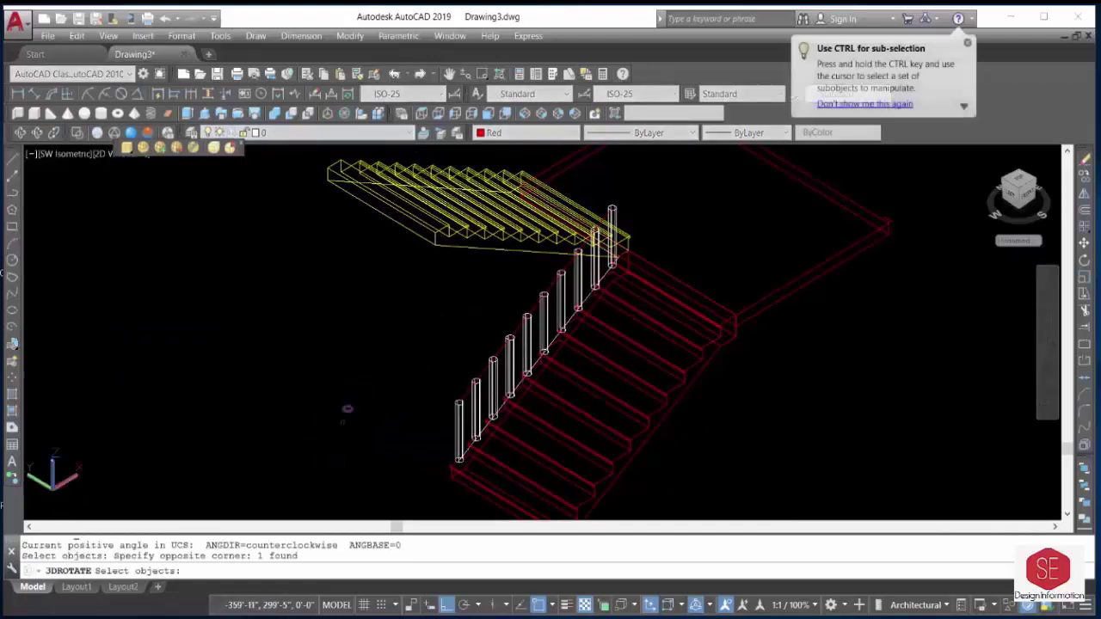
key("Return")
left_click(353, 382)
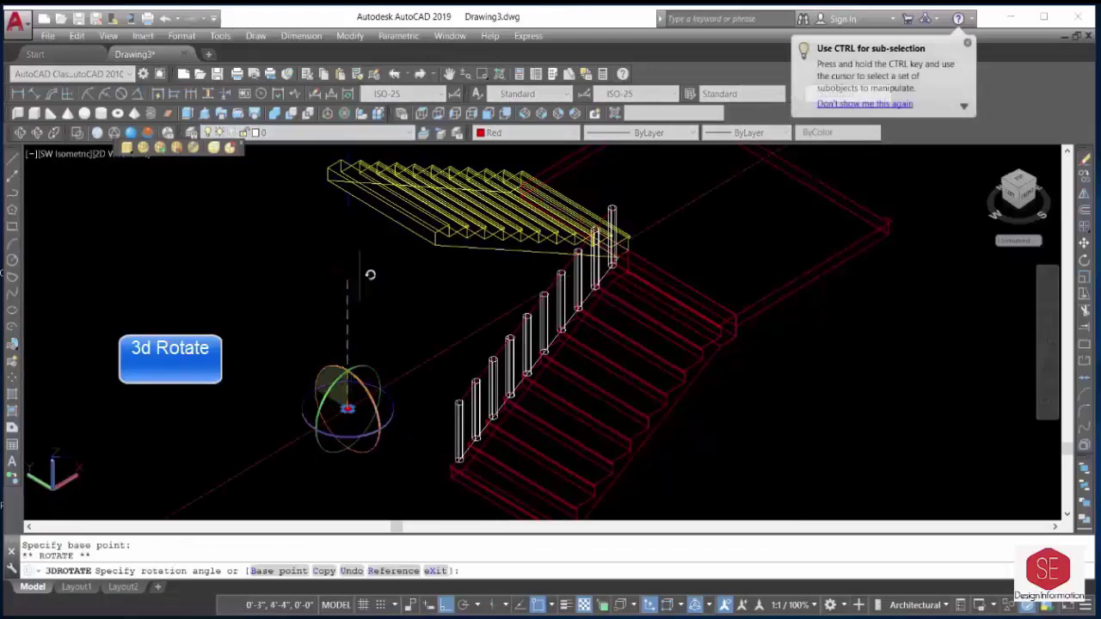
scroll(353, 430, "up", 2)
key("Escape")
Move the circle from its centre onto the top of a baluster.
type("m")
key("Return")
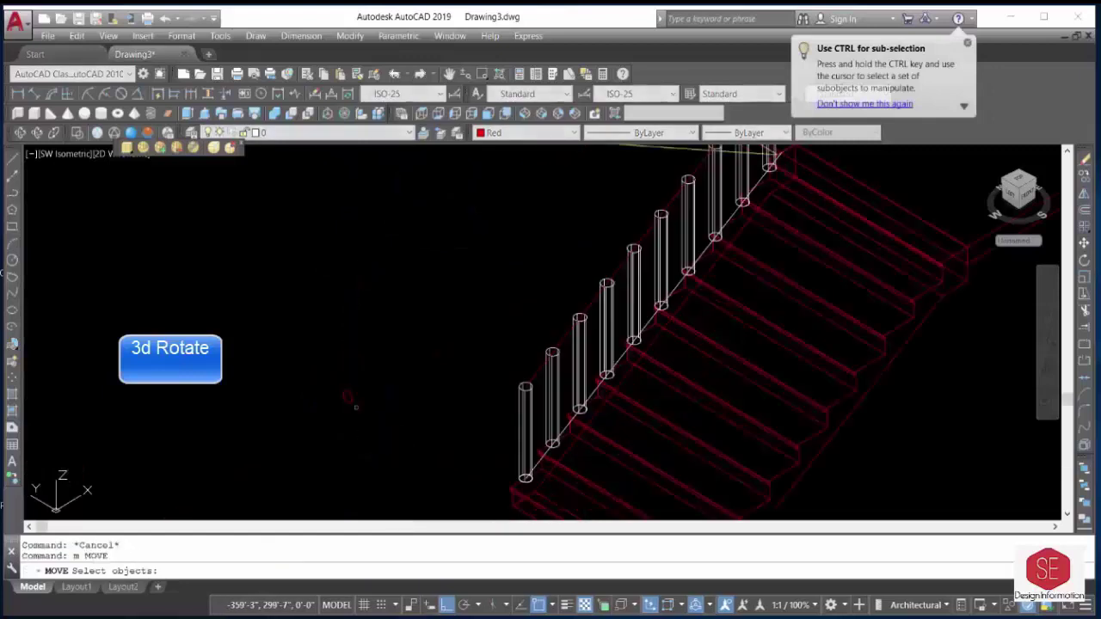
left_click(347, 396)
key("Return")
left_click(346, 394)
scroll(506, 400, "up", 2)
scroll(506, 400, "up", 2)
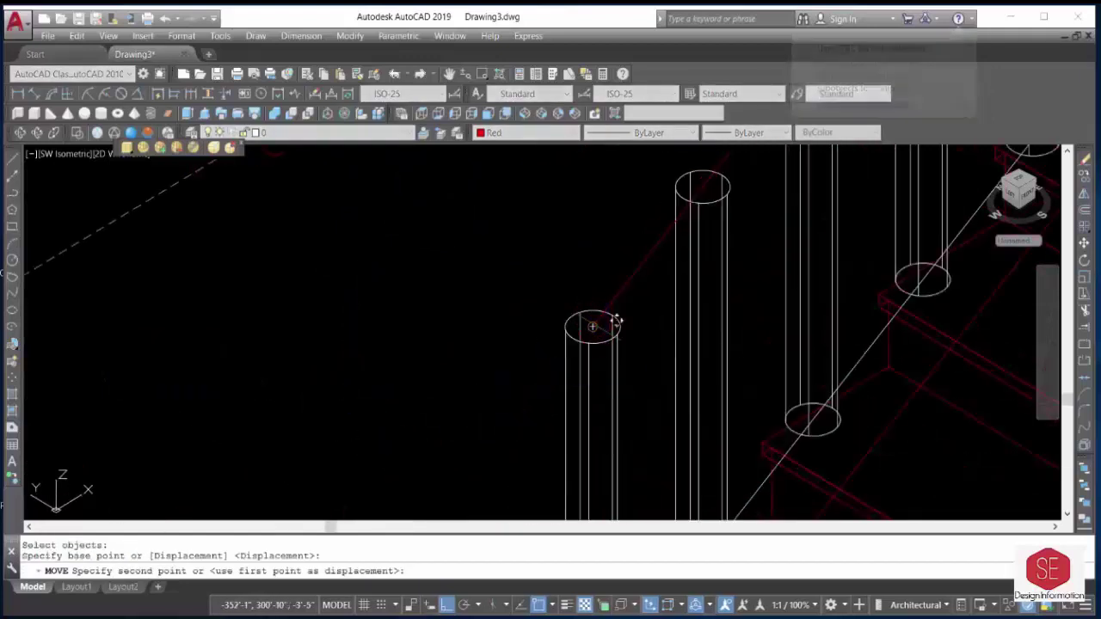
left_click(593, 325)
key("Escape")
scroll(489, 384, "down", 3)
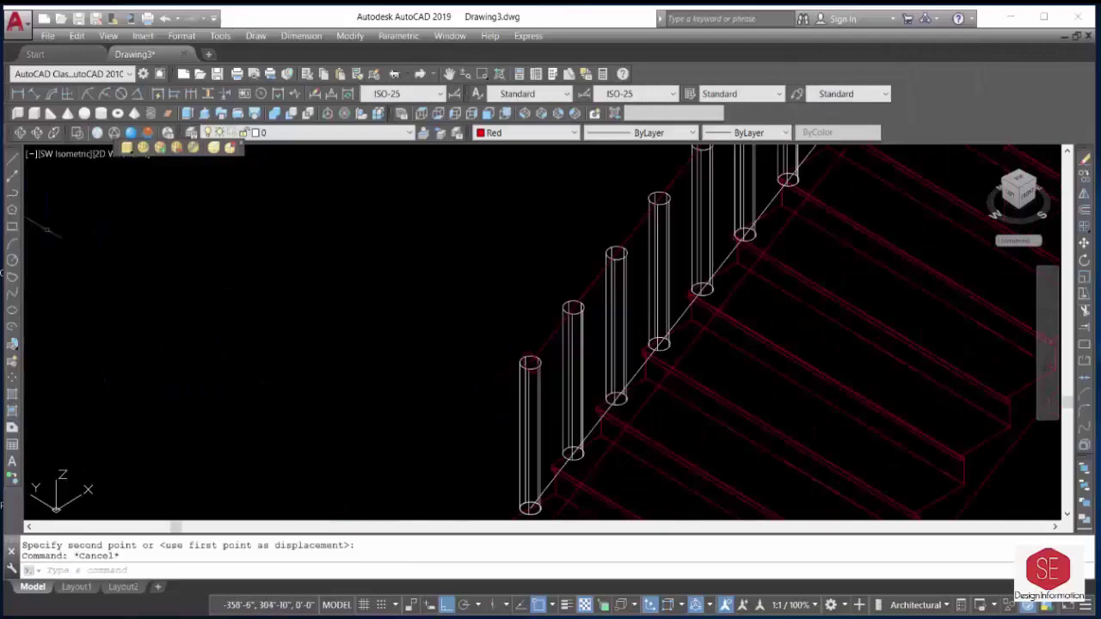
left_click(19, 132)
mouse_move(263, 339)
left_mouse_down()
mouse_move(484, 306)
mouse_move(494, 285)
left_mouse_up()
Sweep the circle along the sloped line with perpendicular alignment to form the handrail.
middle_click_drag(573, 337, 545, 433)
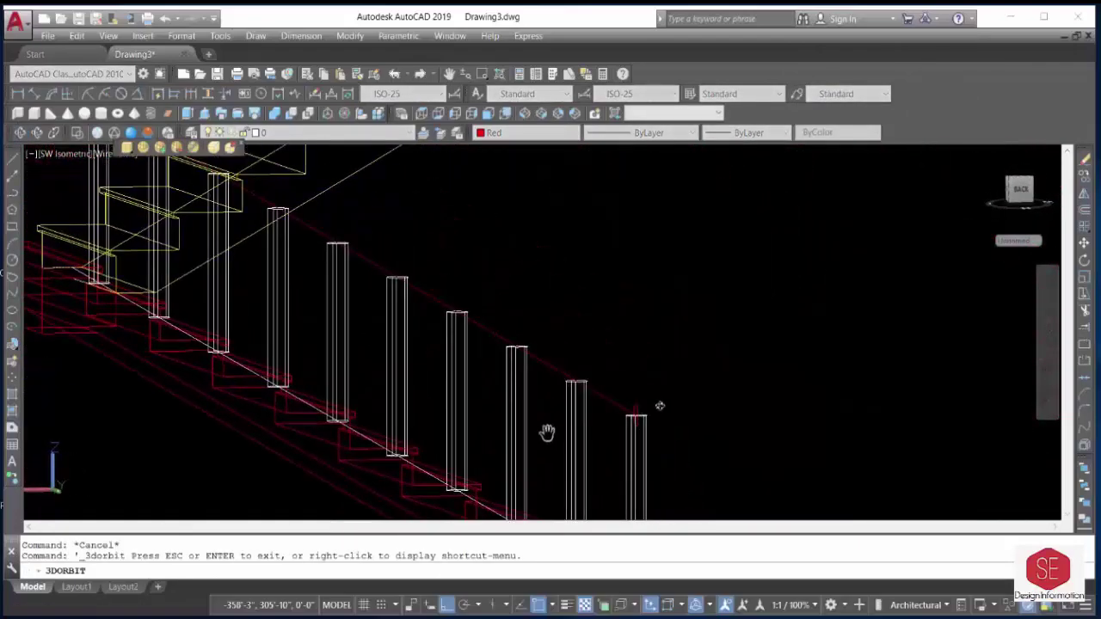
right_click(547, 432)
left_click(700, 142)
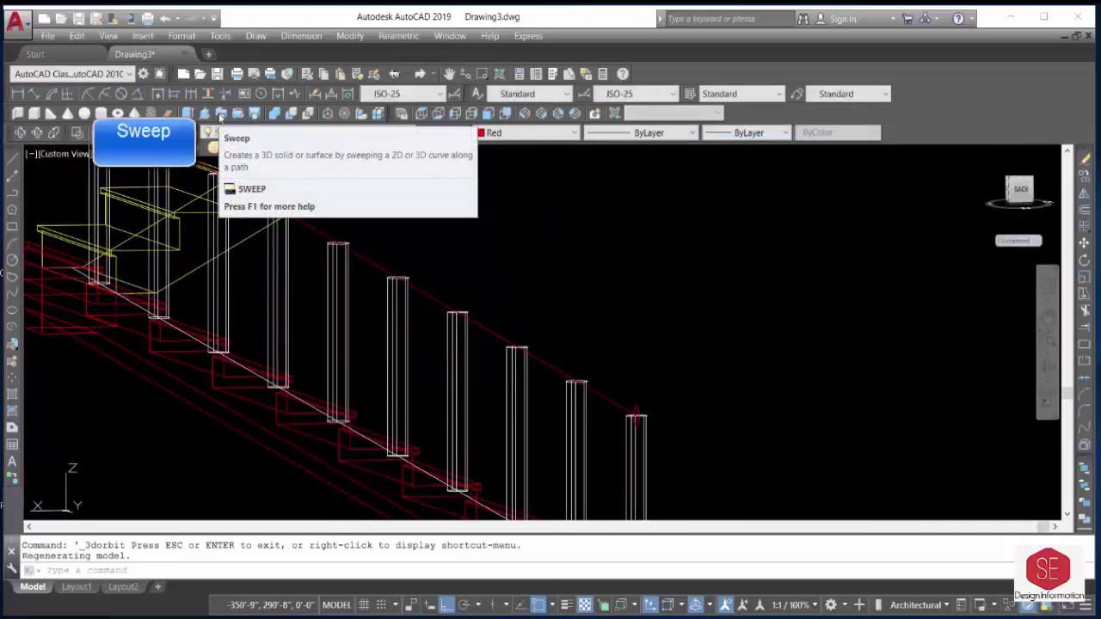
left_click(222, 114)
scroll(641, 411, "up", 2)
left_click(641, 411)
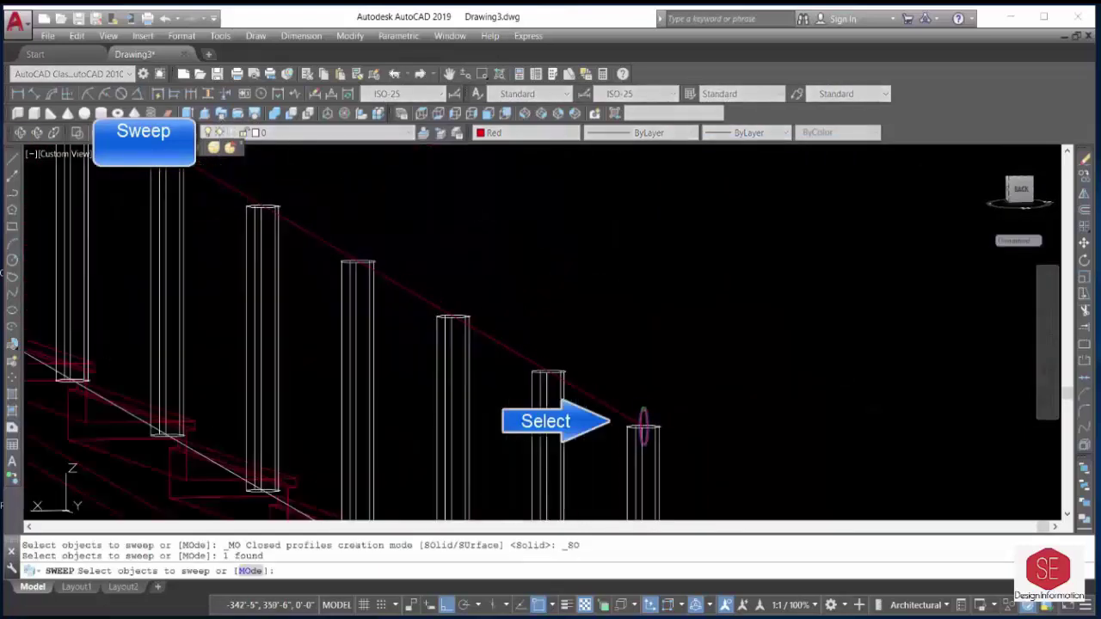
right_click(649, 344)
left_click(675, 346)
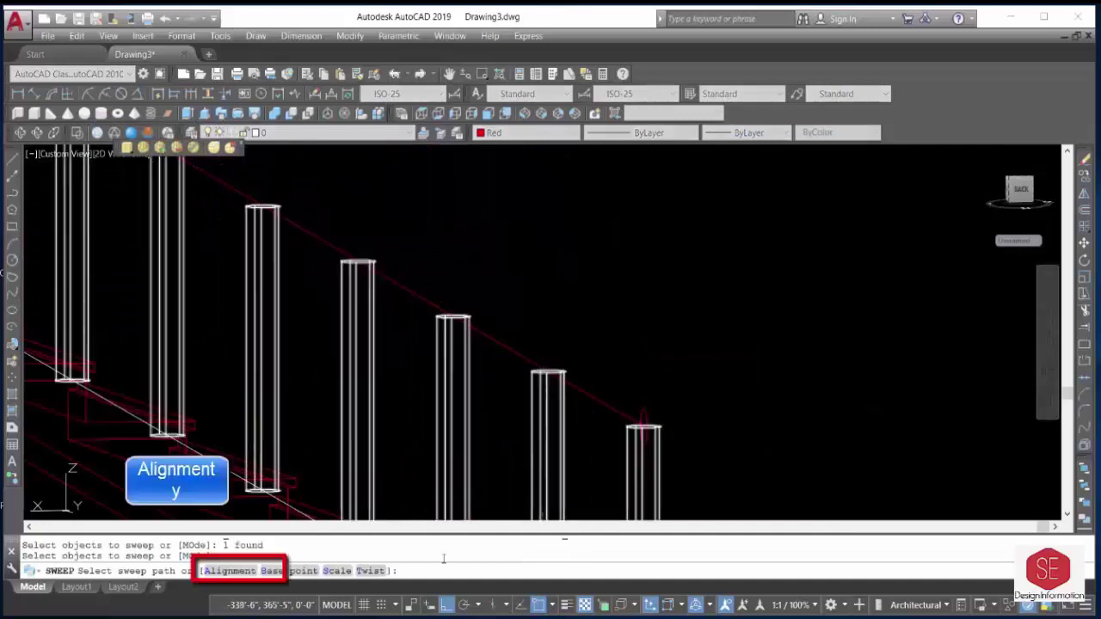
left_click(219, 572)
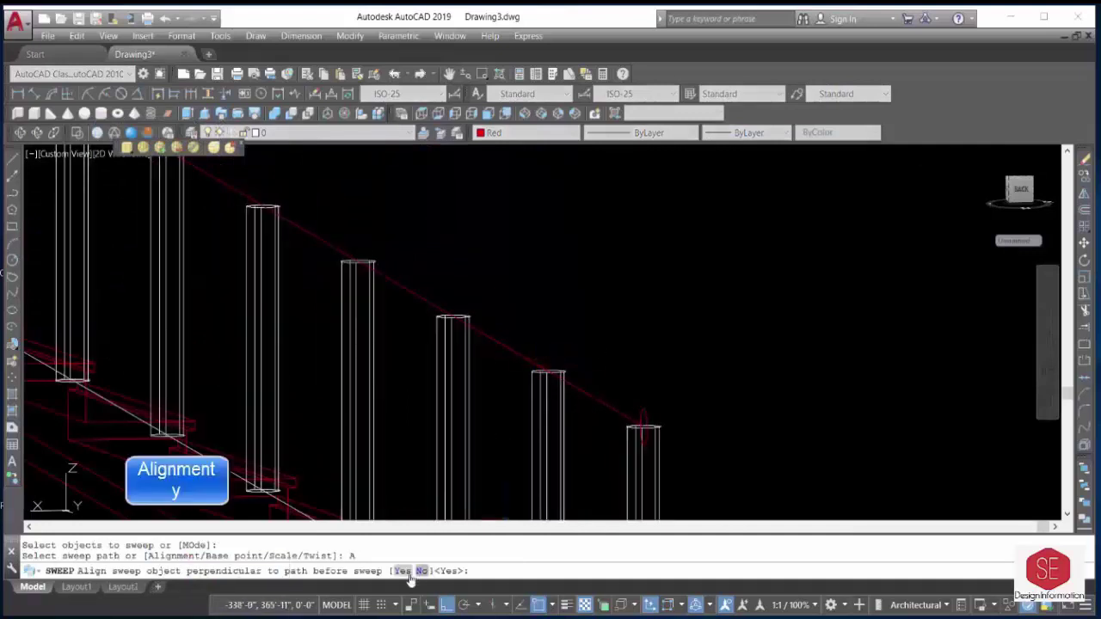
left_click(406, 571)
left_click(615, 415)
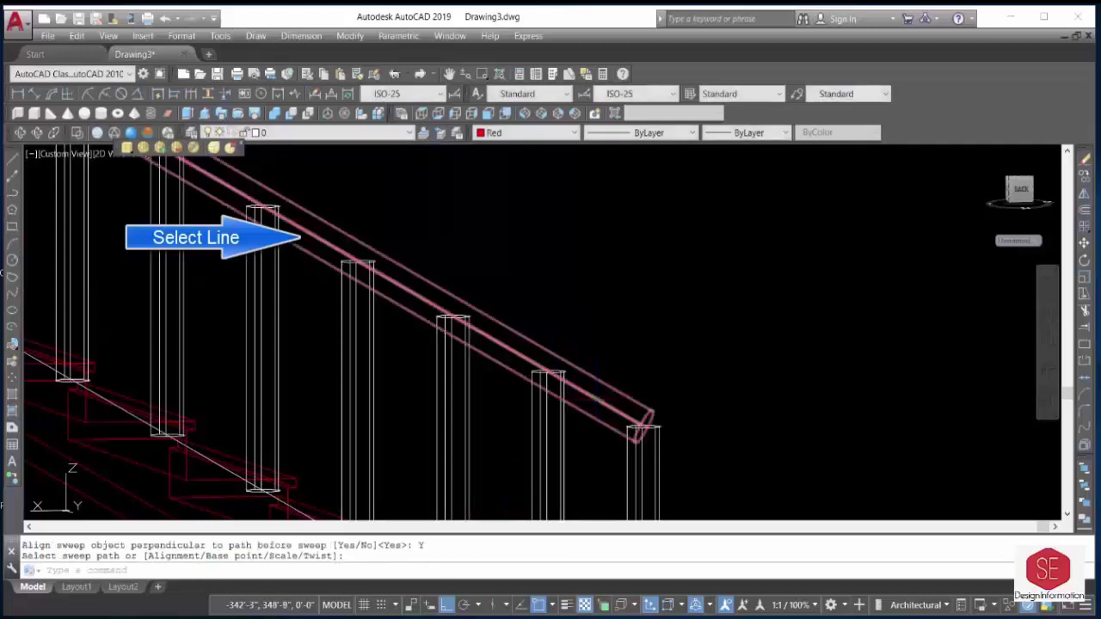
Switch to the Realistic visual style and orbit to view the shaded landing.
scroll(627, 428, "down", 2)
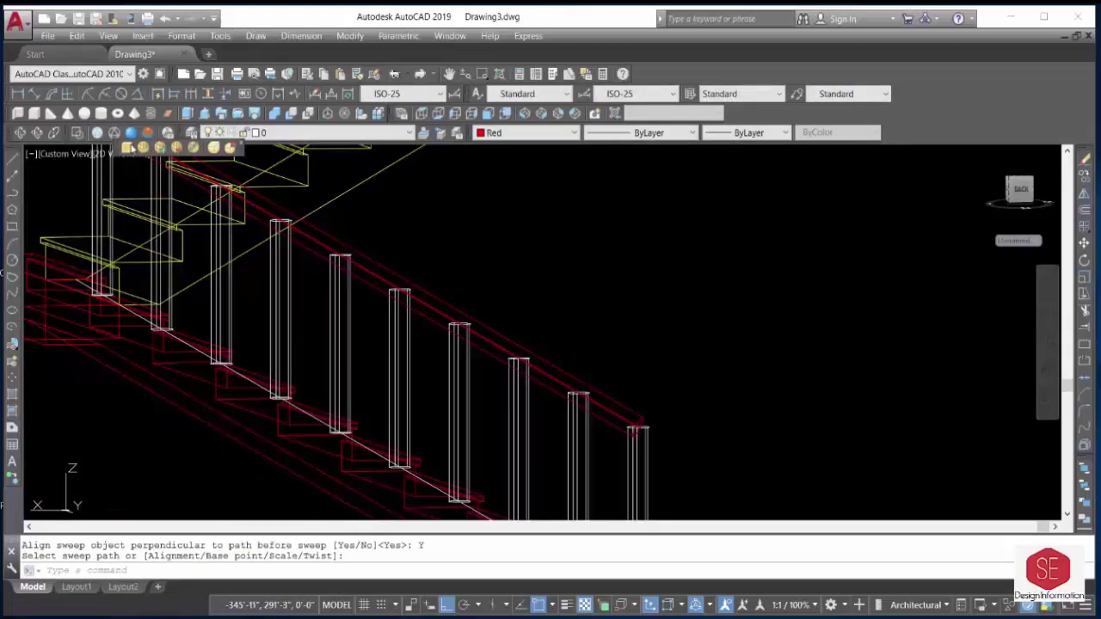
left_click(132, 134)
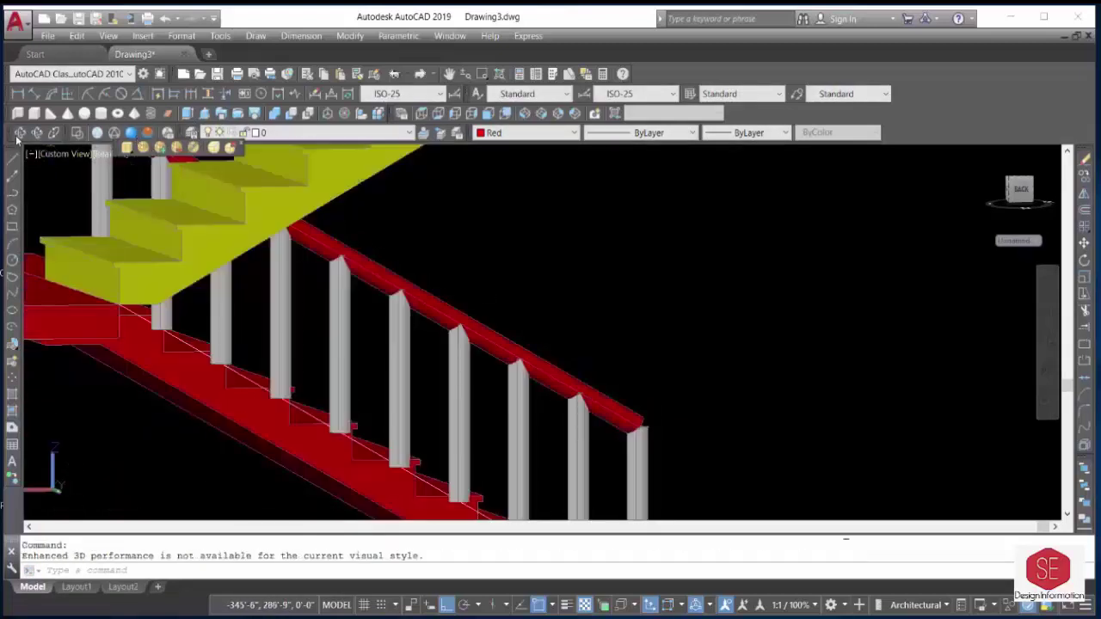
left_click(37, 132)
mouse_move(423, 344)
left_mouse_down()
mouse_move(309, 324)
mouse_move(253, 356)
mouse_move(198, 340)
mouse_move(92, 147)
left_mouse_up()
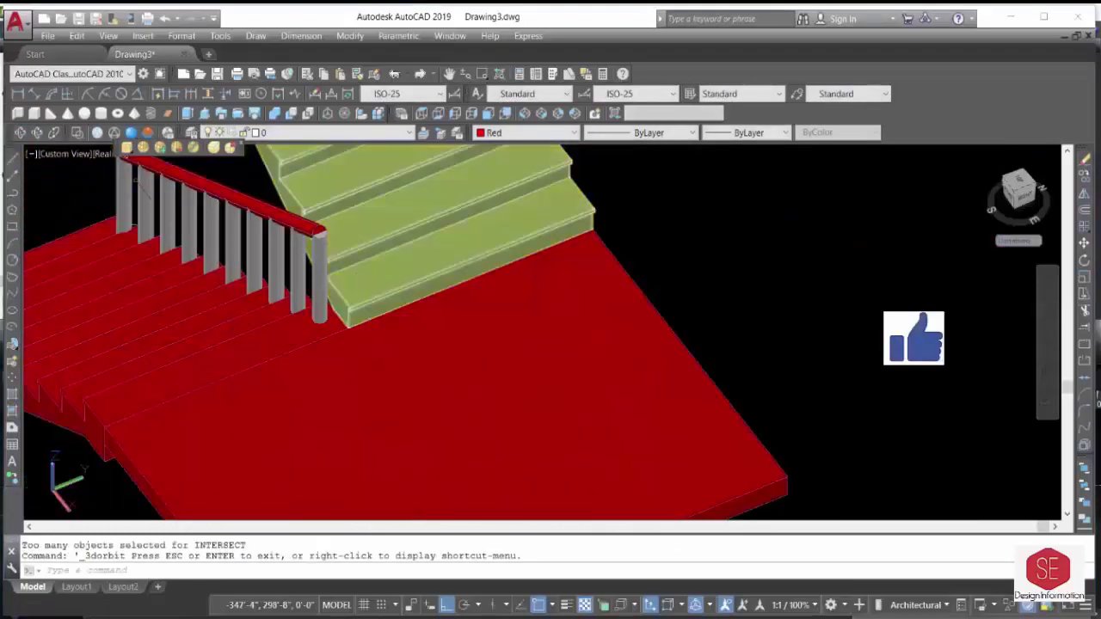
Return to 2D Wireframe and draw a radius-2 circle at the landing corner.
left_click(78, 134)
scroll(384, 345, "up", 3)
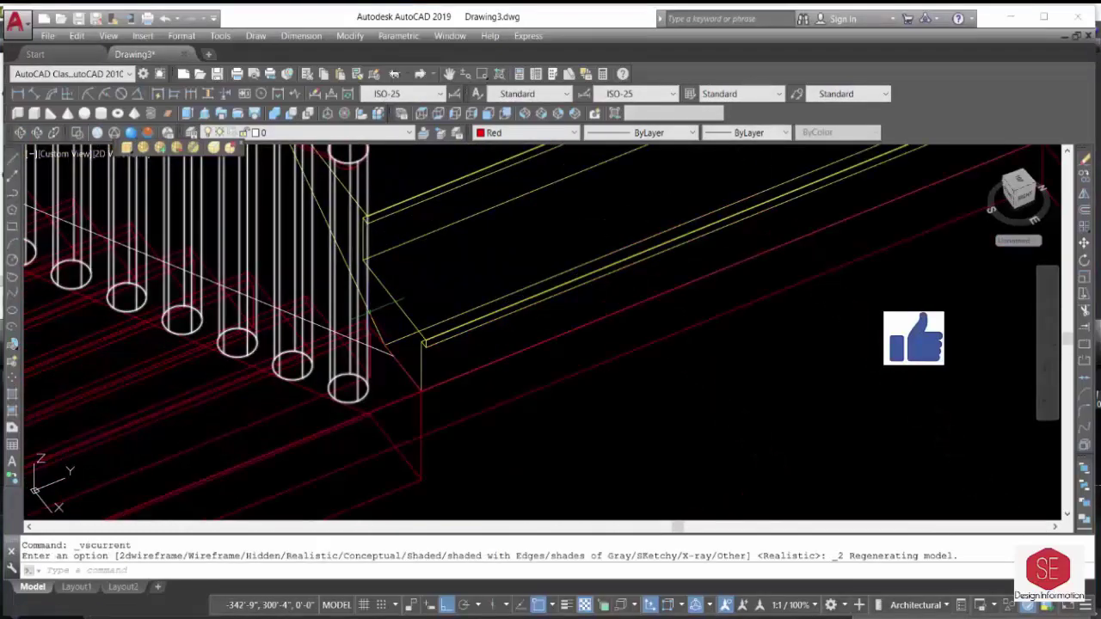
type("c")
key("Return")
left_click(395, 300)
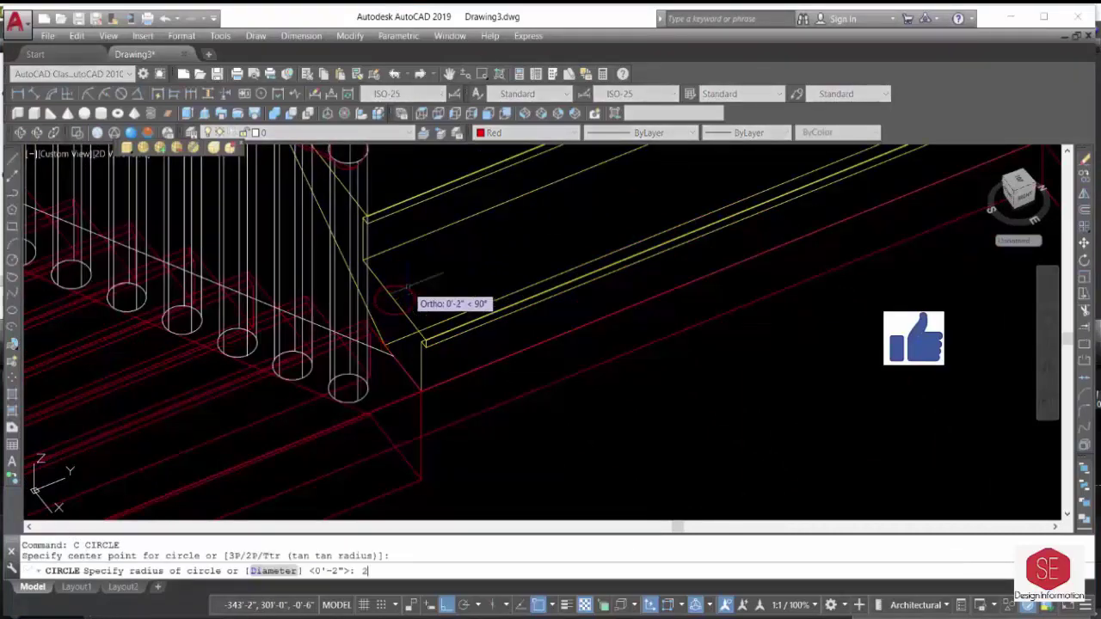
type("2")
key("Return")
Presspull the circle up 2'8" into a post.
left_click(205, 114)
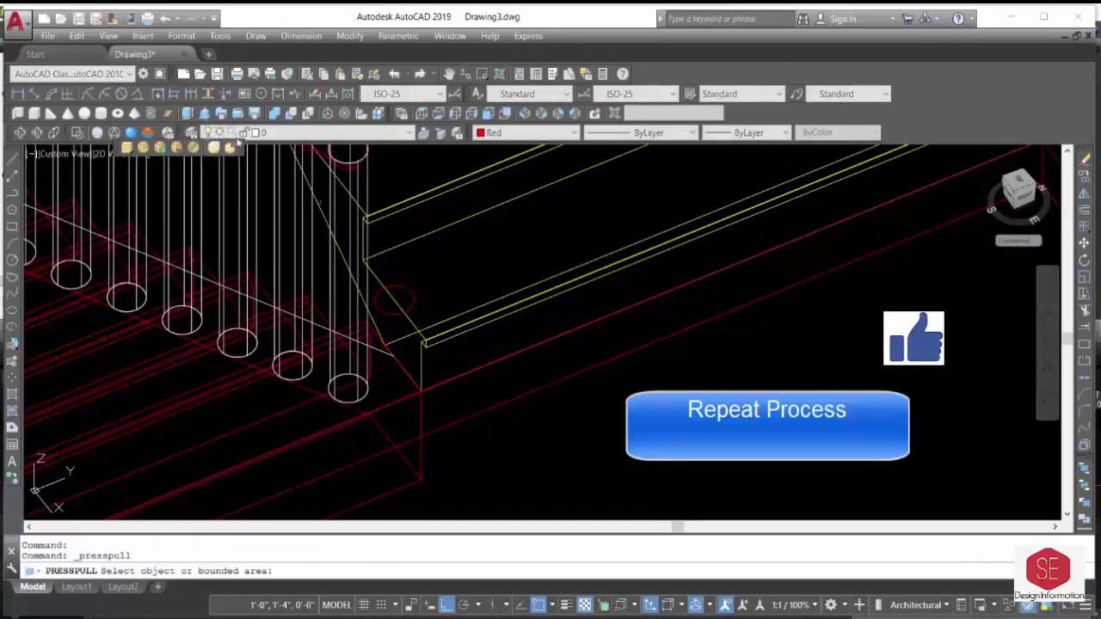
left_click(395, 300)
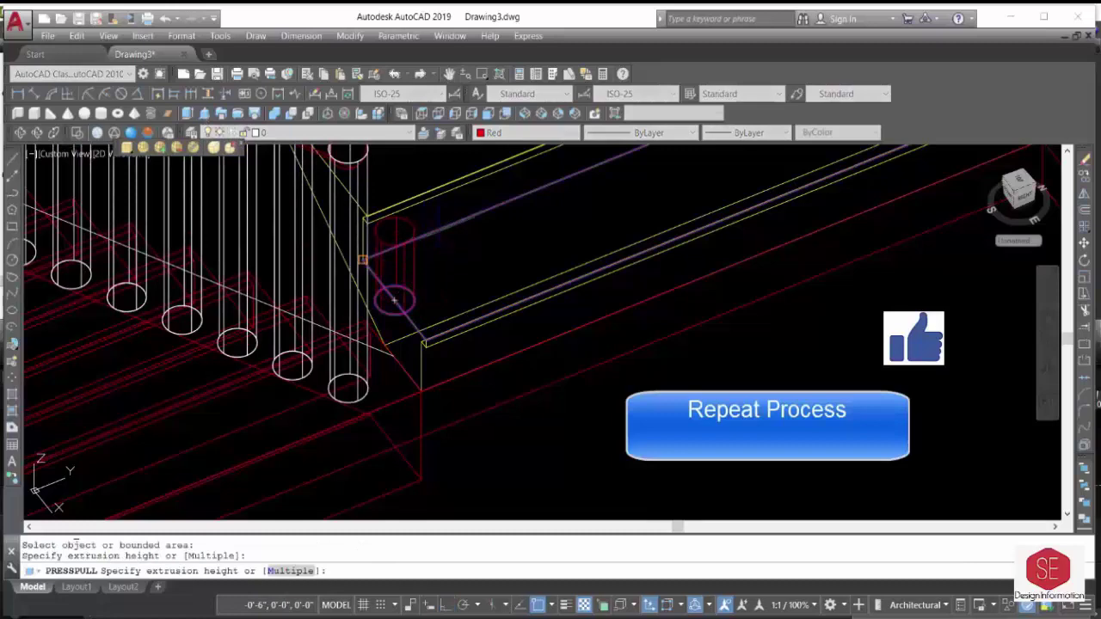
type("2'8")
key("Return")
scroll(253, 206, "down", 2)
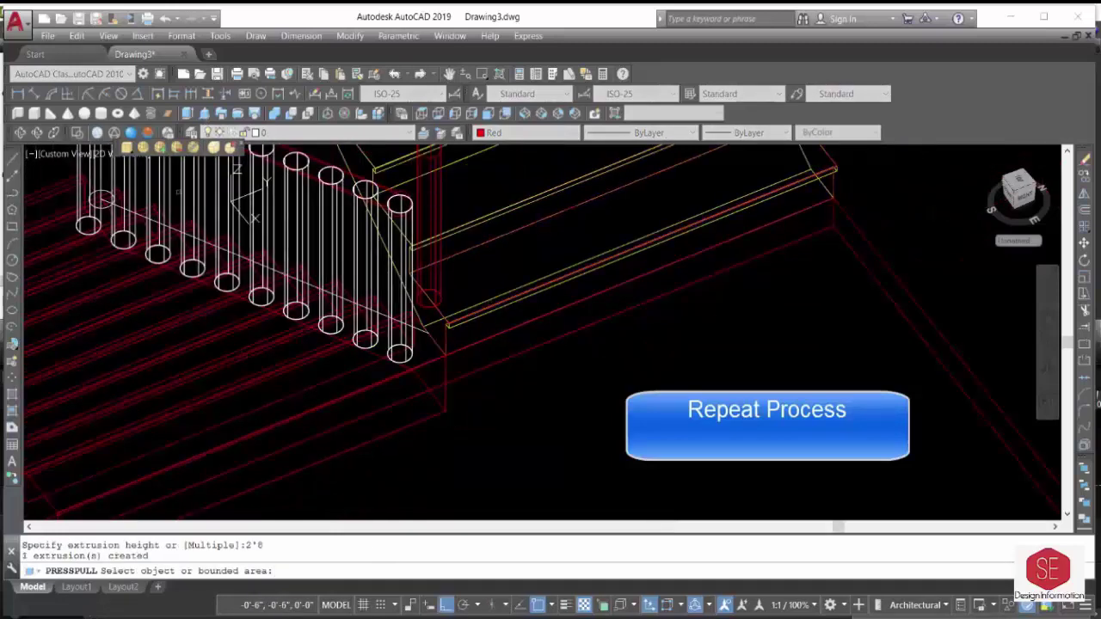
mouse_move(253, 201)
middle_mouse_down("shift")
mouse_move(296, 280)
mouse_move(320, 209)
mouse_move(312, 290)
mouse_move(359, 289)
mouse_move(327, 275)
middle_mouse_up("shift")
Begin a line at the stair corner, then cancel it.
type("l")
key("Return")
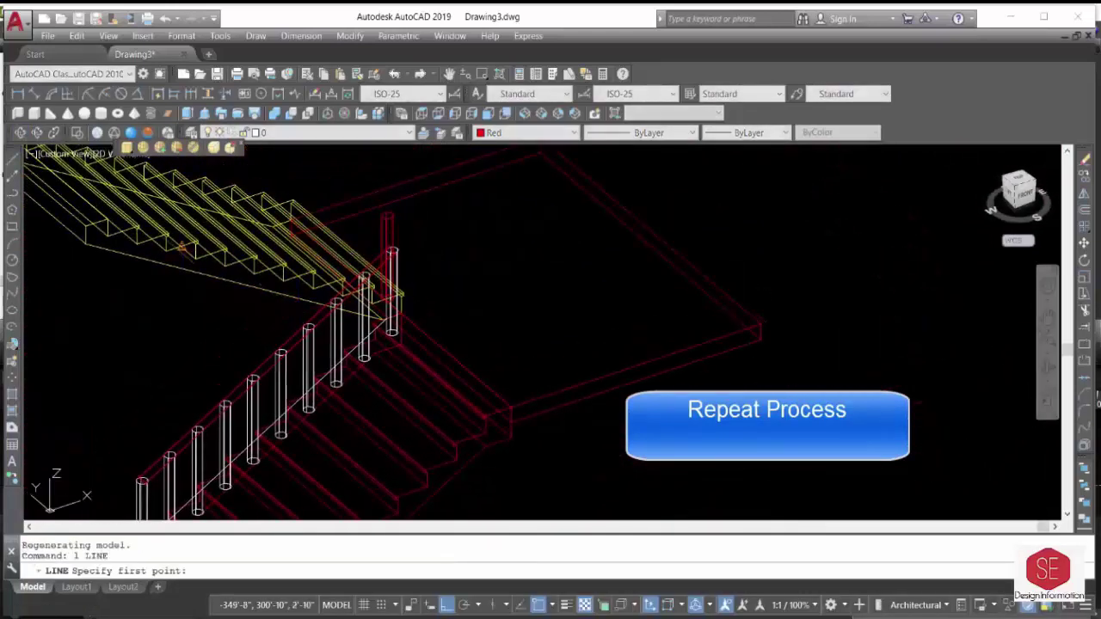
scroll(99, 233, "up", 4)
left_click(123, 229)
scroll(585, 384, "up", 2)
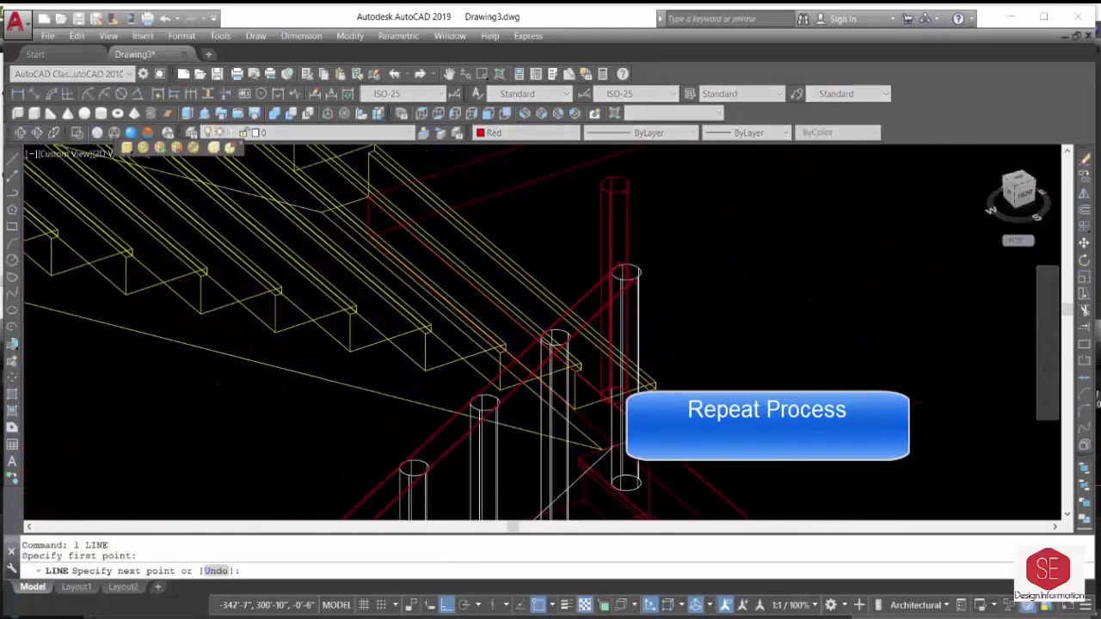
scroll(584, 383, "up", 2)
scroll(584, 384, "up", 2)
scroll(584, 383, "up", 2)
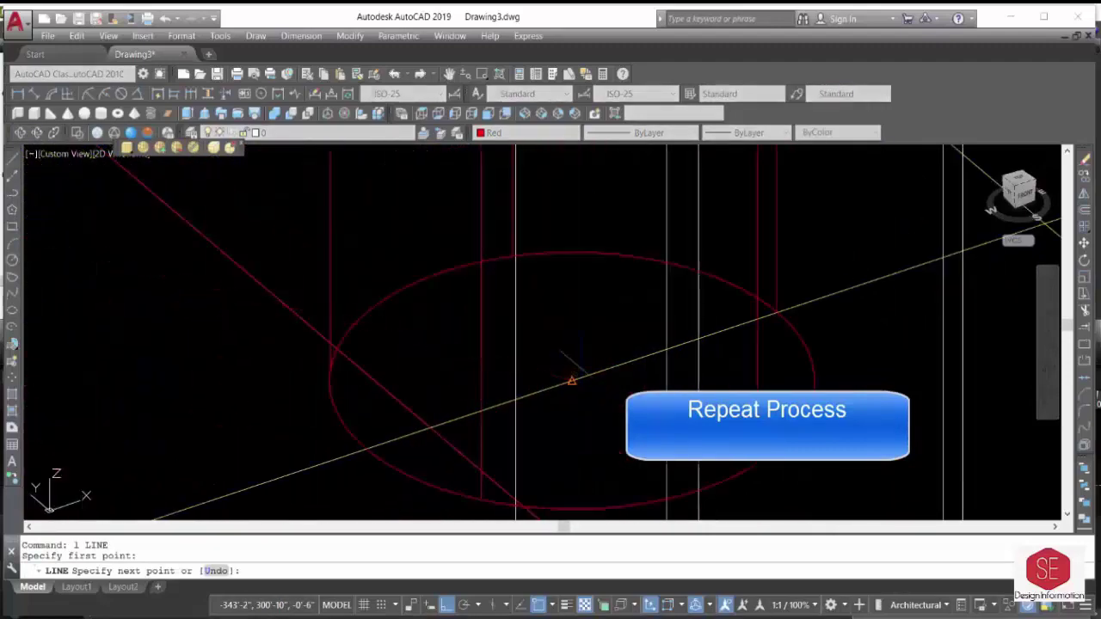
scroll(570, 379, "down", 6)
key("Escape")
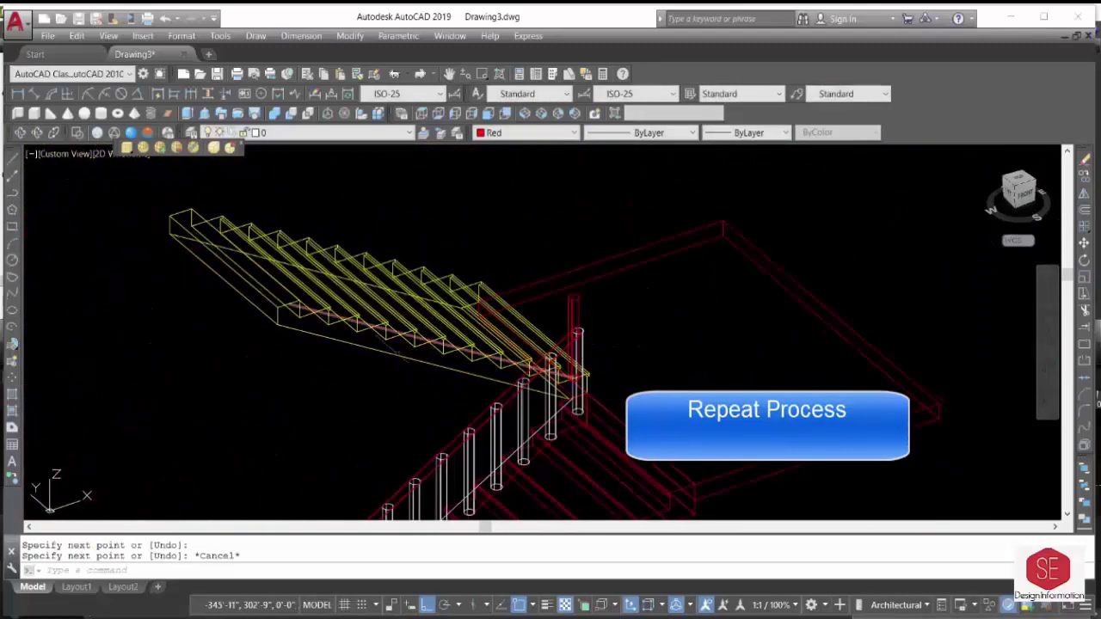
Orbit to a new angle on the upper flight.
left_click(19, 133)
left_click_drag(362, 387, 296, 292)
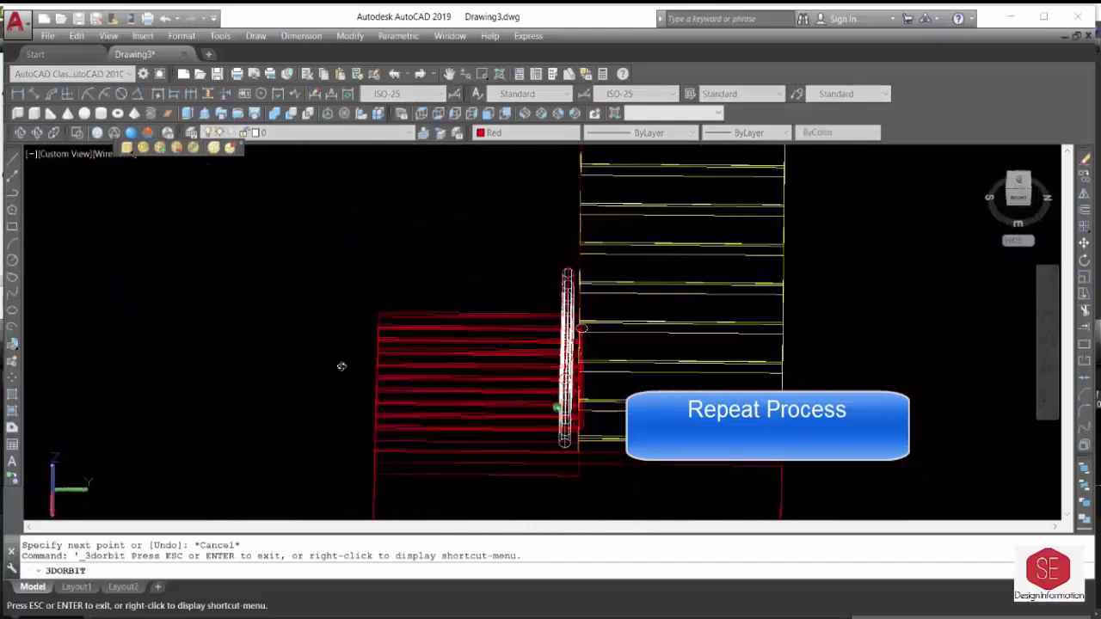
right_click(296, 291)
left_click(332, 290)
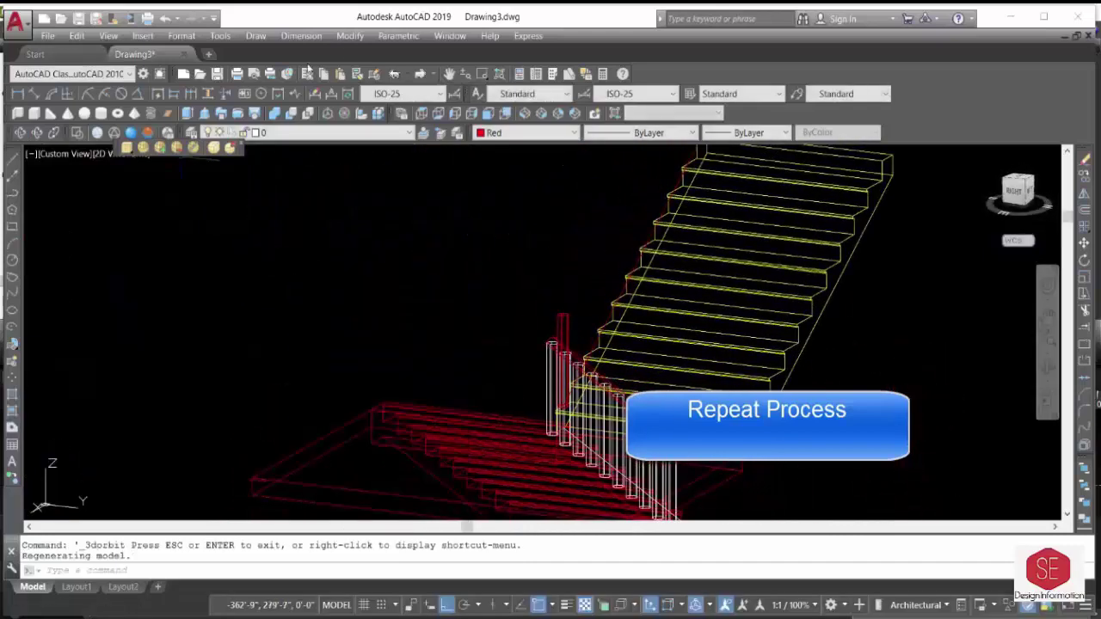
Path-array the post along the sloping edge at 1'1" spacing, then view it shaded.
left_click(350, 36)
mouse_move(361, 212)
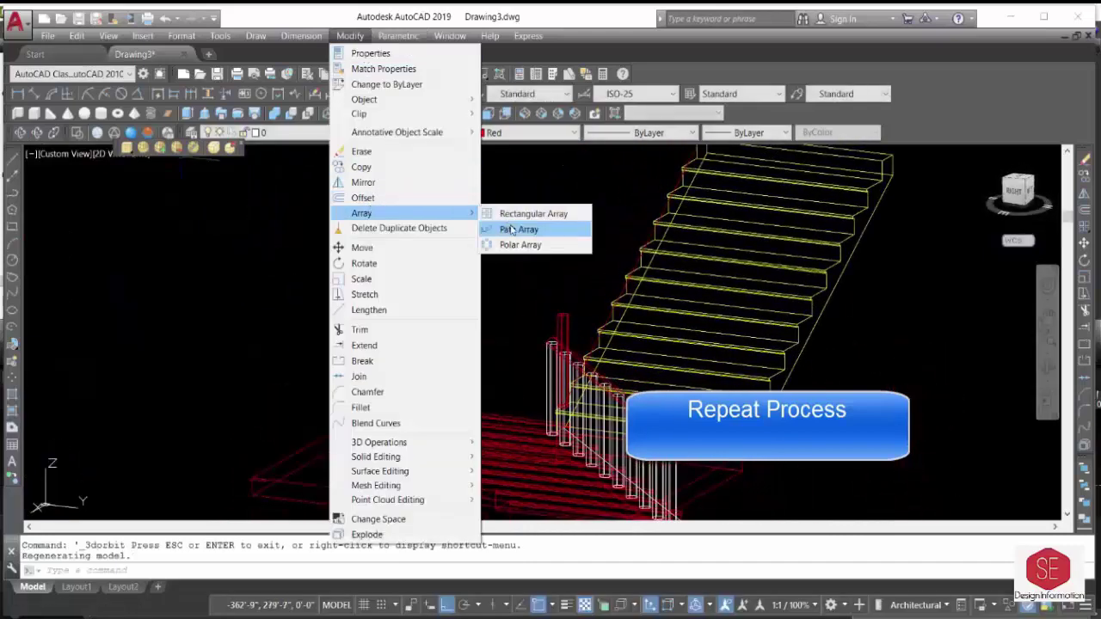
left_click(517, 228)
left_click(614, 302)
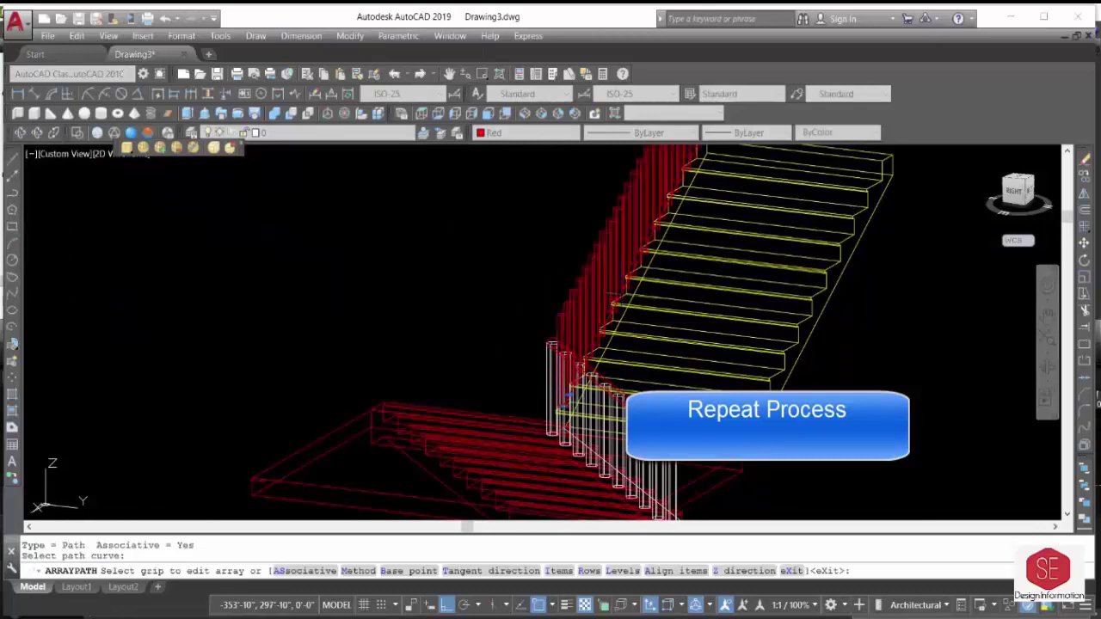
left_click(564, 571)
type("1'1")
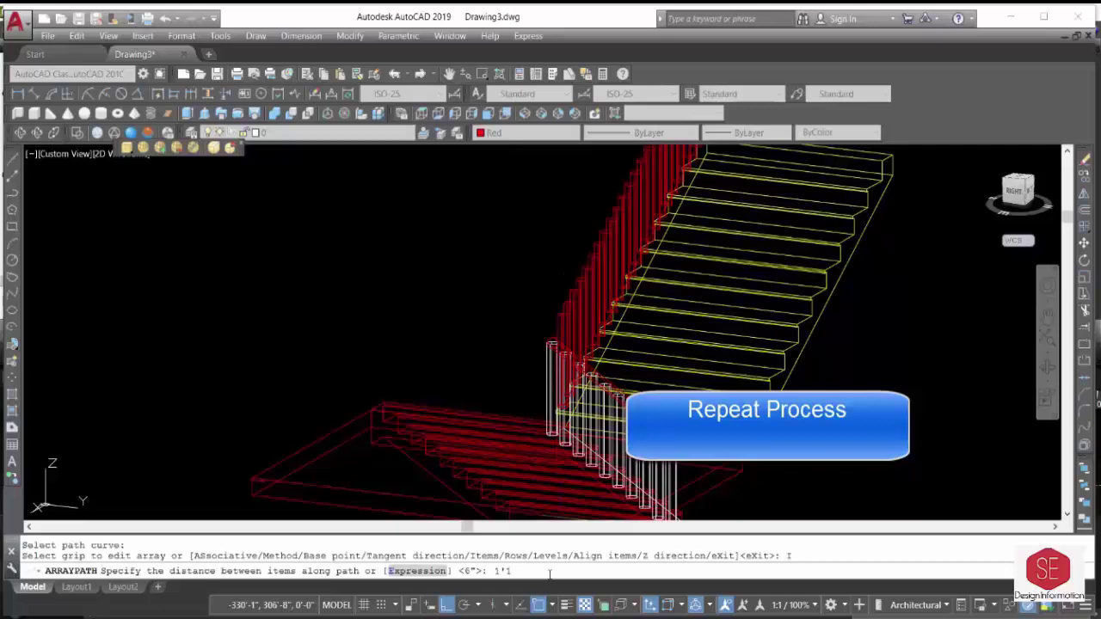
key("Return")
right_click(823, 420)
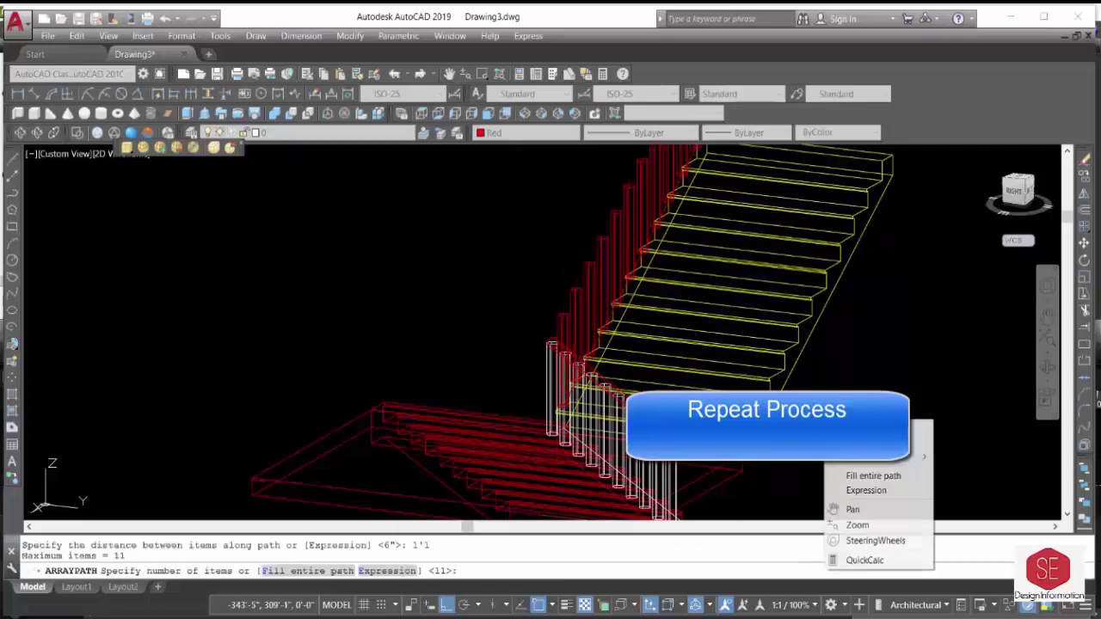
left_click(847, 428)
key("Escape")
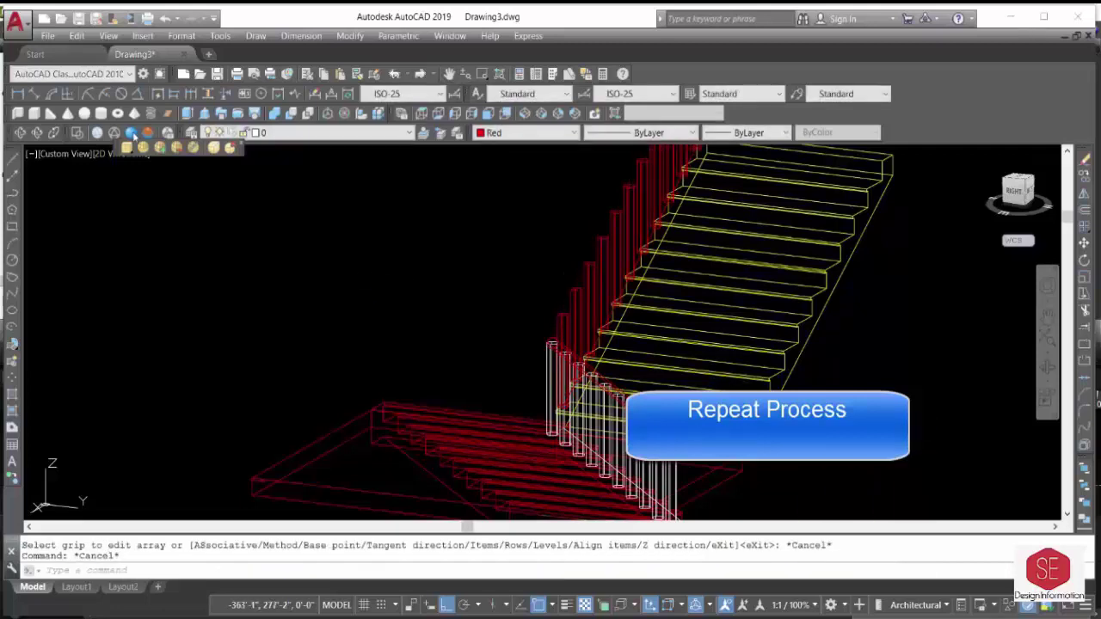
left_click(131, 133)
Switch to Realistic shading and make Blue the current colour.
left_click(96, 133)
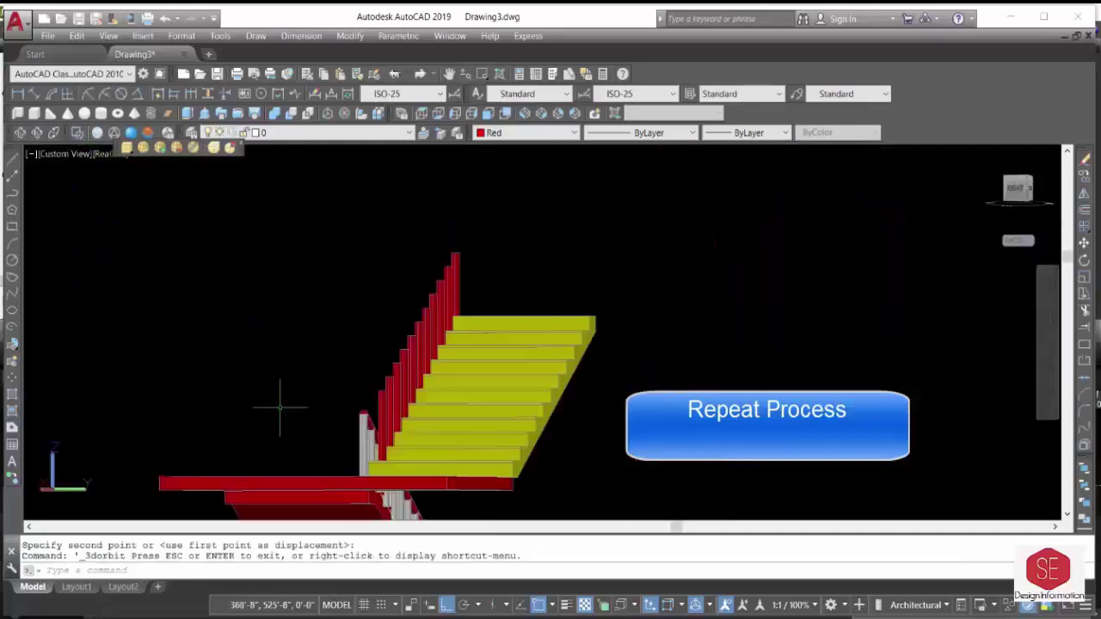
middle_click_drag(283, 405, 431, 344, "shift")
left_click(526, 133)
left_click(505, 220)
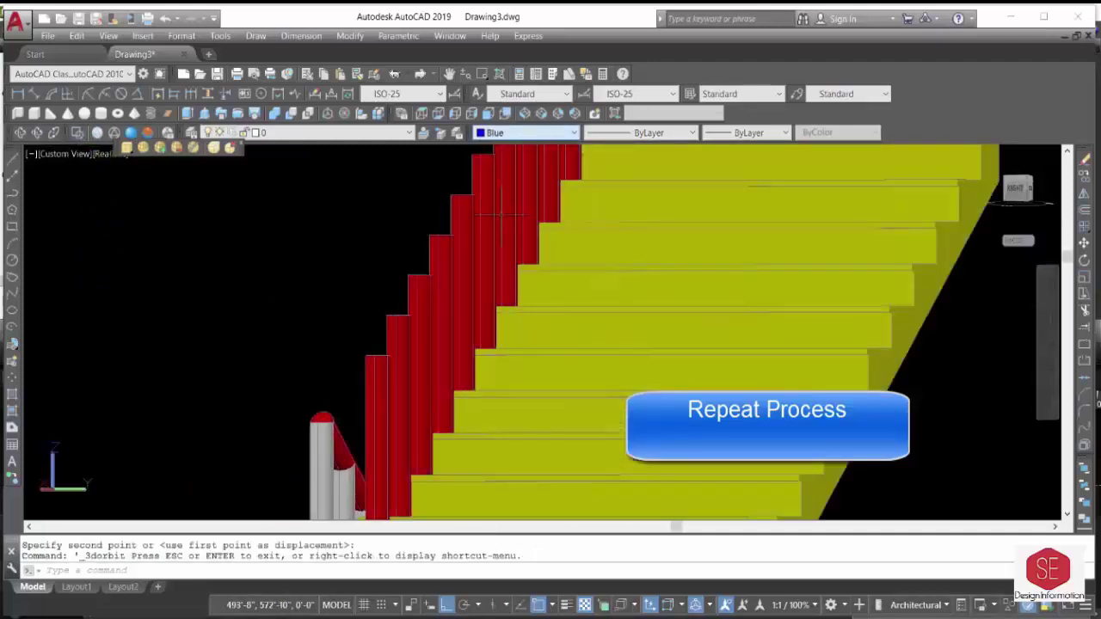
type("1")
Draw a line across the stair post tops as the handrail path, then orbit and zoom to check it.
key("Return")
left_click(374, 354)
mouse_move(374, 354)
middle_mouse_down("shift")
mouse_move(480, 221)
mouse_move(457, 198)
mouse_move(482, 215)
middle_mouse_up("shift")
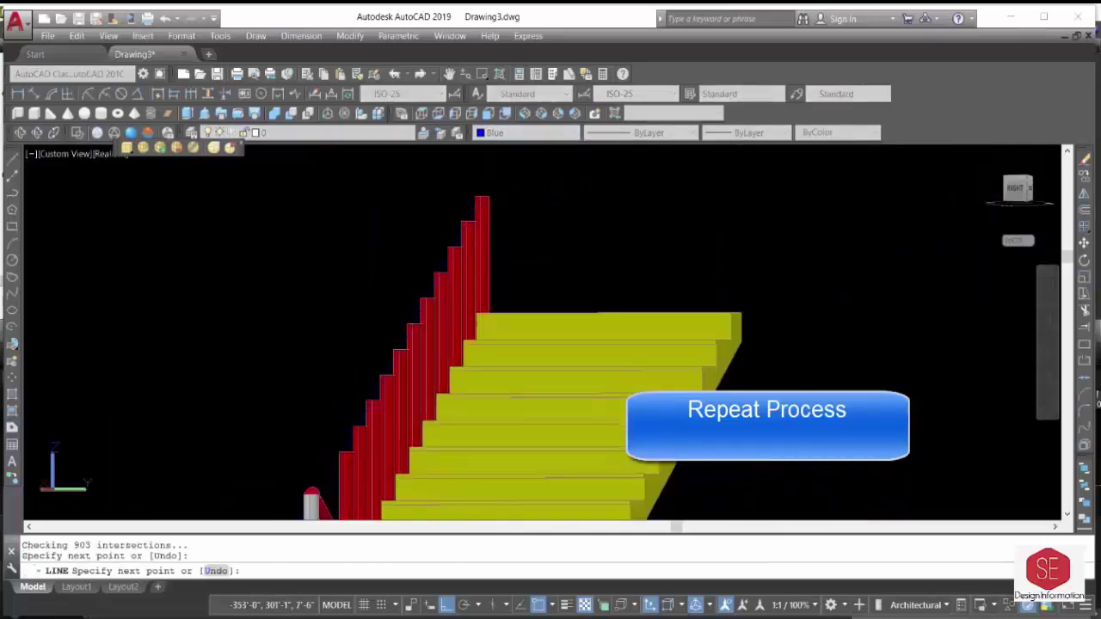
key("Escape")
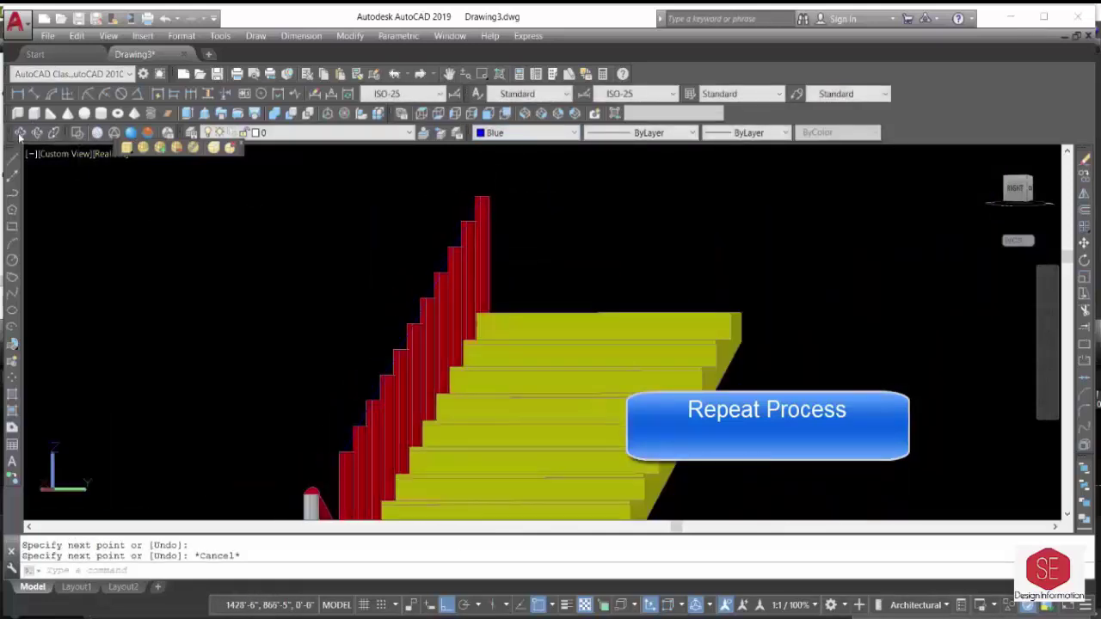
mouse_move(270, 433)
middle_mouse_down("shift")
mouse_move(334, 422)
mouse_move(344, 385)
middle_mouse_up("shift")
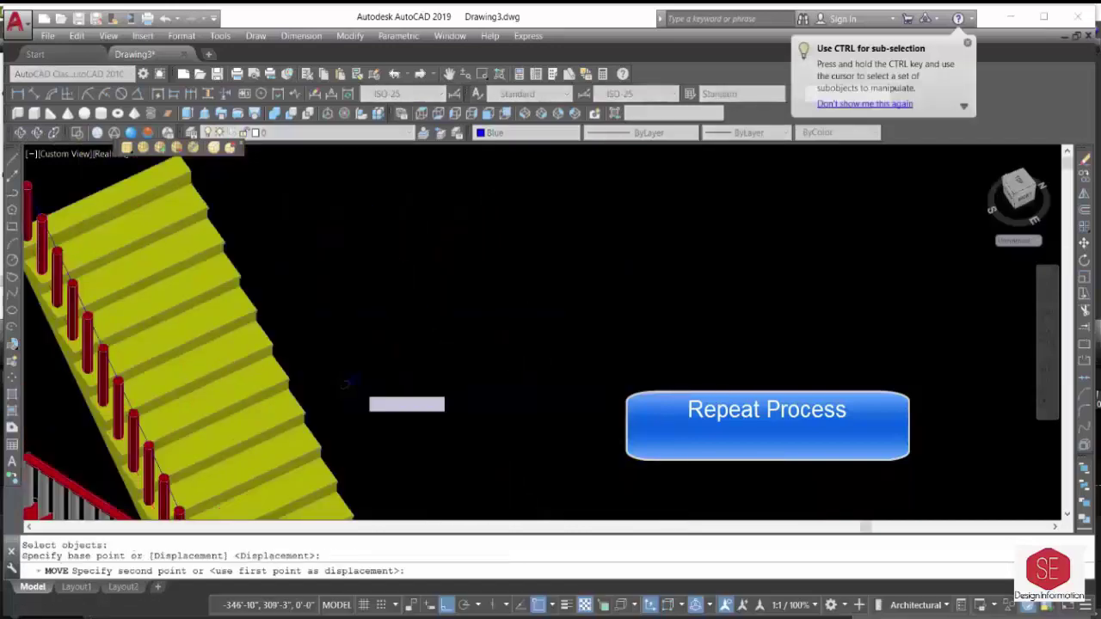
scroll(331, 413, "up", 2)
scroll(312, 369, "up", 3)
scroll(301, 359, "up", 3)
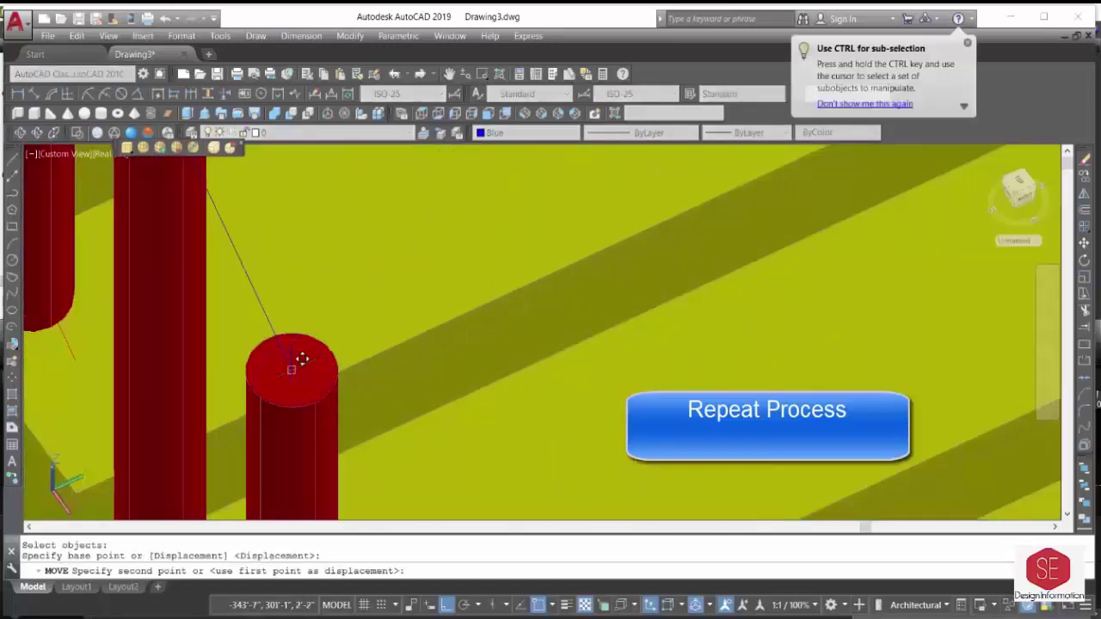
In 2D Wireframe, sweep the small circle along the post-top line with alignment set to Yes.
left_click(77, 133)
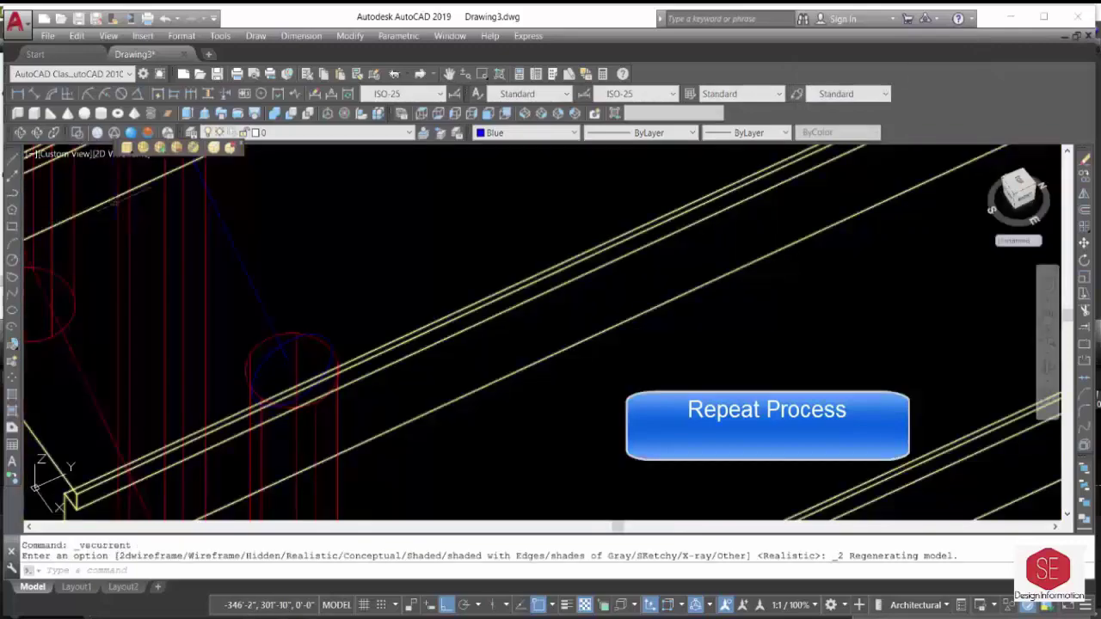
mouse_move(173, 336)
middle_mouse_down("shift")
mouse_move(215, 340)
mouse_move(250, 298)
mouse_move(369, 425)
middle_mouse_up("shift")
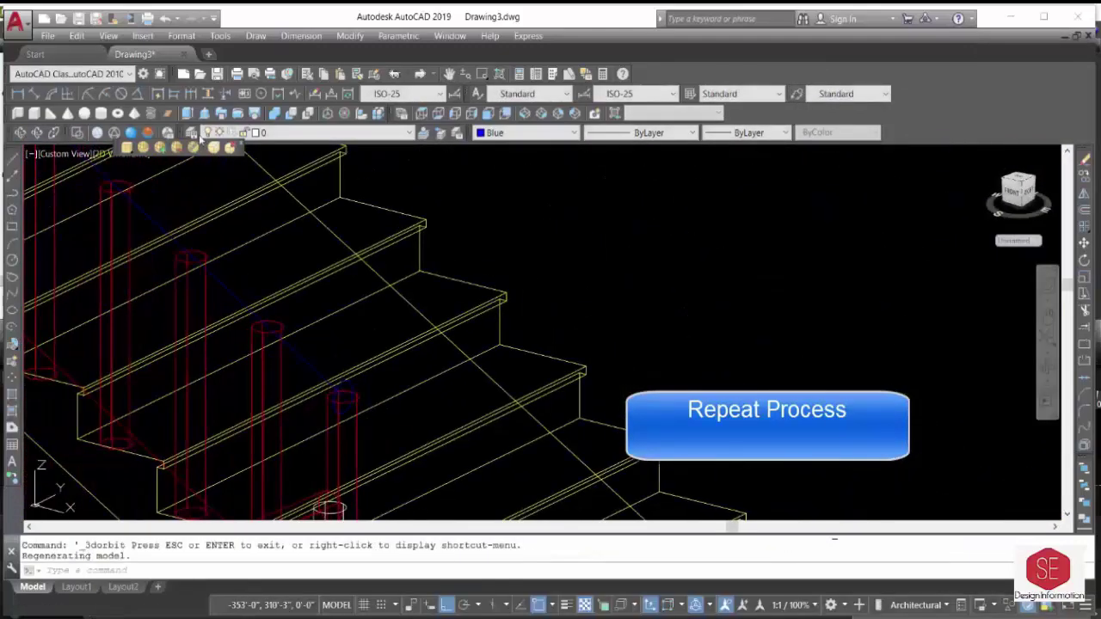
left_click(221, 113)
left_click(343, 394)
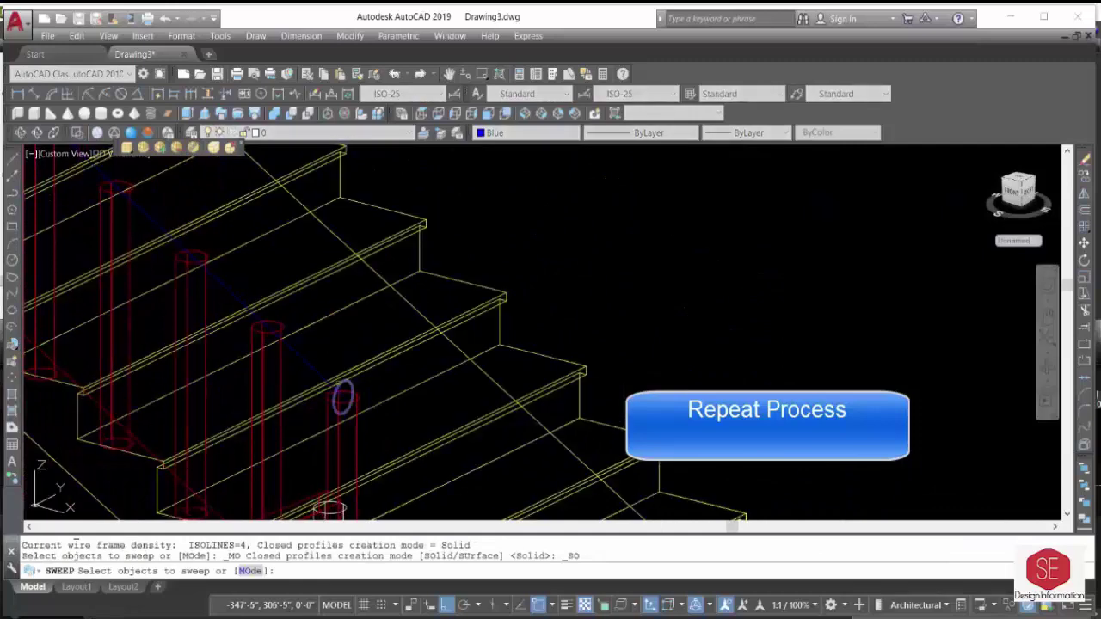
right_click(346, 399)
left_click(377, 405)
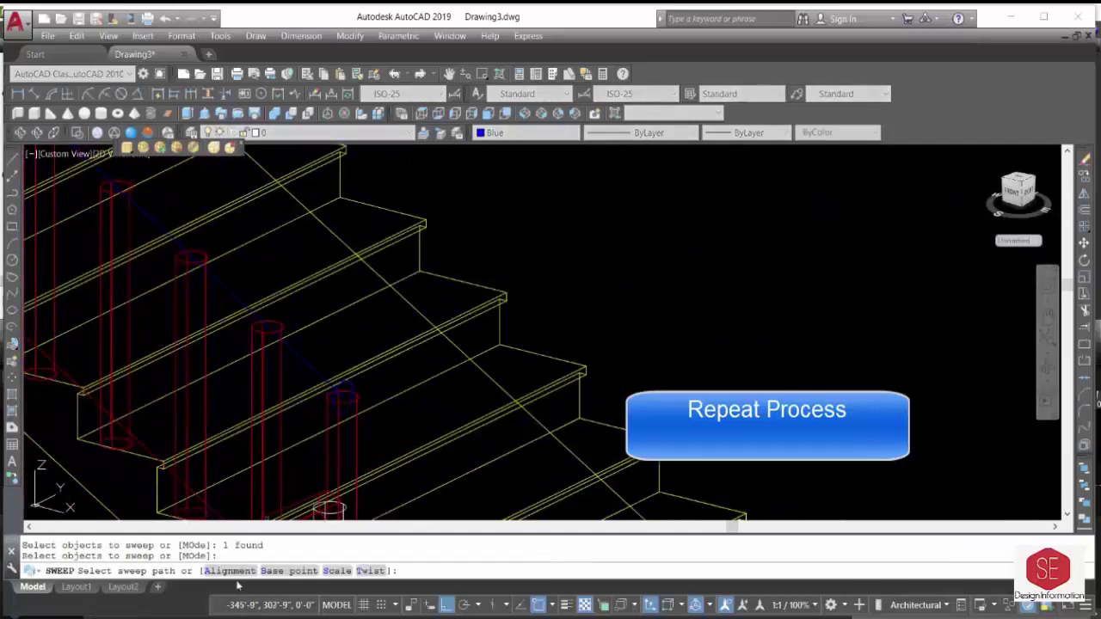
type("A")
key("Return")
type("Y")
key("Return")
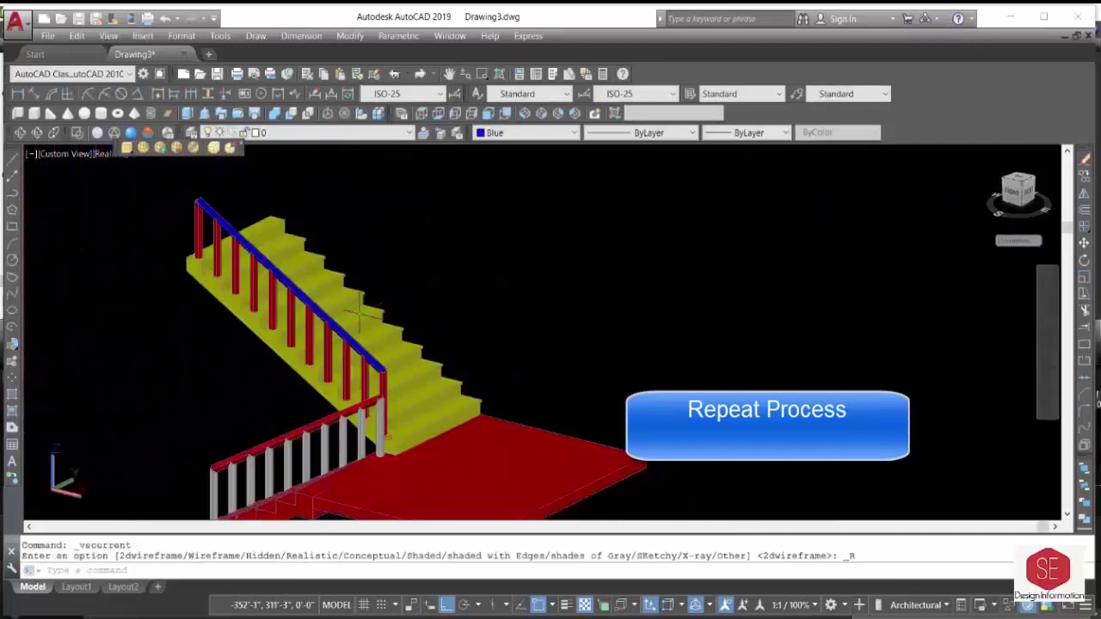
Orbit around to inspect the new blue handrail from a flat side view.
mouse_move(494, 366)
middle_mouse_down("shift")
mouse_move(394, 380)
mouse_move(560, 281)
middle_mouse_up("shift")
right_click(560, 281)
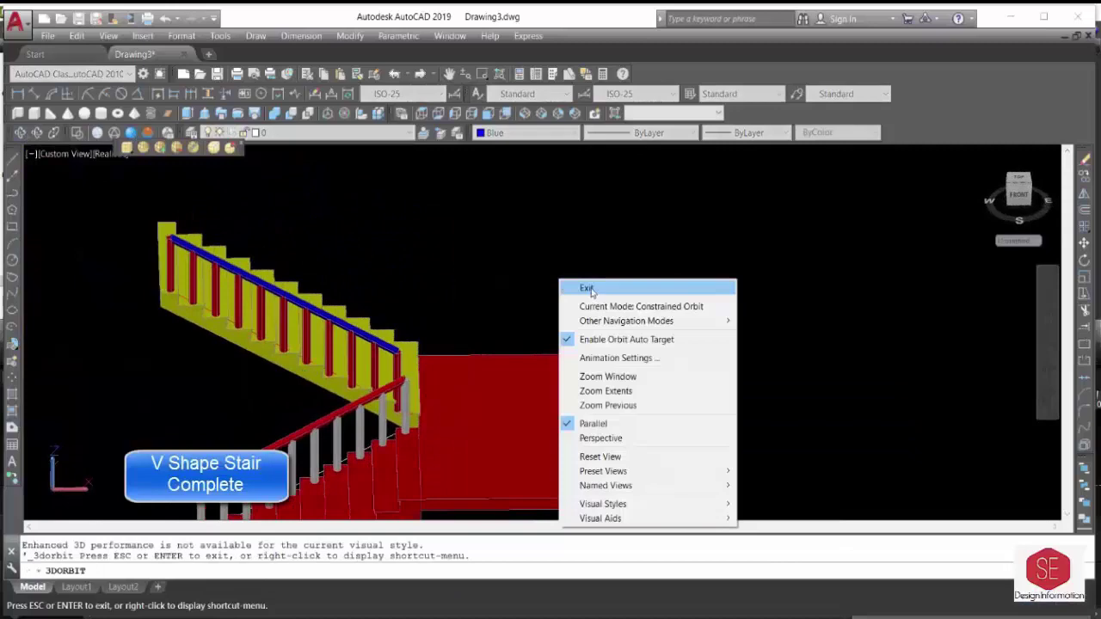
left_click(519, 283)
mouse_move(519, 284)
left_mouse_down()
mouse_move(417, 330)
mouse_move(546, 393)
left_mouse_up()
right_click(548, 395)
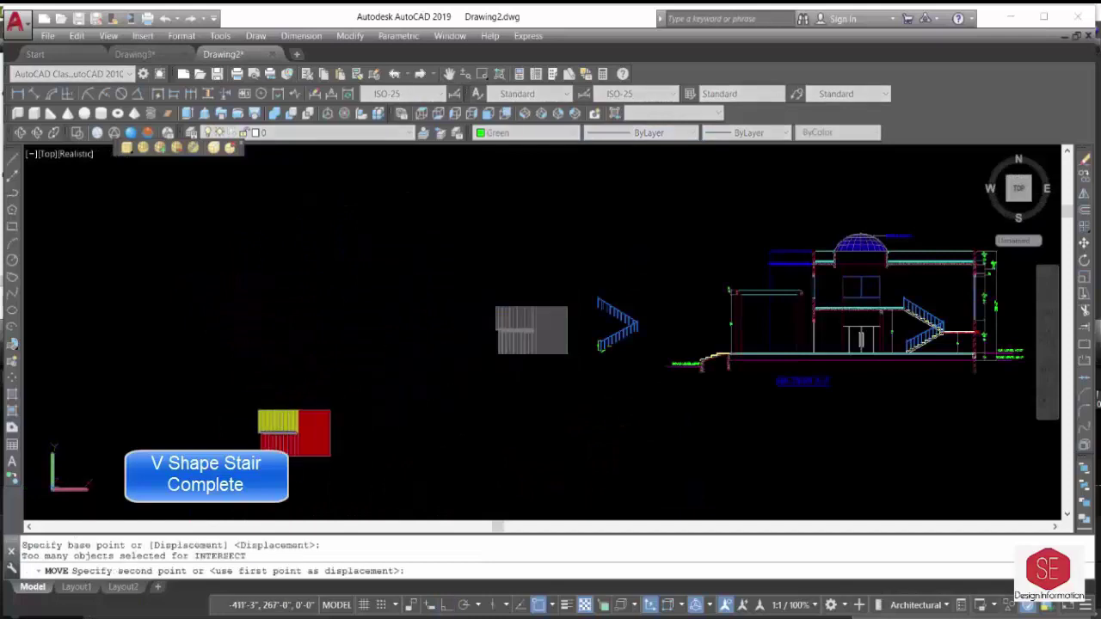
Window-select the stair block and rotate it 90° about a chosen base point.
scroll(330, 376, "up", 3)
key("Escape")
type("r")
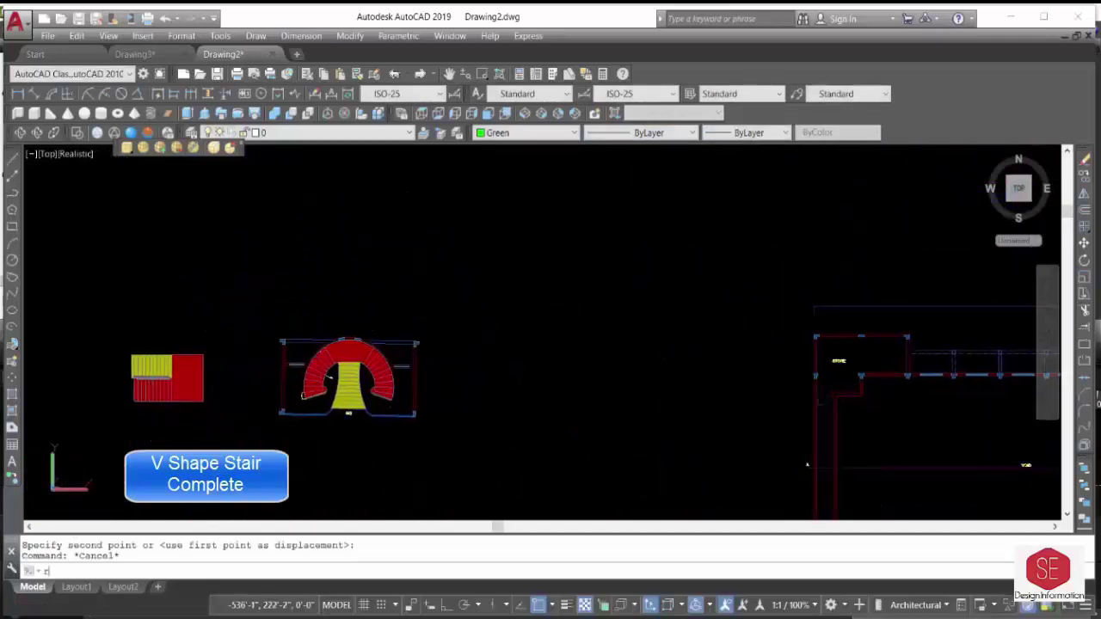
type("o")
key("Return")
left_click(120, 344)
left_click(215, 413)
key("Return")
left_click(133, 396)
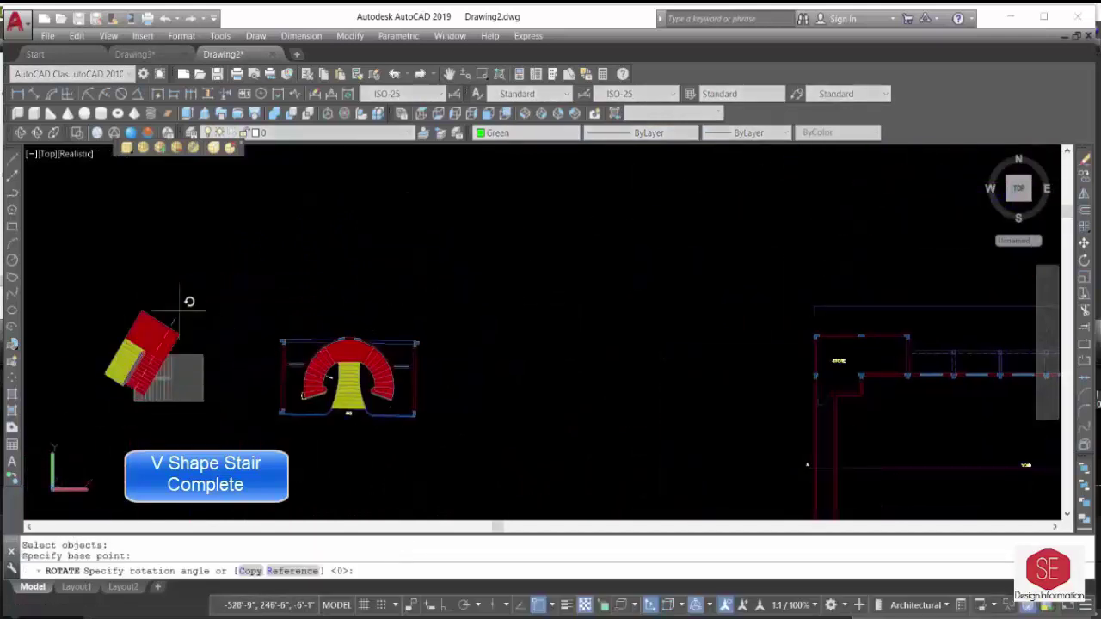
key("Return")
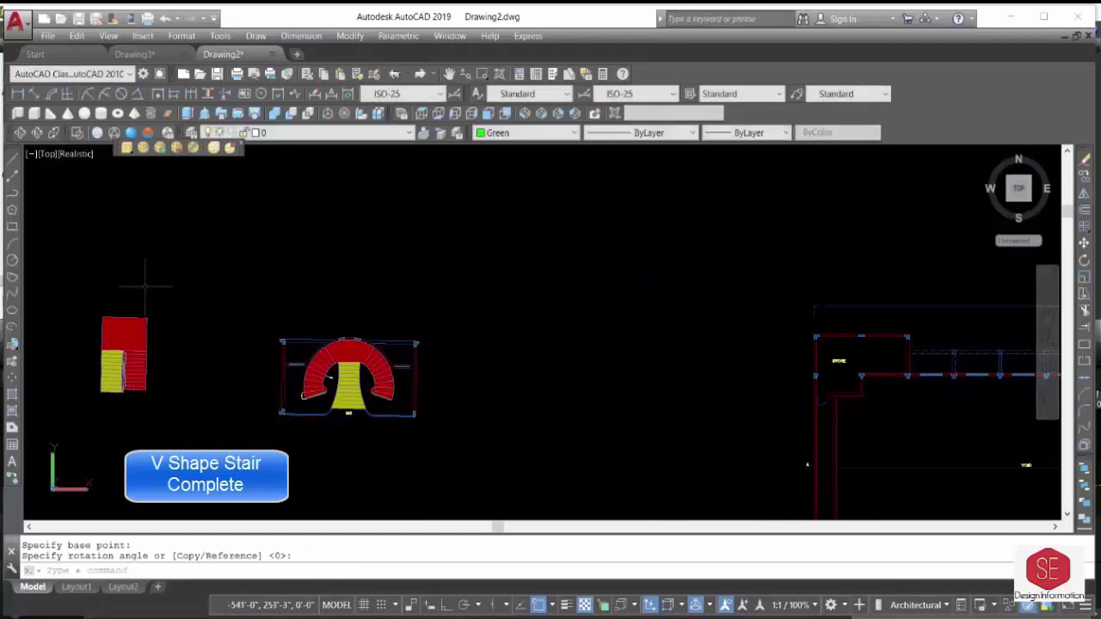
type("m")
Move the rotated stair block next to the U-shaped stair.
key("Return")
left_click(184, 293)
left_click(65, 456)
key("Return")
left_click(162, 432)
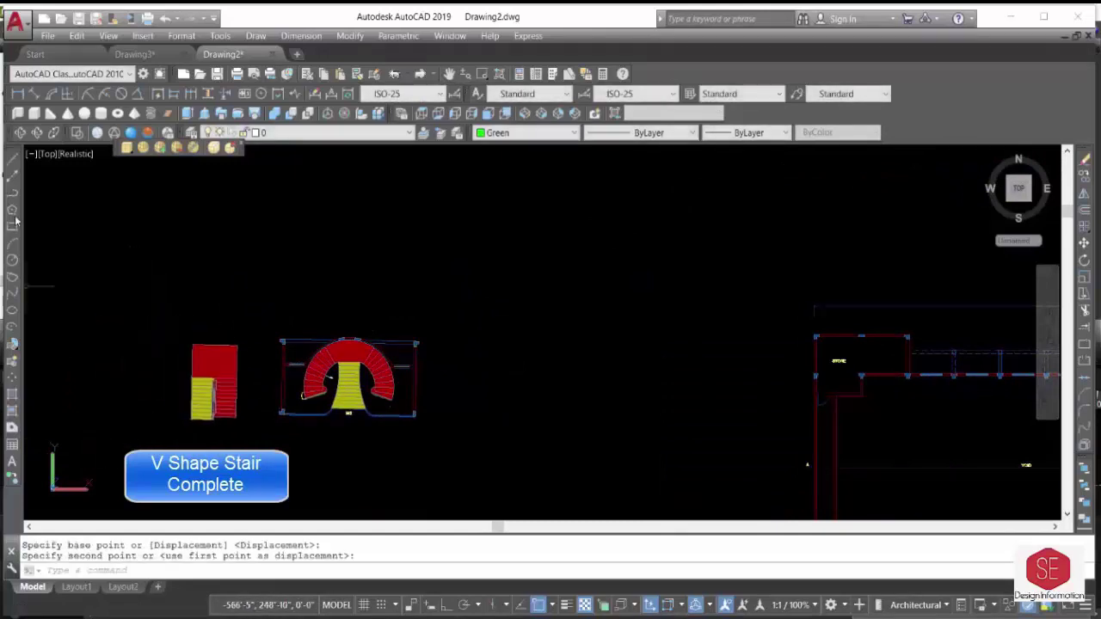
Orbit and zoom to review both stairs in 3D from behind.
mouse_move(528, 381)
middle_mouse_down("shift")
mouse_move(174, 449)
mouse_move(357, 422)
middle_mouse_up("shift")
scroll(308, 431, "up", 5)
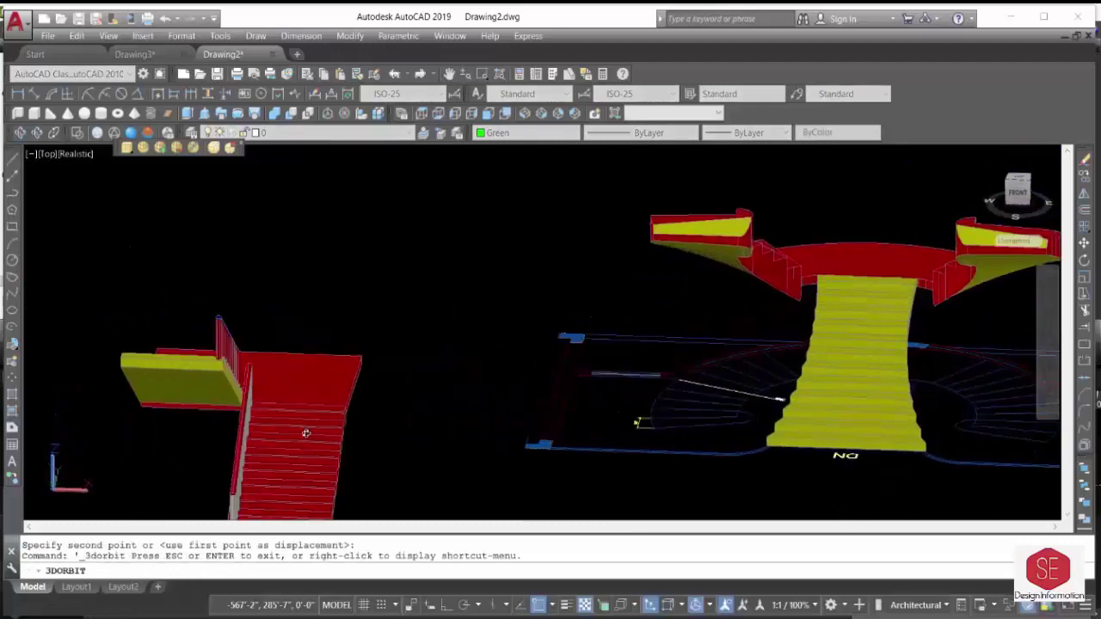
scroll(774, 396, "up", 2)
scroll(602, 396, "down", 5)
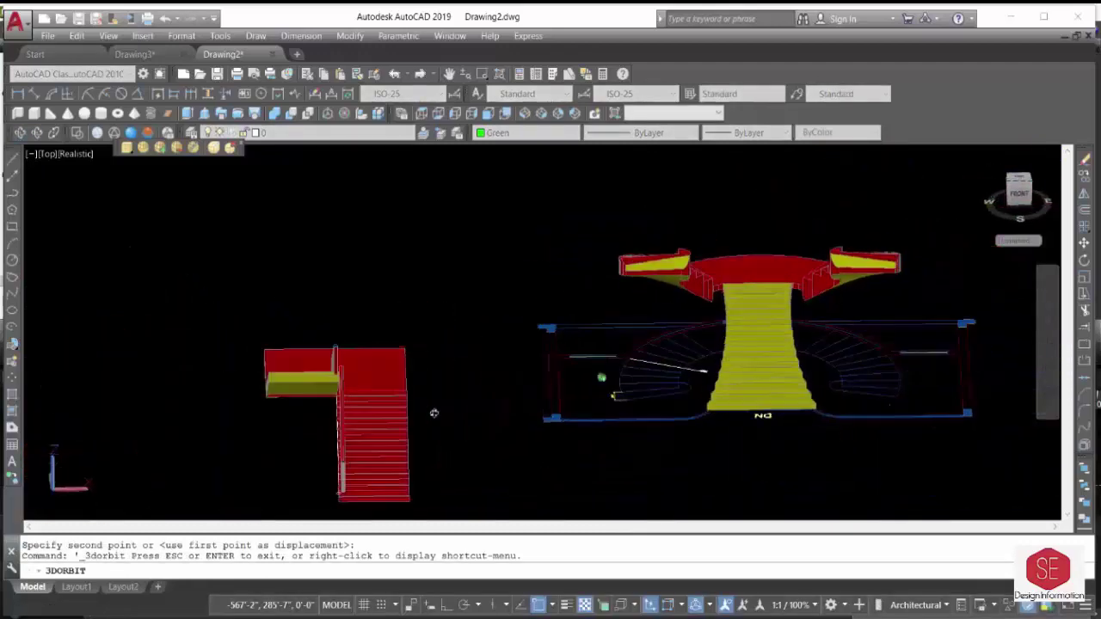
middle_click_drag(435, 413, 678, 392, "shift")
right_click(620, 310)
left_click(654, 321)
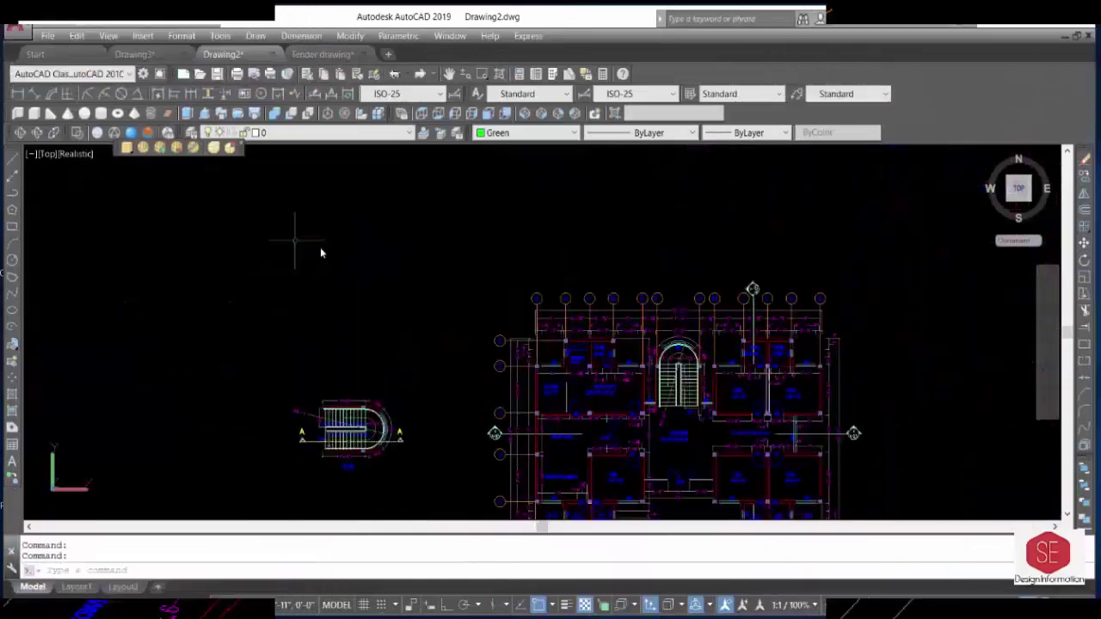
Zoom and pan so the arched stair plan sits in close view on the left.
scroll(373, 308, "up", 3)
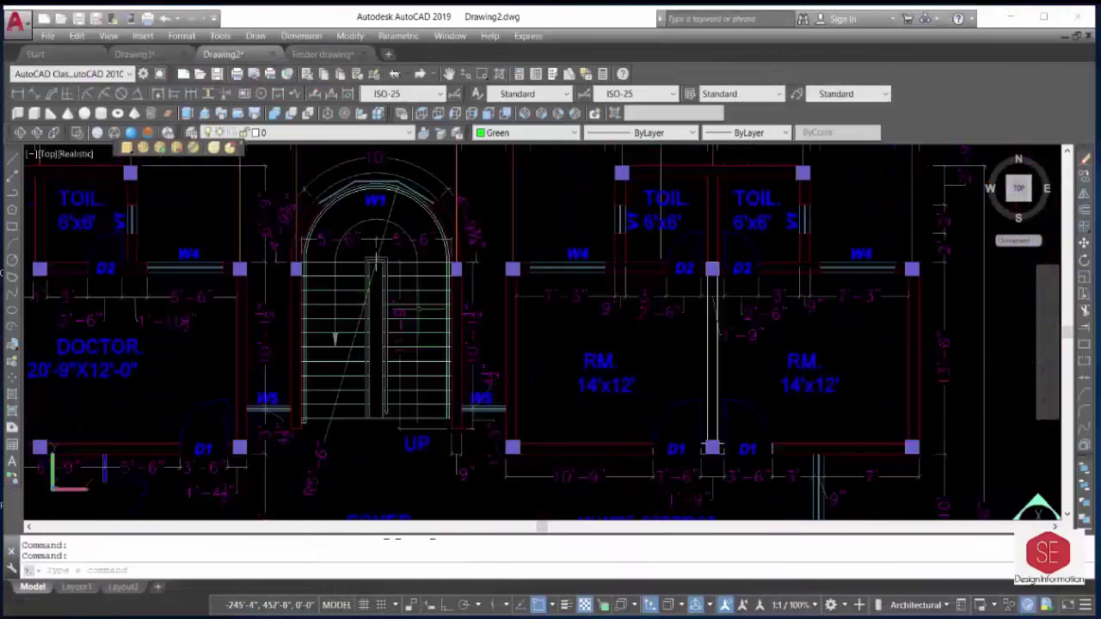
scroll(429, 324, "down", 5)
scroll(405, 376, "up", 2)
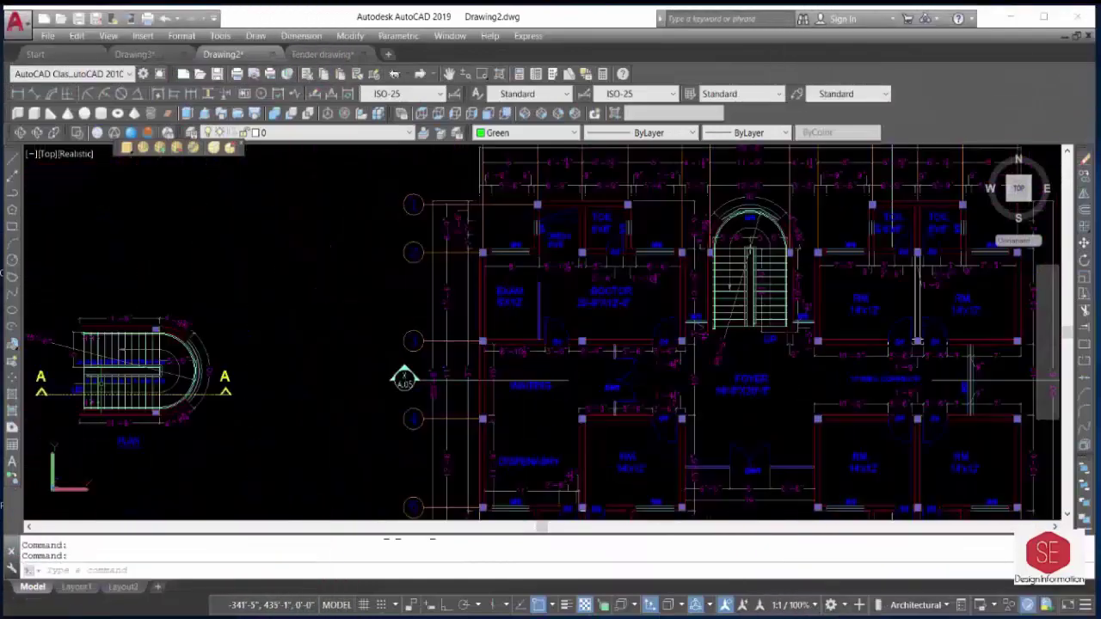
middle_click_drag(405, 376, 807, 340)
scroll(807, 341, "down", 3)
scroll(732, 307, "up", 2)
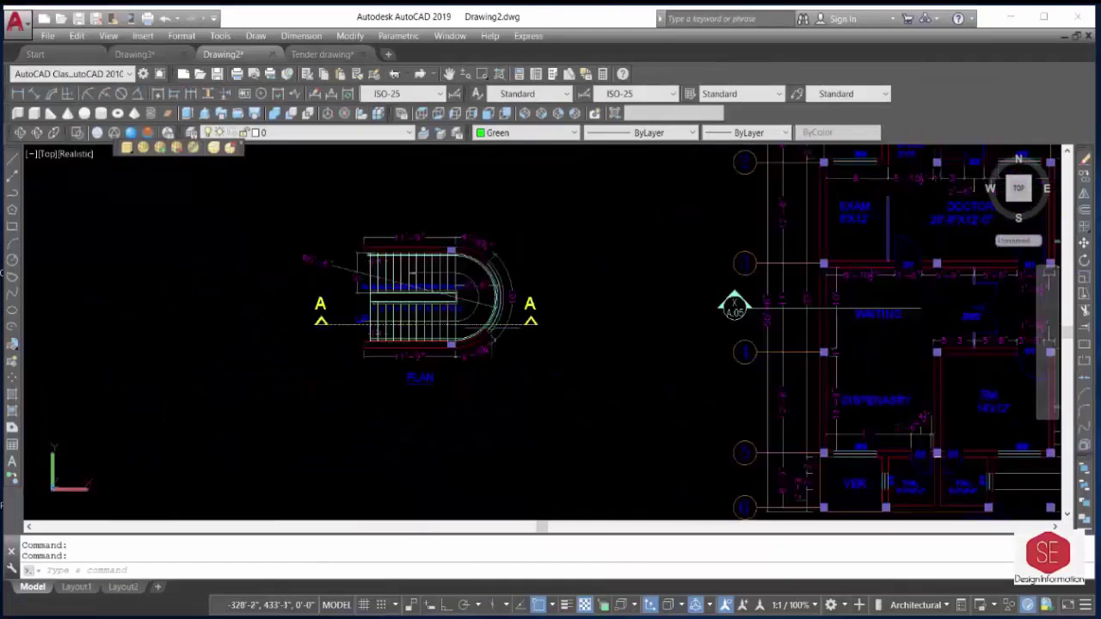
middle_click_drag(732, 307, 720, 332)
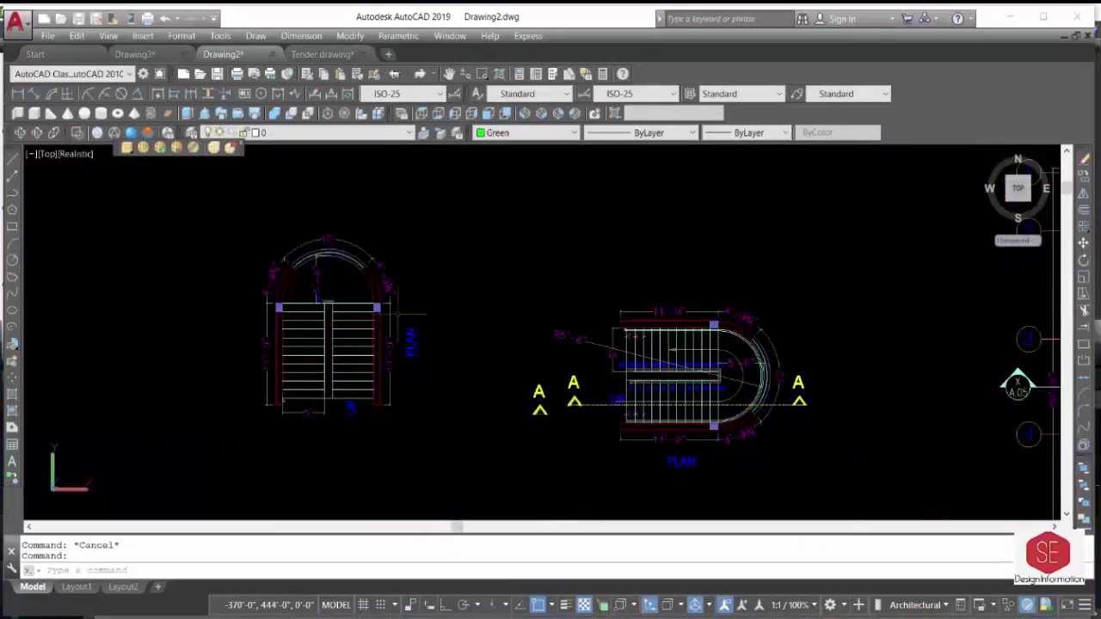
scroll(476, 261, "up", 2)
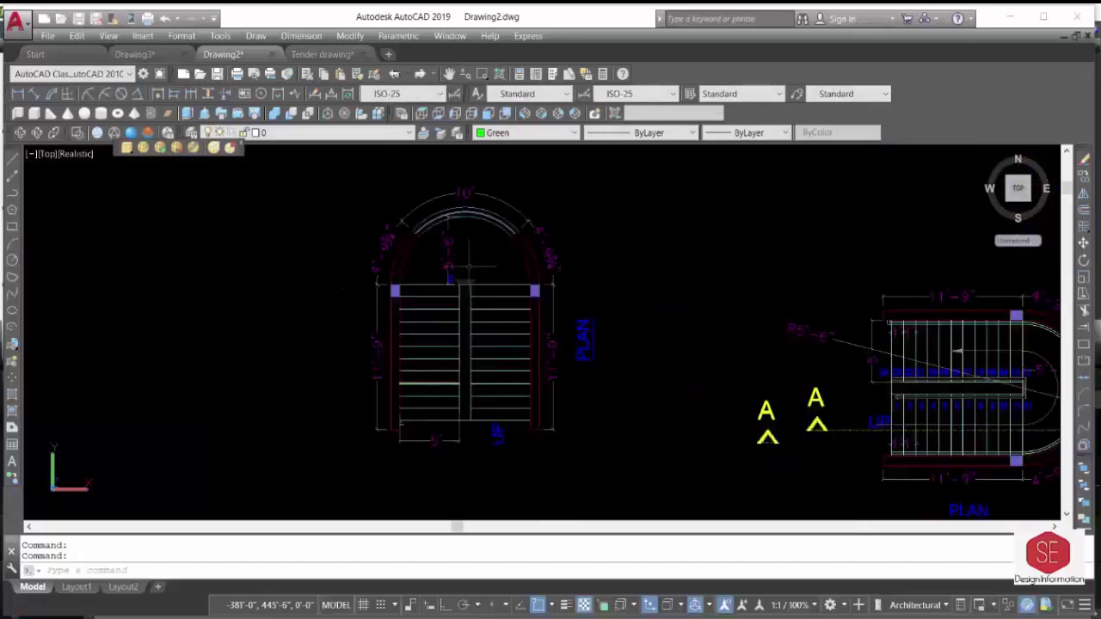
Pick Red from the Color Control dropdown as the current colour.
left_click(513, 135)
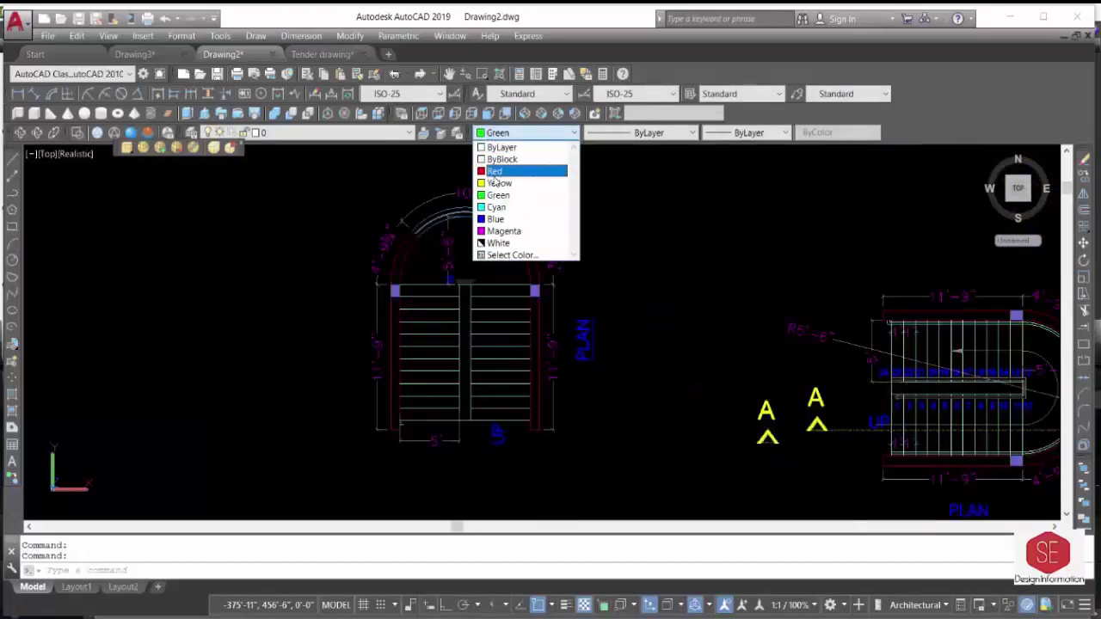
left_click(496, 172)
scroll(512, 420, "up", 2)
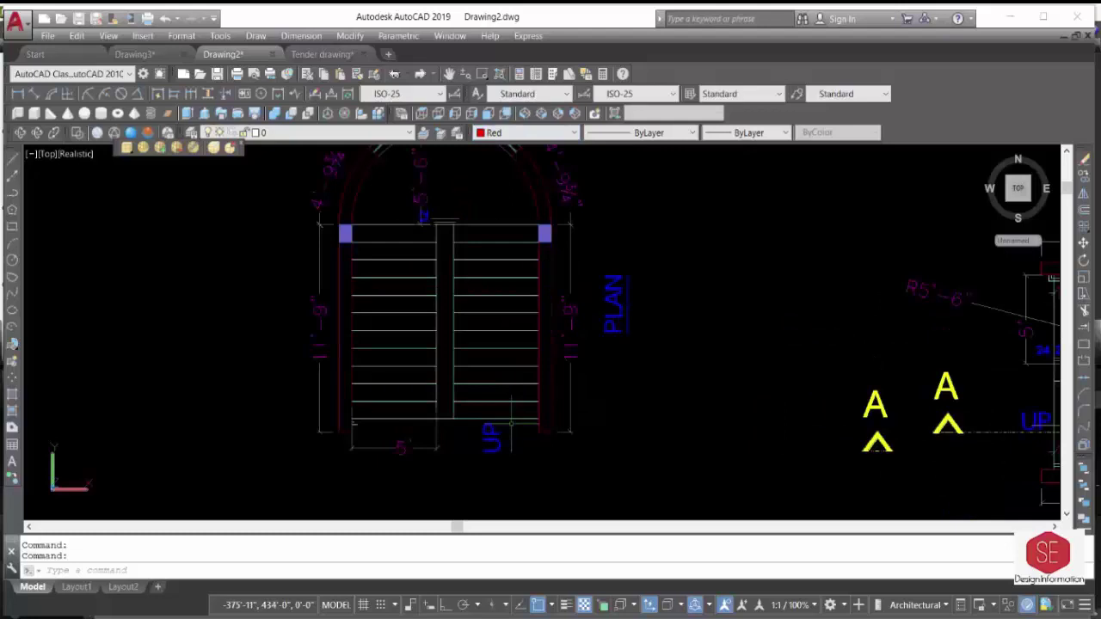
left_click(518, 570)
Use BOUNDARY with Pick Points inside the right-hand flight to trace its 11 treads in red.
type("BOo")
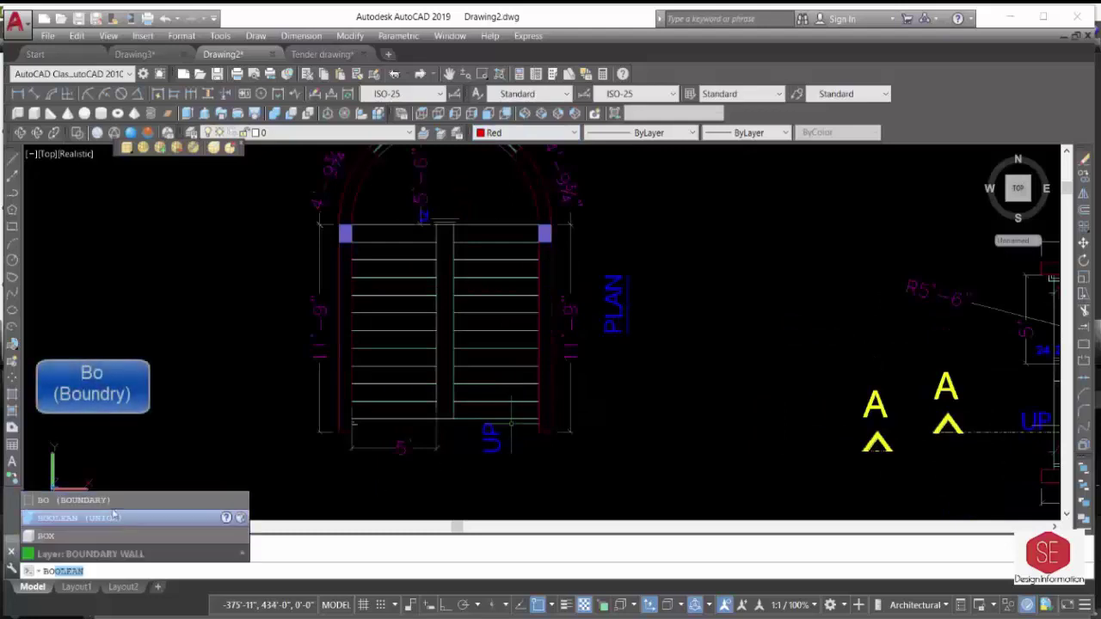
key("Return")
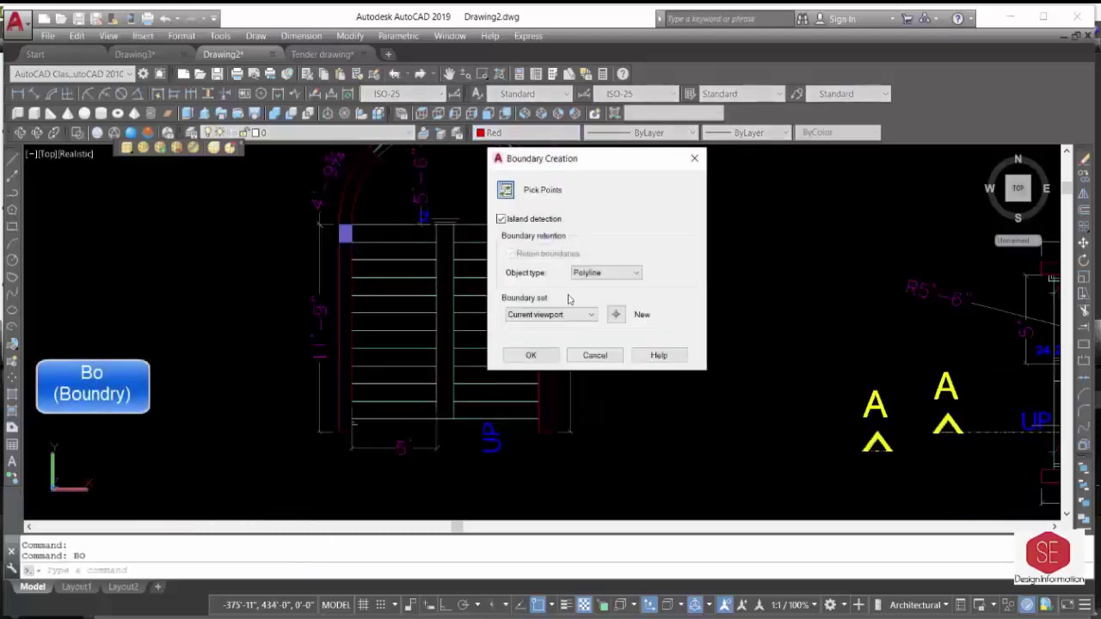
left_click(507, 193)
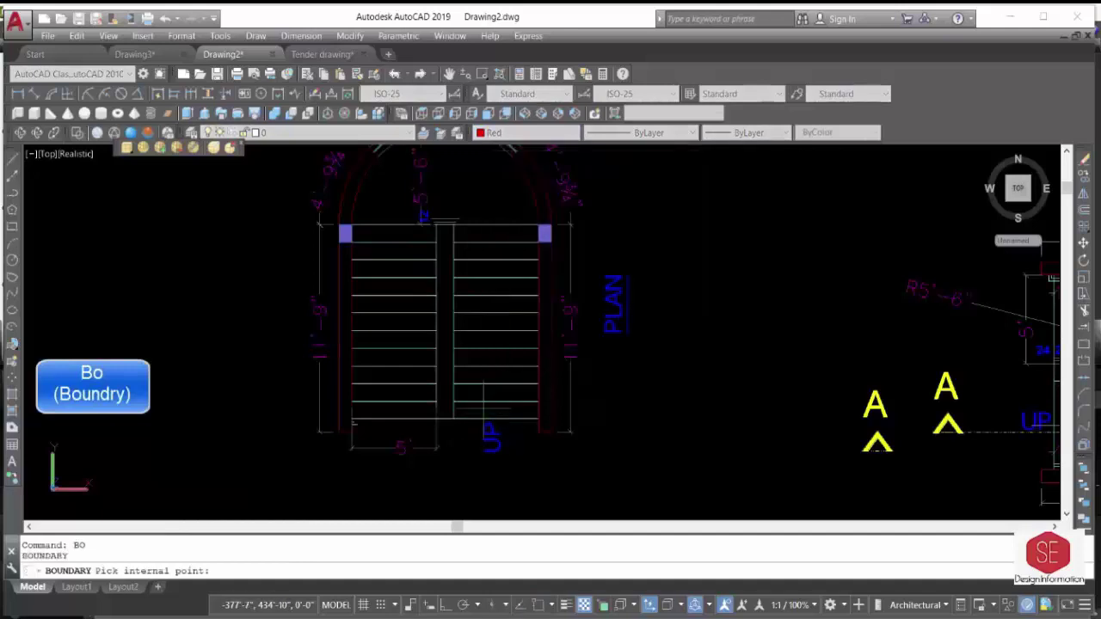
left_click(484, 408)
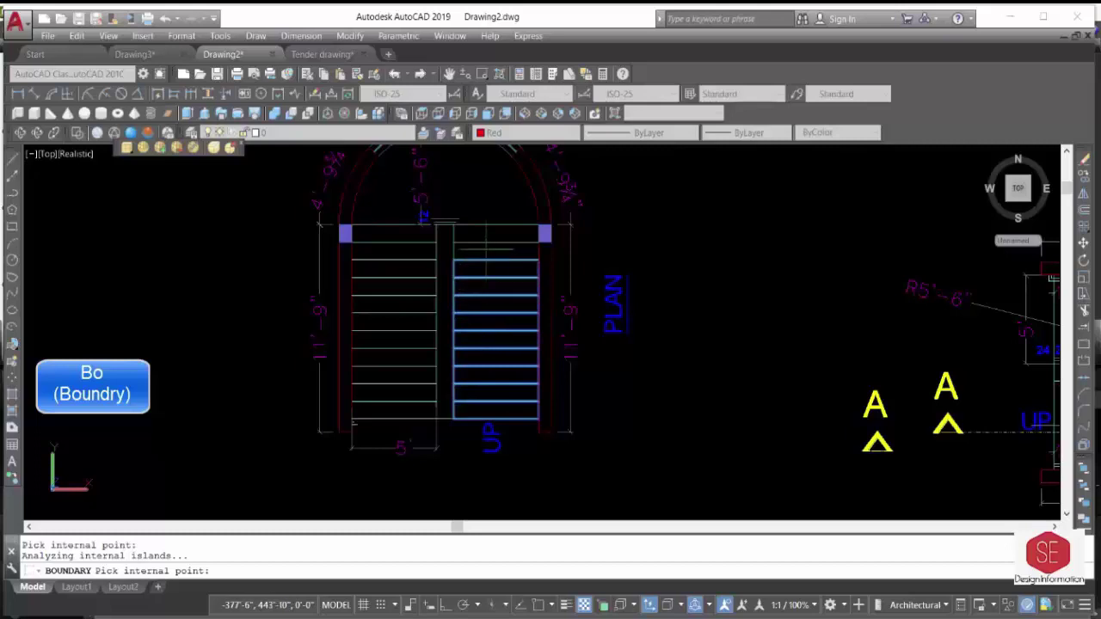
key("Return")
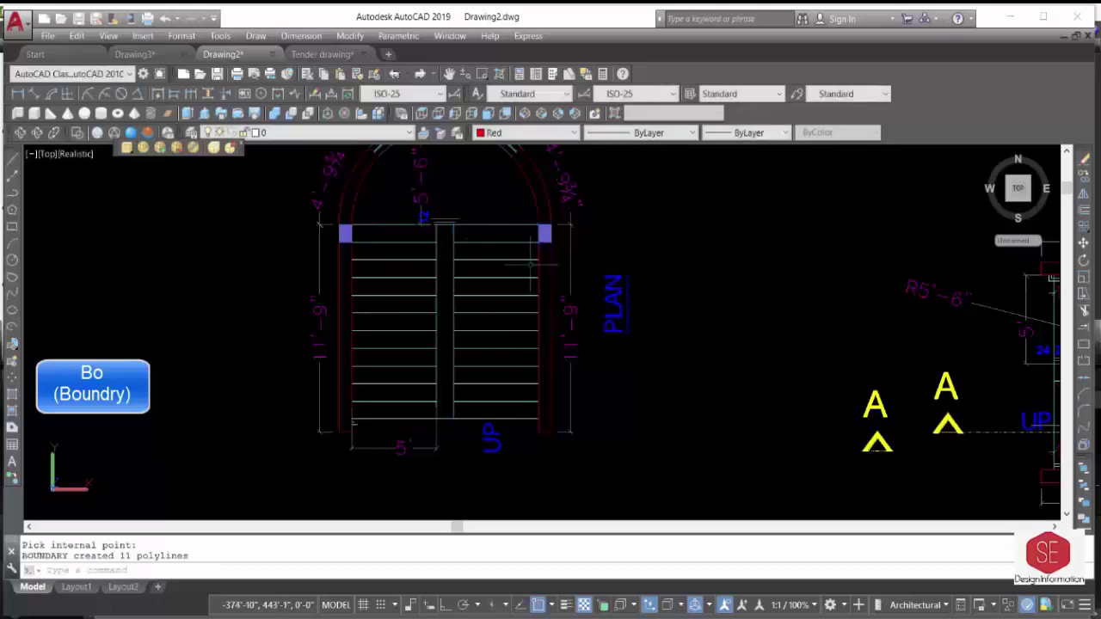
scroll(277, 459, "down", 3)
Zoom and pan to inspect the stair elevation, then bring the arched stair plan back into view.
scroll(328, 413, "up", 5)
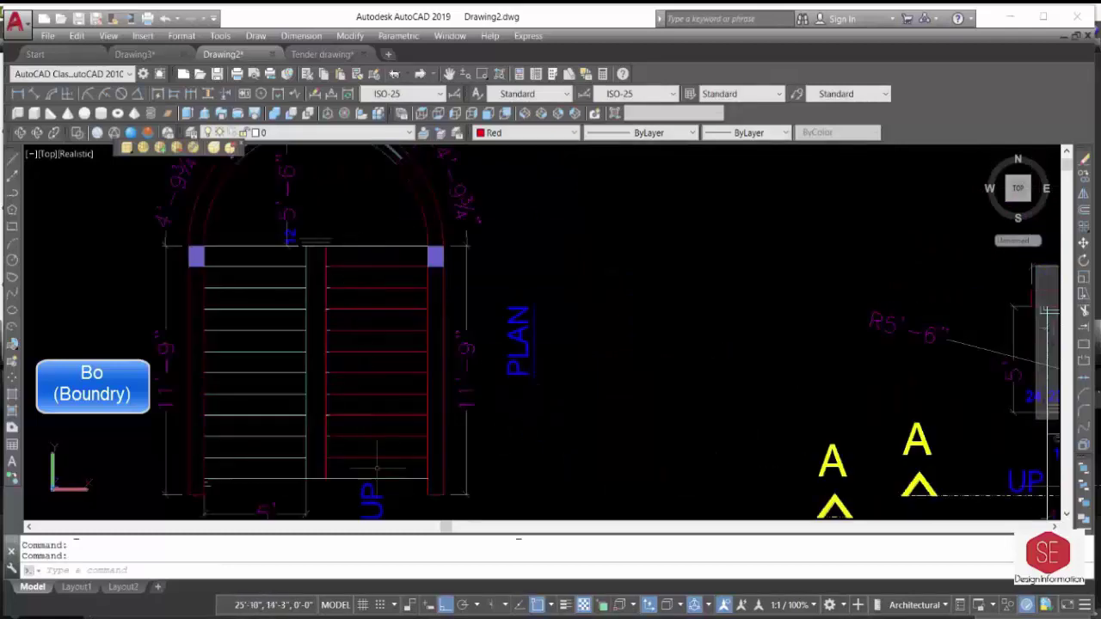
scroll(376, 467, "down", 3)
middle_click_drag(516, 430, 332, 503)
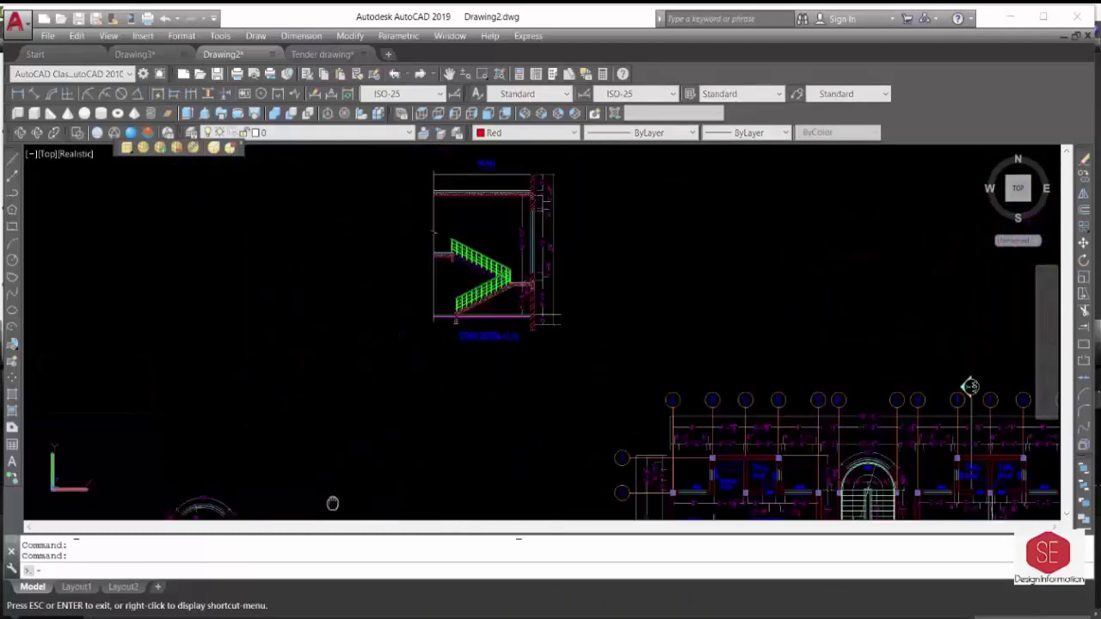
key("Escape")
scroll(482, 430, "up", 5)
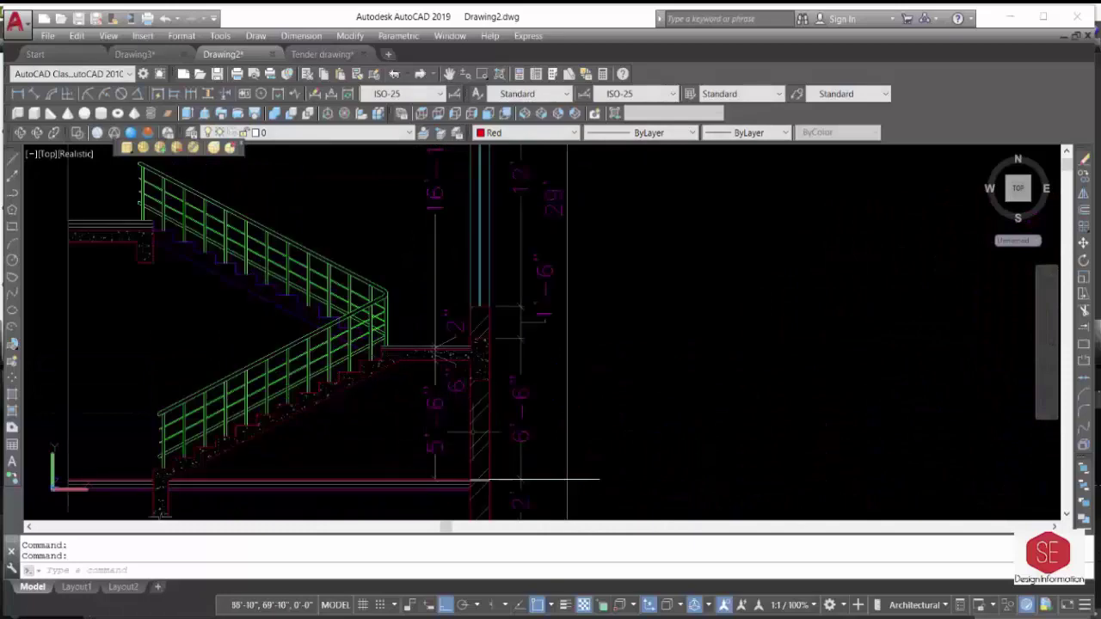
scroll(398, 363, "up", 2)
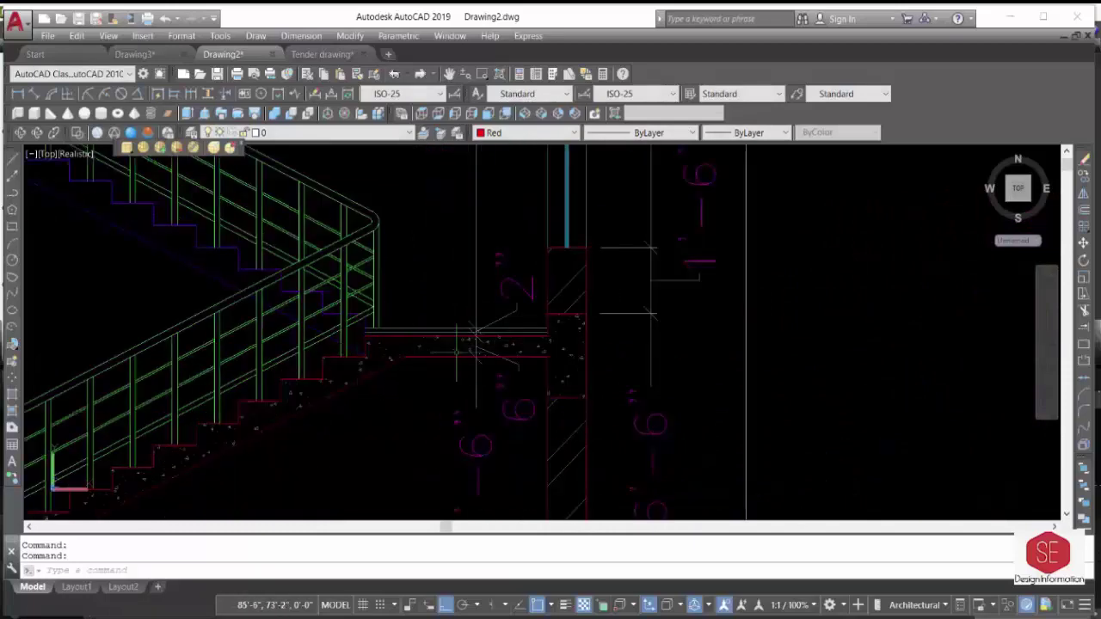
scroll(475, 331, "down", 3)
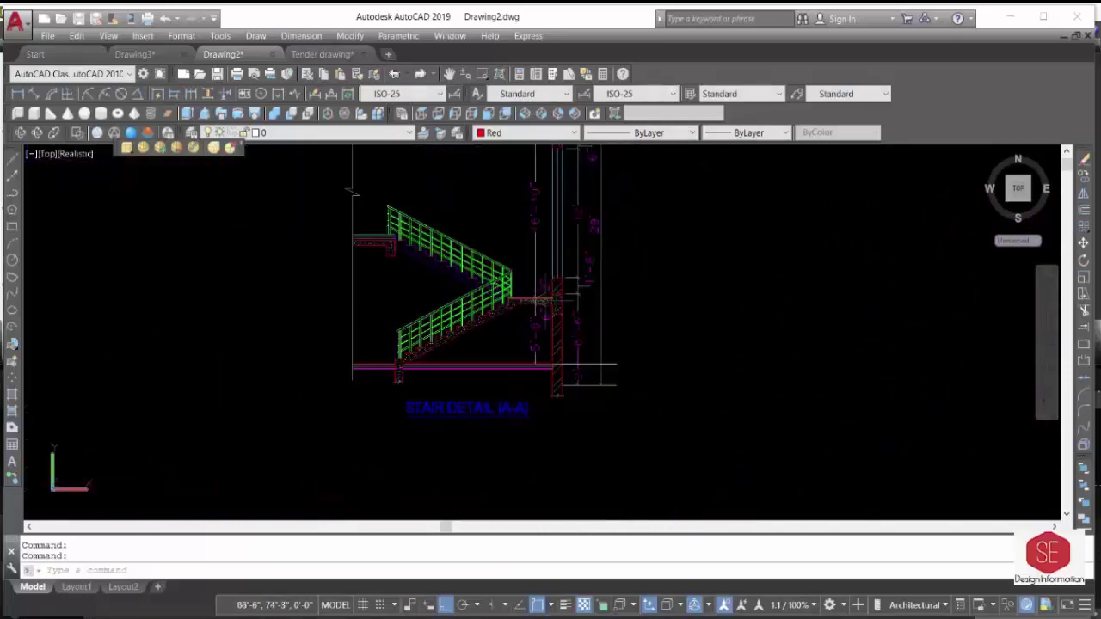
scroll(742, 398, "down", 2)
middle_click_drag(499, 398, 534, 373)
scroll(539, 383, "up", 7)
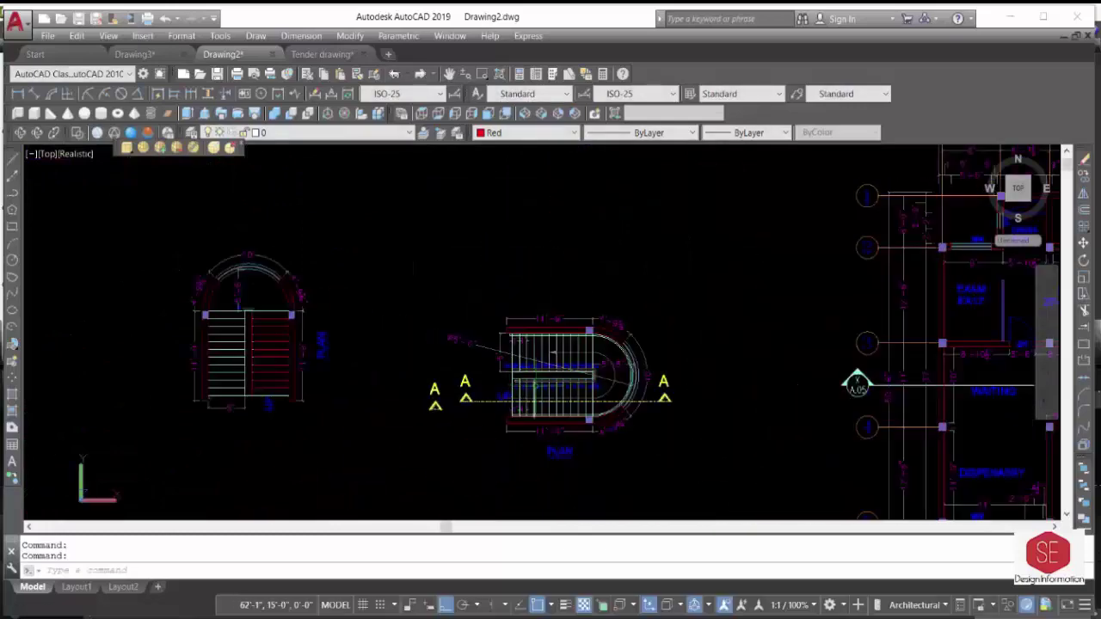
scroll(538, 382, "up", 2)
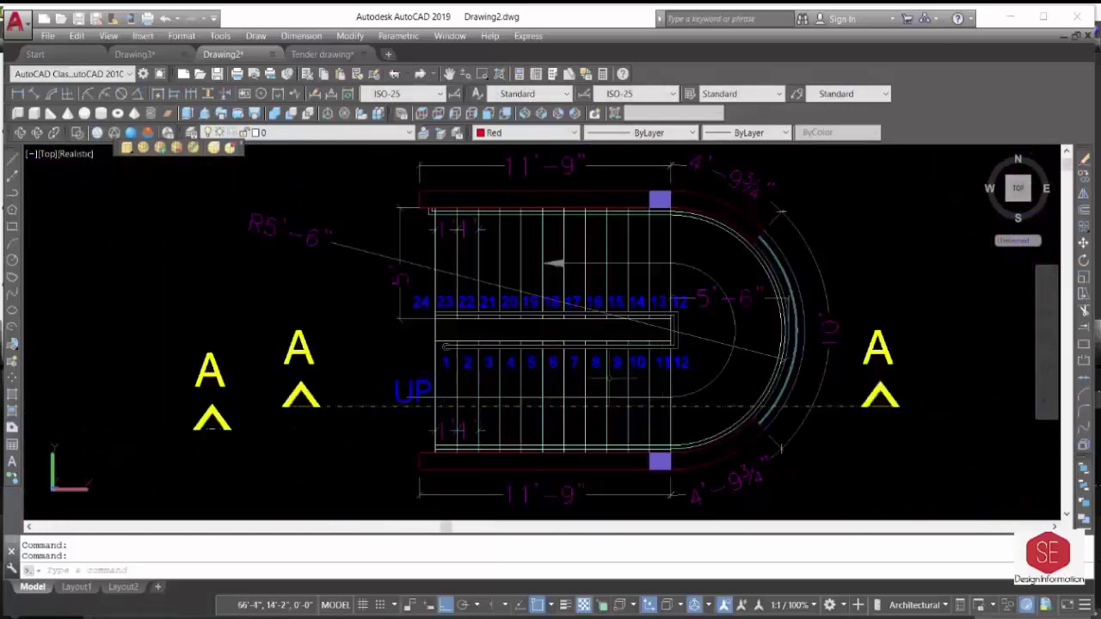
scroll(655, 384, "down", 6)
Draw a 6'6 vertical line with ortho on from the red flight's outer corner.
middle_click_drag(851, 369, 405, 363, "shift")
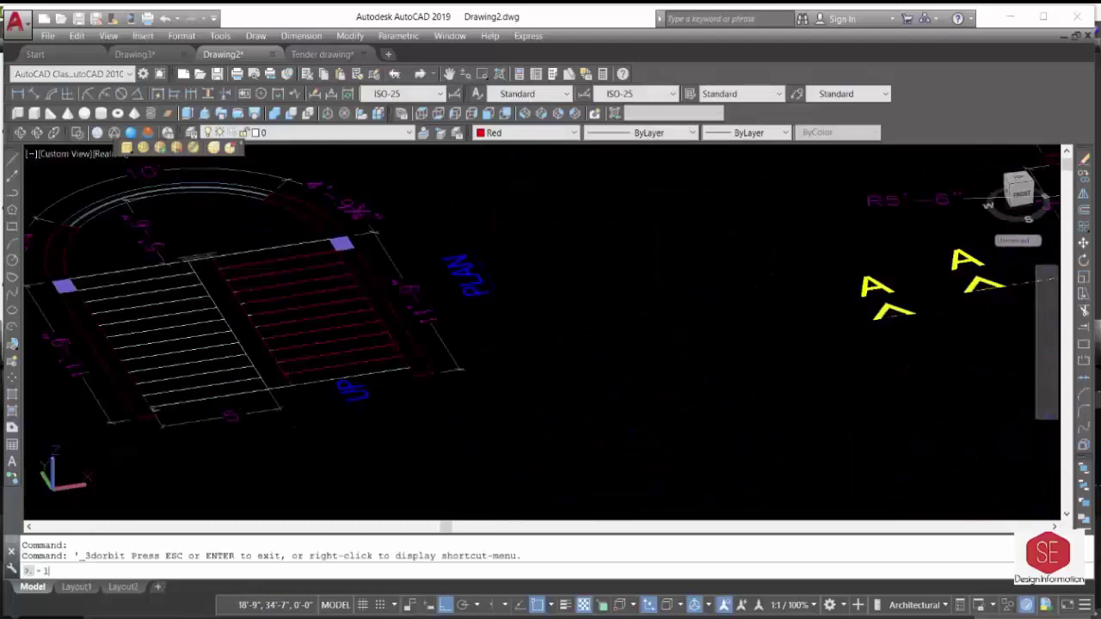
type("L")
key("Return")
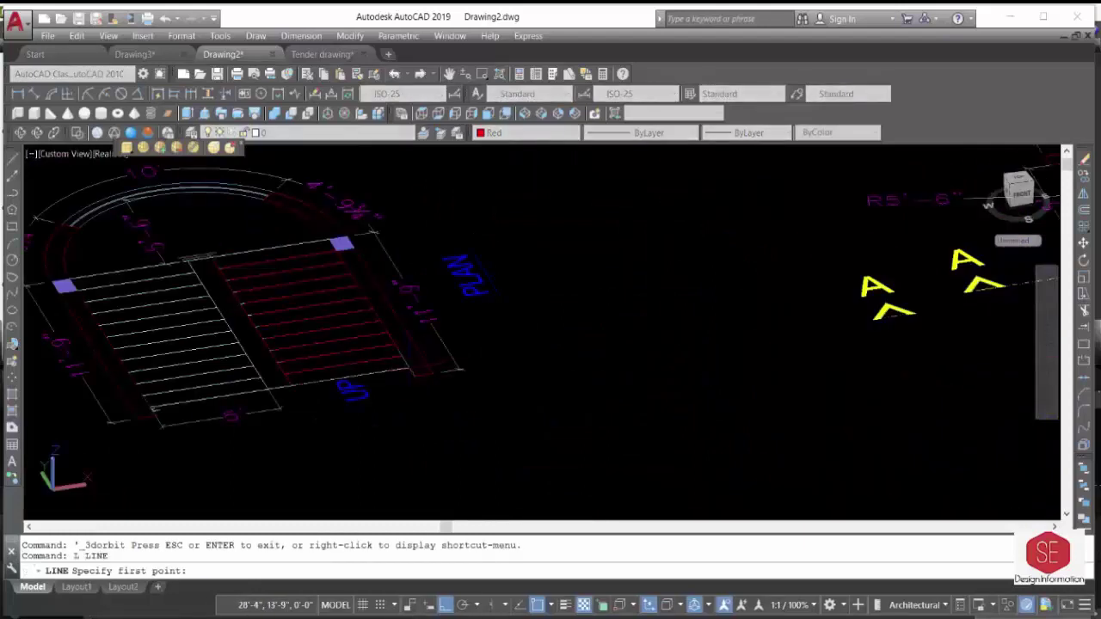
left_click(415, 301)
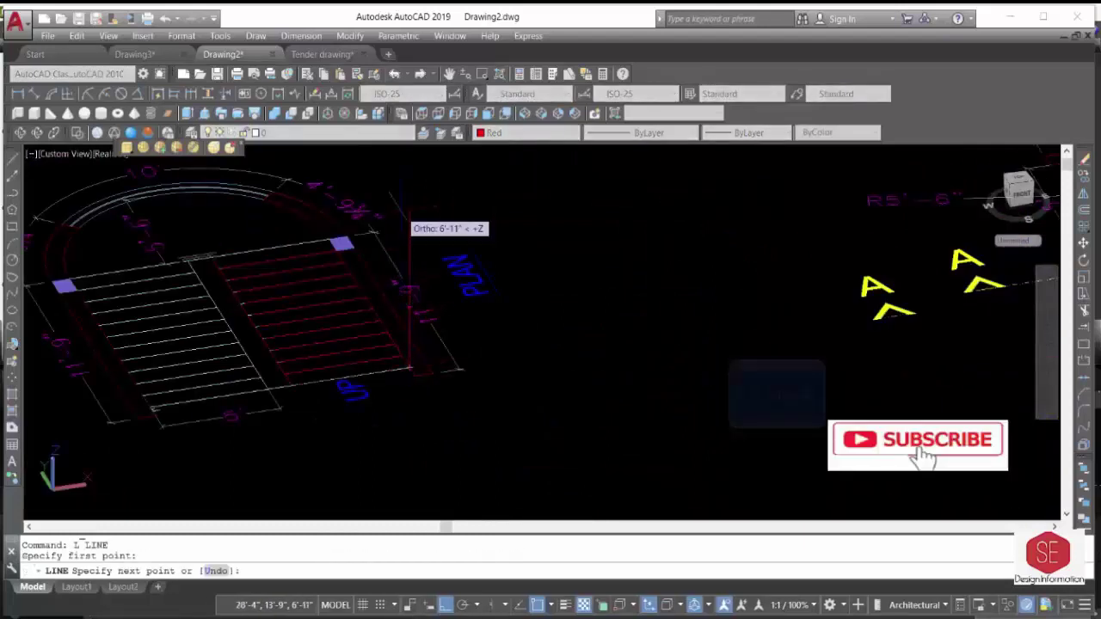
type("6'6")
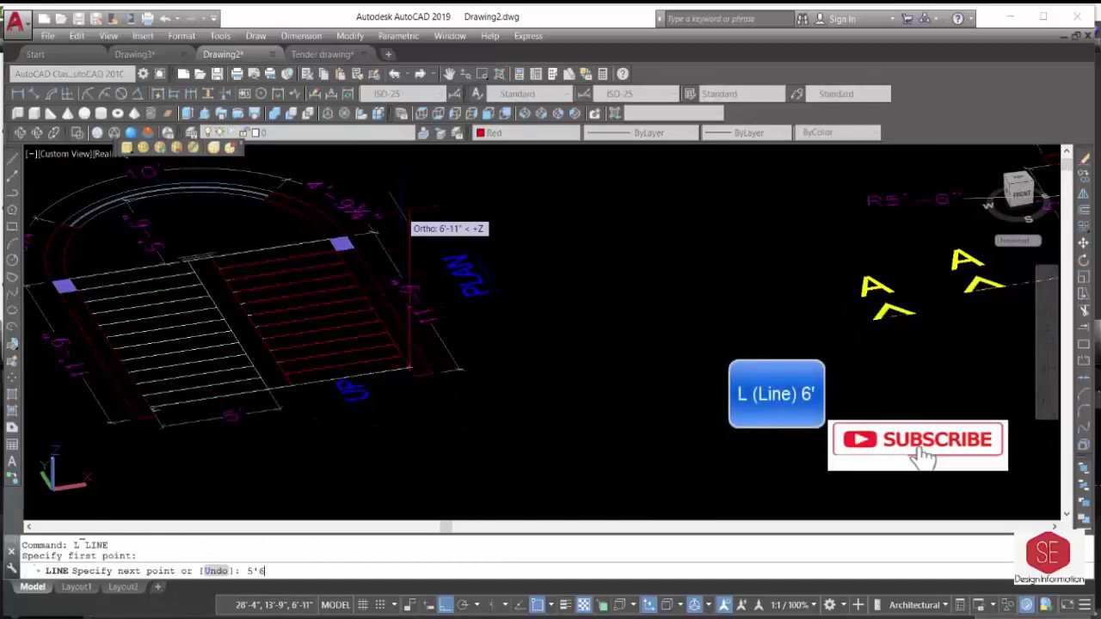
key("F8")
key("Return")
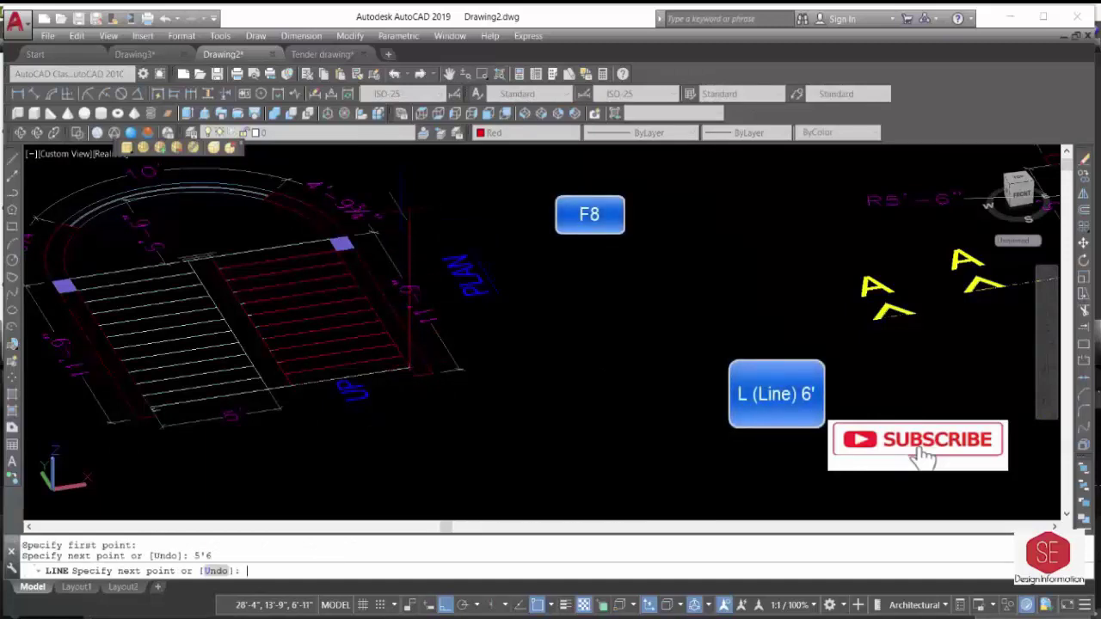
key("Return")
type("DI")
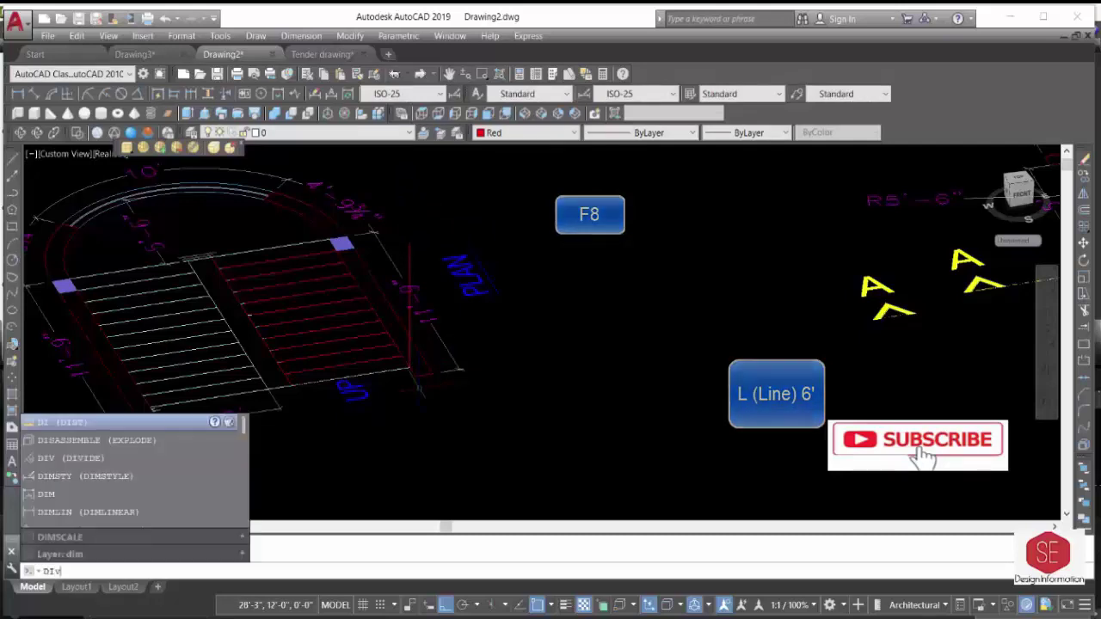
Divide the vertical line into 11 equal segments with point markers.
type("v")
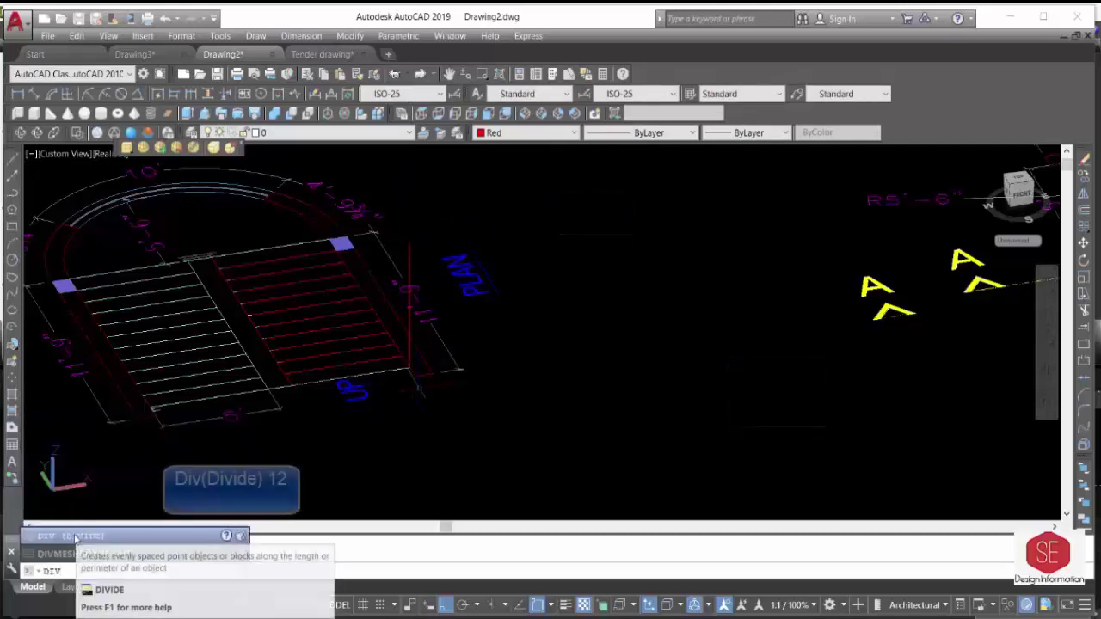
key("Return")
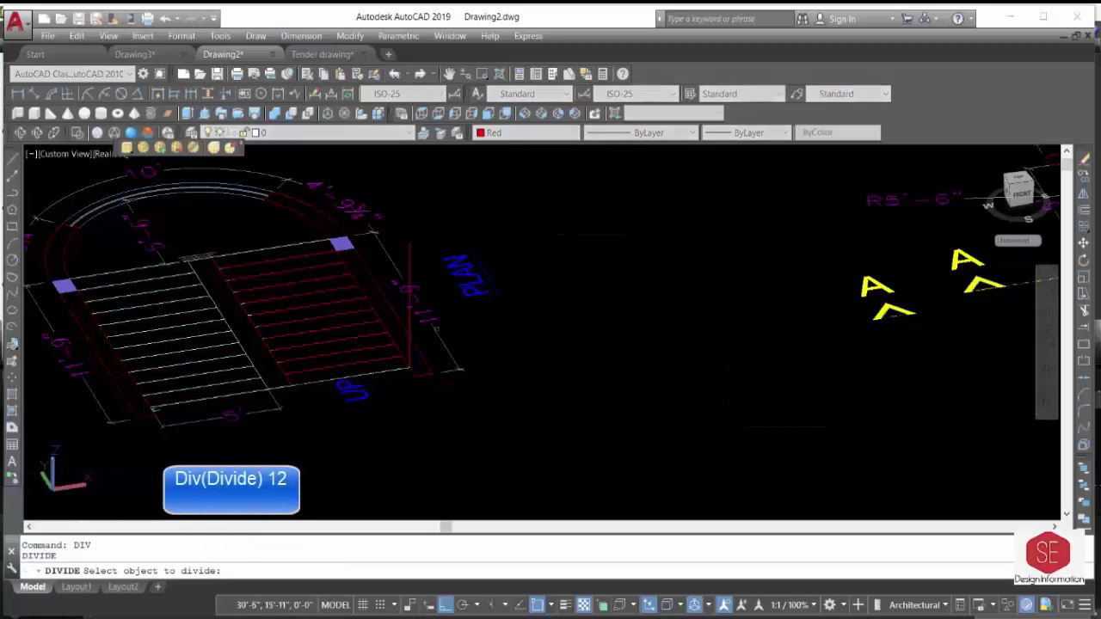
left_click(409, 293)
type("11")
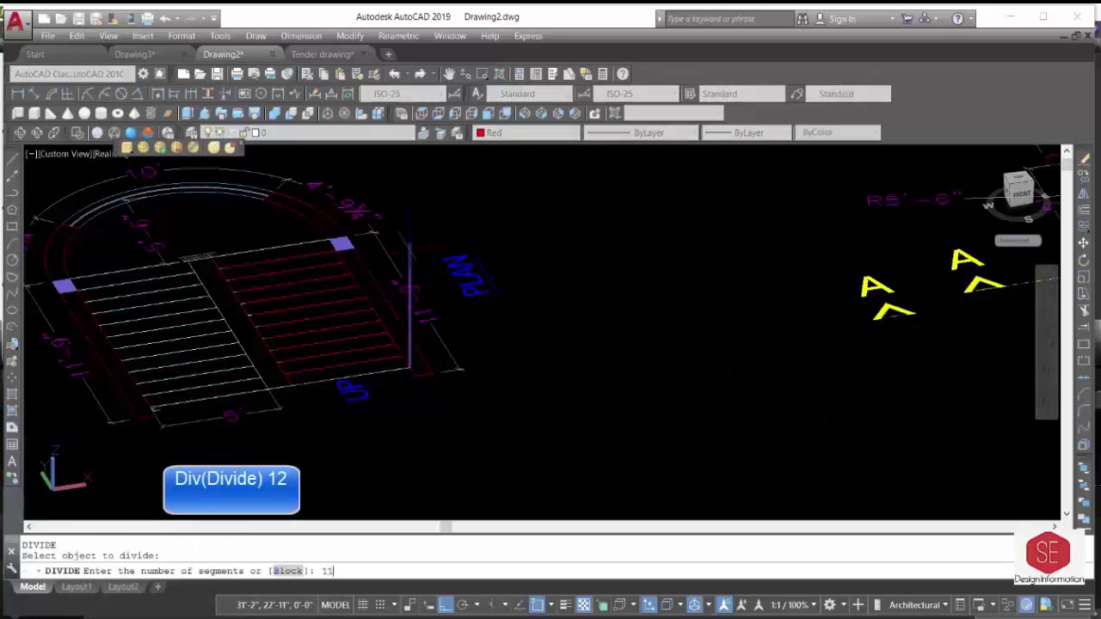
key("Return")
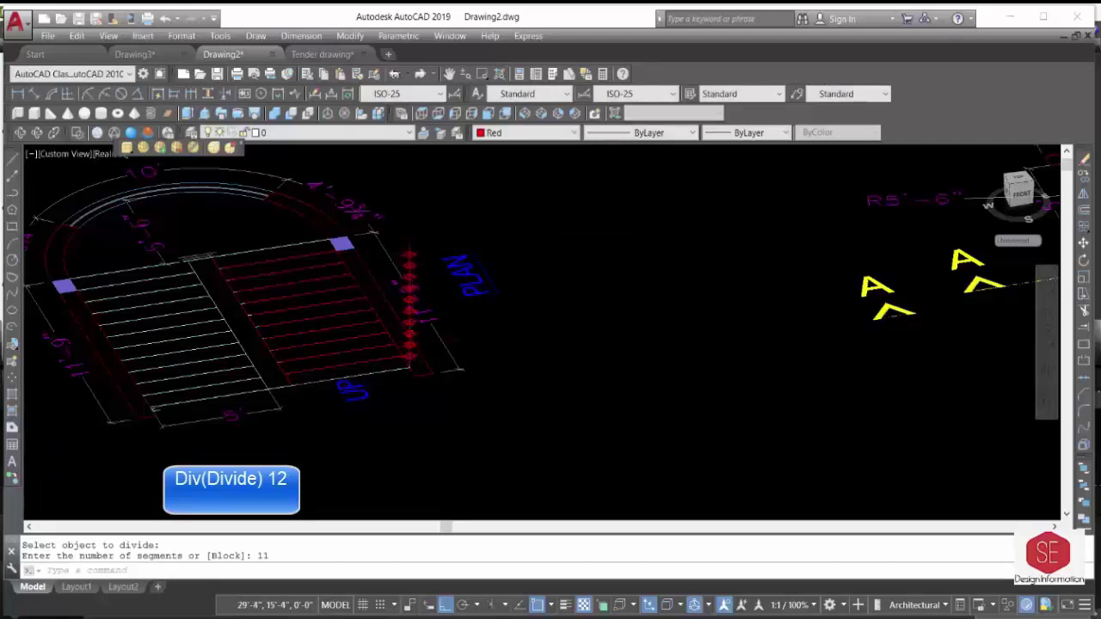
scroll(421, 357, "up", 2)
scroll(377, 335, "up", 1)
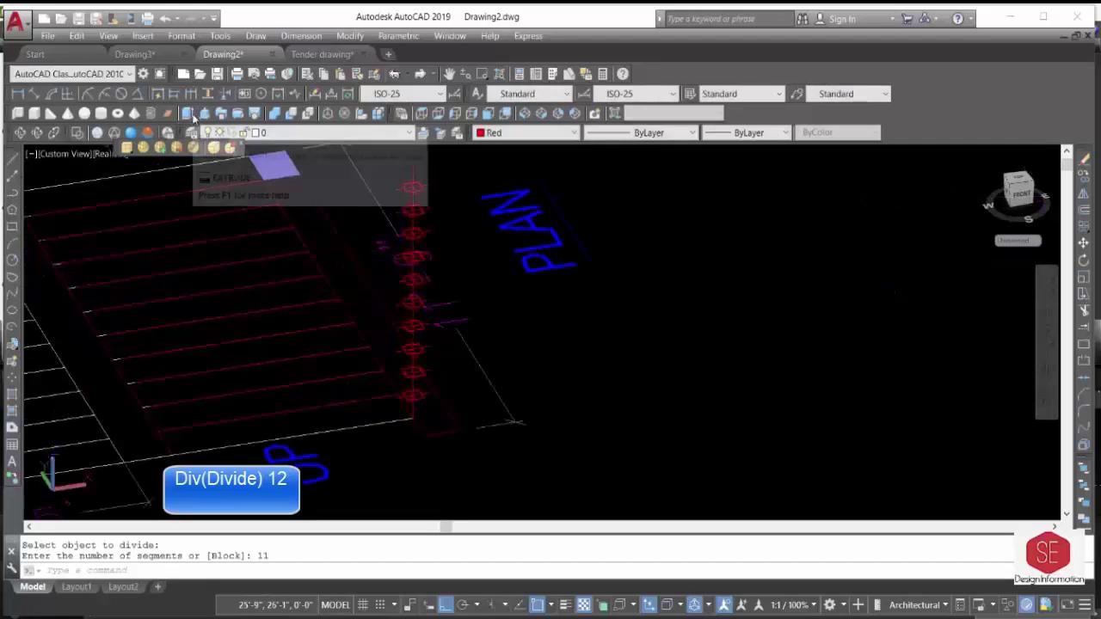
Orbit the view so the stair plan is seen at an oblique 3D angle.
left_click(20, 133)
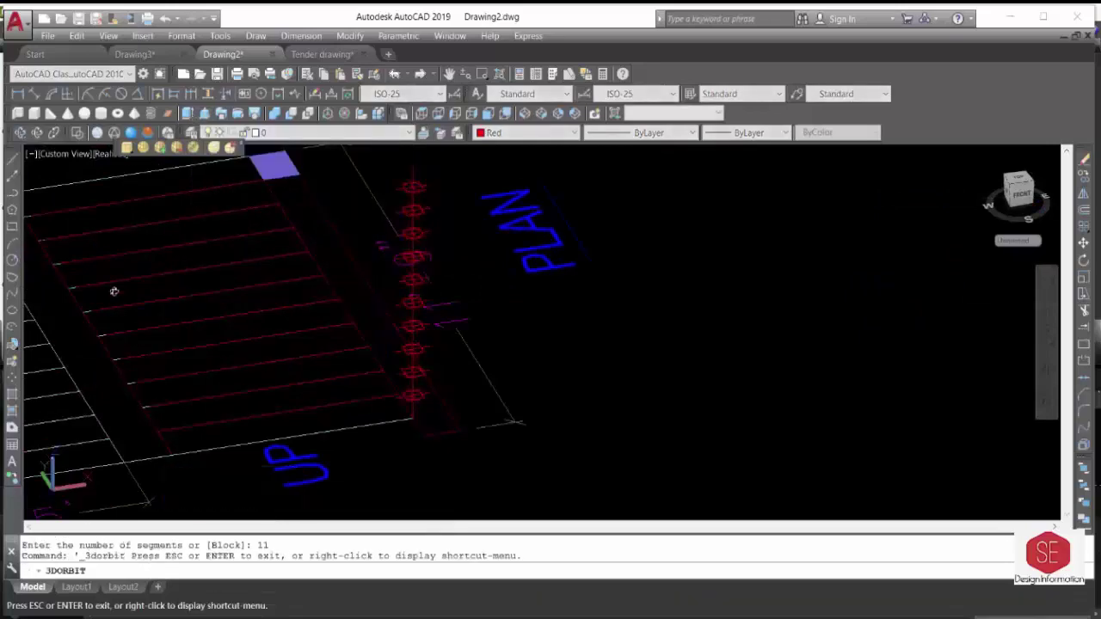
mouse_move(113, 290)
left_mouse_down()
mouse_move(263, 332)
mouse_move(410, 344)
mouse_move(694, 342)
left_mouse_up()
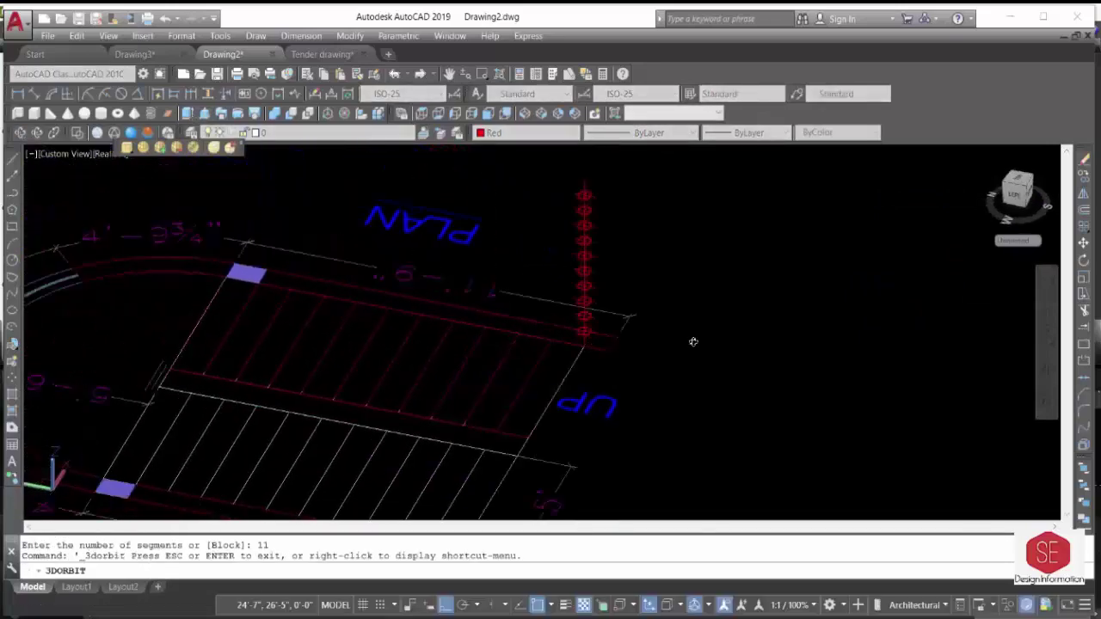
right_click(740, 349)
left_click(768, 358)
Extrude the first two tread rectangles into red solid steps, the second taller than the first.
type("ext")
key("Return")
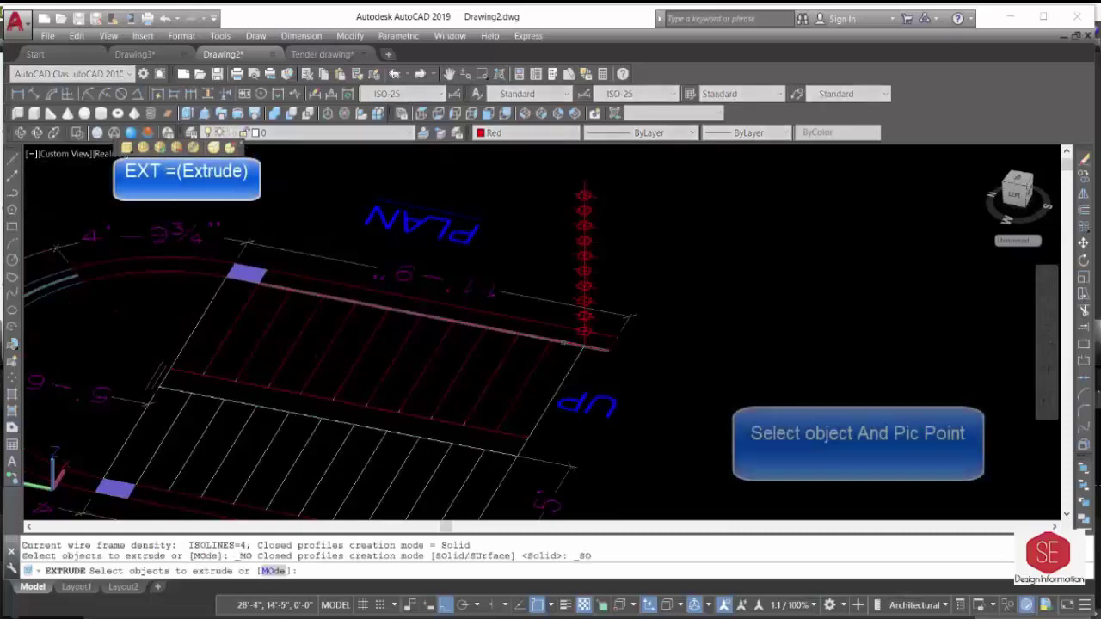
right_click(514, 434)
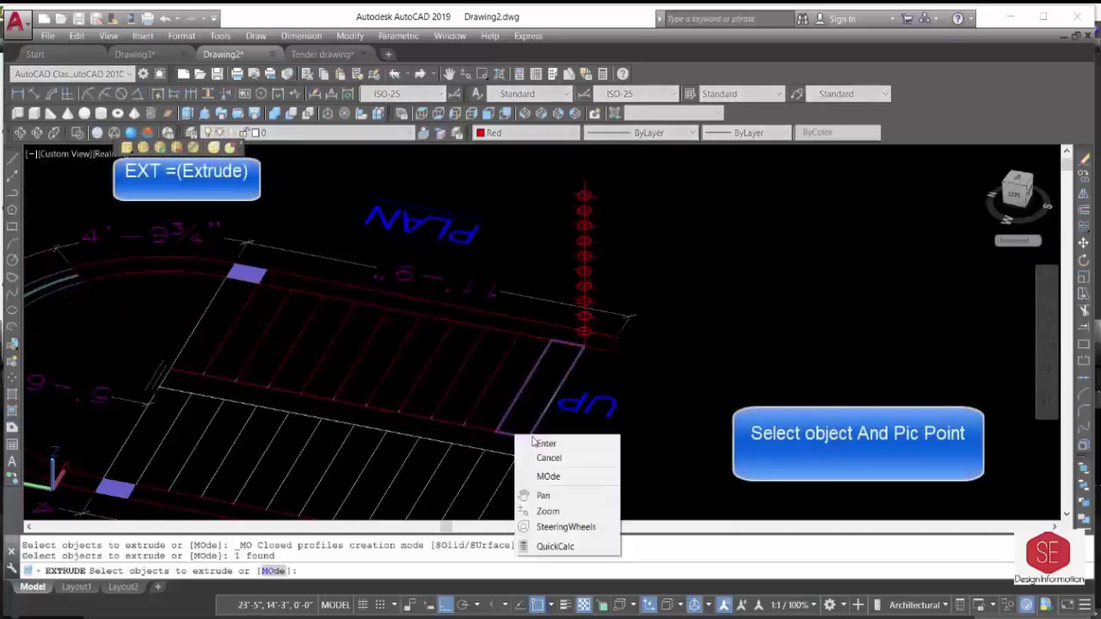
left_click(538, 442)
scroll(565, 369, "up", 3)
left_click(601, 294)
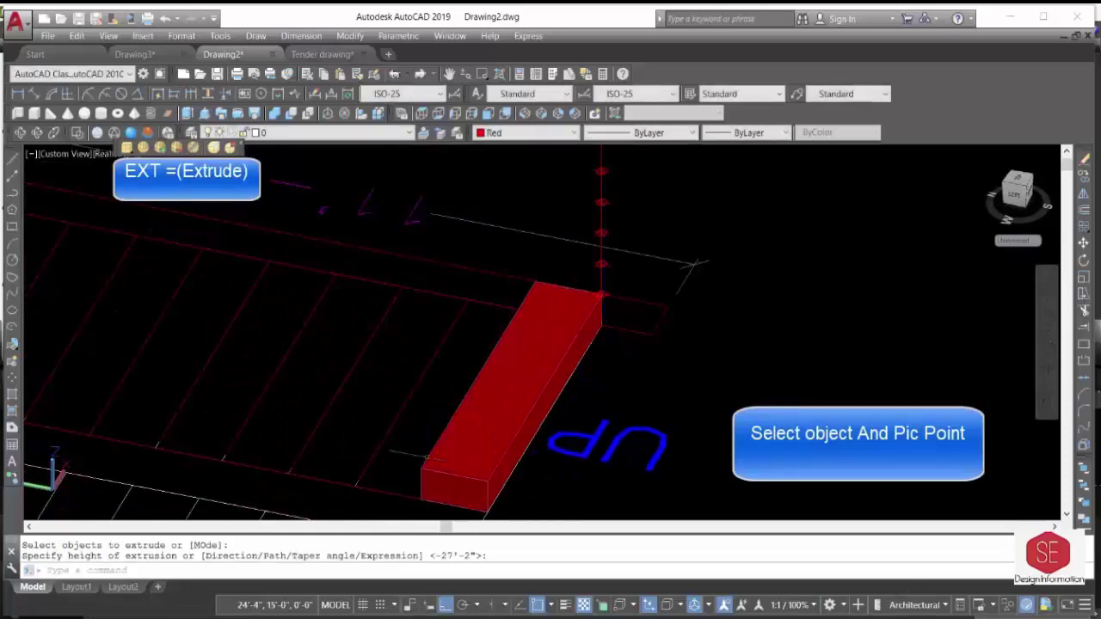
key("Return")
left_click(406, 494)
right_click(406, 495)
left_click(438, 504)
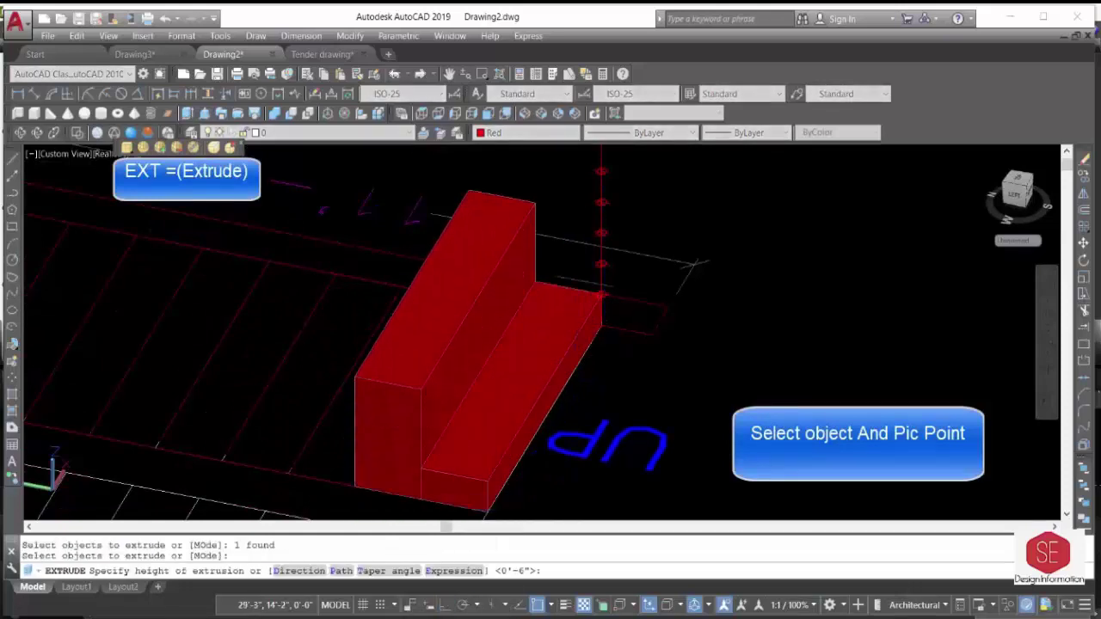
left_click(333, 485)
Extrude the third and fourth treads, each rising above the previous step.
key("Return")
left_click(334, 484)
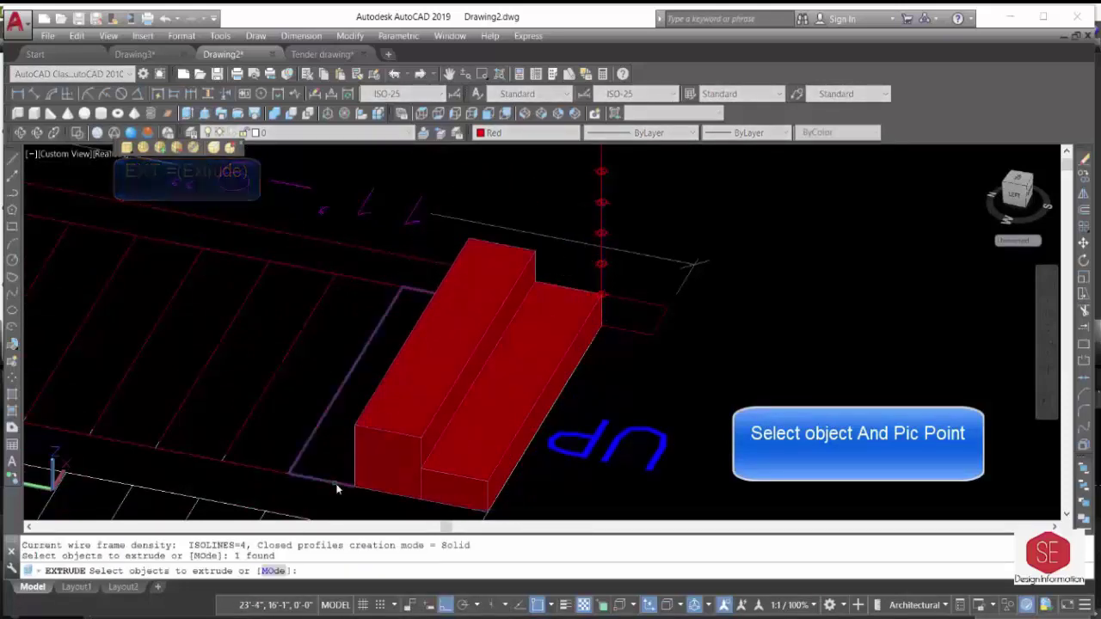
right_click(336, 485)
left_click(366, 493)
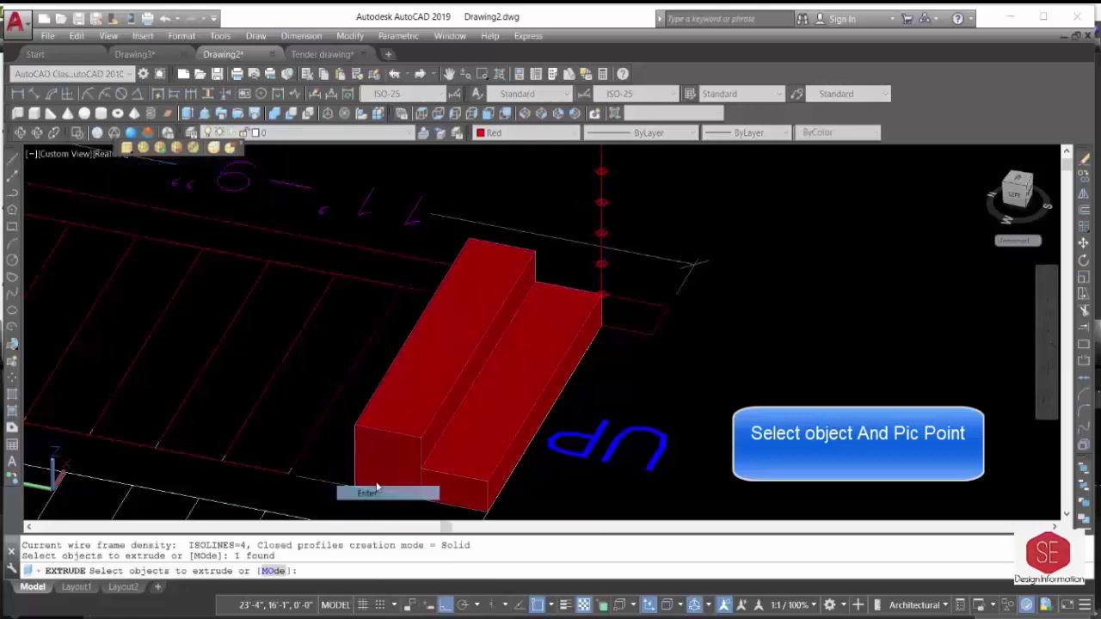
left_click(603, 231)
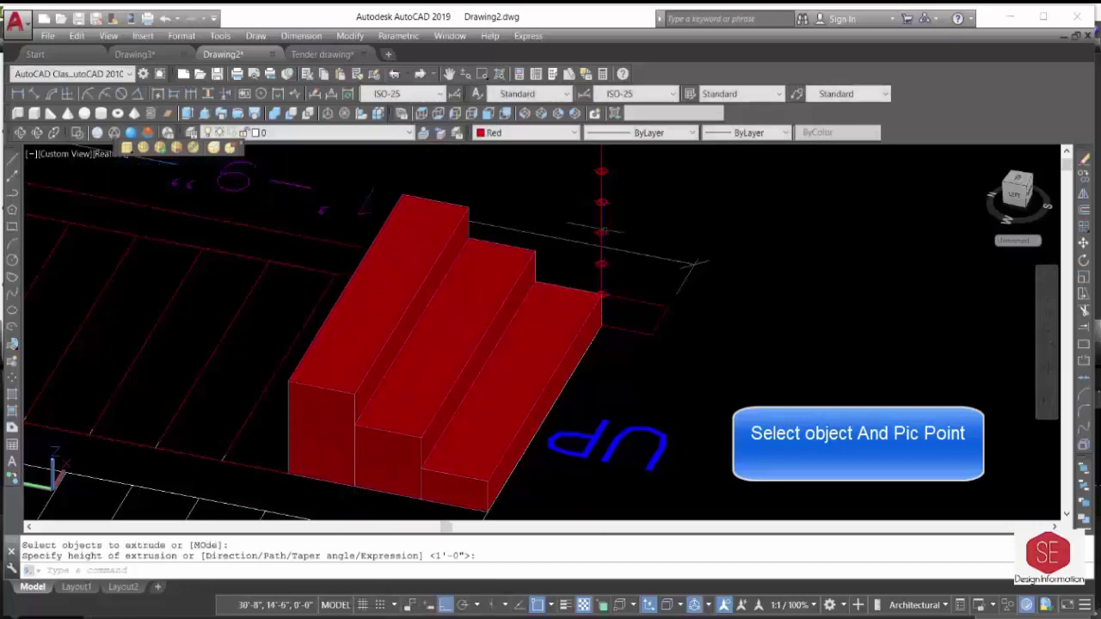
key("Return")
left_click(243, 473)
right_click(246, 474)
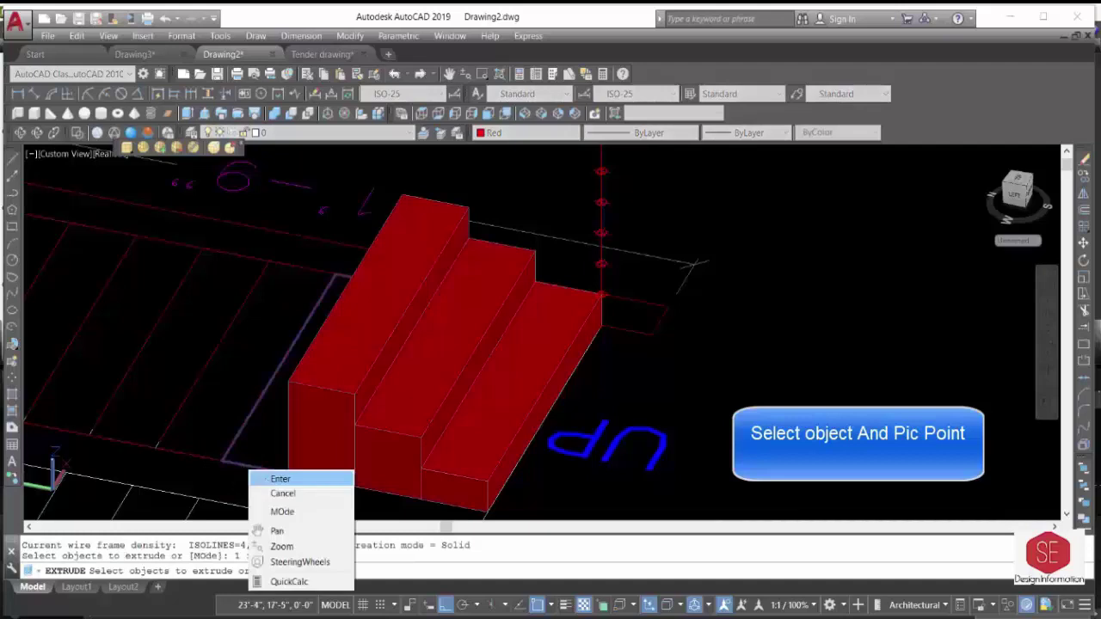
left_click(263, 480)
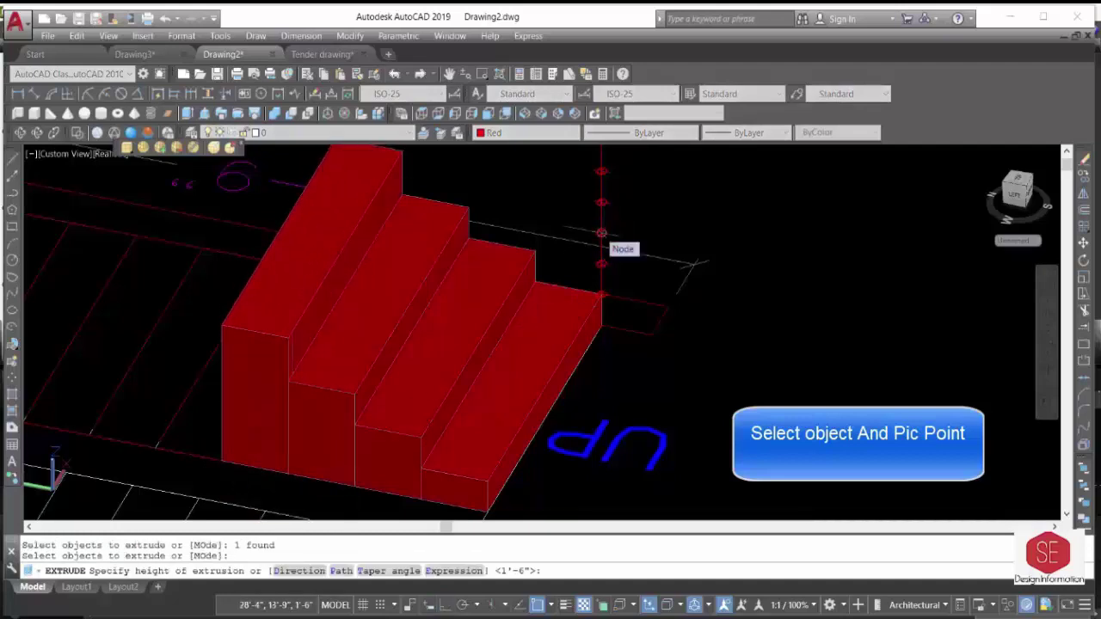
left_click(601, 201)
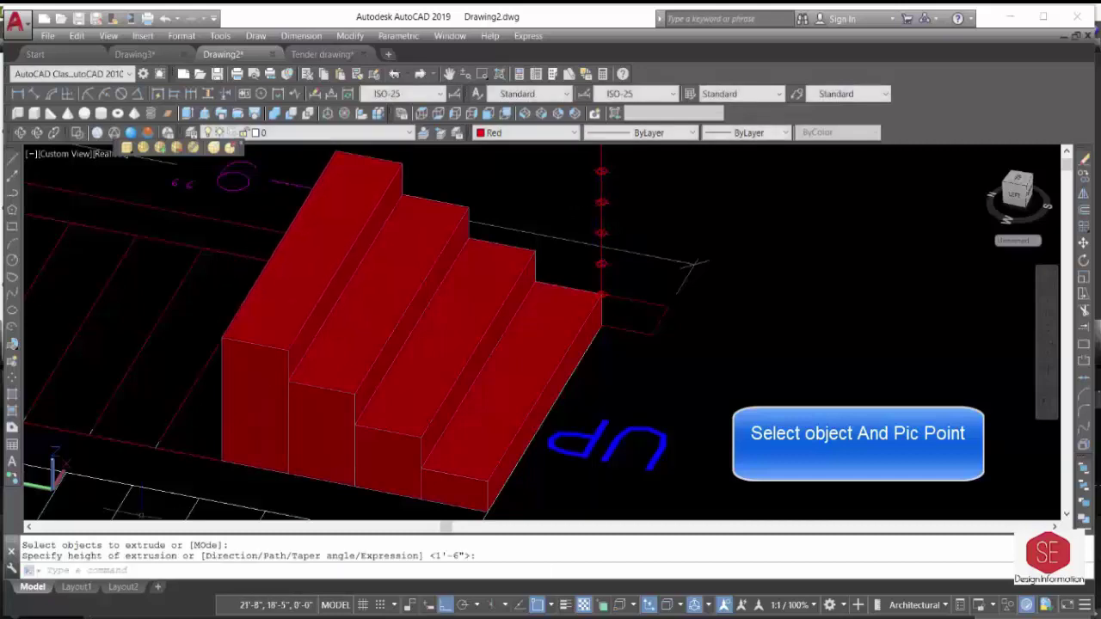
Extrude the fifth and sixth treads as progressively taller solid steps.
key("Return")
left_click(203, 458)
right_click(203, 458)
left_click(226, 466)
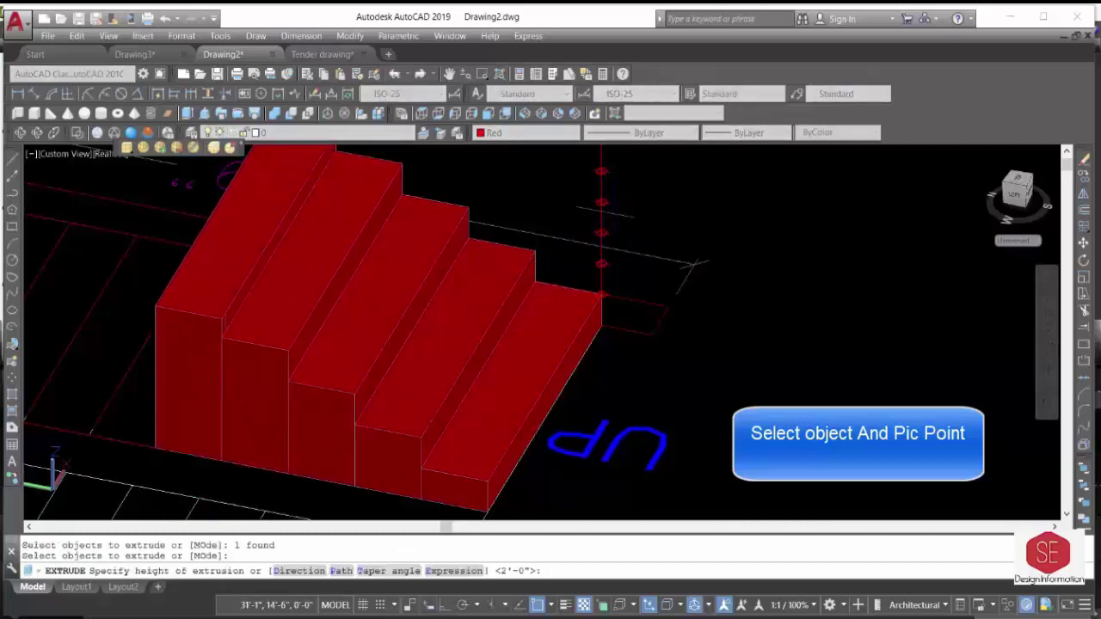
mouse_move(601, 176)
middle_mouse_down("shift")
mouse_move(596, 301)
mouse_move(344, 258)
middle_mouse_up("shift")
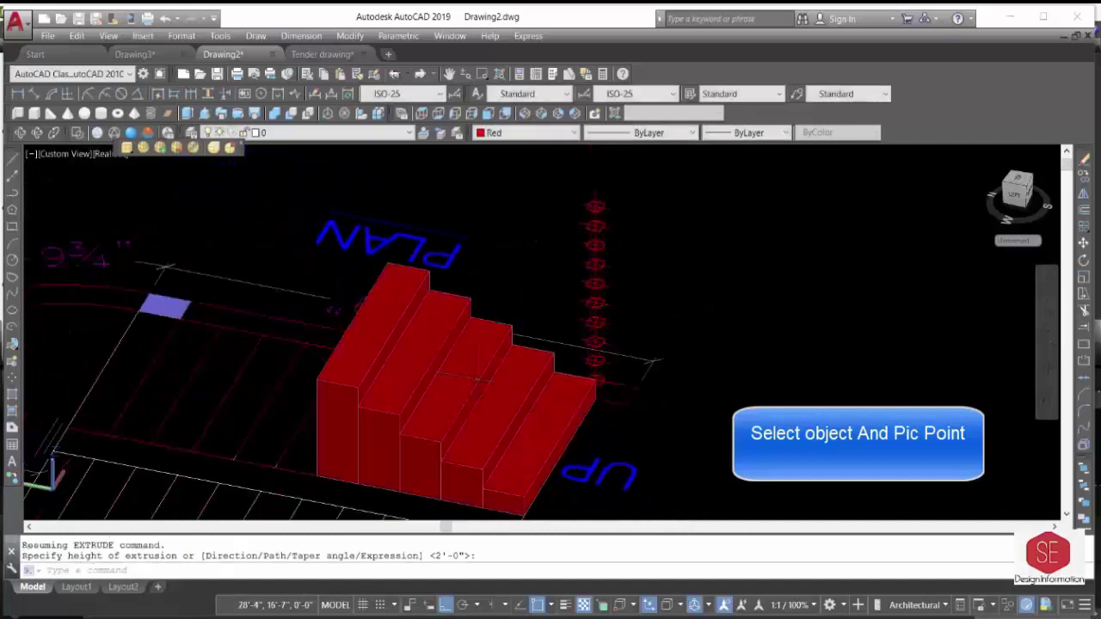
left_click(211, 245)
key("Return")
left_click(361, 449)
right_click(361, 450)
left_click(381, 454)
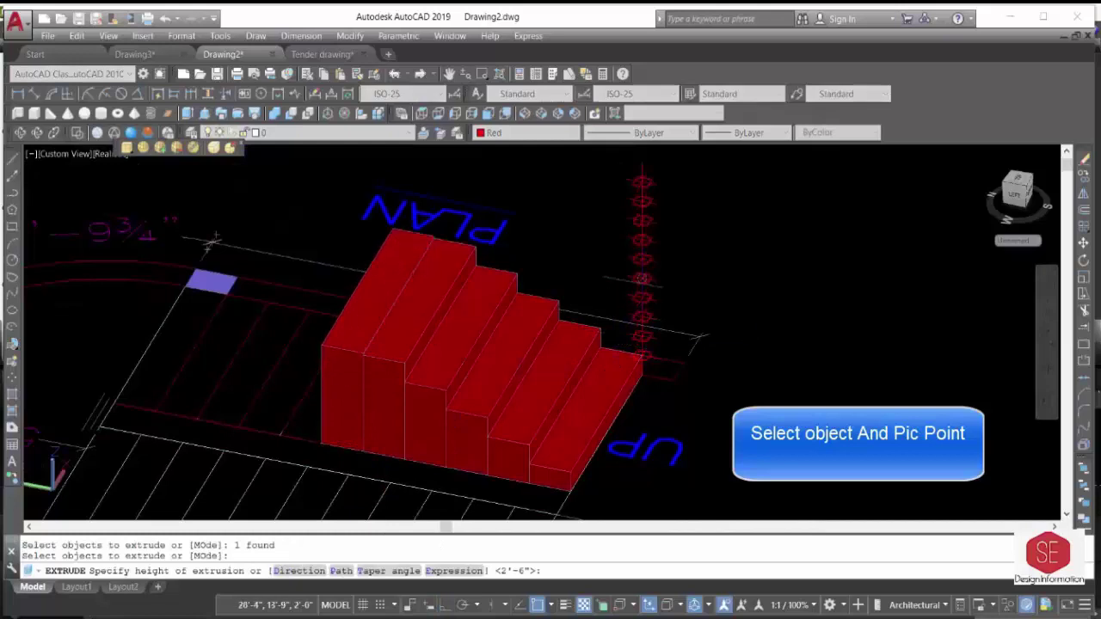
key("Return")
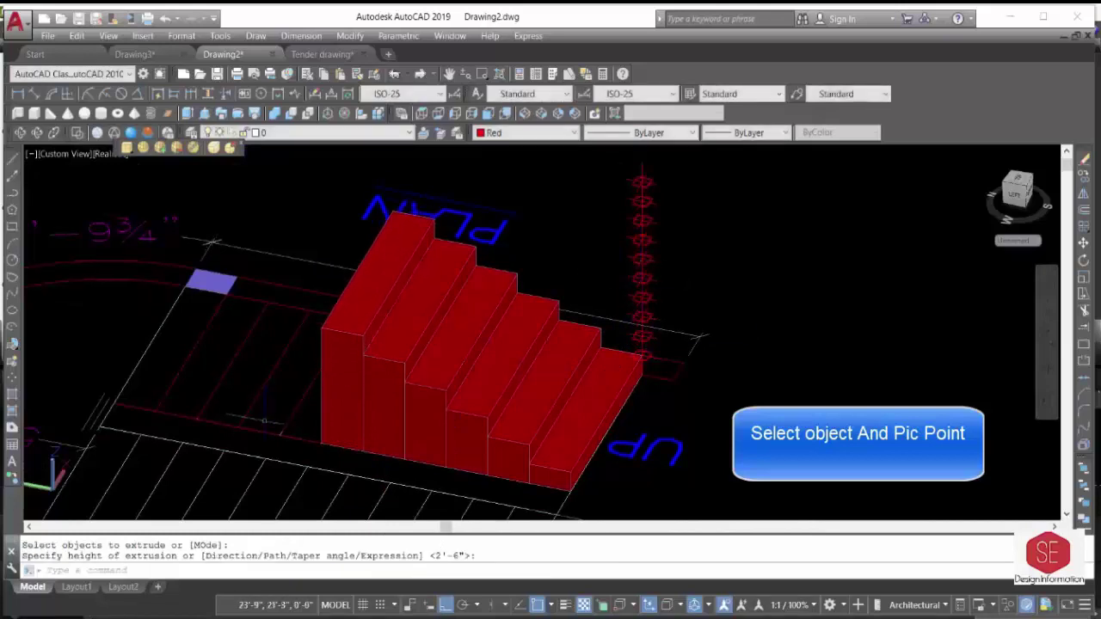
Extrude the seventh and eighth treads higher still, reselecting the eighth after a false start.
key("Return")
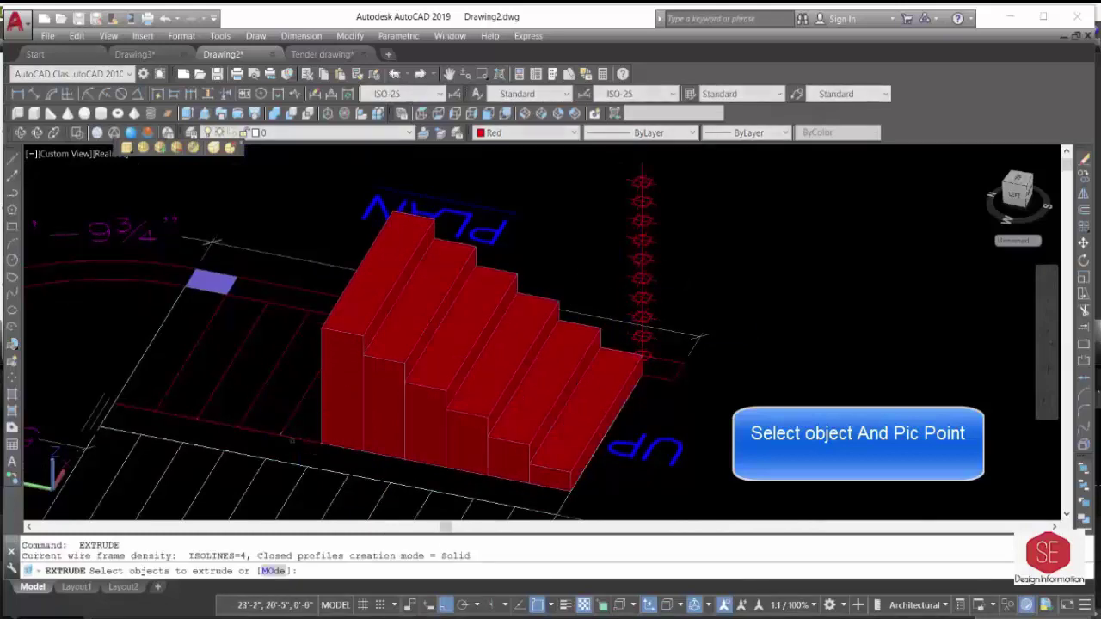
left_click(293, 437)
left_click(327, 453)
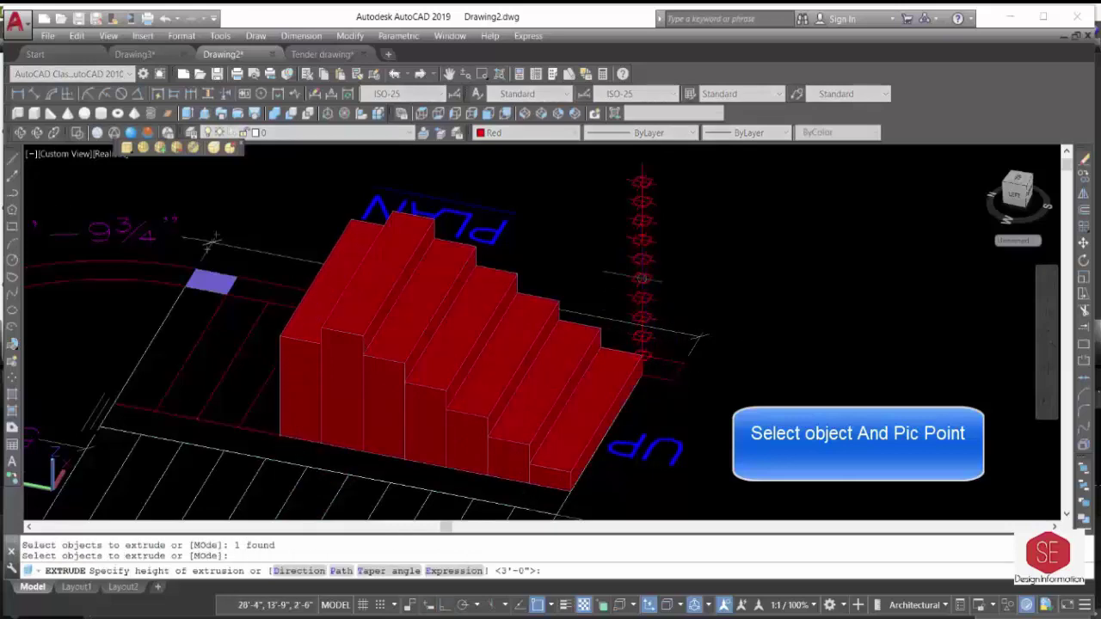
scroll(641, 239, "up", 2)
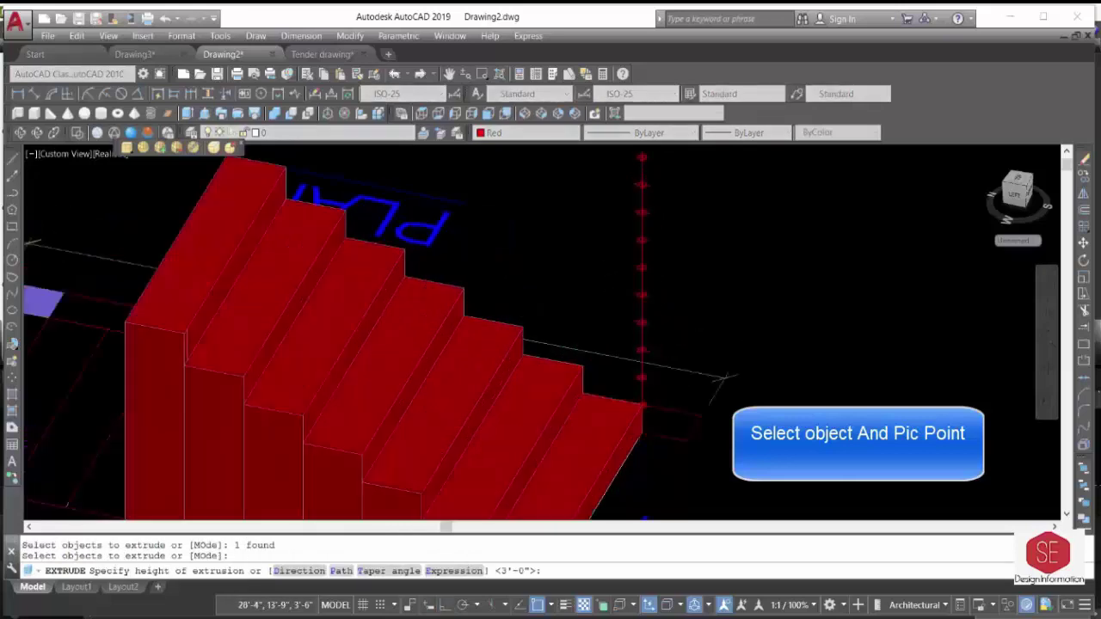
scroll(641, 240, "up", 1)
left_click(641, 239)
scroll(654, 249, "down", 3)
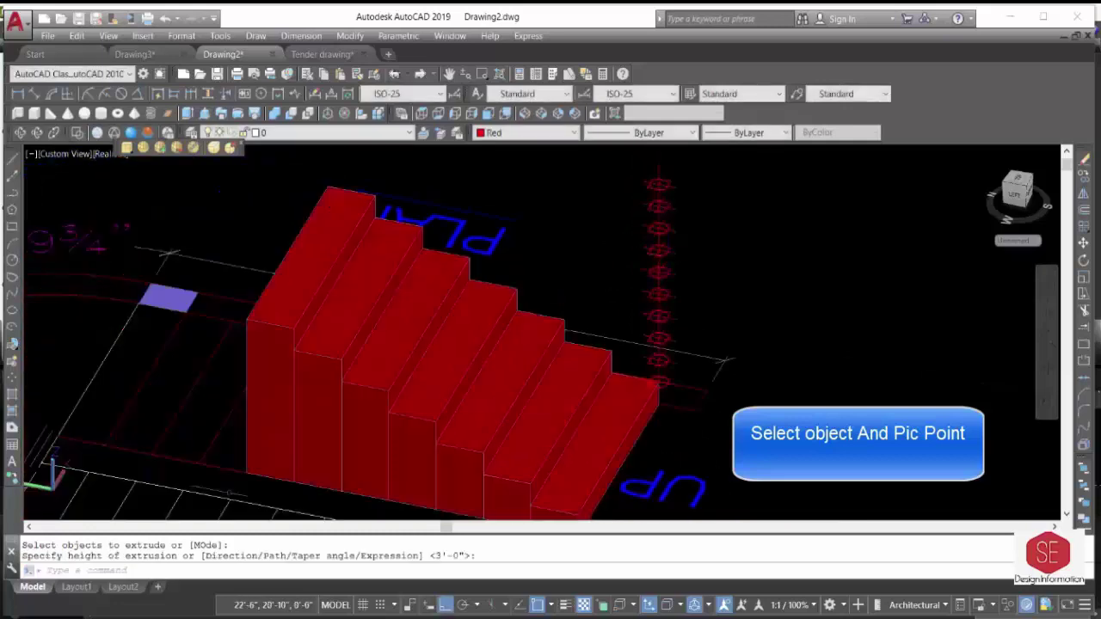
key("Return")
left_click(225, 470)
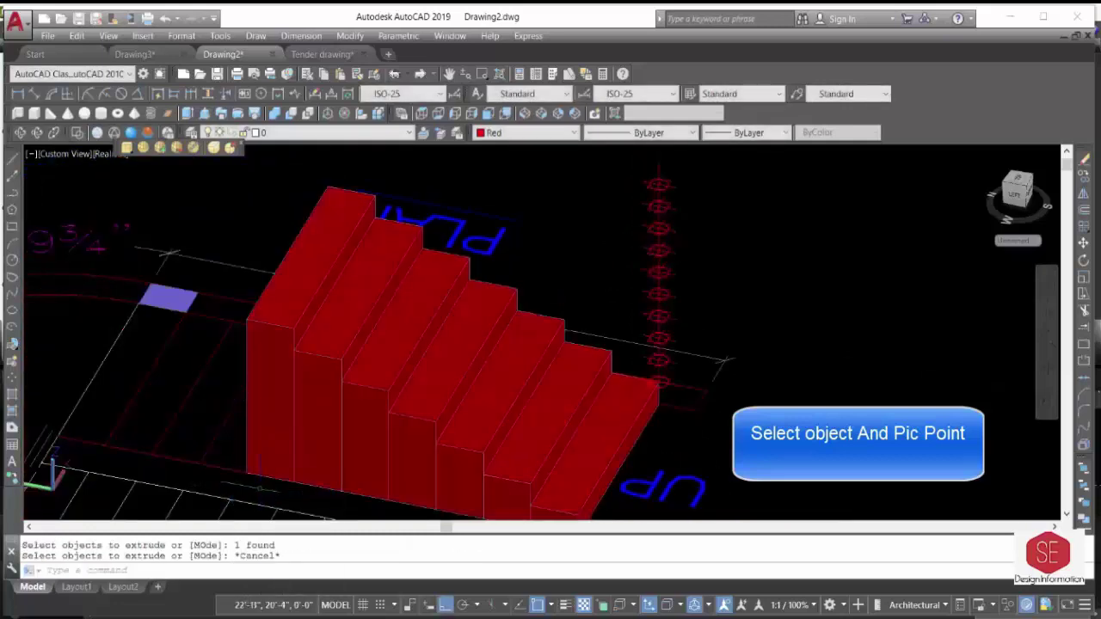
key("Return")
left_click(225, 470)
right_click(234, 475)
left_click(250, 482)
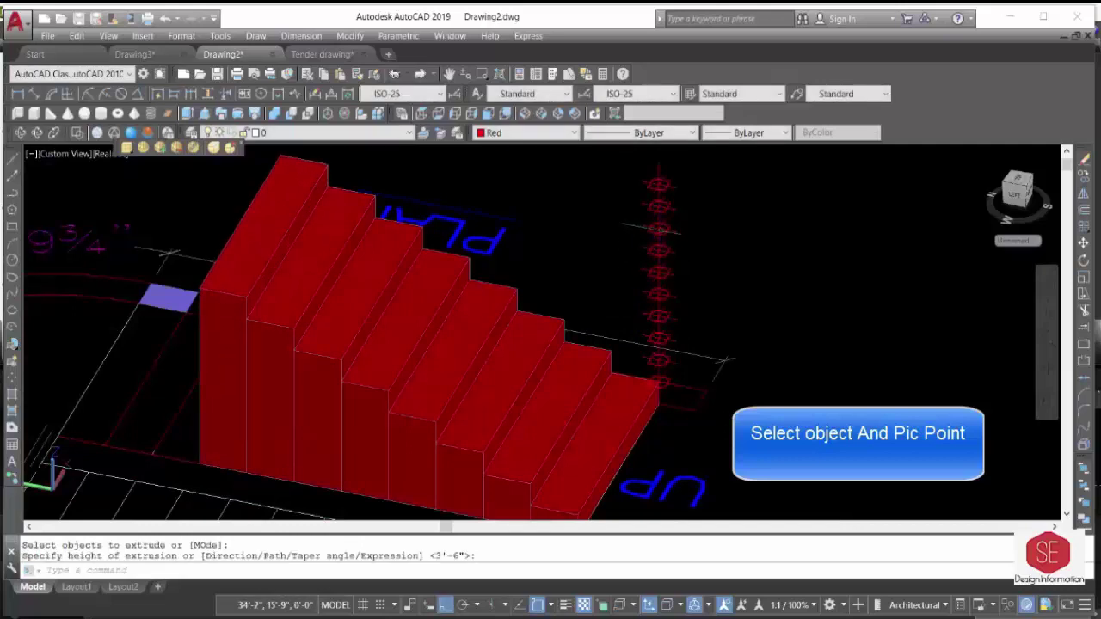
left_click(659, 228)
Extrude the last three treads, the final step reaching 5'-0".
key("Return")
left_click(180, 455)
right_click(187, 463)
left_click(210, 472)
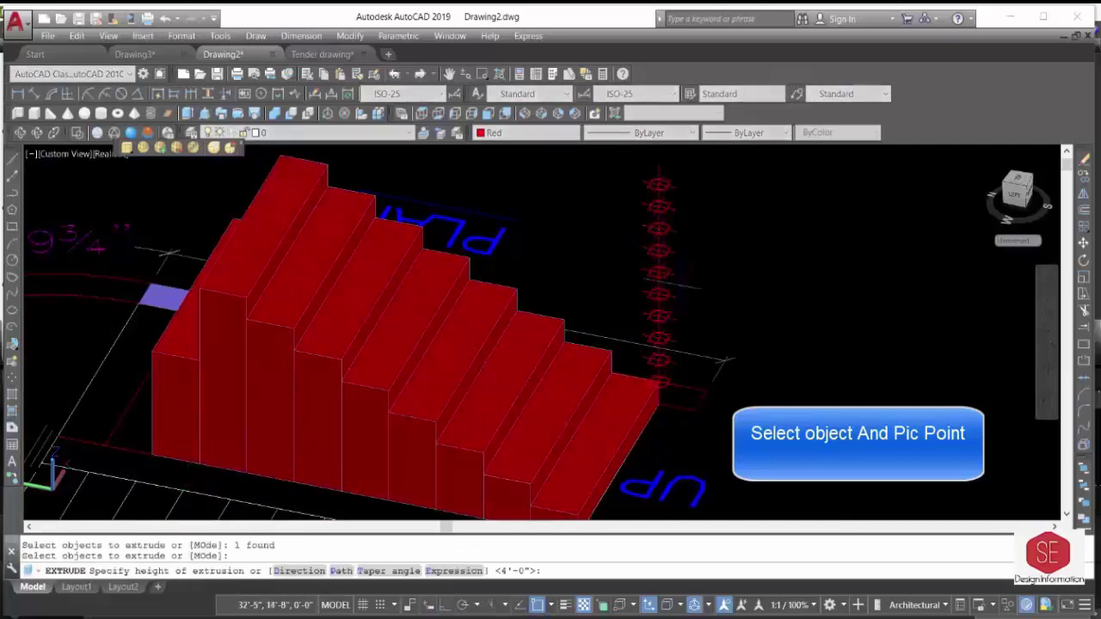
left_click(658, 207)
key("Return")
left_click(129, 409)
right_click(162, 466)
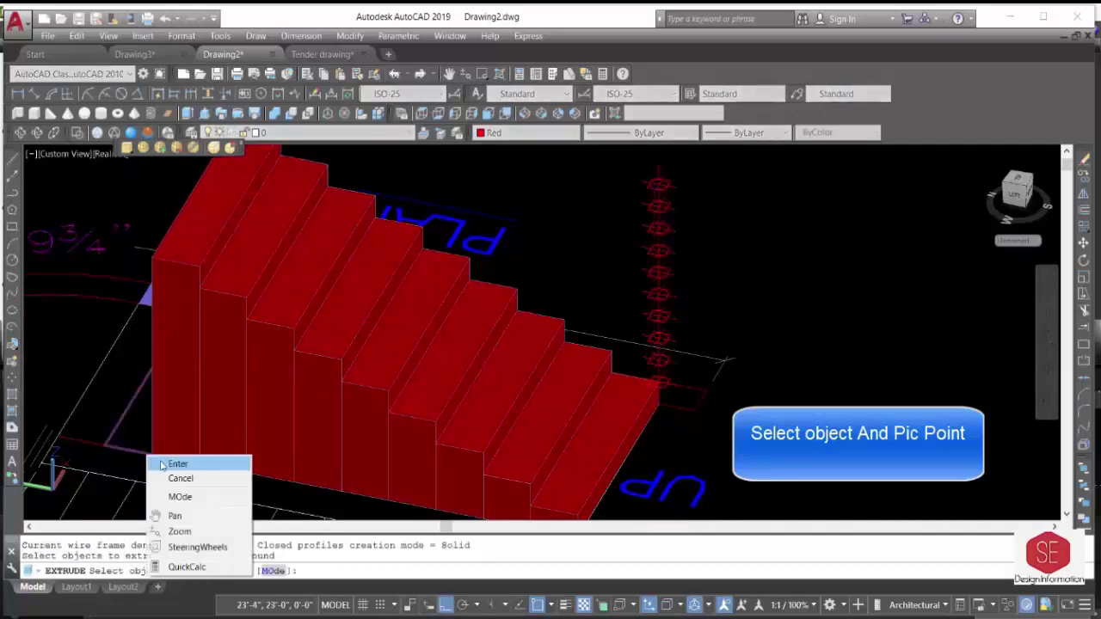
left_click(161, 466)
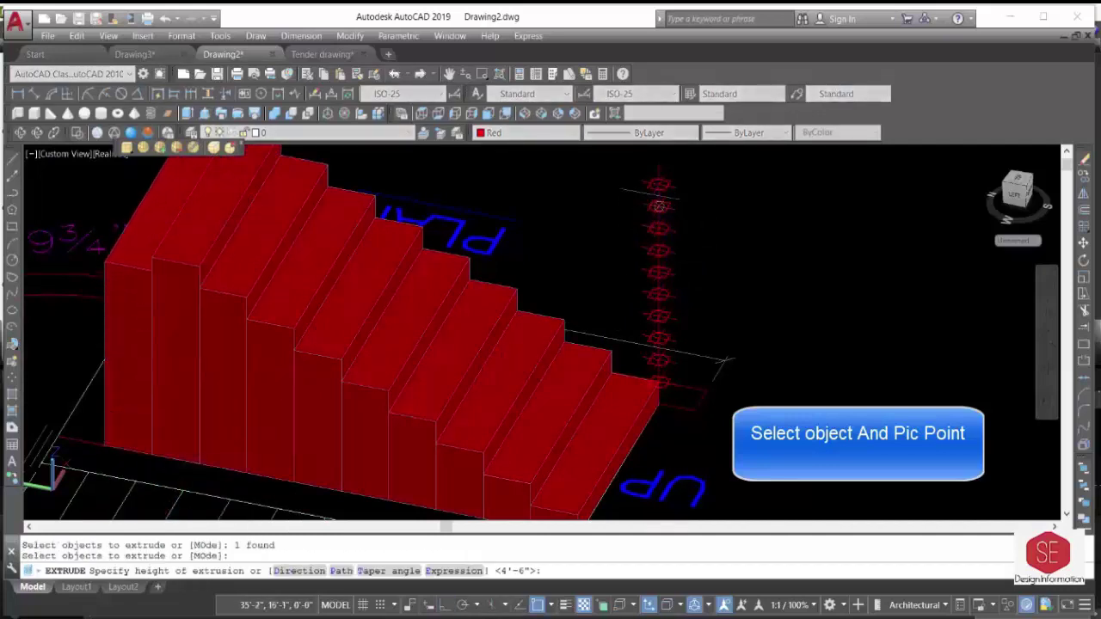
left_click(658, 207)
key("Return")
left_click(82, 438)
right_click(92, 442)
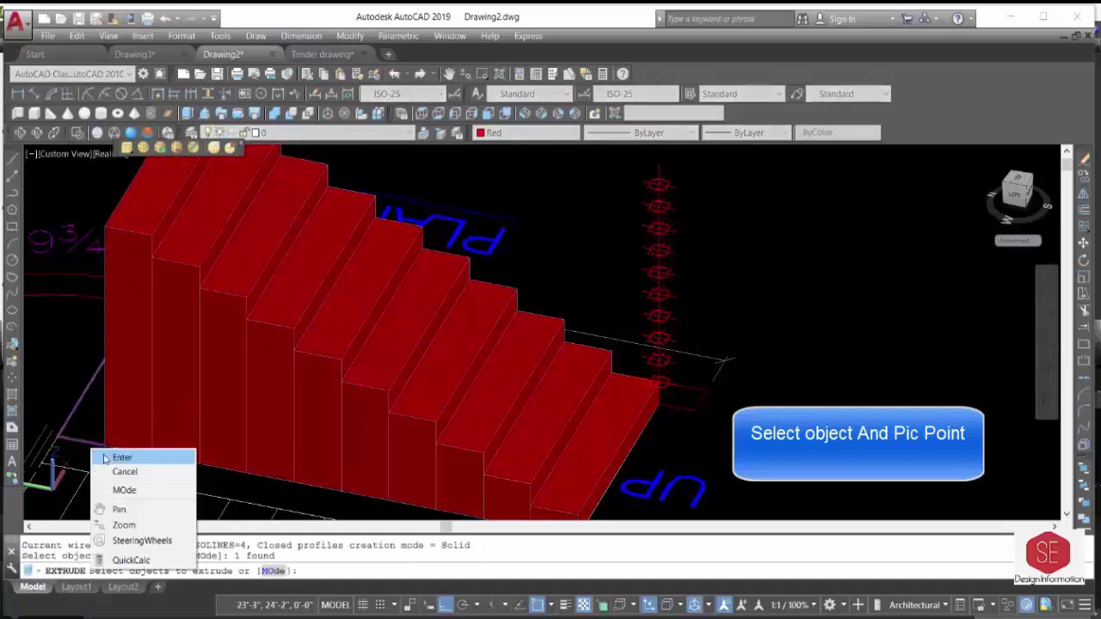
left_click(112, 449)
left_click(658, 161)
Extrude the semicircular landing outline into a 6-inch-thick solid slab.
scroll(635, 297, "down", 5)
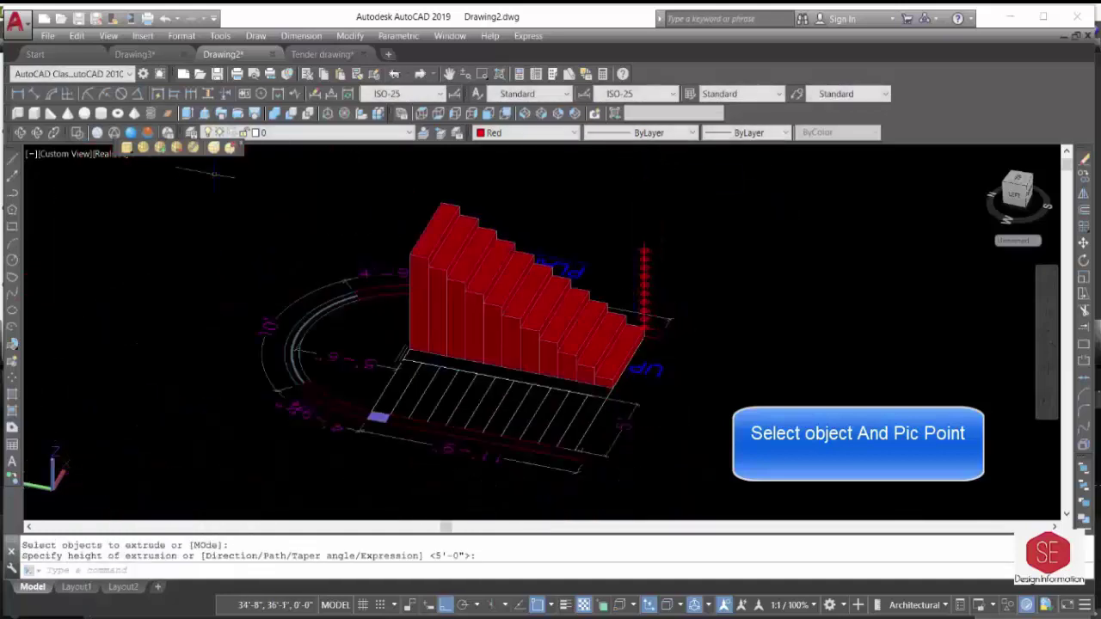
middle_click_drag(47, 175, 514, 442, "shift")
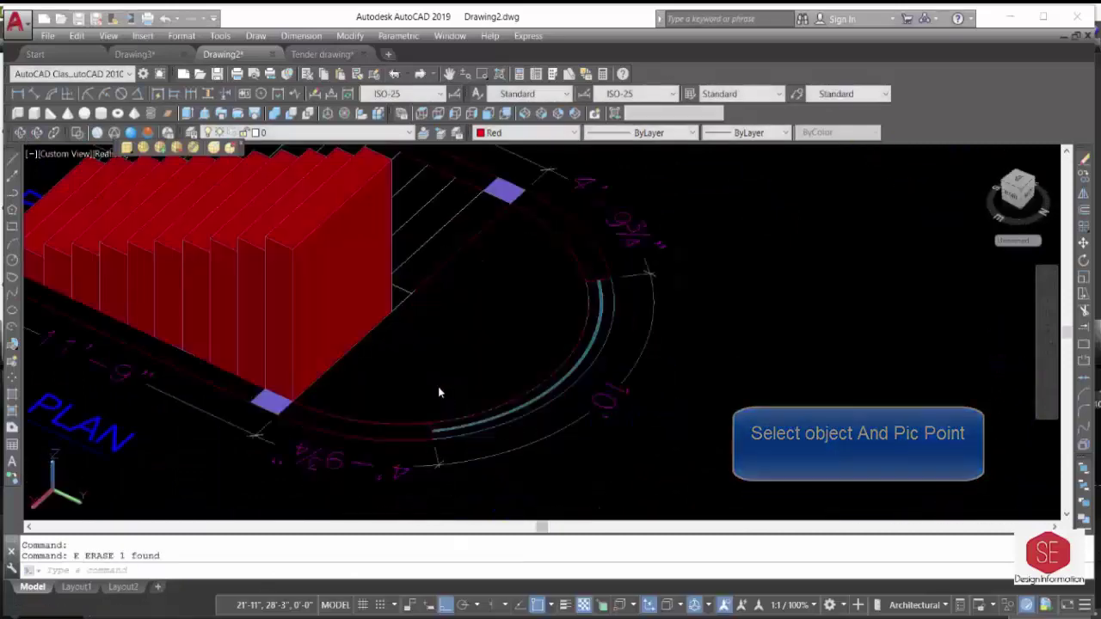
left_click(593, 327)
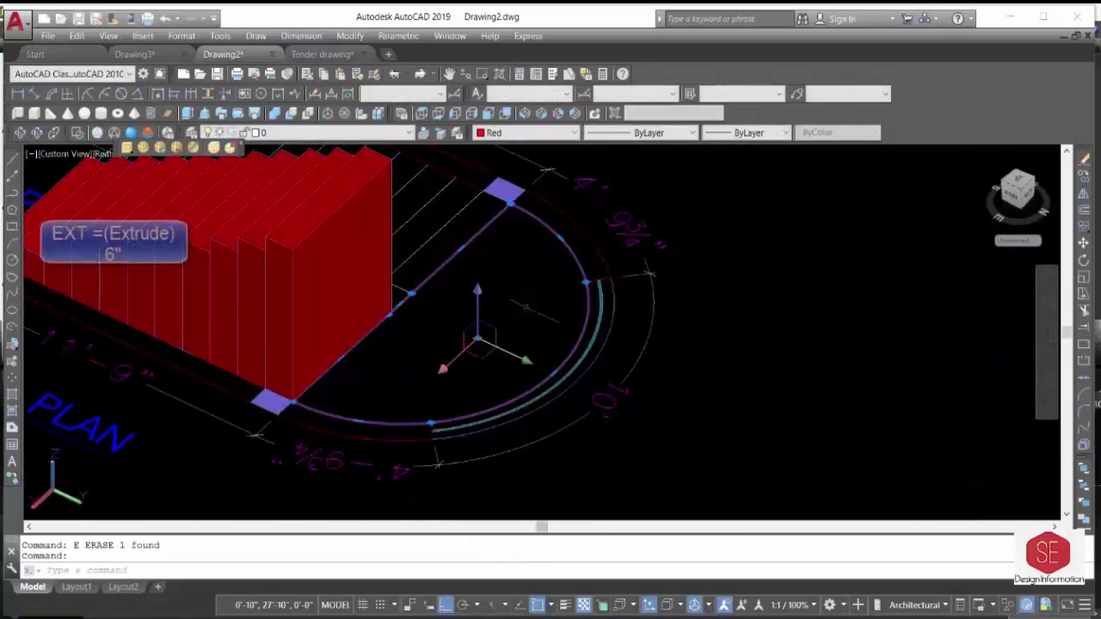
left_click(188, 115)
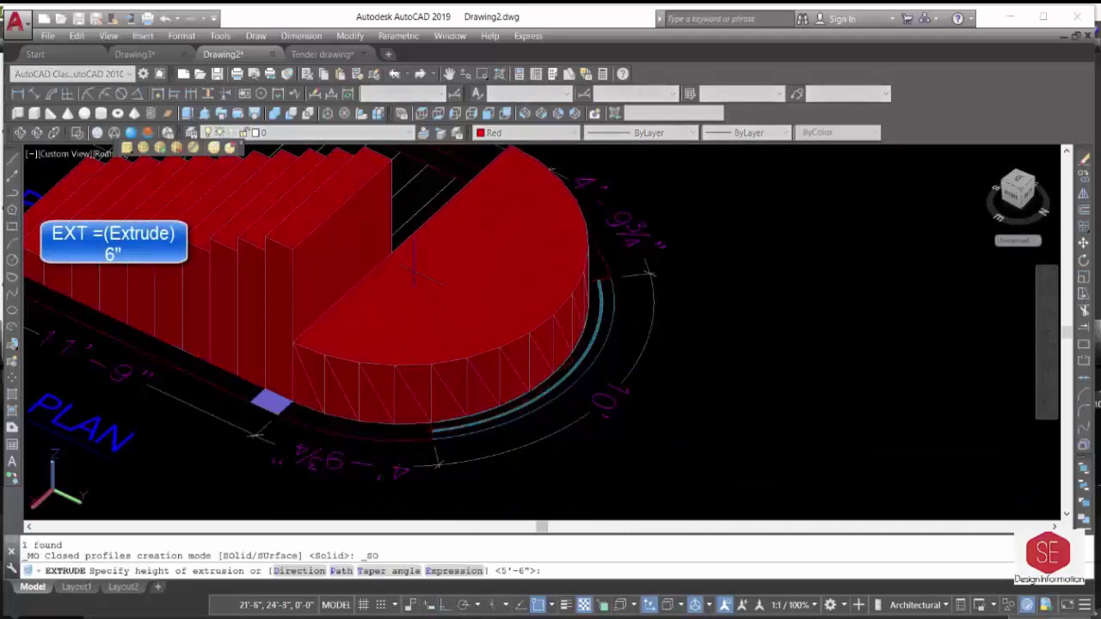
type("6")
key("Return")
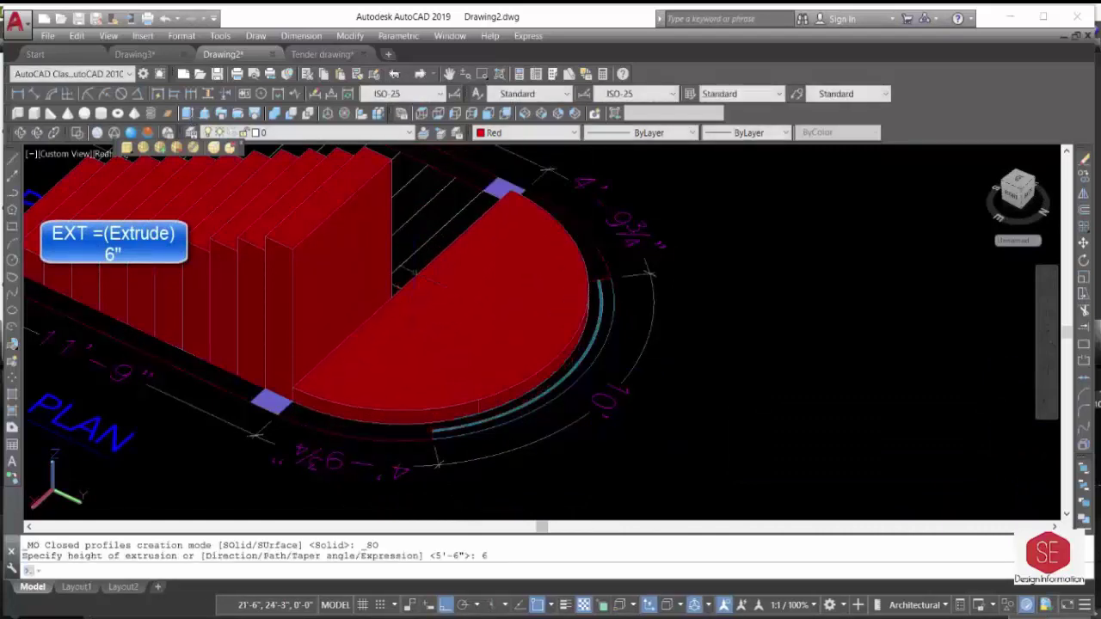
scroll(307, 406, "up", 2)
Move the landing slab up so it sits at the top of the stair flight.
type("m")
key("Return")
left_click(308, 409)
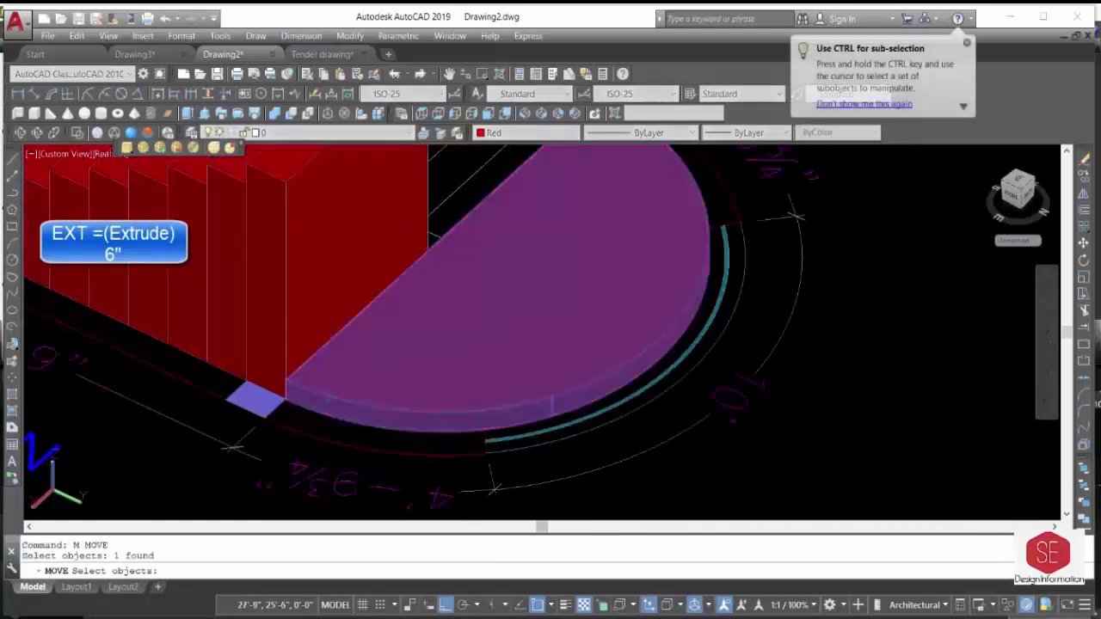
scroll(308, 409, "up", 3)
left_click(267, 389)
scroll(275, 382, "down", 3)
scroll(300, 246, "down", 2)
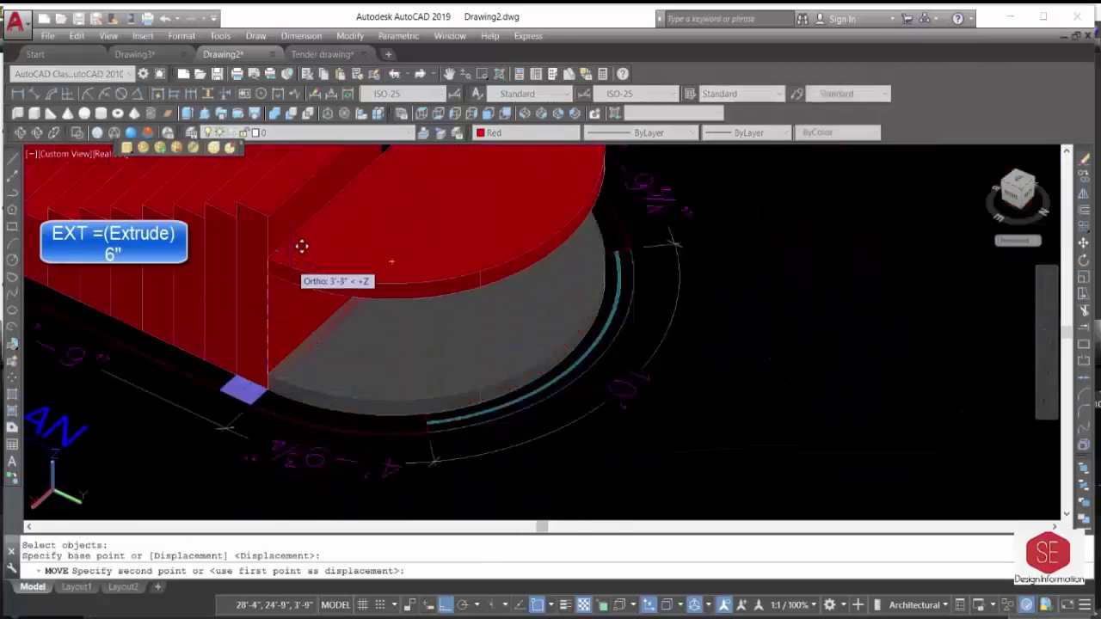
scroll(384, 260, "down", 3)
left_click(342, 301)
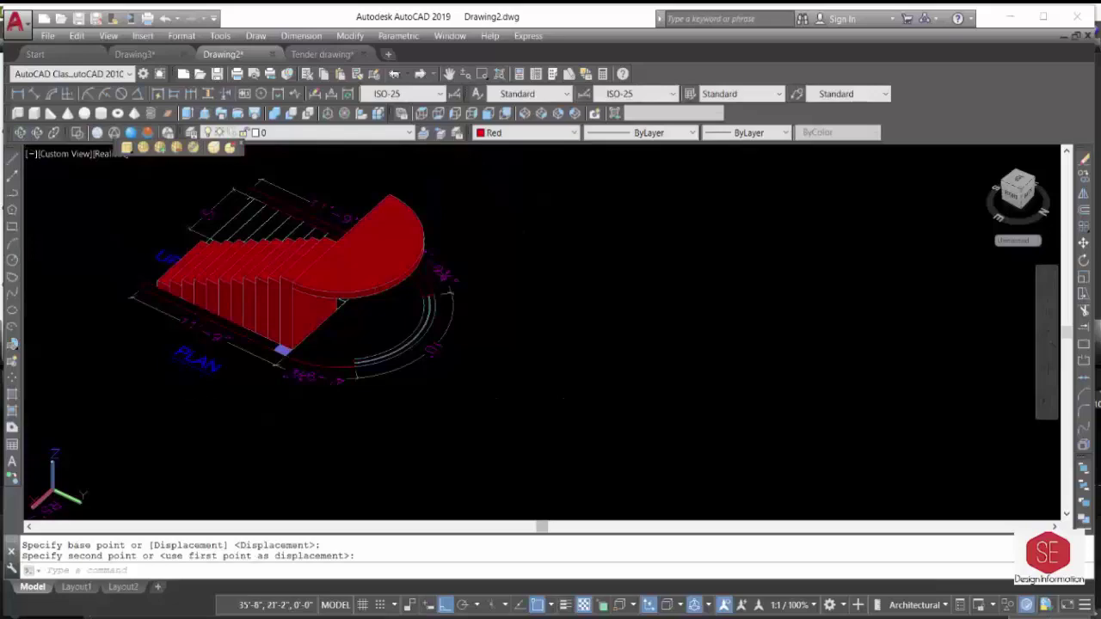
Cancel the stray selection and orbit to view the stair from another side.
left_click(62, 277)
key("Escape")
left_click(20, 132)
mouse_move(138, 379)
left_mouse_down()
mouse_move(349, 317)
mouse_move(345, 363)
mouse_move(312, 376)
mouse_move(441, 401)
left_mouse_up()
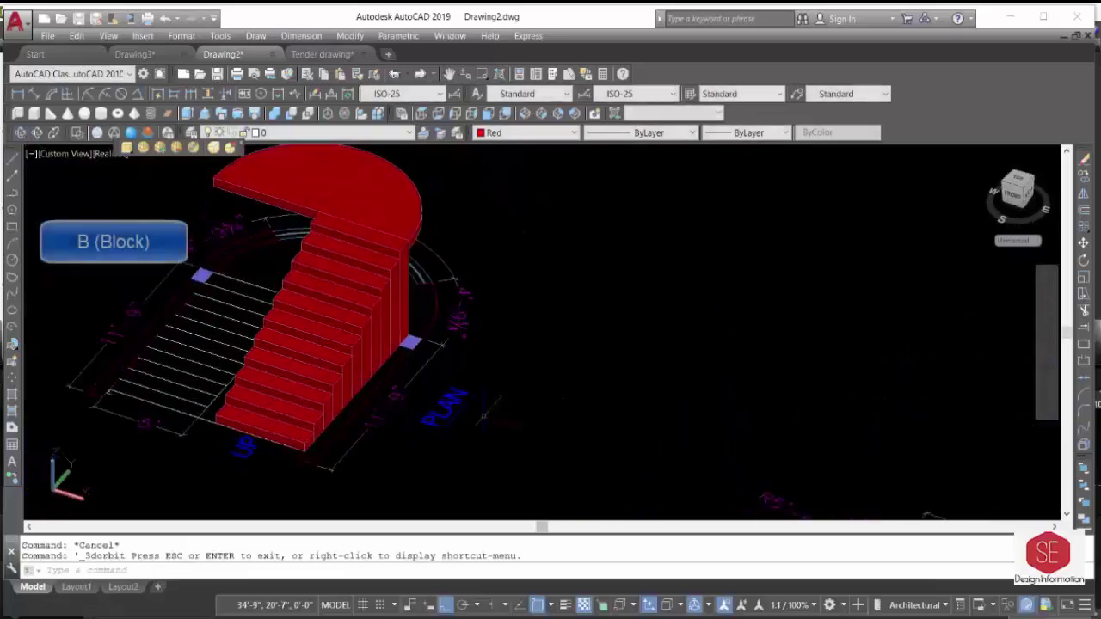
Define a block named 'stair' from the steps and side wall of the flight.
type("B")
key("Return")
type("stair")
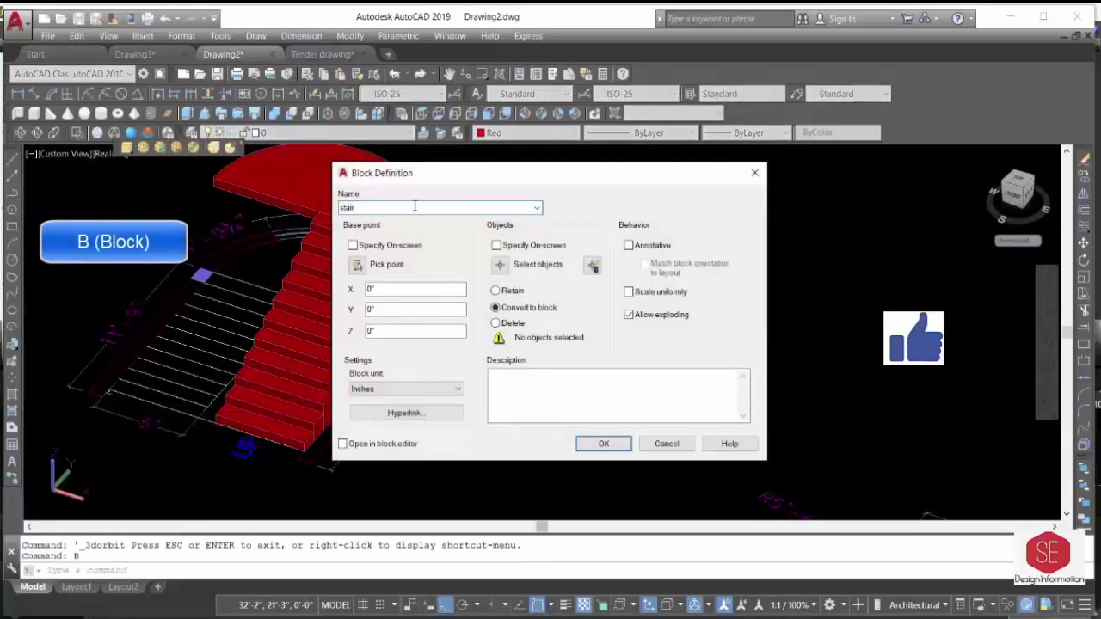
left_click(501, 266)
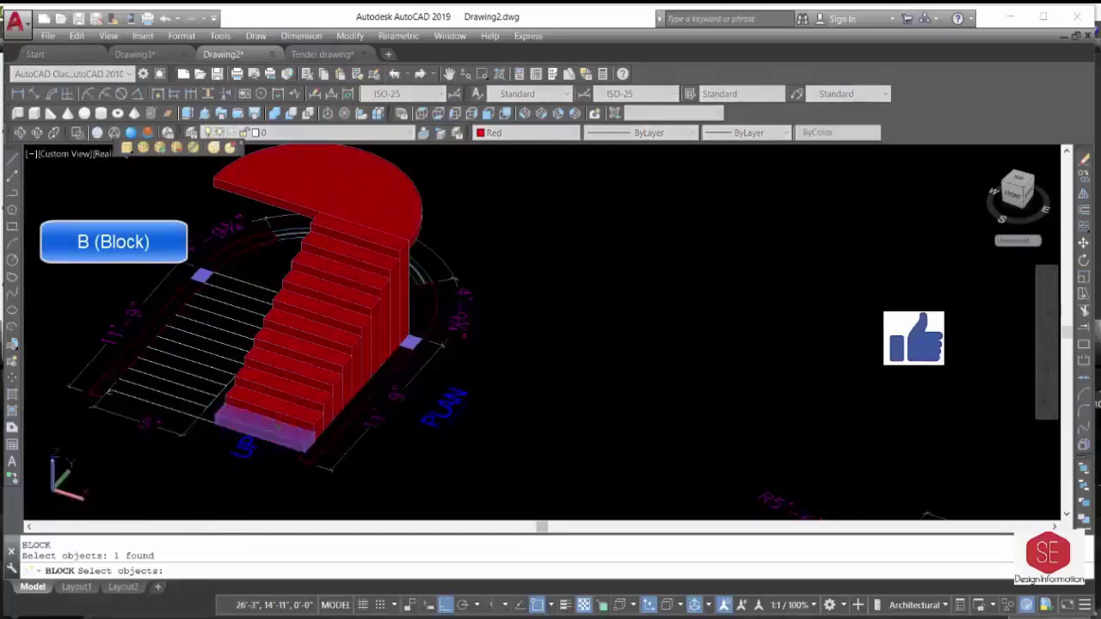
left_click(297, 361)
left_click(306, 344)
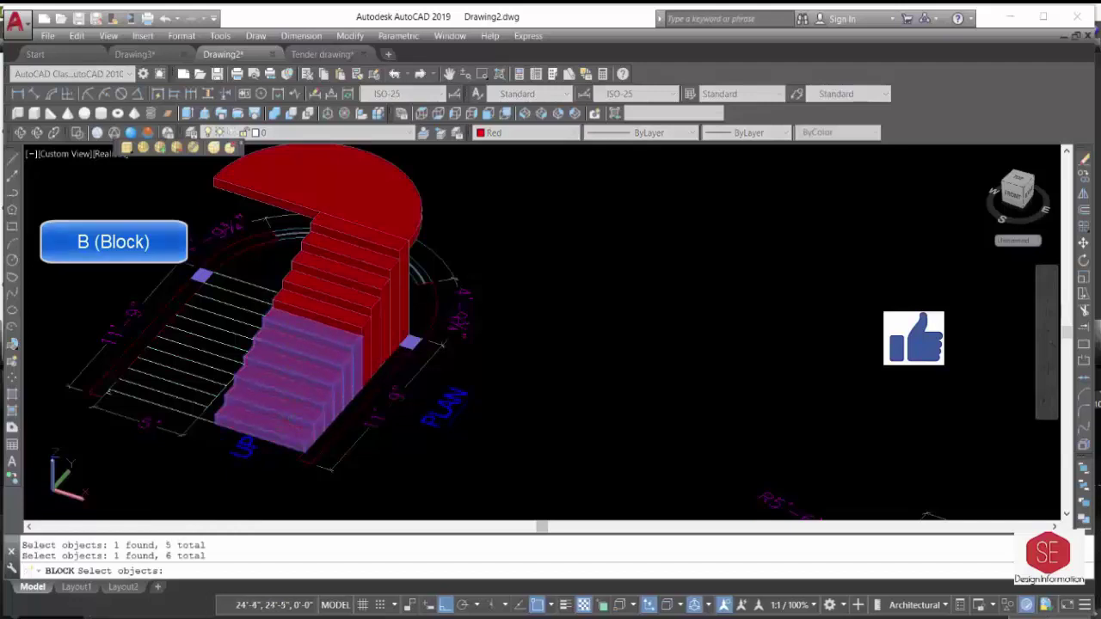
left_click(314, 327)
left_click(323, 309)
left_click(333, 290)
left_click(342, 272)
left_click(353, 248)
left_click(402, 284)
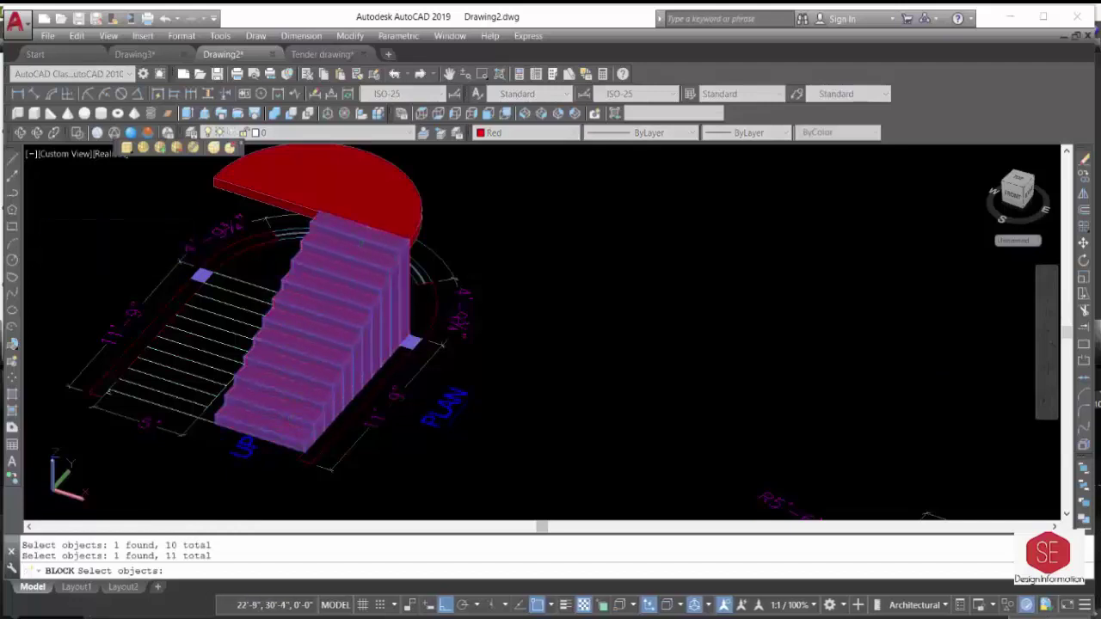
key("Return")
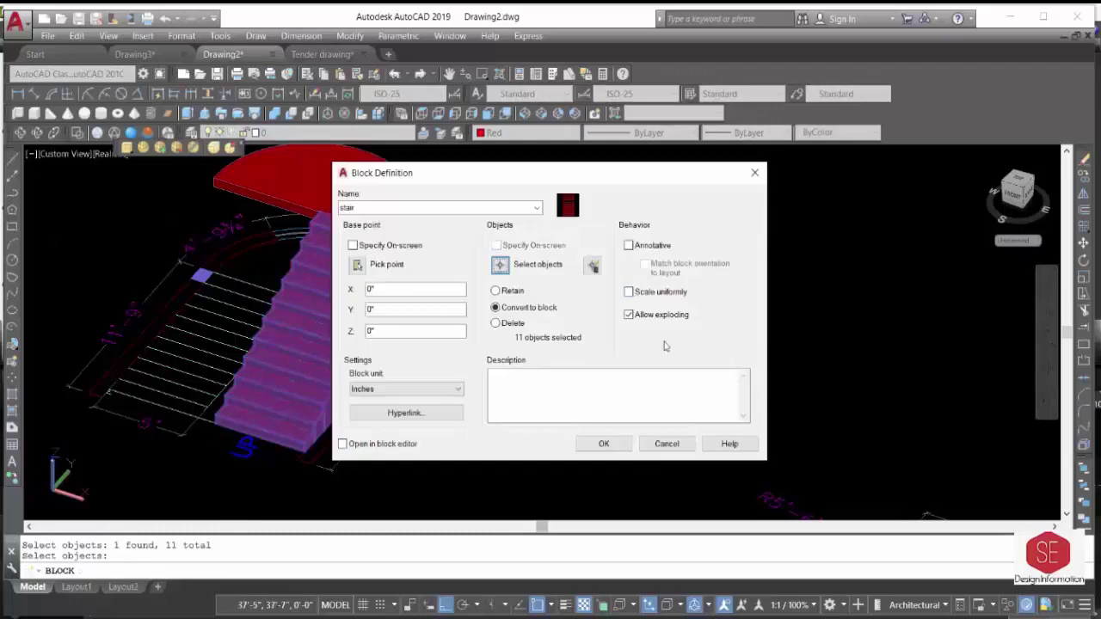
left_click(612, 445)
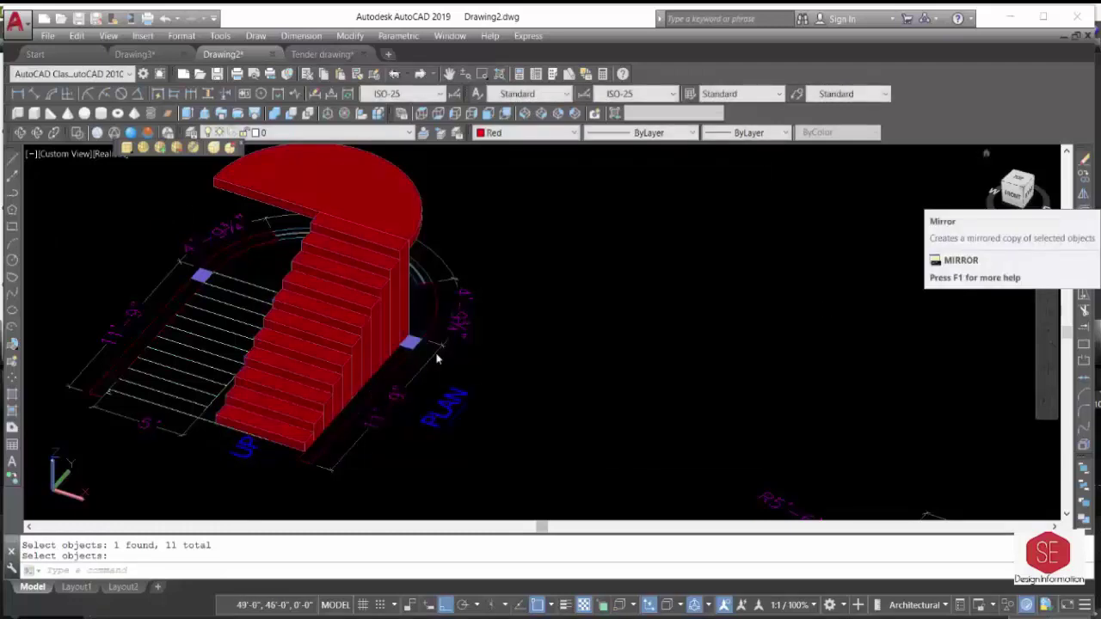
Mirror the stair block across a line, keeping the original flight.
left_click(1083, 193)
left_click(355, 297)
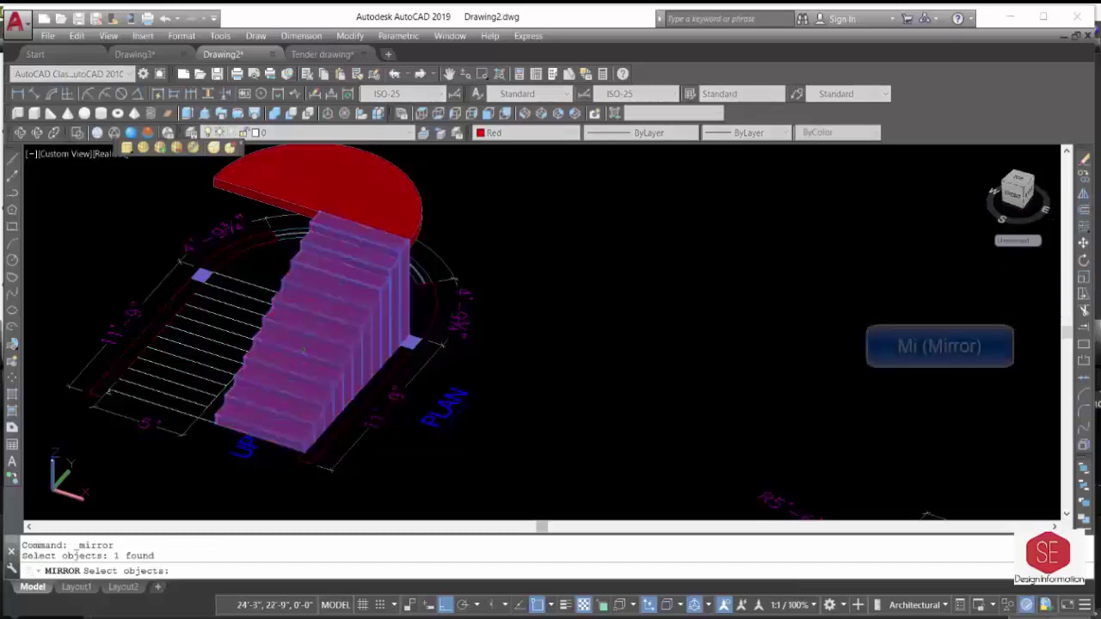
scroll(210, 439, "up", 2)
key("Return")
left_click(62, 371)
middle_click_drag(62, 371, 334, 369)
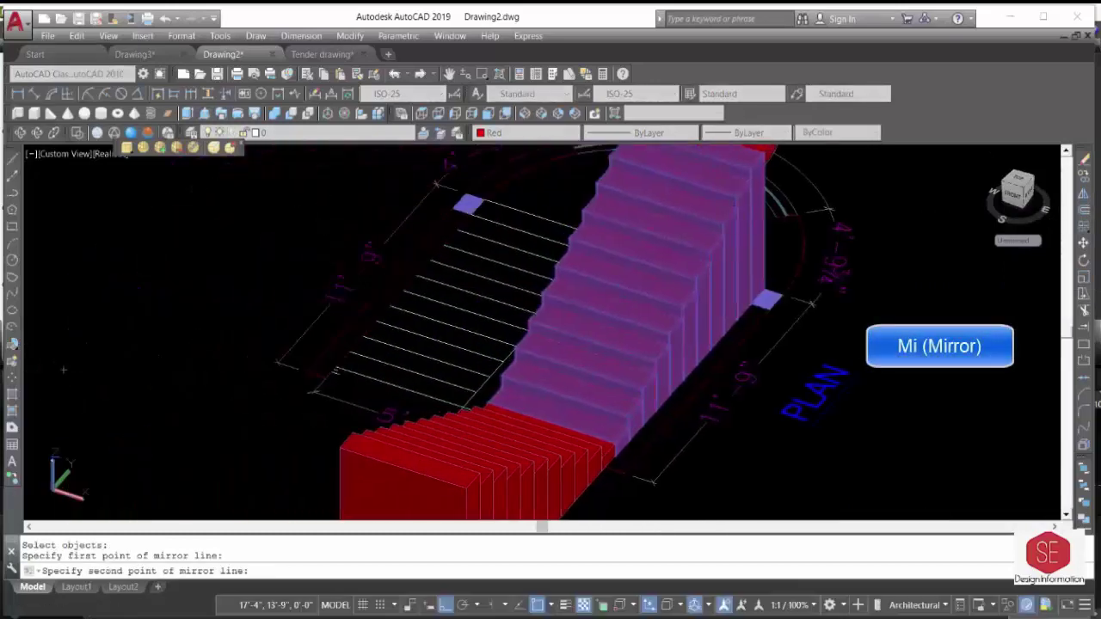
left_click(169, 285)
right_click(165, 282)
left_click(195, 288)
scroll(484, 335, "down", 2)
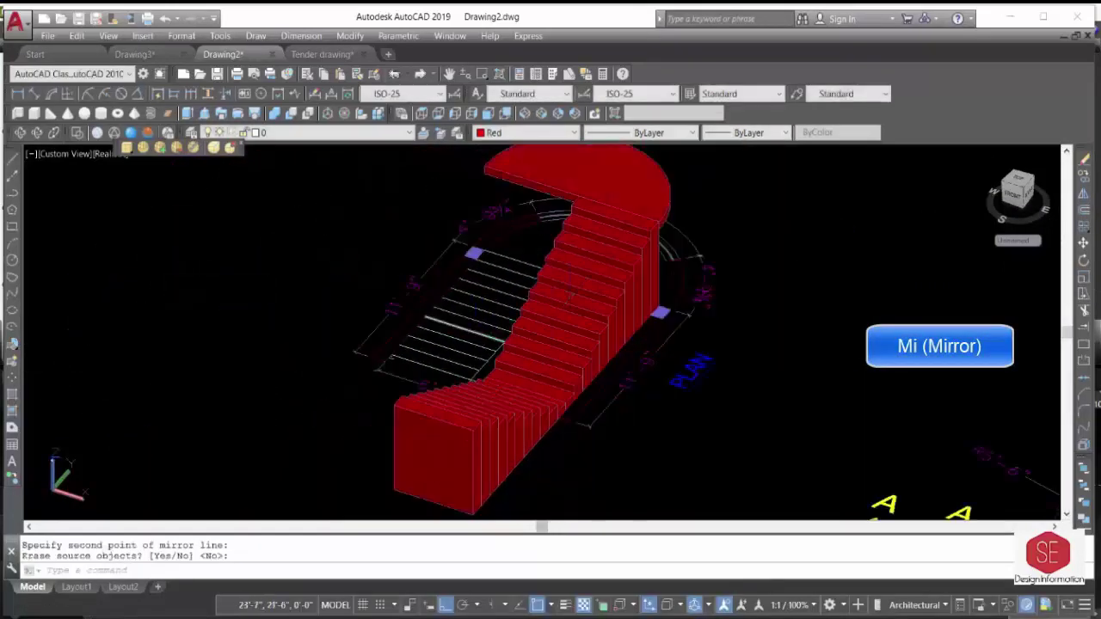
type("n")
Move the mirrored copy aside, clear of the original stair.
key("Return")
type("M")
left_click(559, 447)
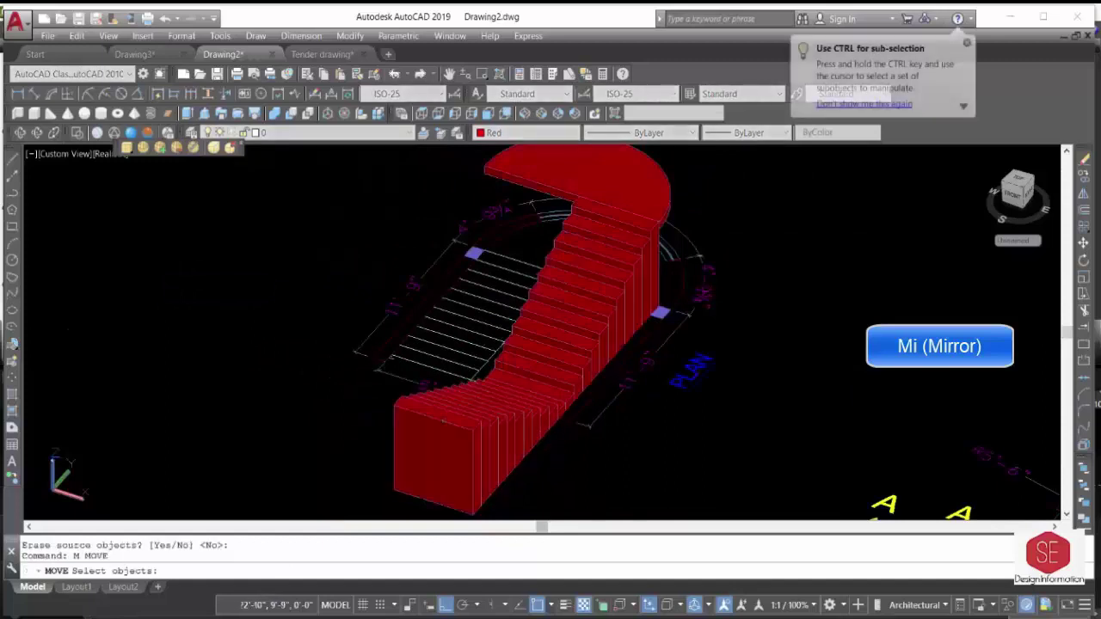
key("Return")
left_click(586, 469)
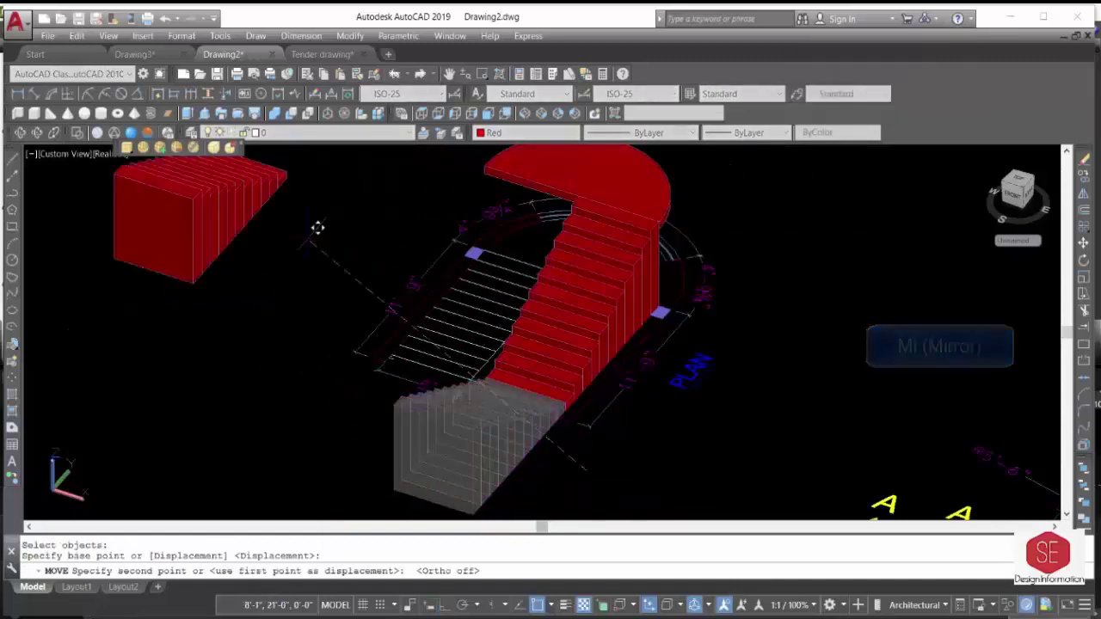
left_click(462, 277)
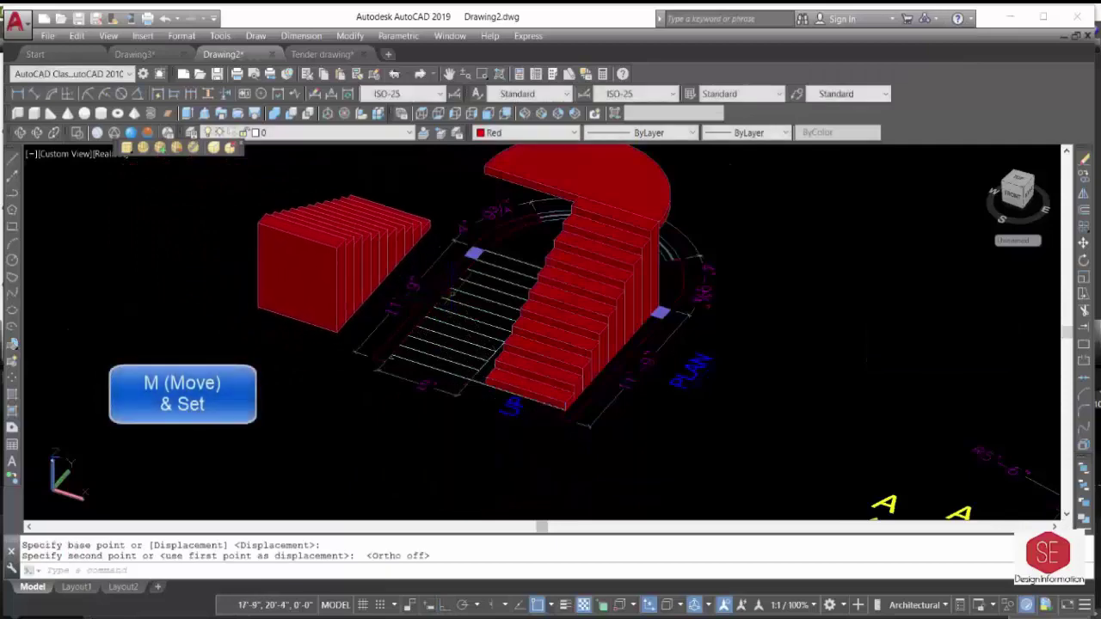
Orbit to the back and seat the mirrored flight on the landing edge.
left_click(19, 133)
mouse_move(243, 349)
left_mouse_down()
mouse_move(536, 305)
mouse_move(714, 376)
mouse_move(762, 417)
left_mouse_up()
key("Return")
type("m")
left_click(753, 392)
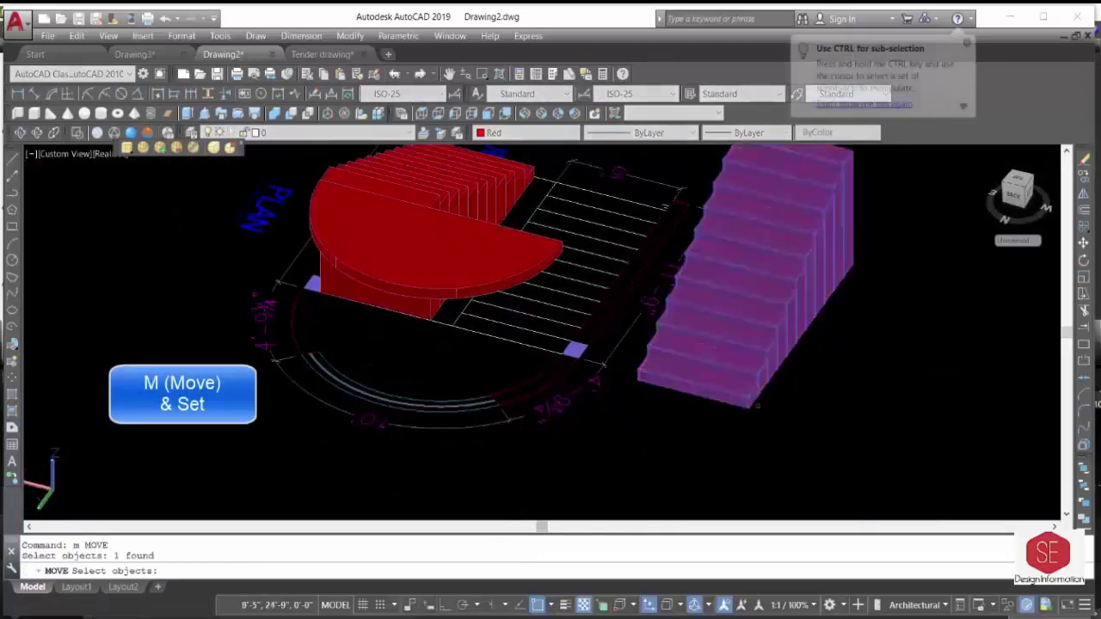
key("Return")
left_click(748, 405)
scroll(559, 245, "up", 5)
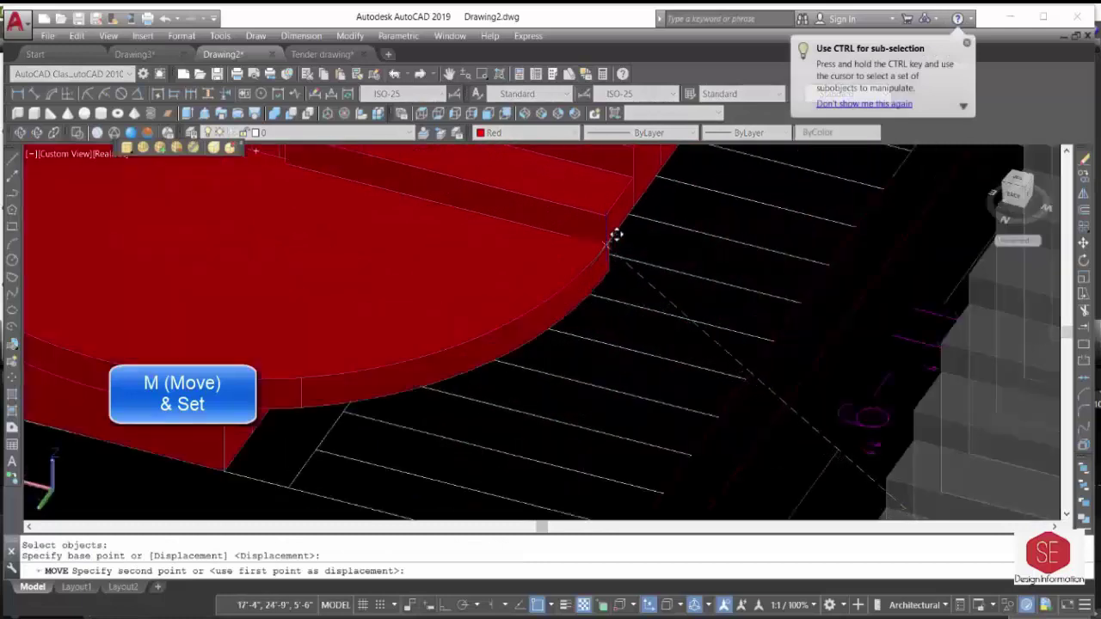
left_click(609, 242)
scroll(618, 230, "down", 5)
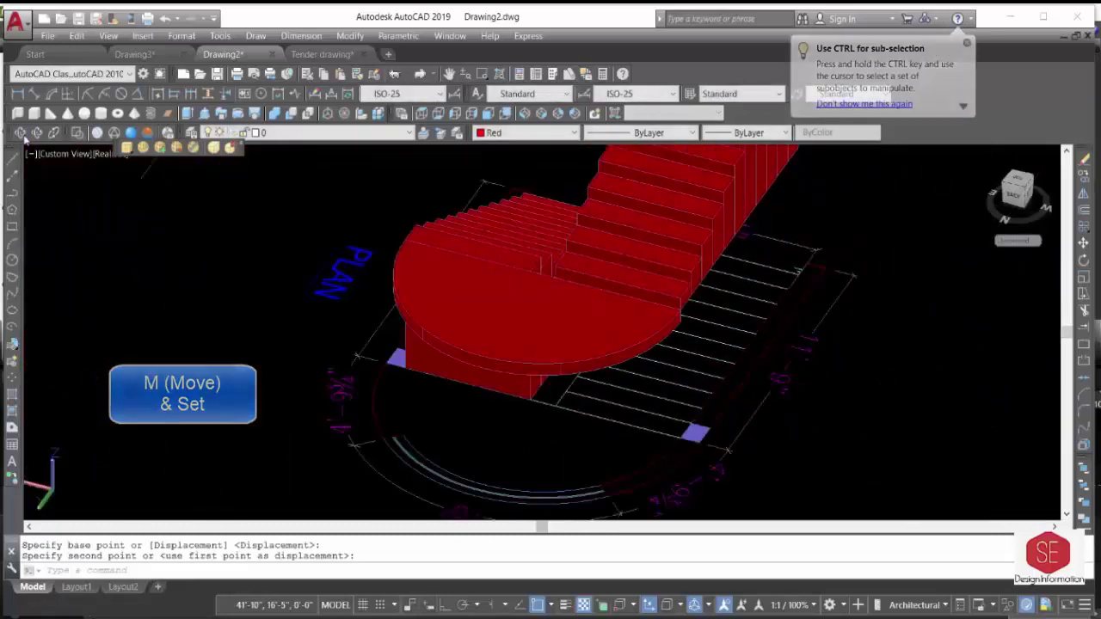
key("Escape")
left_click(19, 132)
Draw a sloped line from the top step corner to the bottom of the flight.
mouse_move(278, 364)
left_mouse_down()
mouse_move(425, 387)
mouse_move(461, 318)
mouse_move(639, 319)
left_mouse_up()
key("Escape")
scroll(573, 386, "up", 3)
scroll(553, 322, "up", 3)
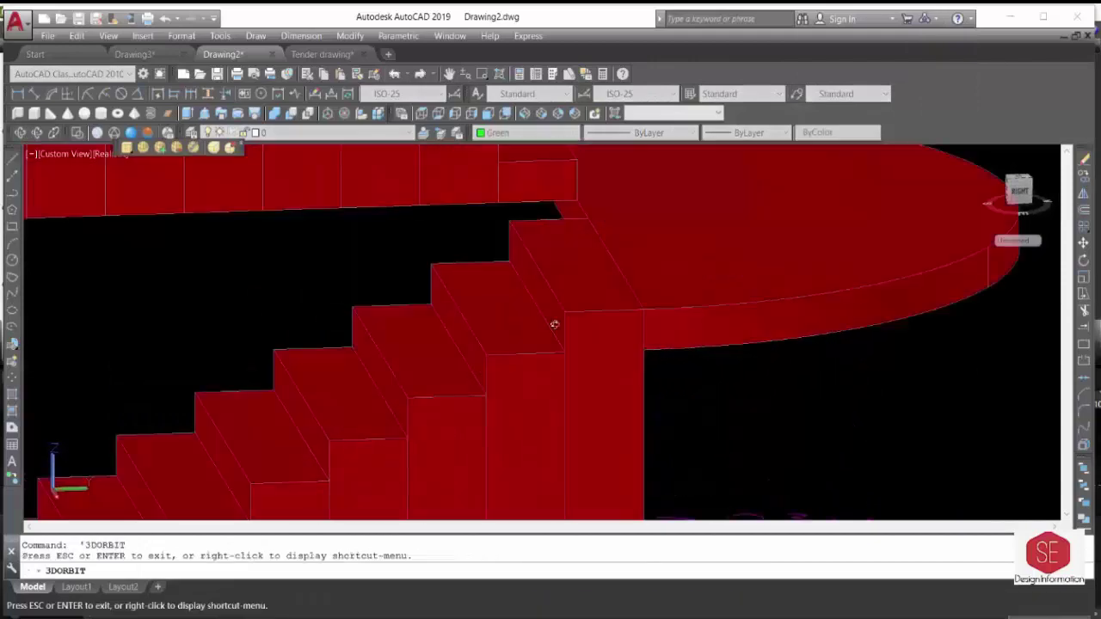
left_click(12, 160)
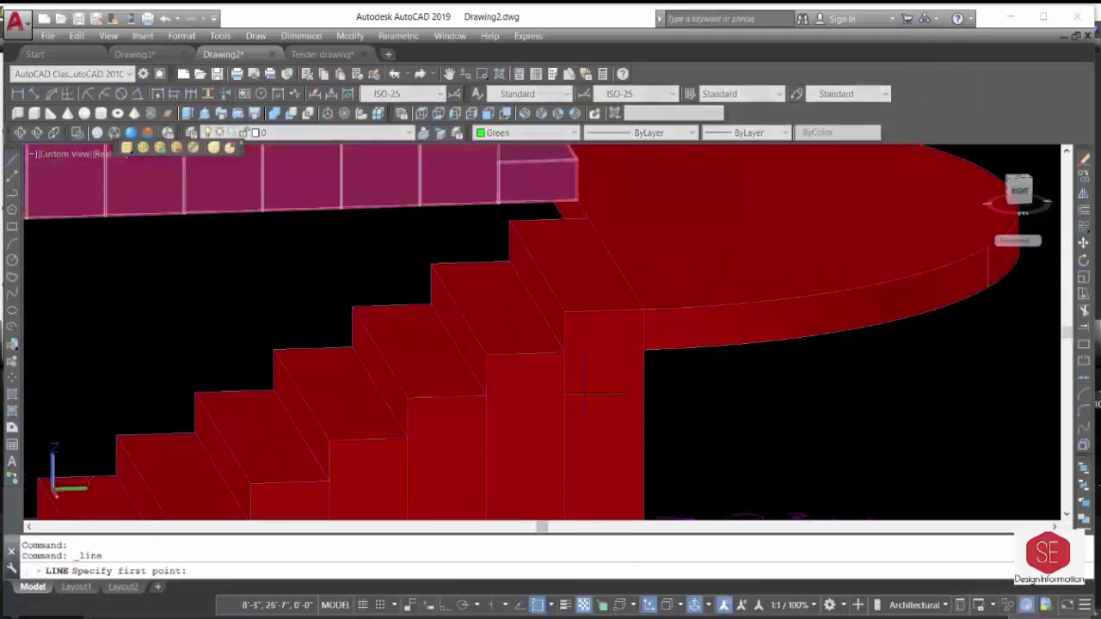
left_click(644, 310)
scroll(644, 310, "down", 2)
scroll(576, 310, "down", 3)
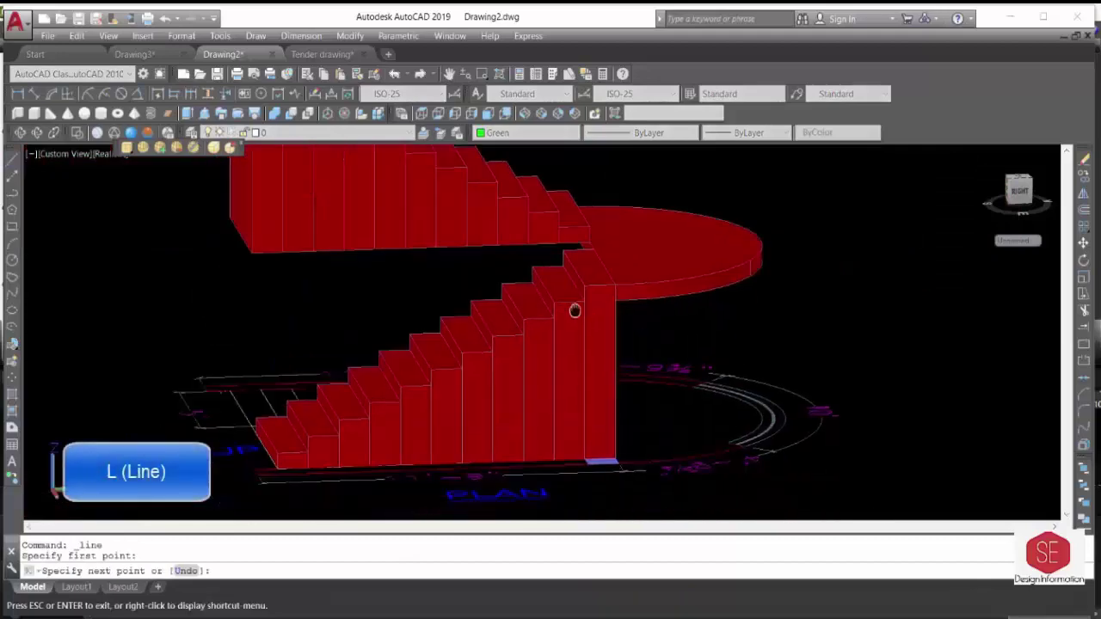
scroll(327, 458, "up", 2)
scroll(327, 458, "up", 1)
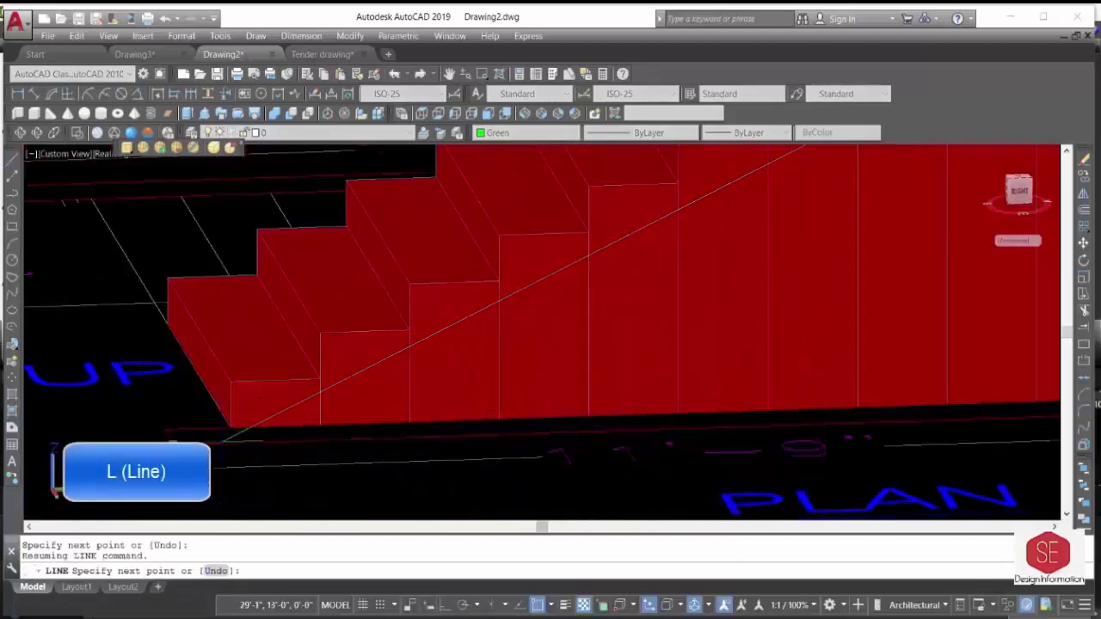
left_click(233, 427)
scroll(232, 427, "down", 3)
key("Escape")
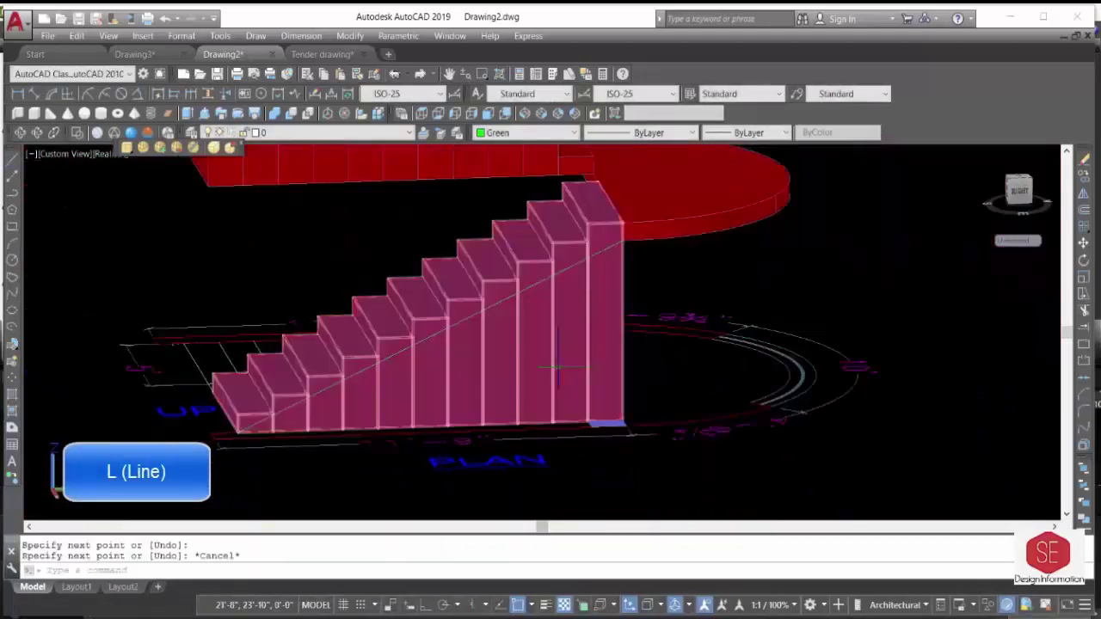
Explode the stair block into separate pieces with X.
type("x")
key("Return")
key("Escape")
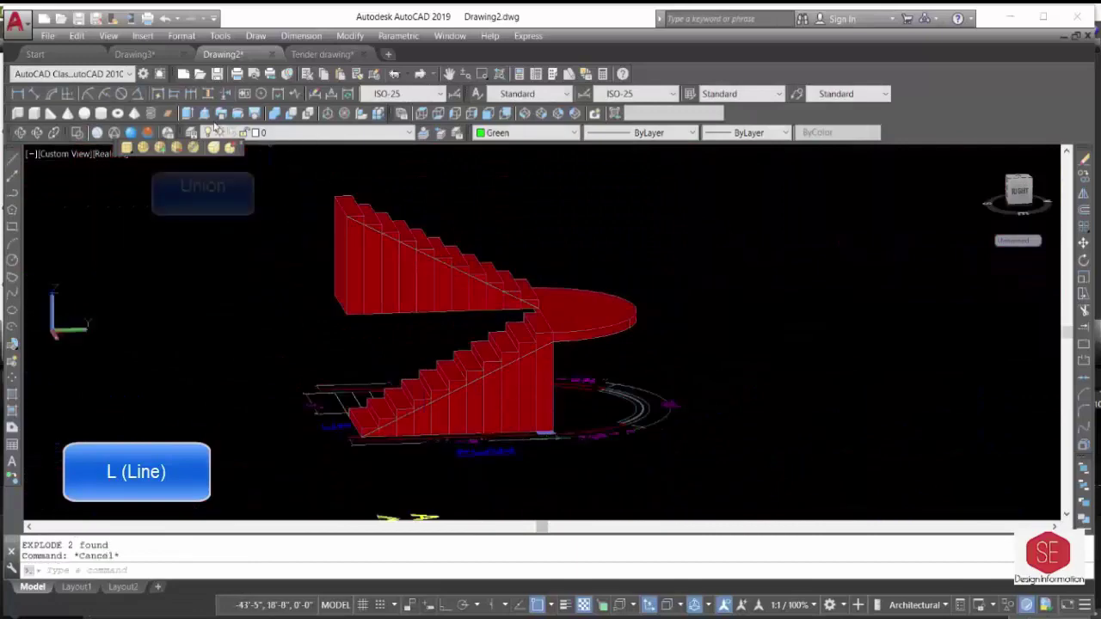
Union the lower and upper step solids of the flight into one solid.
left_click(277, 114)
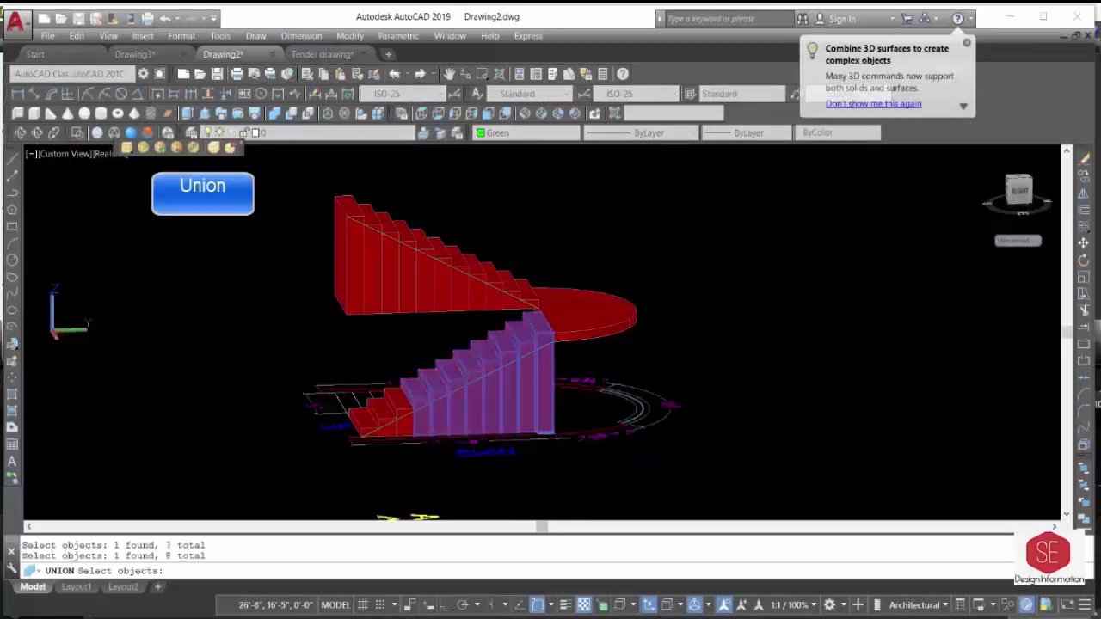
left_click(397, 413)
left_click(382, 419)
left_click(364, 423)
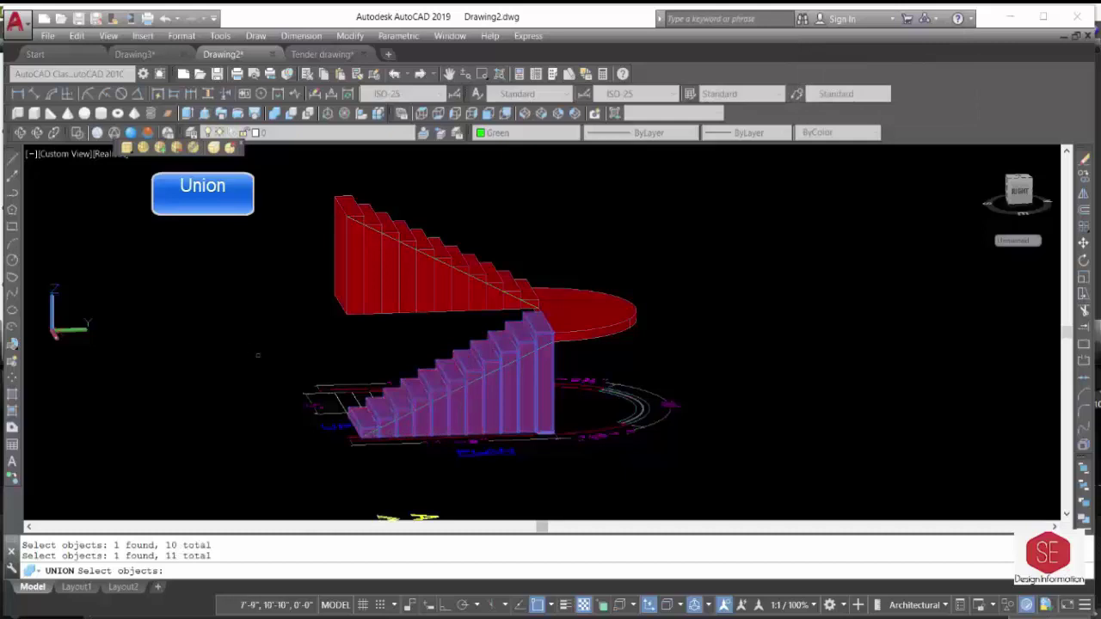
key("Return")
key("Return")
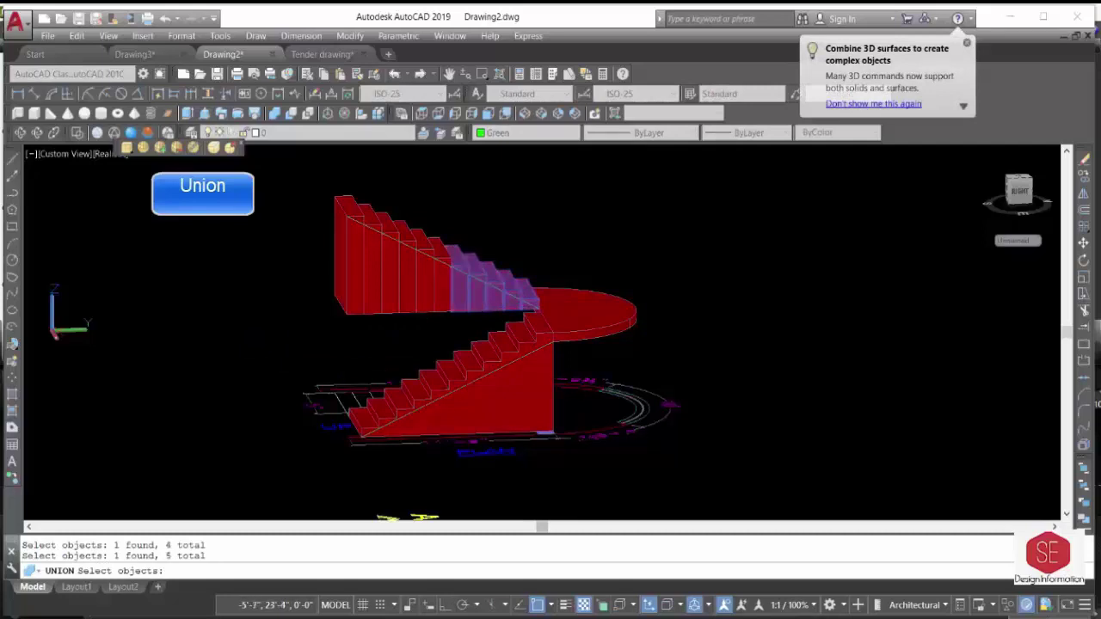
left_click(426, 262)
left_click(406, 262)
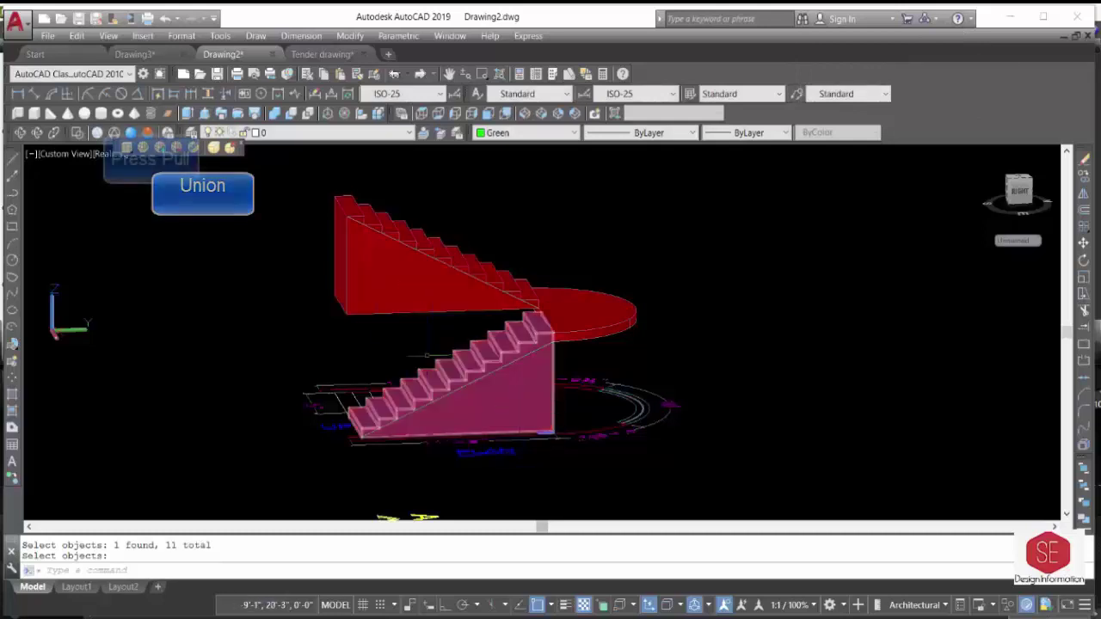
Presspull the bounded area beneath the lower flight's slope.
middle_click_drag(24, 133, 314, 150, "shift")
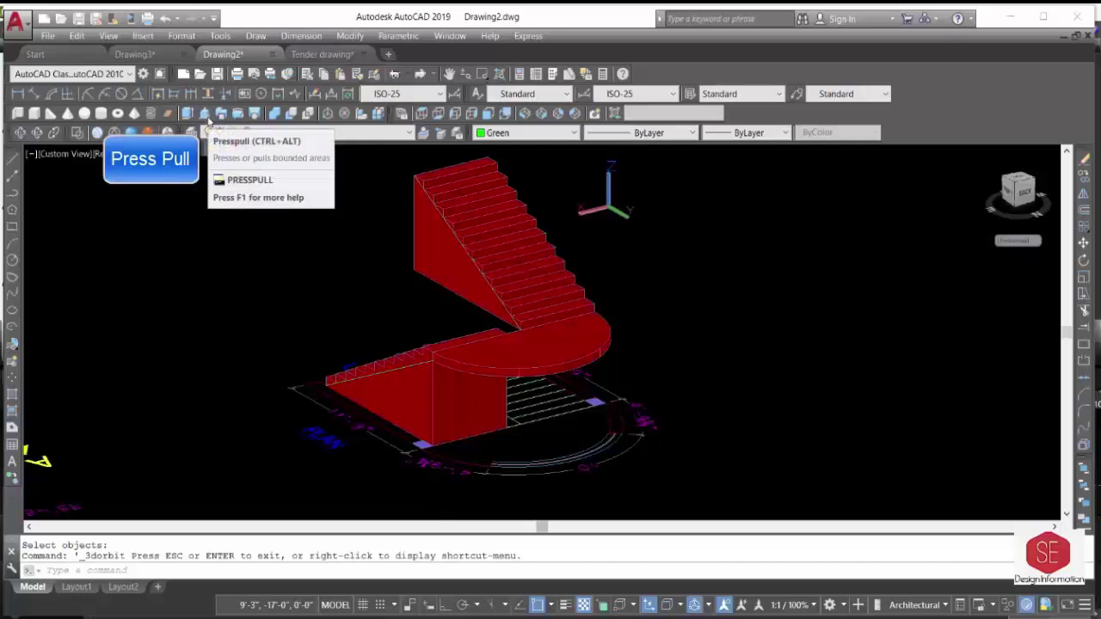
left_click(206, 115)
left_click(396, 391)
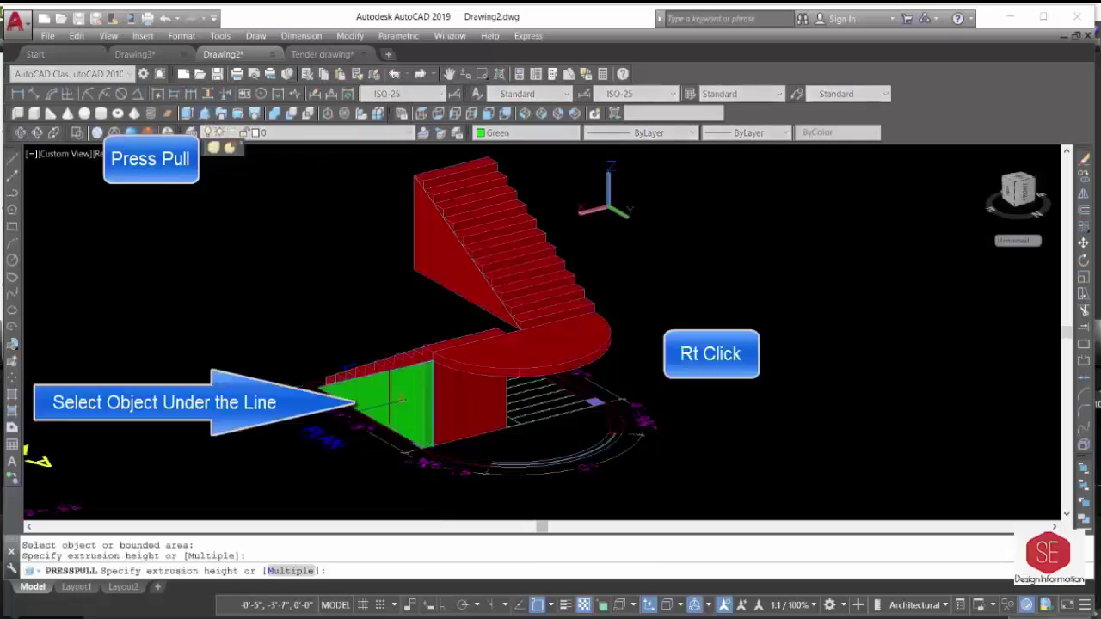
right_click(833, 332)
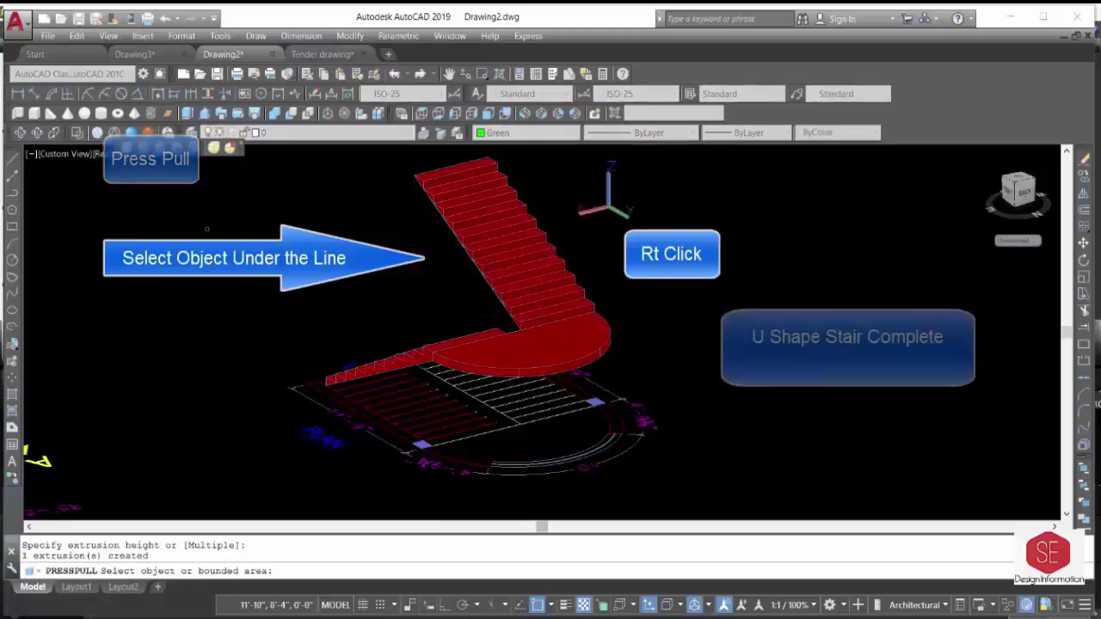
key("Return")
Orbit the stair to a low side view to check the result.
left_click(19, 134)
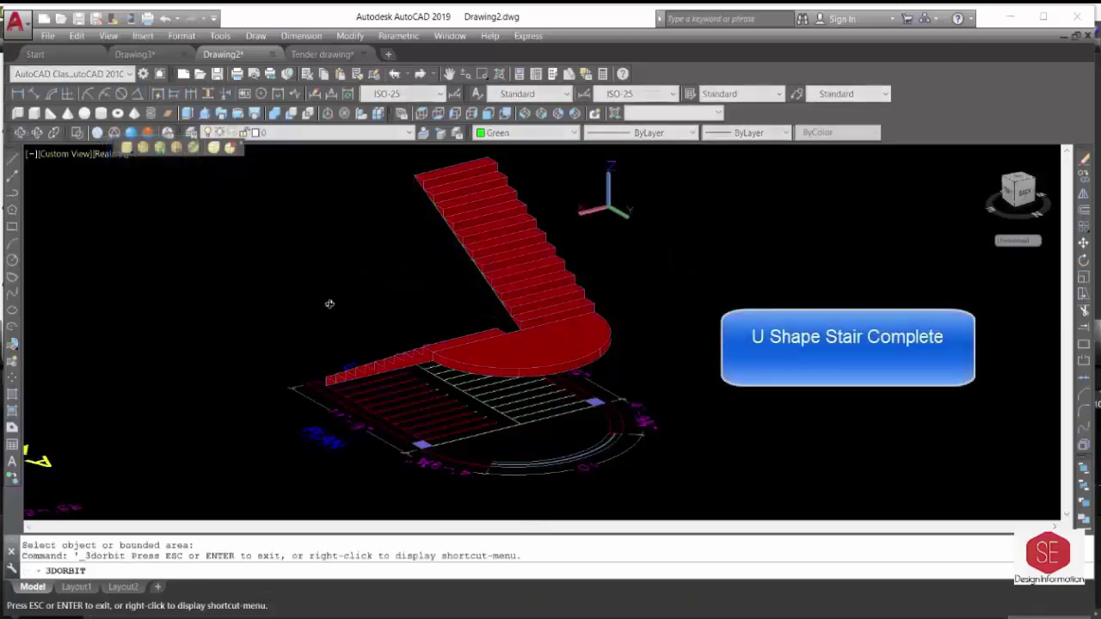
mouse_move(327, 305)
left_mouse_down()
mouse_move(489, 311)
mouse_move(238, 391)
mouse_move(431, 351)
left_mouse_up()
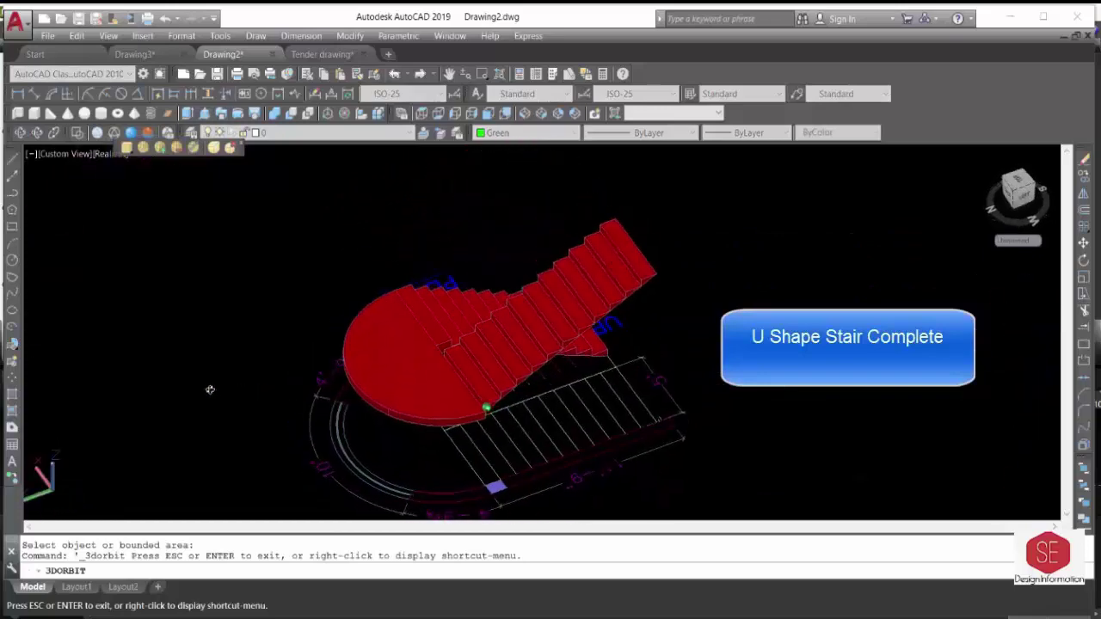
scroll(519, 351, "down", 2)
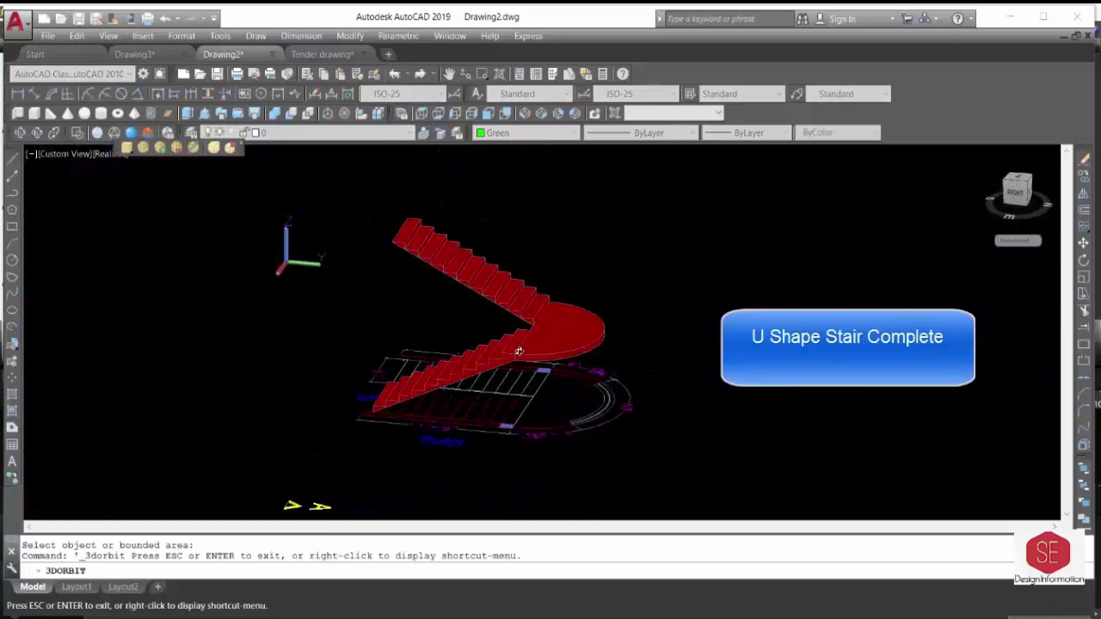
left_click_drag(454, 369, 654, 346)
right_click(654, 346)
Tilt the Drawing3 floor plan and red stair to a lower 3D orbit angle.
left_click(670, 354)
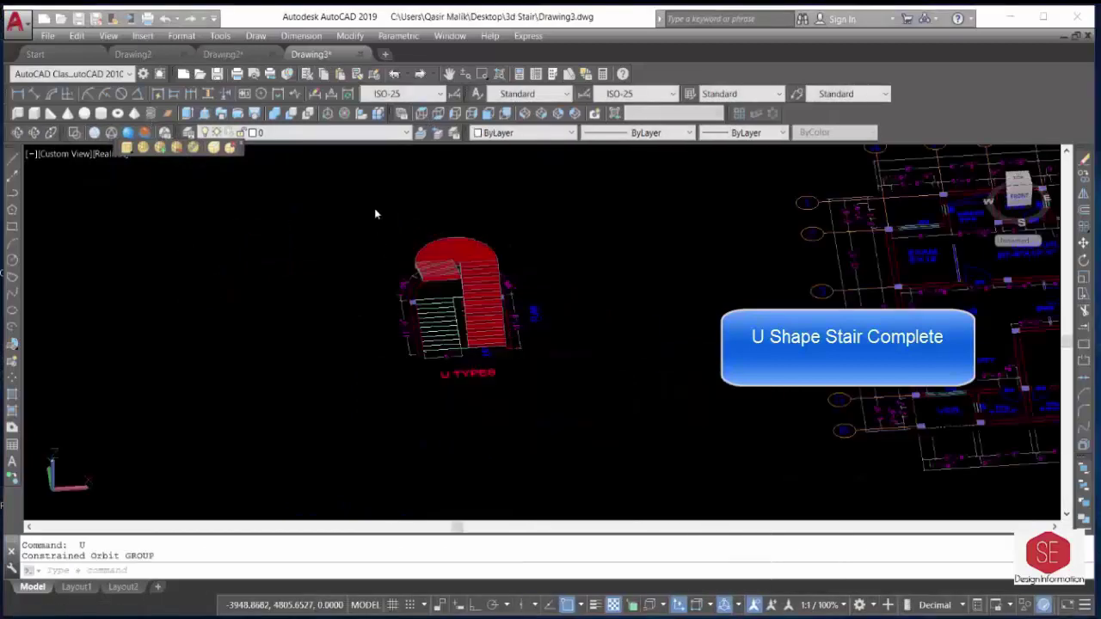
left_click(419, 123)
mouse_move(429, 362)
left_mouse_down()
mouse_move(441, 320)
mouse_move(440, 445)
left_mouse_up()
scroll(440, 445, "up", 3)
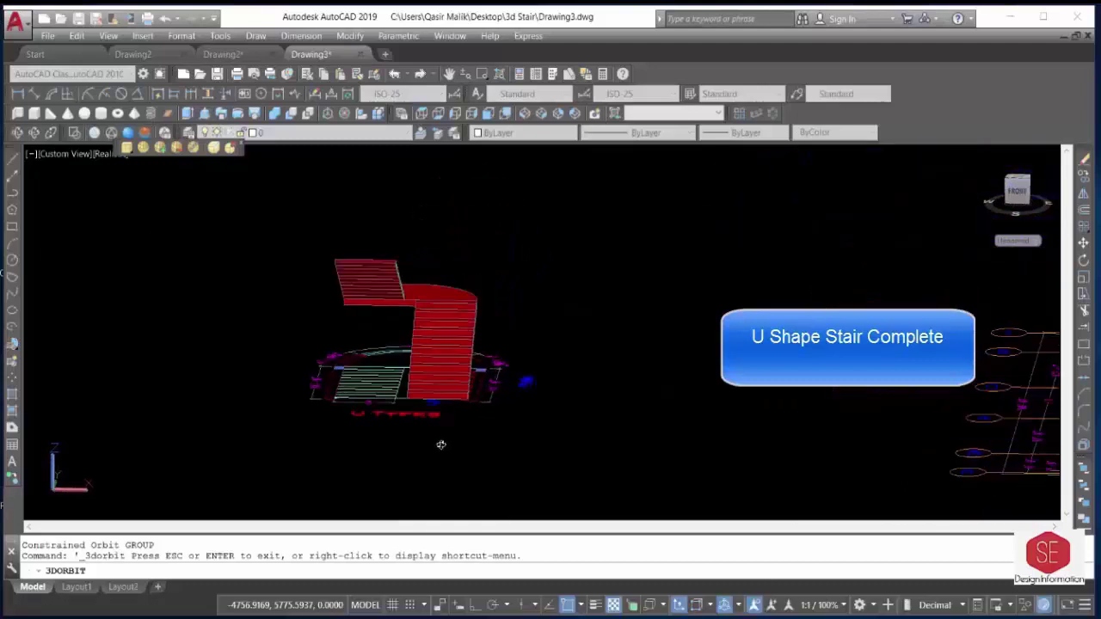
Move the red U-shaped stair by its corner into the plan's stairwell.
scroll(469, 410, "up", 2)
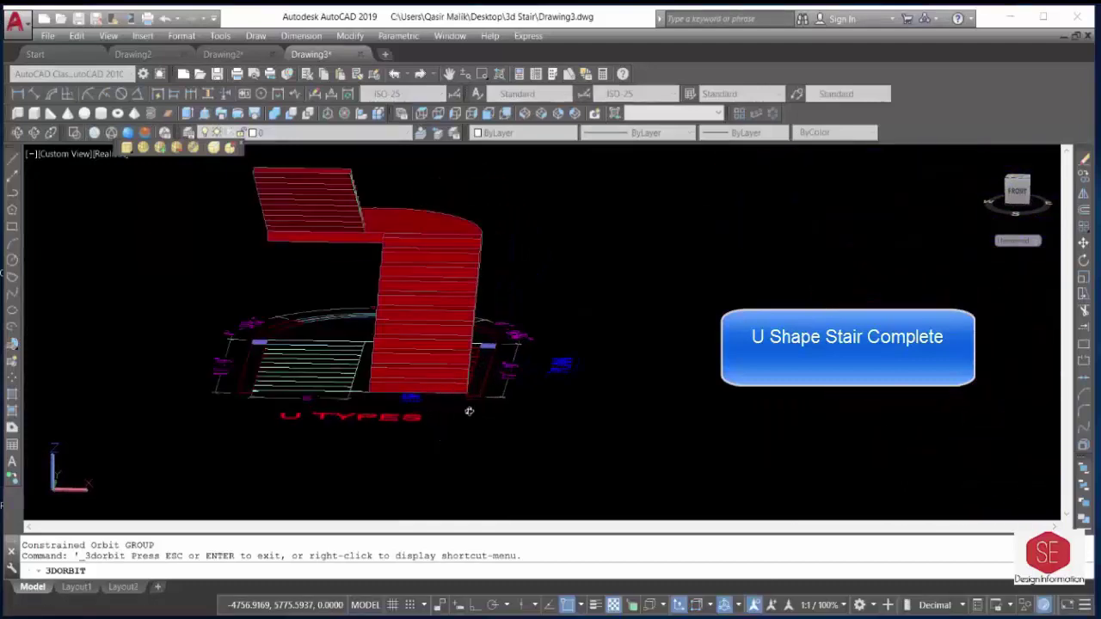
key("Escape")
type("m")
key("Return")
left_click(443, 378)
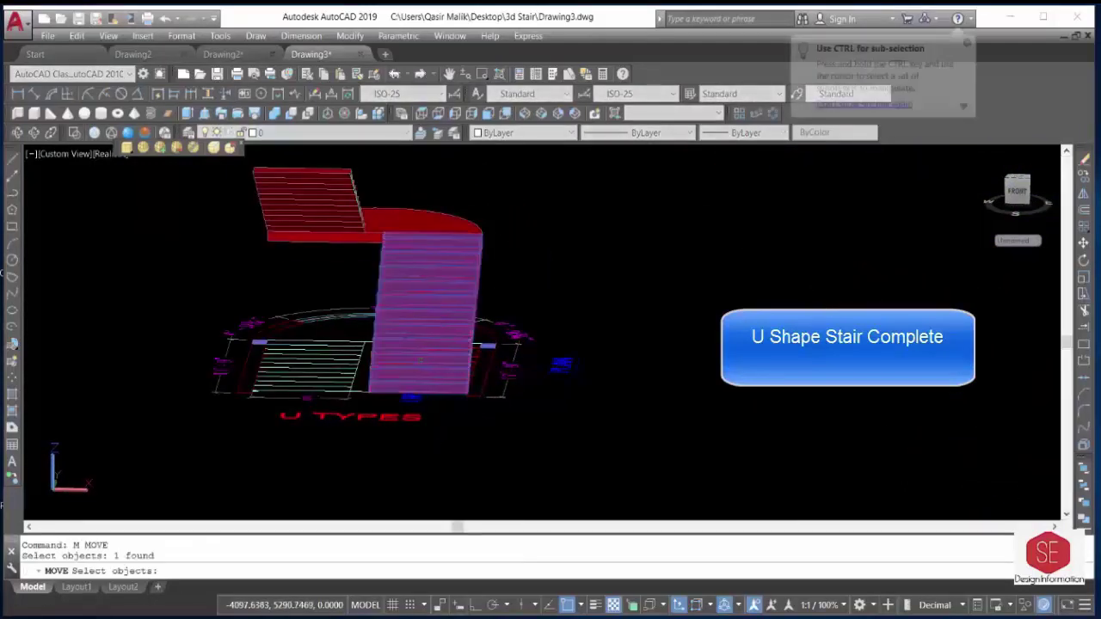
scroll(441, 413, "up", 4)
scroll(441, 387, "down", 5)
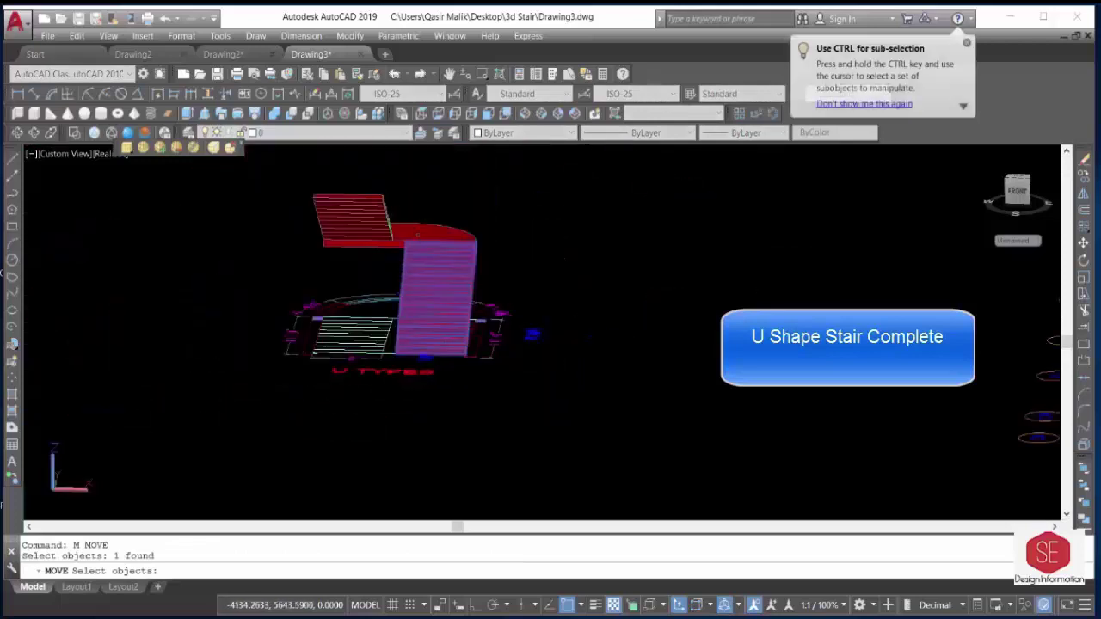
scroll(446, 368, "up", 3)
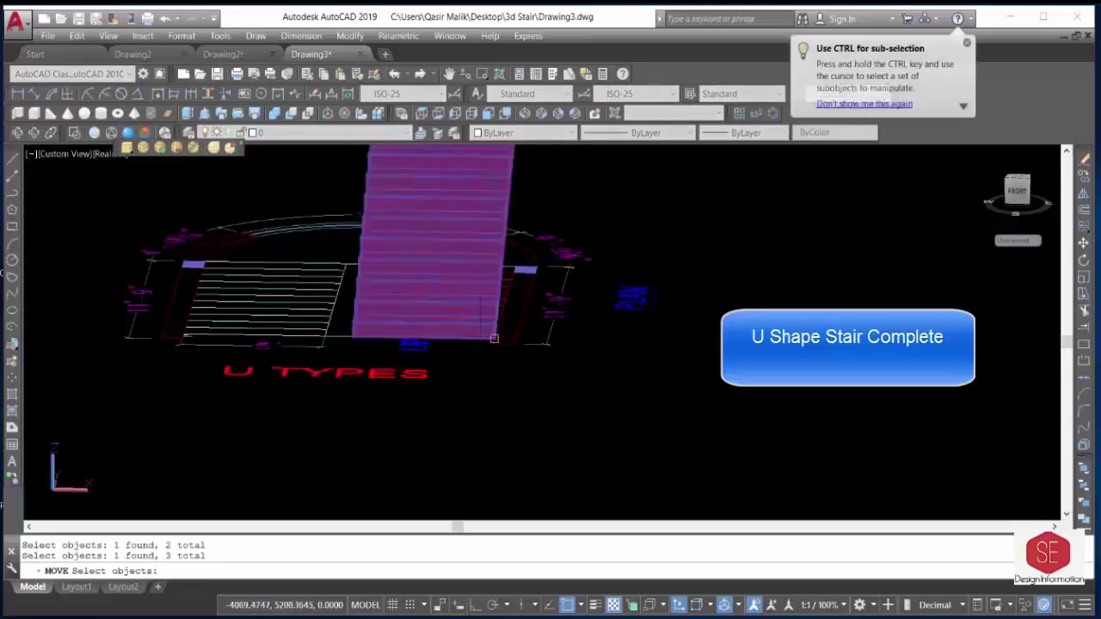
left_click(494, 338)
scroll(495, 335, "down", 3)
scroll(497, 331, "down", 3)
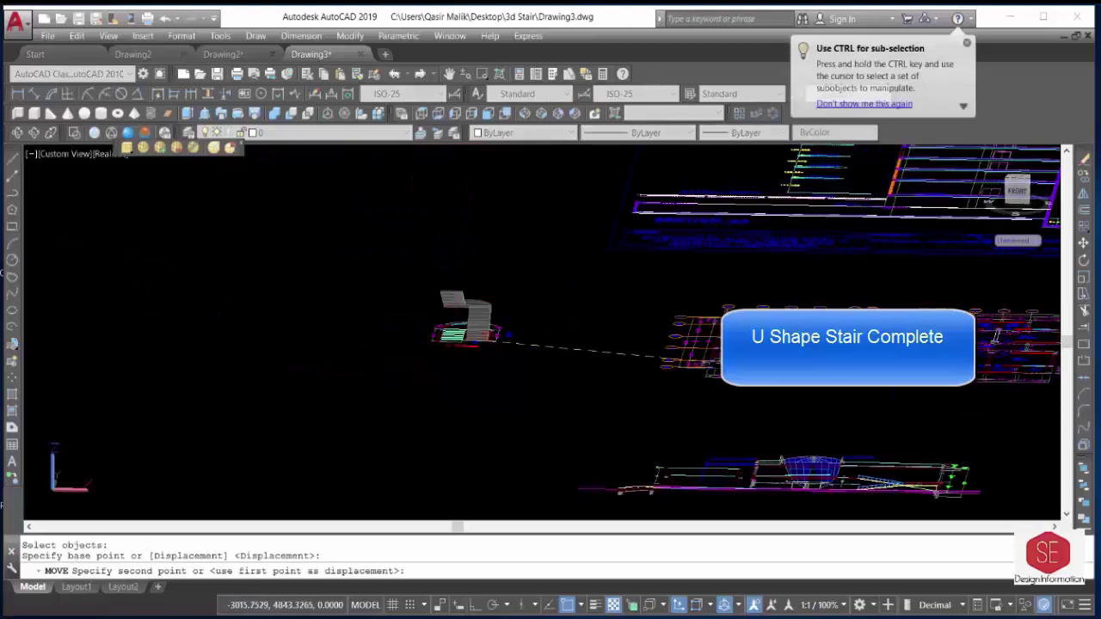
scroll(667, 357, "up", 2)
scroll(684, 365, "up", 2)
scroll(706, 378, "up", 2)
scroll(723, 387, "up", 2)
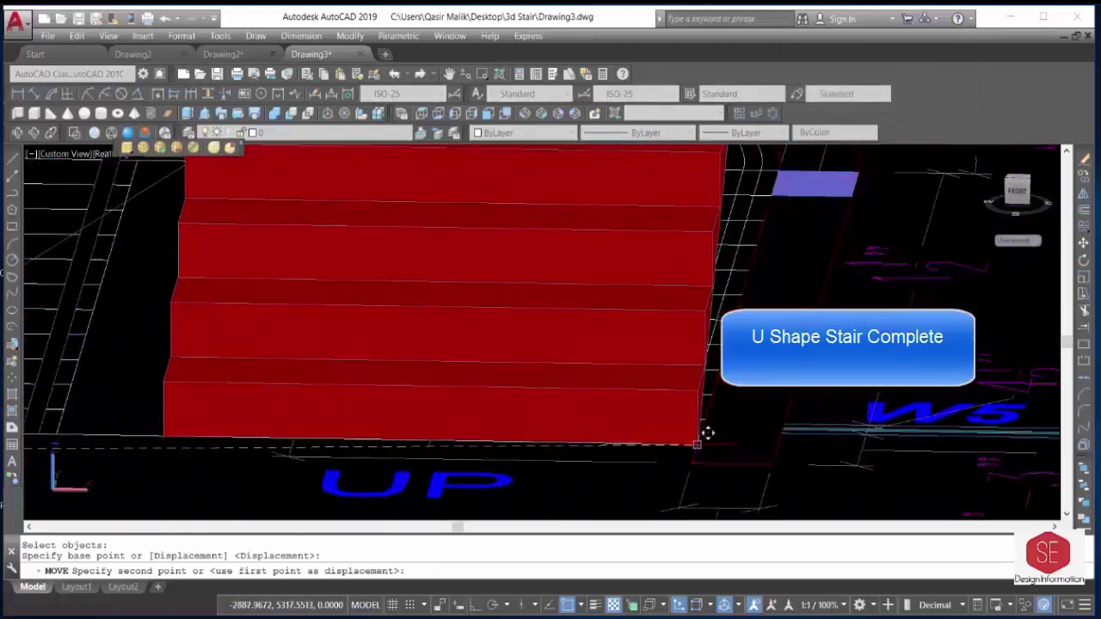
left_click(430, 443)
scroll(418, 345, "down", 3)
scroll(556, 359, "down", 2)
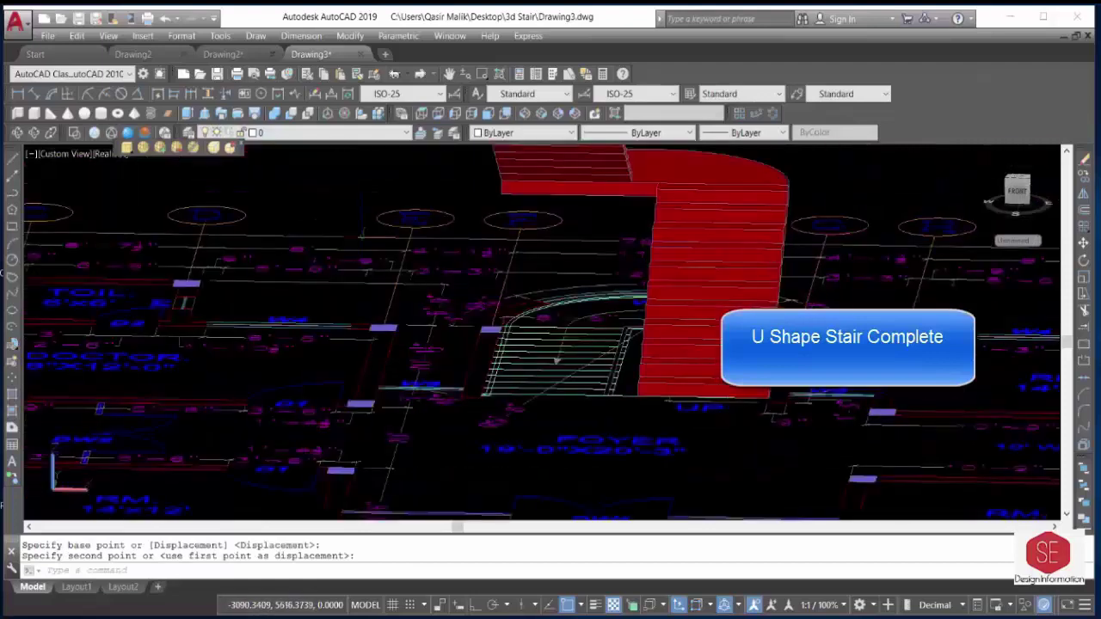
Switch to Top view, centre the stair, and orbit the plan to an oblique angle.
left_click(421, 113)
mouse_move(663, 338)
middle_mouse_down()
mouse_move(674, 288)
mouse_move(448, 376)
mouse_move(532, 317)
middle_mouse_up()
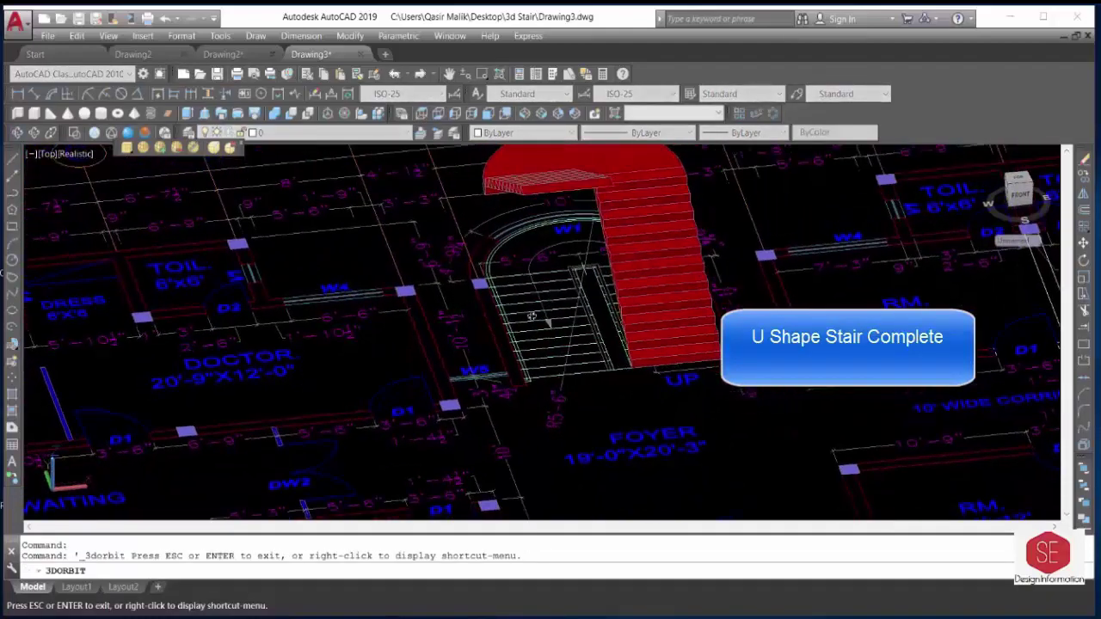
mouse_move(708, 304)
middle_mouse_down("shift")
mouse_move(606, 321)
mouse_move(698, 421)
middle_mouse_up("shift")
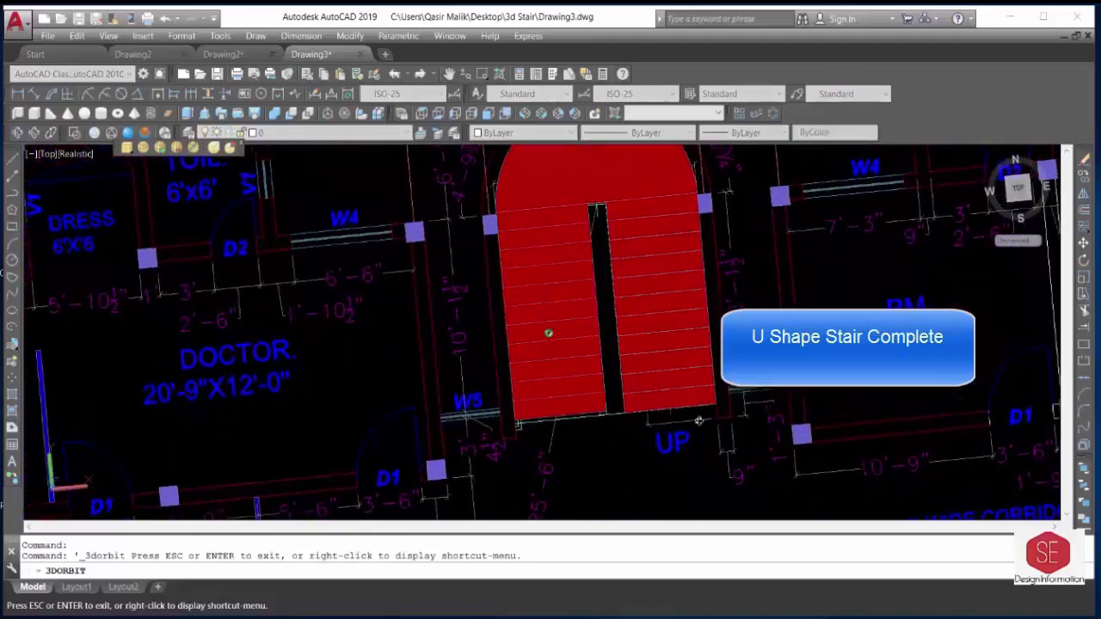
right_click(699, 420)
In Top view, copy the red U-shaped stair to the left, then orbit to a front view.
left_click(715, 332)
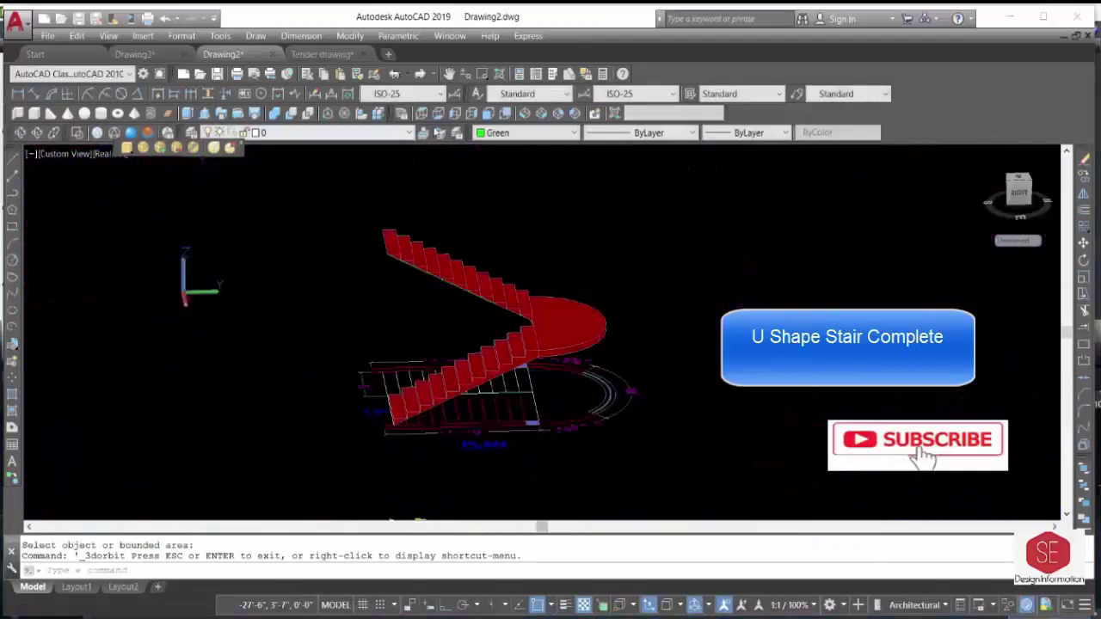
left_click(421, 112)
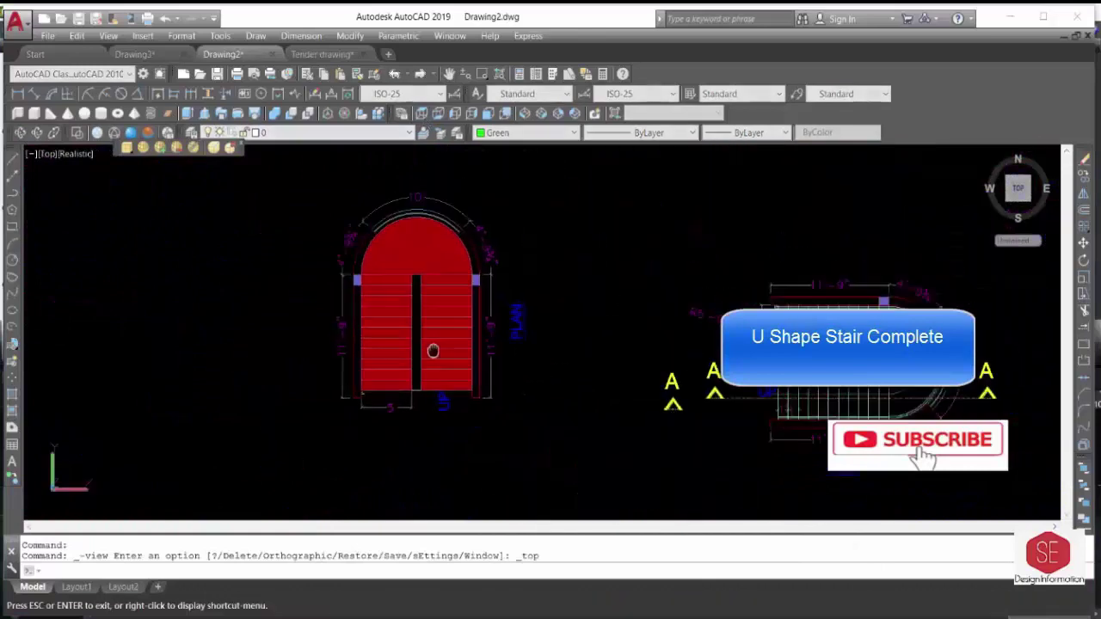
type("co")
key("Return")
left_click(526, 190)
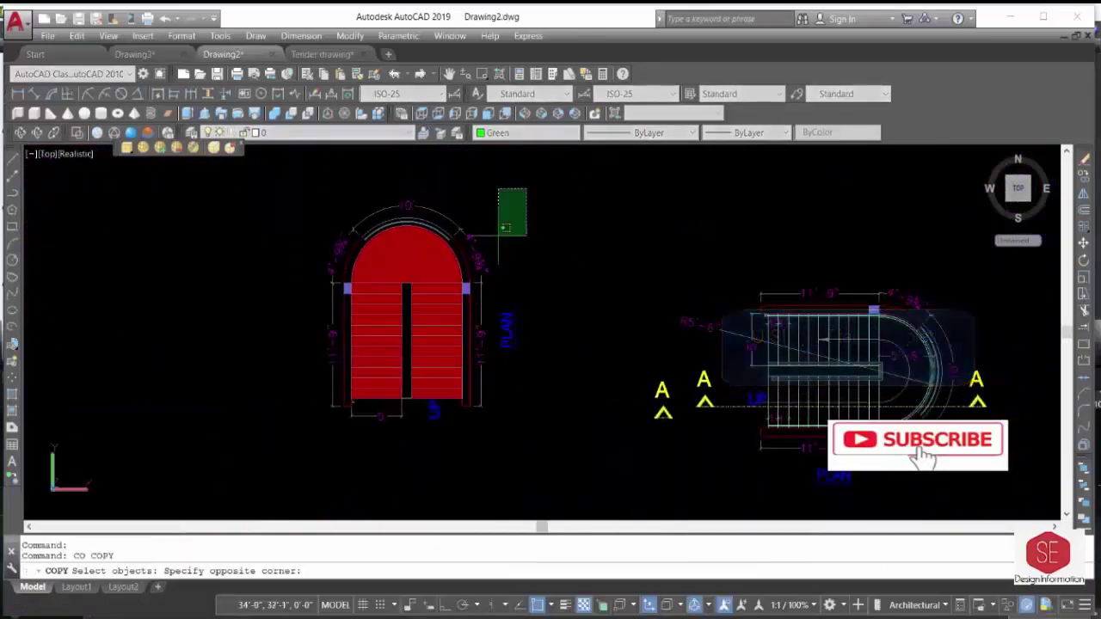
left_click(499, 233)
key("Return")
left_click(545, 295)
scroll(430, 387, "down", 3)
scroll(499, 245, "up", 2)
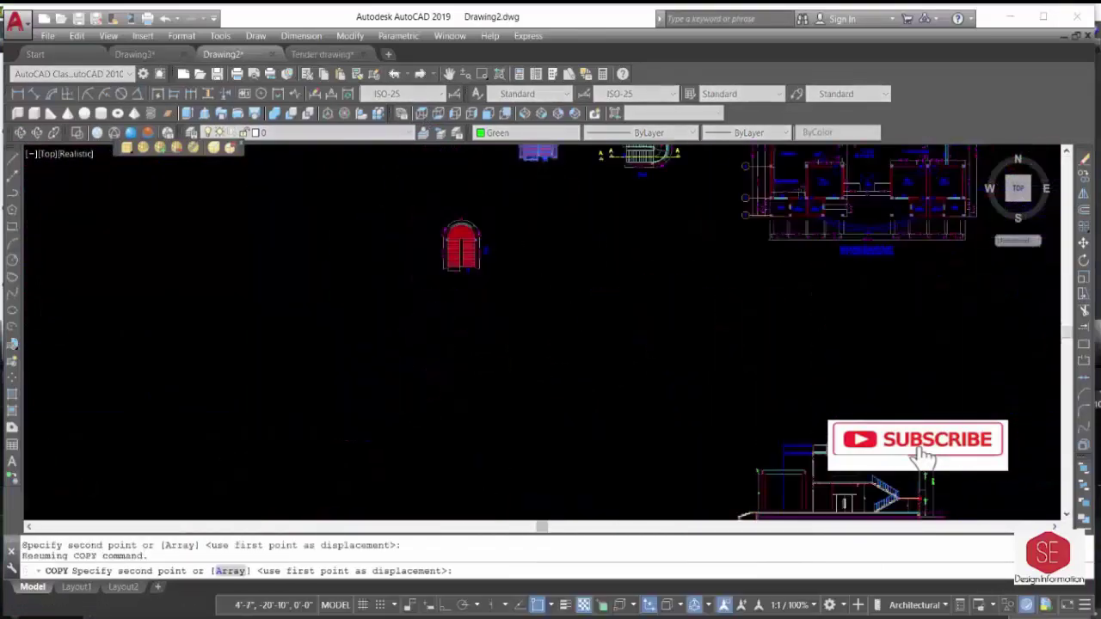
scroll(485, 249, "down", 2)
scroll(356, 418, "up", 3)
left_click(385, 398)
key("Escape")
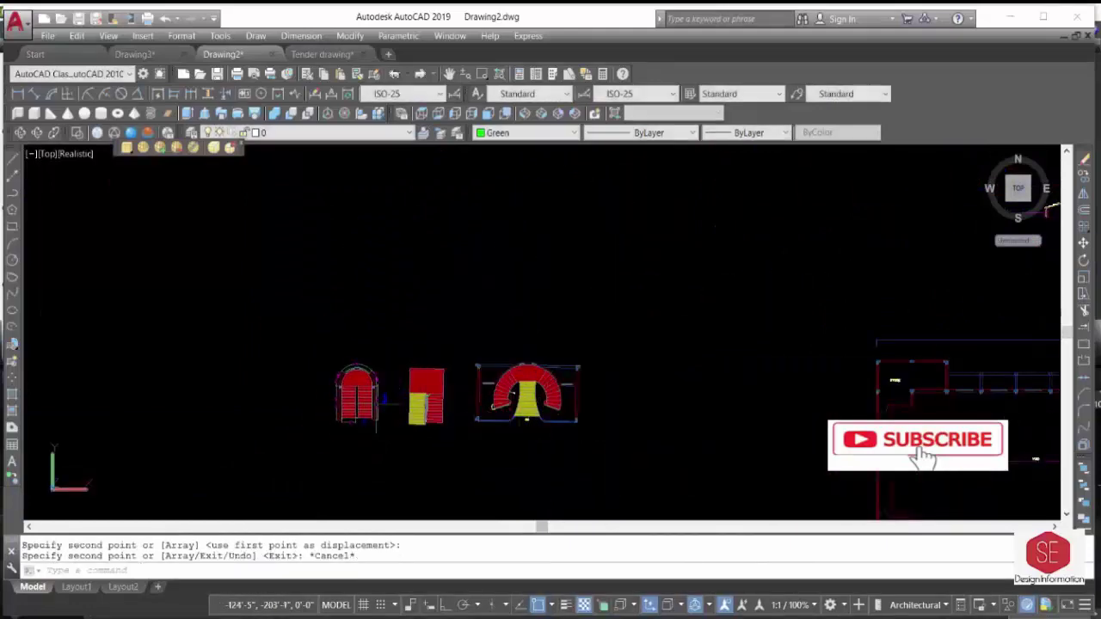
left_click(21, 132)
mouse_move(590, 387)
left_mouse_down()
mouse_move(472, 364)
mouse_move(440, 416)
left_mouse_up()
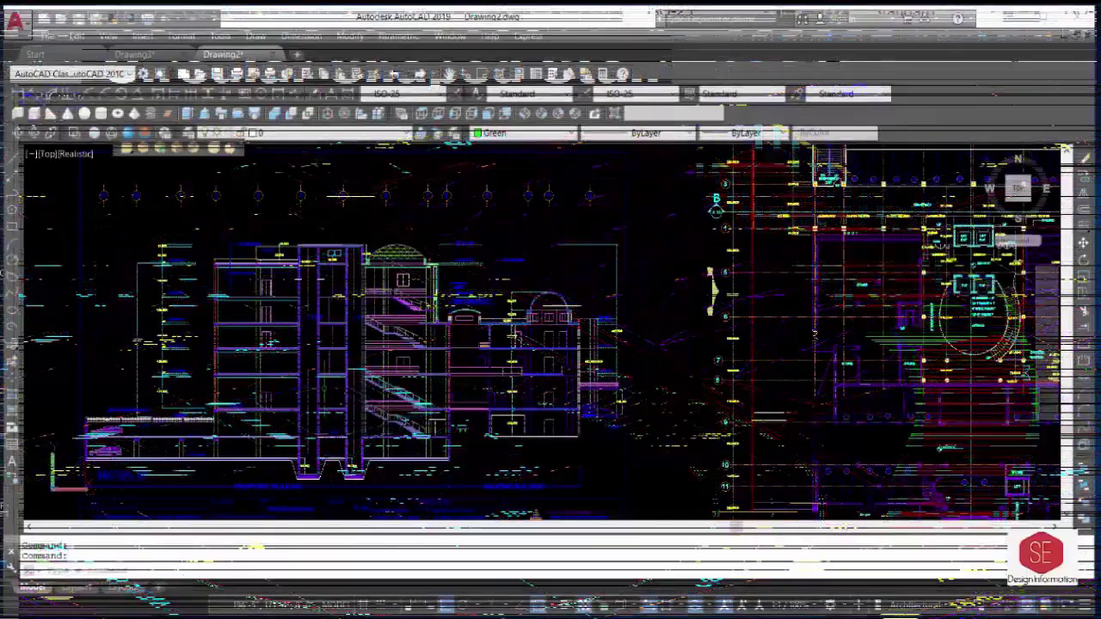
Pan across the building section and zoom in until both red arc stairs show.
scroll(459, 334, "up", 3)
scroll(460, 333, "up", 3)
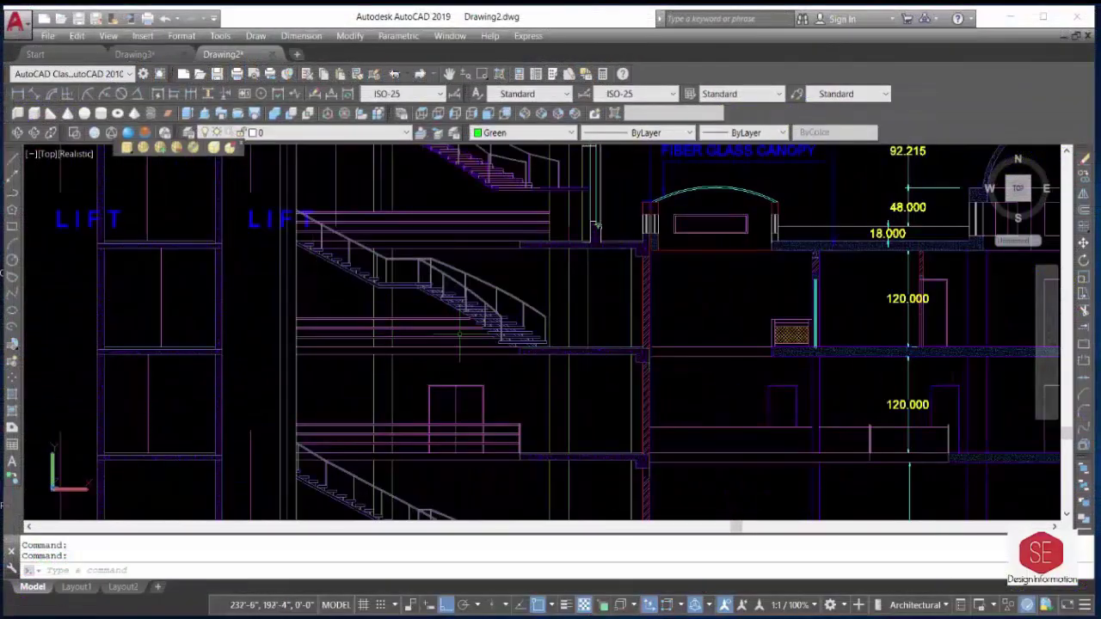
scroll(460, 334, "down", 3)
scroll(460, 334, "down", 3)
scroll(459, 334, "down", 2)
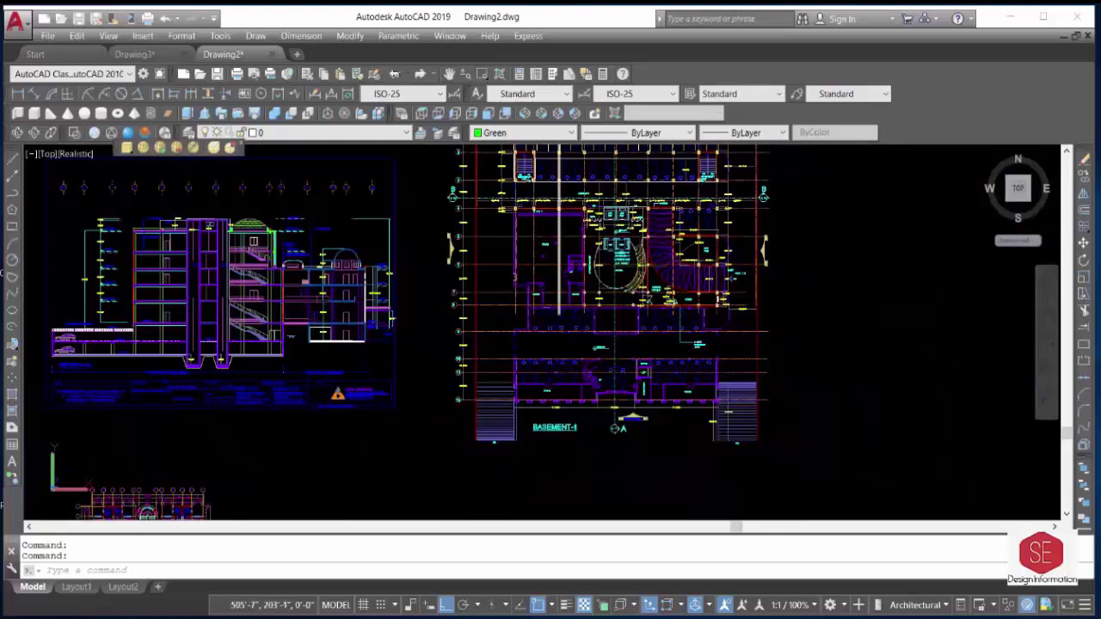
scroll(578, 190, "up", 4)
scroll(578, 191, "up", 3)
scroll(578, 190, "up", 3)
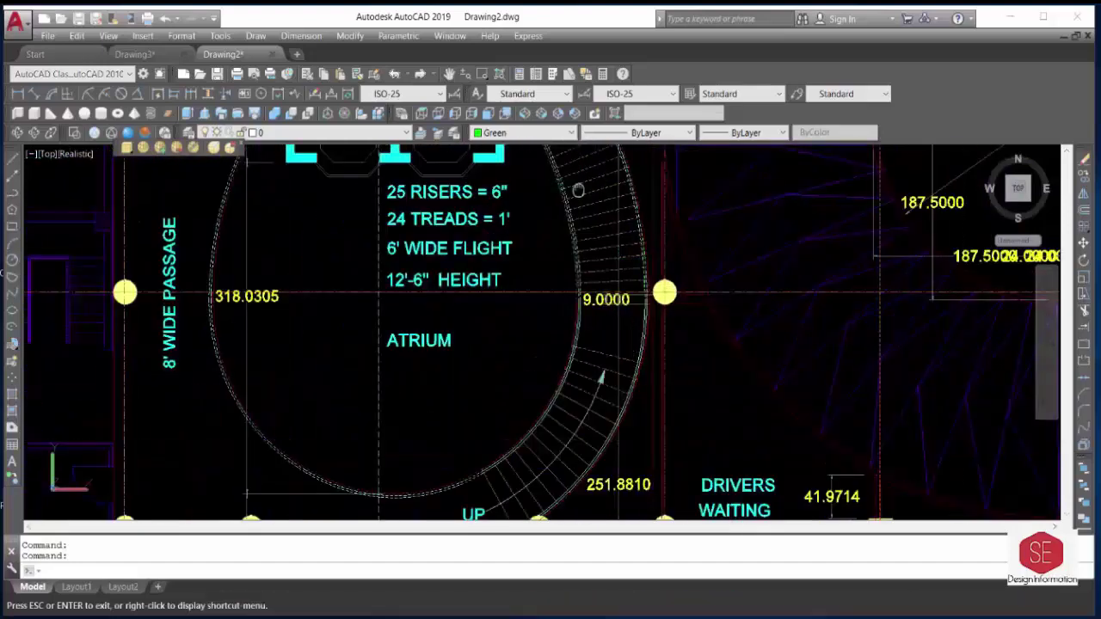
middle_click_drag(578, 191, 566, 299)
middle_click_drag(604, 446, 604, 338)
scroll(604, 338, "down", 3)
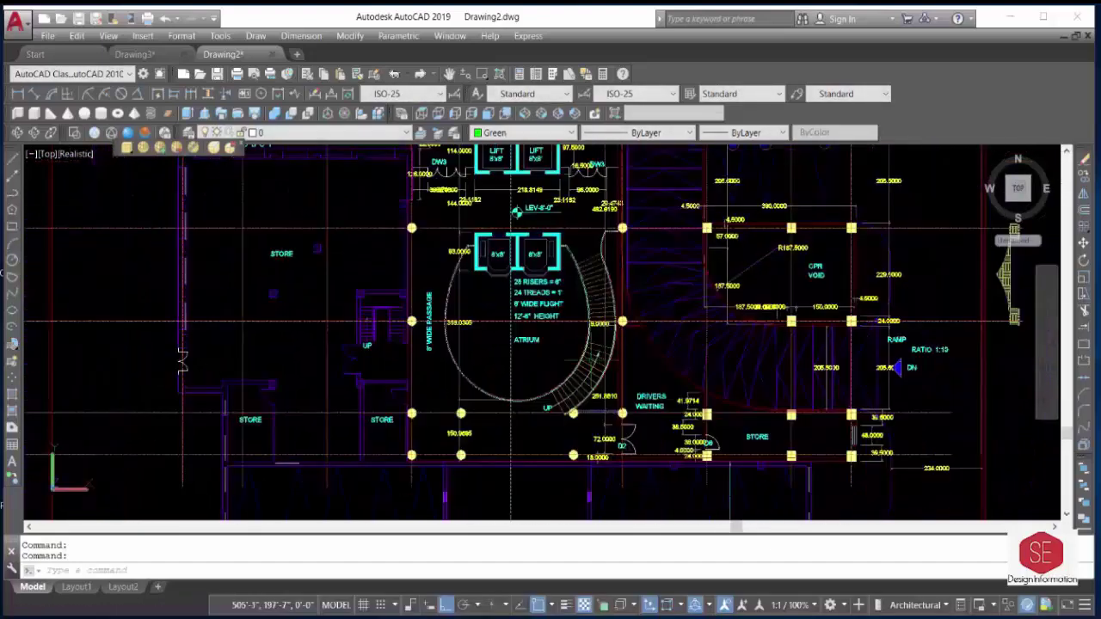
scroll(542, 268, "up", 2)
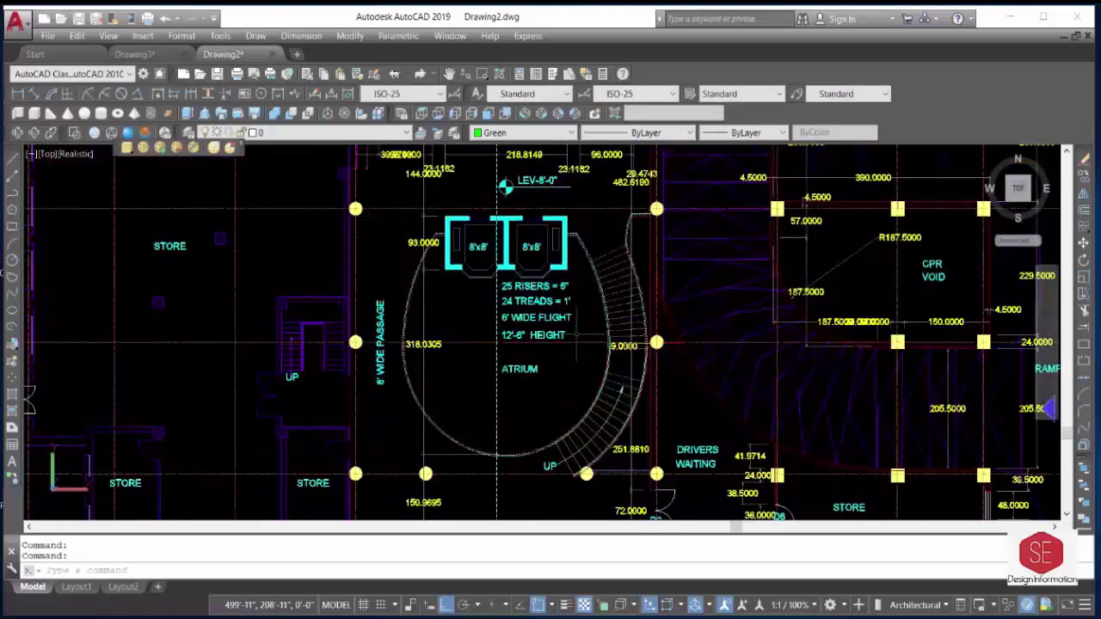
scroll(714, 351, "down", 3)
middle_click_drag(258, 370, 387, 378)
middle_click_drag(86, 379, 395, 384)
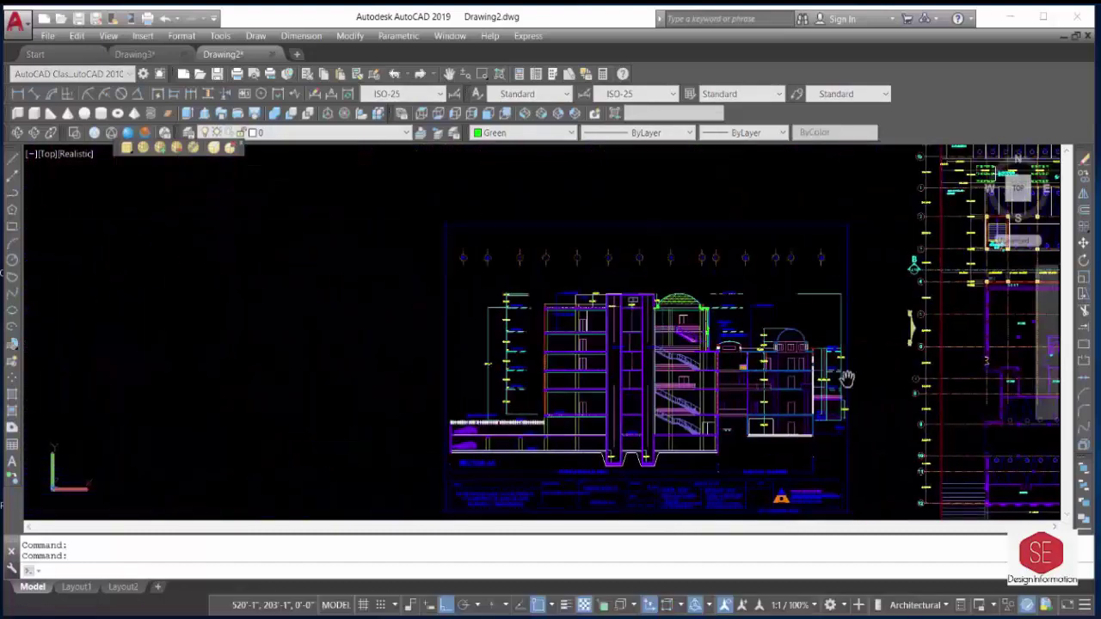
middle_click_drag(233, 381, 721, 333)
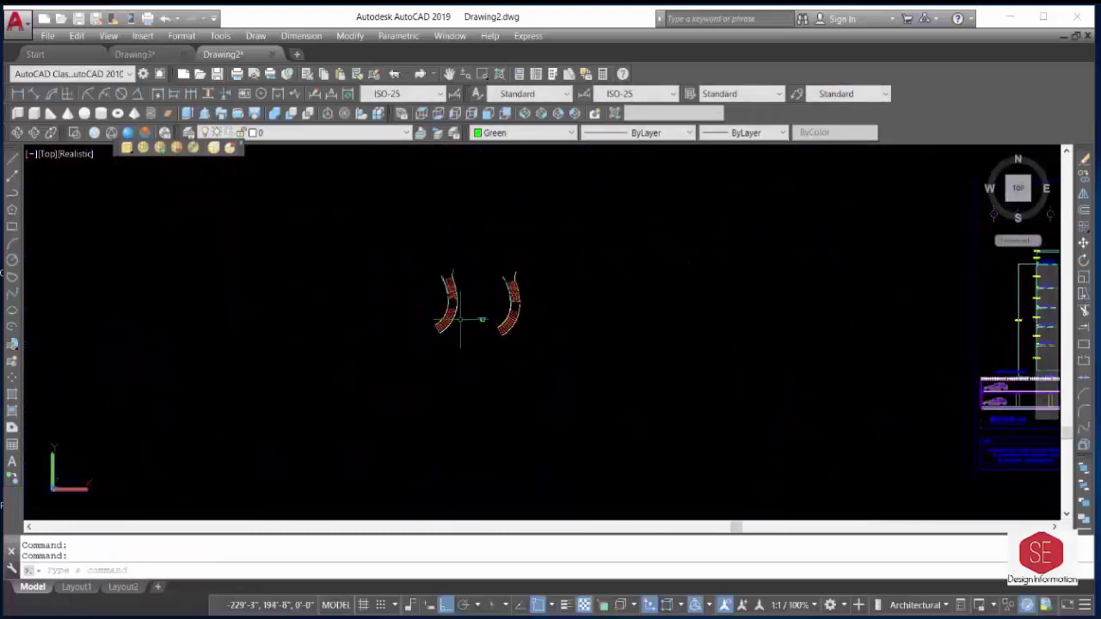
scroll(460, 319, "up", 3)
scroll(516, 349, "up", 5)
scroll(585, 296, "up", 3)
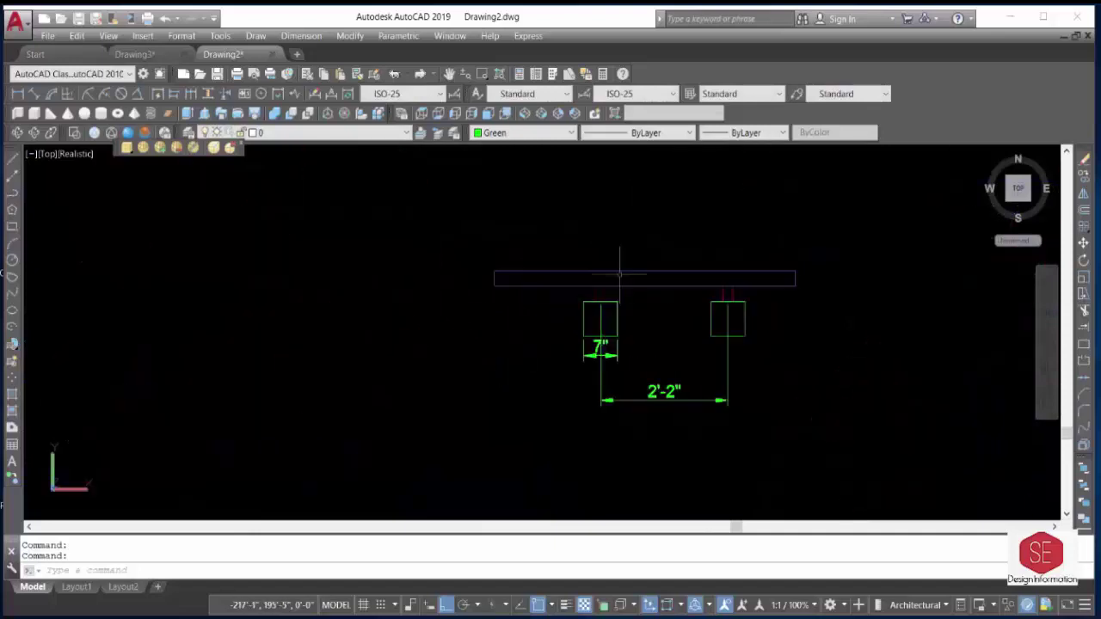
scroll(654, 319, "up", 2)
scroll(607, 297, "up", 3)
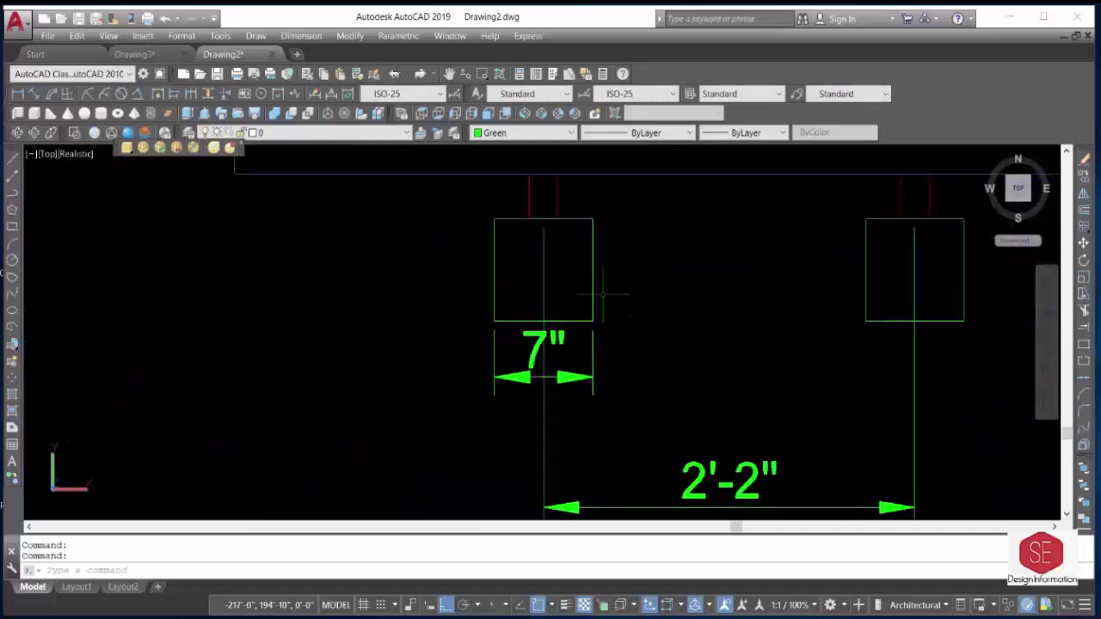
scroll(524, 342, "down", 3)
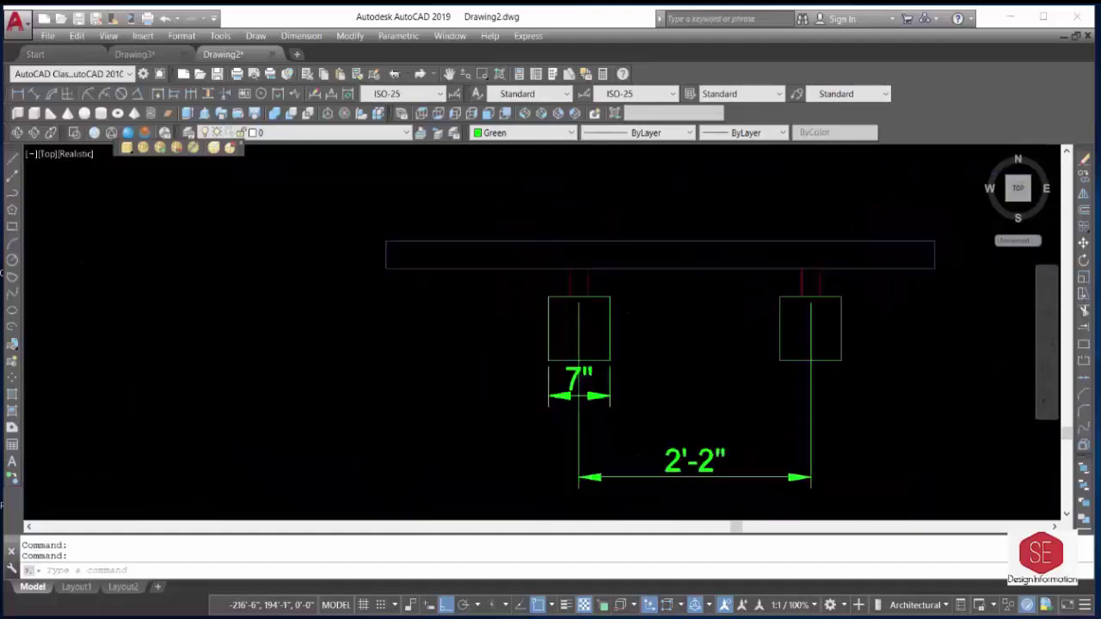
middle_click_drag(284, 331, 305, 325)
scroll(305, 325, "down", 3)
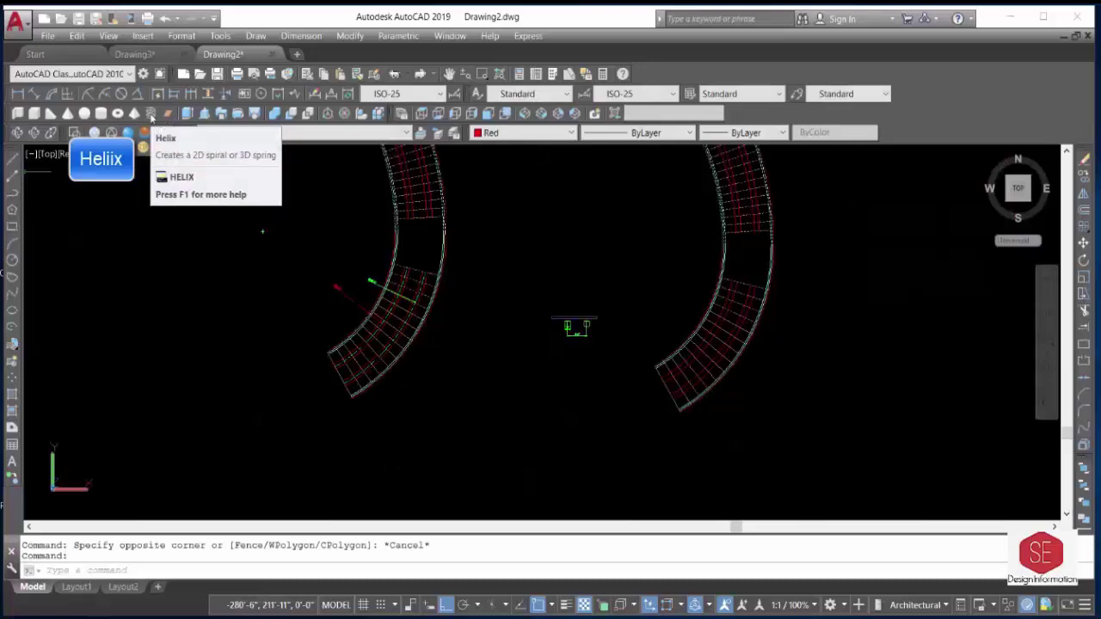
Start a helix beside the left curved stair with a picked base radius and 17'4 top radius.
left_click(150, 117)
scroll(327, 271, "up", 3)
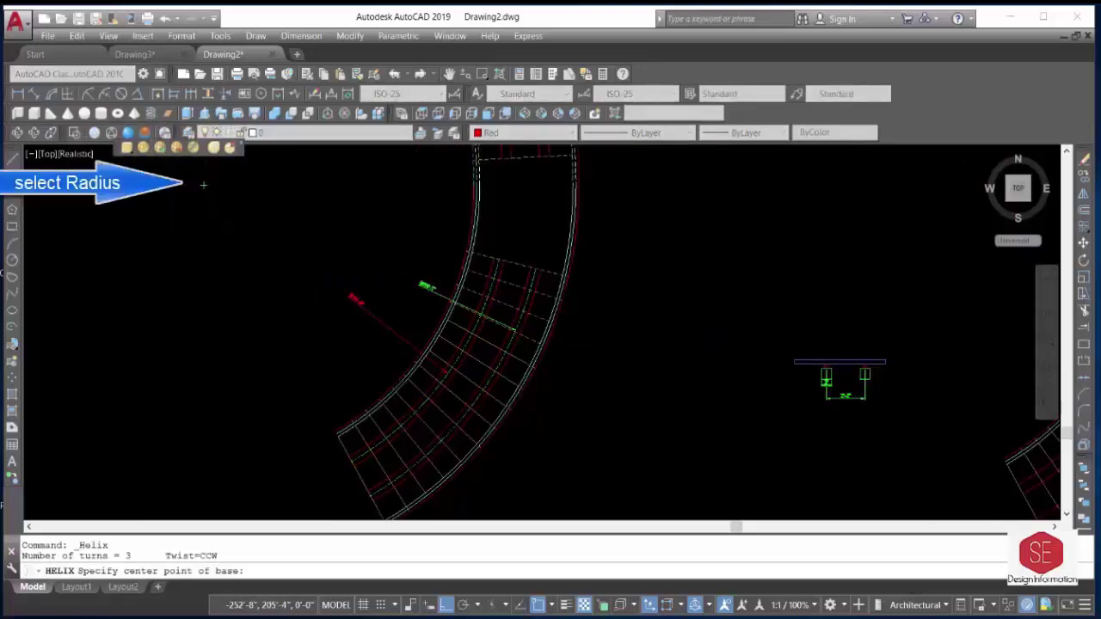
scroll(204, 184, "up", 4)
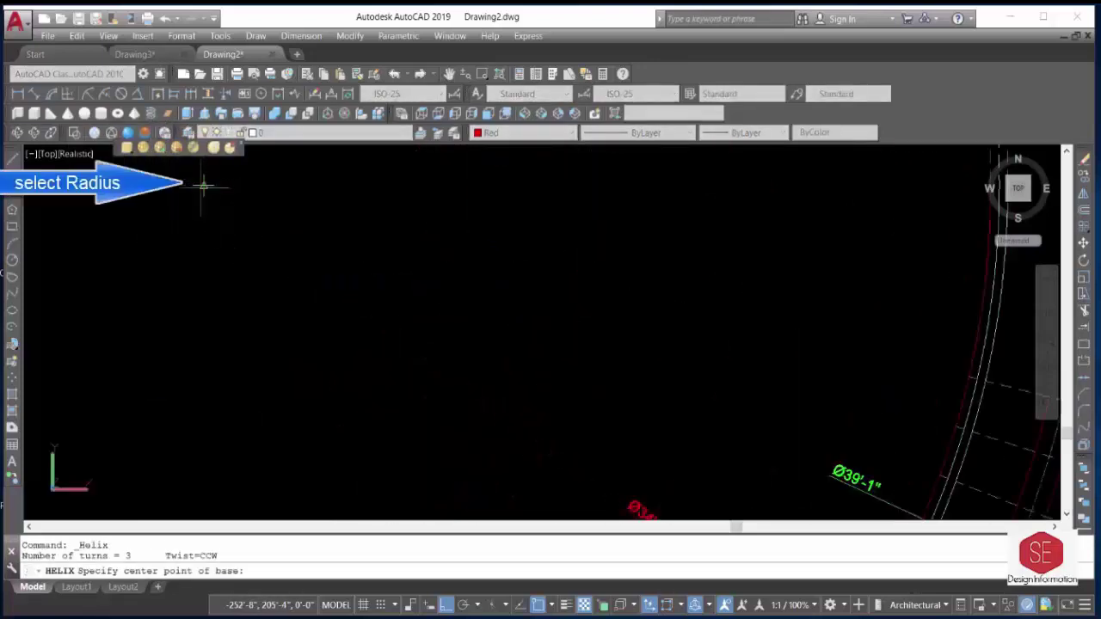
left_click(204, 184)
scroll(206, 182, "down", 5)
scroll(318, 413, "up", 3)
scroll(310, 361, "up", 2)
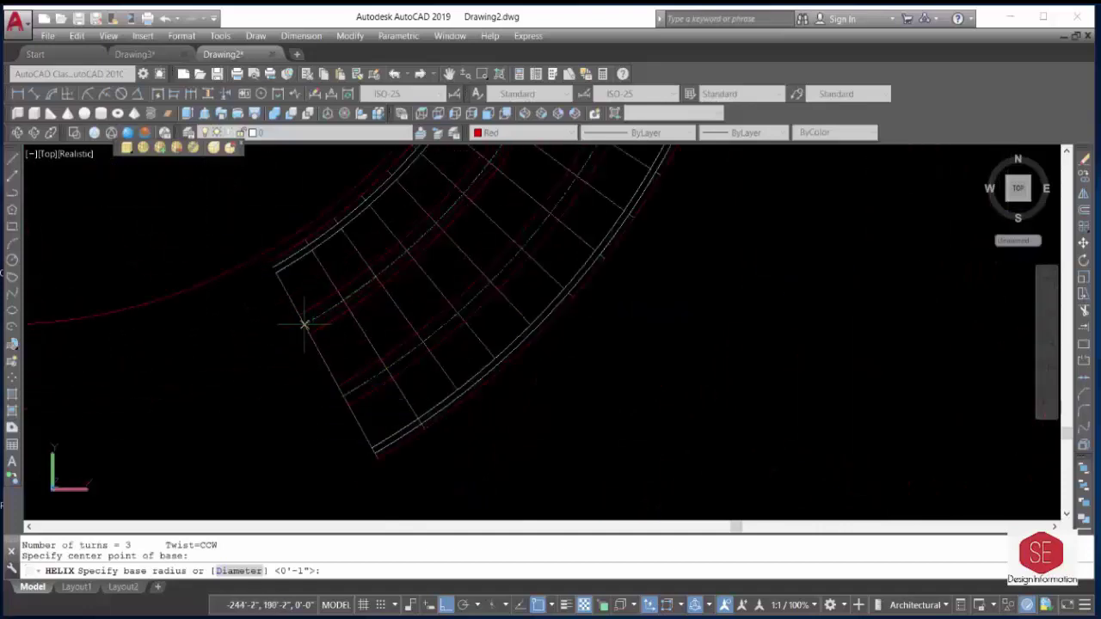
left_click(304, 325)
scroll(303, 322, "down", 2)
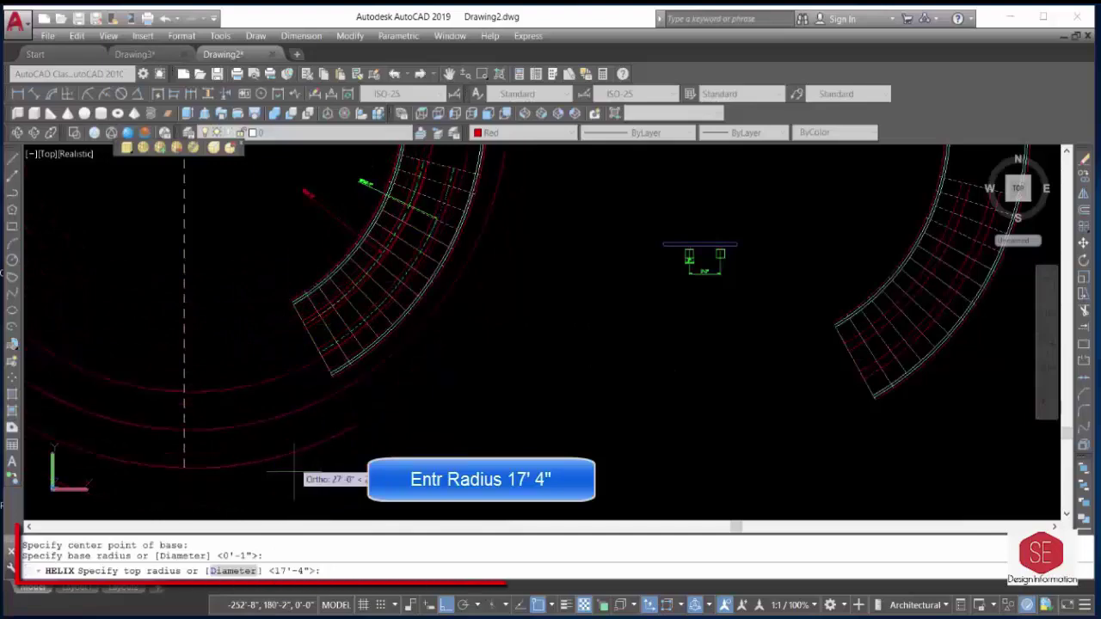
scroll(307, 177, "up", 2)
scroll(381, 301, "up", 2)
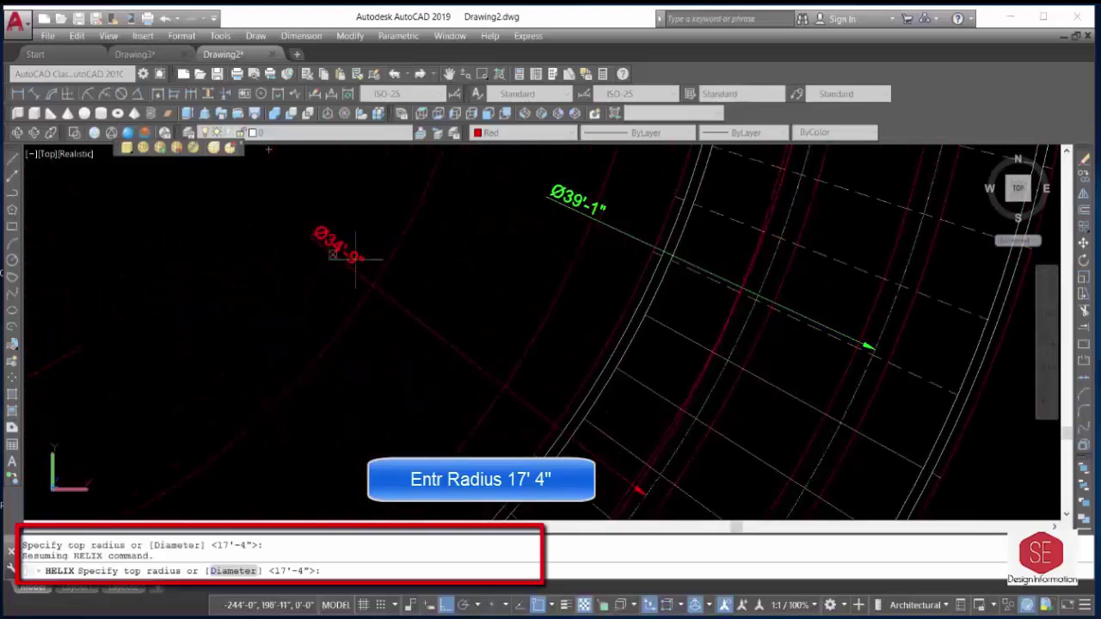
scroll(356, 256, "down", 3)
type("17'4")
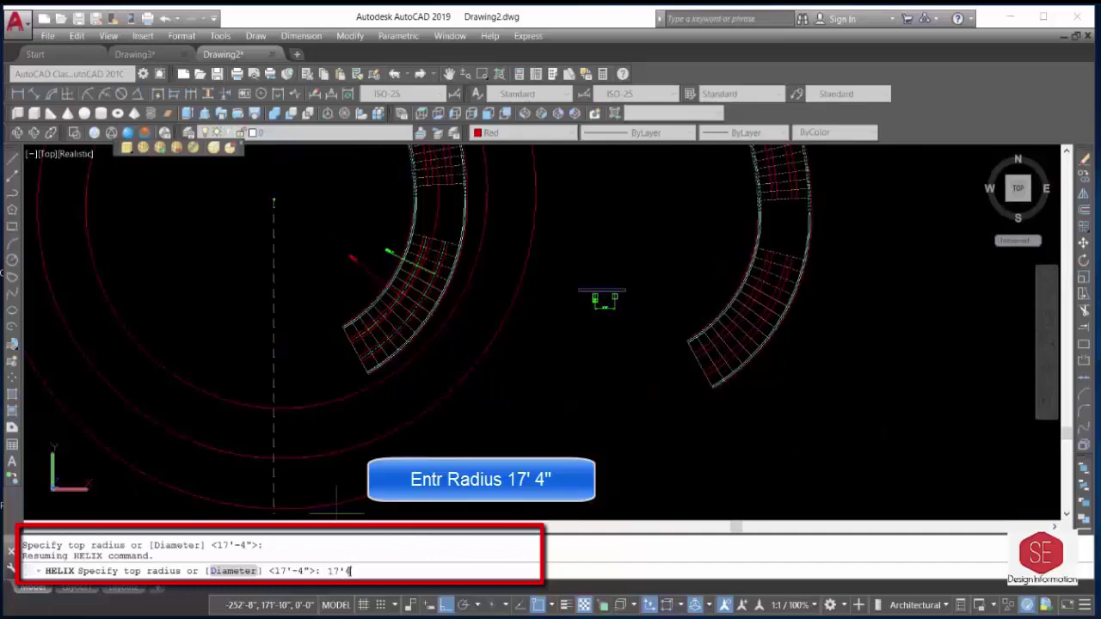
key("Return")
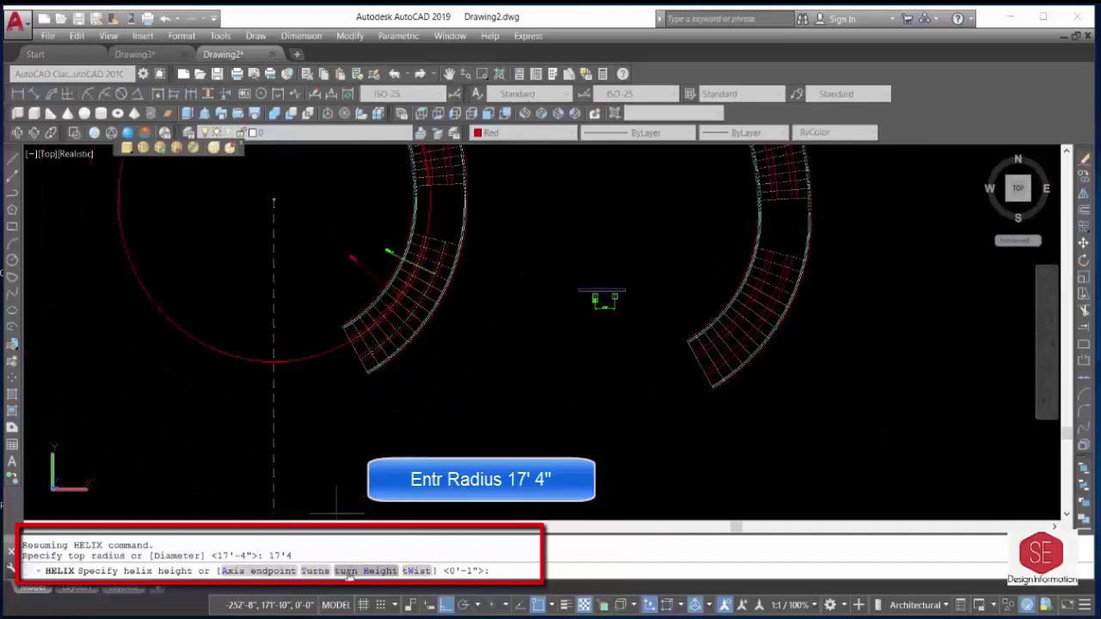
Set the helix to 0.132 turns.
left_click(316, 572)
type(".13")
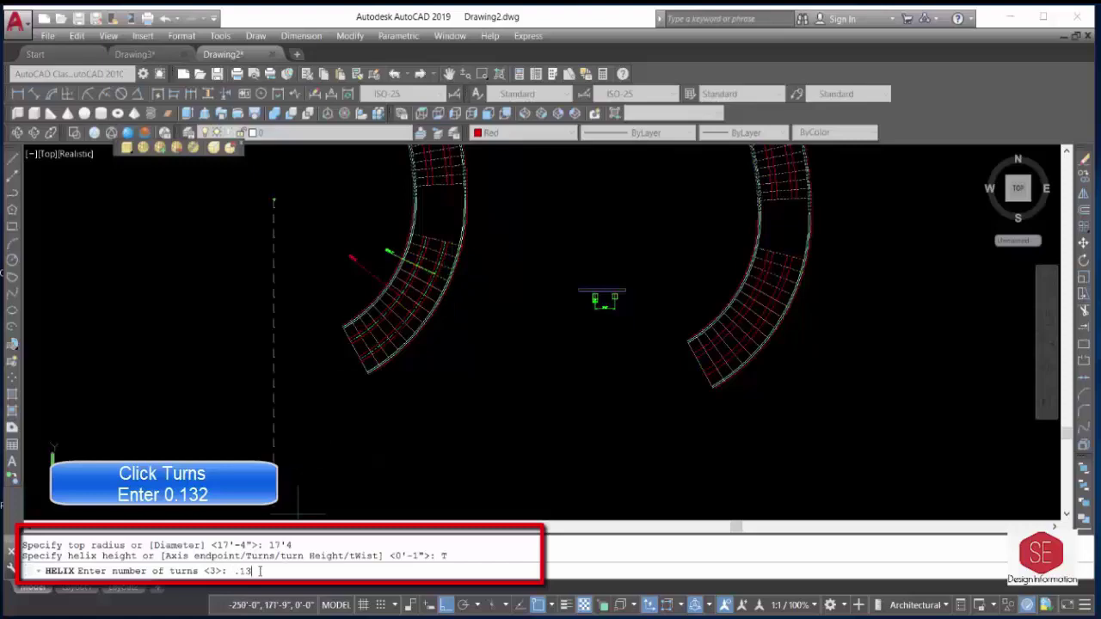
key("Return")
scroll(432, 278, "up", 2)
scroll(432, 278, "up", 3)
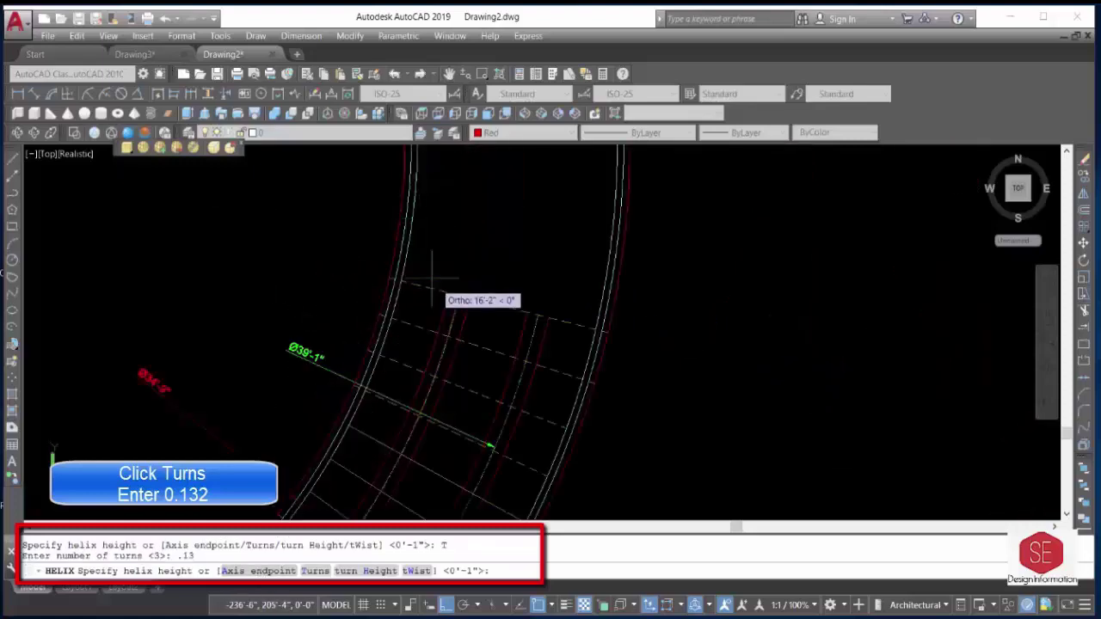
scroll(439, 281, "up", 1)
scroll(450, 283, "up", 2)
scroll(458, 310, "down", 2)
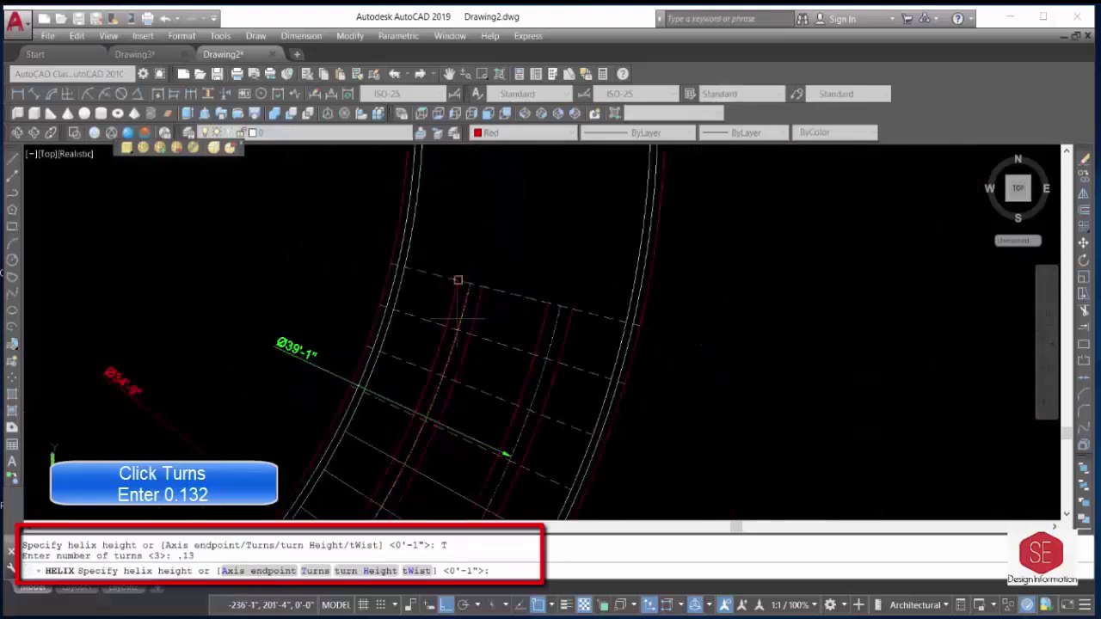
left_click(315, 571)
type(".132")
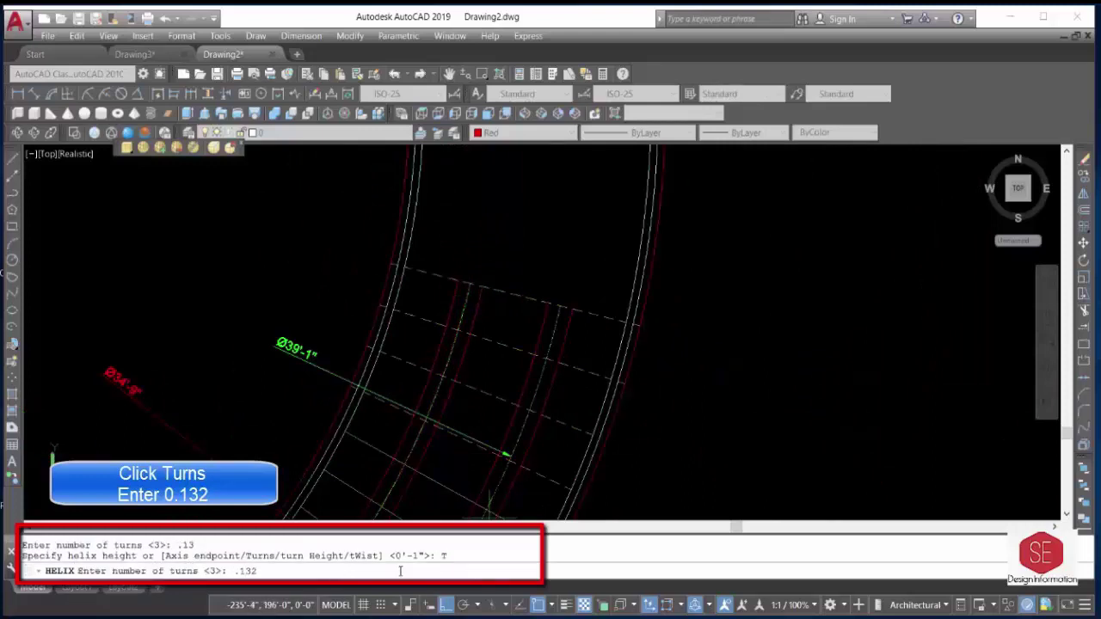
key("Return")
Give the helix a 6' height and orbit to view it in 3D.
scroll(491, 284, "up", 2)
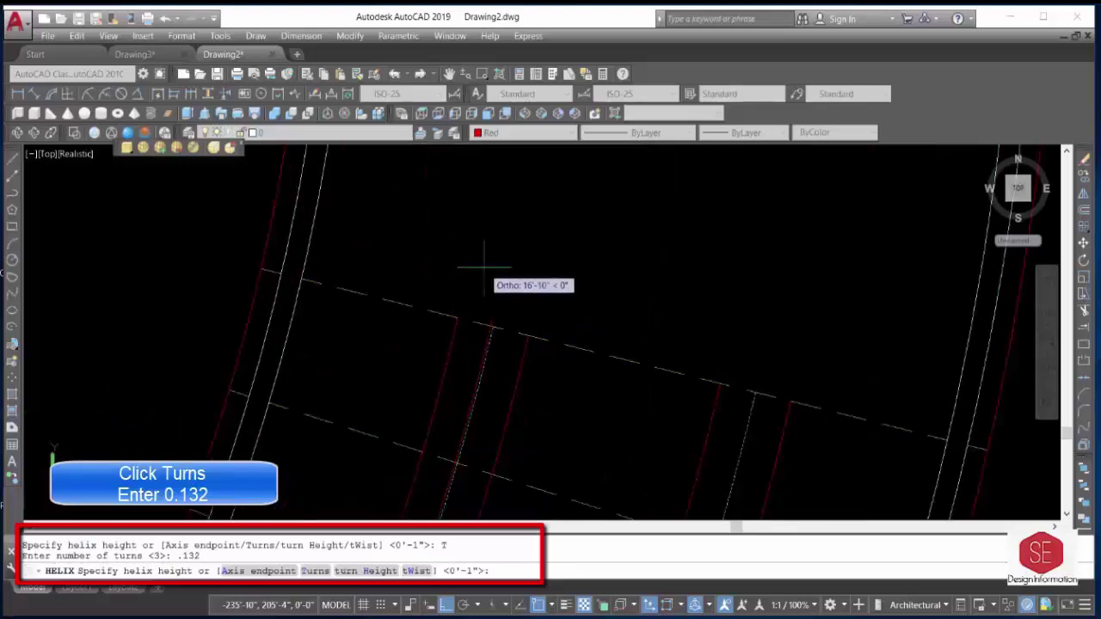
scroll(516, 259, "down", 5)
scroll(396, 464, "up", 3)
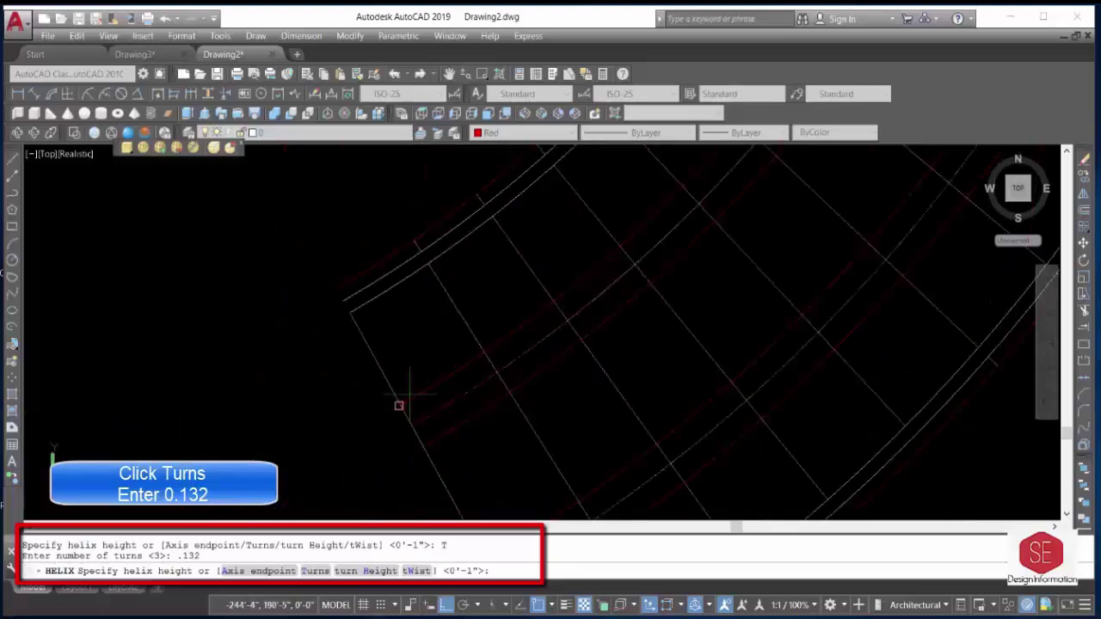
scroll(397, 404, "down", 4)
type("6'")
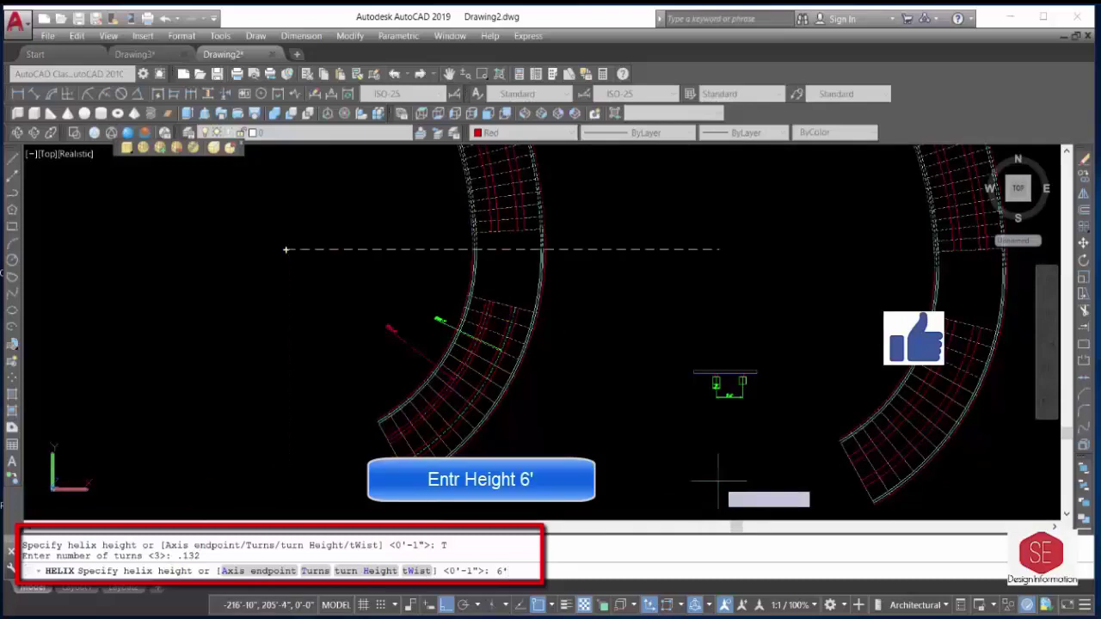
key("Return")
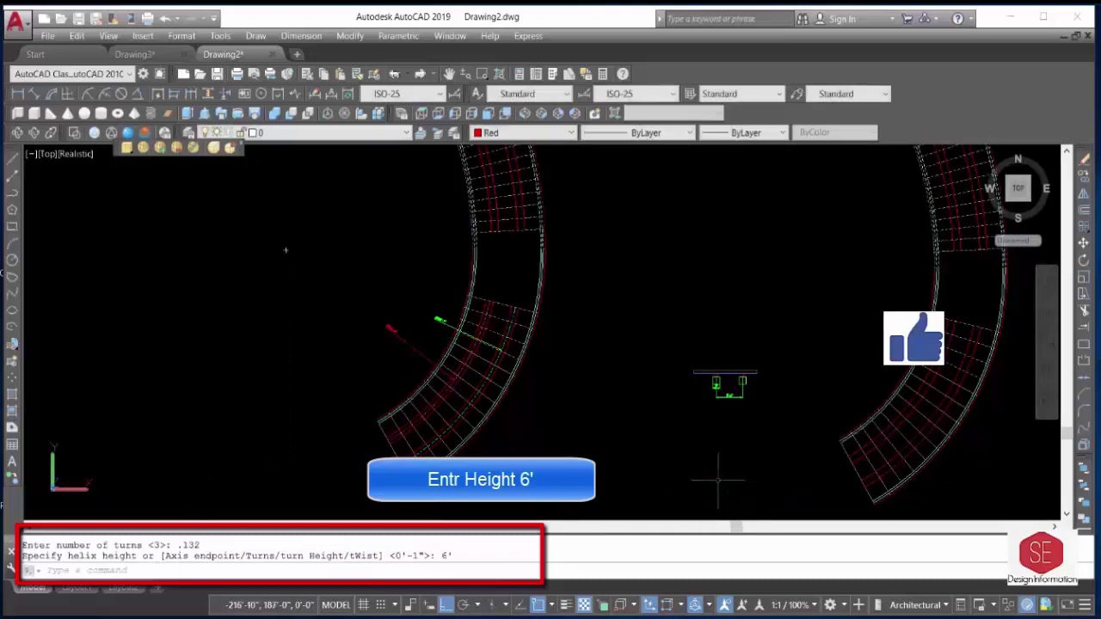
mouse_move(266, 327)
middle_mouse_down("shift")
mouse_move(271, 351)
mouse_move(283, 272)
mouse_move(506, 260)
middle_mouse_up("shift")
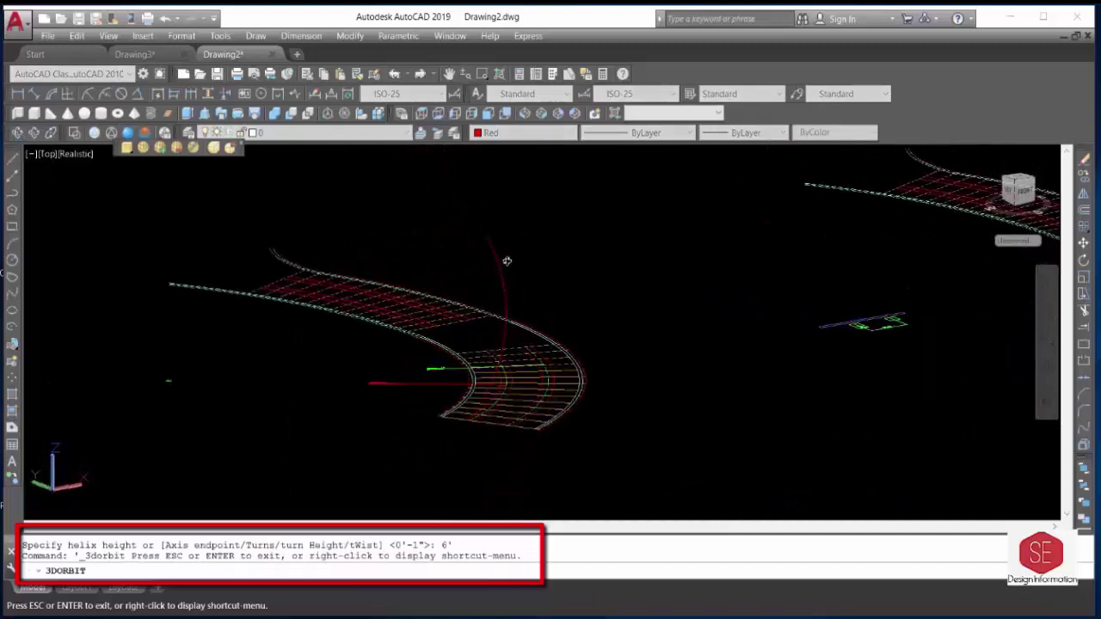
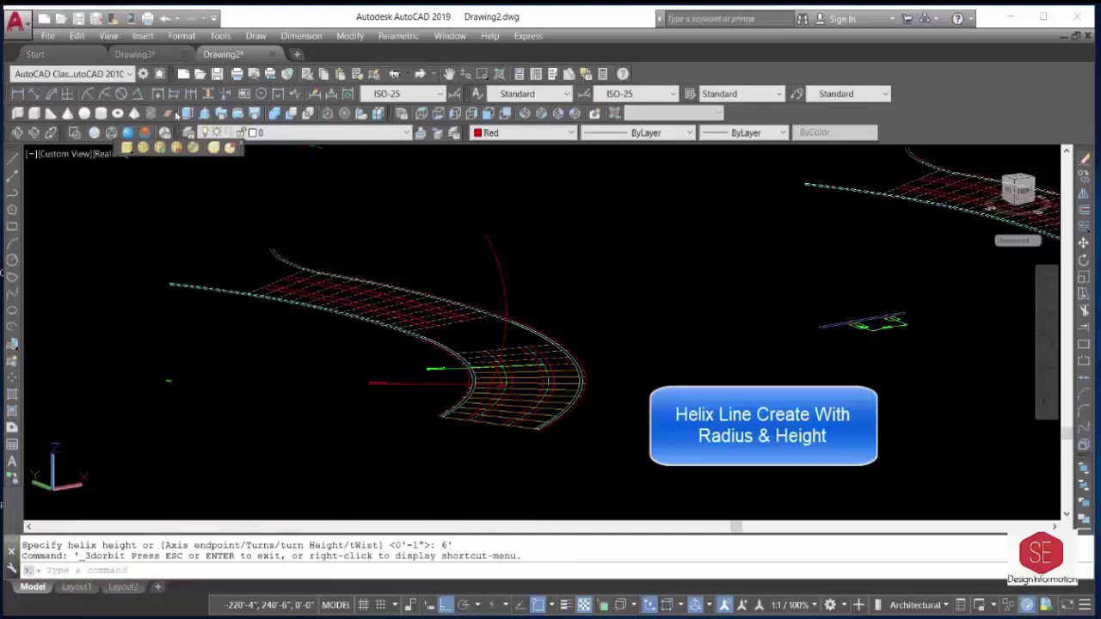
Draw a helix beside the curved stair: 19'-6" top radius, 0.132 turns, 6' height.
left_click(151, 113)
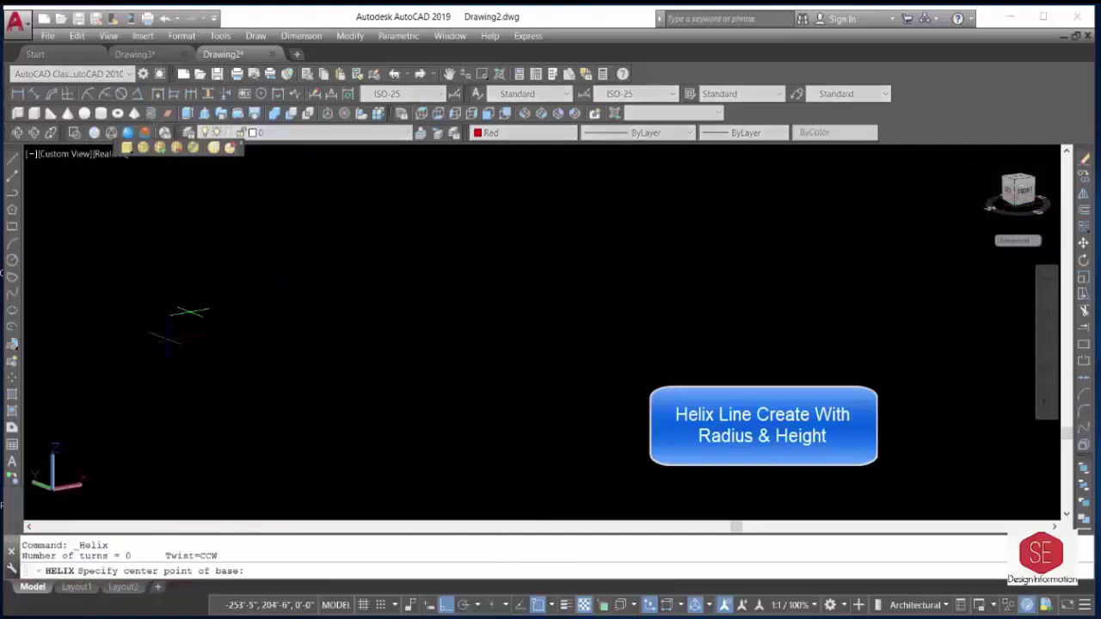
left_click(188, 311)
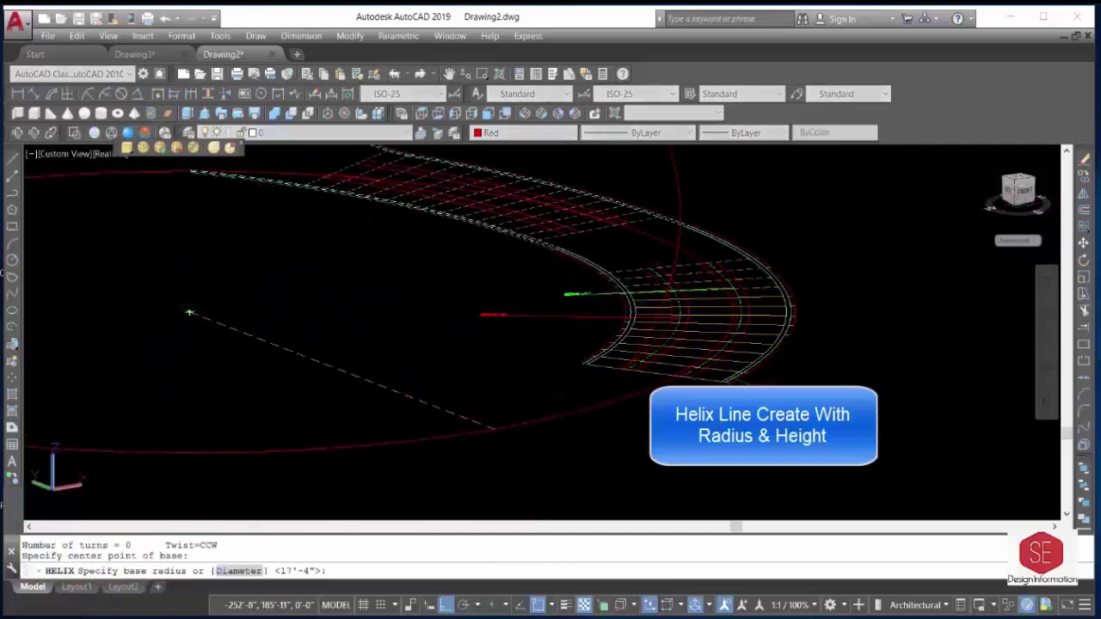
scroll(551, 353, "up", 3)
left_click(547, 360)
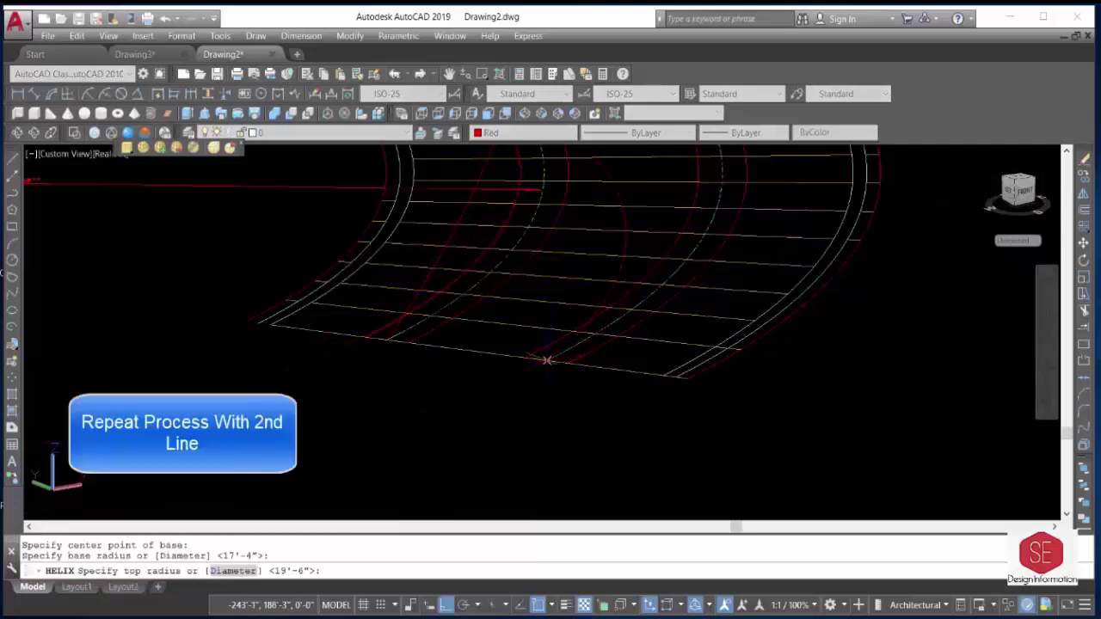
key("Return")
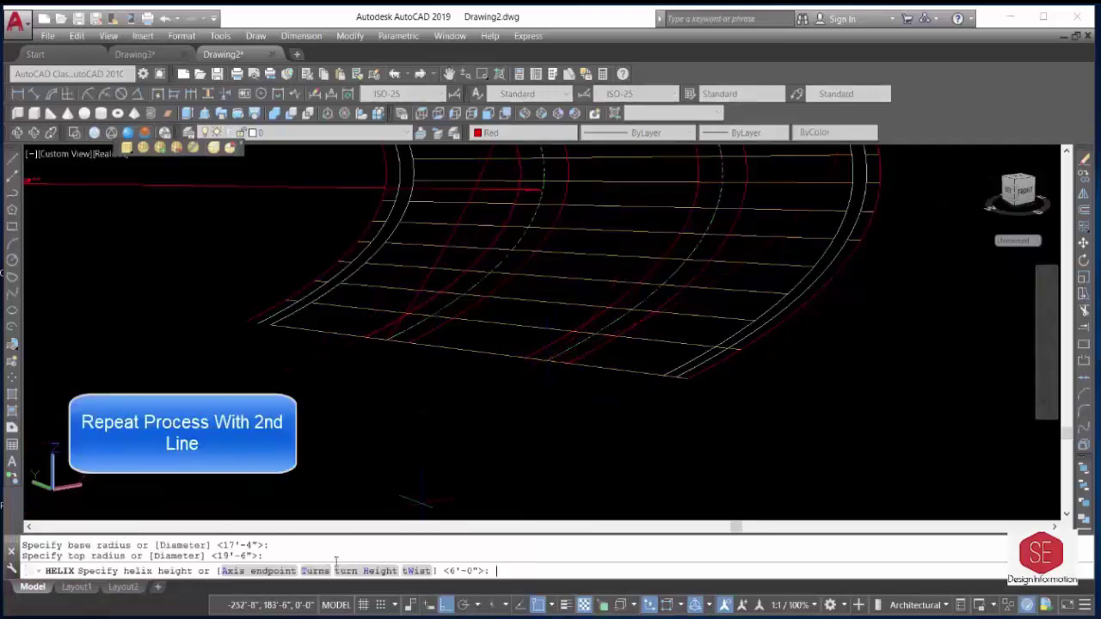
left_click(315, 571)
type("0.132")
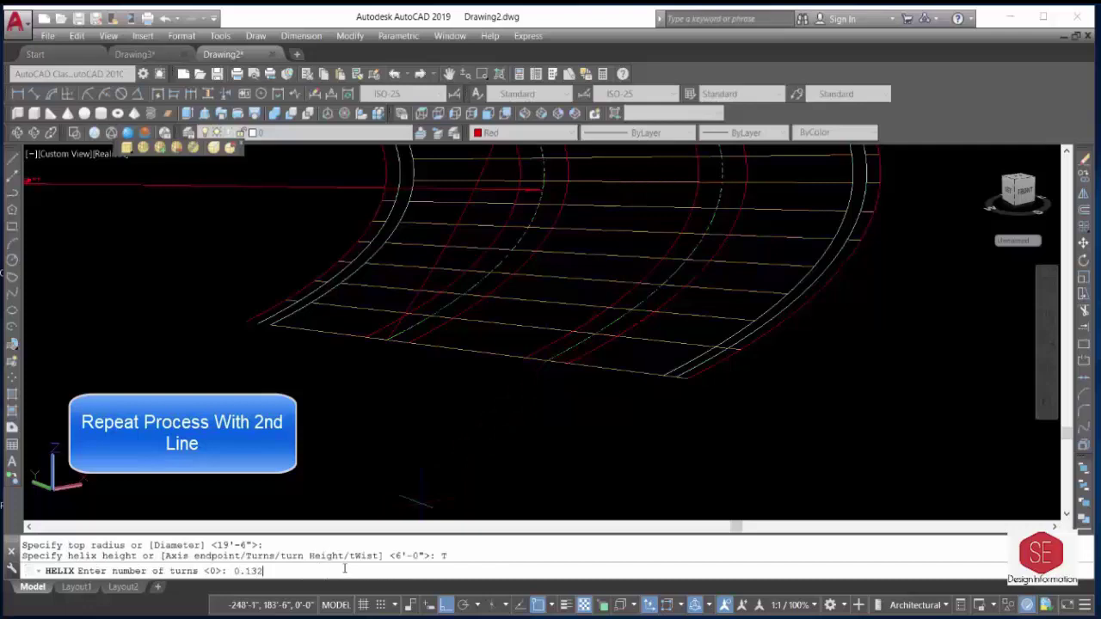
key("Return")
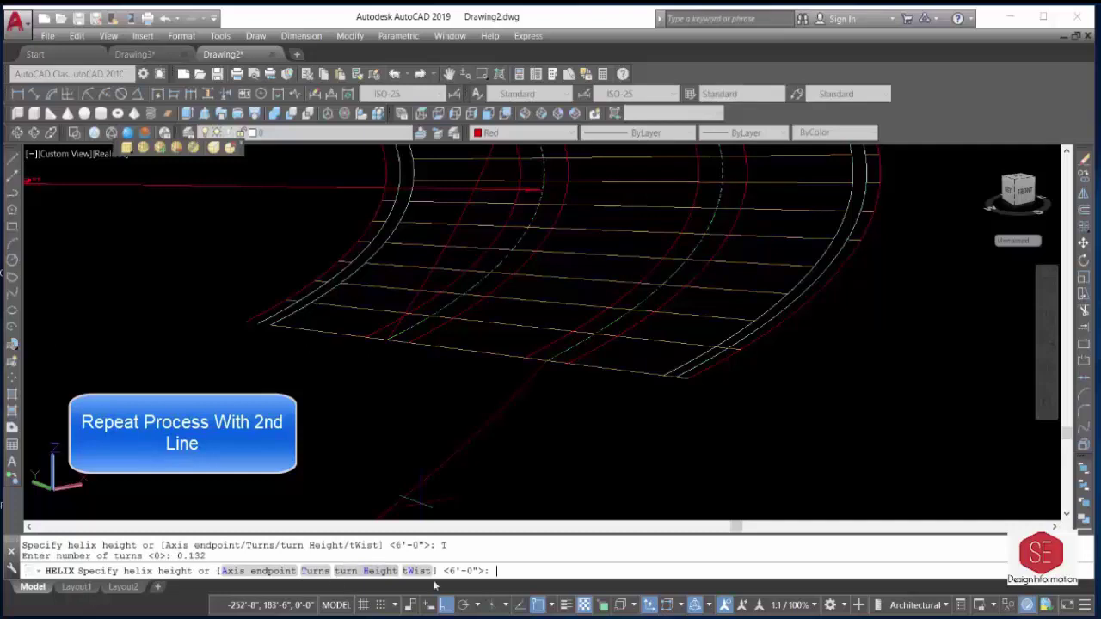
type("6'")
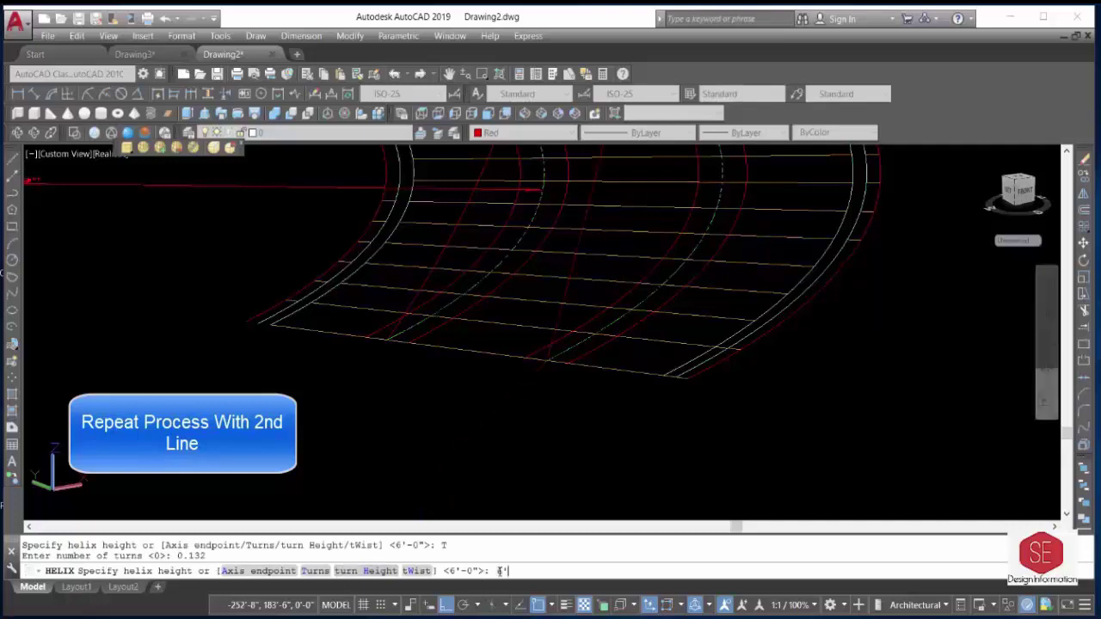
key("Return")
scroll(588, 380, "down", 5)
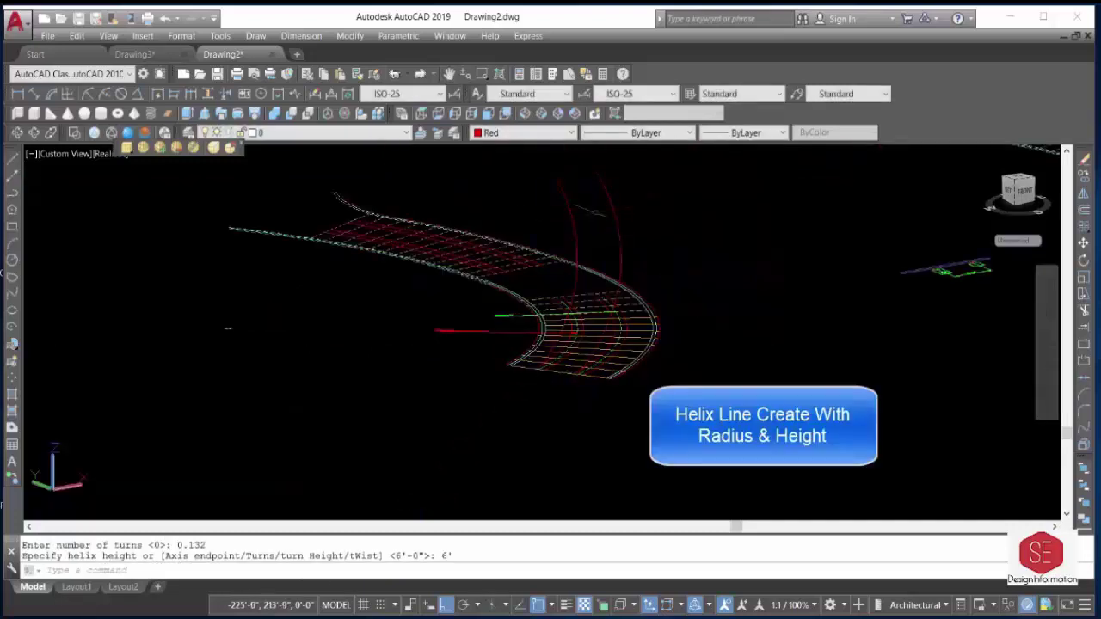
left_click(16, 133)
Window-select the post-and-handrail assembly and 3DROTATE it about X to stand upright.
mouse_move(401, 332)
left_mouse_down()
mouse_move(413, 302)
mouse_move(423, 339)
mouse_move(410, 332)
left_mouse_up()
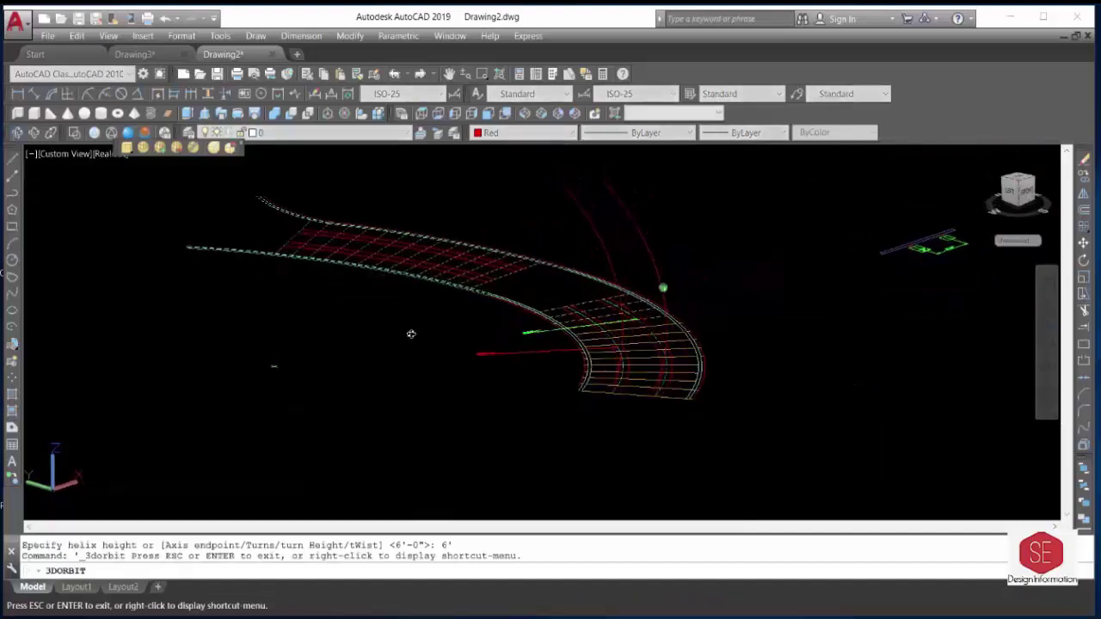
right_click(442, 300)
left_click(461, 307)
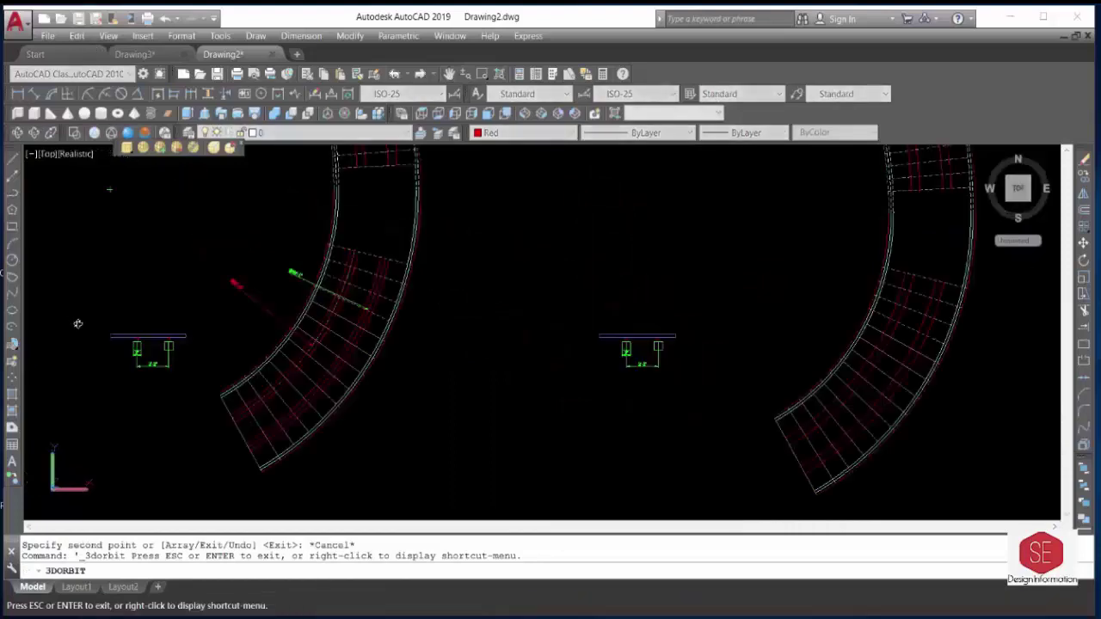
left_click_drag(472, 369, 248, 421)
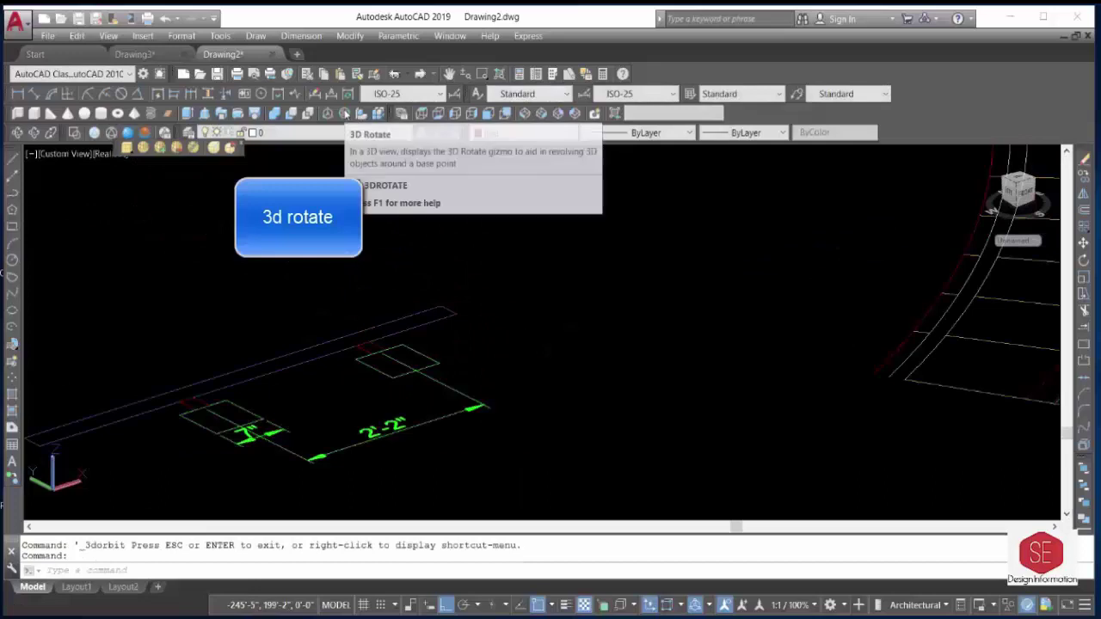
left_click(344, 113)
left_click(478, 315)
left_click(178, 474)
key("Return")
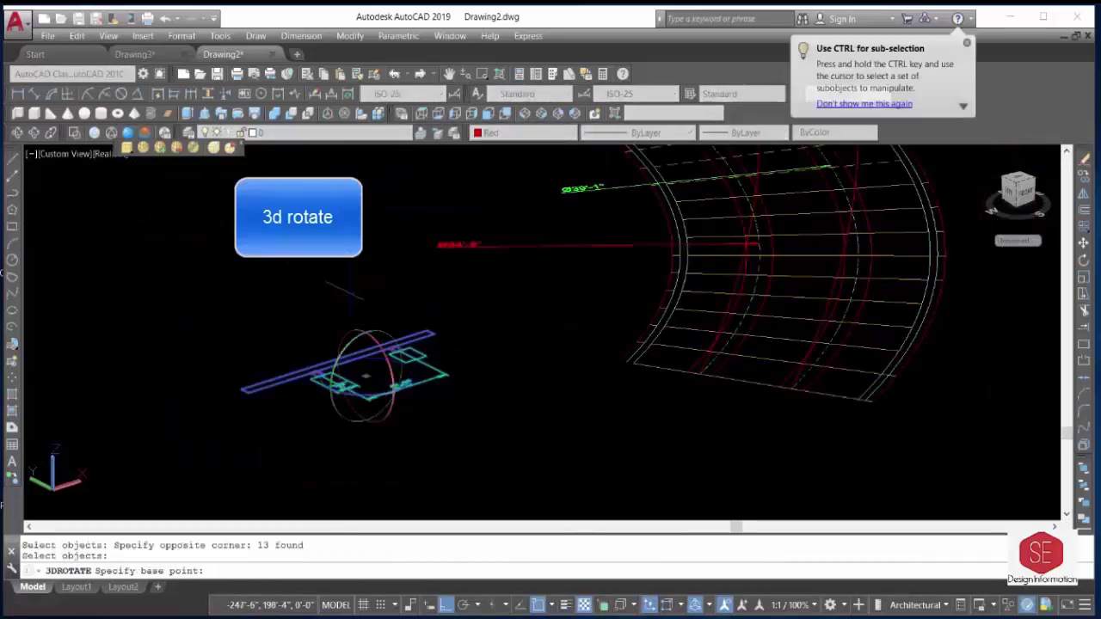
left_click(366, 376)
left_click(378, 339)
left_click(370, 215)
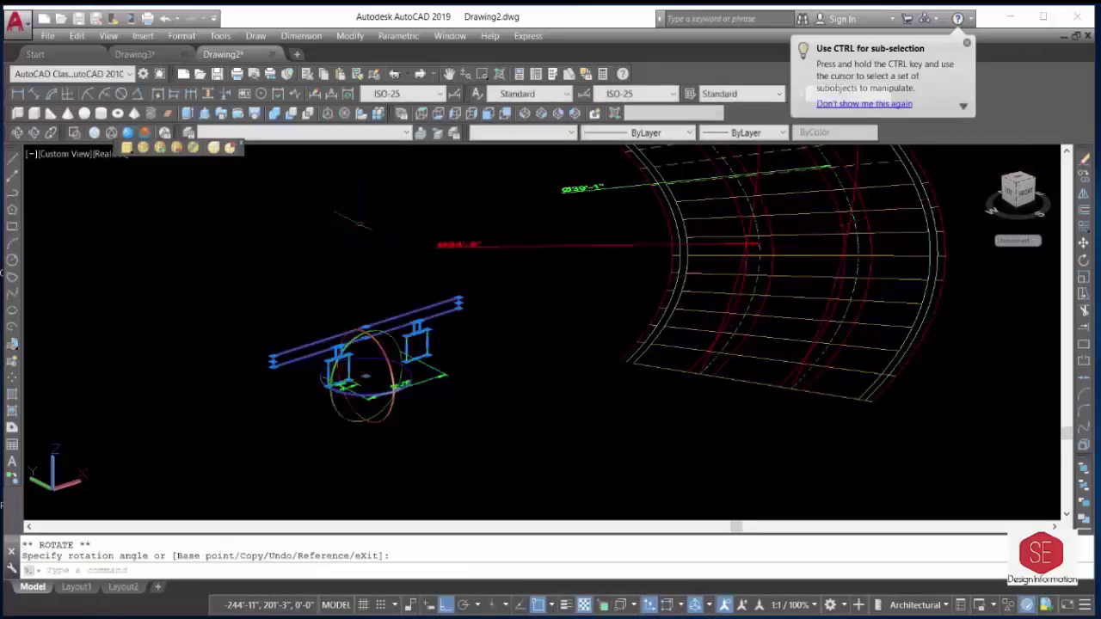
key("Escape")
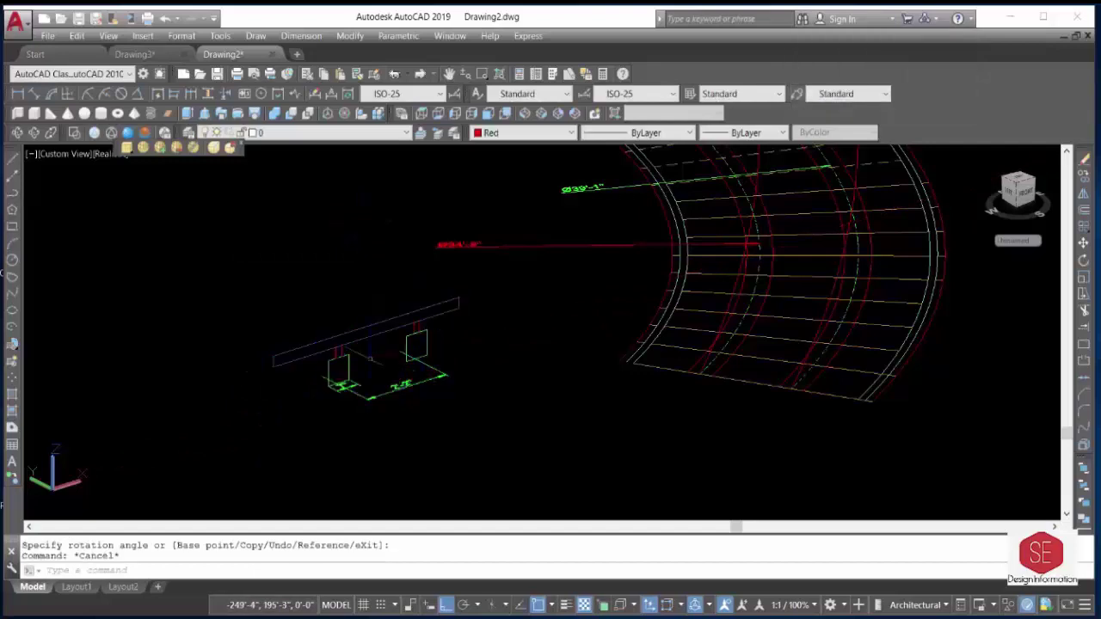
scroll(370, 360, "up", 2)
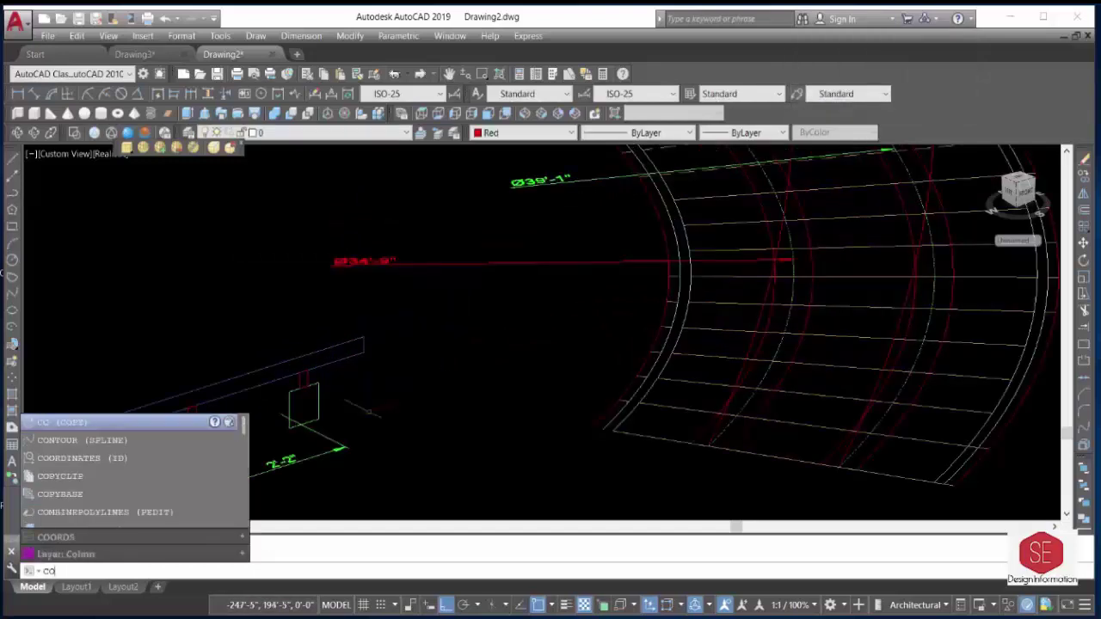
Copy the rectangular post profile onto the curved stair's outer edge.
type("o")
key("Return")
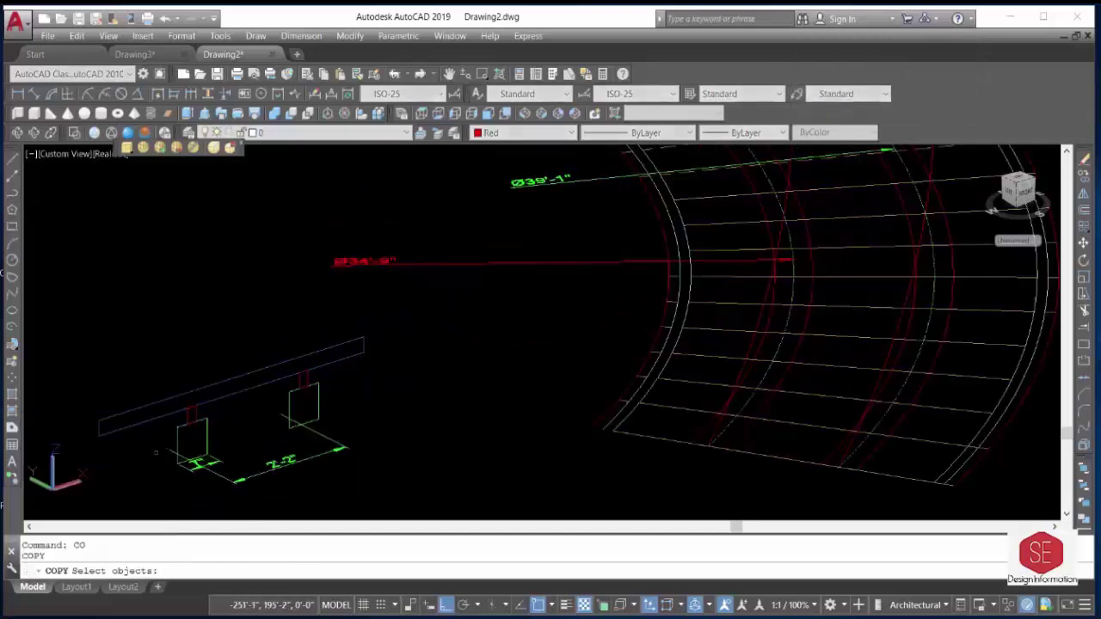
left_click(205, 430)
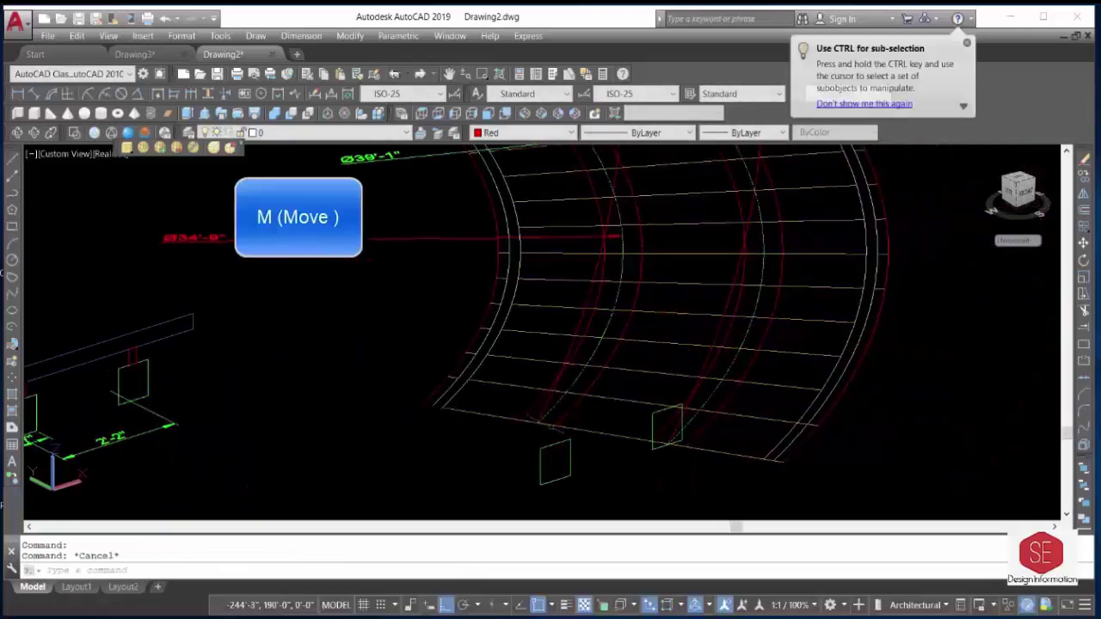
Rotate both post profiles with ortho off so they follow the stair's curve.
type("ro")
key("Return")
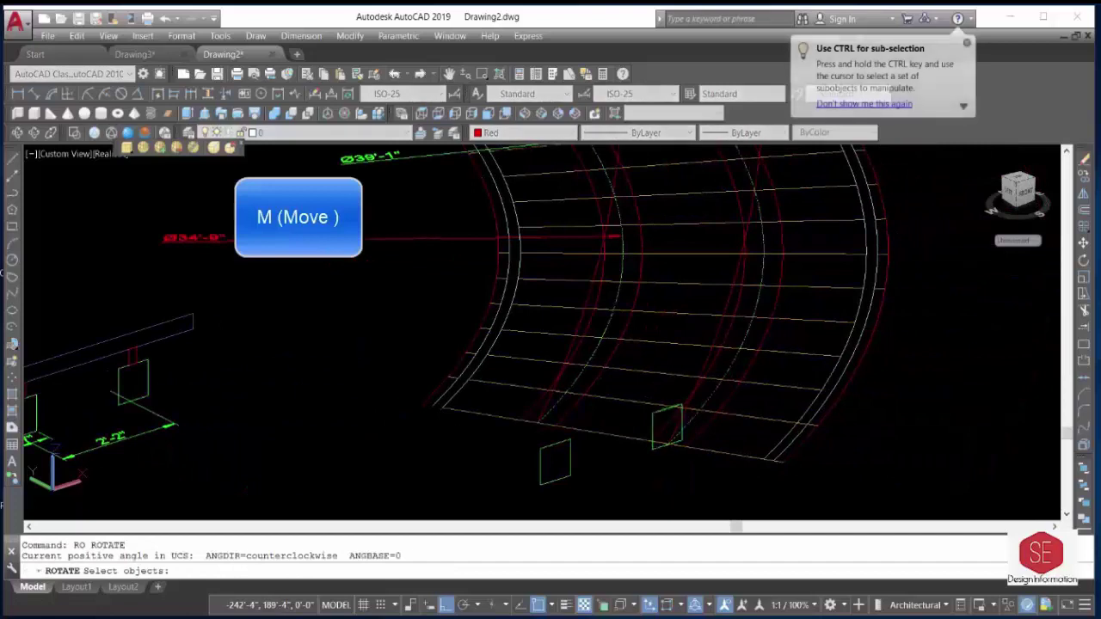
left_click(667, 426)
left_click(555, 462)
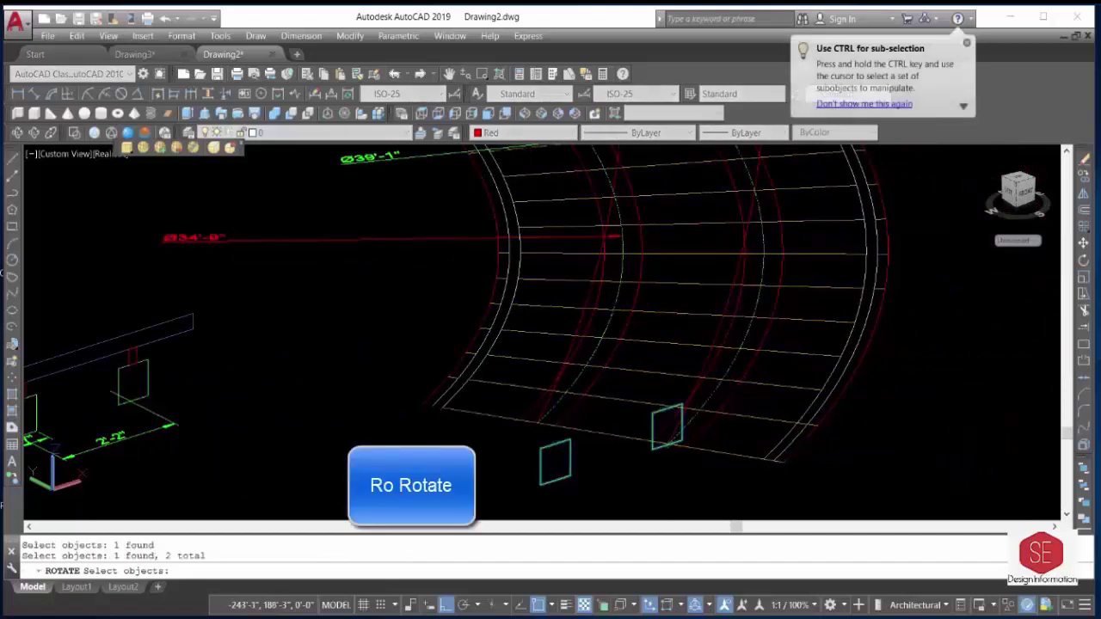
key("Return")
left_click(663, 438)
key("F8")
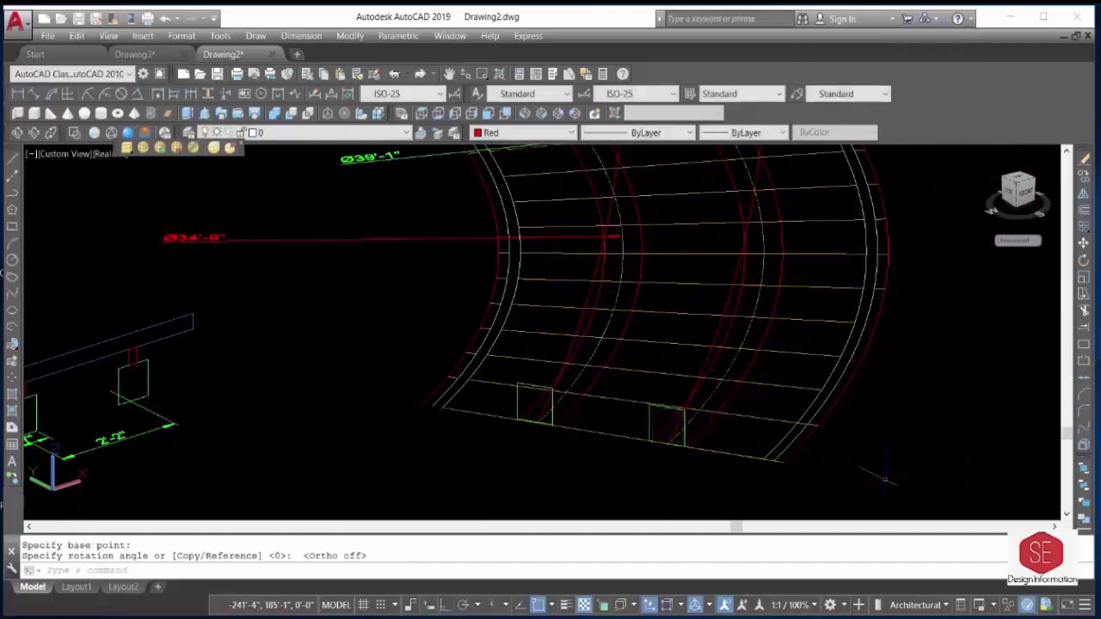
left_click(19, 134)
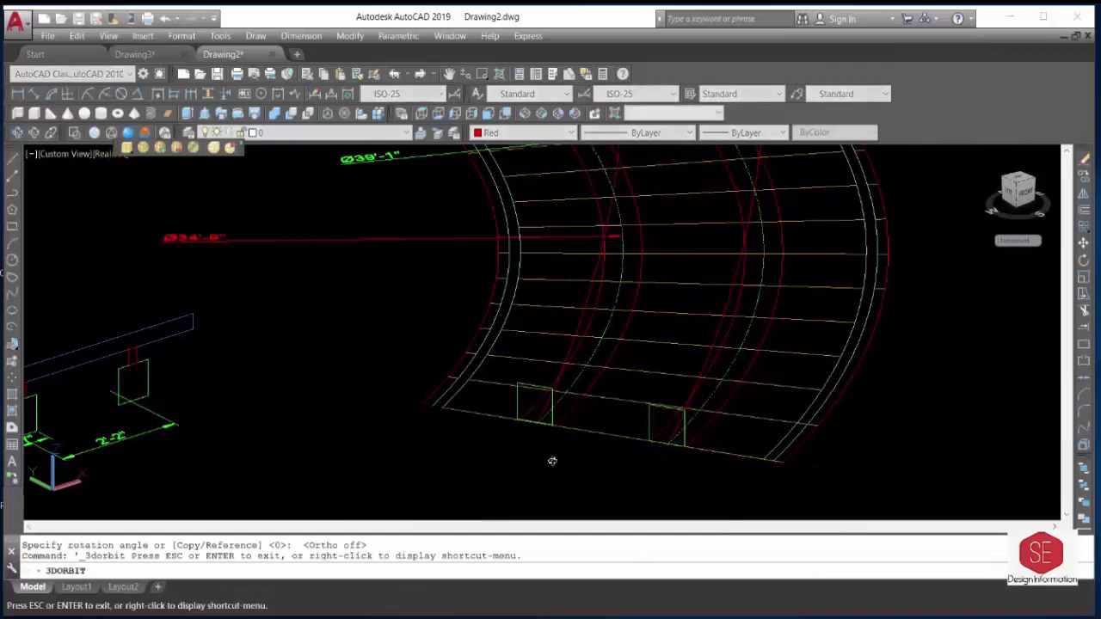
left_click_drag(550, 457, 398, 269)
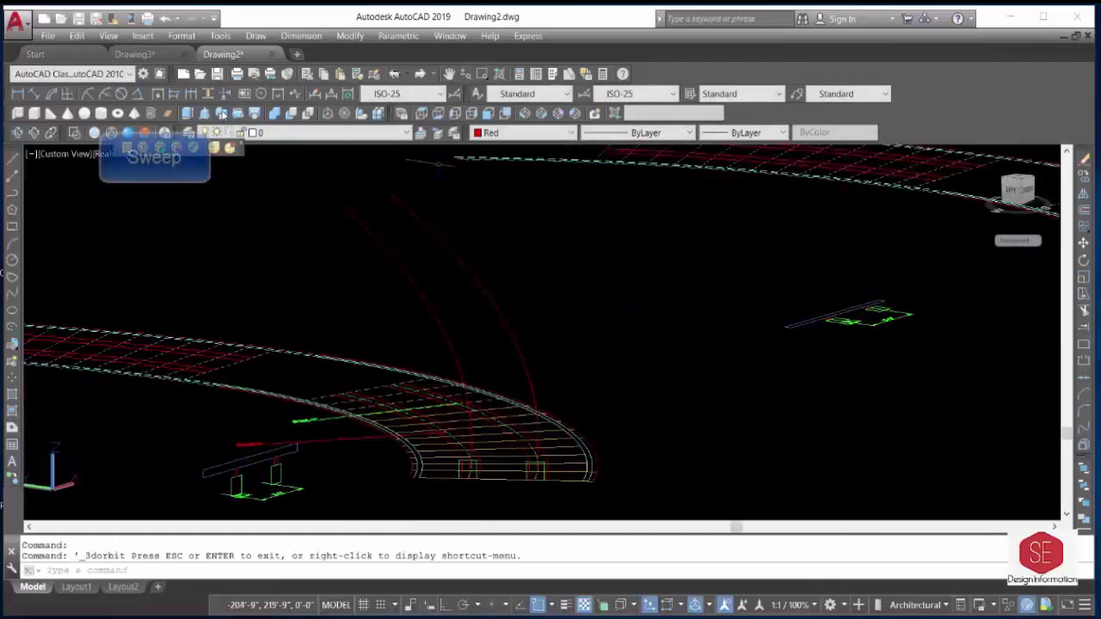
Sweep the left rectangular profile along the red helix, kept perpendicular to the path.
left_click(222, 115)
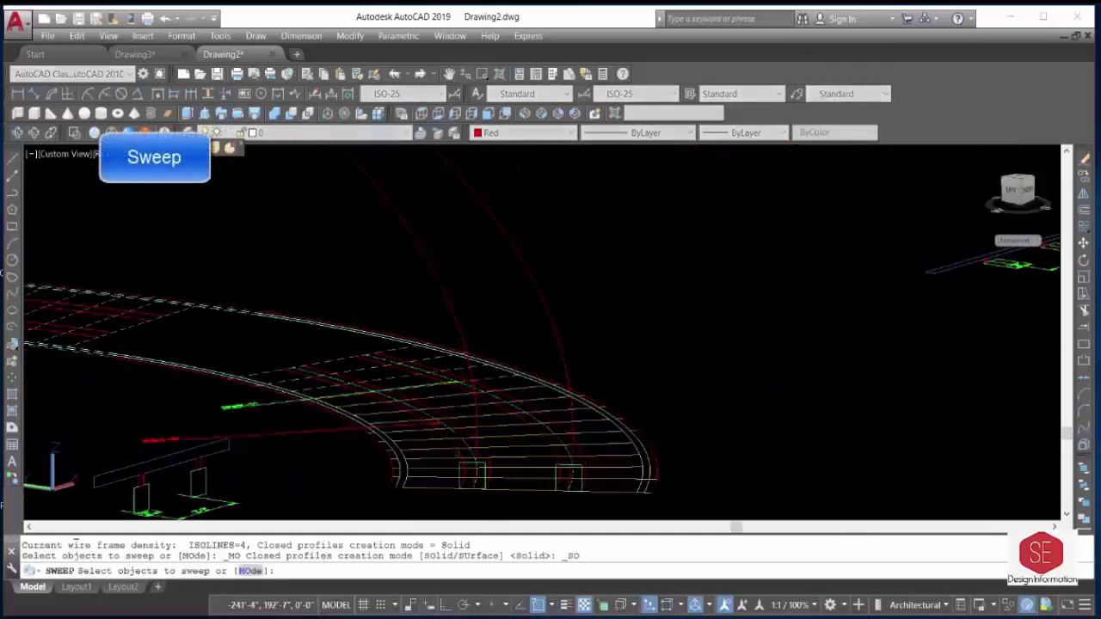
scroll(456, 447, "up", 3)
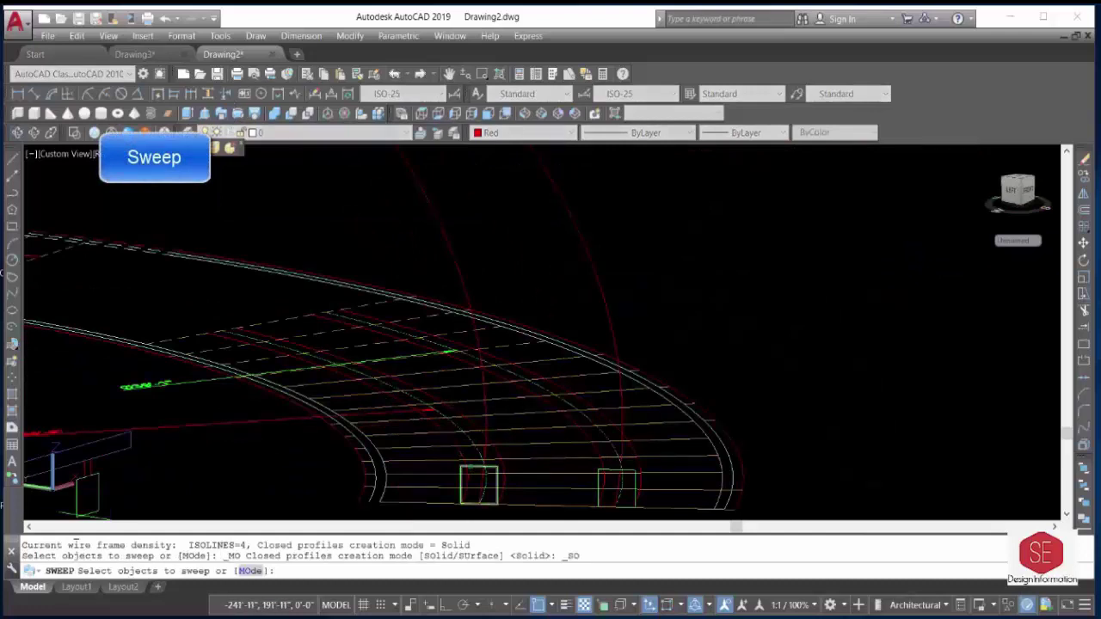
left_click(479, 469)
right_click(738, 366)
left_click(760, 375)
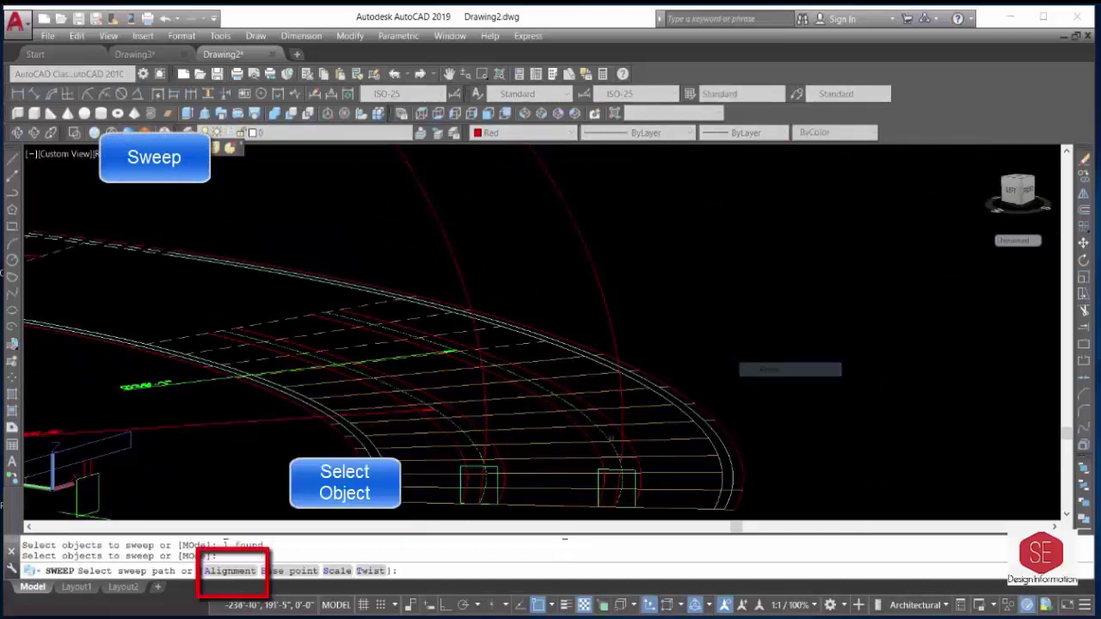
left_click(231, 572)
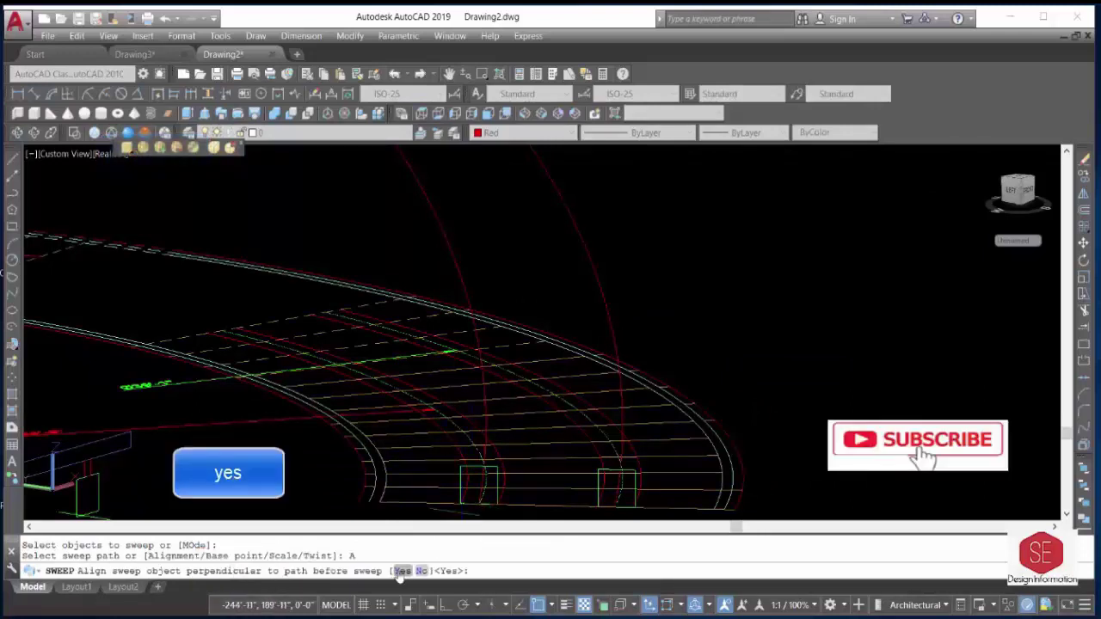
left_click(401, 571)
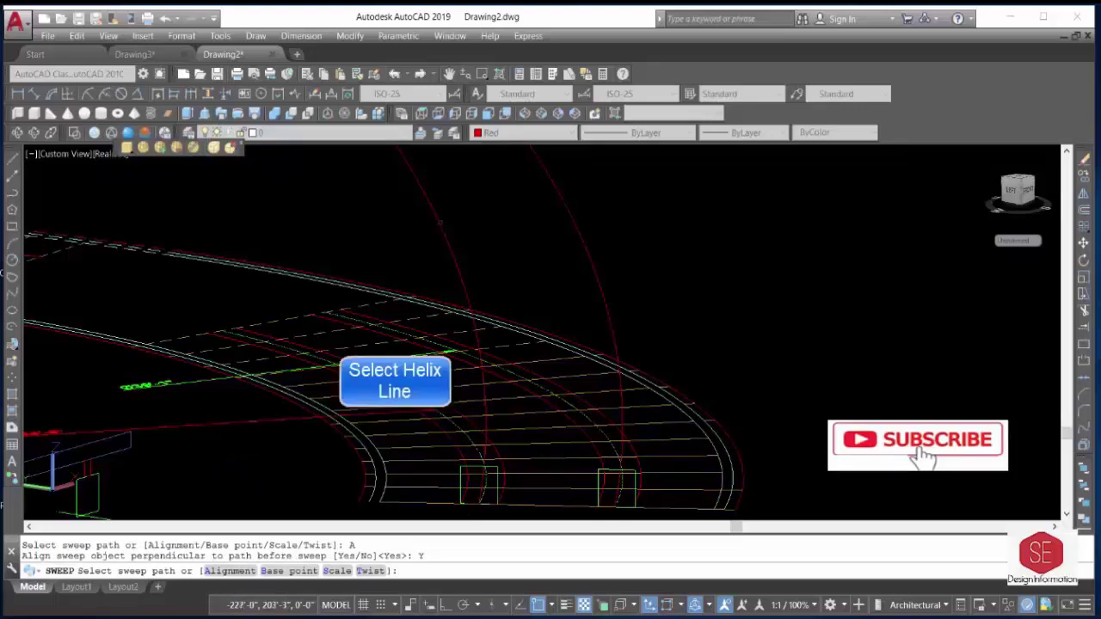
left_click(435, 242)
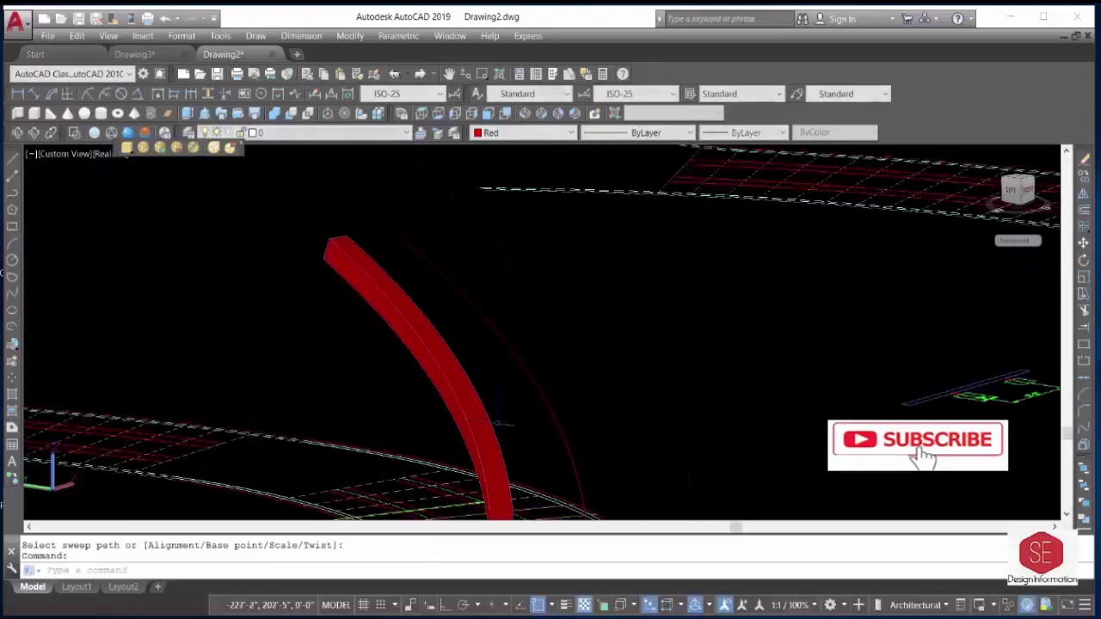
middle_click_drag(495, 424, 336, 298, "shift")
With green as current colour, sweep the small square profile perpendicularly along the arc.
left_click(495, 133)
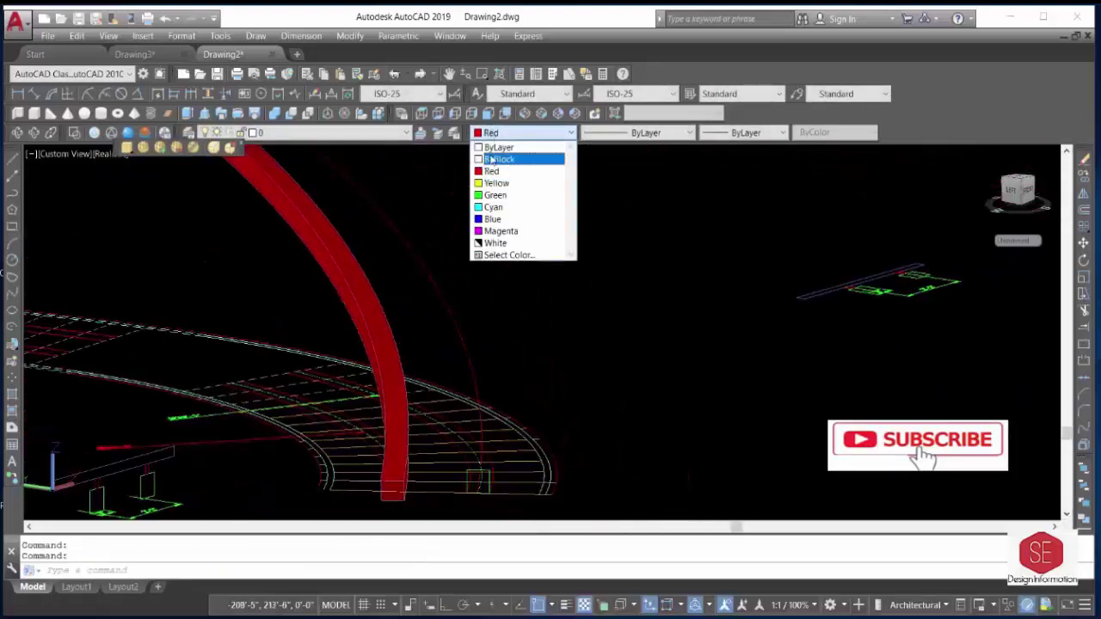
left_click(494, 195)
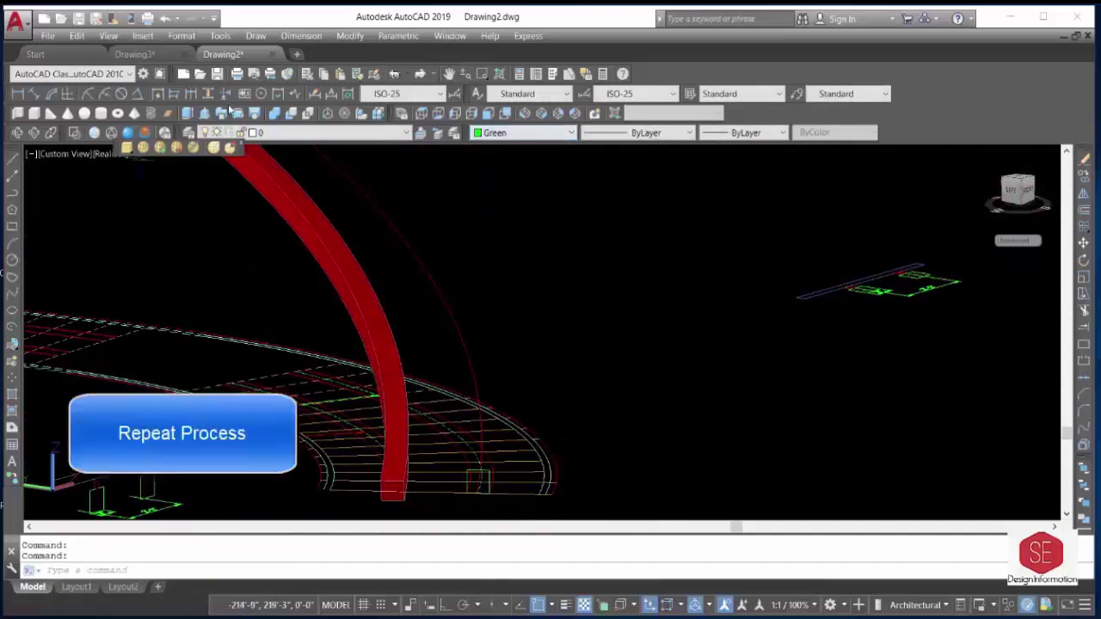
left_click(224, 114)
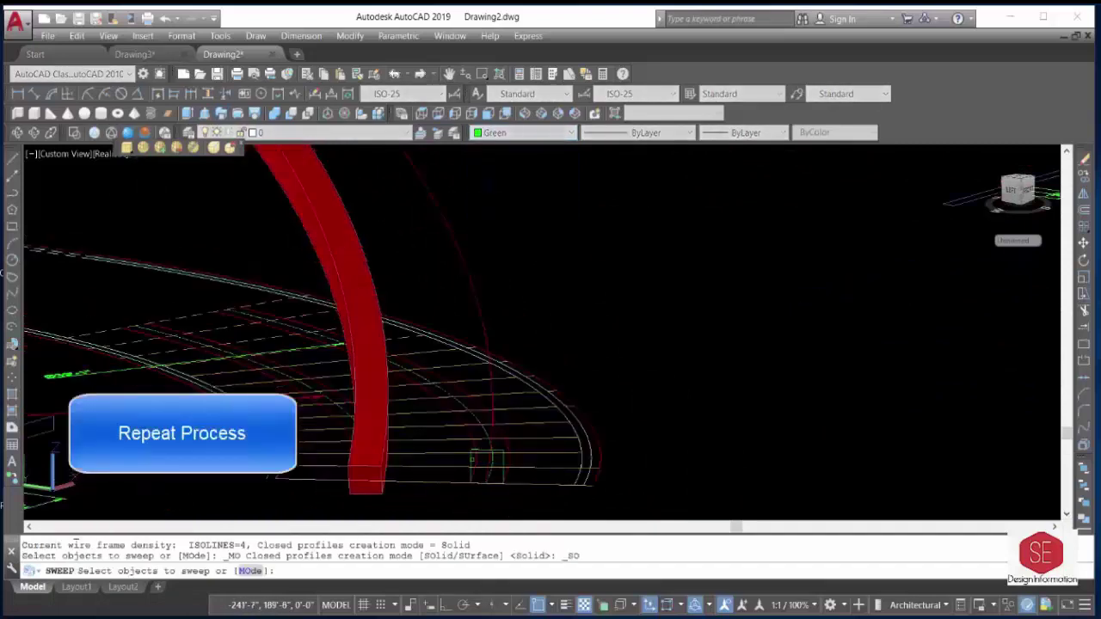
left_click(487, 465)
right_click(739, 406)
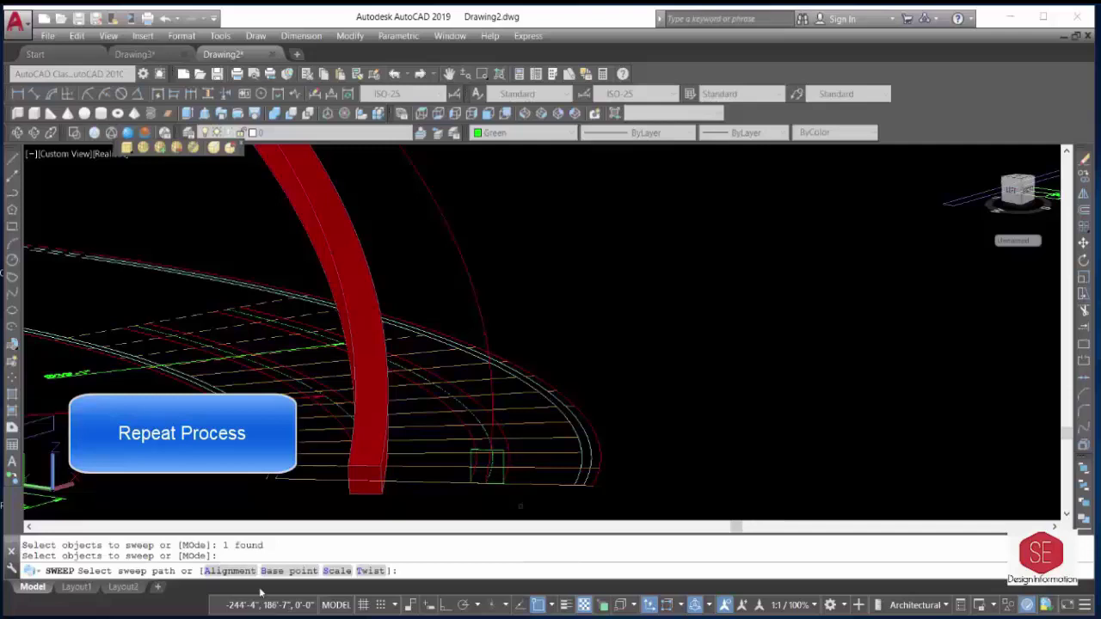
left_click(231, 572)
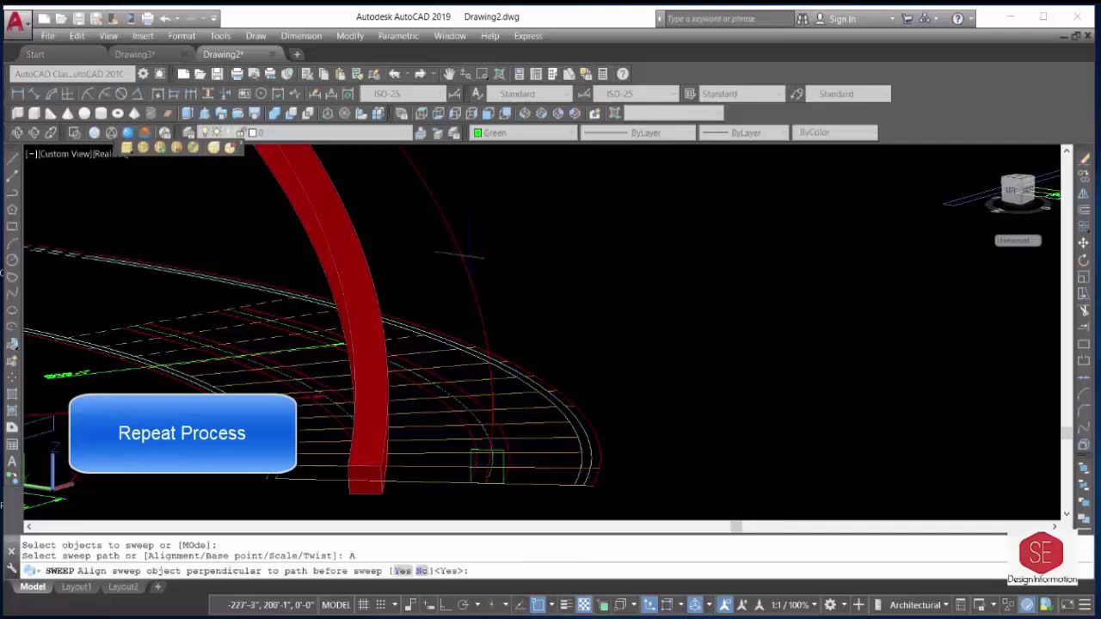
left_click(402, 571)
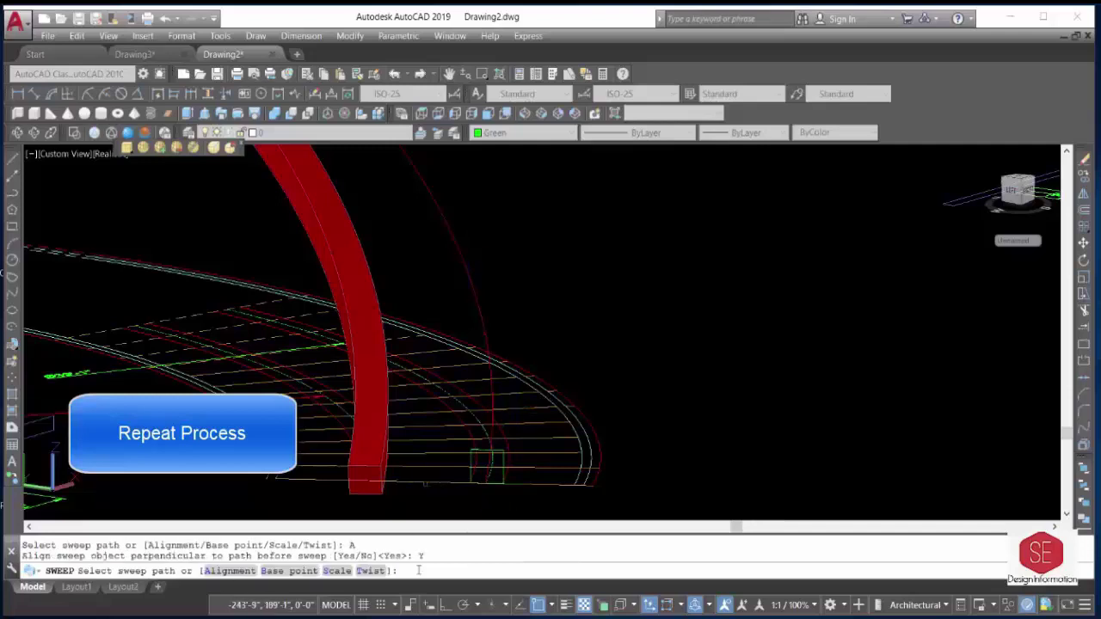
left_click(427, 296)
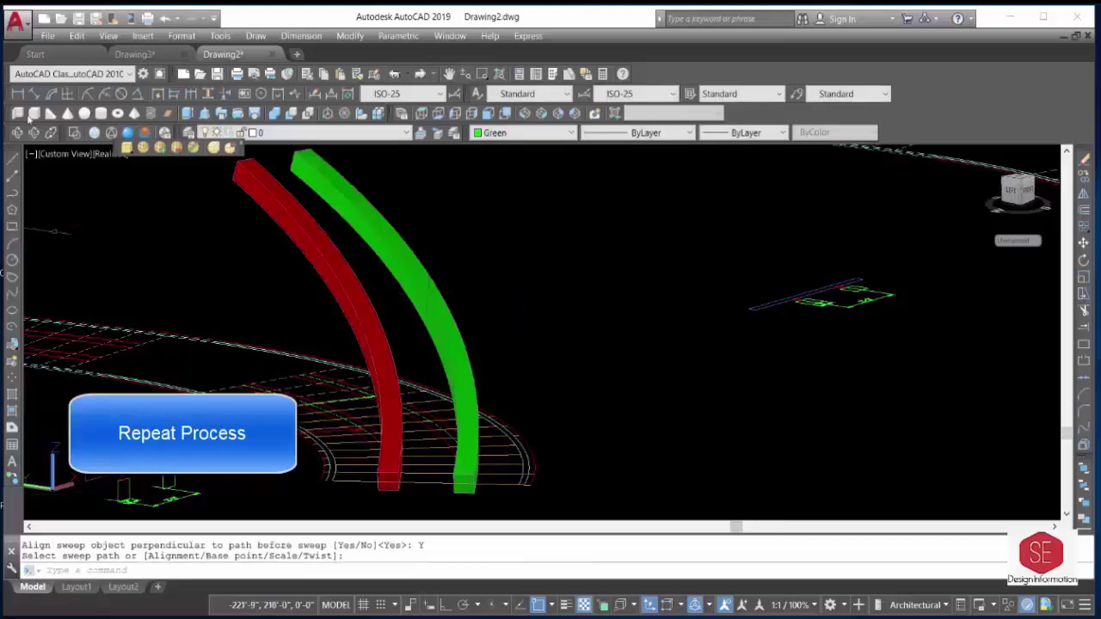
left_click(17, 132)
mouse_move(216, 327)
left_mouse_down()
mouse_move(221, 305)
mouse_move(433, 342)
mouse_move(400, 348)
mouse_move(399, 327)
mouse_move(418, 326)
mouse_move(434, 349)
left_mouse_up()
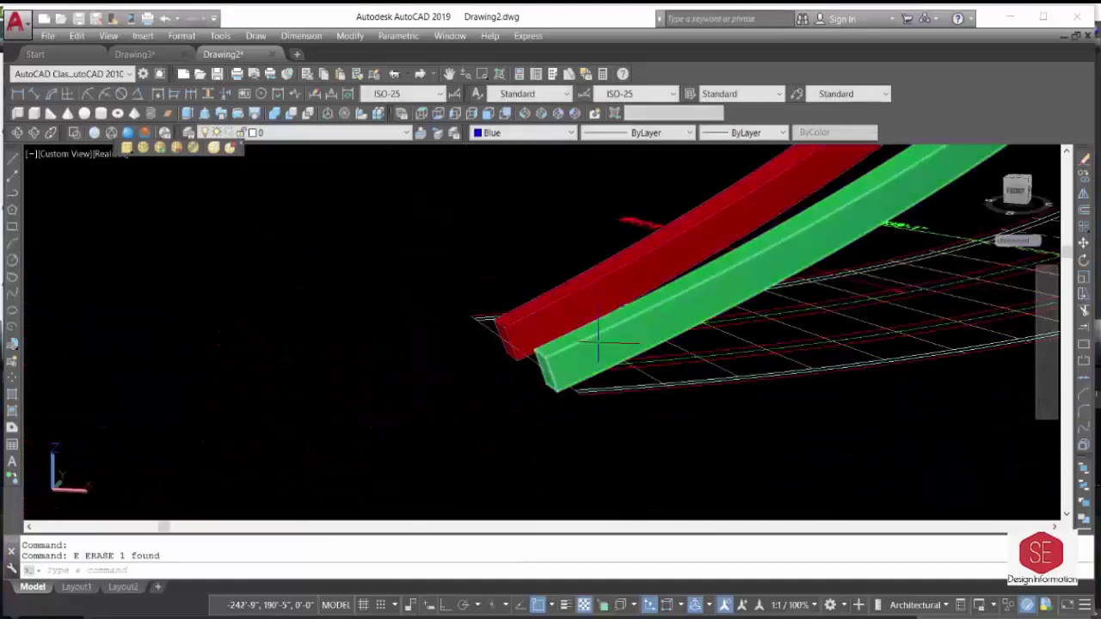
Move both swept solids together, orbiting mid-command to pick the stair-grid intersection.
type("m")
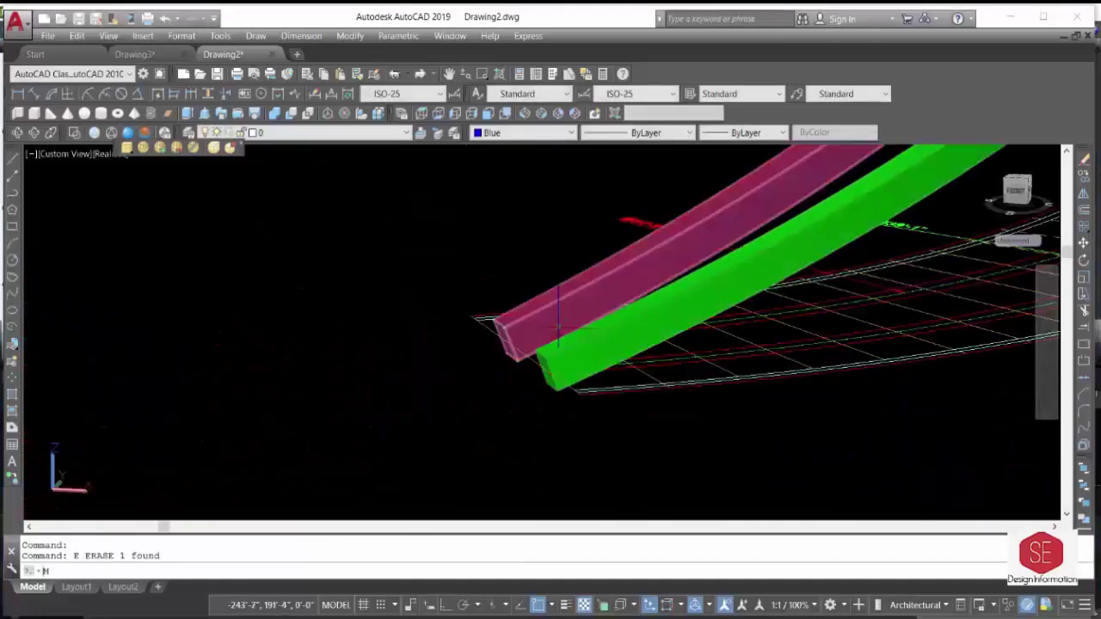
key("Return")
left_click(654, 245)
left_click(732, 271)
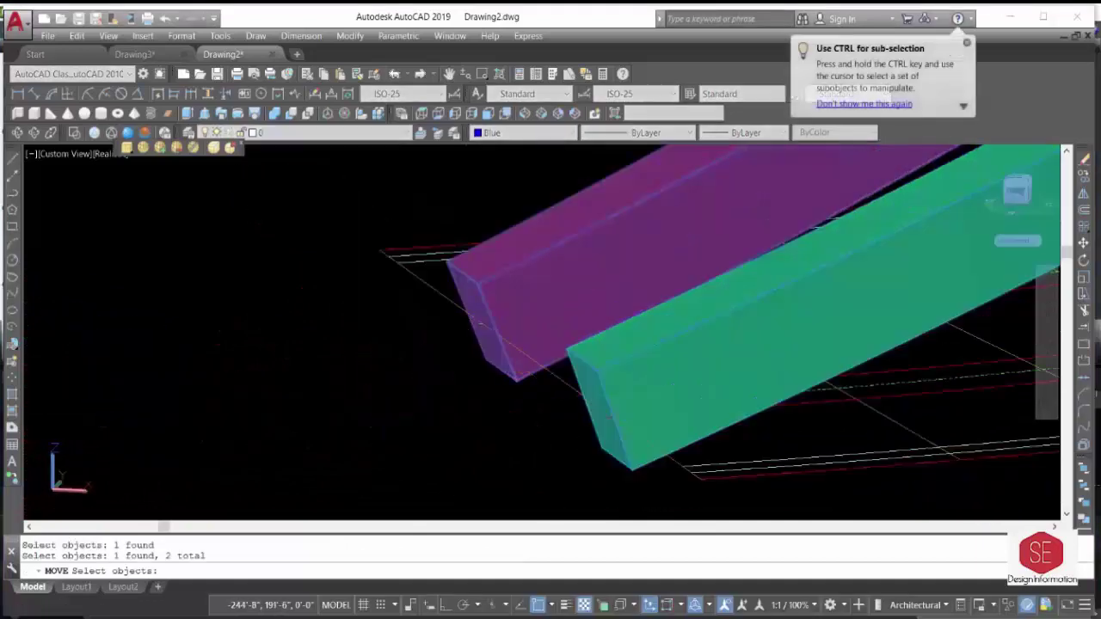
key("Return")
left_click(491, 312)
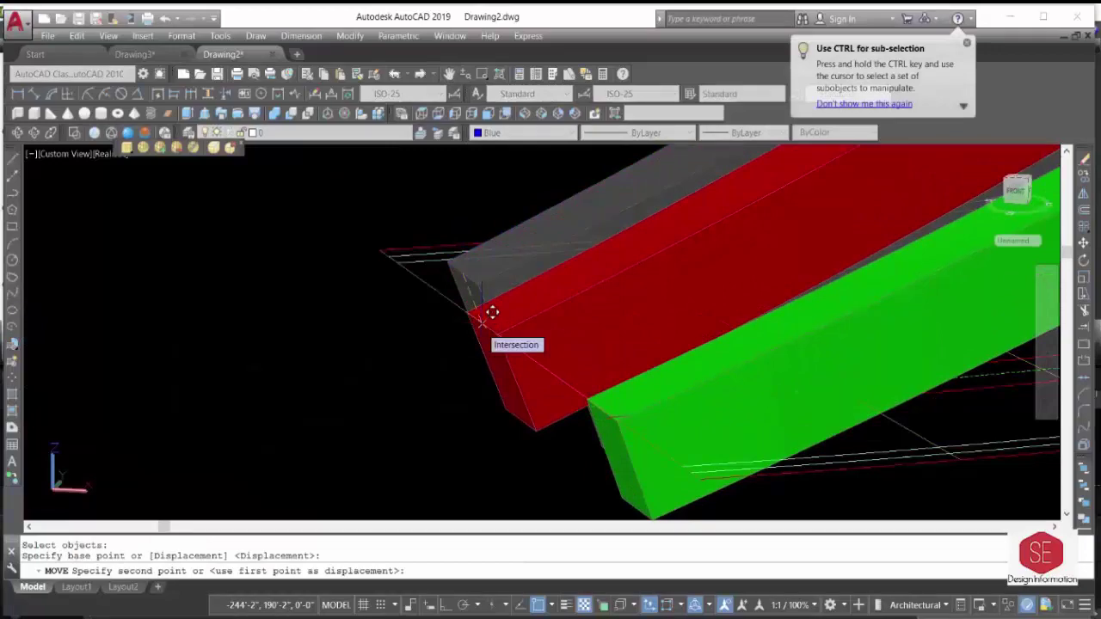
mouse_move(189, 295)
middle_mouse_down("shift")
mouse_move(334, 375)
mouse_move(394, 364)
mouse_move(391, 328)
mouse_move(440, 423)
middle_mouse_up("shift")
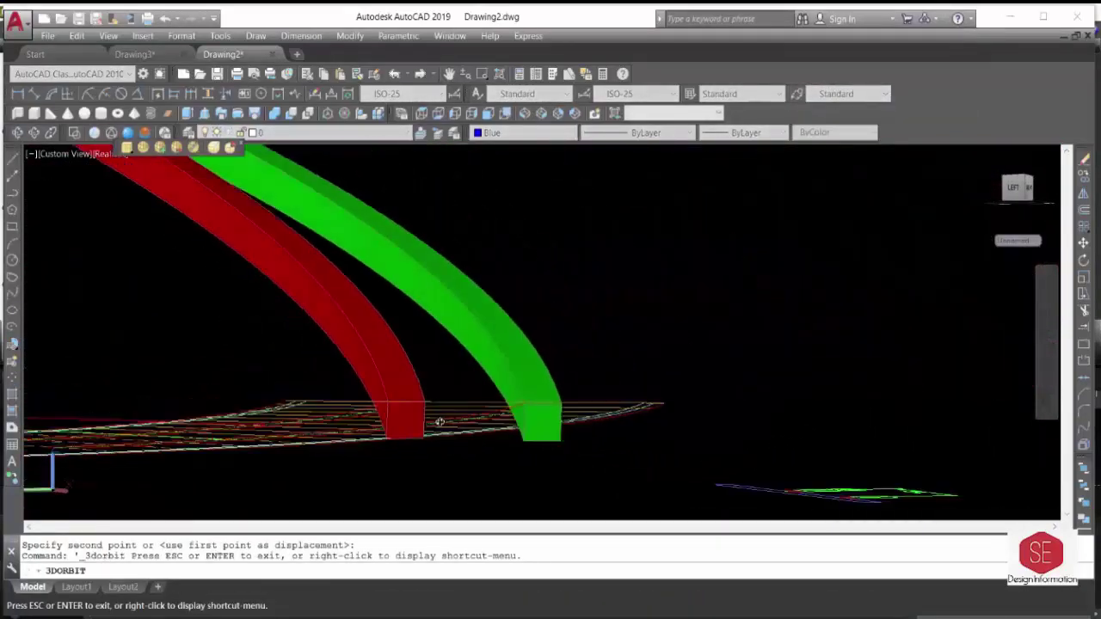
mouse_move(434, 379)
middle_mouse_down("shift")
mouse_move(474, 401)
mouse_move(474, 455)
mouse_move(460, 443)
middle_mouse_up("shift")
scroll(425, 357, "up", 2)
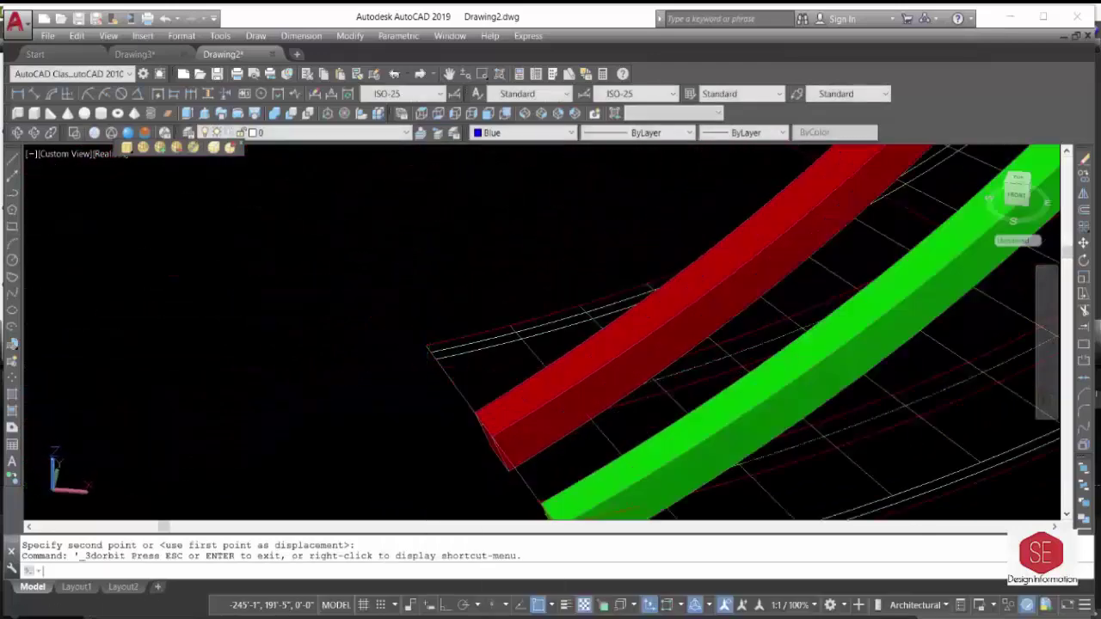
Copy the step outline edges to empty space beside the curved stair.
type("CO")
key("Return")
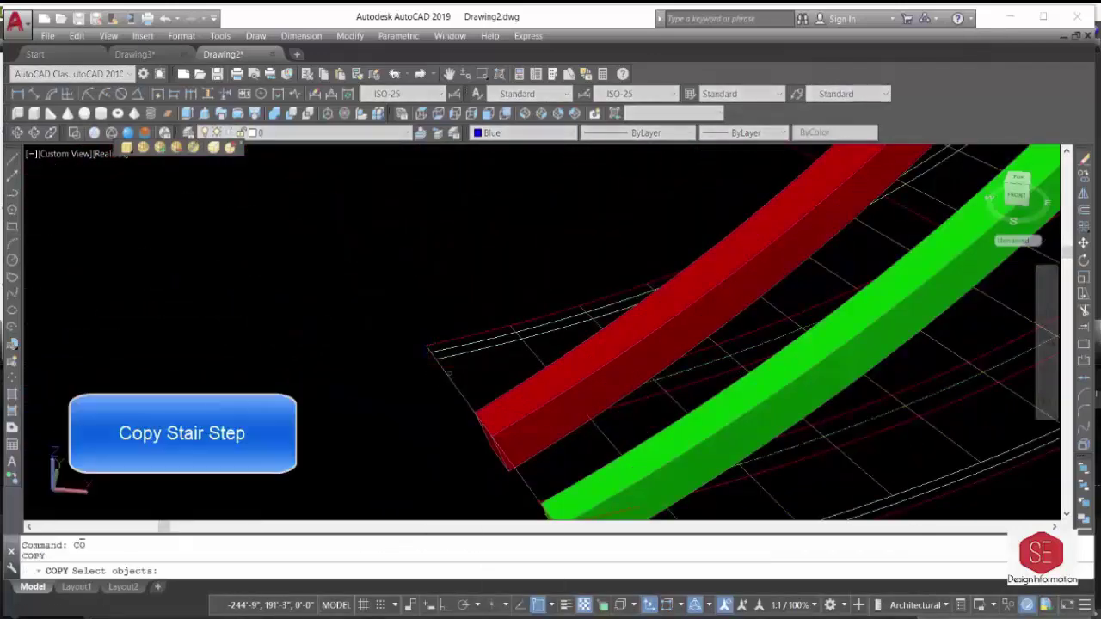
left_click(448, 375)
left_click(489, 328)
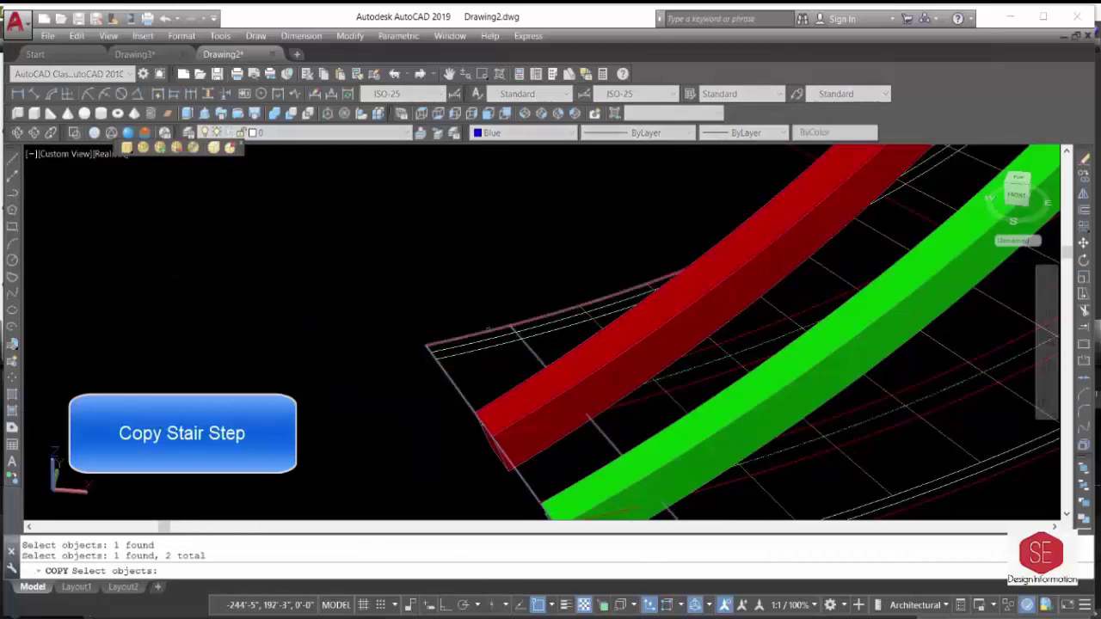
scroll(517, 362, "down", 5)
scroll(559, 400, "up", 4)
key("Return")
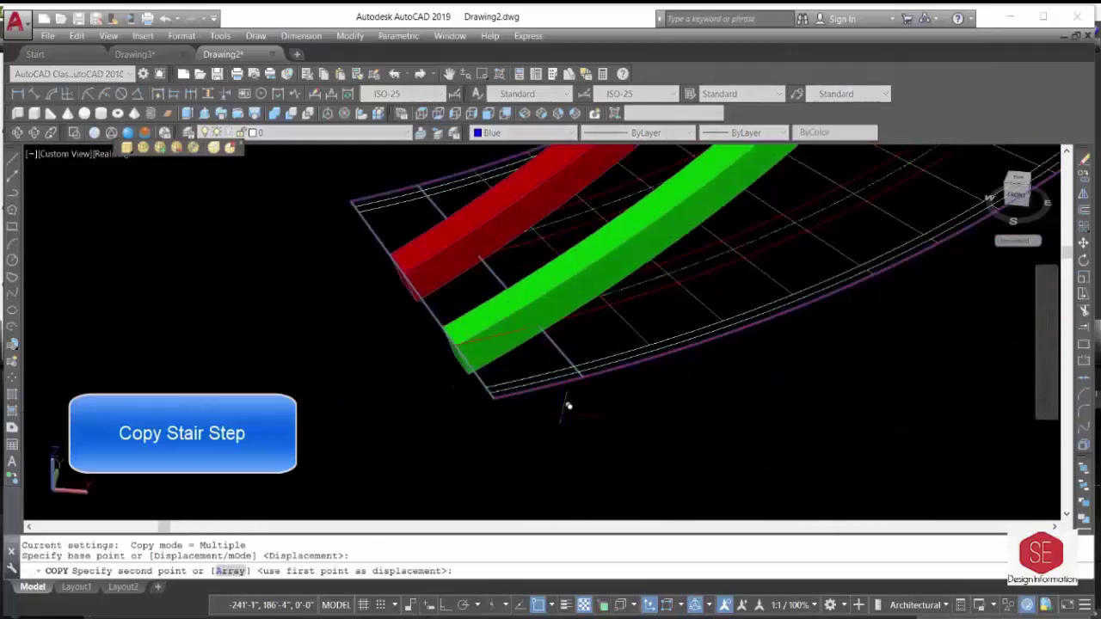
scroll(404, 413, "up", 3)
left_click(407, 413)
key("Escape")
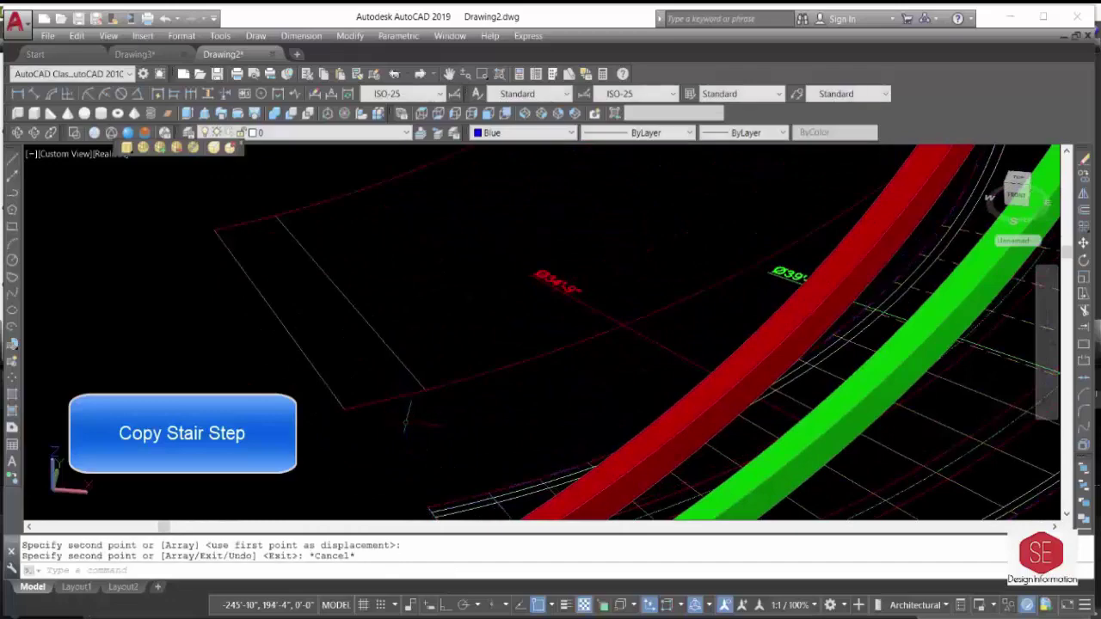
Start a trim, cancel it, then pan and zoom around the drawing.
type("tr")
key("Return")
key("Return")
left_click(467, 370)
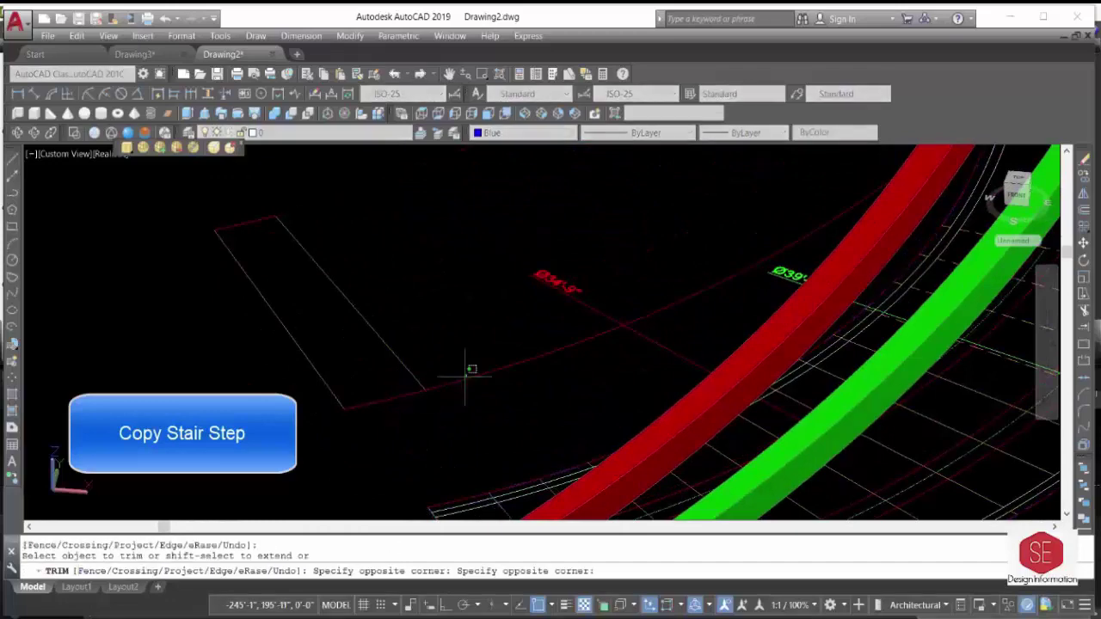
left_click(458, 384)
key("Escape")
scroll(458, 392, "down", 2)
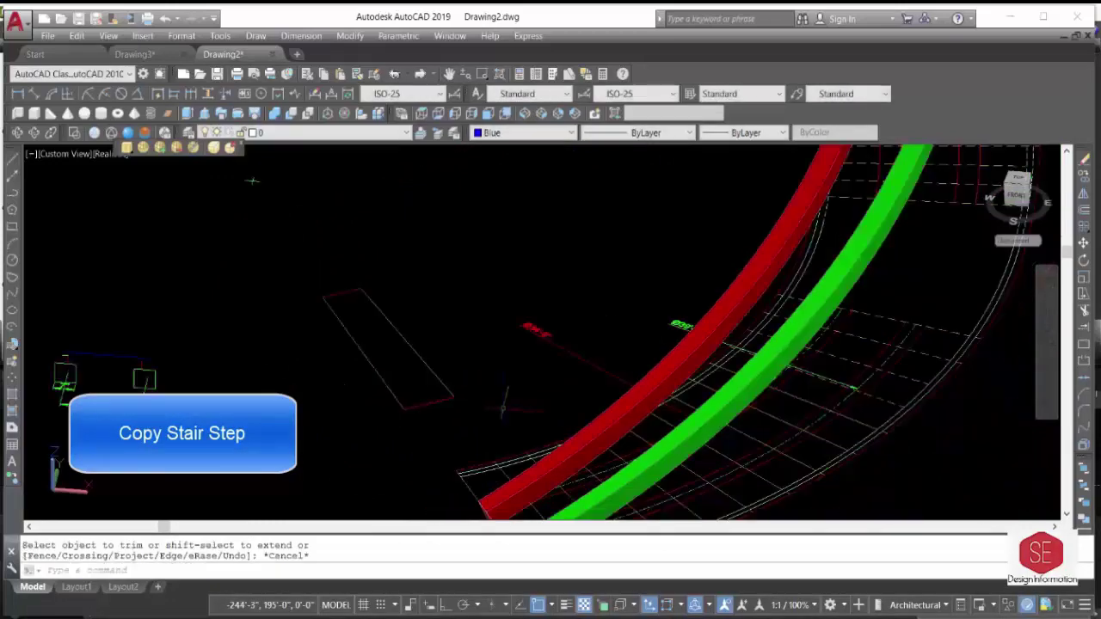
middle_click_drag(252, 181, 332, 174)
scroll(129, 379, "up", 5)
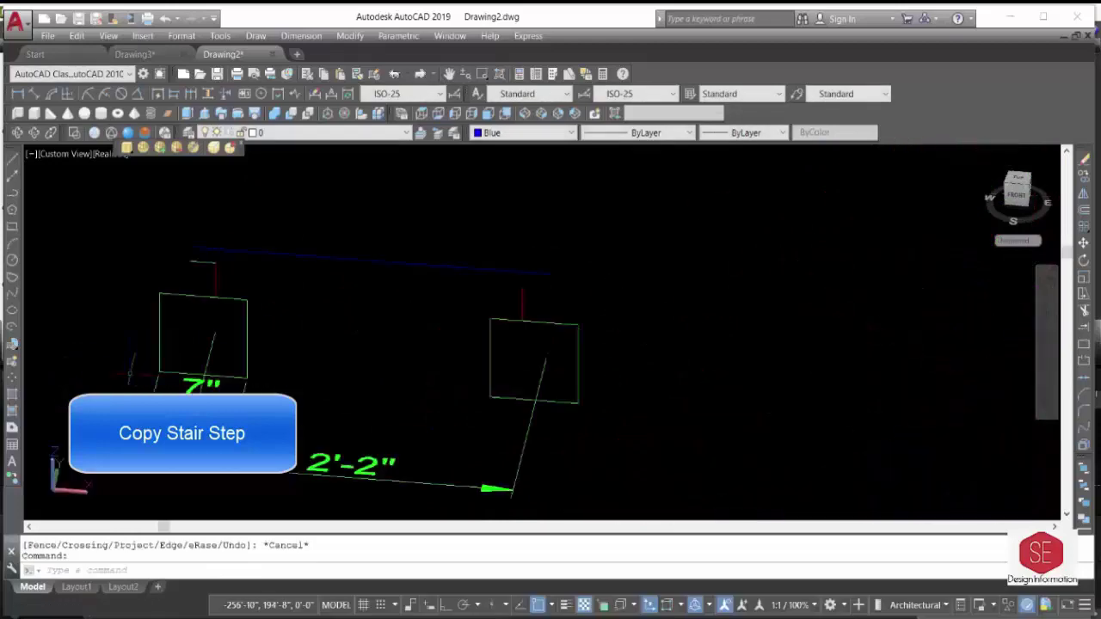
scroll(198, 344, "down", 5)
scroll(177, 368, "down", 5)
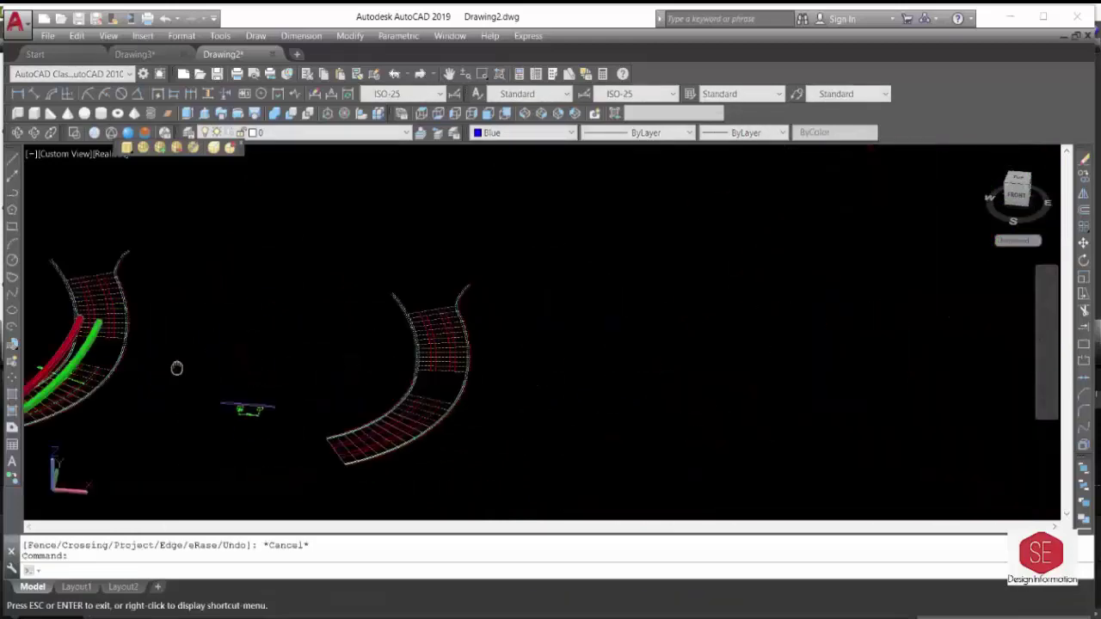
scroll(177, 368, "down", 5)
scroll(658, 372, "down", 3)
scroll(602, 357, "up", 2)
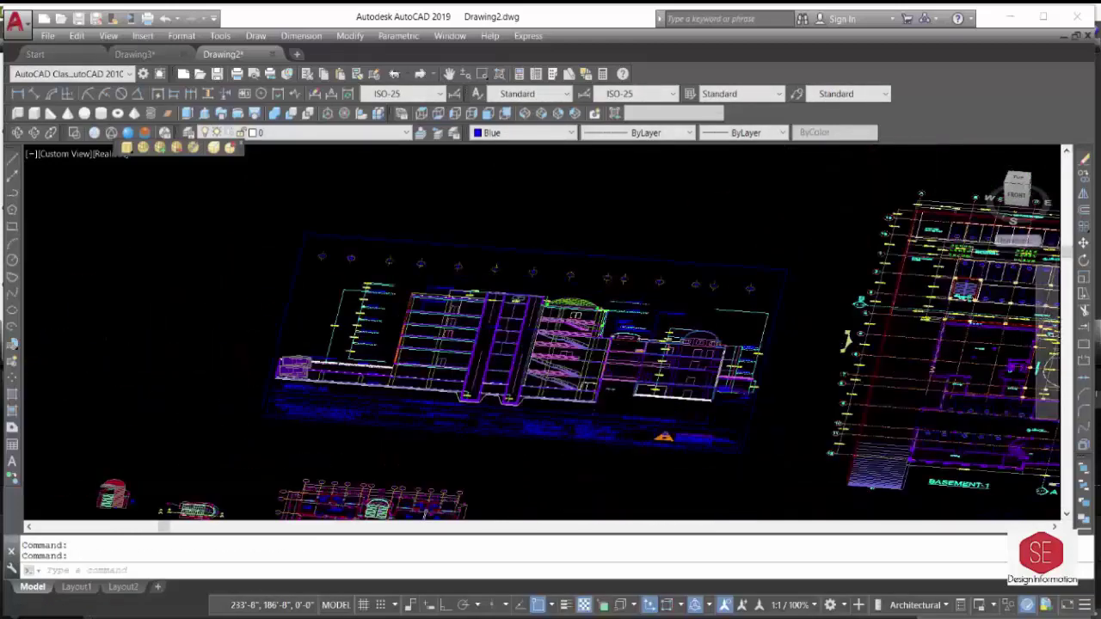
scroll(585, 353, "up", 4)
scroll(581, 353, "up", 4)
scroll(581, 353, "up", 3)
scroll(430, 362, "up", 2)
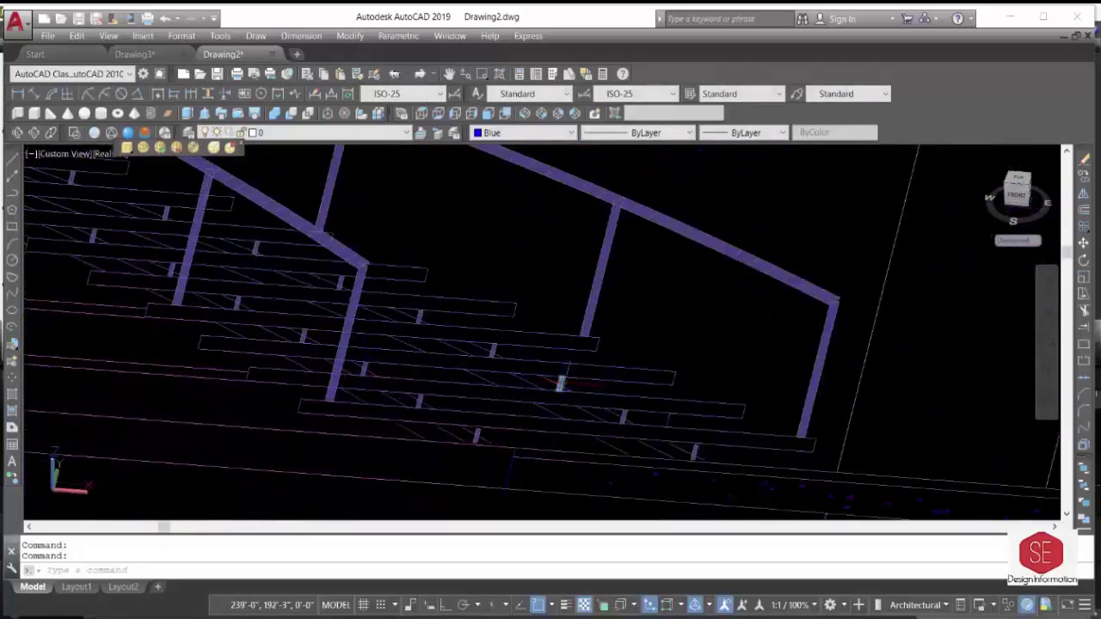
scroll(551, 379, "up", 3)
scroll(517, 361, "up", 3)
Create a closed boundary polyline by picking inside the copied step outline.
type("B")
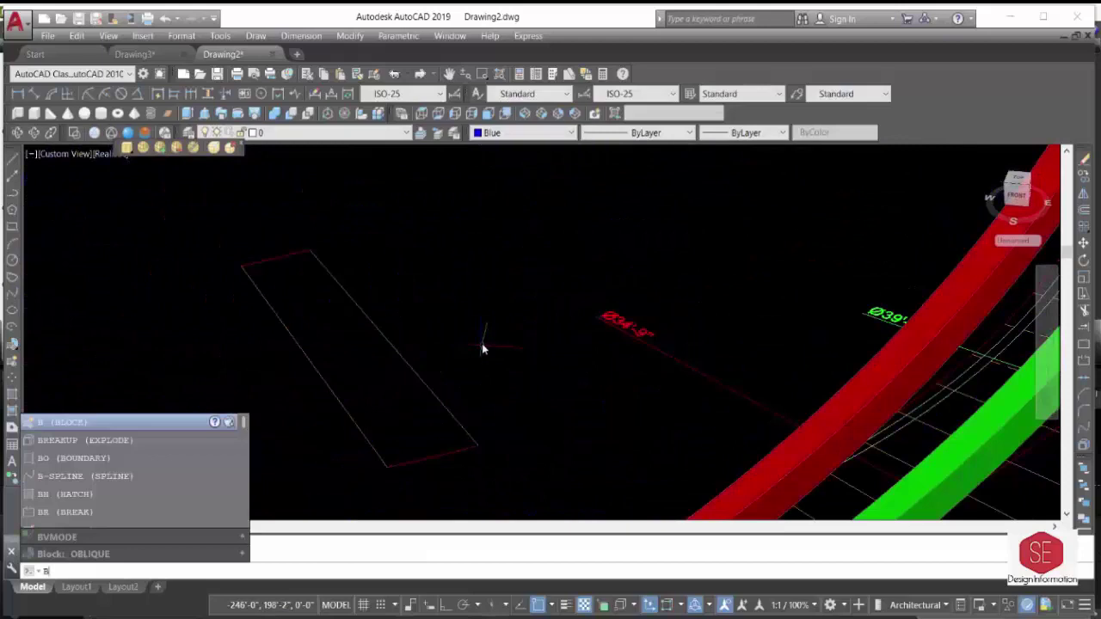
type("O")
key("Return")
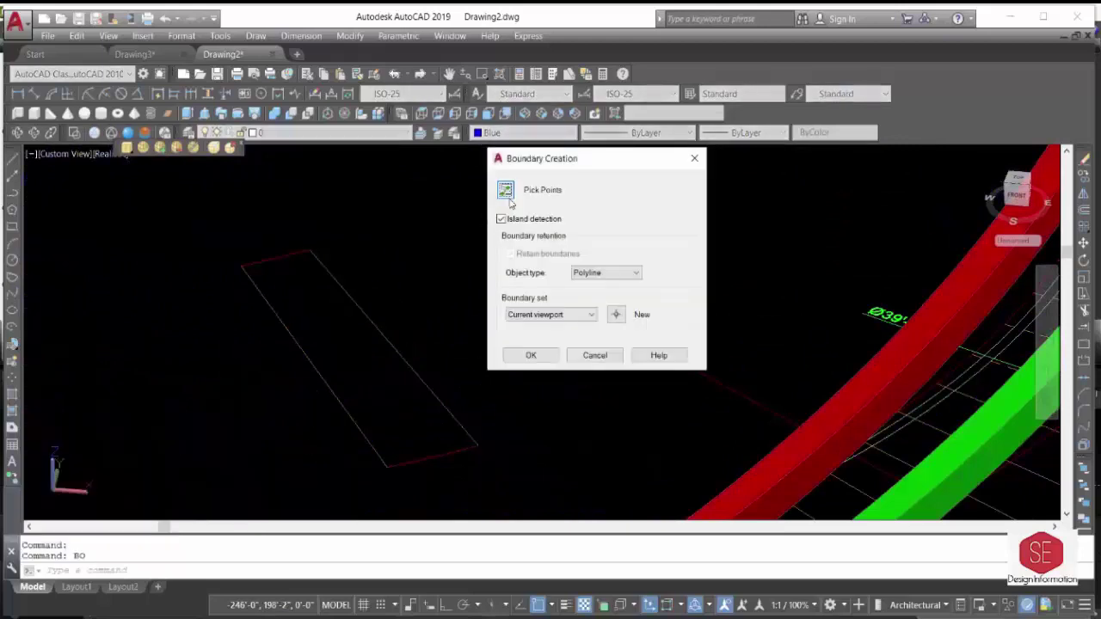
left_click(506, 190)
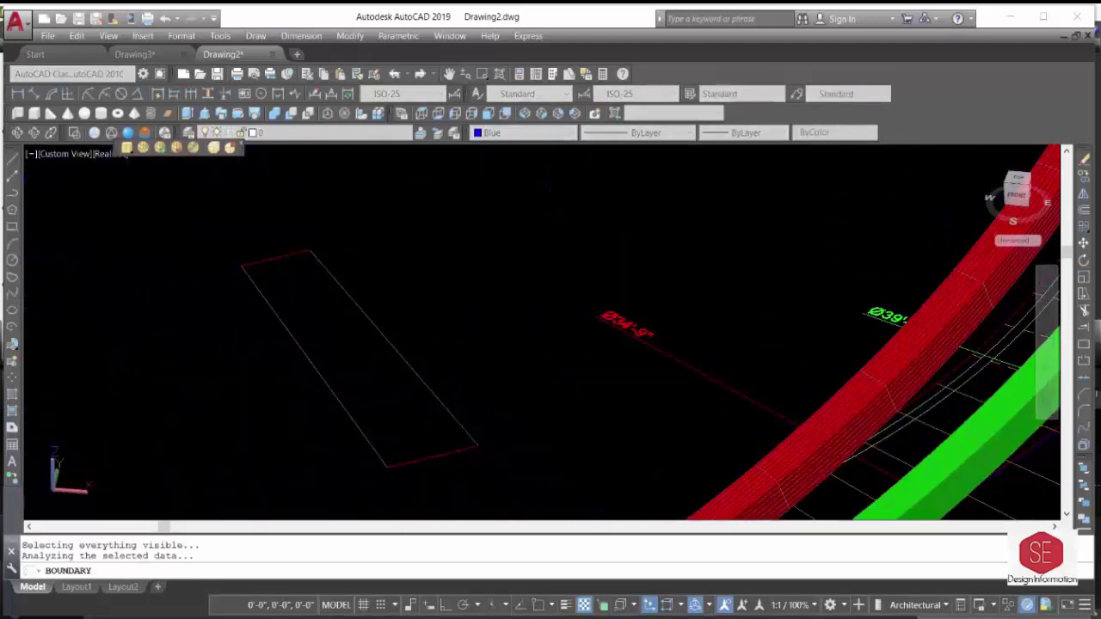
key("Return")
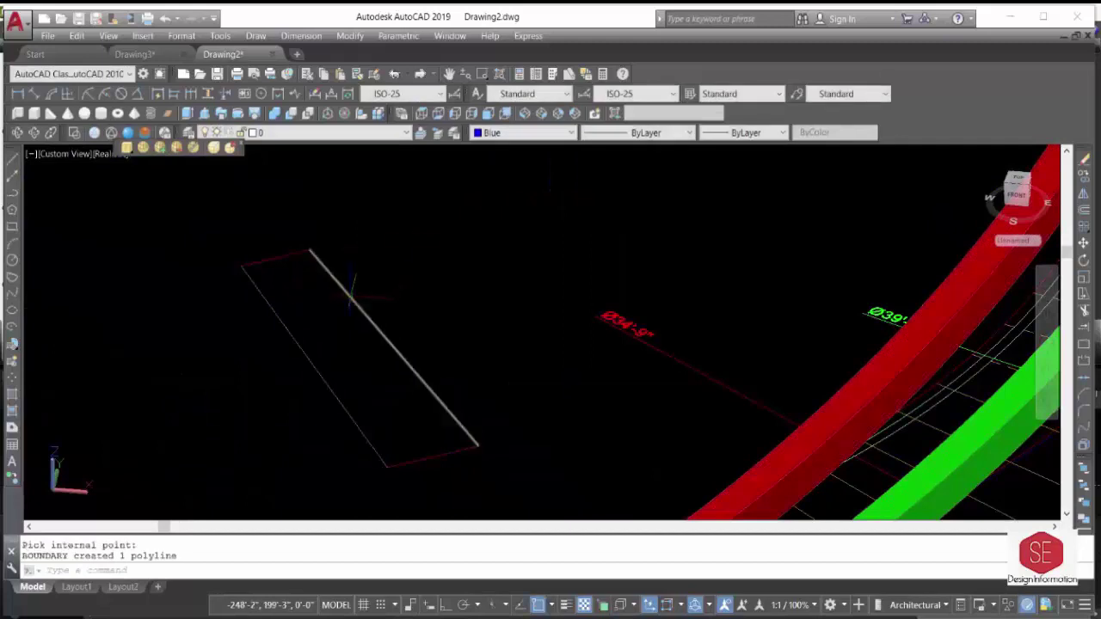
Erase the step outline rectangle.
type("E")
key("Return")
left_click(353, 297)
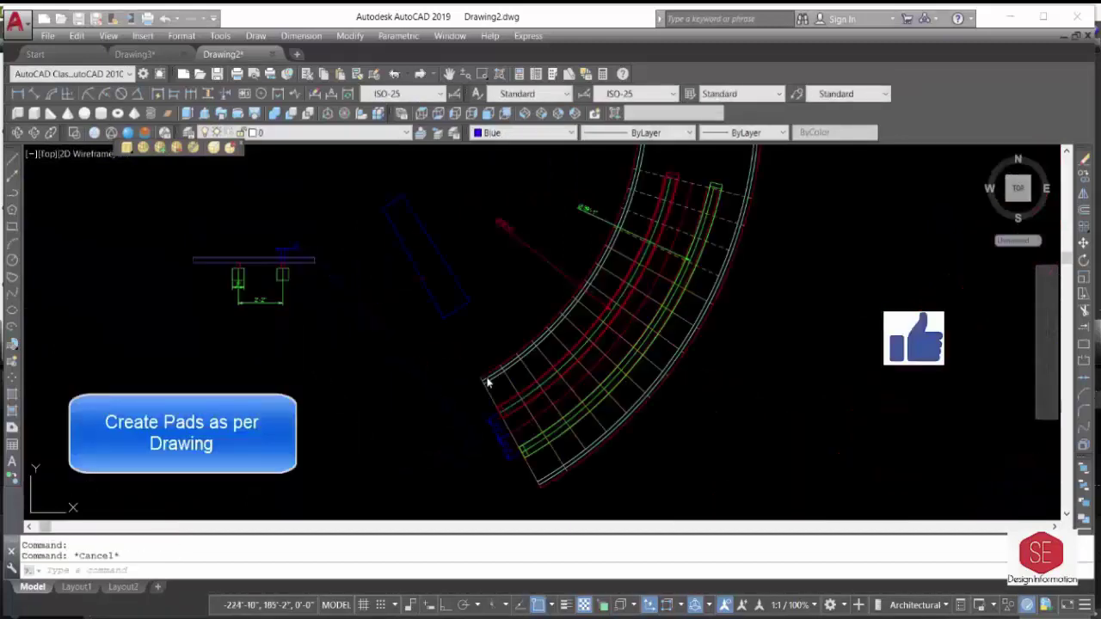
Draw a centre line across the middle of the tilted beam rectangle.
scroll(411, 430, "up", 3)
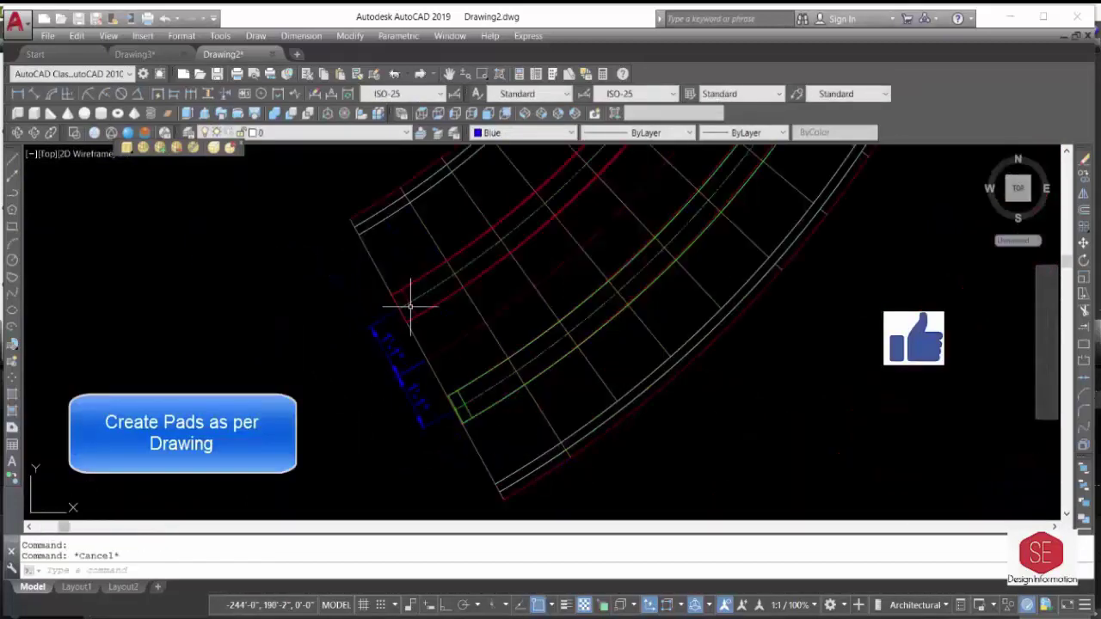
scroll(462, 352, "down", 3)
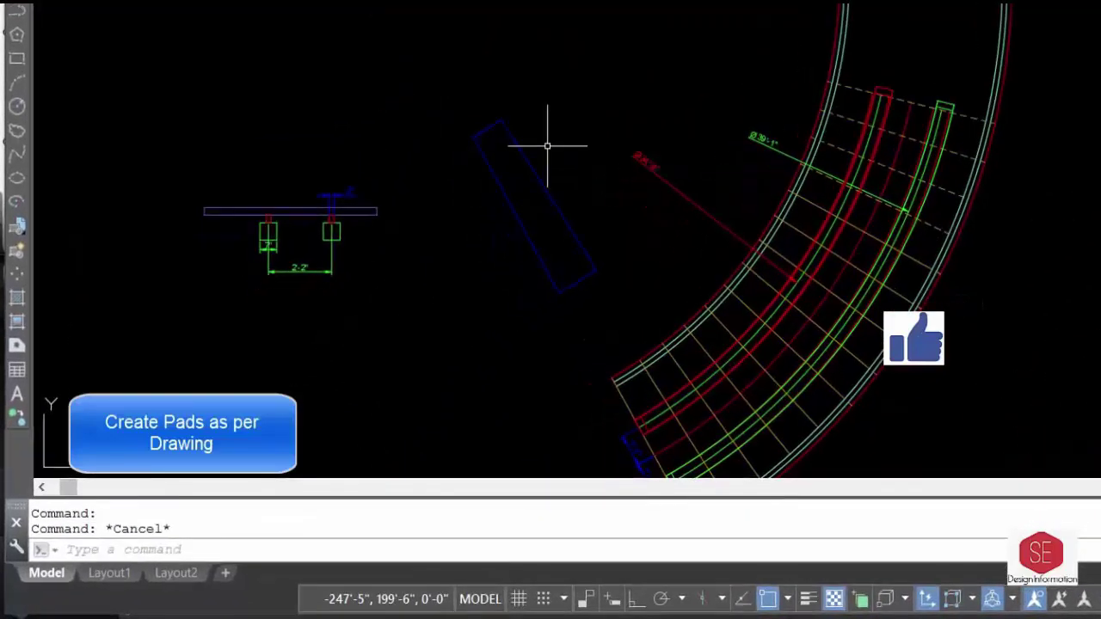
type("l")
key("Return")
left_click(488, 129)
key("Escape")
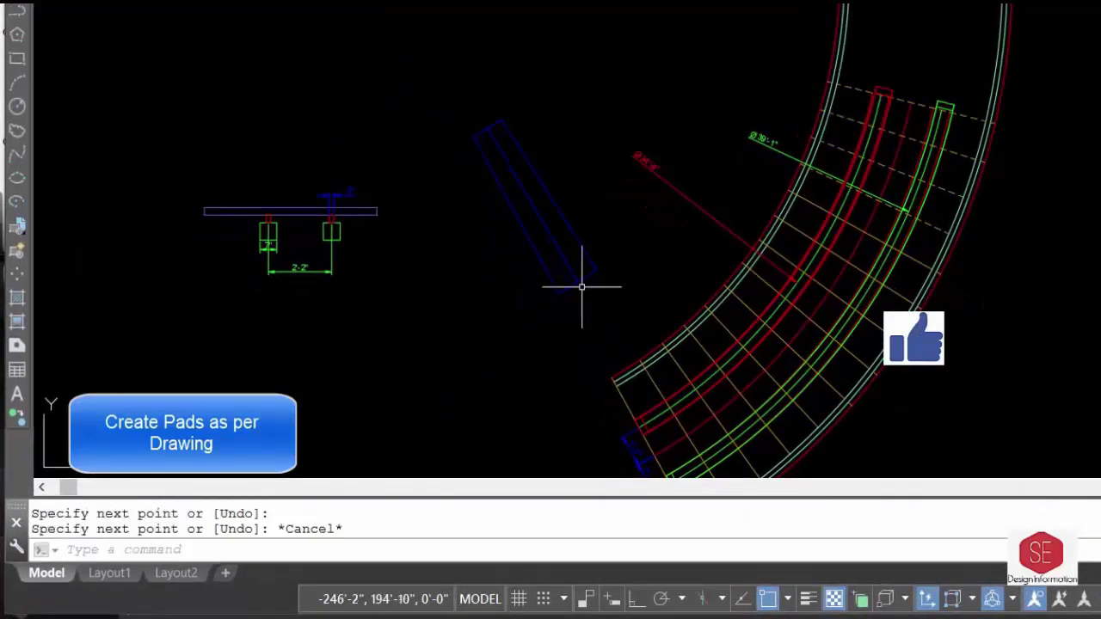
key("Return")
left_click(516, 215)
left_click(551, 197)
key("Escape")
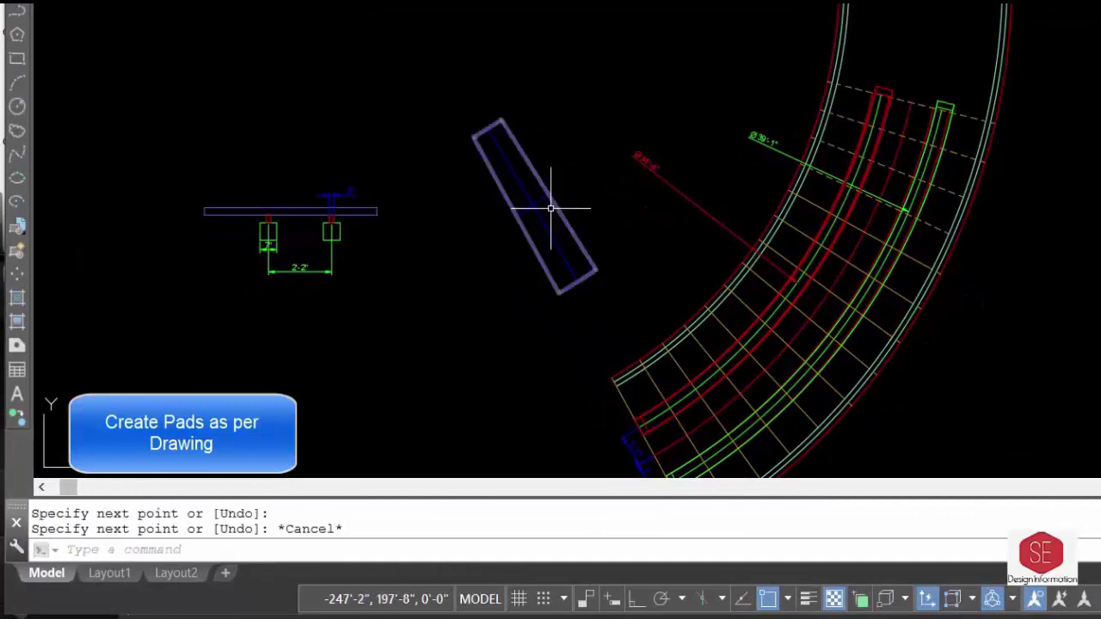
type("o")
Offset the centre line 1'1" and 1" to mark the pad edges.
key("Return")
type("1")
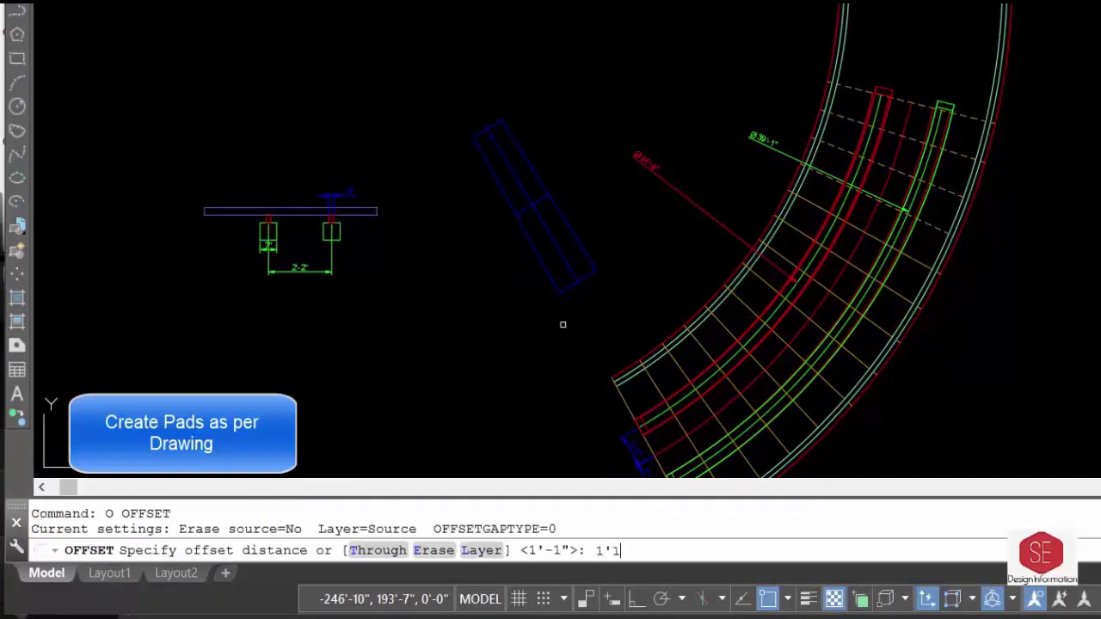
key("Return")
scroll(542, 258, "up", 3)
left_click(500, 124)
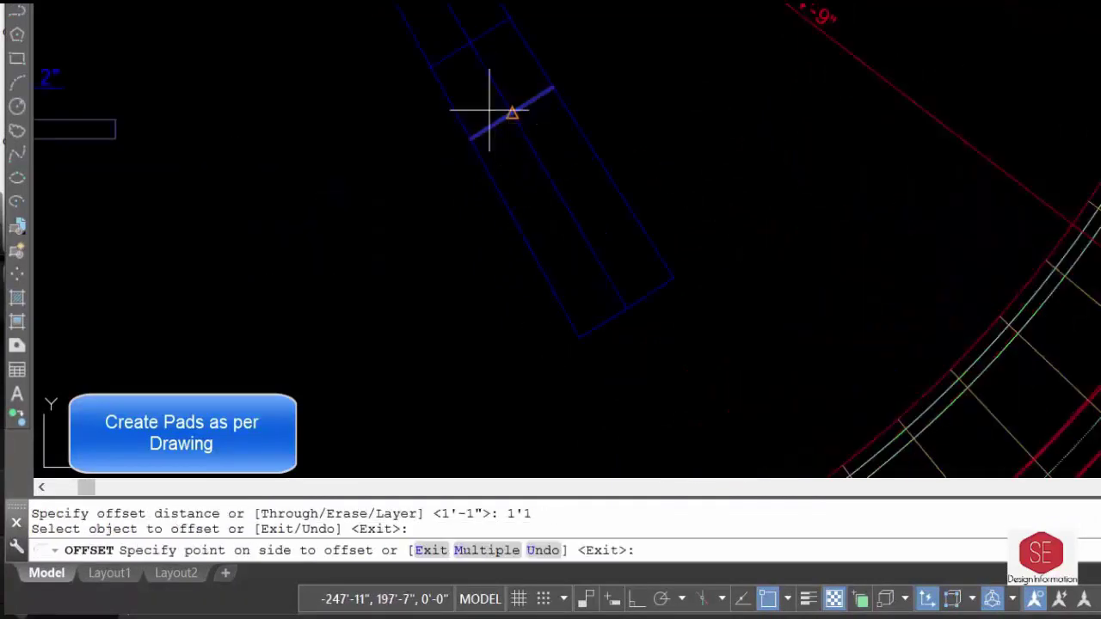
left_click(482, 109)
scroll(765, 279, "down", 3)
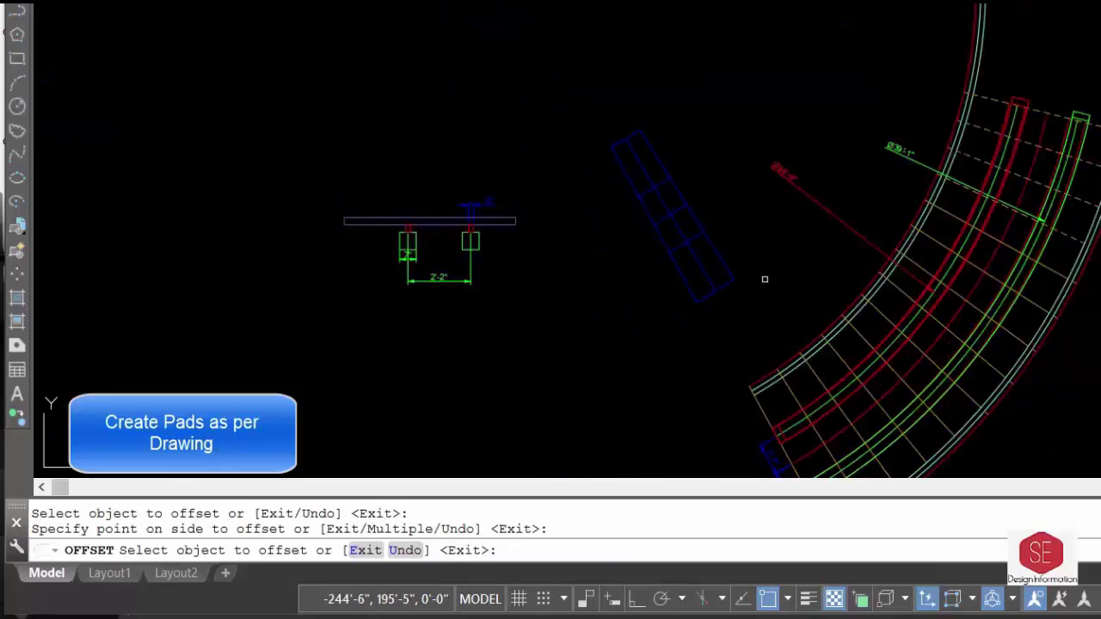
scroll(386, 270, "up", 3)
key("Escape")
middle_click_drag(714, 29, 390, 254)
type("1")
key("Return")
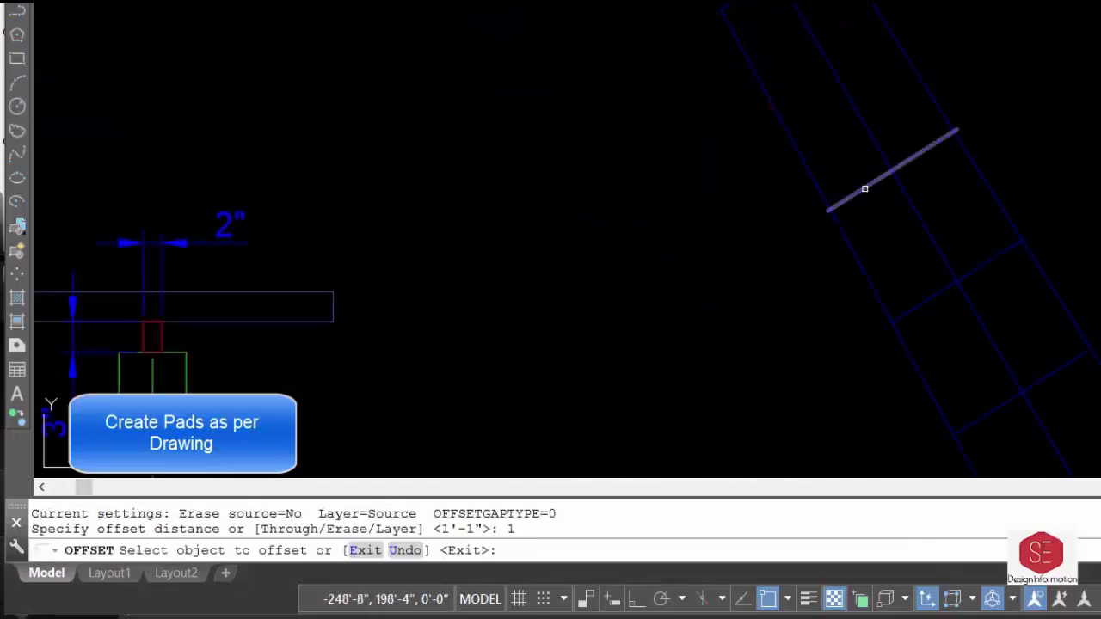
left_click(865, 187)
left_click(865, 187)
Offset the long diagonal edge inward by 1.5" twice.
type("1.5")
key("Return")
left_click(917, 209)
left_click(929, 201)
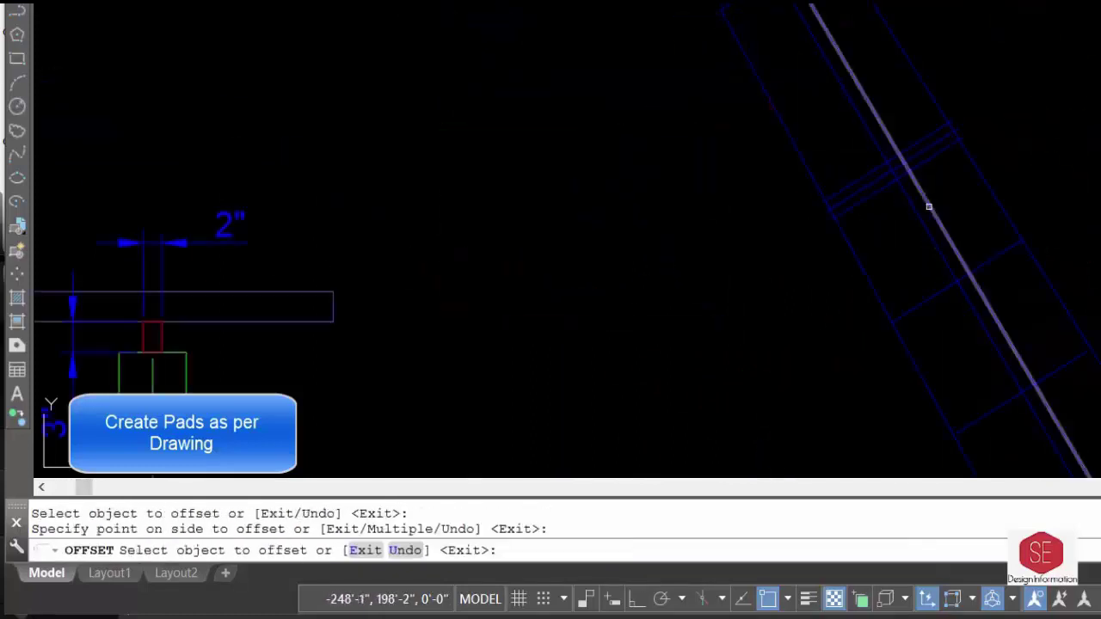
left_click(917, 220)
left_click(934, 259)
middle_click_drag(964, 307, 946, 290)
key("Escape")
Trim the excess line ends to leave two small pad rectangles.
type("tr")
key("Return")
key("Return")
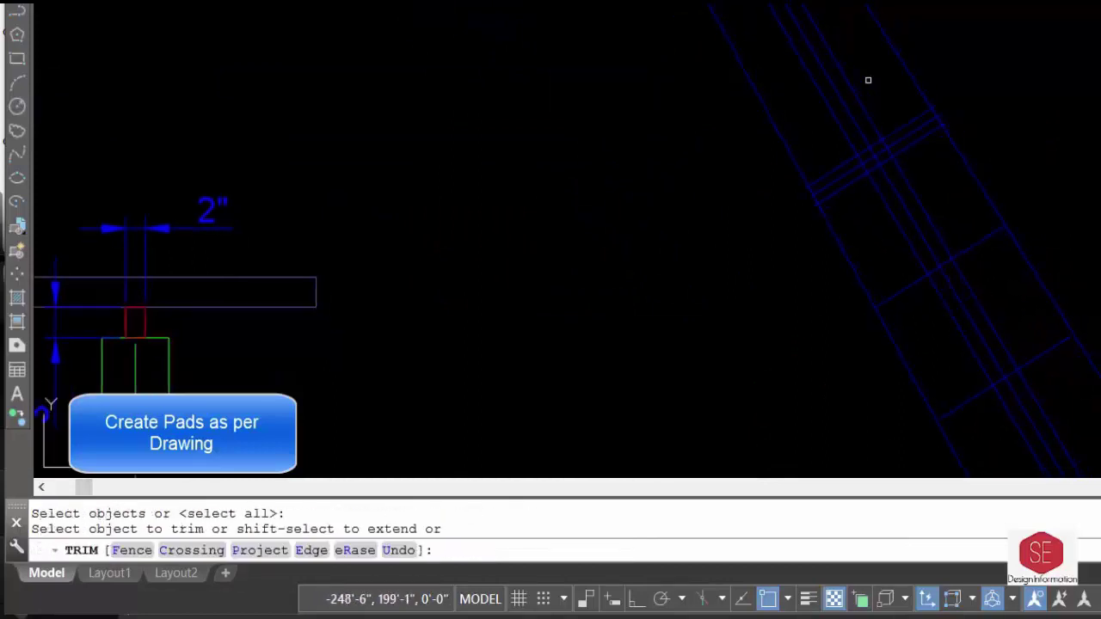
left_click_drag(869, 81, 832, 119)
scroll(907, 172, "up", 2)
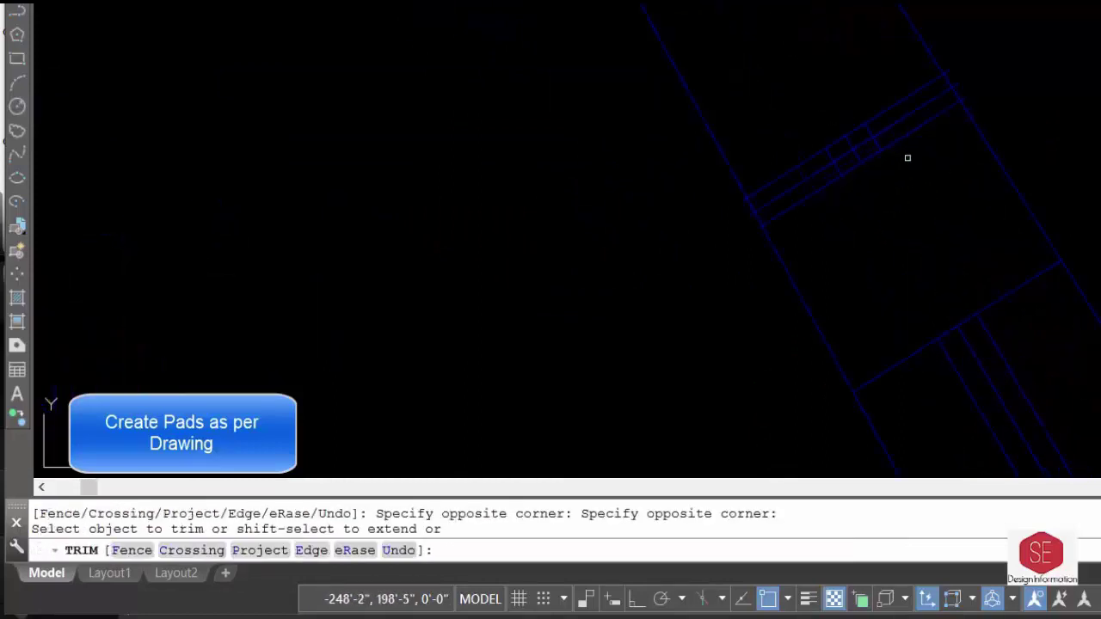
left_click(895, 120)
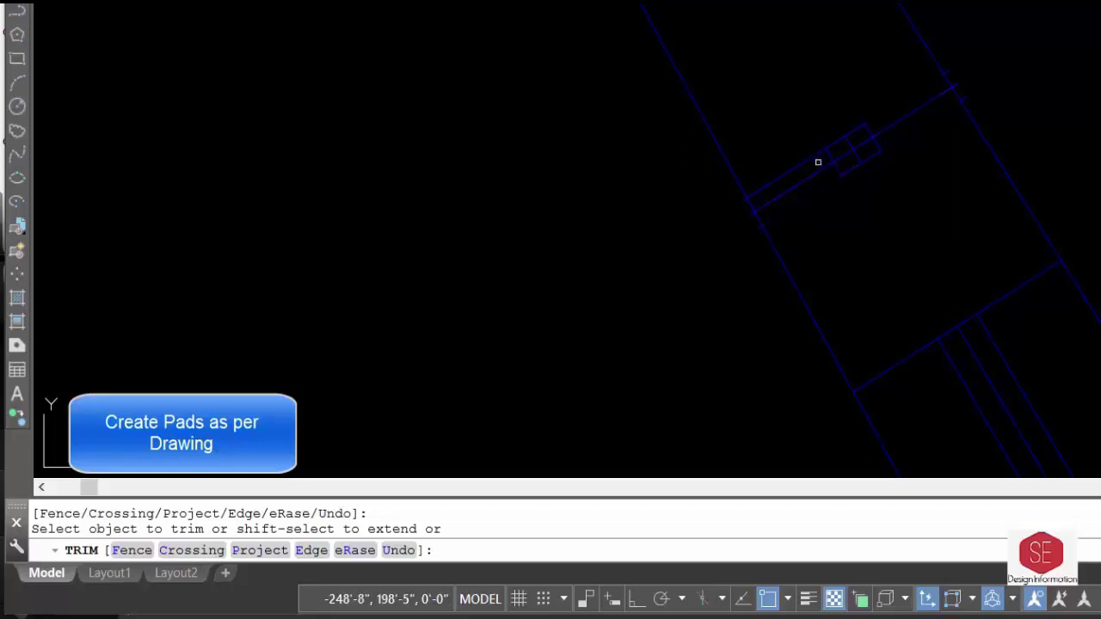
left_click(814, 152)
left_click(812, 160)
left_click(907, 123)
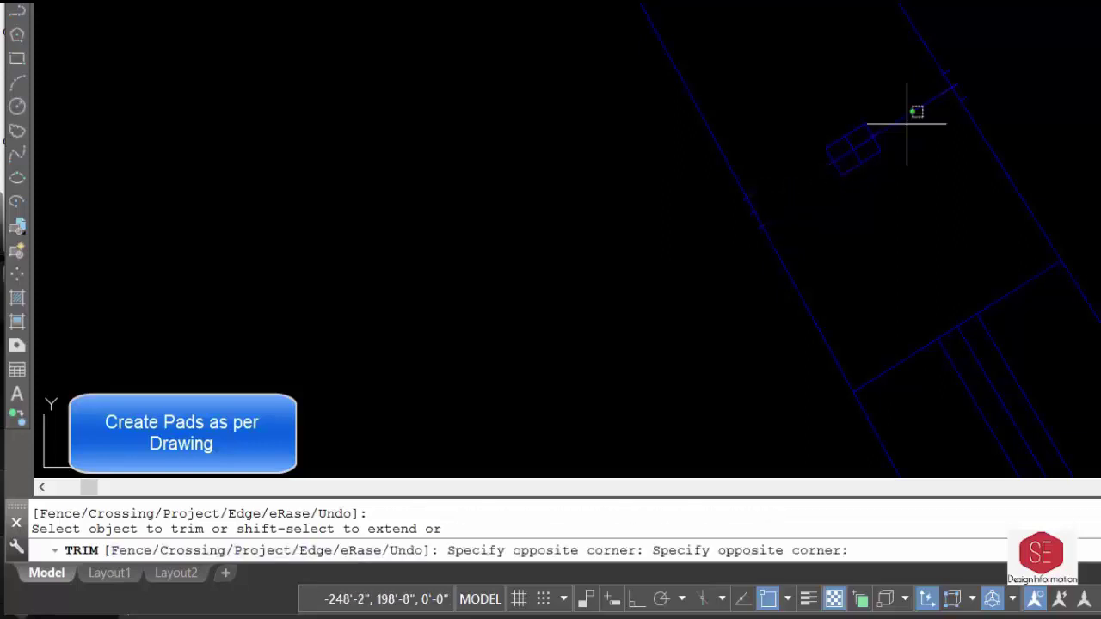
key("Escape")
scroll(867, 55, "down", 3)
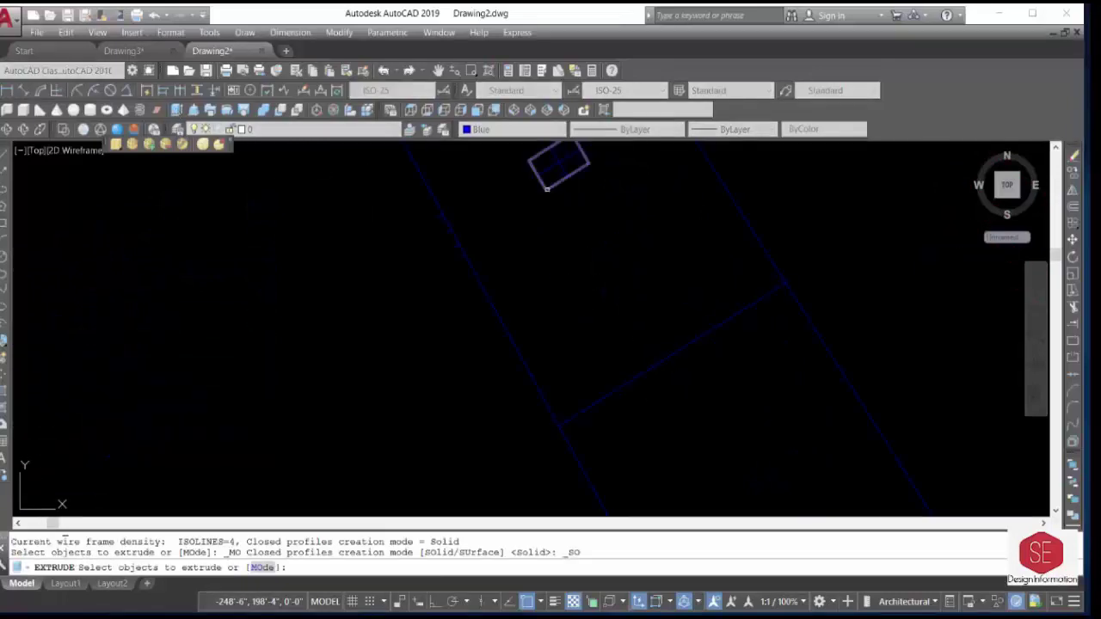
Extrude each of the two pad rectangles to a height of -3.
left_click(556, 183)
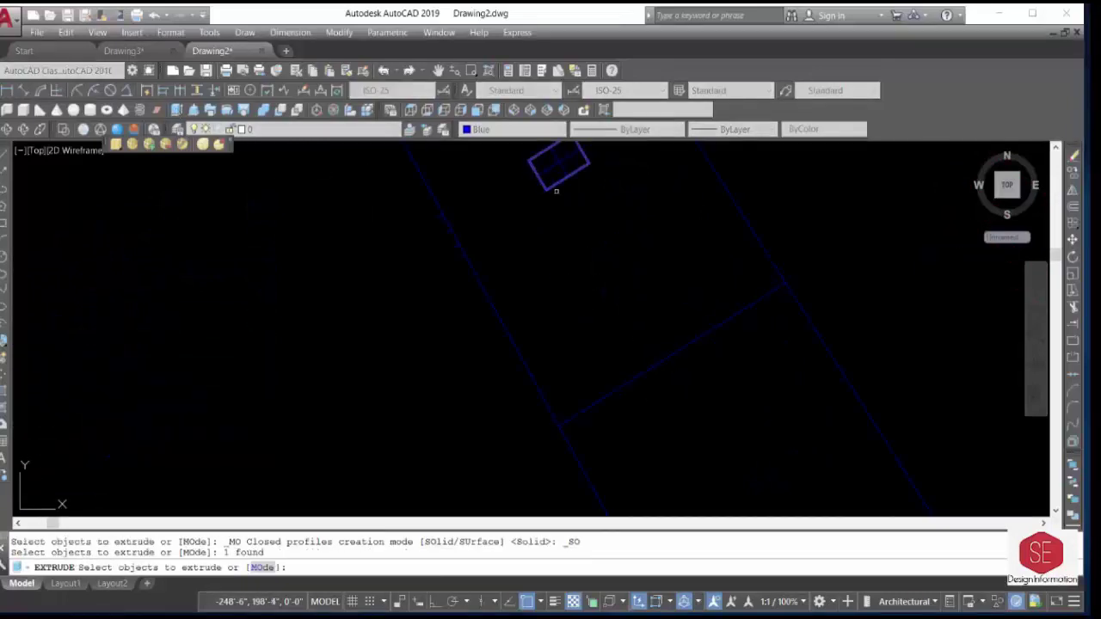
right_click(562, 211)
left_click(593, 218)
type("-")
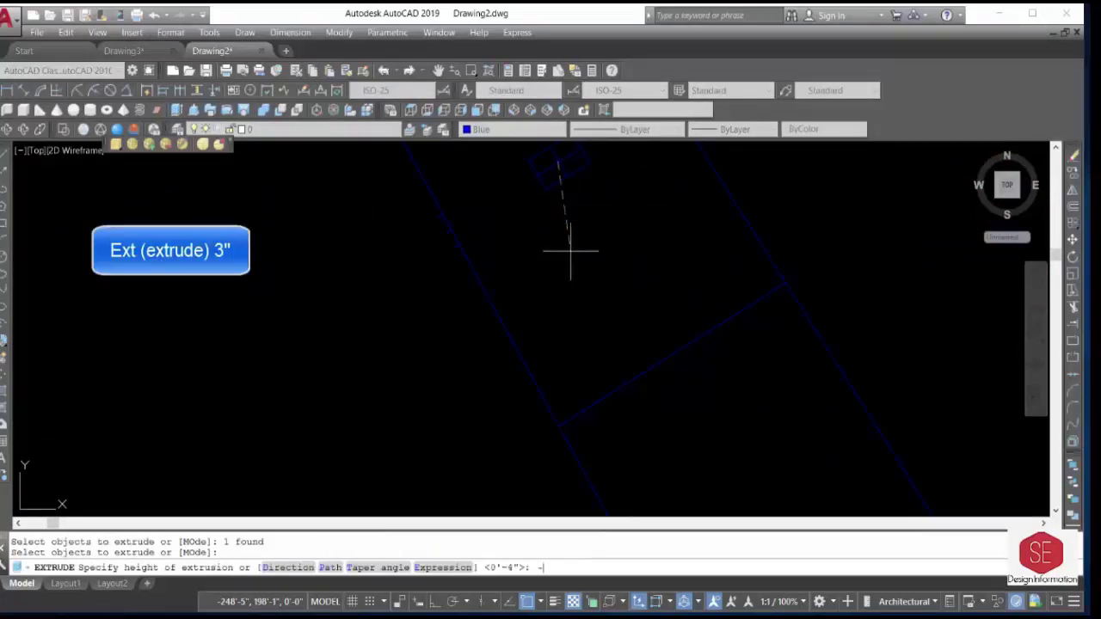
type("3")
key("Return")
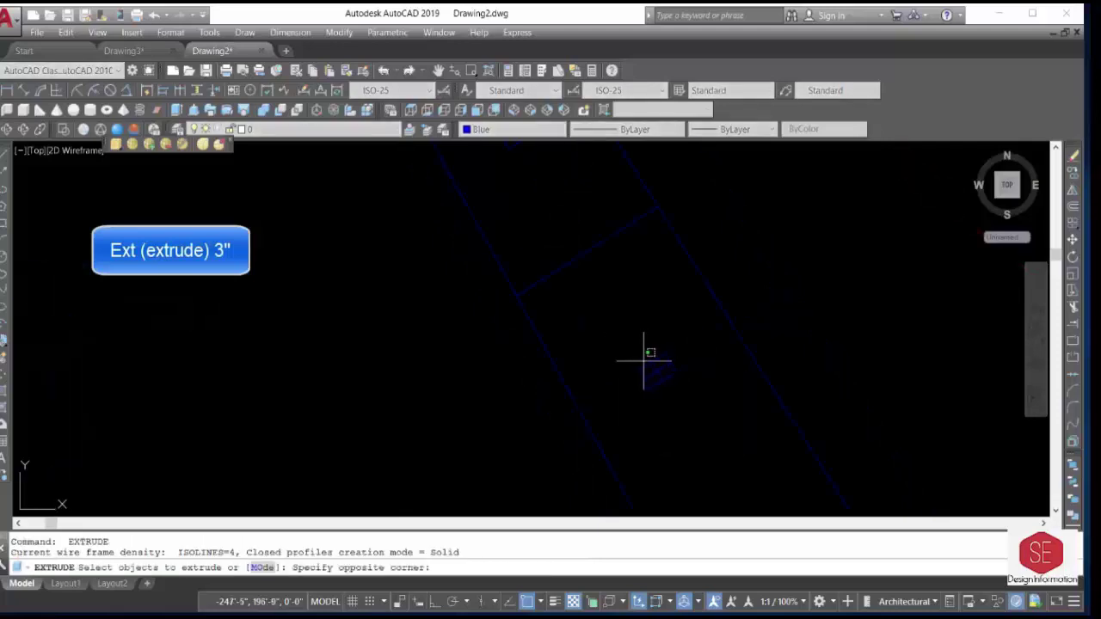
left_click(660, 377)
right_click(635, 353)
left_click(654, 361)
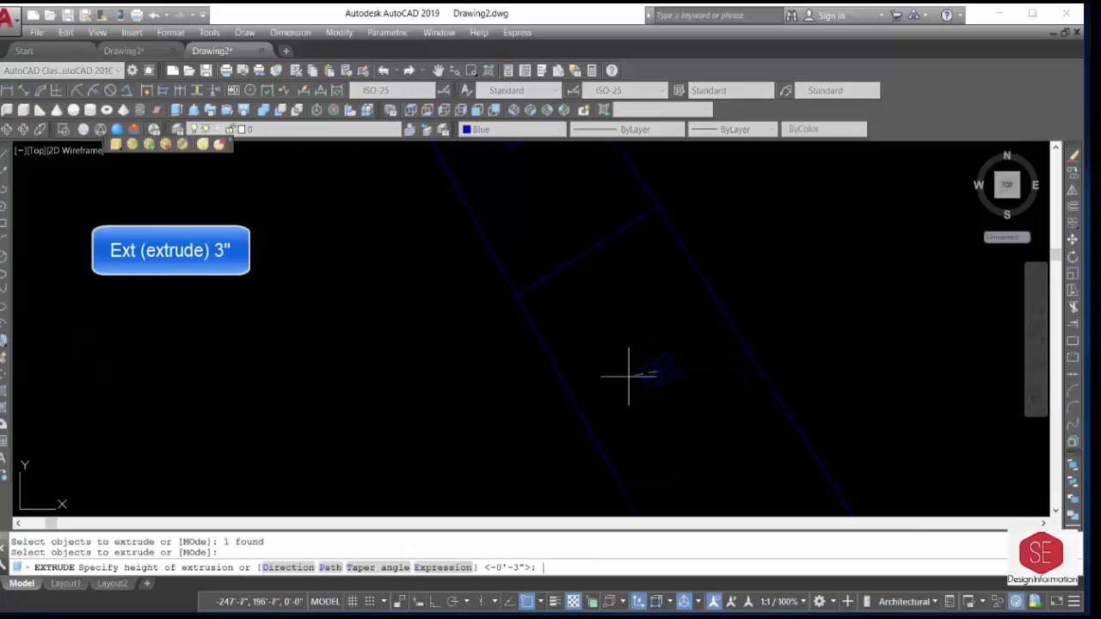
type("-3")
key("Return")
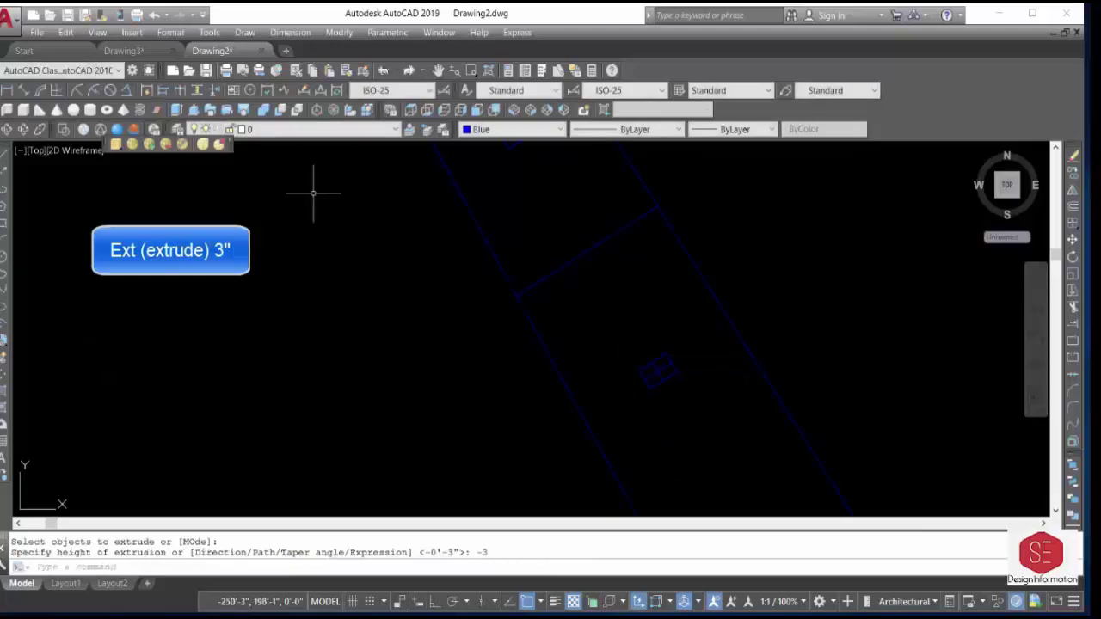
scroll(465, 278, "down", 2)
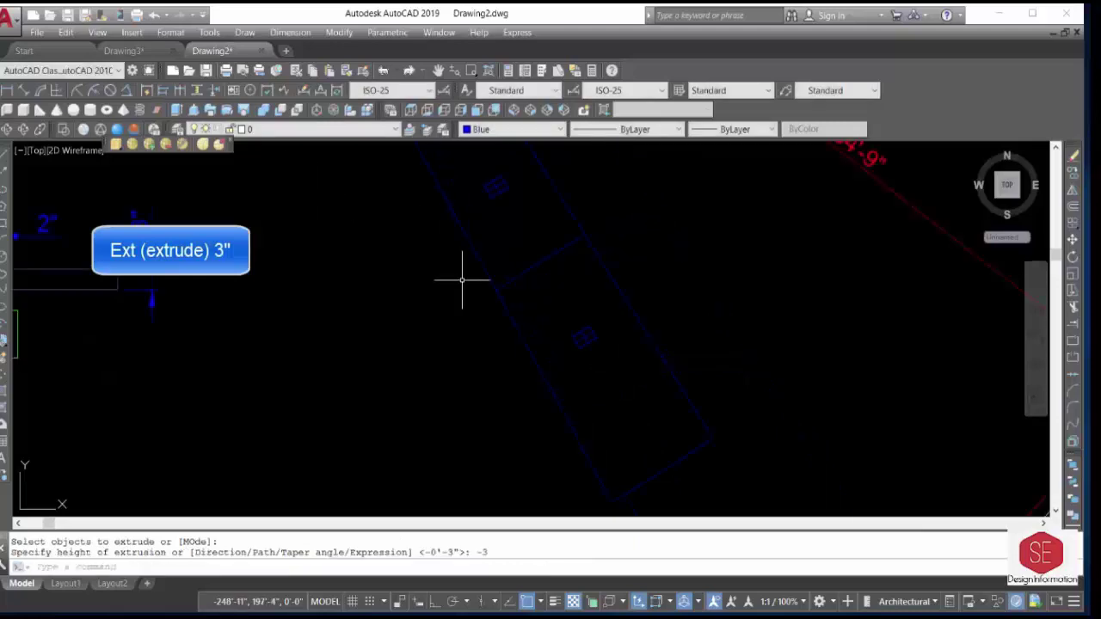
Set the current colour to red and extrude the tilted beam rectangle 3".
left_click(495, 129)
left_click(499, 165)
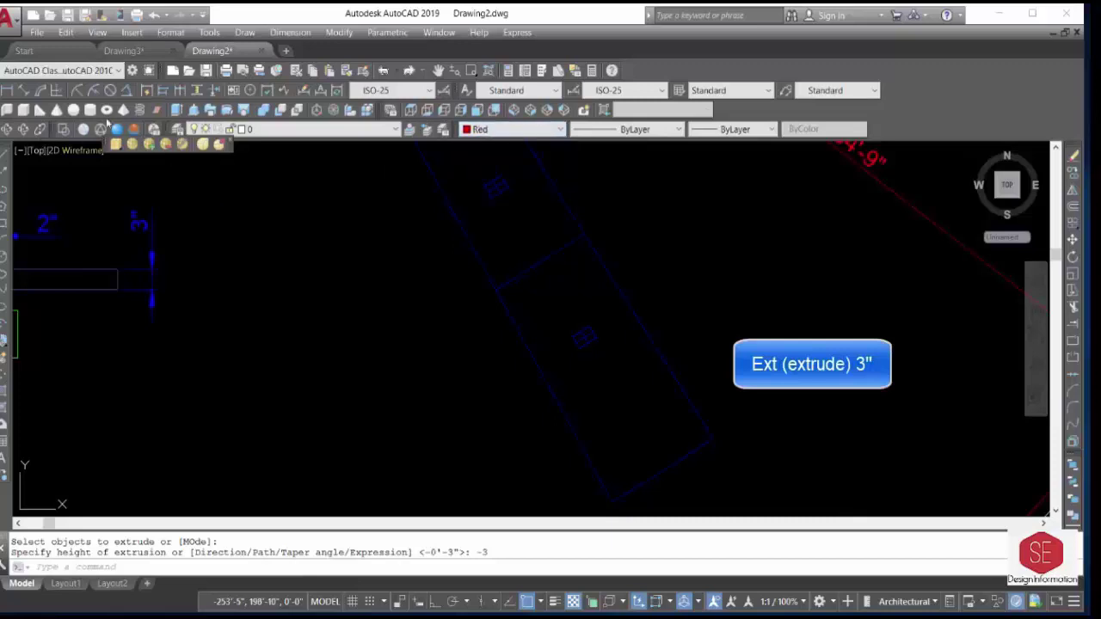
key("Return")
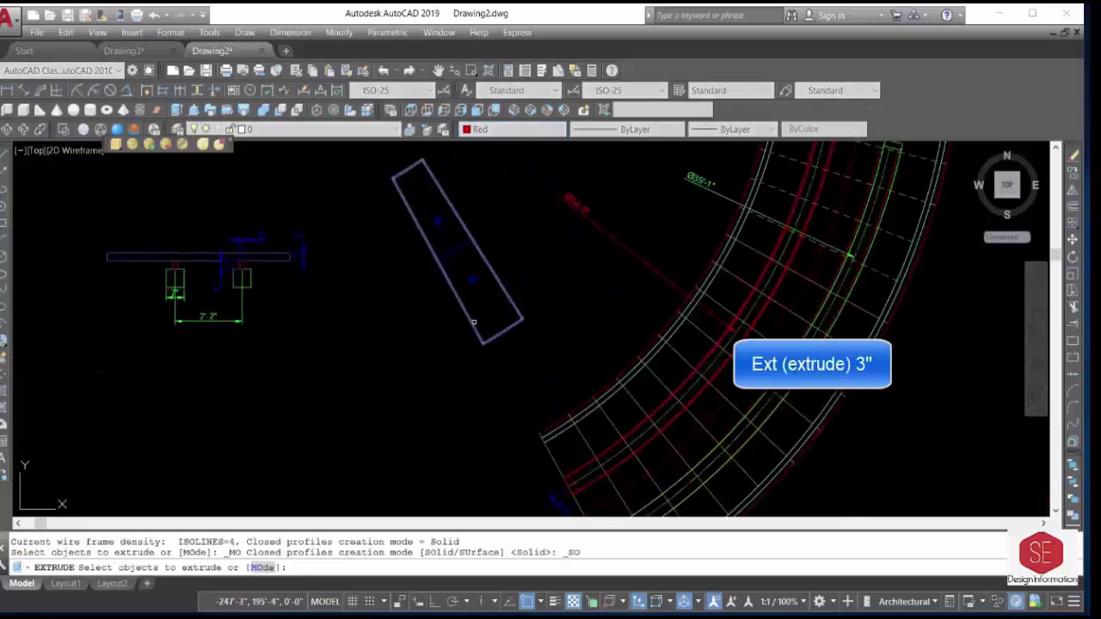
left_click(467, 315)
right_click(525, 282)
left_click(542, 288)
type("3")
key("Return")
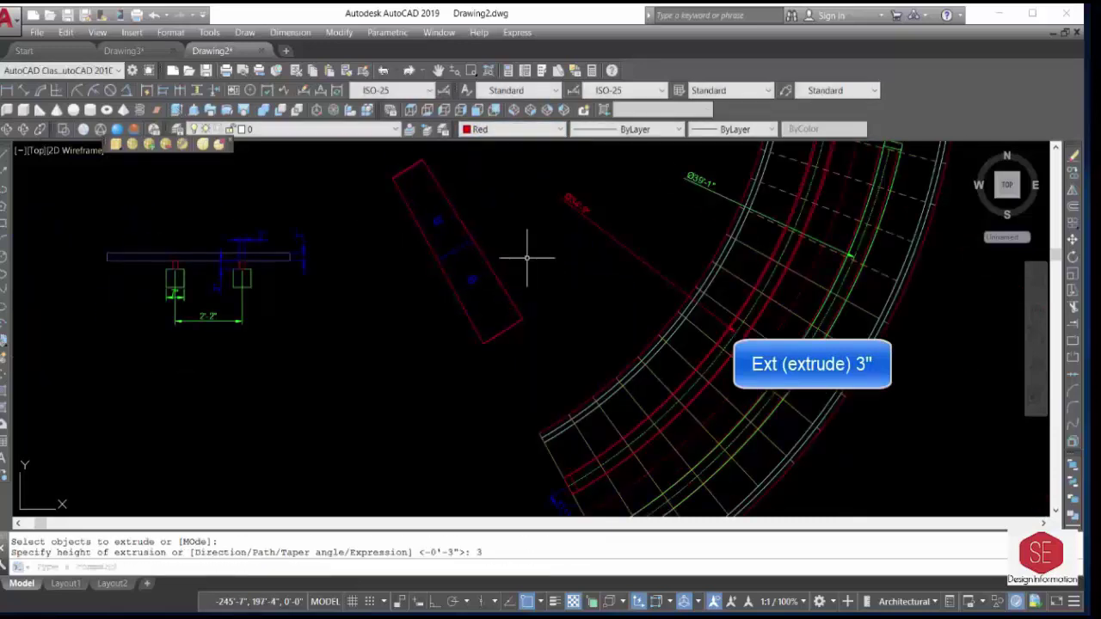
Orbit into 3D and view the red beam on the pads with Realistic shading.
mouse_move(359, 287)
middle_mouse_down("shift")
mouse_move(505, 361)
mouse_move(509, 344)
middle_mouse_up("shift")
scroll(499, 358, "up", 3)
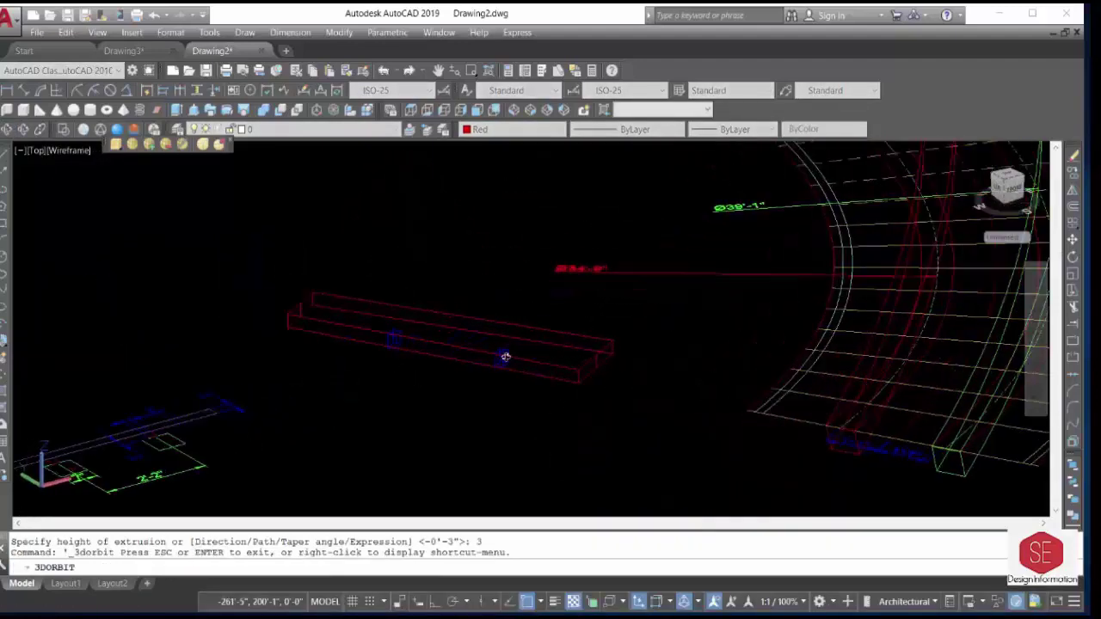
scroll(504, 356, "up", 3)
right_click(493, 229)
left_click(499, 233)
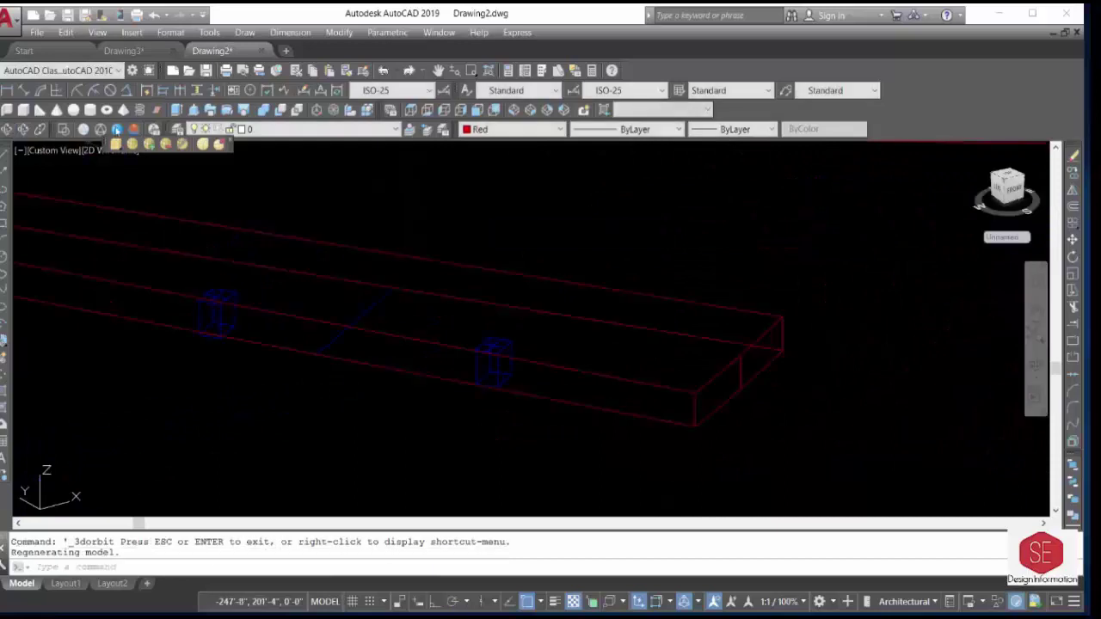
left_click(102, 133)
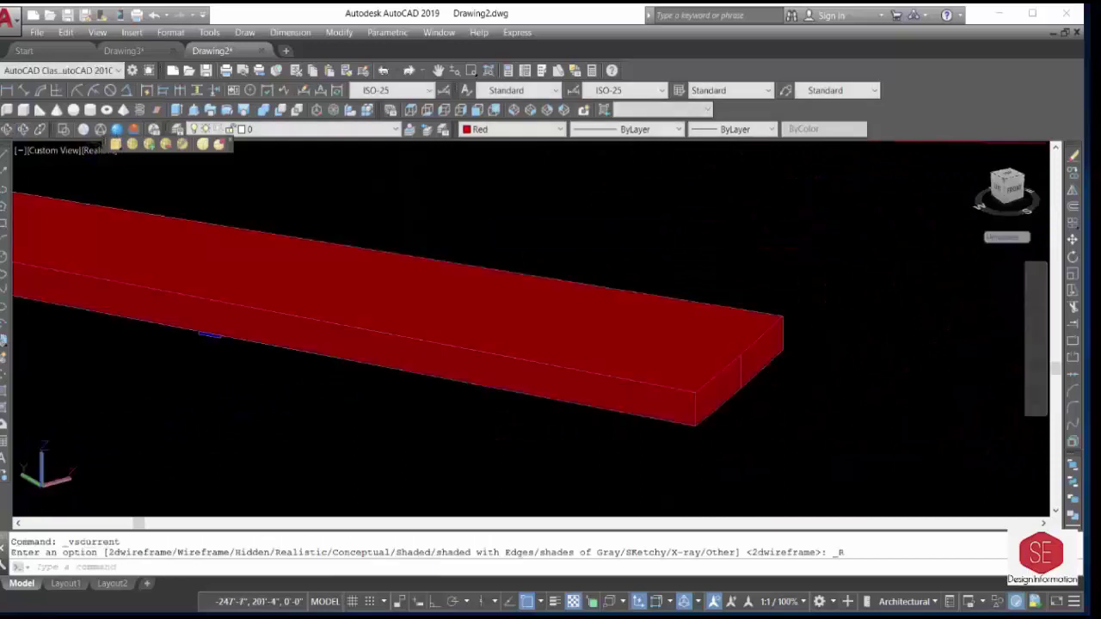
mouse_move(249, 348)
middle_mouse_down("shift")
mouse_move(321, 315)
mouse_move(327, 366)
middle_mouse_up("shift")
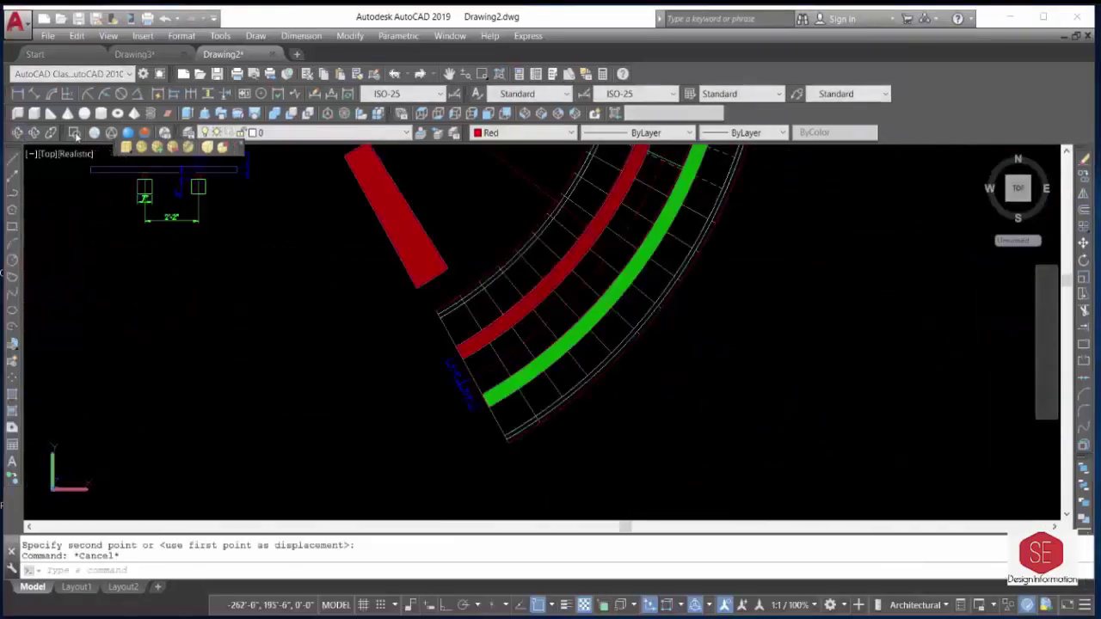
In 2D Wireframe, shift the red beam by 1 unit with Ortho on.
left_click(75, 133)
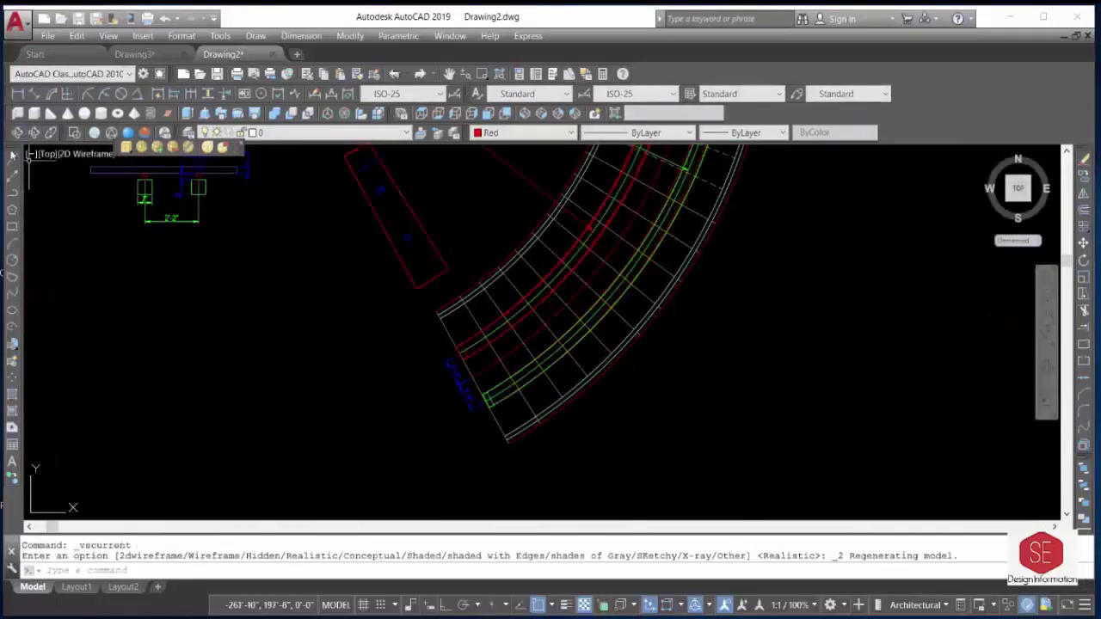
mouse_move(233, 310)
middle_mouse_down("shift")
mouse_move(288, 318)
mouse_move(275, 292)
mouse_move(361, 242)
middle_mouse_up("shift")
type("m")
key("Return")
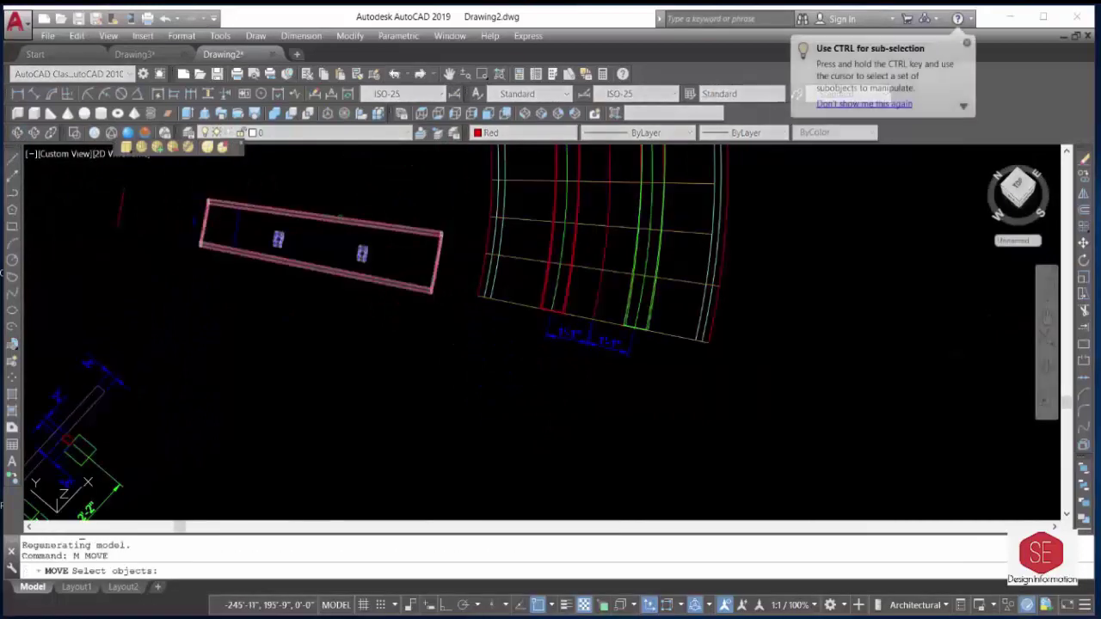
left_click(241, 262)
scroll(241, 258, "up", 4)
key("Return")
scroll(241, 259, "up", 3)
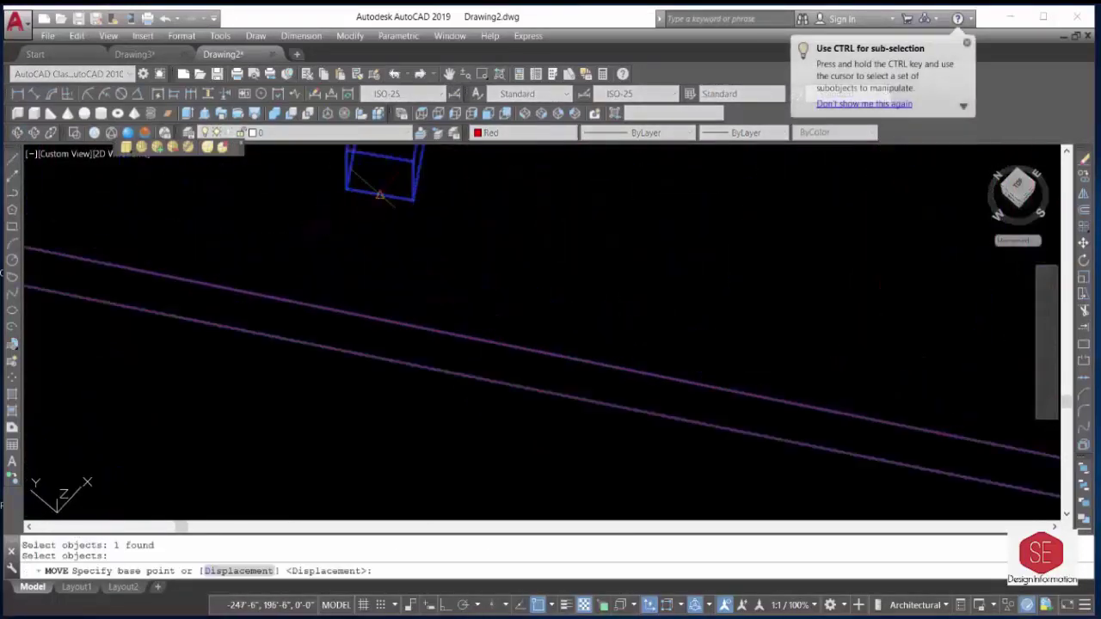
left_click(380, 195)
scroll(362, 207, "down", 3)
scroll(344, 202, "up", 3)
scroll(334, 198, "up", 2)
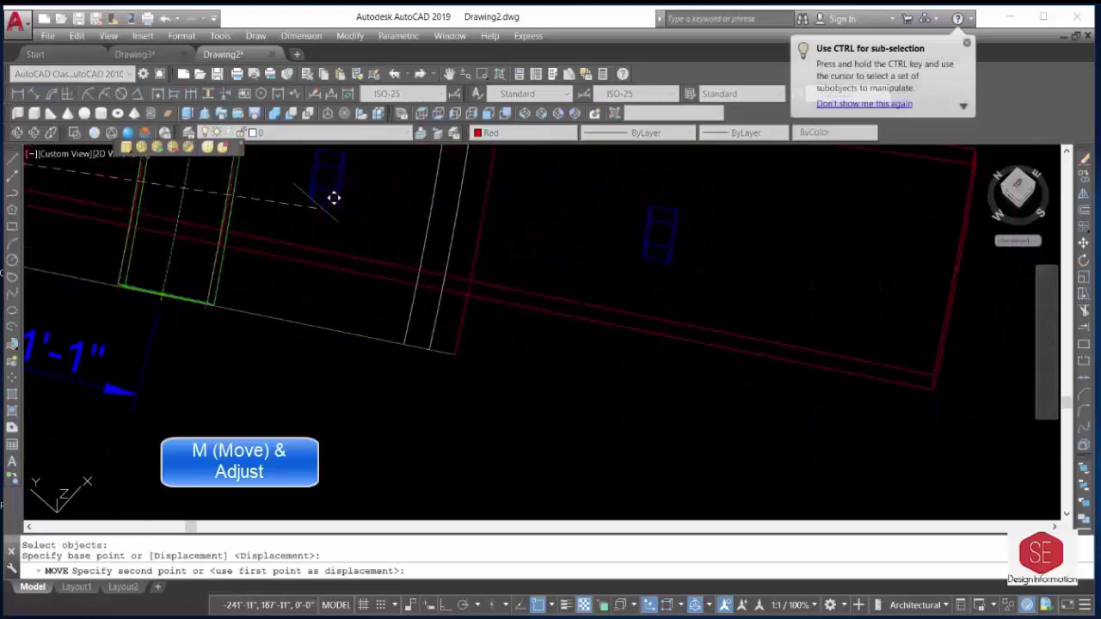
scroll(250, 214, "up", 3)
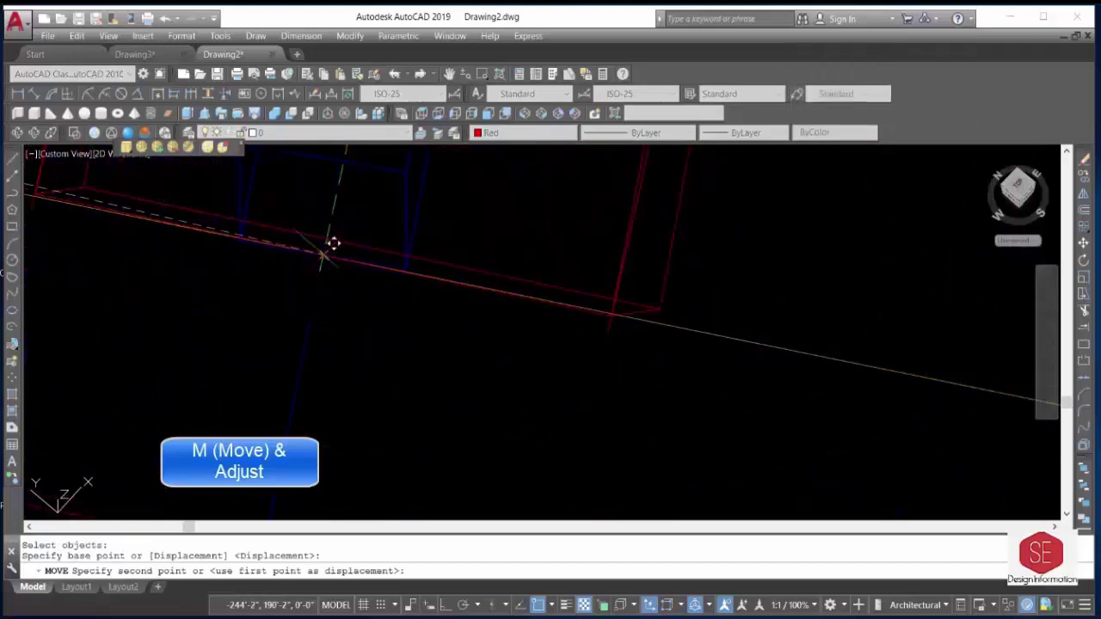
key("Escape")
Inspect the beam's fit on the red and green solids in Realistic from several angles.
mouse_move(320, 268)
middle_mouse_down("shift")
mouse_move(259, 370)
mouse_move(303, 386)
middle_mouse_up("shift")
scroll(303, 387, "up", 1)
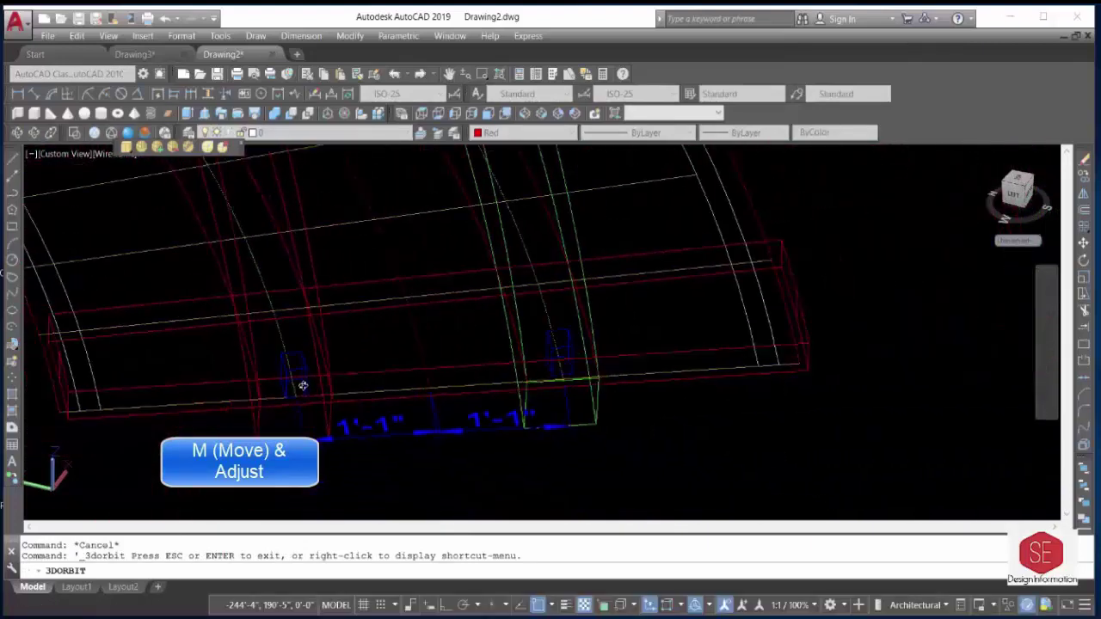
left_click(33, 132)
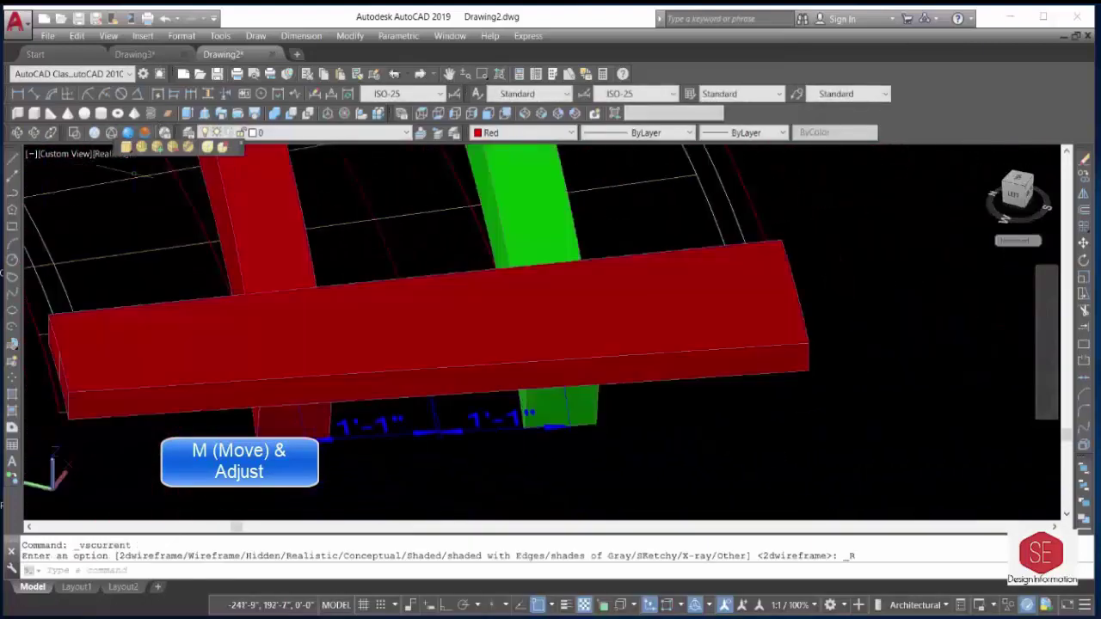
middle_click_drag(387, 376, 386, 364, "shift")
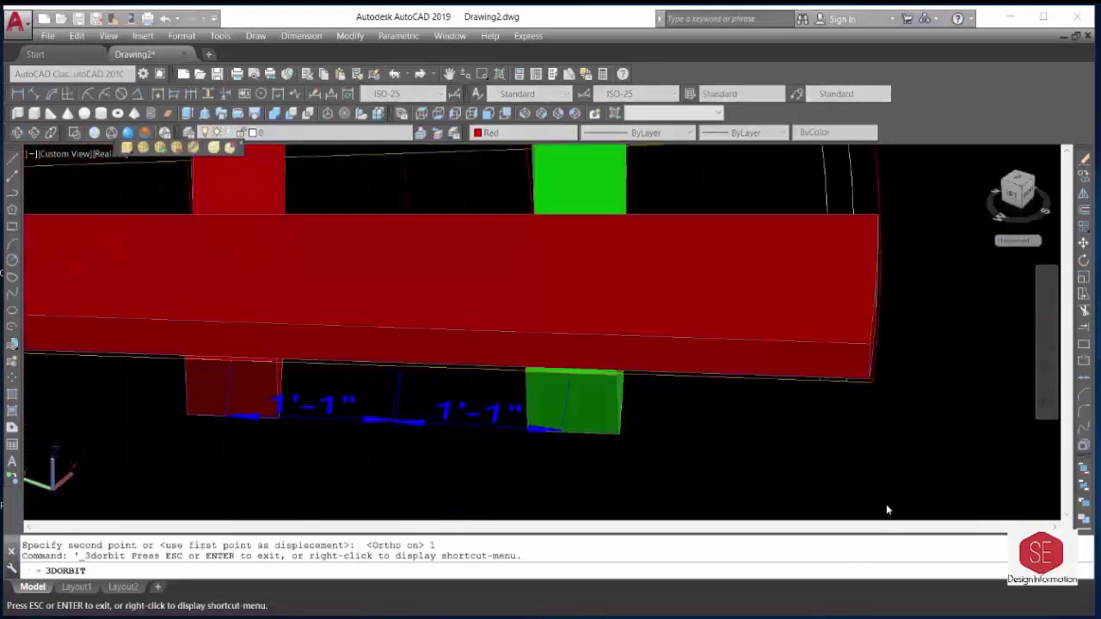
mouse_move(749, 398)
left_mouse_down()
mouse_move(668, 422)
mouse_move(610, 410)
mouse_move(575, 363)
left_mouse_up()
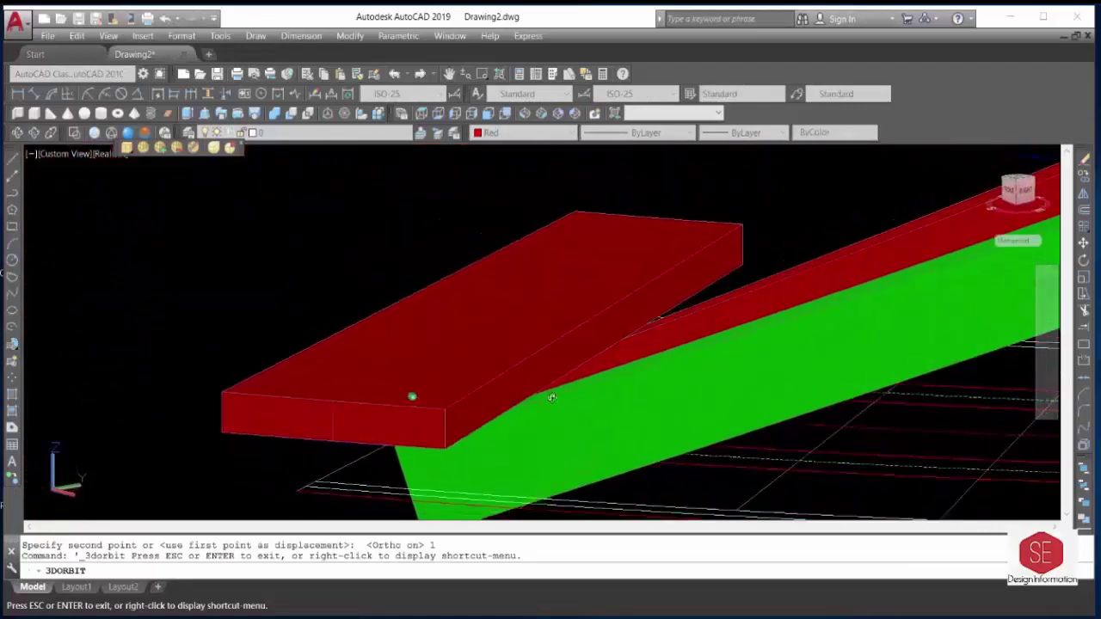
scroll(652, 355, "up", 3)
scroll(649, 359, "down", 2)
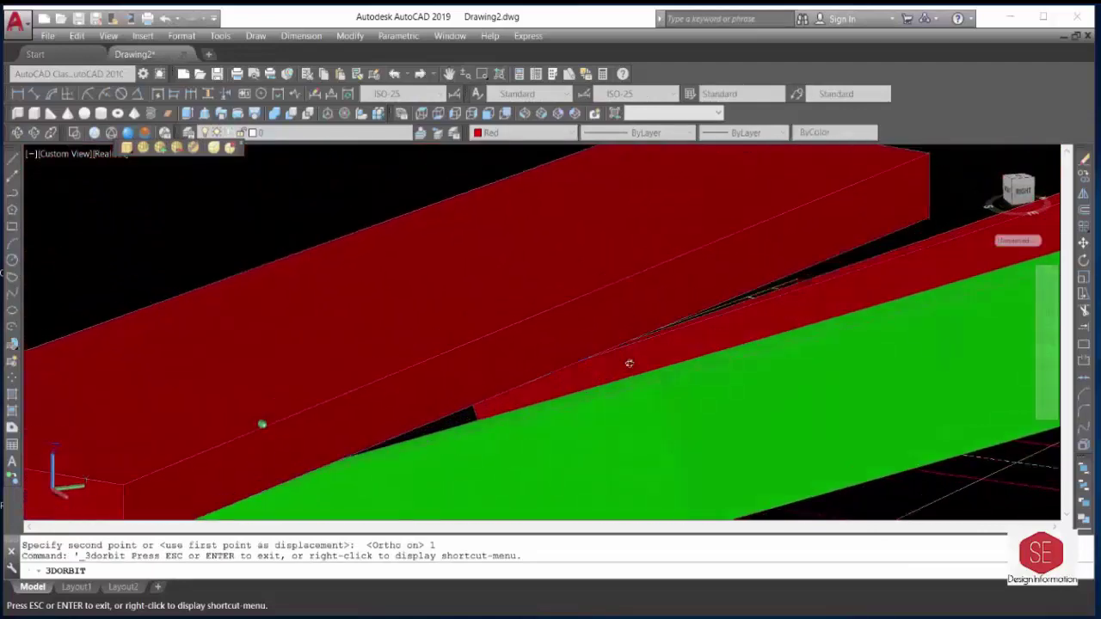
mouse_move(618, 358)
left_mouse_down()
mouse_move(528, 376)
mouse_move(735, 398)
mouse_move(752, 359)
mouse_move(787, 369)
left_mouse_up()
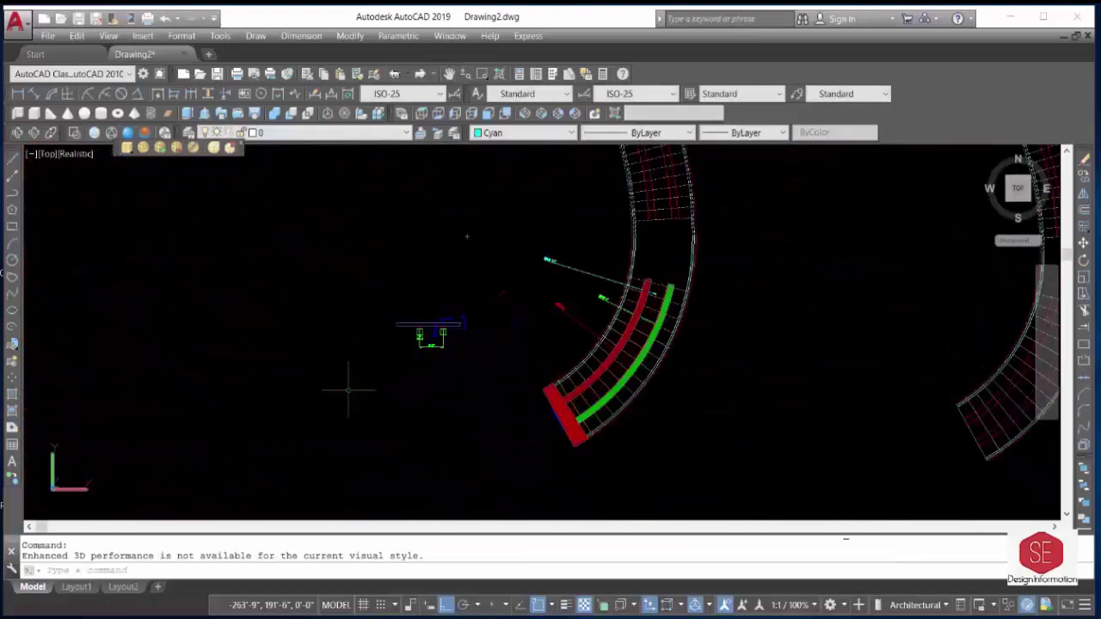
In 2D Wireframe, place a helix's centre and base radius on the curved stair's centre line.
left_click(127, 134)
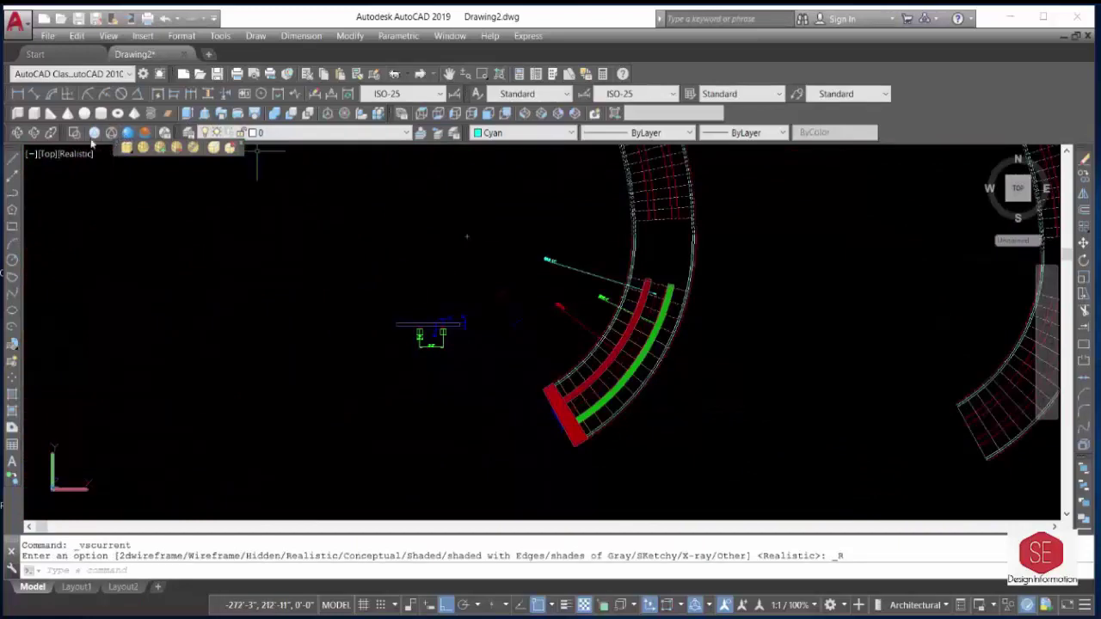
left_click(74, 132)
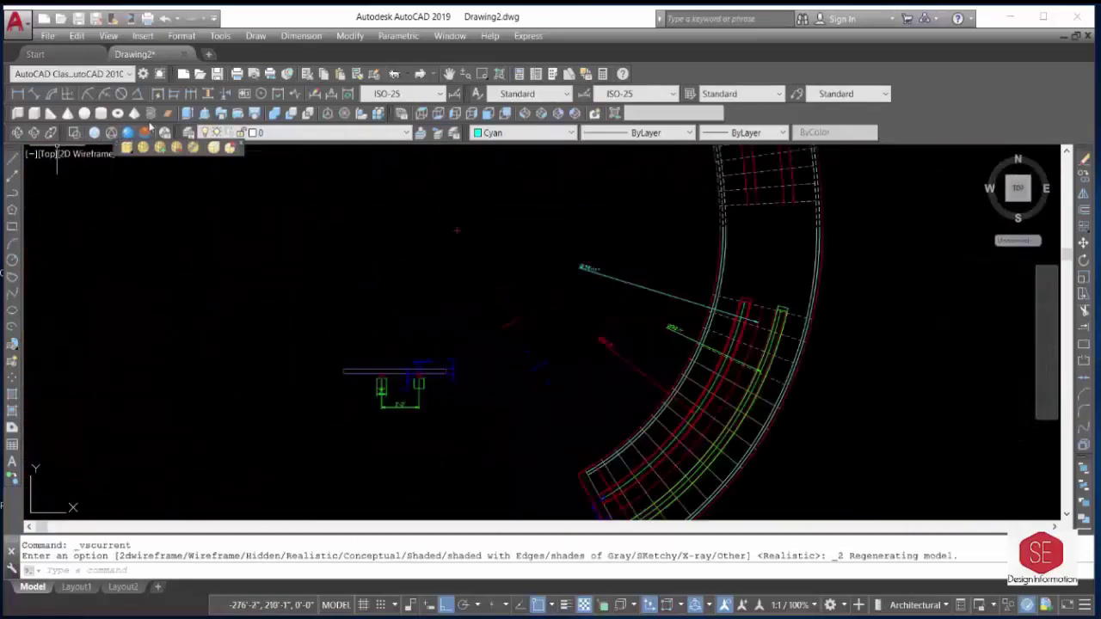
left_click(151, 115)
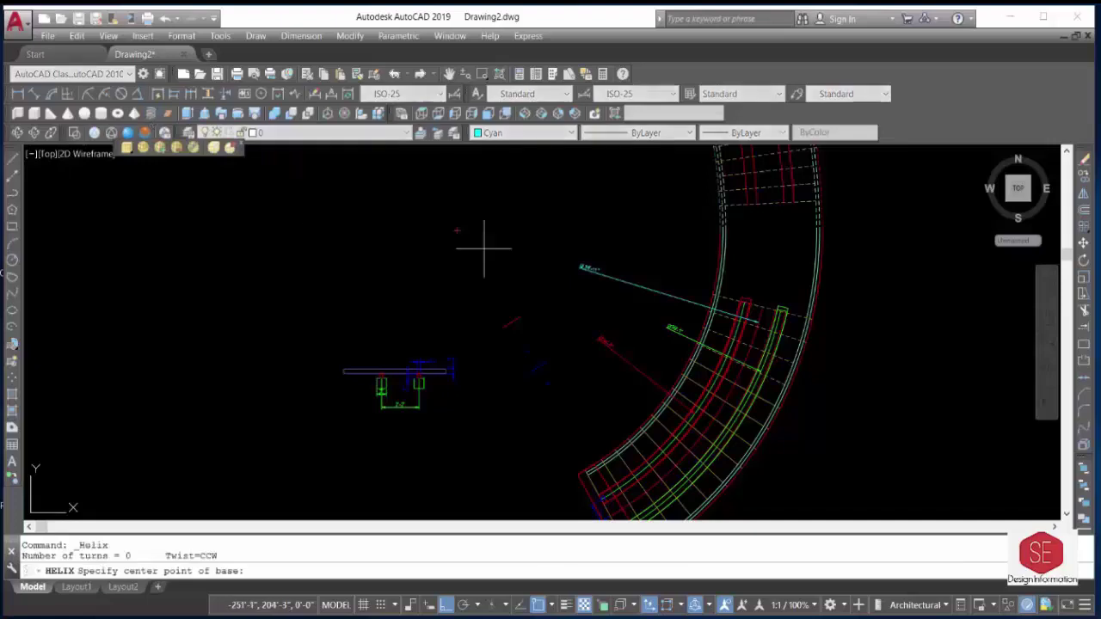
scroll(458, 234, "up", 5)
left_click(410, 206)
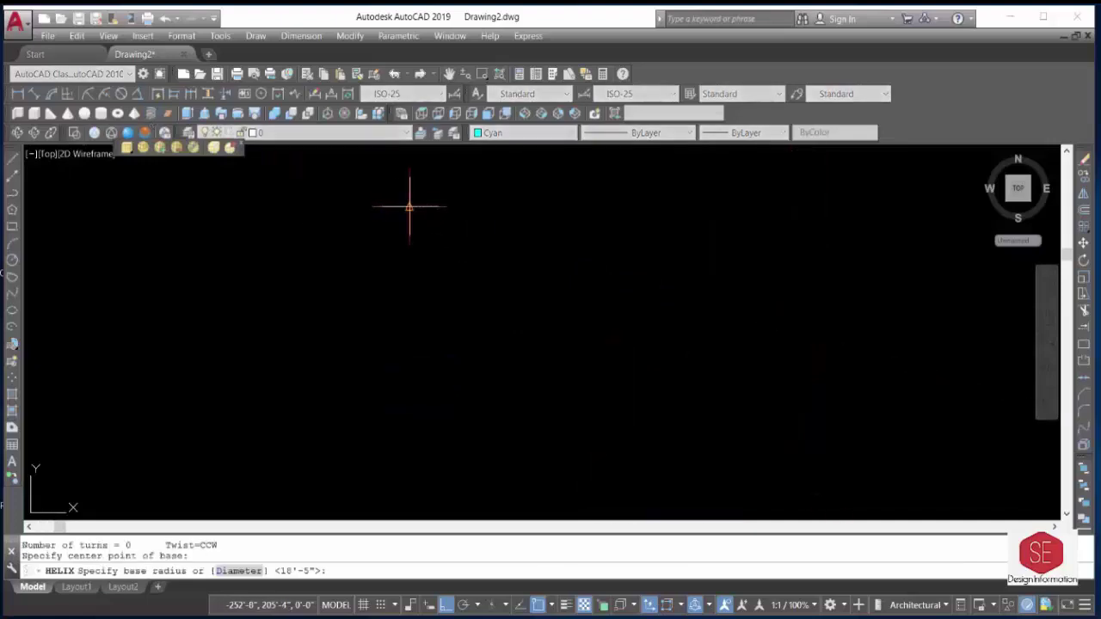
scroll(467, 344, "down", 3)
scroll(615, 370, "up", 5)
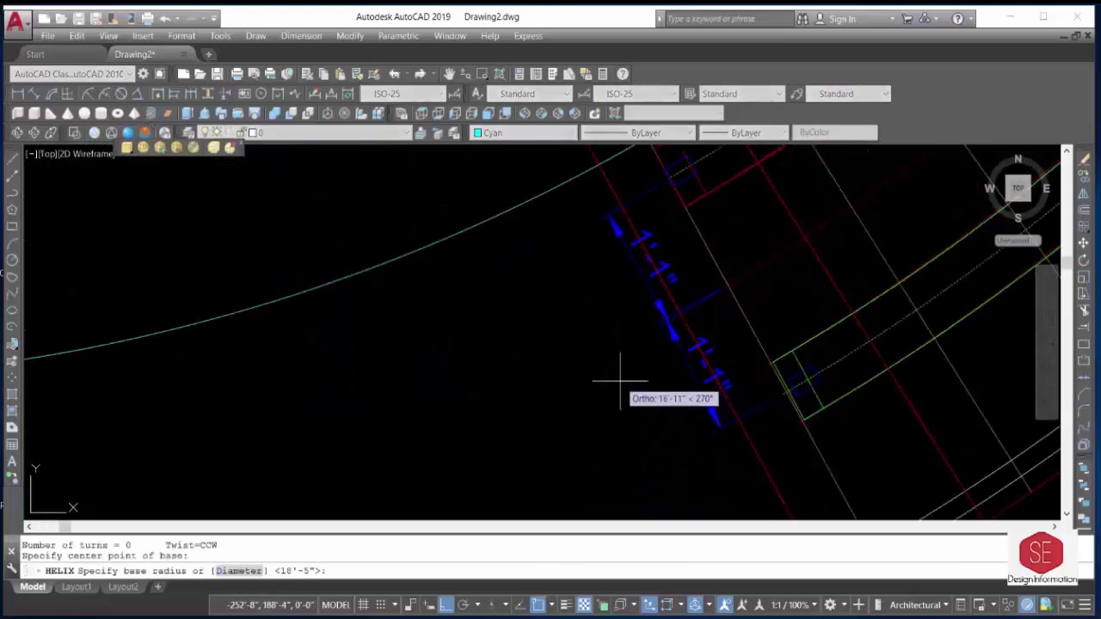
left_click(676, 340)
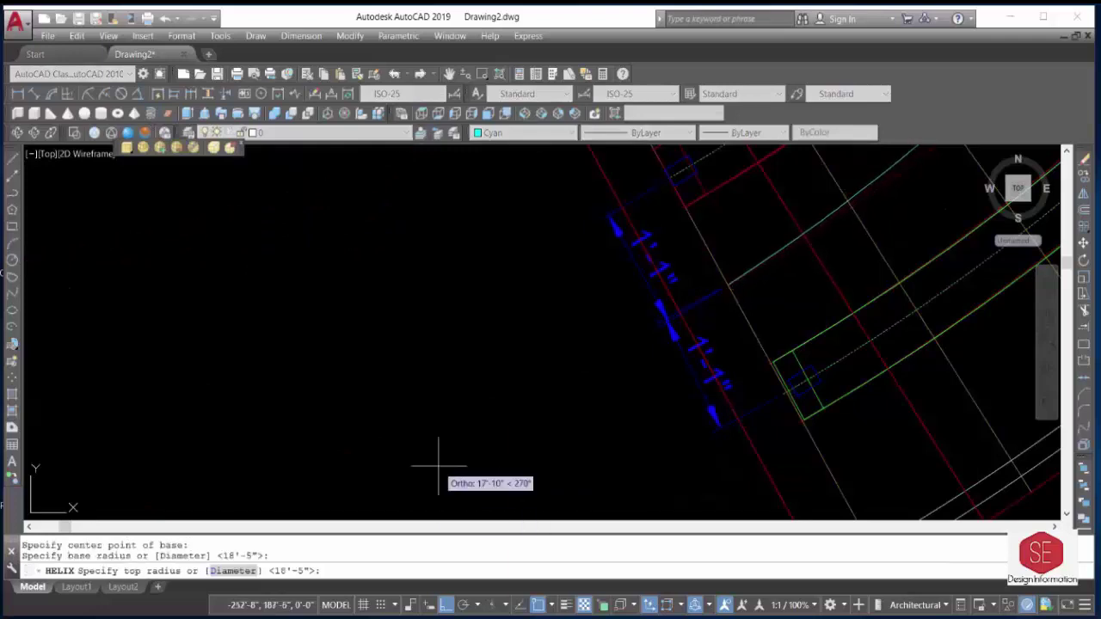
Complete the helix with 18'5" top radius, 0.1335 turns and 6' height, then view it in 3D.
scroll(414, 515, "down", 2)
type("18'5")
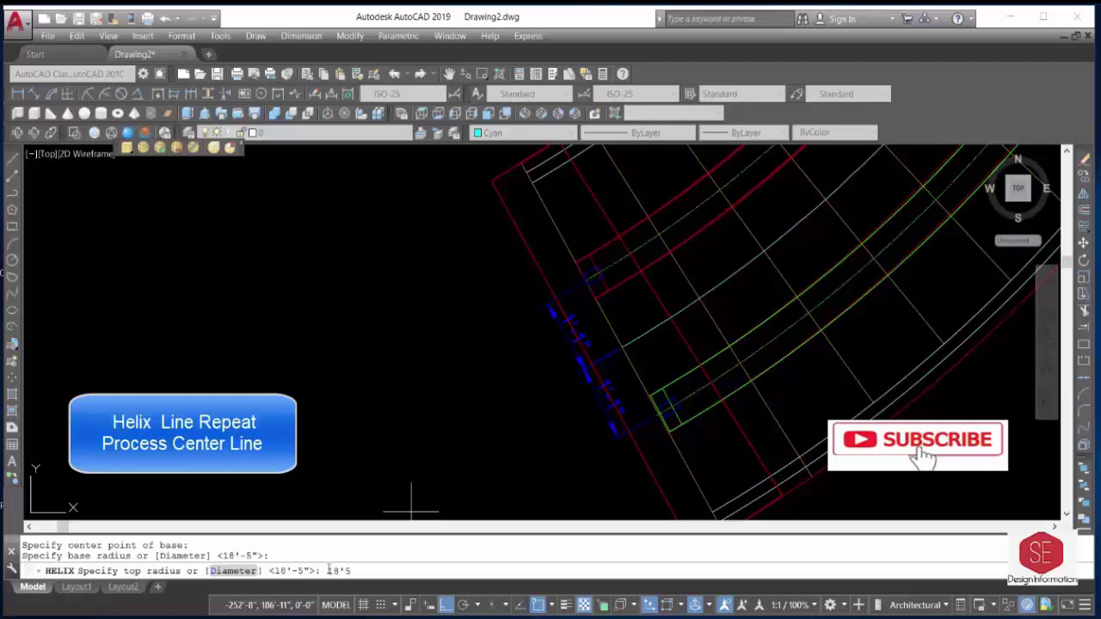
key("Return")
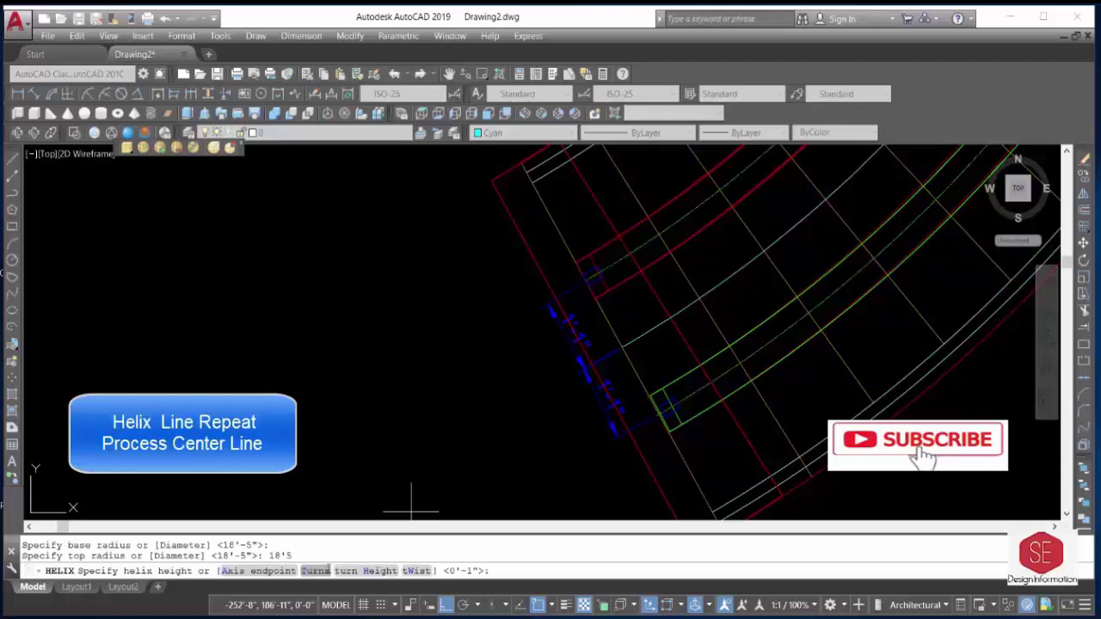
left_click(312, 571)
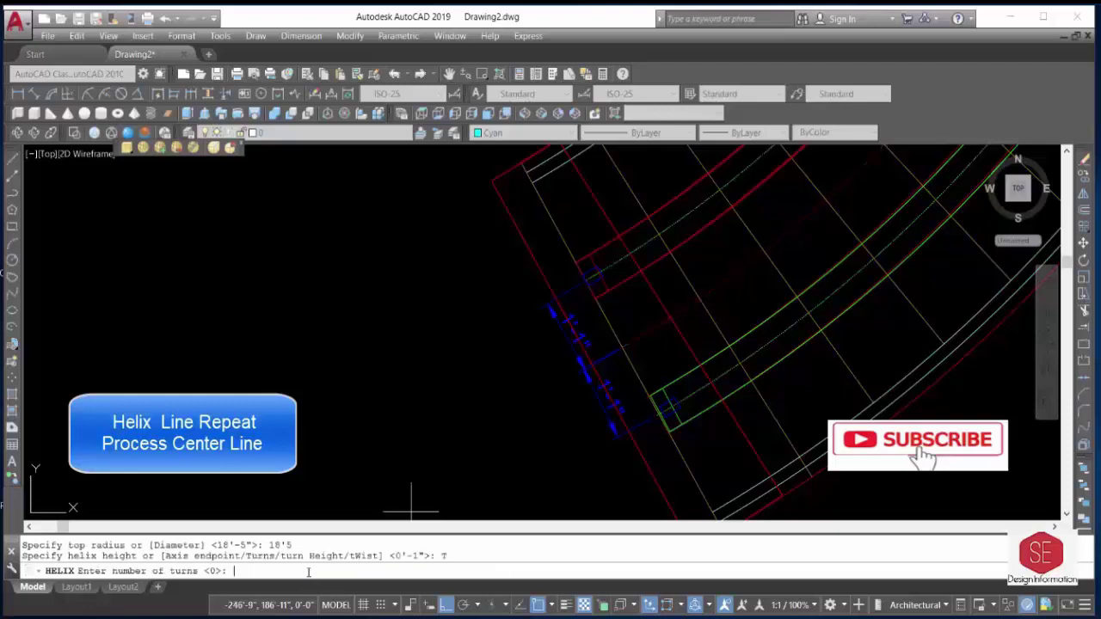
type(".1335")
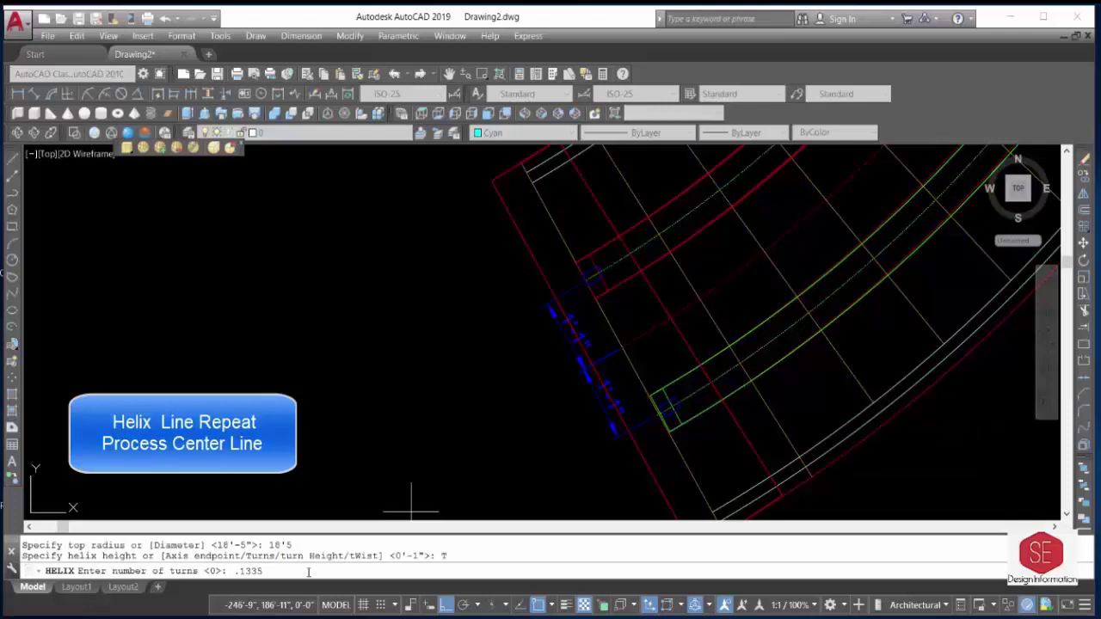
key("Return")
scroll(412, 511, "down", 3)
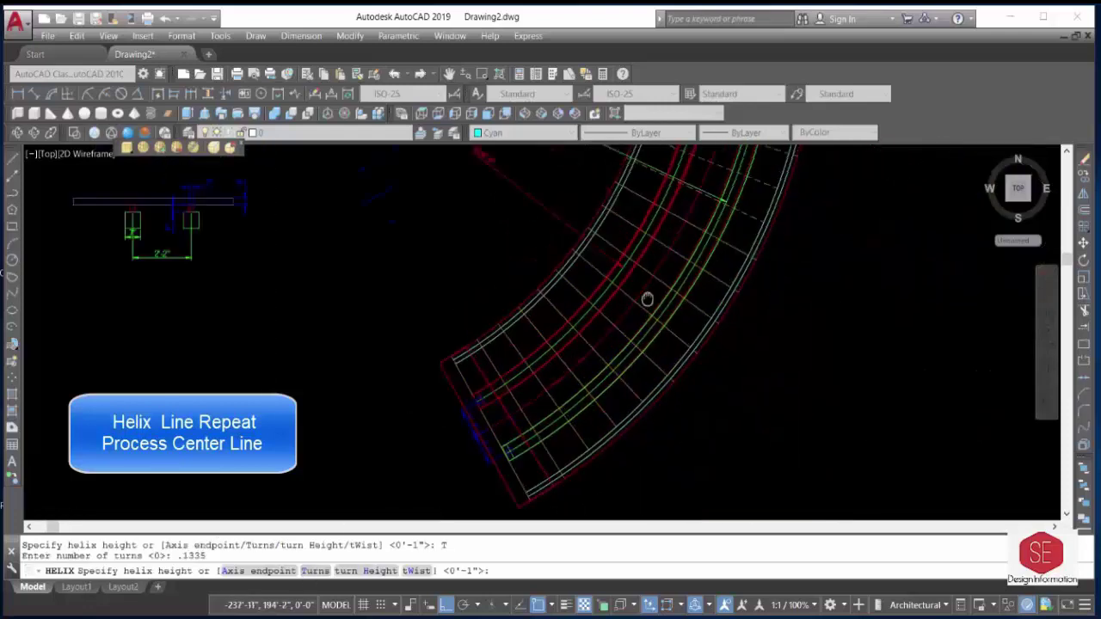
scroll(646, 298, "up", 1)
type("6'")
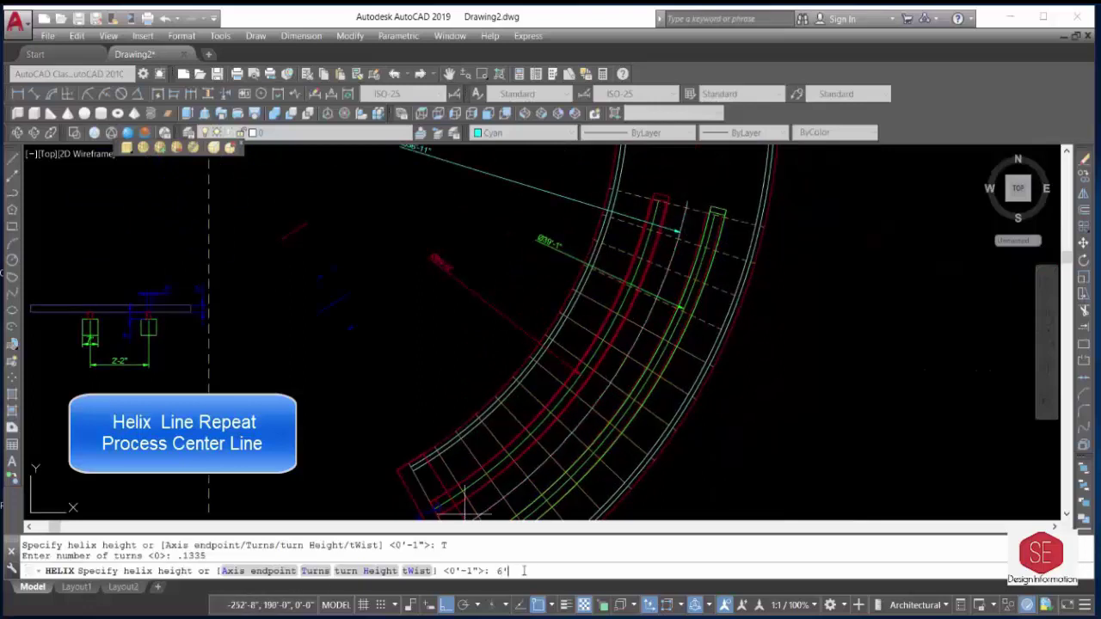
key("Return")
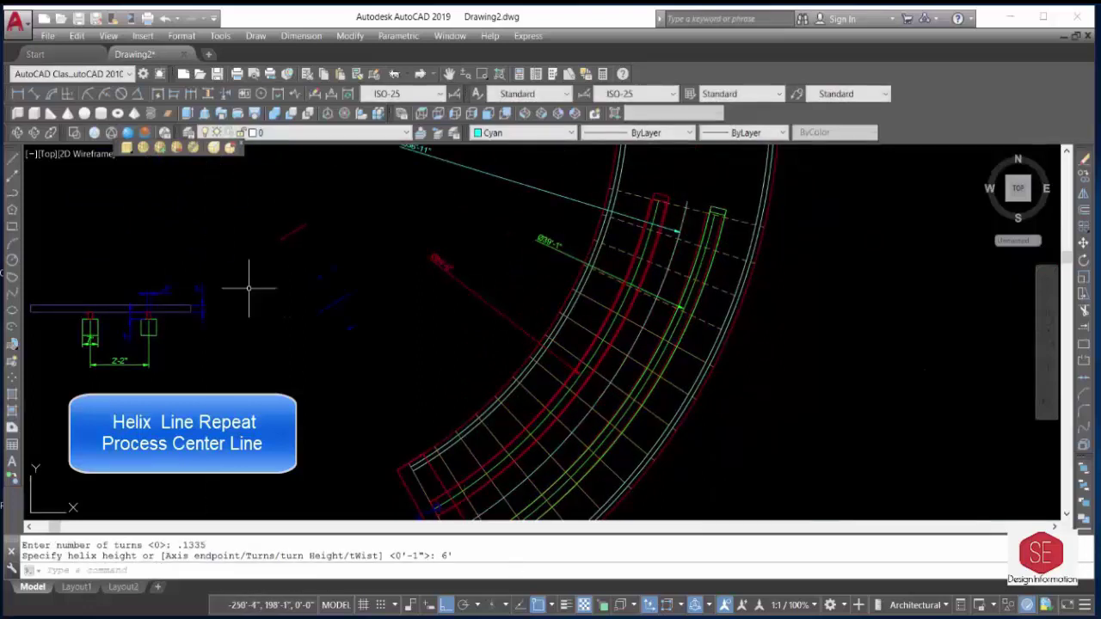
left_click(17, 133)
mouse_move(381, 381)
left_mouse_down()
mouse_move(413, 370)
mouse_move(428, 256)
mouse_move(651, 250)
mouse_move(533, 246)
left_mouse_up()
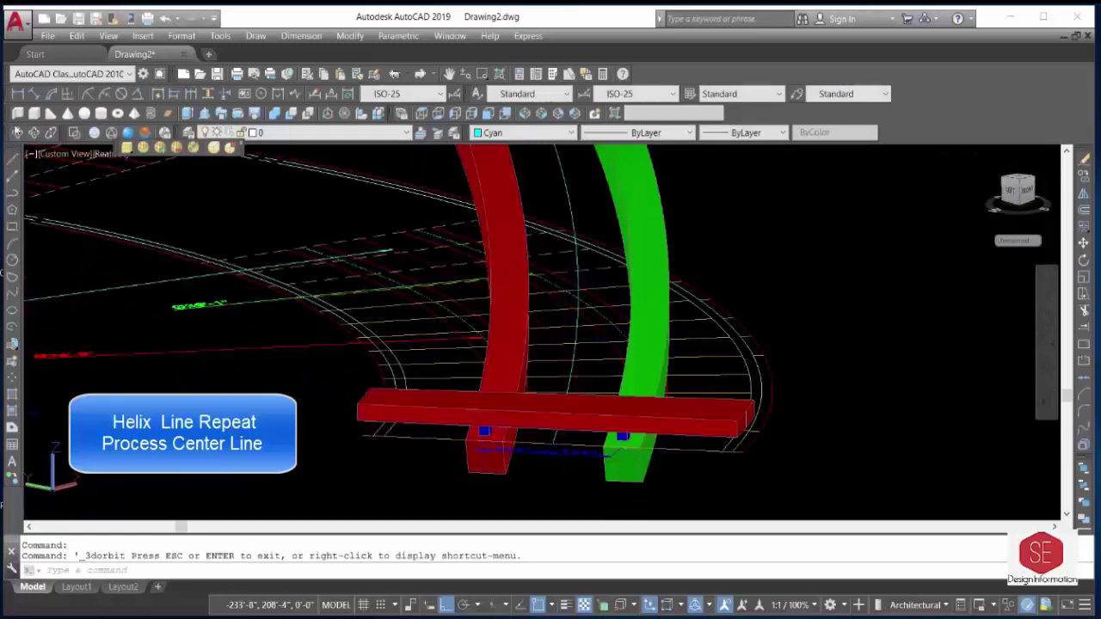
Draw a radius-2 circle at the crossbar's end midpoint and extrude it 2'8" into a post.
left_click(17, 132)
mouse_move(481, 431)
left_mouse_down()
mouse_move(494, 397)
mouse_move(527, 479)
left_mouse_up()
key("Escape")
type("c")
key("Return")
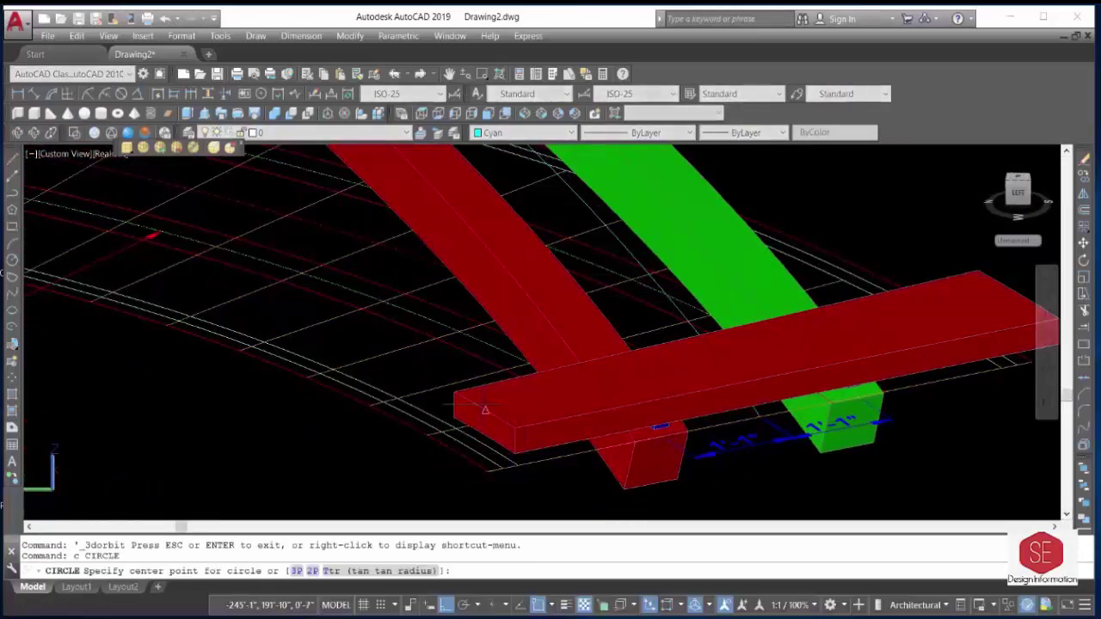
left_click(484, 411)
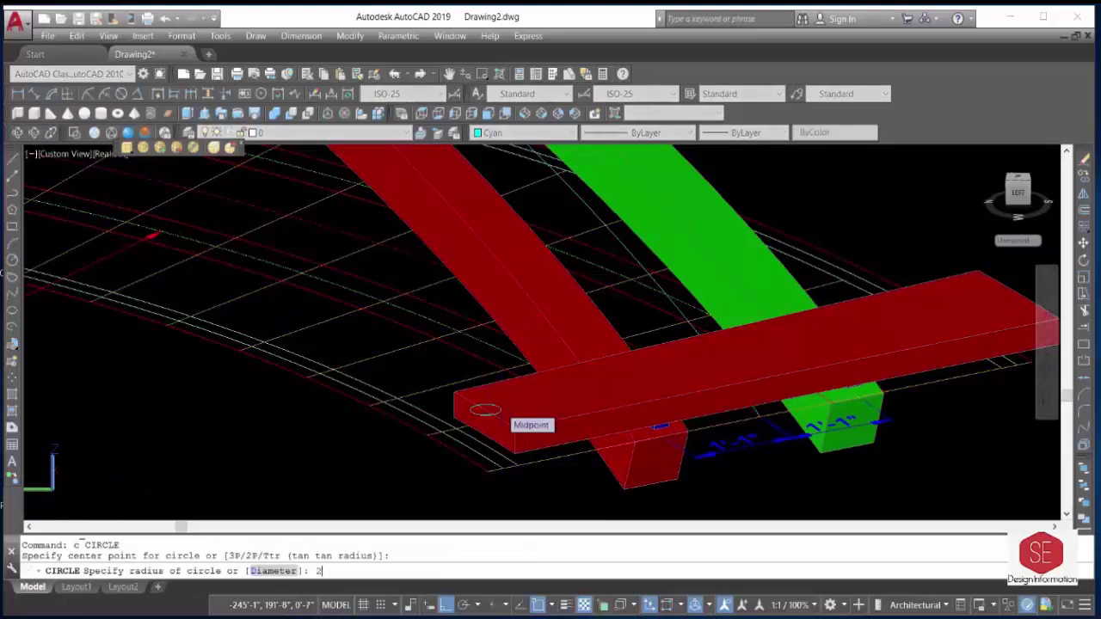
key("Return")
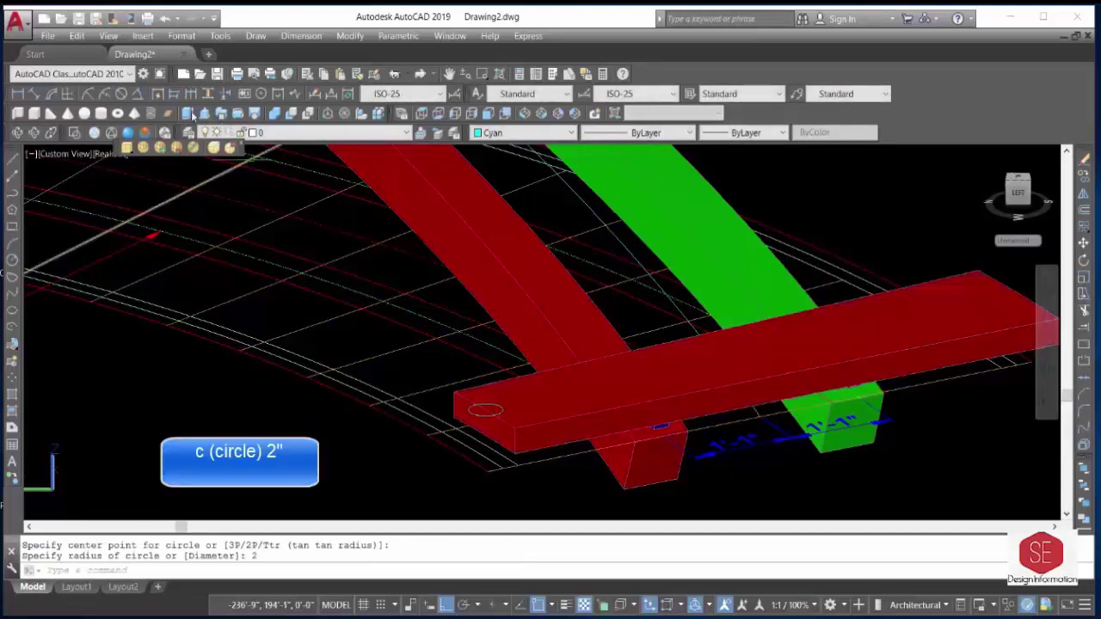
left_click(193, 115)
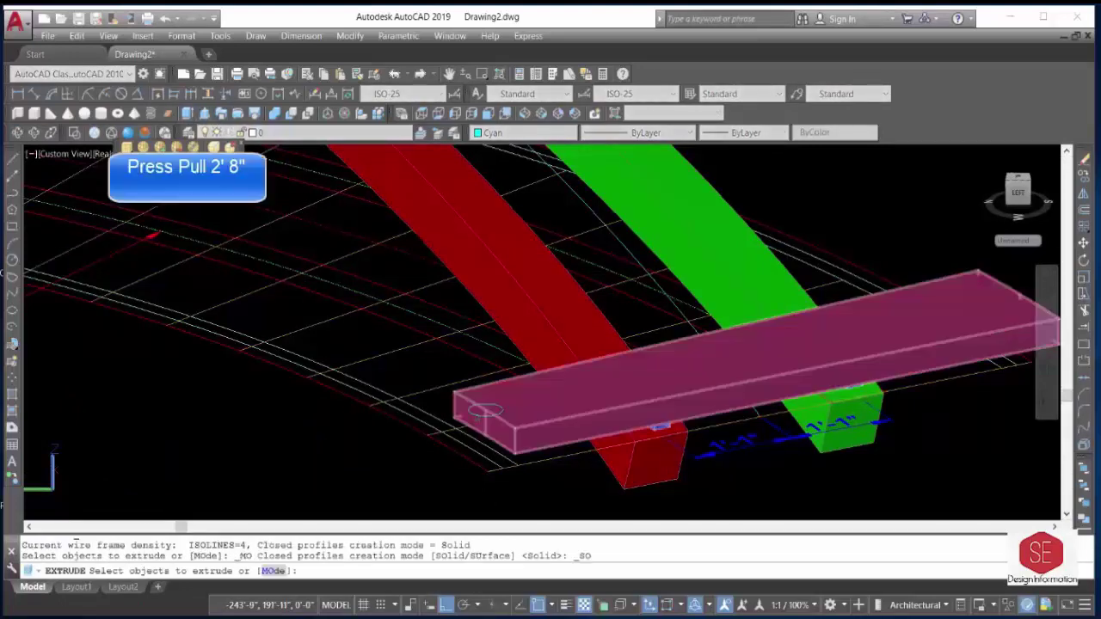
left_click(485, 411)
right_click(480, 415)
left_click(505, 425)
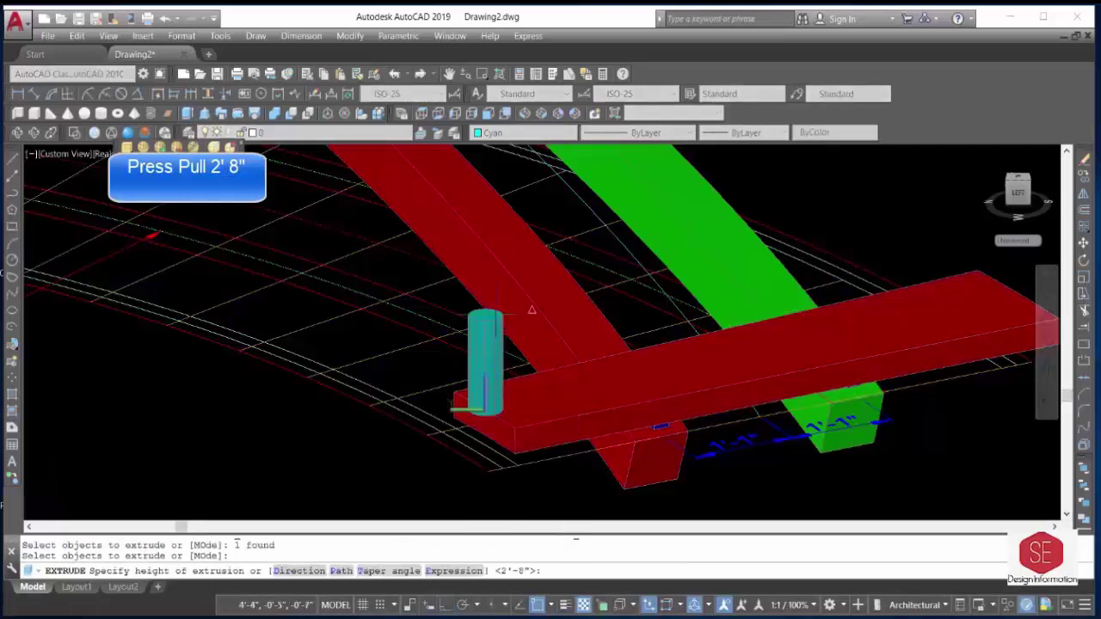
type("2'8")
key("Return")
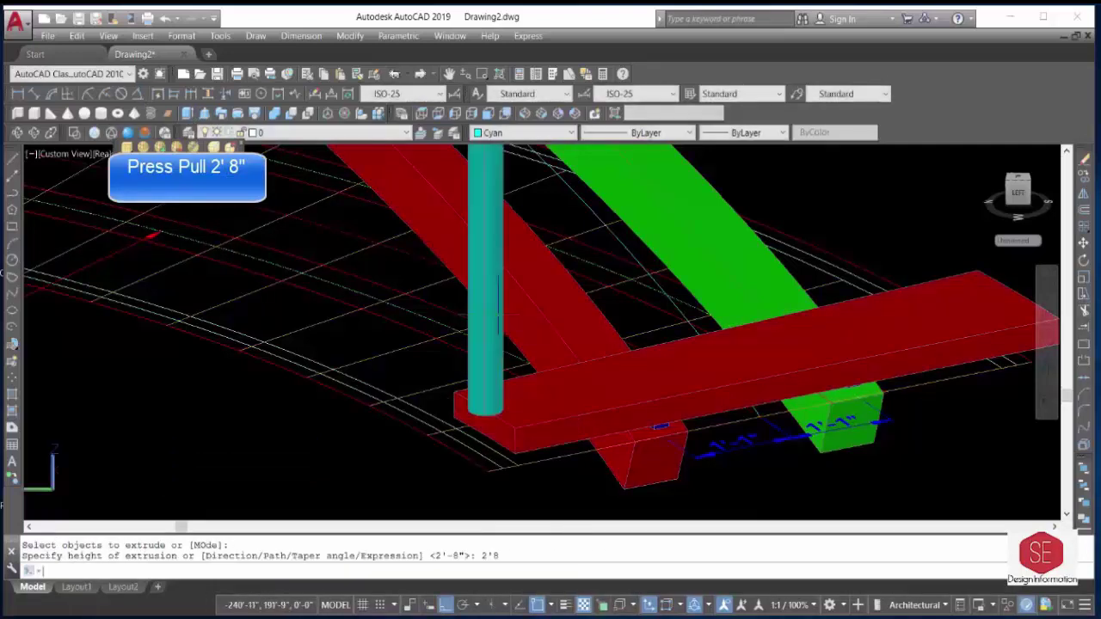
key("Escape")
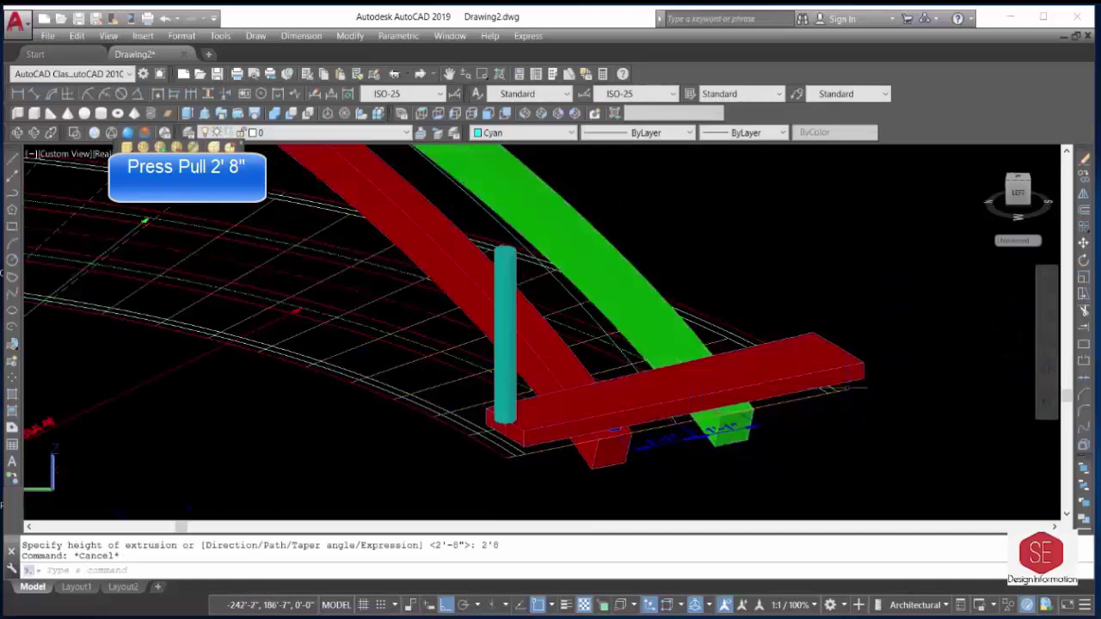
Add a matching radius-2, 2'8"-tall post at the crossbar's far end and orbit to check.
type("c")
key("Return")
left_click(838, 347)
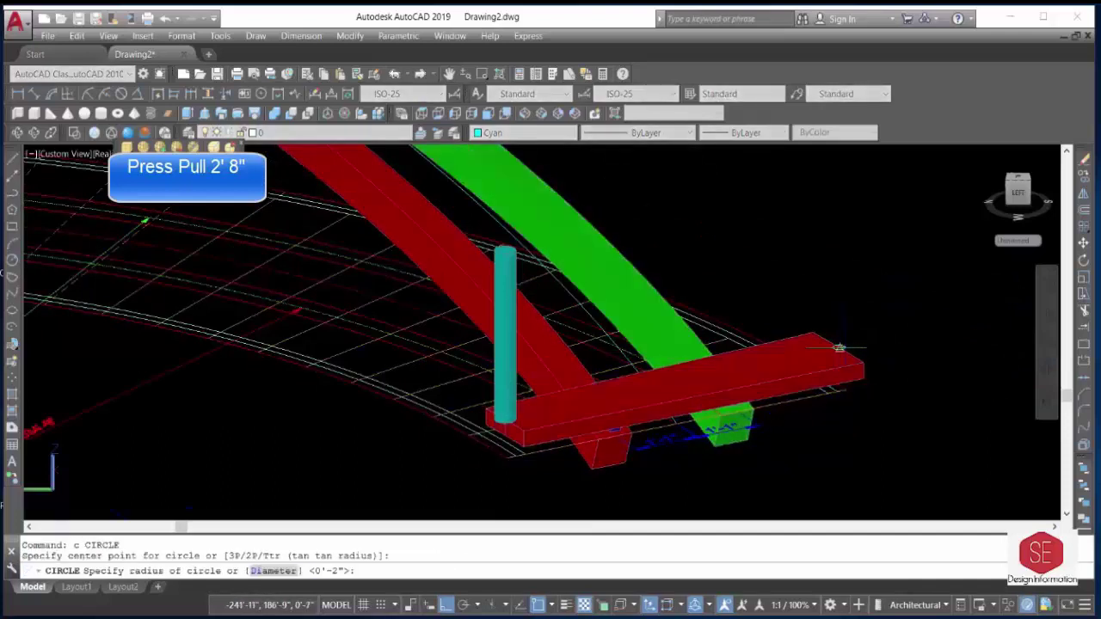
key("Return")
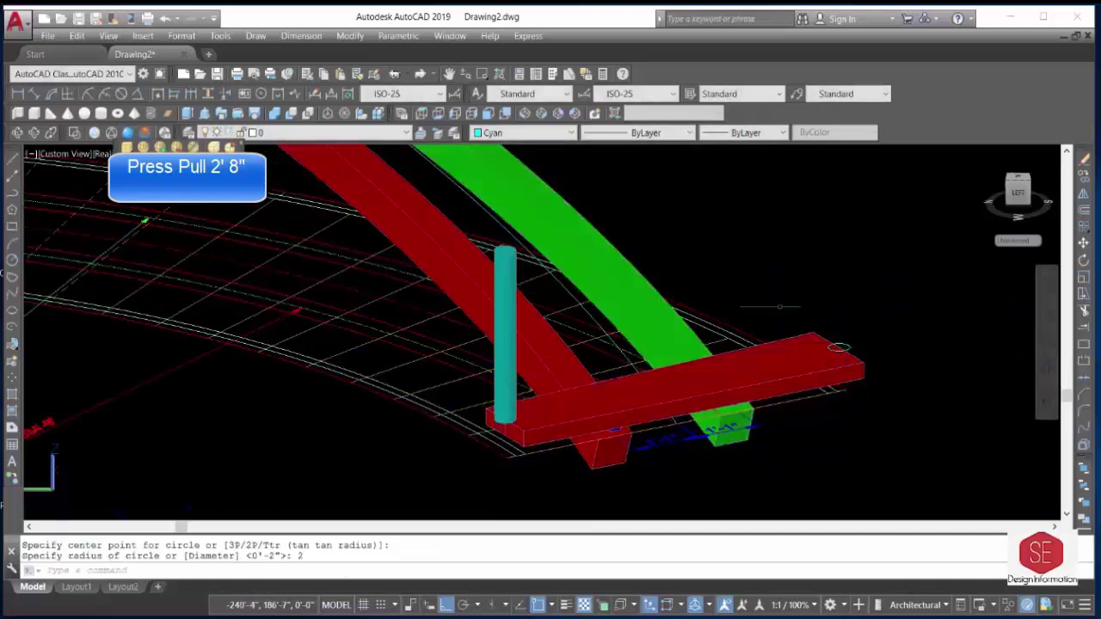
left_click(189, 114)
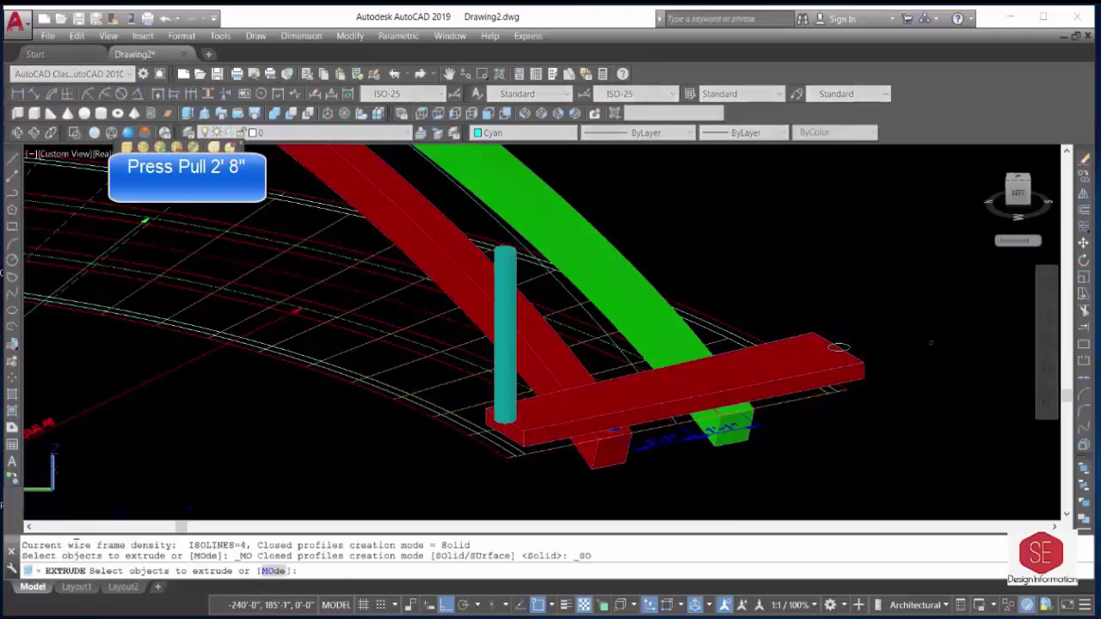
left_click(839, 347)
right_click(910, 335)
left_click(917, 346)
type("2'8")
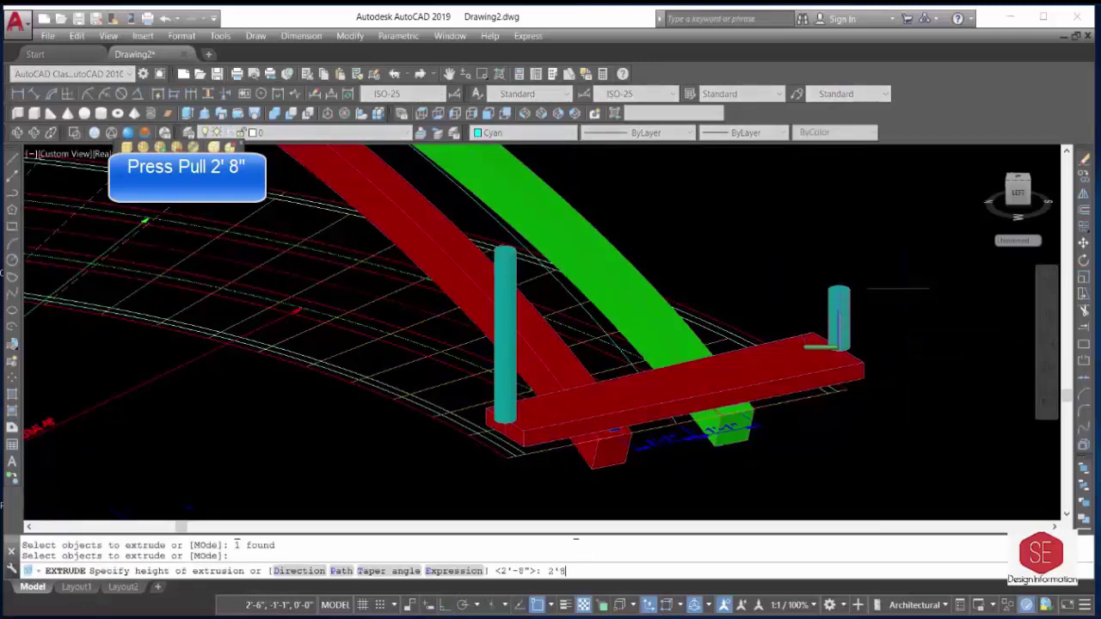
key("Return")
scroll(684, 387, "down", 3)
scroll(683, 387, "down", 2)
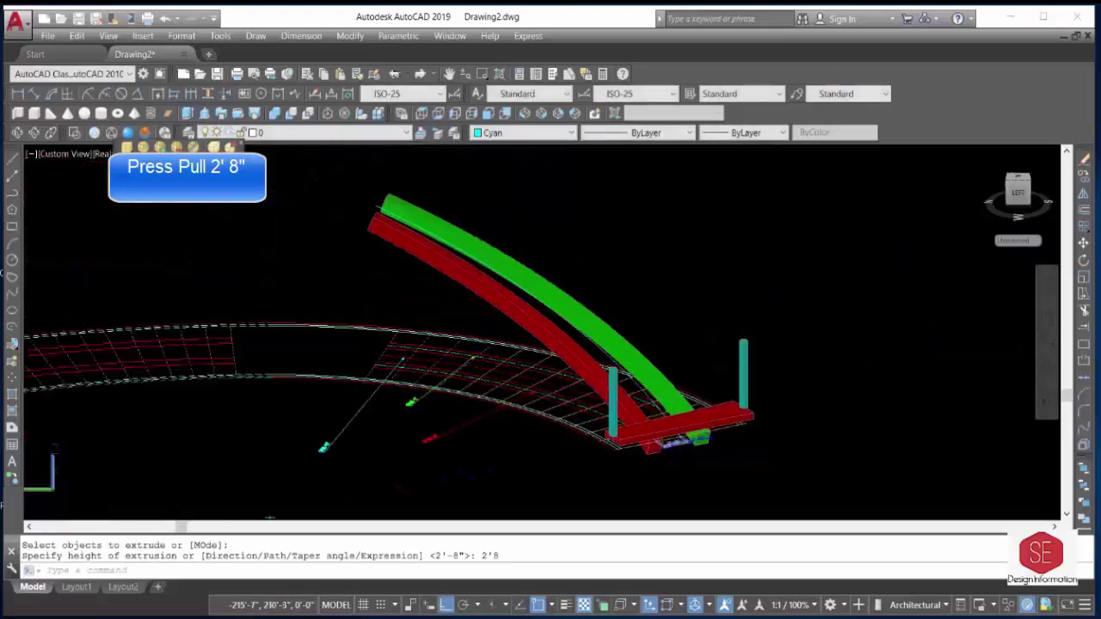
middle_click_drag(53, 162, 608, 382, "shift")
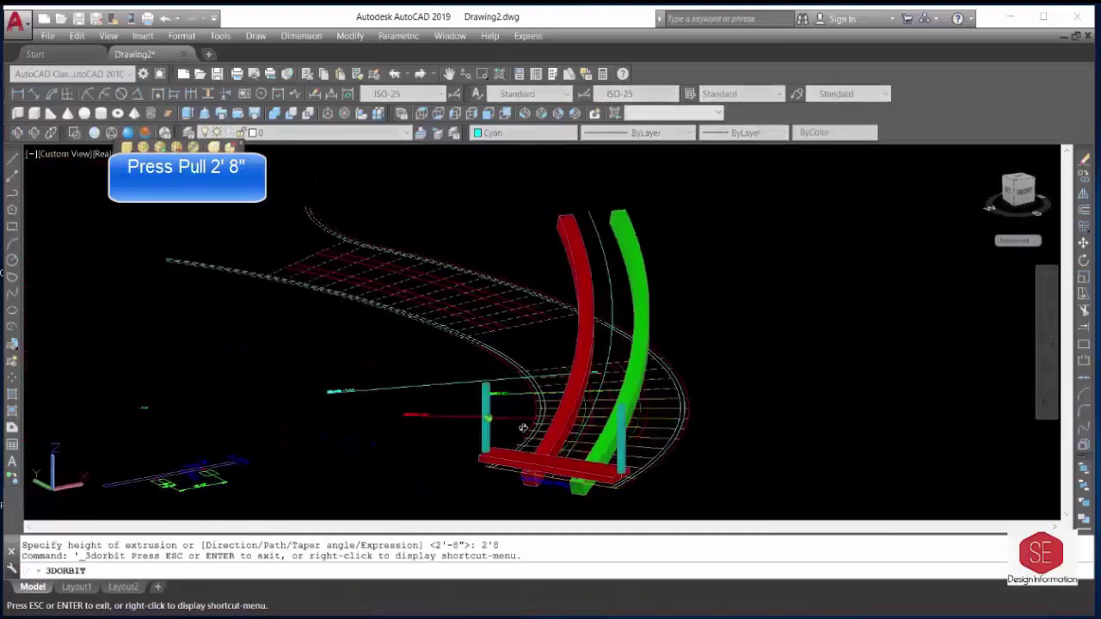
right_click(791, 313)
Path-array the two cyan posts along the helix with 1'2" item spacing.
left_click(824, 325)
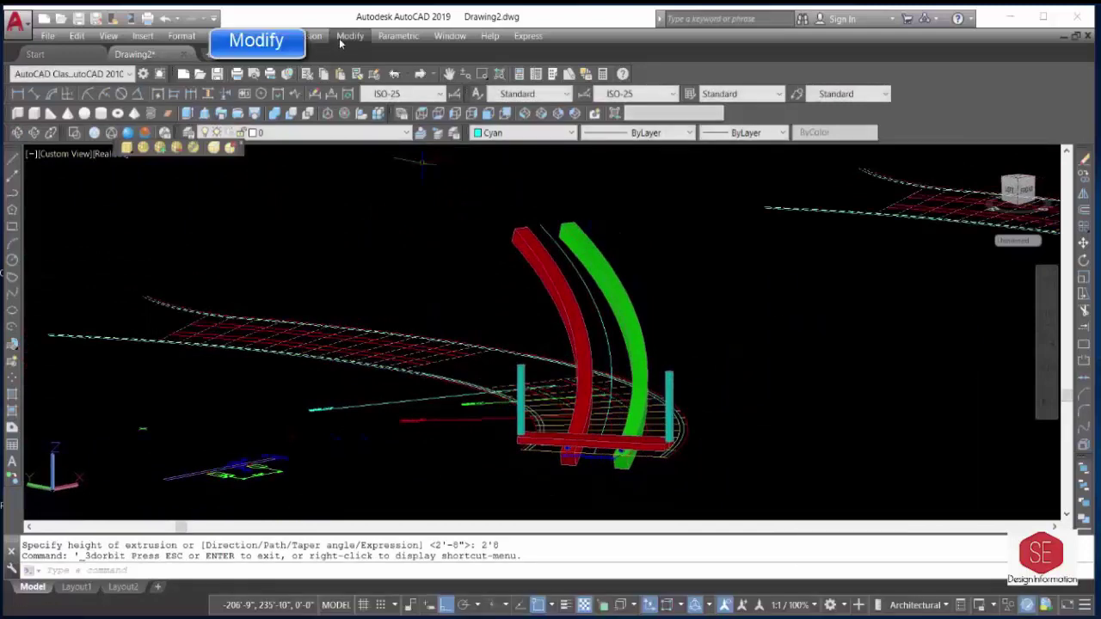
left_click(348, 37)
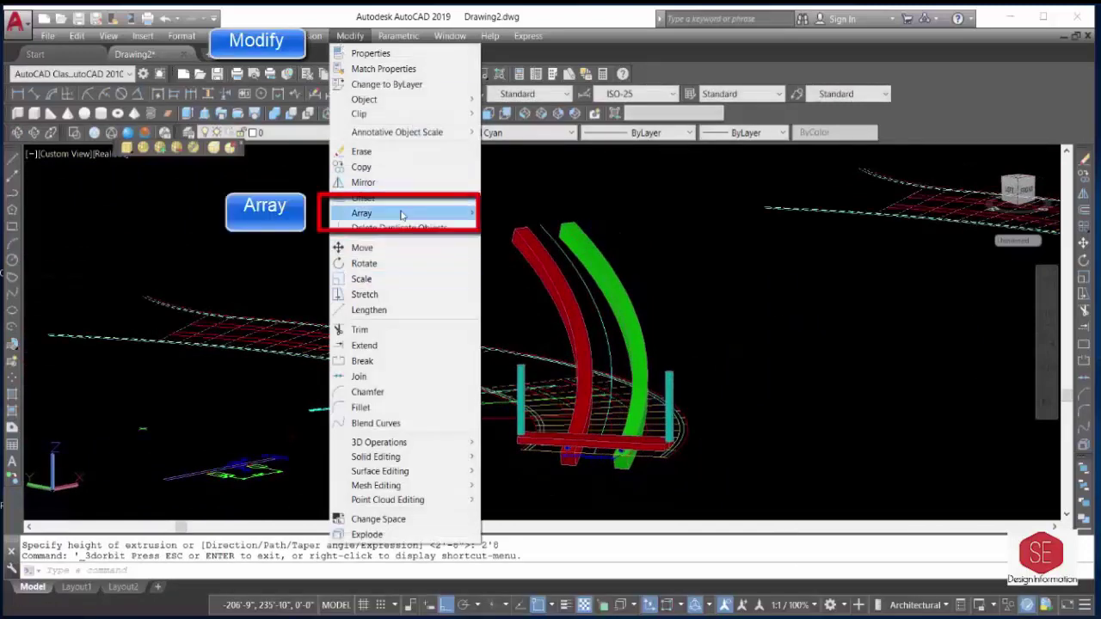
mouse_move(361, 212)
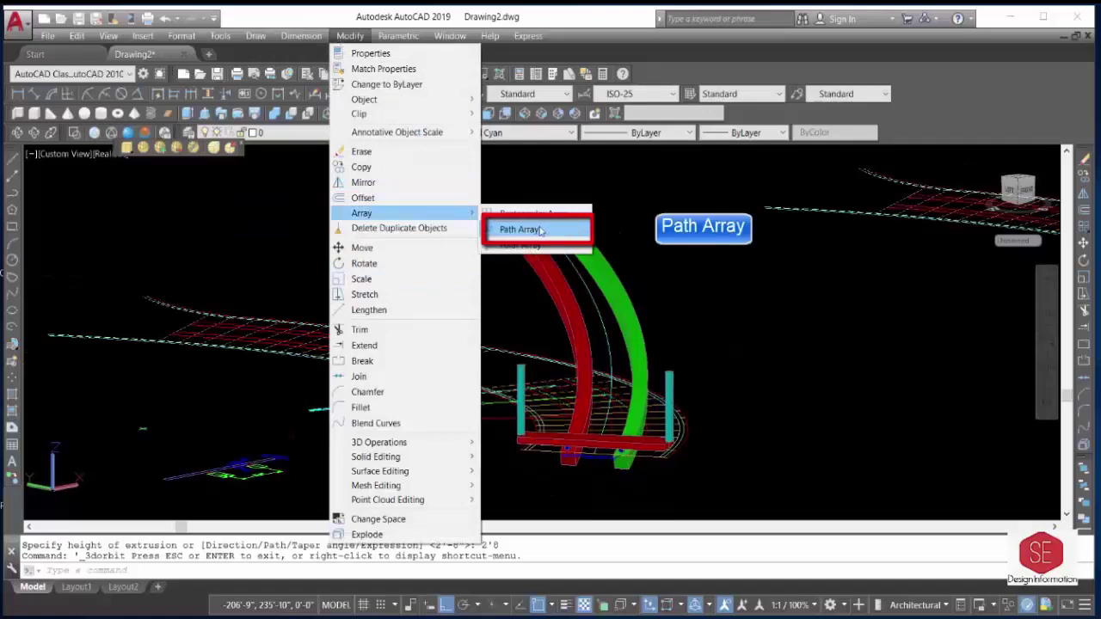
left_click(540, 231)
left_click(521, 400)
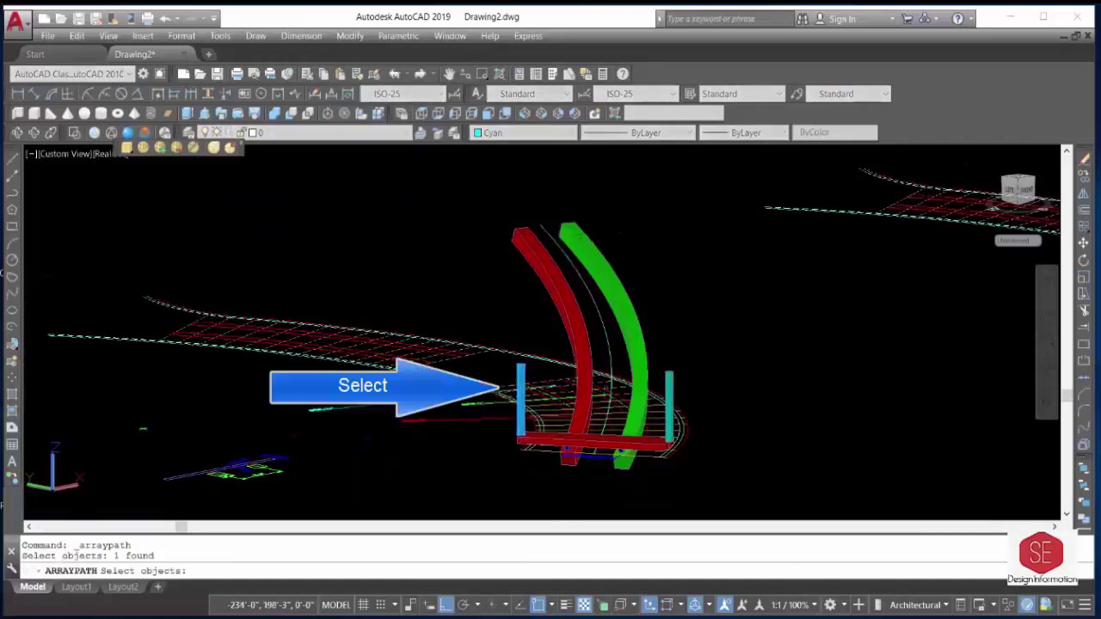
left_click(669, 404)
scroll(619, 446, "up", 3)
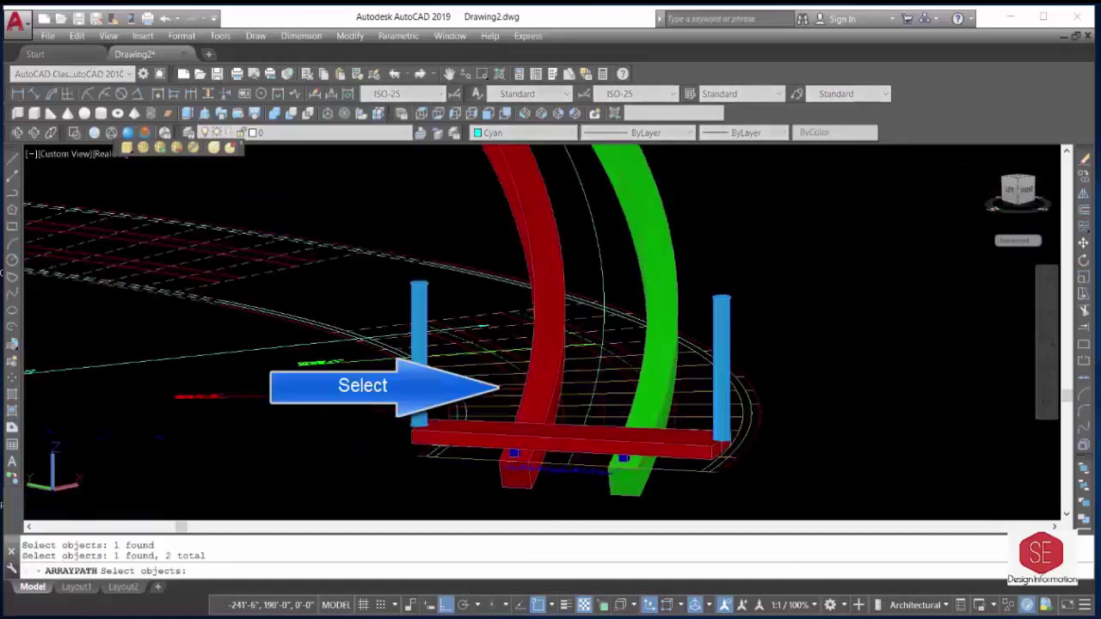
key("Return")
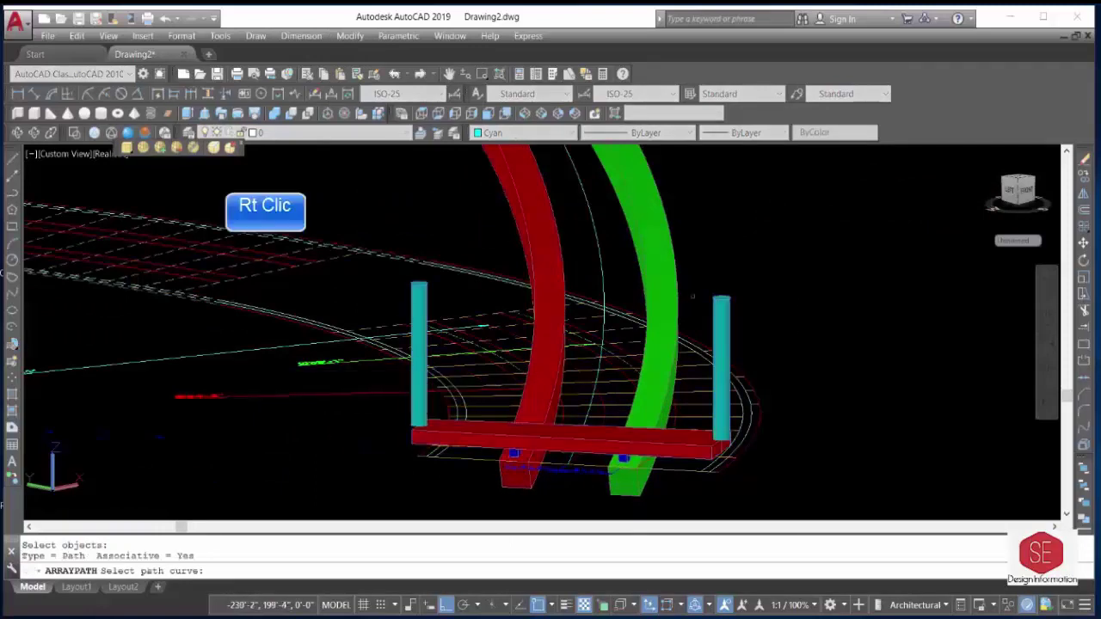
left_click(602, 251)
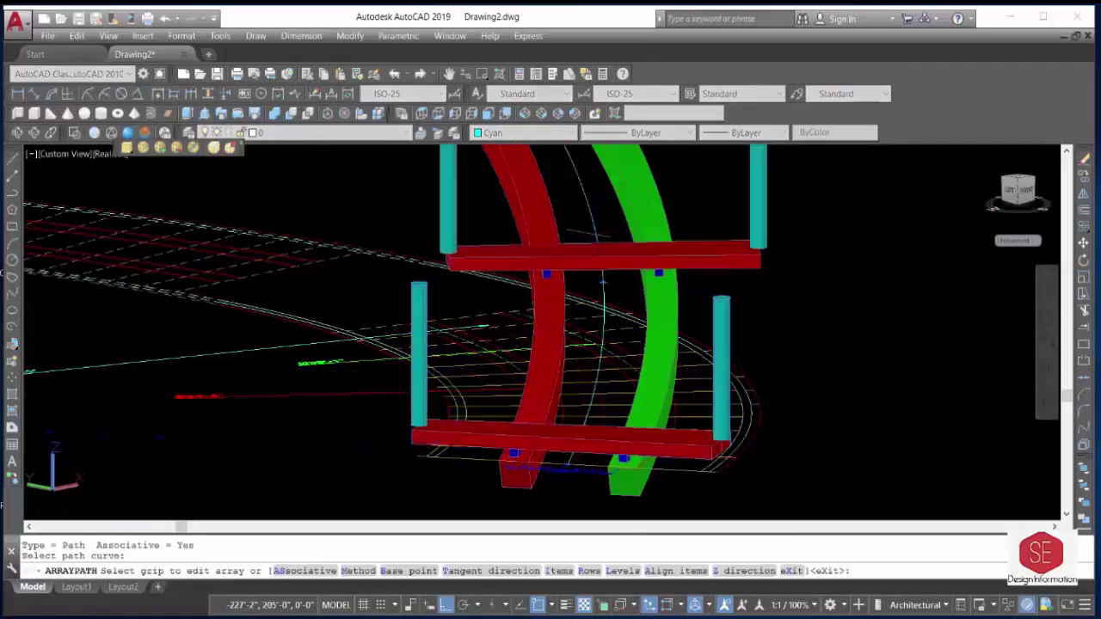
left_click(559, 572)
type("1'2")
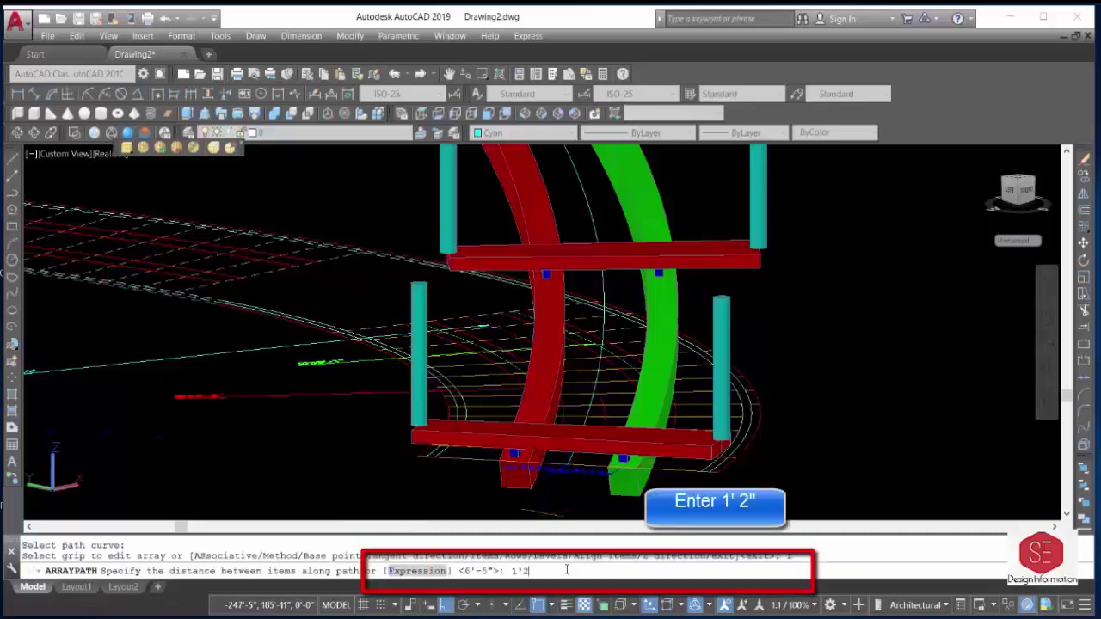
key("Return")
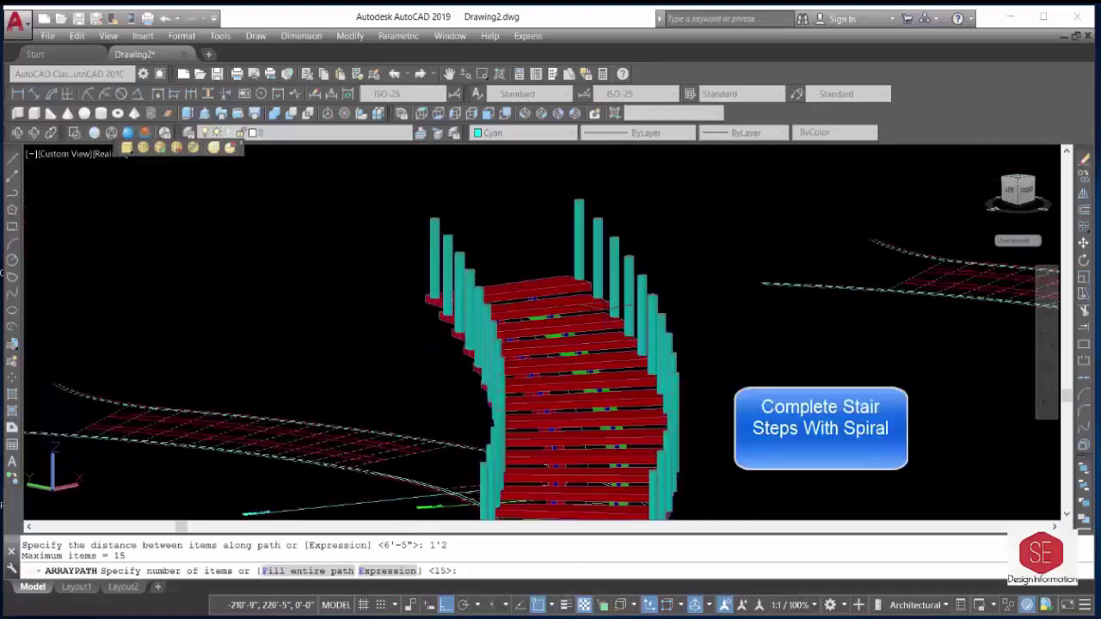
left_click(15, 140)
mouse_move(357, 322)
left_mouse_down()
mouse_move(474, 402)
mouse_move(412, 420)
left_mouse_up()
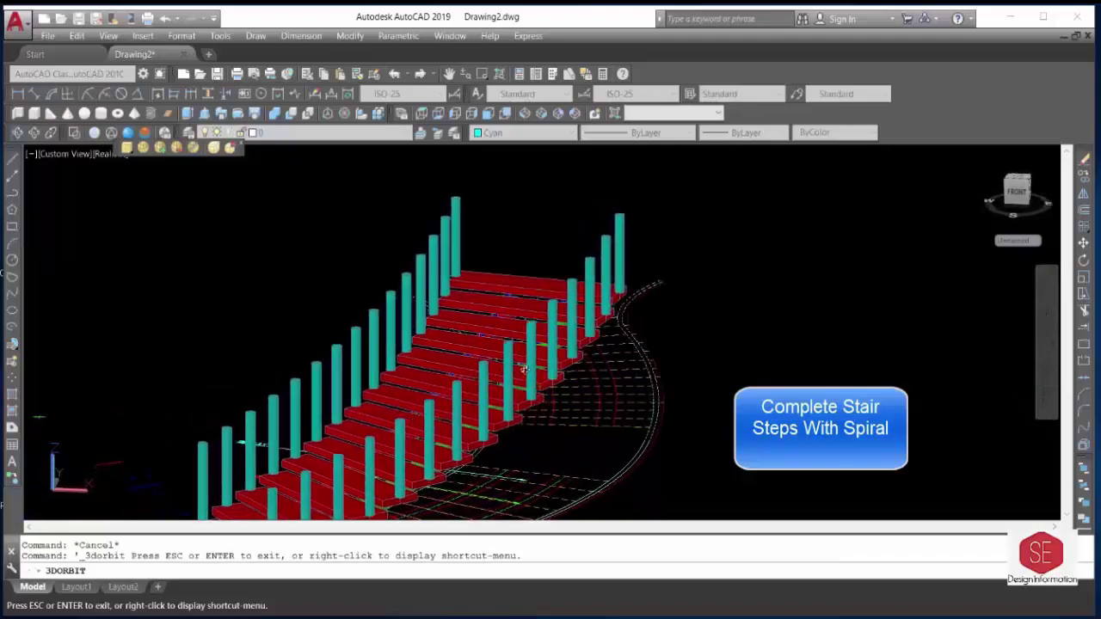
mouse_move(523, 369)
left_mouse_down()
mouse_move(302, 396)
mouse_move(268, 386)
mouse_move(241, 410)
mouse_move(294, 421)
left_mouse_up()
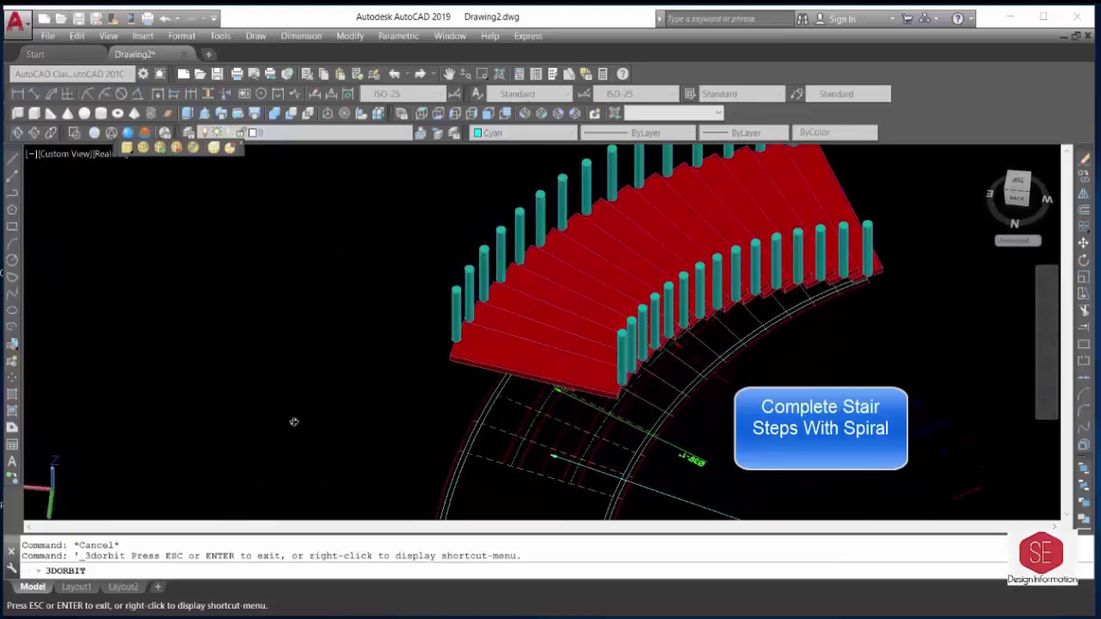
mouse_move(572, 390)
left_mouse_down()
mouse_move(490, 386)
mouse_move(470, 350)
left_mouse_up()
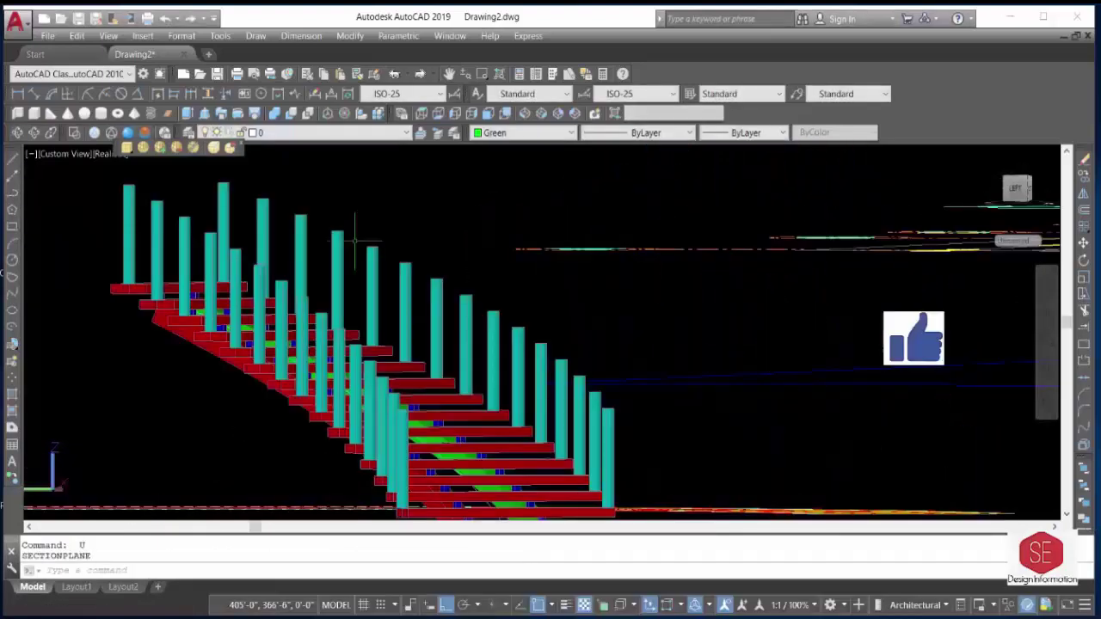
Draw a spline from the lowest post top through a middle post to the top post.
scroll(258, 276, "down", 2)
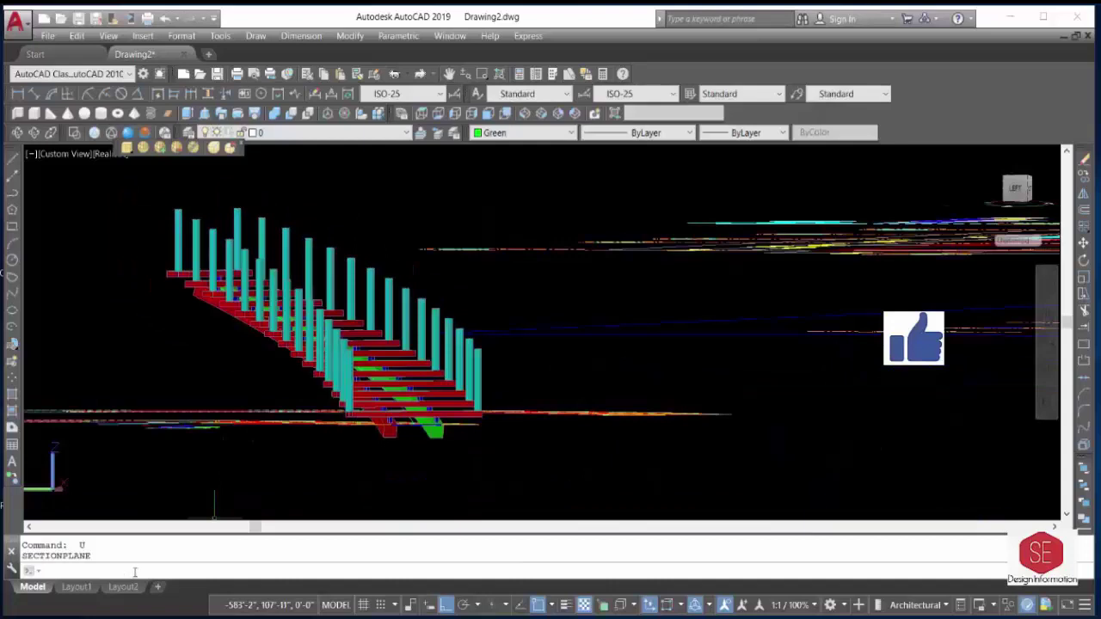
type("pl")
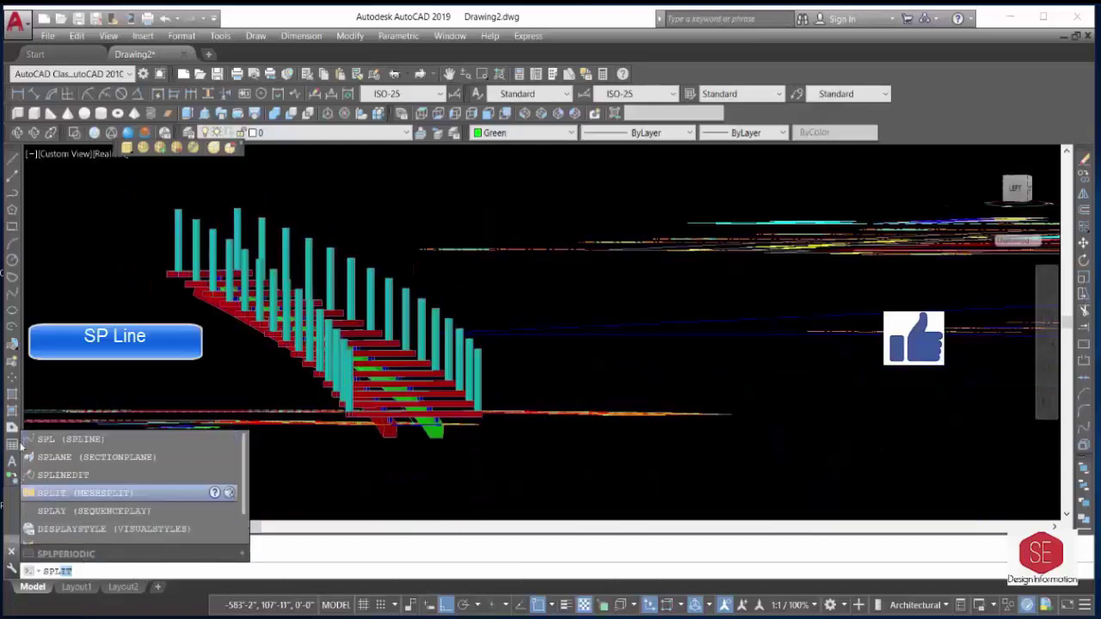
key("Escape")
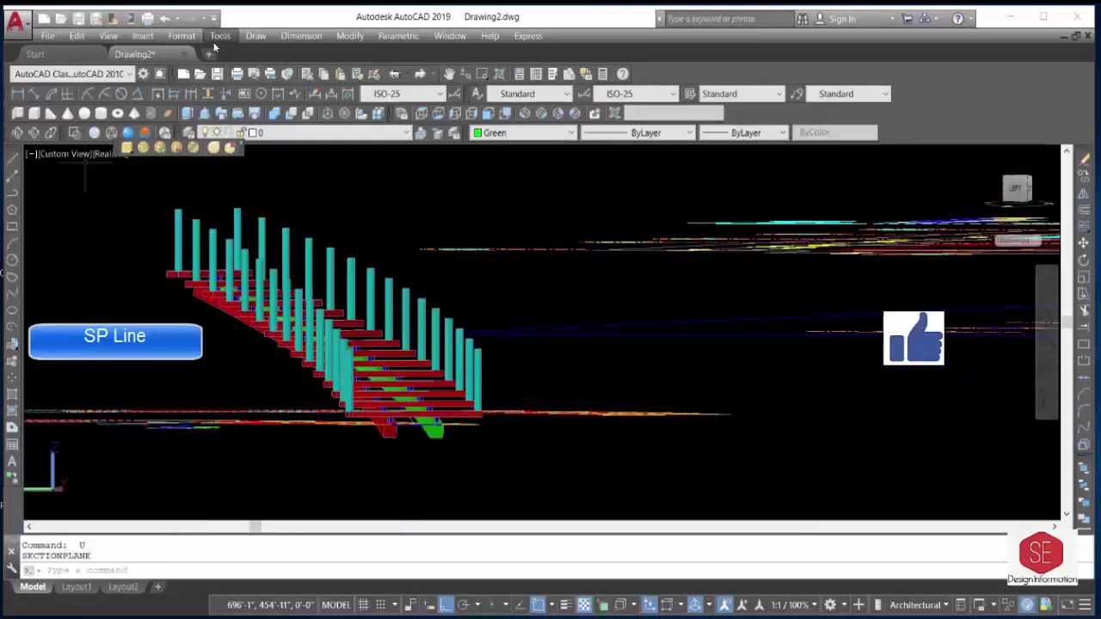
left_click(251, 38)
mouse_move(273, 264)
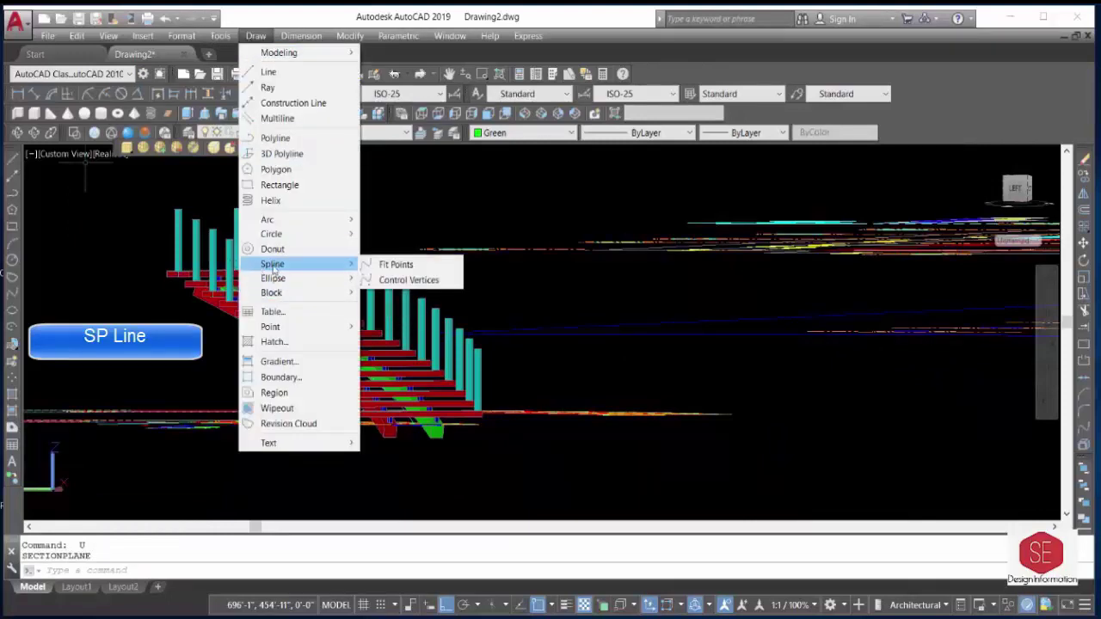
left_click(153, 534)
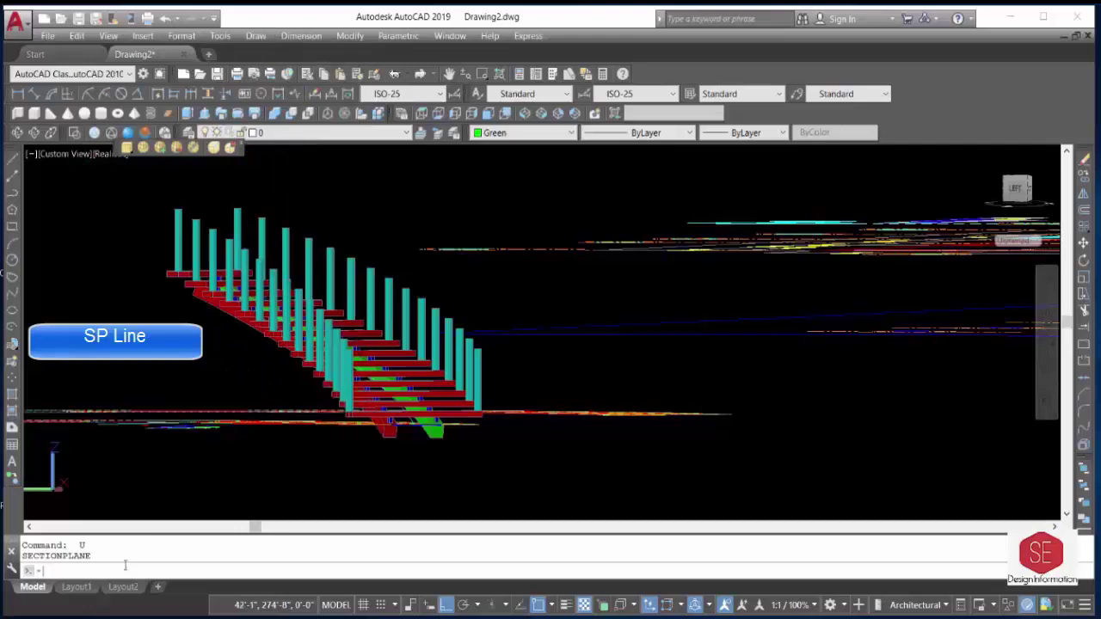
type("SPL")
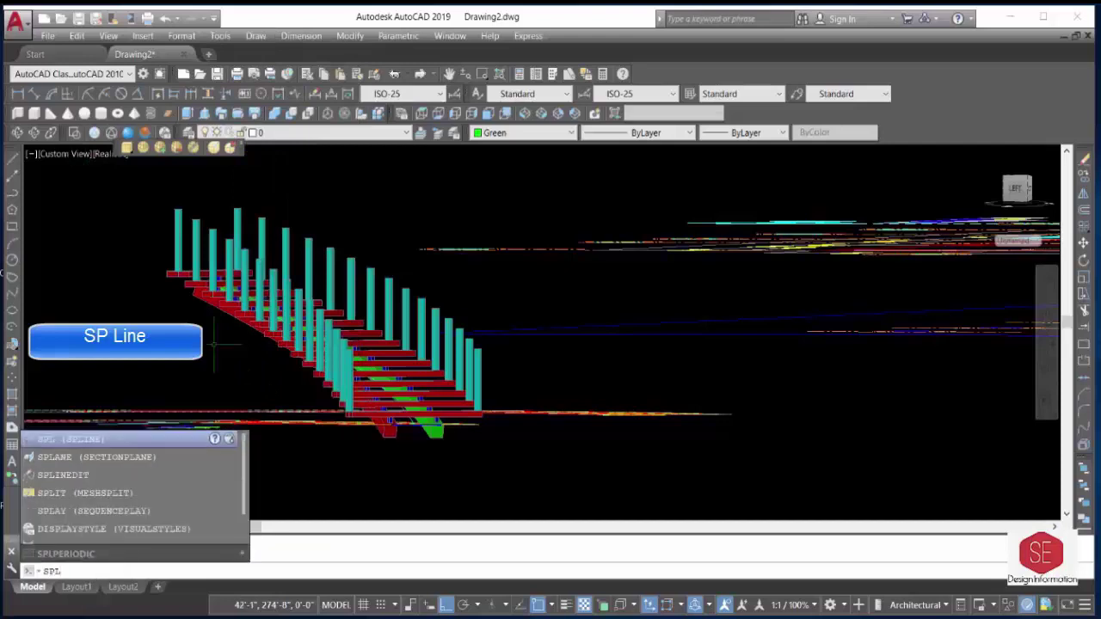
left_click(61, 446)
scroll(469, 344, "up", 2)
scroll(469, 345, "up", 2)
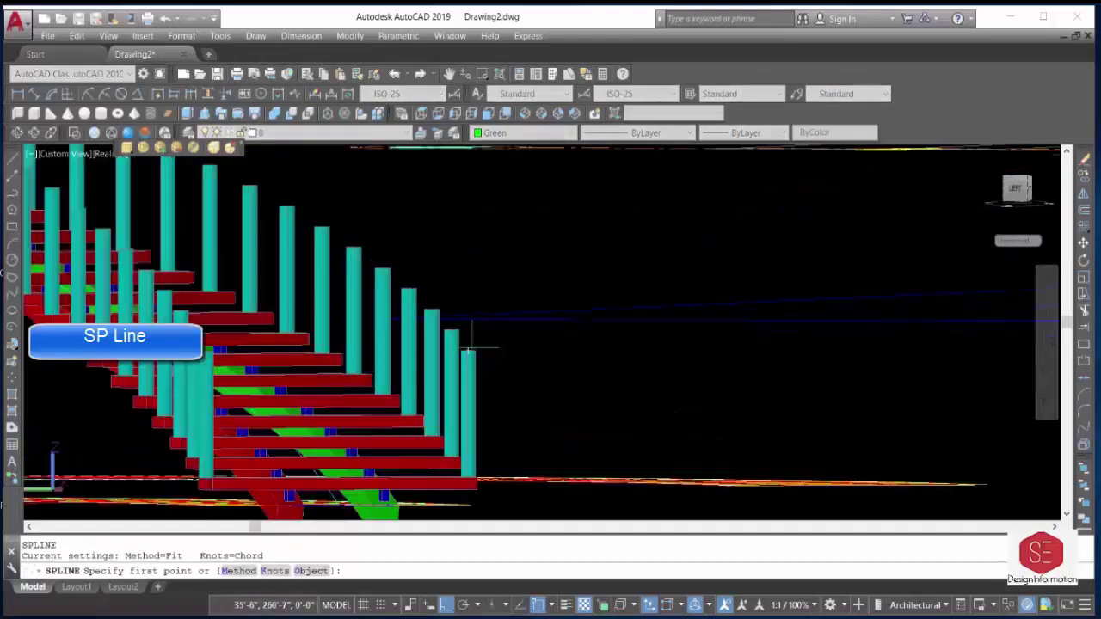
left_click(468, 348)
middle_click_drag(468, 352, 361, 350, "shift")
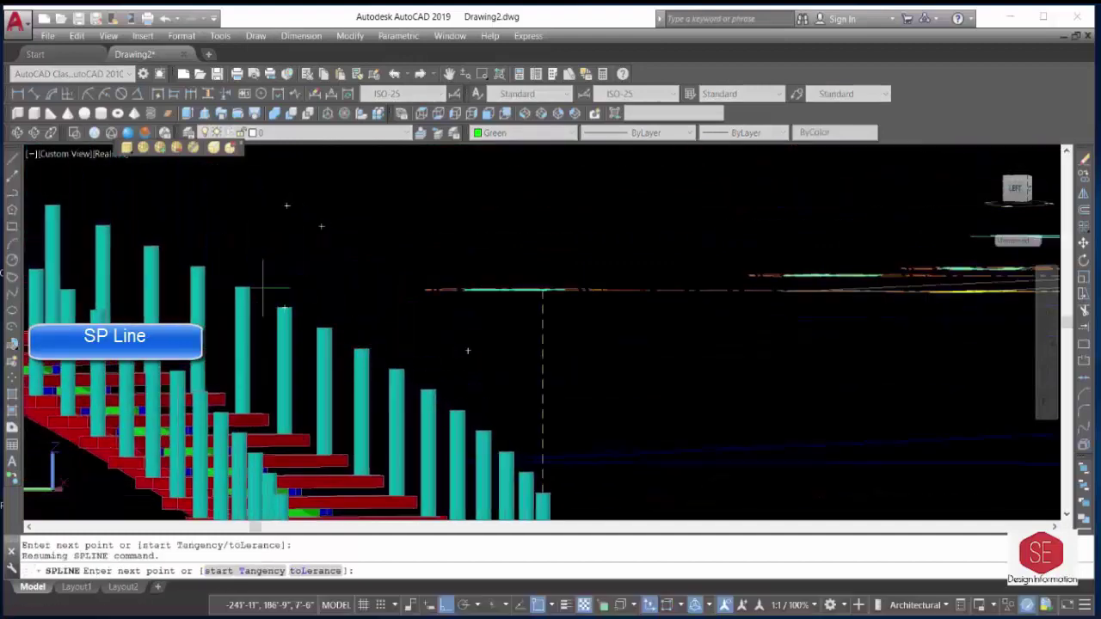
middle_click_drag(263, 291, 275, 301, "shift")
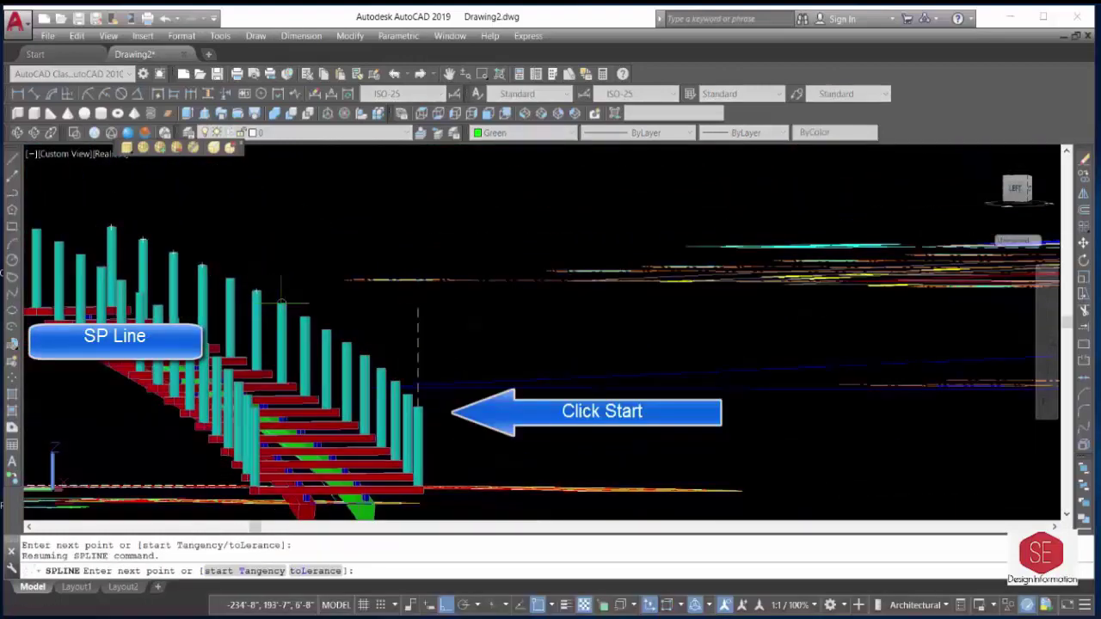
left_click(305, 318)
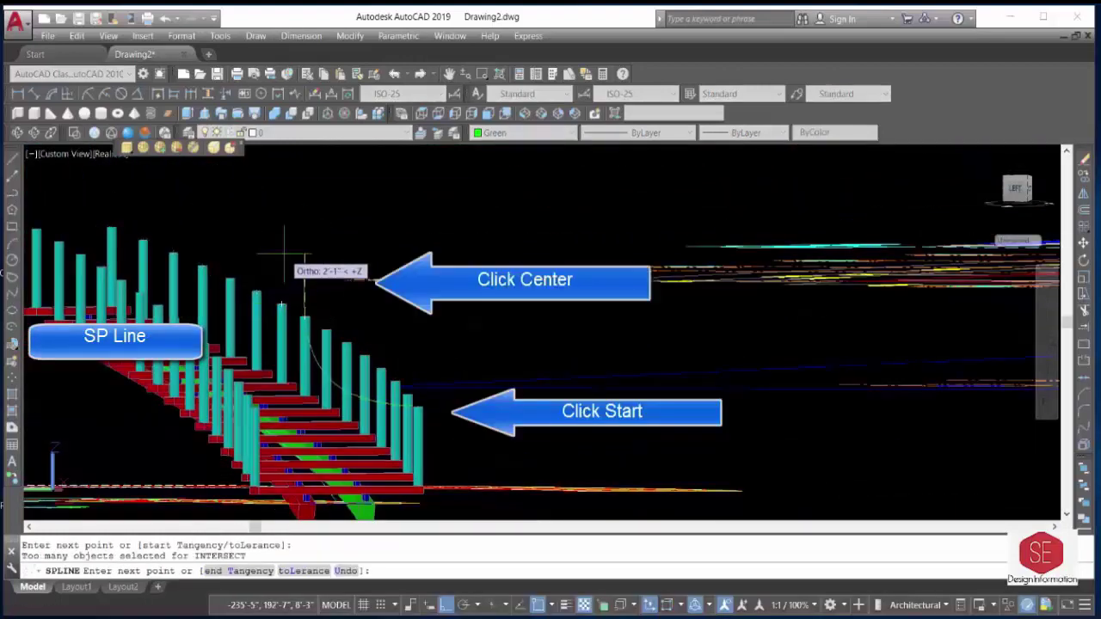
left_click(111, 228)
right_click(111, 228)
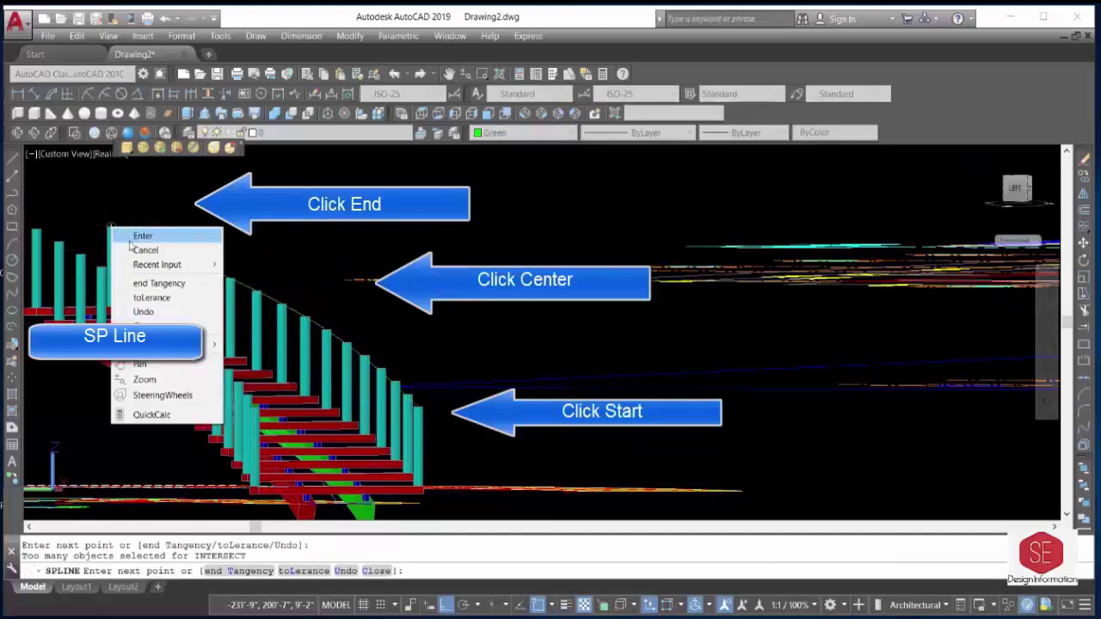
left_click(130, 240)
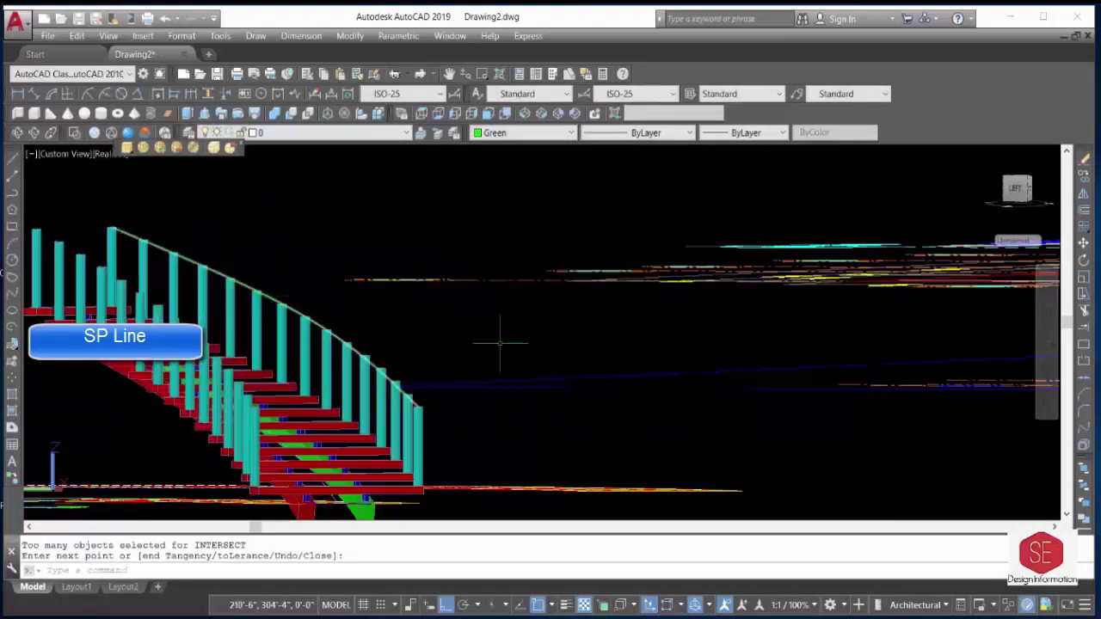
Draw a second handrail spline from a post top to the last post.
middle_click_drag(499, 343, 659, 327)
key("Return")
type("e")
key("Return")
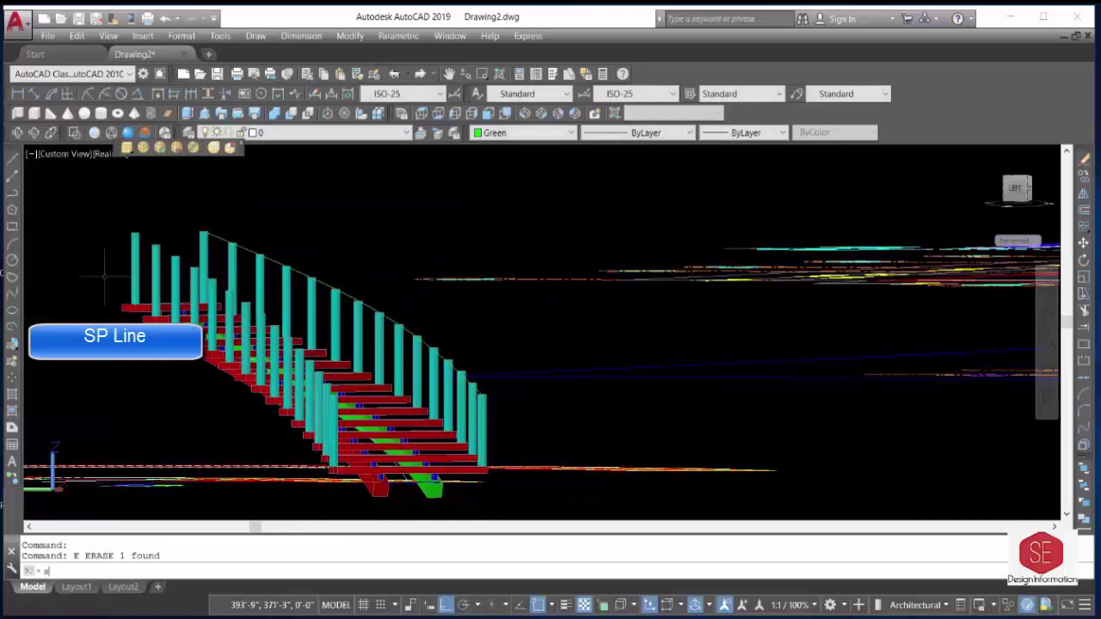
type("pl")
key("Return")
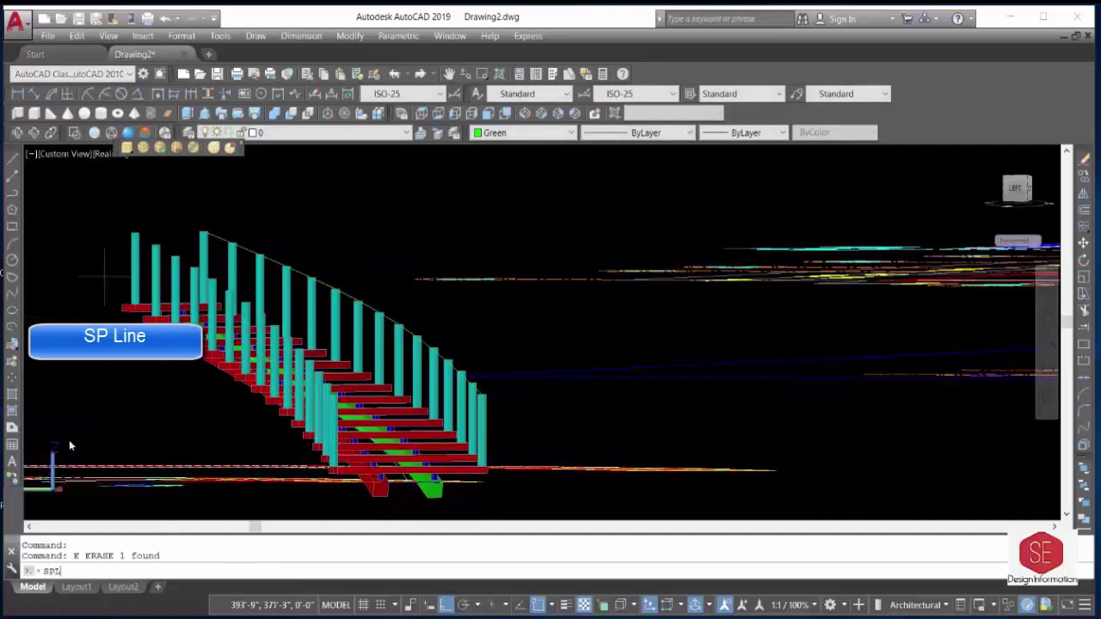
scroll(354, 396, "up", 3)
left_click(354, 394)
scroll(353, 394, "down", 2)
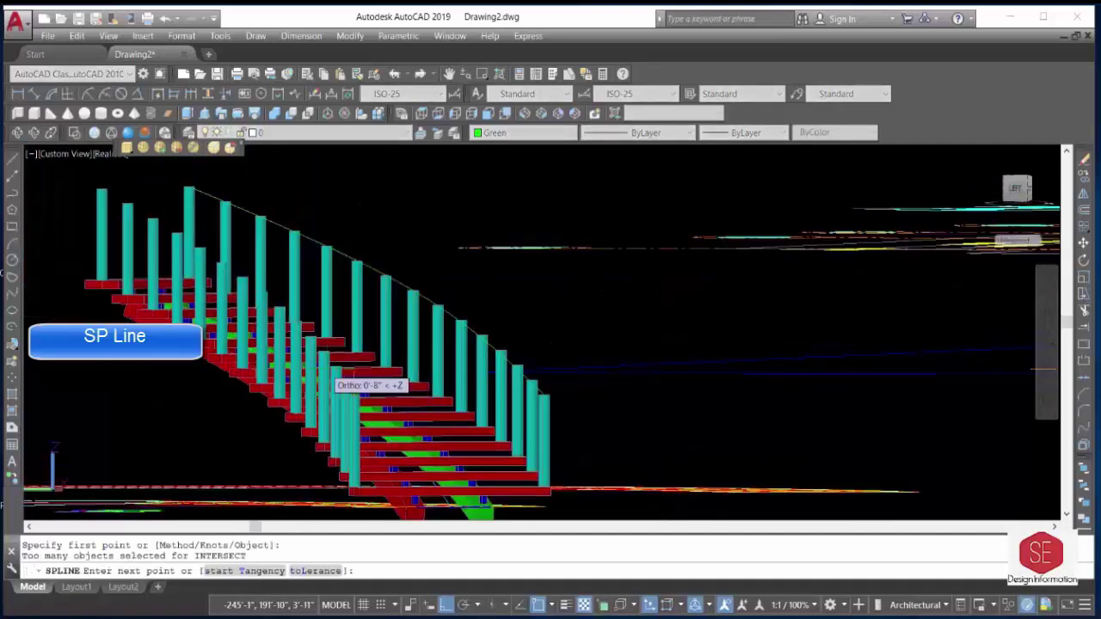
left_click(102, 191)
right_click(103, 191)
left_click(129, 200)
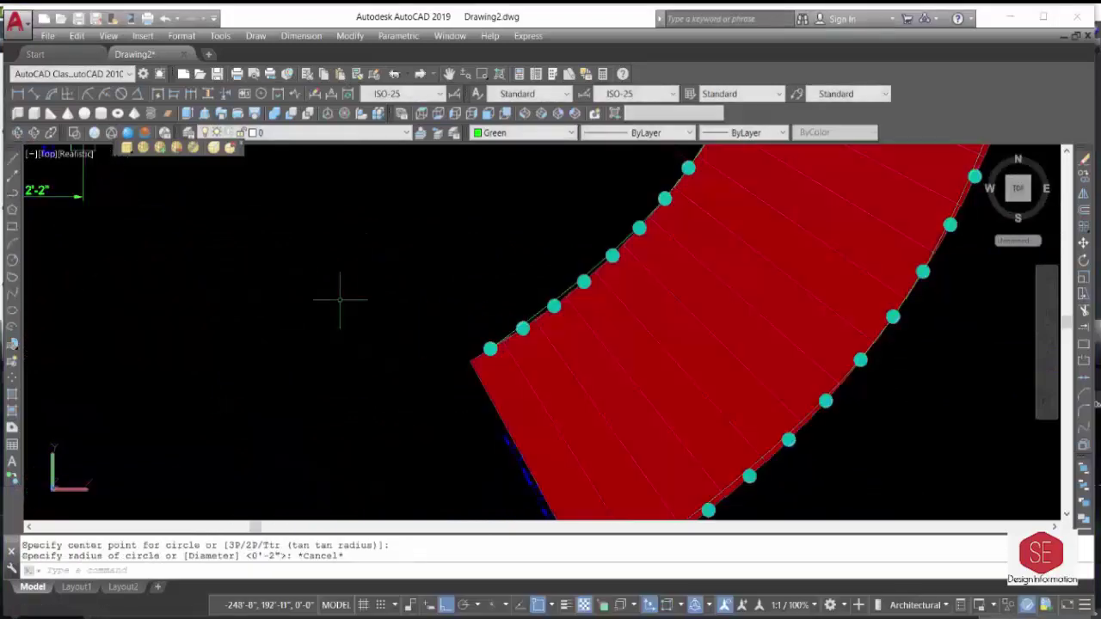
Draw a 2-inch radius circle as the handrail profile.
key("Return")
left_click(338, 299)
type("2")
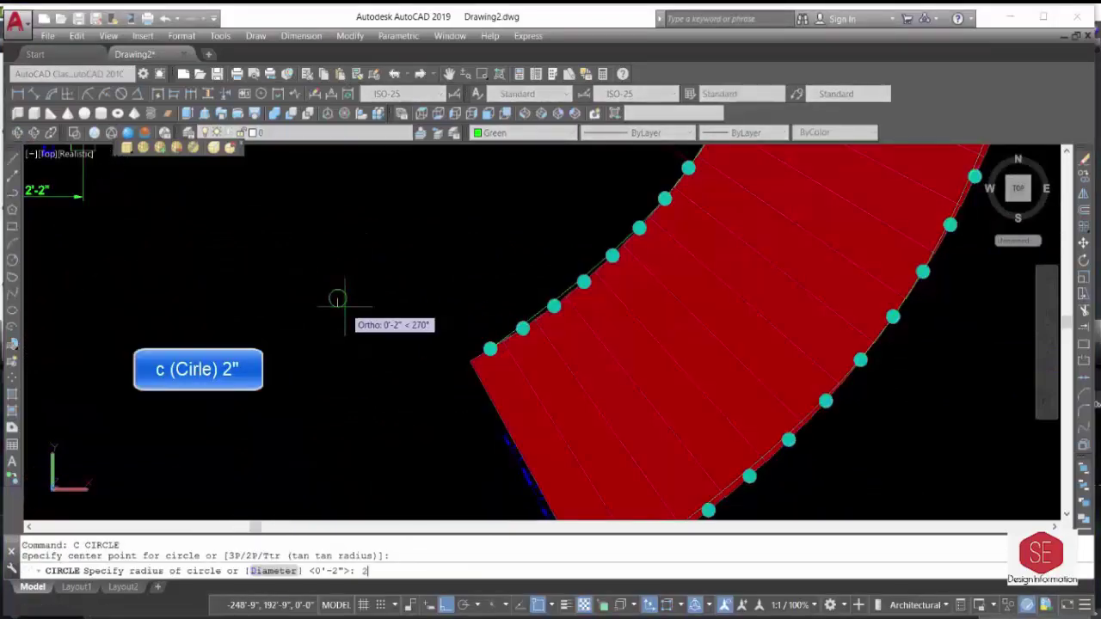
key("Return")
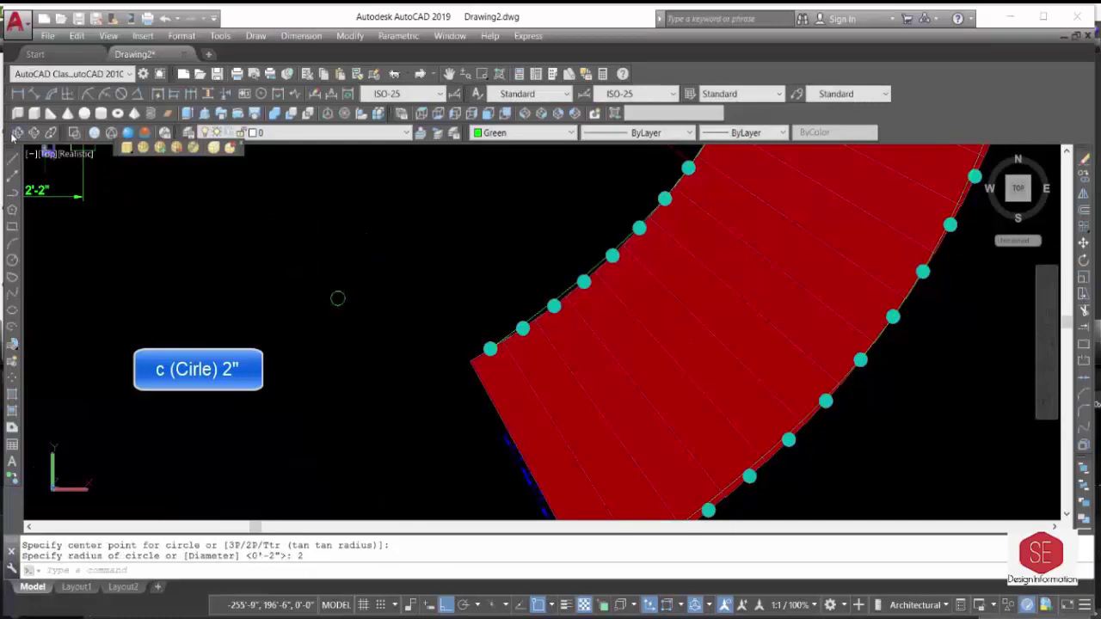
left_click(17, 132)
left_click_drag(627, 319, 353, 423)
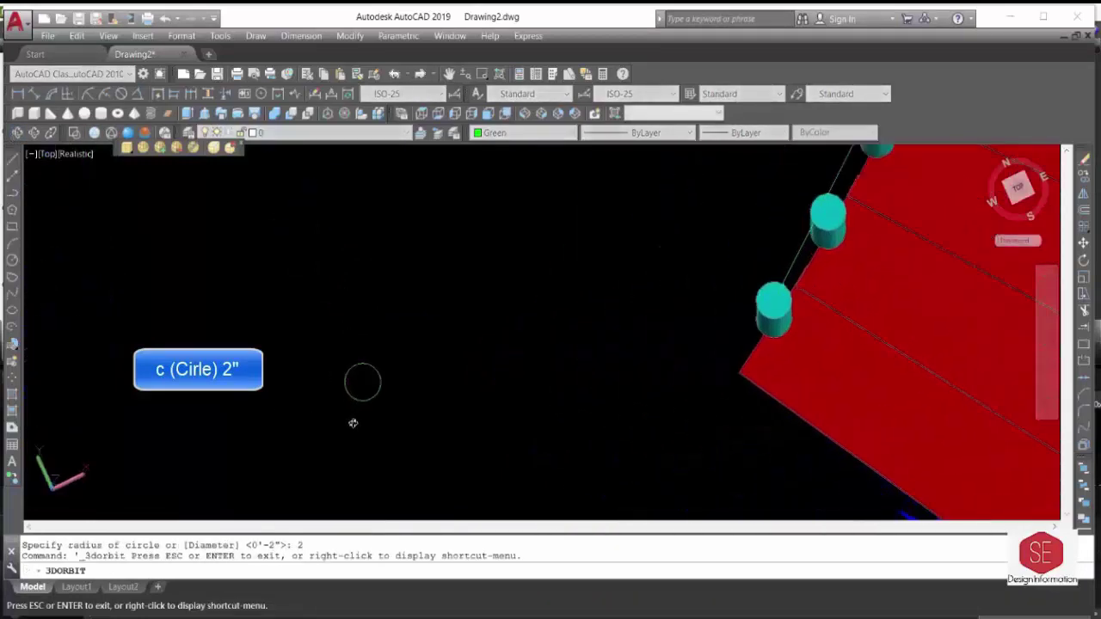
key("Escape")
3D-rotate the circle about its centre so it stands upright.
left_click(345, 113)
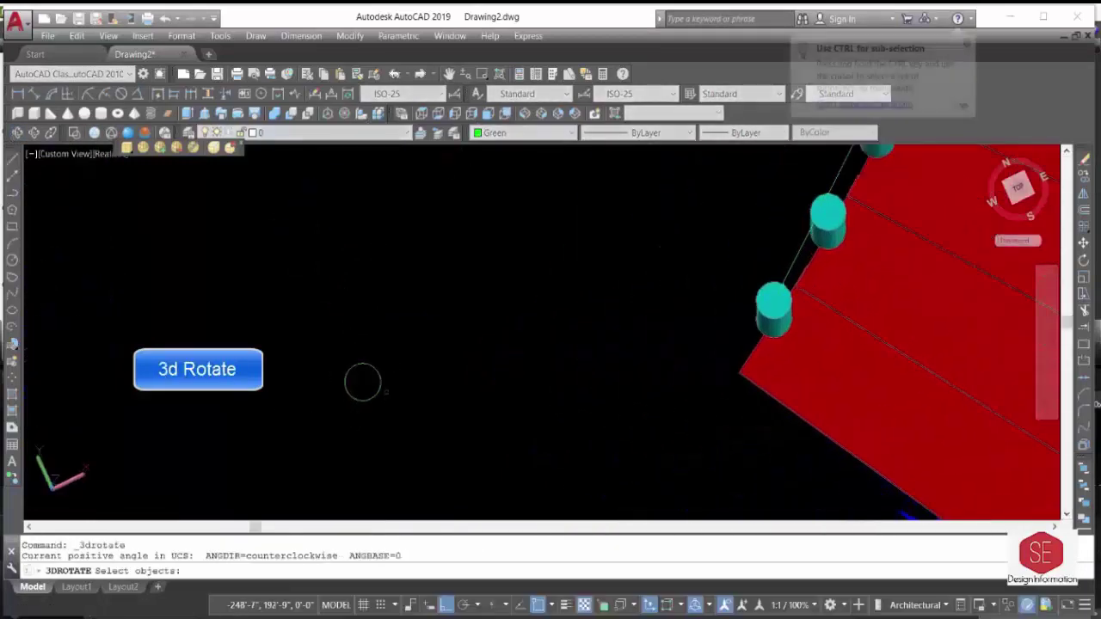
left_click(362, 382)
key("Return")
left_click(363, 382)
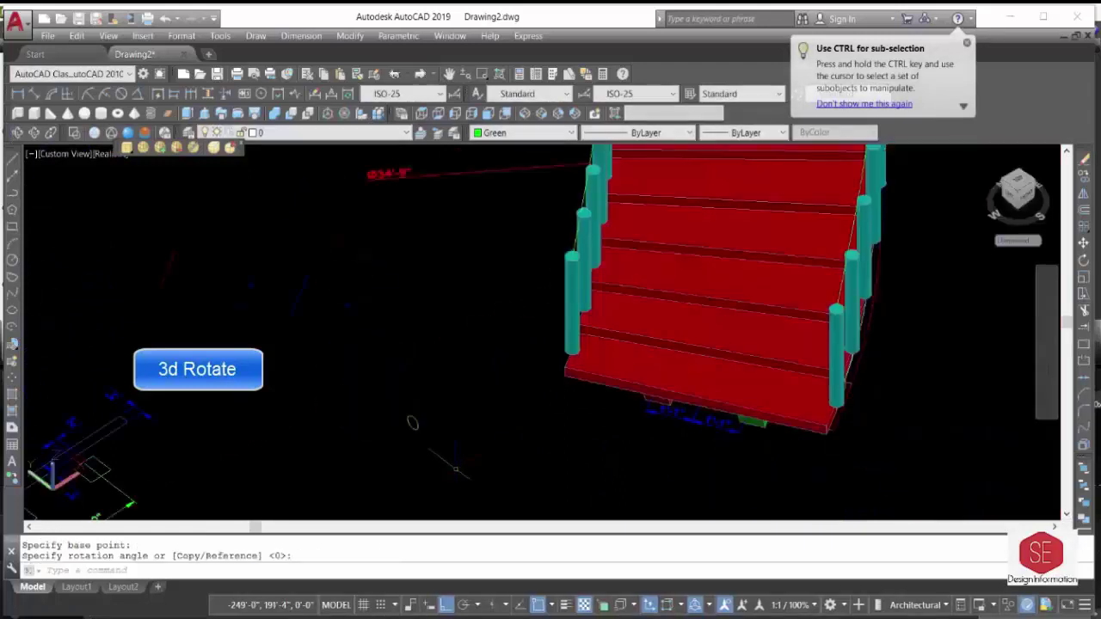
type("m")
key("Return")
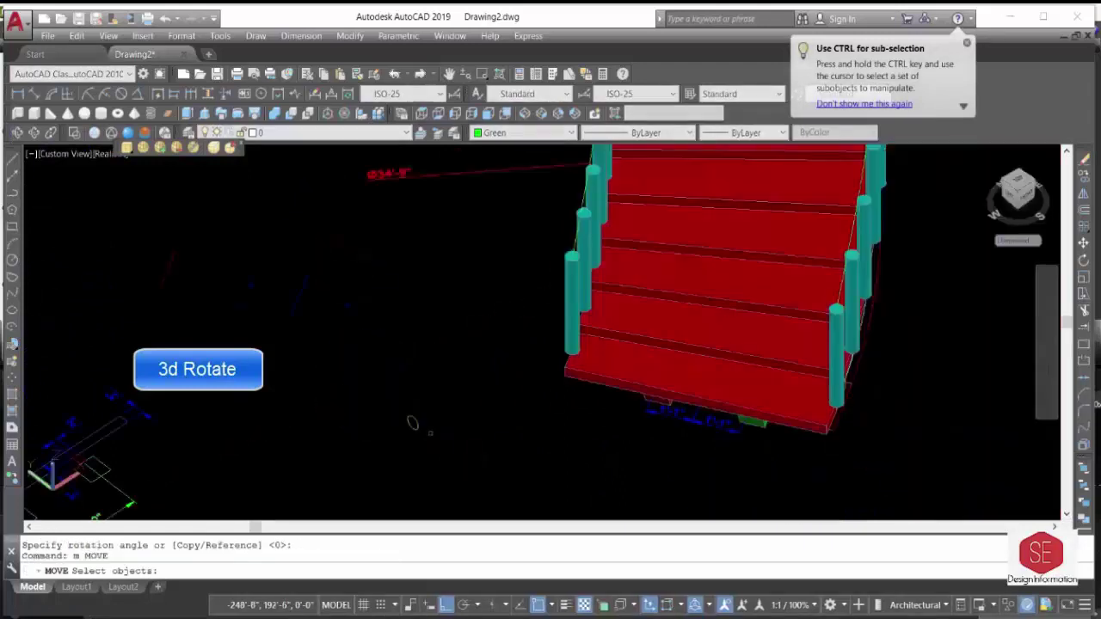
Move the circle from its centre to the spline start on the post top.
scroll(412, 423, "up", 3)
left_click(394, 413)
key("Return")
left_click(400, 406)
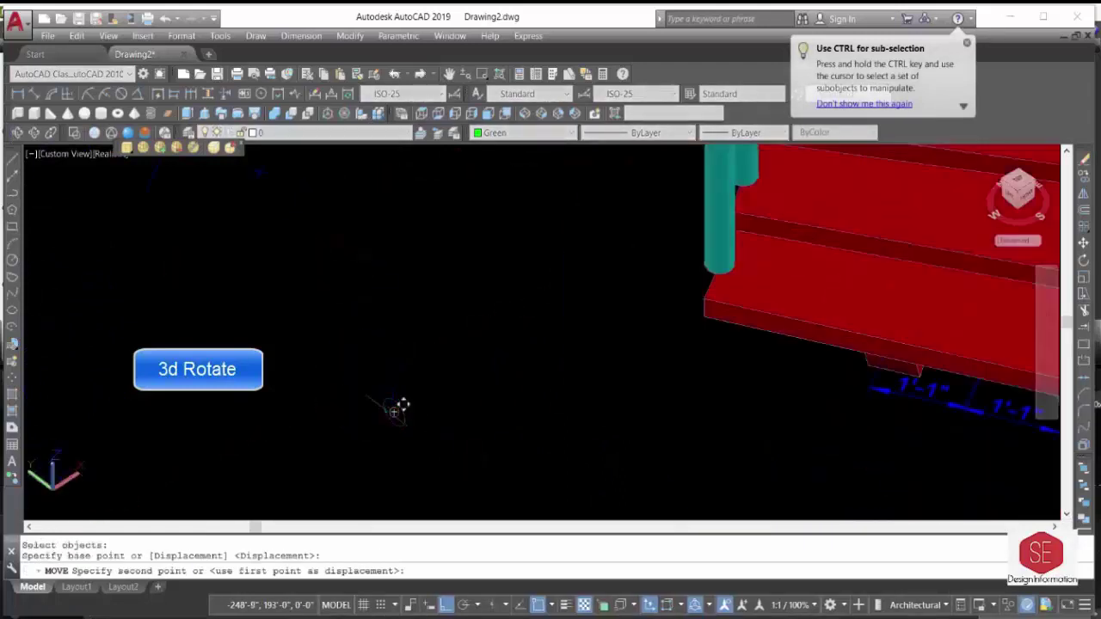
scroll(492, 450, "up", 3)
scroll(635, 240, "up", 2)
scroll(636, 240, "up", 2)
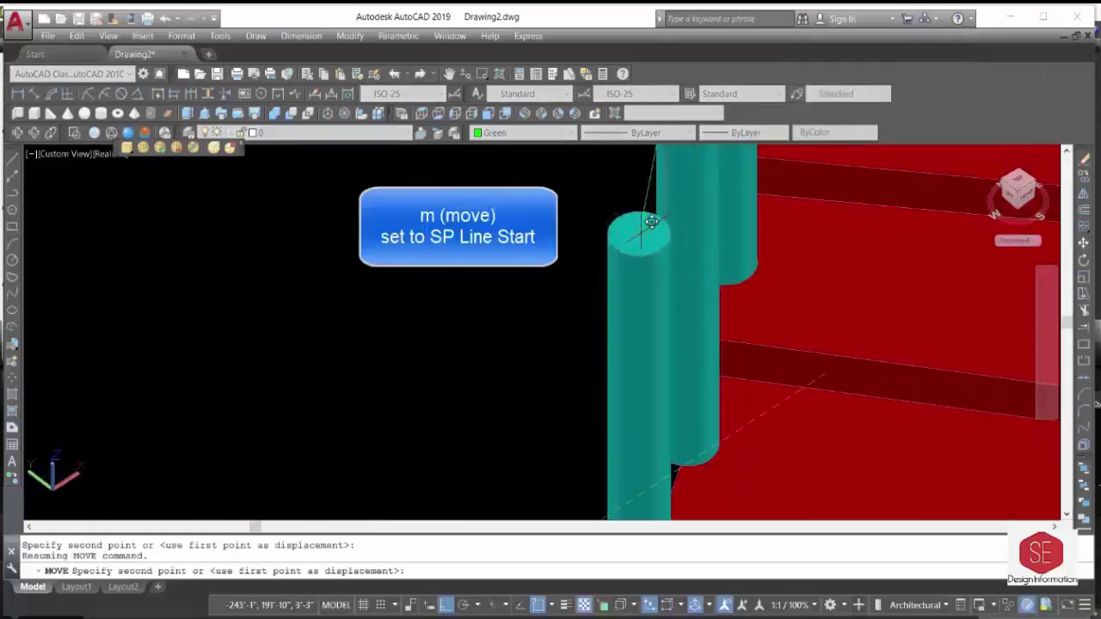
left_click(640, 230)
Copy the circle to the start of the other spline.
left_click(637, 222)
scroll(516, 344, "down", 3)
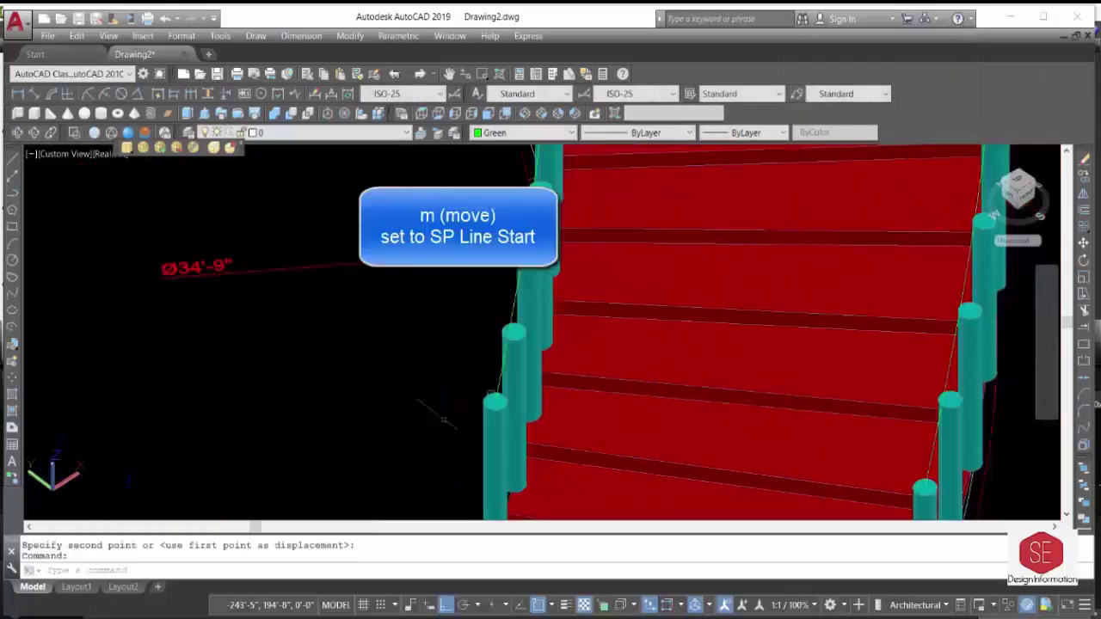
left_click(671, 310)
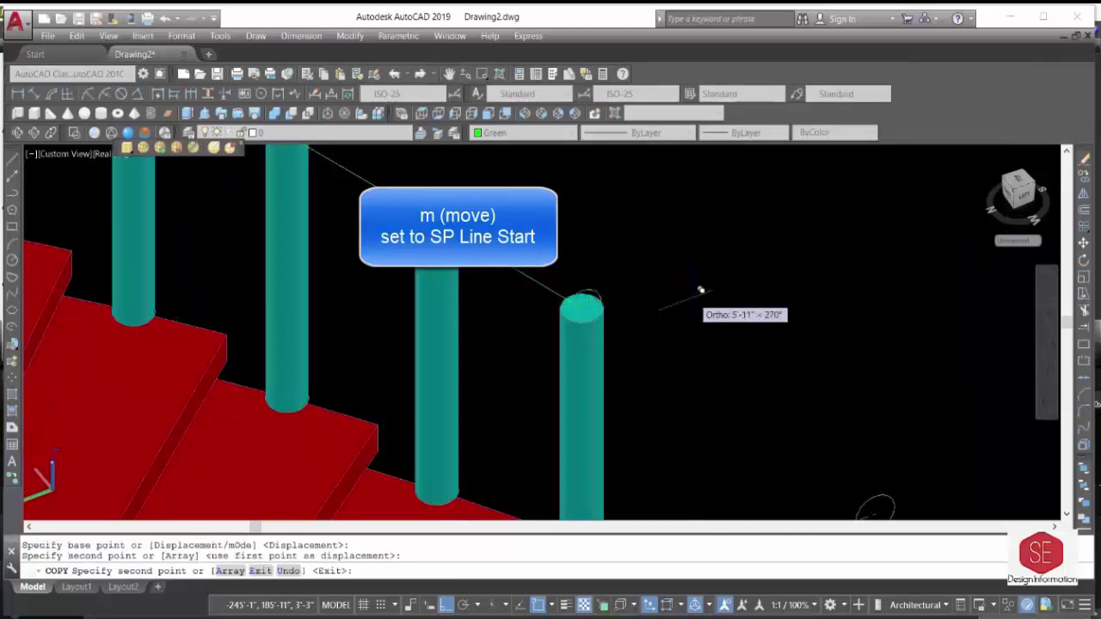
key("Escape")
scroll(659, 305, "down", 3)
scroll(659, 305, "up", 2)
mouse_move(659, 306)
middle_mouse_down("shift")
mouse_move(340, 318)
mouse_move(597, 349)
mouse_move(671, 322)
mouse_move(690, 356)
middle_mouse_up("shift")
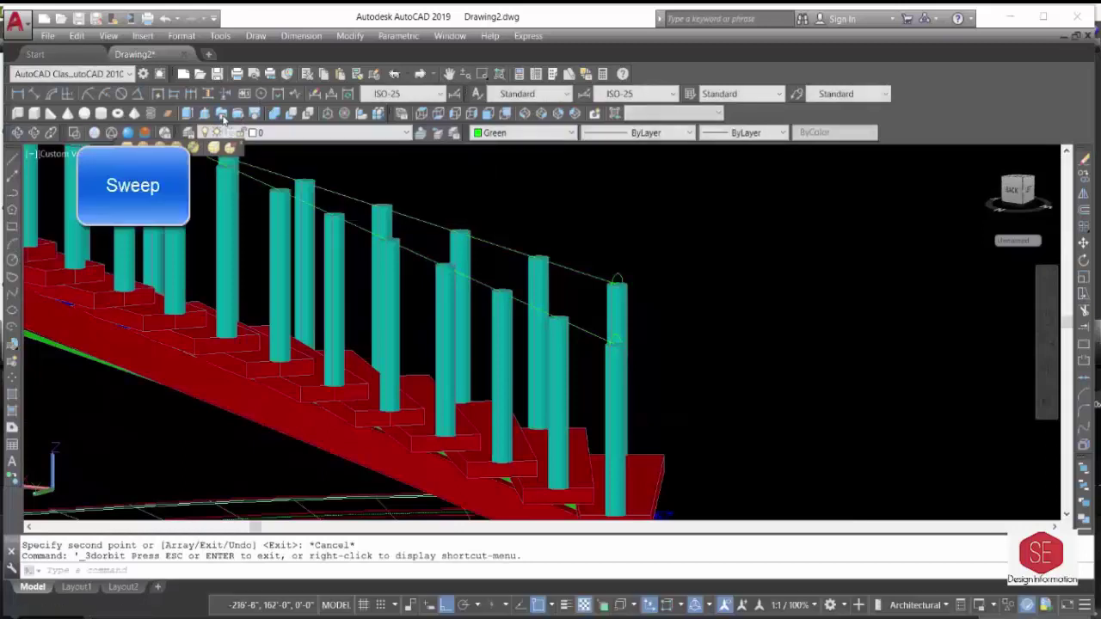
Sweep the circle along the spline to create the first green handrail.
left_click(222, 117)
scroll(614, 344, "up", 2)
left_click(618, 360)
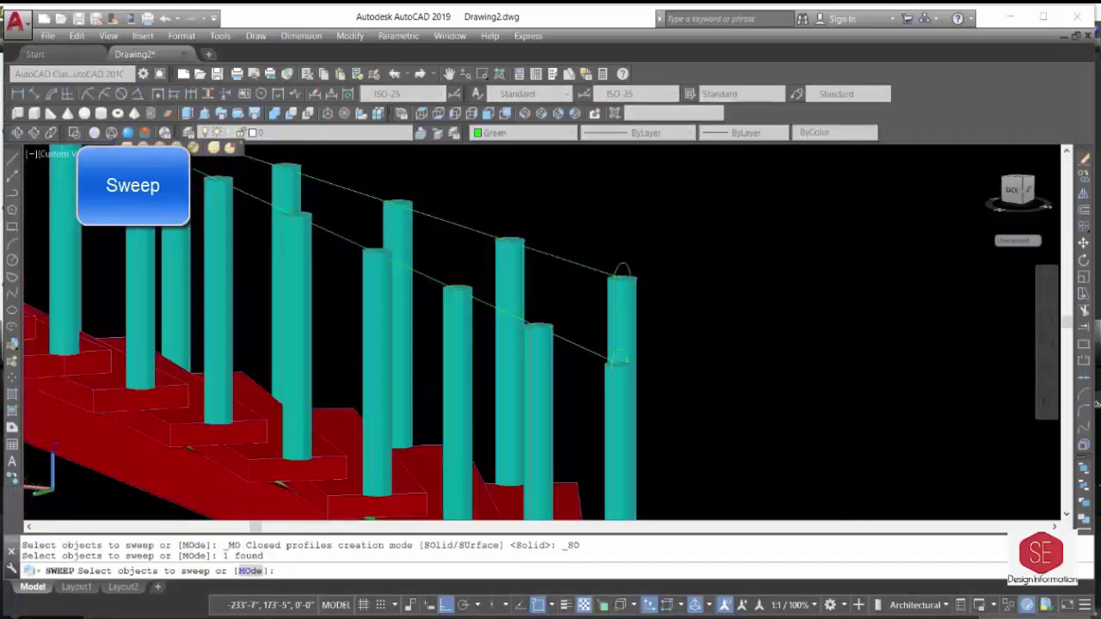
right_click(708, 338)
left_click(727, 347)
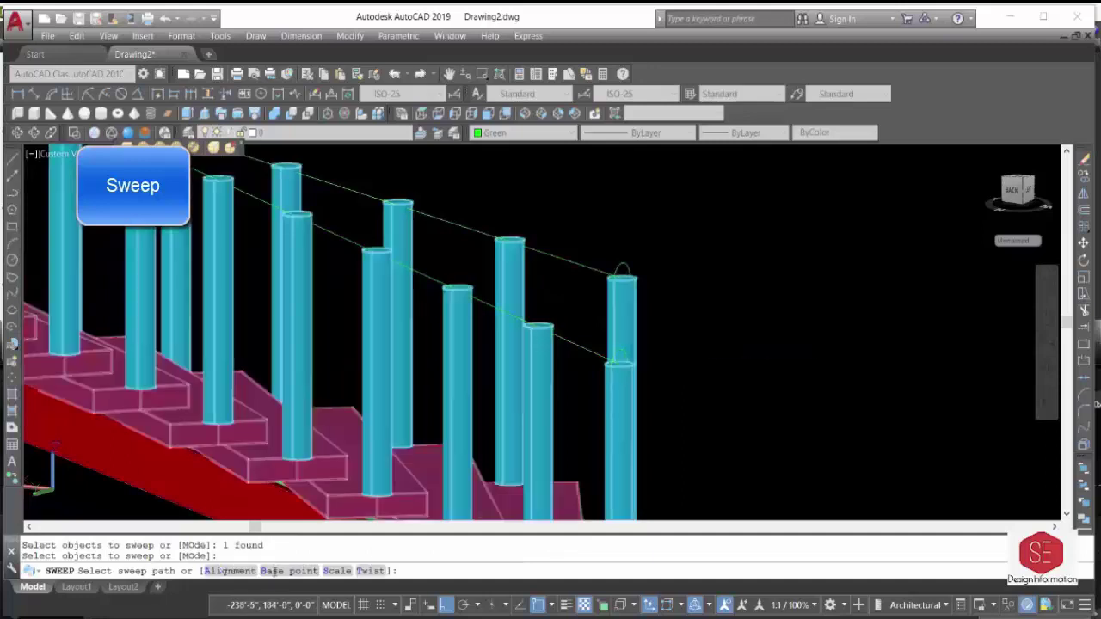
left_click(274, 571)
left_click(357, 333)
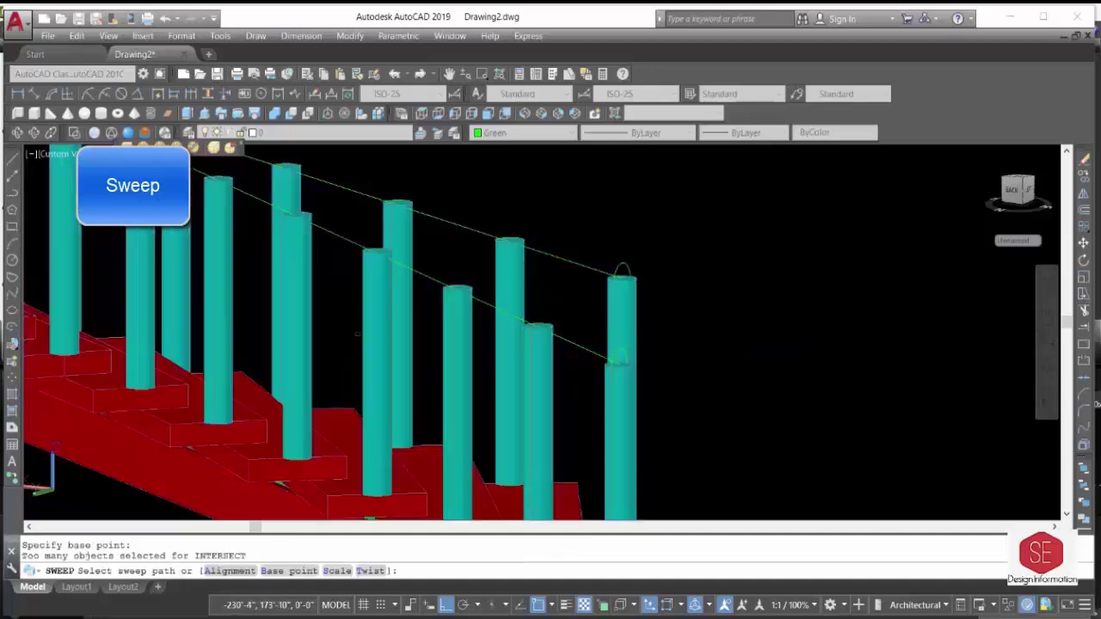
scroll(357, 334, "down", 2)
left_click(456, 319)
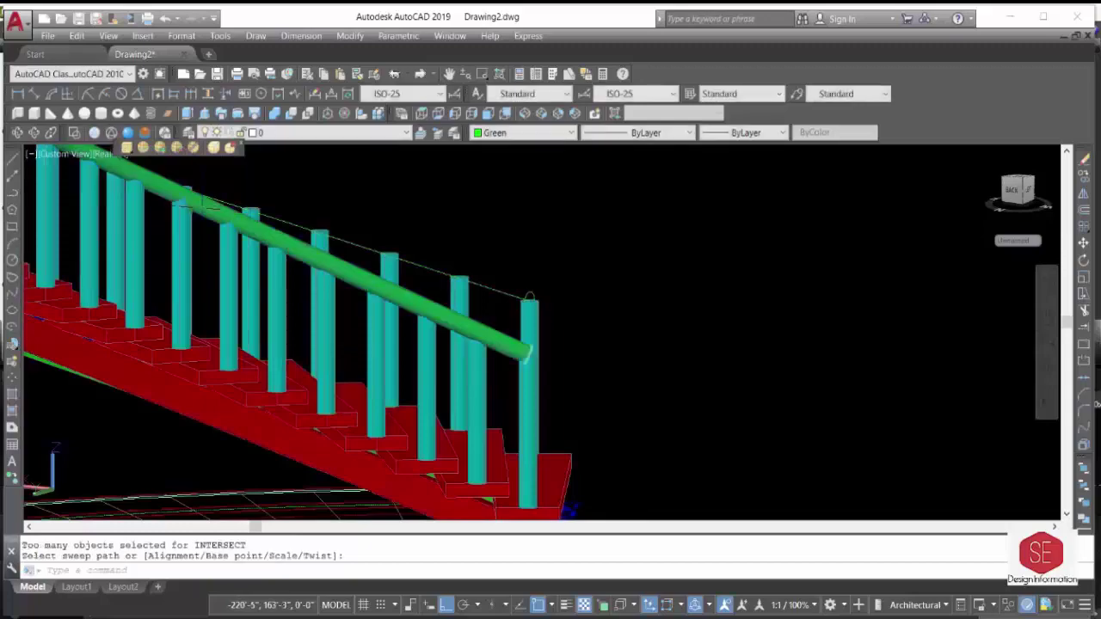
Start a second sweep with the other circle as the profile.
left_click(18, 133)
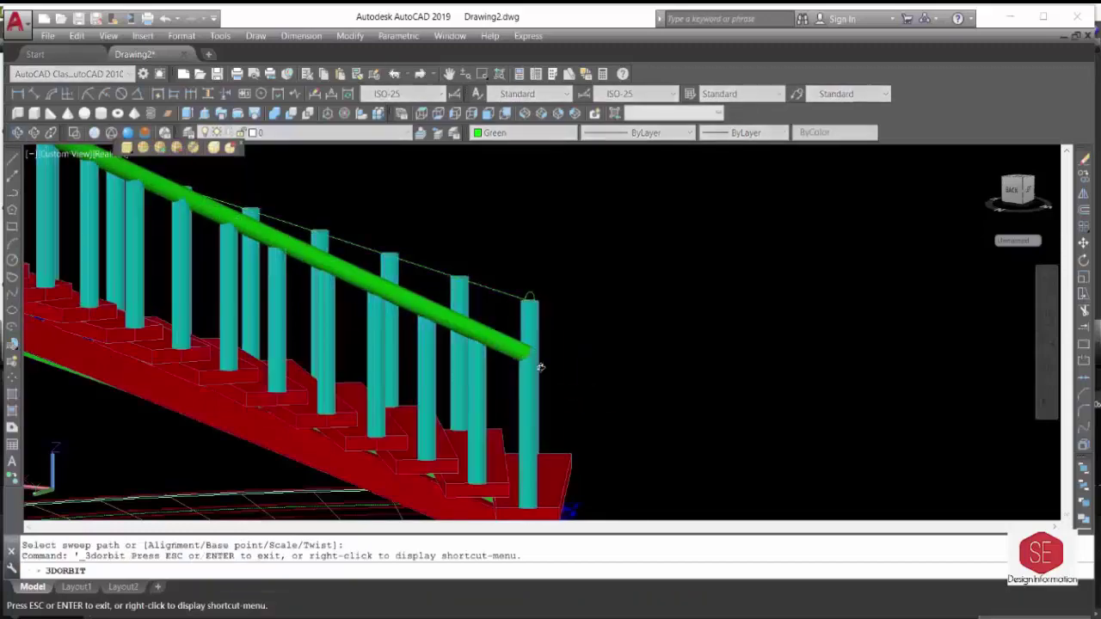
mouse_move(344, 344)
left_mouse_down()
mouse_move(262, 366)
mouse_move(194, 368)
mouse_move(129, 338)
left_mouse_up()
right_click(91, 310)
left_click(112, 319)
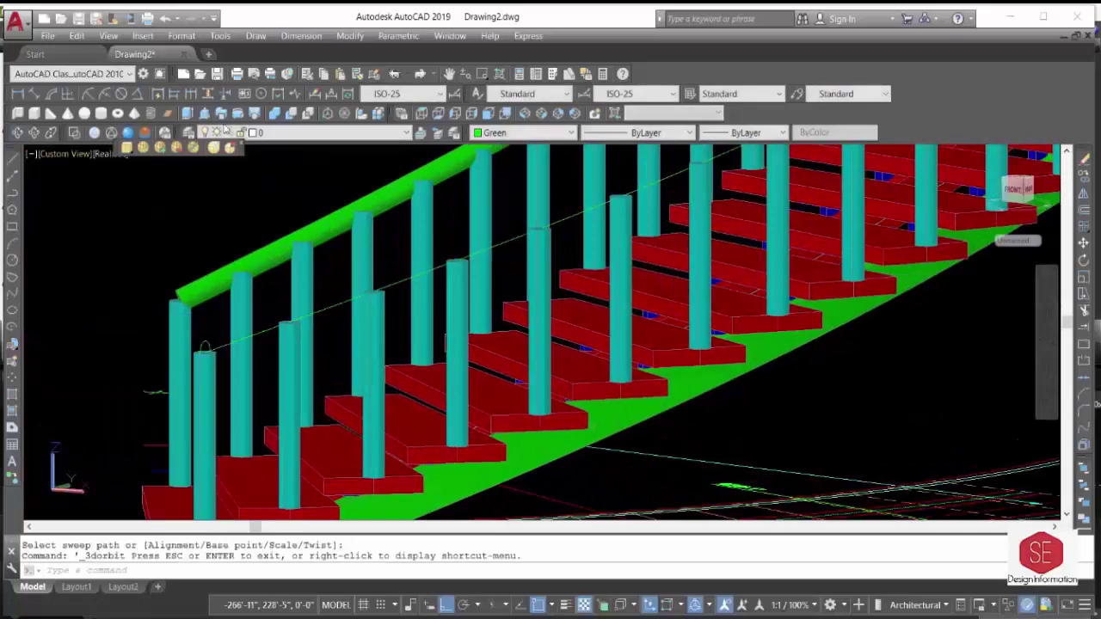
left_click(221, 114)
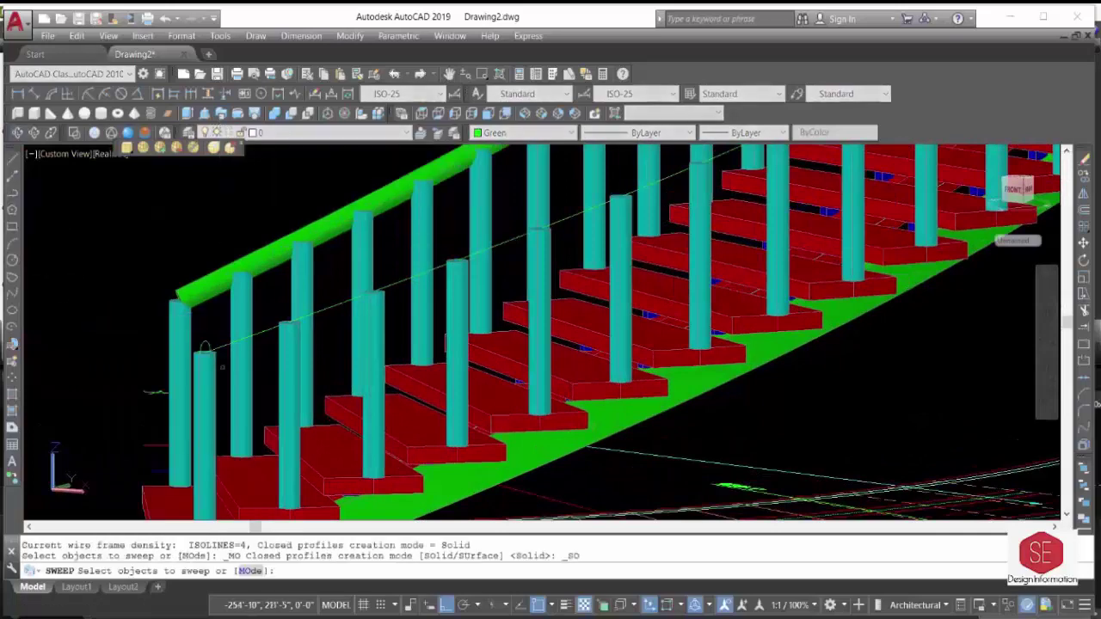
scroll(207, 363, "up", 4)
left_click(201, 316)
right_click(198, 296)
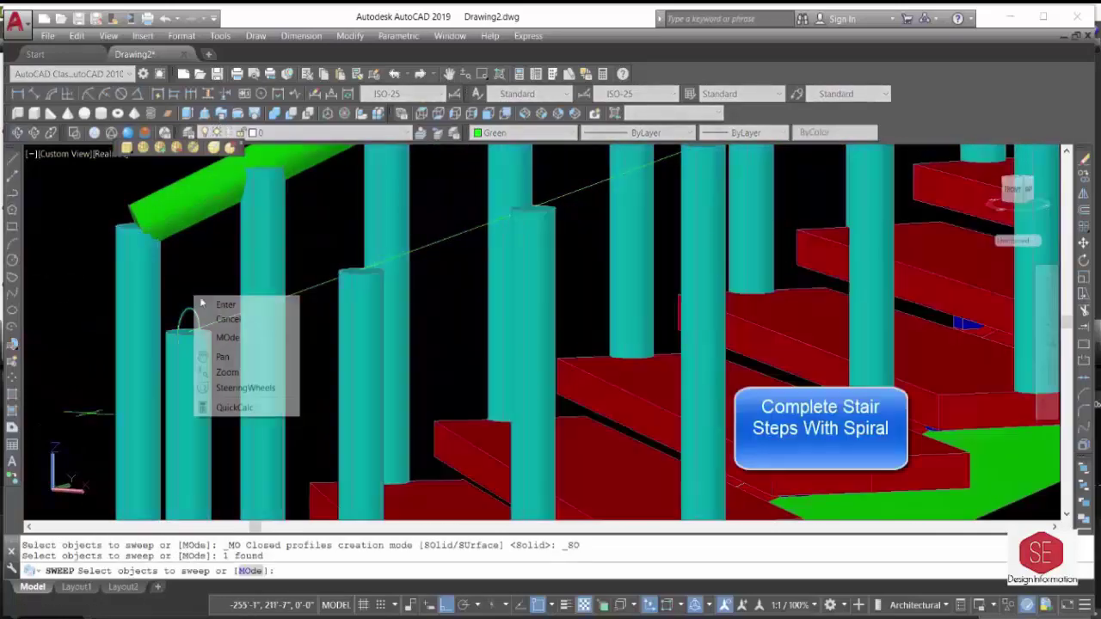
left_click(217, 305)
scroll(601, 347, "down", 2)
scroll(600, 347, "down", 5)
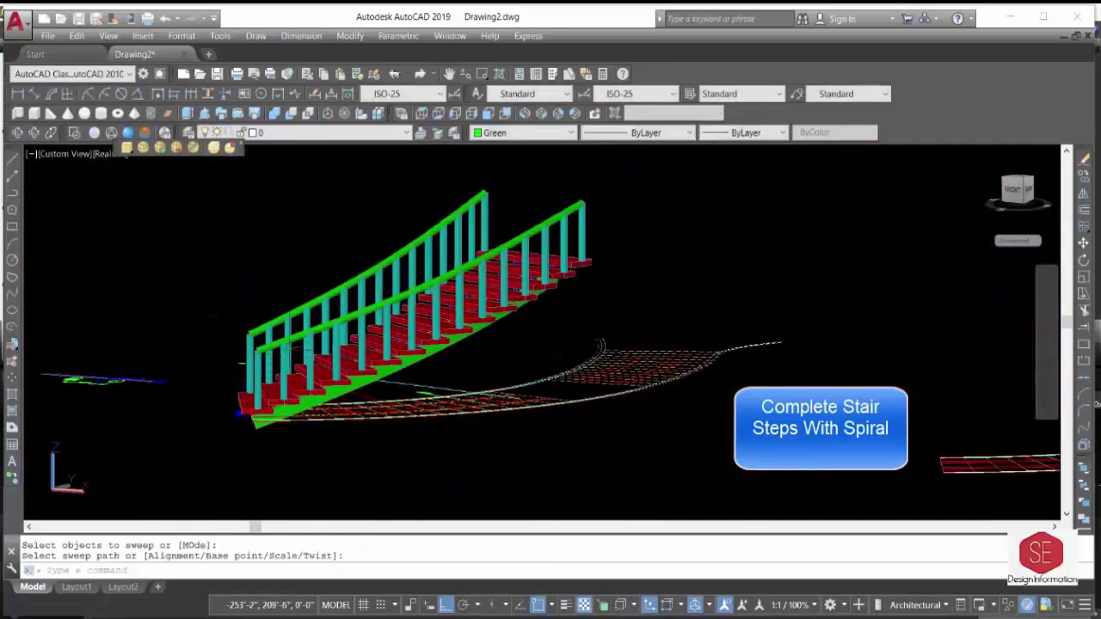
left_click(18, 136)
Extrude the landing outline 6 inches into a slab.
mouse_move(155, 246)
left_mouse_down()
mouse_move(284, 253)
mouse_move(241, 172)
left_mouse_up()
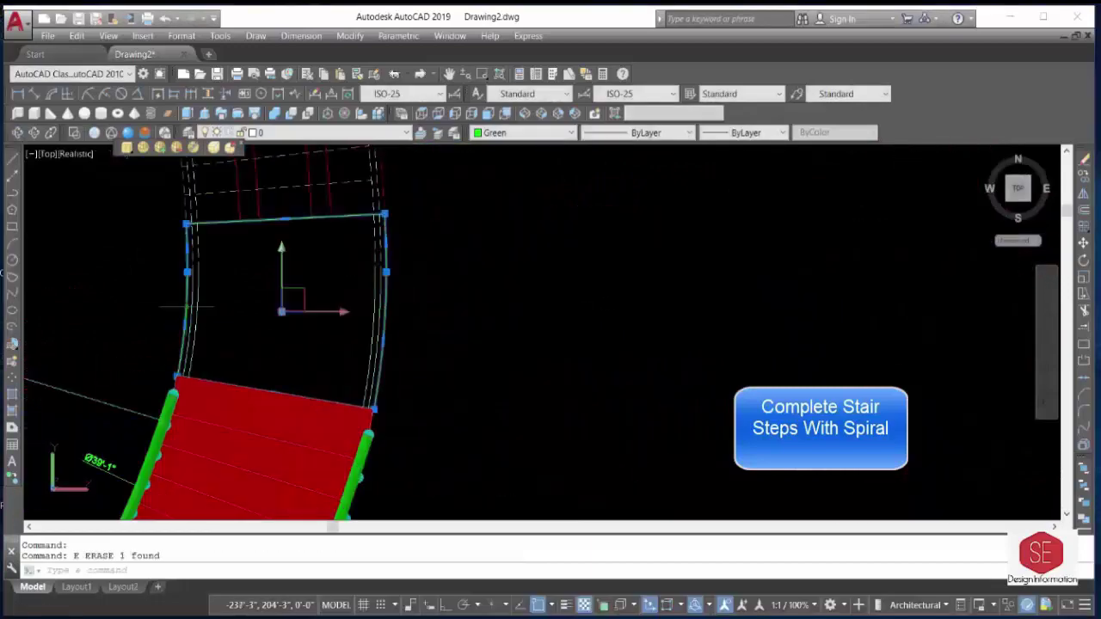
mouse_move(475, 390)
left_mouse_down()
mouse_move(409, 340)
mouse_move(450, 305)
left_mouse_up()
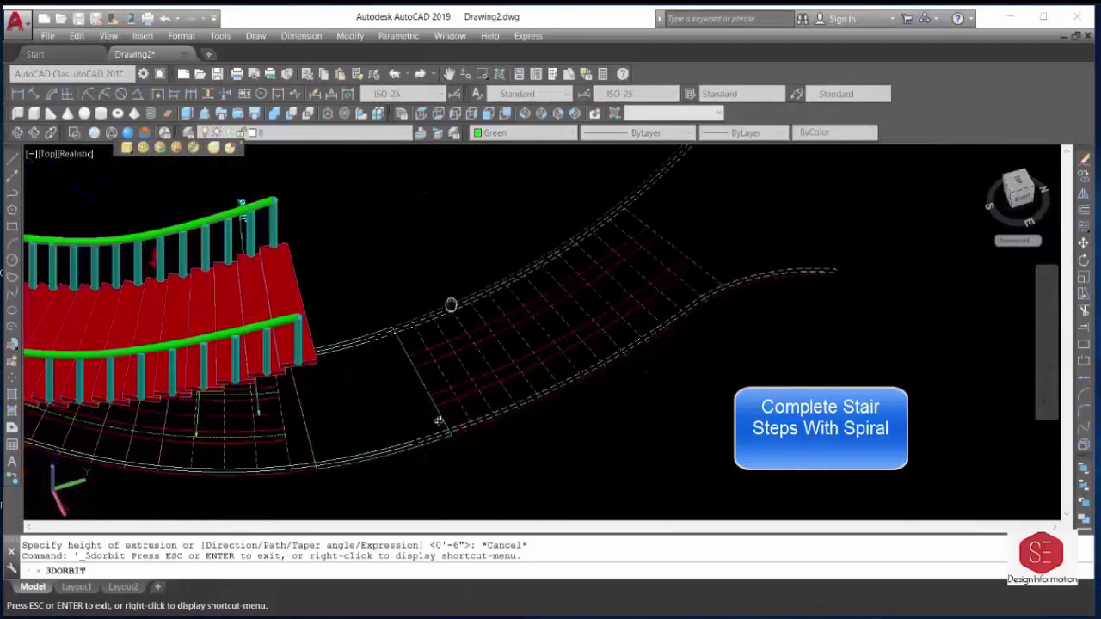
right_click(450, 304)
left_click(477, 211)
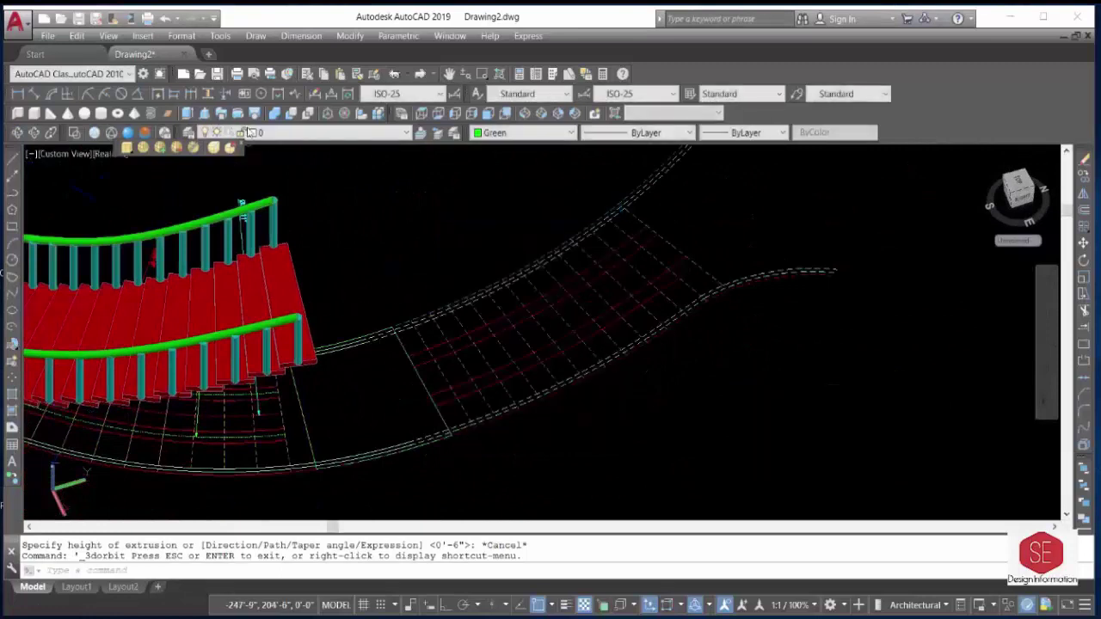
left_click(188, 113)
left_click(377, 334)
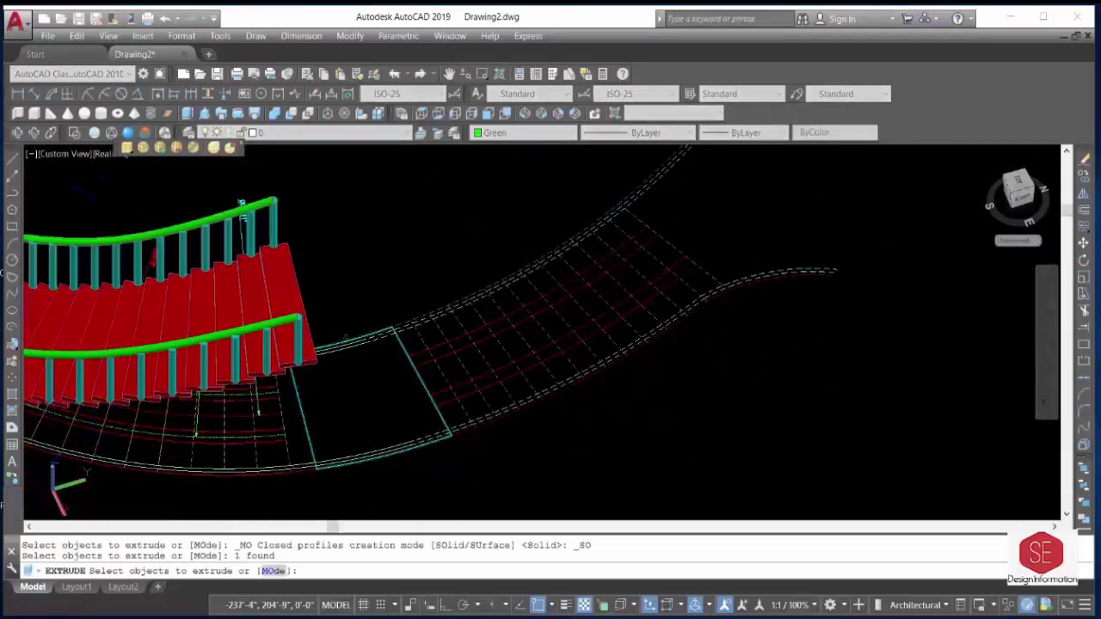
right_click(370, 324)
left_click(372, 324)
type("6")
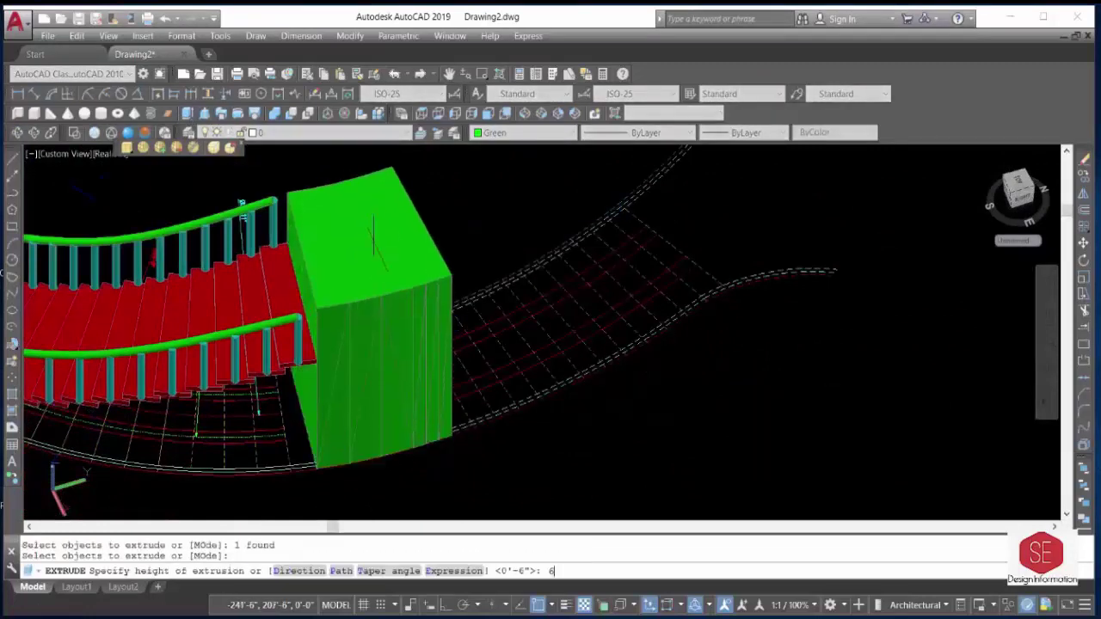
key("Return")
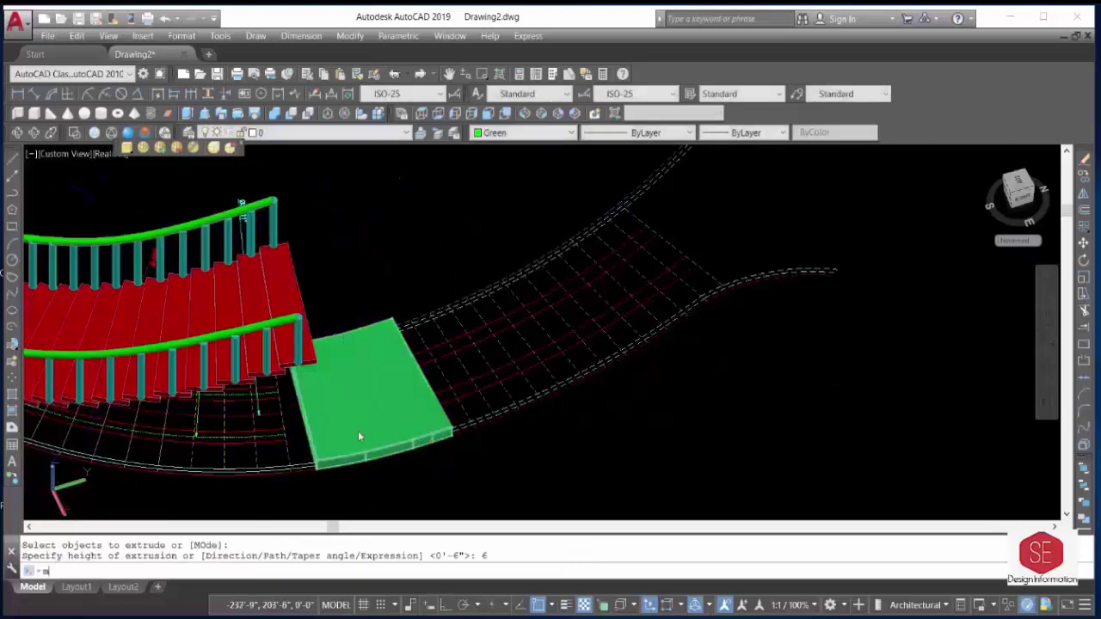
Move the green landing slab into place at the top of the flight.
key("Return")
left_click(357, 438)
scroll(357, 438, "up", 3)
key("Return")
left_click(303, 475)
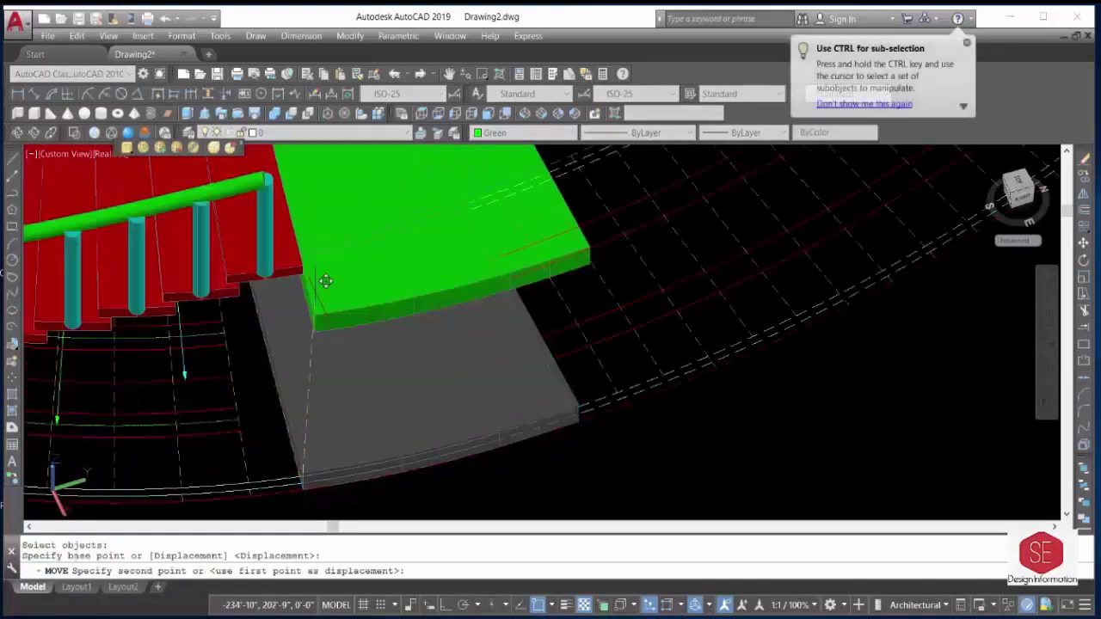
scroll(319, 277, "up", 3)
left_click(297, 215)
scroll(312, 234, "down", 3)
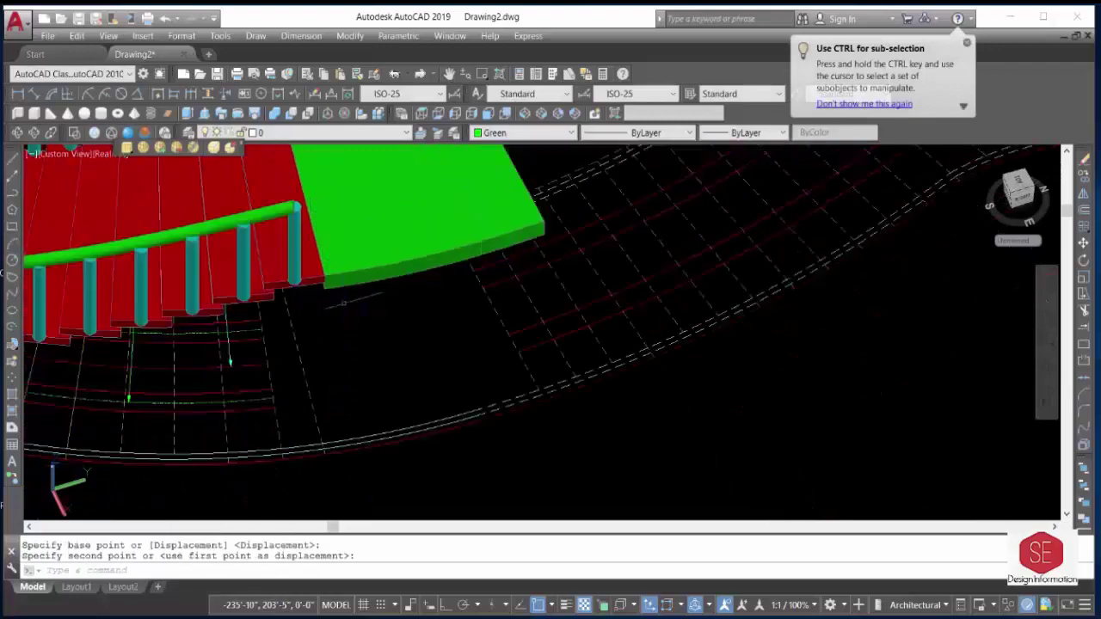
scroll(311, 234, "down", 3)
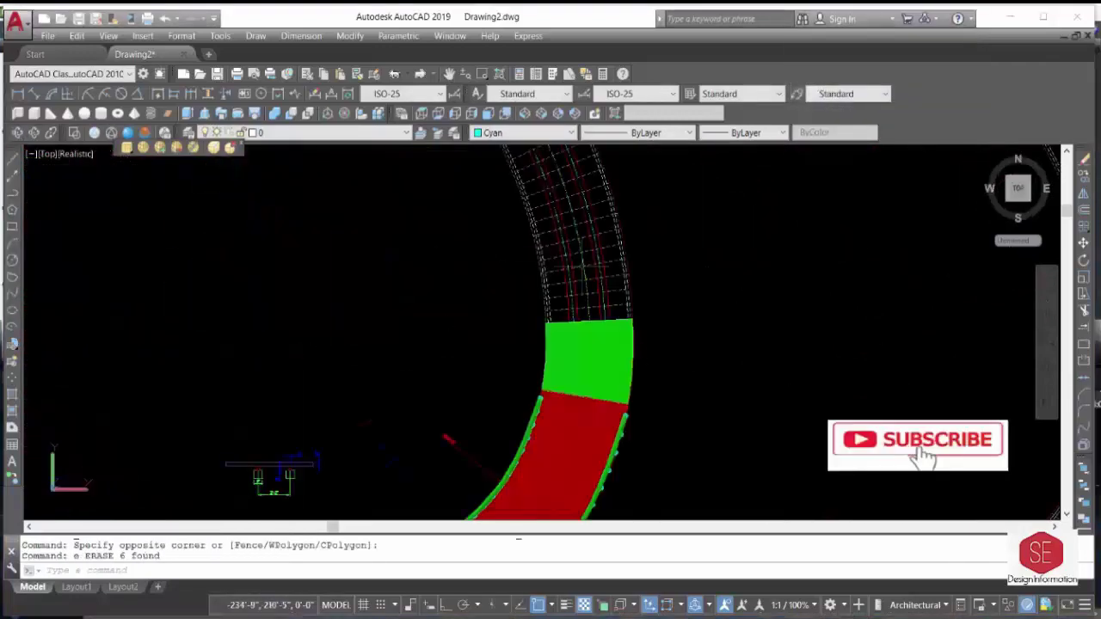
scroll(474, 310, "down", 2)
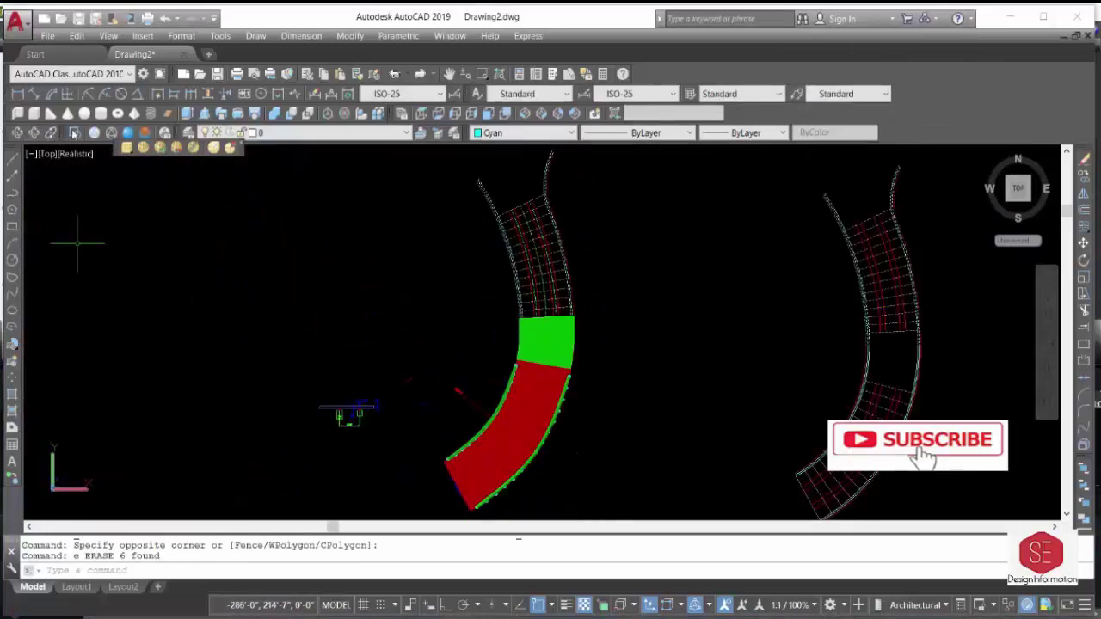
left_click(74, 133)
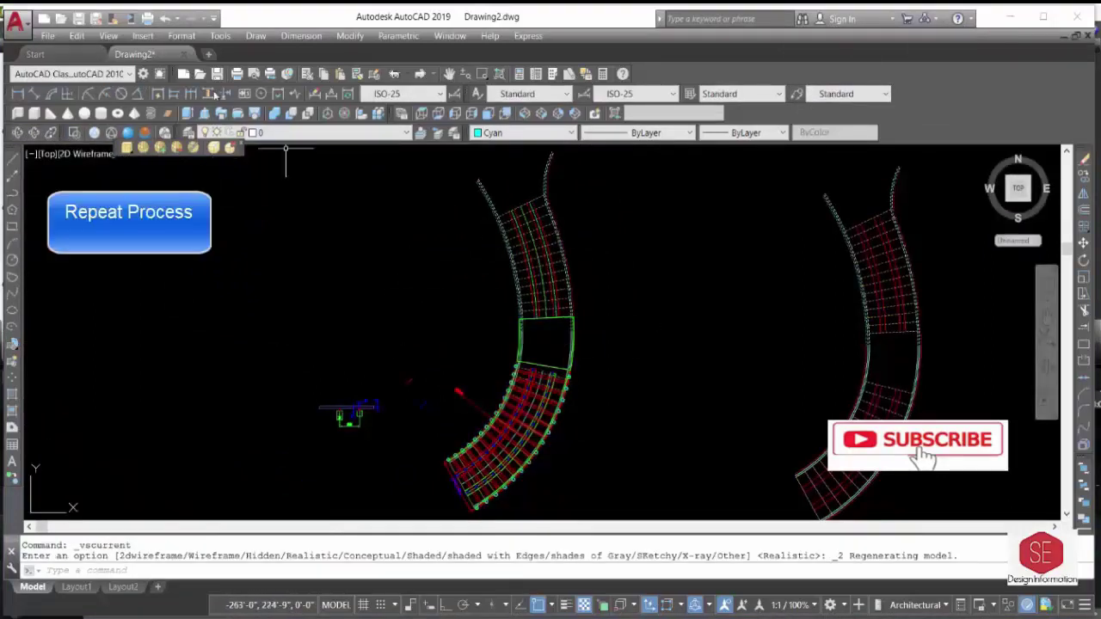
Start a helix centred left of the stair, keeping the default base radius.
left_click(261, 93)
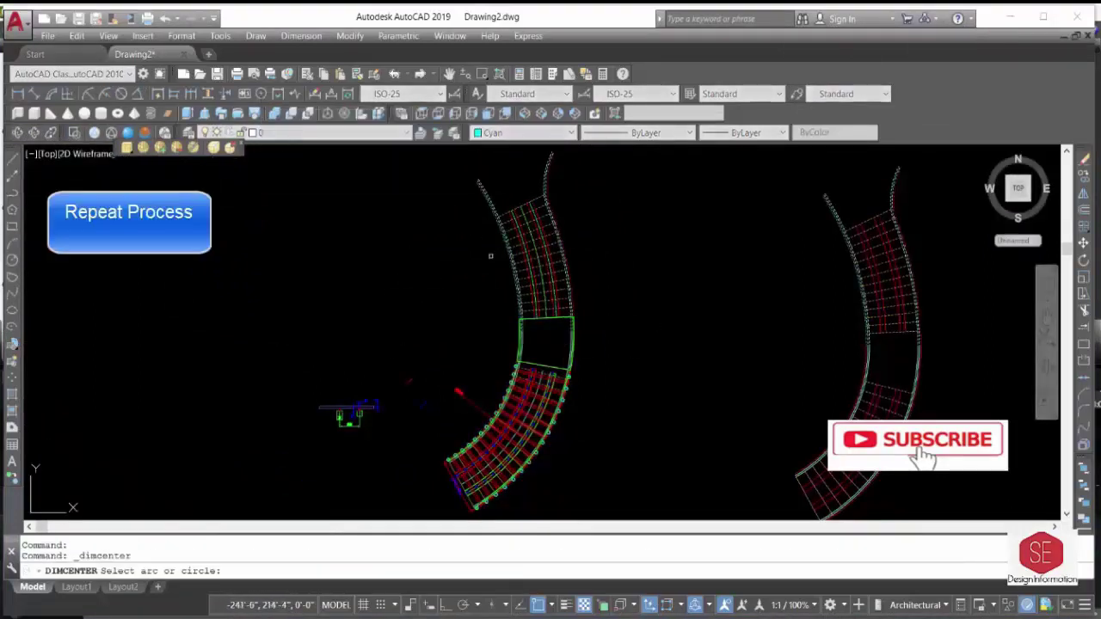
scroll(570, 269, "up", 3)
scroll(442, 312, "down", 3)
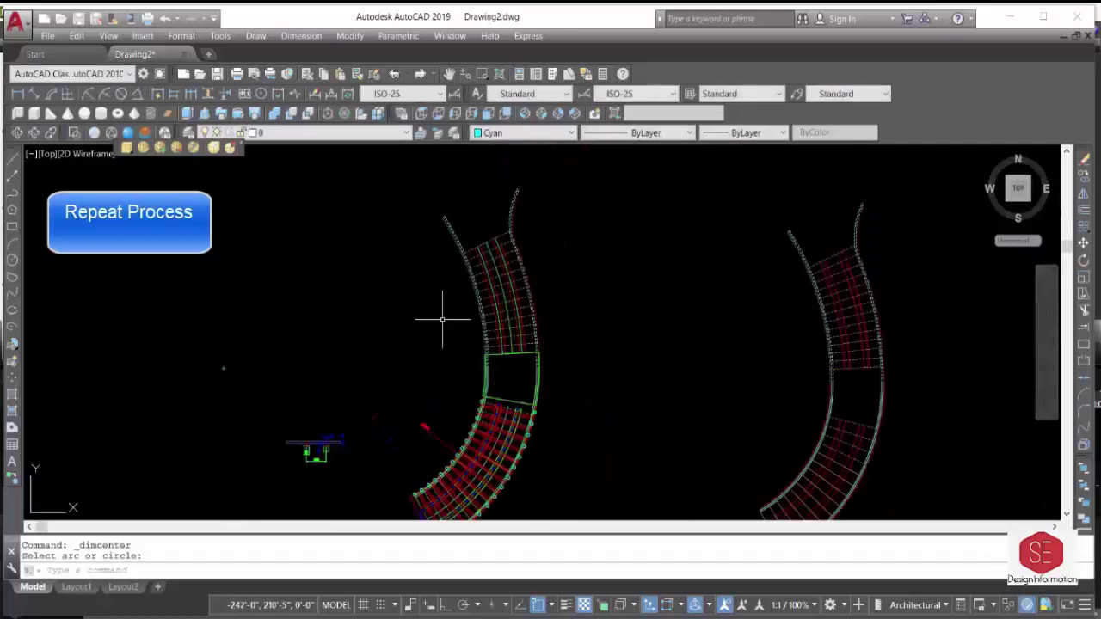
scroll(396, 361, "down", 1)
scroll(284, 337, "up", 3)
key("Escape")
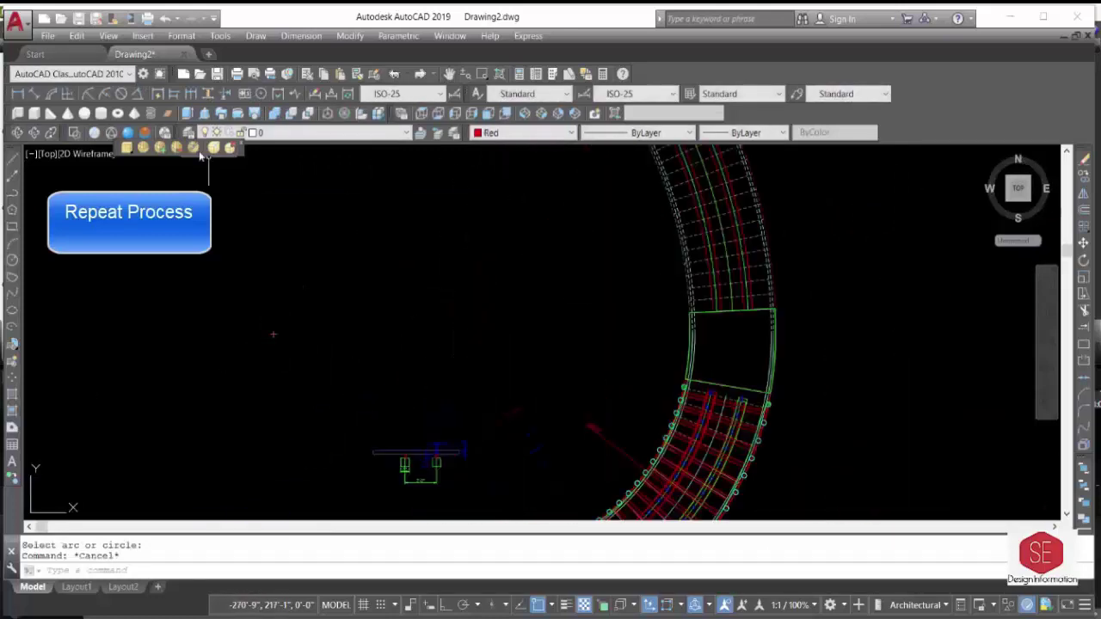
left_click(214, 147)
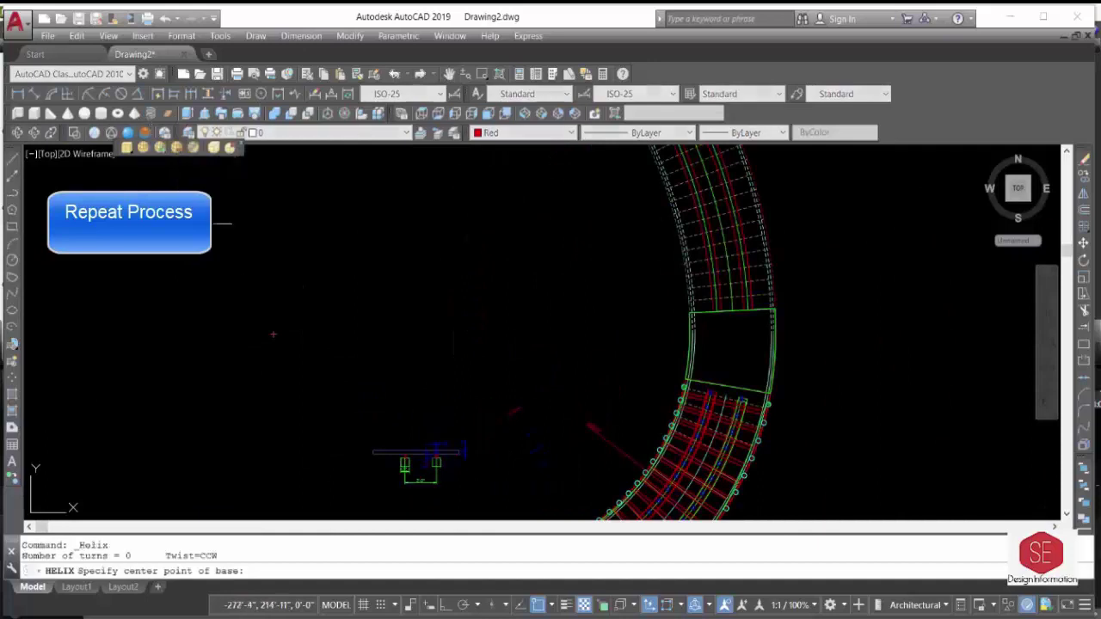
left_click(276, 339)
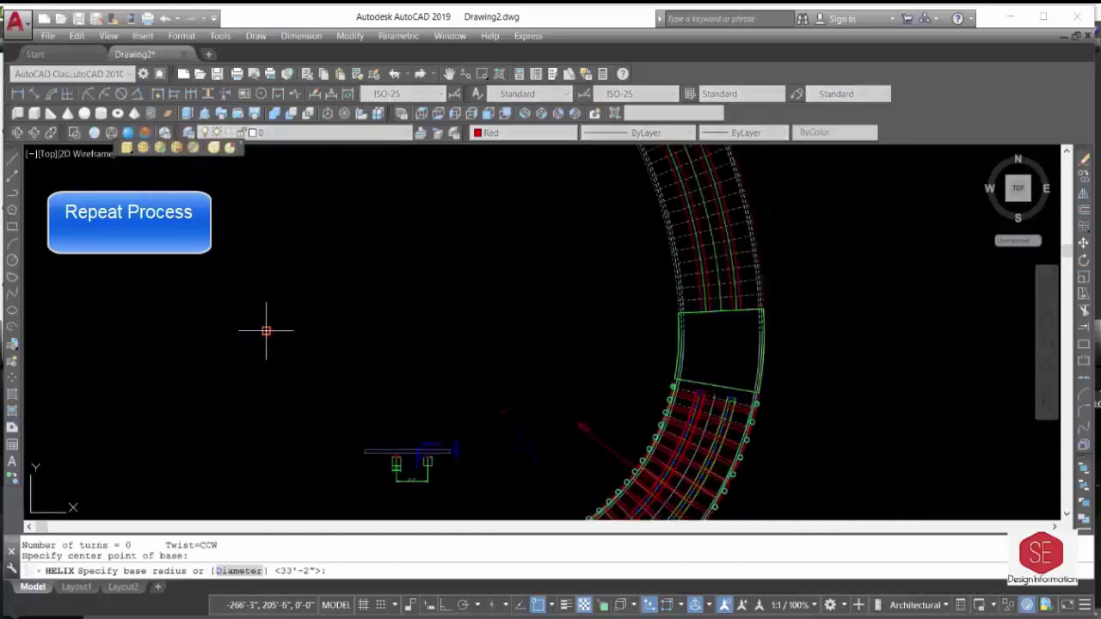
scroll(740, 296, "up", 3)
key("Return")
Give the helix a 33'2" top radius, 0.061 turns and 6' height.
scroll(739, 303, "down", 5)
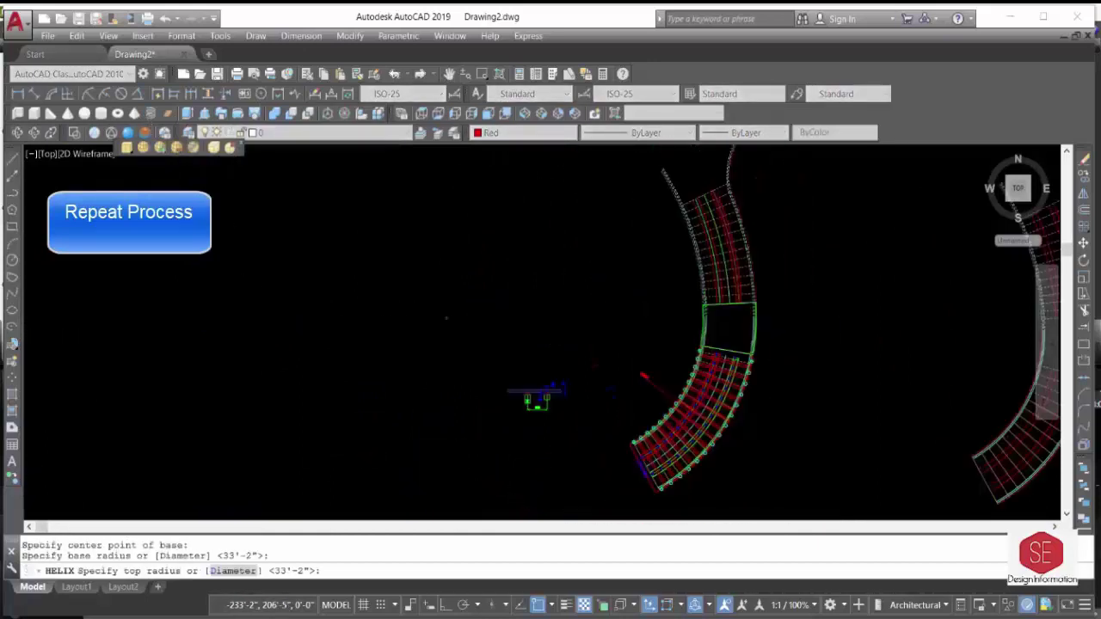
scroll(710, 240, "up", 2)
type("33'")
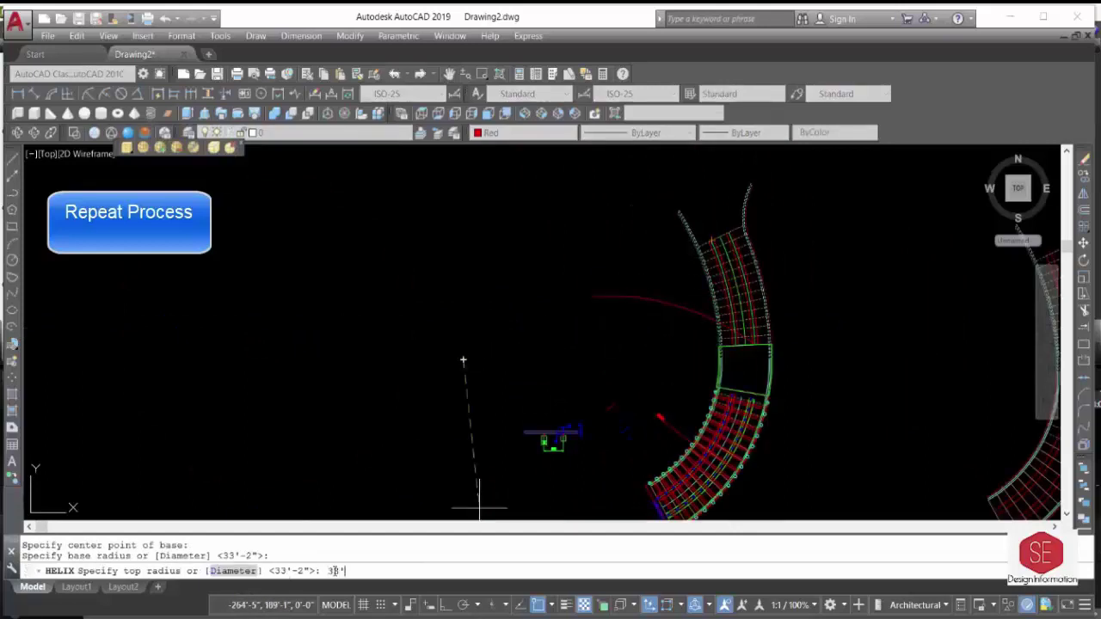
type("2")
key("Return")
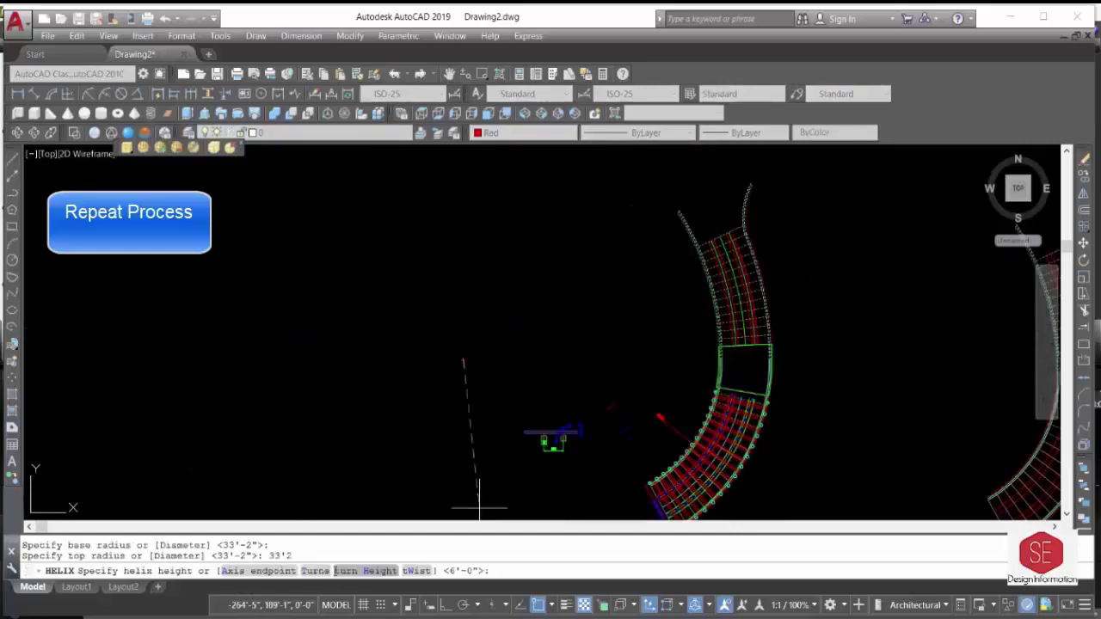
left_click(316, 573)
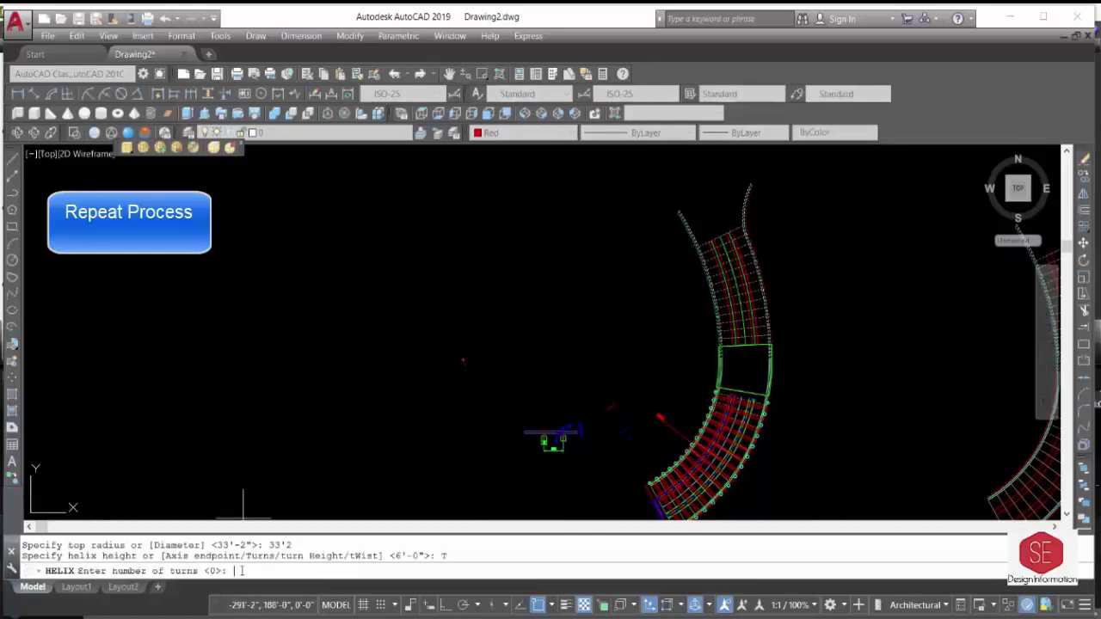
type("0.061")
key("Return")
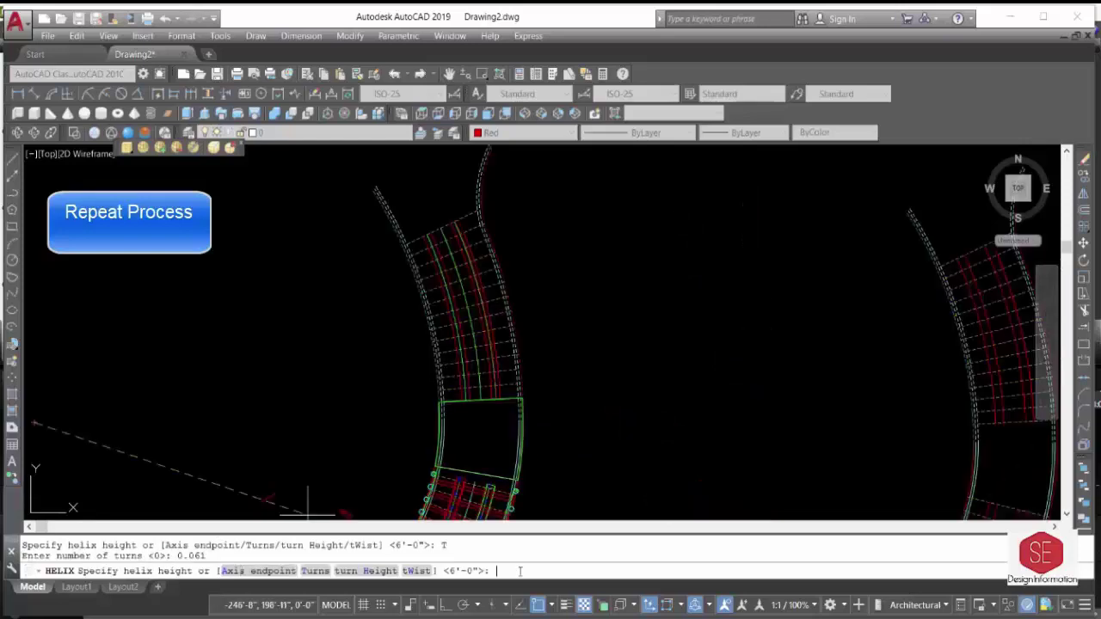
type("6'")
key("Return")
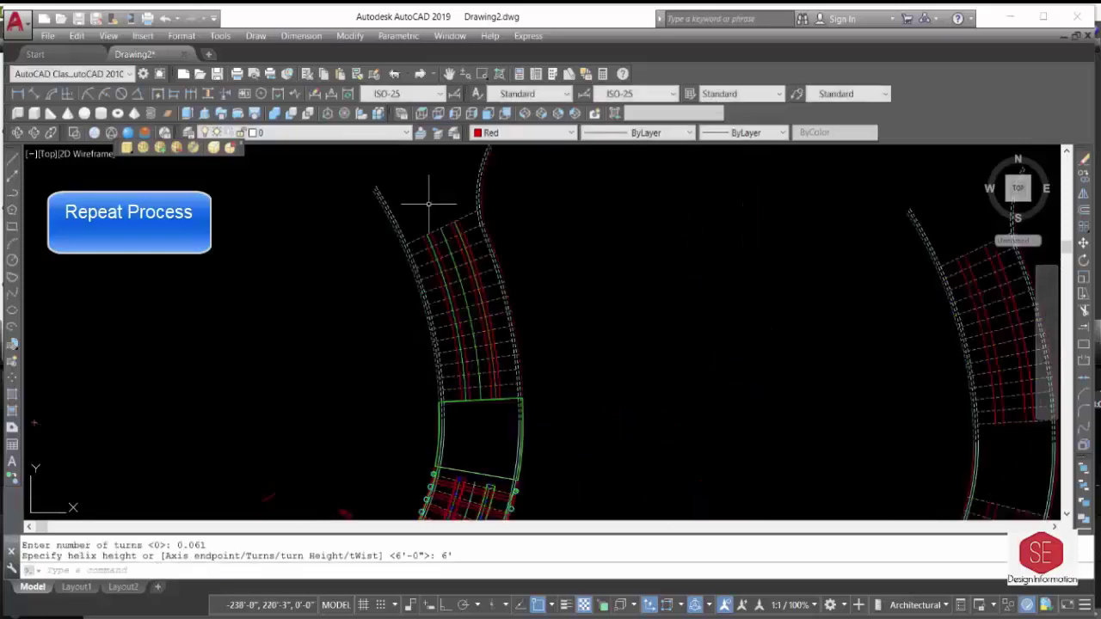
scroll(428, 204, "up", 5)
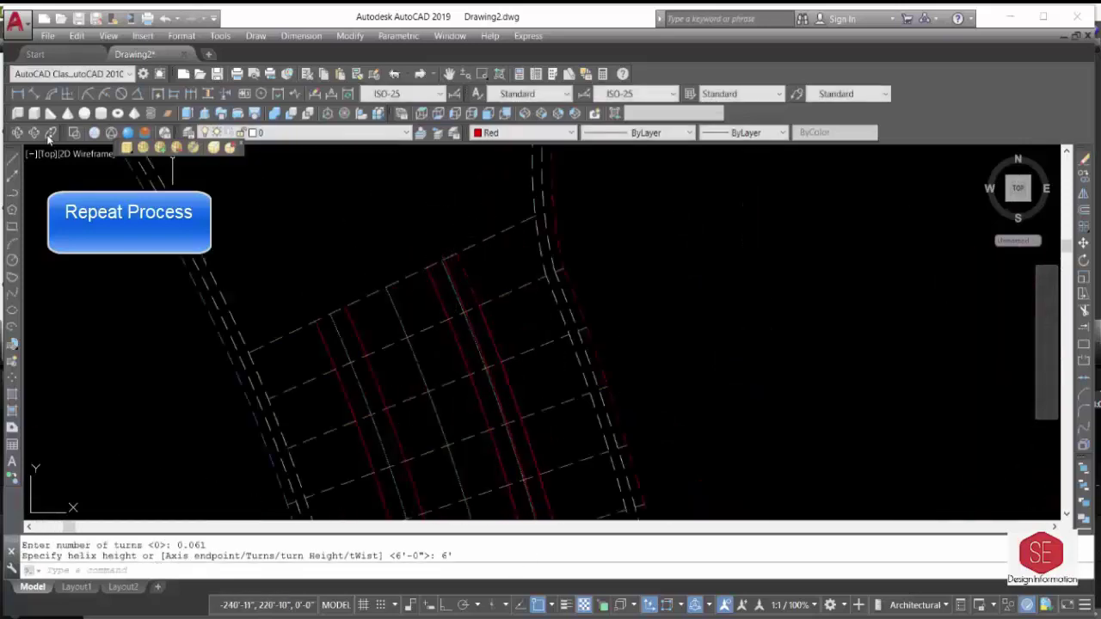
left_click(17, 135)
Make yellow the new-object colour and draw a 6'-high, 0.061-turn helix from the landing edge.
left_click(521, 132)
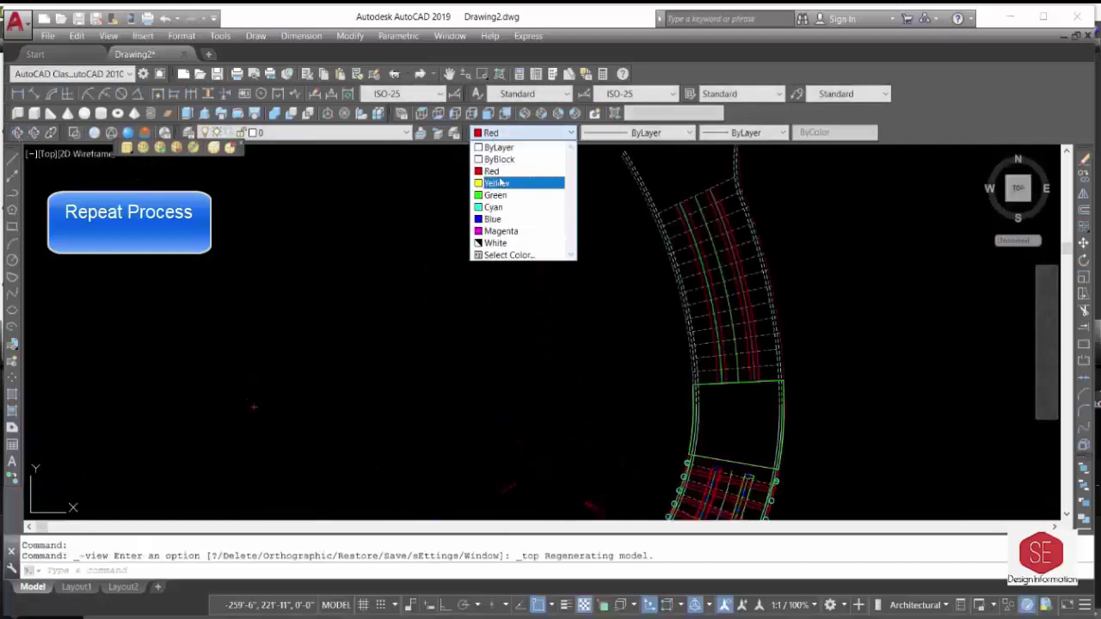
left_click(500, 183)
left_click(150, 113)
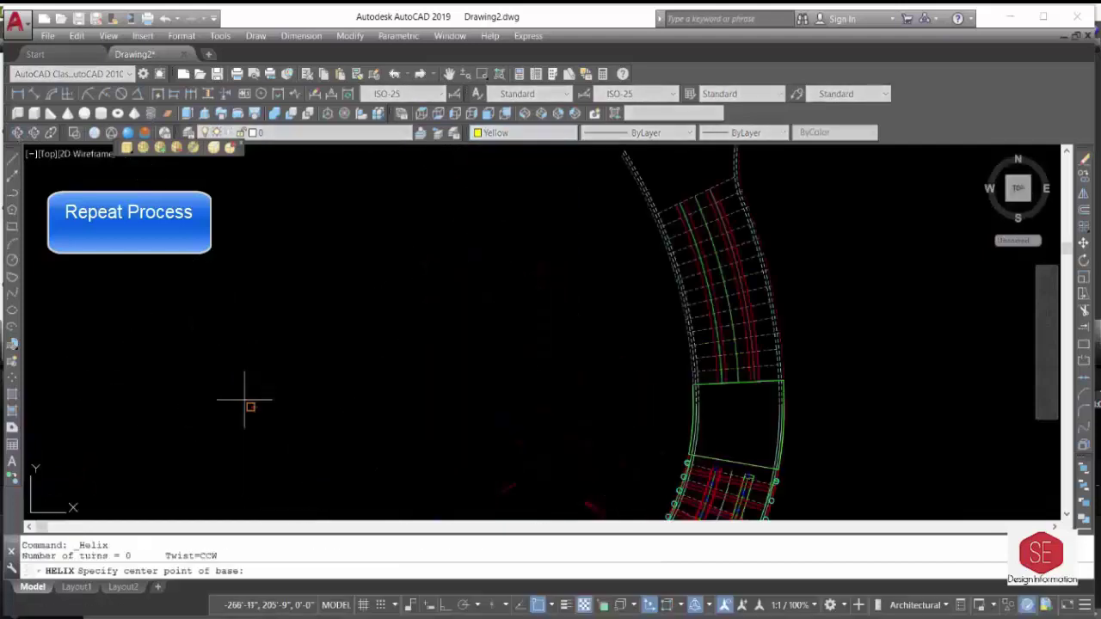
left_click(261, 393)
scroll(693, 352, "up", 3)
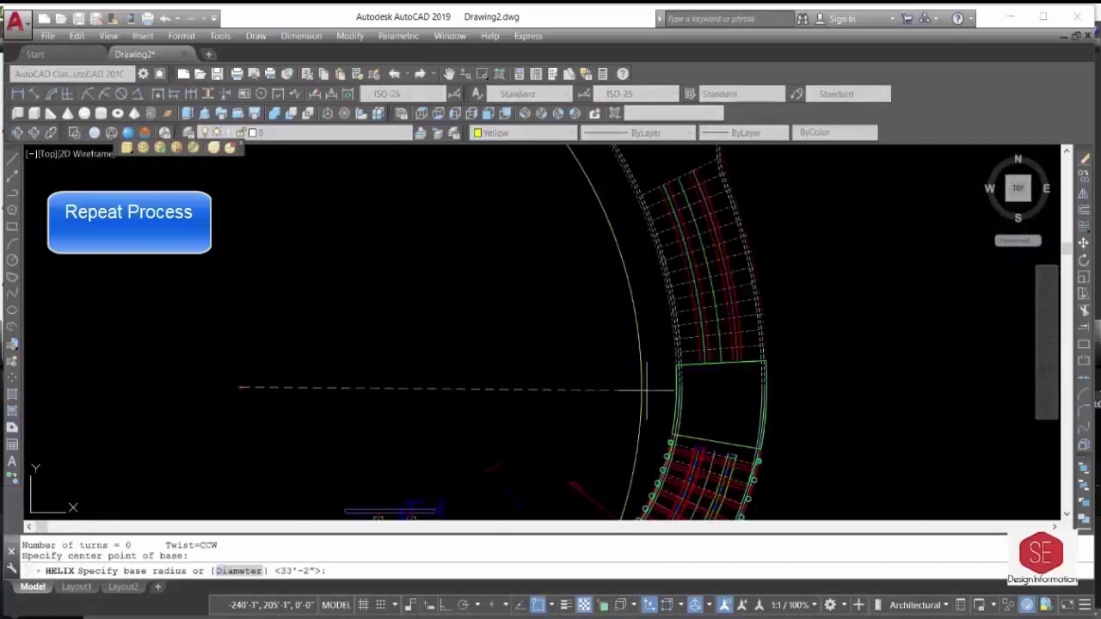
scroll(693, 353, "up", 2)
scroll(692, 353, "up", 1)
scroll(693, 352, "up", 2)
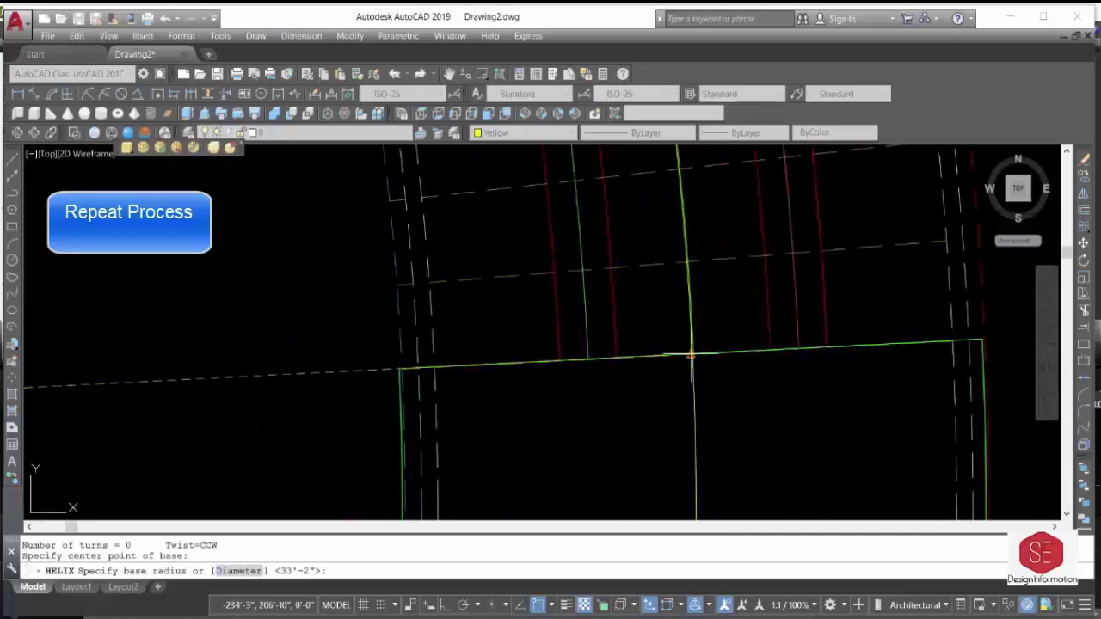
scroll(688, 353, "up", 2)
scroll(676, 364, "up", 2)
left_click(663, 398)
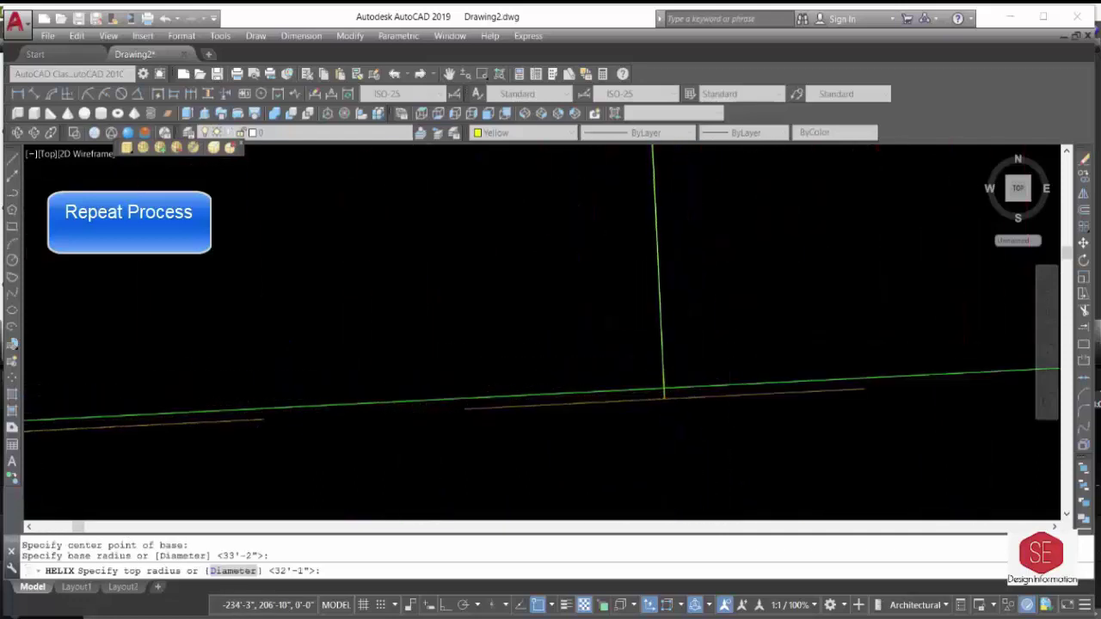
scroll(663, 398, "down", 3)
scroll(516, 388, "down", 2)
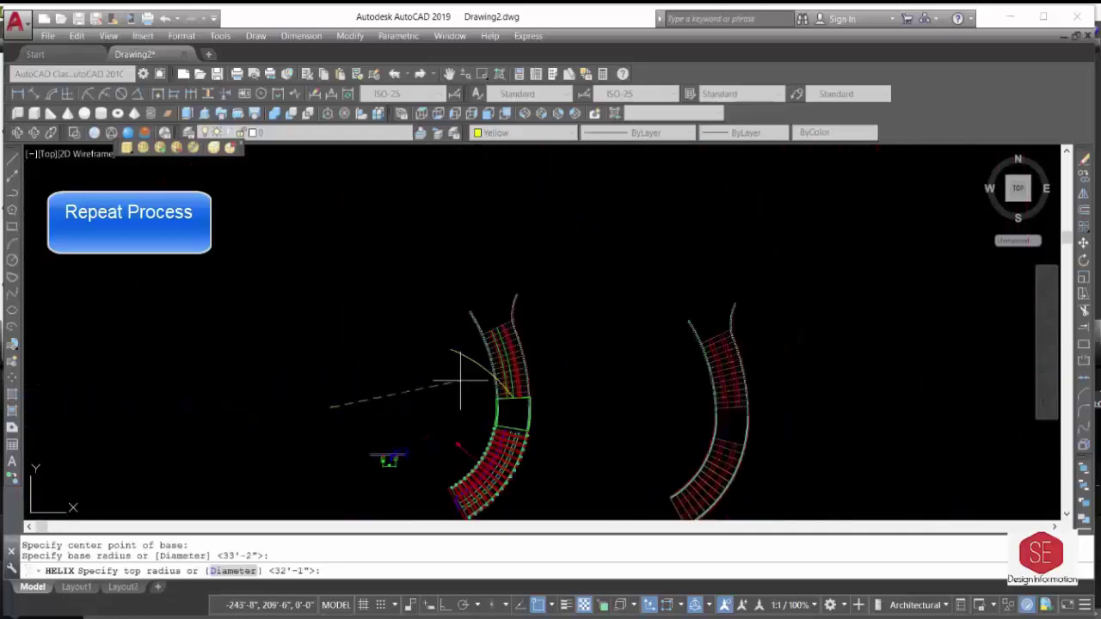
key("Return")
left_click(313, 571)
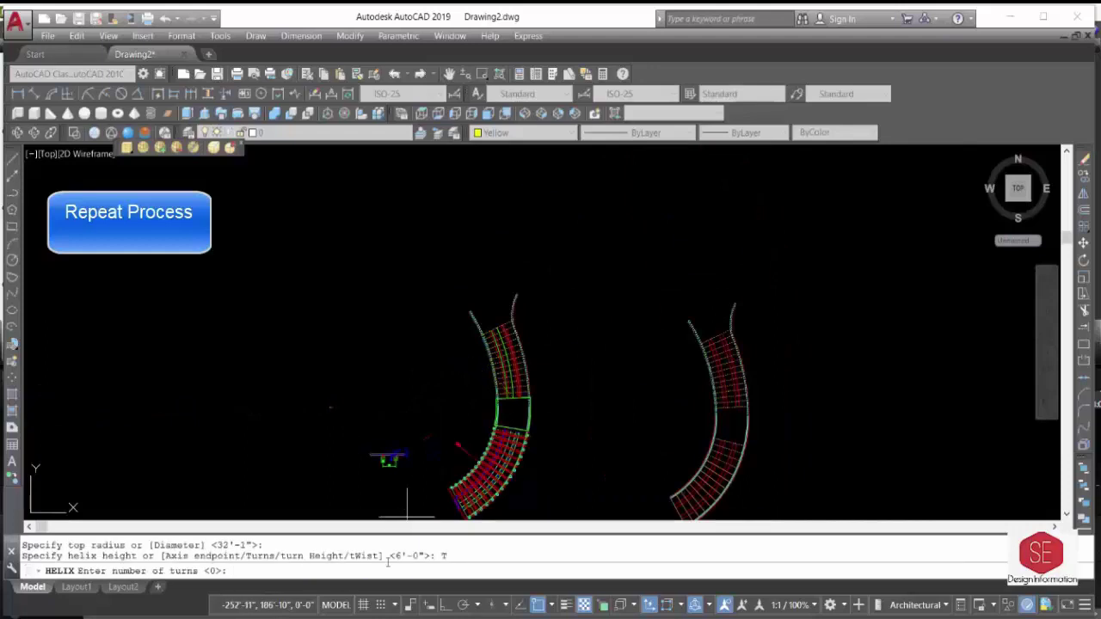
type("0.061")
key("Return")
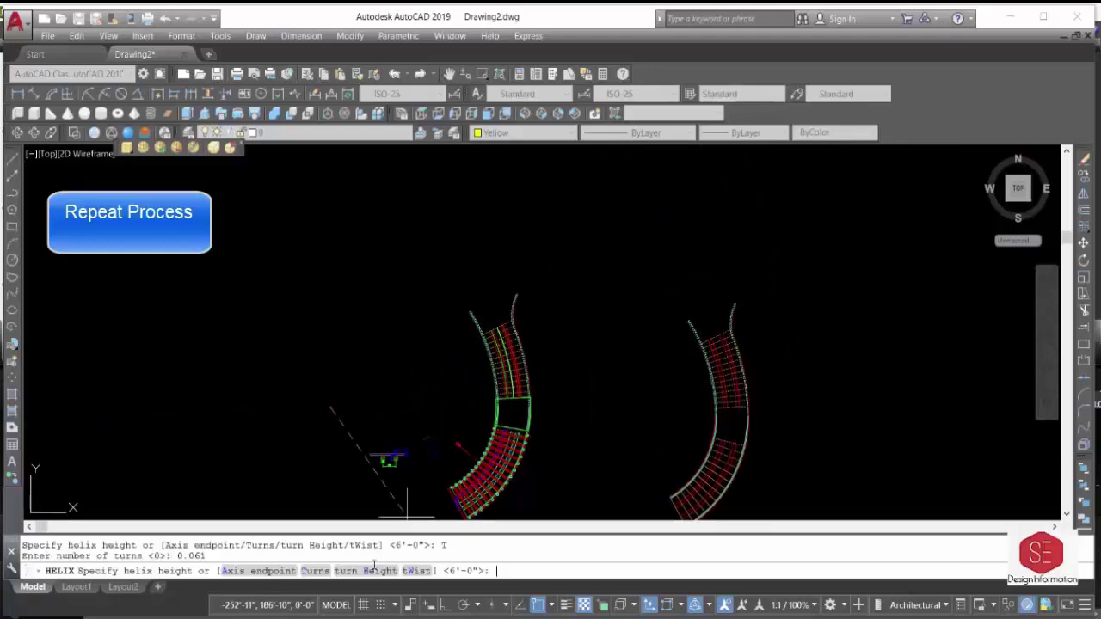
type("'")
key("Return")
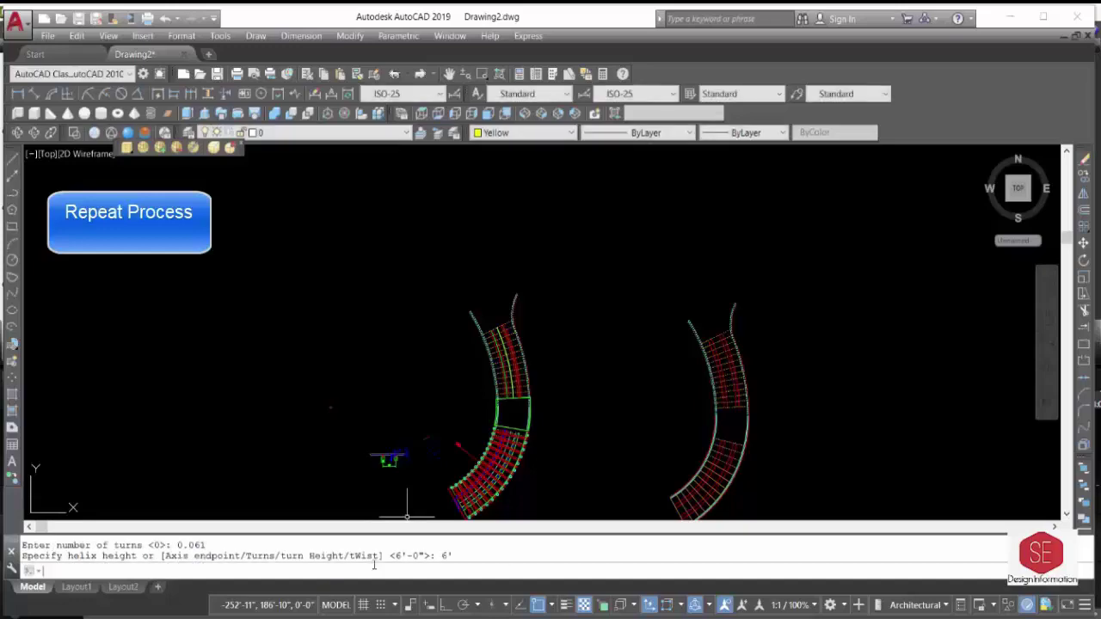
middle_click_drag(442, 459, 479, 387, "shift")
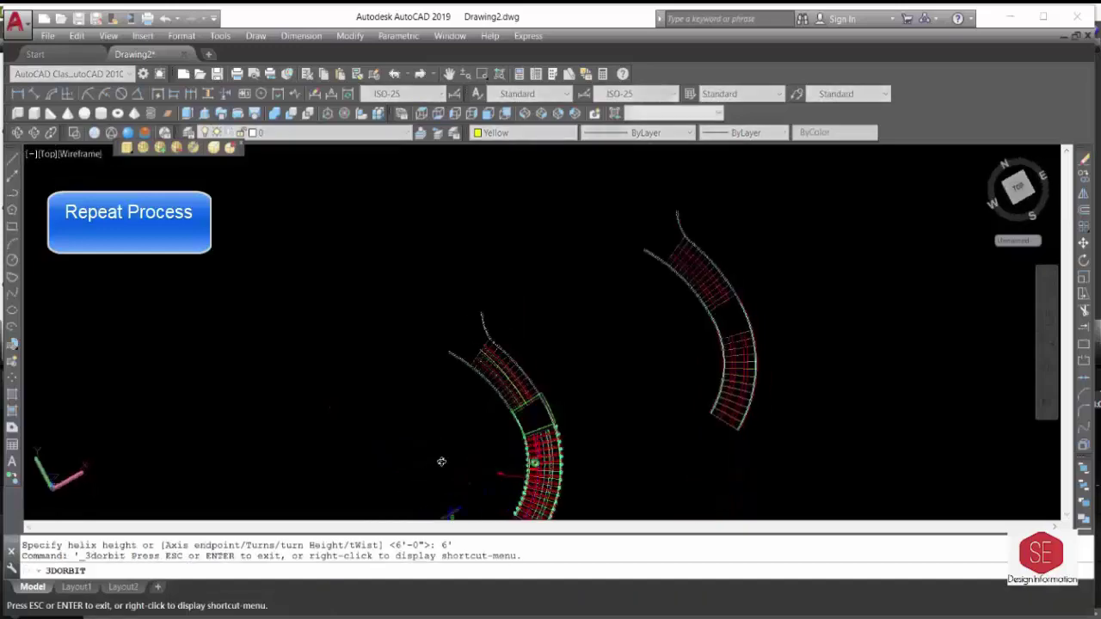
left_click(379, 305)
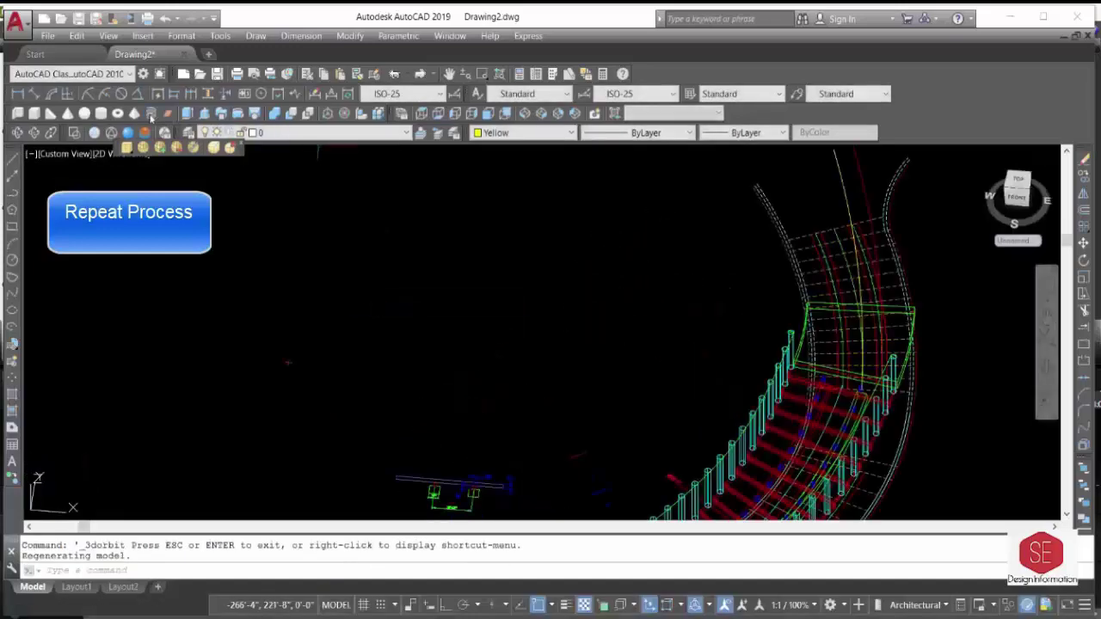
Draw another 6'-high helix of 0.061 turns, accepting the default top radius.
left_click(151, 115)
left_click(289, 351)
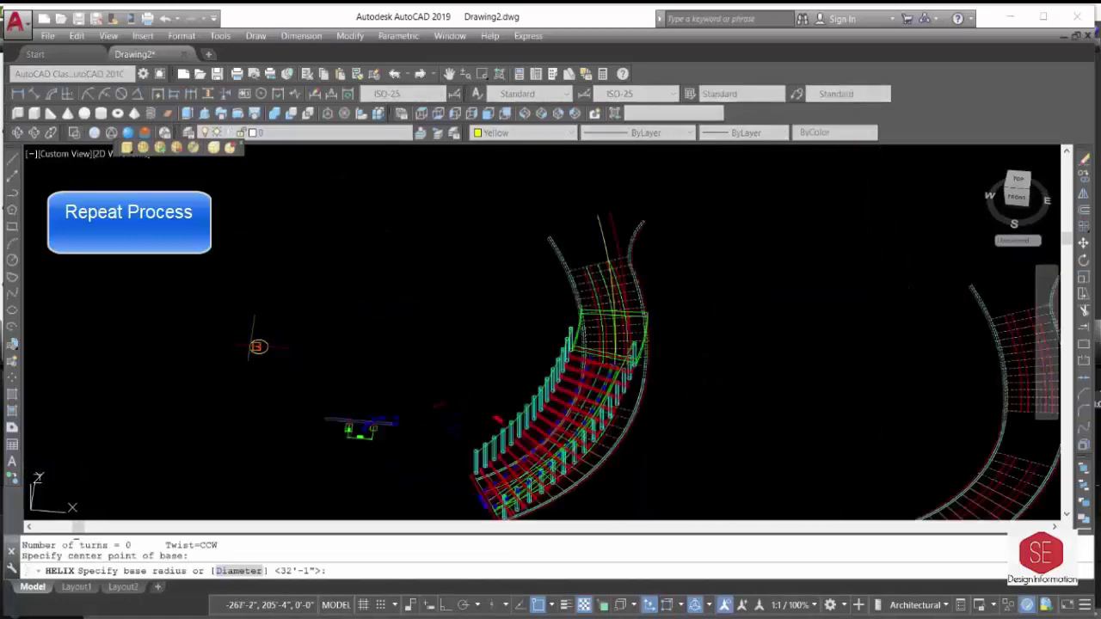
scroll(551, 409, "up", 3)
scroll(568, 411, "up", 3)
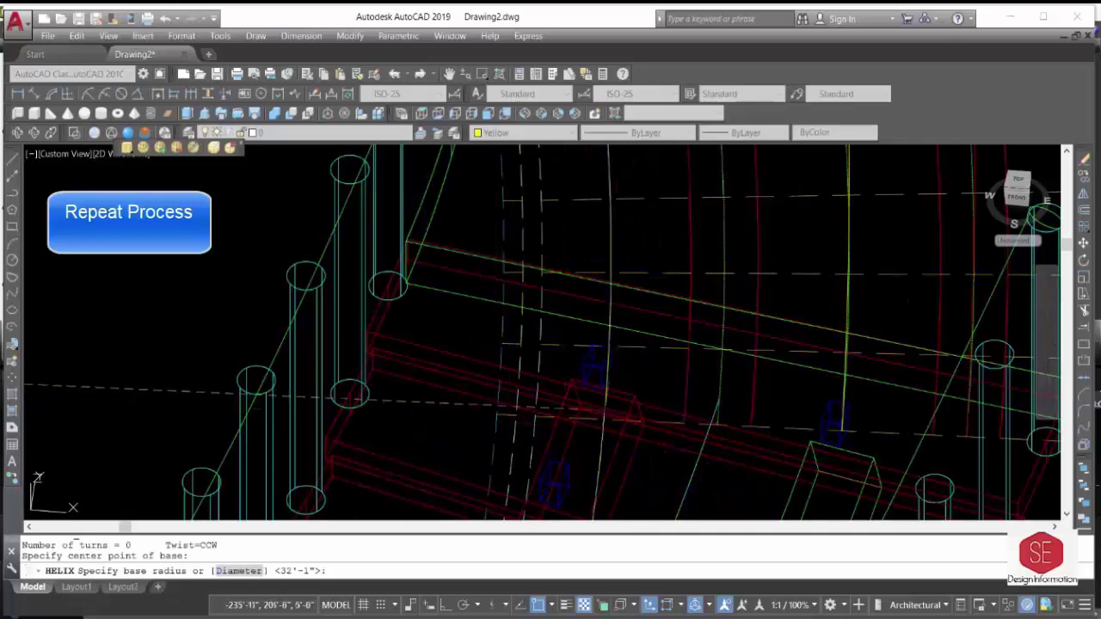
scroll(704, 417, "up", 2)
left_click(719, 416)
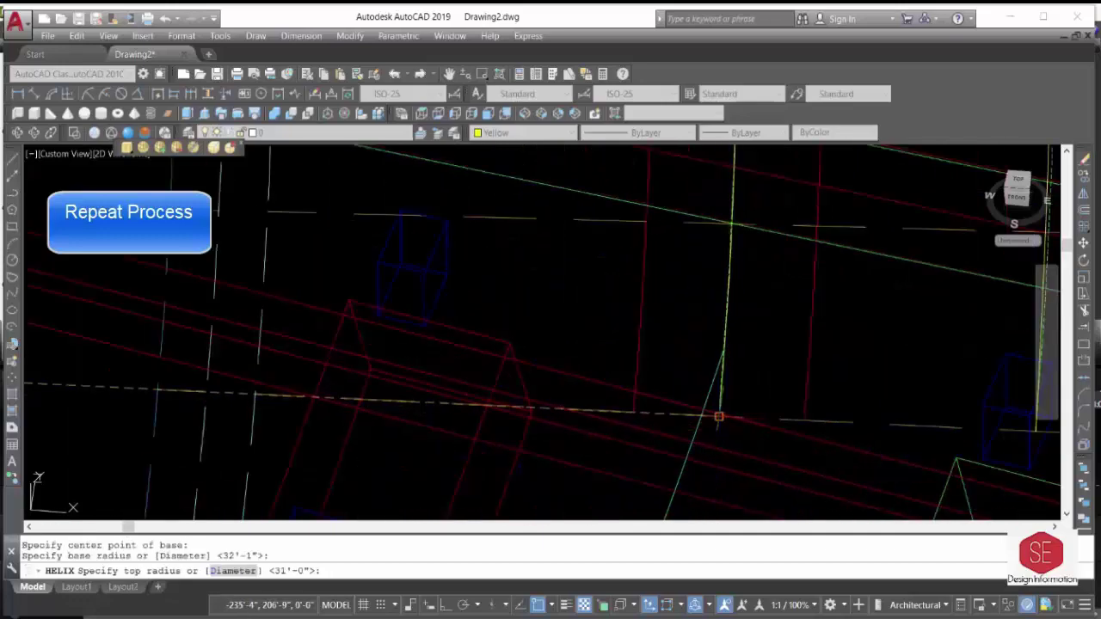
scroll(718, 417, "down", 3)
key("Return")
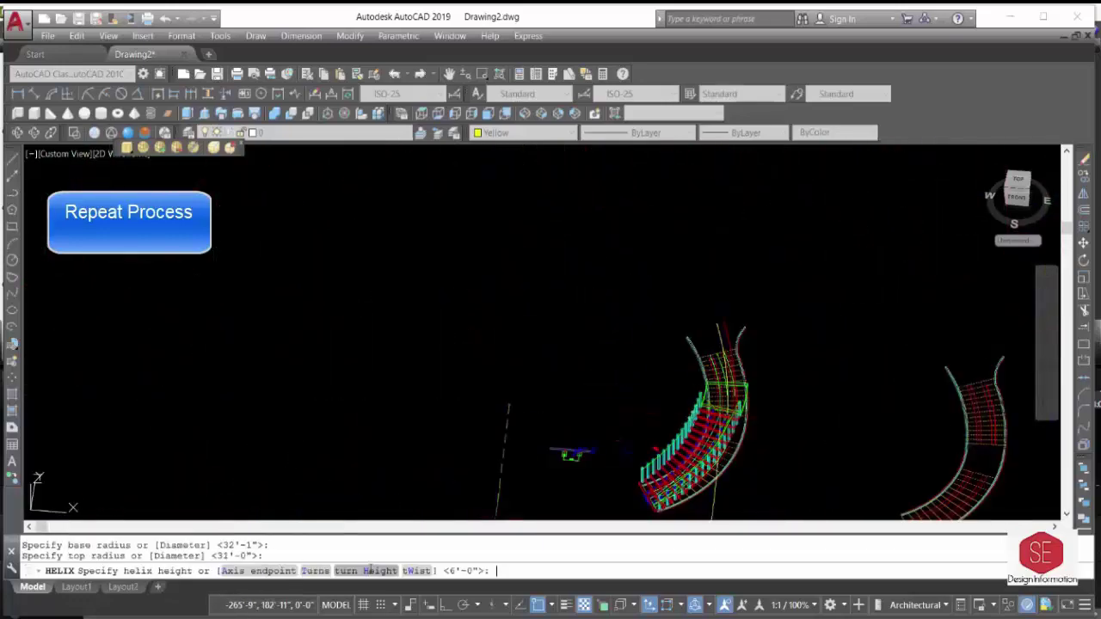
left_click(316, 570)
type("0.061")
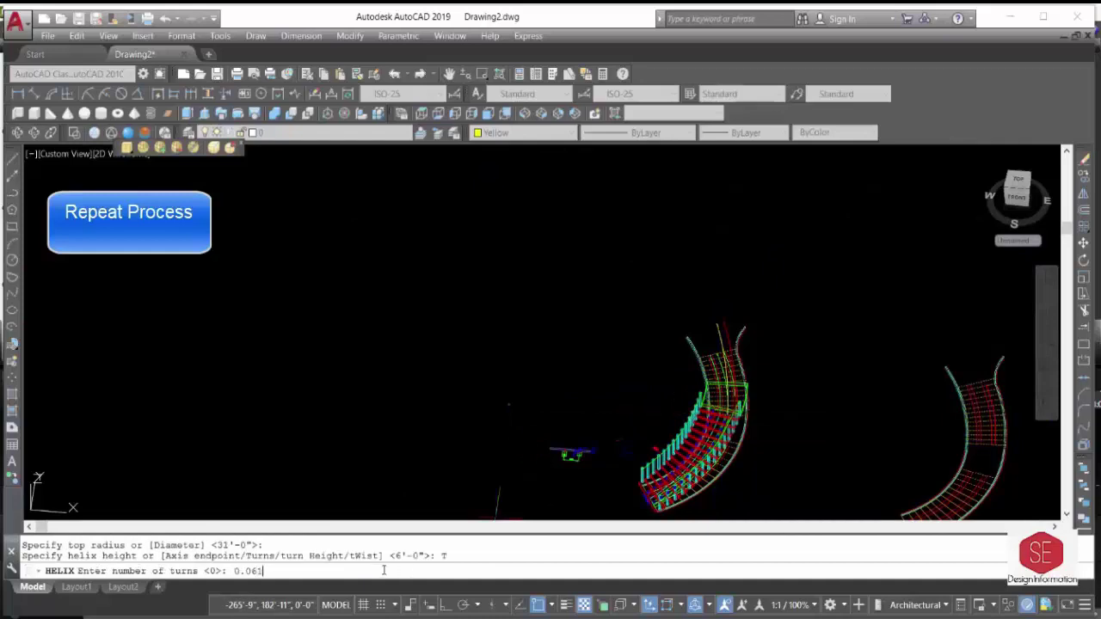
key("Return")
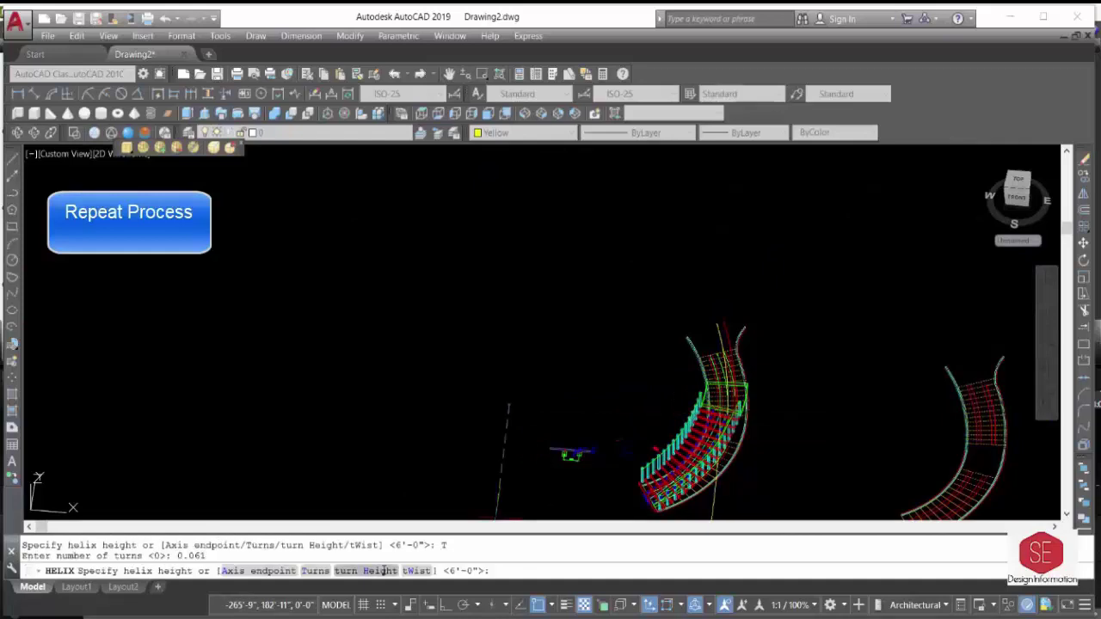
type("6'")
key("Return")
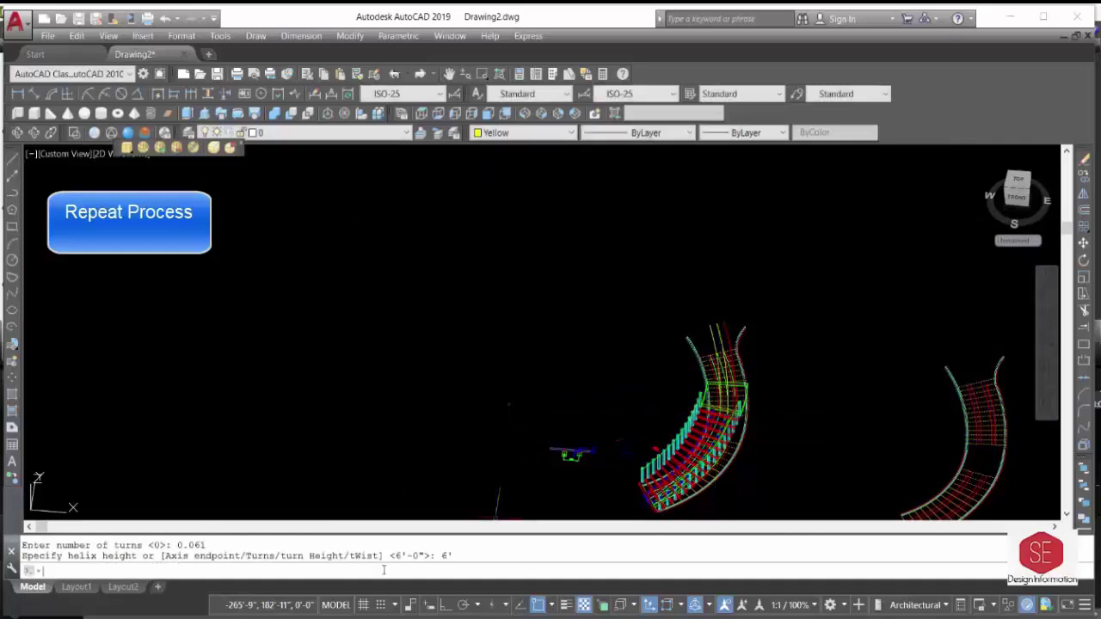
middle_click_drag(513, 535, 60, 267, "shift")
key("Escape")
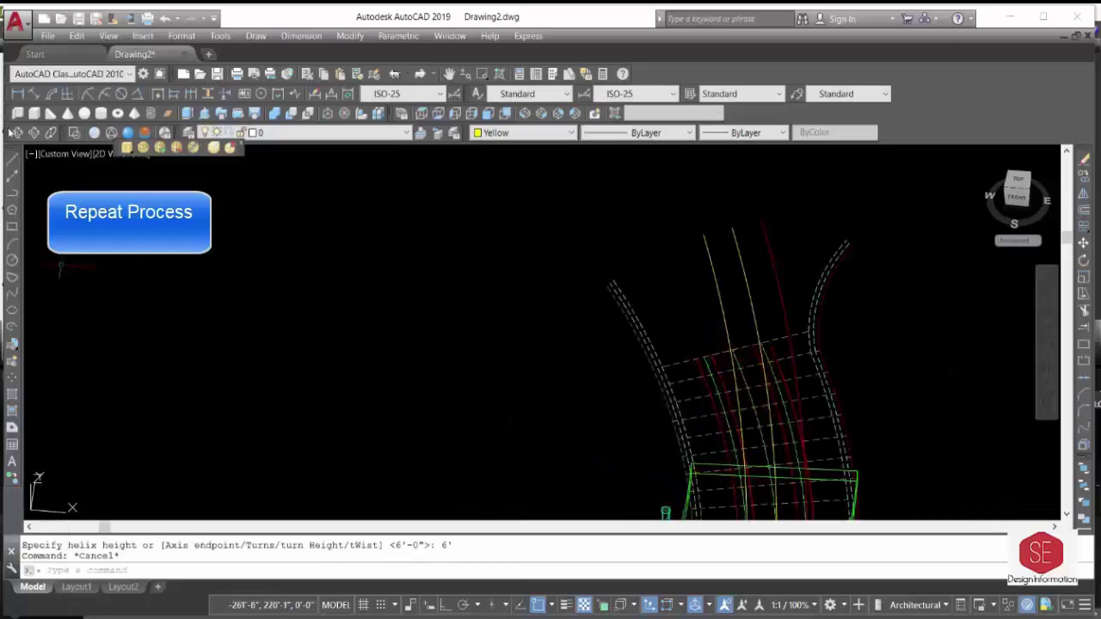
middle_click_drag(548, 418, 782, 386, "shift")
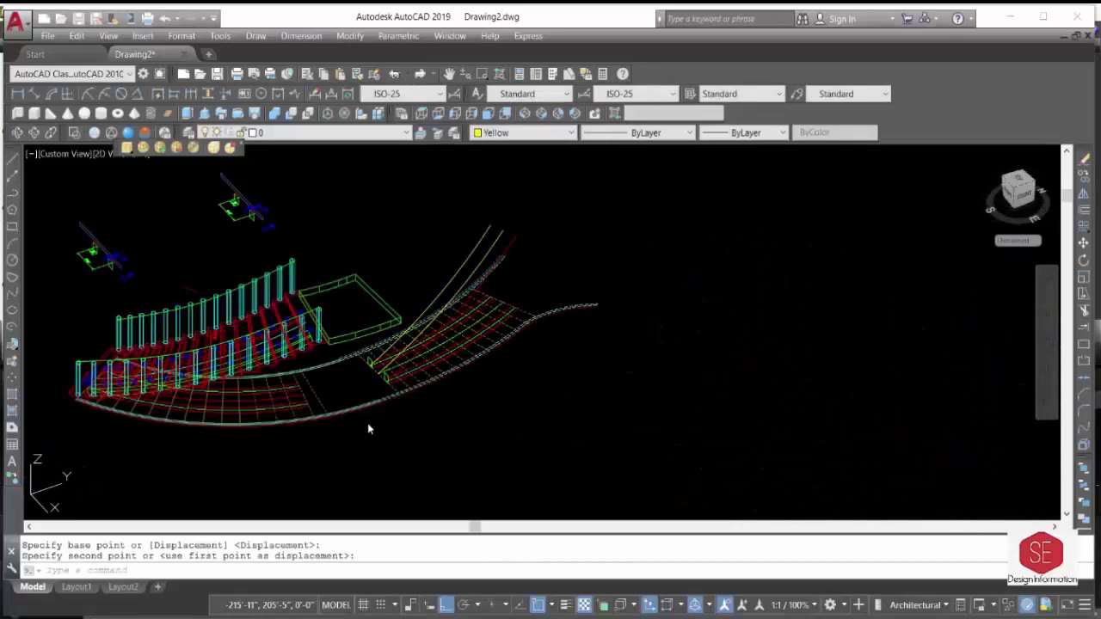
Sweep the first rectangular stringer profile along its curved path, based at the profile corner.
scroll(378, 361, "up", 5)
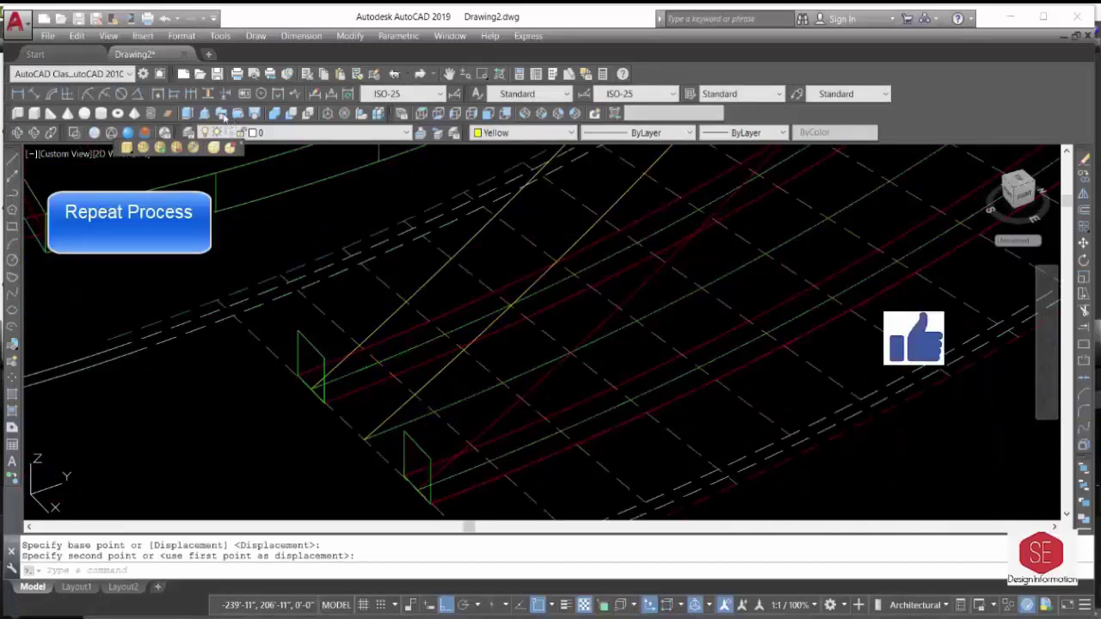
left_click(222, 115)
scroll(315, 295, "down", 3)
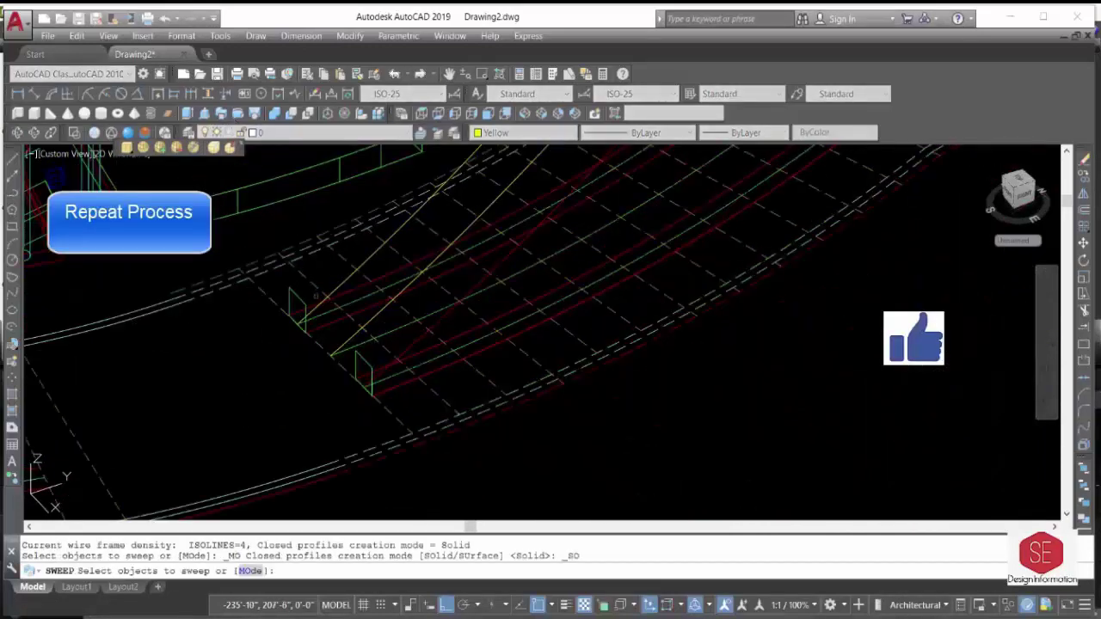
left_click(297, 308)
right_click(226, 331)
left_click(250, 337)
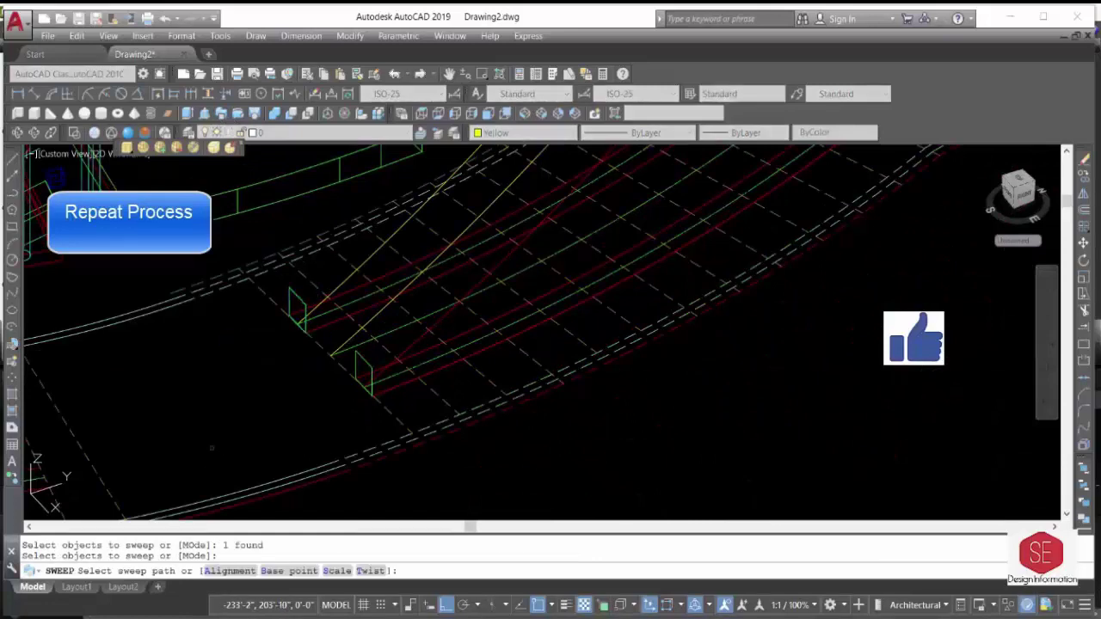
left_click(277, 571)
left_click(294, 325)
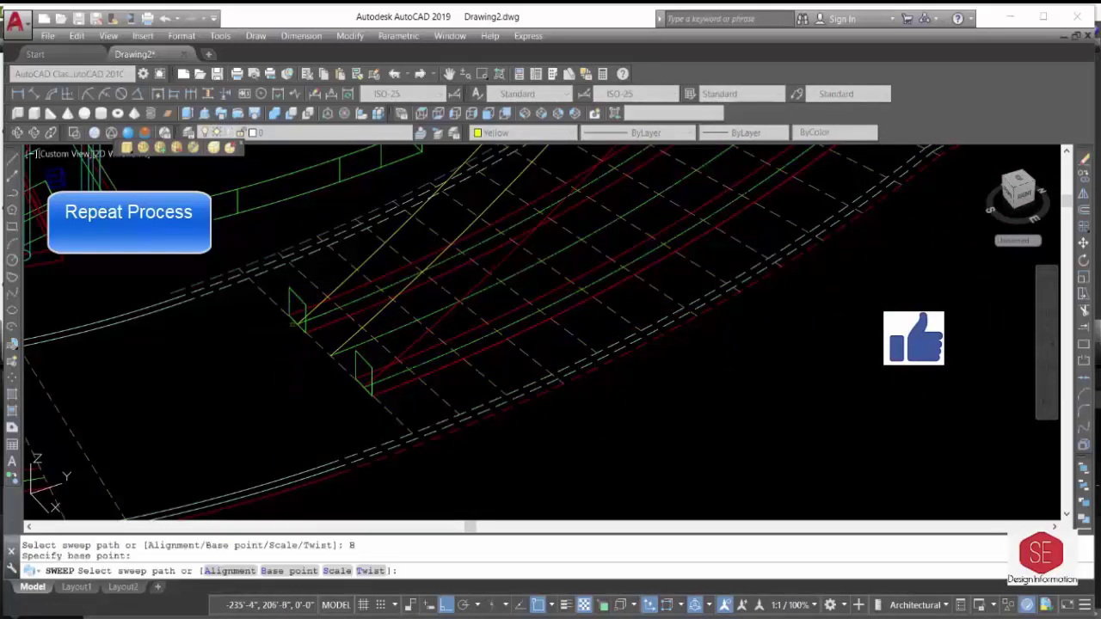
left_click(342, 282)
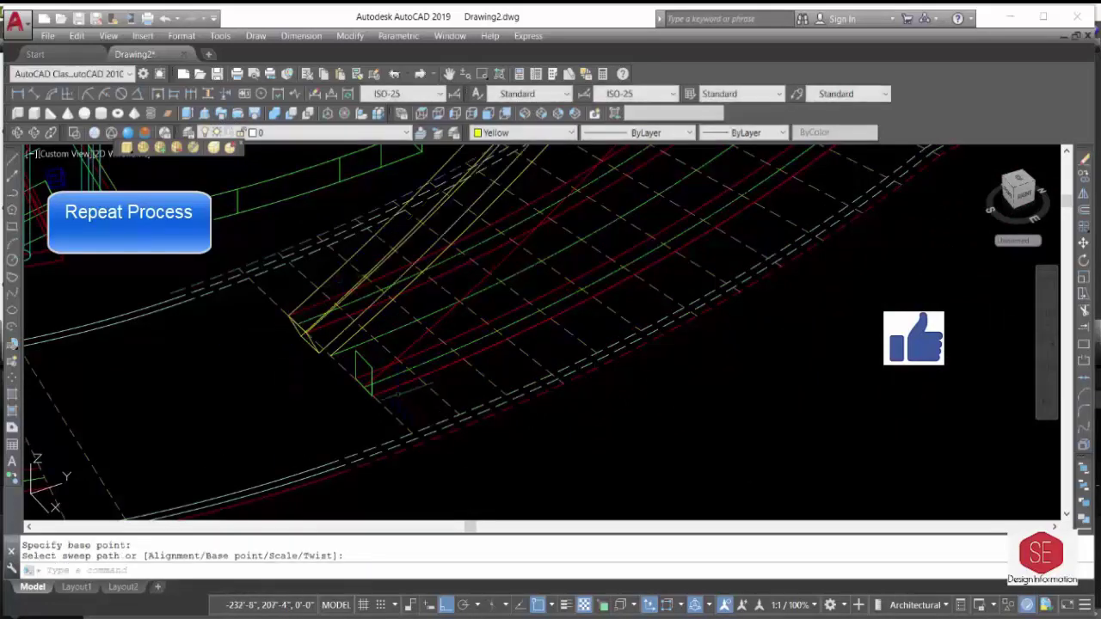
Sweep the second rectangular profile the same way, based at its endpoint.
key("Return")
left_click(357, 370)
left_click(327, 387)
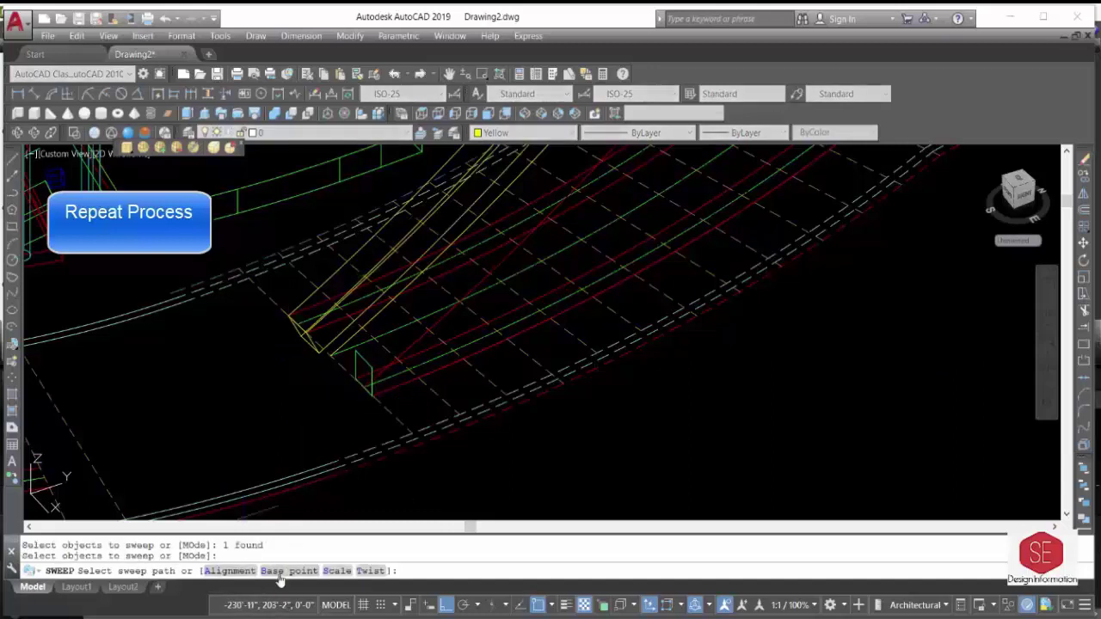
left_click(279, 572)
left_click(363, 388)
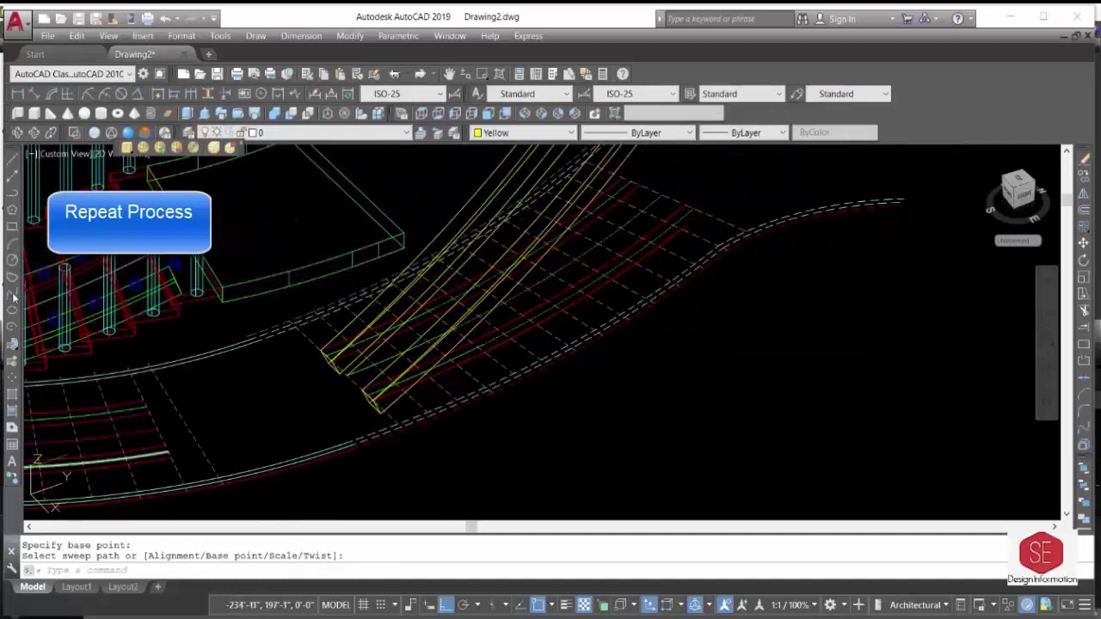
Switch to Realistic visual style and orbit the stair to a new angle.
left_click(128, 133)
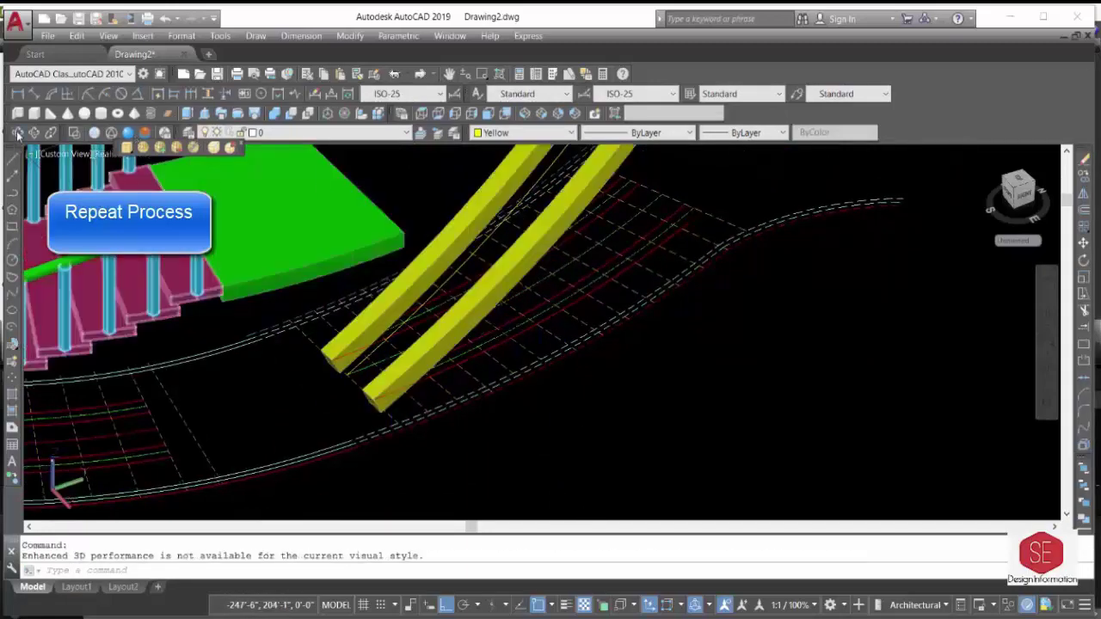
left_click(17, 134)
mouse_move(264, 384)
left_mouse_down()
mouse_move(425, 360)
mouse_move(373, 366)
left_mouse_up()
scroll(425, 360, "up", 5)
right_click(373, 365)
left_click(400, 373)
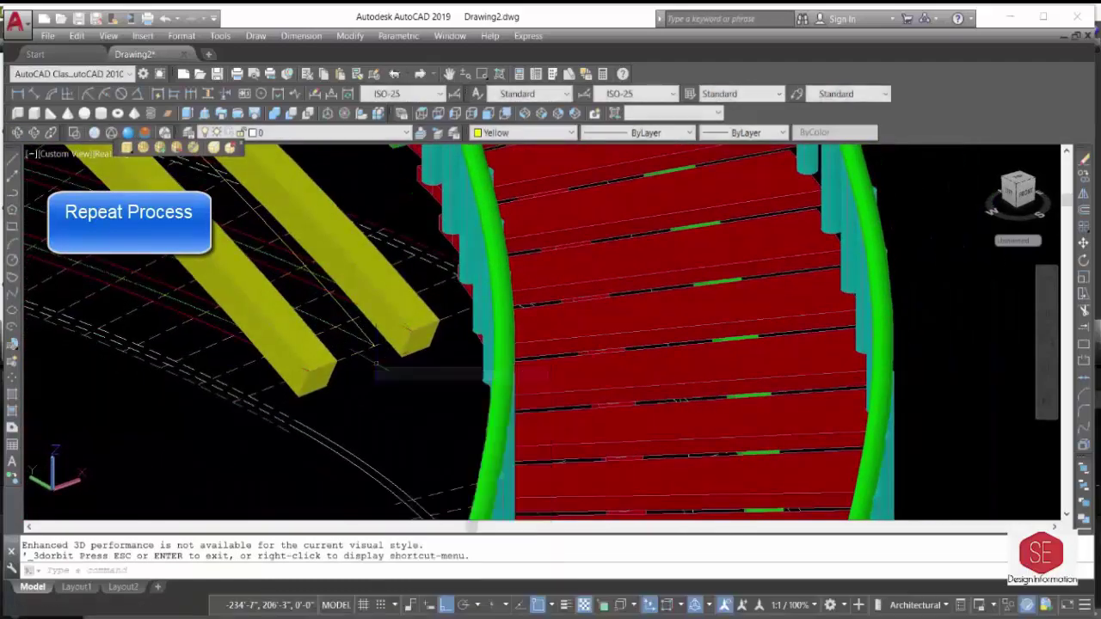
scroll(375, 365, "up", 3)
Change the new-object colour and start moving the separate step from a base point.
left_click(497, 134)
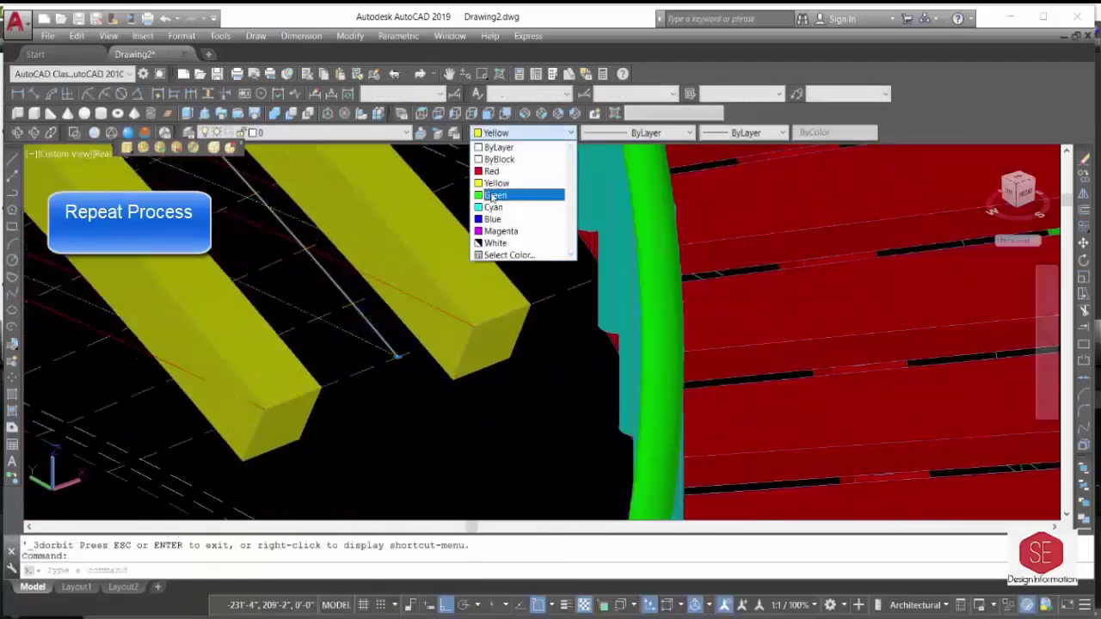
left_click(508, 179)
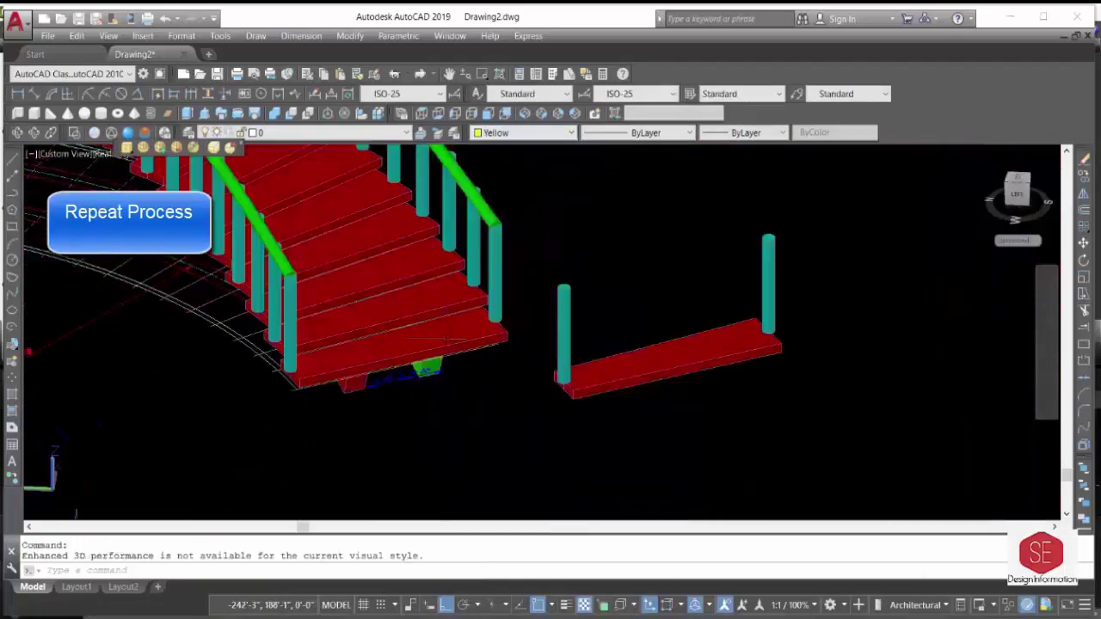
middle_click_drag(766, 320, 742, 368)
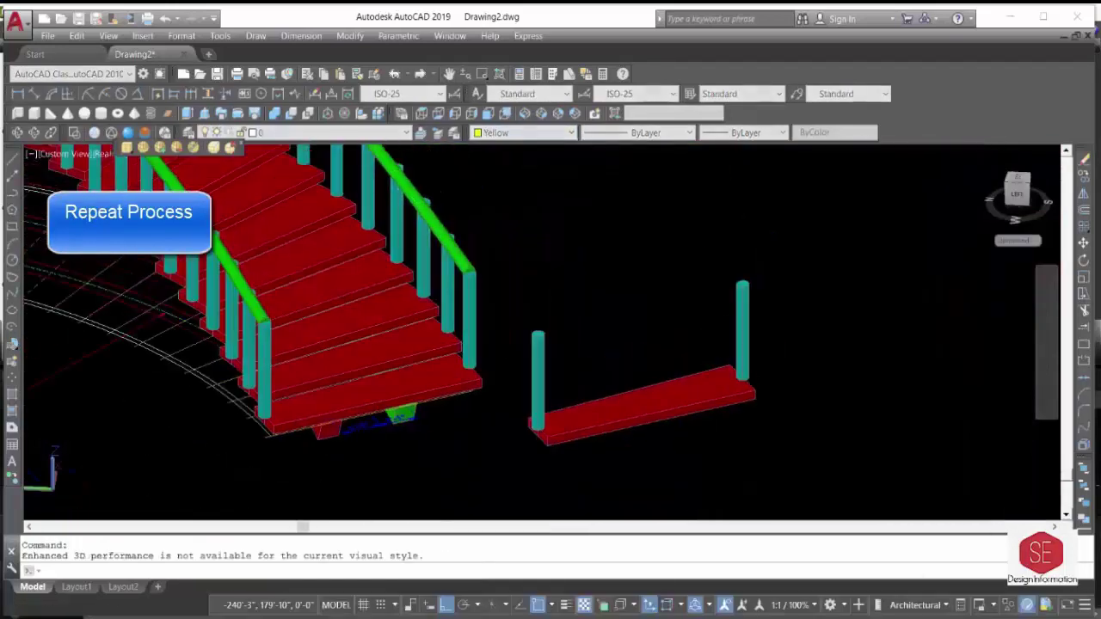
type("m")
key("Return")
left_click(741, 370)
key("Return")
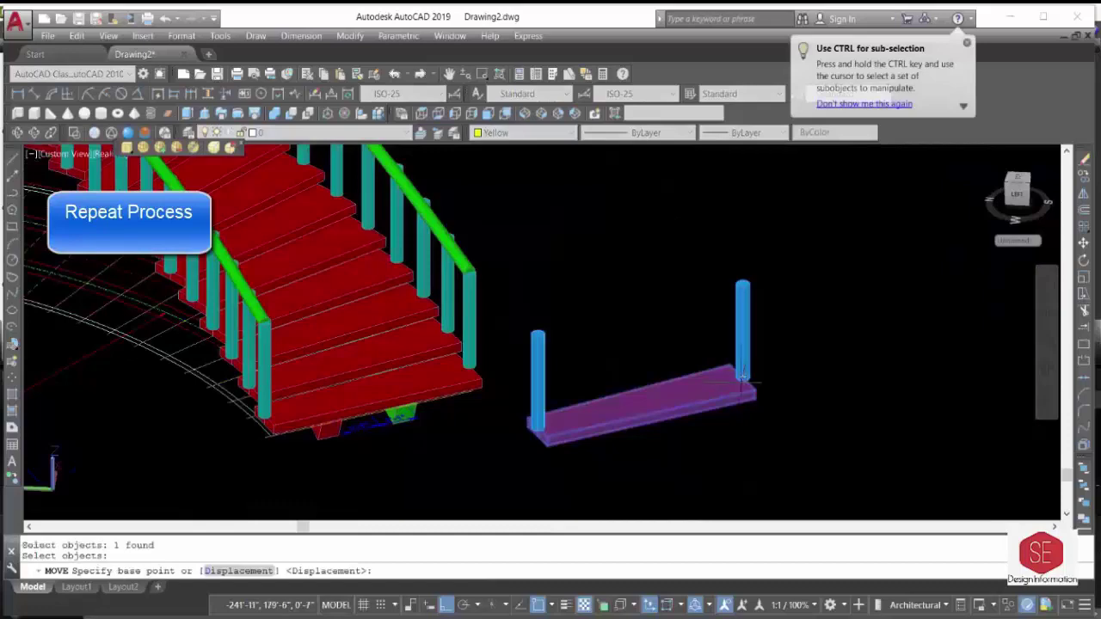
left_click(742, 370)
scroll(742, 370, "down", 5)
scroll(640, 233, "up", 8)
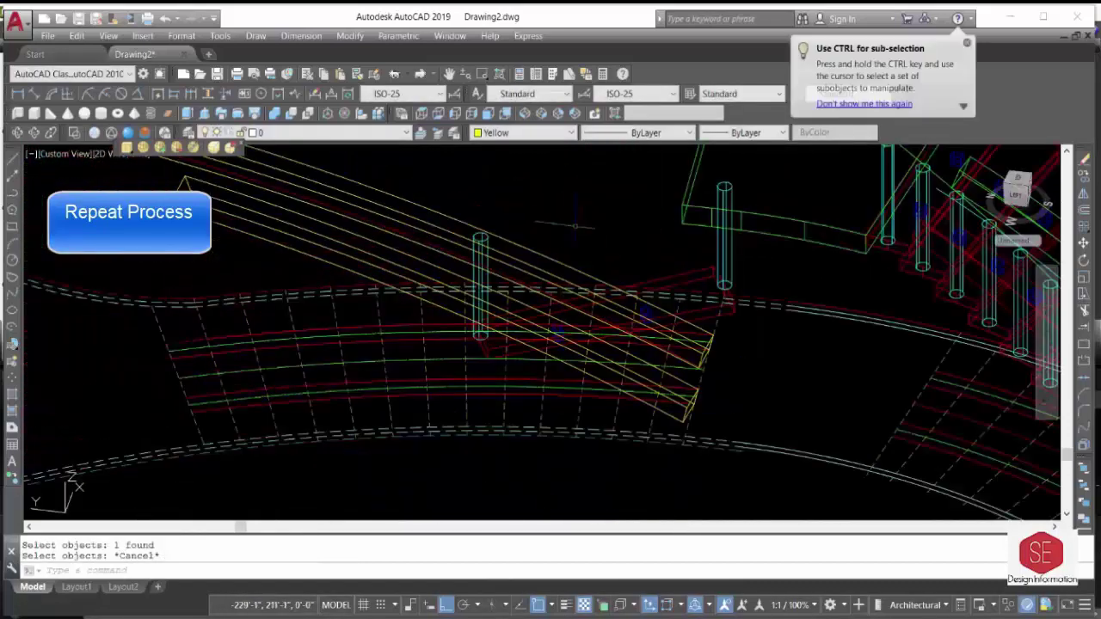
Rotate the step slab about its corner to align it with the stringers.
type("ro")
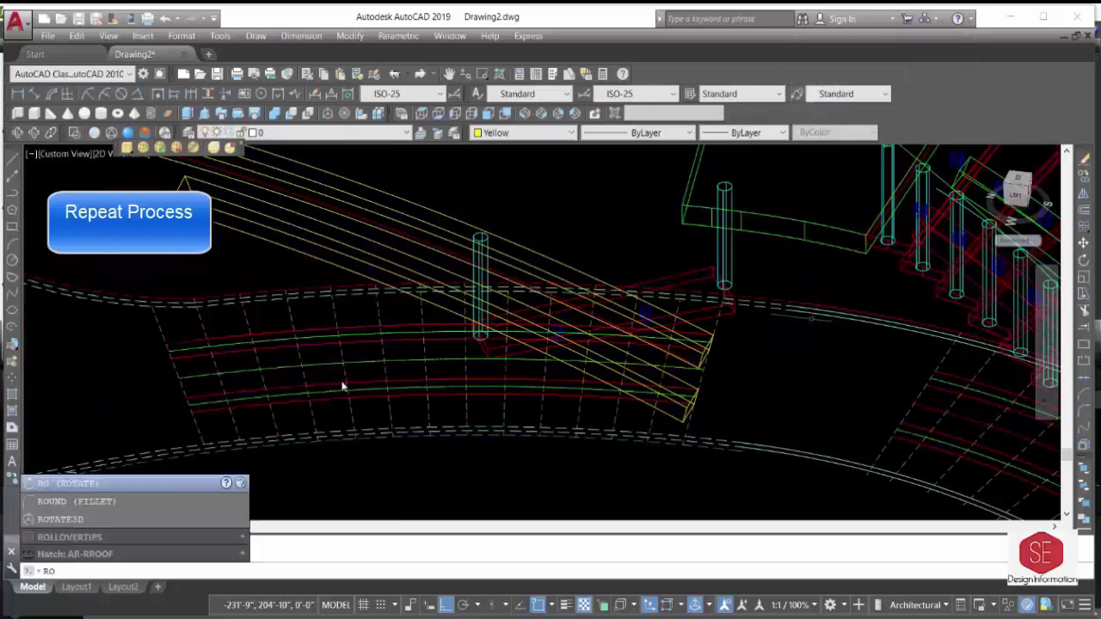
key("Return")
left_click(647, 316)
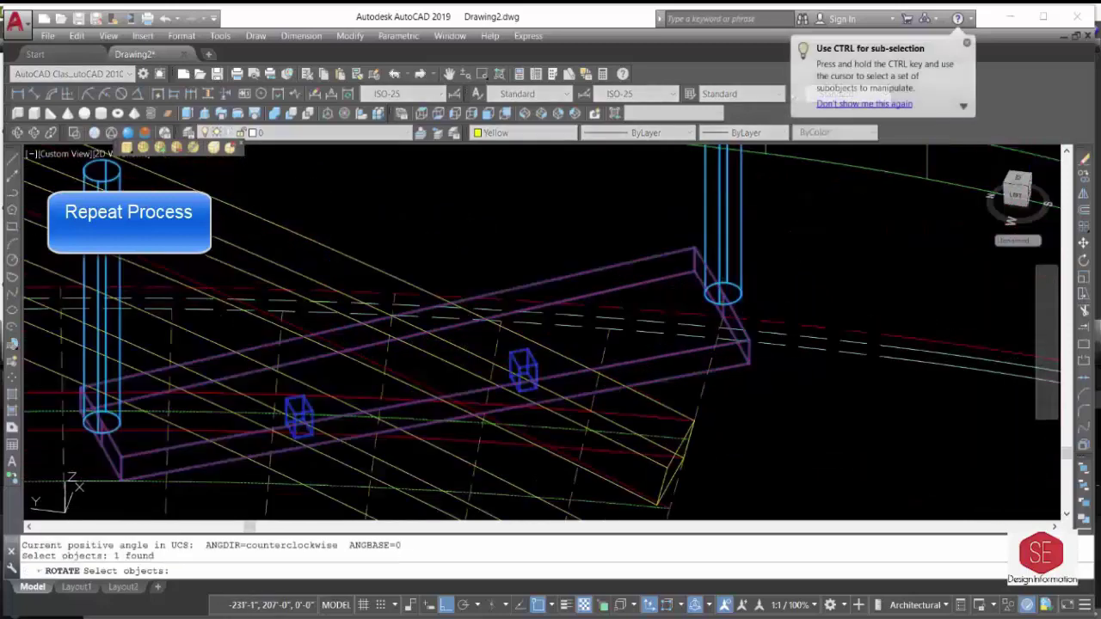
key("Return")
left_click(723, 325)
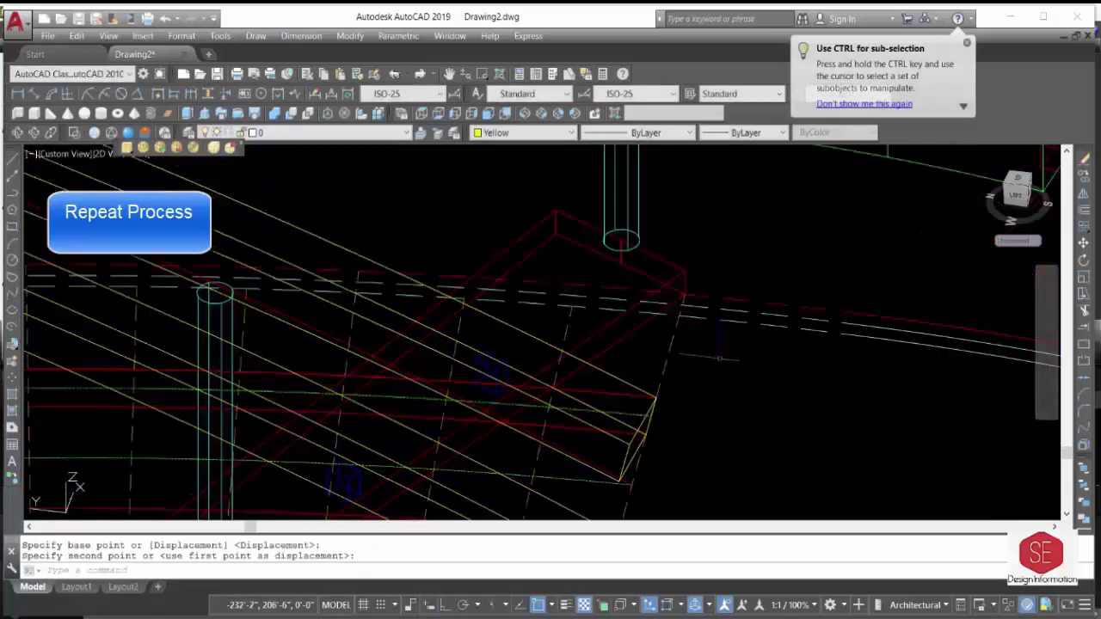
key("Return")
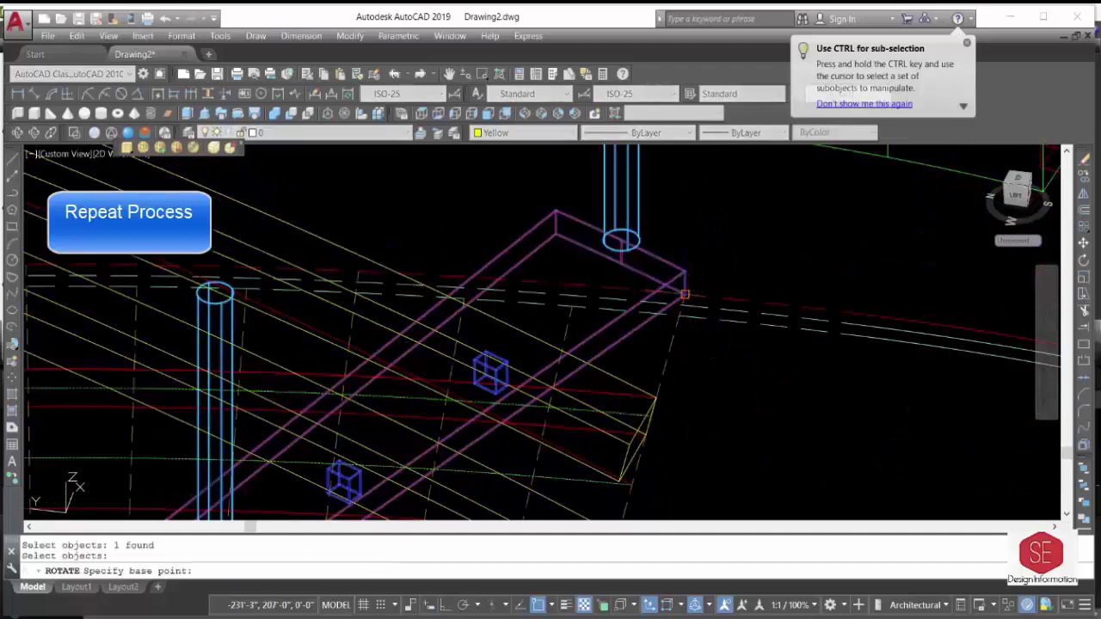
left_click(686, 295)
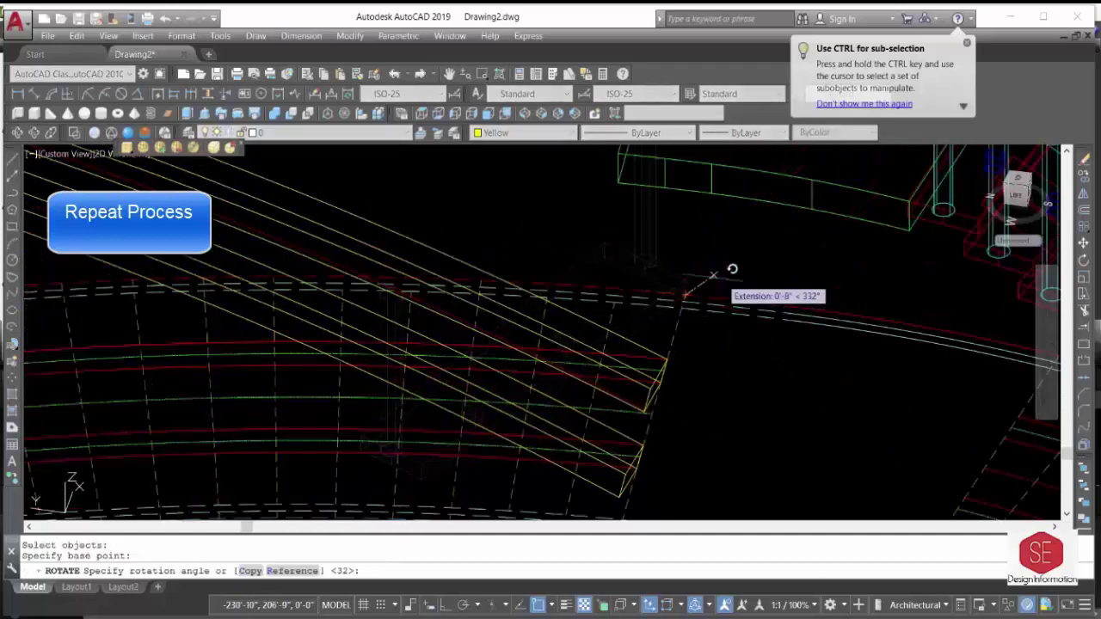
left_click(621, 154)
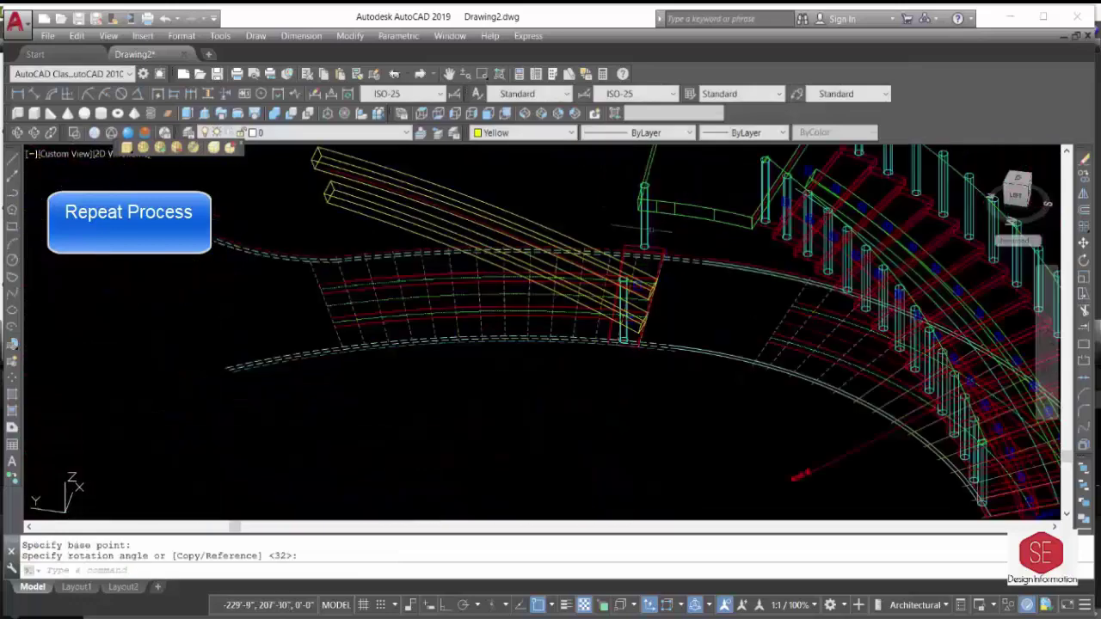
left_click(143, 148)
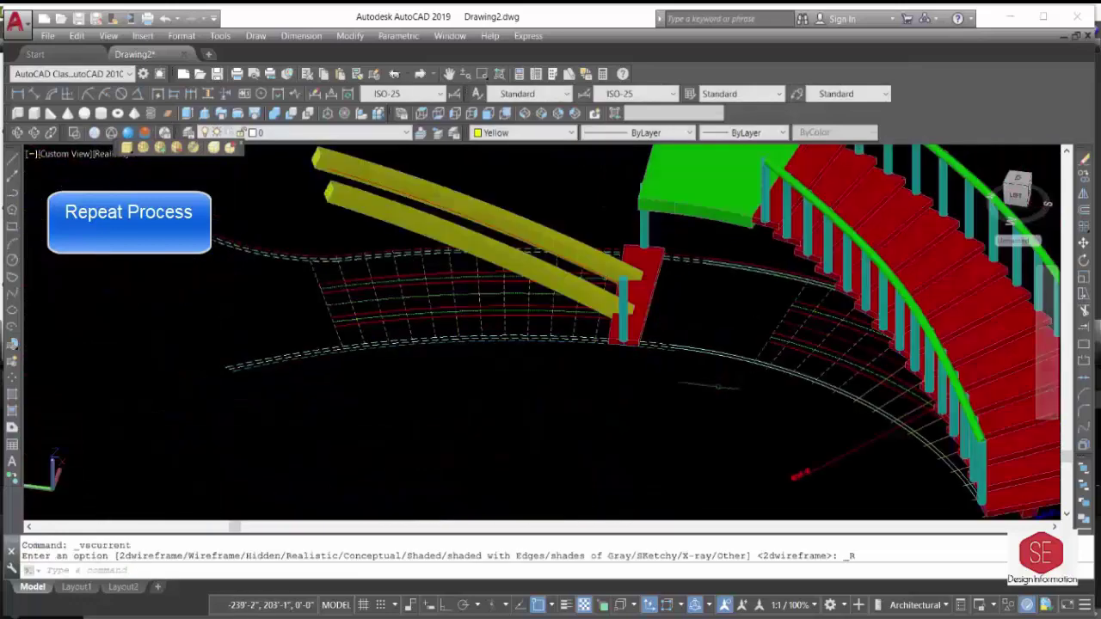
scroll(757, 262, "up", 2)
middle_click_drag(757, 263, 635, 353, "shift")
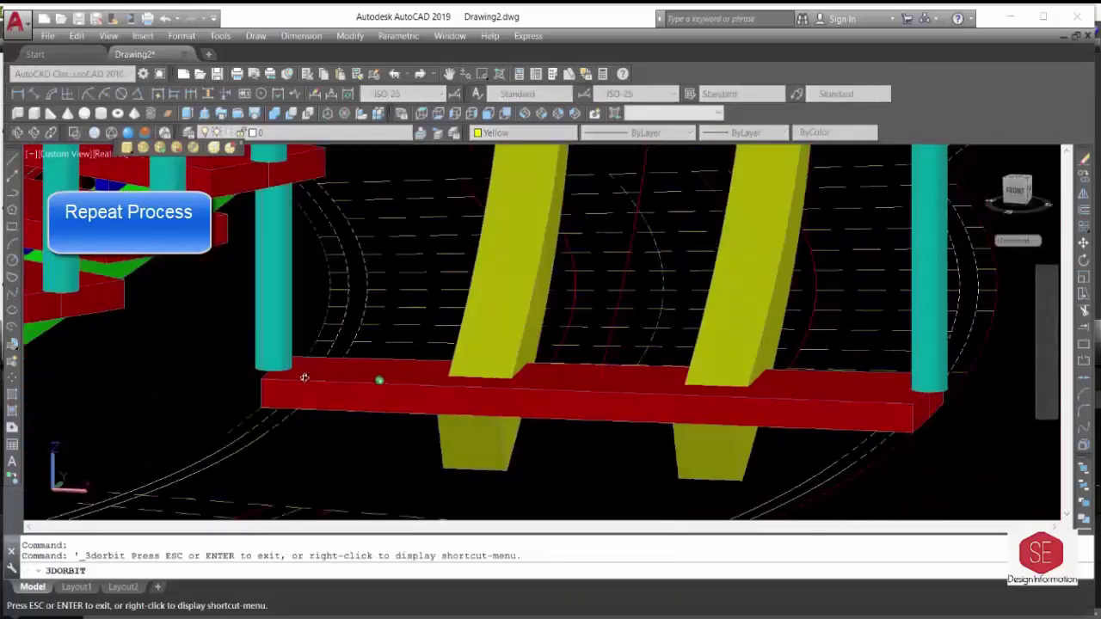
Move the red step with Ortho on onto the lower ends of the yellow stringers.
type("m")
key("Return")
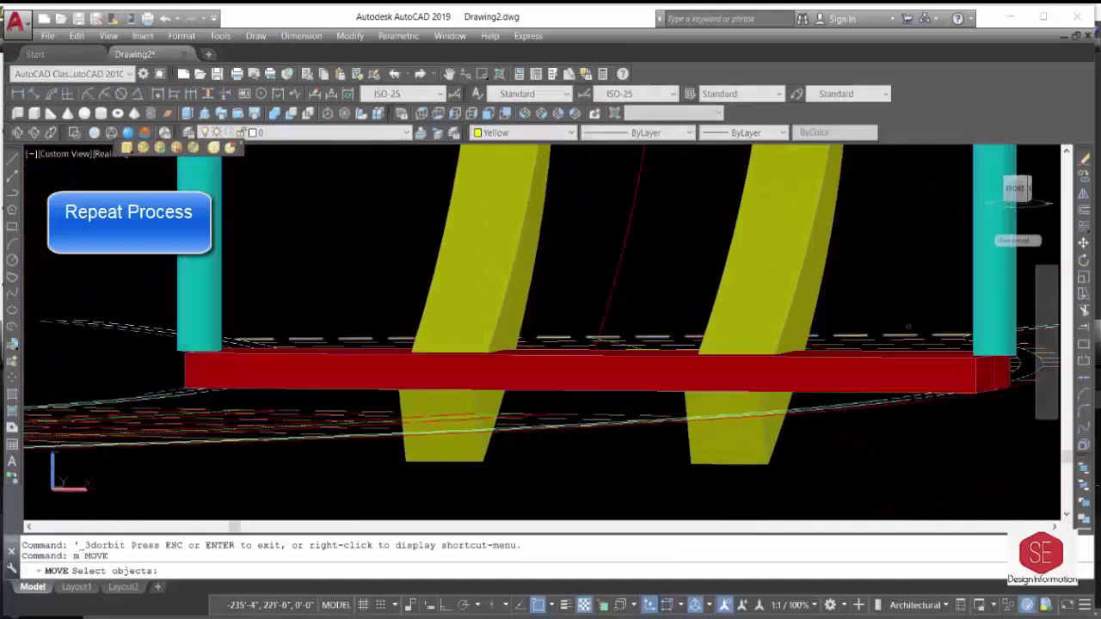
left_click(637, 370)
key("Return")
left_click(857, 486)
key("F8")
scroll(852, 442, "down", 2)
left_click(852, 413)
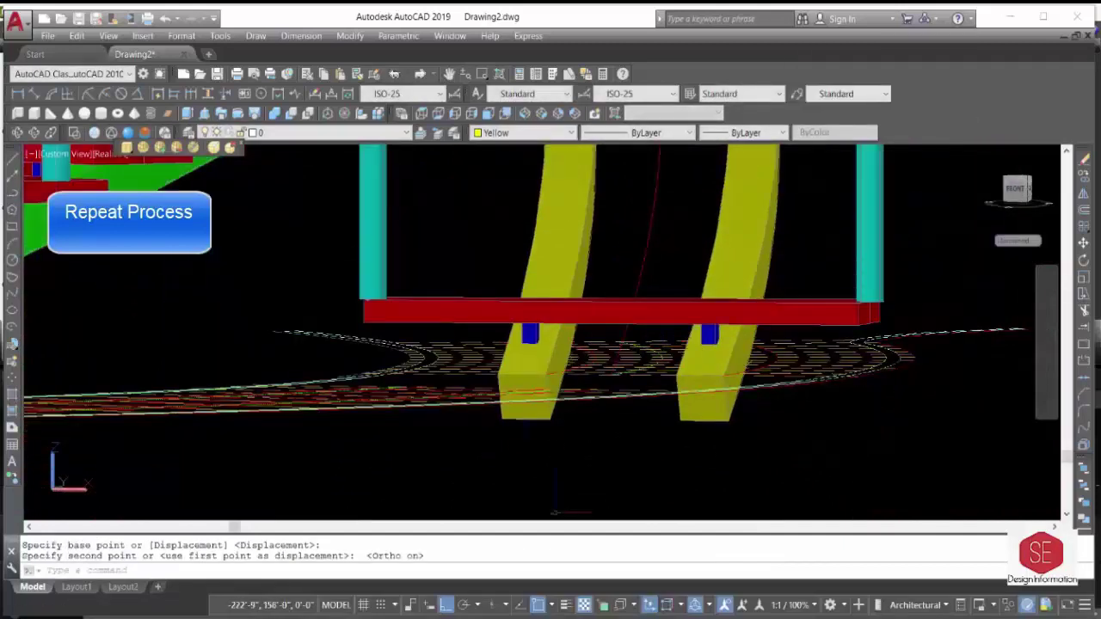
left_click(19, 132)
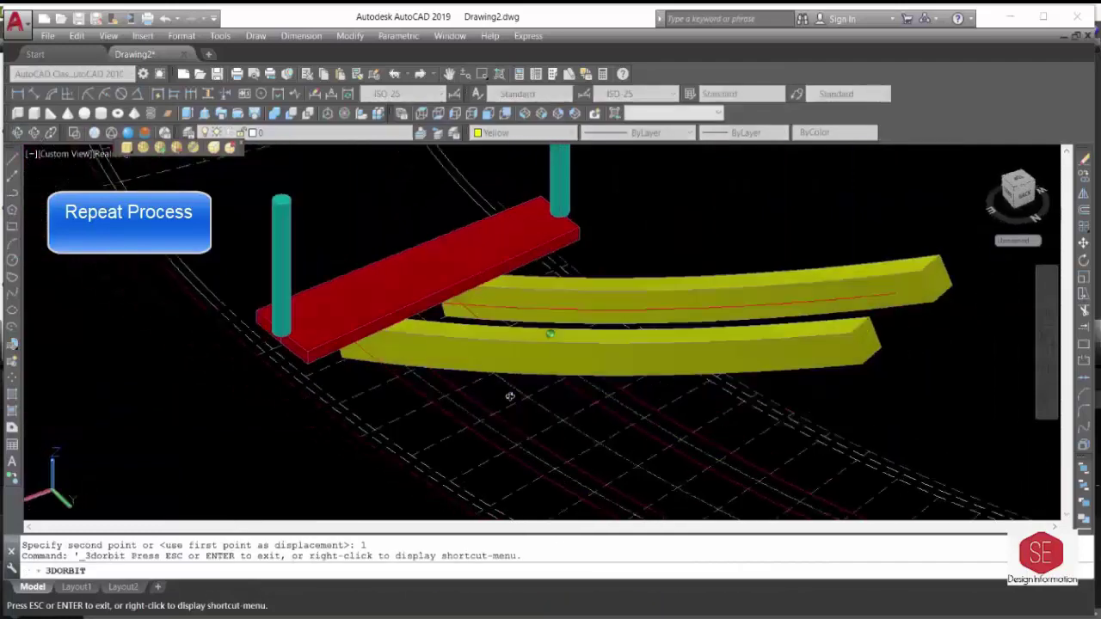
left_click_drag(505, 394, 469, 396)
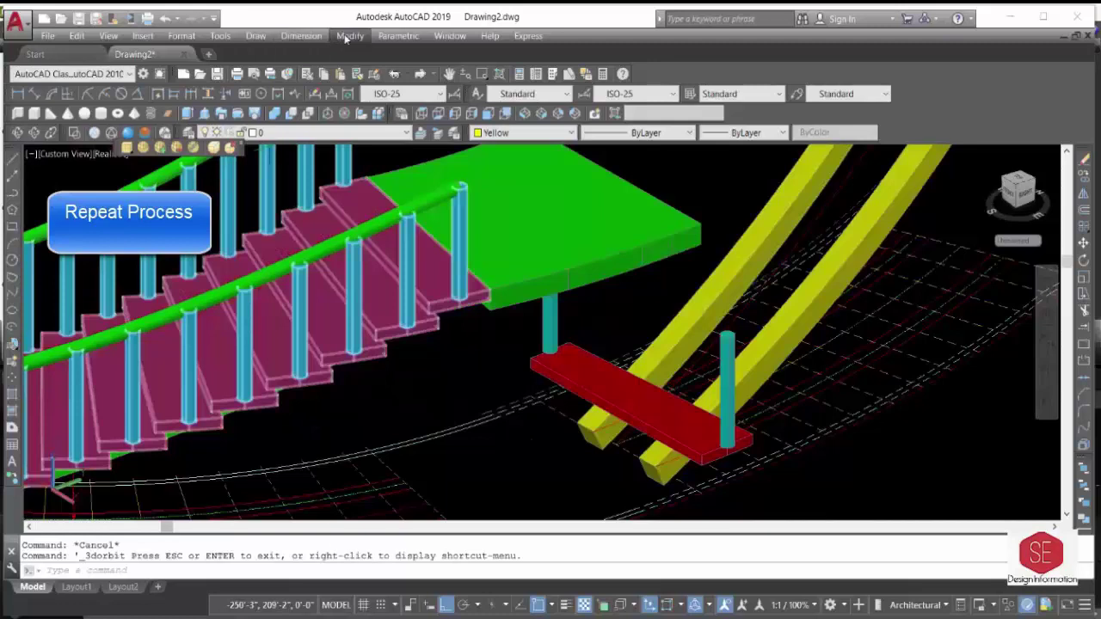
Path-array the red step along the left yellow stringer with 1'2 spacing.
left_click(349, 36)
mouse_move(403, 213)
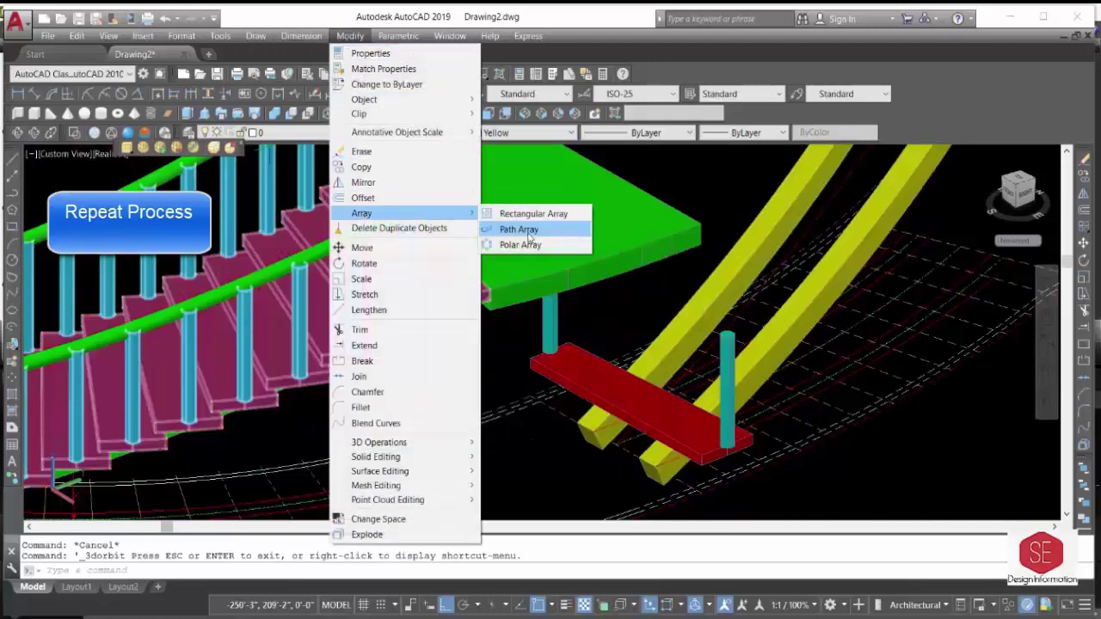
left_click(518, 230)
left_click(600, 375)
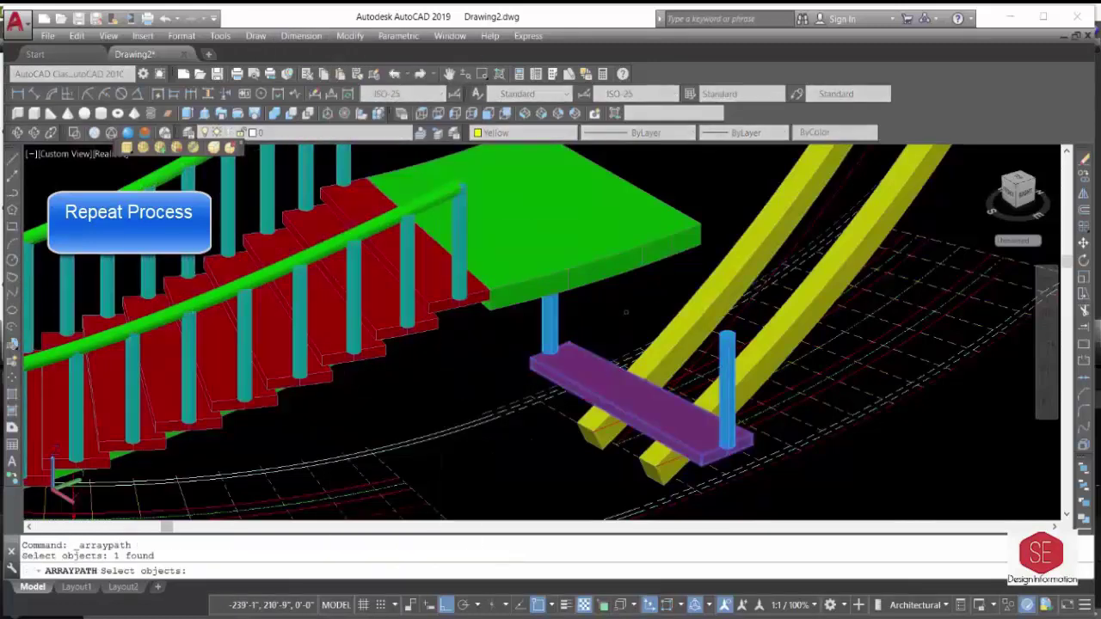
key("Return")
left_click(616, 445)
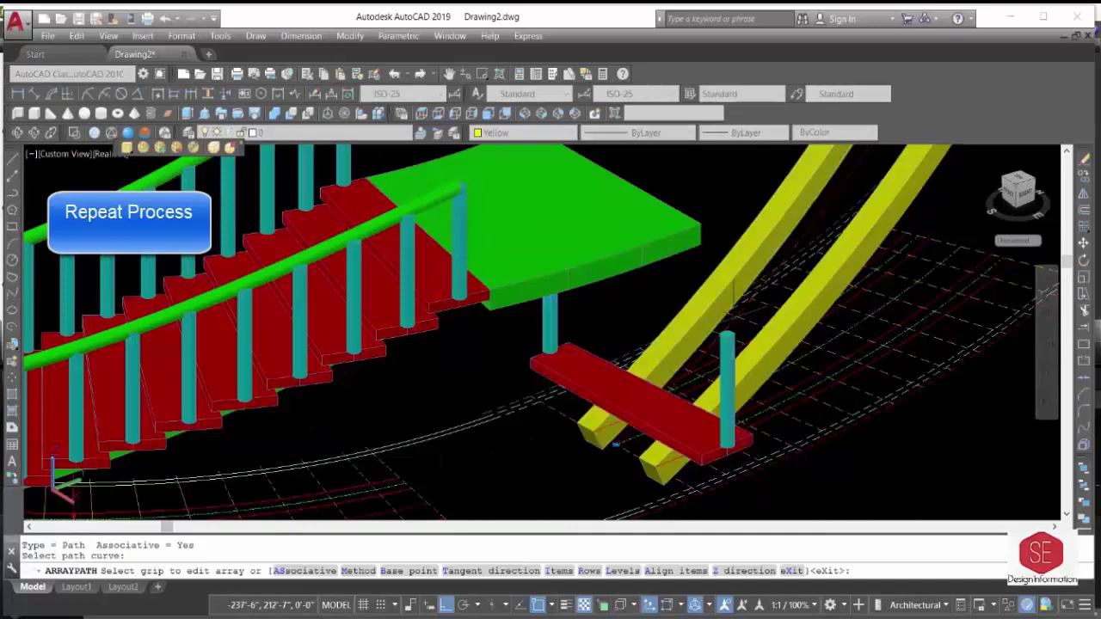
scroll(616, 445, "down", 5)
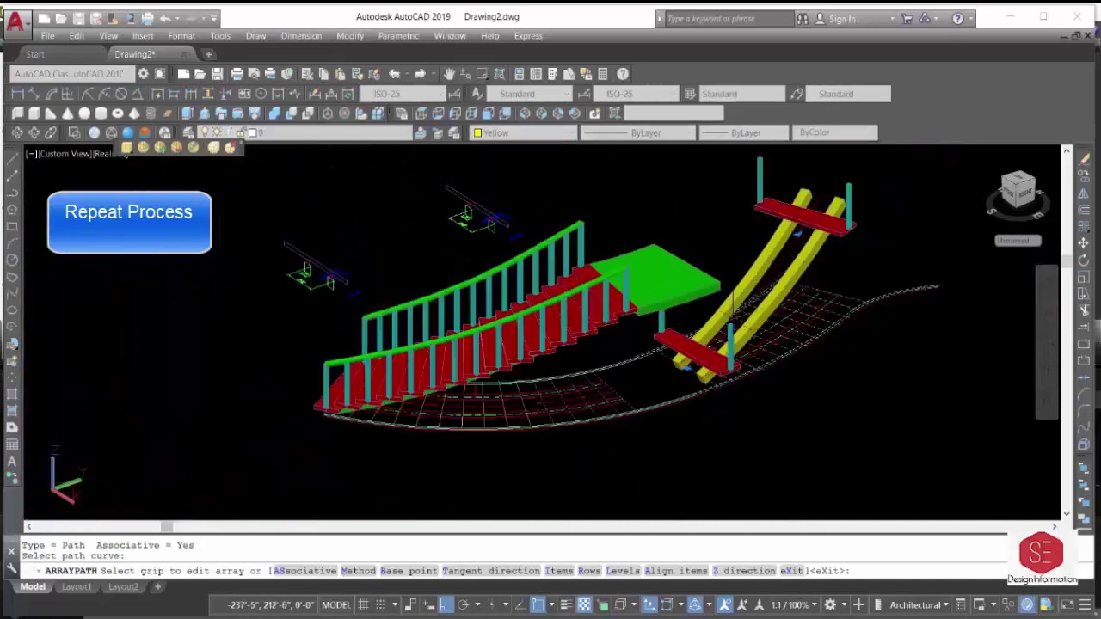
left_click(556, 571)
type("1'2")
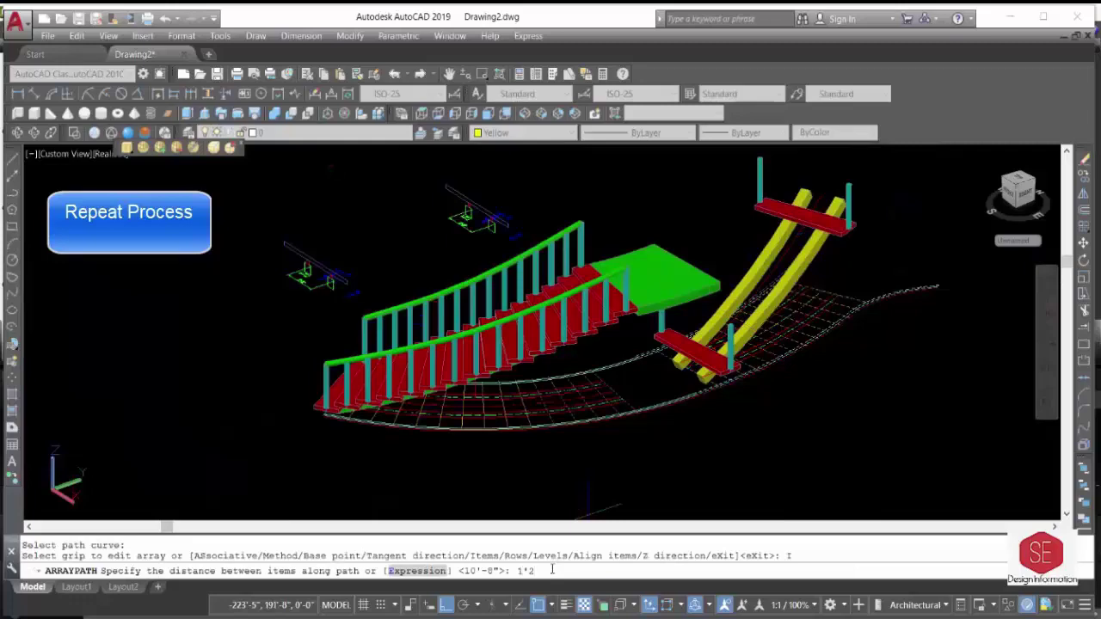
key("Return")
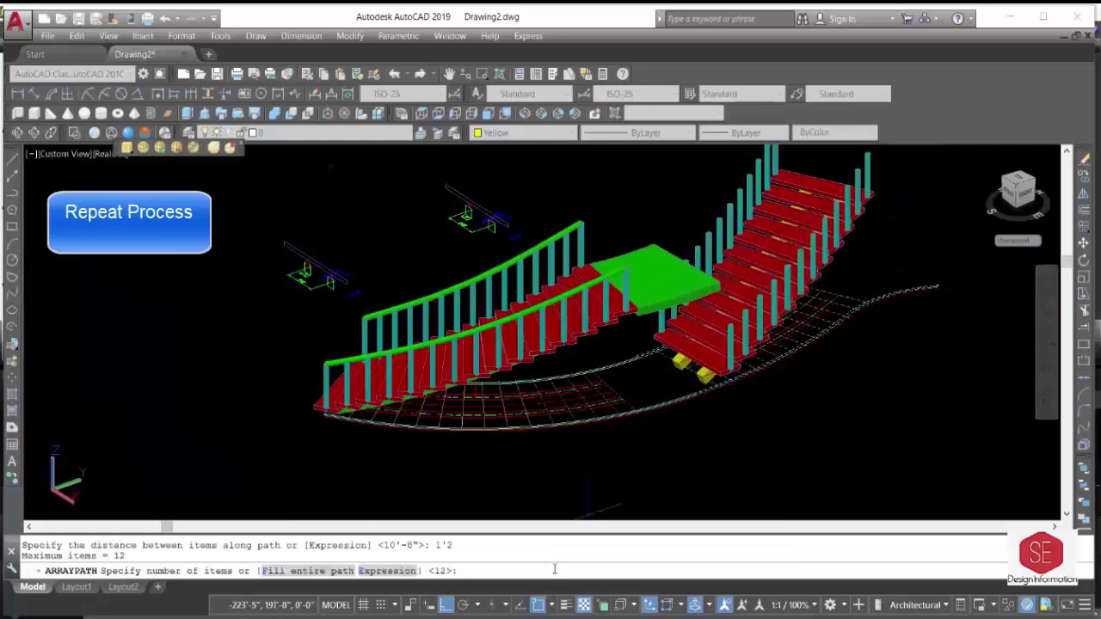
scroll(748, 293, "up", 2)
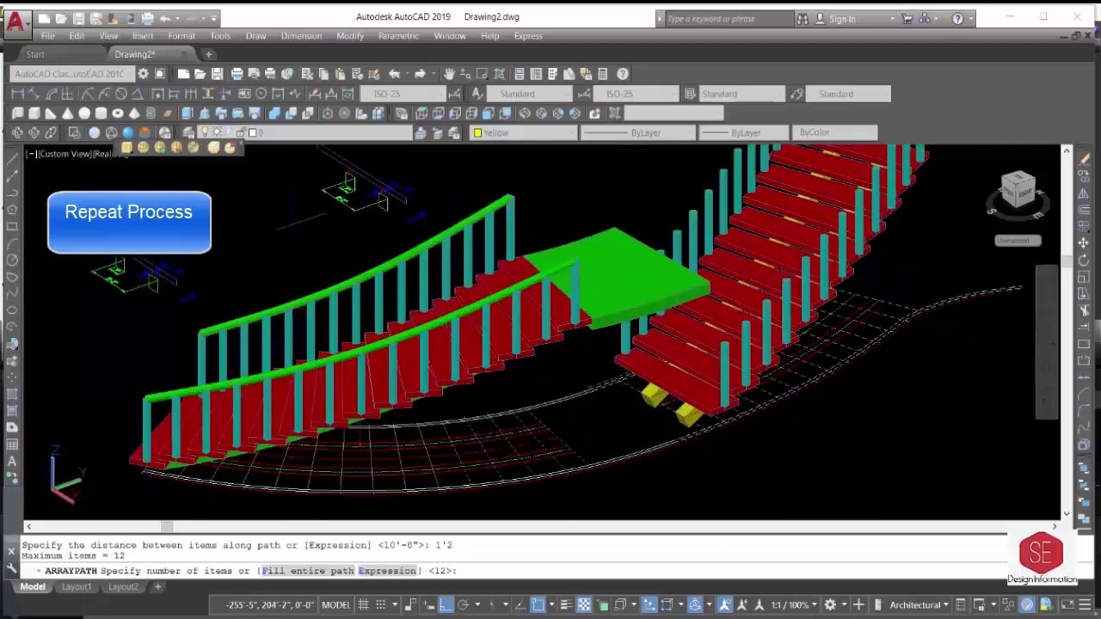
key("Escape")
key("Escape")
type("m")
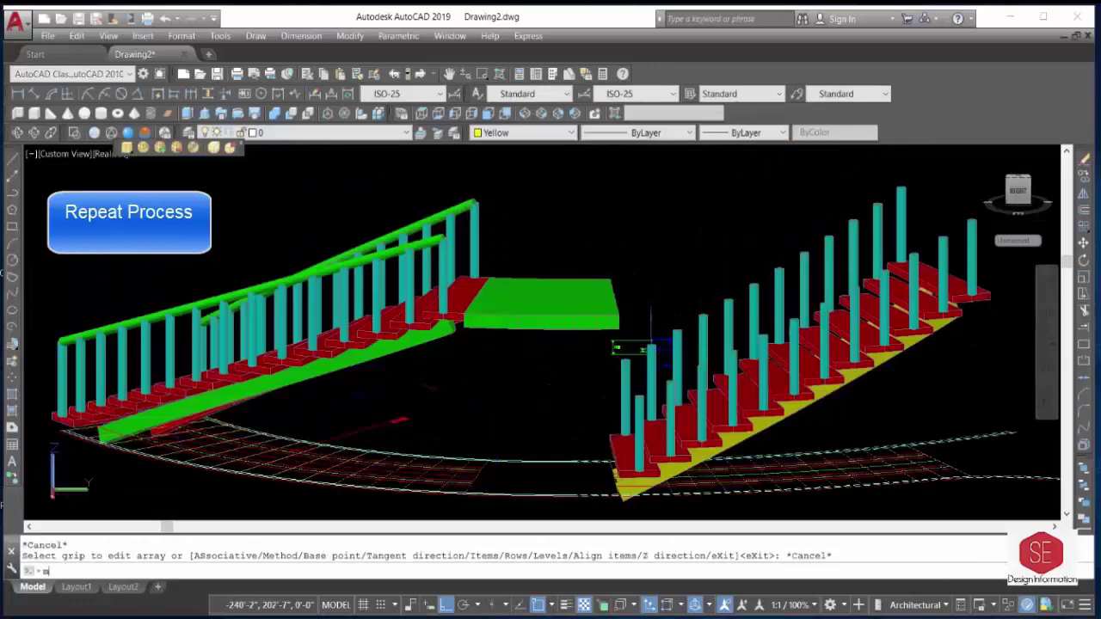
key("Return")
Begin moving the green landing, orbit out to view the whole stair, then cancel.
left_click(533, 308)
scroll(482, 319, "up", 3)
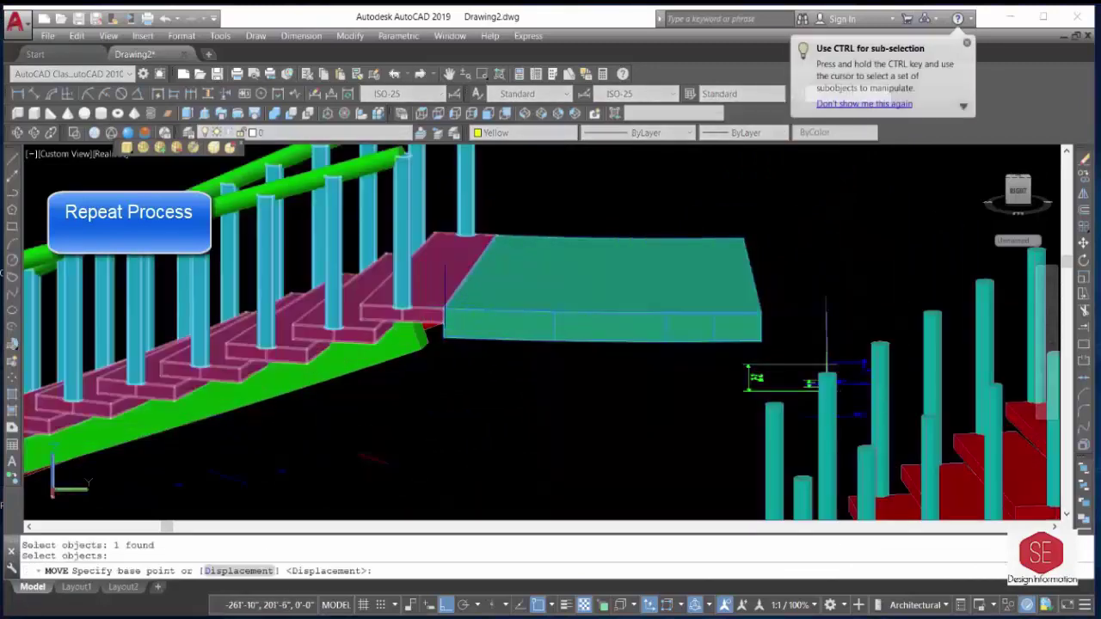
left_click(445, 339)
middle_click_drag(450, 364, 485, 297, "shift")
scroll(508, 367, "up", 2)
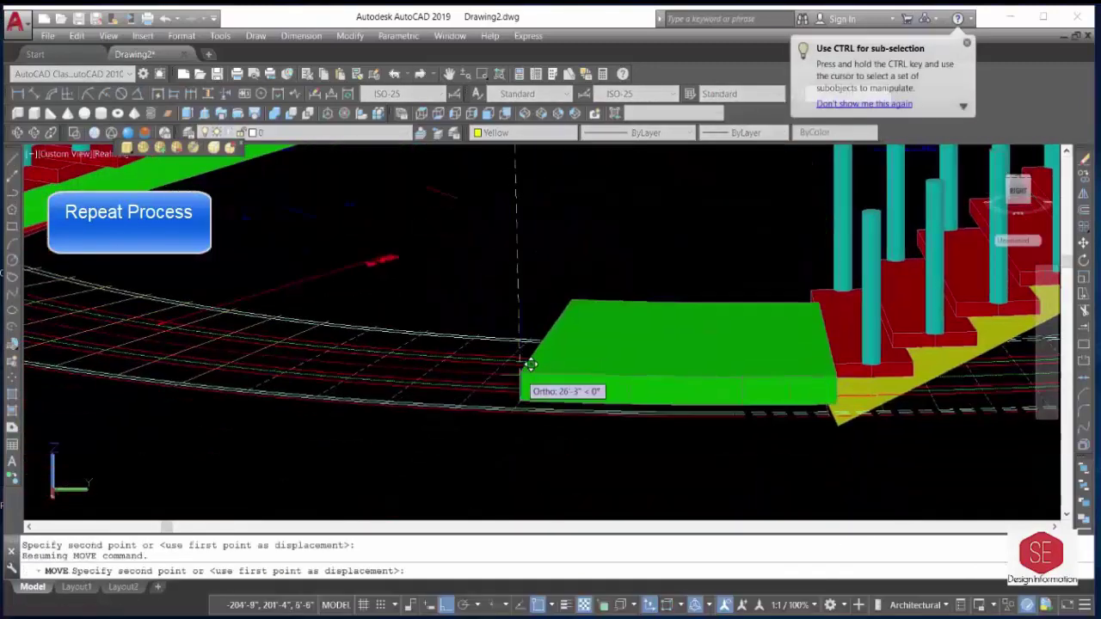
scroll(531, 364, "up", 2)
middle_click_drag(522, 405, 523, 270, "shift")
scroll(523, 271, "up", 2)
type("m")
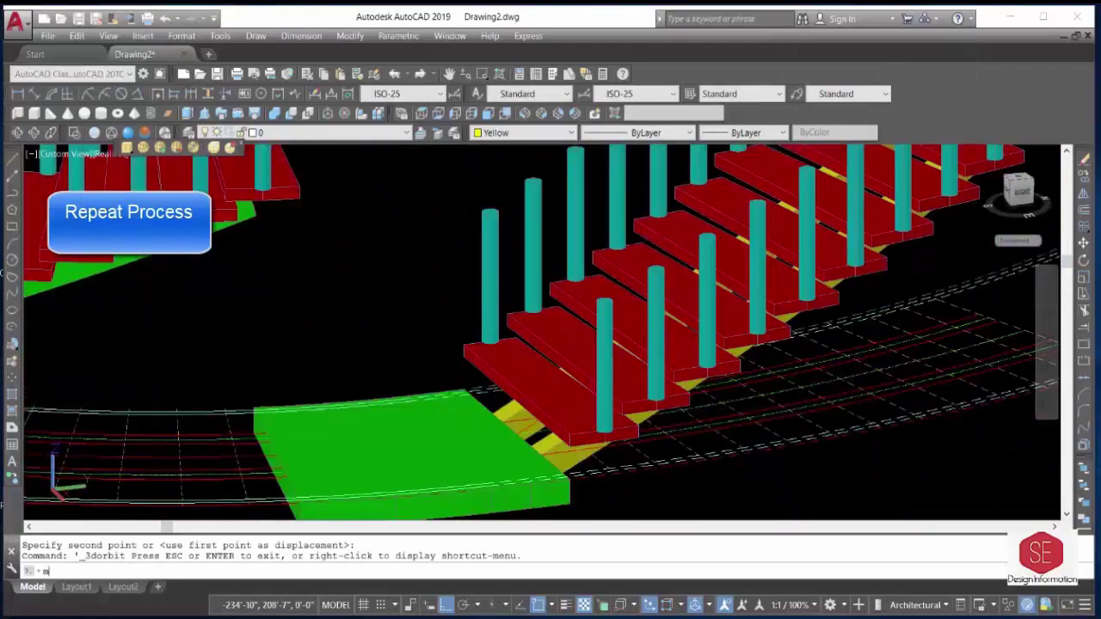
key("Return")
key("Escape")
Select the green landing, yellow wedge, and the second flight's steps and posts to move.
middle_click_drag(792, 419, 727, 283)
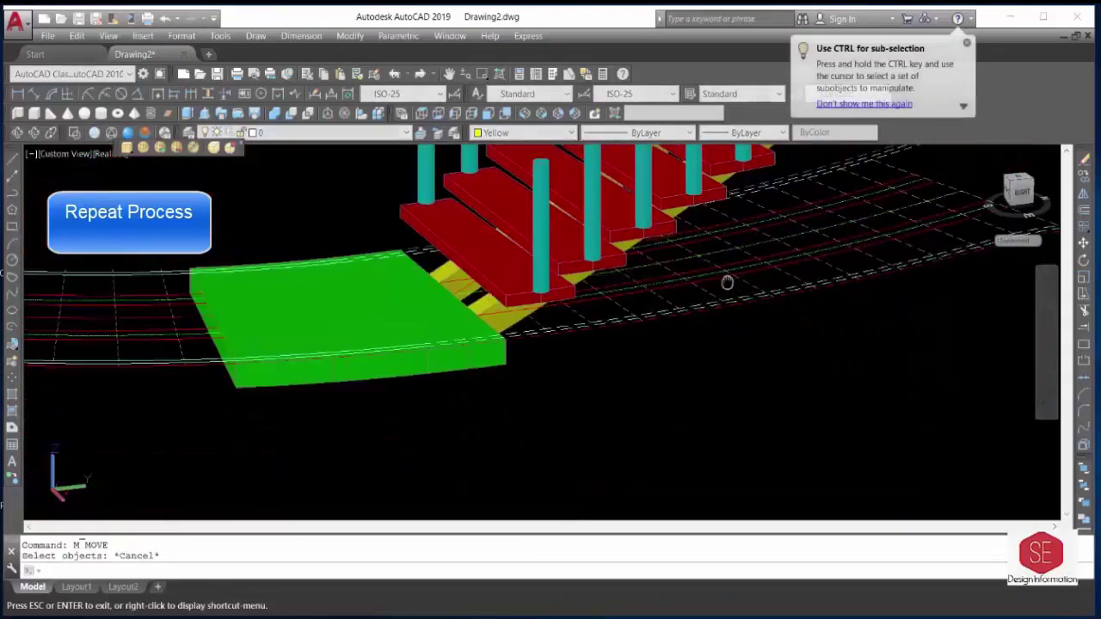
type("m")
key("Return")
left_click(344, 318)
left_click(486, 306)
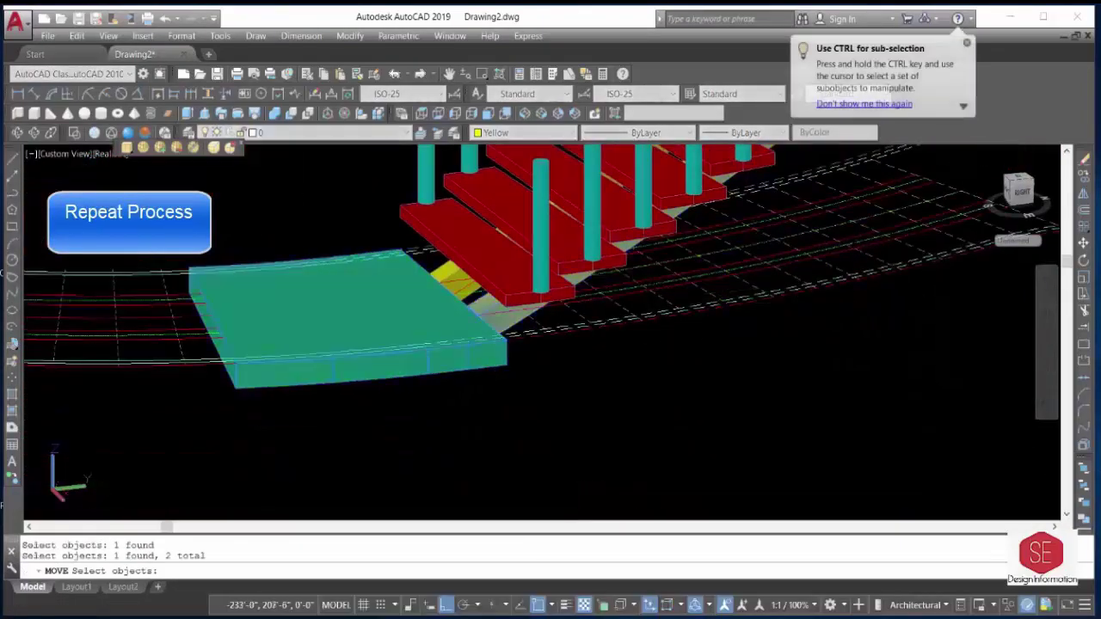
left_click(516, 277)
left_click(540, 258)
scroll(477, 274, "down", 3)
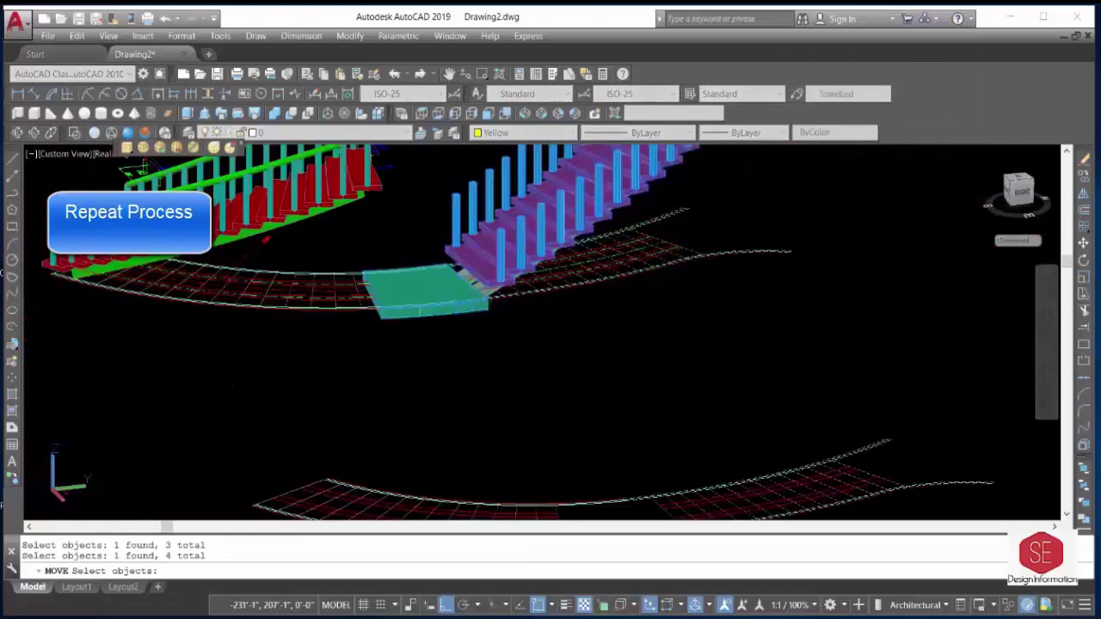
scroll(443, 318, "up", 2)
key("Return")
Move the selection so the second flight meets the green landing, continuing past the array warning.
left_click(393, 287)
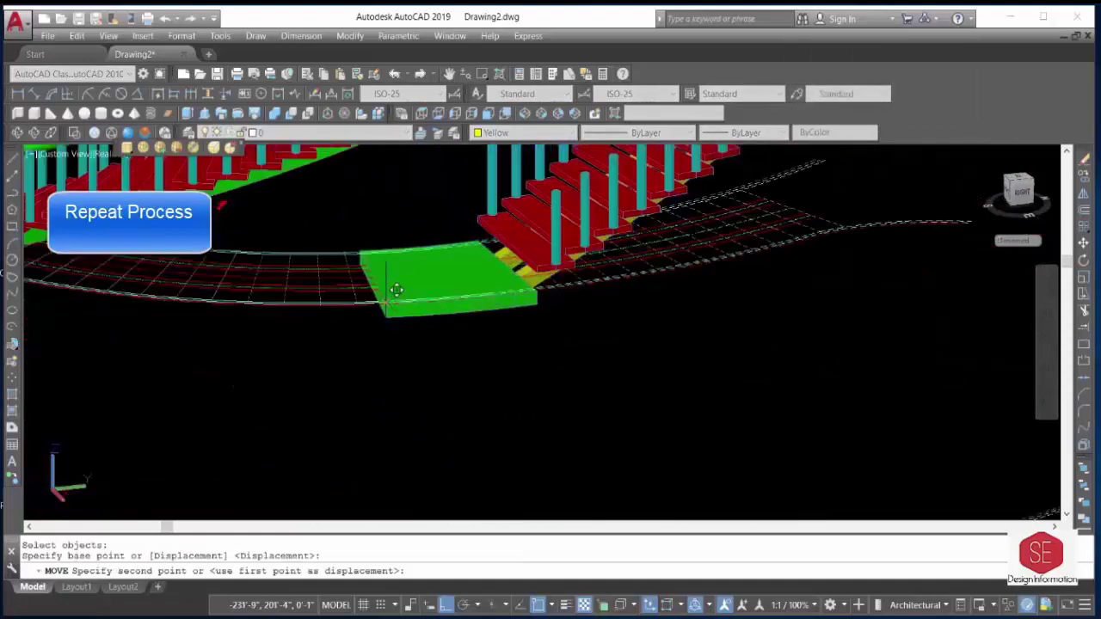
left_click(398, 287)
left_click(458, 286)
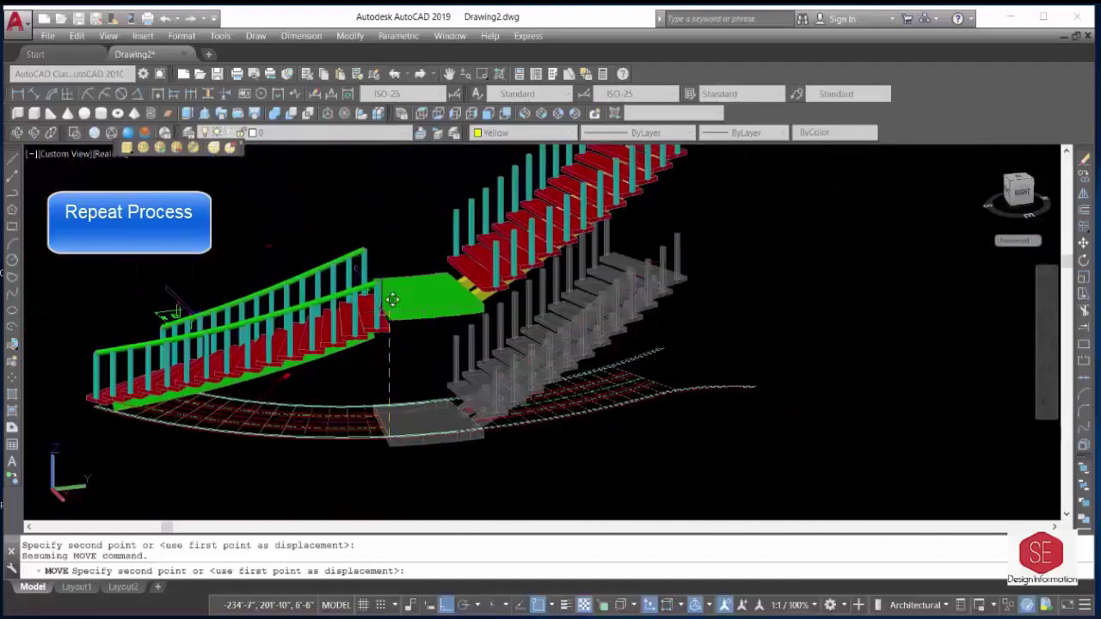
scroll(408, 365, "up", 4)
left_click(409, 366)
scroll(408, 366, "down", 5)
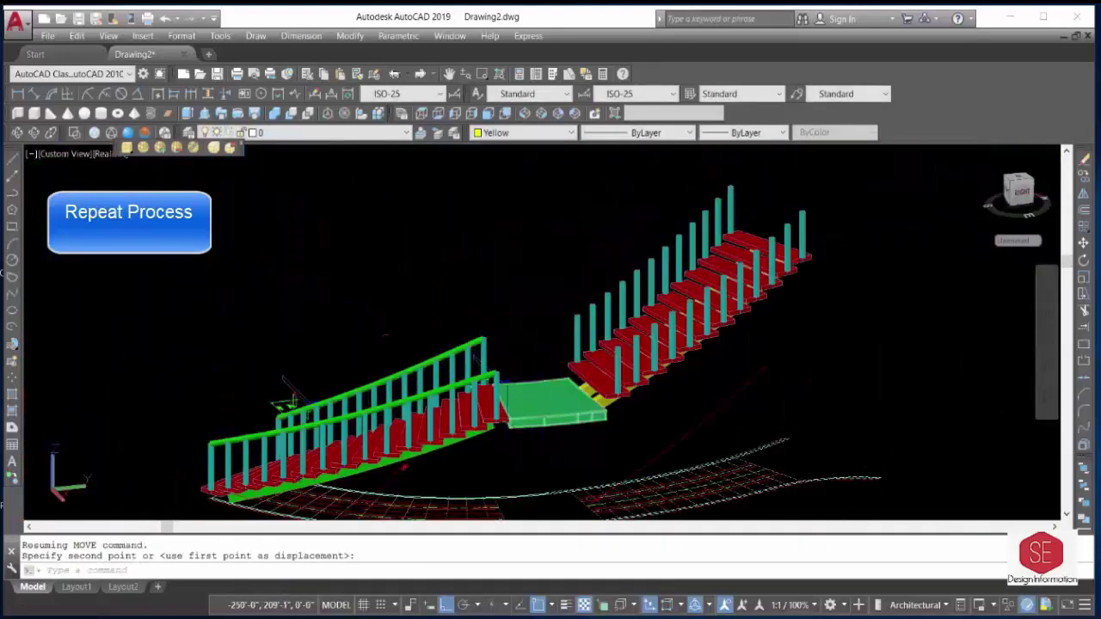
left_click(15, 134)
mouse_move(387, 347)
left_mouse_down()
mouse_move(693, 328)
mouse_move(653, 297)
mouse_move(743, 322)
left_mouse_up()
Begin a first spline across two second-flight post tops, then cancel it after re-orbiting the view.
key("Escape")
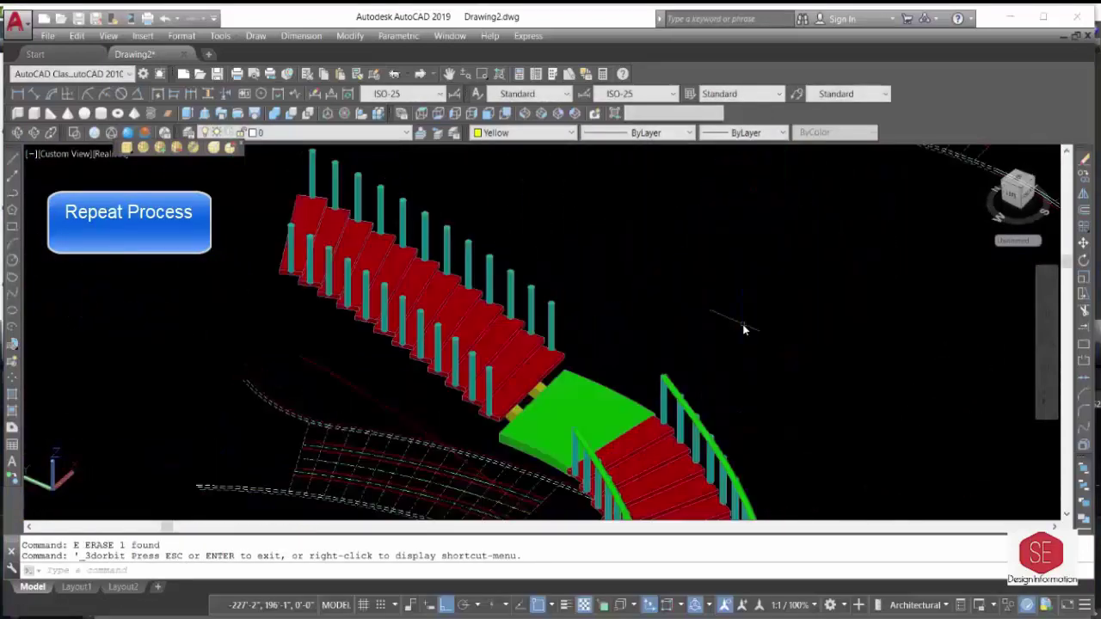
type("spl")
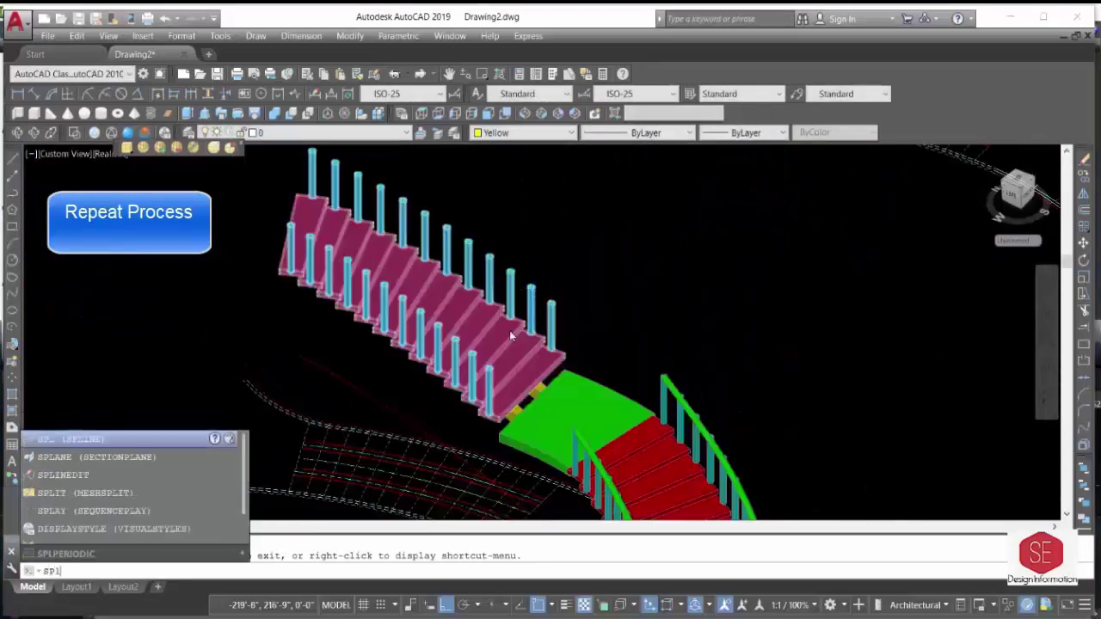
left_click(94, 442)
scroll(487, 355, "up", 5)
left_click(347, 280)
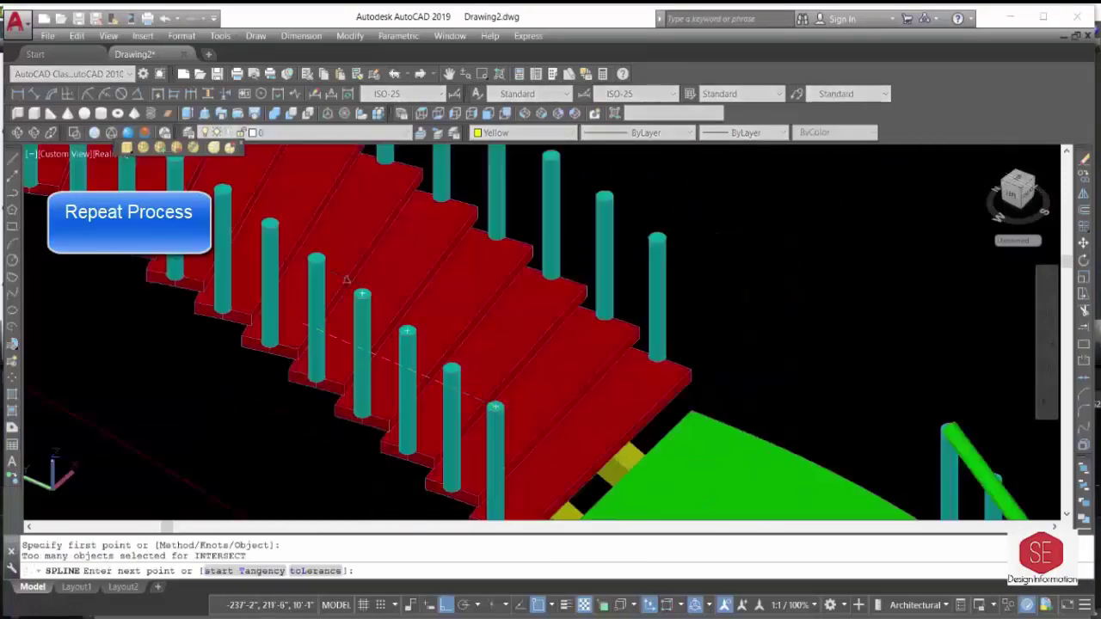
left_click(222, 189)
middle_click_drag(223, 189, 206, 284, "shift")
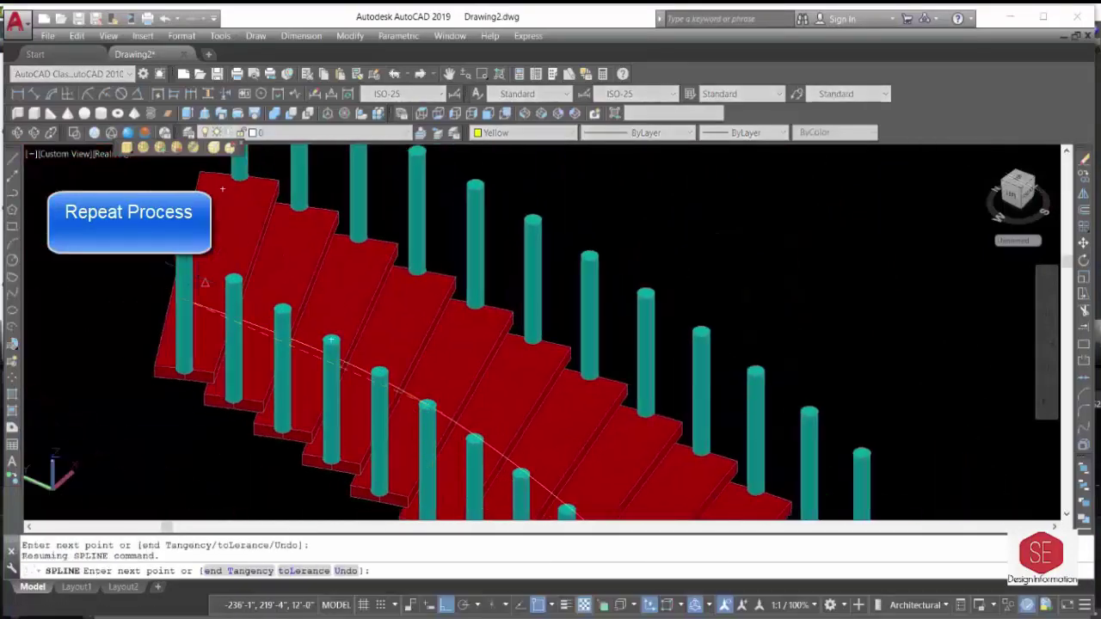
scroll(223, 188, "down", 3)
scroll(223, 189, "down", 2)
right_click(127, 256)
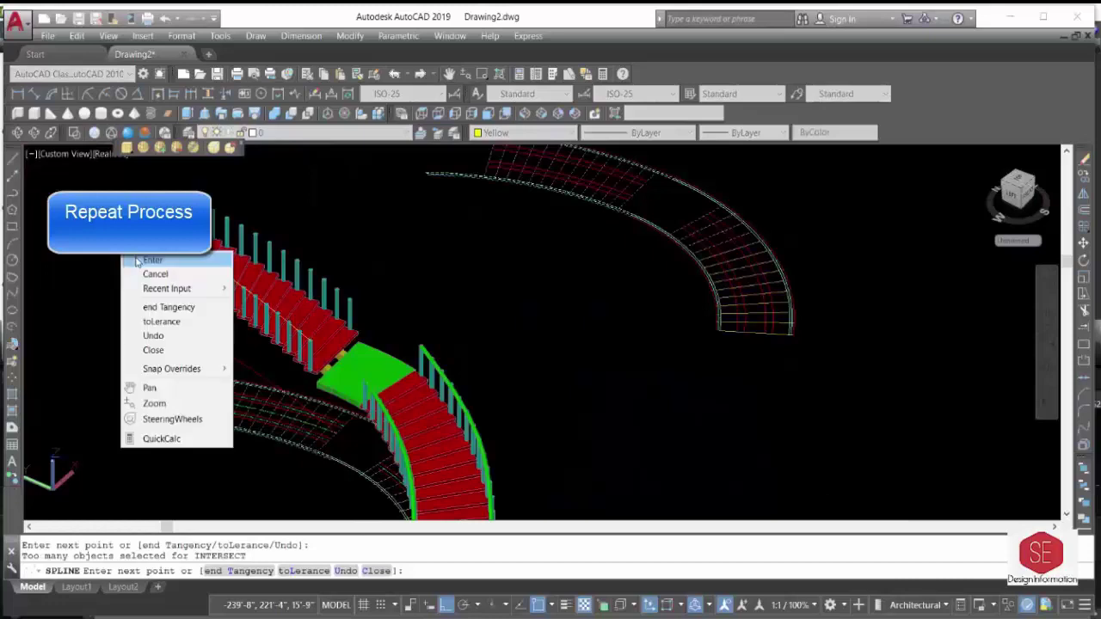
key("Escape")
Restart the handrail spline at the top post and trace it along the next post tops.
scroll(344, 344, "up", 3)
type("spl")
key("Return")
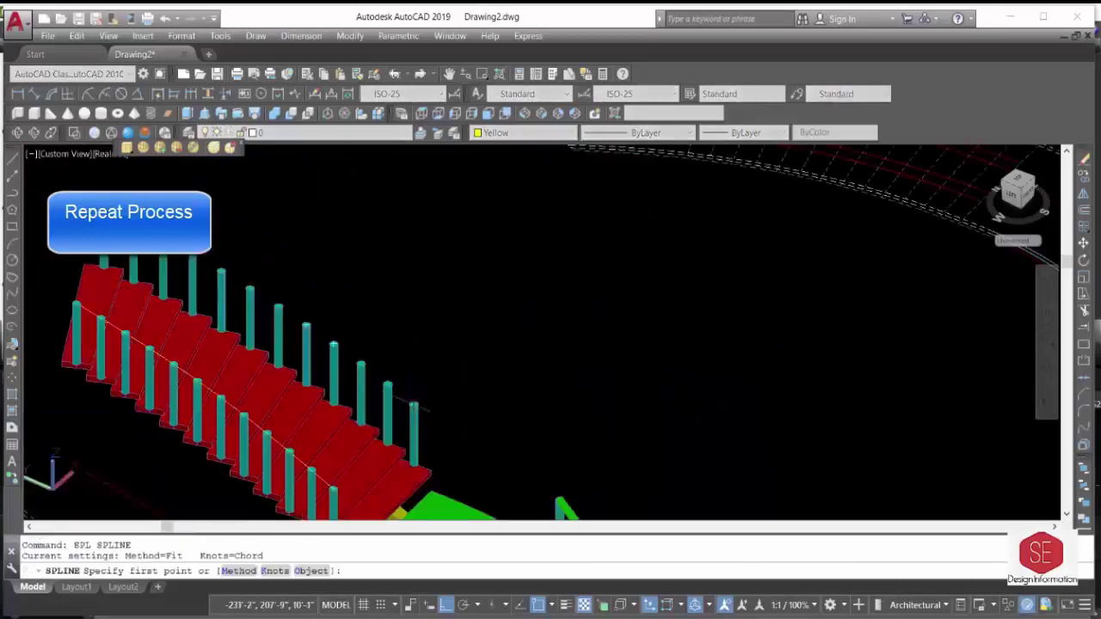
left_click(413, 404)
left_click(215, 243)
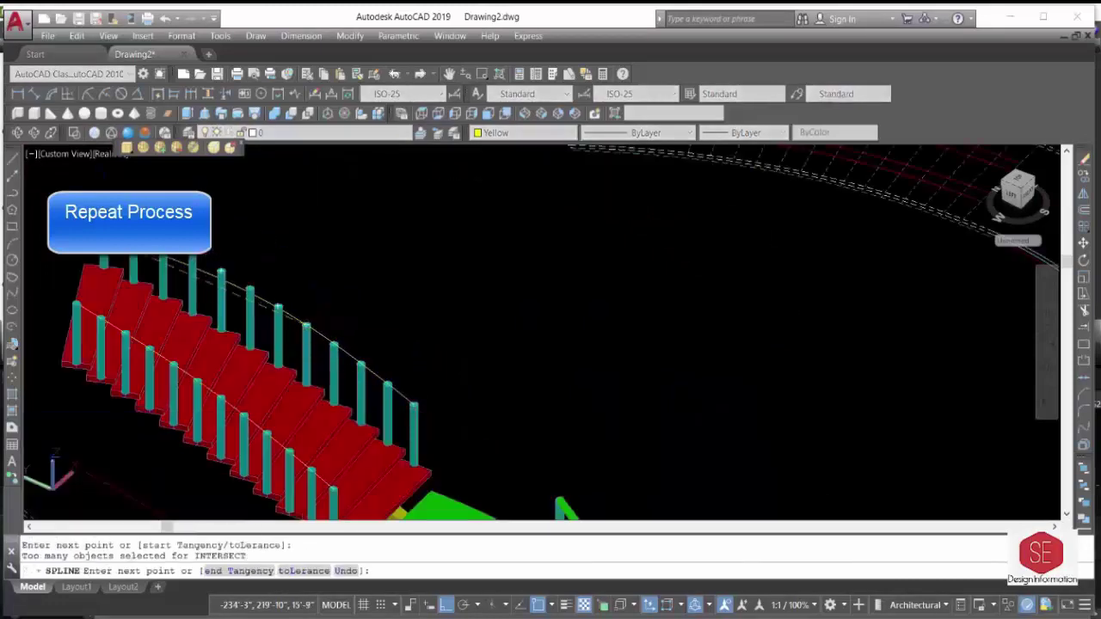
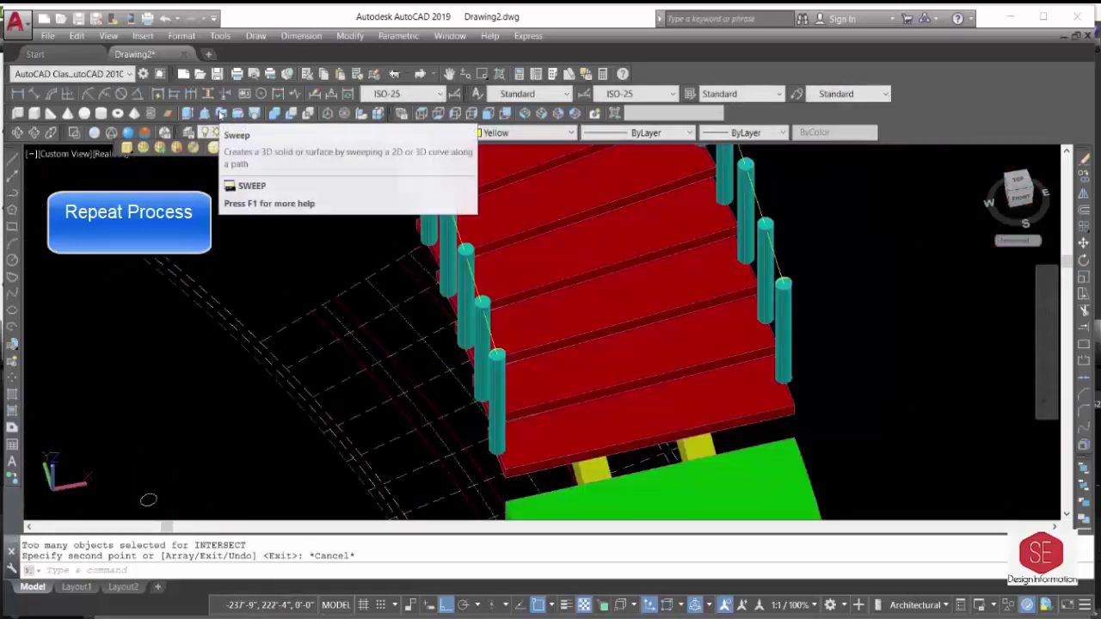
Sweep the circle profile along the first rail line with alignment on, creating a yellow handrail.
left_click(222, 112)
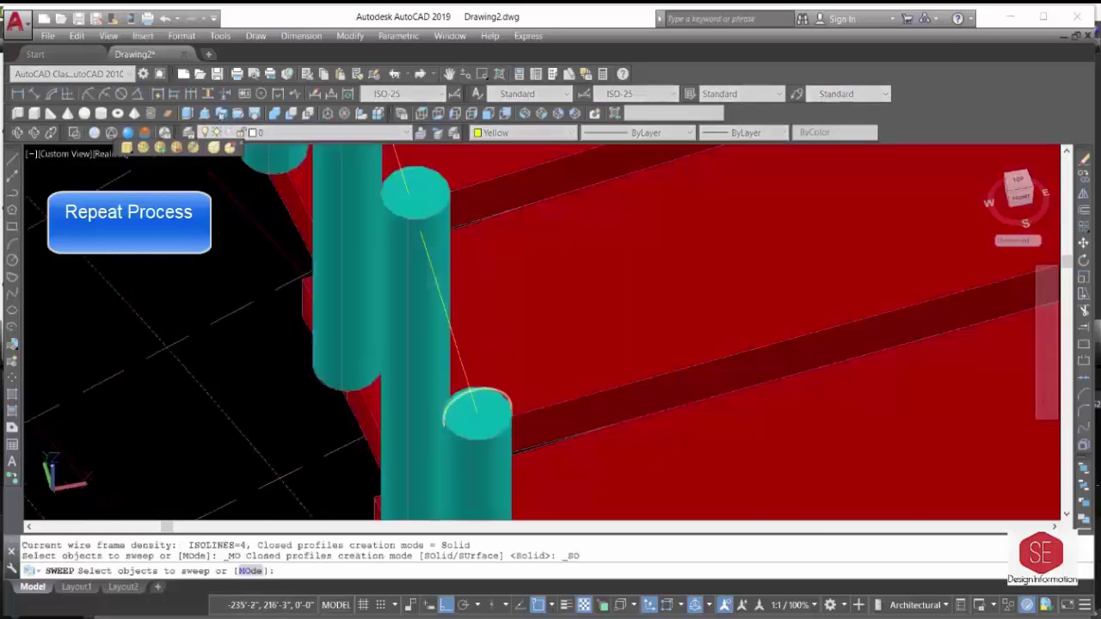
left_click(445, 417)
right_click(80, 385)
left_click(101, 360)
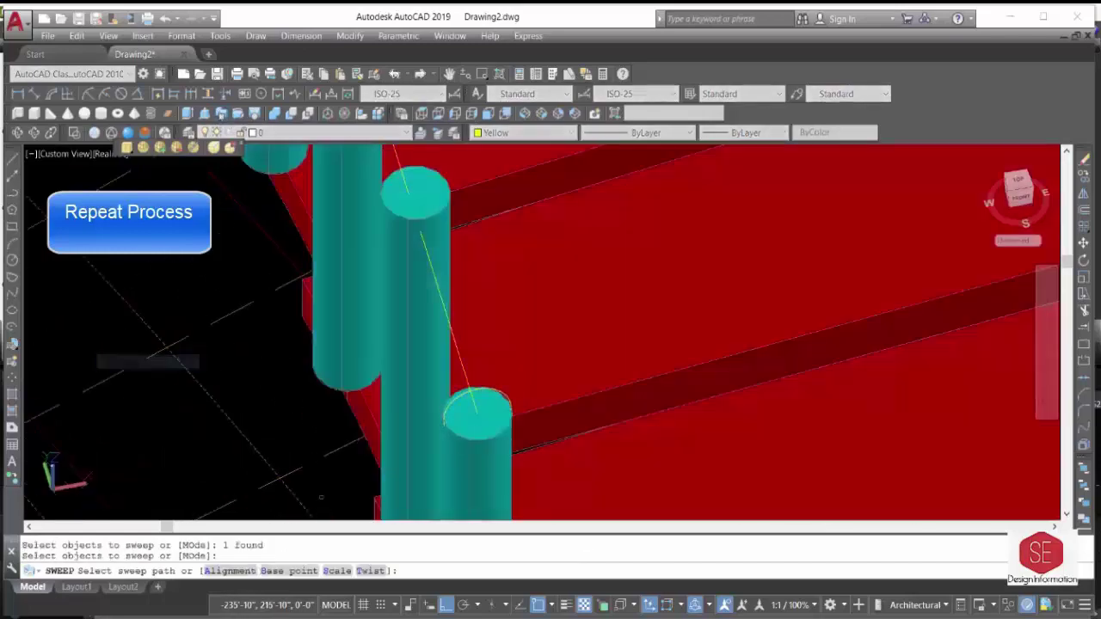
type("A")
key("Return")
left_click(401, 574)
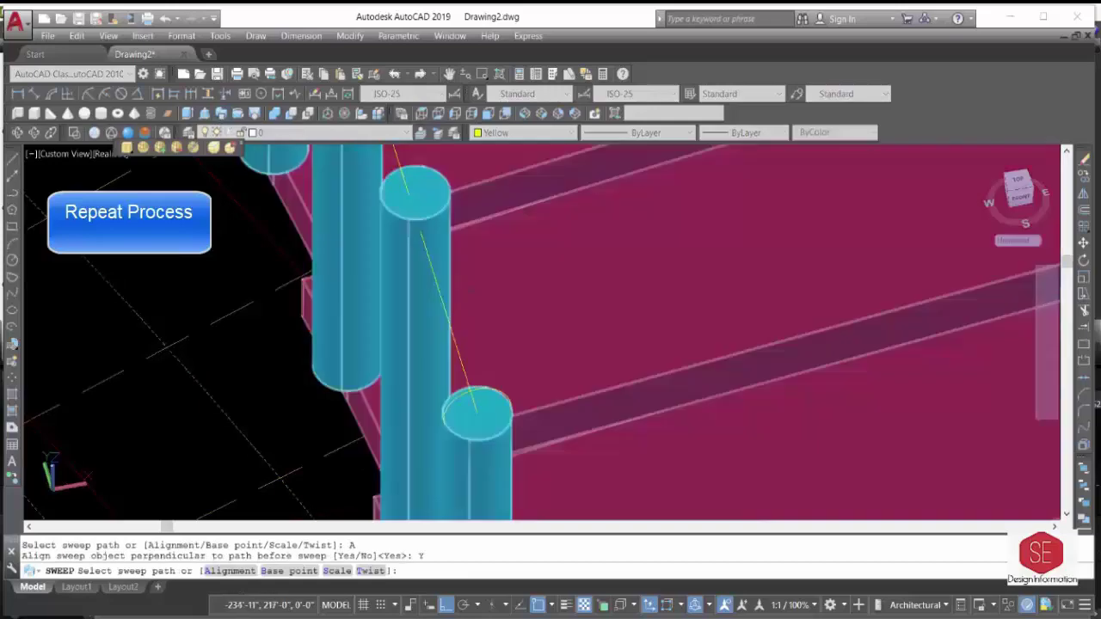
scroll(576, 349, "down", 5)
scroll(576, 349, "up", 3)
left_click(576, 349)
Sweep the second circle profile along the other rail line to add the opposite handrail.
key("Return")
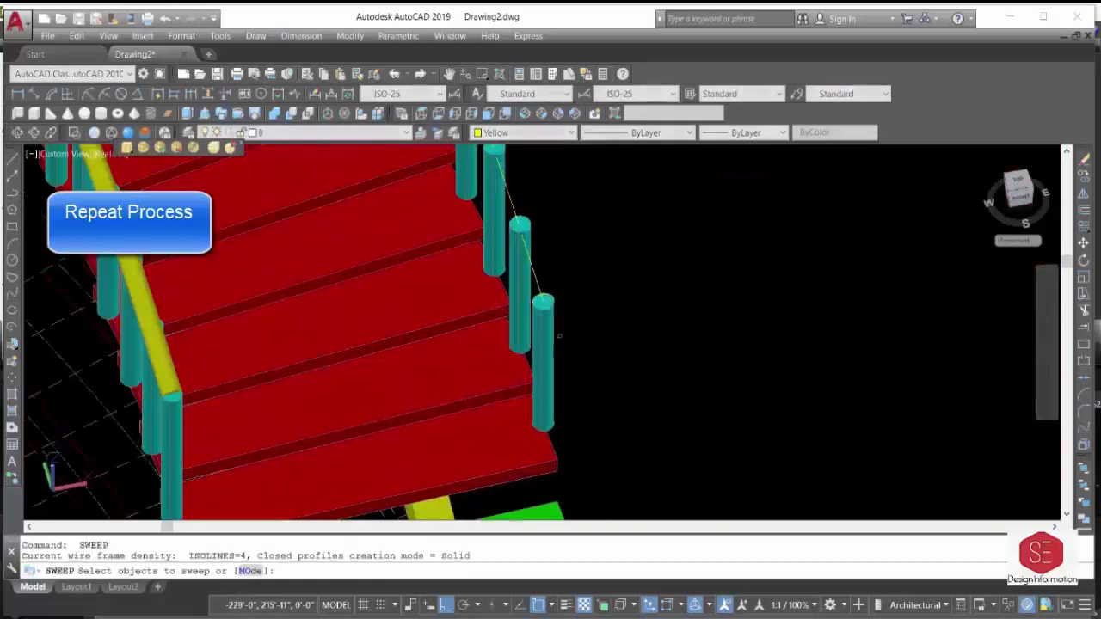
scroll(577, 349, "up", 3)
left_click(502, 284)
right_click(576, 247)
left_click(593, 254)
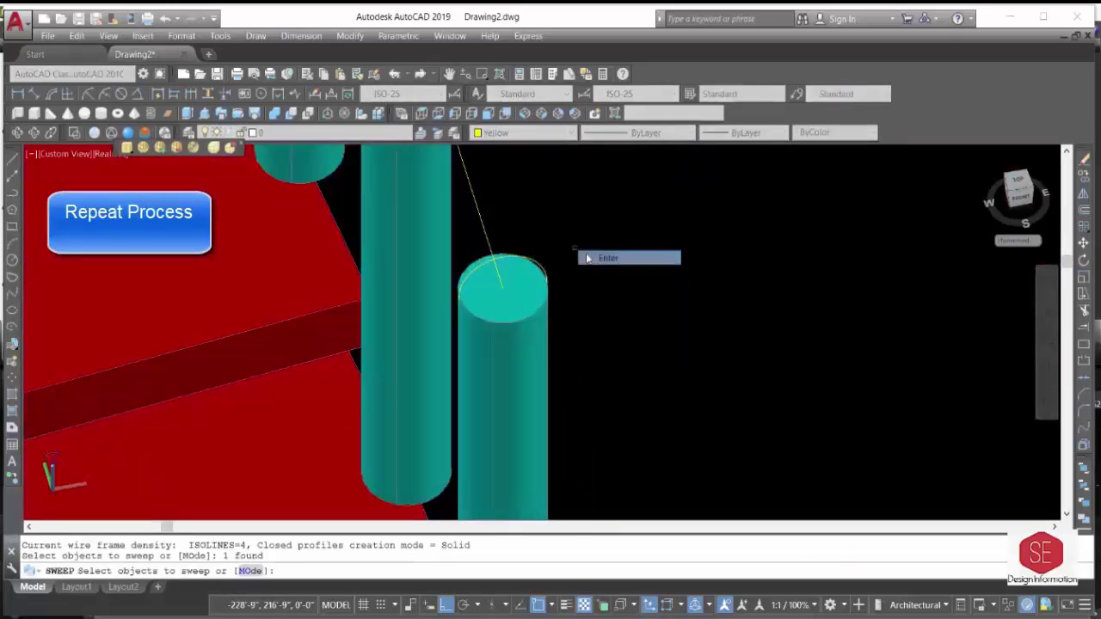
type("A")
key("Return")
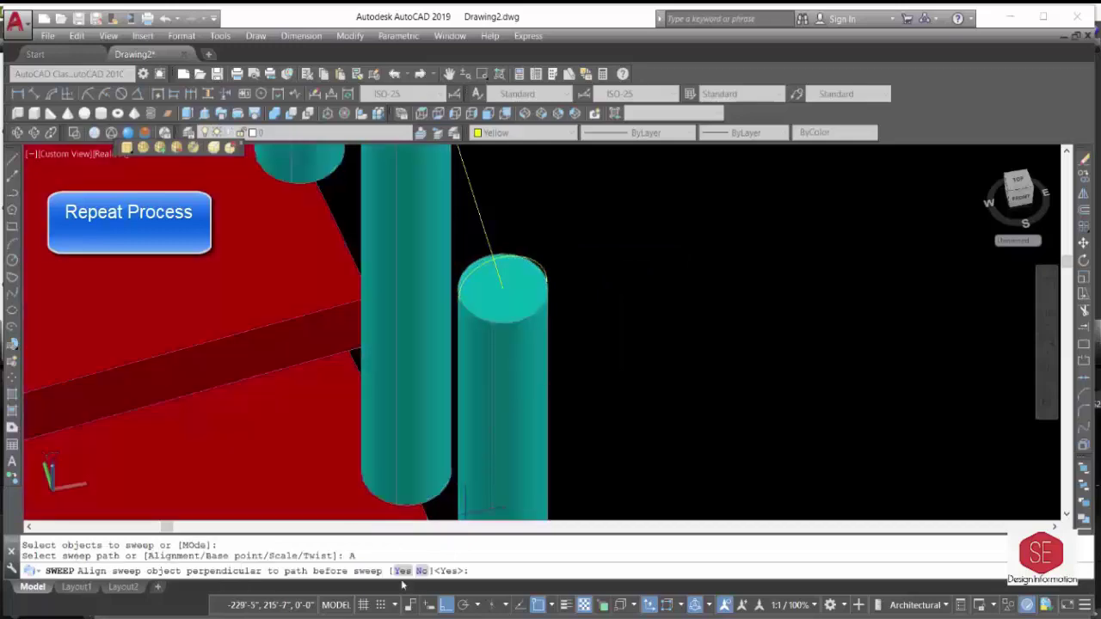
left_click(401, 572)
left_click(481, 216)
scroll(482, 345, "down", 5)
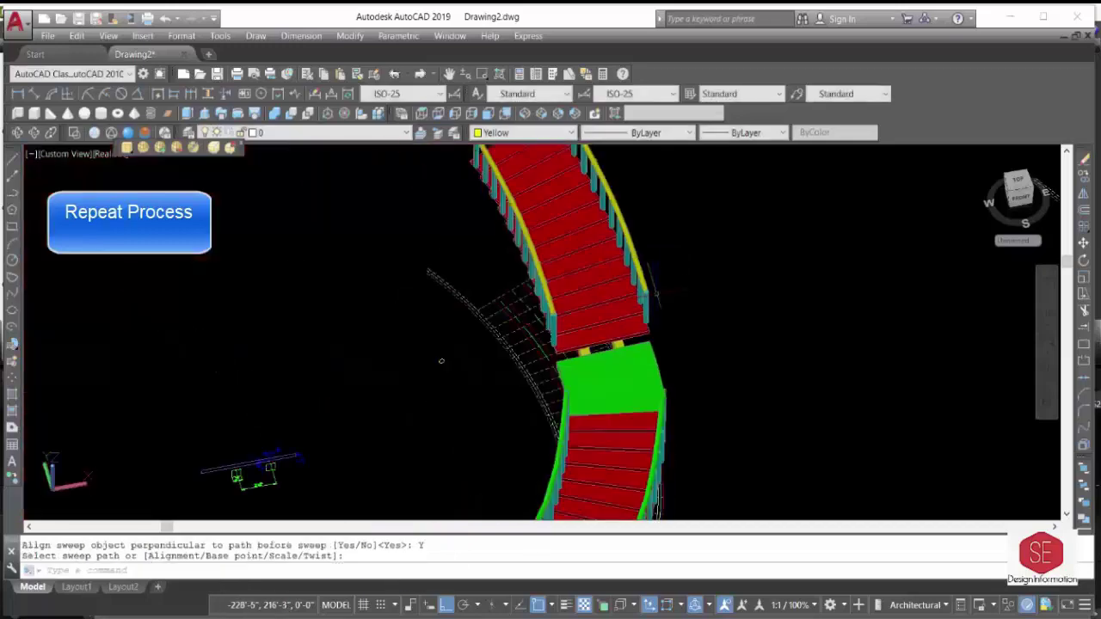
scroll(482, 361, "down", 2)
mouse_move(395, 494)
middle_mouse_down("shift")
mouse_move(504, 430)
mouse_move(652, 400)
mouse_move(622, 387)
middle_mouse_up("shift")
type("M")
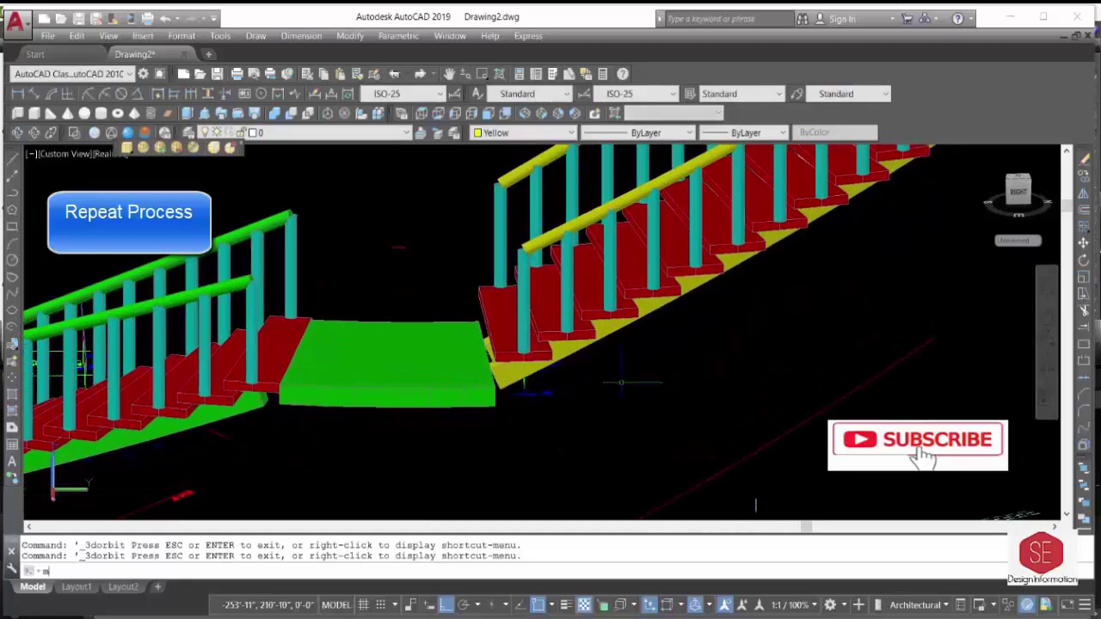
Move the upper stair flight 6 units with Ortho so it meets the green landing.
key("Return")
left_click(621, 348)
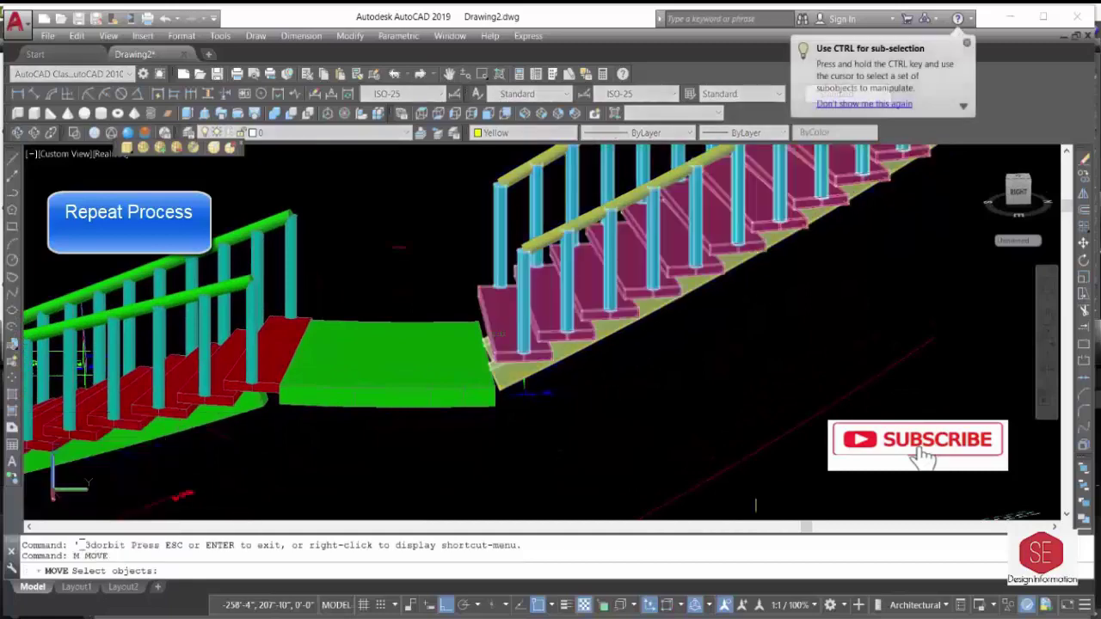
key("Return")
left_click(621, 350)
key("Return")
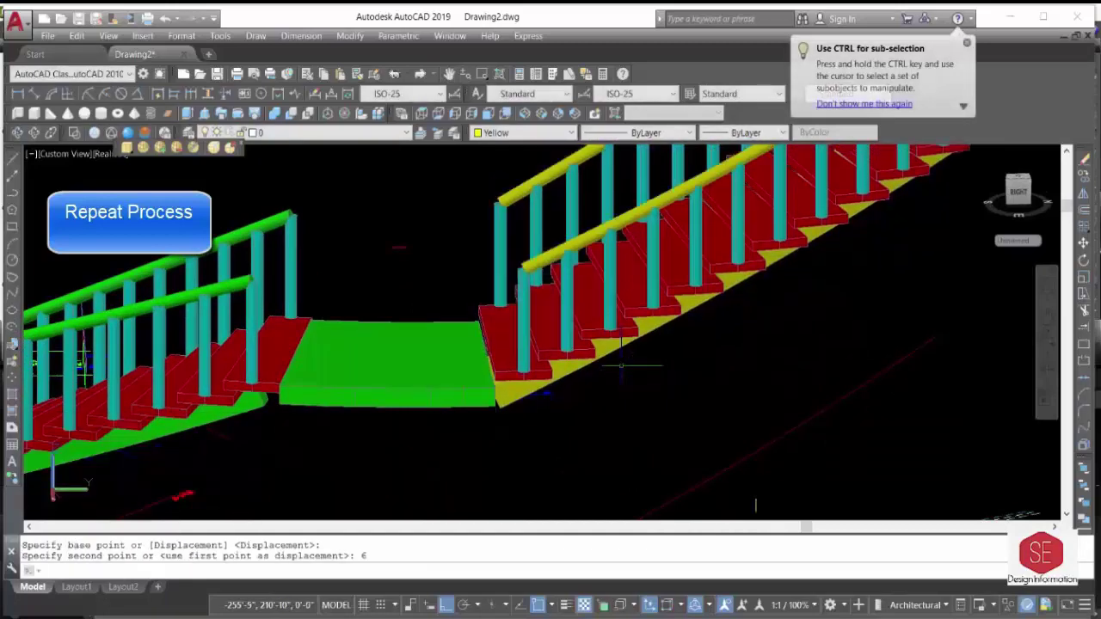
middle_click_drag(654, 379, 402, 391, "shift")
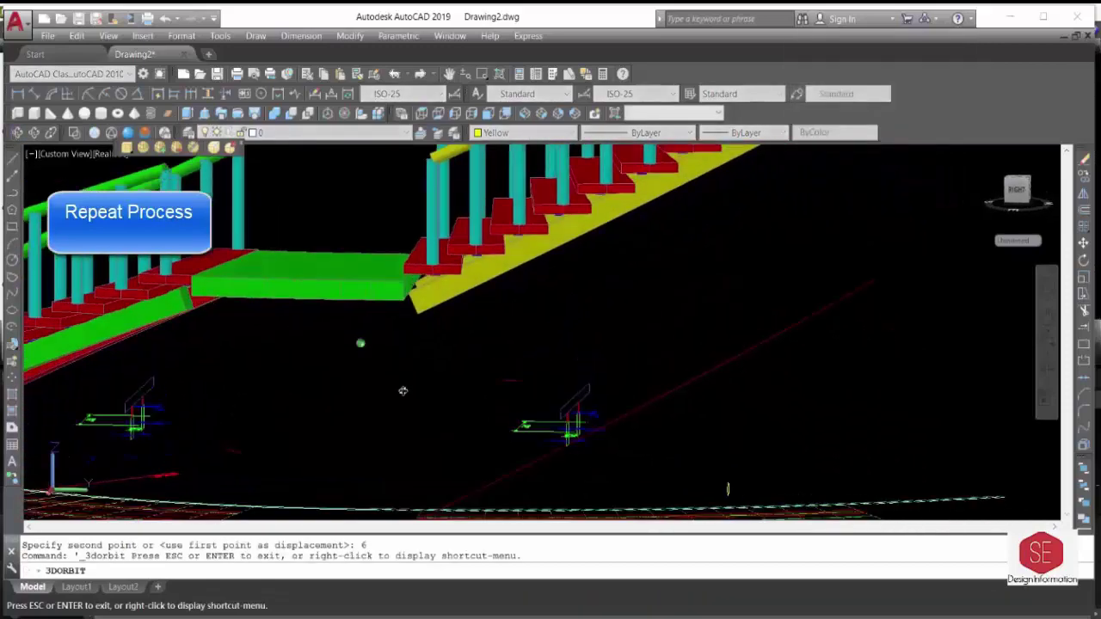
middle_click_drag(328, 342, 401, 365, "shift")
mouse_move(354, 347)
left_mouse_down()
mouse_move(667, 362)
mouse_move(705, 347)
mouse_move(670, 377)
mouse_move(784, 447)
left_mouse_up()
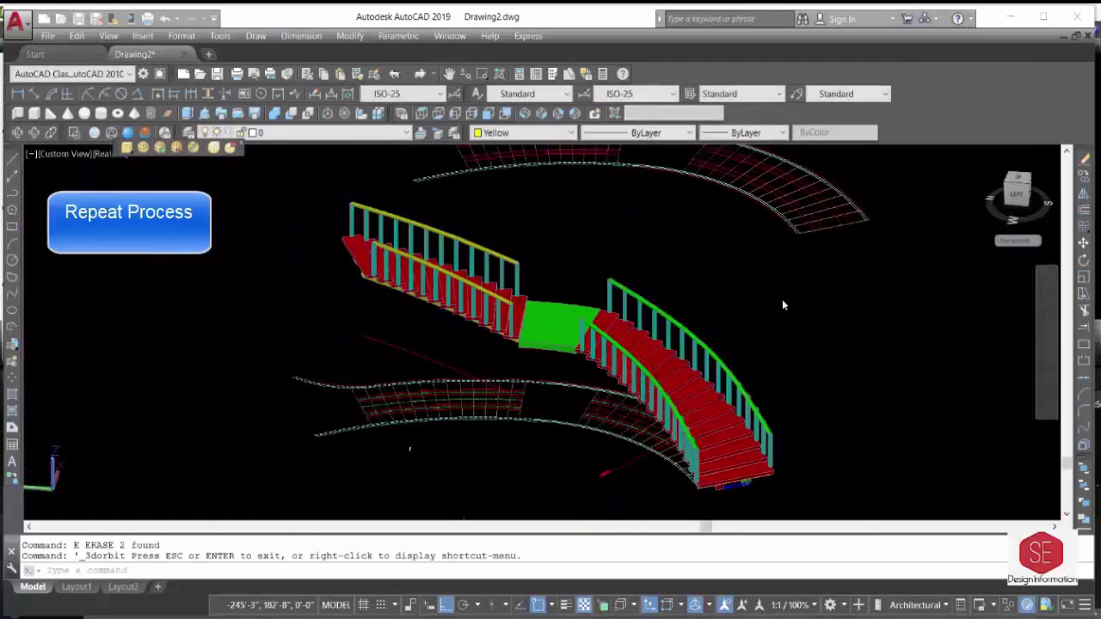
scroll(410, 448, "up", 3)
type("s")
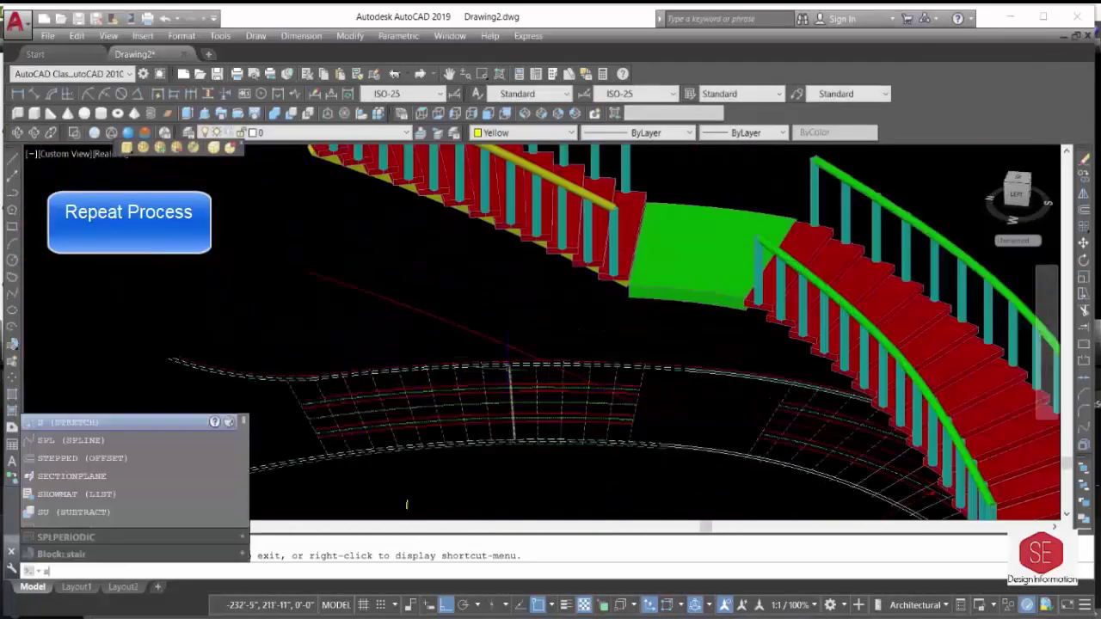
Draw a spline across the landing linking the lower handrail ends of both flights.
type("pl")
key("Return")
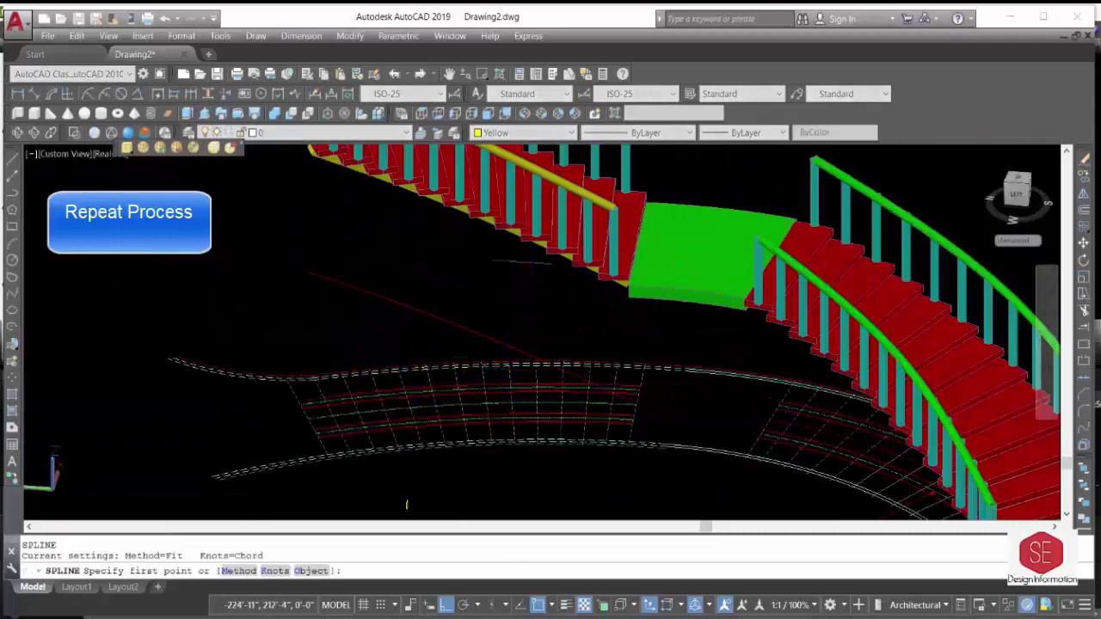
scroll(626, 197, "up", 5)
scroll(594, 228, "down", 3)
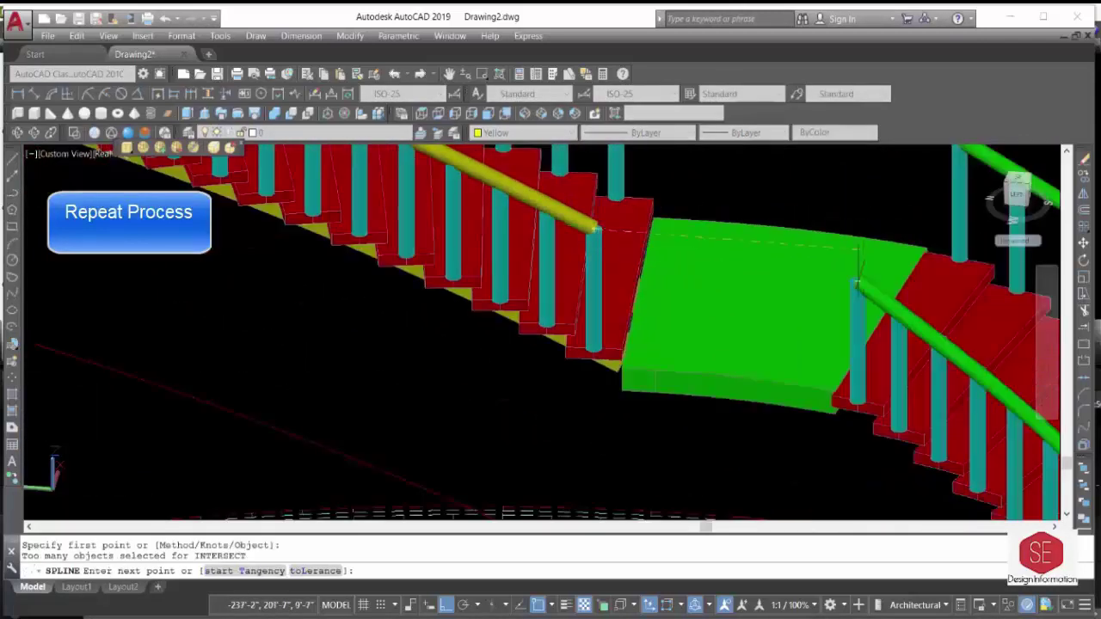
scroll(856, 273, "up", 3)
scroll(857, 280, "down", 4)
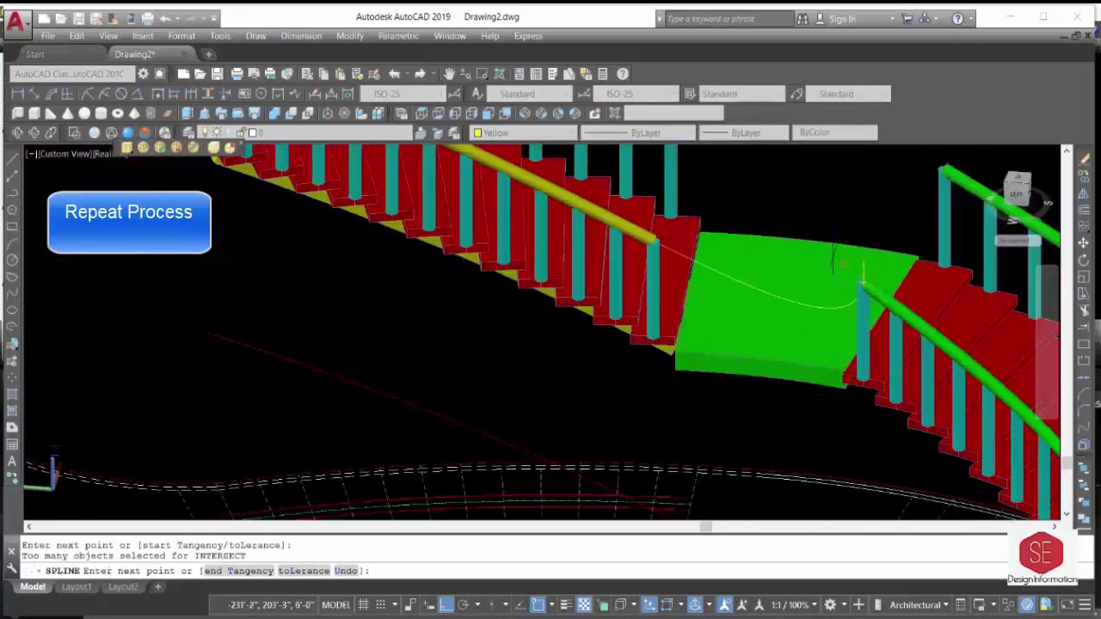
right_click(826, 251)
left_click(847, 258)
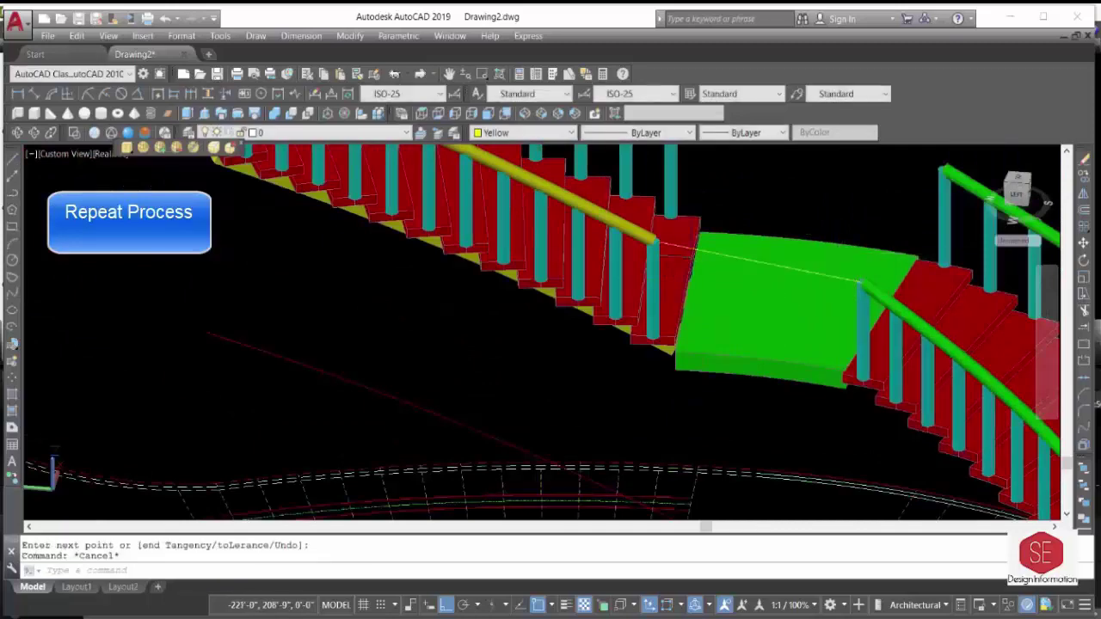
scroll(637, 233, "down", 3)
Draw a second spline linking the upper handrail ends across the landing.
key("Return")
scroll(637, 233, "up", 3)
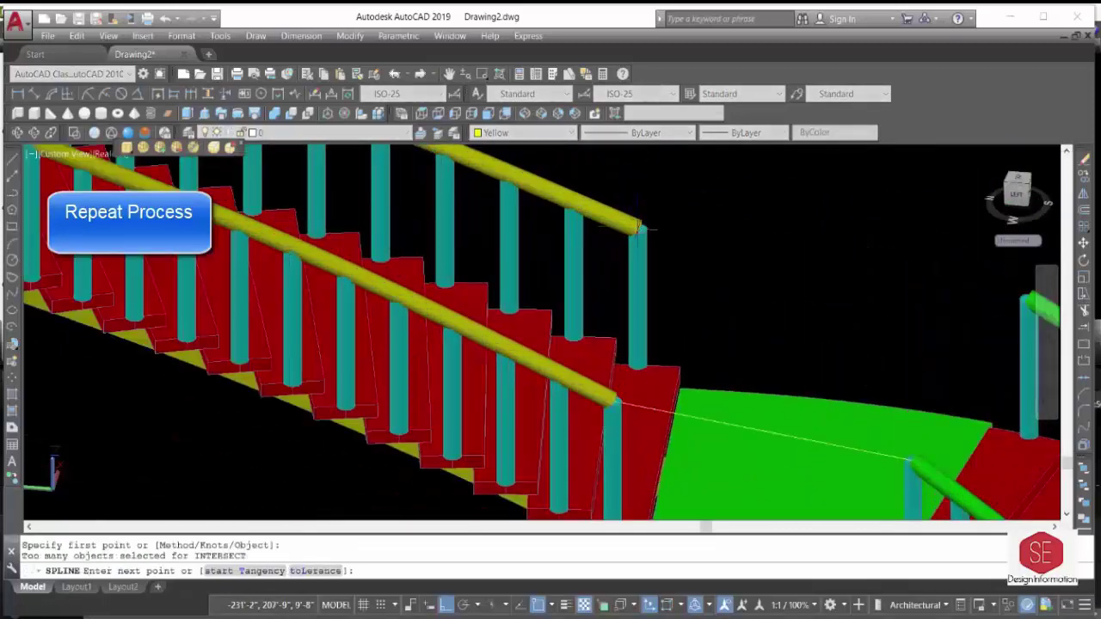
middle_click_drag(914, 268, 637, 229)
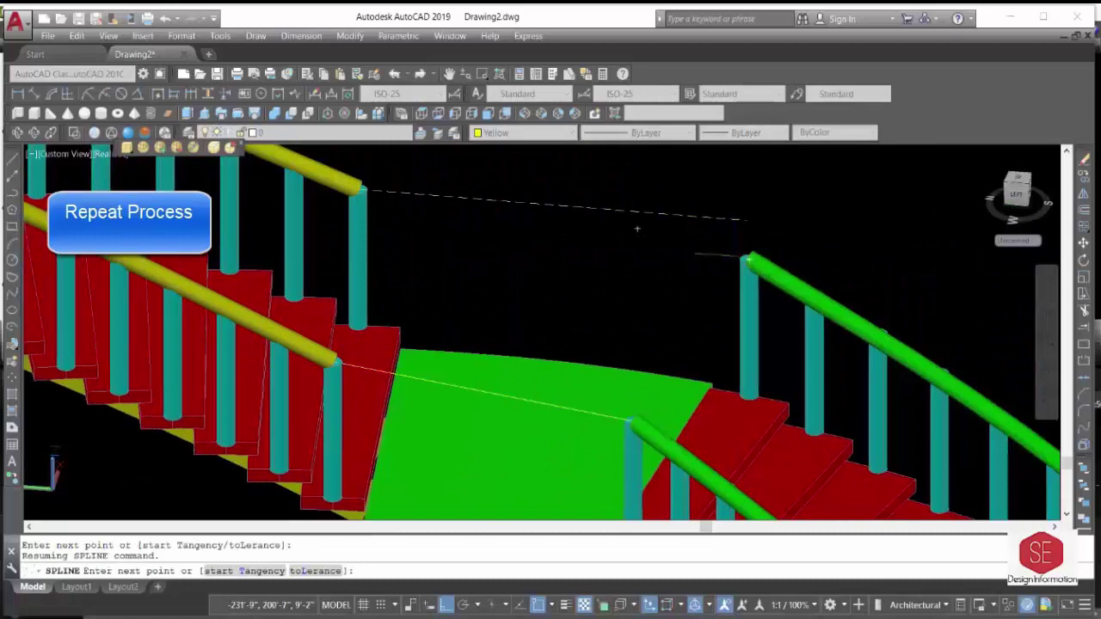
right_click(747, 257)
left_click(777, 263)
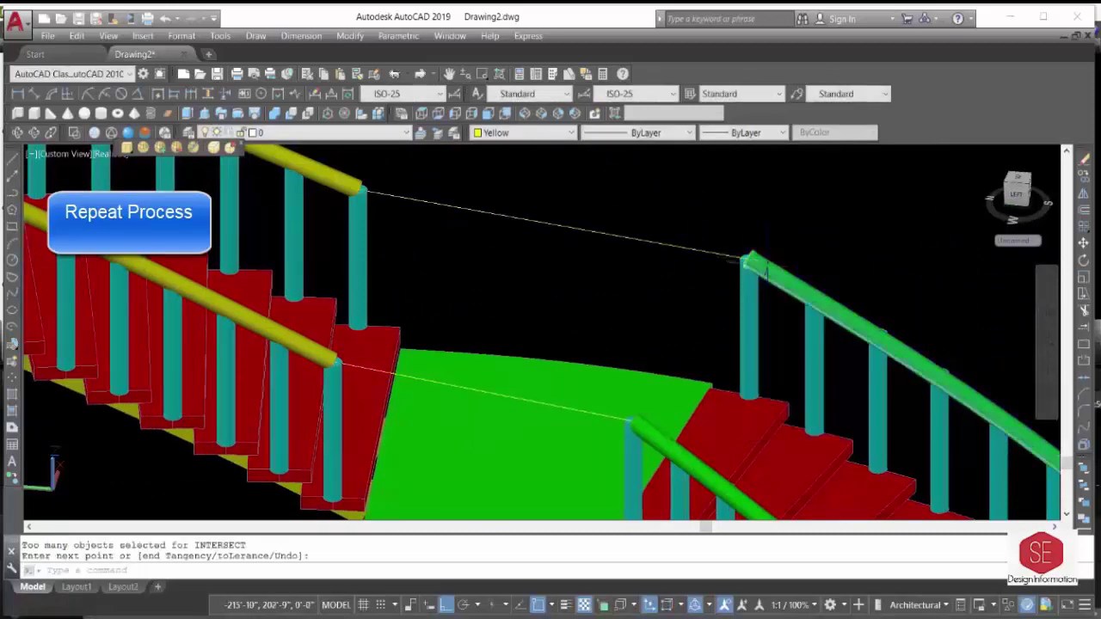
scroll(777, 263, "down", 3)
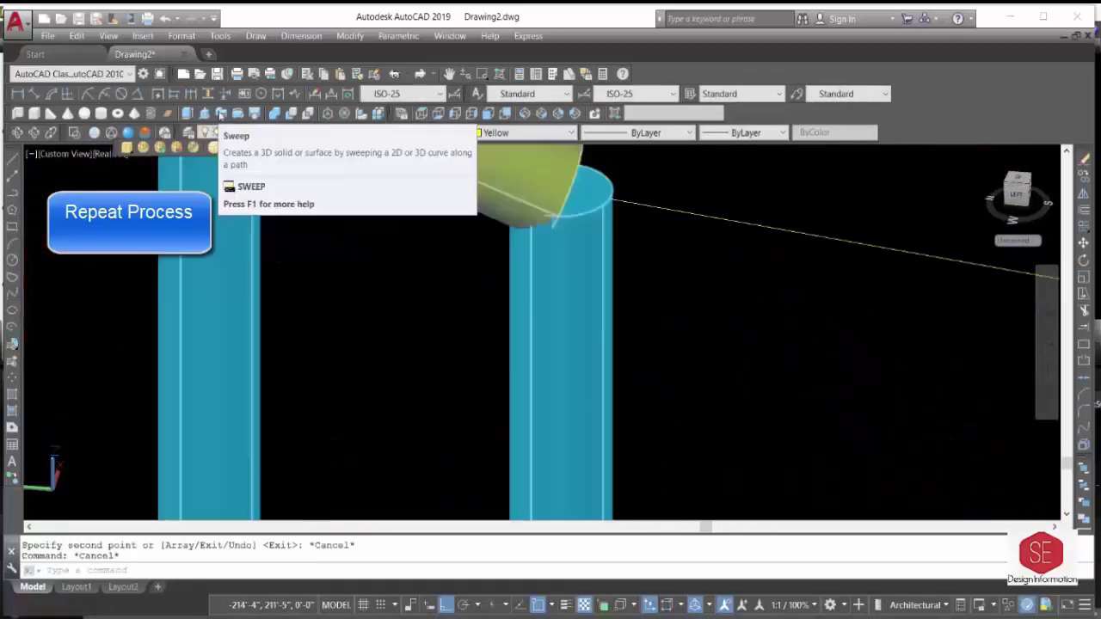
Sweep the rail profile along the first connecting spline with alignment on.
left_click(221, 115)
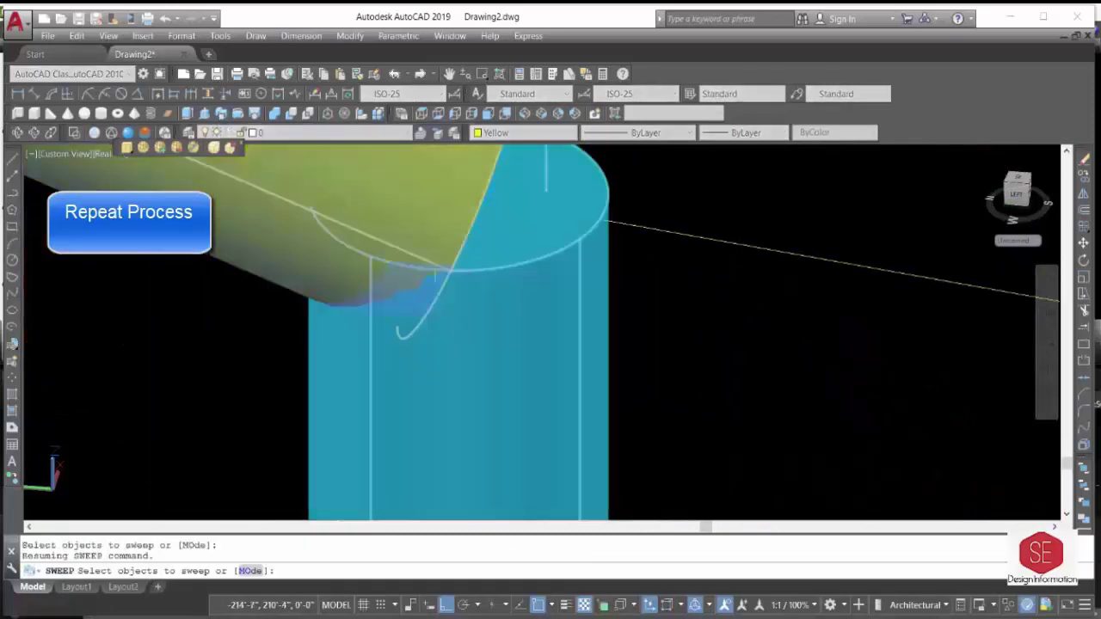
scroll(607, 241, "down", 2)
right_click(606, 241)
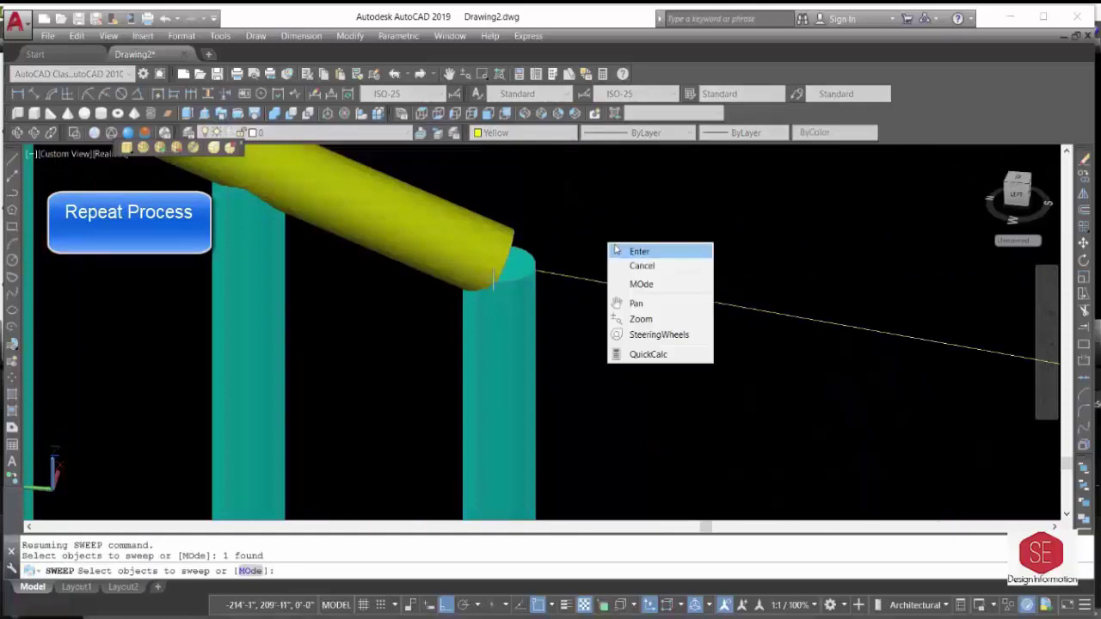
left_click(616, 251)
type("A")
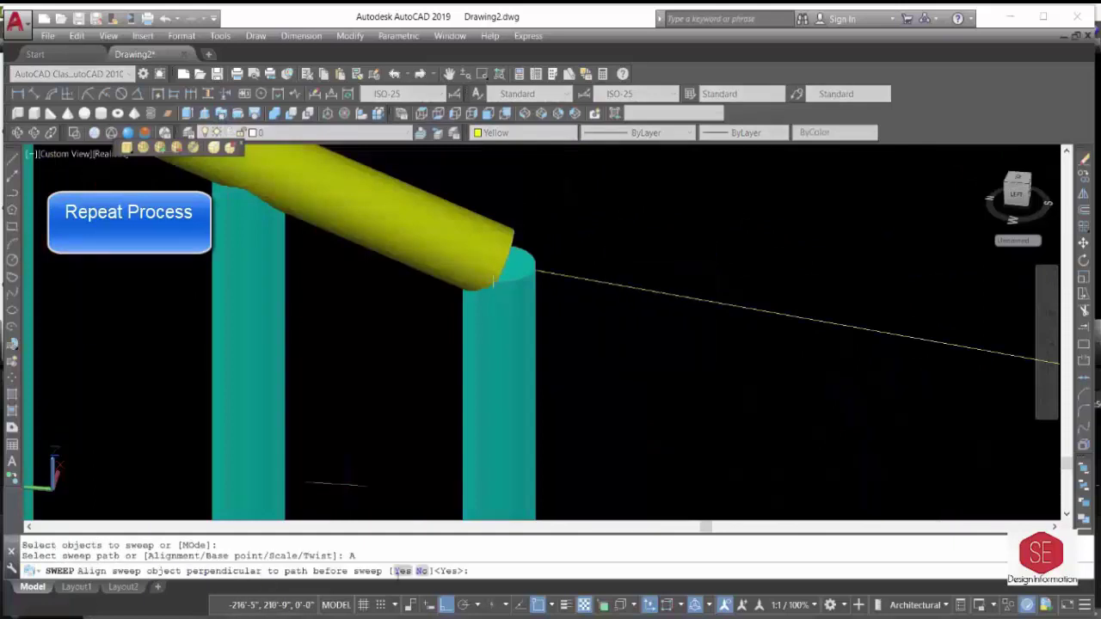
left_click(401, 571)
scroll(646, 365, "down", 3)
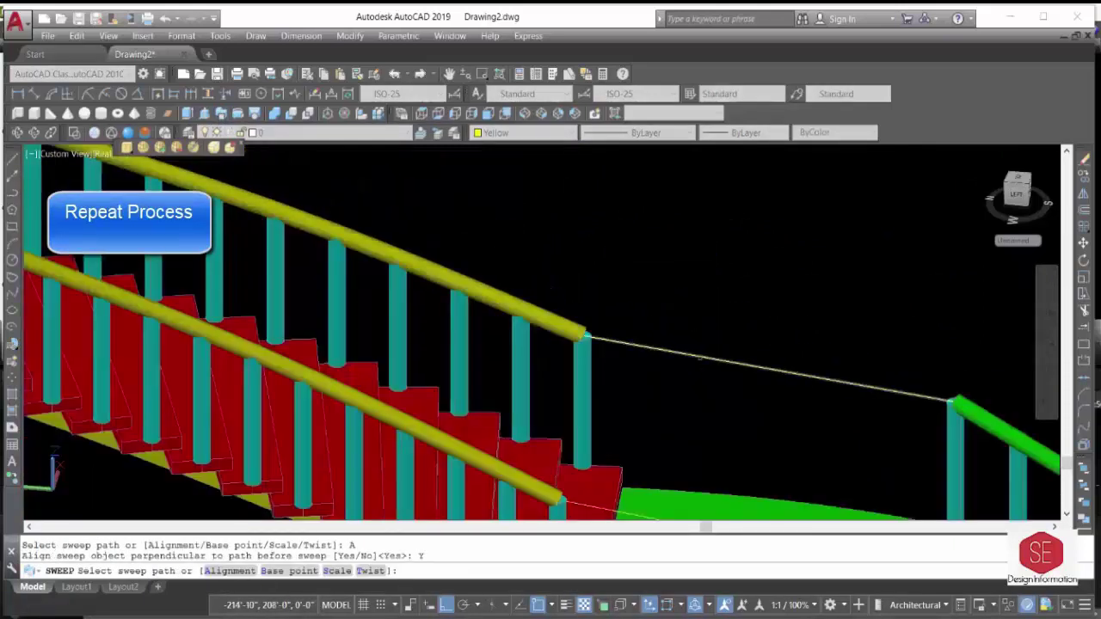
left_click(700, 358)
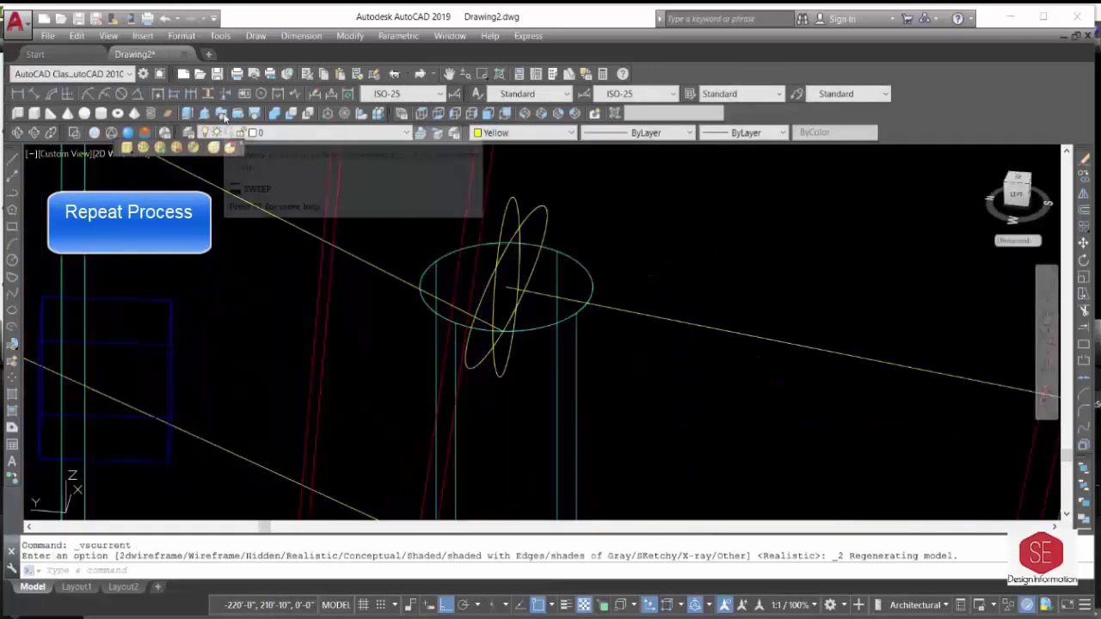
Sweep the ellipse profile along the second connecting spline to continue the other rail.
left_click(223, 116)
left_click(521, 270)
scroll(526, 268, "down", 3)
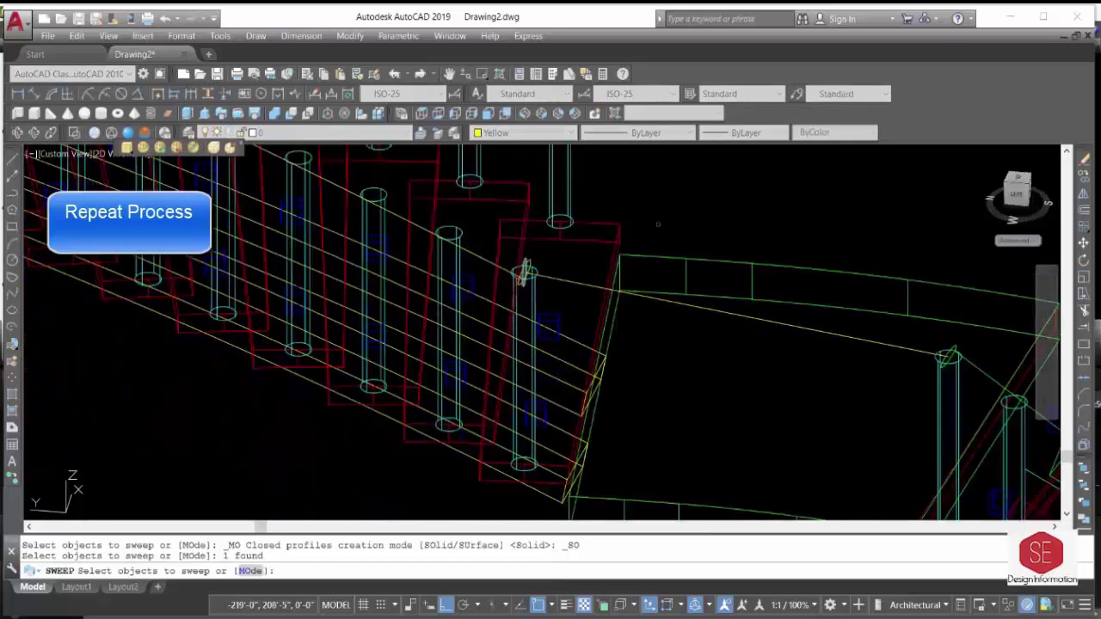
right_click(523, 271)
key("Return")
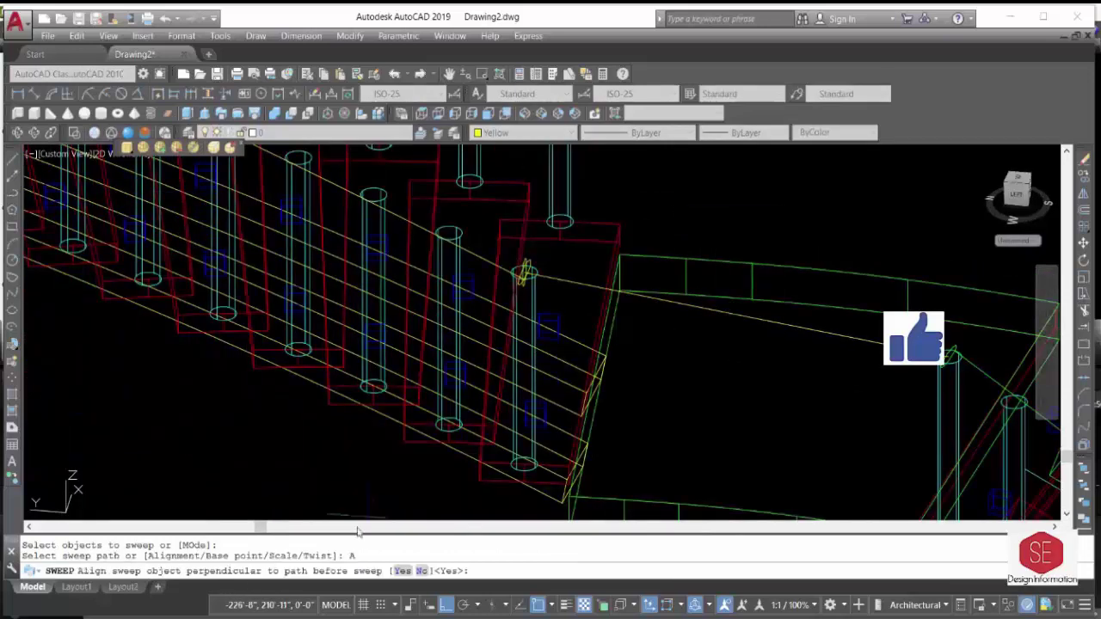
left_click(405, 572)
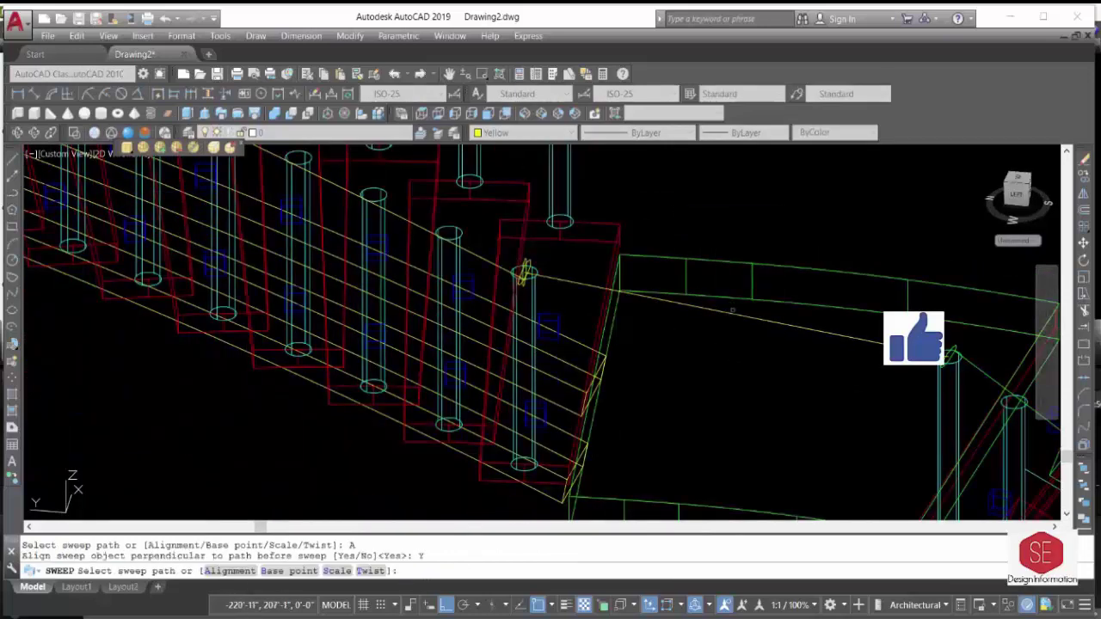
left_click(732, 310)
scroll(523, 272, "down", 3)
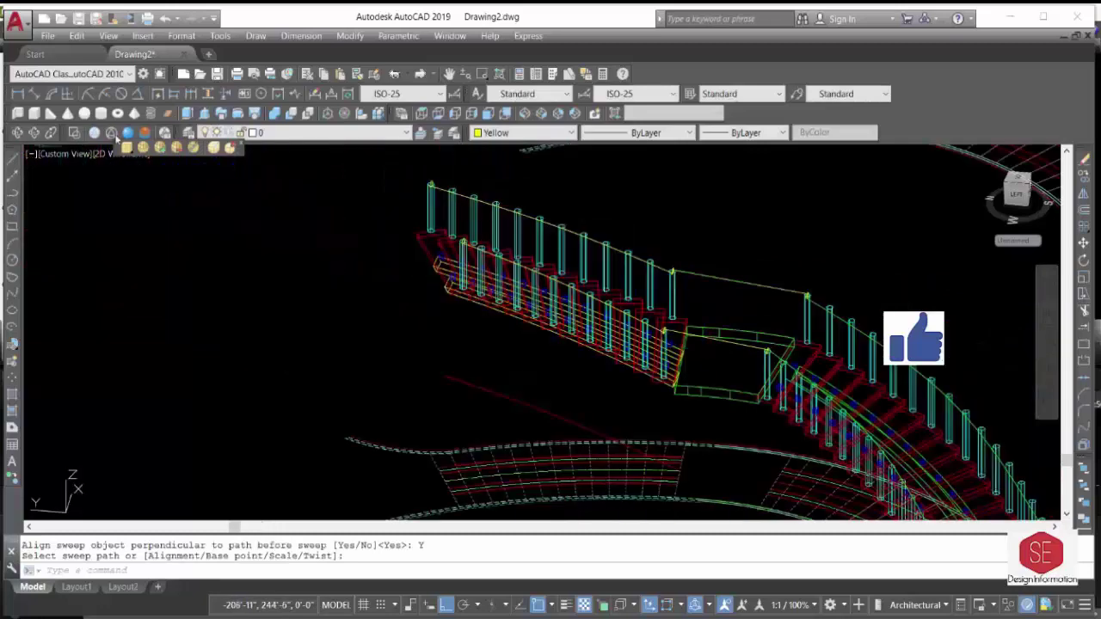
Switch the visual style to Realistic and orbit to look up the curved stair.
left_click(129, 133)
scroll(757, 228, "up", 2)
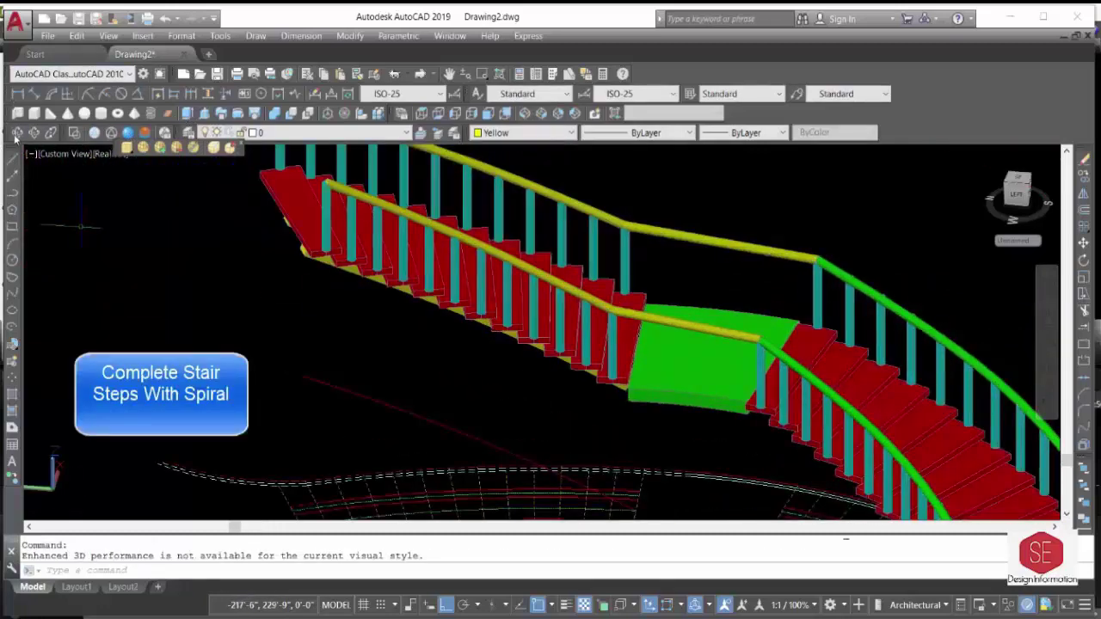
left_click(18, 132)
mouse_move(551, 388)
left_mouse_down()
mouse_move(413, 447)
mouse_move(395, 325)
left_mouse_up()
View the stair from the opposite side, leave 3D Orbit, and select the whole curved stair.
mouse_move(453, 367)
left_mouse_down()
mouse_move(610, 322)
mouse_move(536, 381)
mouse_move(651, 405)
mouse_move(751, 263)
left_mouse_up()
right_click(751, 263)
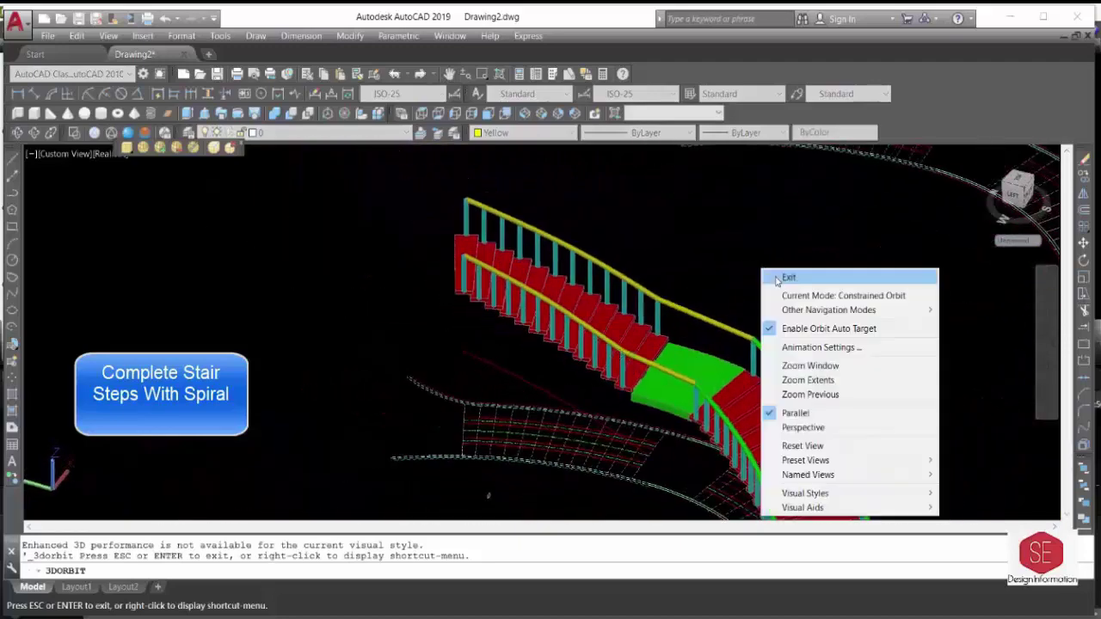
left_click(779, 279)
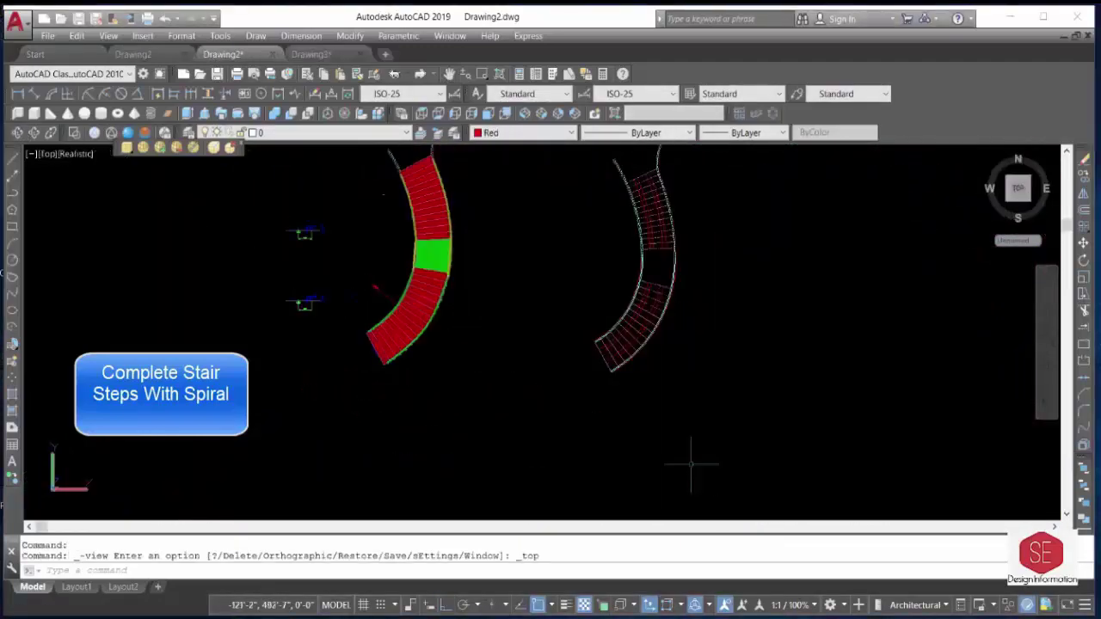
left_click(440, 299)
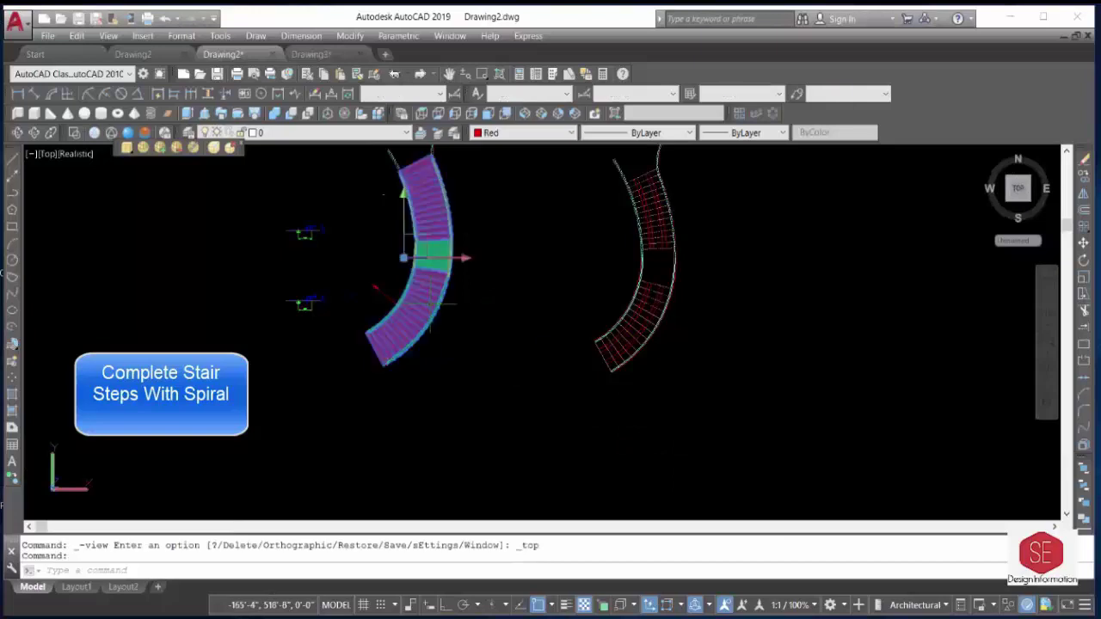
type("co")
Copy the stair into the basement floor plan, placing it at the foot of the plan's stair.
key("Return")
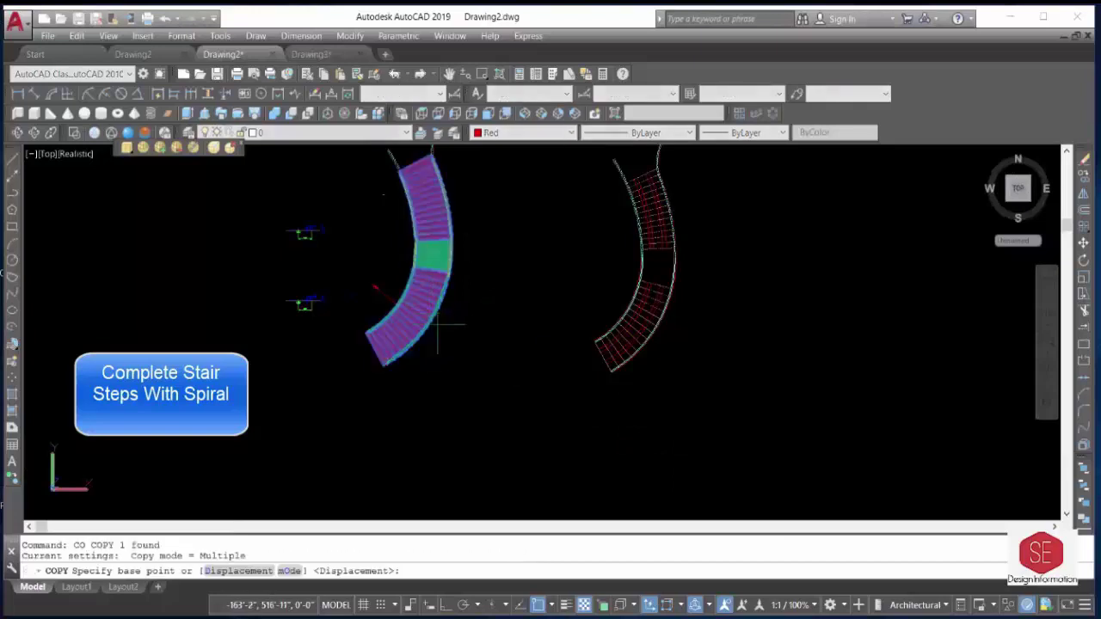
scroll(381, 364, "up", 3)
scroll(353, 340, "up", 2)
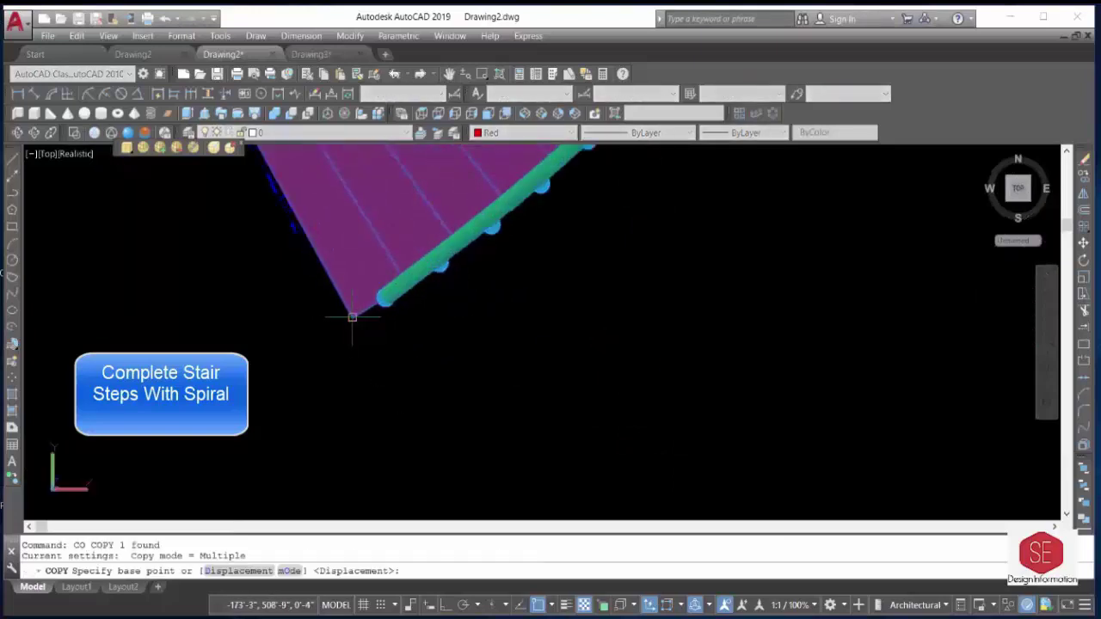
scroll(383, 299, "down", 5)
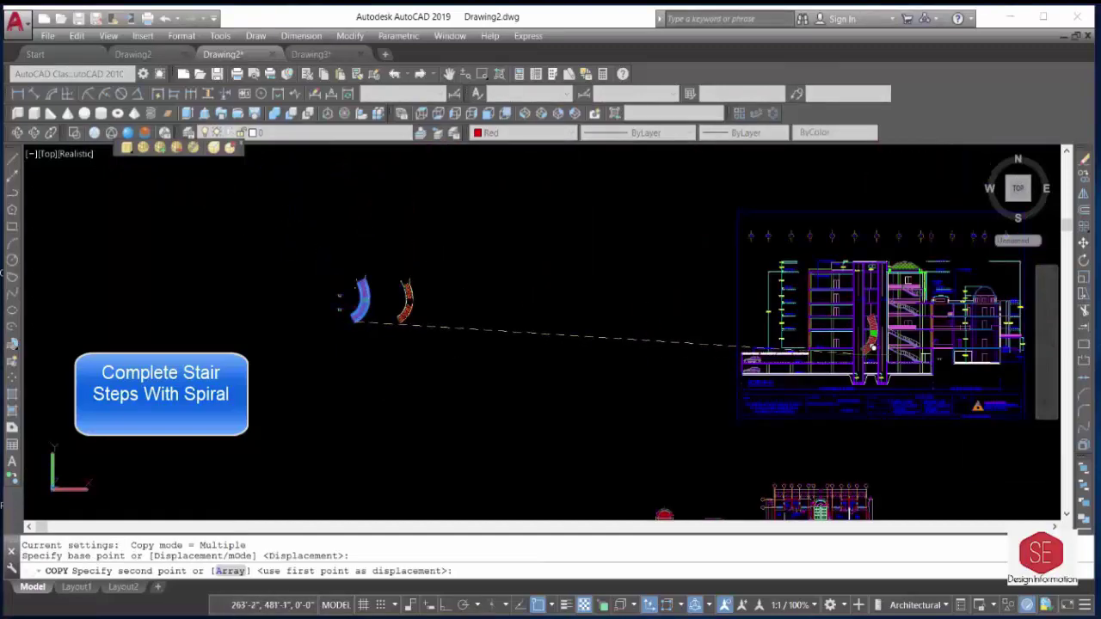
middle_click_drag(869, 349, 447, 310)
scroll(775, 258, "up", 2)
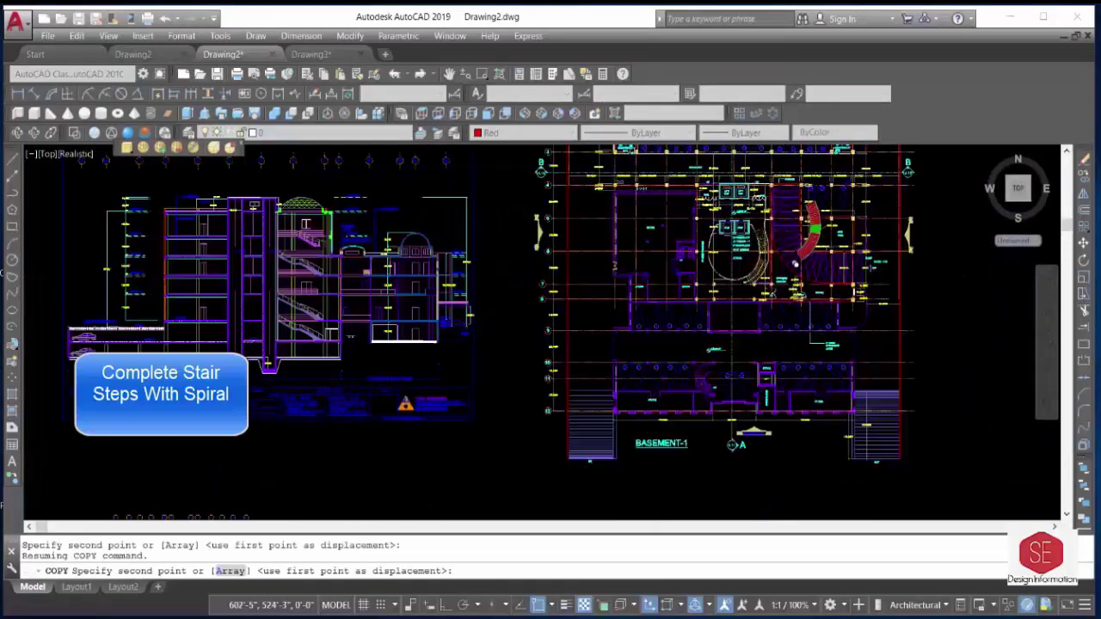
scroll(775, 258, "up", 2)
scroll(757, 258, "up", 2)
scroll(732, 266, "up", 2)
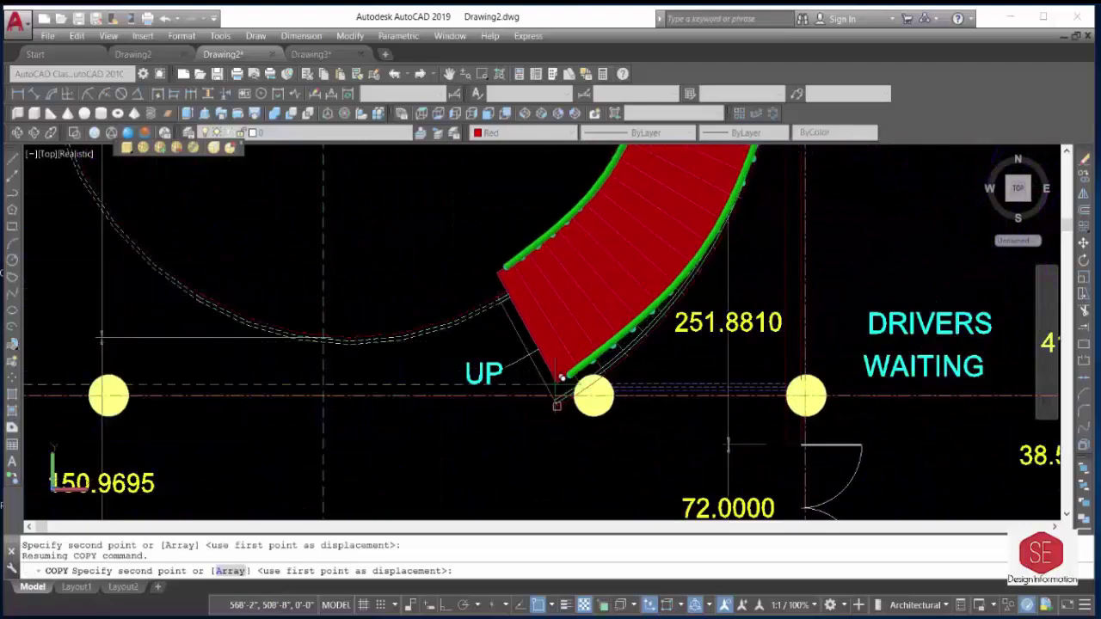
scroll(558, 403, "up", 2)
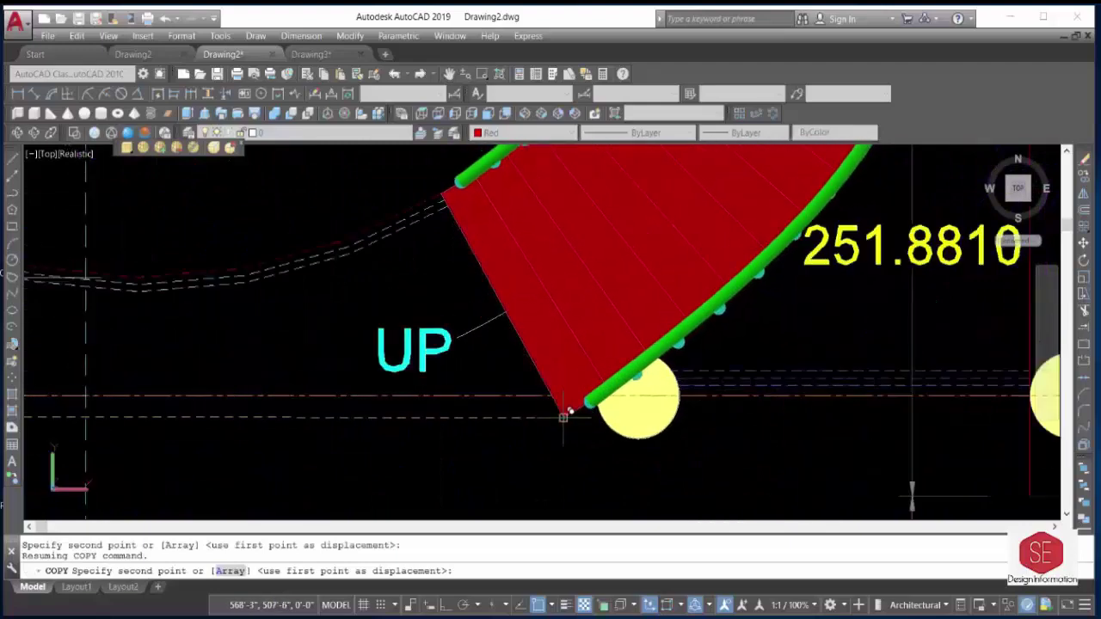
left_click(563, 417)
key("Escape")
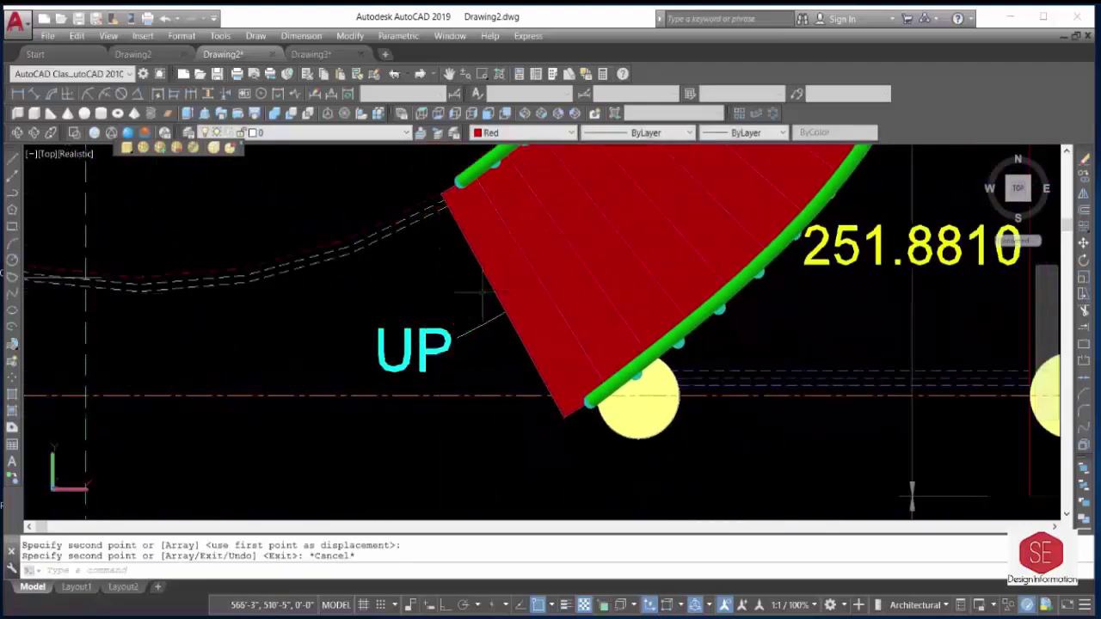
Tilt the floor plan in 3D Orbit to see the placed stair in 3D.
scroll(506, 379, "down", 3)
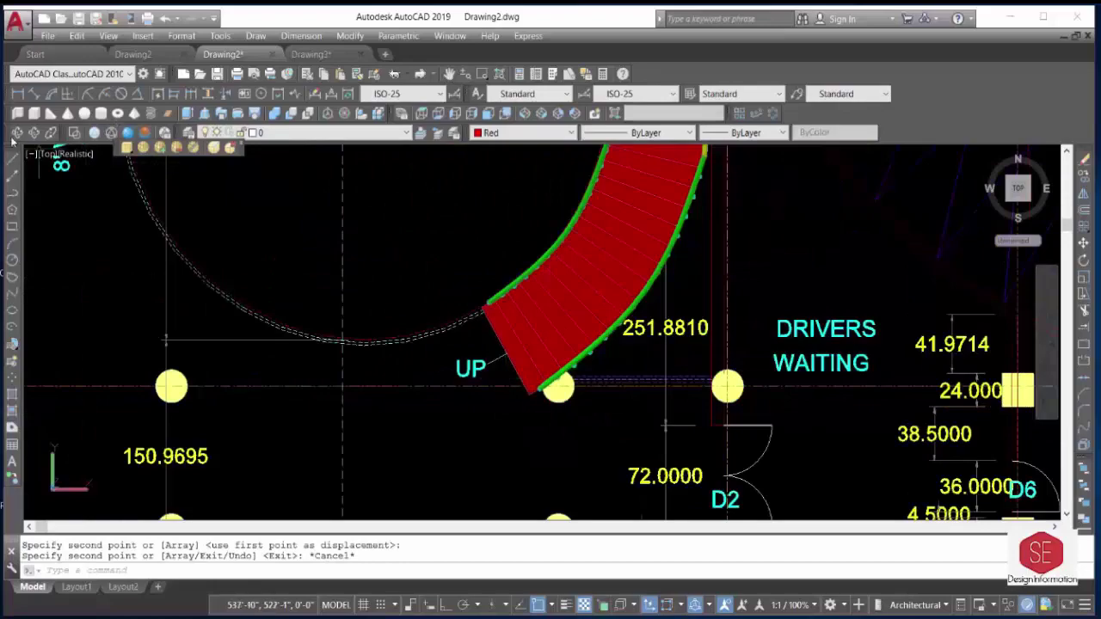
left_click(17, 133)
mouse_move(421, 322)
left_mouse_down()
mouse_move(505, 230)
mouse_move(425, 346)
mouse_move(422, 327)
mouse_move(593, 297)
mouse_move(536, 427)
mouse_move(537, 469)
mouse_move(609, 384)
mouse_move(529, 363)
mouse_move(554, 271)
left_mouse_up()
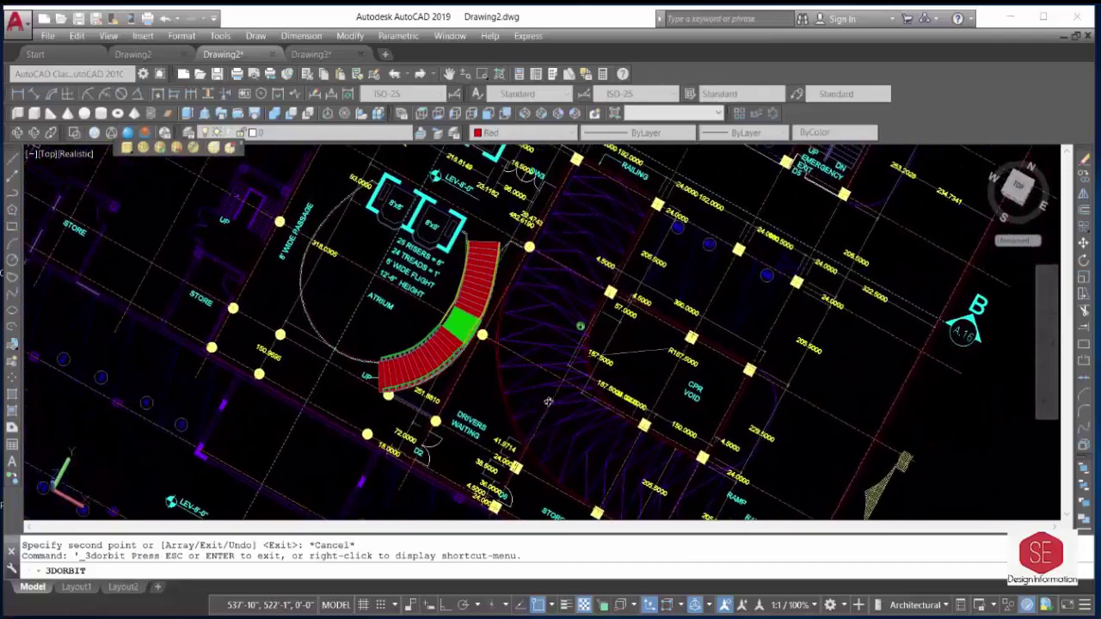
Leave orbit and turn the stair to view it from above.
right_click(553, 271)
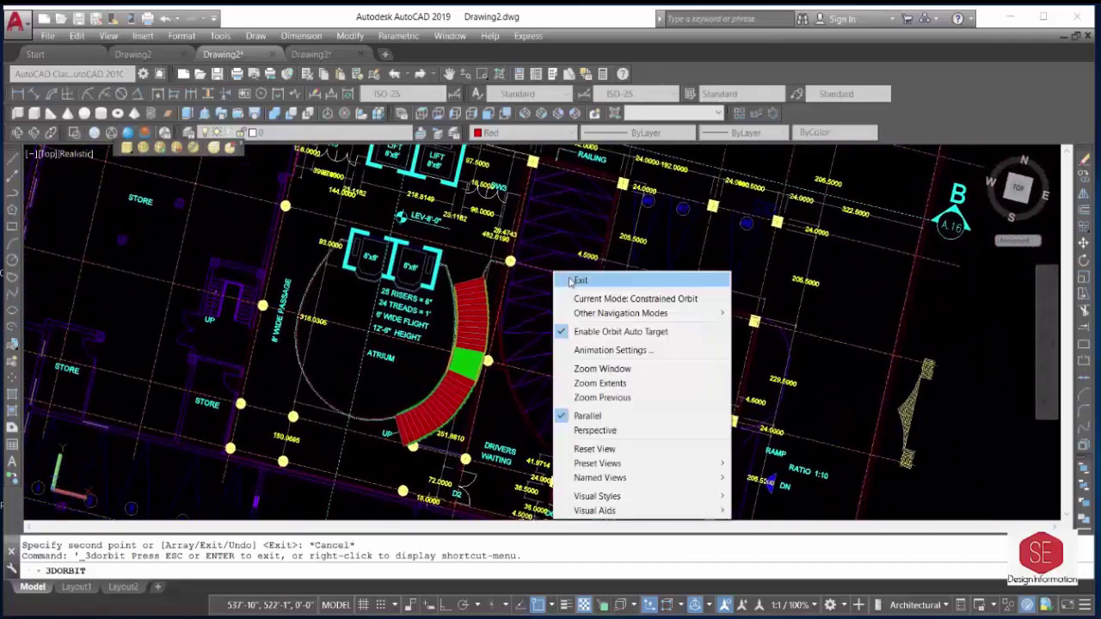
left_click(590, 430)
mouse_move(585, 382)
left_mouse_down()
mouse_move(496, 410)
mouse_move(509, 342)
mouse_move(479, 485)
mouse_move(582, 295)
mouse_move(457, 425)
mouse_move(504, 399)
mouse_move(813, 307)
left_mouse_up()
right_click(813, 308)
left_click(841, 316)
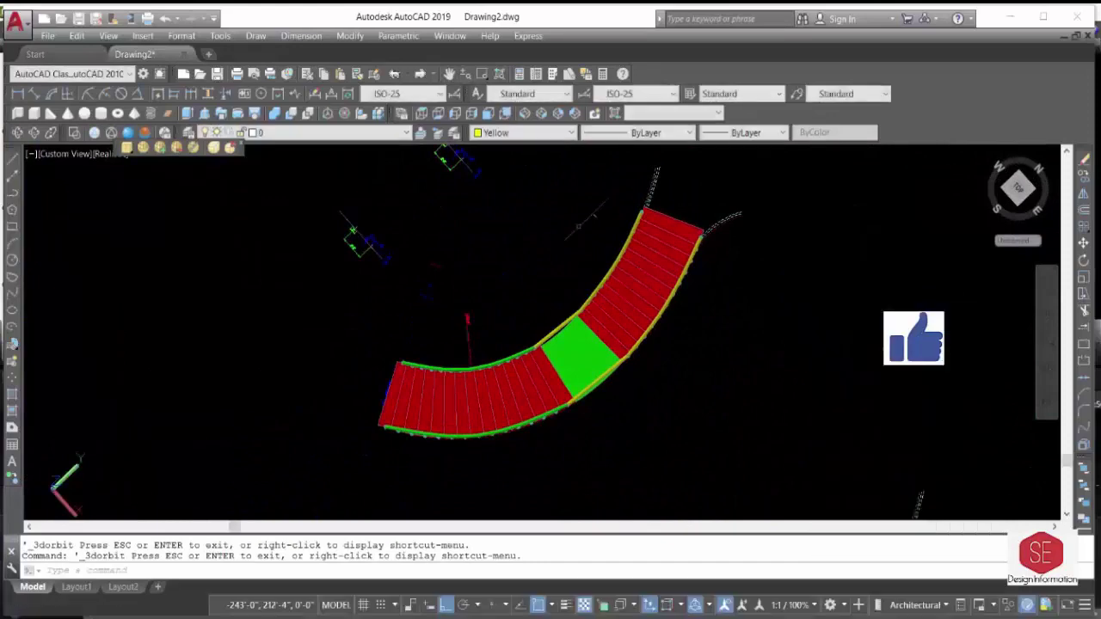
Show the stair in 2D Wireframe to inspect its balusters, then return to Realistic style.
left_click(73, 138)
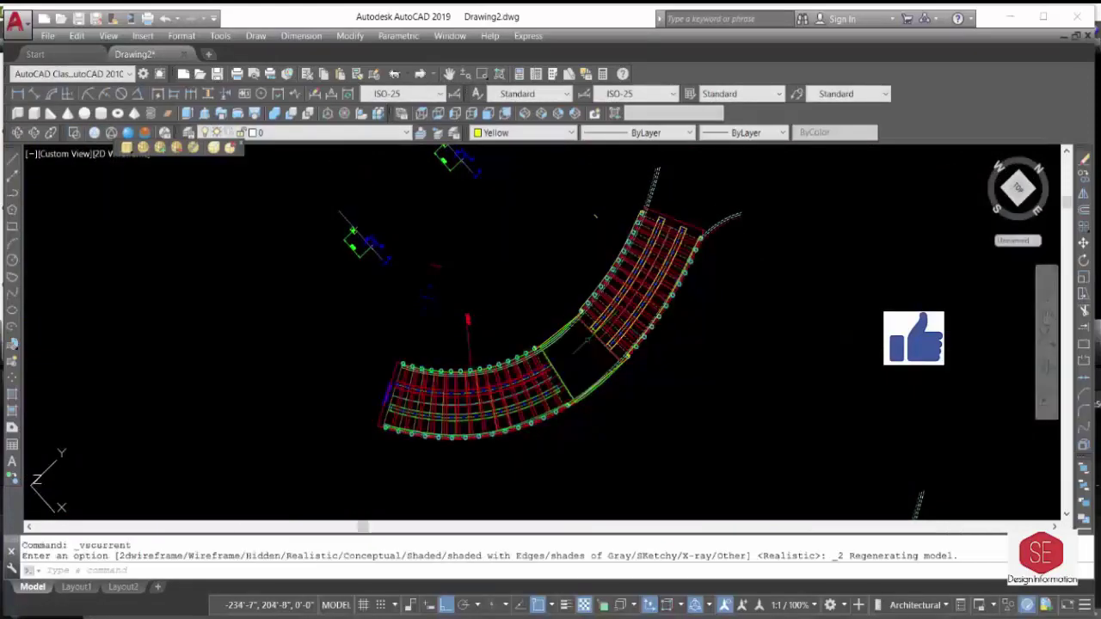
left_click(14, 136)
mouse_move(197, 301)
left_mouse_down()
mouse_move(214, 229)
mouse_move(502, 245)
left_mouse_up()
right_click(502, 245)
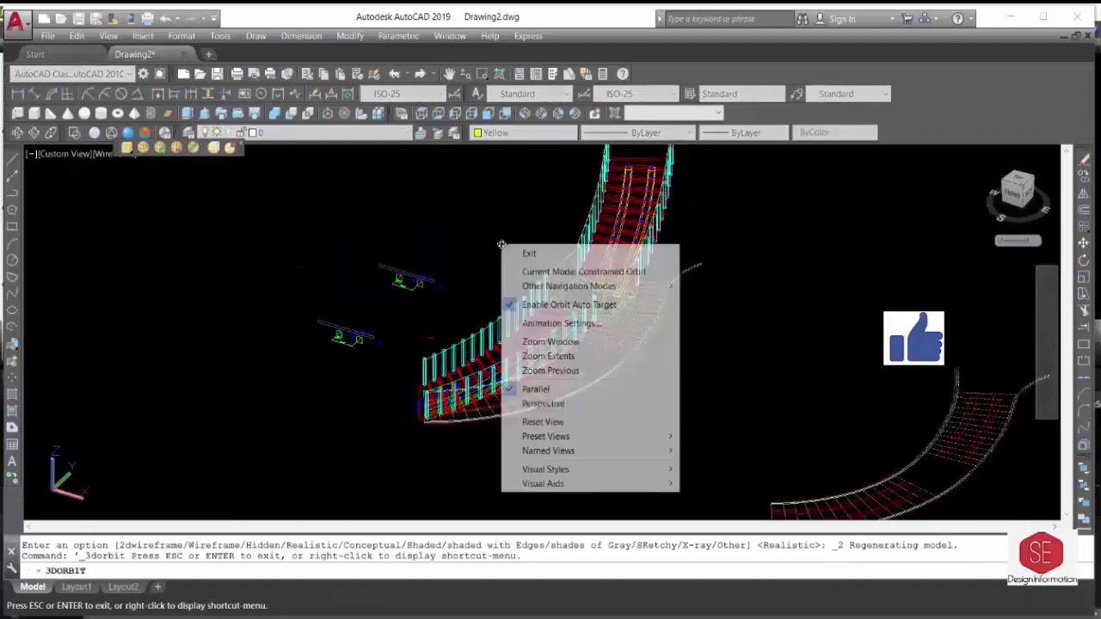
left_click(529, 253)
left_click(128, 135)
Copy the whole curved stair into the stair collection at the left end of the row.
scroll(693, 425, "down", 3)
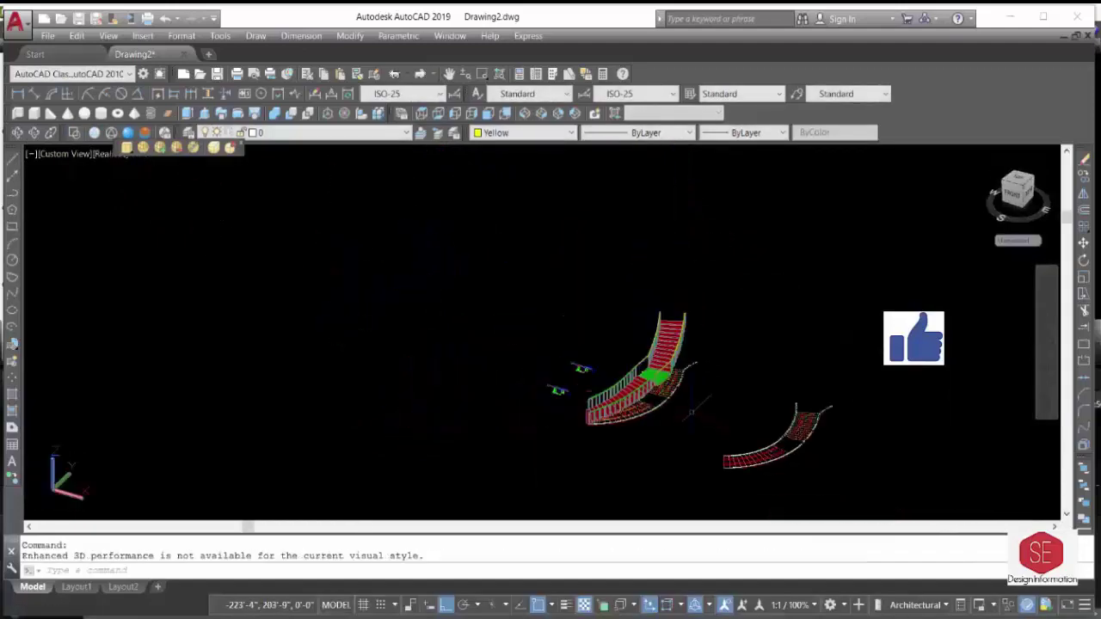
scroll(710, 419, "up", 2)
type("CO")
key("Return")
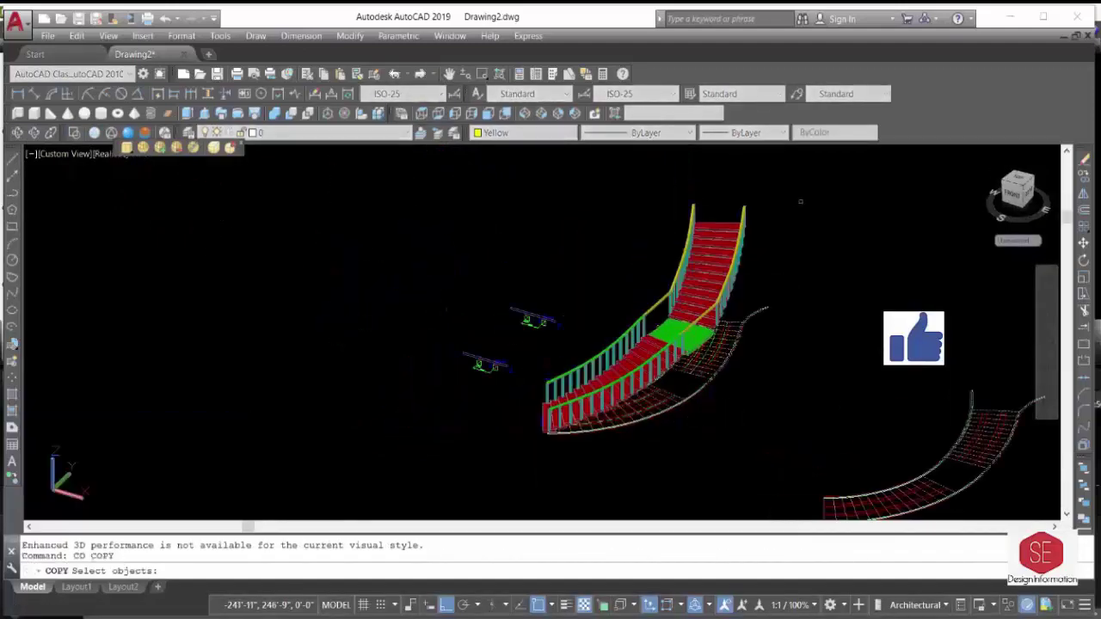
left_click(826, 196)
left_click(480, 497)
scroll(543, 336, "down", 3)
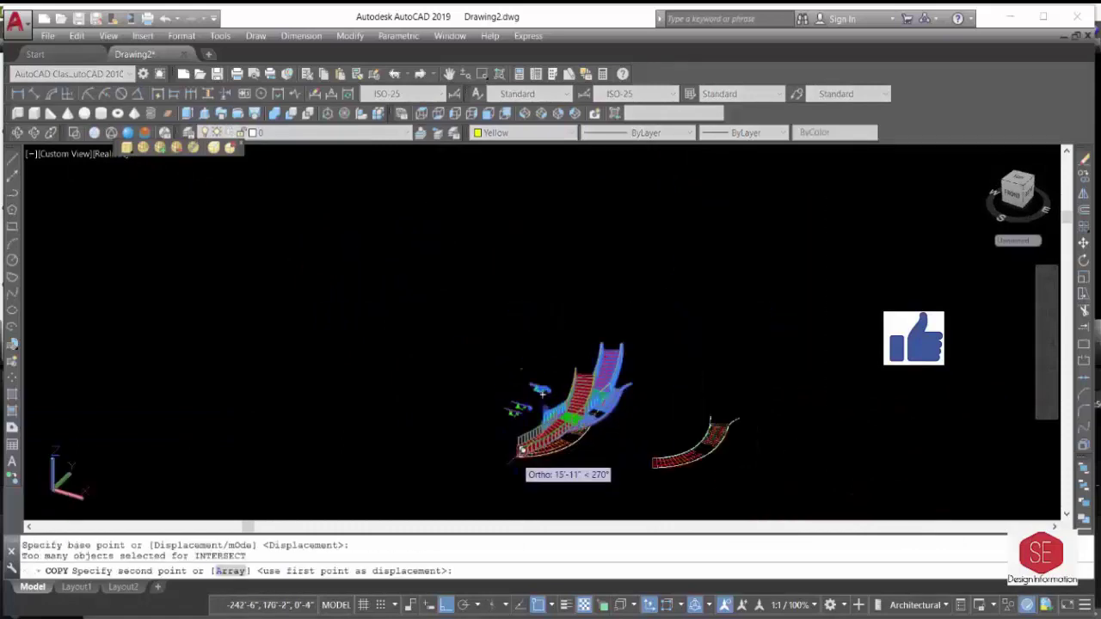
mouse_move(568, 392)
middle_mouse_down()
mouse_move(720, 293)
mouse_move(650, 392)
middle_mouse_up()
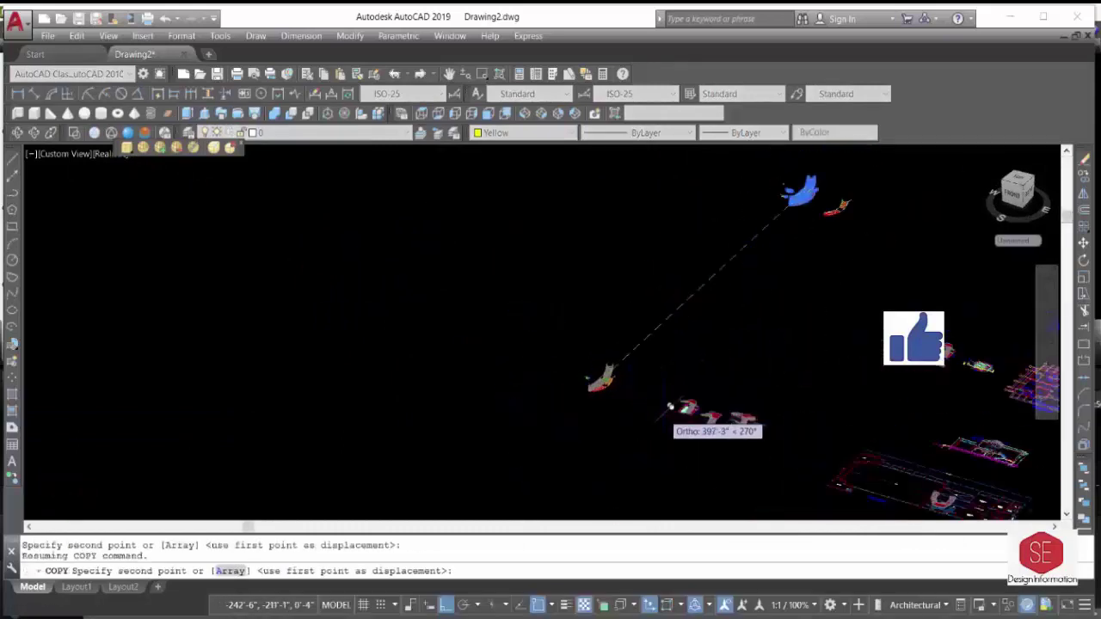
left_click(588, 406)
key("Escape")
Start moving the copied stair by selecting it and picking its base point.
scroll(602, 341, "up", 3)
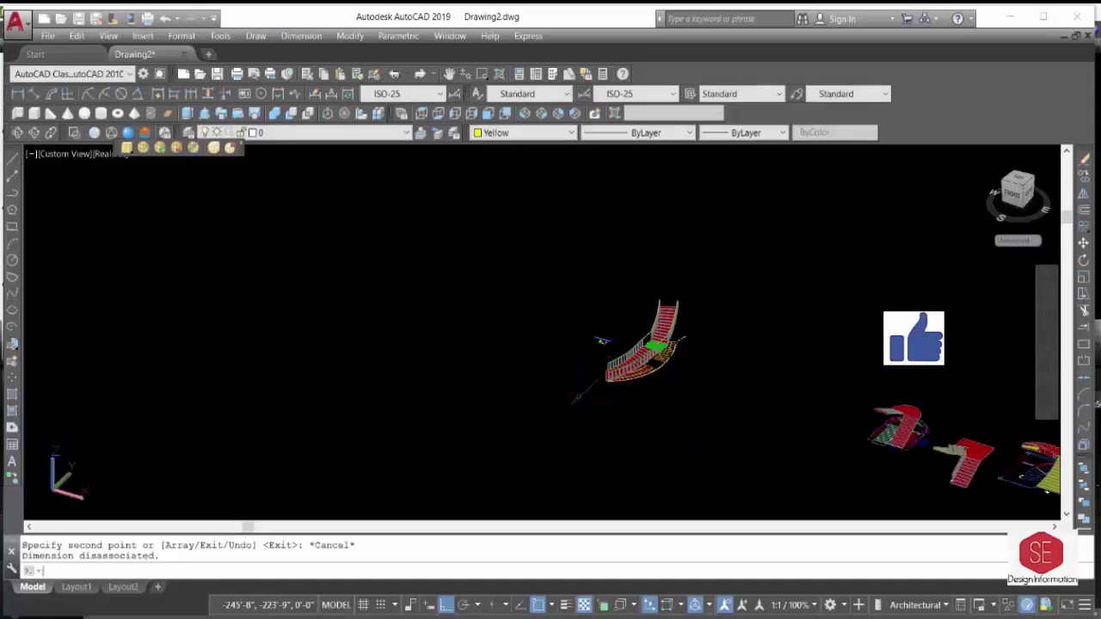
left_click(676, 265)
left_click(570, 401)
key("Return")
left_click(570, 406)
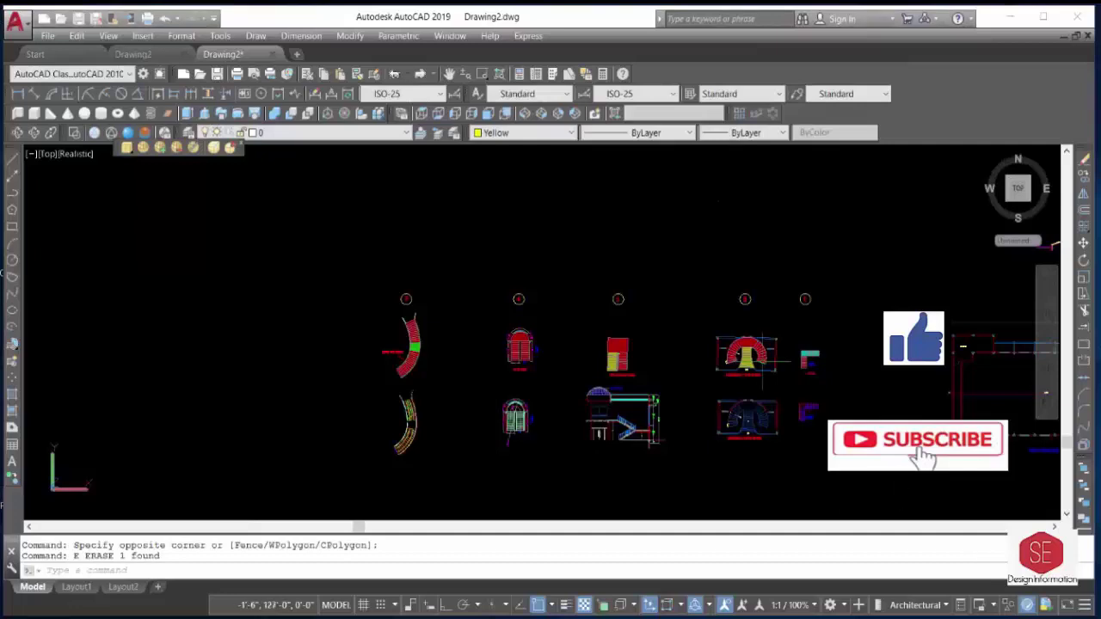
scroll(748, 354, "up", 2)
scroll(786, 303, "up", 3)
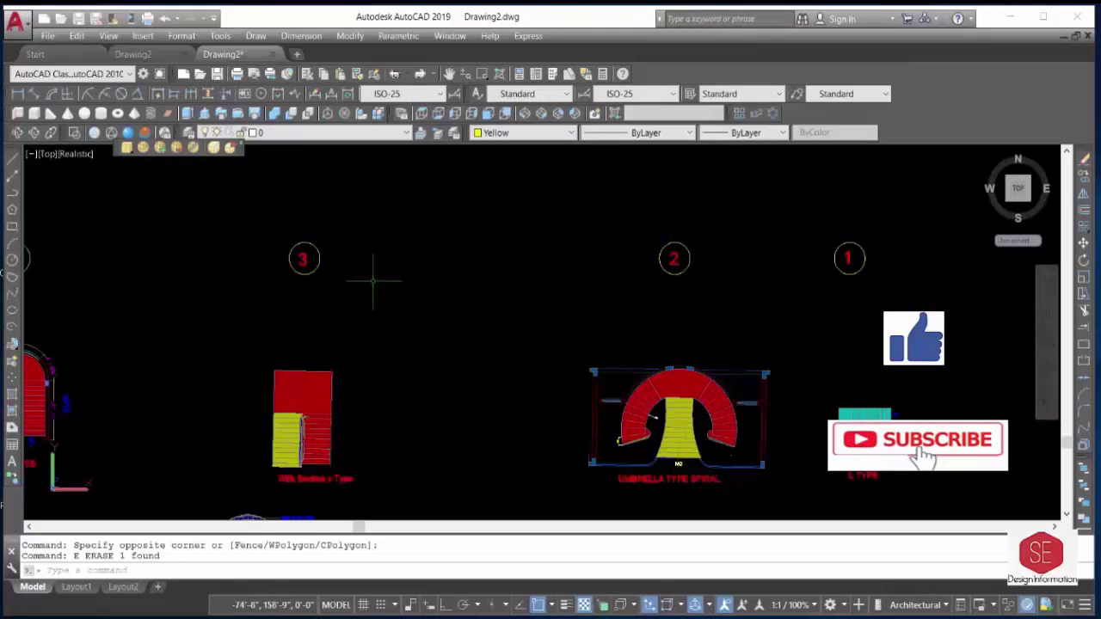
key("Return")
middle_click_drag(329, 328, 799, 329)
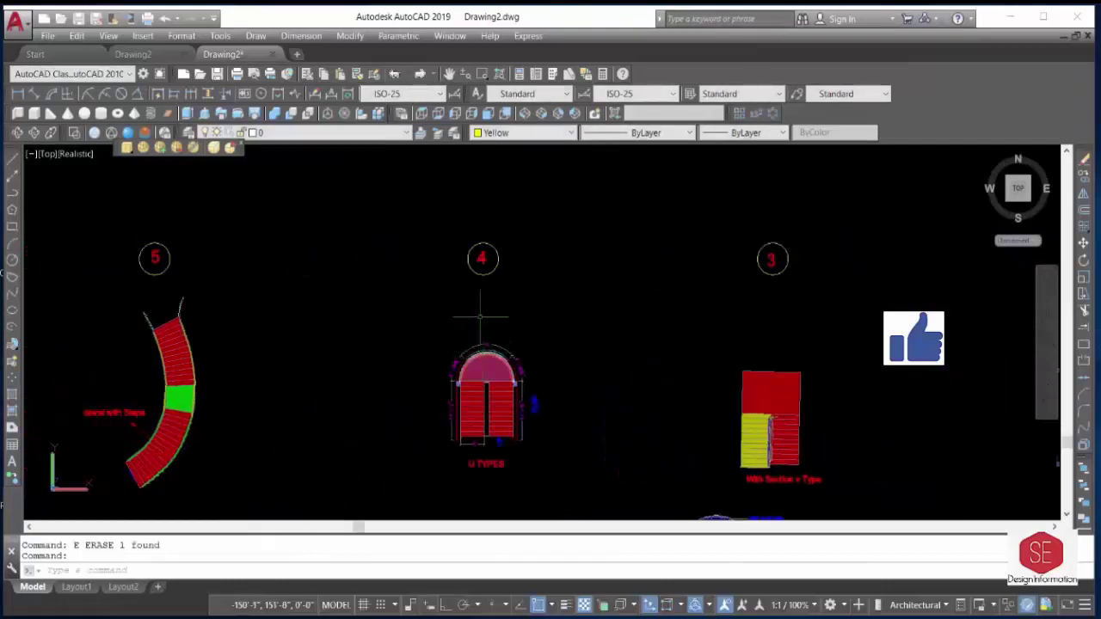
scroll(327, 336, "down", 4)
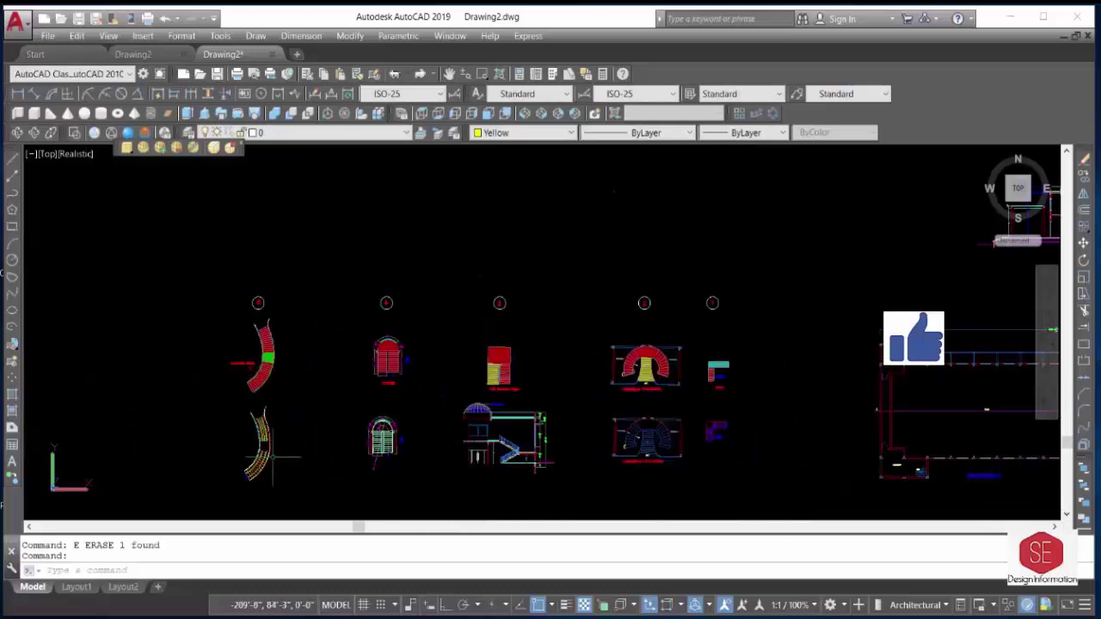
scroll(267, 446, "up", 2)
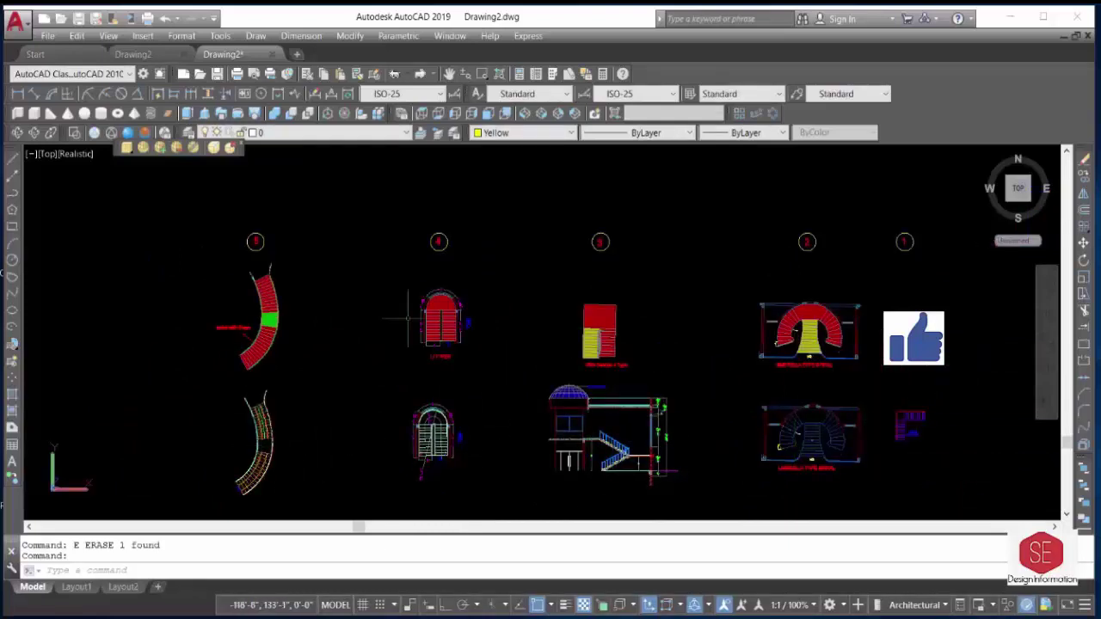
left_click(14, 136)
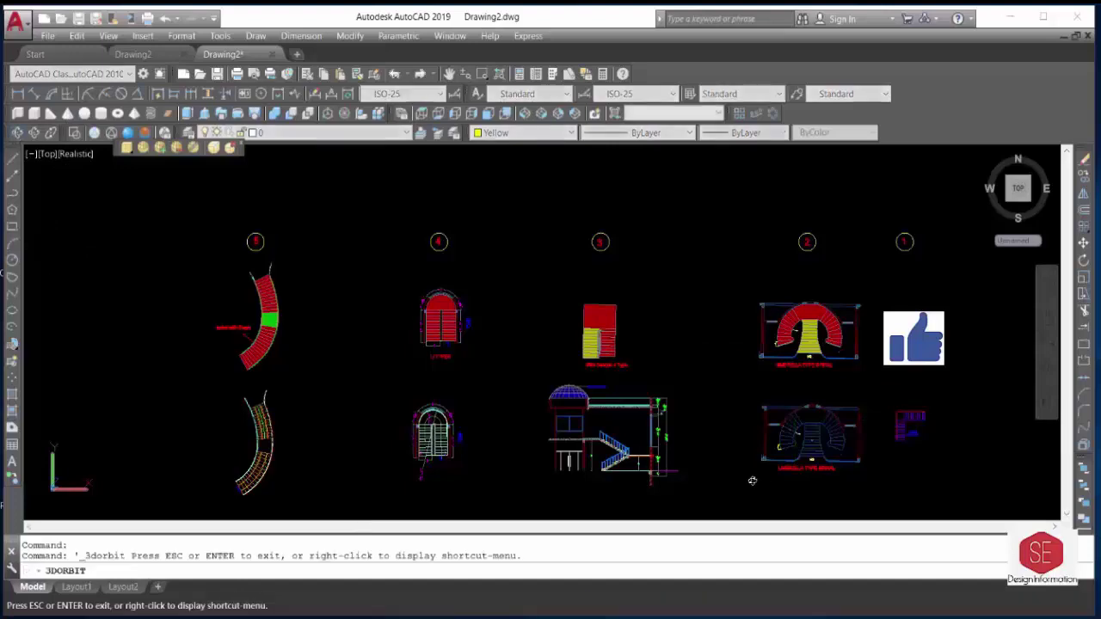
left_click_drag(752, 479, 774, 380)
mouse_move(811, 313)
left_mouse_down()
mouse_move(878, 312)
mouse_move(808, 325)
mouse_move(689, 259)
mouse_move(773, 306)
left_mouse_up()
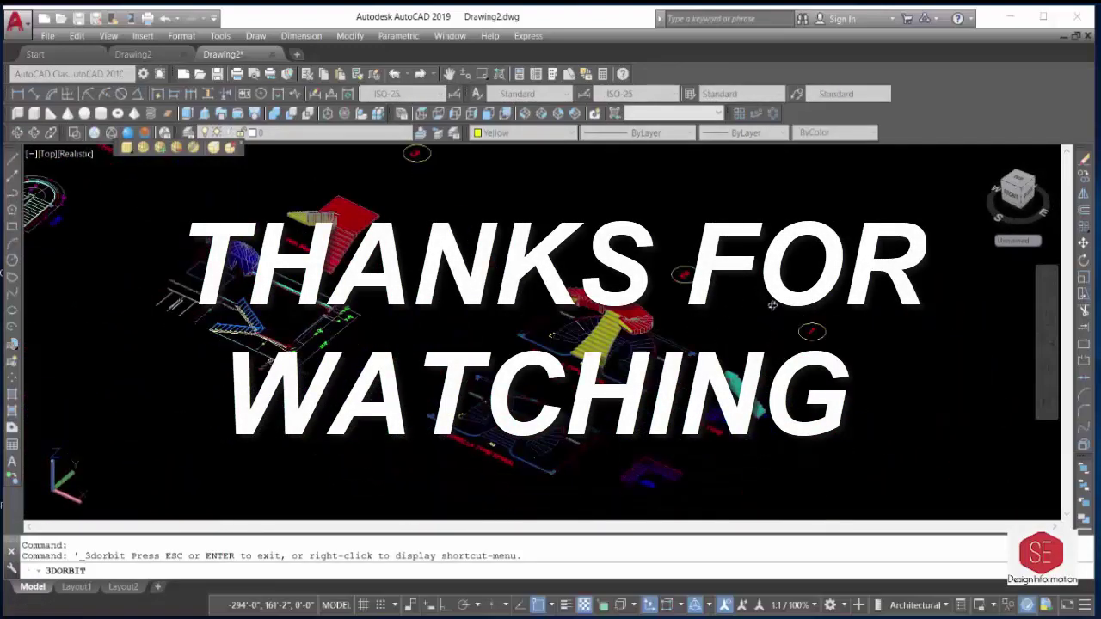
scroll(761, 404, "up", 3)
scroll(762, 405, "up", 3)
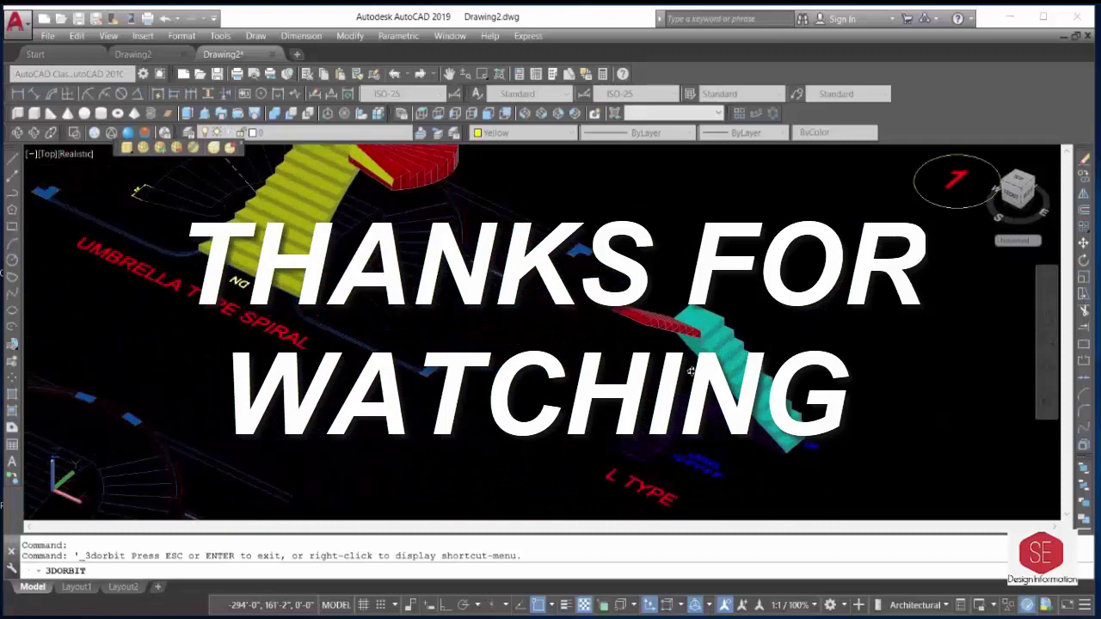
mouse_move(441, 308)
left_mouse_down()
mouse_move(401, 315)
mouse_move(385, 165)
mouse_move(516, 402)
left_mouse_up()
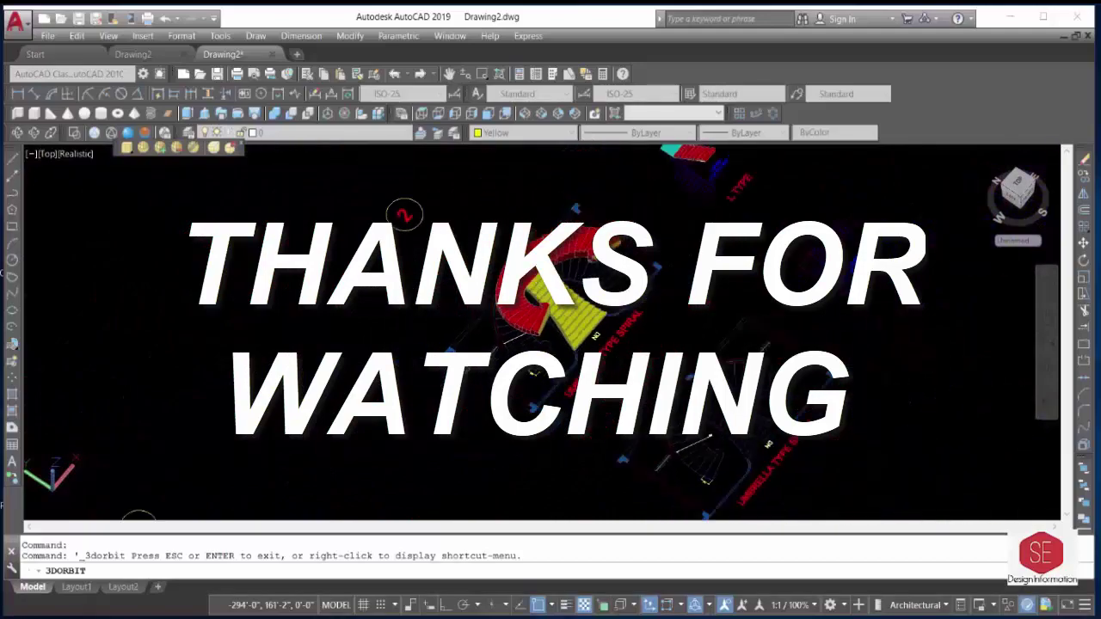